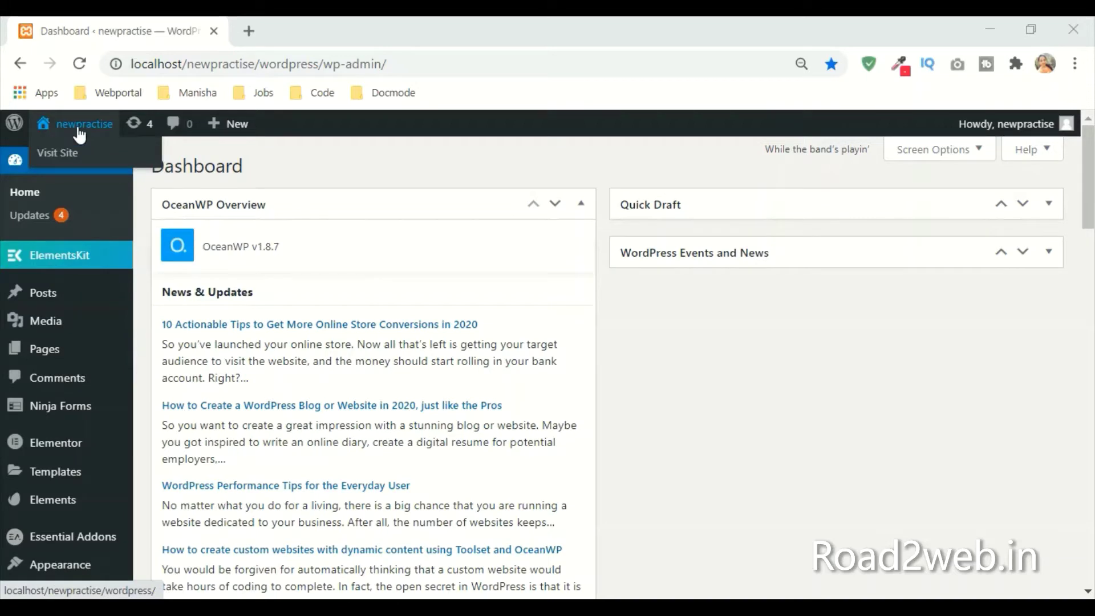
Step: Open the live site from the dashboard and review the hero banner and the About Me section
{"action": "left_click", "coordinate": [69, 153]}
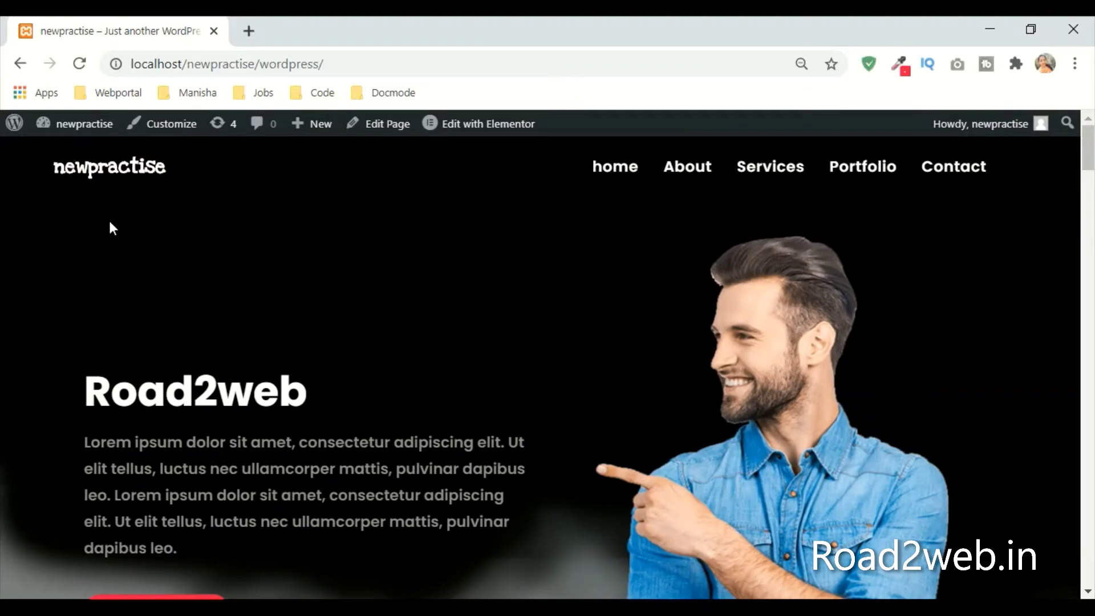
{"action": "scroll", "coordinate": [1028, 301], "scroll_direction": "down", "scroll_amount": 5}
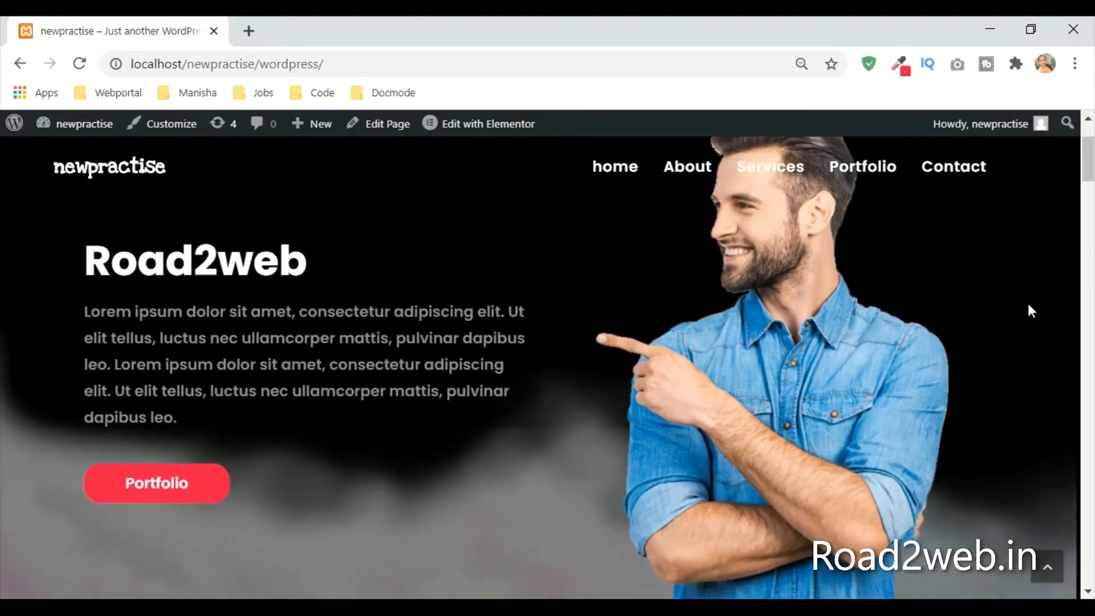
{"action": "scroll", "coordinate": [823, 316], "scroll_direction": "down", "scroll_amount": 9}
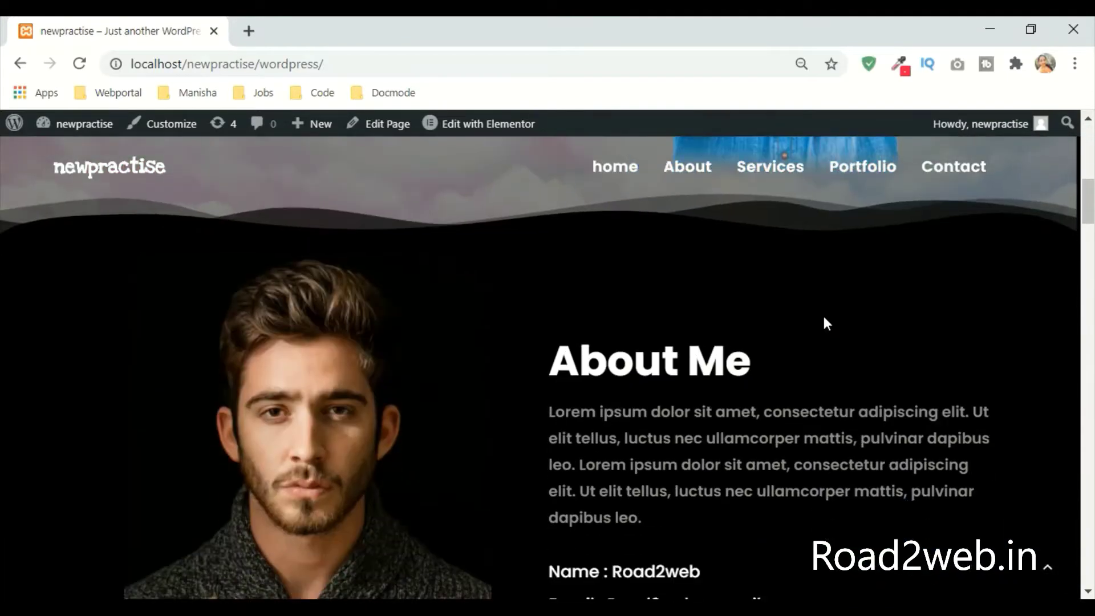
{"action": "scroll", "coordinate": [824, 318], "scroll_direction": "down", "scroll_amount": 1}
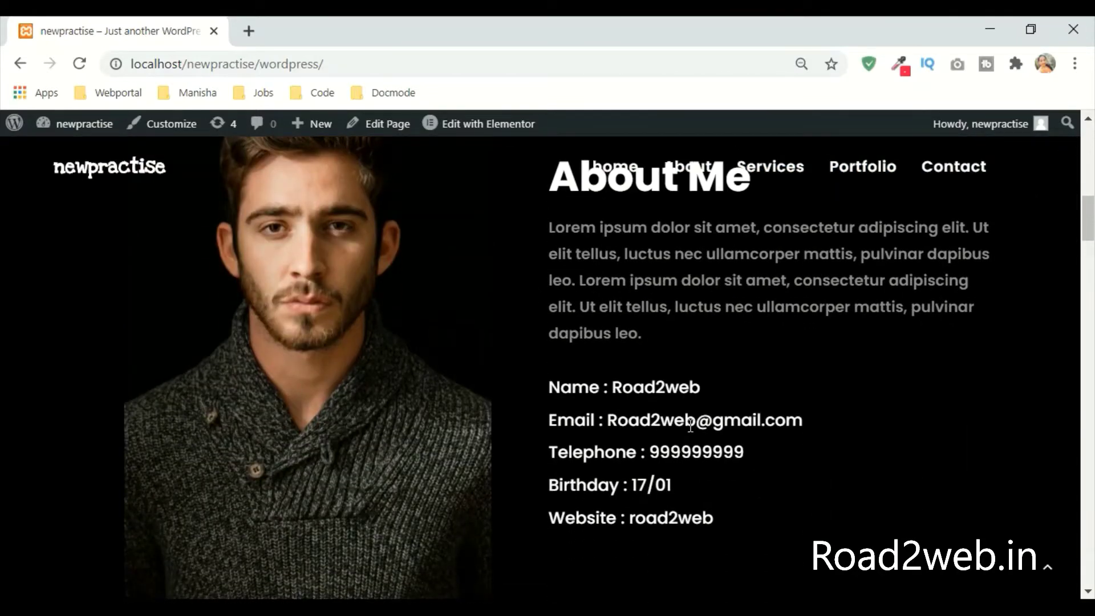
{"action": "scroll", "coordinate": [690, 429], "scroll_direction": "down", "scroll_amount": 6}
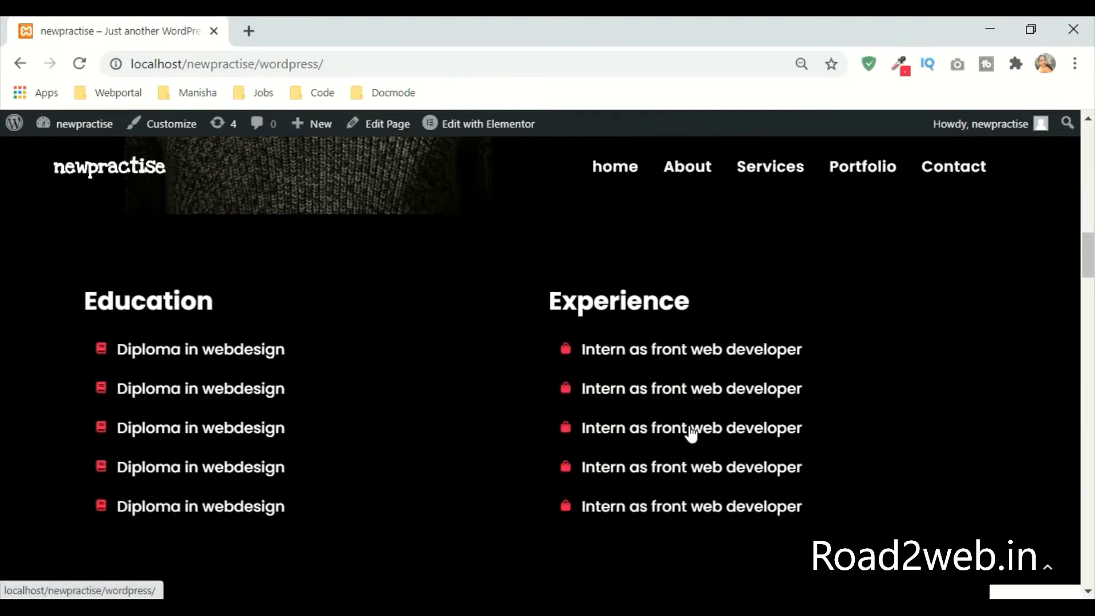
Step: Expand the first two Education and Experience entries on the homepage to view their details
{"action": "left_click", "coordinate": [170, 350]}
{"action": "left_click", "coordinate": [622, 350]}
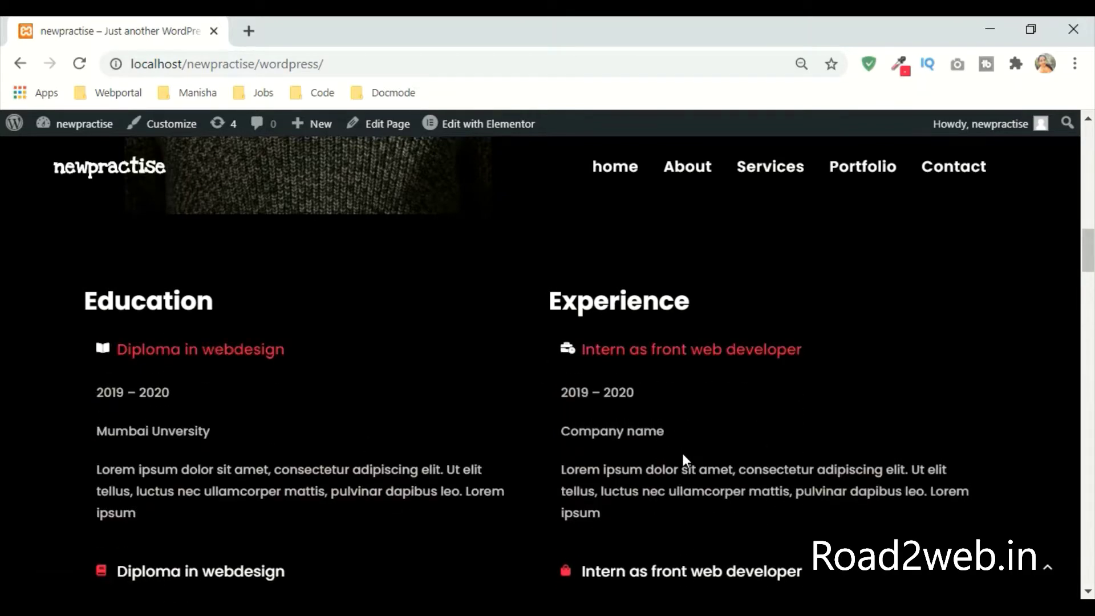
{"action": "scroll", "coordinate": [682, 453], "scroll_direction": "down", "scroll_amount": 2}
{"action": "left_click", "coordinate": [657, 479]}
{"action": "scroll", "coordinate": [396, 427], "scroll_direction": "down", "scroll_amount": 4}
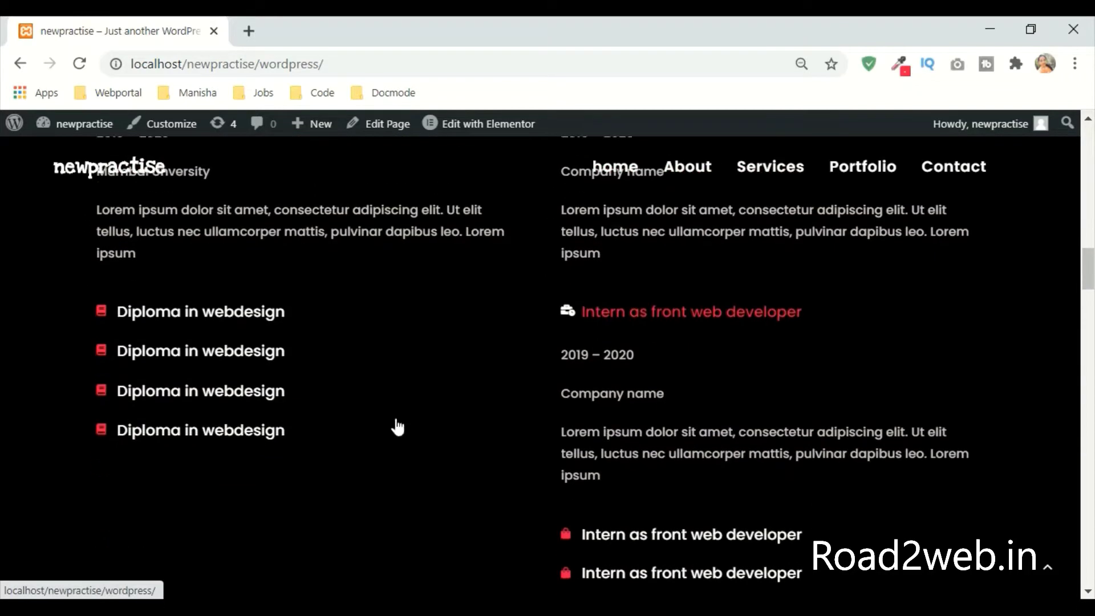
{"action": "left_click", "coordinate": [187, 296]}
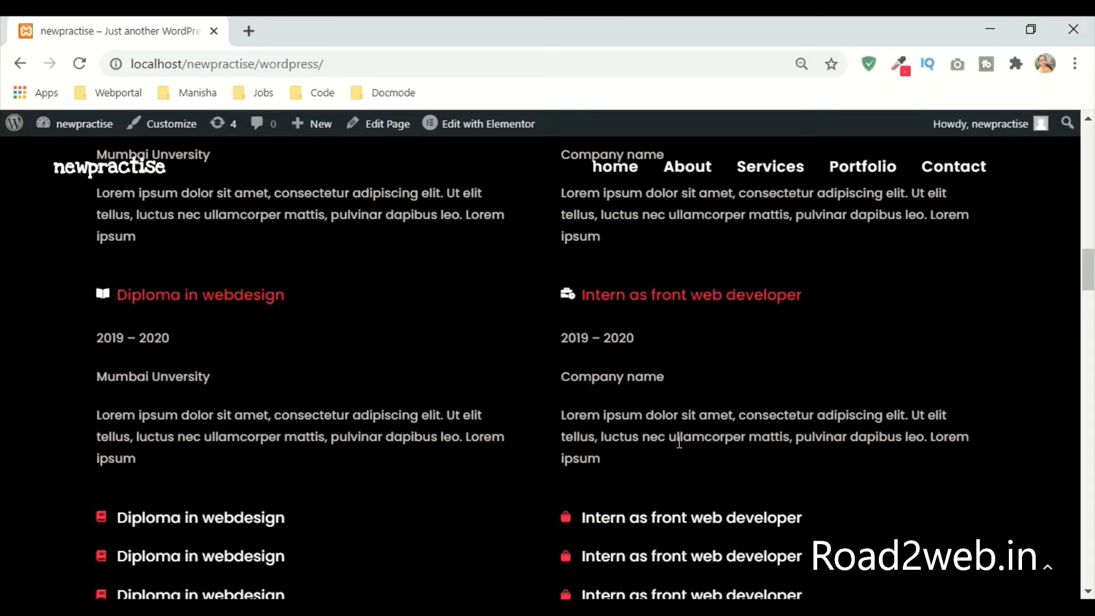
{"action": "scroll", "coordinate": [674, 443], "scroll_direction": "down", "scroll_amount": 2}
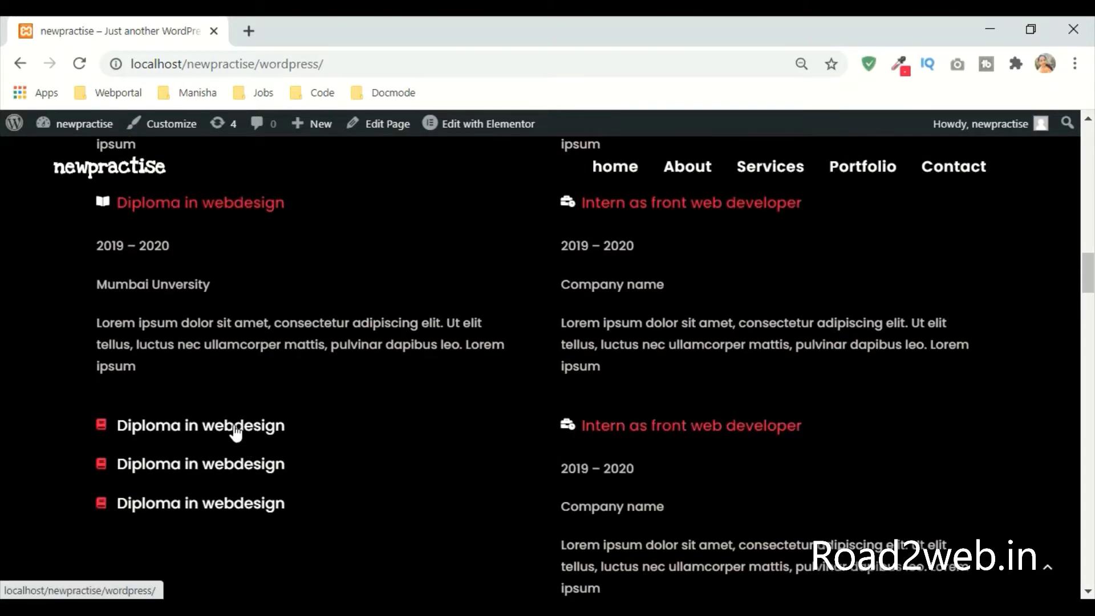
Step: Examine the Skills progress bars and the hover effect of the Services cards
{"action": "scroll", "coordinate": [1031, 344], "scroll_direction": "down", "scroll_amount": 12}
{"action": "scroll", "coordinate": [998, 342], "scroll_direction": "down", "scroll_amount": 1}
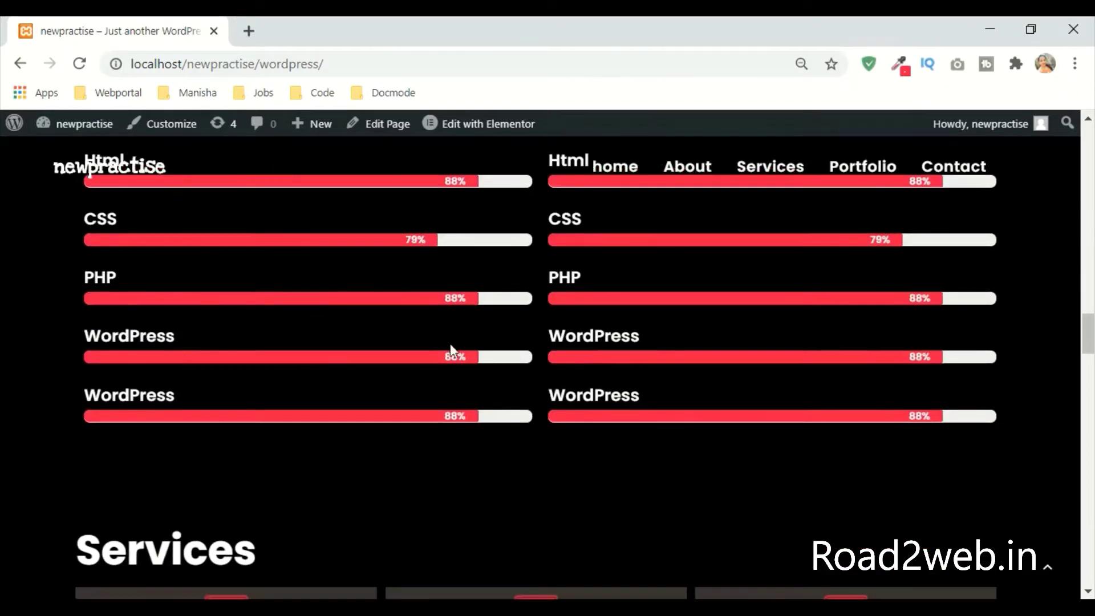
{"action": "scroll", "coordinate": [342, 359], "scroll_direction": "up", "scroll_amount": 2}
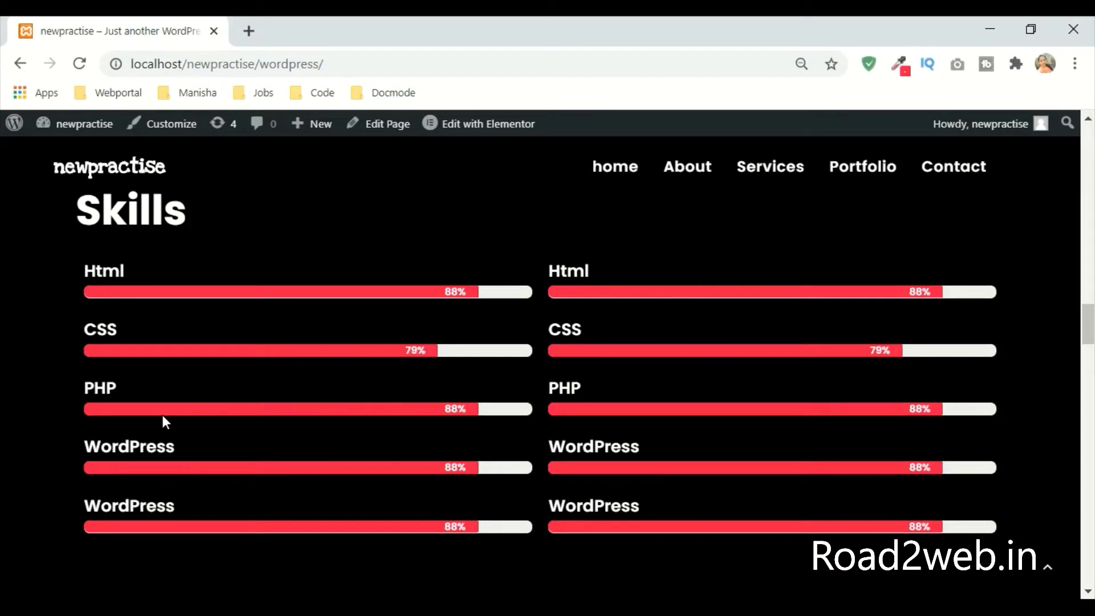
{"action": "scroll", "coordinate": [828, 365], "scroll_direction": "down", "scroll_amount": 6}
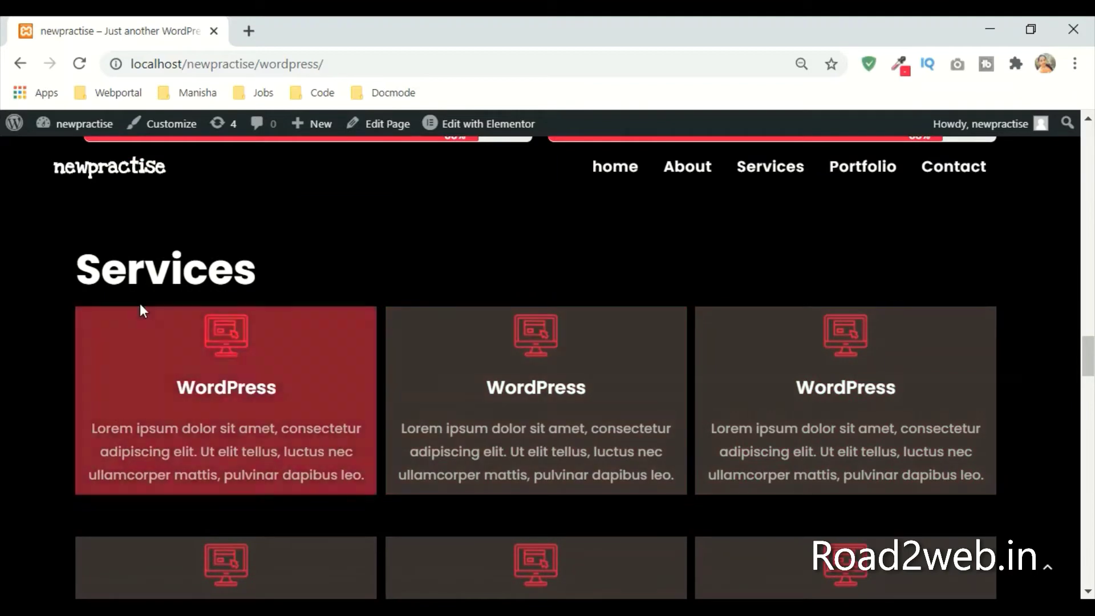
{"action": "scroll", "coordinate": [841, 374], "scroll_direction": "down", "scroll_amount": 2}
{"action": "scroll", "coordinate": [850, 387], "scroll_direction": "down", "scroll_amount": 1}
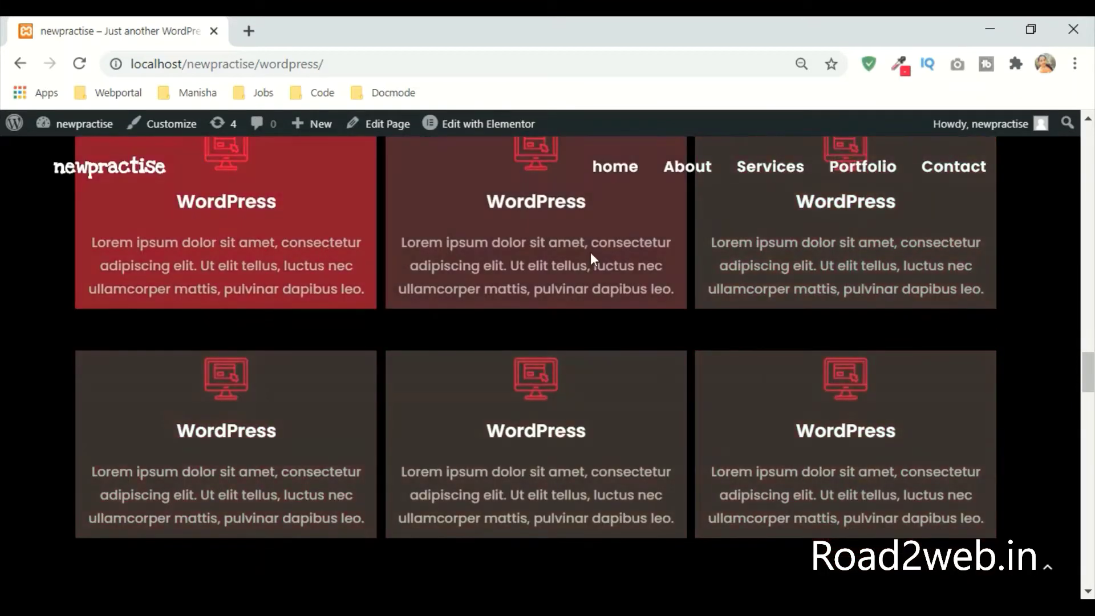
{"action": "scroll", "coordinate": [510, 420], "scroll_direction": "up", "scroll_amount": 2}
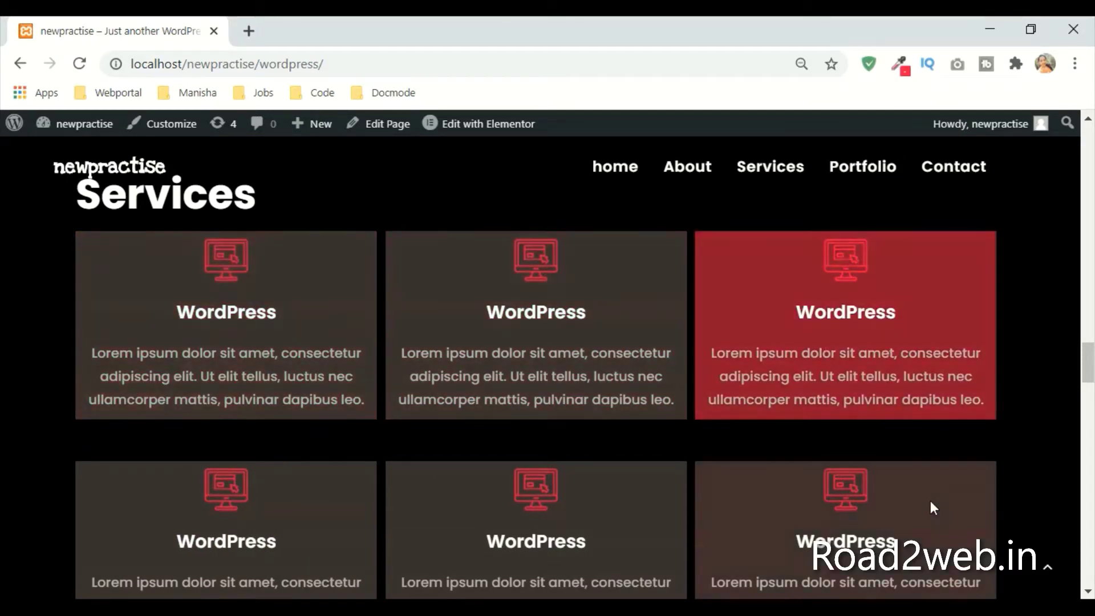
{"action": "scroll", "coordinate": [965, 431], "scroll_direction": "down", "scroll_amount": 2}
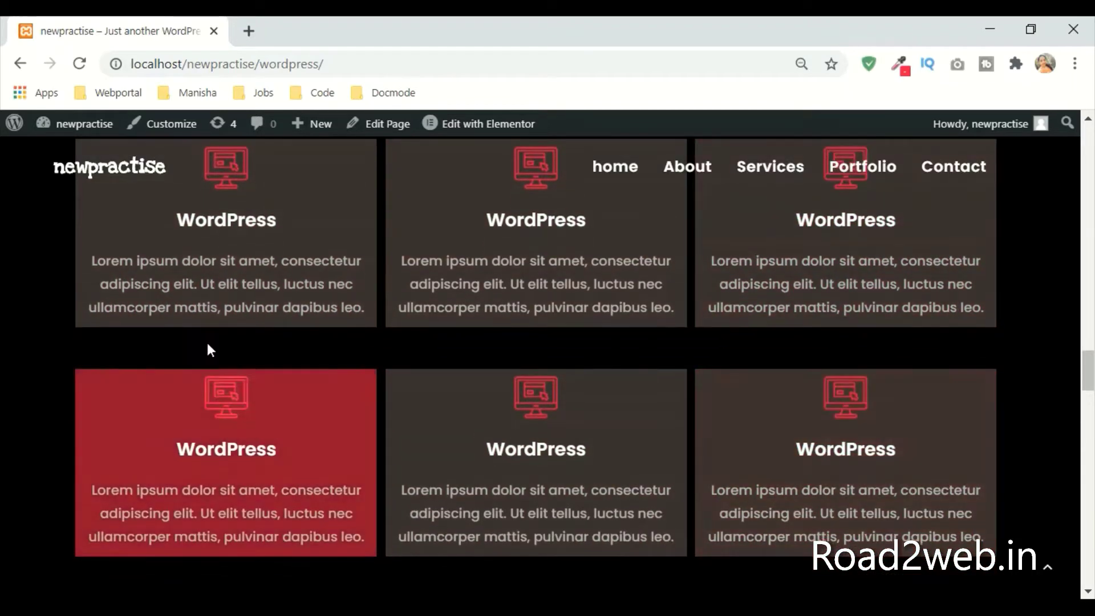
Step: Filter the Portfolio gallery by Web Design, Graphic Design and Web Design again, and return it to All
{"action": "scroll", "coordinate": [424, 456], "scroll_direction": "down", "scroll_amount": 5}
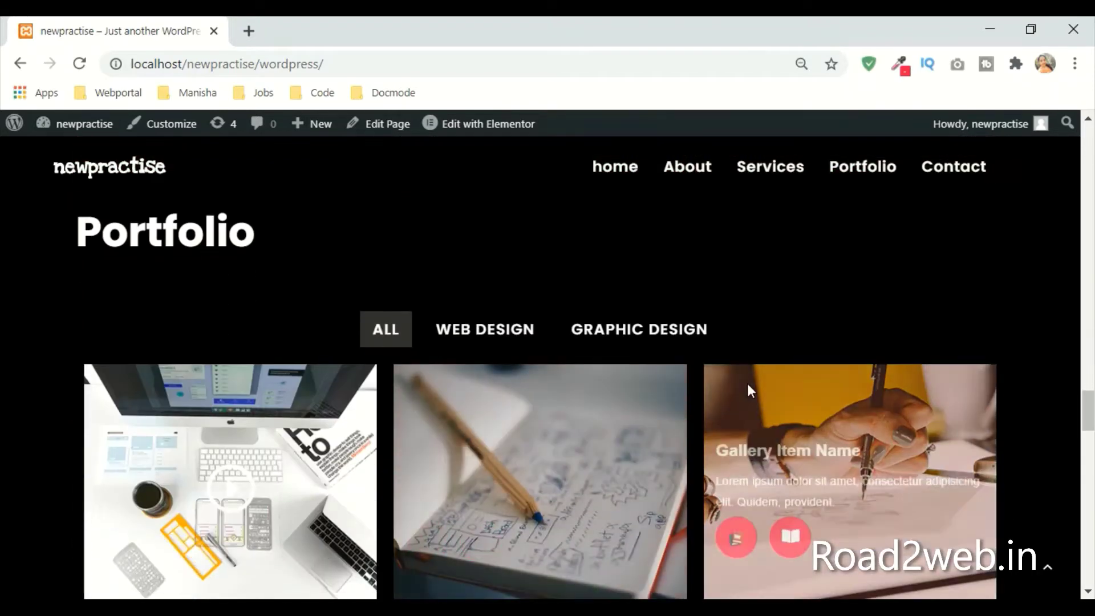
{"action": "scroll", "coordinate": [748, 384], "scroll_direction": "down", "scroll_amount": 4}
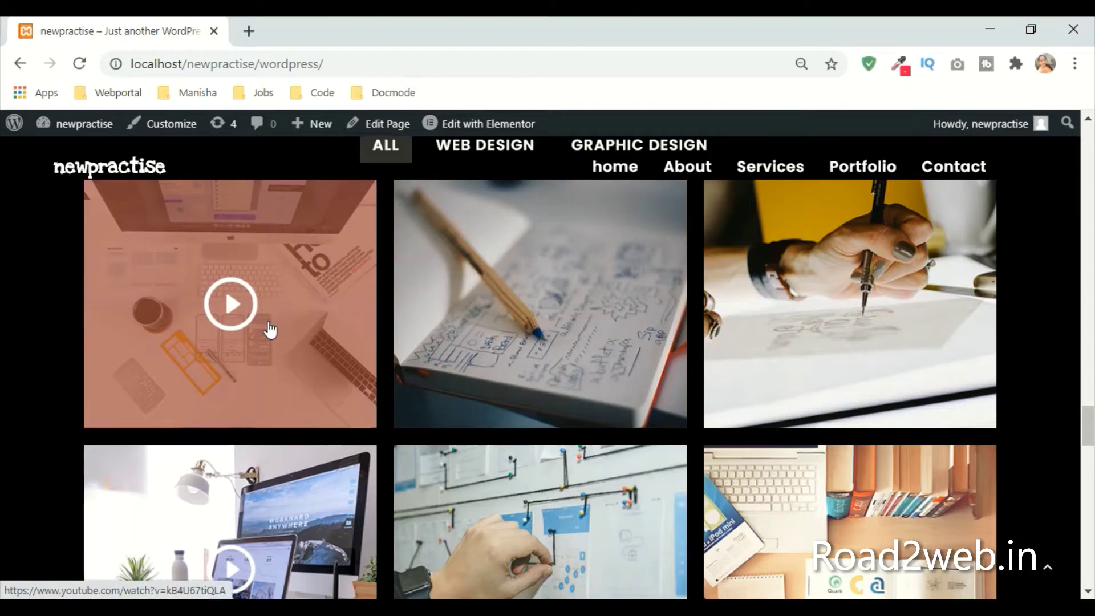
{"action": "scroll", "coordinate": [768, 368], "scroll_direction": "up", "scroll_amount": 2}
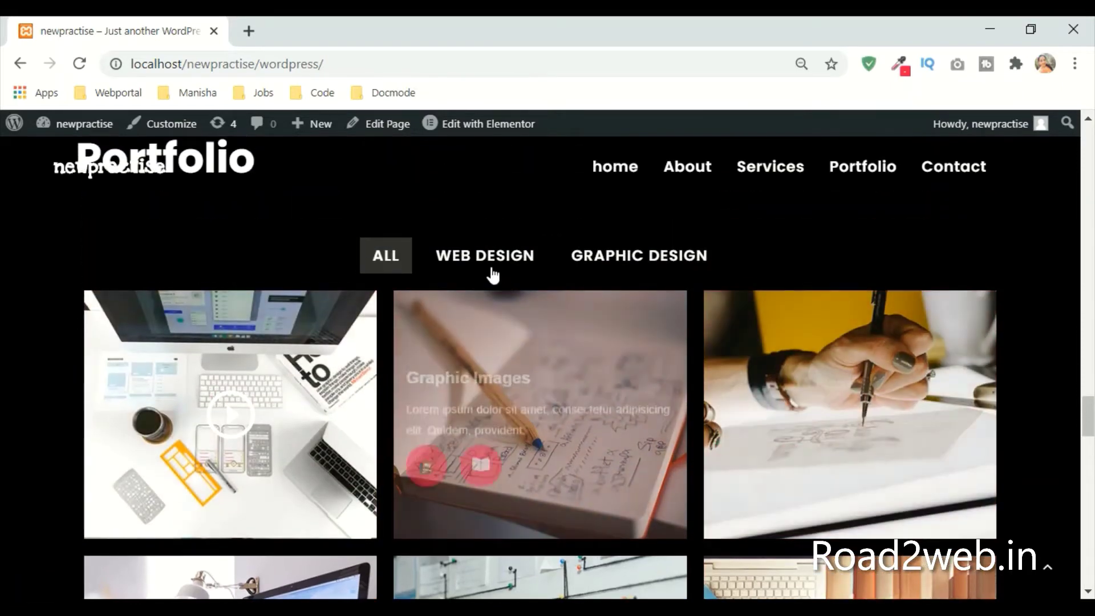
{"action": "left_click", "coordinate": [488, 264]}
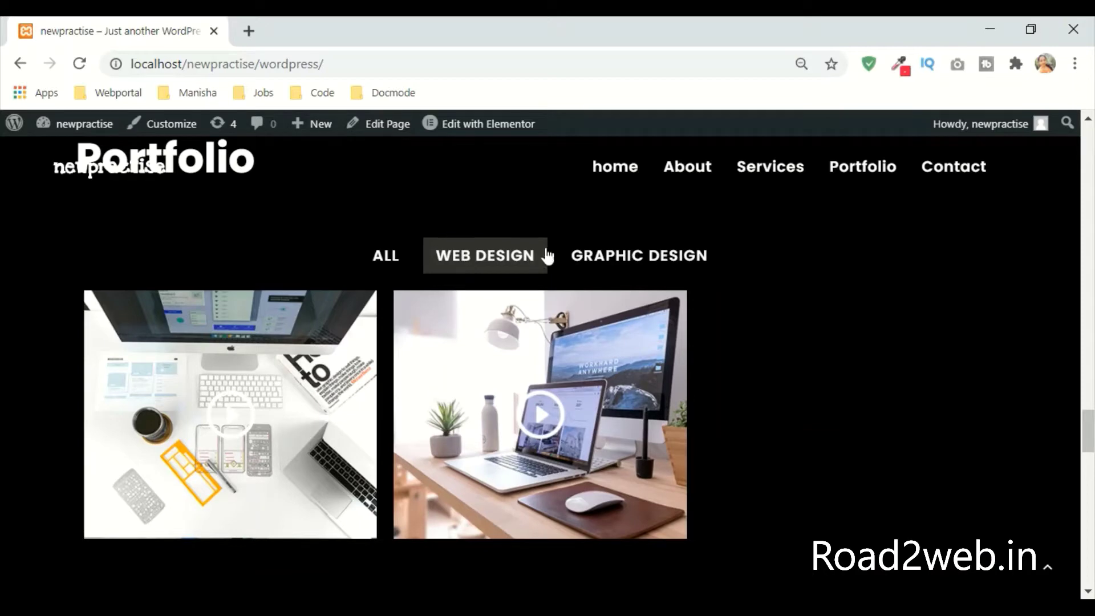
{"action": "left_click", "coordinate": [633, 254]}
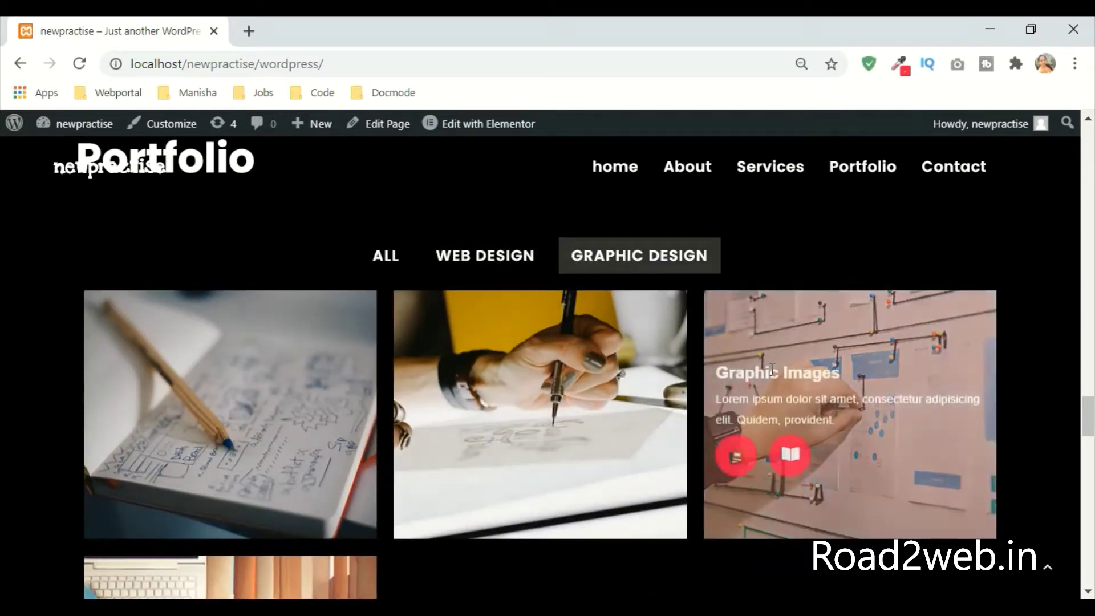
{"action": "scroll", "coordinate": [236, 276], "scroll_direction": "down", "scroll_amount": 3}
{"action": "scroll", "coordinate": [656, 438], "scroll_direction": "up", "scroll_amount": 2}
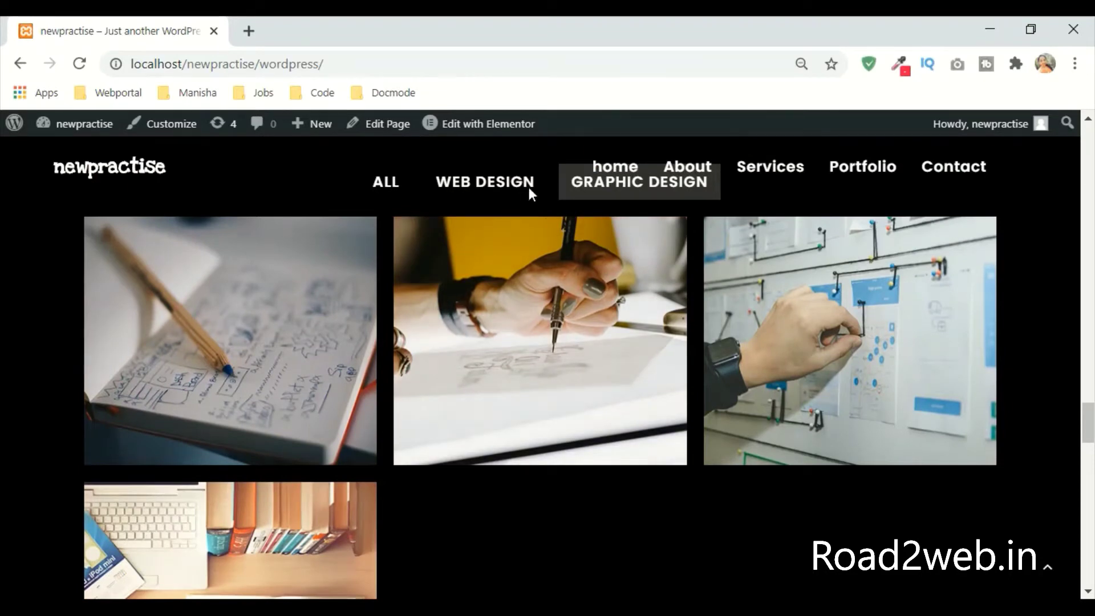
{"action": "scroll", "coordinate": [528, 187], "scroll_direction": "up", "scroll_amount": 2}
{"action": "left_click", "coordinate": [502, 308]}
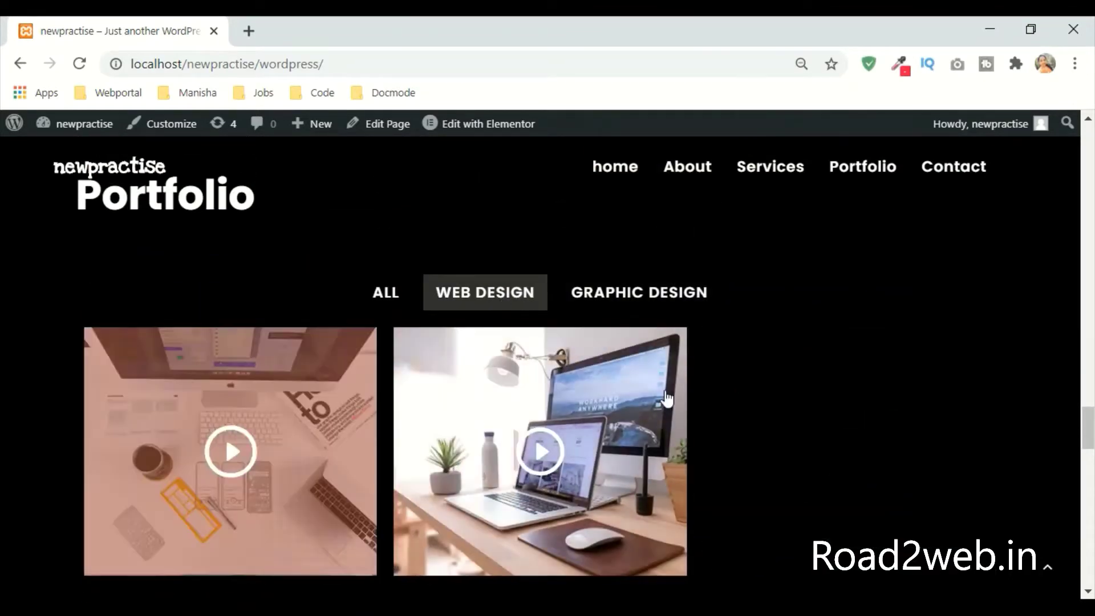
{"action": "left_click", "coordinate": [388, 300]}
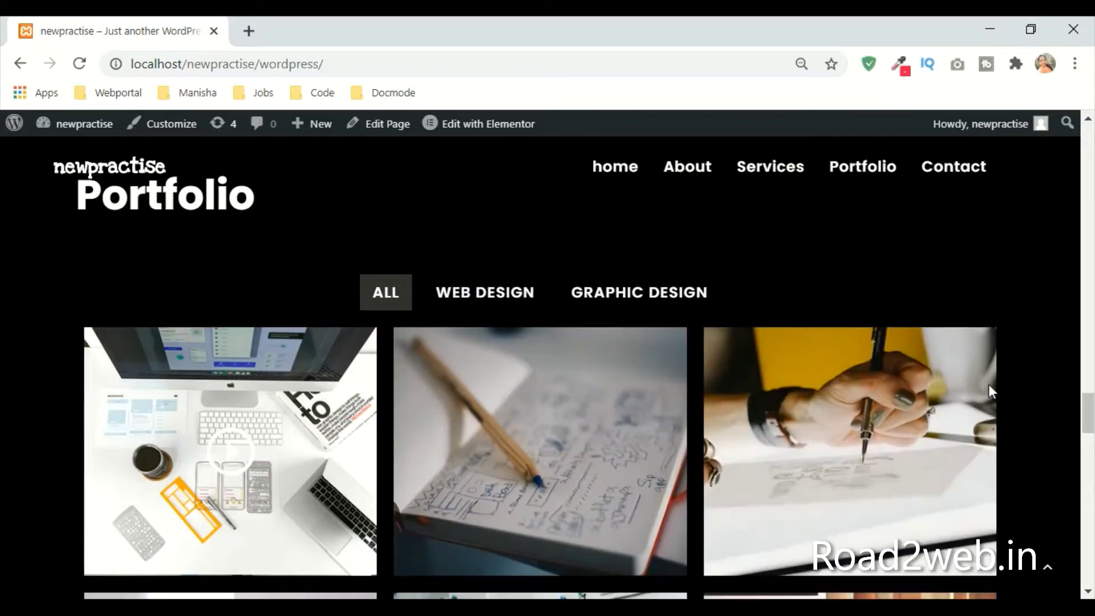
Step: Review the lower row of Portfolio images and the post cards in the Blog section
{"action": "scroll", "coordinate": [988, 384], "scroll_direction": "down", "scroll_amount": 5}
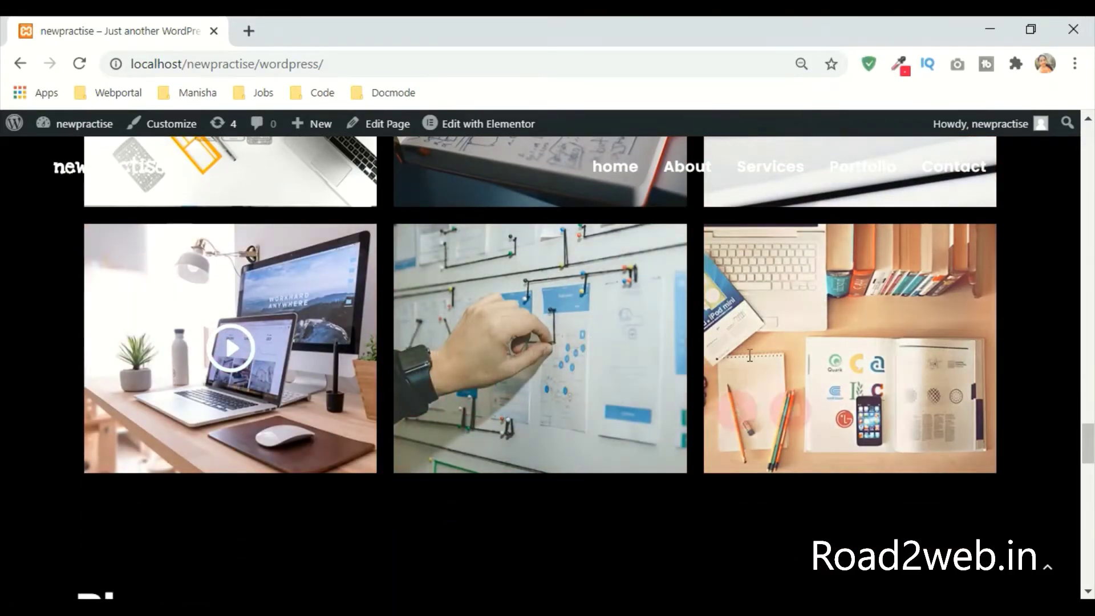
{"action": "scroll", "coordinate": [671, 398], "scroll_direction": "down", "scroll_amount": 5}
{"action": "scroll", "coordinate": [676, 401], "scroll_direction": "down", "scroll_amount": 3}
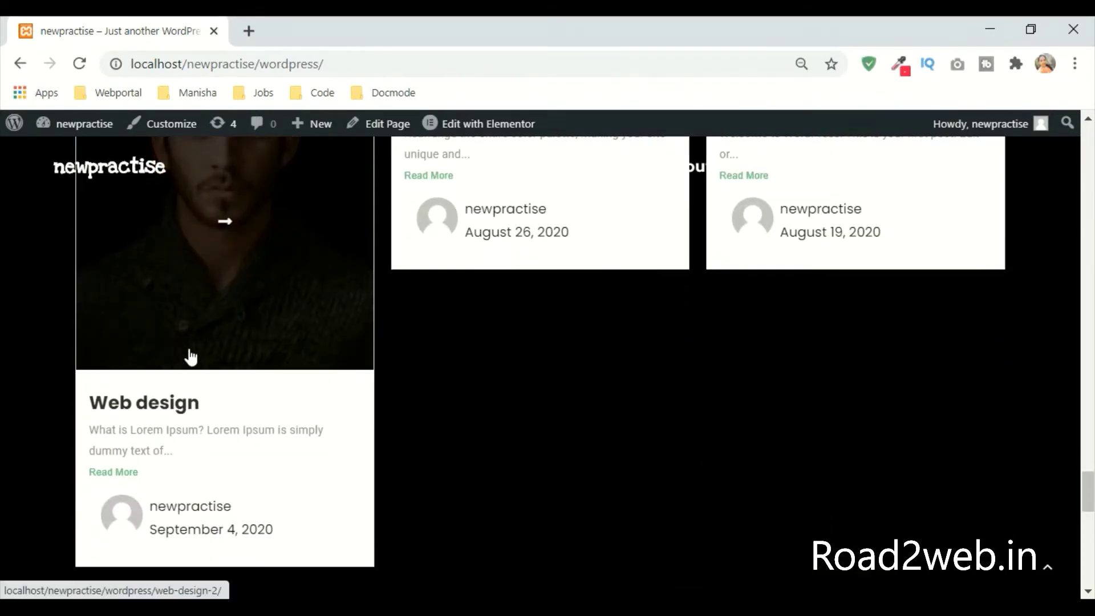
{"action": "scroll", "coordinate": [200, 358], "scroll_direction": "up", "scroll_amount": 2}
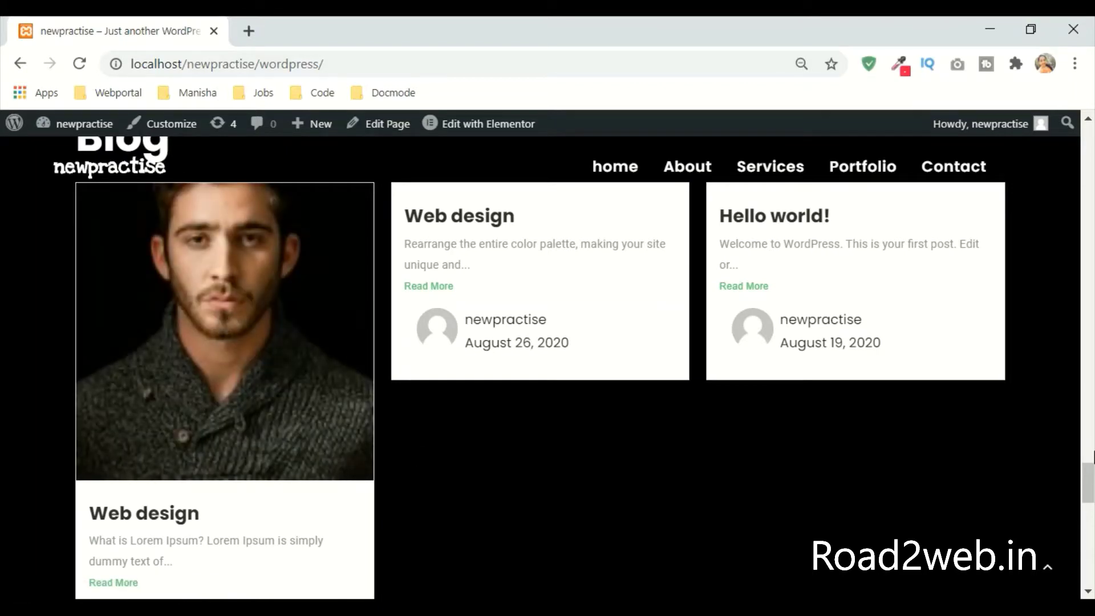
Step: Inspect the Contact section with its Name, Phone, Email and Message form, and the social icons in the footer
{"action": "scroll", "coordinate": [1071, 446], "scroll_direction": "down", "scroll_amount": 10}
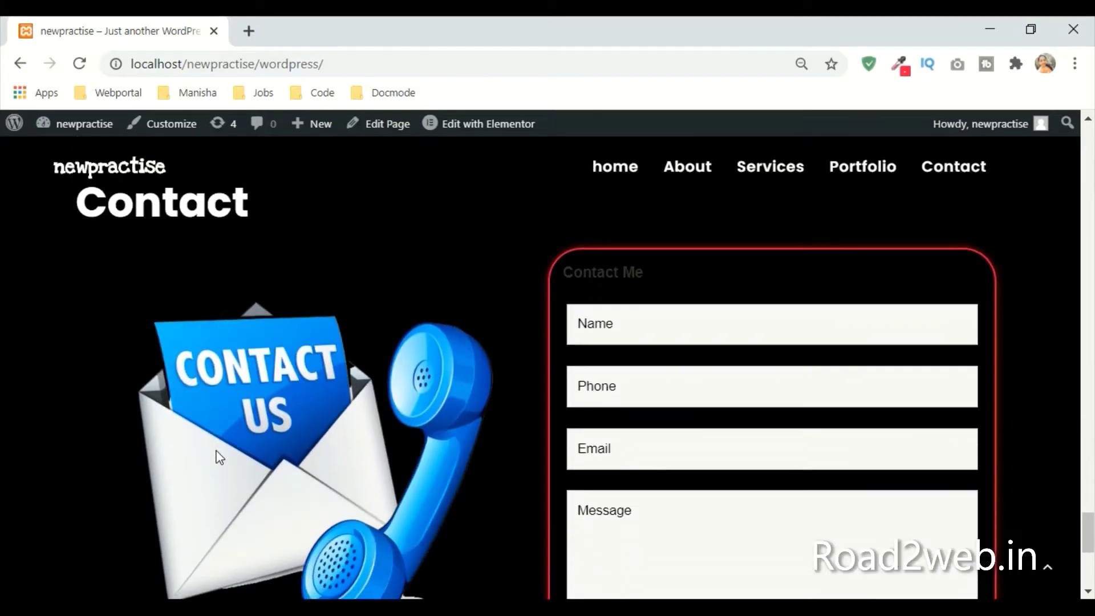
{"action": "left_click", "coordinate": [669, 326]}
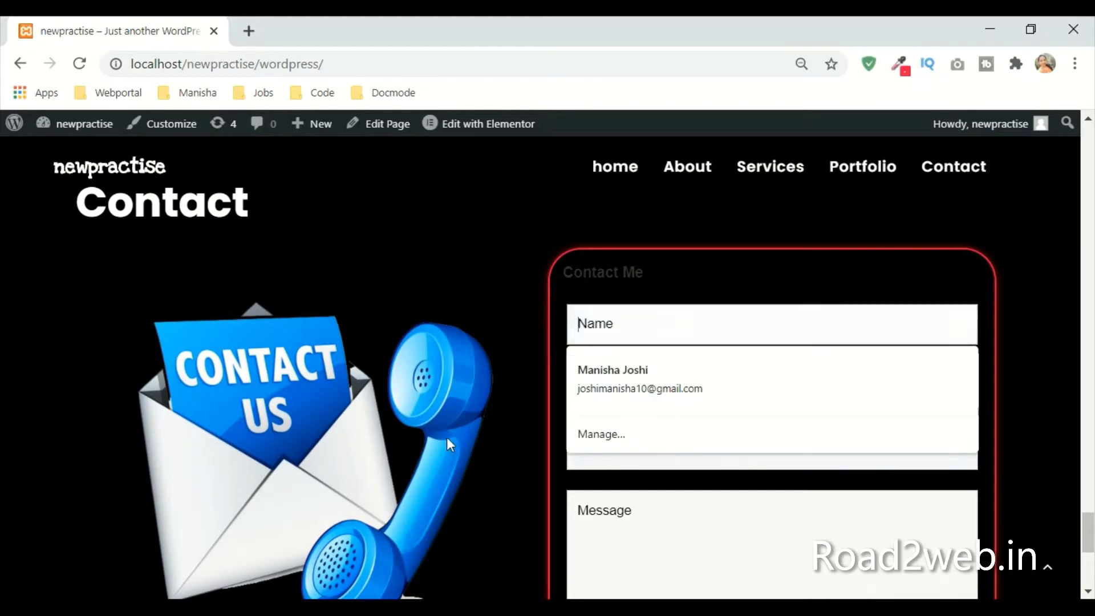
{"action": "scroll", "coordinate": [764, 434], "scroll_direction": "down", "scroll_amount": 5}
{"action": "scroll", "coordinate": [762, 470], "scroll_direction": "up", "scroll_amount": 3}
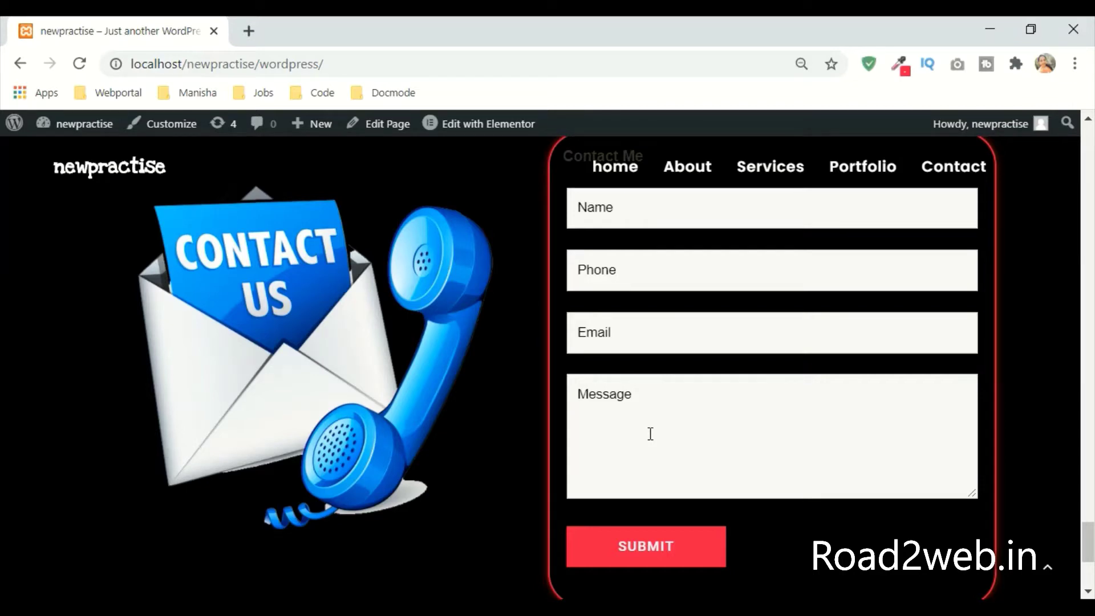
{"action": "scroll", "coordinate": [650, 433], "scroll_direction": "down", "scroll_amount": 5}
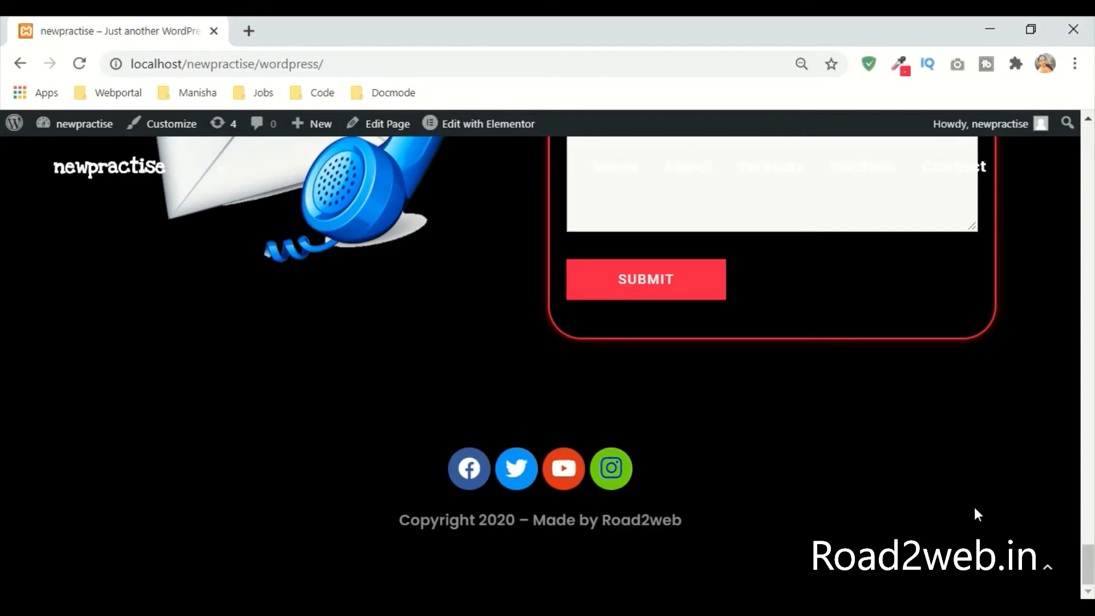
Step: Reload the homepage and check the entrance animations from the hero banner down to the Education and Experience sections
{"action": "scroll", "coordinate": [973, 504], "scroll_direction": "up", "scroll_amount": 15}
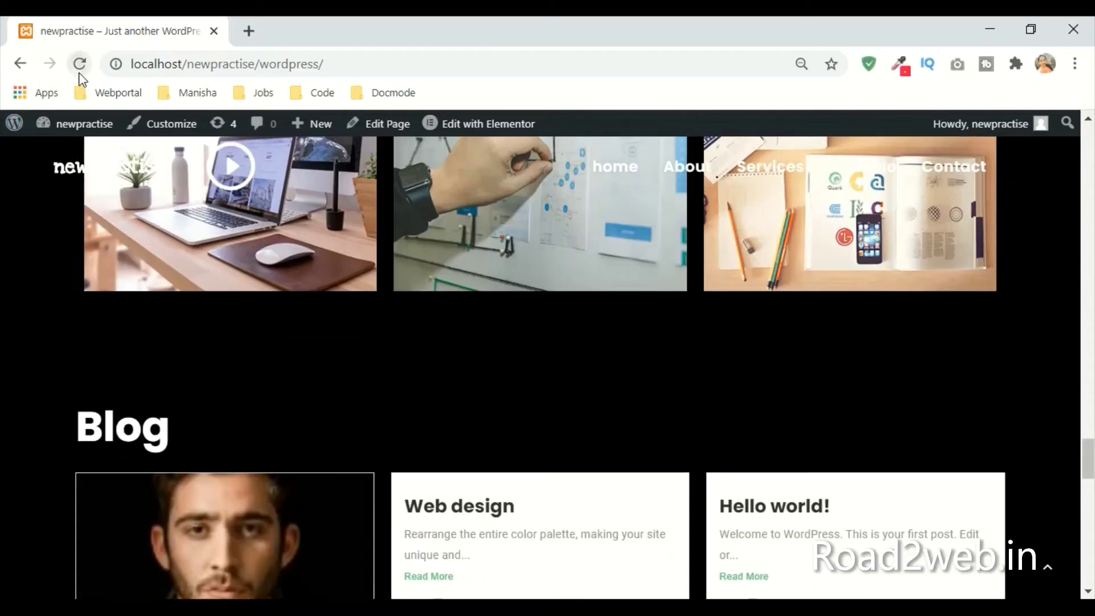
{"action": "left_click", "coordinate": [79, 64]}
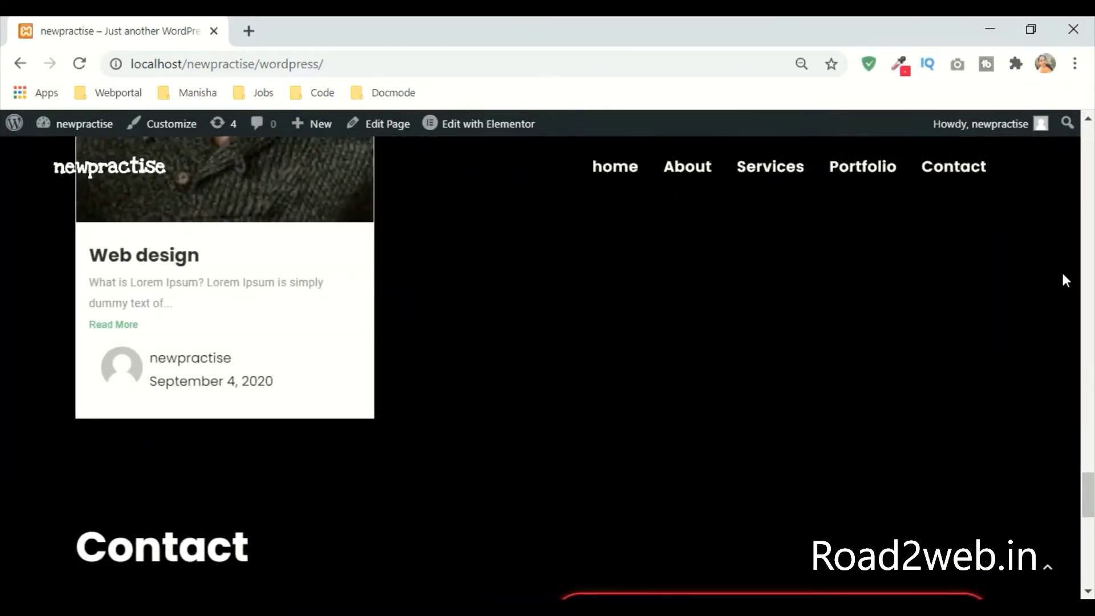
{"action": "scroll", "coordinate": [1062, 282], "scroll_direction": "up", "scroll_amount": 15}
{"action": "scroll", "coordinate": [1064, 288], "scroll_direction": "down", "scroll_amount": 4}
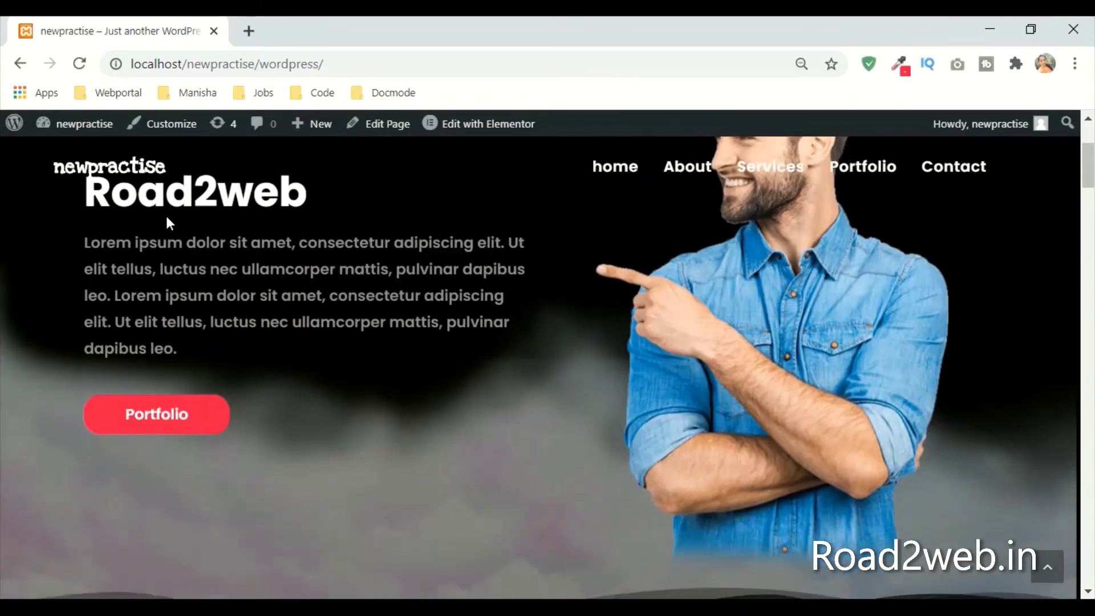
{"action": "left_click", "coordinate": [79, 64]}
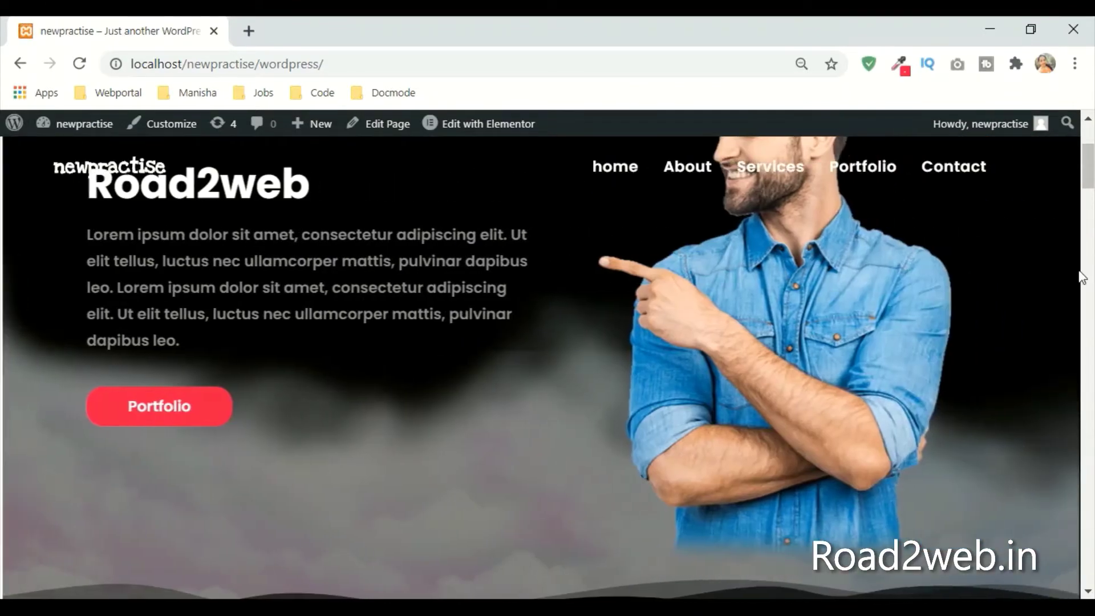
{"action": "scroll", "coordinate": [1059, 289], "scroll_direction": "down", "scroll_amount": 8}
{"action": "scroll", "coordinate": [1059, 288], "scroll_direction": "down", "scroll_amount": 10}
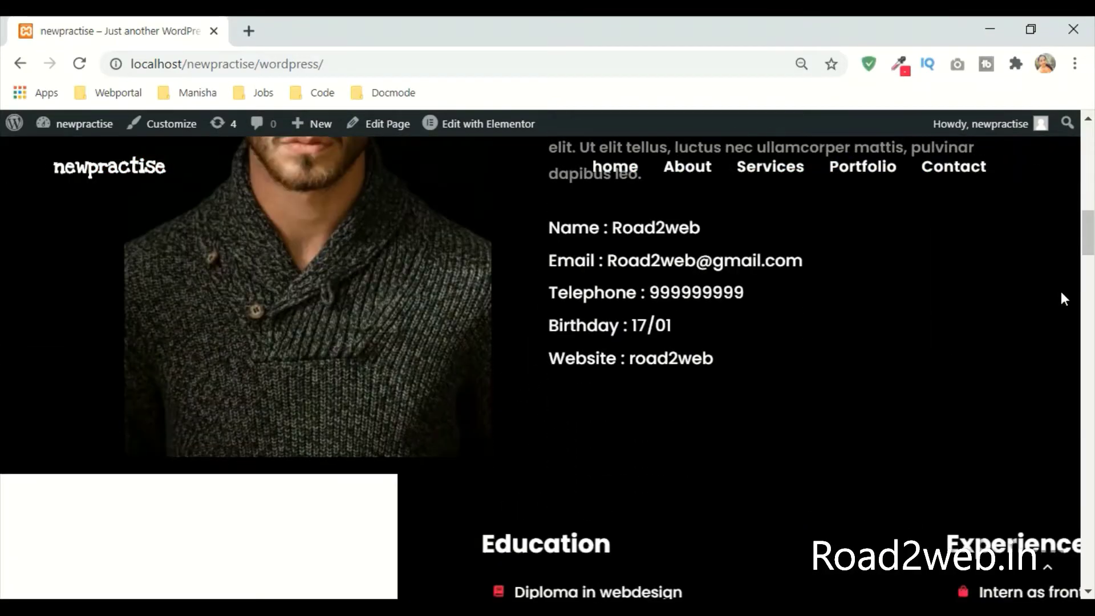
Step: Check the entrance animations of the Skills, Services, Portfolio, Blog and Contact sections down to the footer
{"action": "scroll", "coordinate": [1061, 292], "scroll_direction": "down", "scroll_amount": 10}
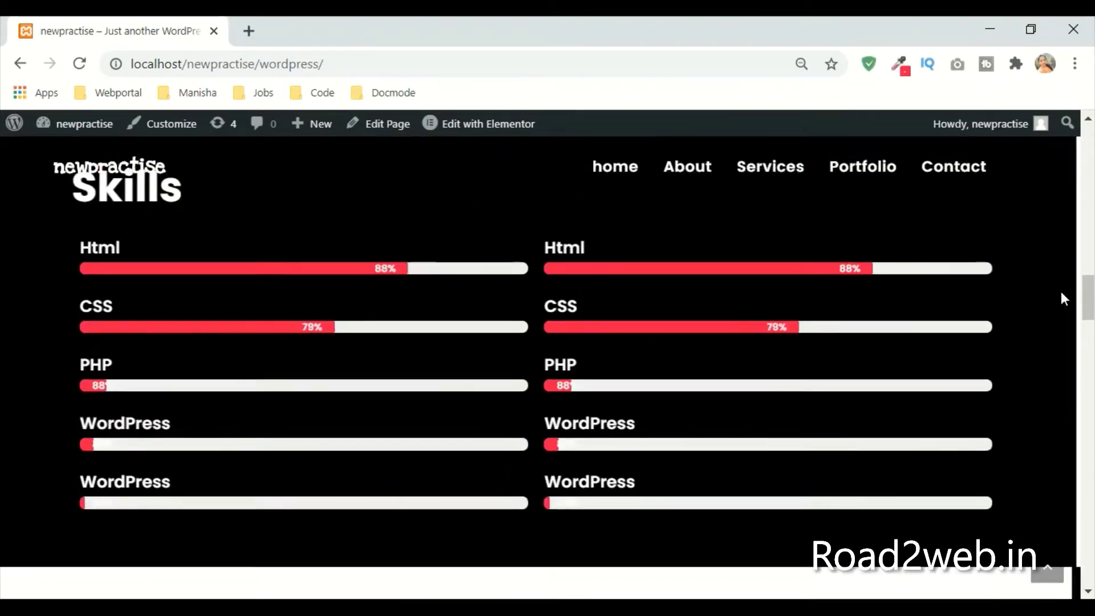
{"action": "scroll", "coordinate": [1061, 292], "scroll_direction": "down", "scroll_amount": 10}
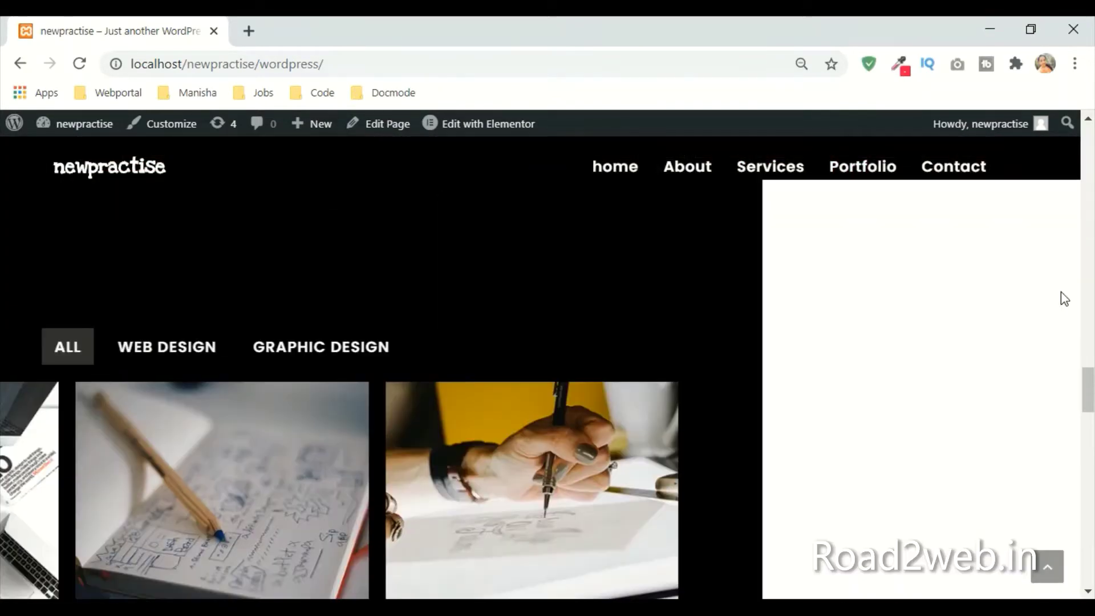
{"action": "scroll", "coordinate": [1061, 292], "scroll_direction": "down", "scroll_amount": 10}
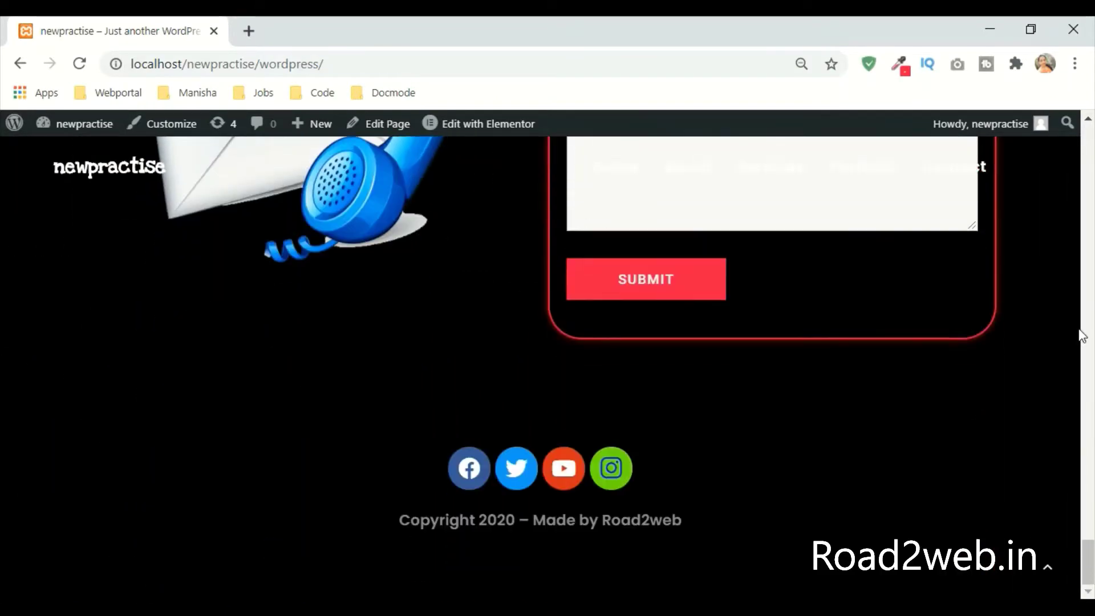
{"action": "scroll", "coordinate": [728, 191], "scroll_direction": "up", "scroll_amount": 10}
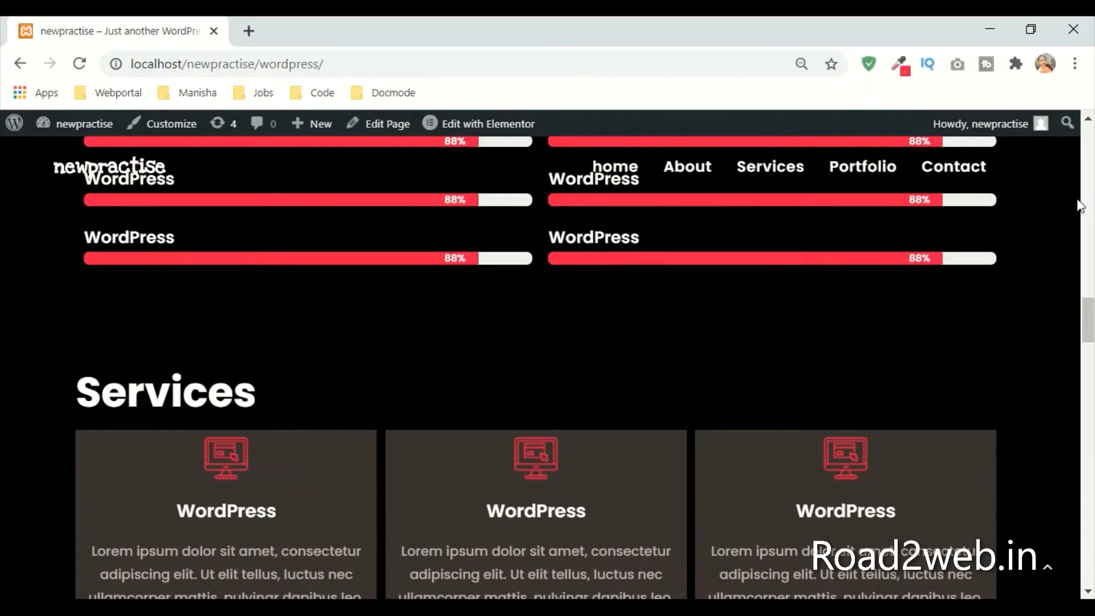
{"action": "scroll", "coordinate": [985, 200], "scroll_direction": "down", "scroll_amount": 10}
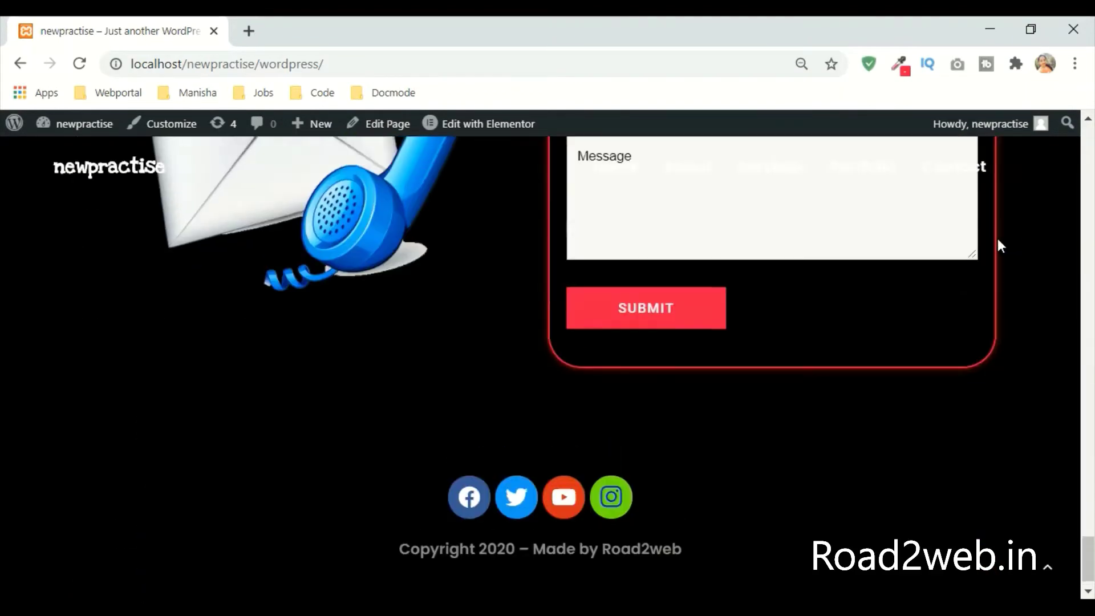
{"action": "scroll", "coordinate": [997, 238], "scroll_direction": "up", "scroll_amount": 5}
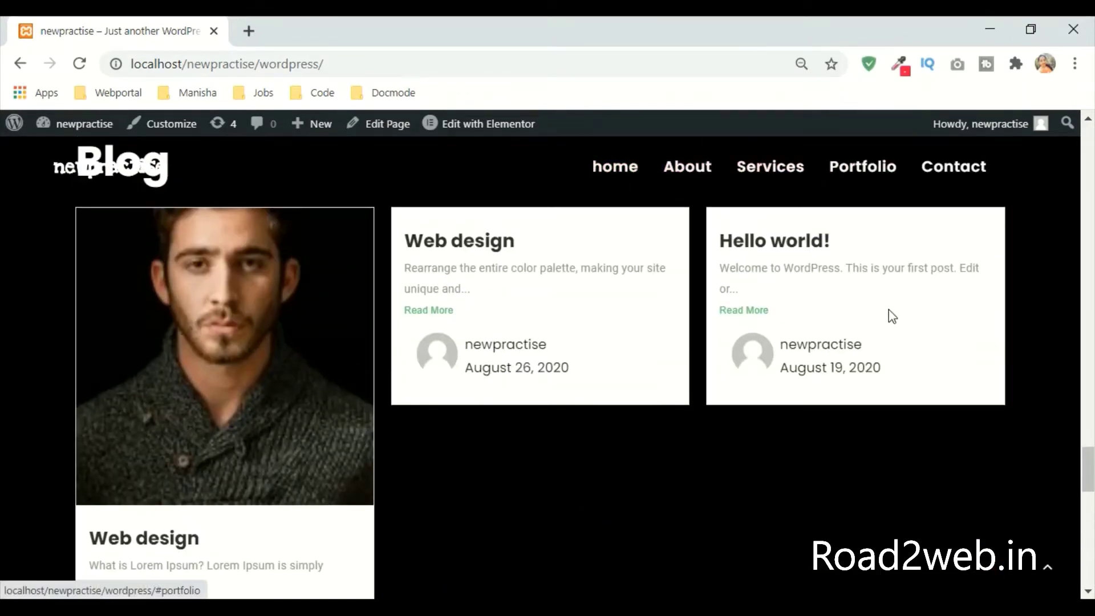
{"action": "scroll", "coordinate": [889, 308], "scroll_direction": "down", "scroll_amount": 5}
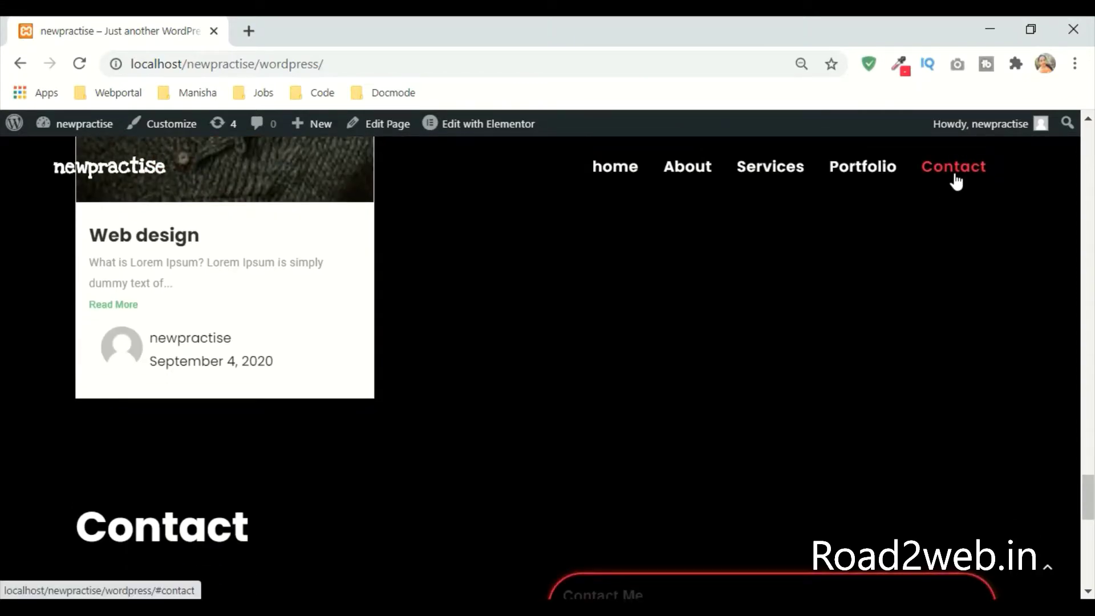
Step: Test the header navigation links Contact, About, Services, Portfolio and home, and view the hero and About Me sections
{"action": "left_click", "coordinate": [955, 178]}
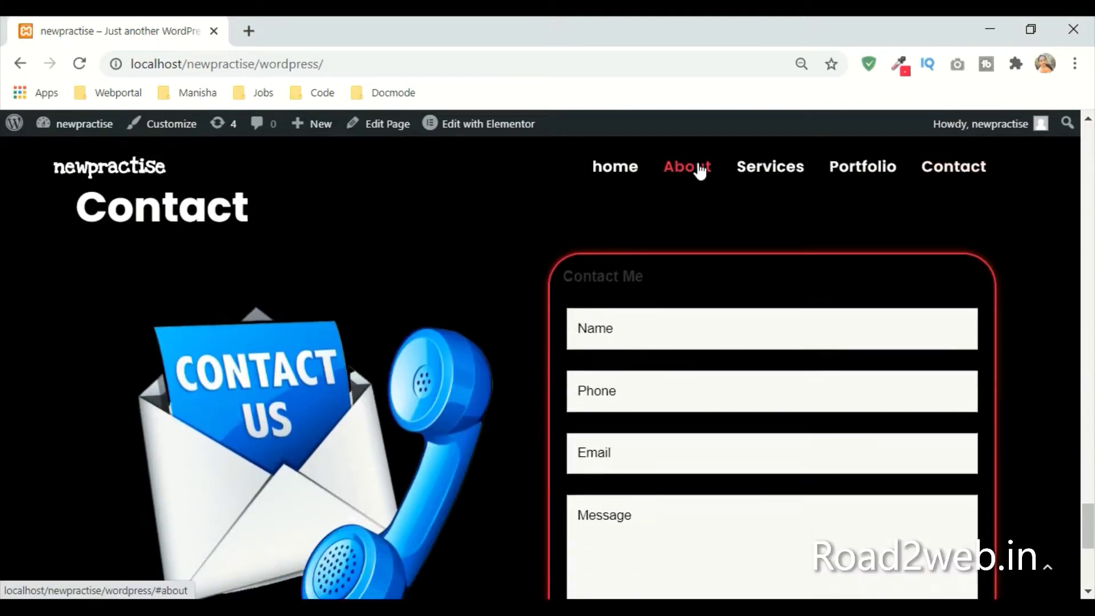
{"action": "left_click", "coordinate": [701, 170]}
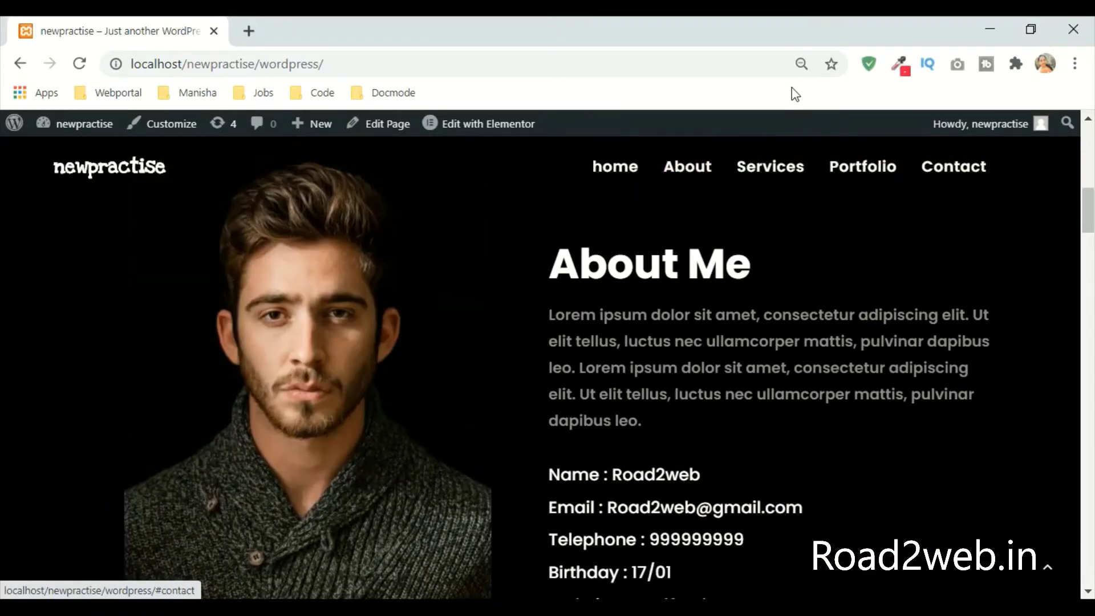
{"action": "left_click", "coordinate": [791, 170]}
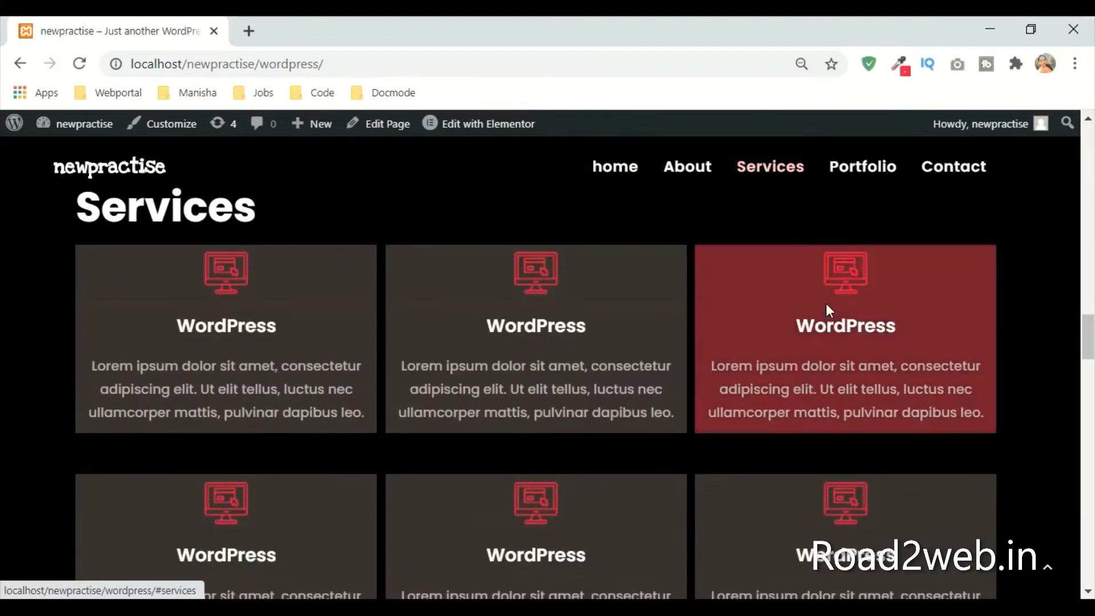
{"action": "left_click", "coordinate": [873, 171]}
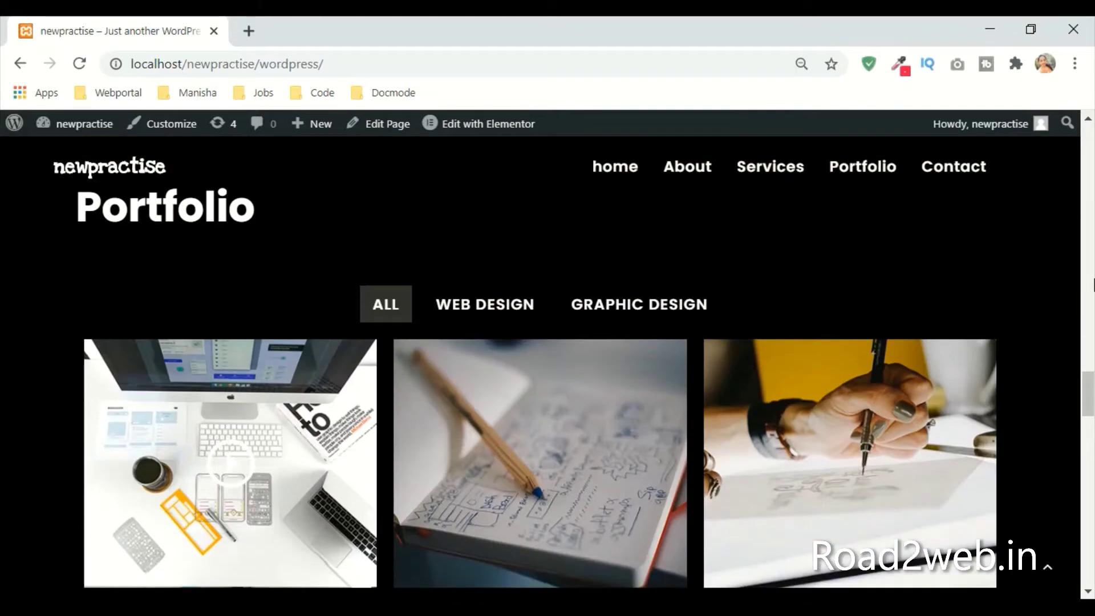
{"action": "left_click", "coordinate": [599, 170]}
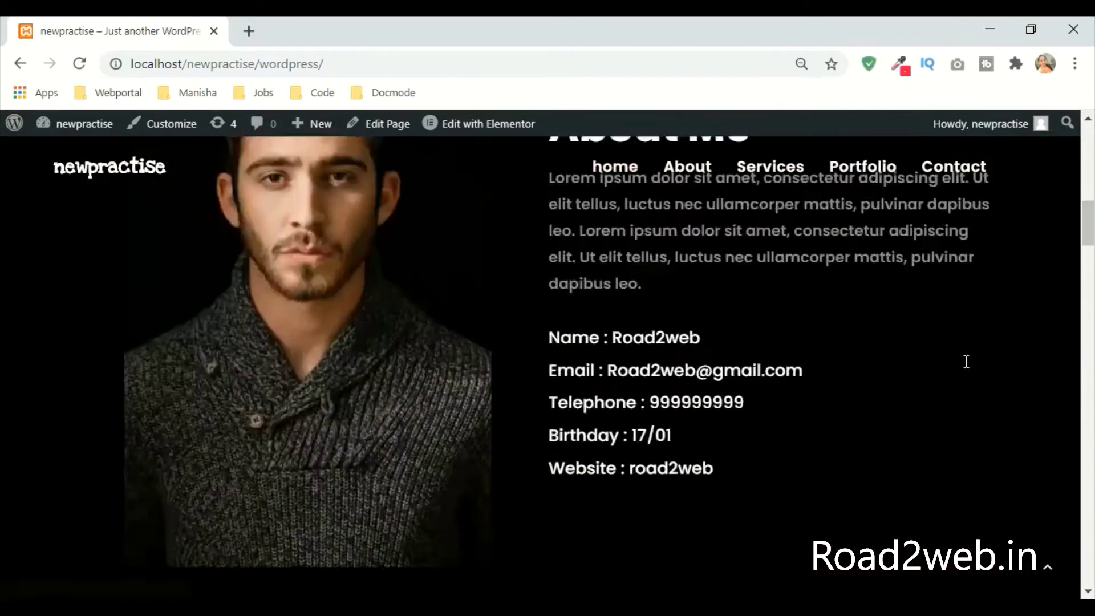
{"action": "scroll", "coordinate": [972, 357], "scroll_direction": "down", "scroll_amount": 5}
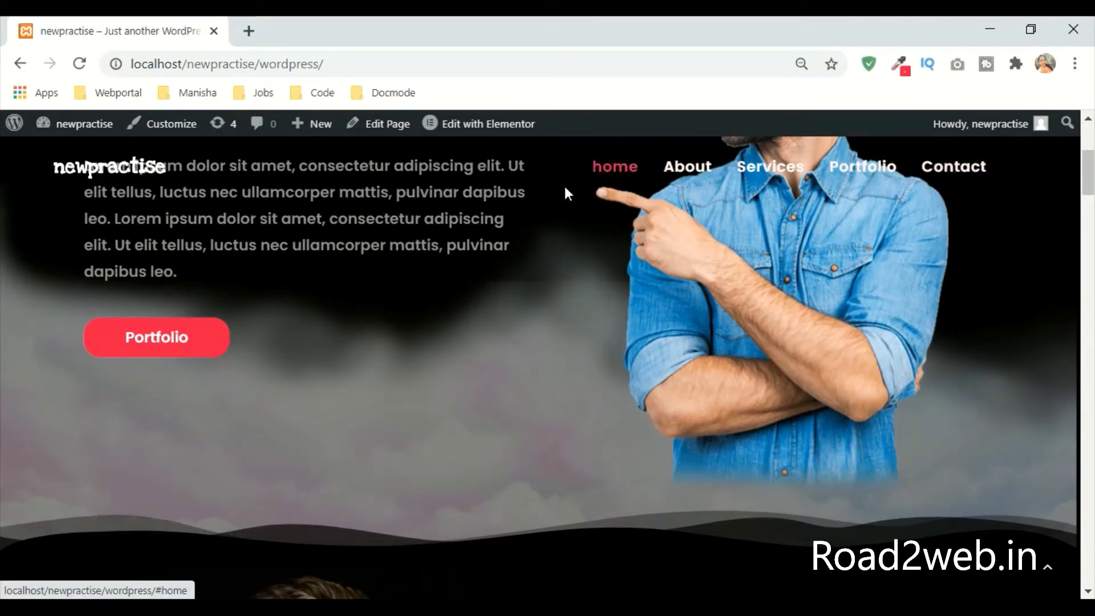
{"action": "scroll", "coordinate": [1080, 321], "scroll_direction": "up", "scroll_amount": 5}
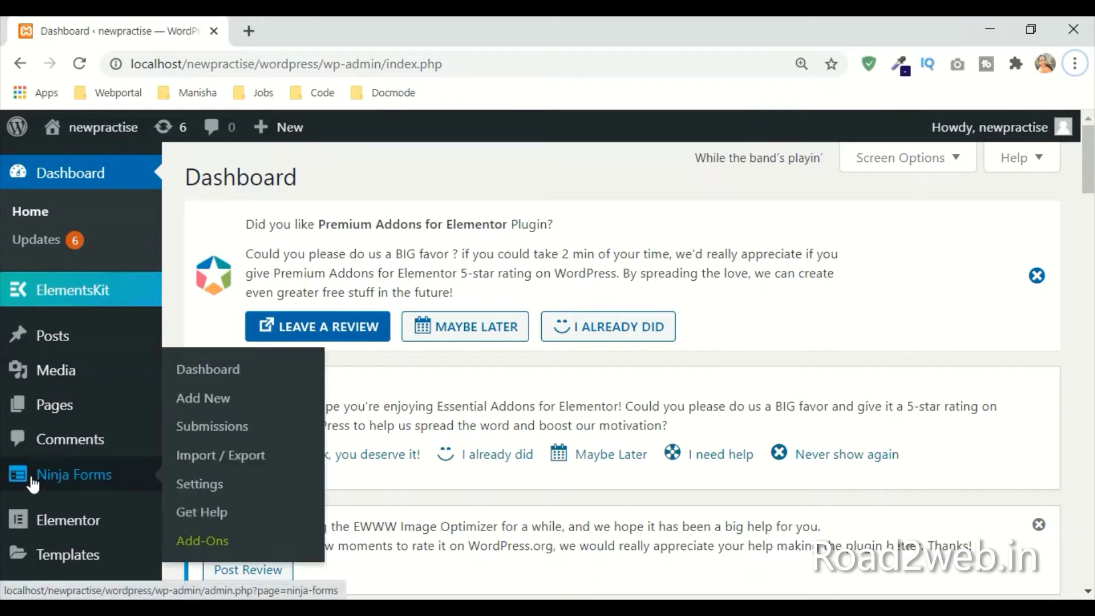
Step: Create a WordPress navigation menu named "onepage menu" from the admin dashboard
{"action": "scroll", "coordinate": [29, 479], "scroll_direction": "down", "scroll_amount": 4}
{"action": "mouse_move", "coordinate": [88, 451]}
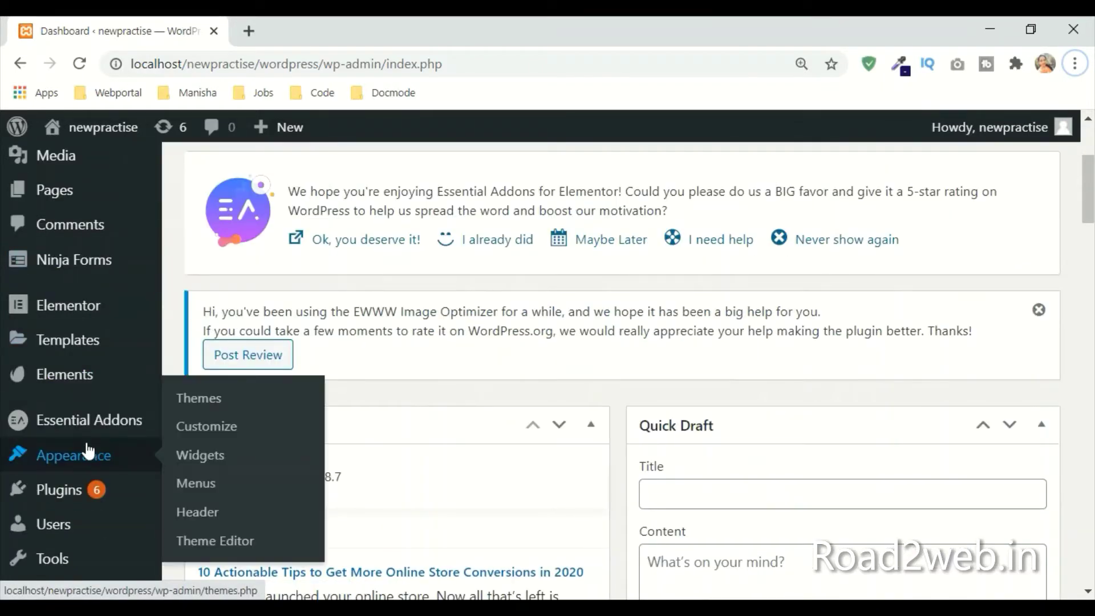
{"action": "left_click", "coordinate": [186, 487]}
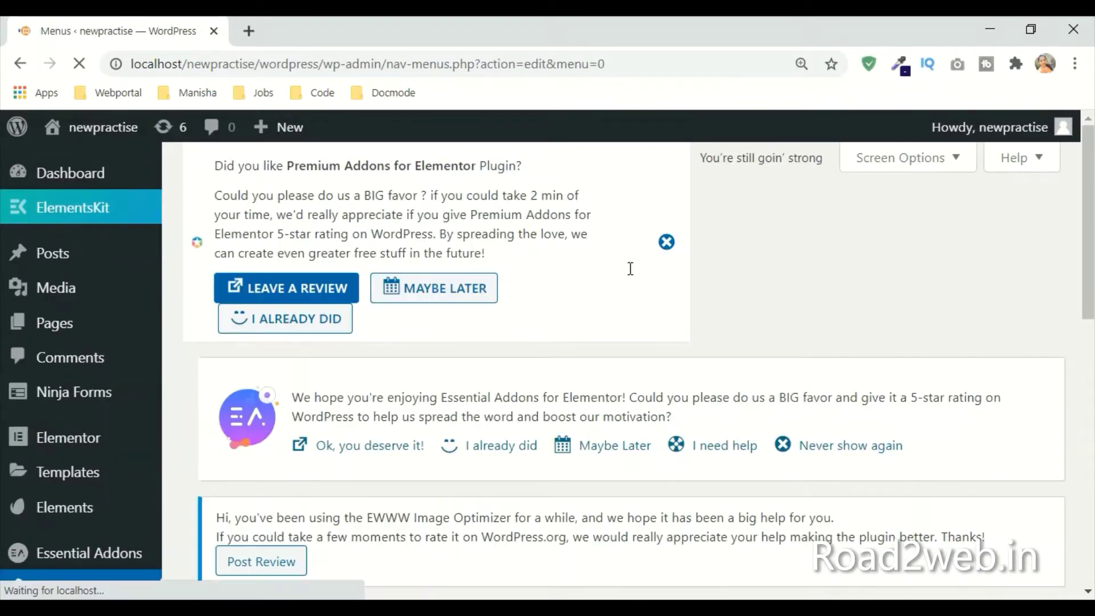
{"action": "scroll", "coordinate": [630, 271], "scroll_direction": "down", "scroll_amount": 10}
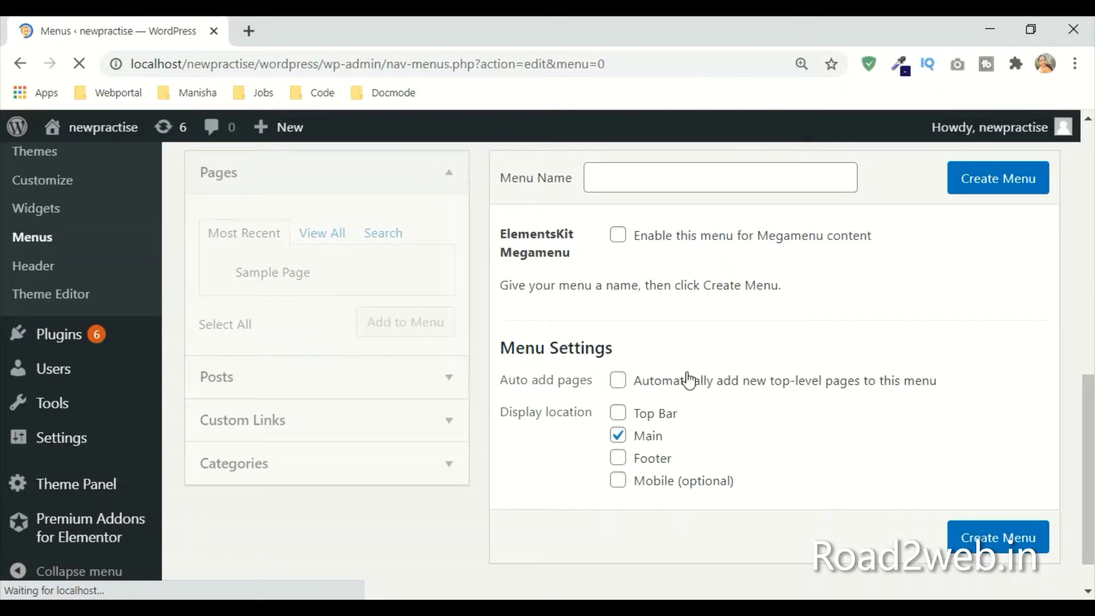
{"action": "left_click", "coordinate": [658, 178]}
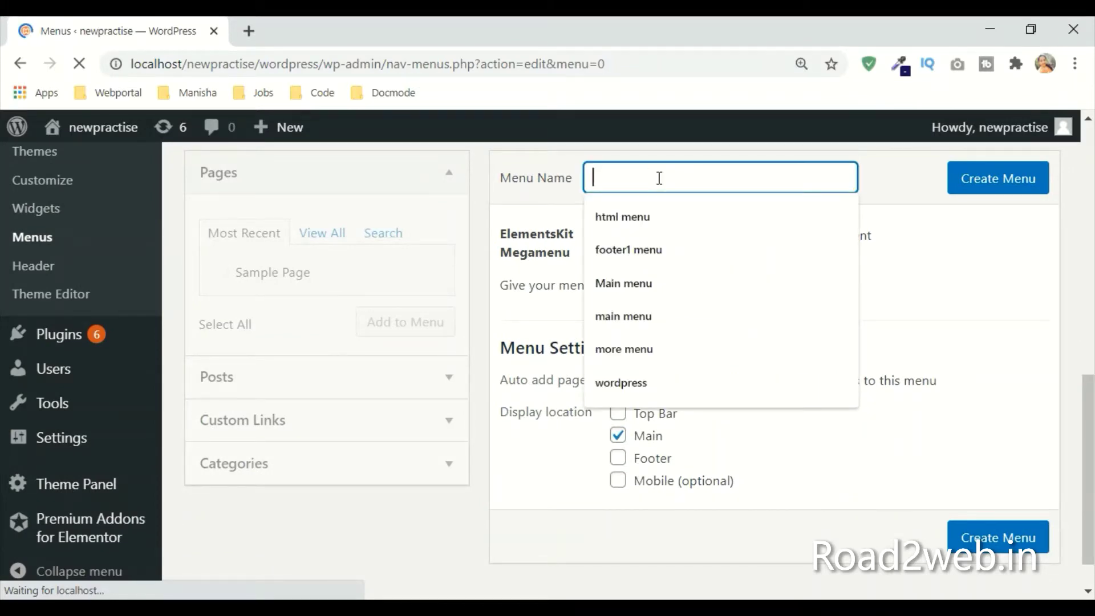
{"action": "type", "text": "onepage "}
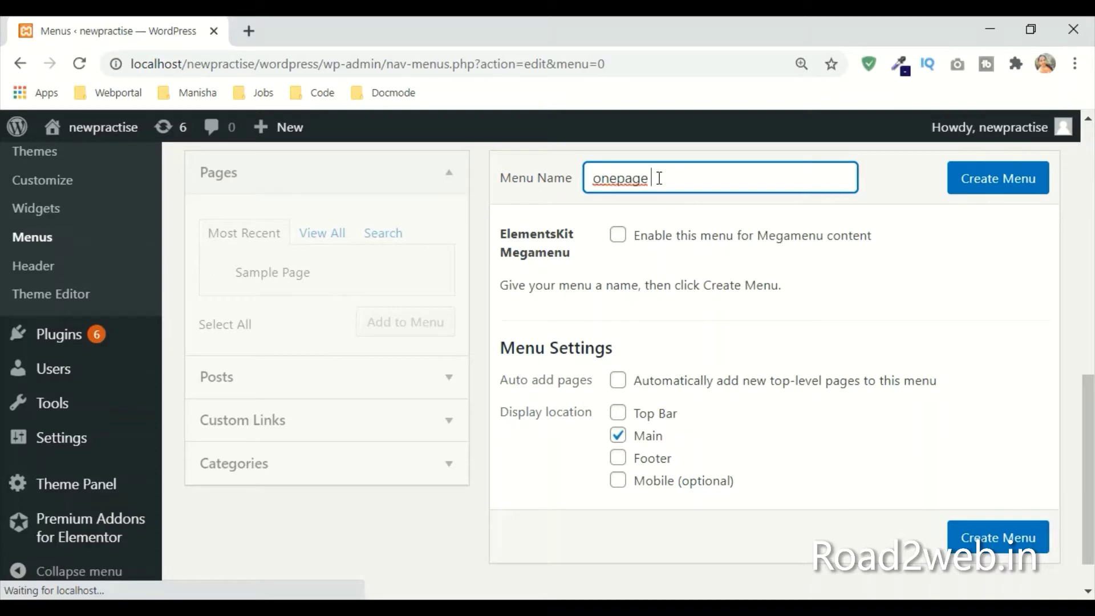
{"action": "type", "text": "menu"}
{"action": "scroll", "coordinate": [658, 178], "scroll_direction": "up", "scroll_amount": 4}
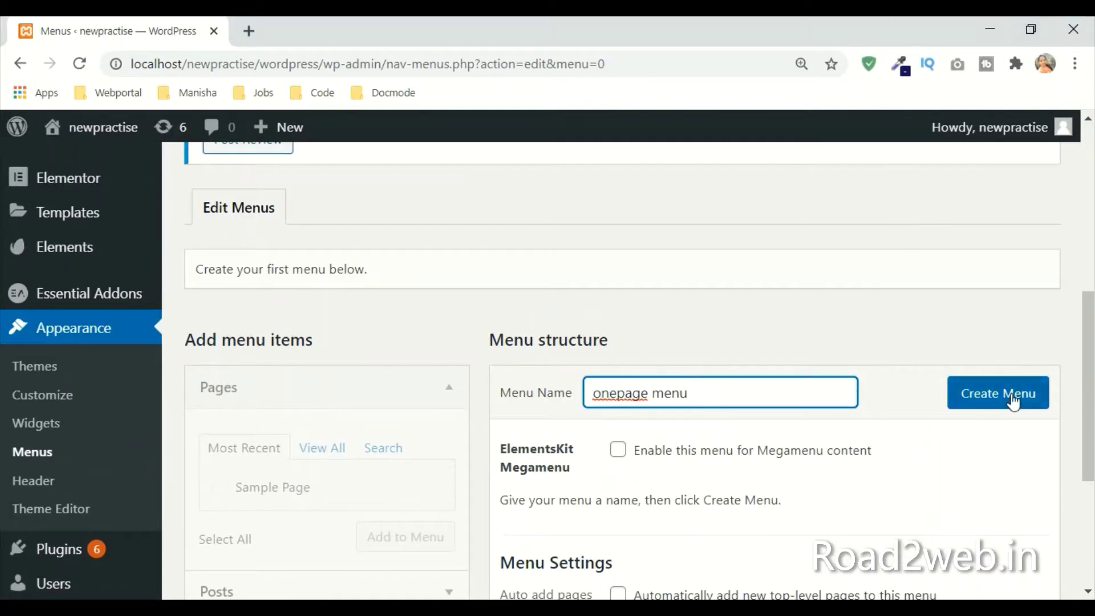
{"action": "left_click", "coordinate": [992, 394]}
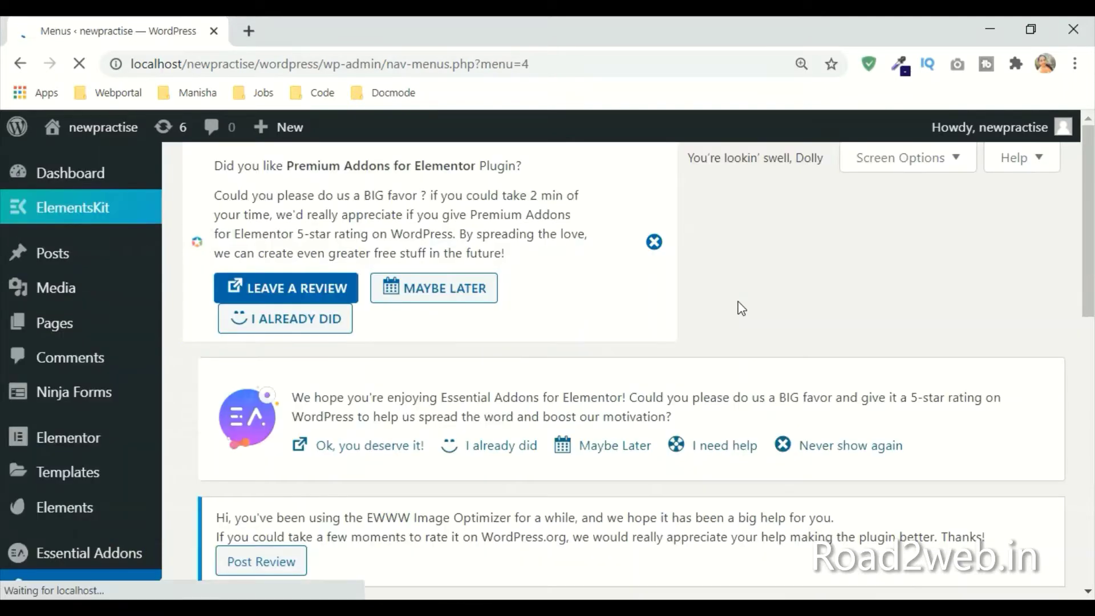
{"action": "scroll", "coordinate": [740, 308], "scroll_direction": "down", "scroll_amount": 4}
{"action": "scroll", "coordinate": [795, 293], "scroll_direction": "down", "scroll_amount": 8}
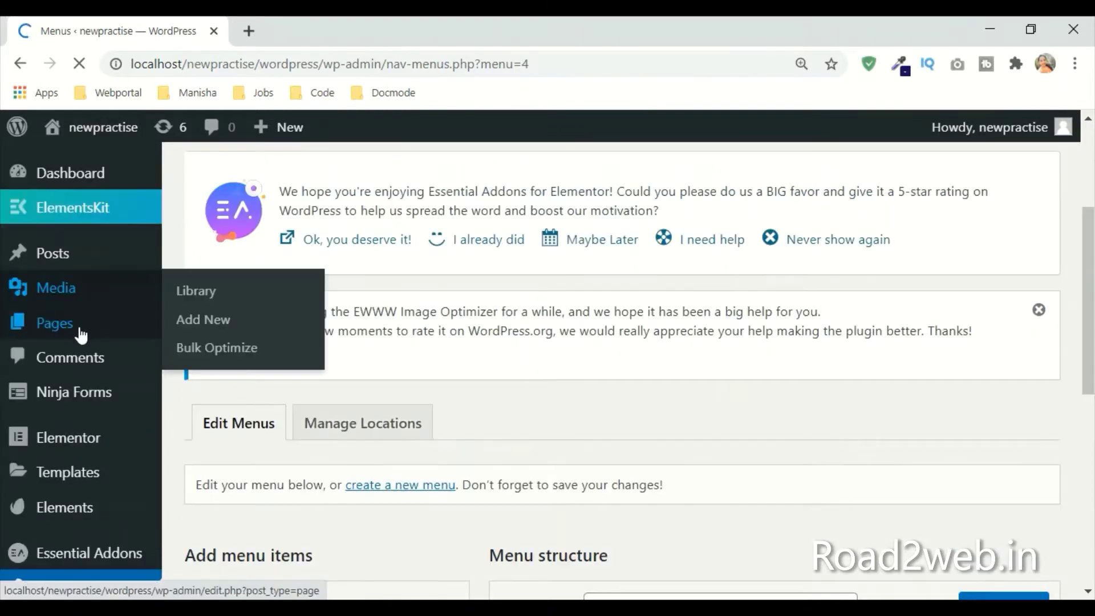
{"action": "mouse_move", "coordinate": [130, 337]}
{"action": "right_click", "coordinate": [196, 357]}
{"action": "left_click", "coordinate": [239, 368]}
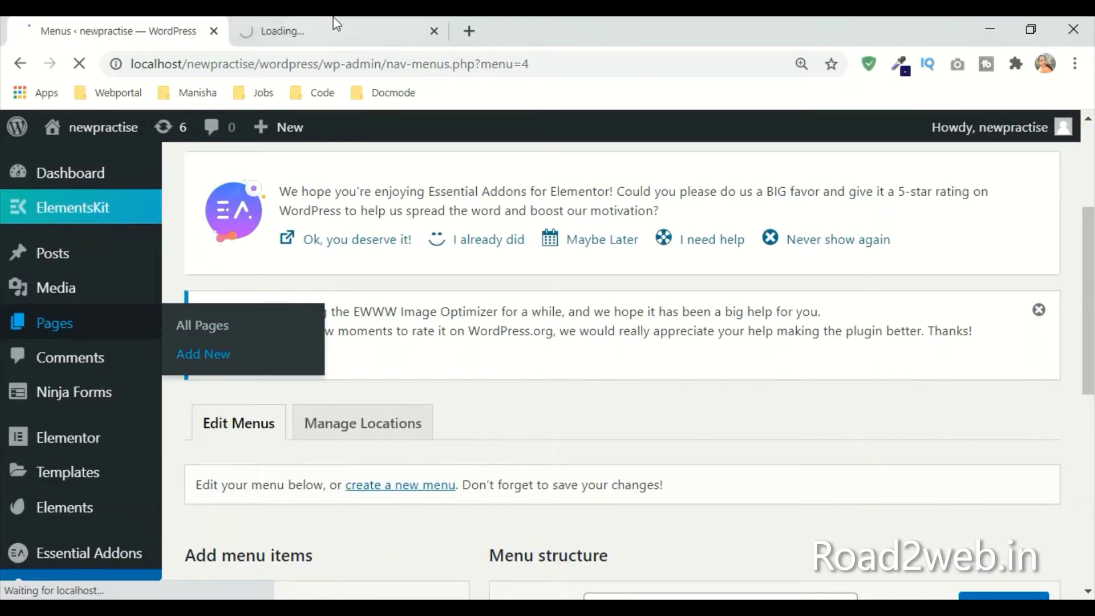
{"action": "left_click", "coordinate": [323, 27]}
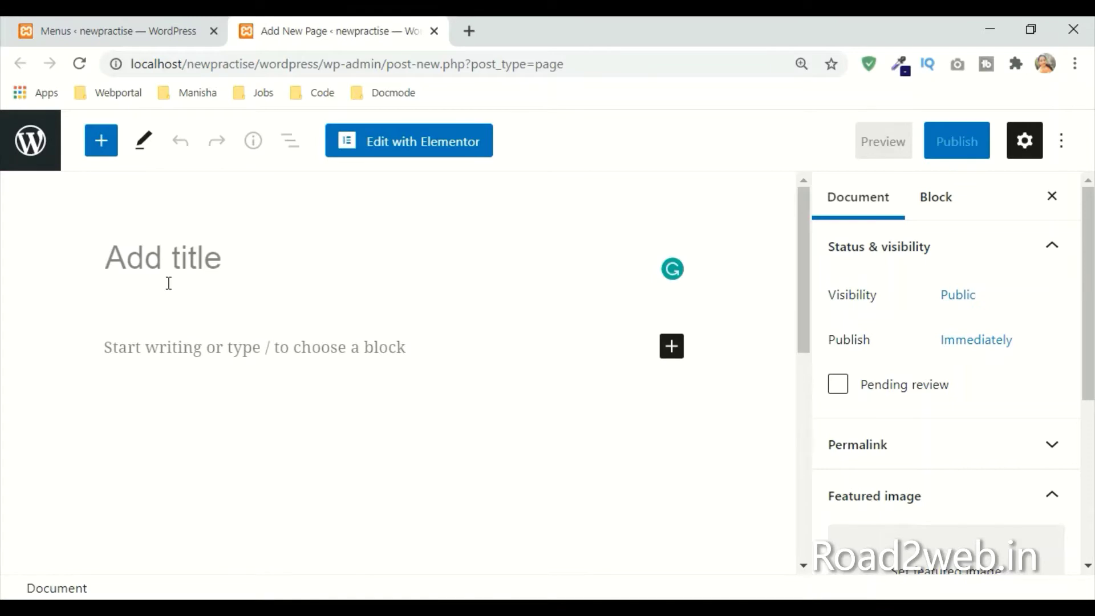
{"action": "left_click", "coordinate": [131, 31]}
{"action": "scroll", "coordinate": [416, 430], "scroll_direction": "down", "scroll_amount": 6}
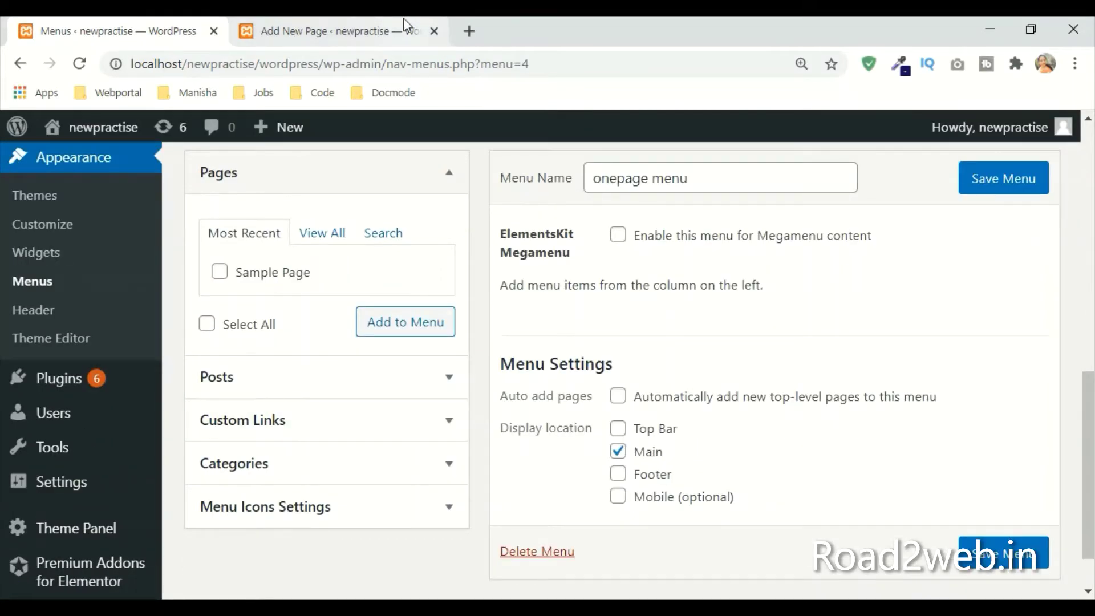
{"action": "left_click", "coordinate": [337, 31]}
{"action": "left_click", "coordinate": [434, 31]}
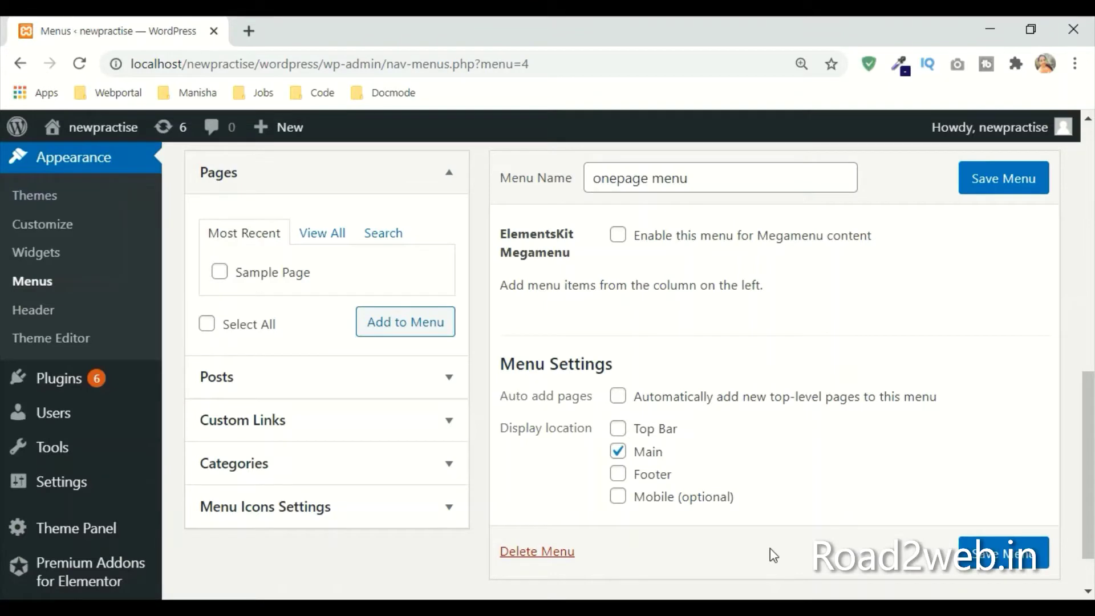
Step: Save the onepage menu with Main as its display location
{"action": "scroll", "coordinate": [773, 552], "scroll_direction": "up", "scroll_amount": 4}
{"action": "scroll", "coordinate": [777, 538], "scroll_direction": "down", "scroll_amount": 4}
{"action": "scroll", "coordinate": [775, 533], "scroll_direction": "up", "scroll_amount": 4}
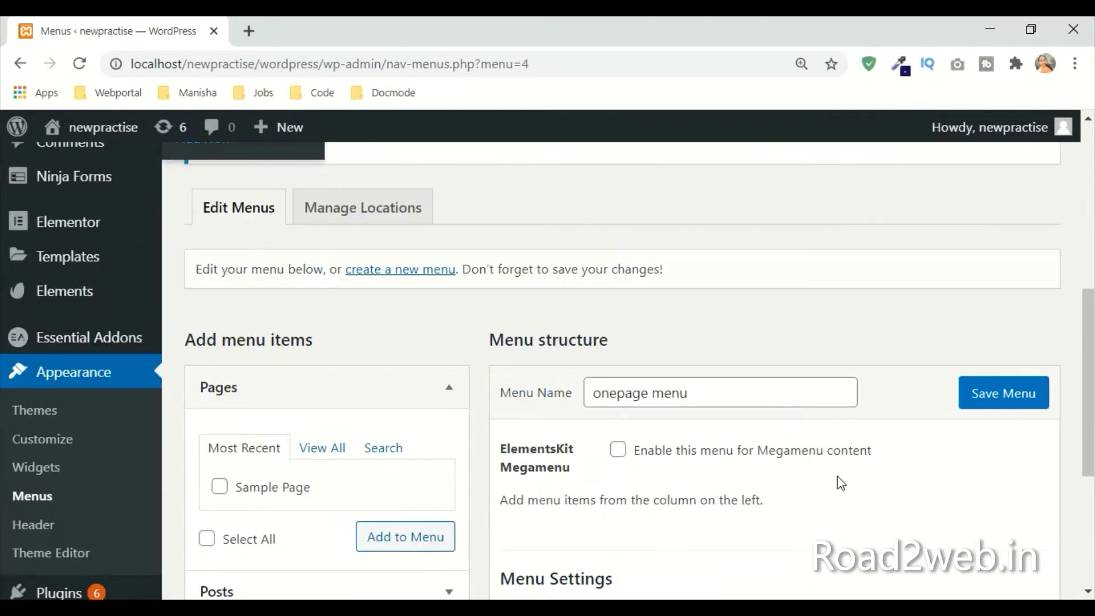
{"action": "left_click", "coordinate": [1001, 391]}
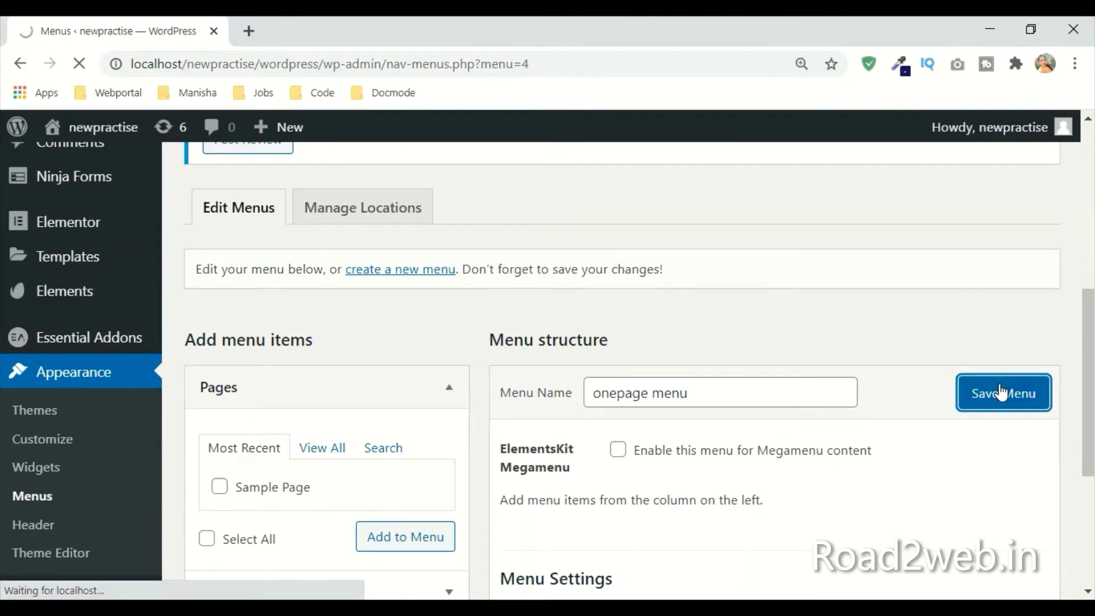
Step: Add a custom link with the URL #services and the link text Services to the onepage menu
{"action": "scroll", "coordinate": [913, 333], "scroll_direction": "down", "scroll_amount": 2}
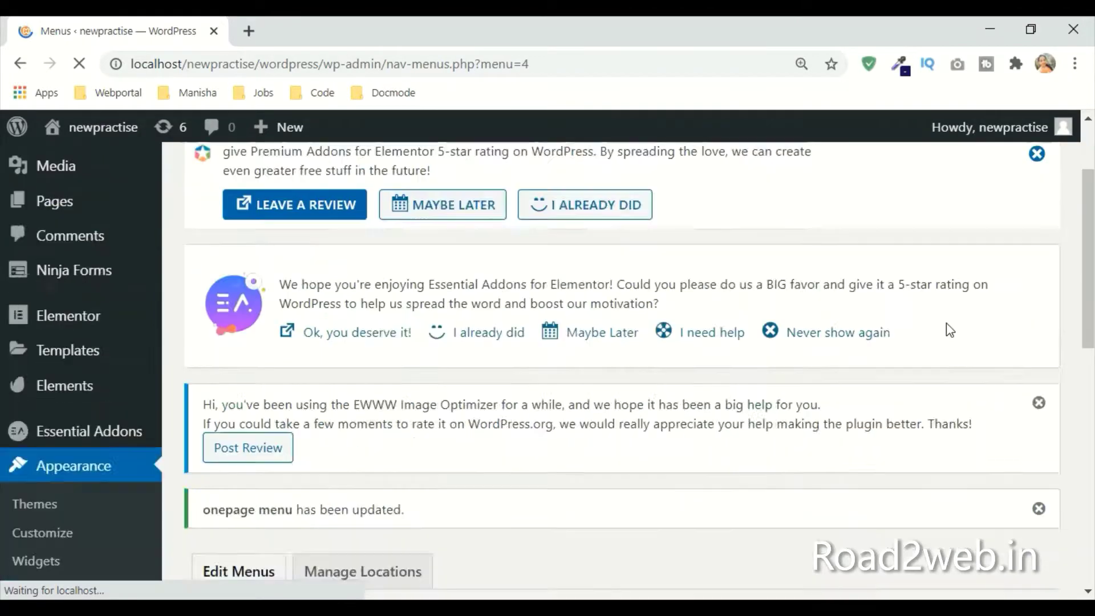
{"action": "scroll", "coordinate": [945, 324], "scroll_direction": "down", "scroll_amount": 8}
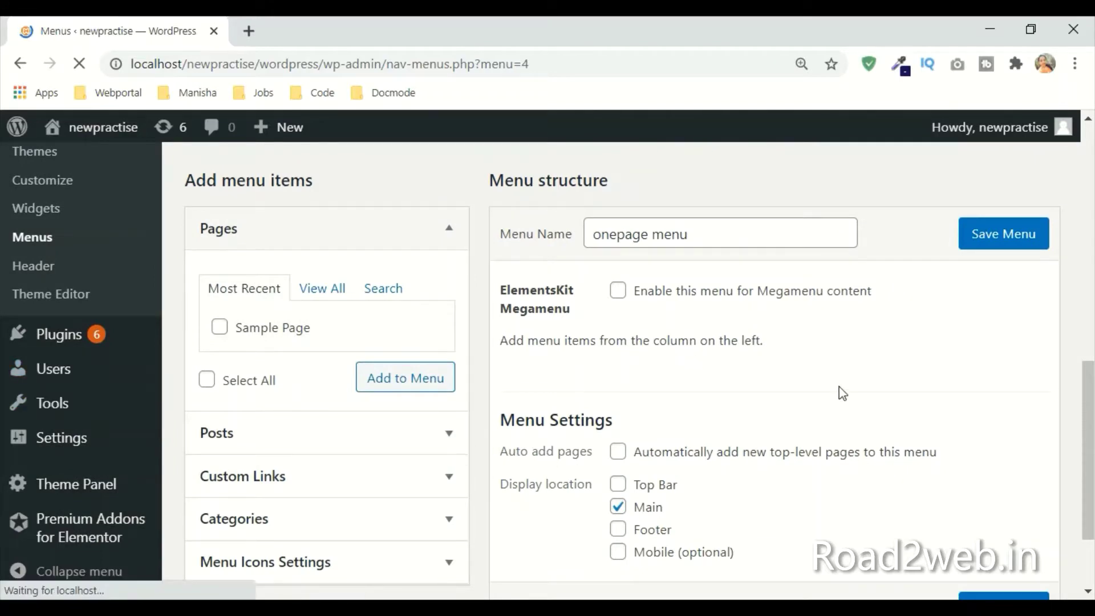
{"action": "scroll", "coordinate": [844, 390], "scroll_direction": "down", "scroll_amount": 2}
{"action": "scroll", "coordinate": [579, 300], "scroll_direction": "up", "scroll_amount": 4}
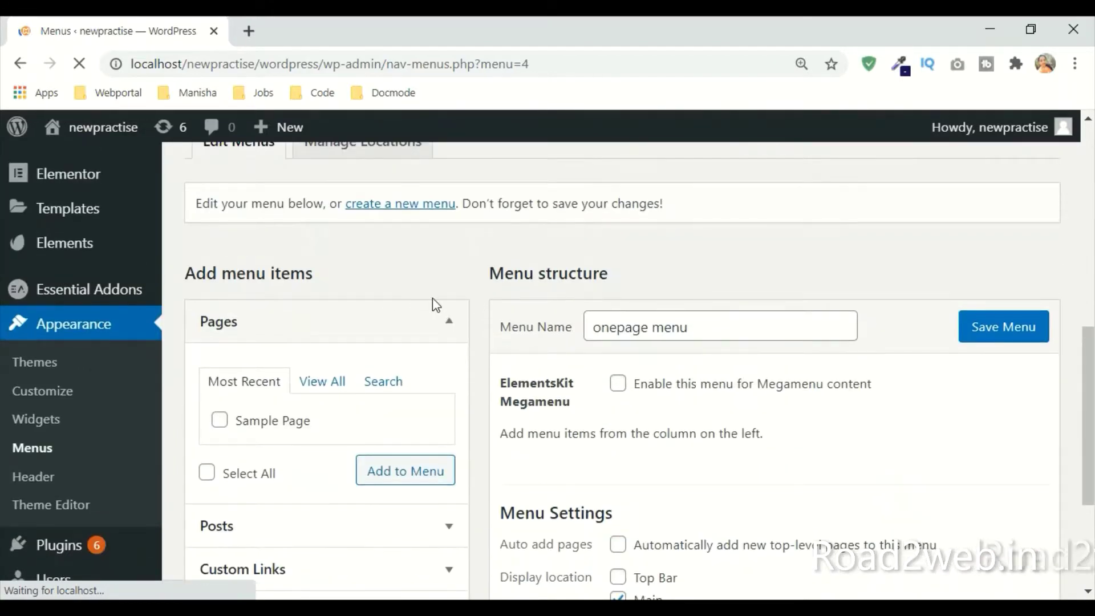
{"action": "scroll", "coordinate": [514, 327], "scroll_direction": "down", "scroll_amount": 2}
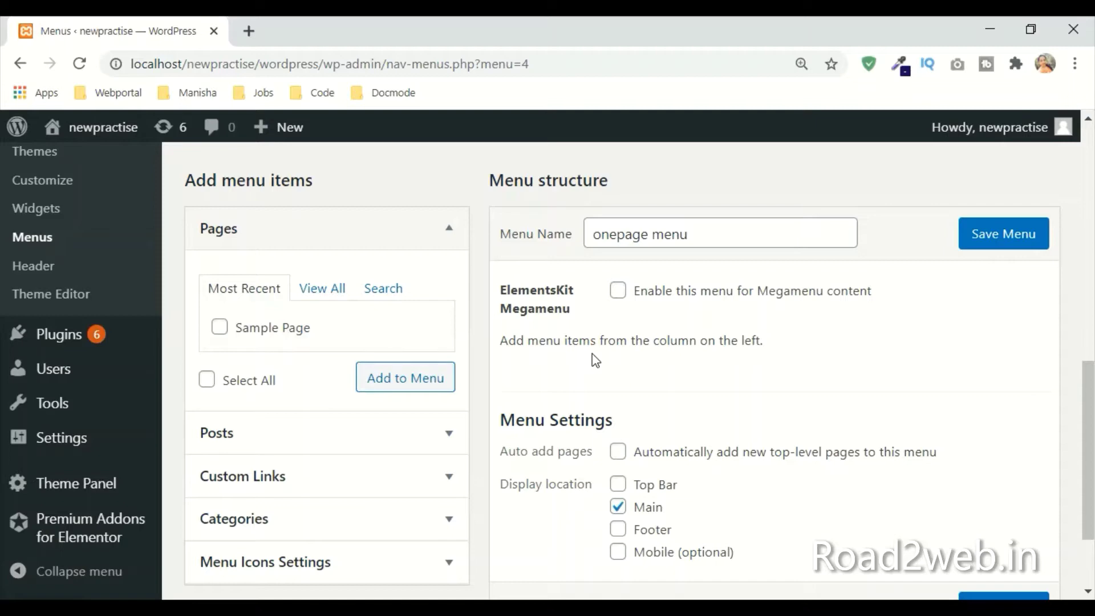
{"action": "left_click", "coordinate": [303, 478]}
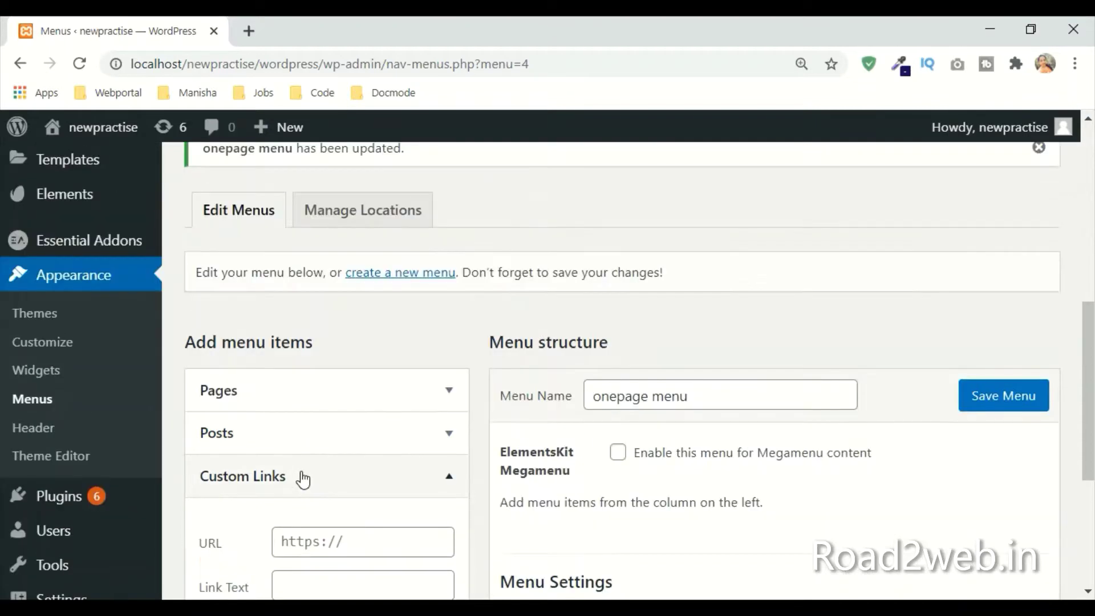
{"action": "scroll", "coordinate": [314, 323], "scroll_direction": "down", "scroll_amount": 5}
{"action": "left_click", "coordinate": [341, 251]}
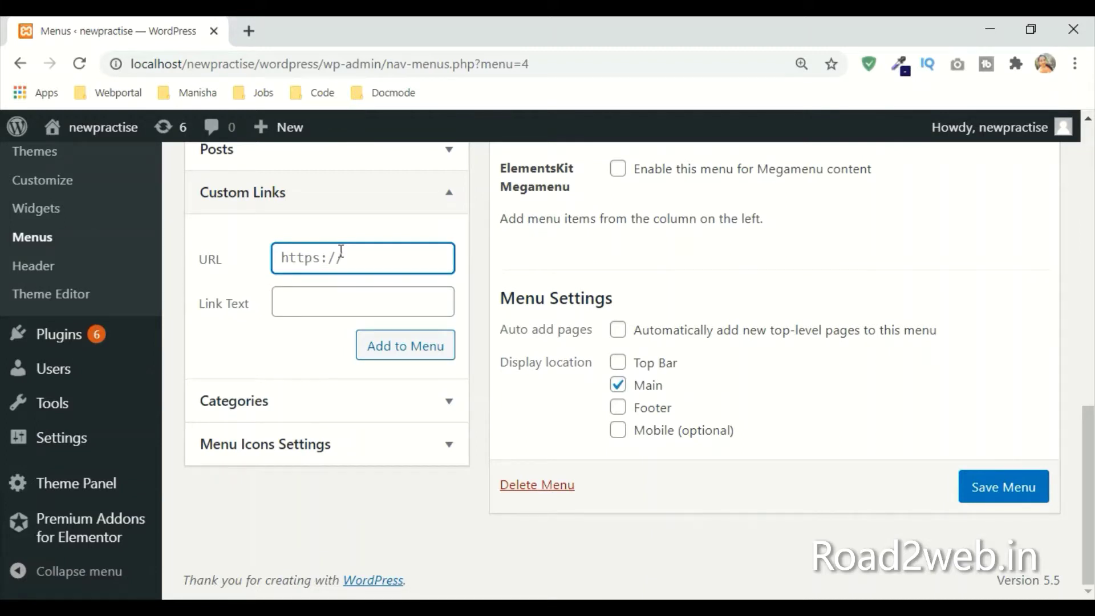
{"action": "type", "text": "#services"}
{"action": "left_click", "coordinate": [332, 305]}
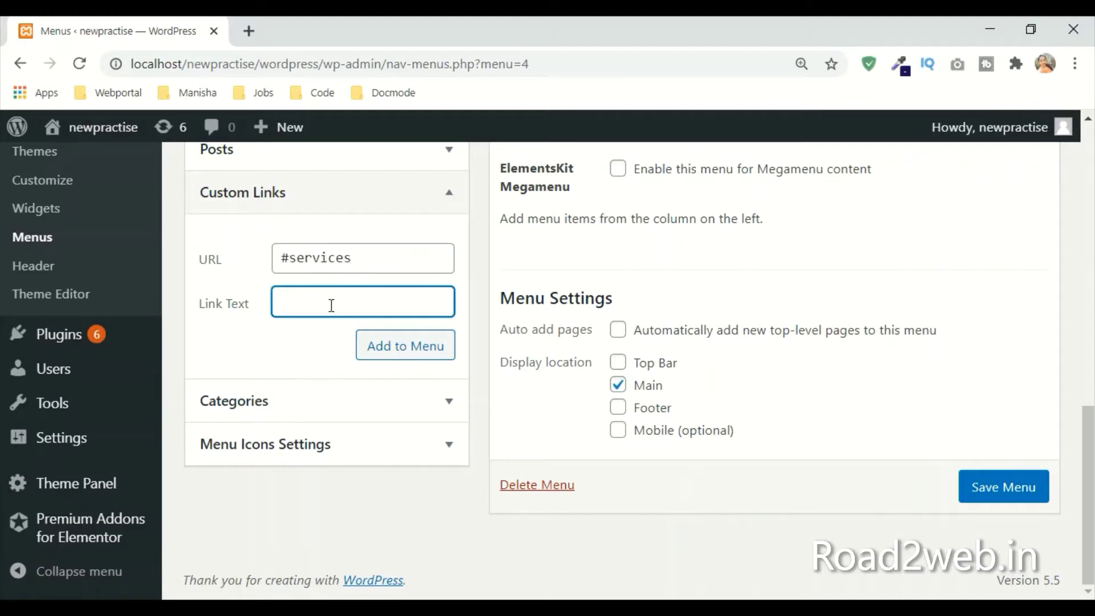
{"action": "type", "text": "Services"}
{"action": "left_click", "coordinate": [431, 363]}
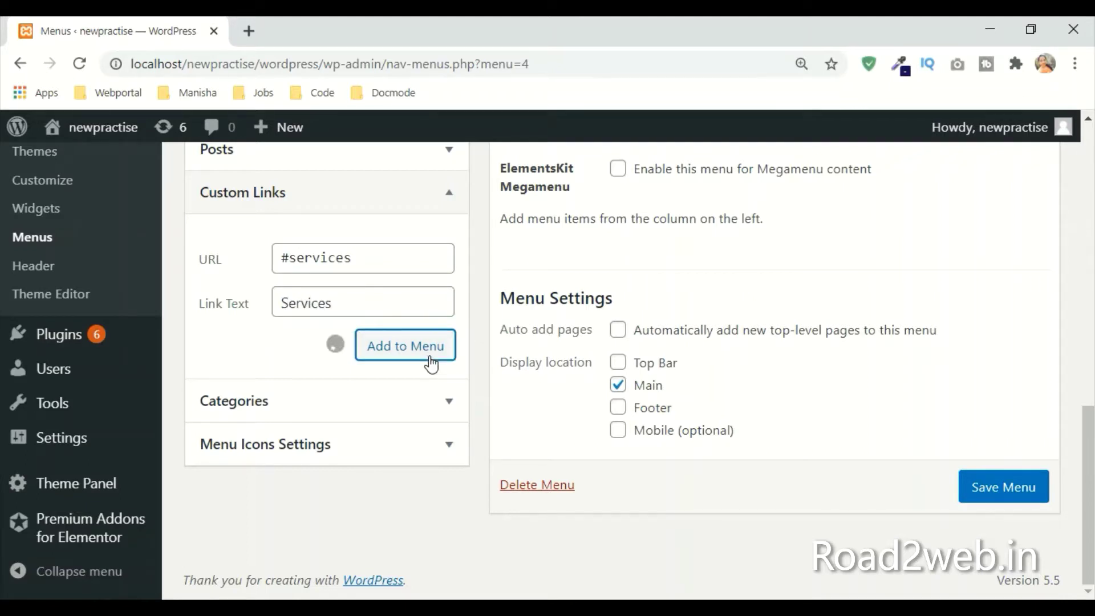
Step: Add a custom link with the URL #About and the link text About to the menu
{"action": "left_click", "coordinate": [281, 252]}
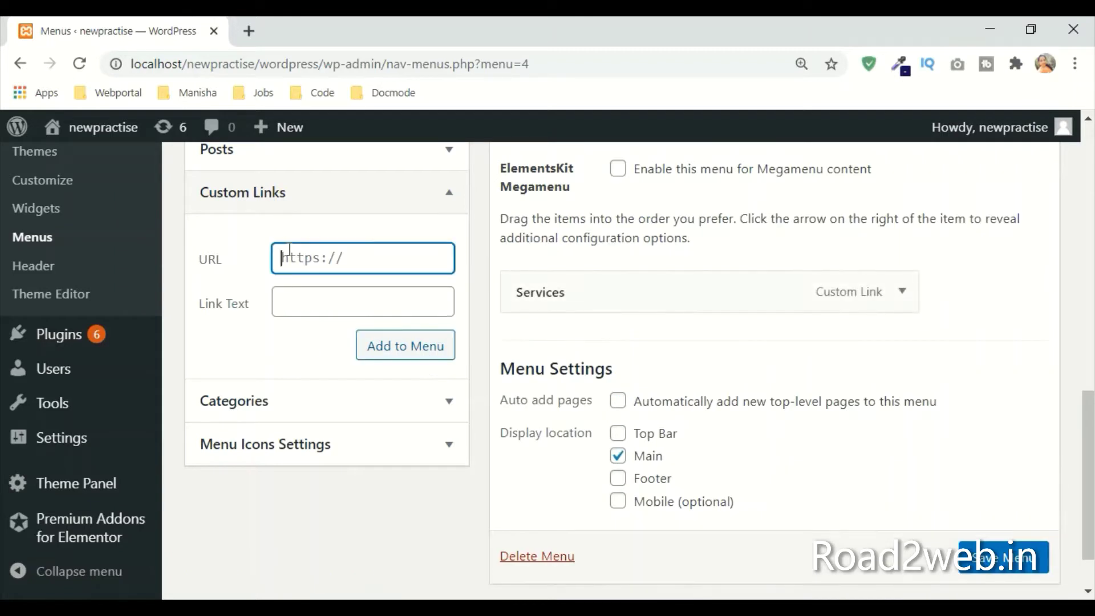
{"action": "type", "text": "About"}
{"action": "left_click", "coordinate": [281, 257]}
{"action": "type", "text": "#"}
{"action": "left_click", "coordinate": [341, 307]}
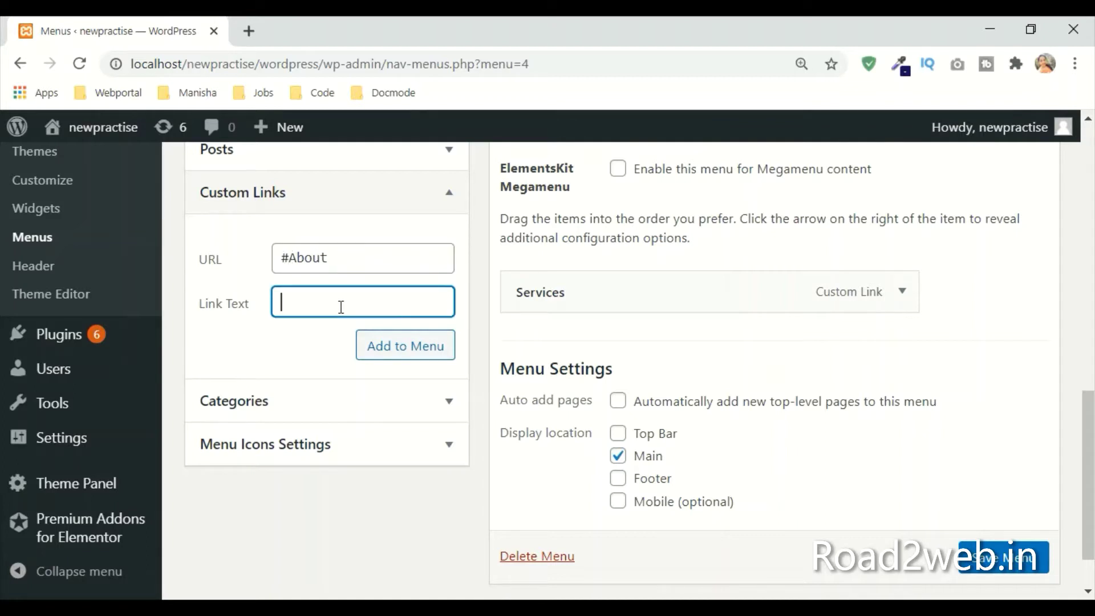
{"action": "type", "text": "About"}
{"action": "left_click", "coordinate": [400, 353]}
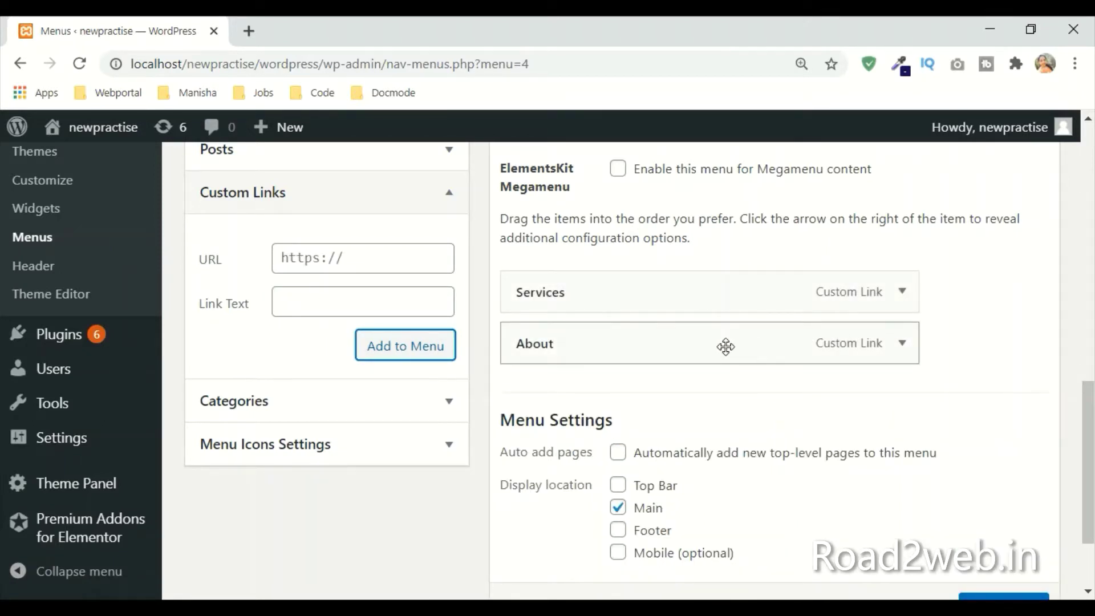
Step: Add a custom link with the URL #home and text home, and order the items as home, About, Services
{"action": "left_click", "coordinate": [347, 260]}
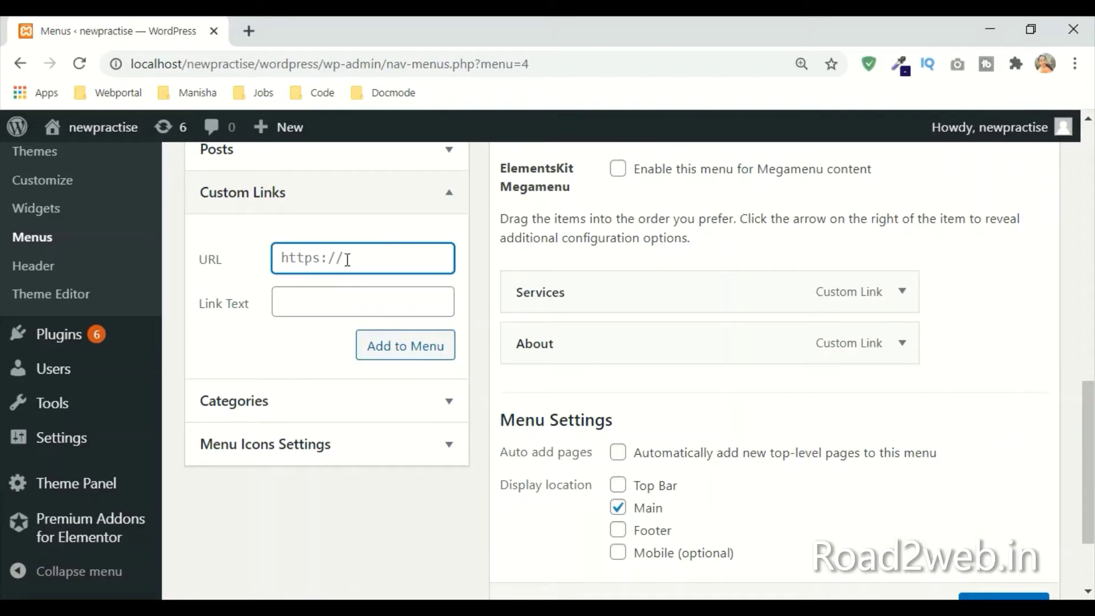
{"action": "type", "text": "#home"}
{"action": "left_click", "coordinate": [300, 312]}
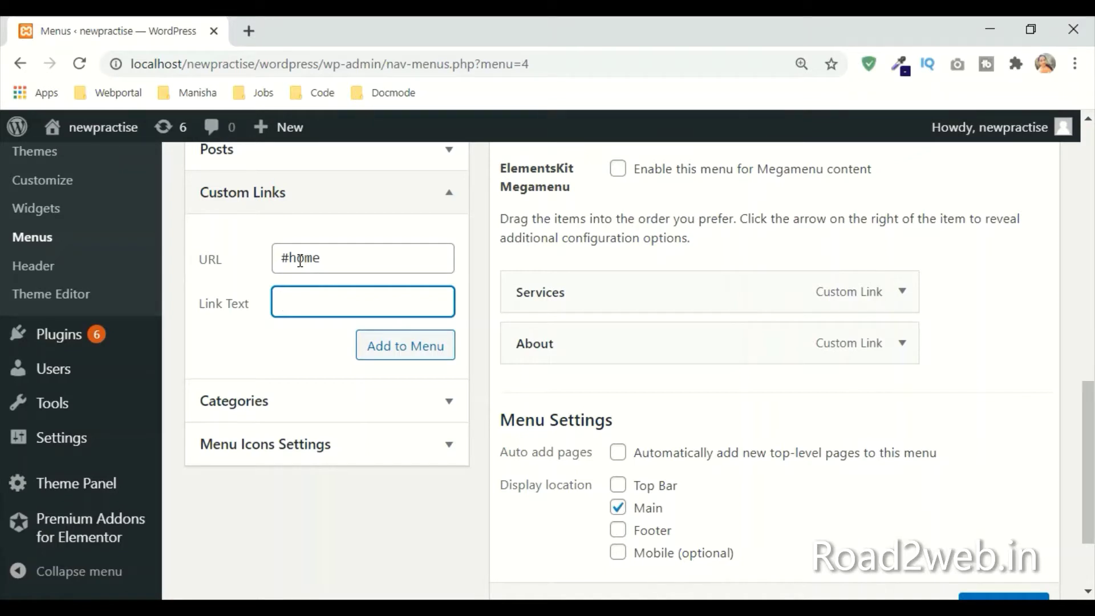
{"action": "type", "text": "home"}
{"action": "left_click", "coordinate": [429, 357]}
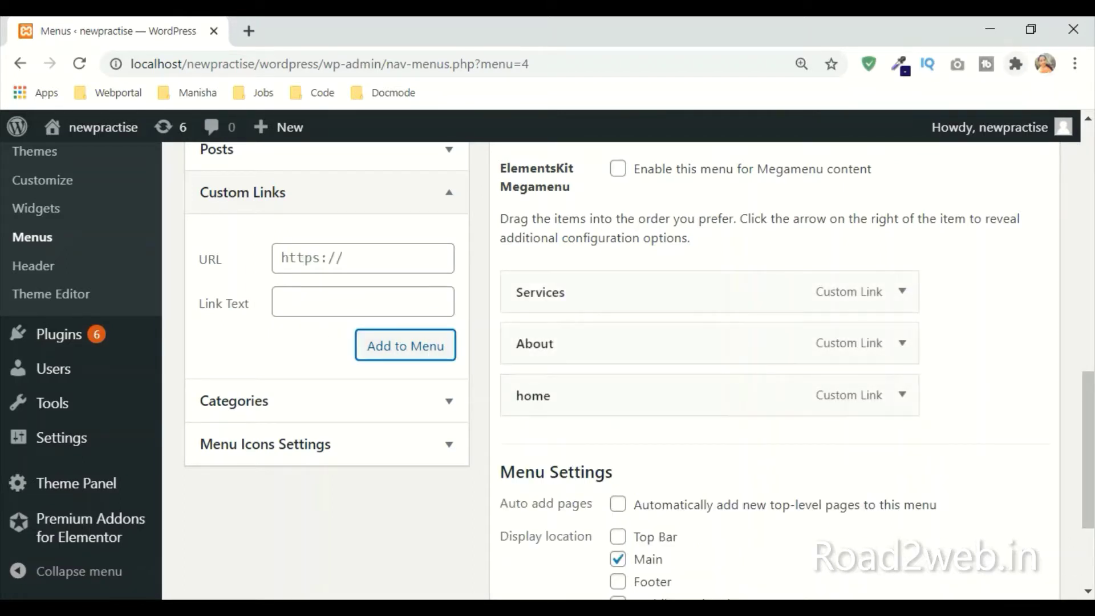
Step: Add a custom link with the URL #Portfolio and the link text Portfolio to the menu
{"action": "left_click", "coordinate": [372, 267]}
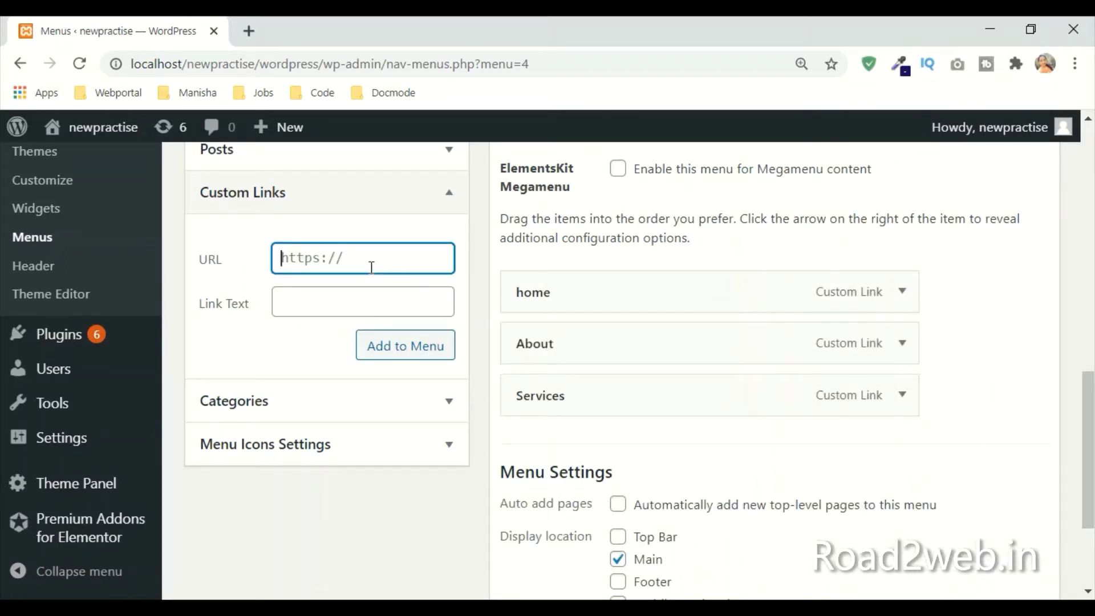
{"action": "type", "text": "Portfolio"}
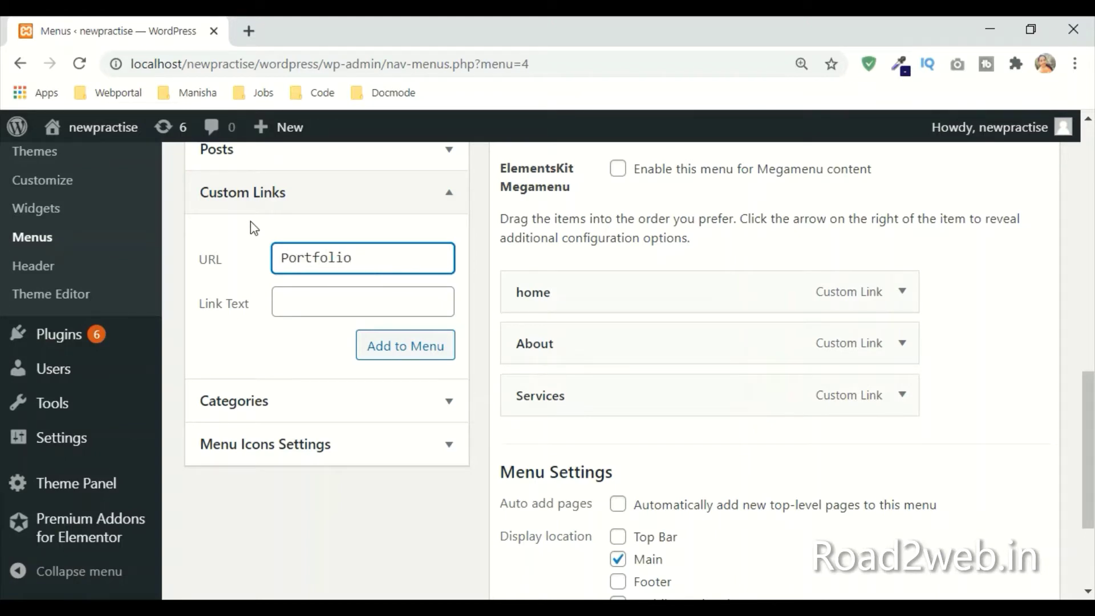
{"action": "left_click", "coordinate": [279, 257]}
{"action": "type", "text": "#"}
{"action": "left_click_drag", "start_coordinate": [371, 261], "coordinate": [293, 264]}
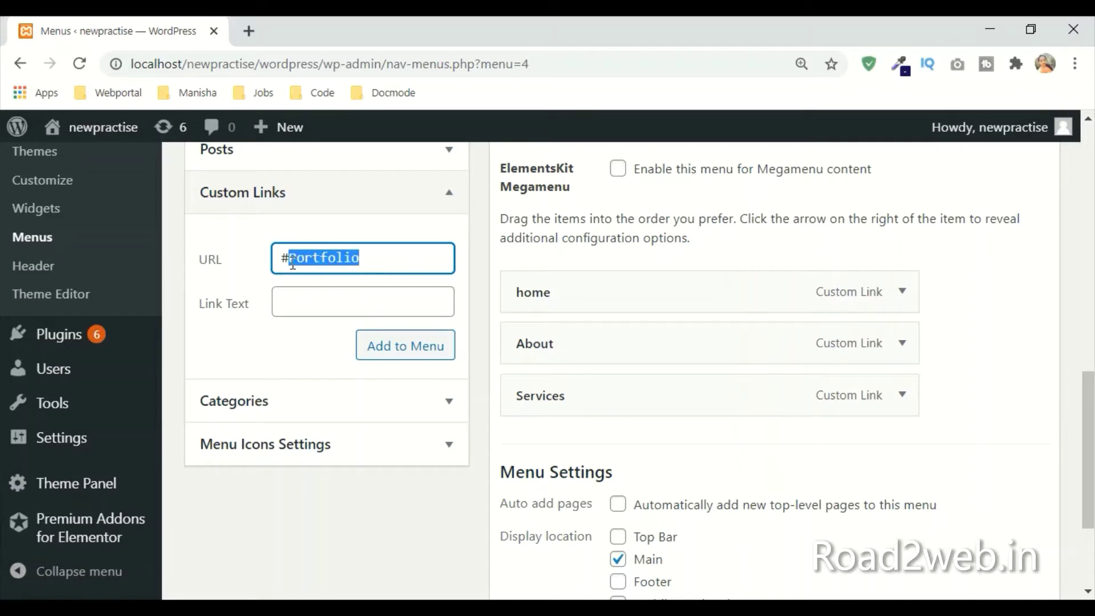
{"action": "key", "text": "ctrl+c"}
{"action": "left_click", "coordinate": [289, 303]}
{"action": "key", "text": "ctrl+v"}
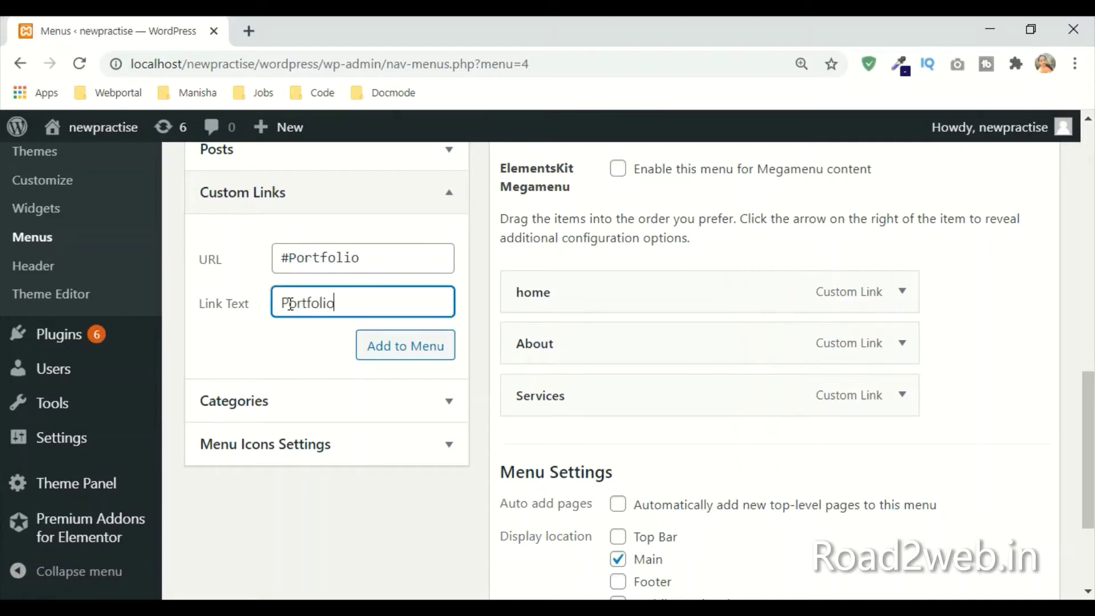
{"action": "left_click", "coordinate": [423, 363]}
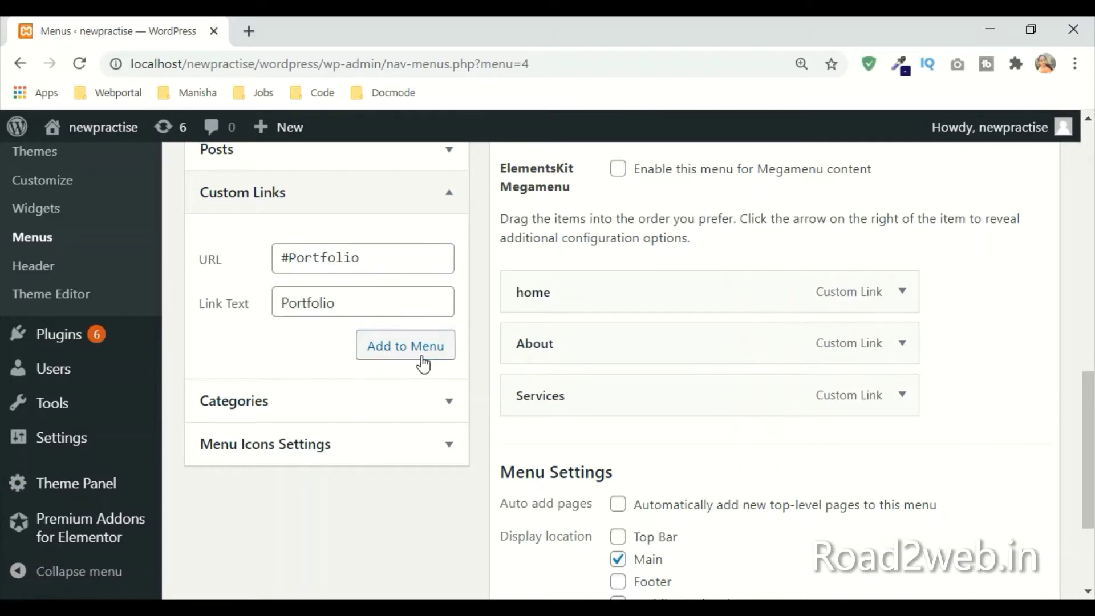
Step: Add a custom link with the URL #contact and the link text Contact to the menu
{"action": "left_click", "coordinate": [329, 267]}
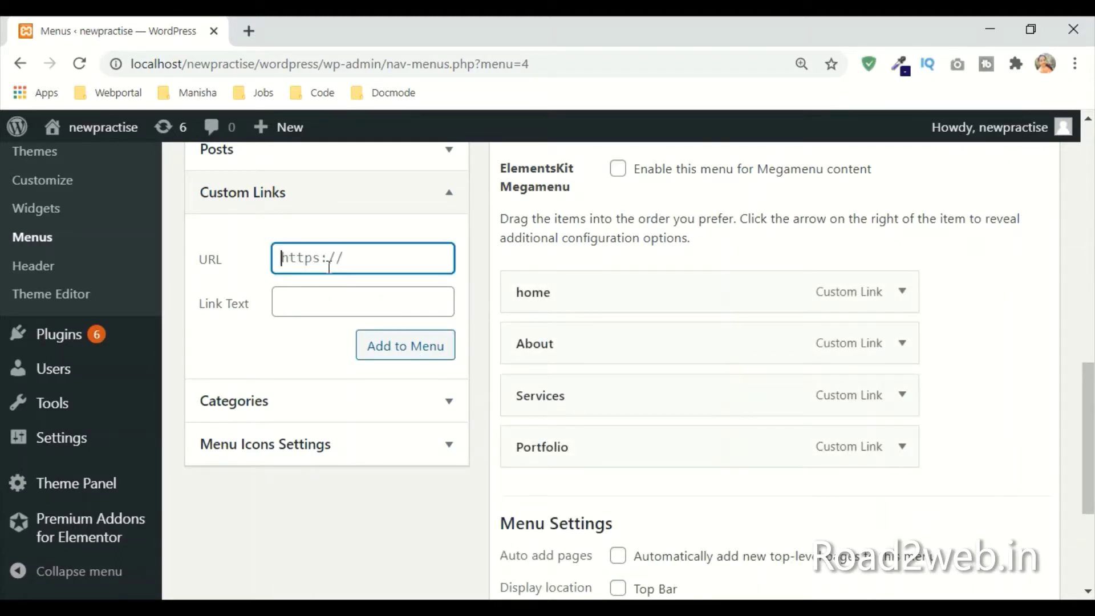
{"action": "type", "text": "#contact"}
{"action": "left_click", "coordinate": [313, 305]}
{"action": "type", "text": "Conta"}
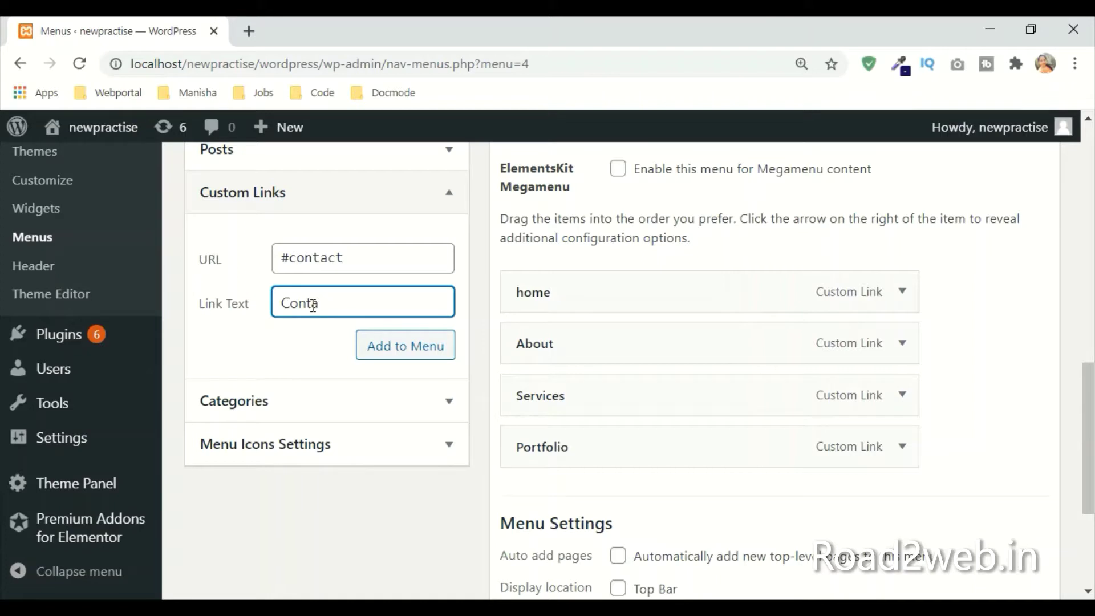
{"action": "type", "text": "tt"}
{"action": "left_click", "coordinate": [408, 347]}
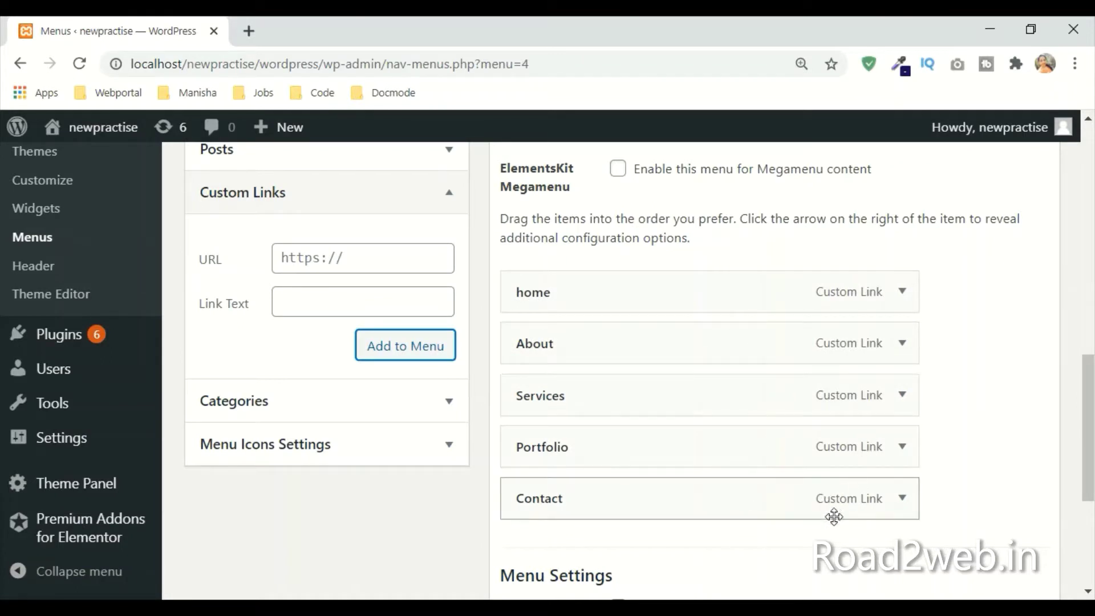
{"action": "key", "text": "Return"}
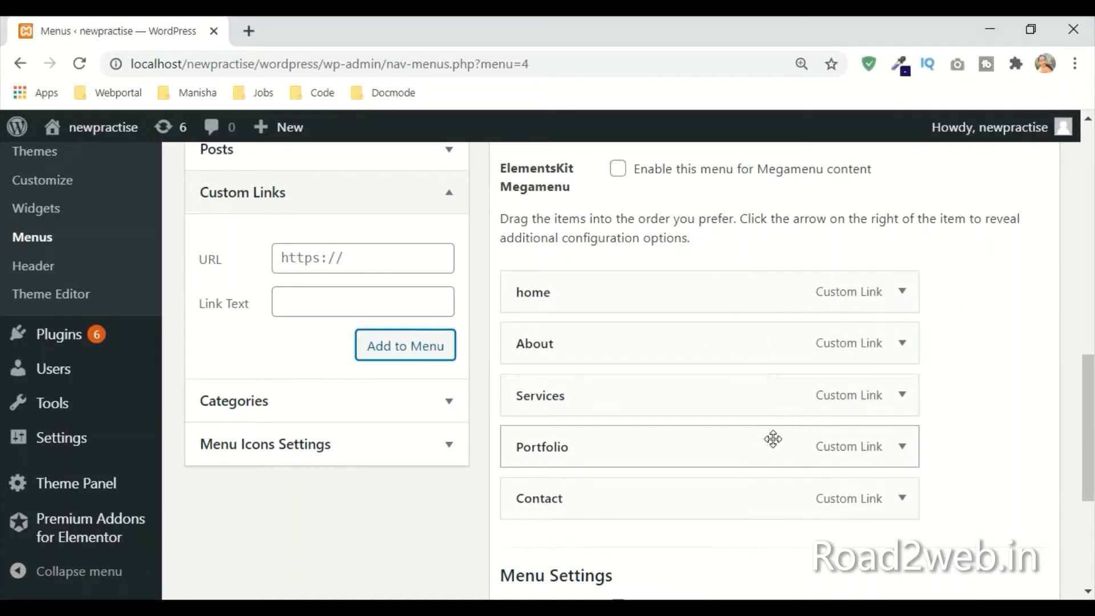
Step: Open the installed themes page, leaving the menu editor without saving
{"action": "scroll", "coordinate": [775, 436], "scroll_direction": "up", "scroll_amount": 2}
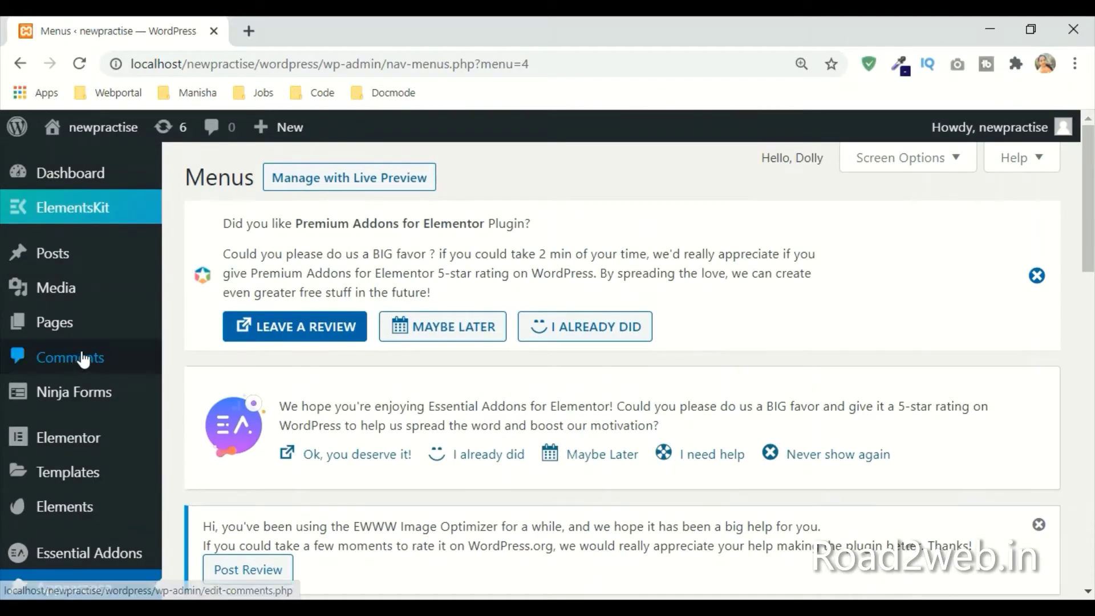
{"action": "scroll", "coordinate": [761, 392], "scroll_direction": "down", "scroll_amount": 7}
{"action": "scroll", "coordinate": [761, 392], "scroll_direction": "down", "scroll_amount": 7}
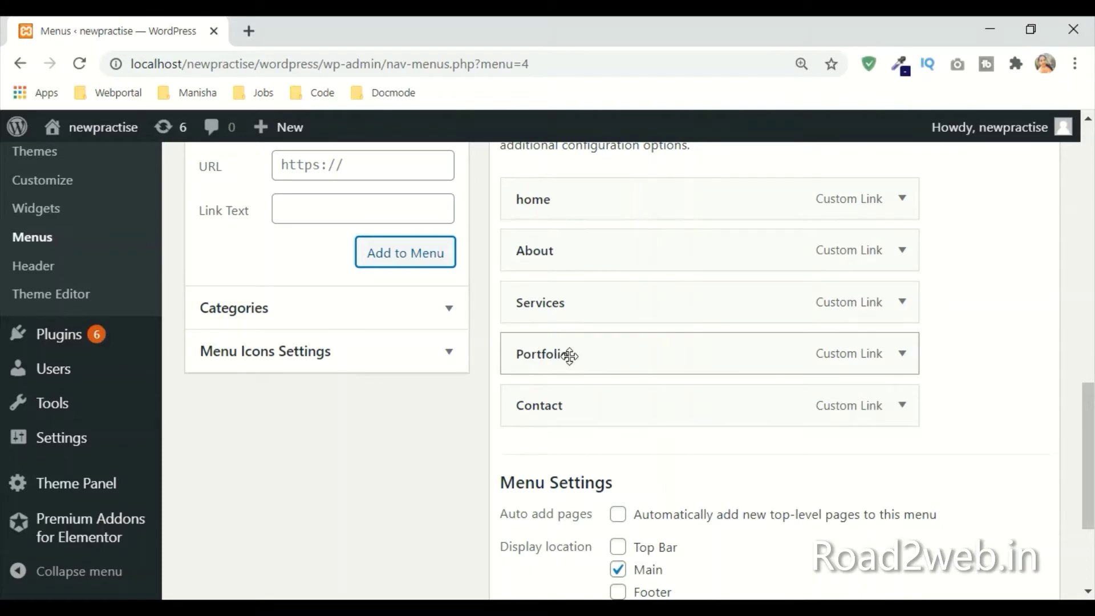
{"action": "scroll", "coordinate": [868, 308], "scroll_direction": "up", "scroll_amount": 15}
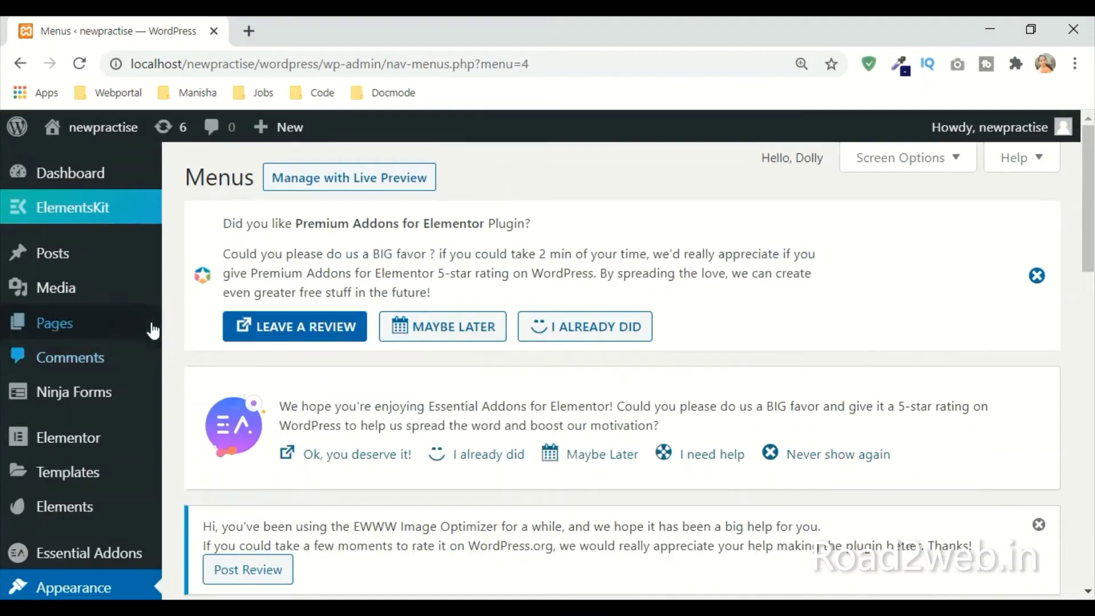
{"action": "scroll", "coordinate": [211, 325], "scroll_direction": "down", "scroll_amount": 8}
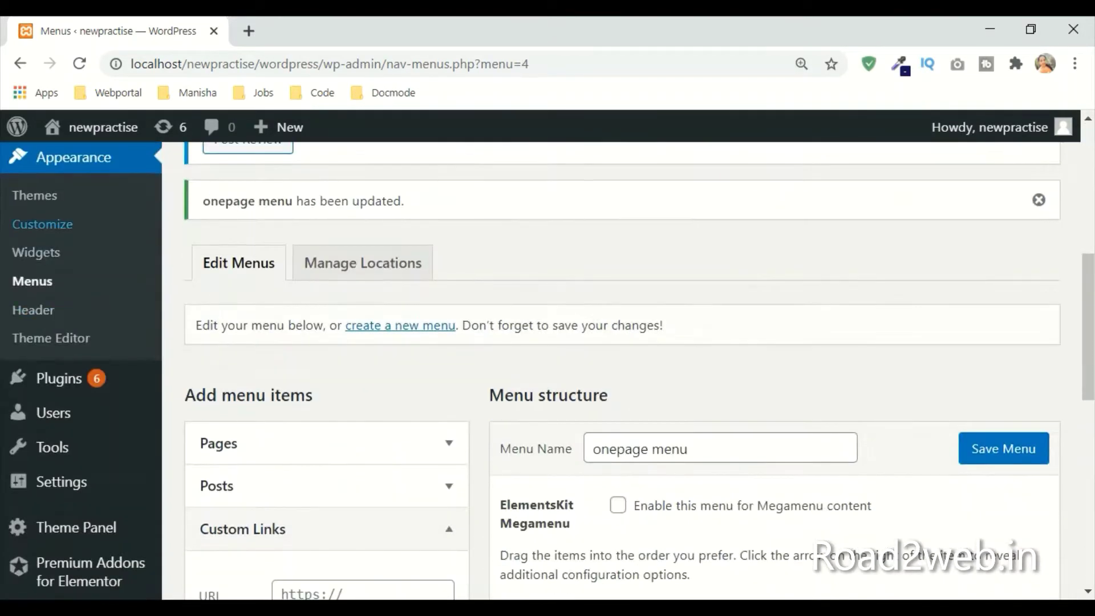
{"action": "scroll", "coordinate": [47, 267], "scroll_direction": "up", "scroll_amount": 4}
{"action": "left_click", "coordinate": [79, 341]}
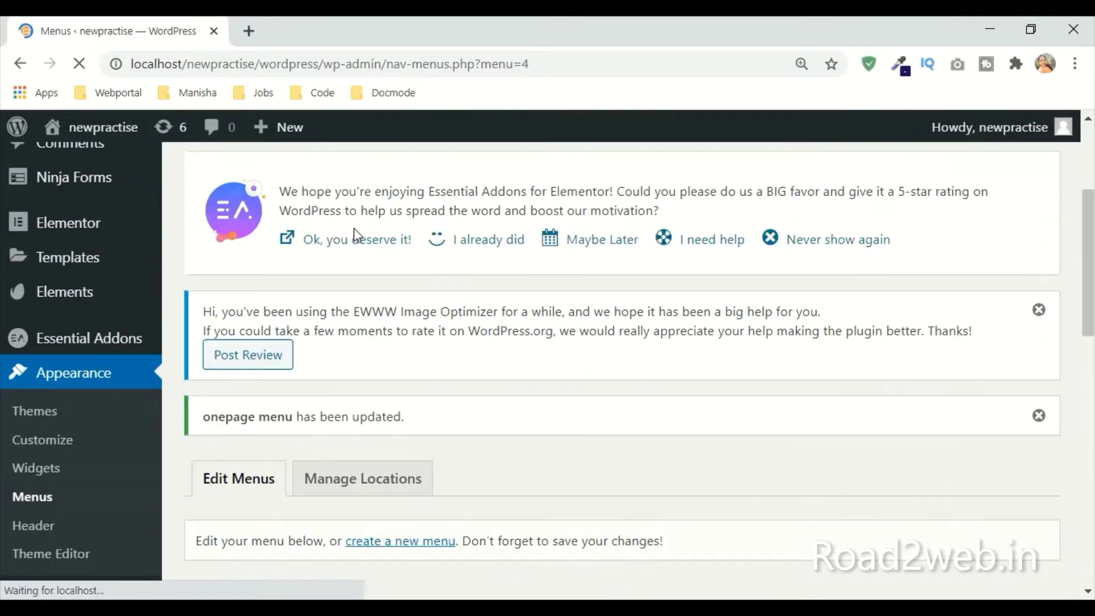
{"action": "left_click", "coordinate": [37, 410]}
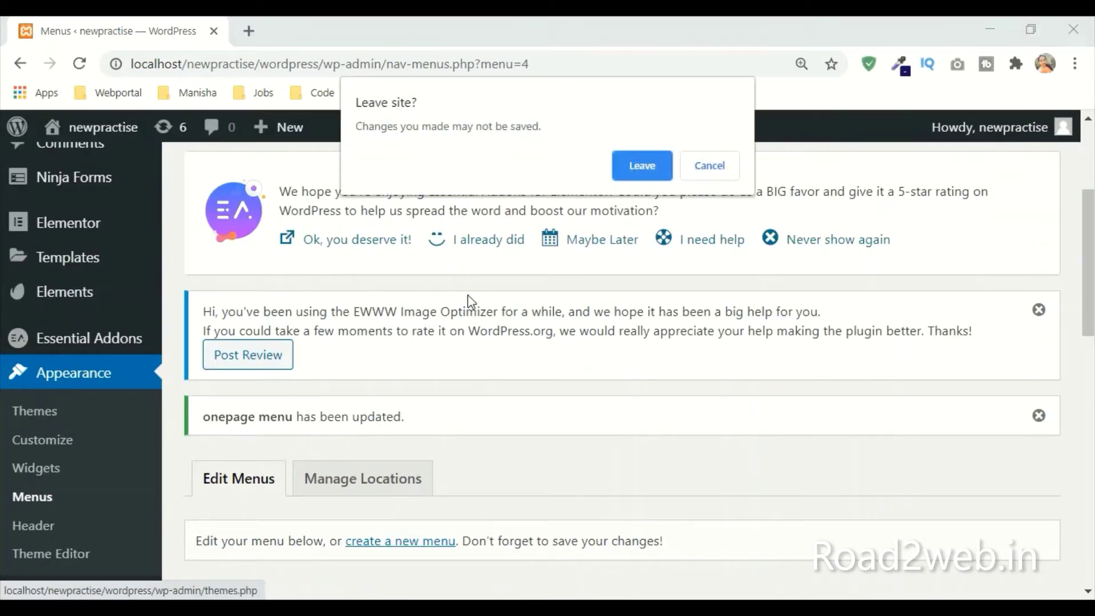
{"action": "left_click", "coordinate": [638, 166]}
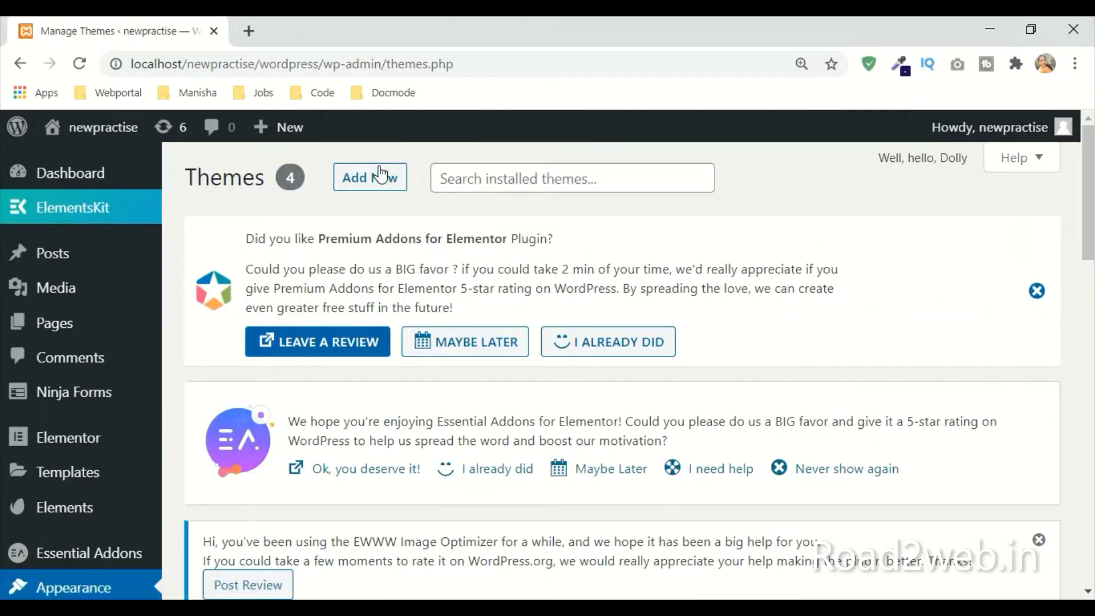
Step: Search the themes available to add for "ocean wp" and check the OceanWP theme's entry
{"action": "left_click", "coordinate": [381, 183]}
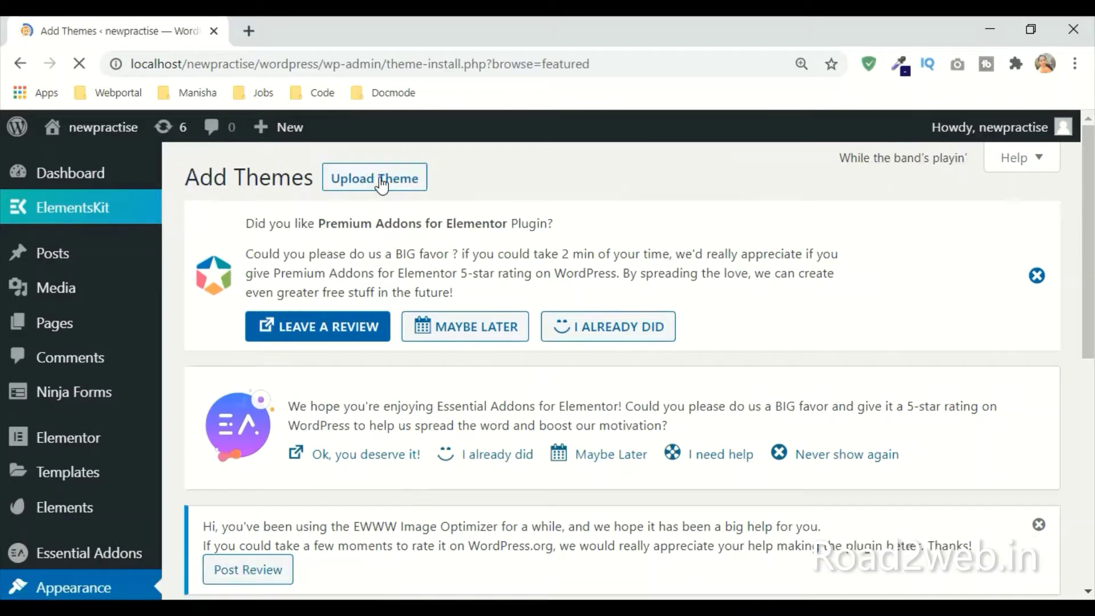
{"action": "scroll", "coordinate": [556, 432], "scroll_direction": "down", "scroll_amount": 6}
{"action": "left_click", "coordinate": [824, 209]}
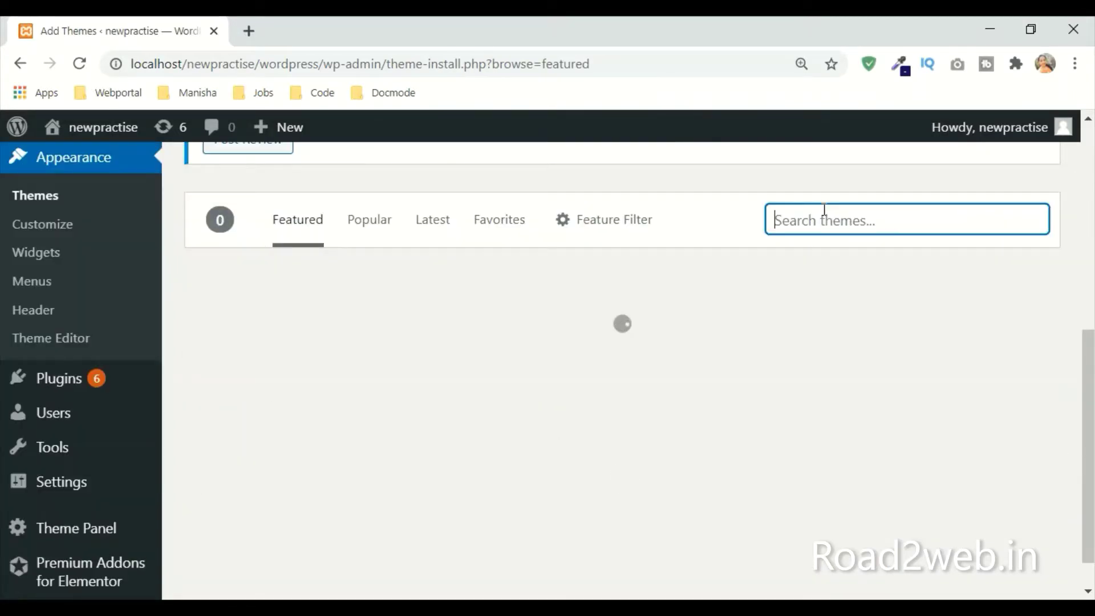
{"action": "type", "text": "ocea"}
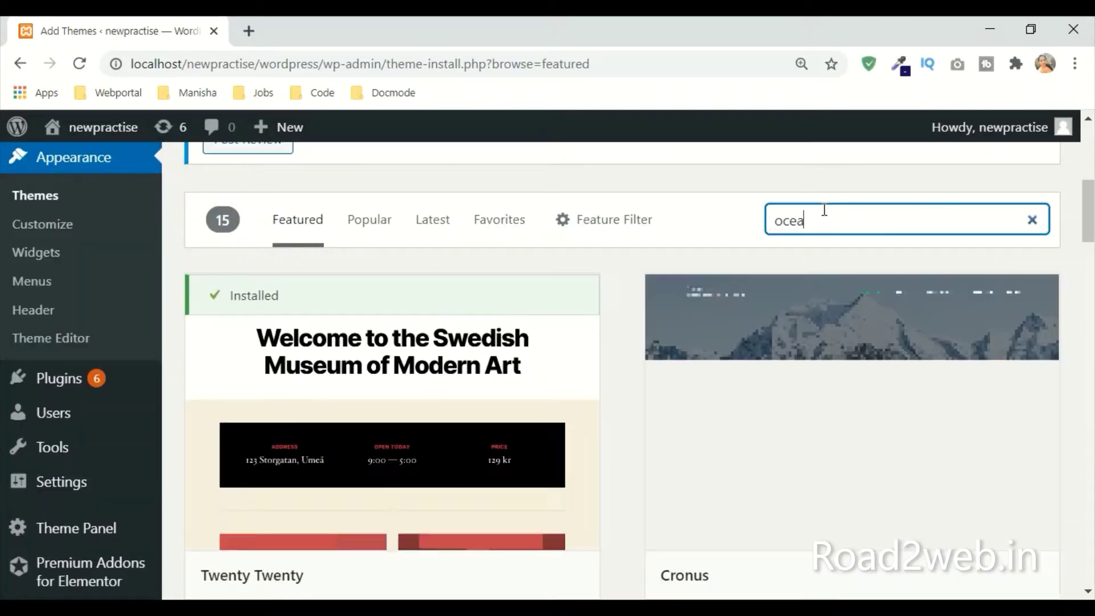
{"action": "type", "text": "b"}
{"action": "key", "text": "BackSpace"}
{"action": "type", "text": "n wp"}
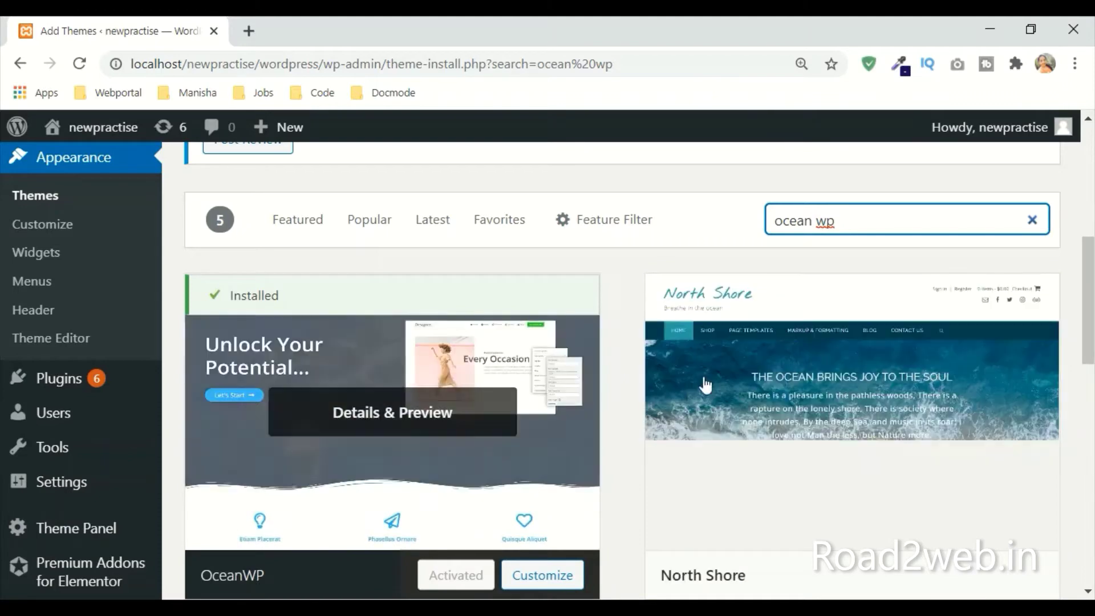
{"action": "scroll", "coordinate": [753, 386], "scroll_direction": "down", "scroll_amount": 3}
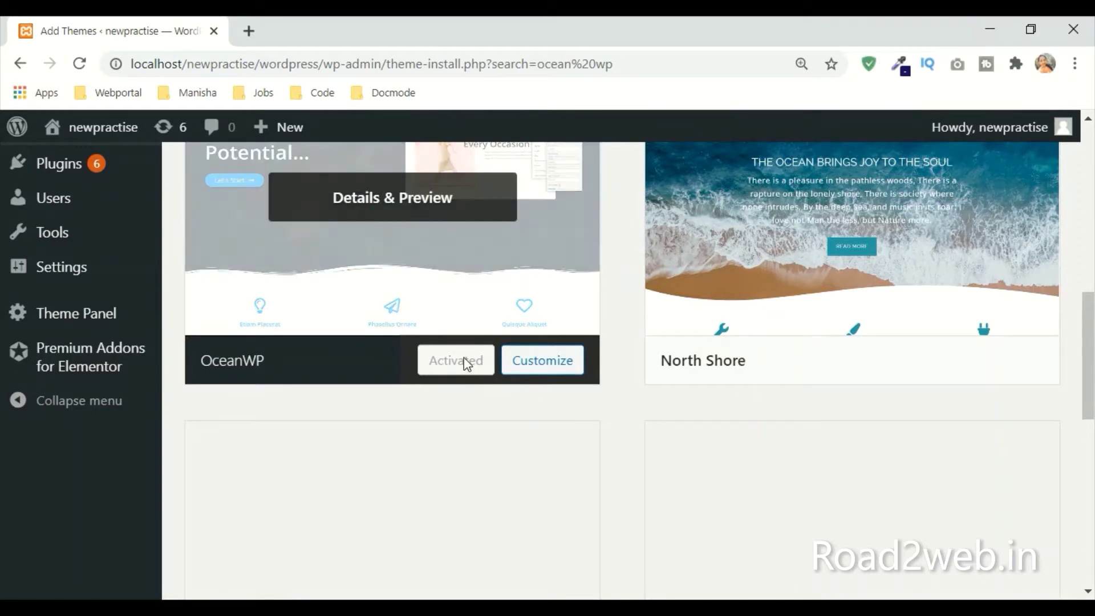
{"action": "scroll", "coordinate": [467, 362], "scroll_direction": "up", "scroll_amount": 4}
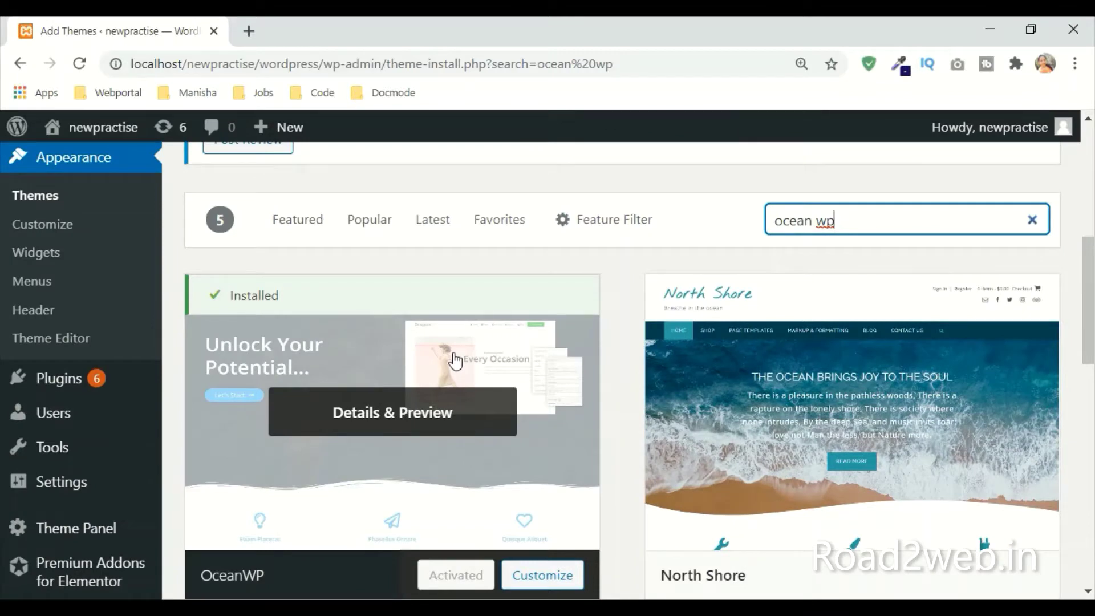
{"action": "scroll", "coordinate": [455, 360], "scroll_direction": "down", "scroll_amount": 6}
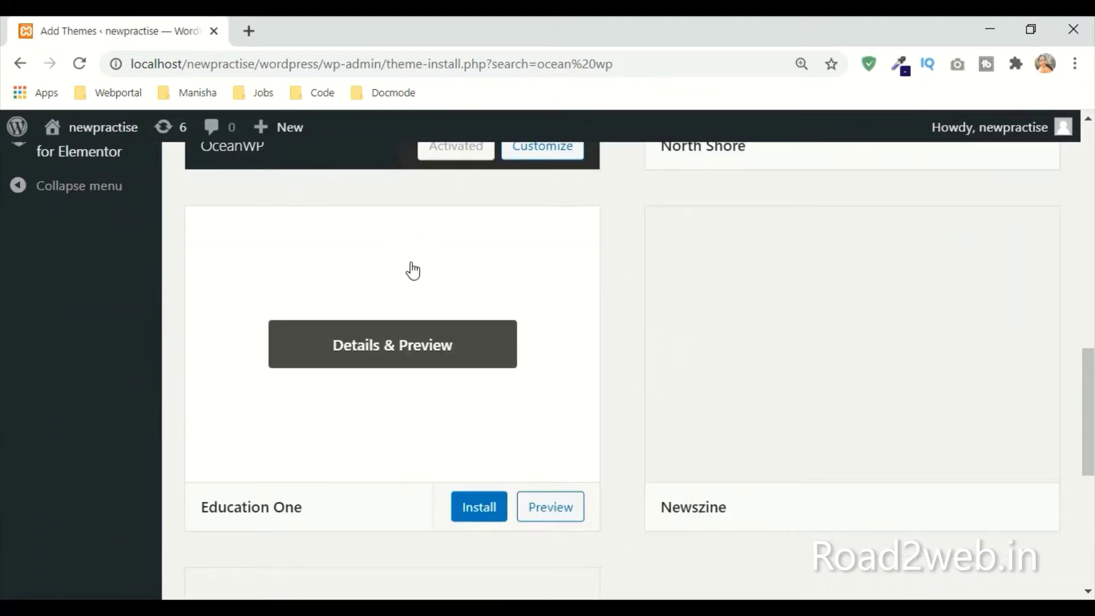
{"action": "scroll", "coordinate": [398, 282], "scroll_direction": "up", "scroll_amount": 6}
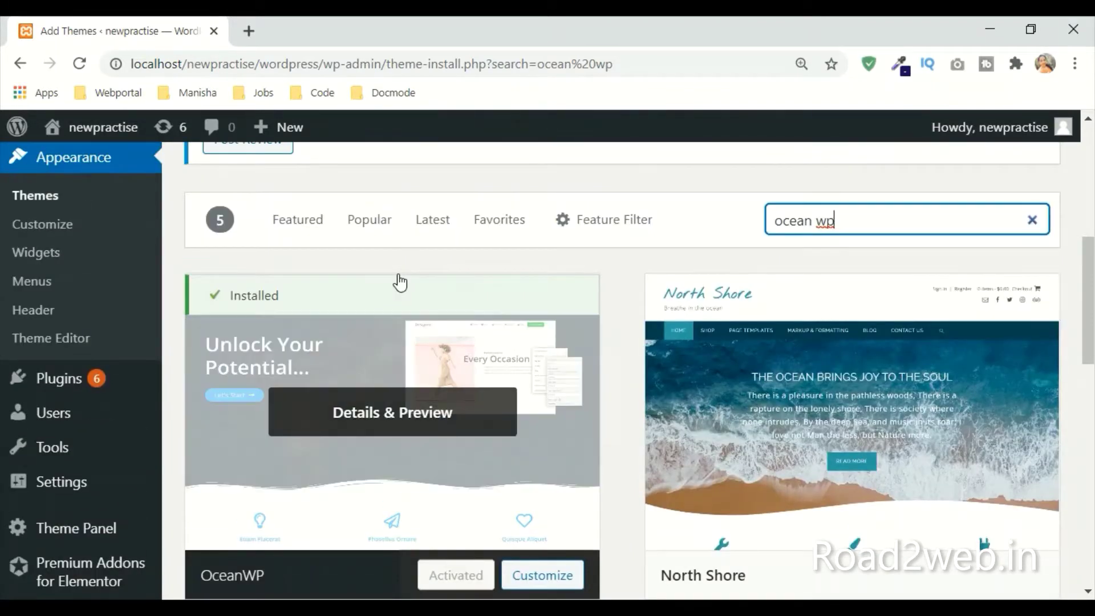
{"action": "scroll", "coordinate": [38, 356], "scroll_direction": "down", "scroll_amount": 9}
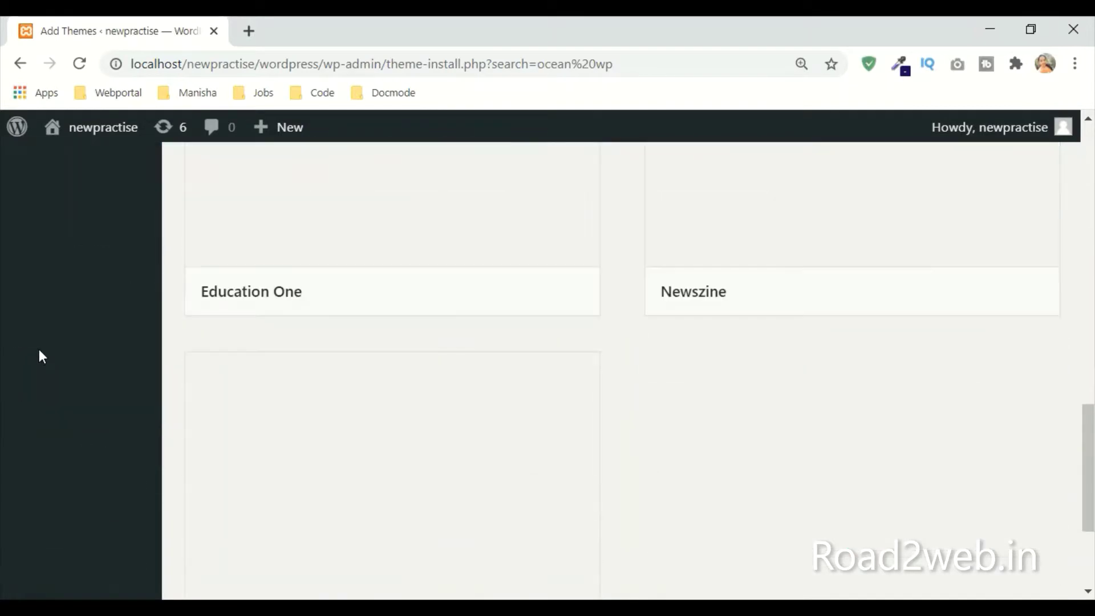
{"action": "scroll", "coordinate": [63, 268], "scroll_direction": "up", "scroll_amount": 6}
{"action": "scroll", "coordinate": [63, 268], "scroll_direction": "up", "scroll_amount": 5}
Step: Open the page for adding plugins and search it for "elementor"
{"action": "left_click", "coordinate": [91, 379]}
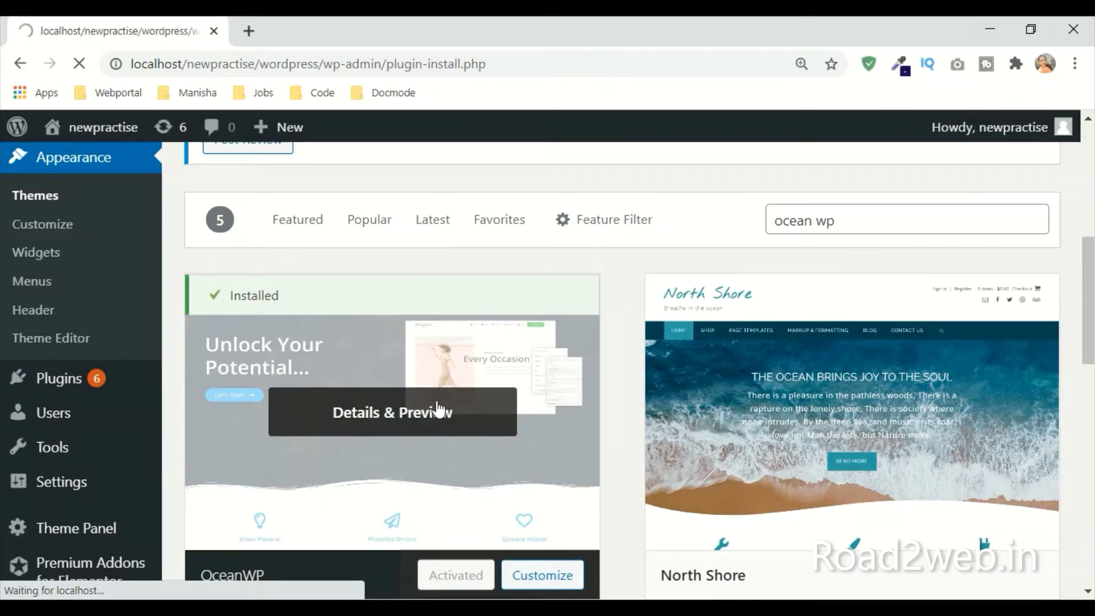
{"action": "scroll", "coordinate": [770, 324], "scroll_direction": "down", "scroll_amount": 8}
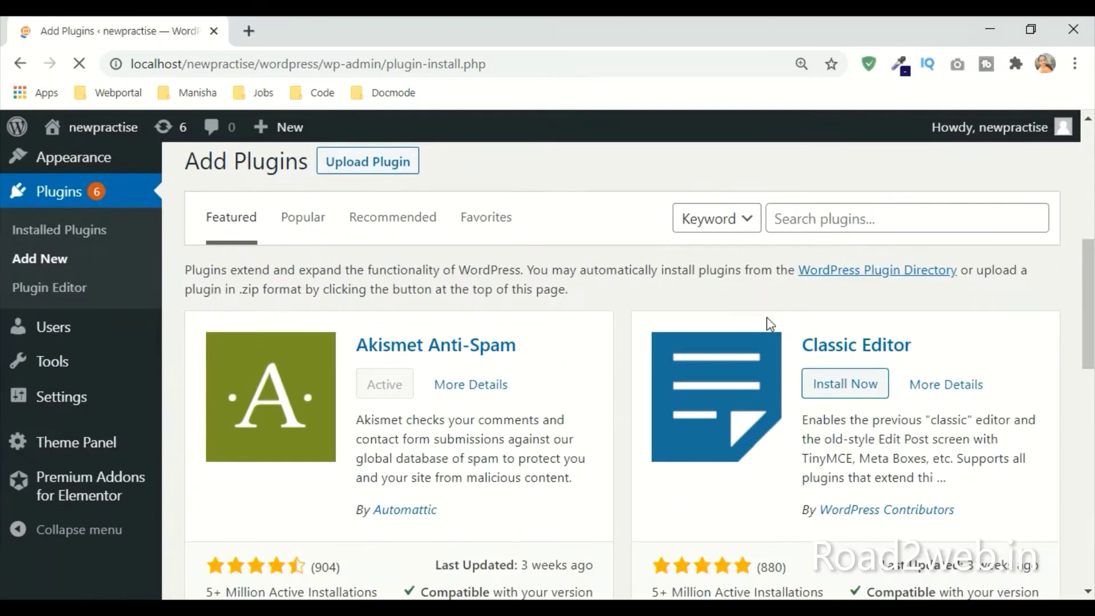
{"action": "left_click", "coordinate": [816, 214]}
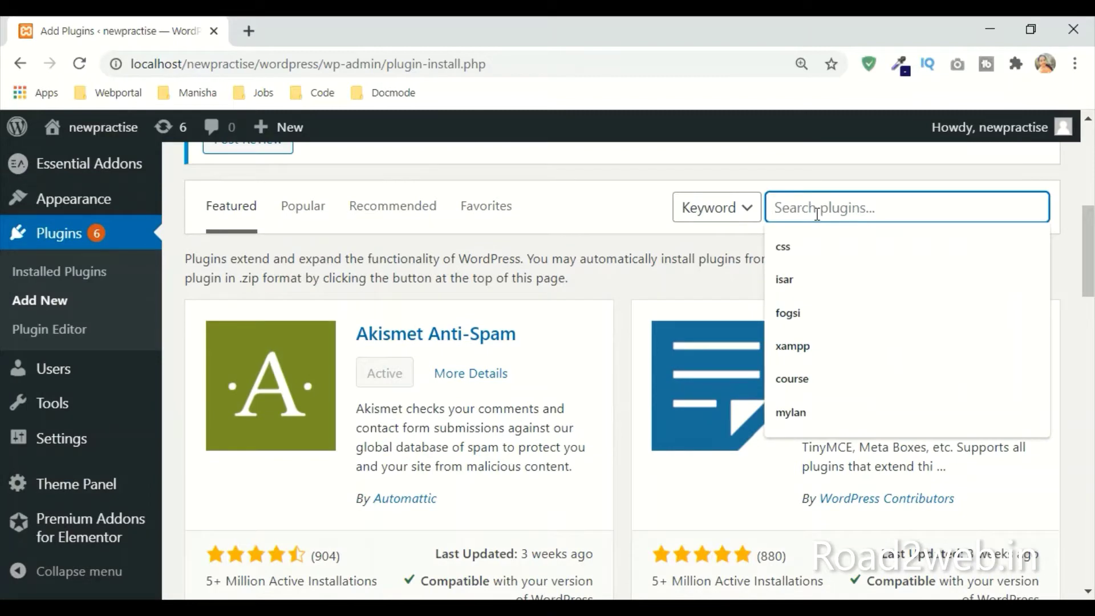
{"action": "type", "text": "ele"}
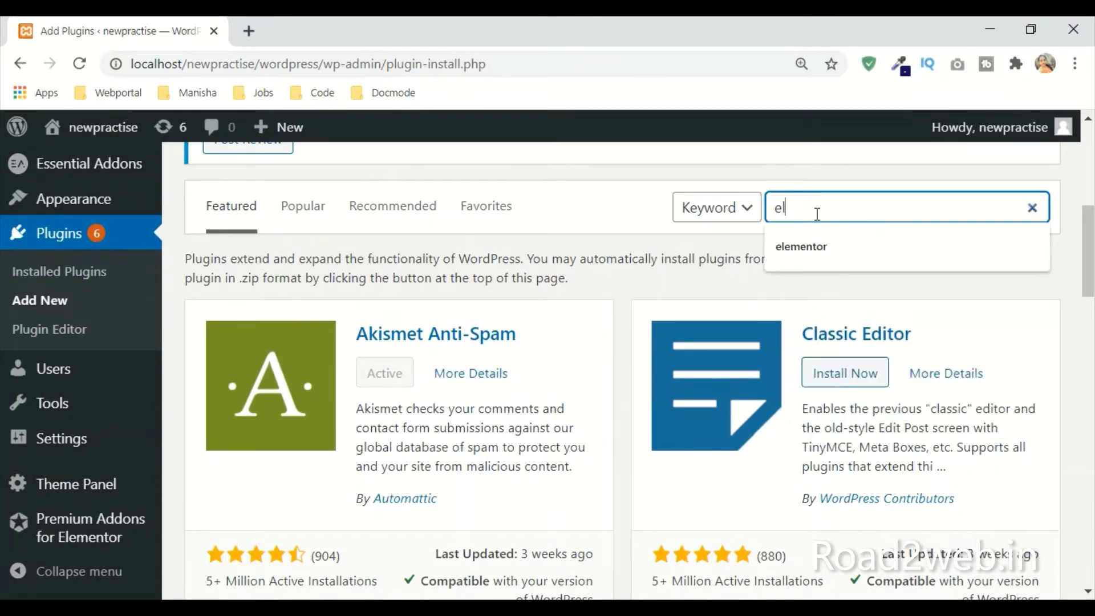
{"action": "left_click", "coordinate": [817, 259]}
{"action": "type", "text": "mentor"}
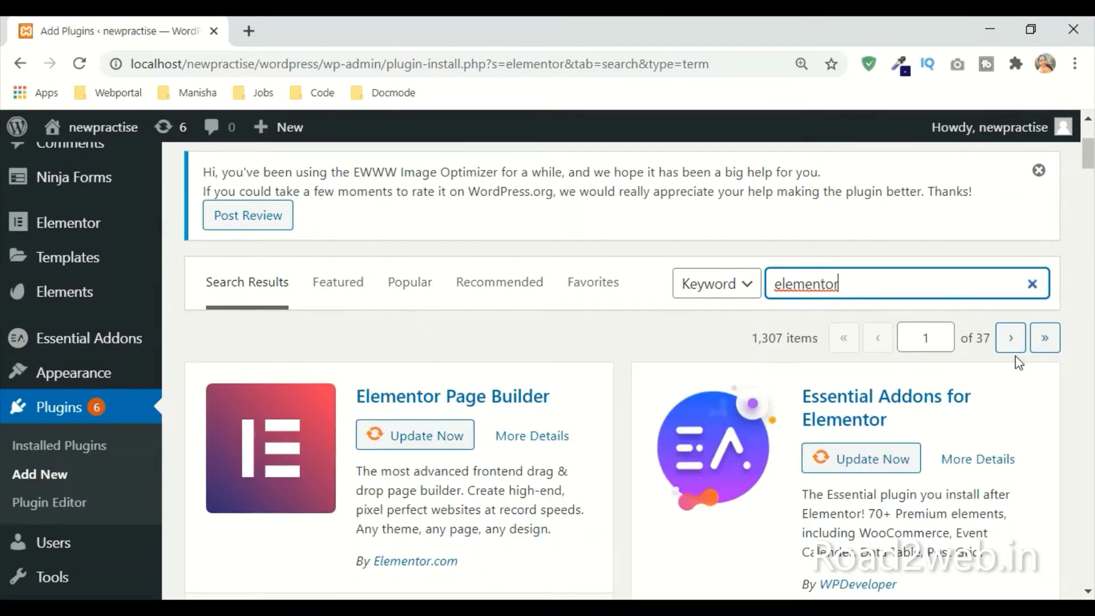
Step: Start updating the Elementor Page Builder and Essential Addons for Elementor plugins
{"action": "scroll", "coordinate": [987, 342], "scroll_direction": "down", "scroll_amount": 4}
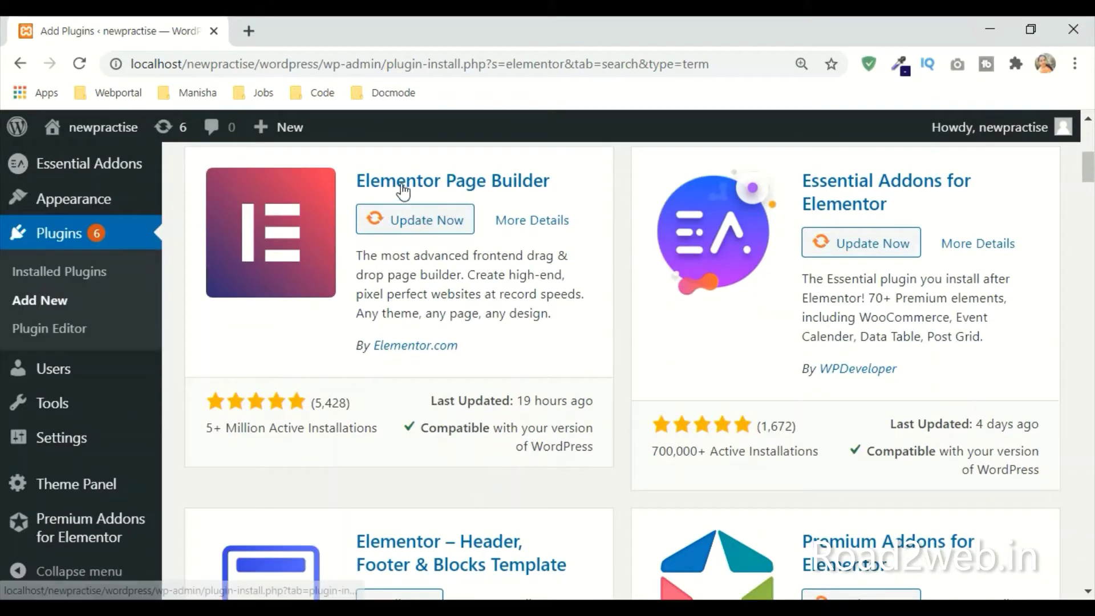
{"action": "left_click", "coordinate": [418, 227]}
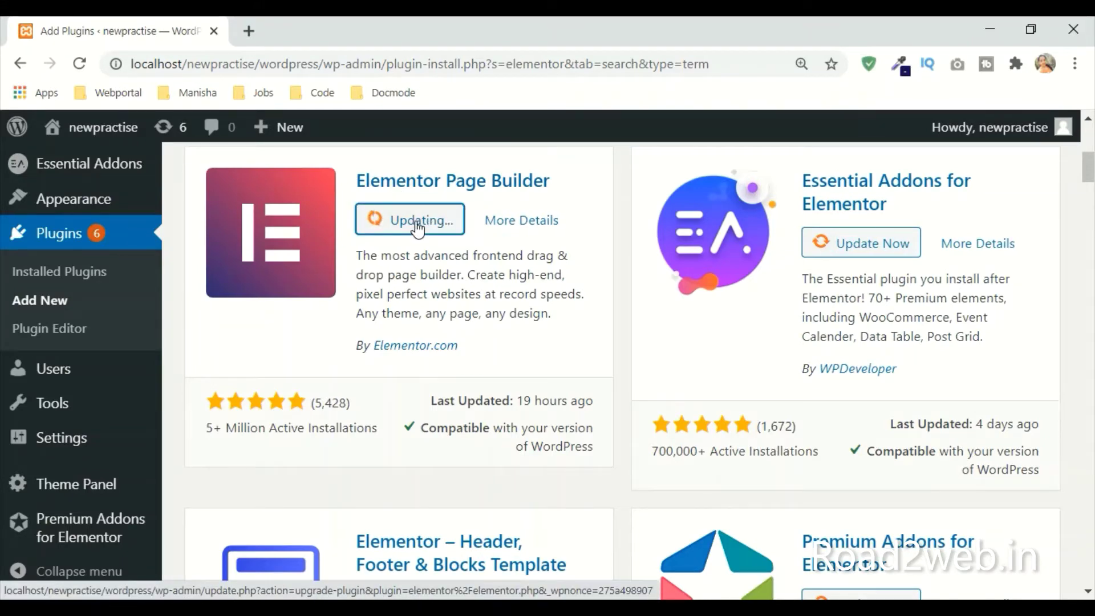
{"action": "left_click", "coordinate": [871, 254]}
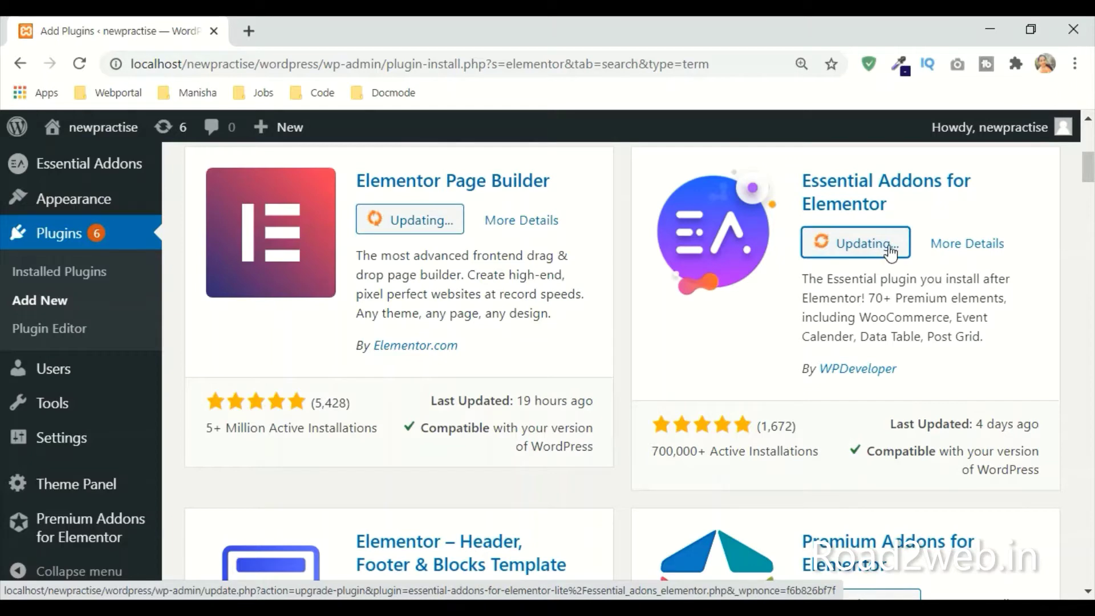
Step: Start updating the Premium Addons for Elementor and Elements kit Elementor addons plugins
{"action": "scroll", "coordinate": [793, 369], "scroll_direction": "down", "scroll_amount": 3}
{"action": "left_click", "coordinate": [858, 393]}
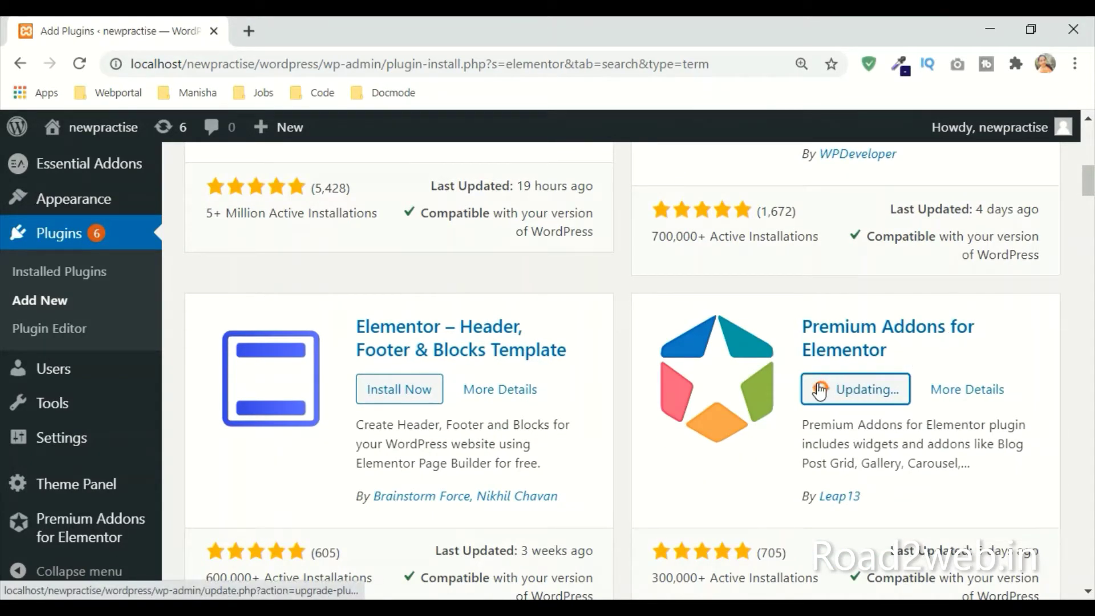
{"action": "scroll", "coordinate": [855, 412], "scroll_direction": "up", "scroll_amount": 3}
{"action": "scroll", "coordinate": [857, 412], "scroll_direction": "down", "scroll_amount": 3}
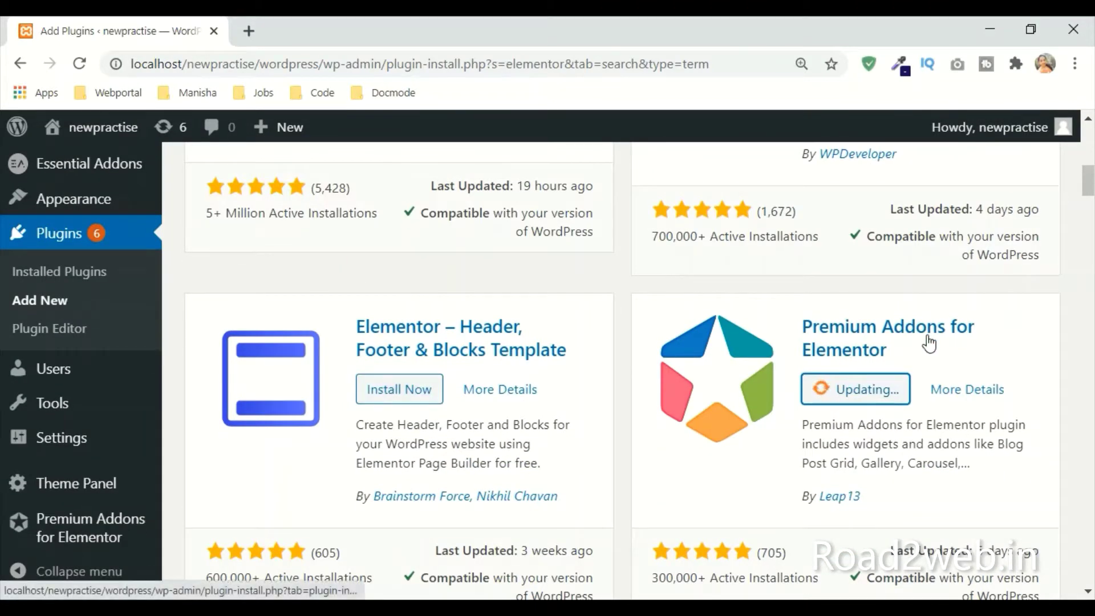
{"action": "scroll", "coordinate": [930, 343], "scroll_direction": "down", "scroll_amount": 6}
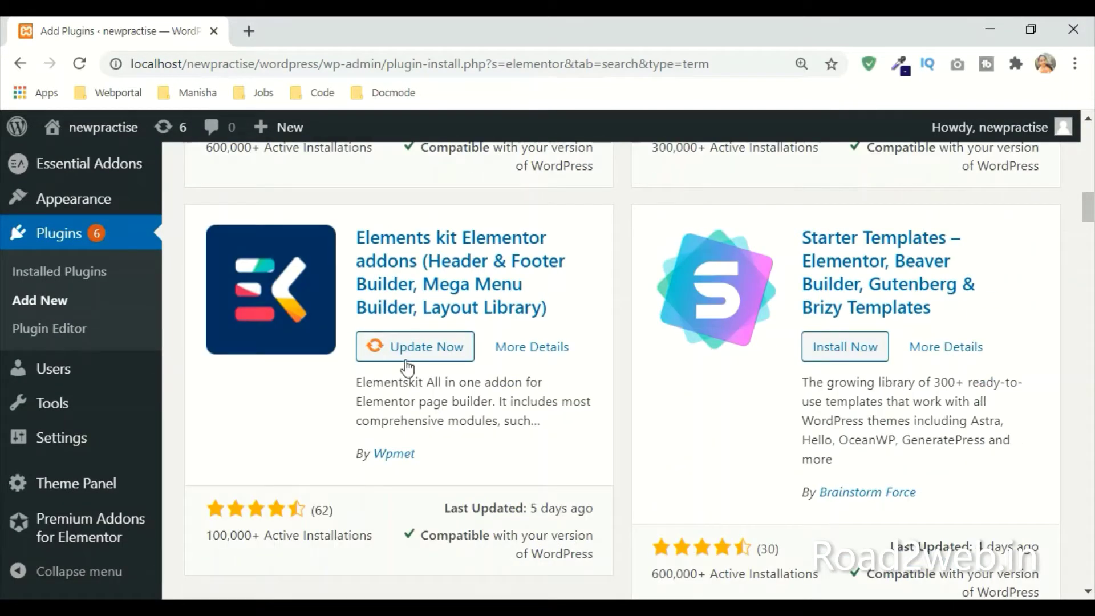
{"action": "left_click", "coordinate": [399, 345]}
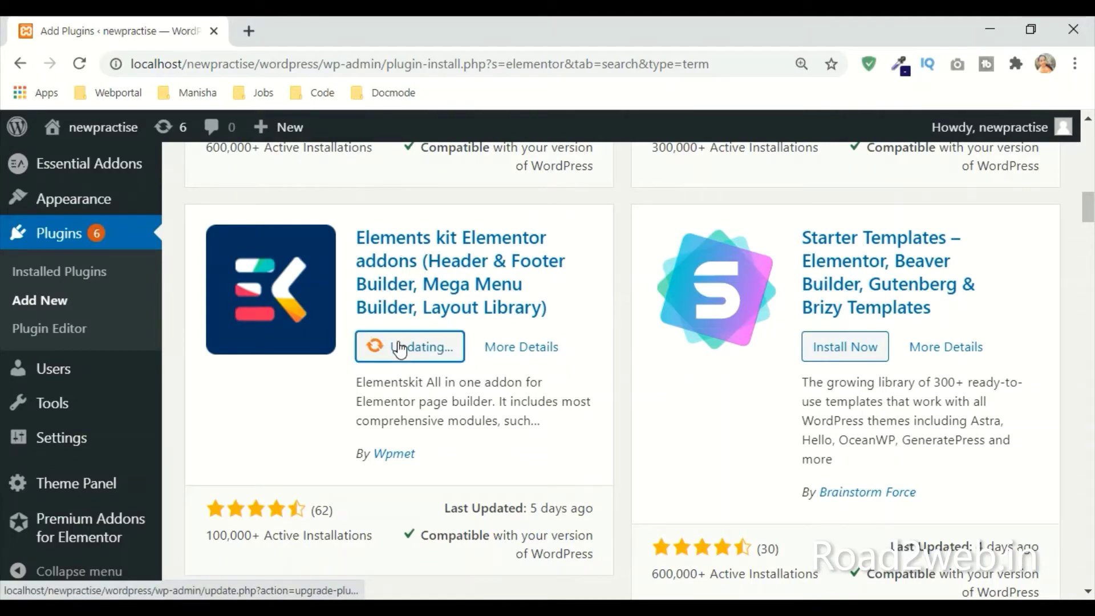
{"action": "scroll", "coordinate": [944, 371], "scroll_direction": "up", "scroll_amount": 10}
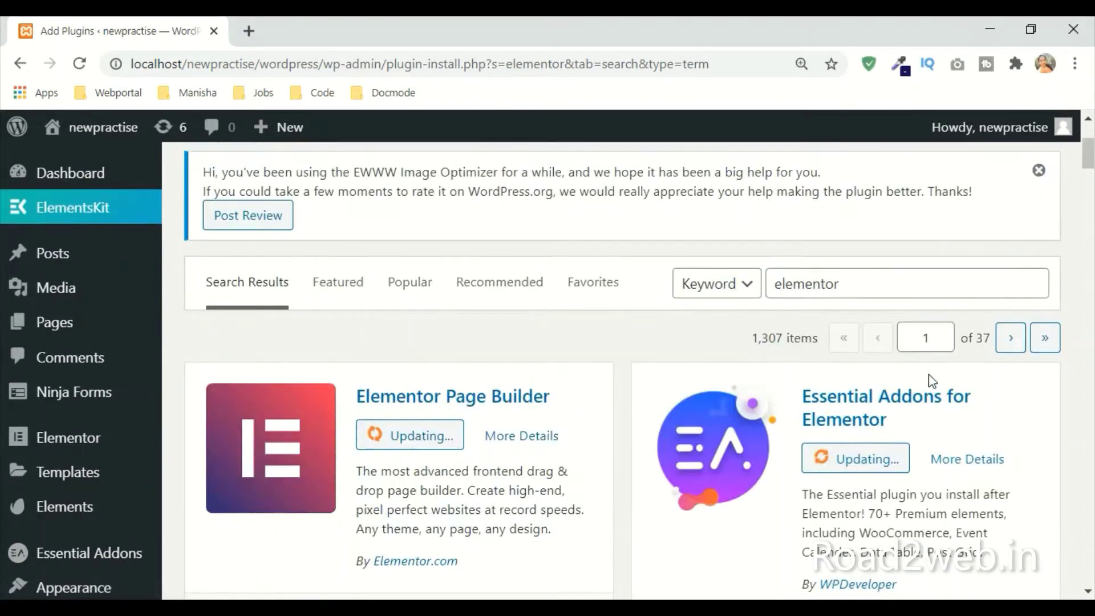
Step: Replace the plugin search term with "ocean wp" to search for OceanWP plugins
{"action": "scroll", "coordinate": [883, 464], "scroll_direction": "down", "scroll_amount": 3}
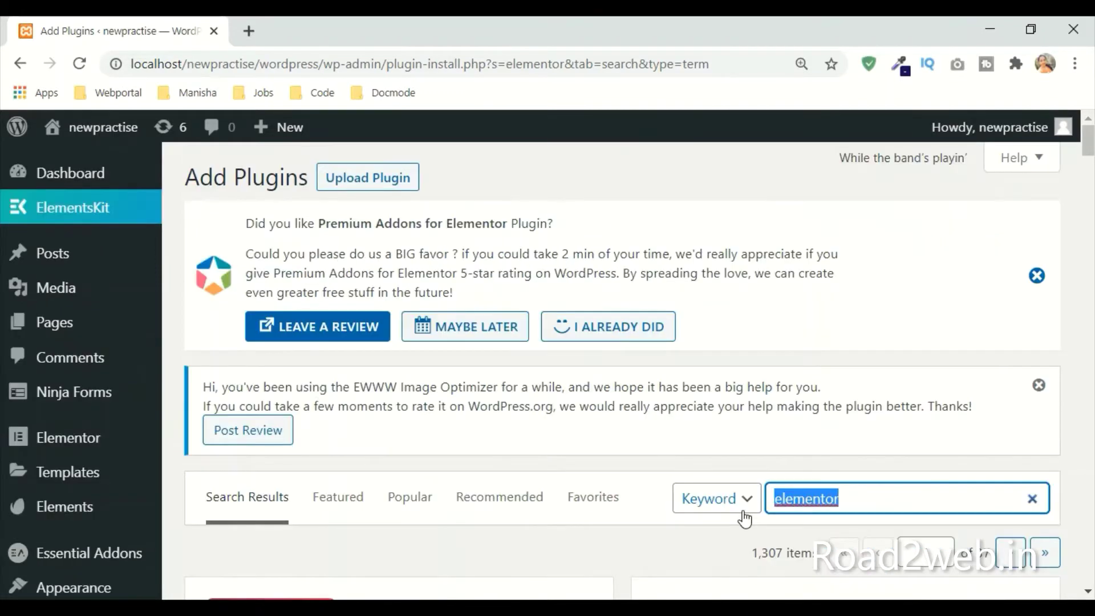
{"action": "key", "text": "BackSpace"}
{"action": "type", "text": "ocean wp"}
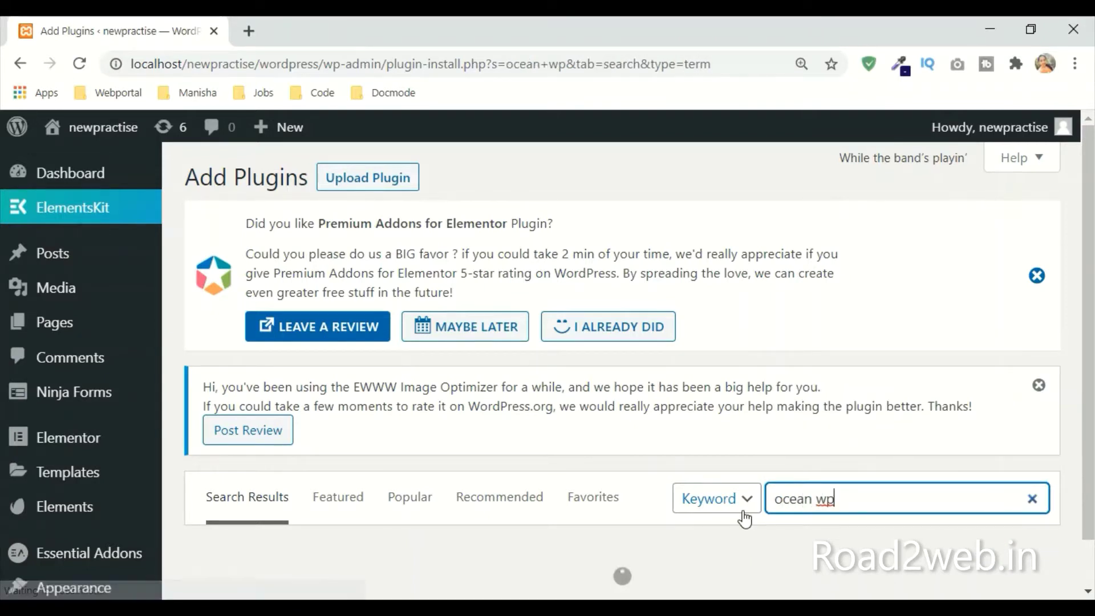
{"action": "scroll", "coordinate": [901, 310], "scroll_direction": "down", "scroll_amount": 1}
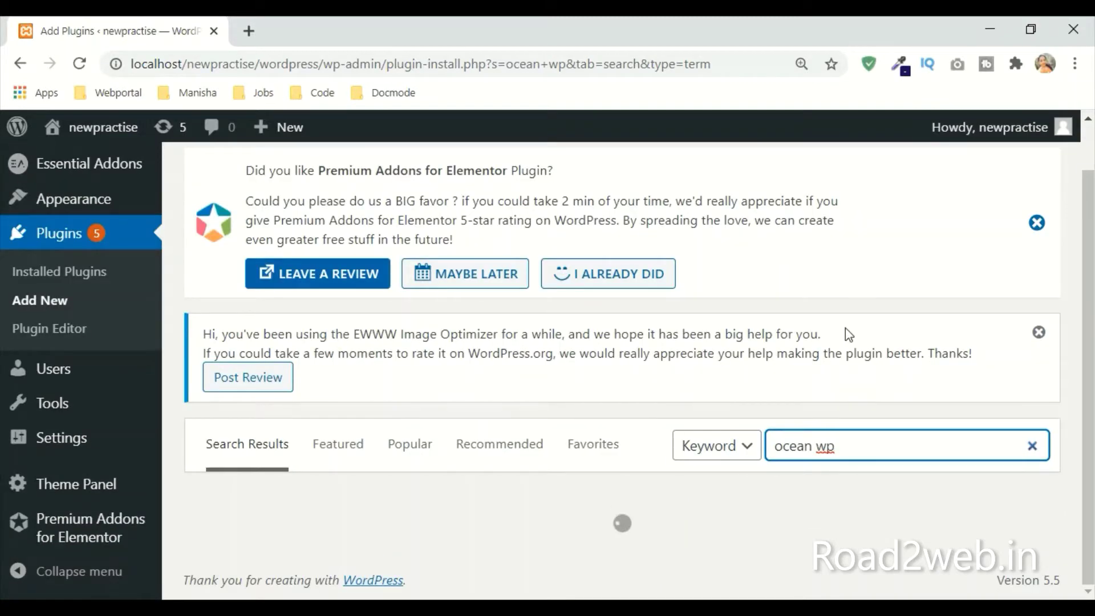
Step: Examine the OceanWP extensions in the plugin results, from Ocean Extra to Ocean Posts Slider, and their install status
{"action": "scroll", "coordinate": [847, 331], "scroll_direction": "down", "scroll_amount": 5}
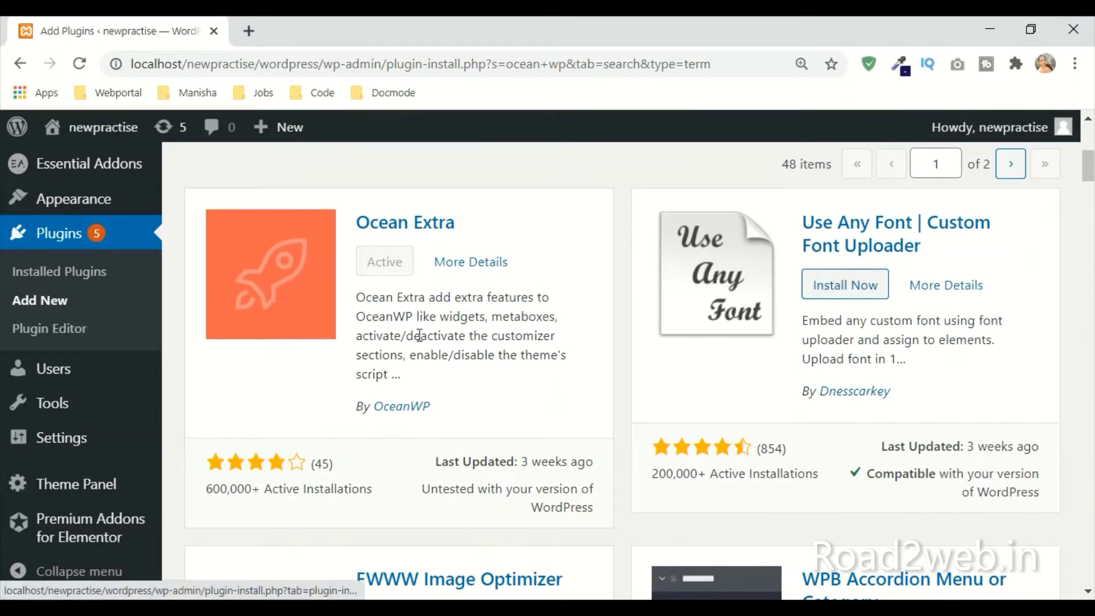
{"action": "scroll", "coordinate": [448, 340], "scroll_direction": "down", "scroll_amount": 3}
{"action": "scroll", "coordinate": [790, 336], "scroll_direction": "down", "scroll_amount": 6}
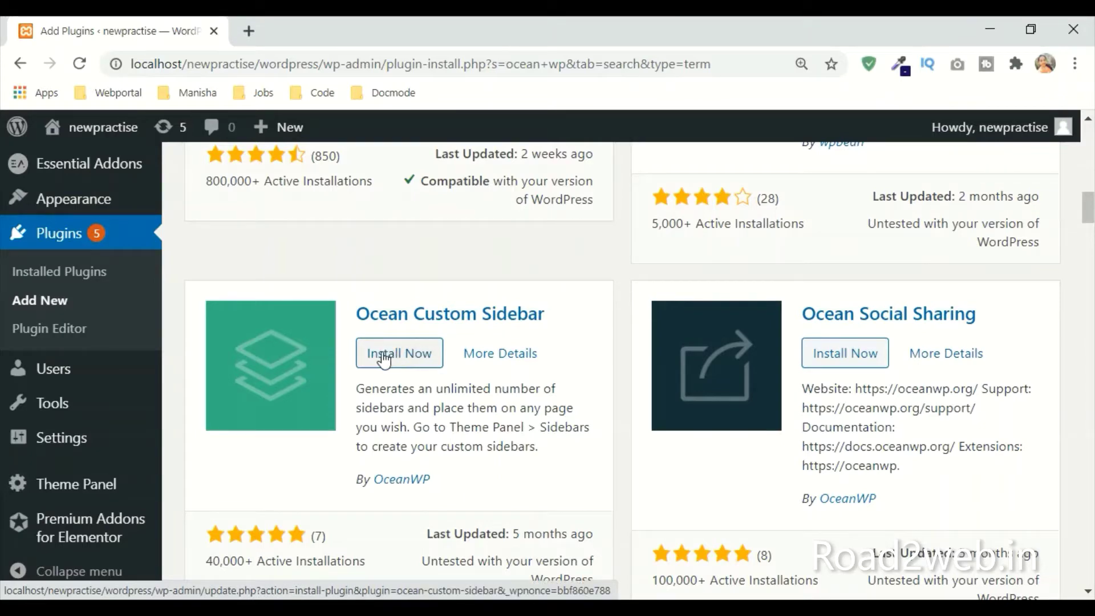
{"action": "scroll", "coordinate": [947, 381], "scroll_direction": "down", "scroll_amount": 3}
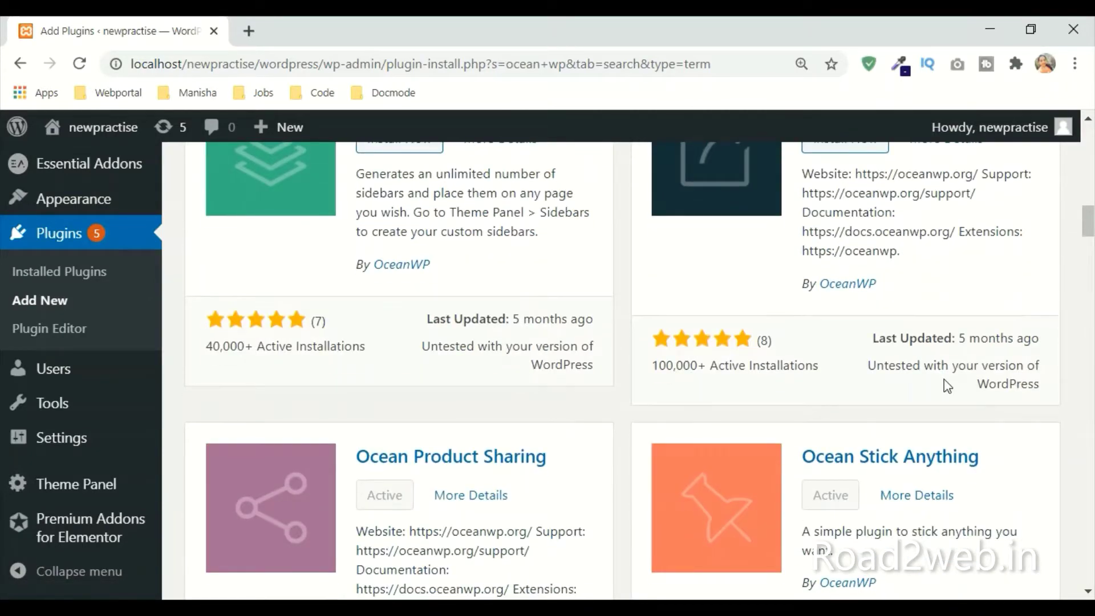
{"action": "scroll", "coordinate": [943, 380], "scroll_direction": "down", "scroll_amount": 3}
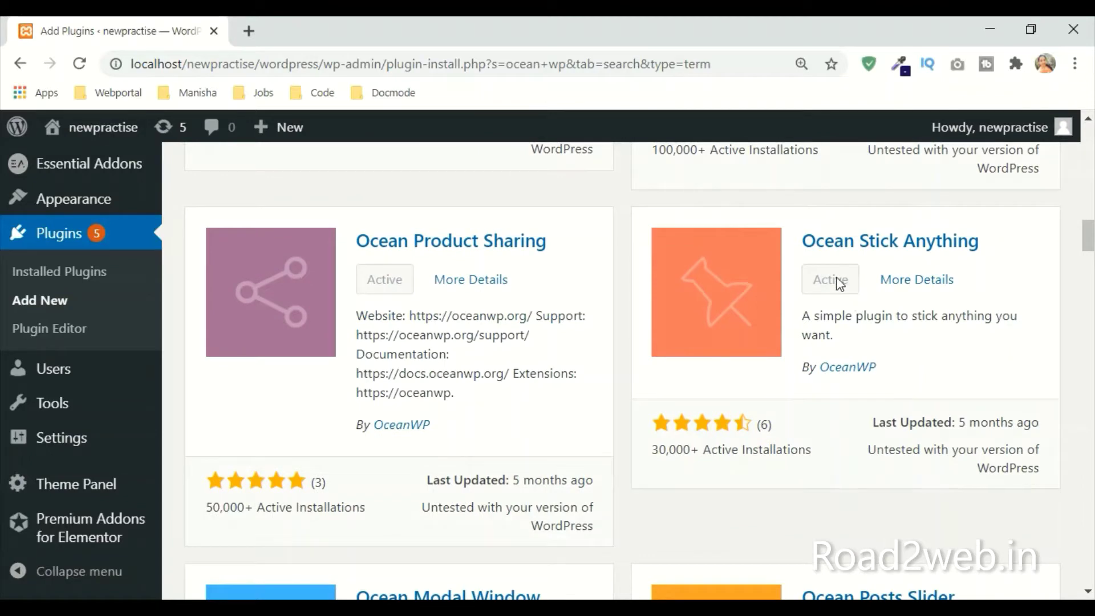
{"action": "scroll", "coordinate": [405, 303], "scroll_direction": "down", "scroll_amount": 3}
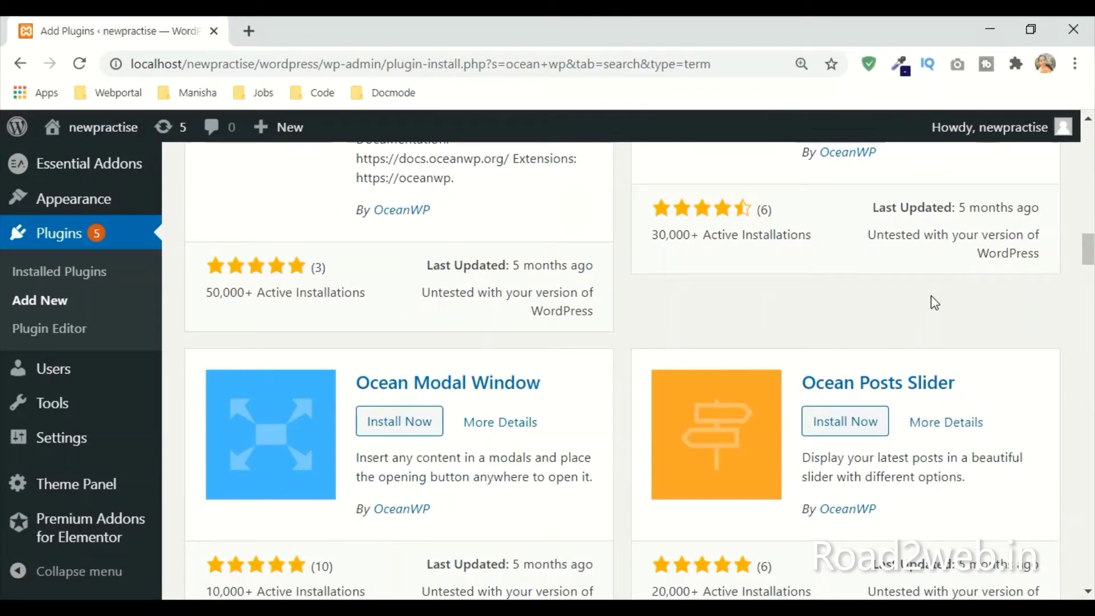
{"action": "scroll", "coordinate": [929, 303], "scroll_direction": "up", "scroll_amount": 3}
{"action": "scroll", "coordinate": [460, 313], "scroll_direction": "down", "scroll_amount": 3}
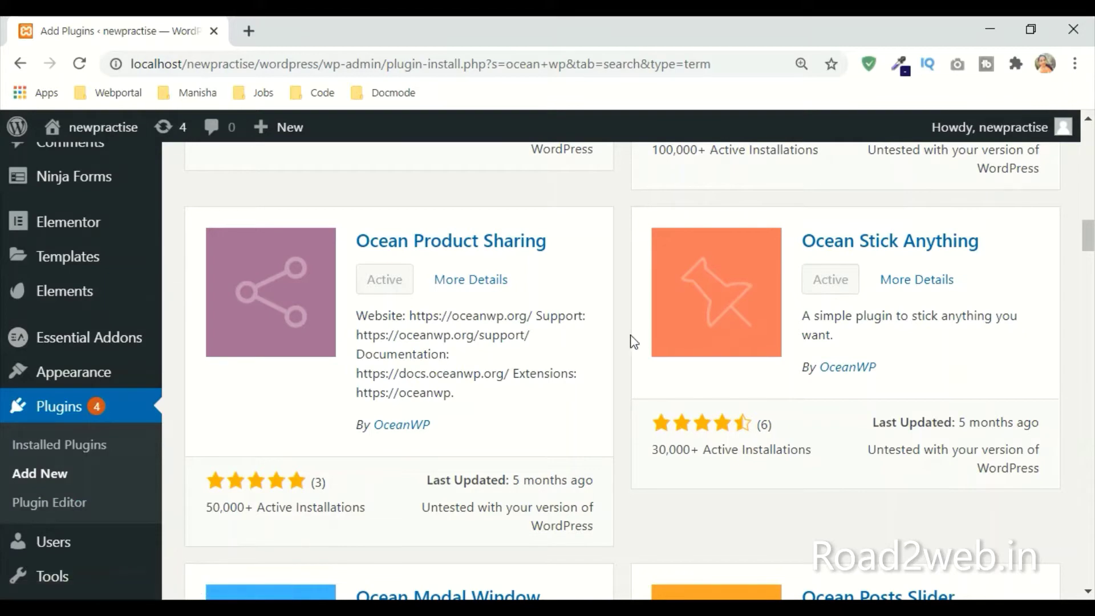
Step: Open the installed plugins list, select all plugins and apply the Activate bulk action to them
{"action": "left_click", "coordinate": [36, 447]}
{"action": "left_click", "coordinate": [641, 165]}
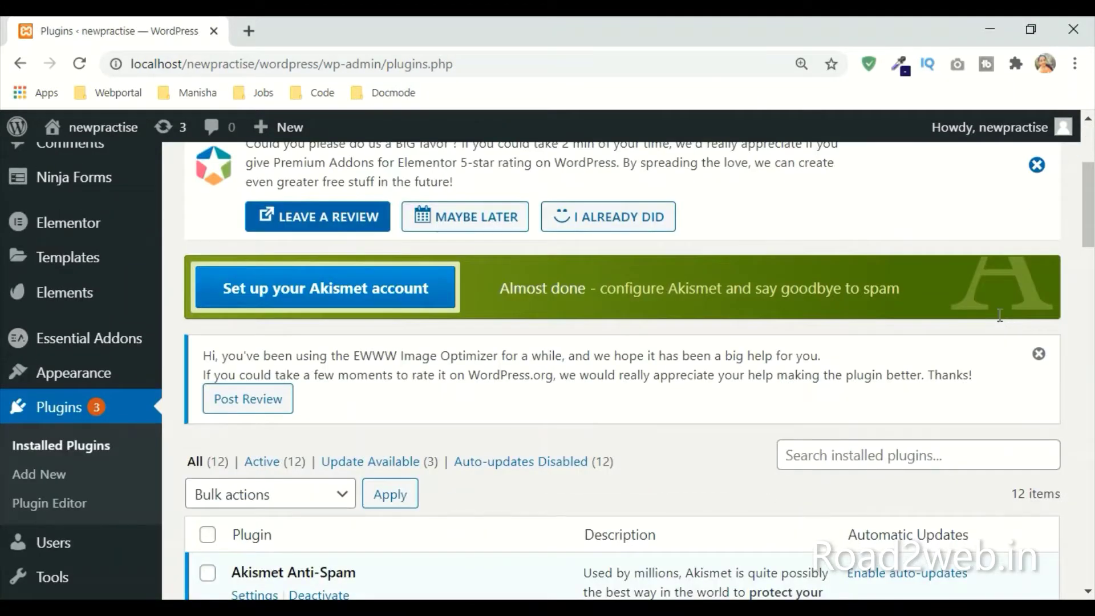
{"action": "scroll", "coordinate": [284, 312], "scroll_direction": "down", "scroll_amount": 3}
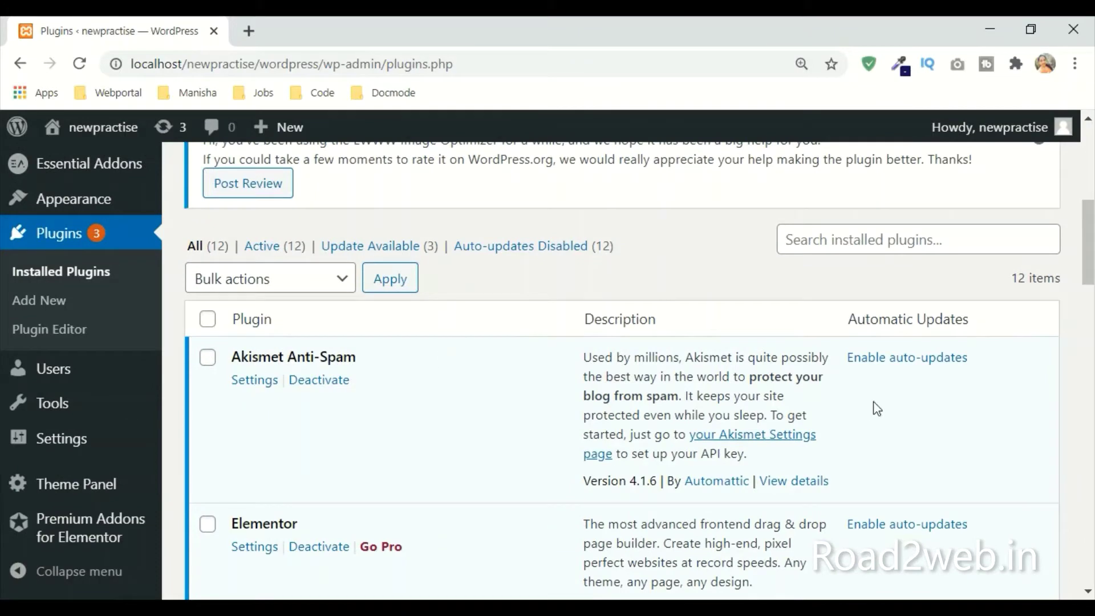
{"action": "left_click", "coordinate": [317, 289]}
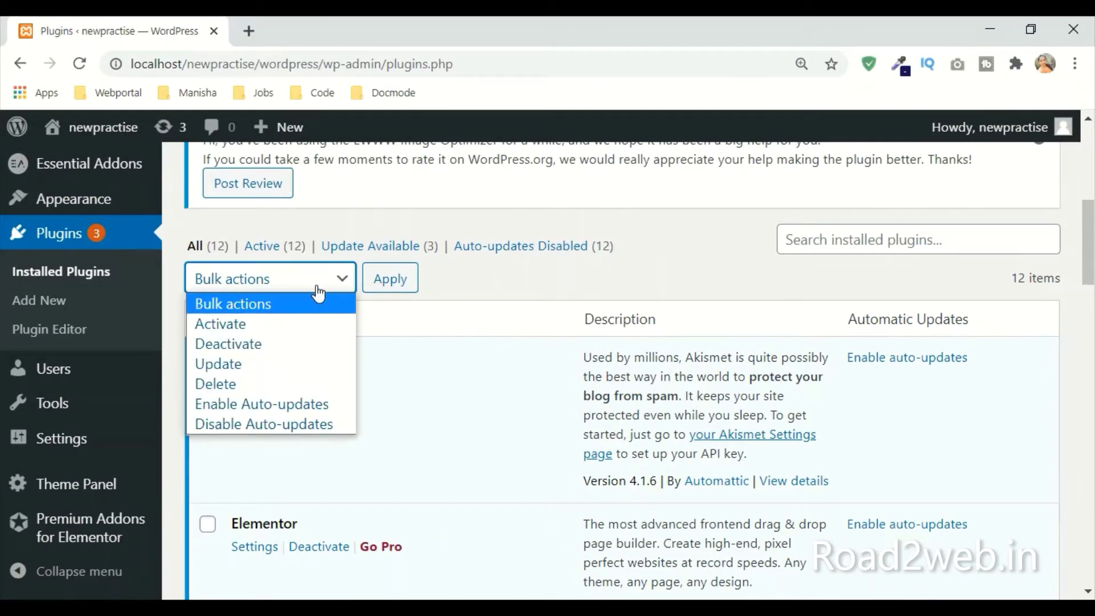
{"action": "left_click", "coordinate": [303, 334]}
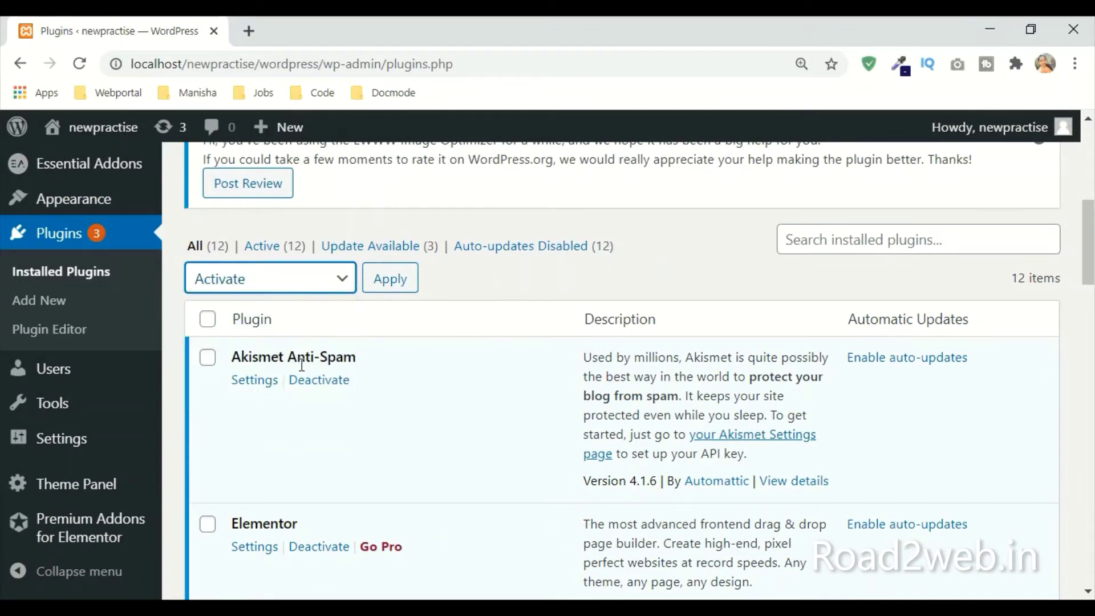
{"action": "left_click", "coordinate": [207, 320]}
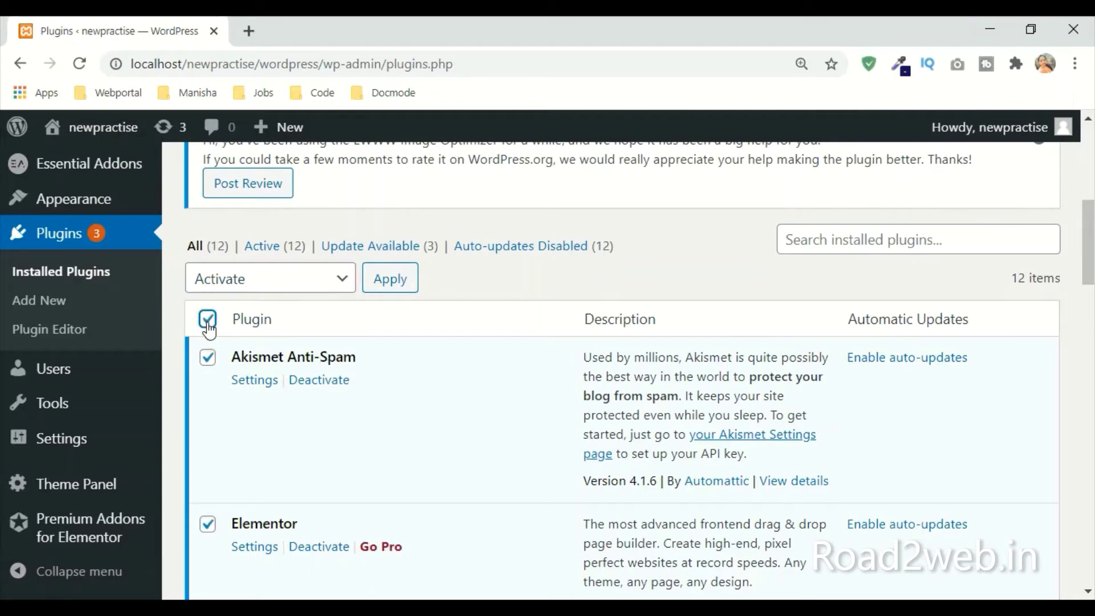
{"action": "left_click", "coordinate": [390, 278]}
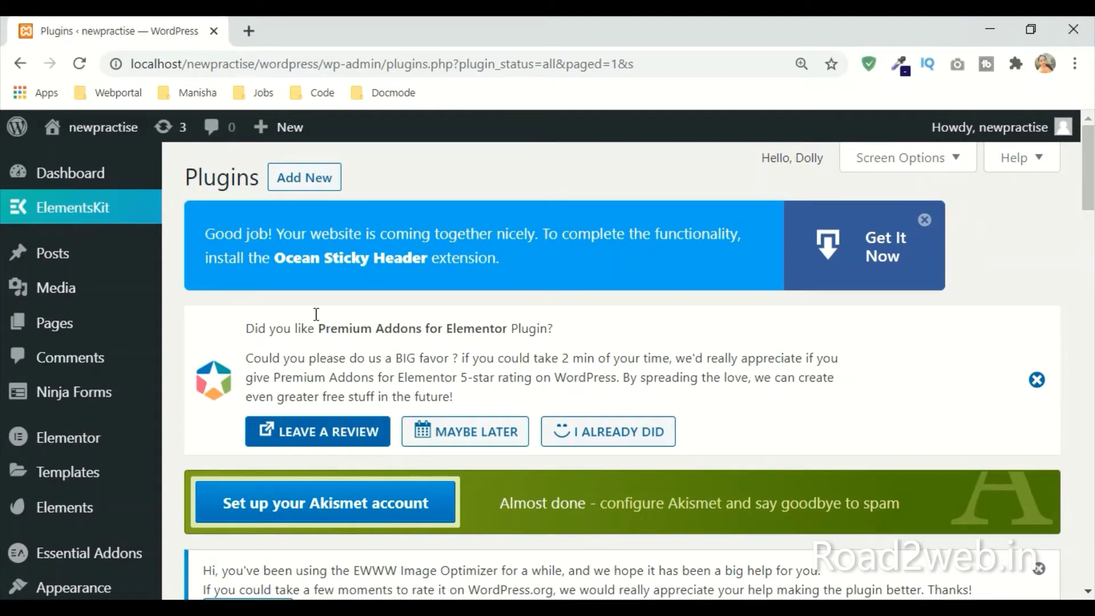
Step: Create a new WordPress page and title it "Home"
{"action": "mouse_move", "coordinate": [93, 328]}
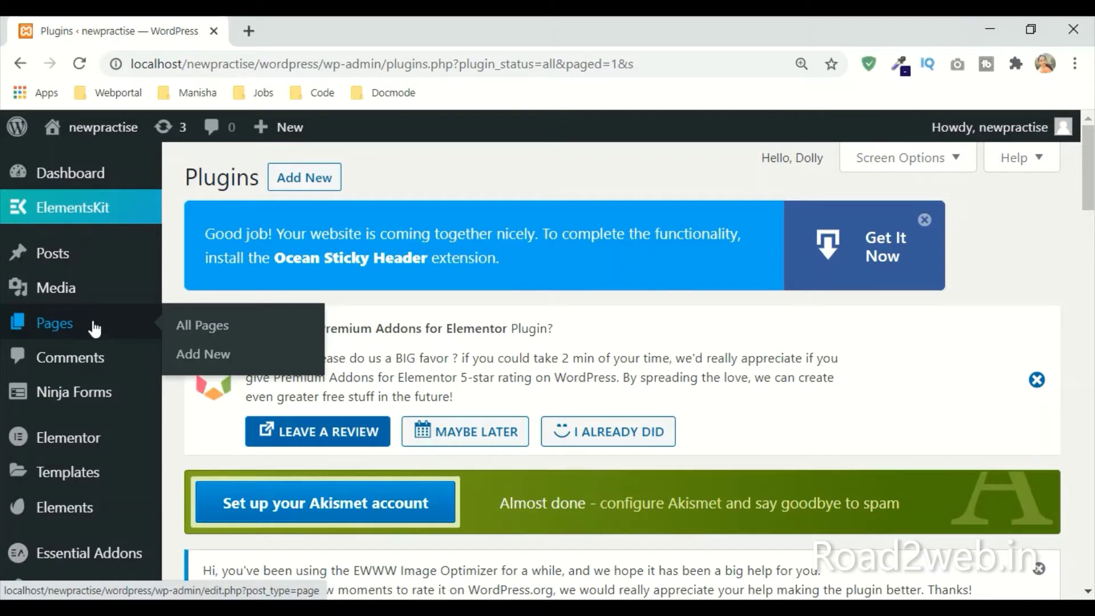
{"action": "left_click", "coordinate": [205, 368]}
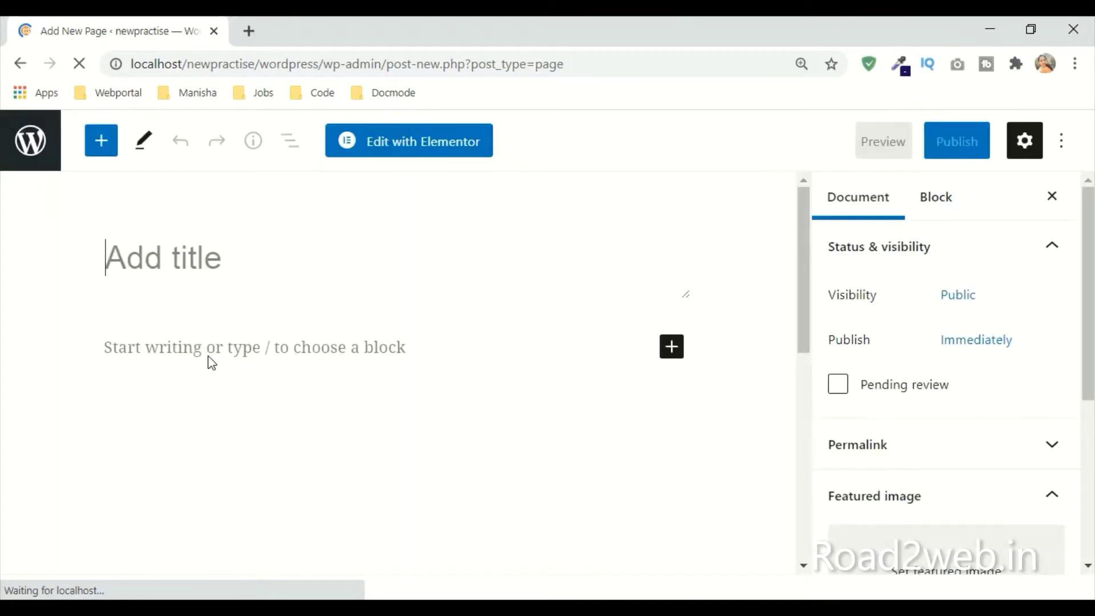
{"action": "type", "text": "H"}
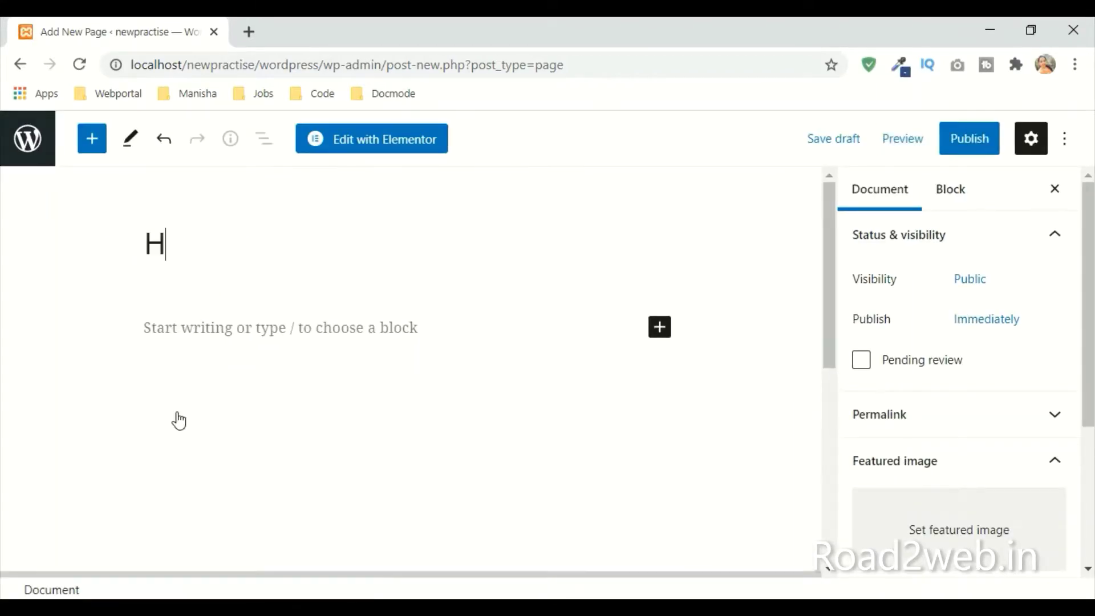
{"action": "type", "text": "ome"}
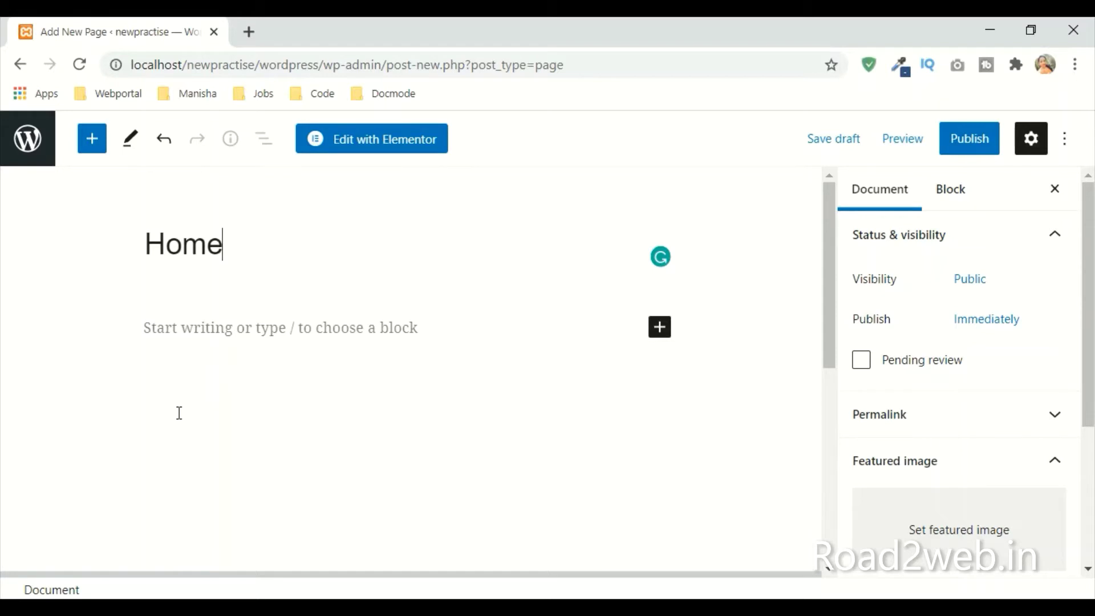
Step: In the page's OceanWP settings, set the content layout to 100% Full Width and disable the top bar
{"action": "scroll", "coordinate": [179, 413], "scroll_direction": "down", "scroll_amount": 5}
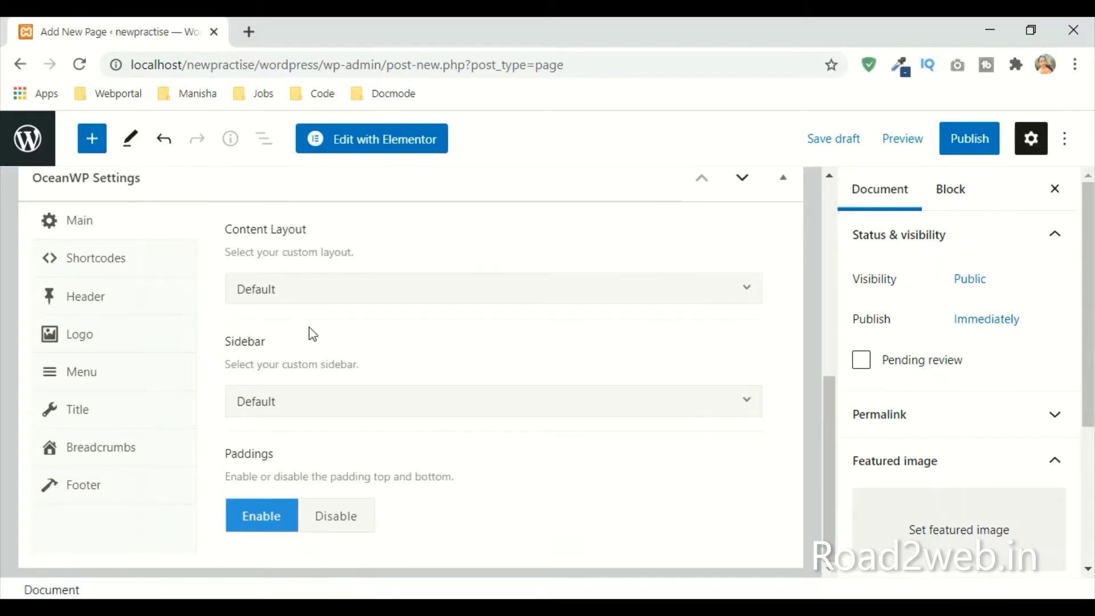
{"action": "left_click", "coordinate": [324, 405]}
{"action": "left_click", "coordinate": [328, 409]}
{"action": "left_click", "coordinate": [292, 288]}
{"action": "left_click", "coordinate": [281, 469]}
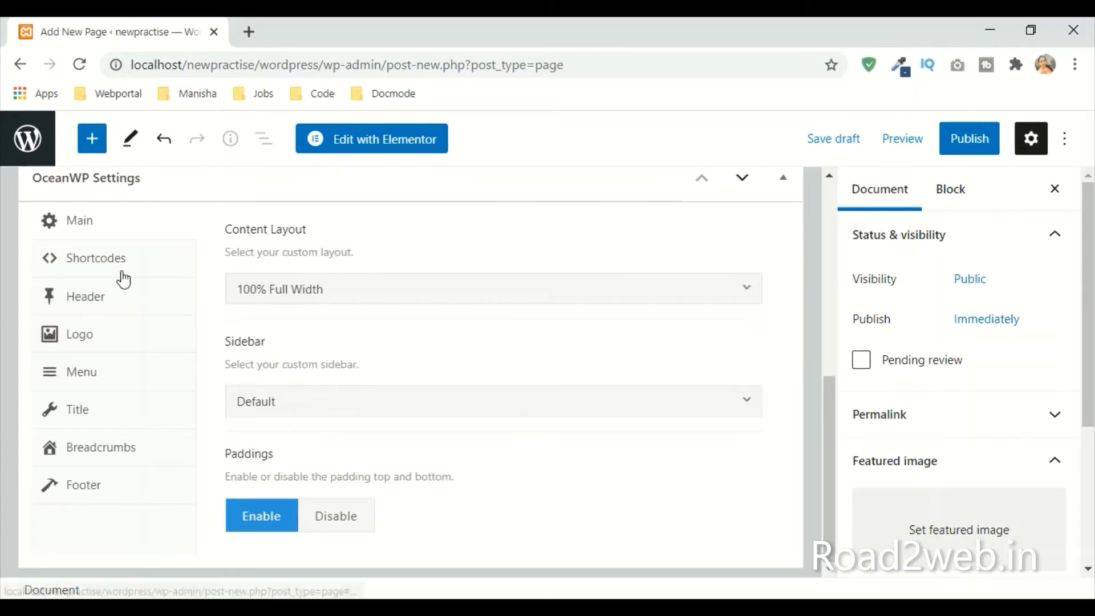
{"action": "left_click", "coordinate": [102, 311]}
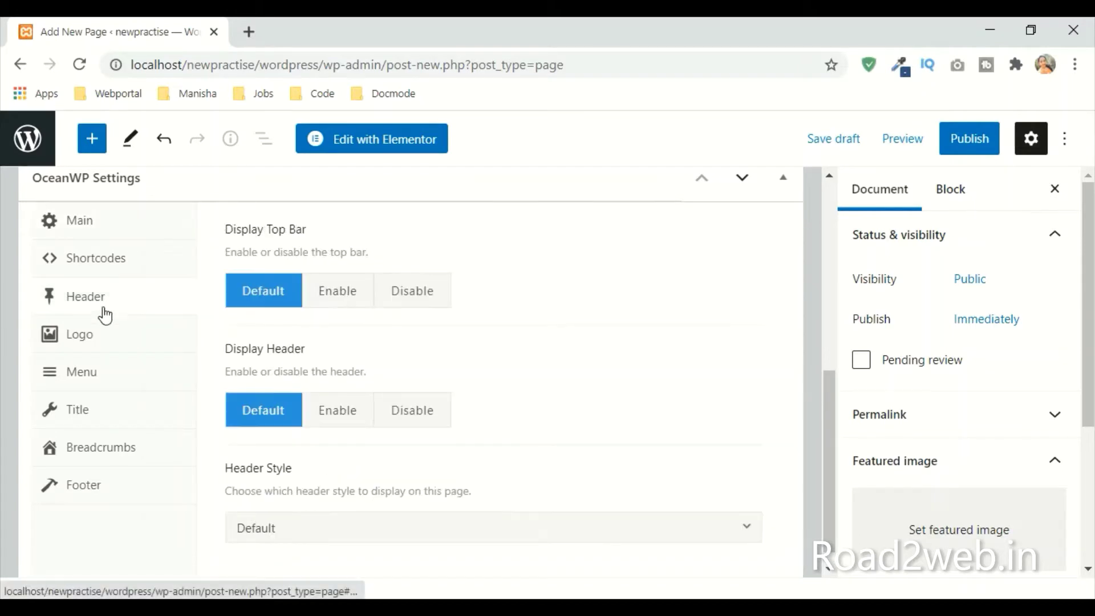
{"action": "left_click", "coordinate": [411, 290]}
Step: Disable the page title and the breadcrumbs in the page's OceanWP settings
{"action": "left_click", "coordinate": [63, 411]}
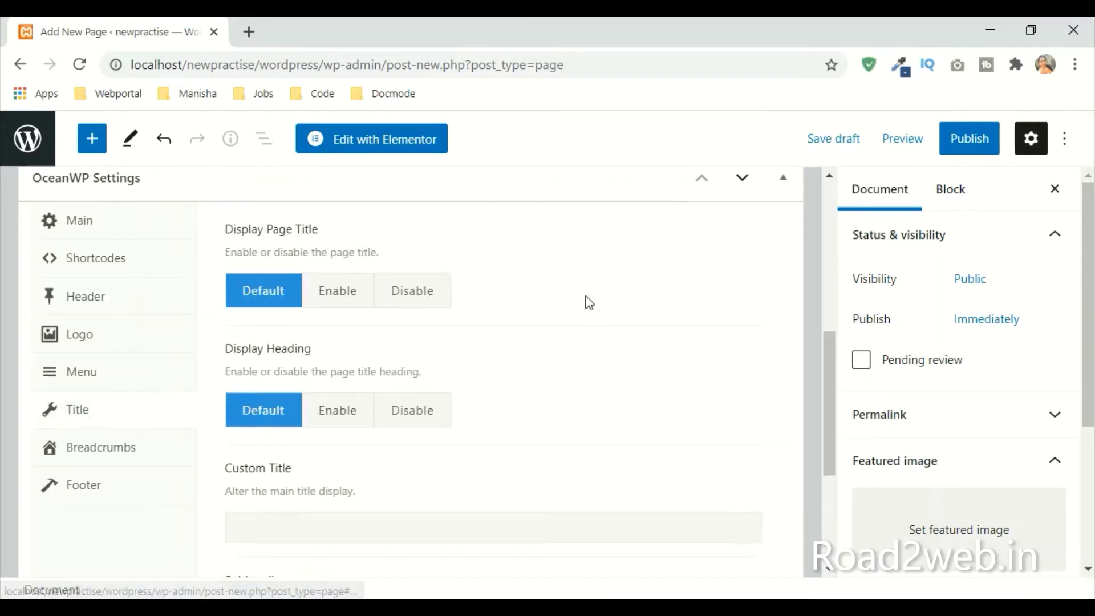
{"action": "left_click", "coordinate": [428, 293]}
{"action": "left_click", "coordinate": [96, 497]}
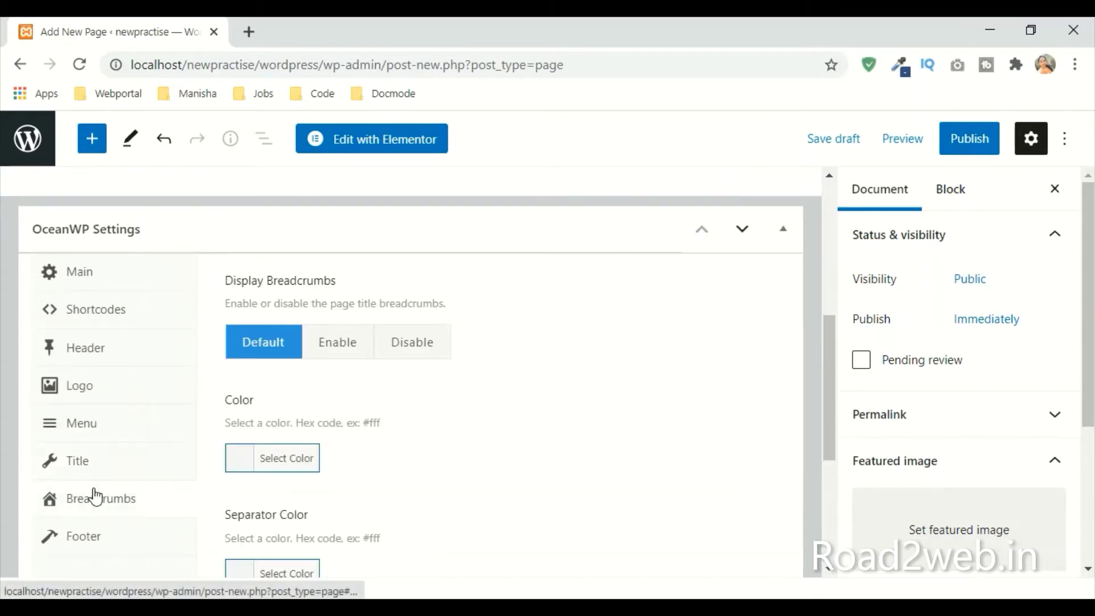
{"action": "left_click", "coordinate": [412, 347]}
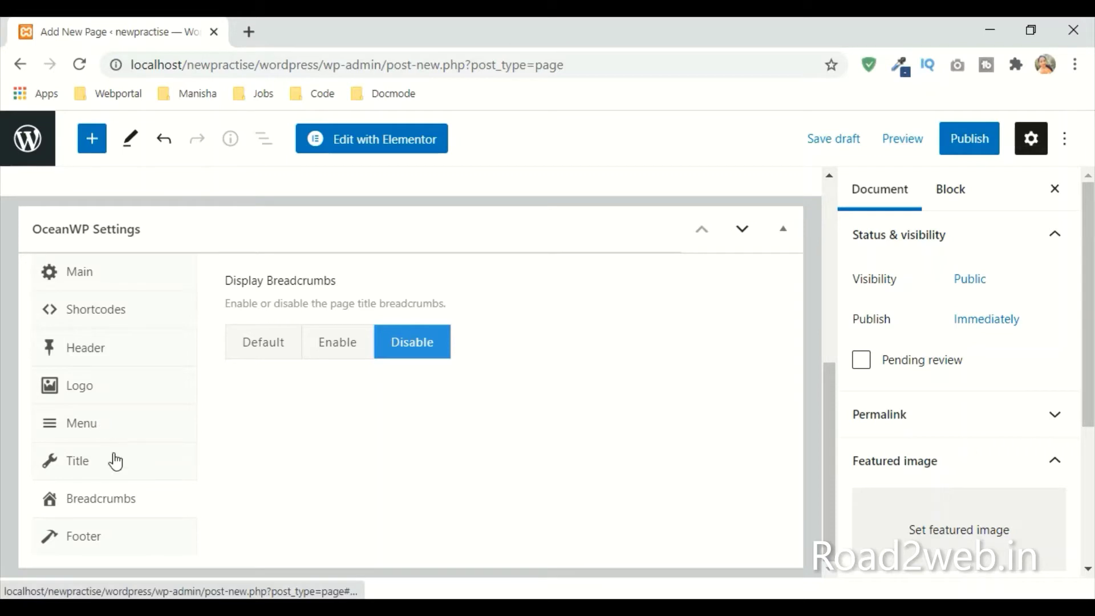
Step: Publish the Home page and open it for editing with Elementor
{"action": "left_click", "coordinate": [970, 142]}
{"action": "left_click", "coordinate": [915, 145]}
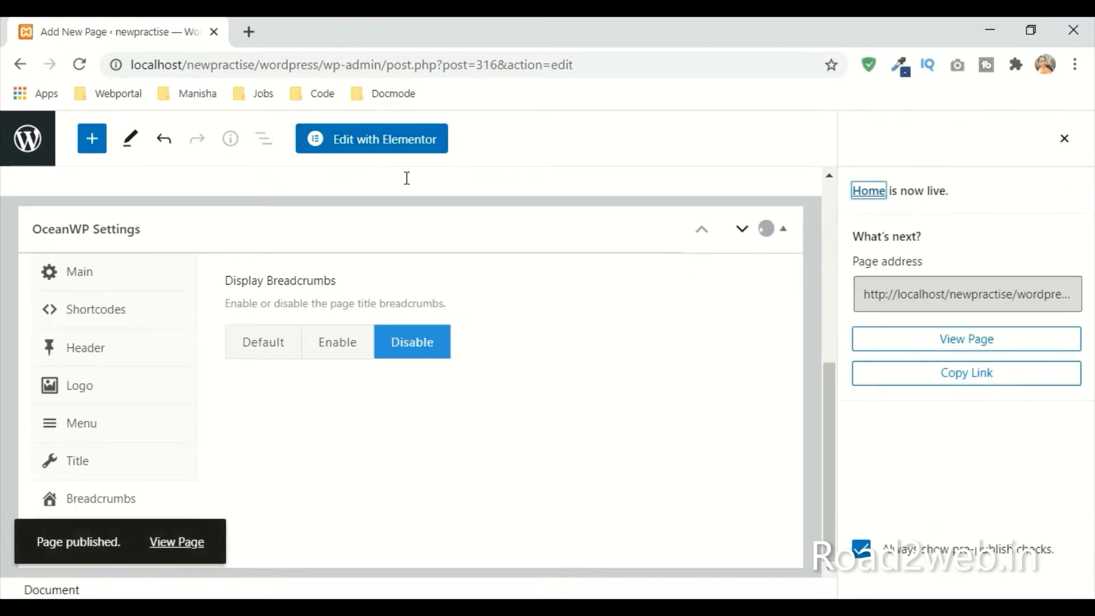
{"action": "left_click", "coordinate": [397, 152]}
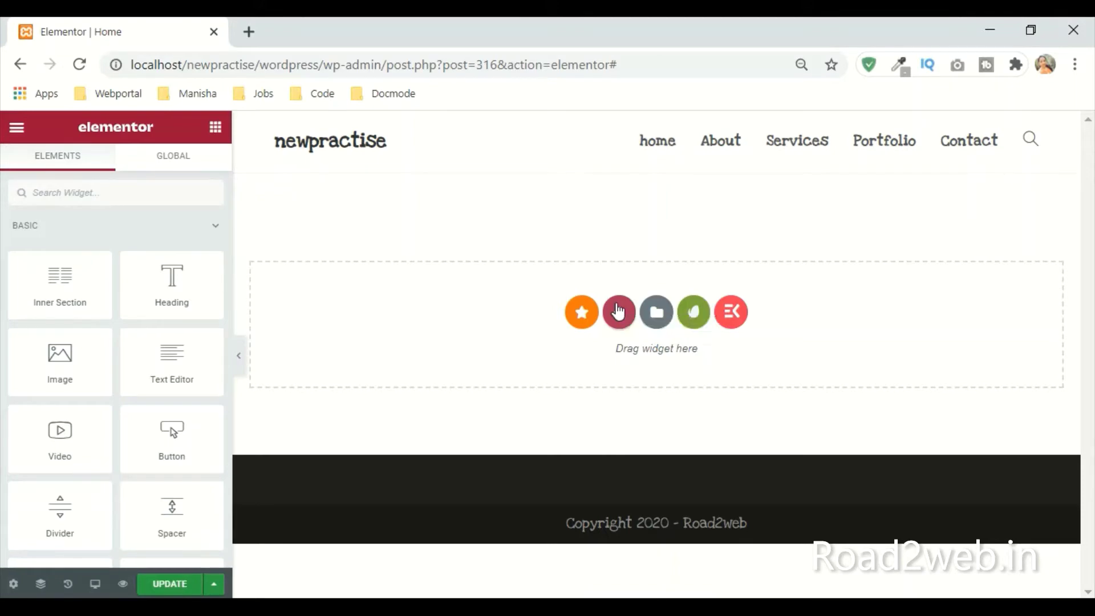
Step: Add a single-column section to the page and place a two-column Inner Section widget inside it
{"action": "left_click", "coordinate": [617, 311]}
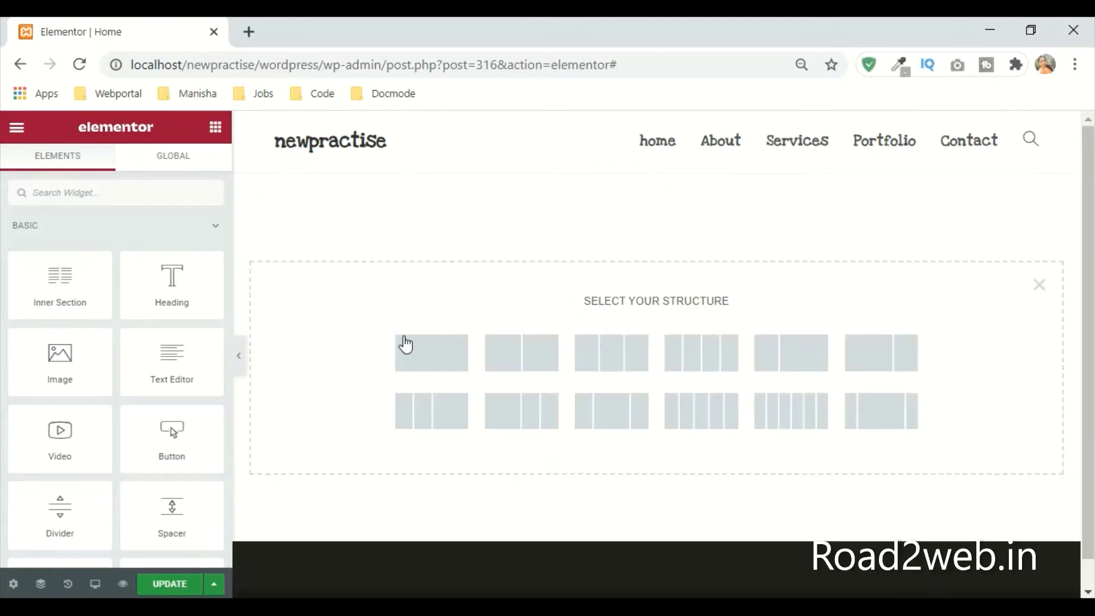
{"action": "left_click", "coordinate": [466, 356]}
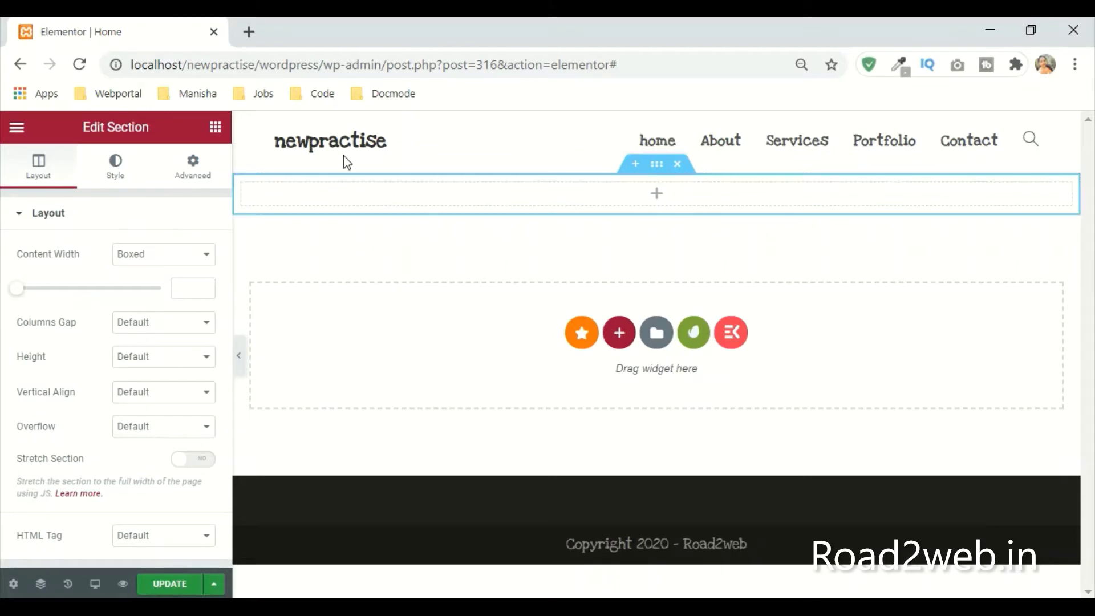
{"action": "left_click", "coordinate": [218, 134]}
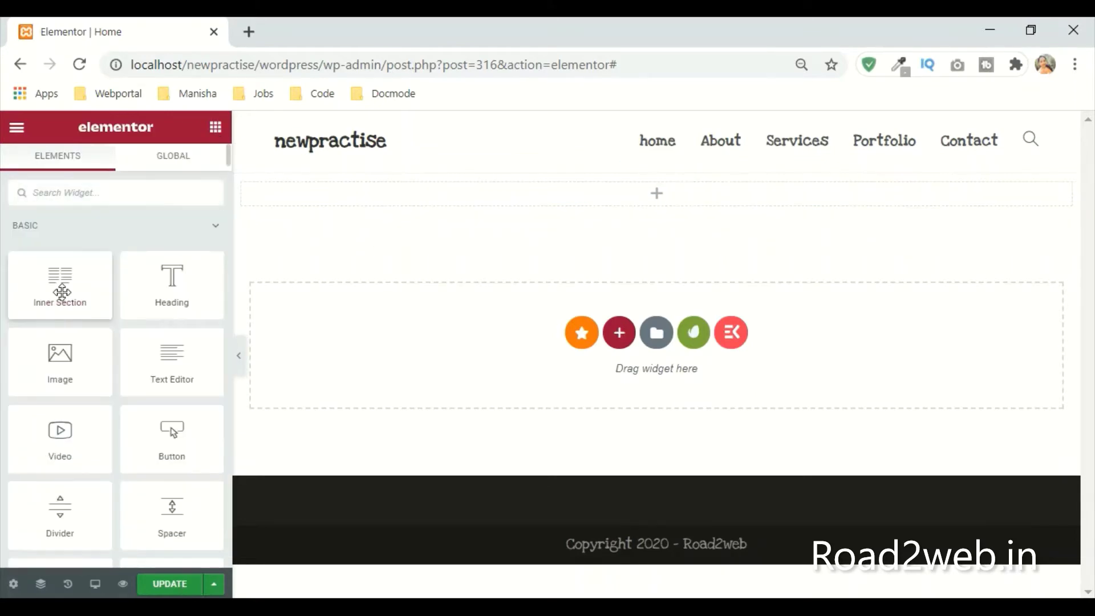
{"action": "left_click_drag", "start_coordinate": [61, 288], "coordinate": [652, 201]}
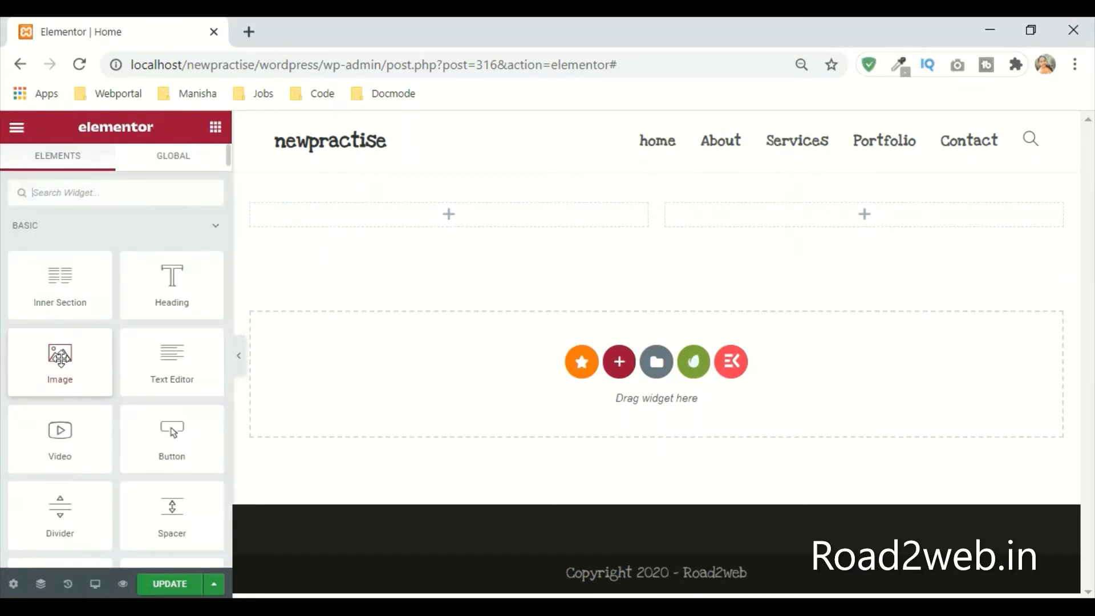
Step: Place an Image widget in the inner section's right column and fill it with hero.png from the media library
{"action": "left_click_drag", "start_coordinate": [58, 358], "coordinate": [320, 225]}
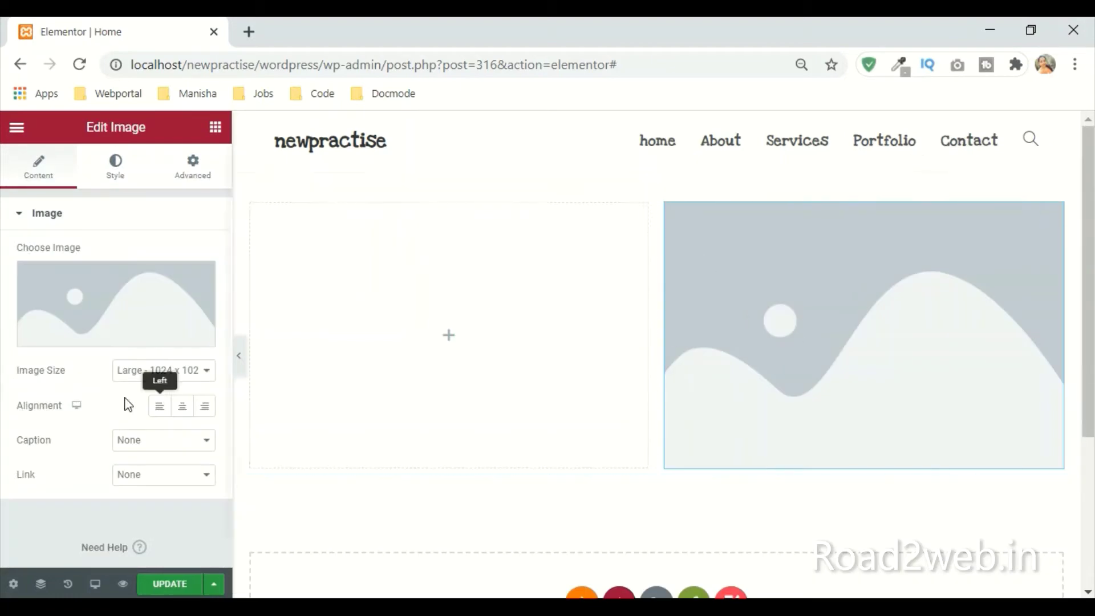
{"action": "left_click", "coordinate": [103, 340]}
{"action": "left_click", "coordinate": [564, 334]}
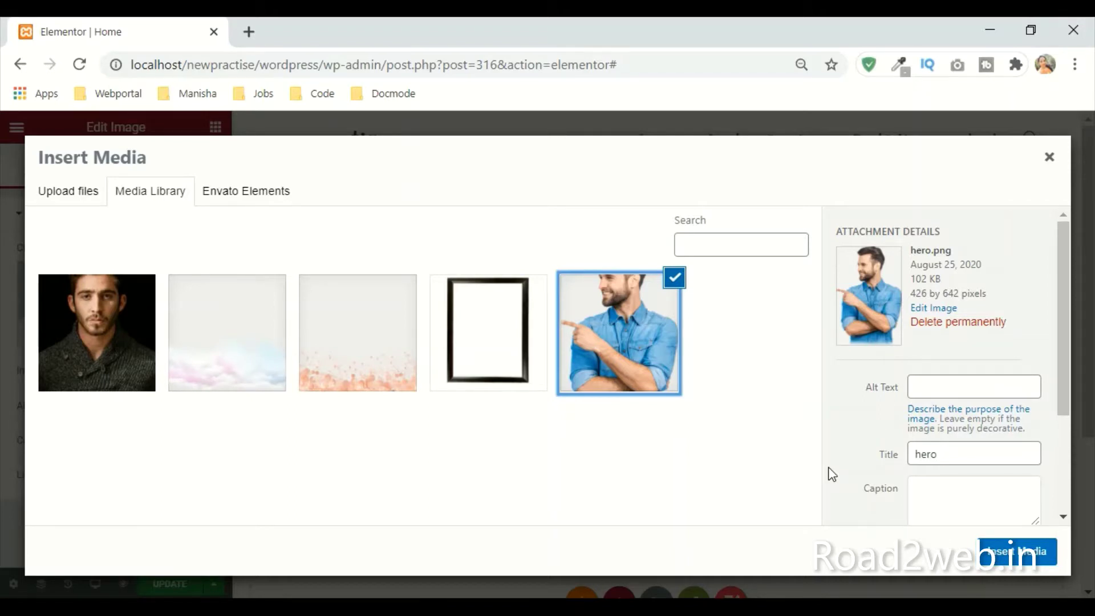
{"action": "left_click", "coordinate": [1019, 566]}
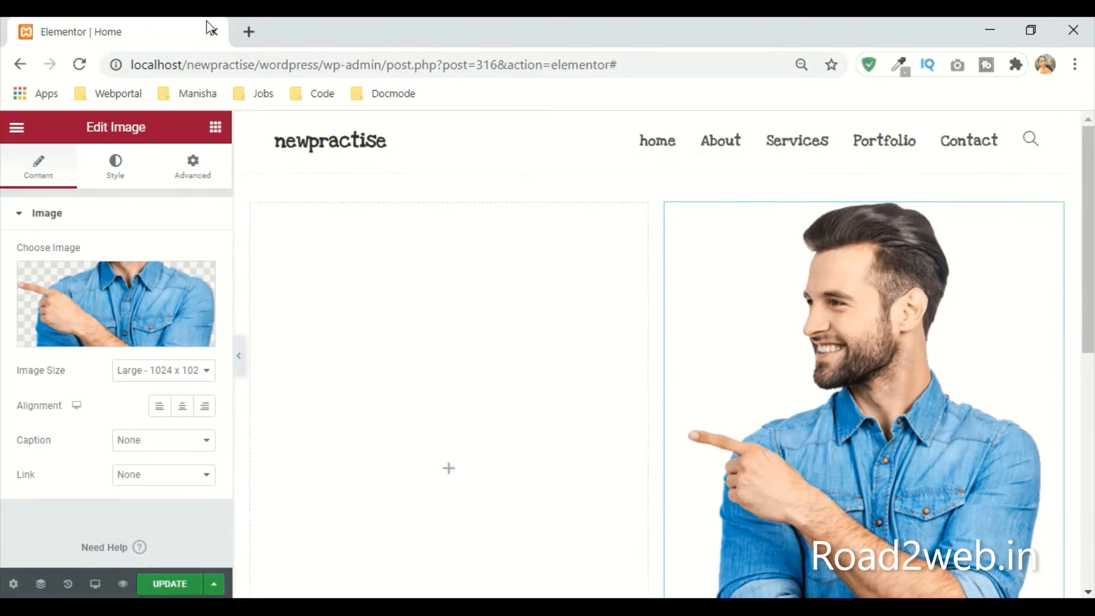
Step: View the remove.bg upload page in a new browser tab, return to the Elementor editor and close that tab
{"action": "left_click", "coordinate": [247, 31]}
{"action": "type", "text": "re"}
{"action": "key", "text": "Return"}
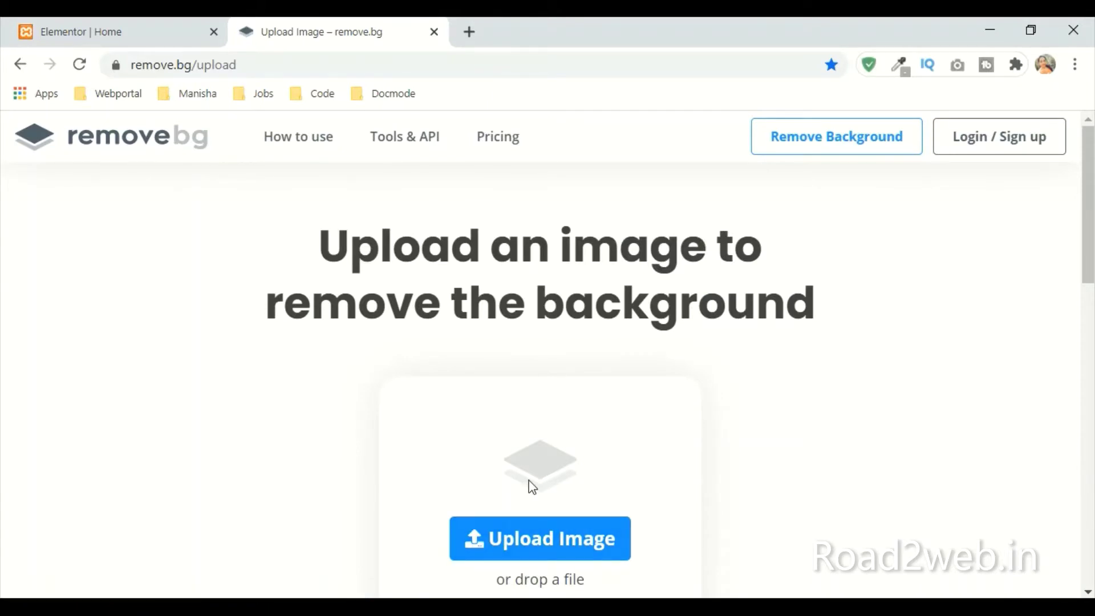
{"action": "left_click", "coordinate": [190, 26]}
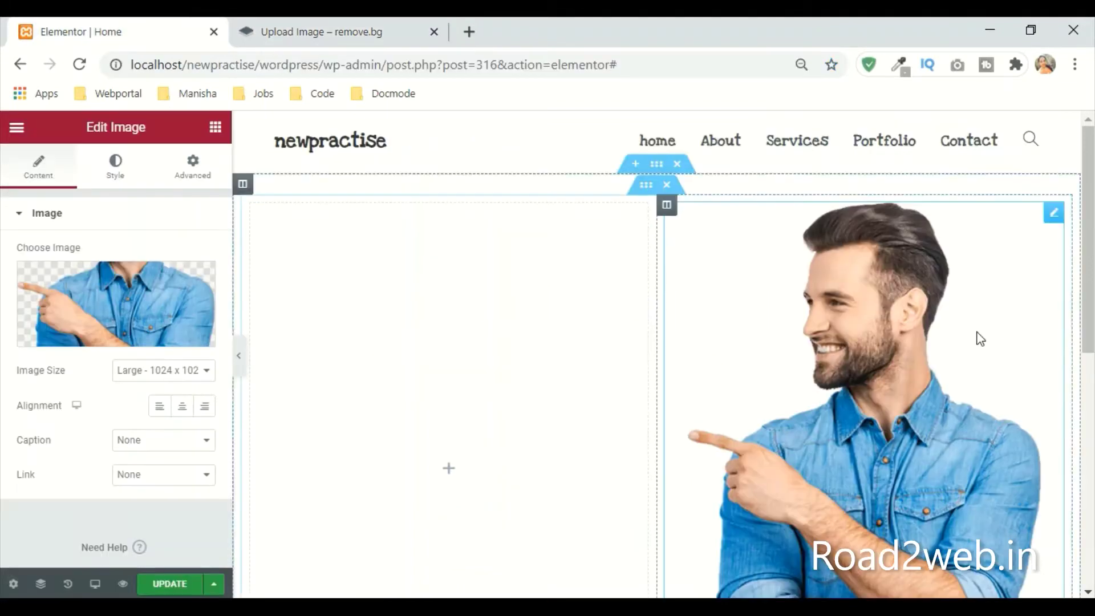
{"action": "left_click", "coordinate": [433, 30]}
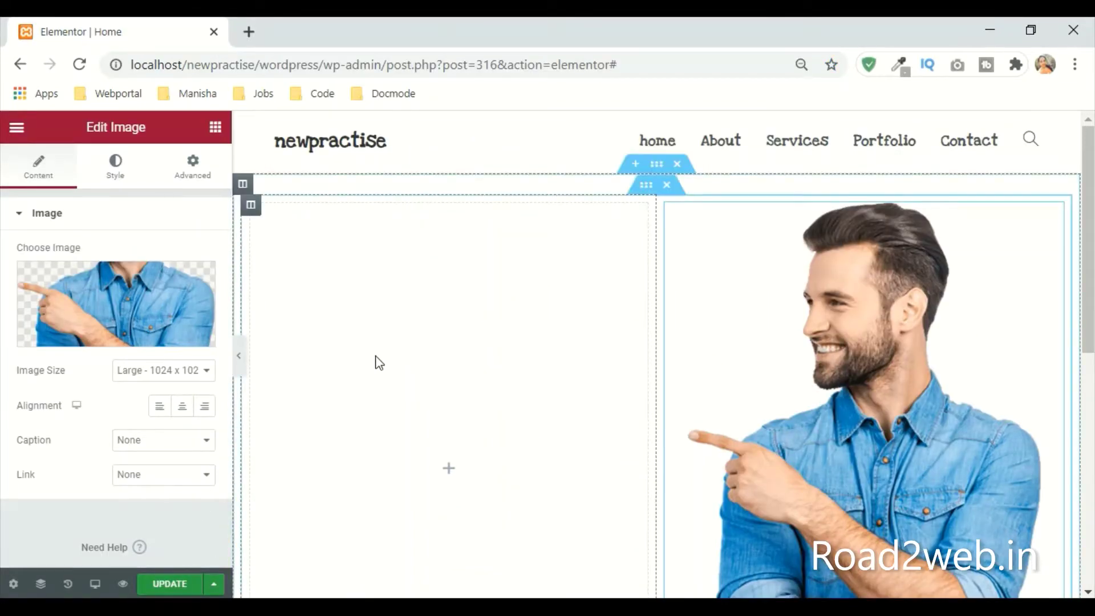
Step: Place a Heading widget in the inner section's empty left column with the title "Road2web"
{"action": "left_click", "coordinate": [215, 127]}
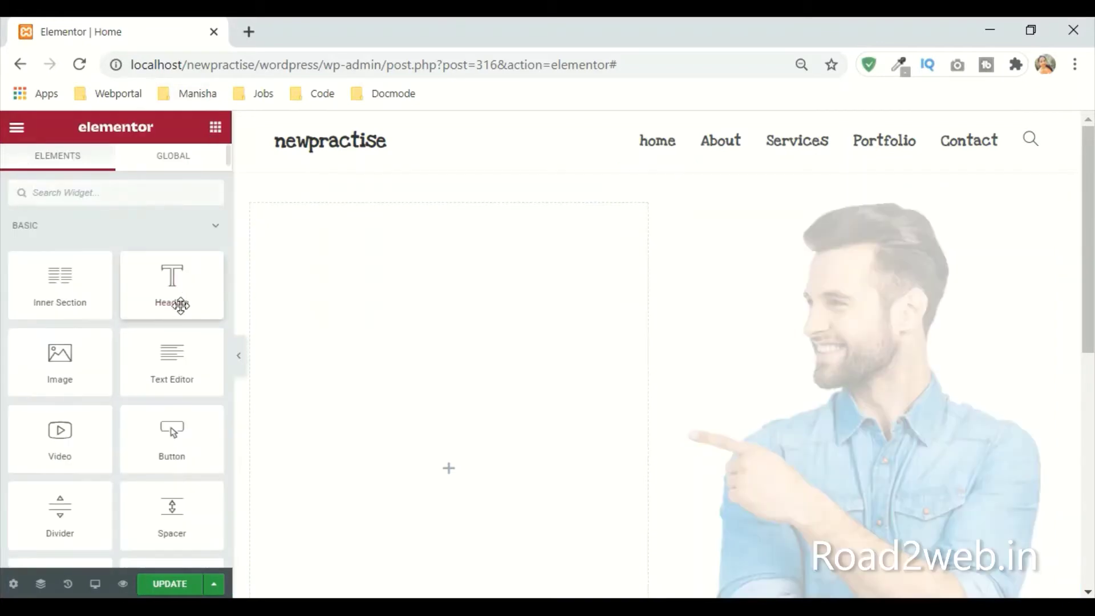
{"action": "left_click_drag", "start_coordinate": [148, 298], "coordinate": [396, 300]}
{"action": "left_click_drag", "start_coordinate": [174, 278], "coordinate": [3, 285]}
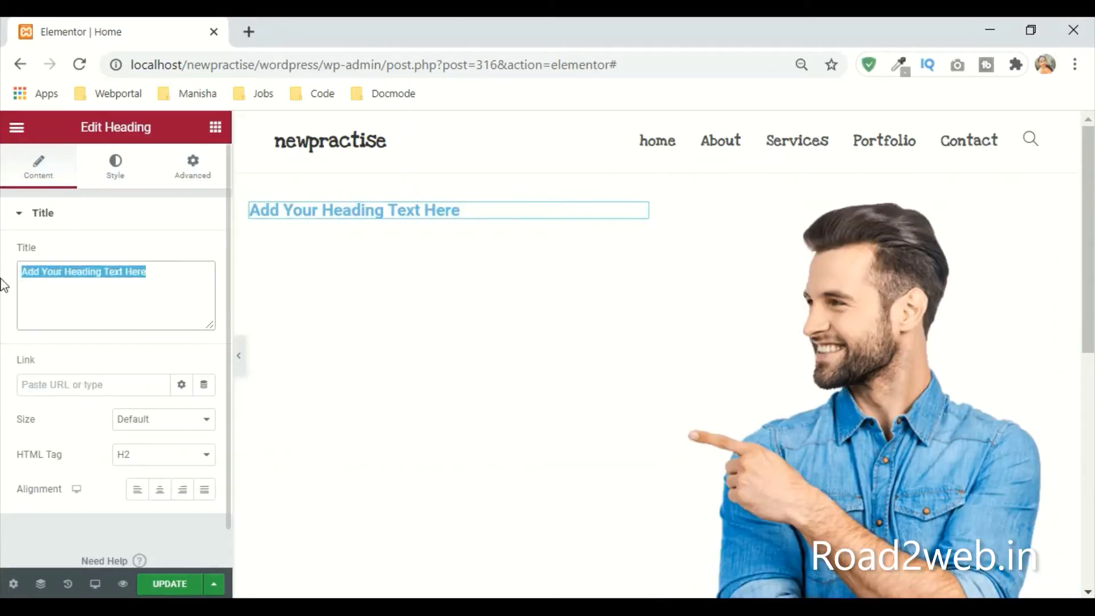
{"action": "type", "text": "M"}
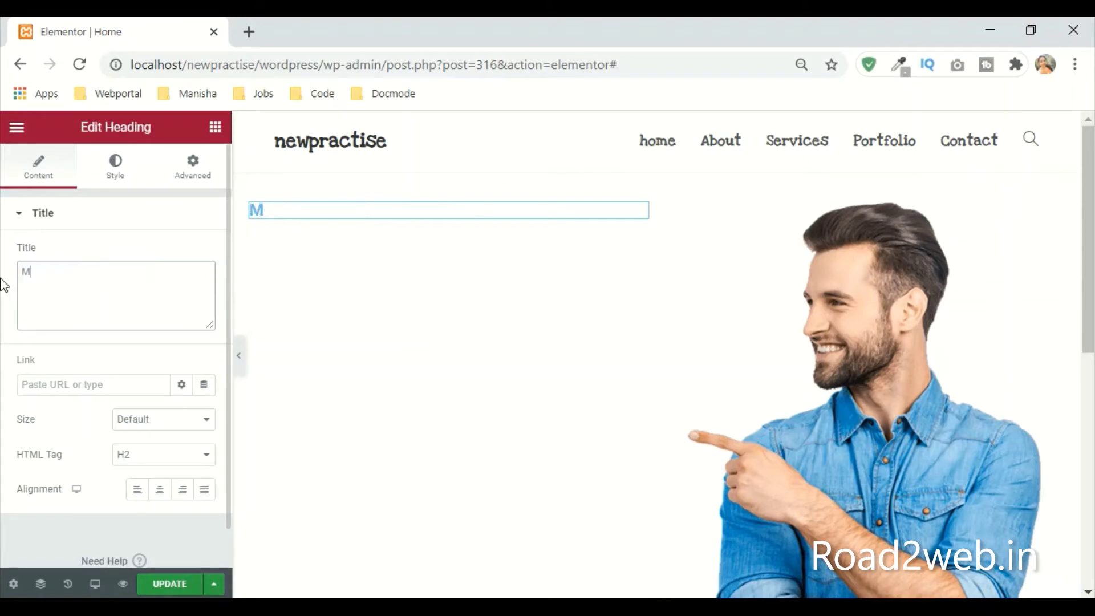
{"action": "key", "text": "BackSpace"}
{"action": "type", "text": "Road2web"}
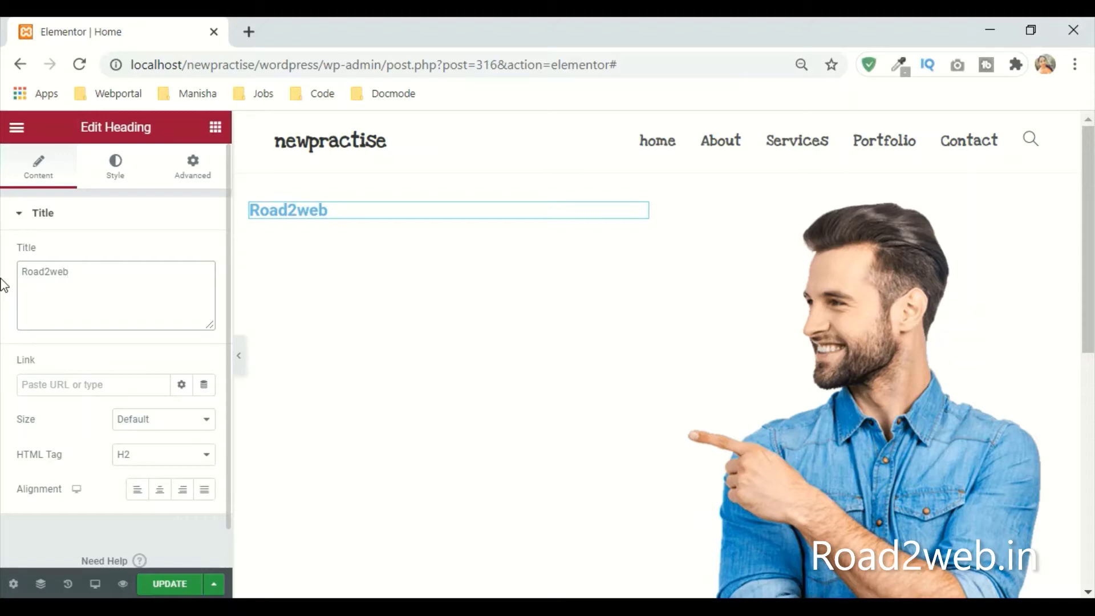
Step: Set the Road2web heading's text color to white, #FFFFFF
{"action": "left_click", "coordinate": [117, 168]}
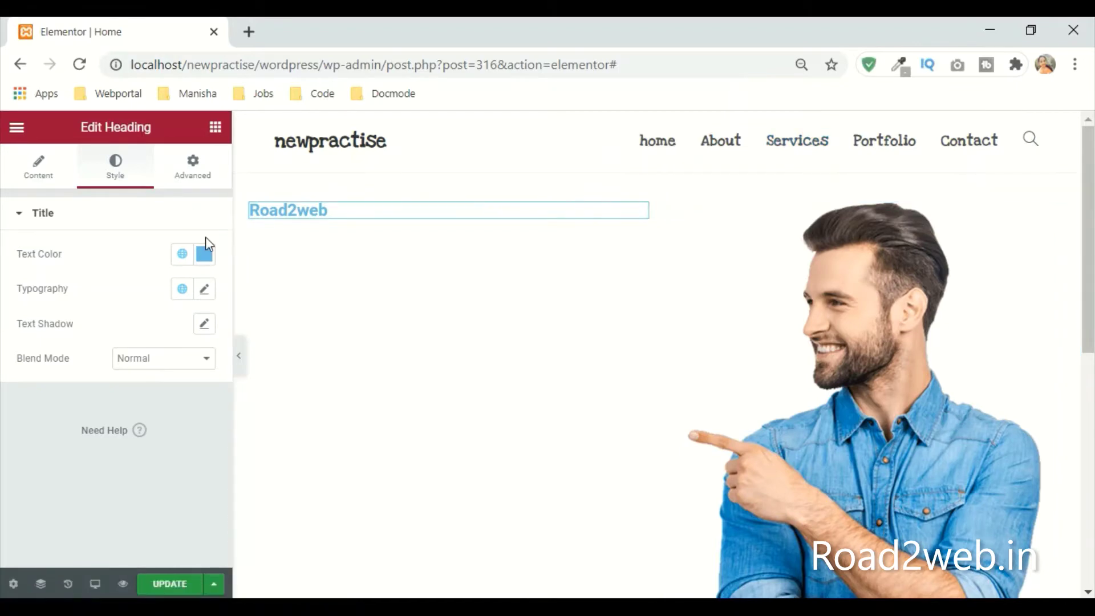
{"action": "left_click", "coordinate": [204, 254]}
{"action": "left_click_drag", "start_coordinate": [127, 317], "coordinate": [110, 307]}
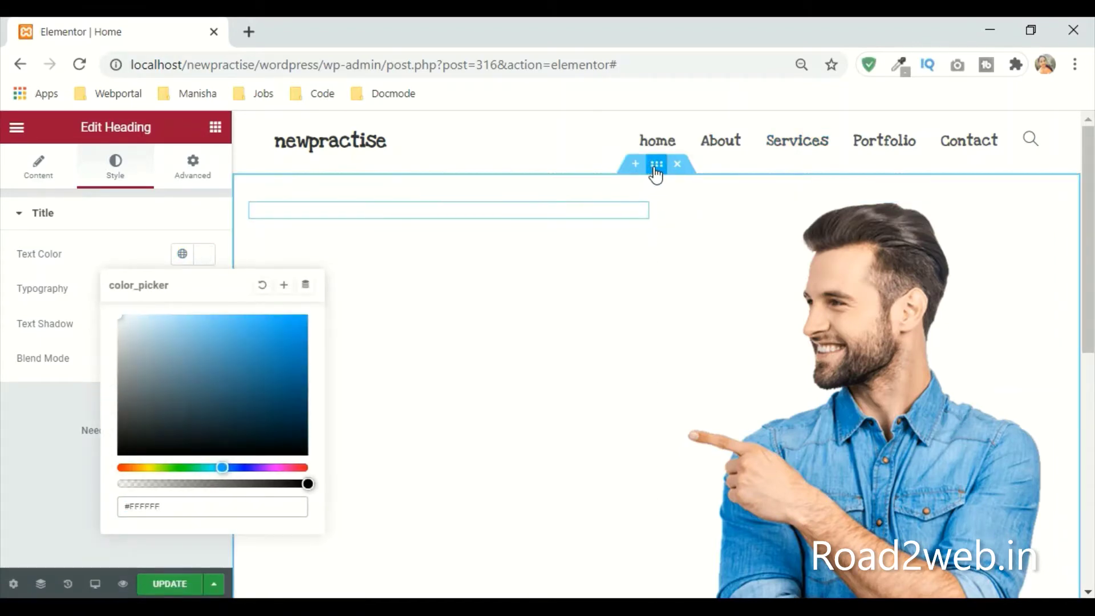
Step: Give the outer section a classic background with the black color #000
{"action": "left_click", "coordinate": [656, 165]}
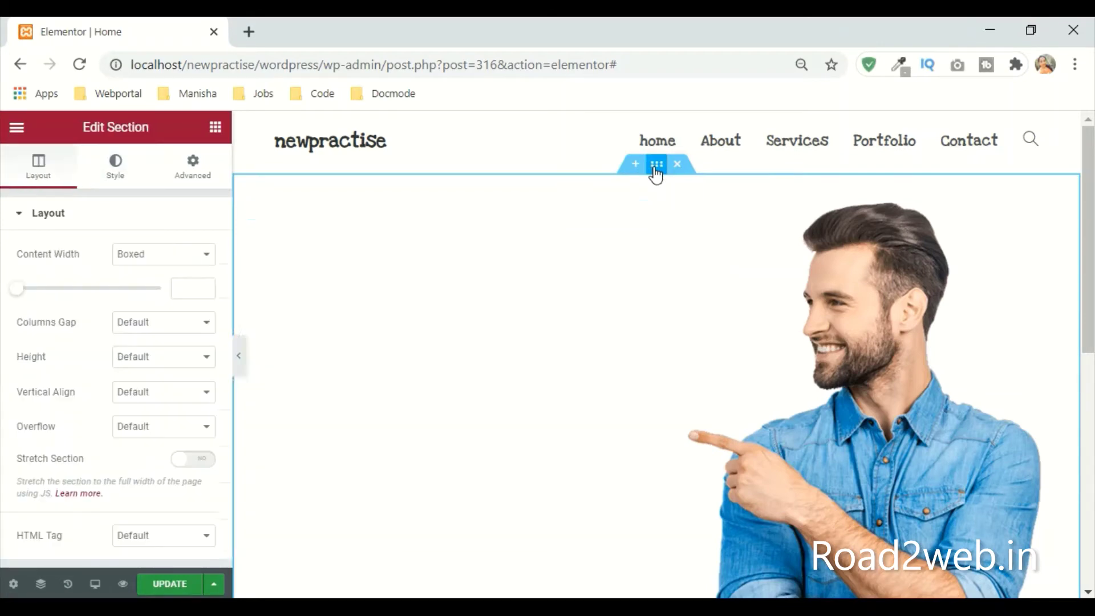
{"action": "left_click", "coordinate": [115, 165]}
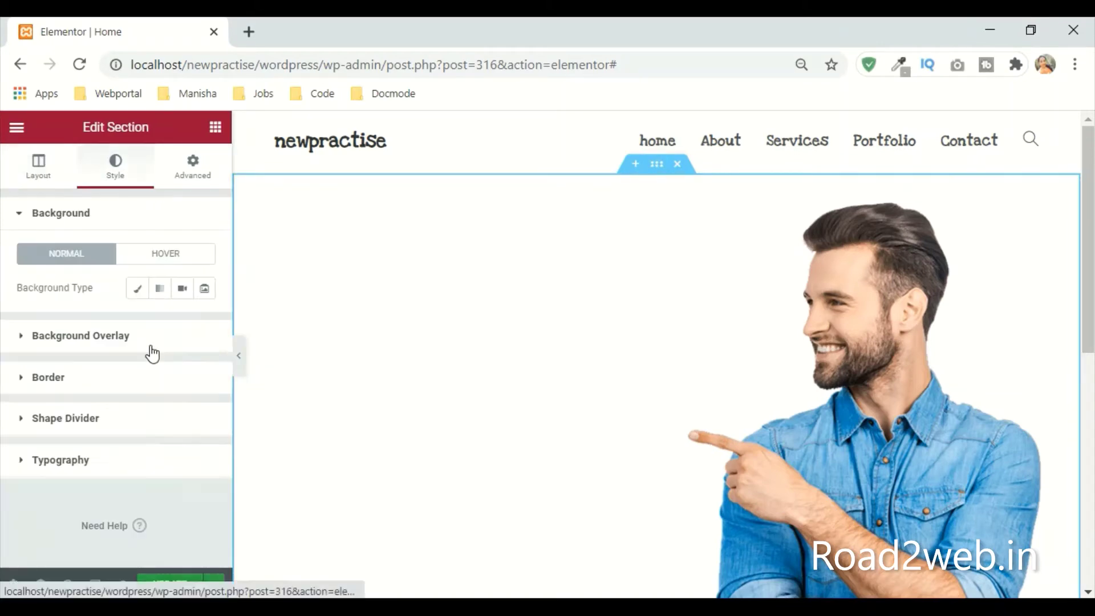
{"action": "left_click", "coordinate": [138, 290]}
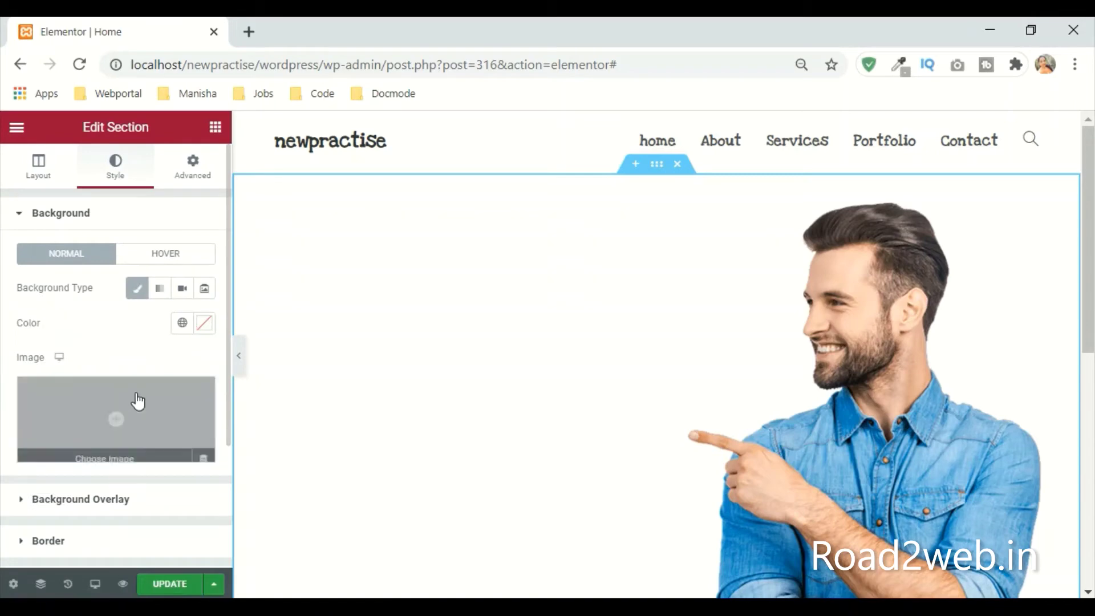
{"action": "left_click", "coordinate": [206, 329]}
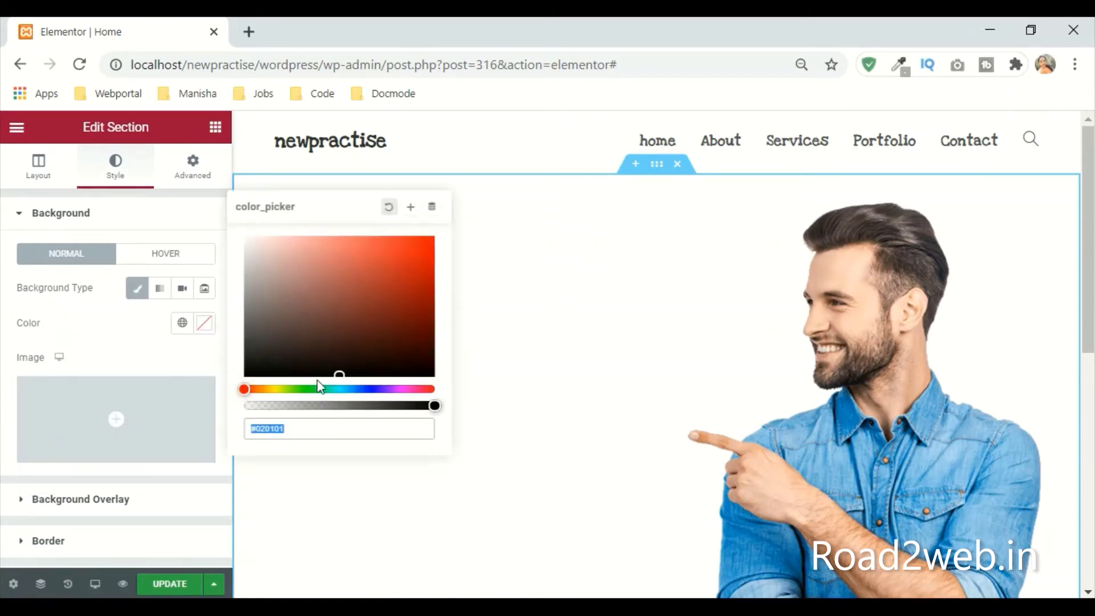
{"action": "left_click", "coordinate": [264, 365]}
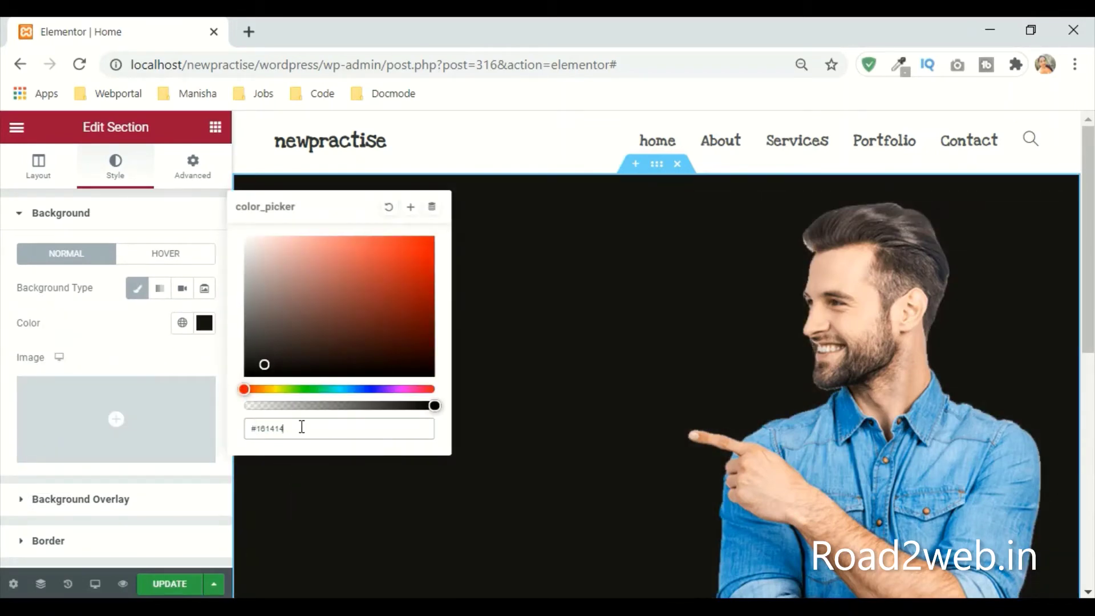
{"action": "left_click_drag", "start_coordinate": [301, 428], "coordinate": [226, 428]}
{"action": "type", "text": "#00"}
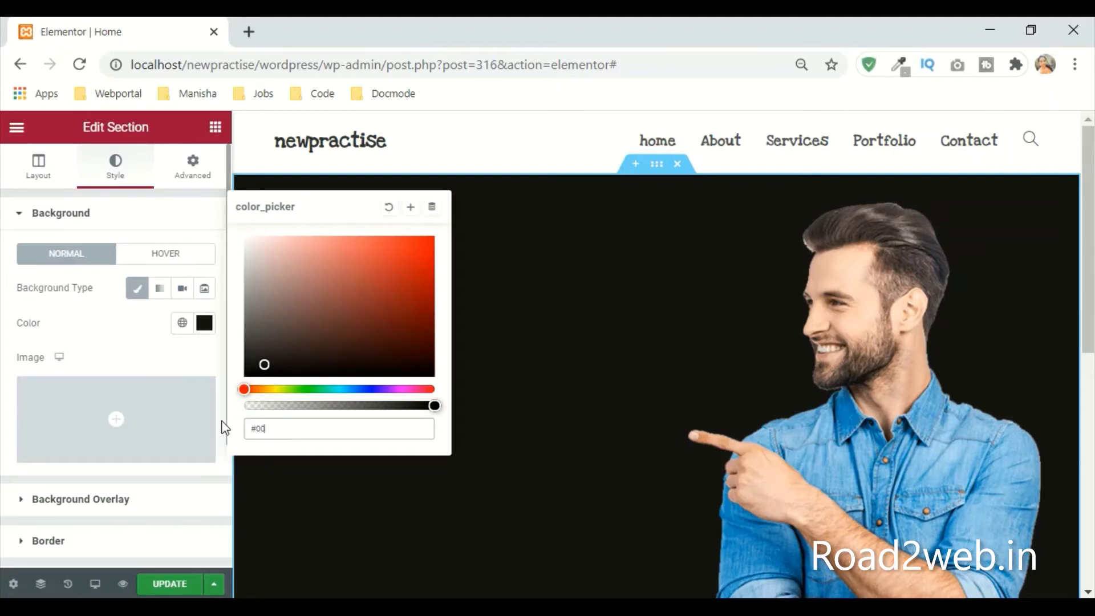
{"action": "type", "text": "0"}
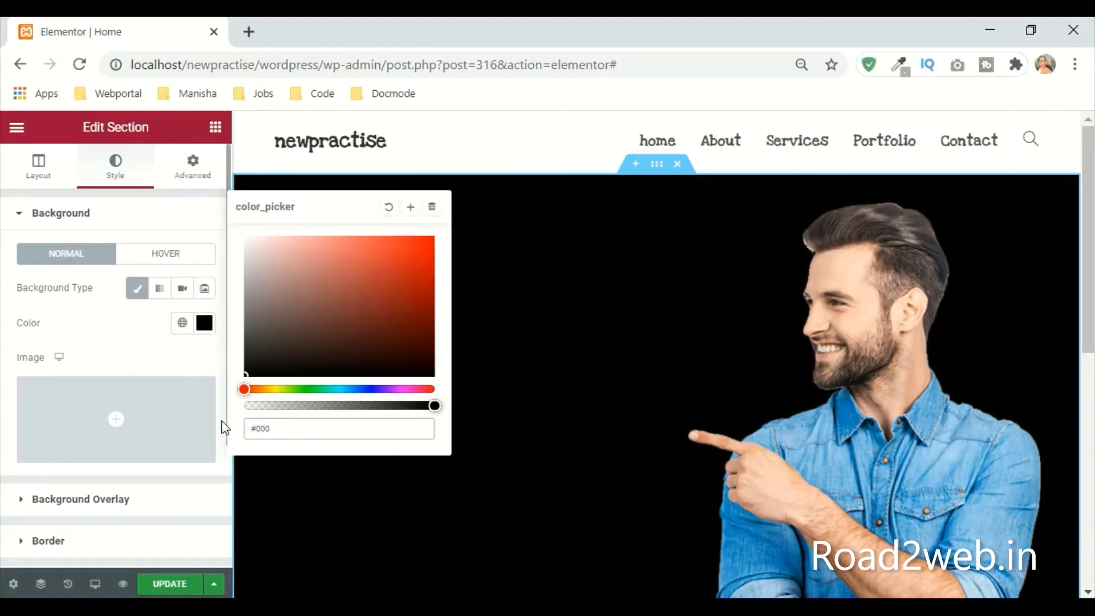
Step: Give the outer section a classic background overlay using the pastel cloud image pngguru.com_.png from the media library
{"action": "left_click", "coordinate": [142, 315]}
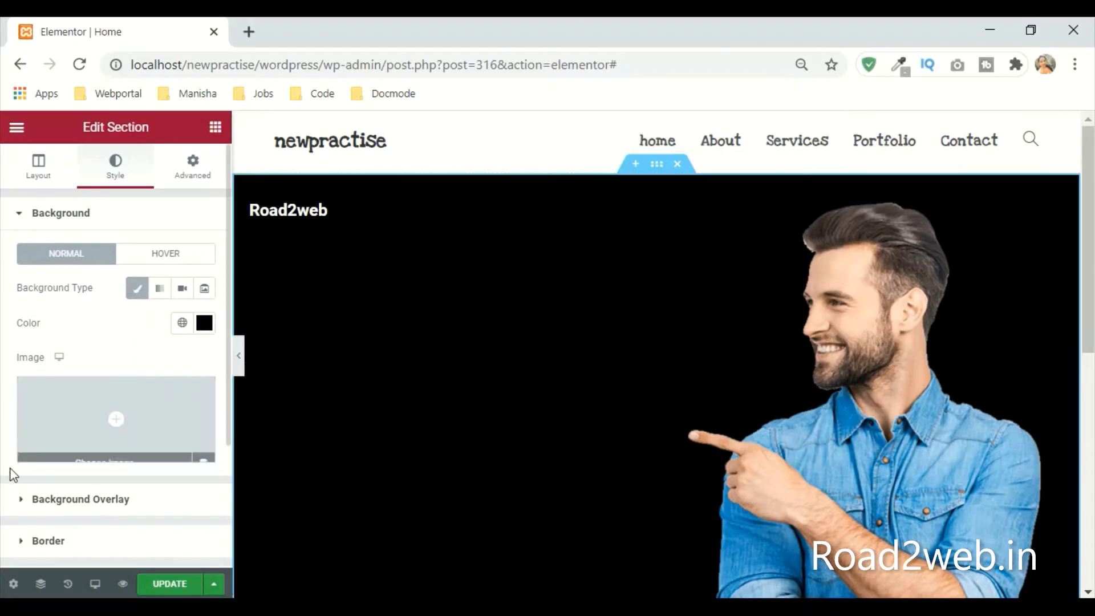
{"action": "scroll", "coordinate": [83, 419], "scroll_direction": "down", "scroll_amount": 3}
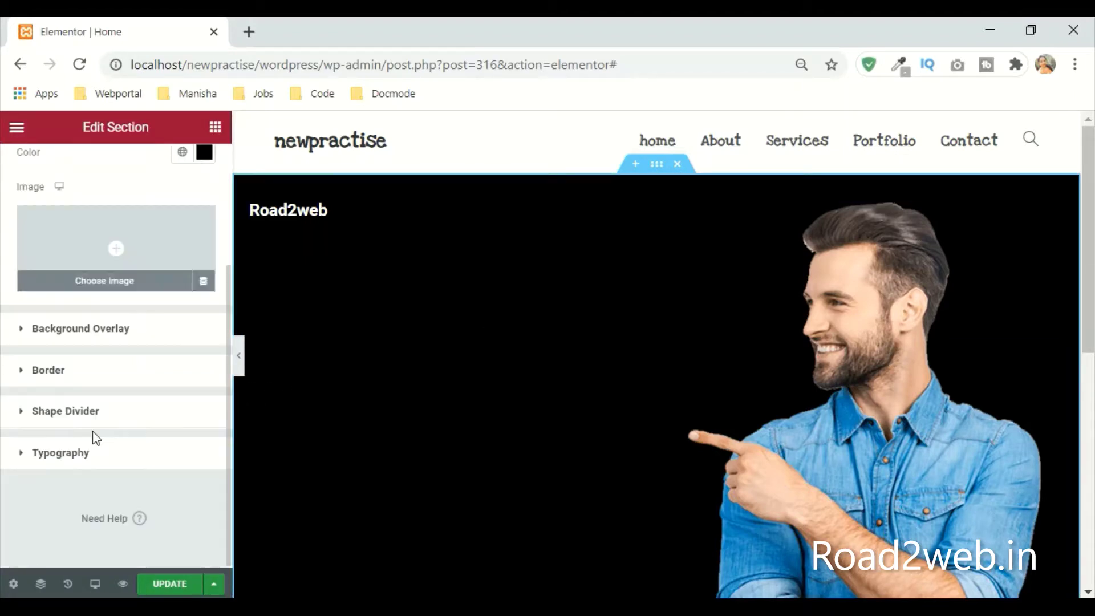
{"action": "left_click", "coordinate": [99, 330]}
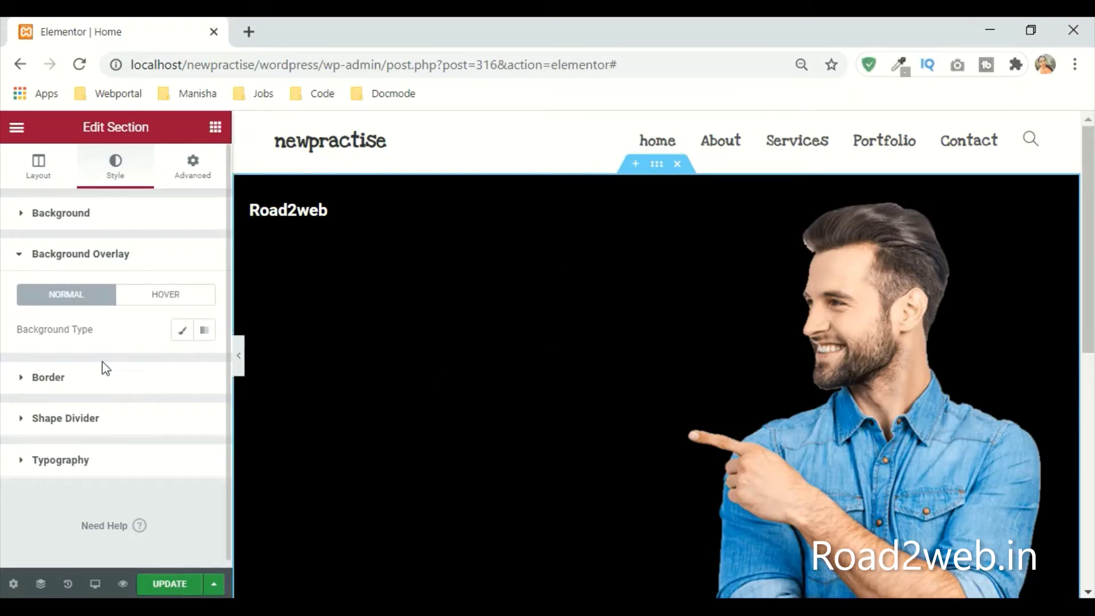
{"action": "left_click", "coordinate": [182, 337]}
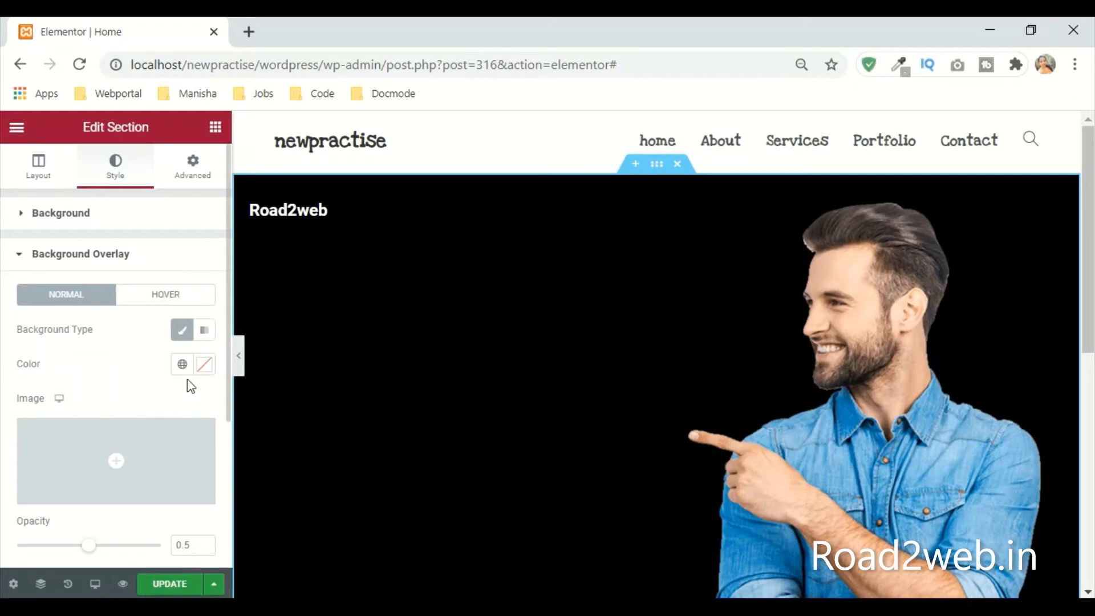
{"action": "left_click", "coordinate": [43, 467]}
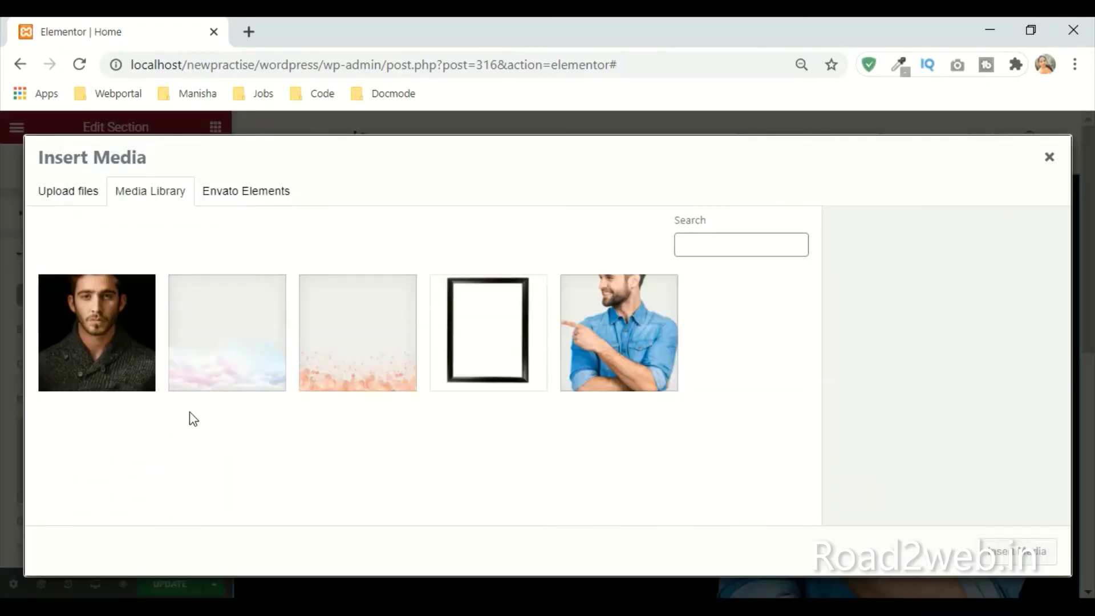
{"action": "left_click", "coordinate": [203, 385]}
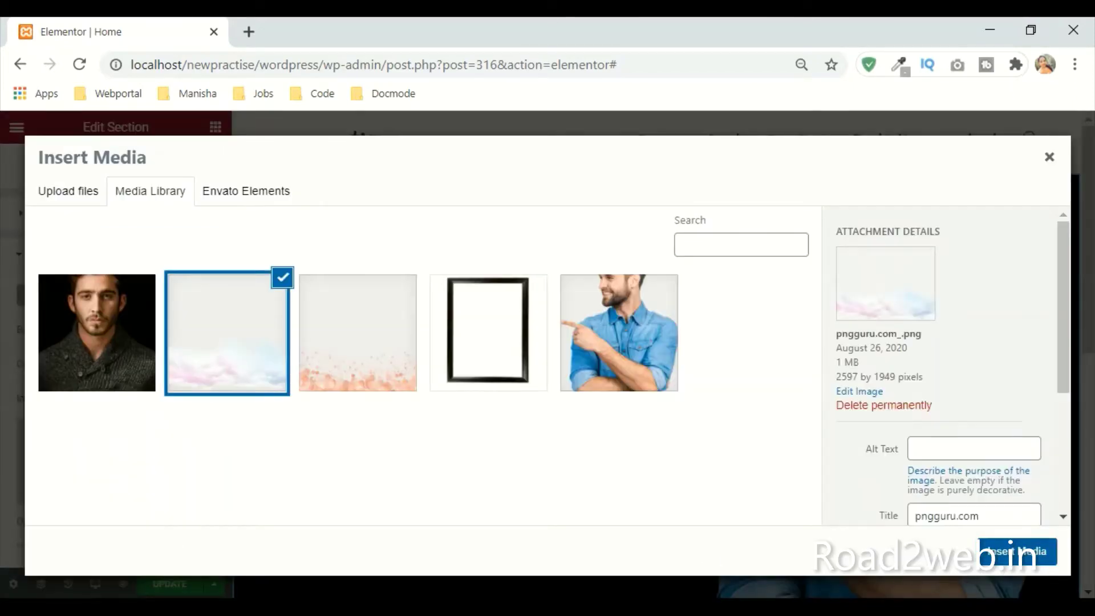
{"action": "left_click", "coordinate": [1018, 551]}
Step: Set the overlay image's position to Center Center, its repeat to No-repeat and its size to Cover
{"action": "scroll", "coordinate": [829, 371], "scroll_direction": "down", "scroll_amount": 10}
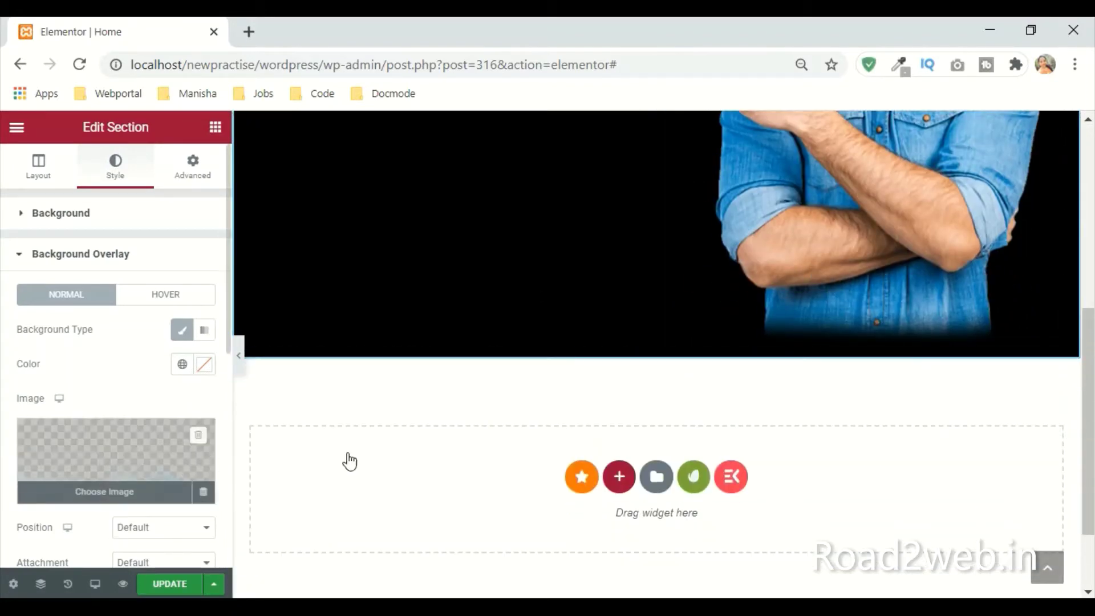
{"action": "scroll", "coordinate": [146, 508], "scroll_direction": "down", "scroll_amount": 4}
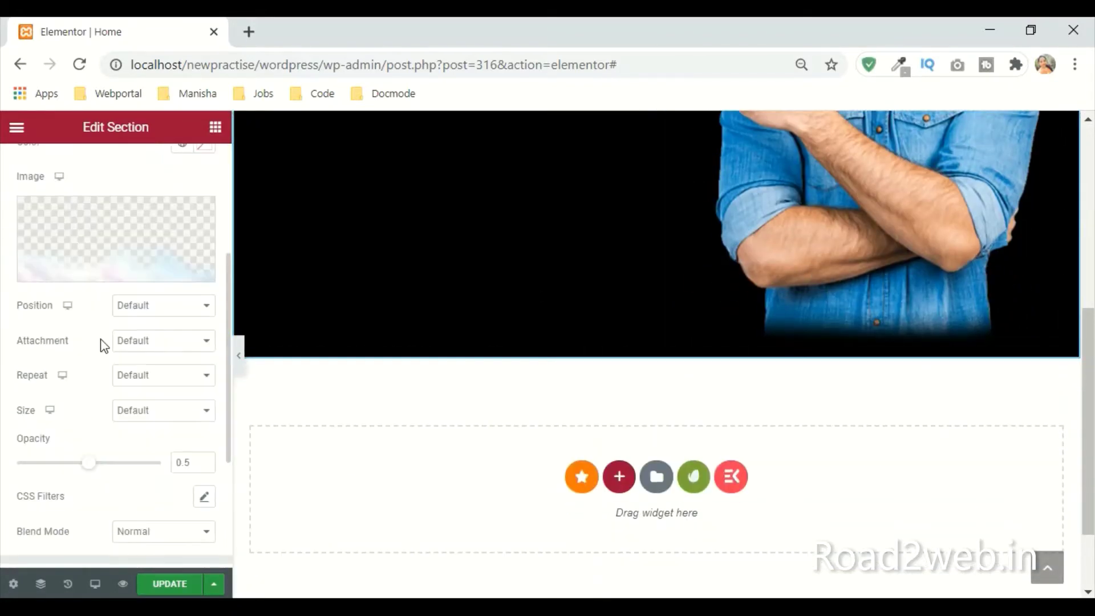
{"action": "left_click", "coordinate": [179, 311]}
{"action": "left_click", "coordinate": [149, 335]}
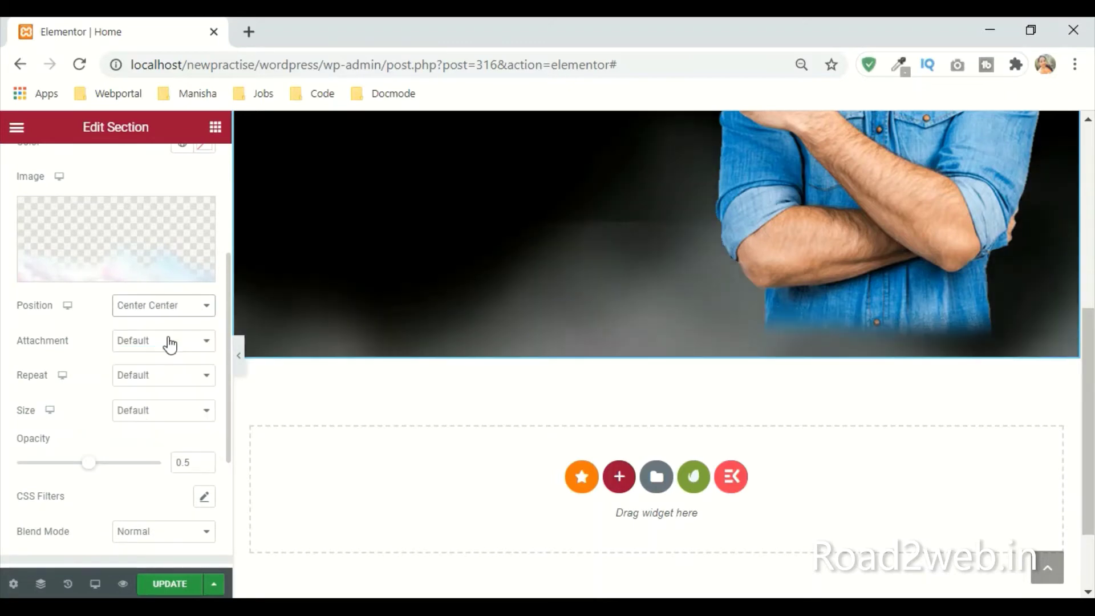
{"action": "left_click", "coordinate": [141, 378]}
{"action": "left_click", "coordinate": [146, 406]}
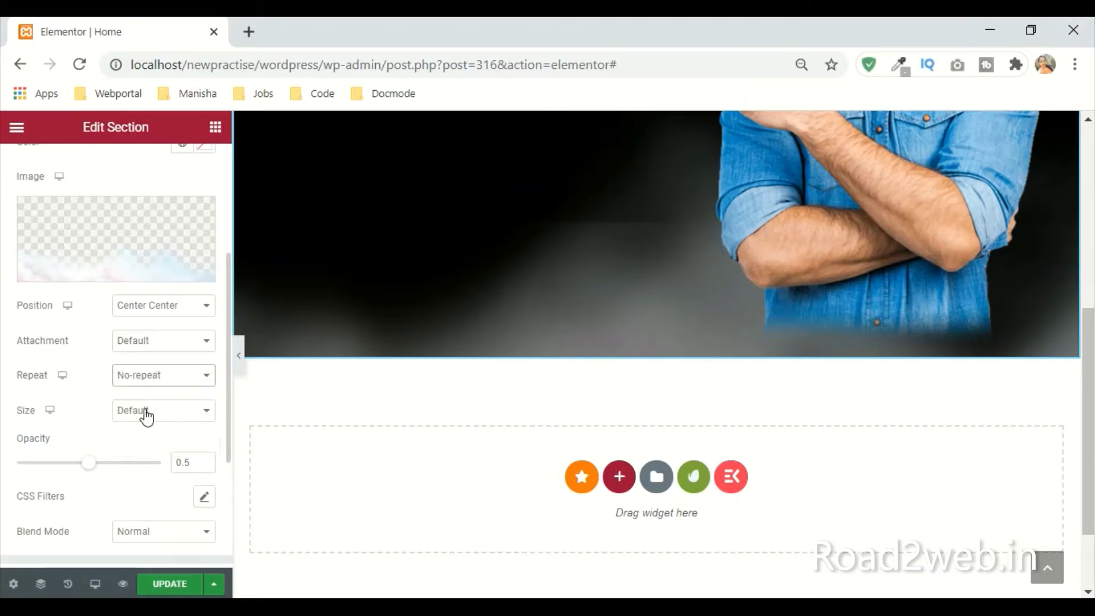
{"action": "left_click", "coordinate": [150, 413]}
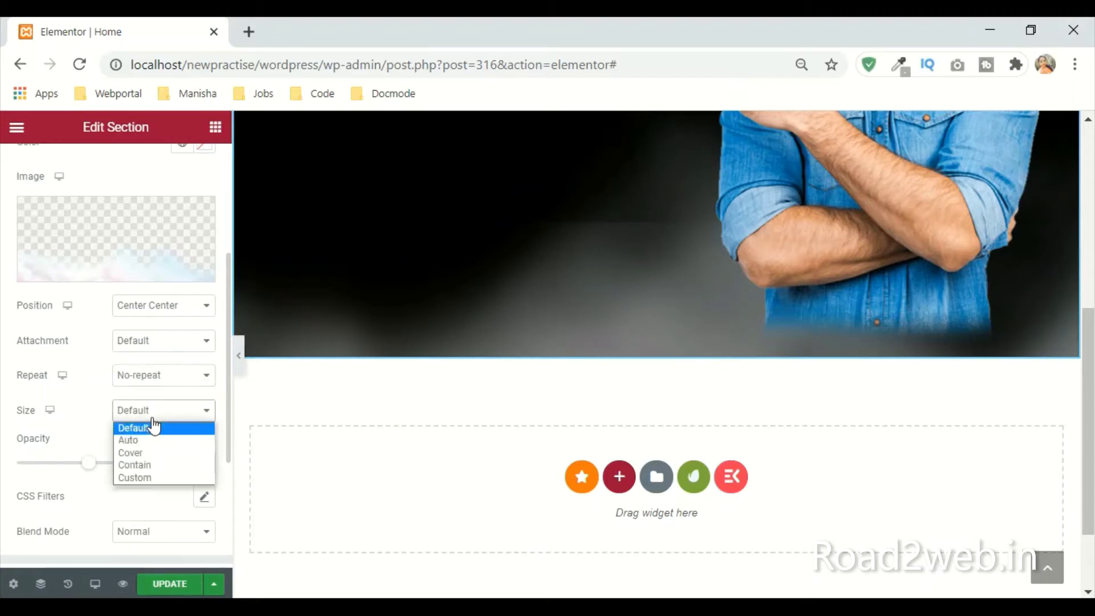
{"action": "left_click", "coordinate": [152, 452]}
Step: Review the cloud overlay across the hero section and set its opacity to 0.52
{"action": "scroll", "coordinate": [906, 325], "scroll_direction": "up", "scroll_amount": 2}
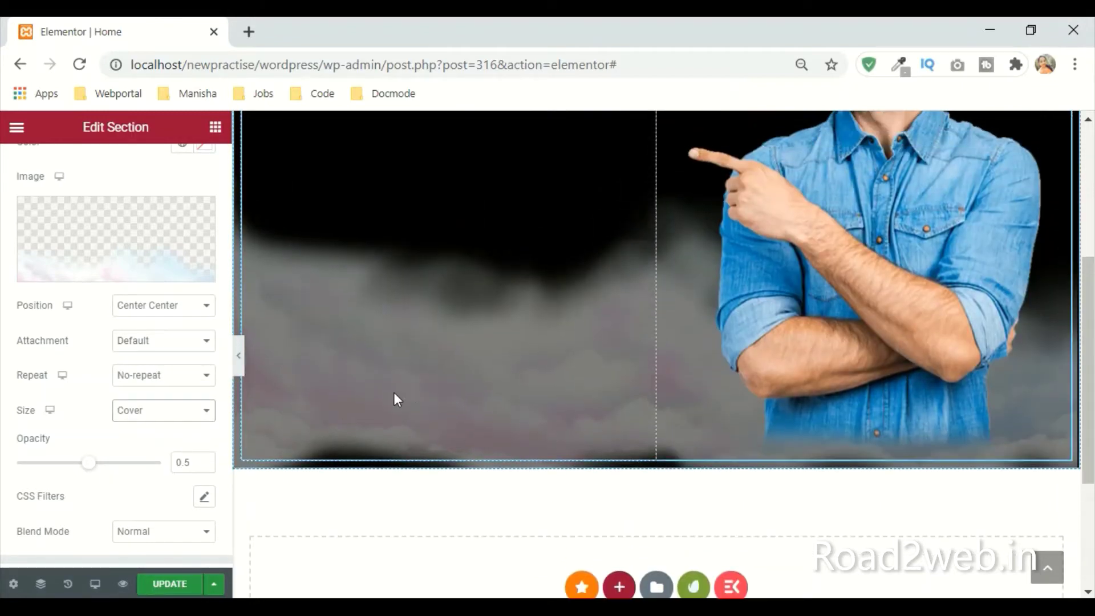
{"action": "scroll", "coordinate": [434, 422], "scroll_direction": "up", "scroll_amount": 2}
{"action": "scroll", "coordinate": [530, 496], "scroll_direction": "up", "scroll_amount": 1}
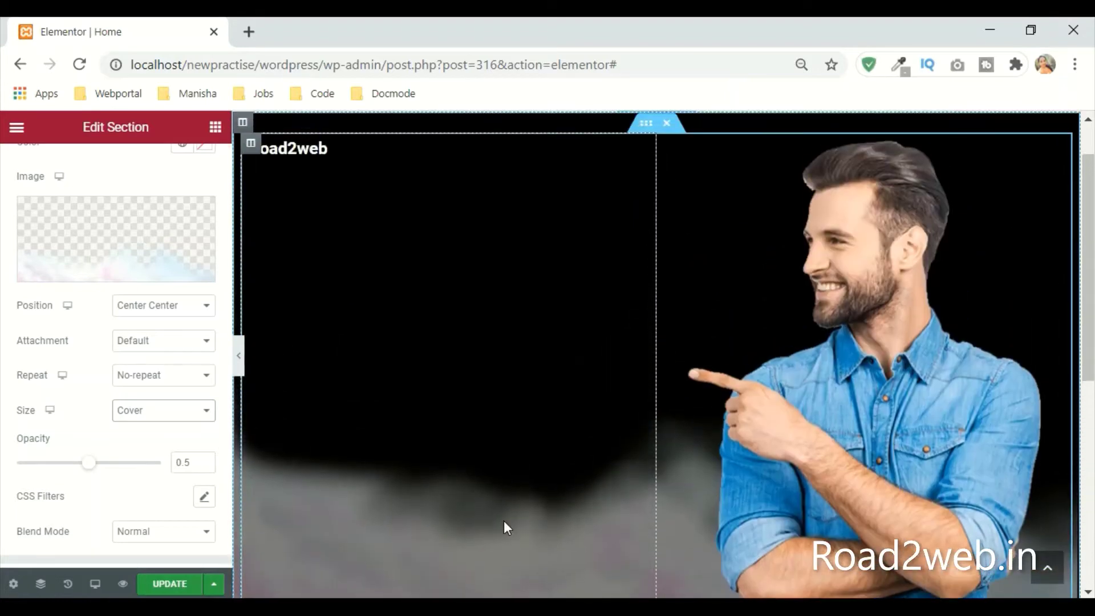
{"action": "scroll", "coordinate": [830, 475], "scroll_direction": "down", "scroll_amount": 5}
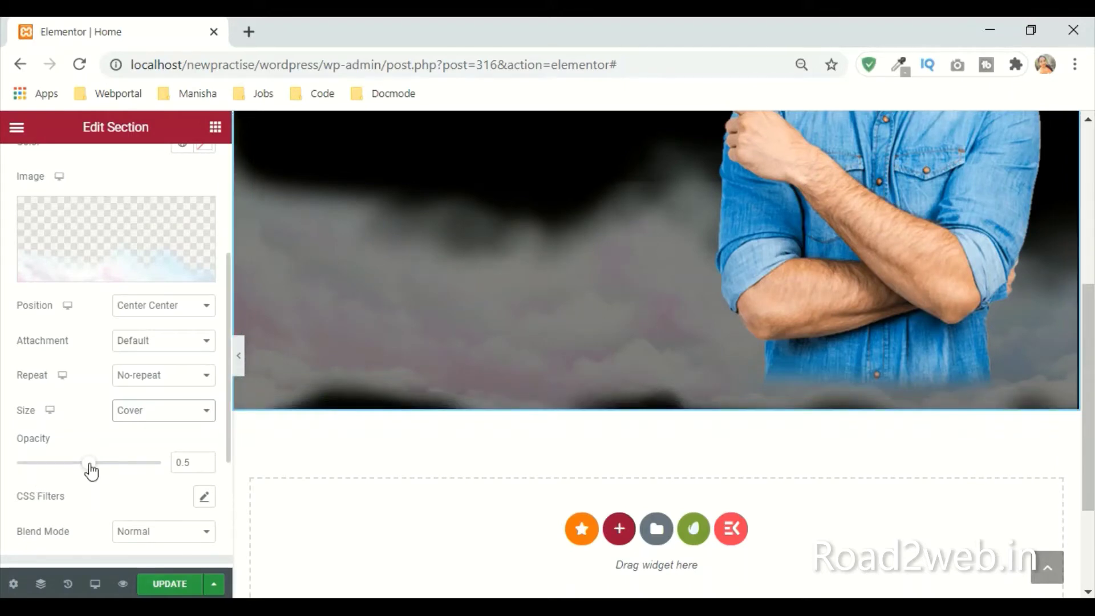
{"action": "mouse_move", "coordinate": [90, 465]}
{"action": "left_mouse_down"}
{"action": "mouse_move", "coordinate": [162, 465]}
{"action": "mouse_move", "coordinate": [81, 466]}
{"action": "mouse_move", "coordinate": [144, 467]}
{"action": "mouse_move", "coordinate": [95, 478]}
{"action": "left_mouse_up"}
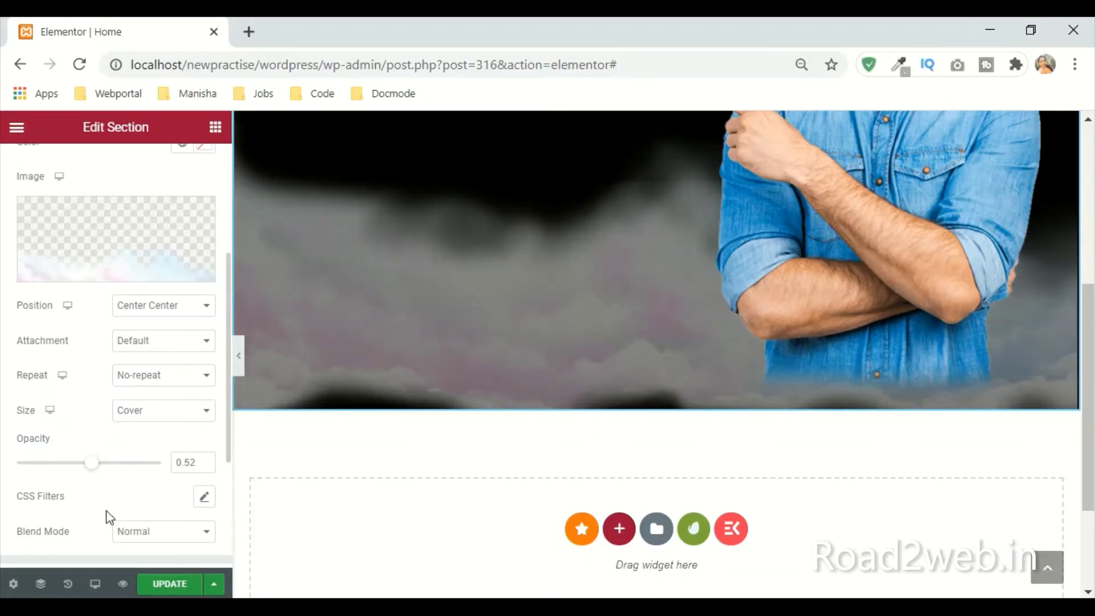
Step: Add a Mountains shape divider to the bottom edge of the outer section
{"action": "scroll", "coordinate": [126, 505], "scroll_direction": "down", "scroll_amount": 3}
{"action": "scroll", "coordinate": [119, 502], "scroll_direction": "up", "scroll_amount": 7}
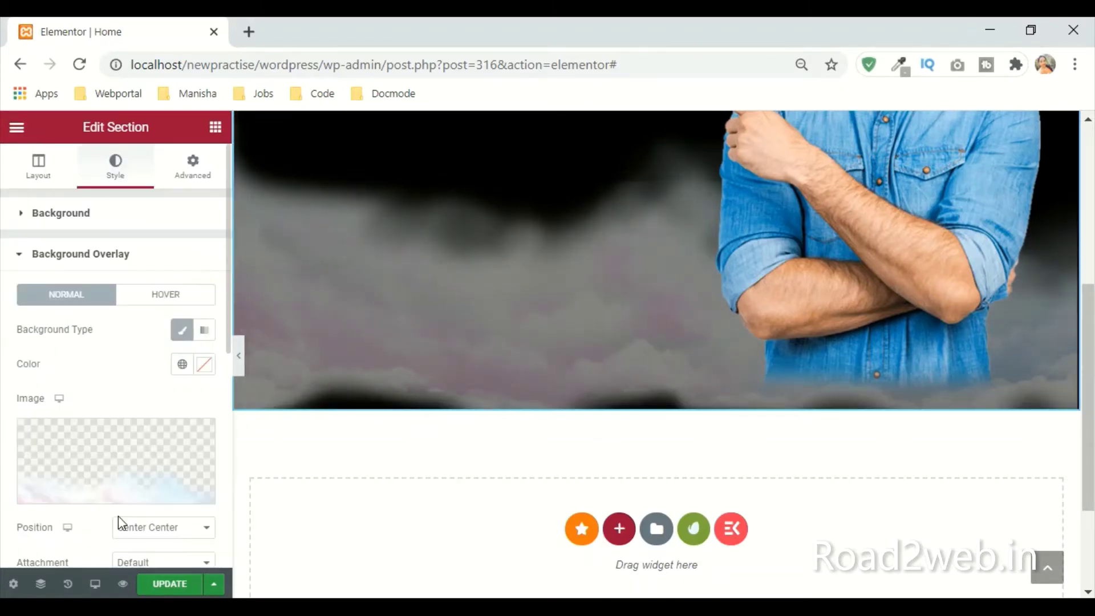
{"action": "scroll", "coordinate": [118, 515], "scroll_direction": "down", "scroll_amount": 5}
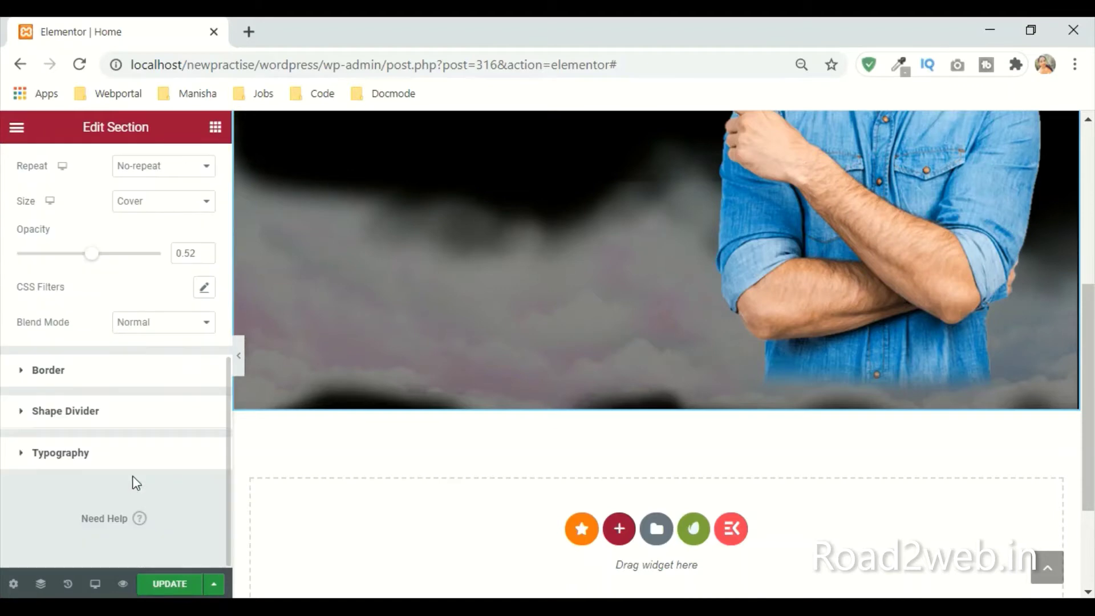
{"action": "left_click", "coordinate": [67, 411]}
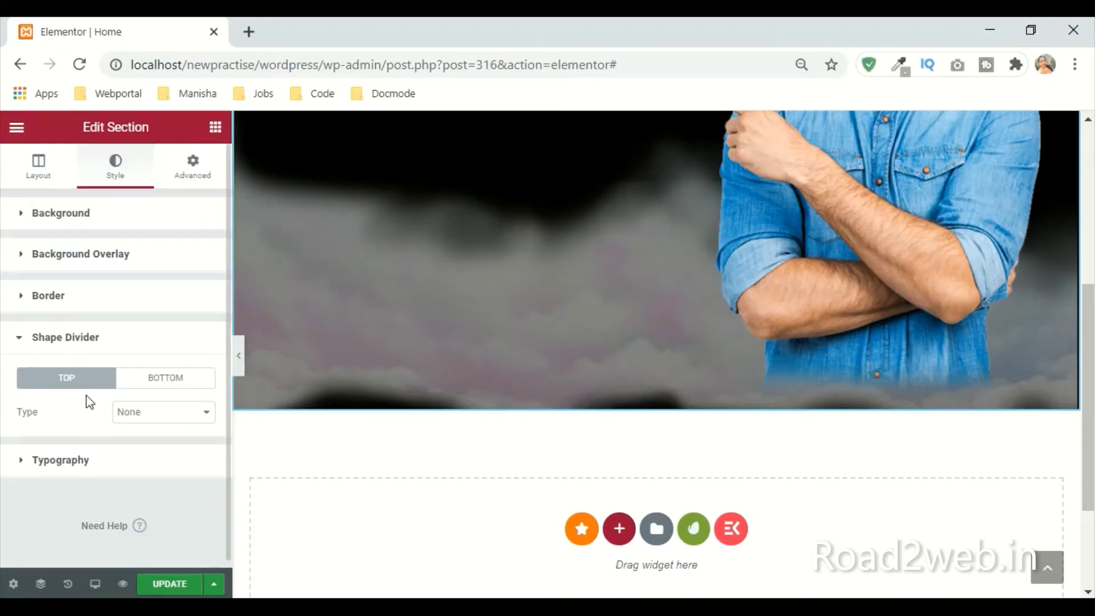
{"action": "scroll", "coordinate": [567, 374], "scroll_direction": "up", "scroll_amount": 5}
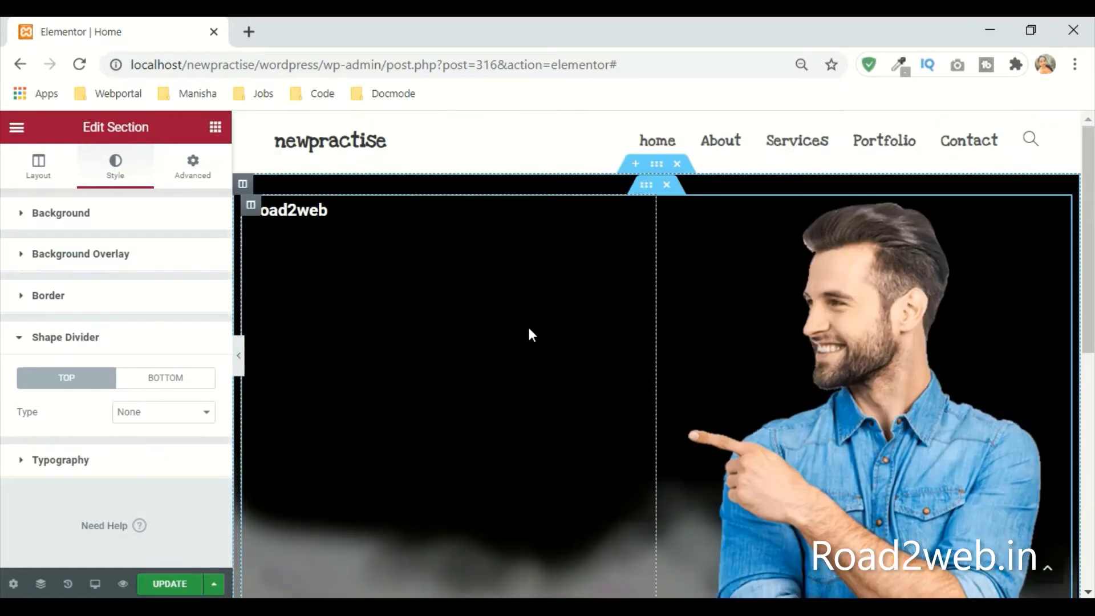
{"action": "scroll", "coordinate": [611, 371], "scroll_direction": "down", "scroll_amount": 5}
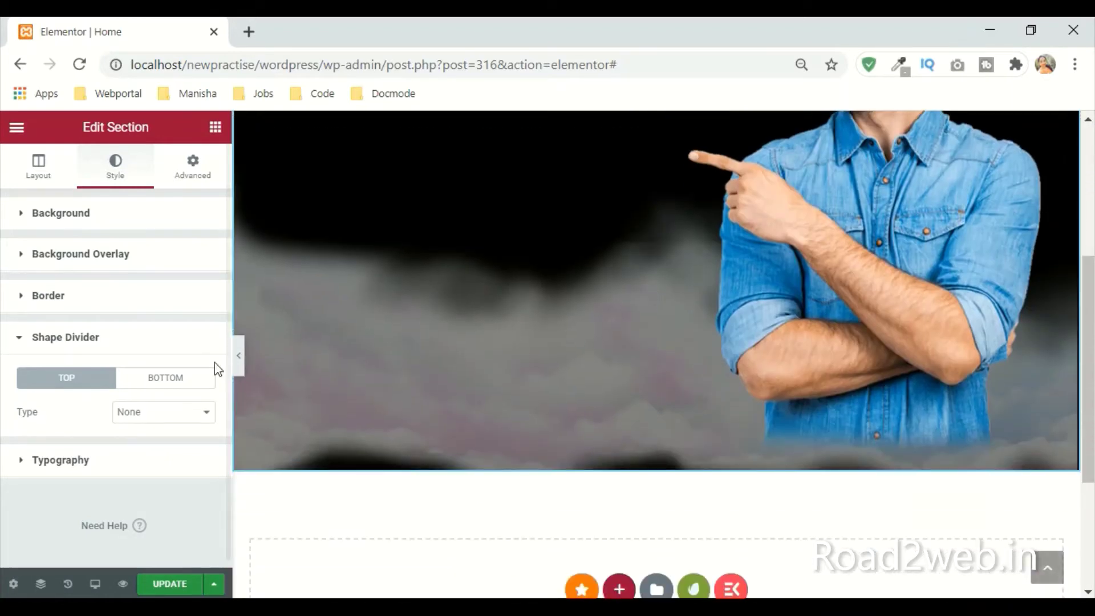
{"action": "left_click", "coordinate": [188, 385]}
{"action": "left_click", "coordinate": [154, 414]}
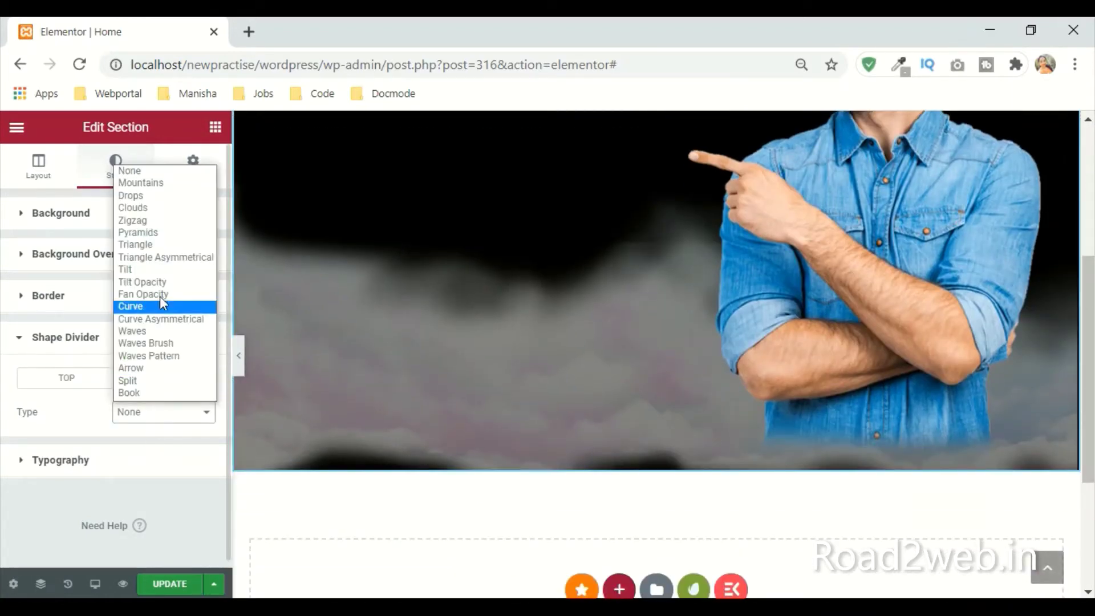
{"action": "left_click", "coordinate": [166, 183]}
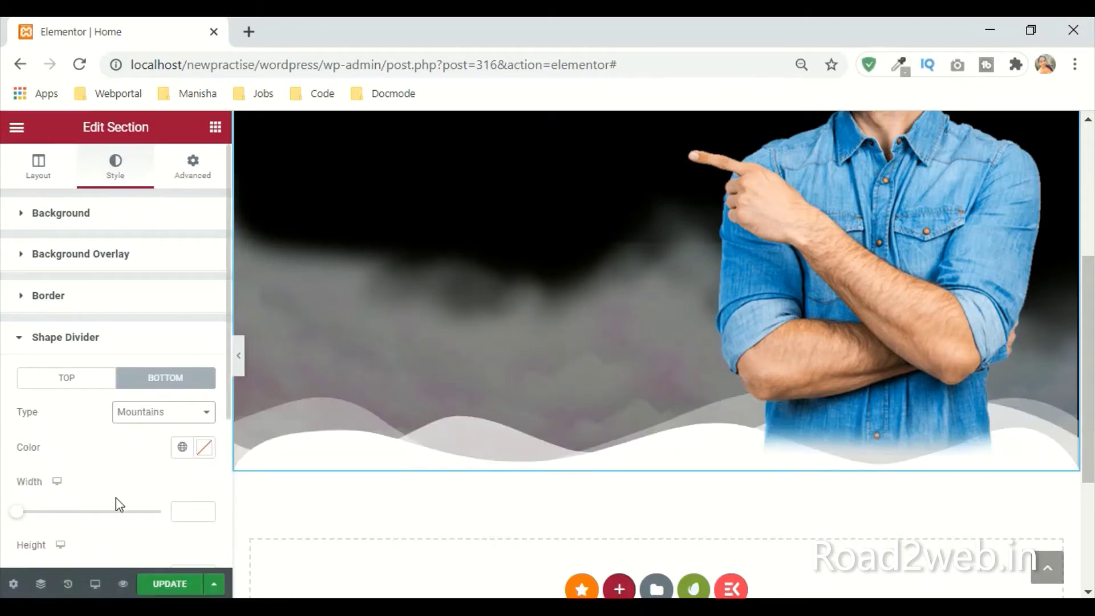
Step: Set the bottom shape divider's width to 100 and its height to 63
{"action": "scroll", "coordinate": [119, 502], "scroll_direction": "down", "scroll_amount": 4}
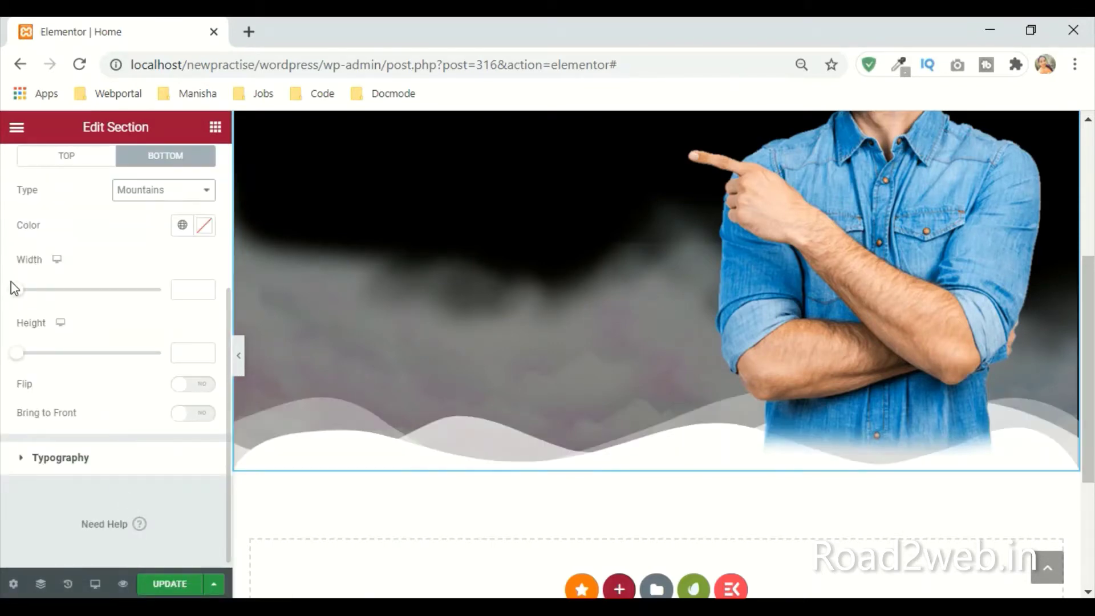
{"action": "left_click_drag", "start_coordinate": [14, 288], "coordinate": [123, 291]}
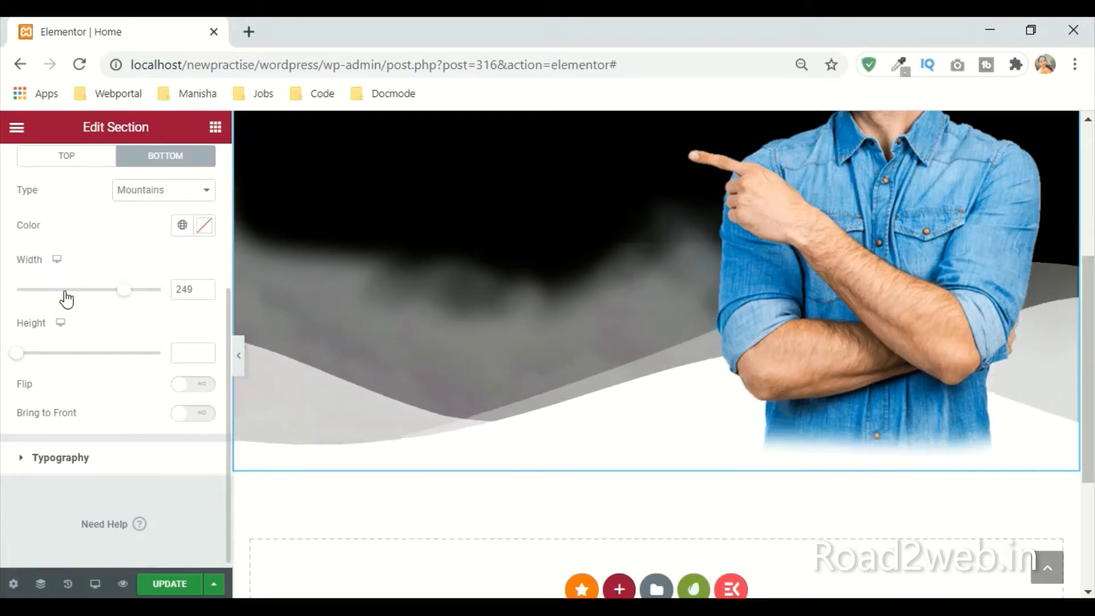
{"action": "left_click", "coordinate": [16, 290]}
{"action": "left_click_drag", "start_coordinate": [7, 359], "coordinate": [31, 371]}
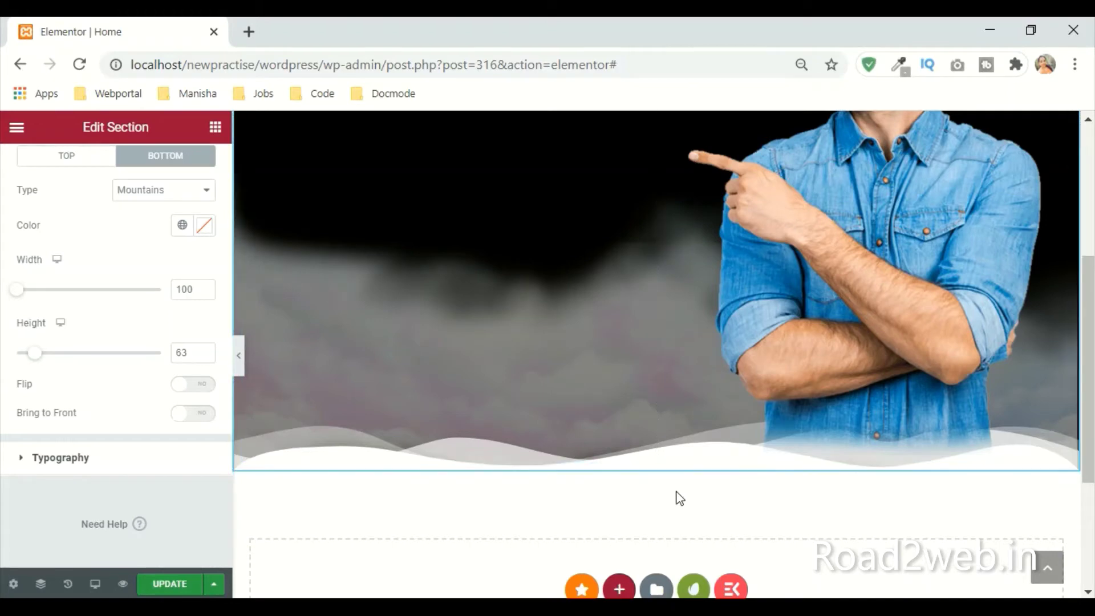
Step: Color the bottom shape divider black, #000, and set its height to 49
{"action": "left_click", "coordinate": [202, 228]}
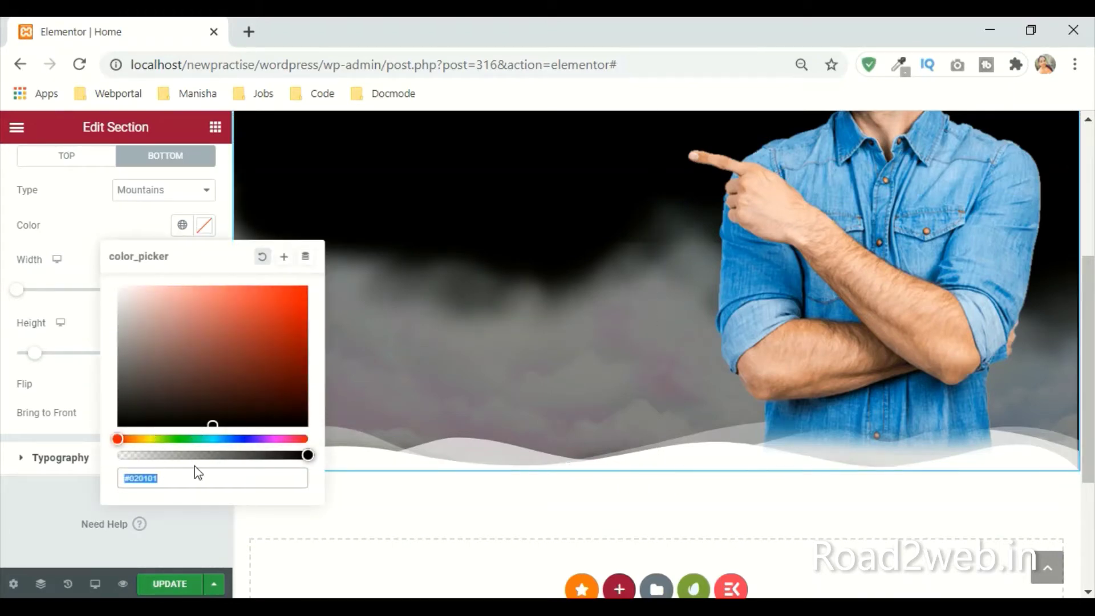
{"action": "type", "text": "#00"}
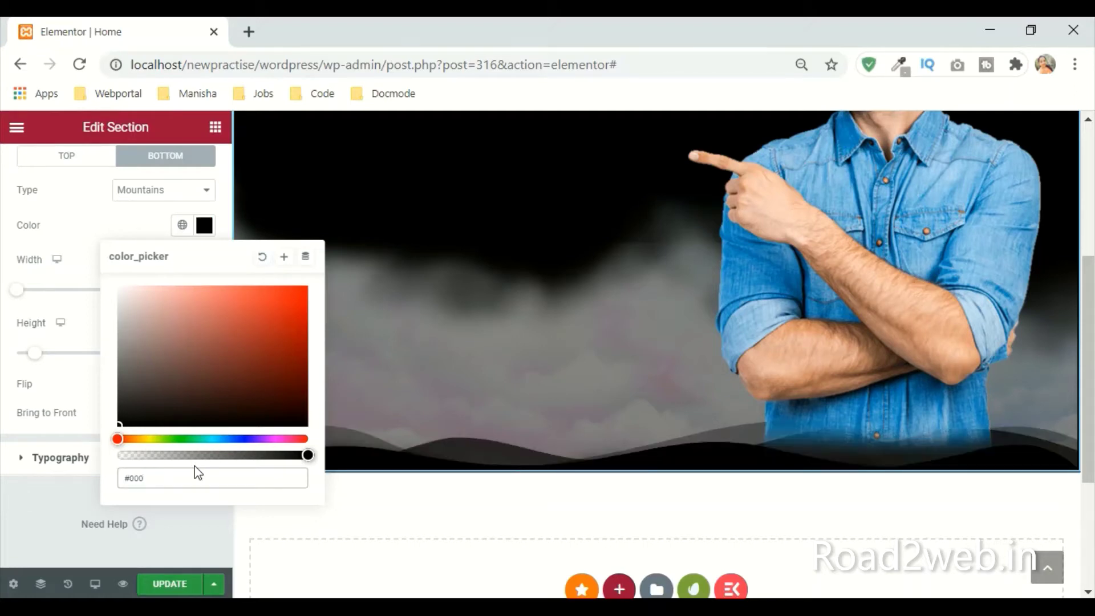
{"action": "left_click", "coordinate": [68, 391]}
{"action": "mouse_move", "coordinate": [43, 363]}
{"action": "left_mouse_down"}
{"action": "mouse_move", "coordinate": [59, 362]}
{"action": "mouse_move", "coordinate": [22, 364]}
{"action": "mouse_move", "coordinate": [37, 365]}
{"action": "left_mouse_up"}
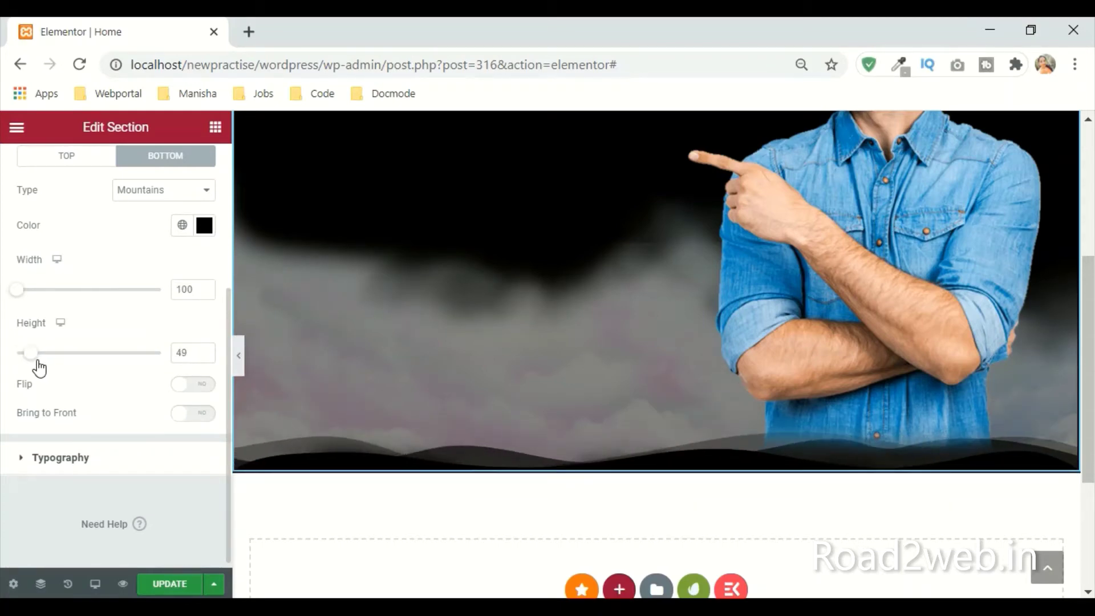
Step: Update the Home page, look over its preview down to the footer and return to the Elementor editor
{"action": "left_click", "coordinate": [177, 591]}
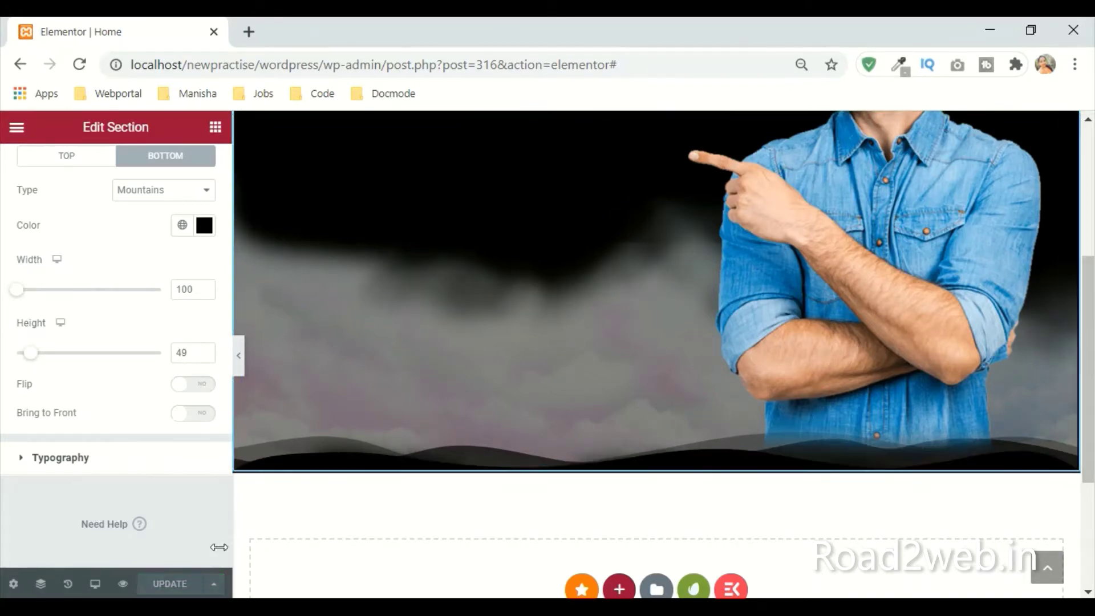
{"action": "left_click", "coordinate": [123, 584]}
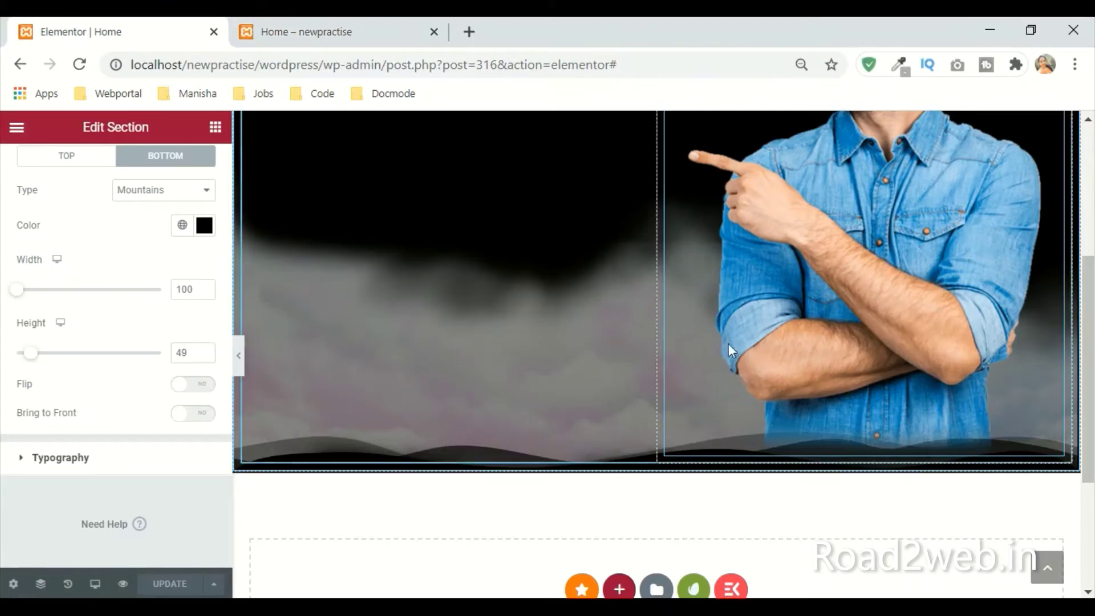
{"action": "left_click", "coordinate": [354, 26]}
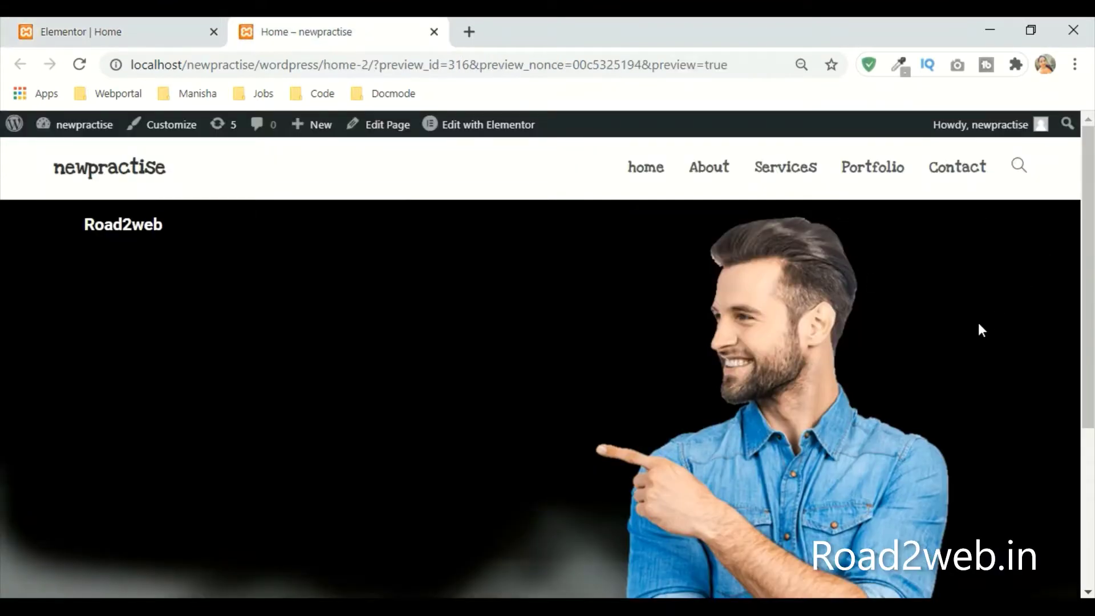
{"action": "scroll", "coordinate": [980, 329], "scroll_direction": "down", "scroll_amount": 5}
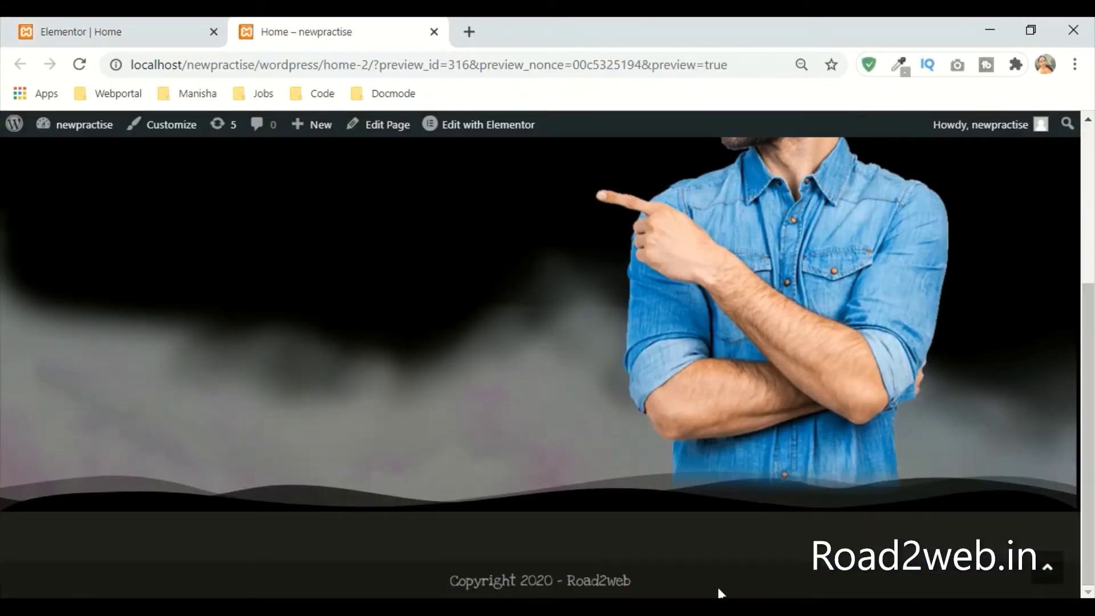
{"action": "scroll", "coordinate": [693, 448], "scroll_direction": "up", "scroll_amount": 5}
{"action": "left_click", "coordinate": [98, 31]}
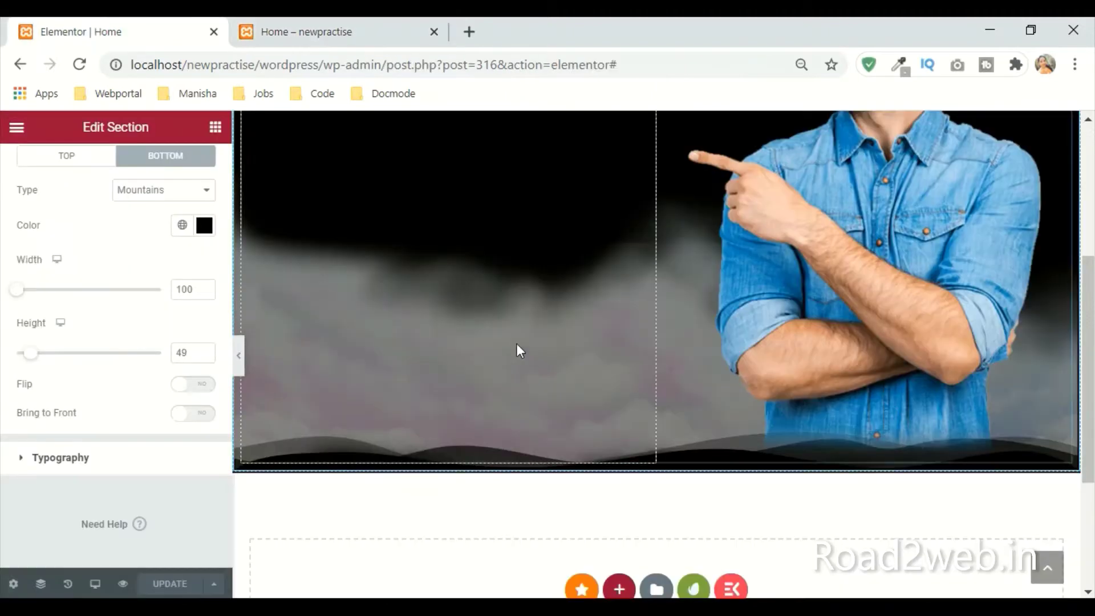
Step: Set the font family of the Road2web heading to Poppins
{"action": "scroll", "coordinate": [516, 343], "scroll_direction": "up", "scroll_amount": 3}
{"action": "scroll", "coordinate": [411, 345], "scroll_direction": "up", "scroll_amount": 2}
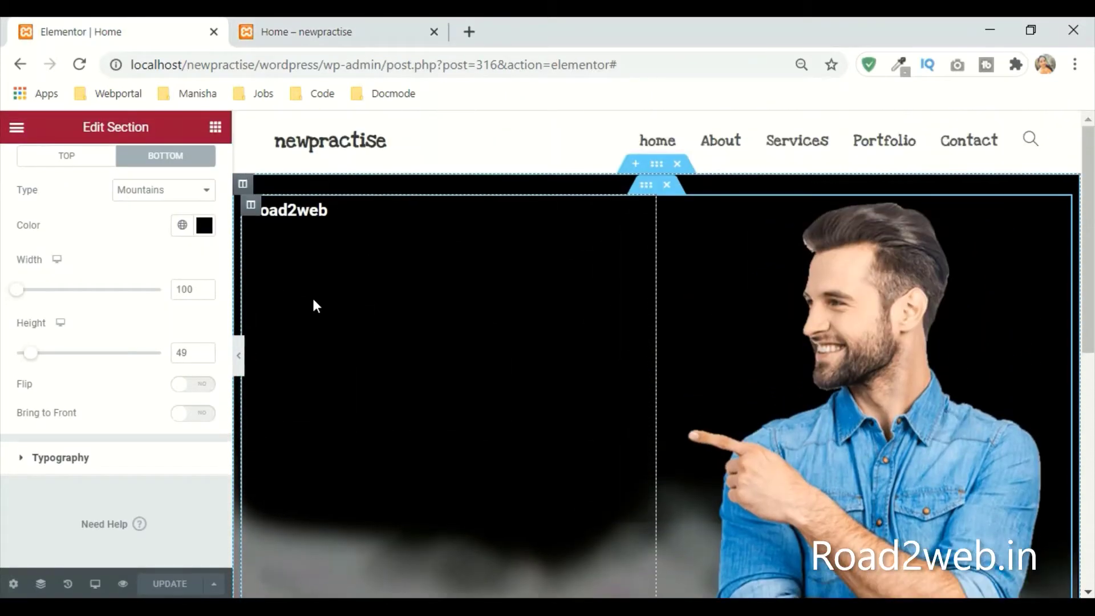
{"action": "left_click", "coordinate": [317, 212]}
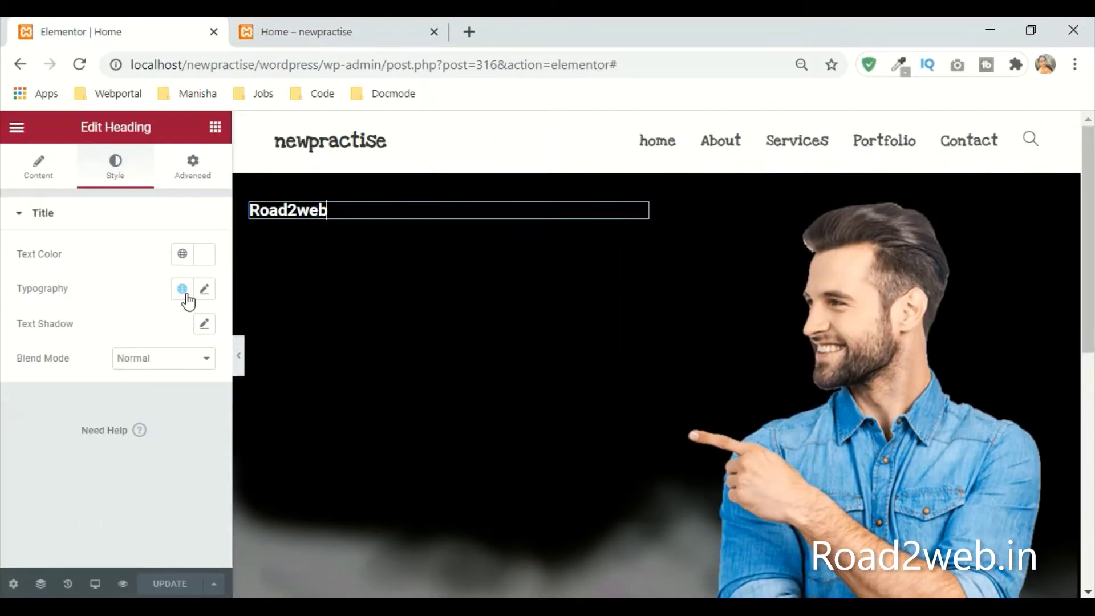
{"action": "left_click", "coordinate": [204, 289]}
{"action": "left_click", "coordinate": [158, 378]}
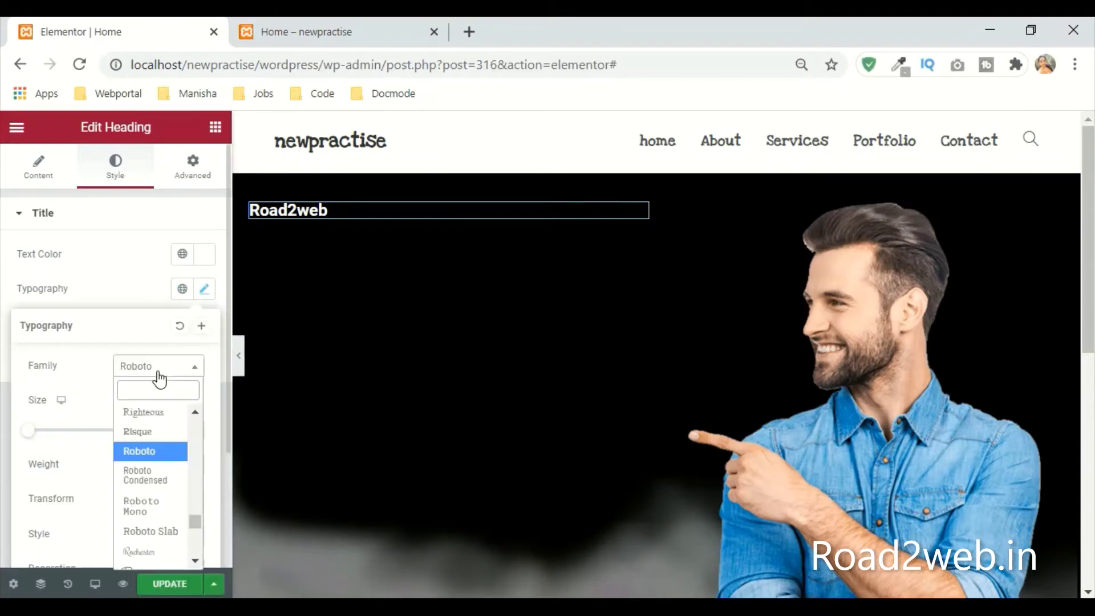
{"action": "type", "text": "pop"}
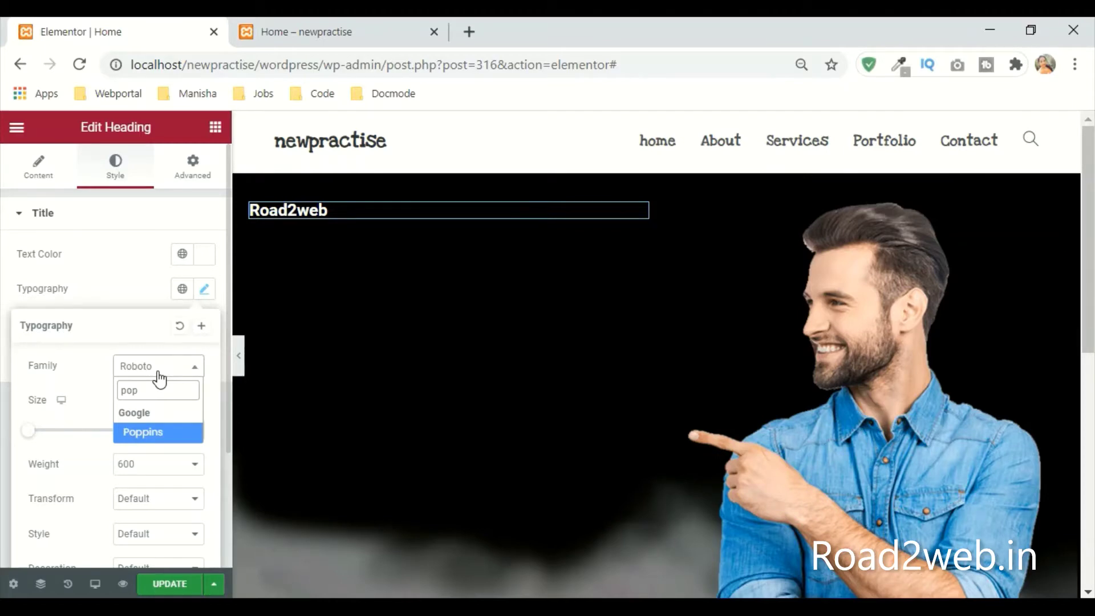
{"action": "key", "text": "Return"}
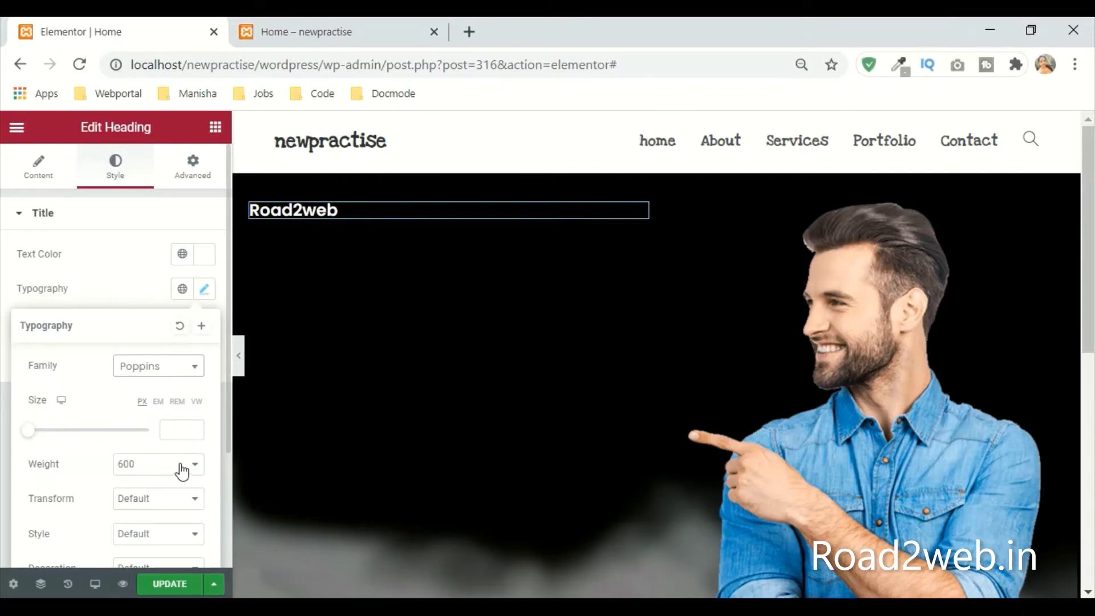
Step: Set the Road2web heading's font size to 50 px and its weight to 700
{"action": "left_click", "coordinate": [173, 429]}
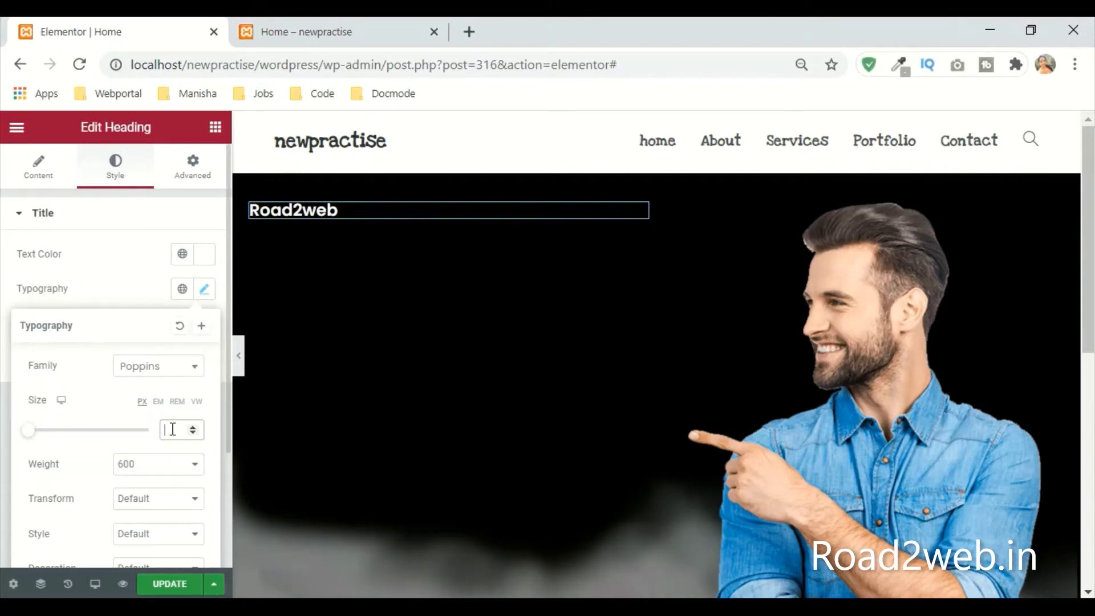
{"action": "type", "text": "50"}
{"action": "left_click", "coordinate": [174, 464]}
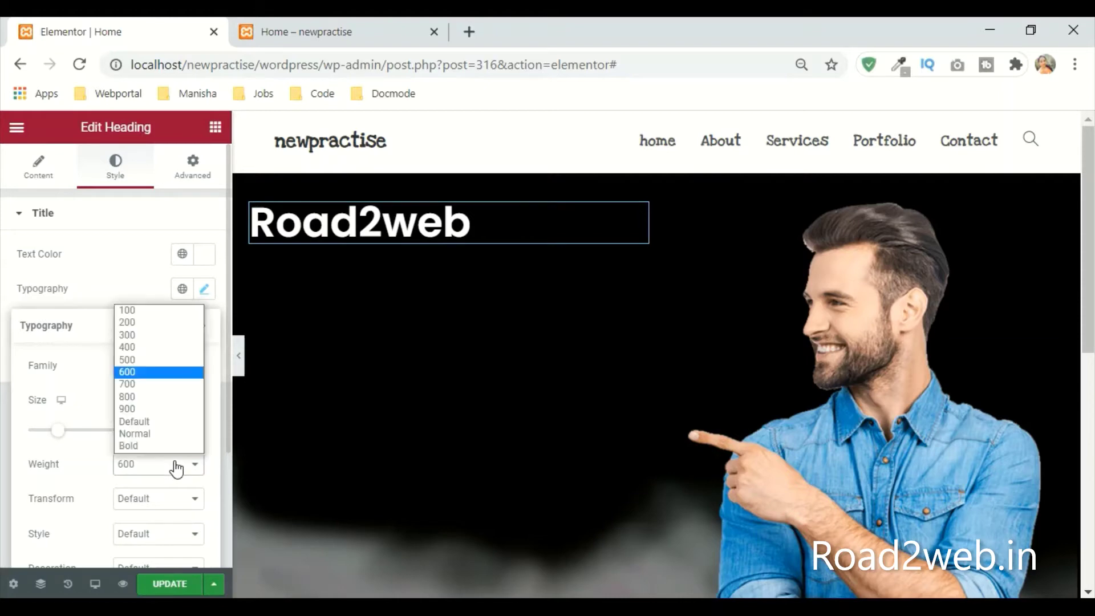
{"action": "left_click", "coordinate": [139, 387]}
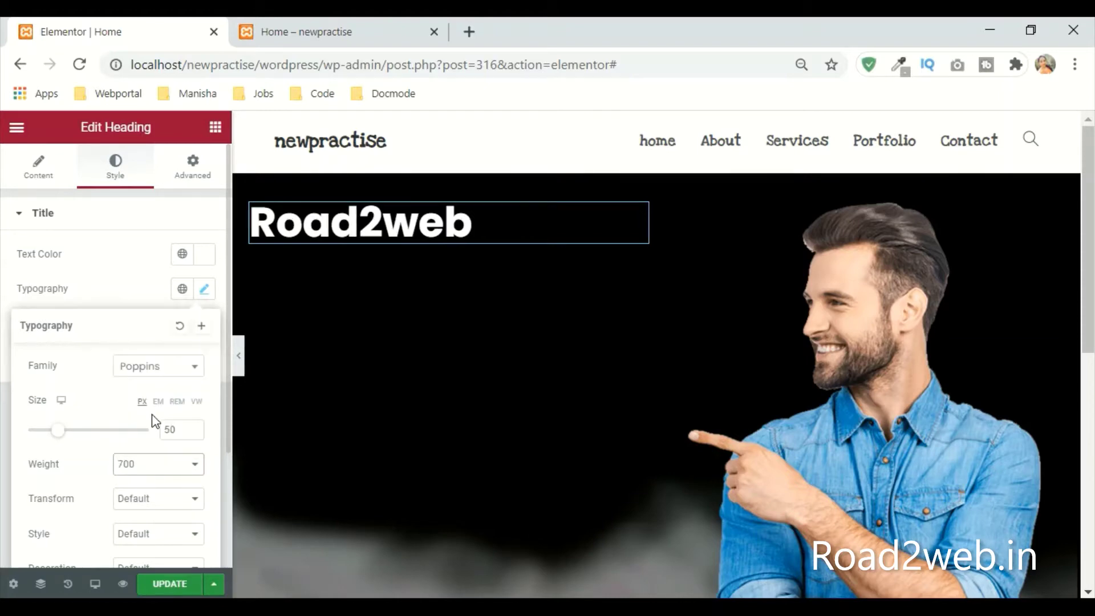
{"action": "scroll", "coordinate": [141, 478], "scroll_direction": "down", "scroll_amount": 3}
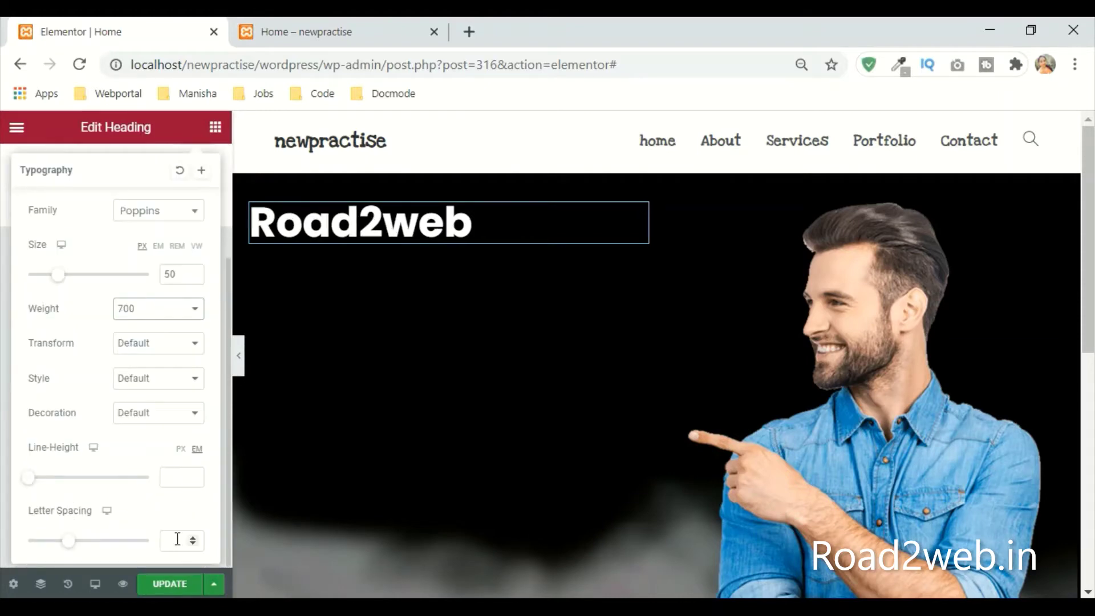
{"action": "scroll", "coordinate": [134, 358], "scroll_direction": "up", "scroll_amount": 3}
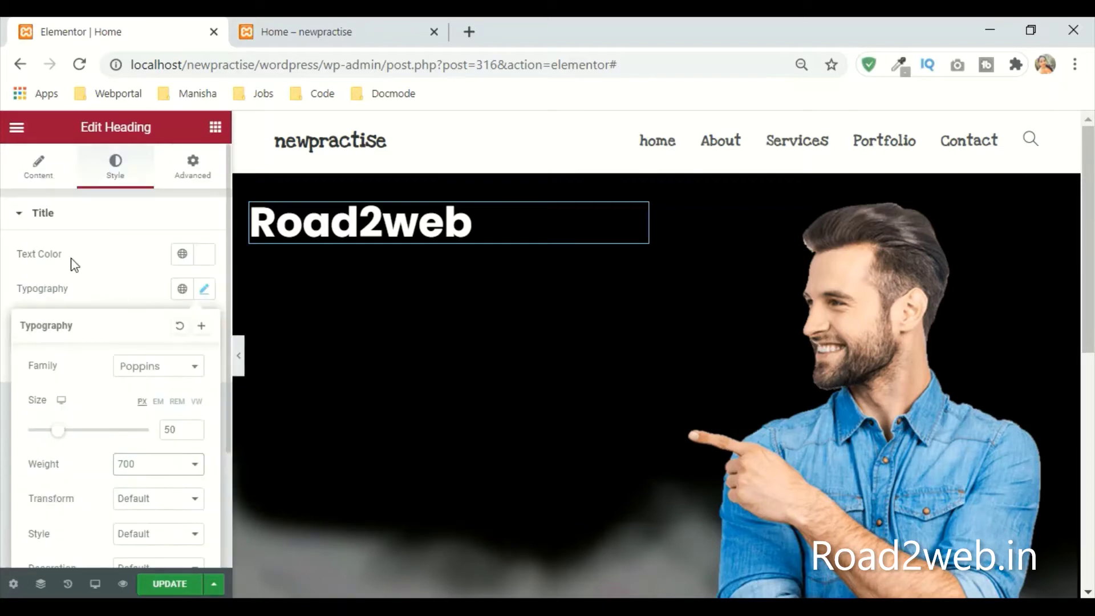
Step: Add a Text Editor widget below the Road2web heading and dismiss the ScreenRec notification
{"action": "left_click", "coordinate": [214, 129]}
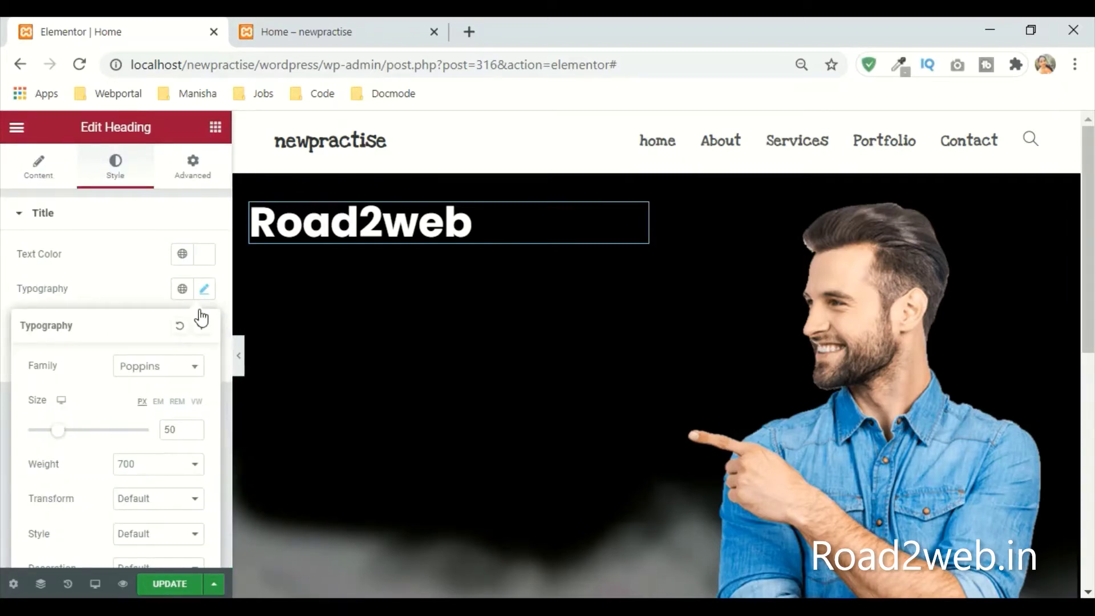
{"action": "left_click_drag", "start_coordinate": [171, 368], "coordinate": [350, 243]}
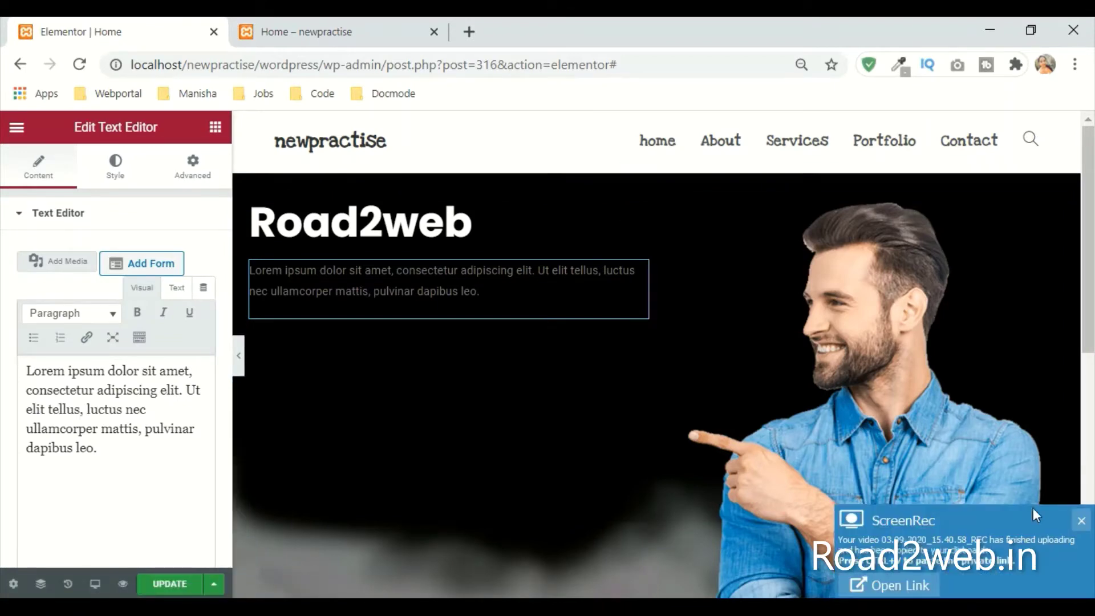
{"action": "left_click", "coordinate": [1077, 522]}
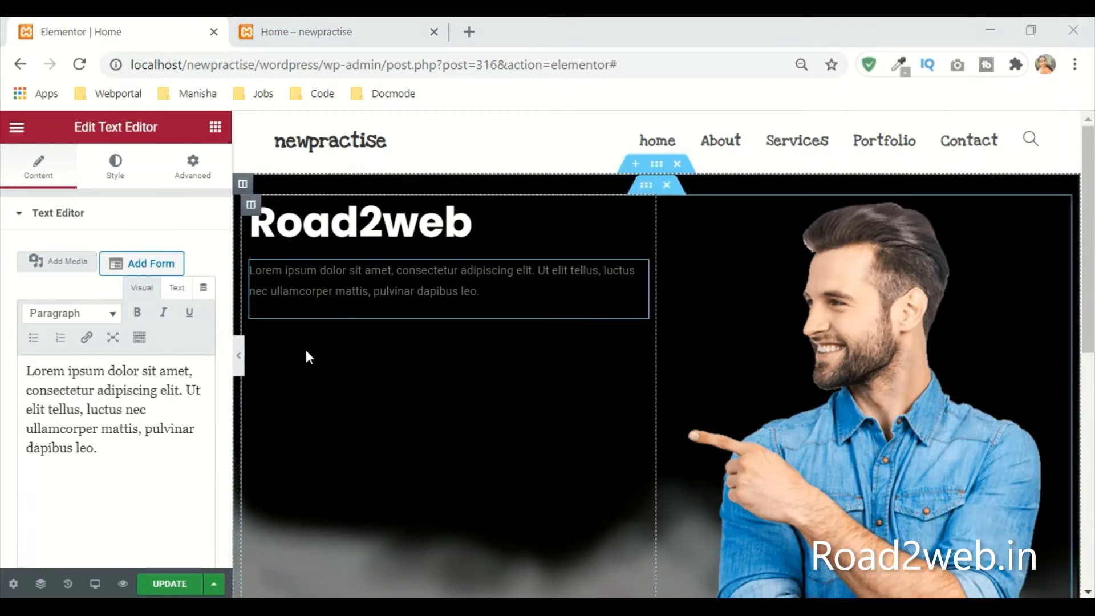
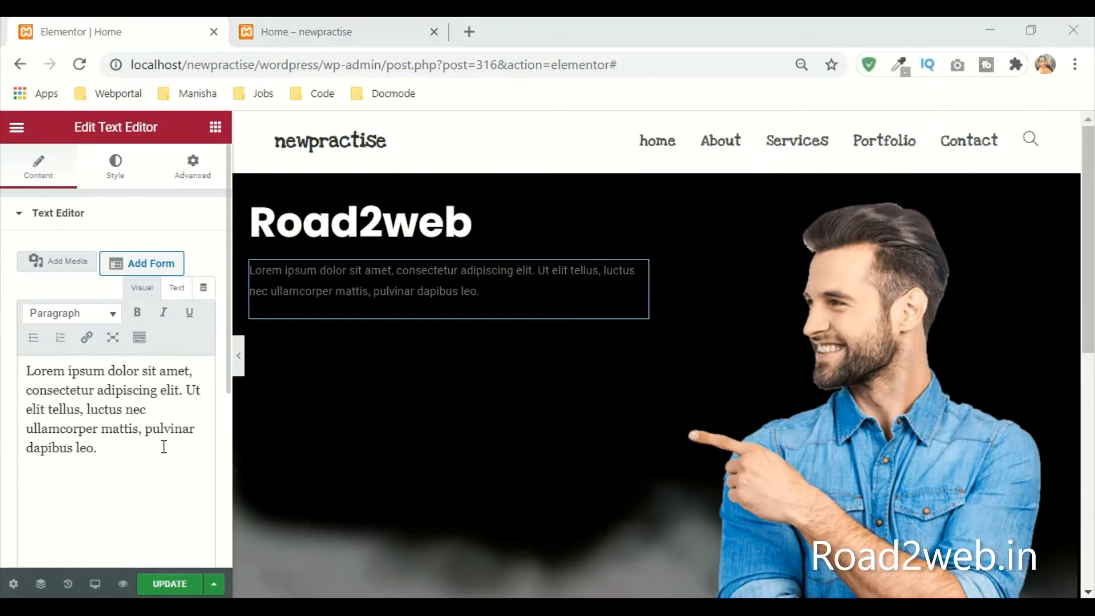
Step: Lengthen the paragraph by copying its Lorem ipsum text and pasting it after the existing sentence
{"action": "left_click_drag", "start_coordinate": [115, 447], "coordinate": [12, 379]}
{"action": "key", "text": "ctrl+c"}
{"action": "left_click", "coordinate": [98, 449]}
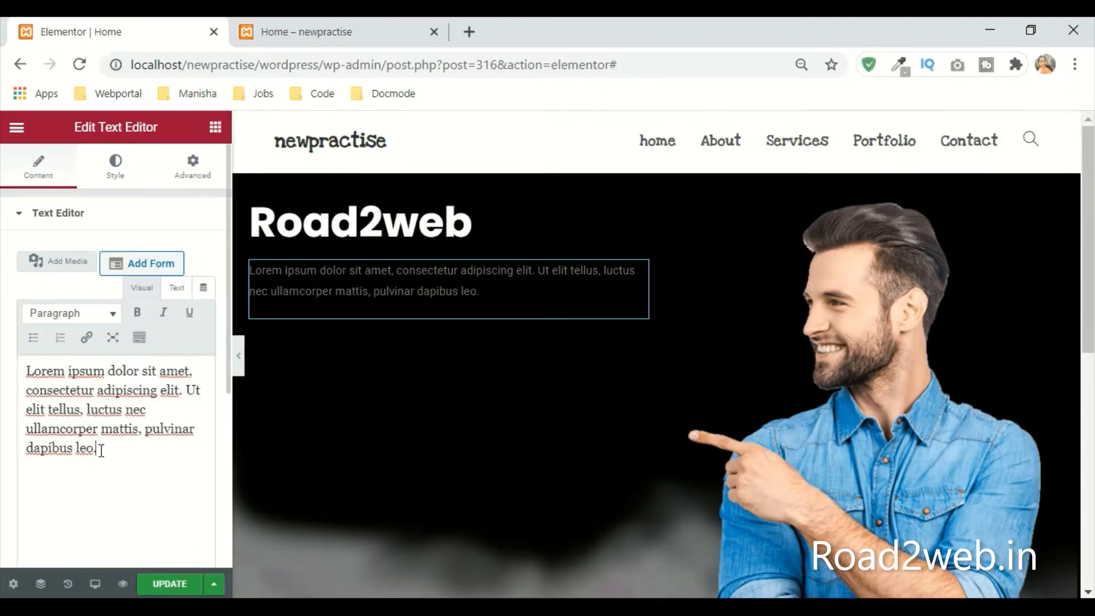
{"action": "key", "text": "ctrl+v"}
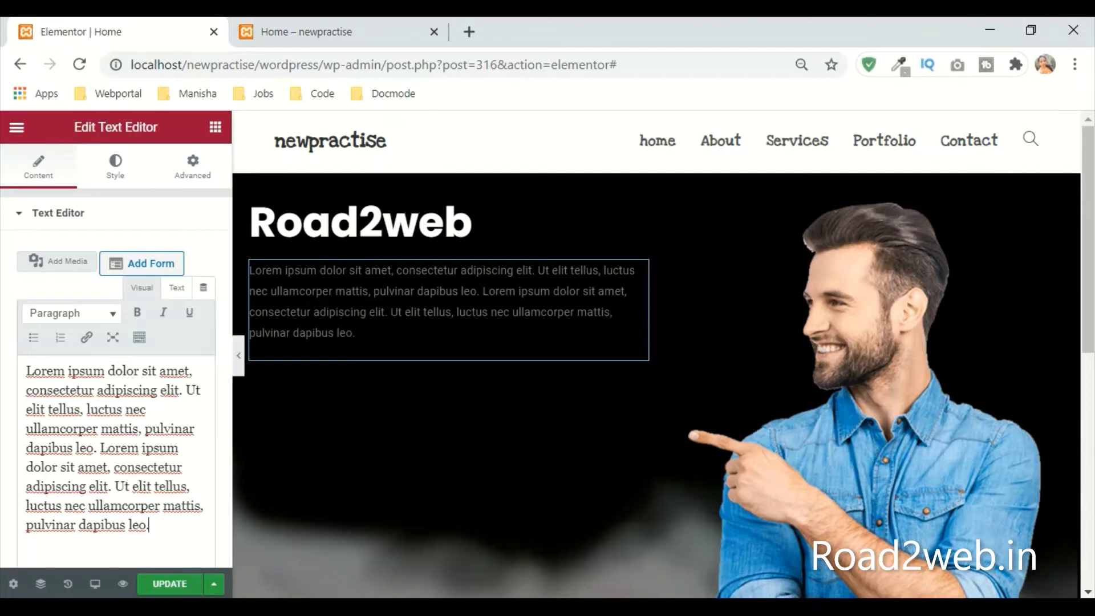
Step: Switch to Notepad, copy the sub heading color code #8e8e8e, and return to the Elementor editor
{"action": "key", "text": "alt+Tab"}
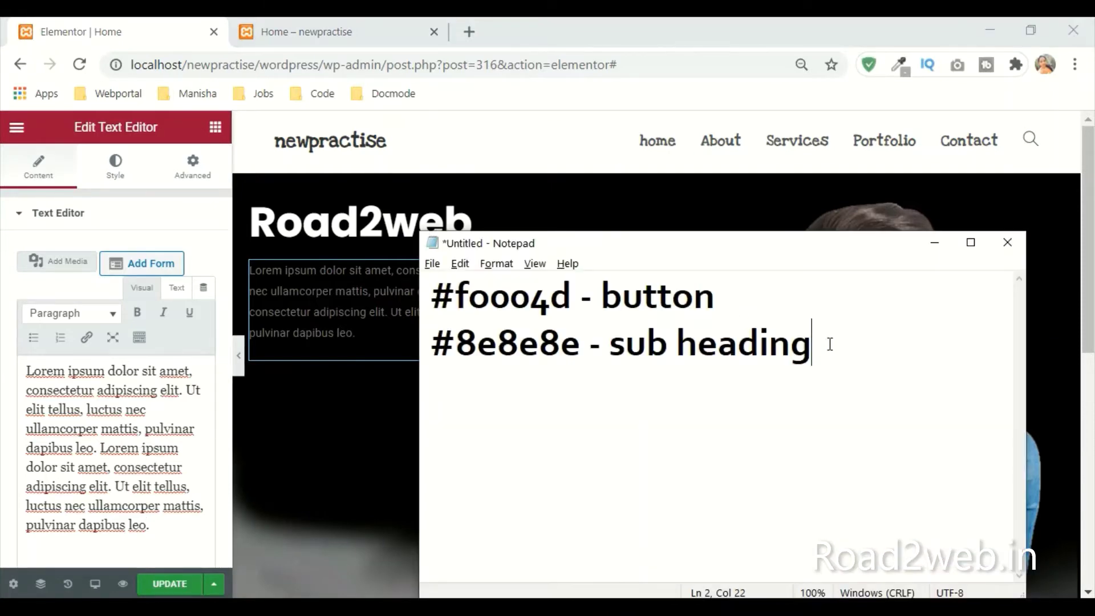
{"action": "left_click_drag", "start_coordinate": [828, 342], "coordinate": [427, 357]}
{"action": "left_click_drag", "start_coordinate": [709, 307], "coordinate": [435, 300]}
{"action": "left_click", "coordinate": [587, 404]}
{"action": "left_click_drag", "start_coordinate": [581, 346], "coordinate": [443, 349]}
{"action": "key", "text": "ctrl+c"}
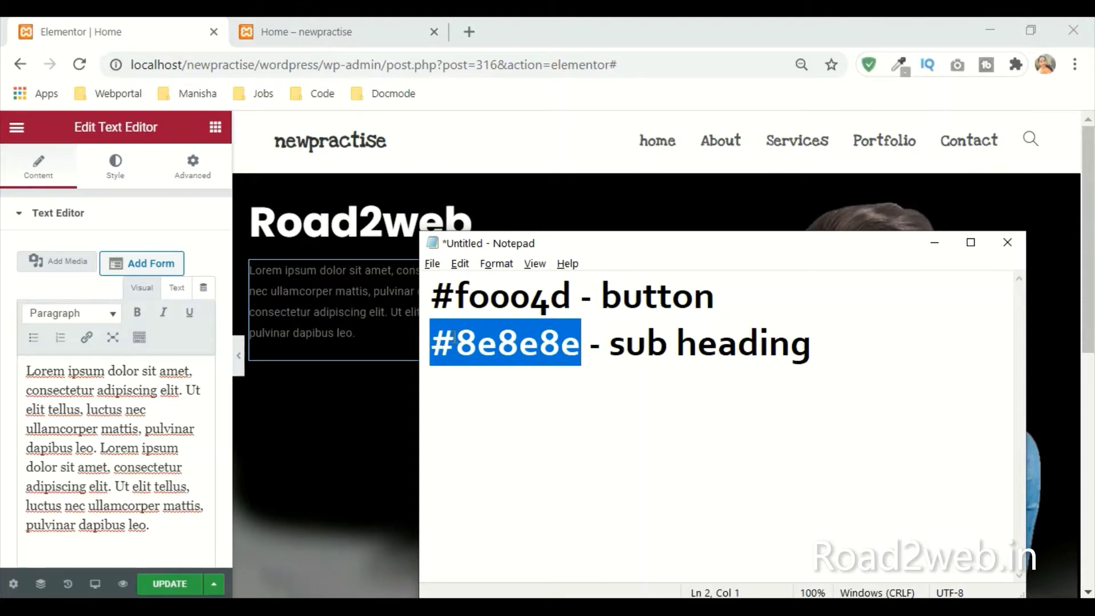
{"action": "left_click", "coordinate": [933, 244]}
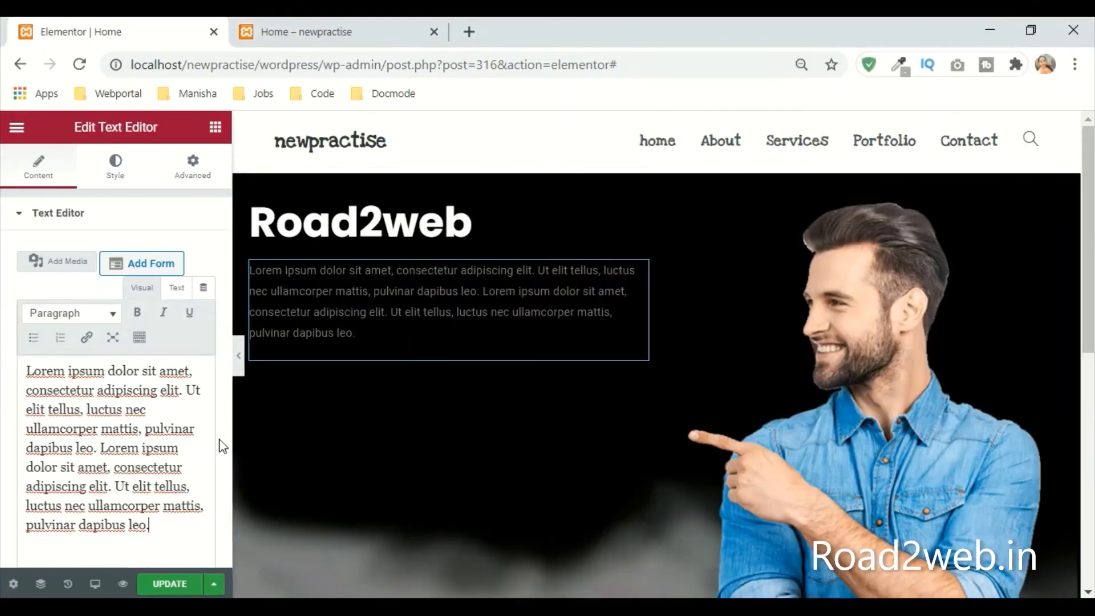
Step: Set the text color of the Lorem ipsum paragraph to #8e8e8e
{"action": "left_click", "coordinate": [121, 172]}
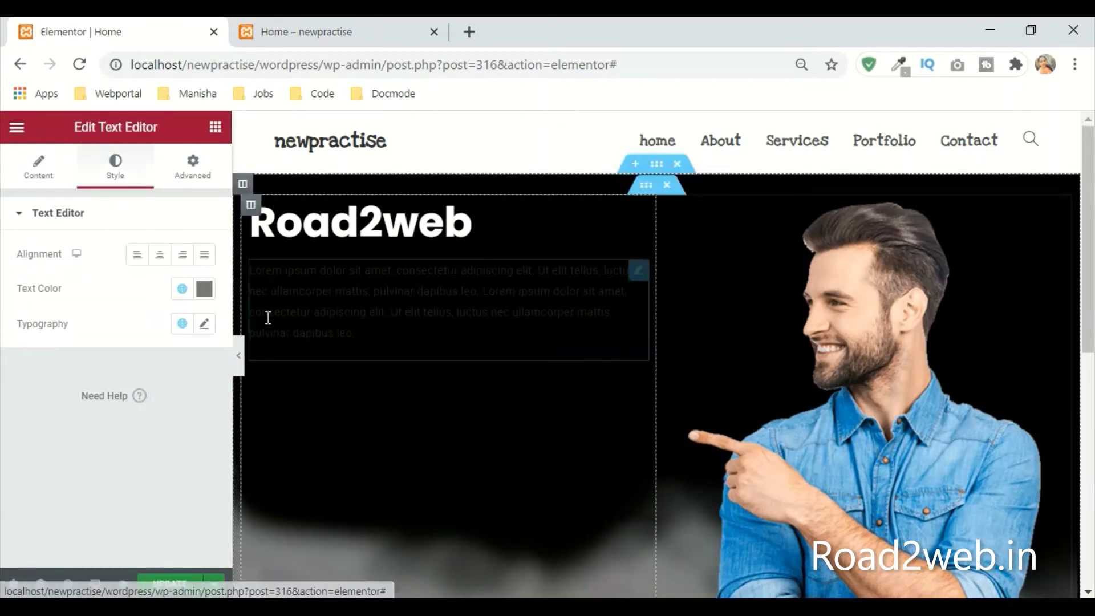
{"action": "left_click", "coordinate": [204, 291]}
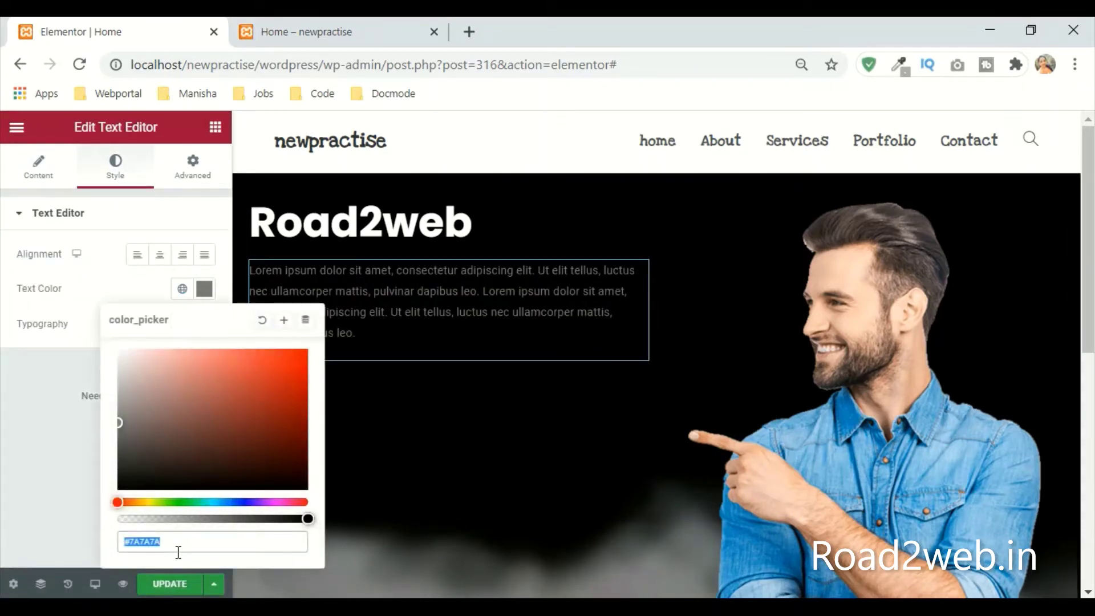
{"action": "key", "text": "ctrl+v"}
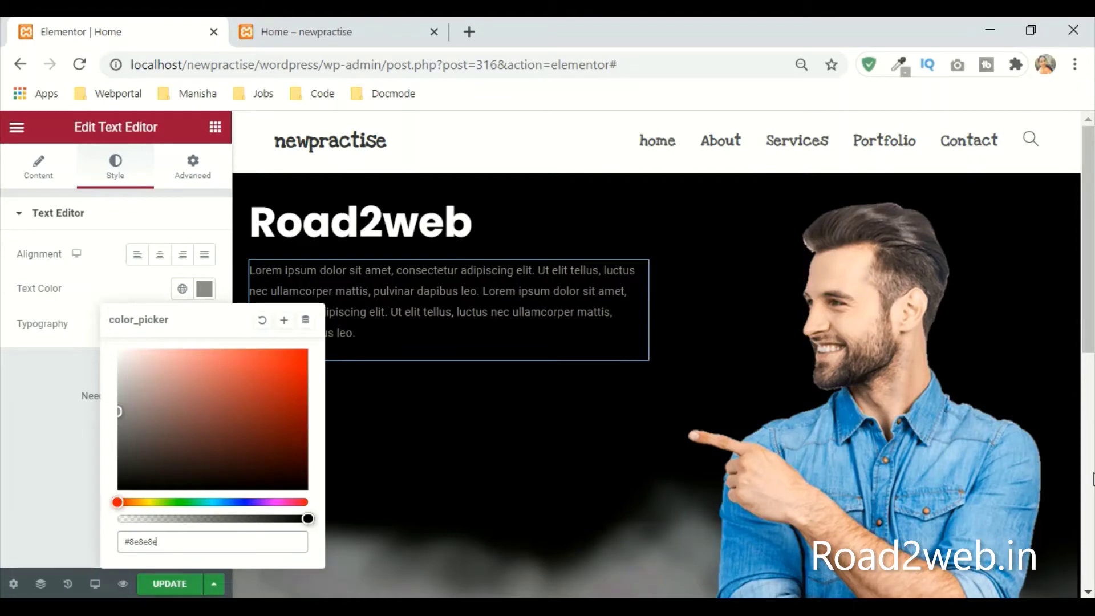
{"action": "left_click", "coordinate": [45, 439]}
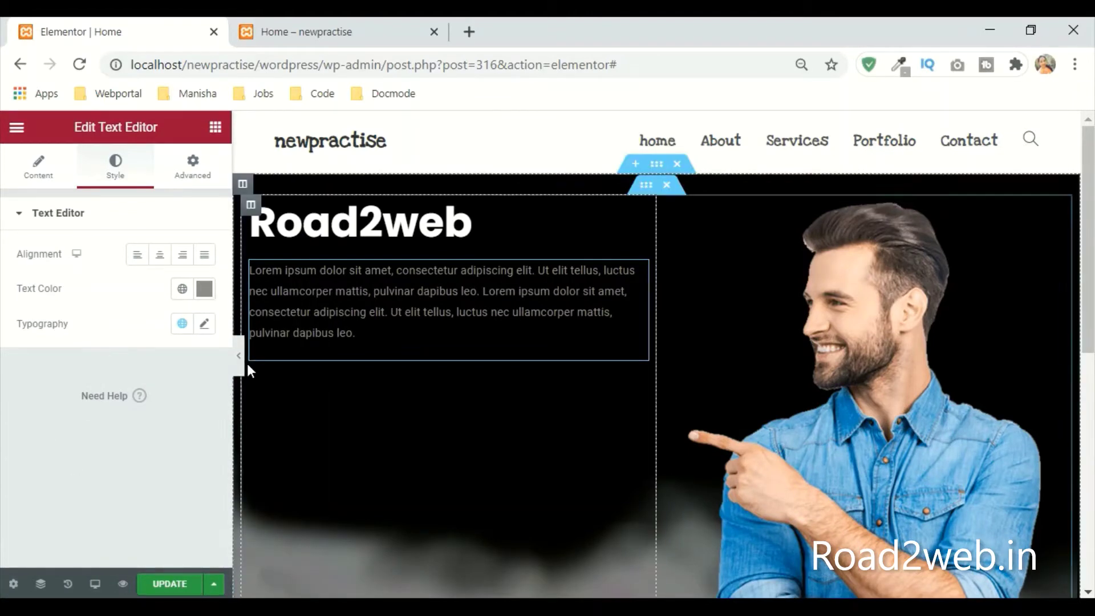
Step: Set the paragraph's font family to Poppins and its size to 18 px
{"action": "left_click", "coordinate": [206, 331]}
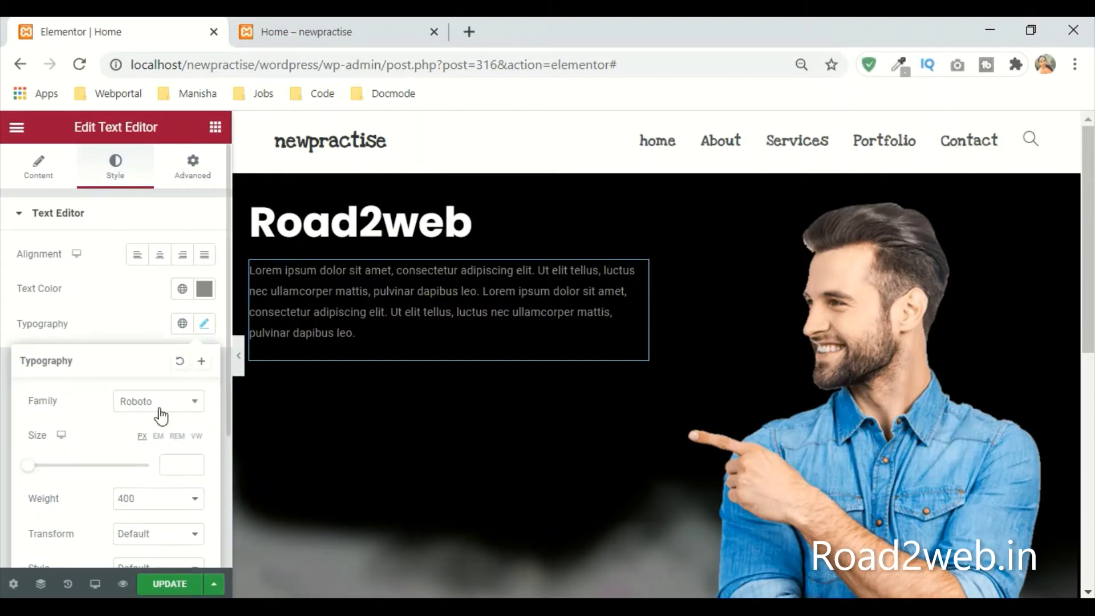
{"action": "left_click", "coordinate": [159, 408]}
{"action": "type", "text": "pop"}
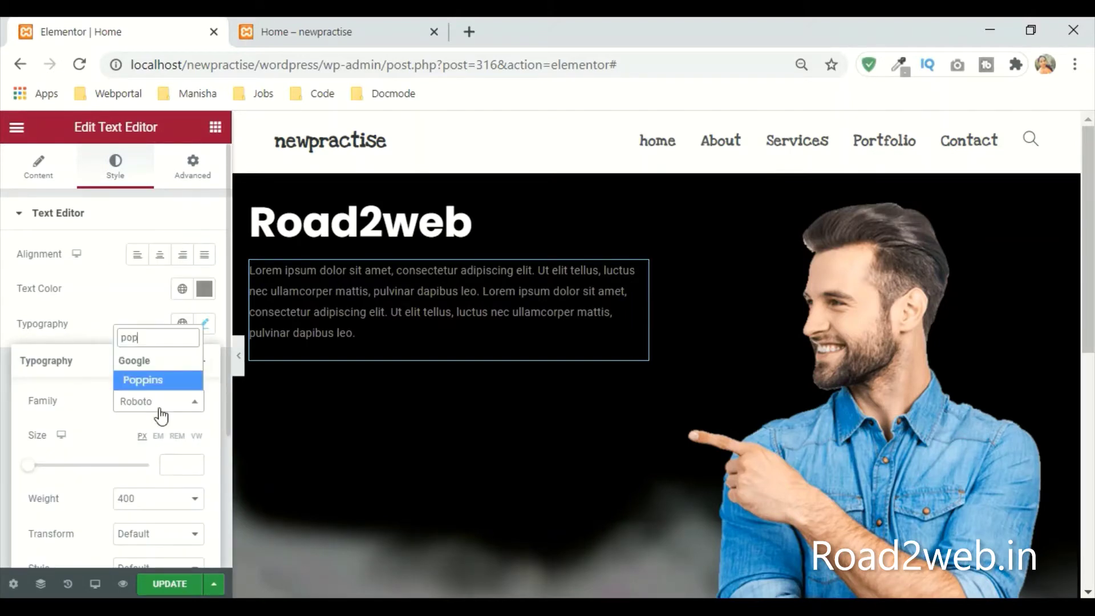
{"action": "key", "text": "Return"}
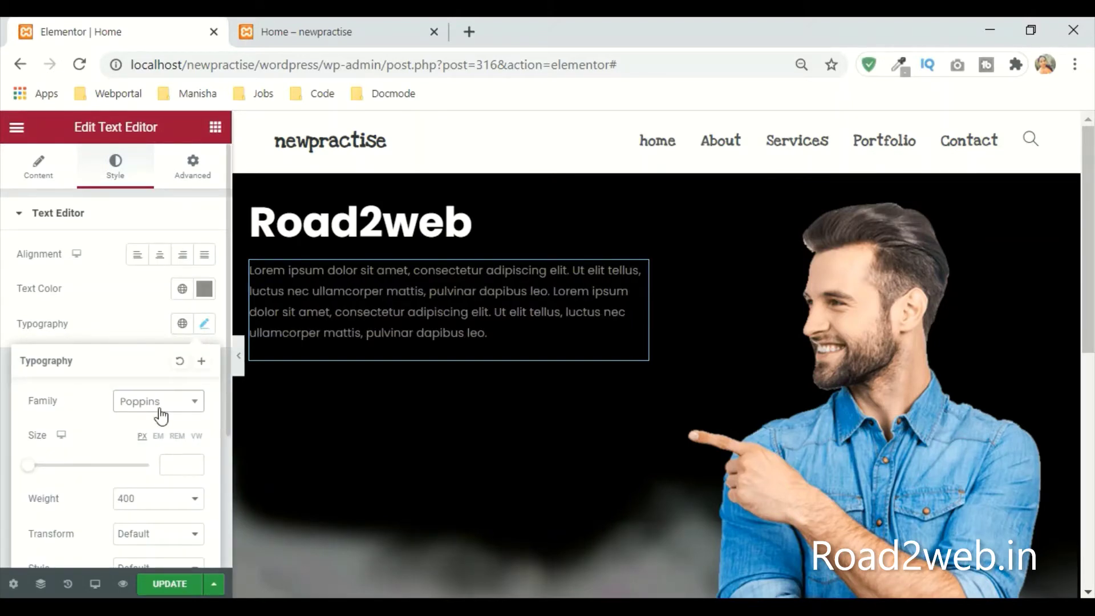
{"action": "left_click", "coordinate": [179, 471]}
{"action": "type", "text": "18"}
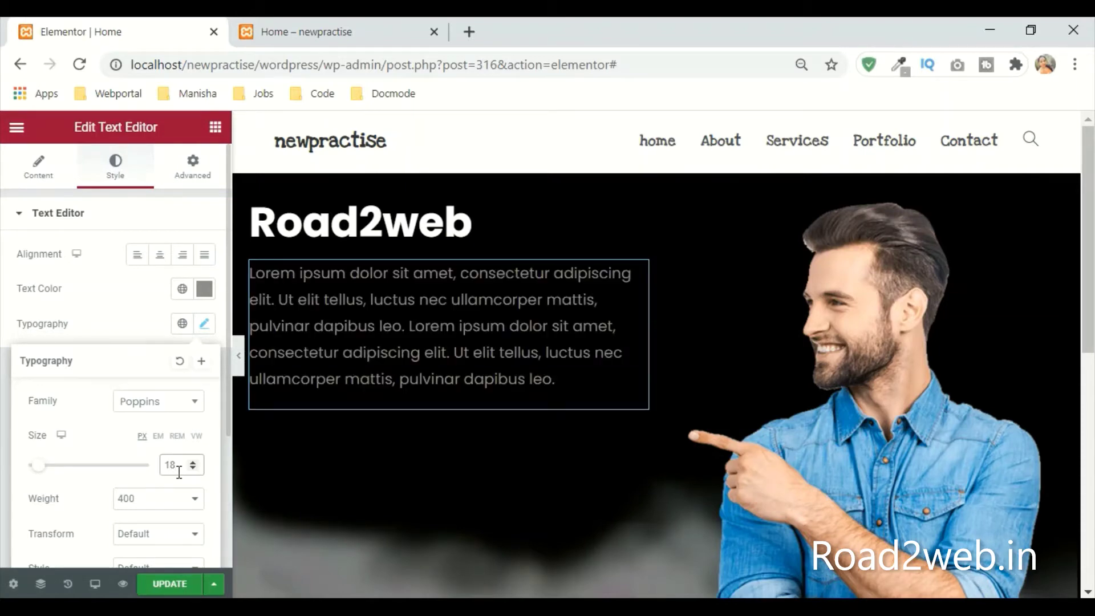
Step: Try font weight 500 on the paragraph, set it to 600, and check the hero section
{"action": "left_click", "coordinate": [147, 497]}
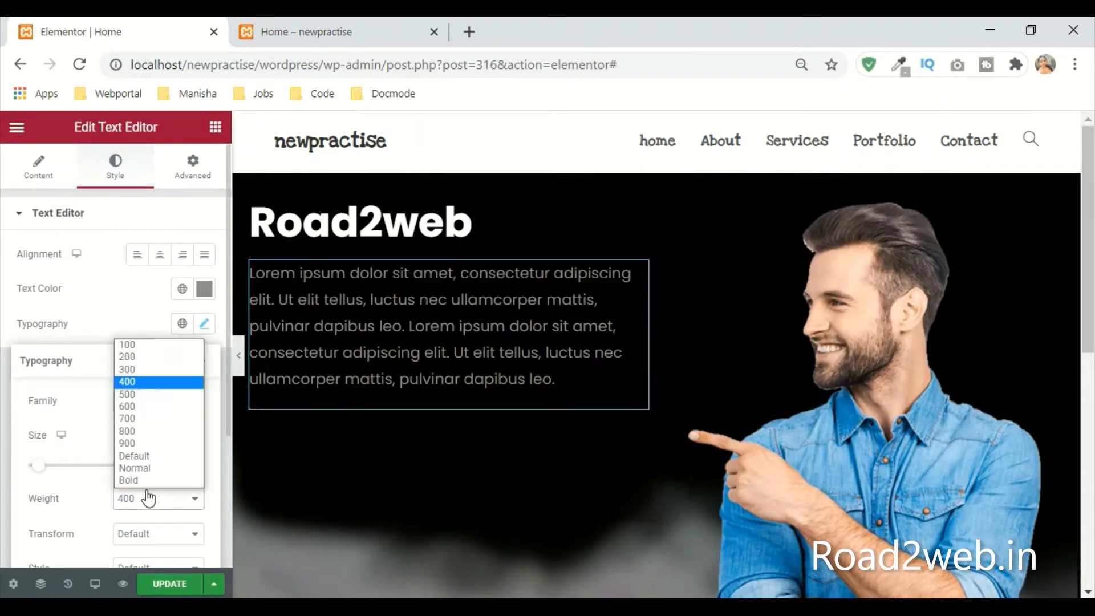
{"action": "left_click", "coordinate": [160, 395]}
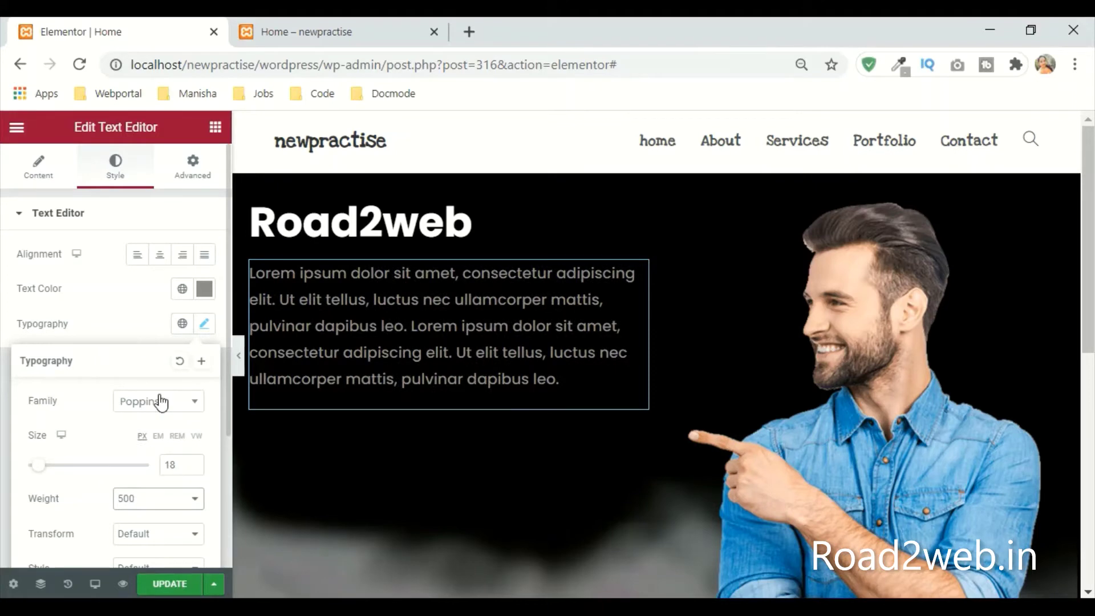
{"action": "left_click", "coordinate": [165, 502]}
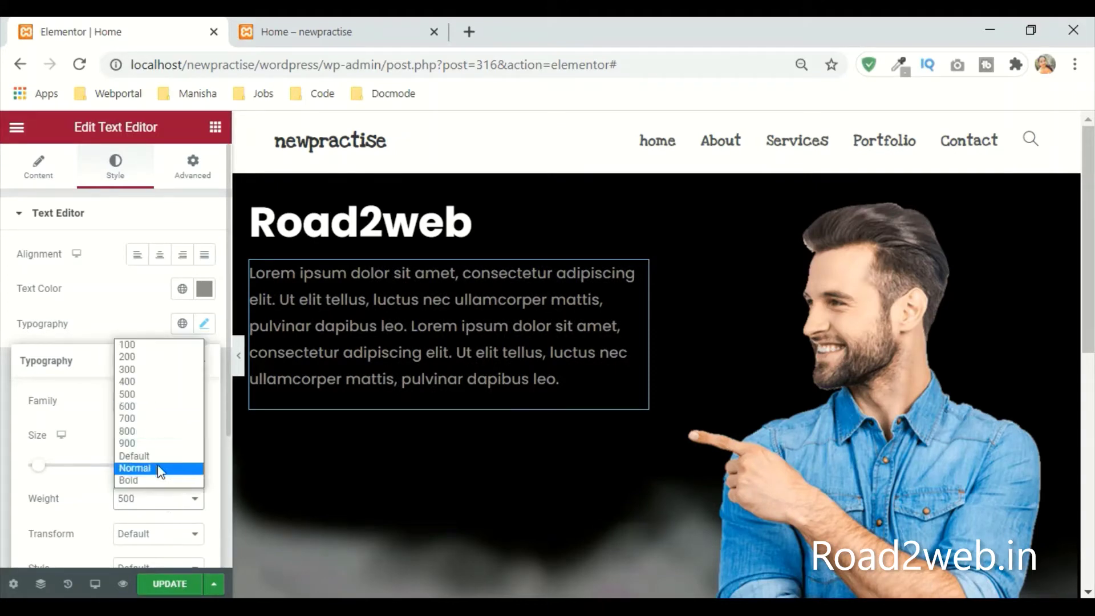
{"action": "left_click", "coordinate": [131, 407]}
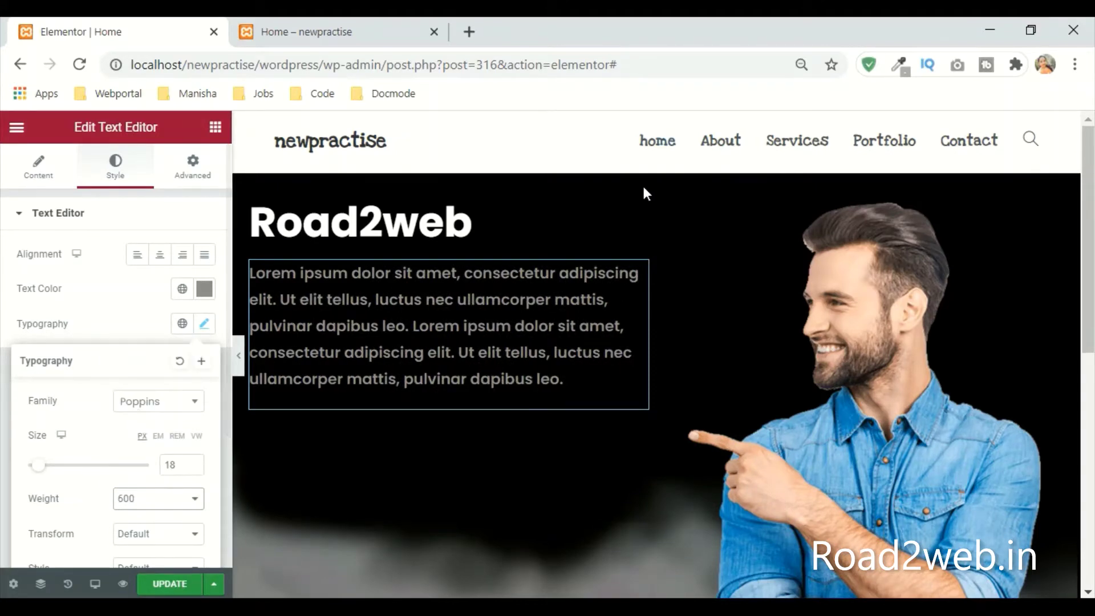
{"action": "scroll", "coordinate": [494, 353], "scroll_direction": "down", "scroll_amount": 2}
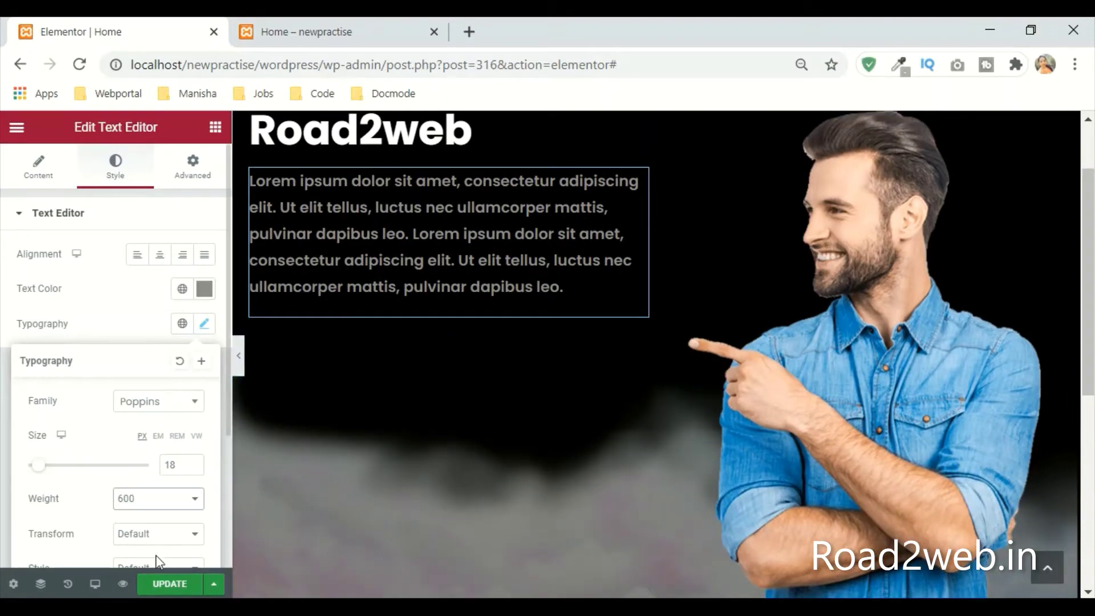
{"action": "scroll", "coordinate": [262, 245], "scroll_direction": "up", "scroll_amount": 2}
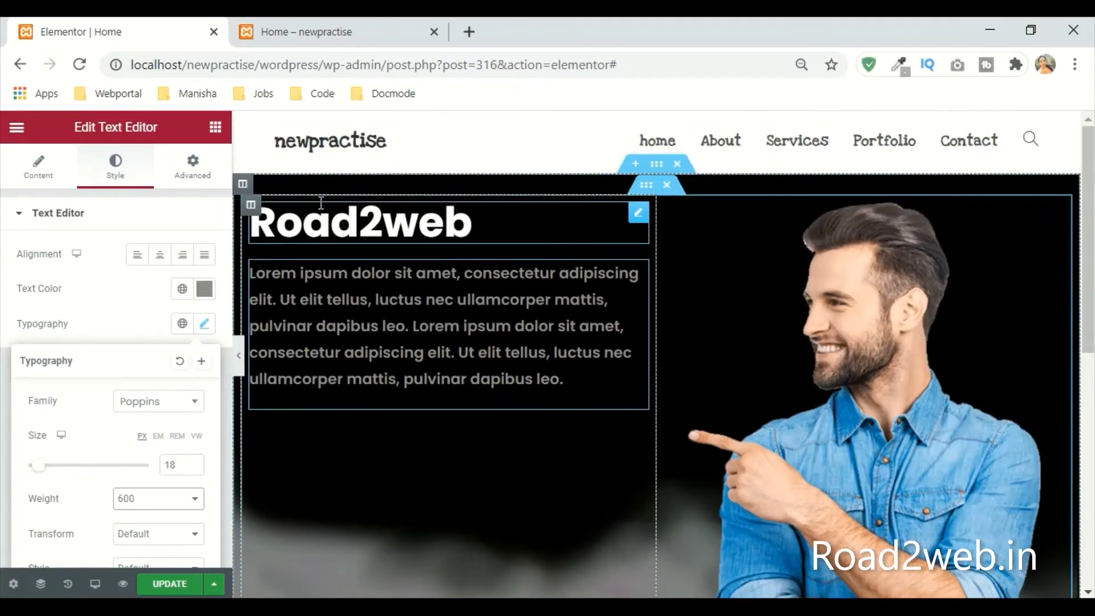
Step: Vertically align the content of the heading and paragraph column to Middle and update the page
{"action": "left_click", "coordinate": [251, 205]}
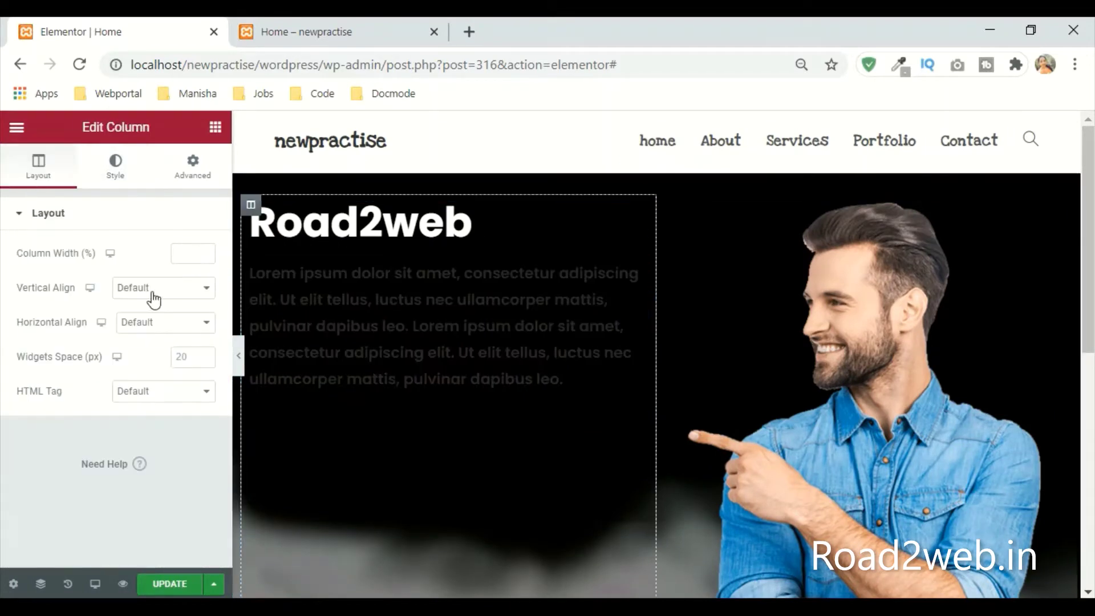
{"action": "left_click", "coordinate": [121, 288]}
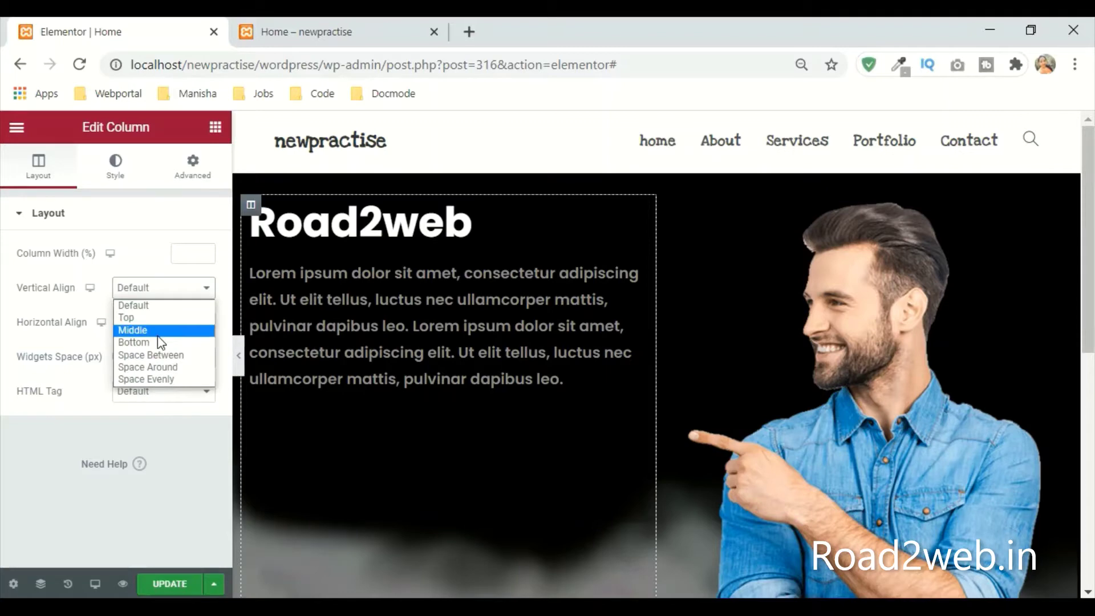
{"action": "left_click", "coordinate": [136, 330]}
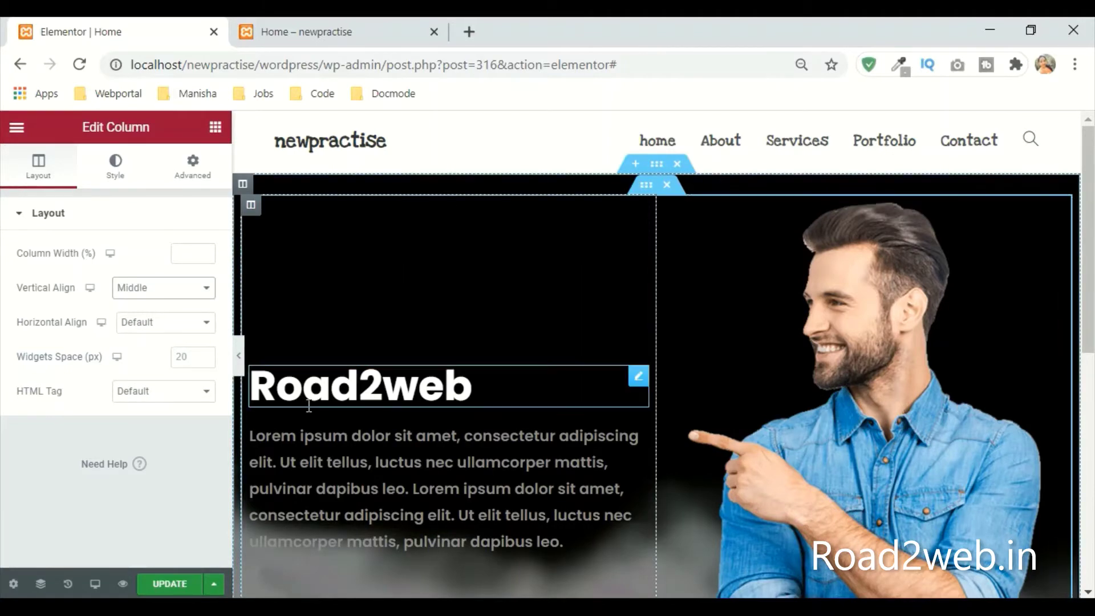
{"action": "left_click", "coordinate": [179, 588]}
Step: Add a Button widget below the Lorem ipsum paragraph in the hero section
{"action": "scroll", "coordinate": [498, 376], "scroll_direction": "down", "scroll_amount": 2}
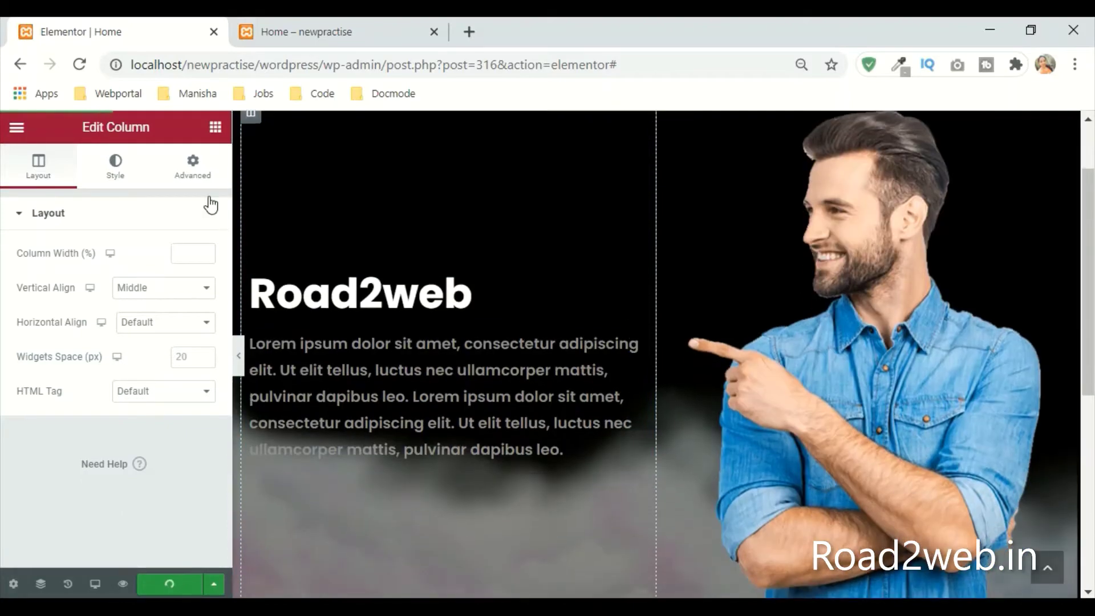
{"action": "scroll", "coordinate": [474, 499], "scroll_direction": "down", "scroll_amount": 6}
{"action": "scroll", "coordinate": [377, 342], "scroll_direction": "up", "scroll_amount": 2}
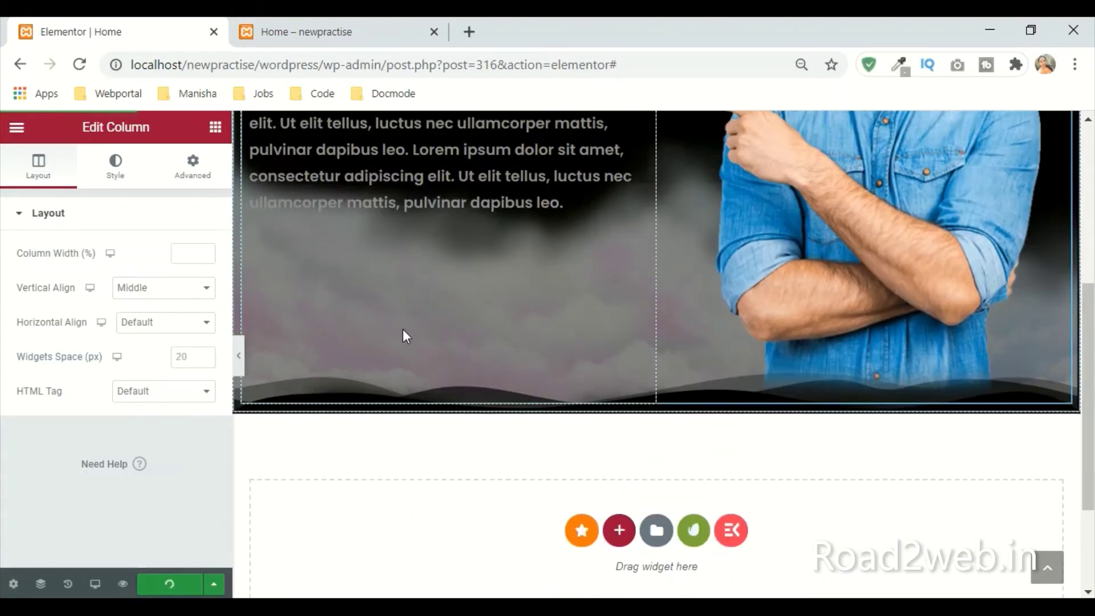
{"action": "scroll", "coordinate": [394, 339], "scroll_direction": "up", "scroll_amount": 2}
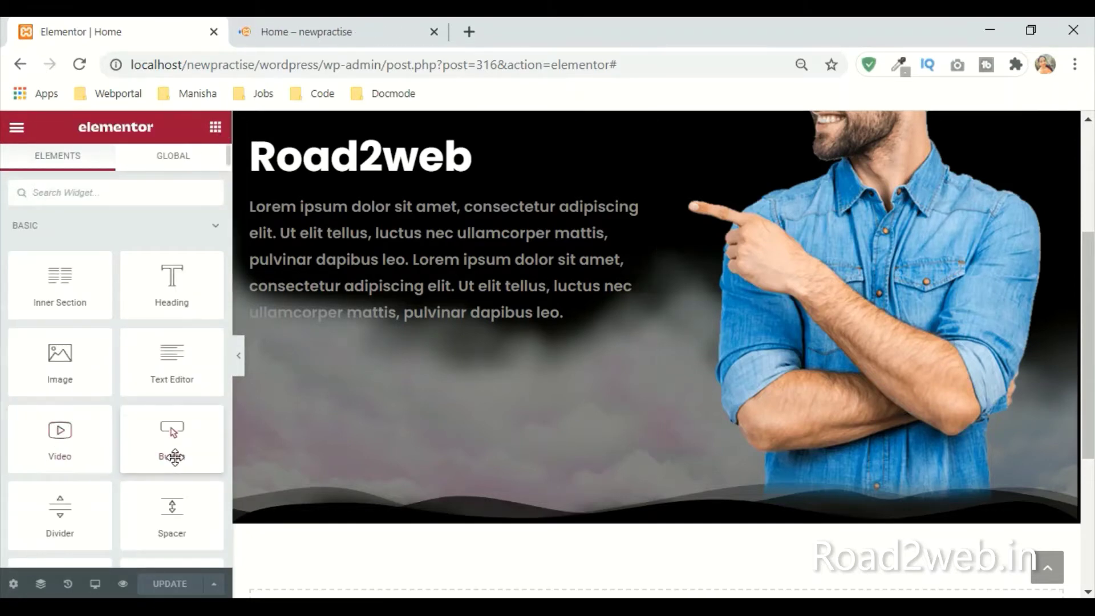
{"action": "left_click_drag", "start_coordinate": [174, 456], "coordinate": [495, 321]}
{"action": "double_click", "coordinate": [42, 341]}
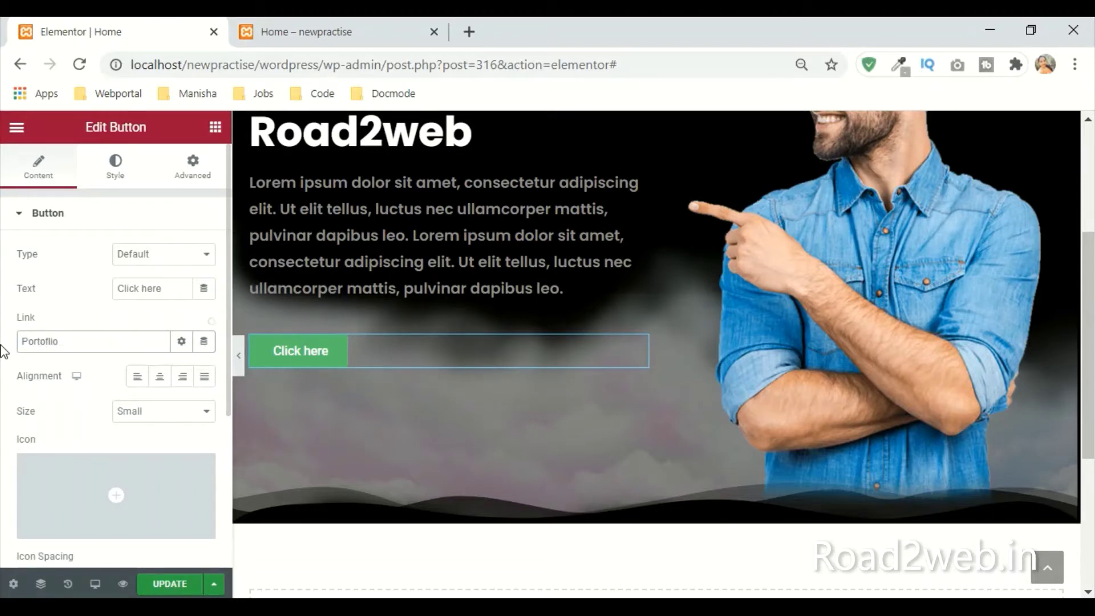
{"action": "left_click_drag", "start_coordinate": [73, 345], "coordinate": [1, 346]}
{"action": "key", "text": "BackSpace"}
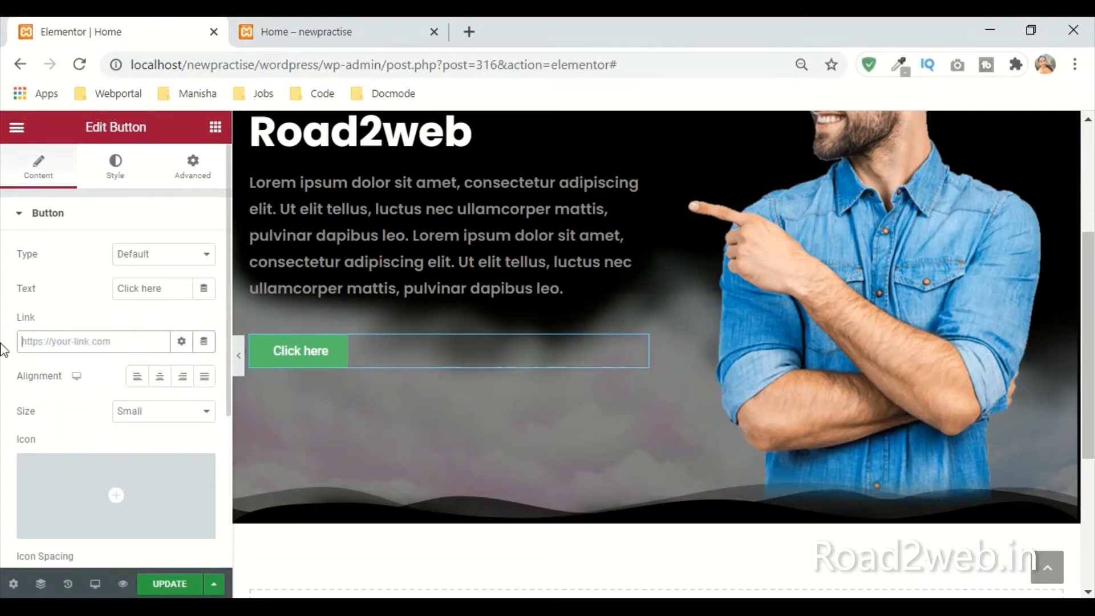
Step: Set the new button's text to "Portfolio"
{"action": "left_click_drag", "start_coordinate": [172, 283], "coordinate": [86, 288]}
{"action": "type", "text": "Portoflio"}
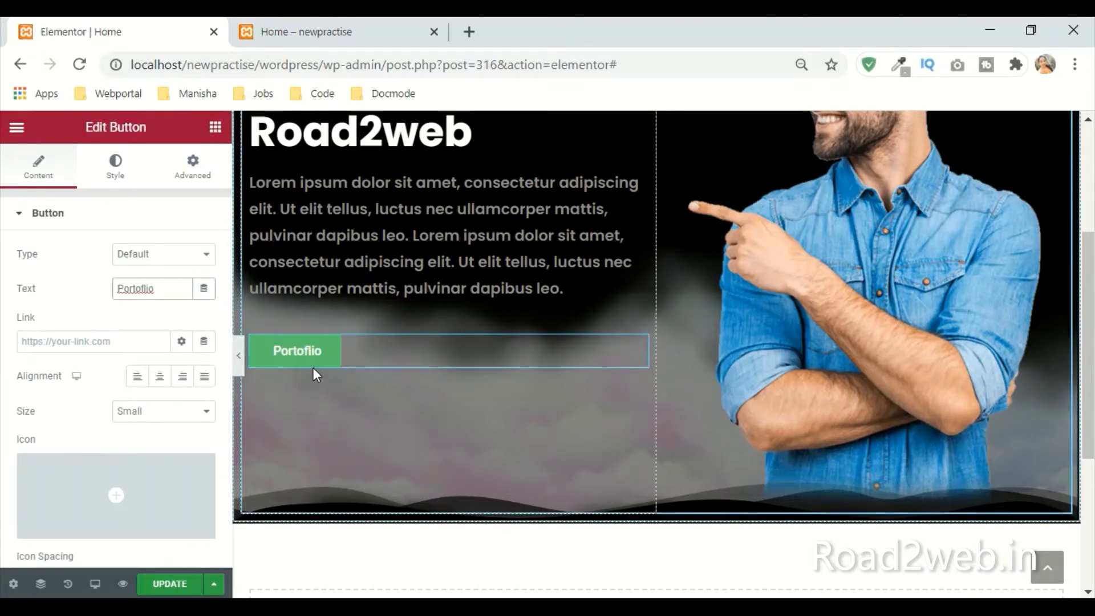
{"action": "key", "text": "BackSpace"}
{"action": "key", "text": "BackSpace"}
{"action": "key", "text": "BackSpace"}
{"action": "key", "text": "BackSpace"}
{"action": "key", "text": "BackSpace"}
{"action": "type", "text": "fo"}
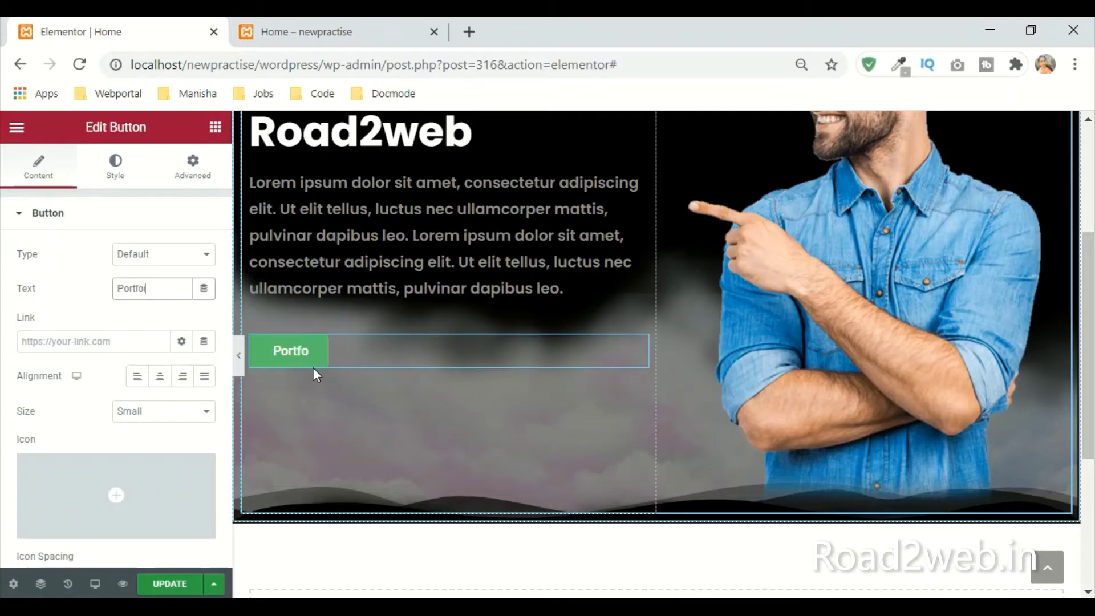
{"action": "key", "text": "BackSpace"}
{"action": "key", "text": "BackSpace"}
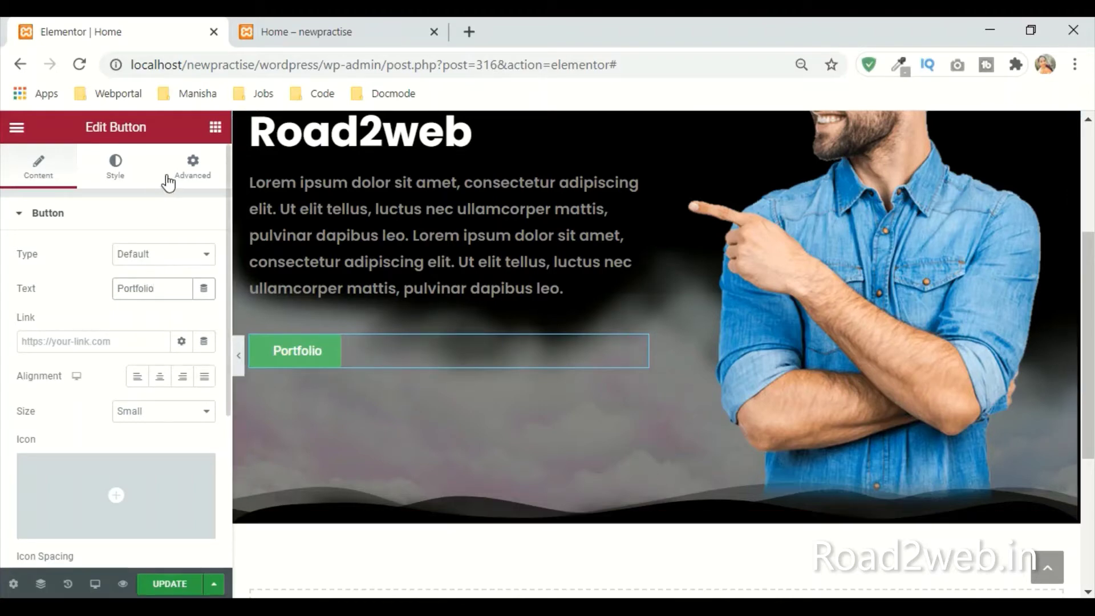
Step: Set the Portfolio button's typography to Poppins, 18 px, with font weight 600
{"action": "left_click", "coordinate": [117, 184]}
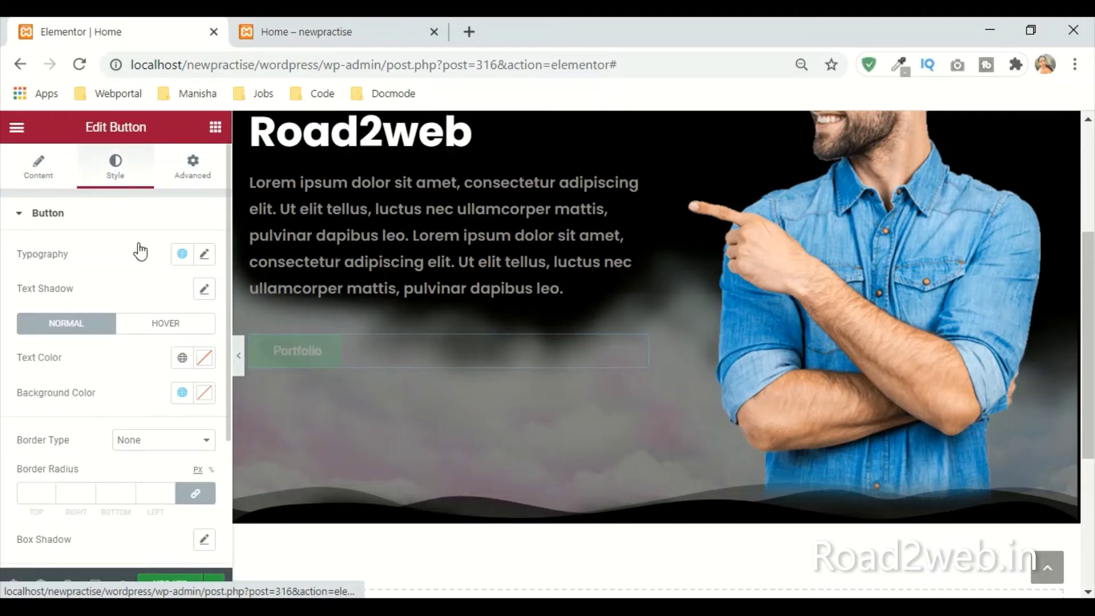
{"action": "left_click", "coordinate": [206, 255]}
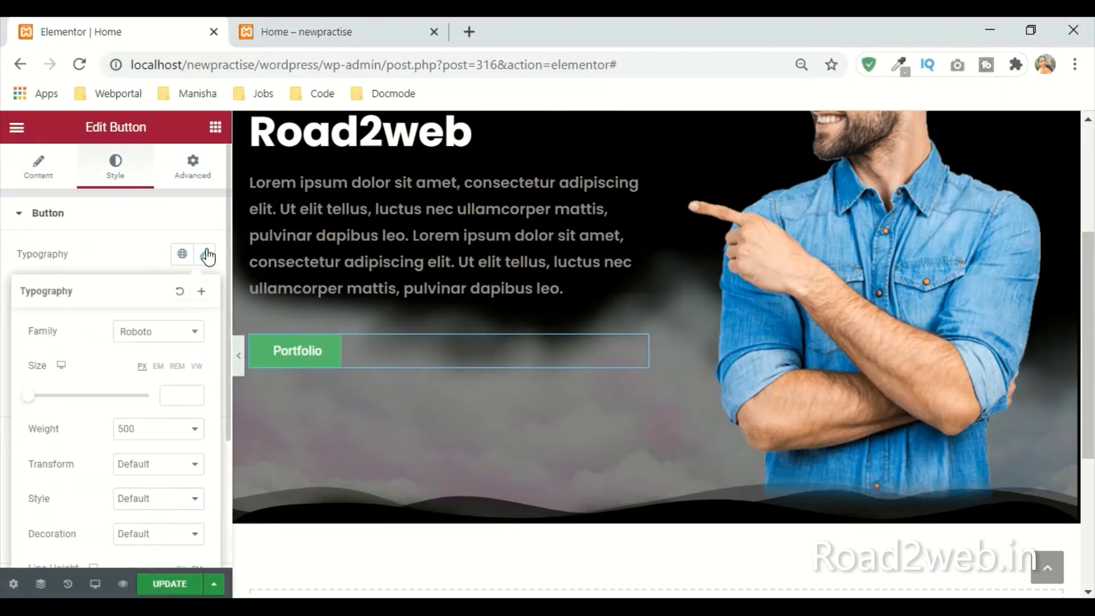
{"action": "left_click", "coordinate": [176, 331]}
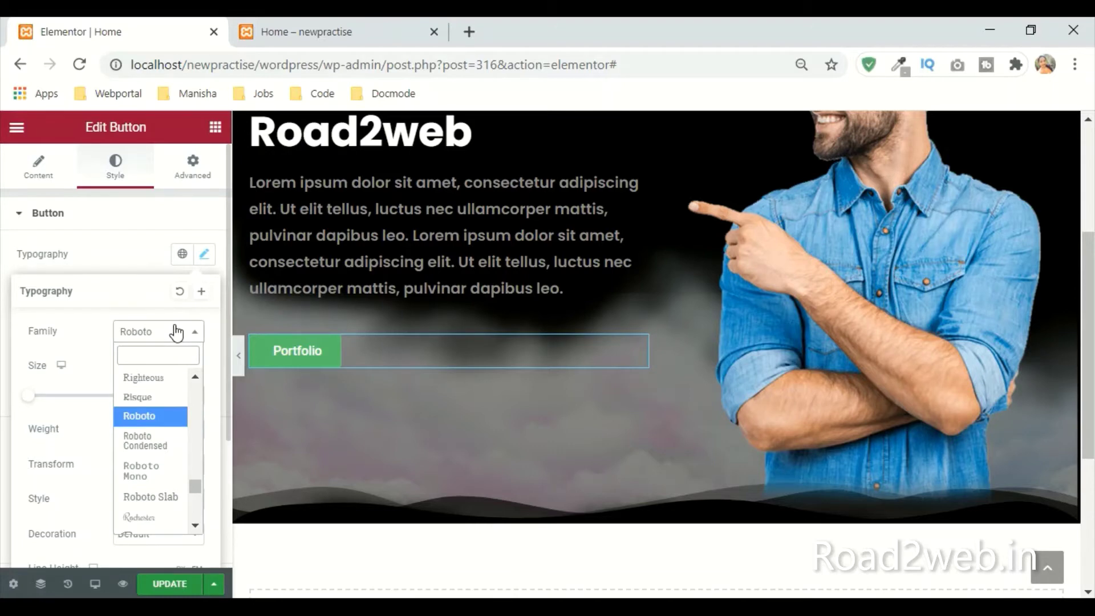
{"action": "type", "text": "pop"}
{"action": "key", "text": "Return"}
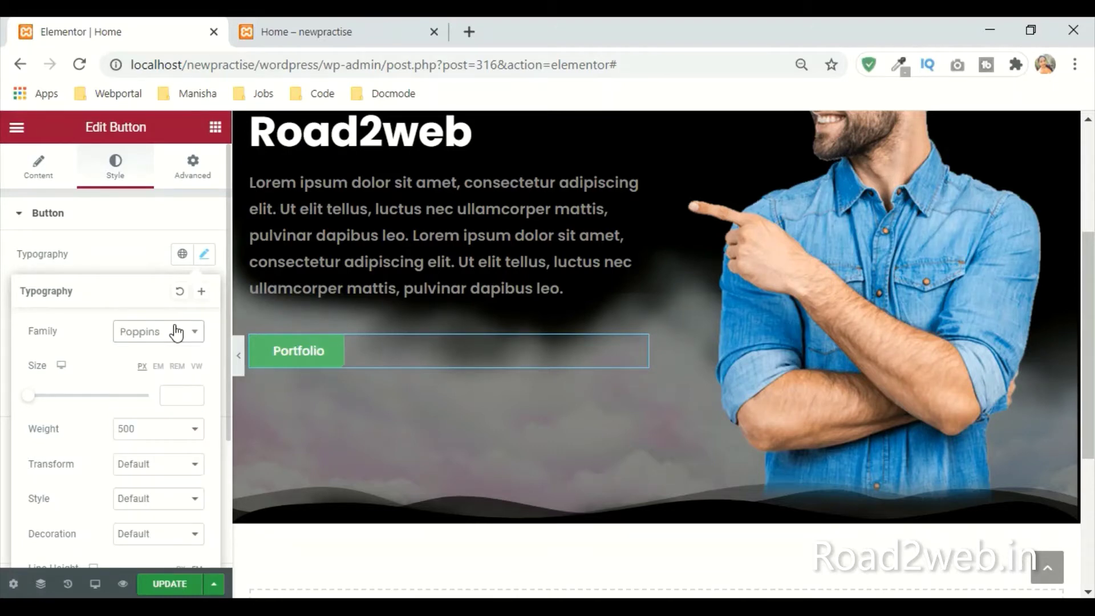
{"action": "left_click", "coordinate": [174, 395]}
{"action": "type", "text": "18"}
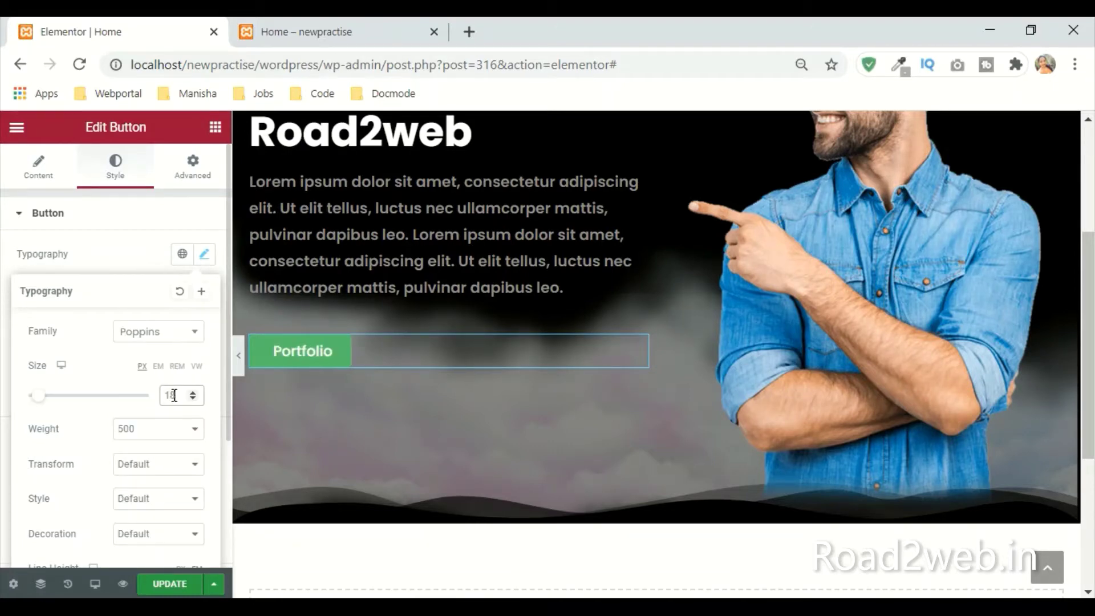
{"action": "left_click", "coordinate": [150, 433]}
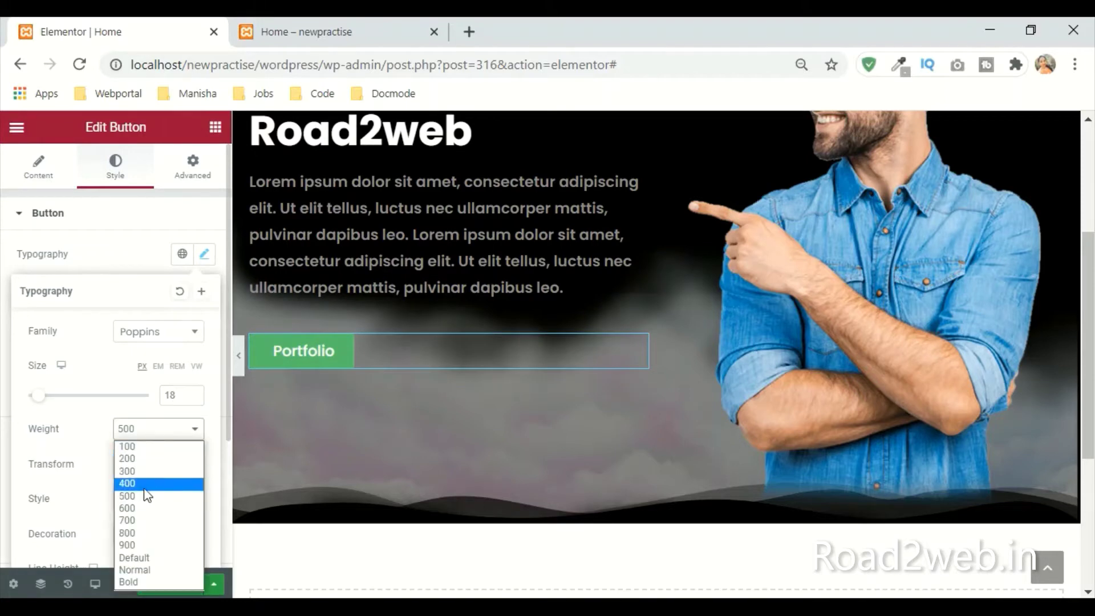
{"action": "left_click", "coordinate": [147, 503]}
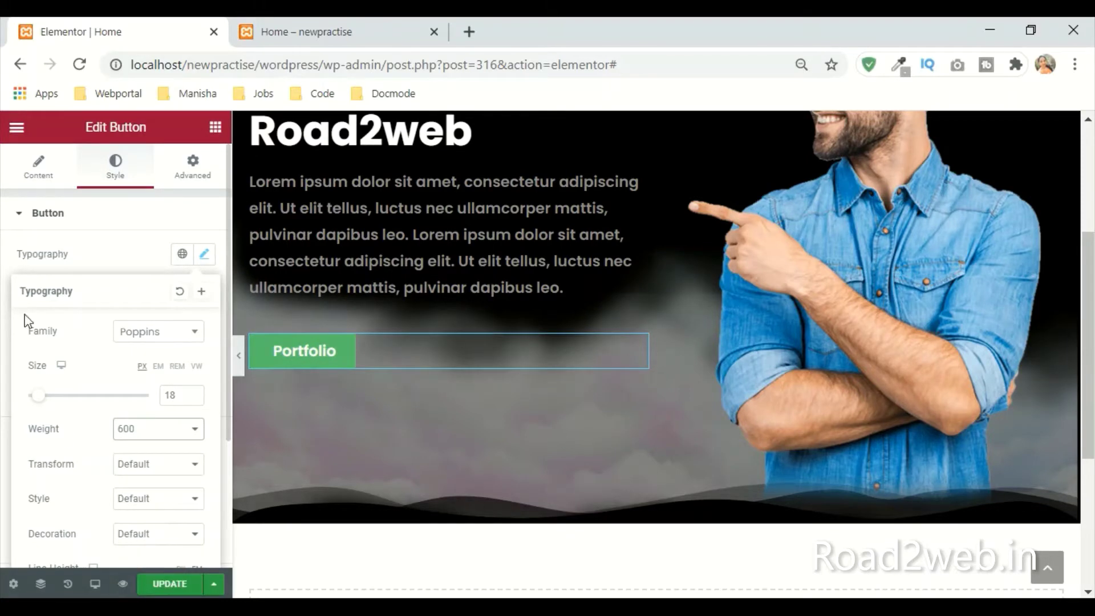
{"action": "left_click", "coordinate": [116, 250]}
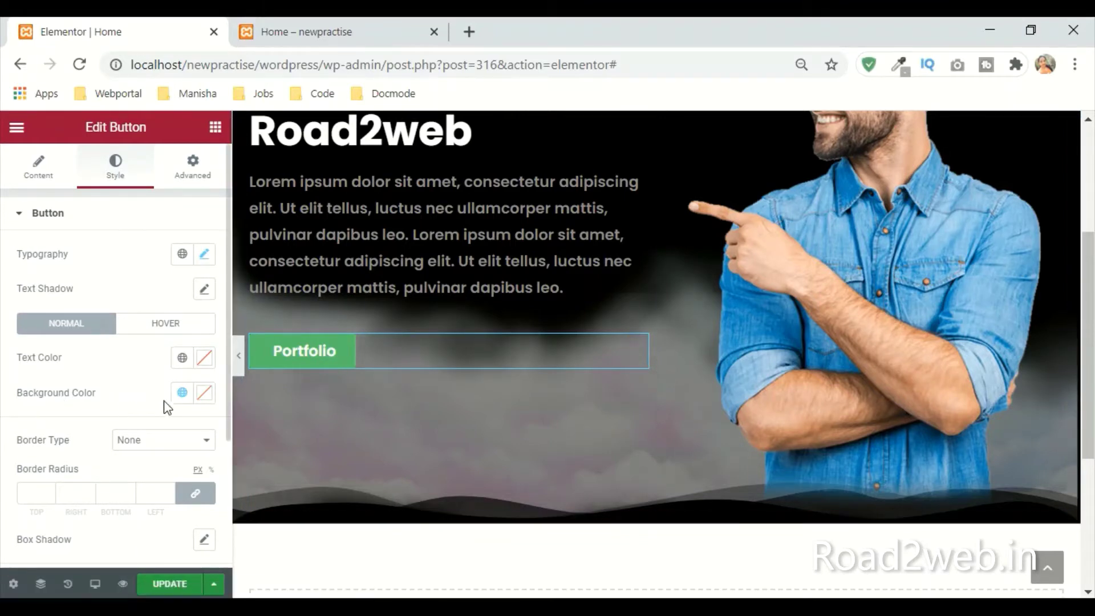
Step: Copy the button color code from Notepad and try to apply it as the Portfolio button's background color
{"action": "left_click", "coordinate": [204, 395]}
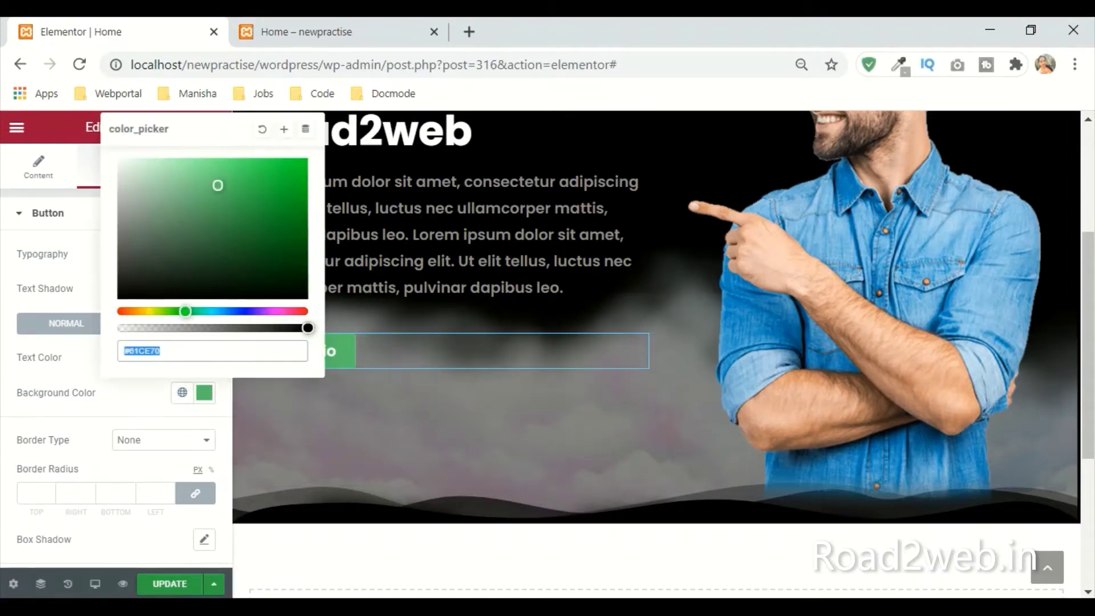
{"action": "key", "text": "alt+Tab"}
{"action": "left_click_drag", "start_coordinate": [571, 297], "coordinate": [437, 301]}
{"action": "key", "text": "ctrl+c"}
{"action": "left_click", "coordinate": [165, 350]}
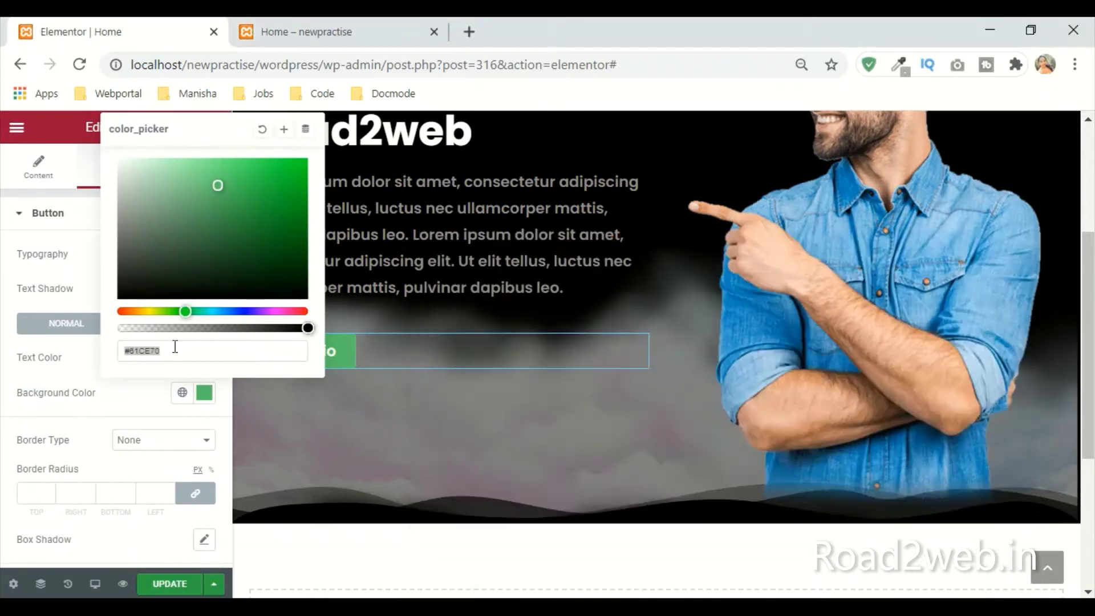
{"action": "left_click_drag", "start_coordinate": [173, 348], "coordinate": [66, 354]}
{"action": "key", "text": "ctrl+v"}
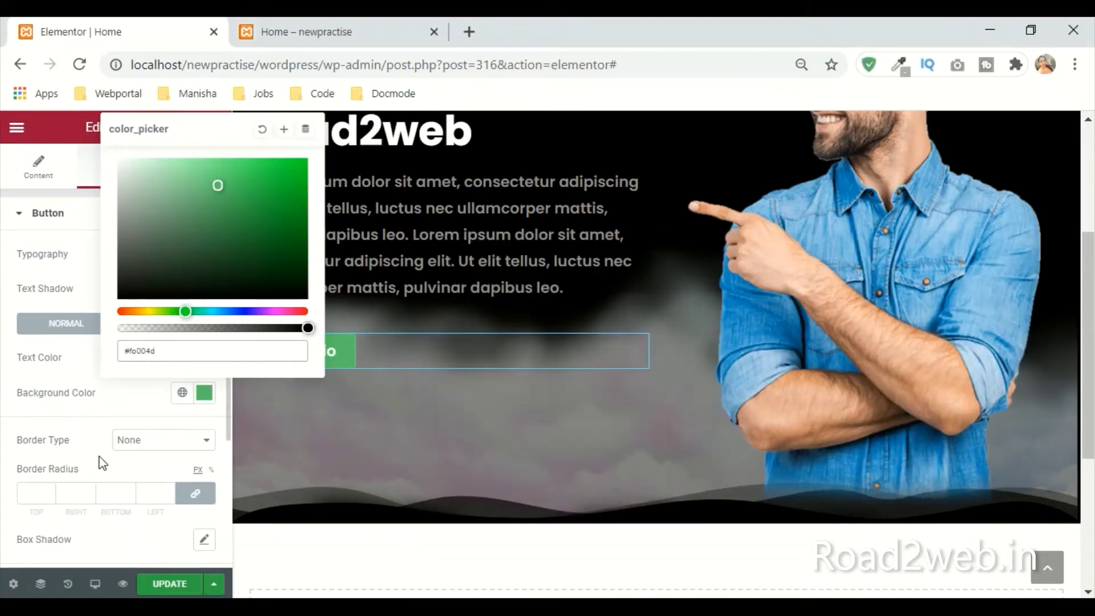
{"action": "left_click", "coordinate": [136, 399]}
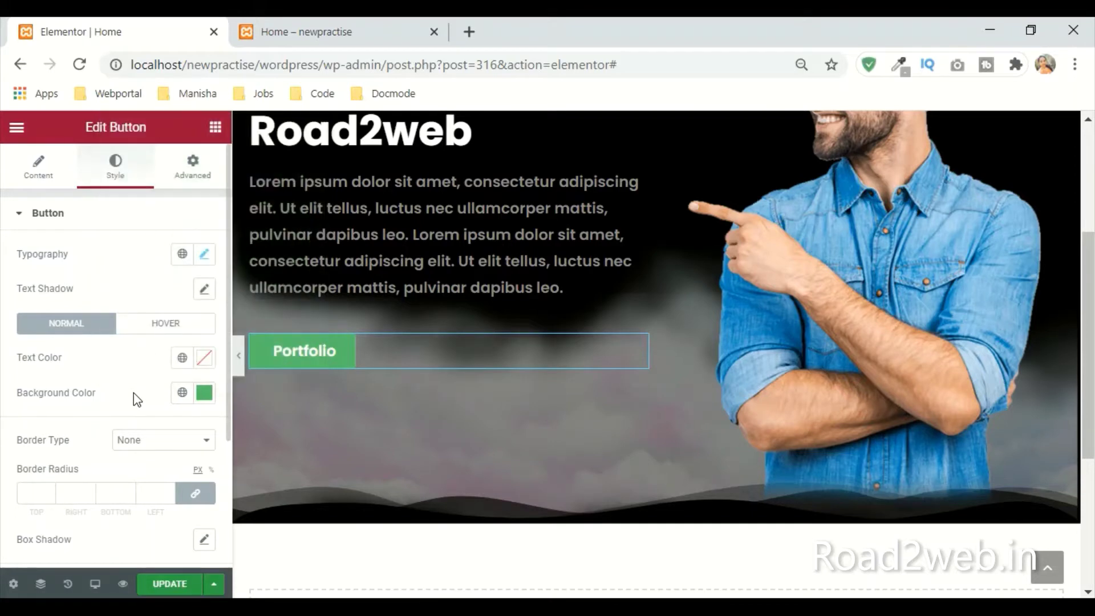
Step: Switch to Notepad and correct the button color code to #f0004d, using zeros instead of the letter o
{"action": "left_click", "coordinate": [204, 393]}
{"action": "triple_click", "coordinate": [181, 351]}
{"action": "left_click_drag", "start_coordinate": [171, 350], "coordinate": [103, 350]}
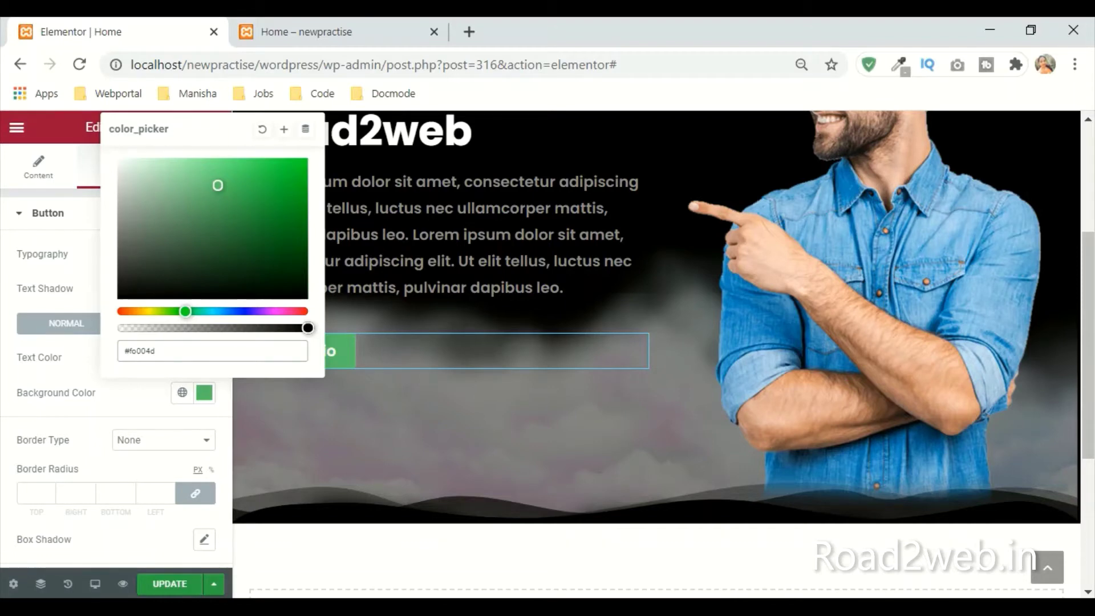
{"action": "key", "text": "alt+Tab"}
{"action": "left_click", "coordinate": [490, 298]}
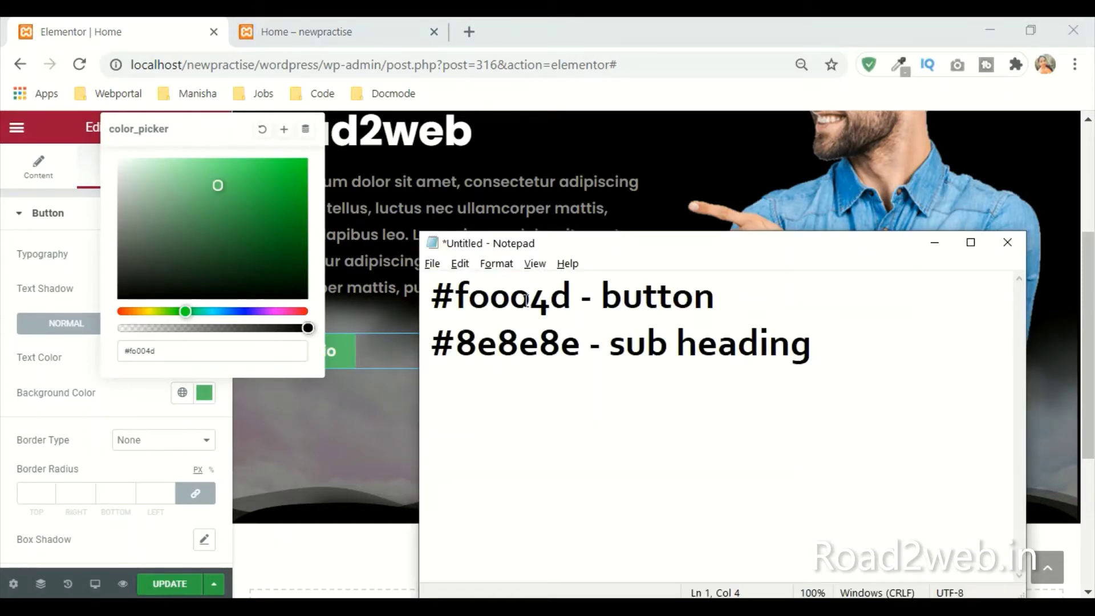
{"action": "left_click_drag", "start_coordinate": [527, 303], "coordinate": [466, 307]}
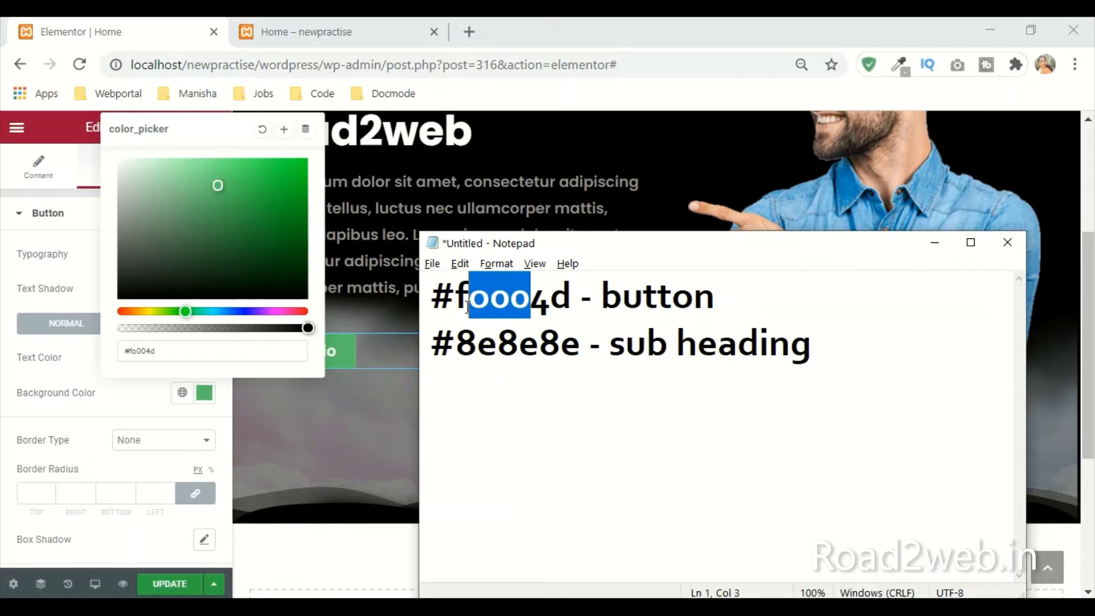
{"action": "key", "text": "BackSpace"}
{"action": "type", "text": "ooo"}
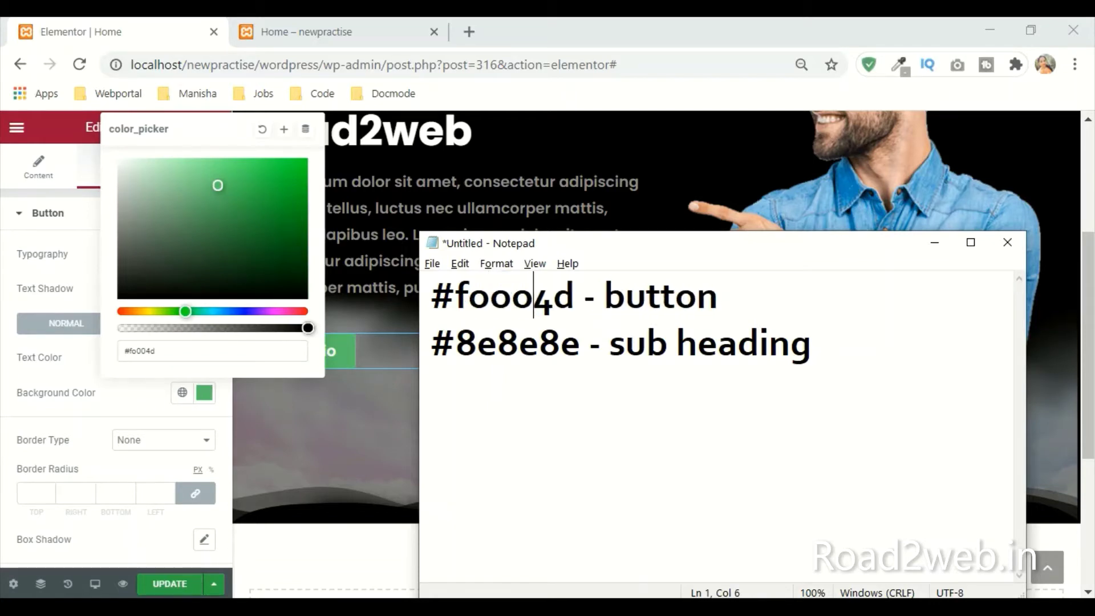
{"action": "key", "text": "BackSpace"}
{"action": "key", "text": "BackSpace"}
{"action": "key", "text": "BackSpace"}
{"action": "type", "text": "000"}
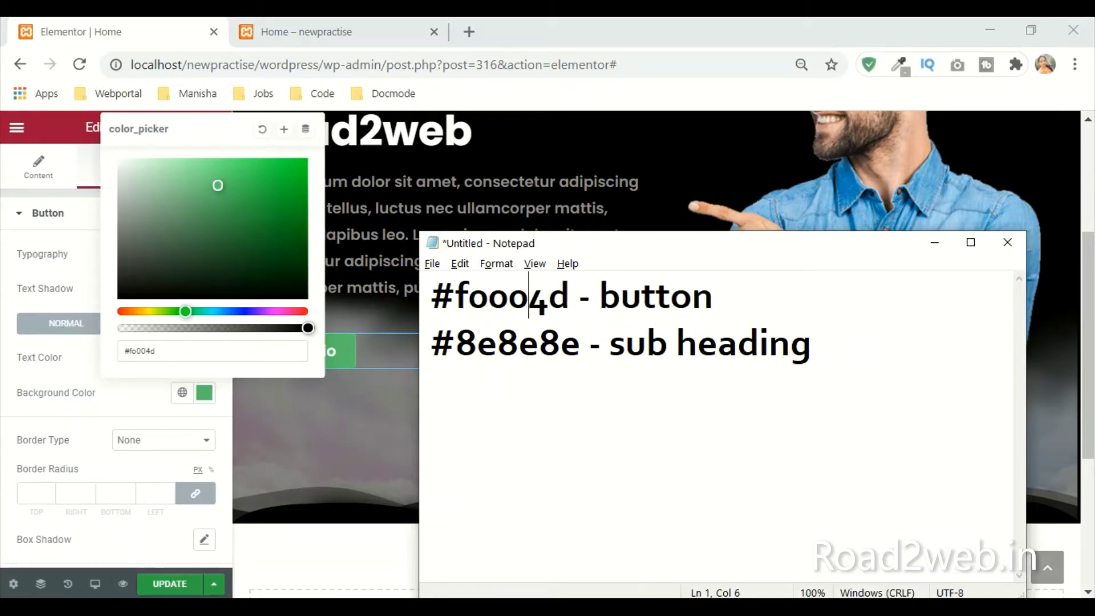
{"action": "key", "text": "ctrl+s"}
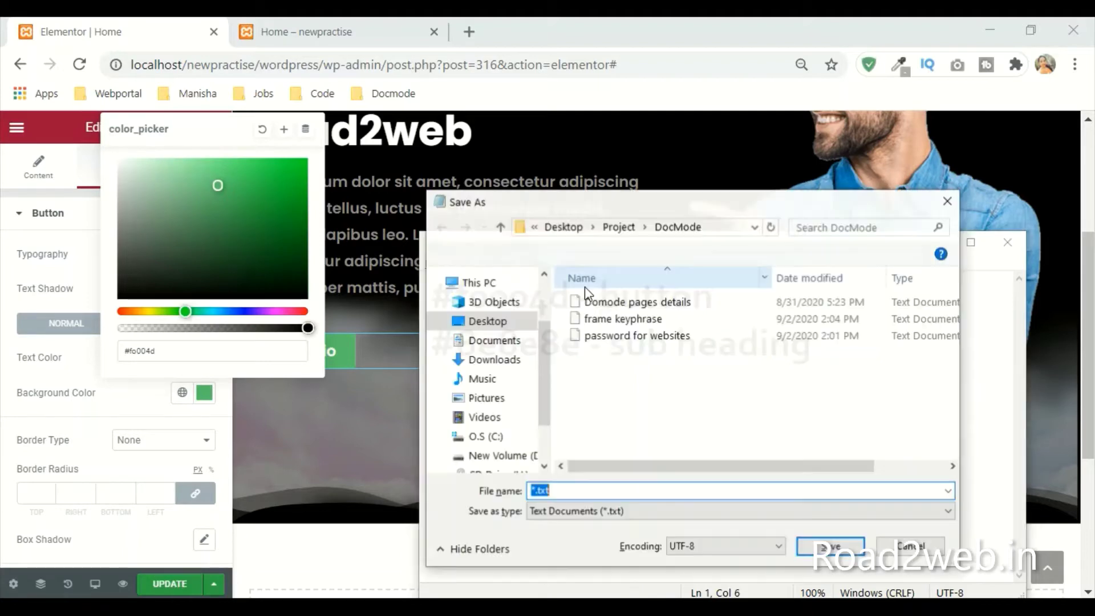
{"action": "left_click", "coordinate": [948, 201]}
Step: Copy the corrected code, return to the Elementor editor and set the Portfolio button's background color to #f0004d
{"action": "left_click_drag", "start_coordinate": [570, 295], "coordinate": [425, 296]}
{"action": "key", "text": "ctrl+c"}
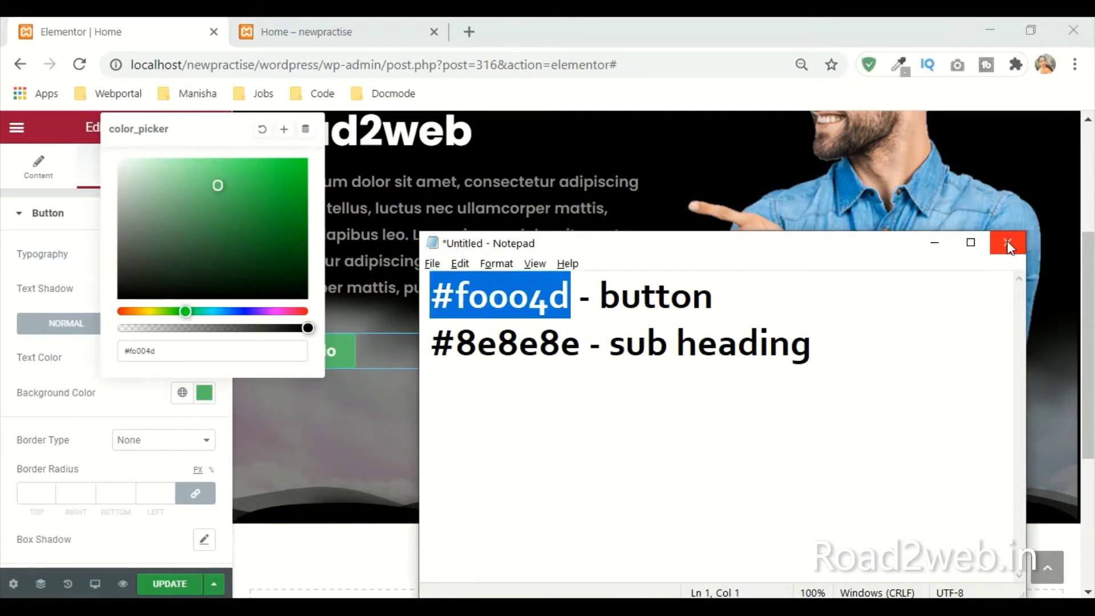
{"action": "left_click", "coordinate": [934, 243]}
{"action": "left_click_drag", "start_coordinate": [149, 349], "coordinate": [108, 353]}
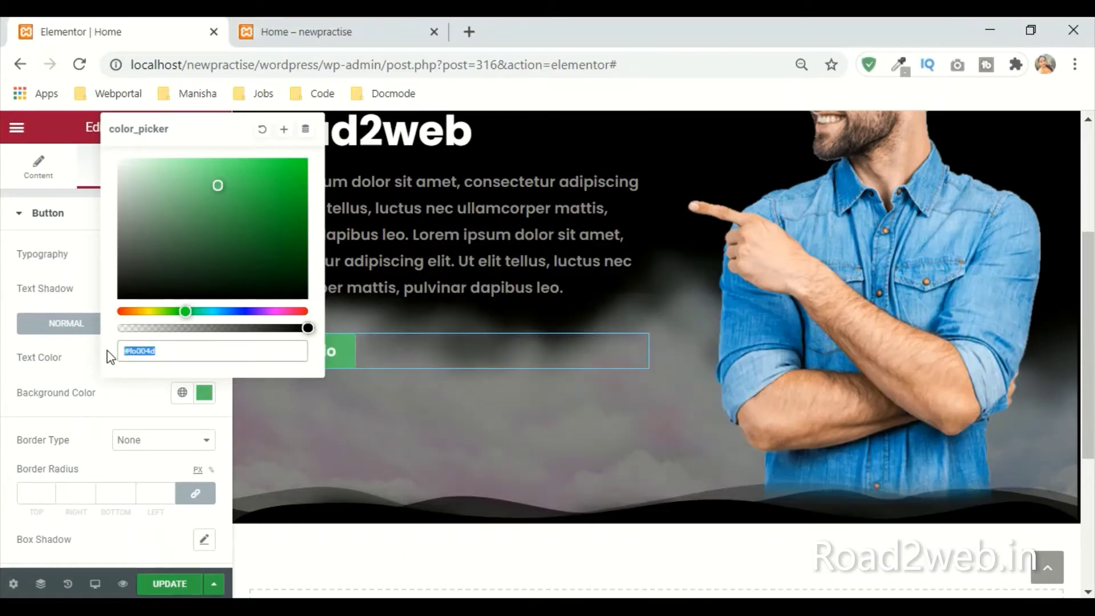
{"action": "key", "text": "ctrl+v"}
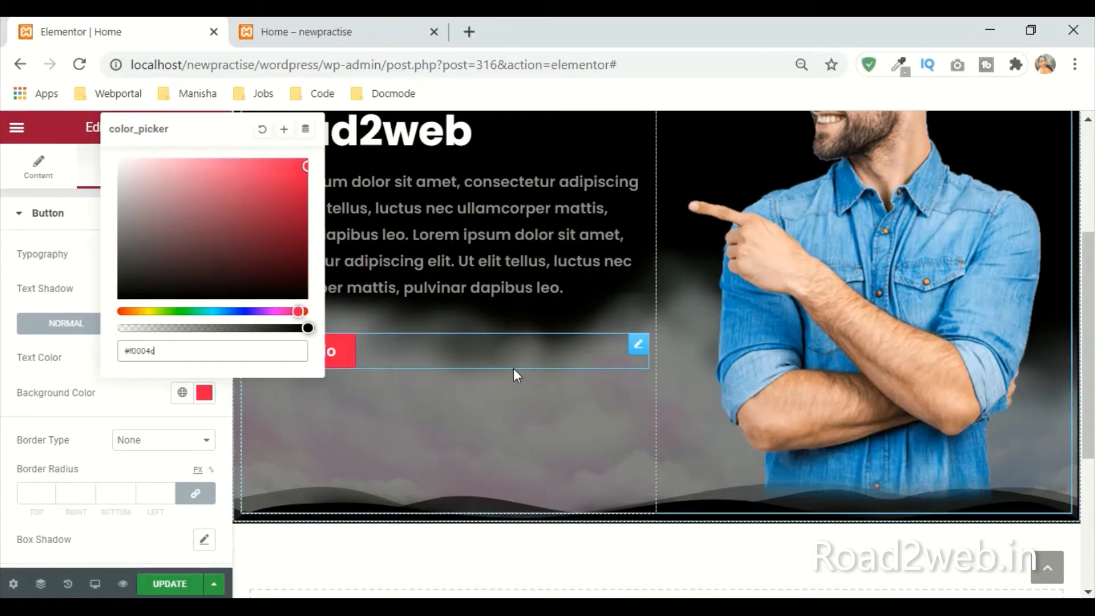
{"action": "left_click", "coordinate": [110, 406]}
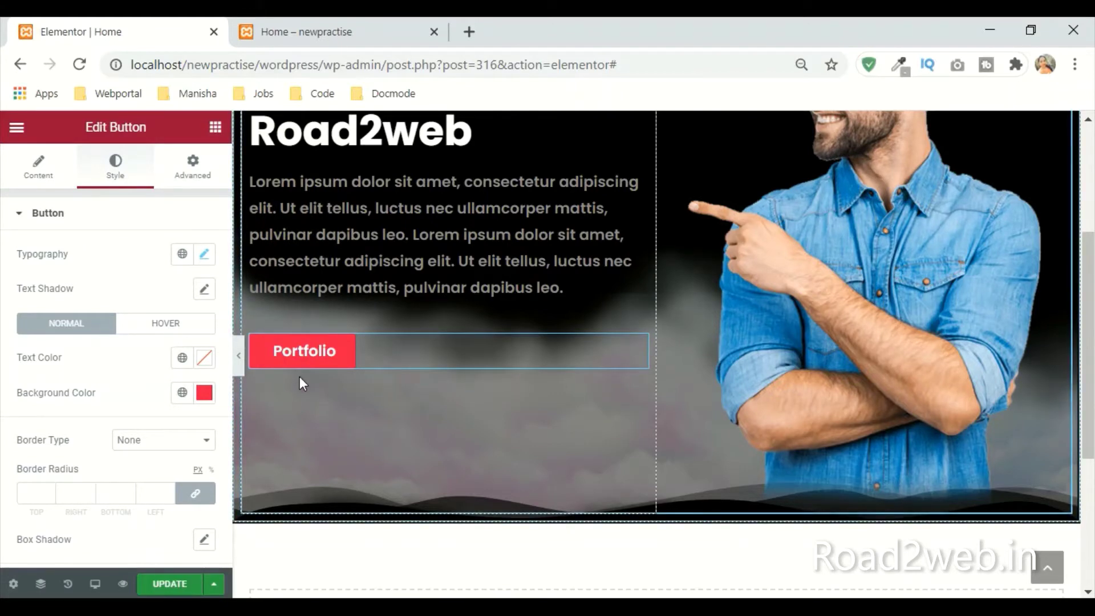
Step: Set the Portfolio button's border radius to 20 px and its unlinked padding to 15 px top and bottom, 50 px right and left
{"action": "left_click", "coordinate": [33, 493]}
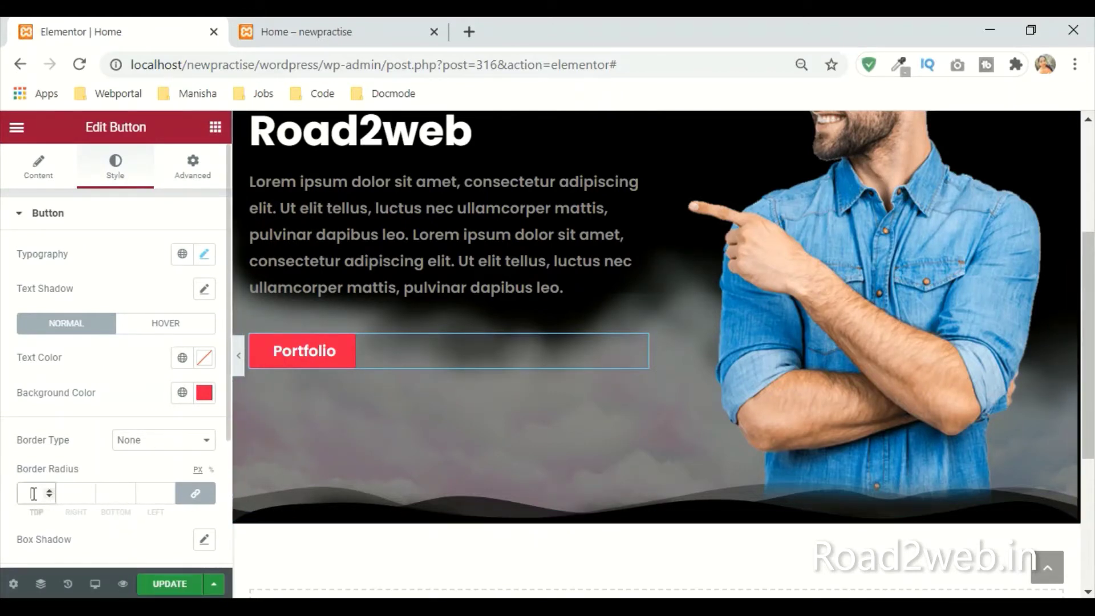
{"action": "type", "text": "20"}
{"action": "scroll", "coordinate": [91, 506], "scroll_direction": "down", "scroll_amount": 3}
{"action": "left_click", "coordinate": [196, 435]}
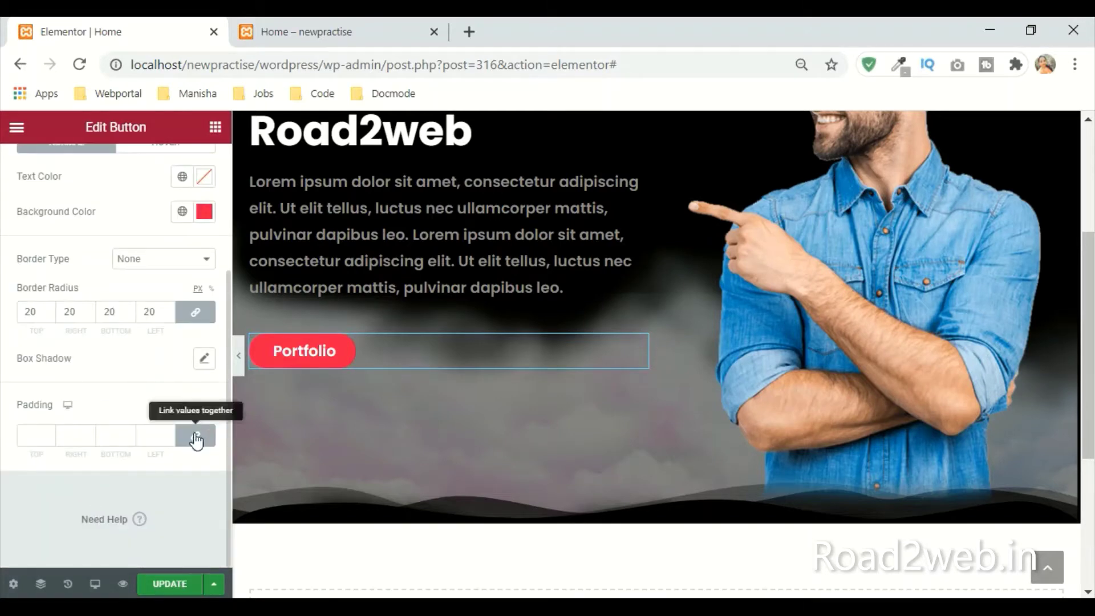
{"action": "left_click", "coordinate": [37, 434]}
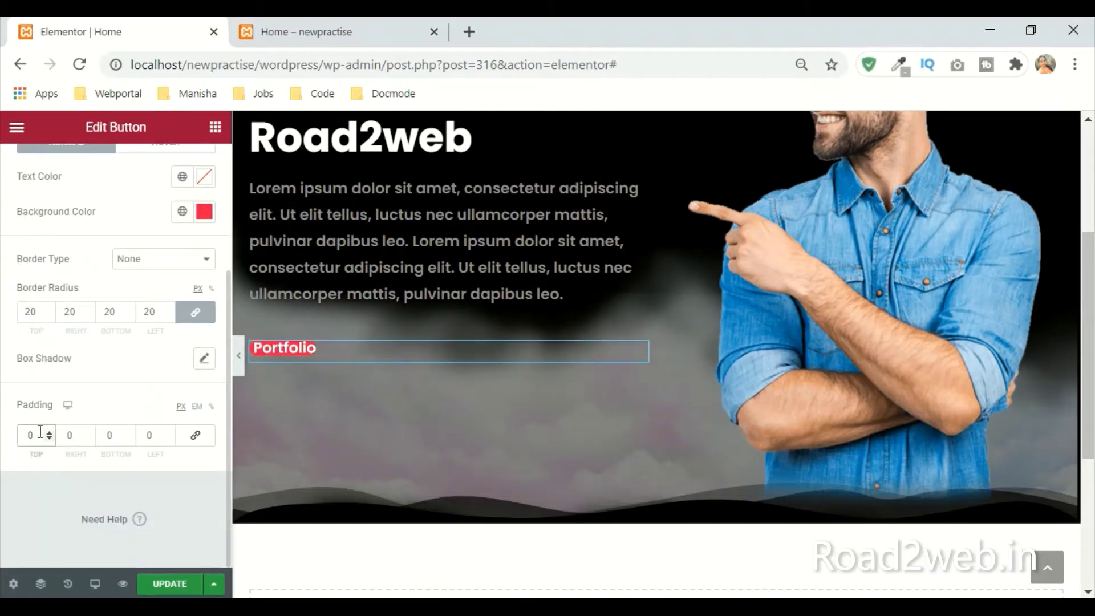
{"action": "type", "text": "15"}
{"action": "left_click", "coordinate": [117, 437]}
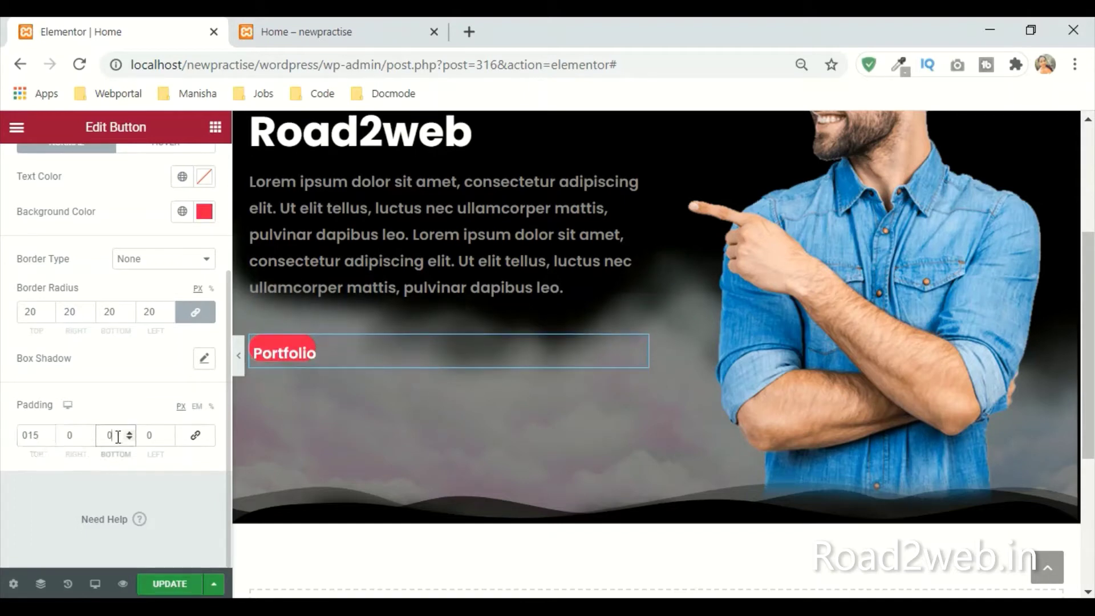
{"action": "type", "text": "15"}
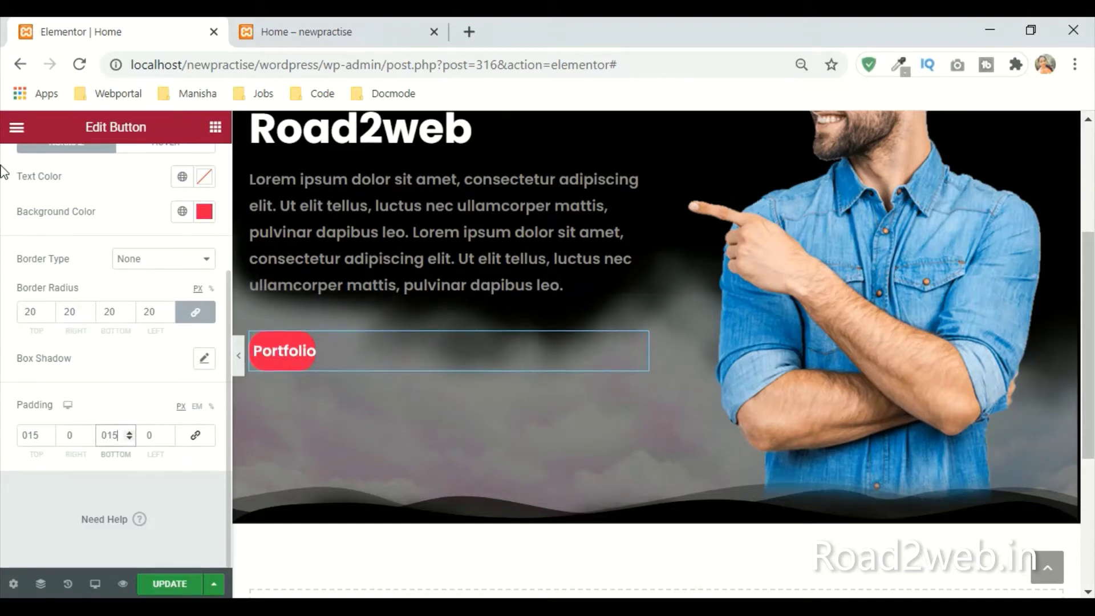
{"action": "left_click", "coordinate": [78, 428]}
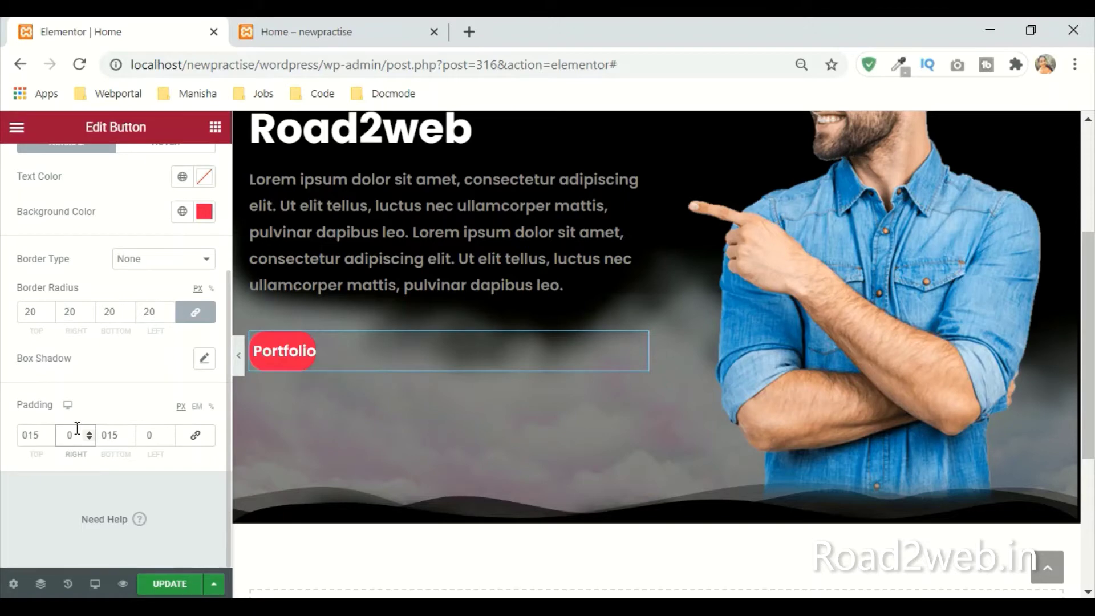
{"action": "type", "text": "50"}
{"action": "left_click", "coordinate": [160, 436]}
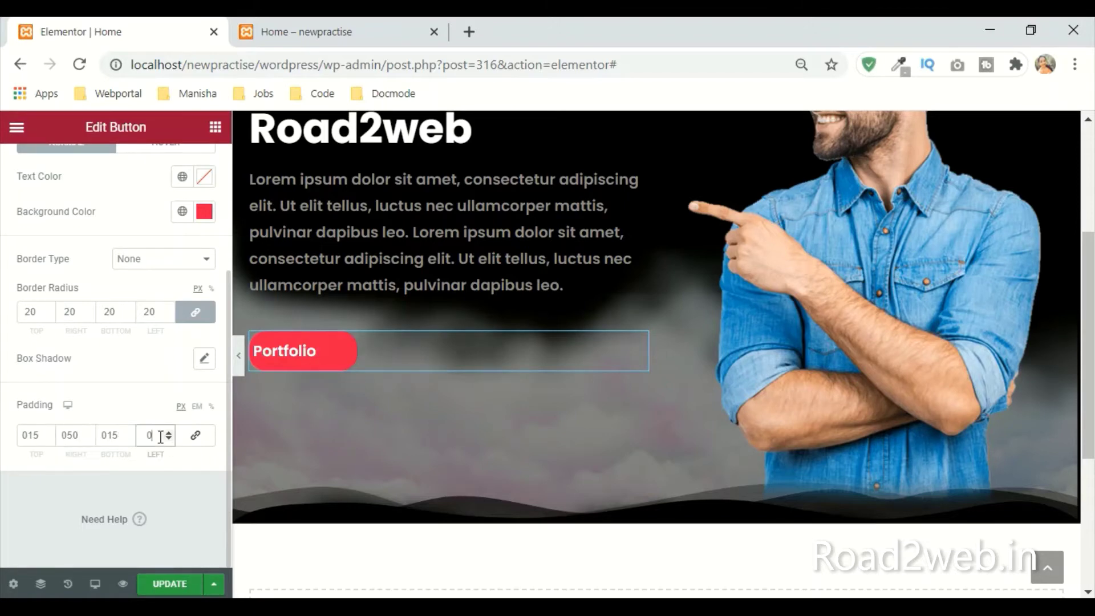
{"action": "type", "text": "50"}
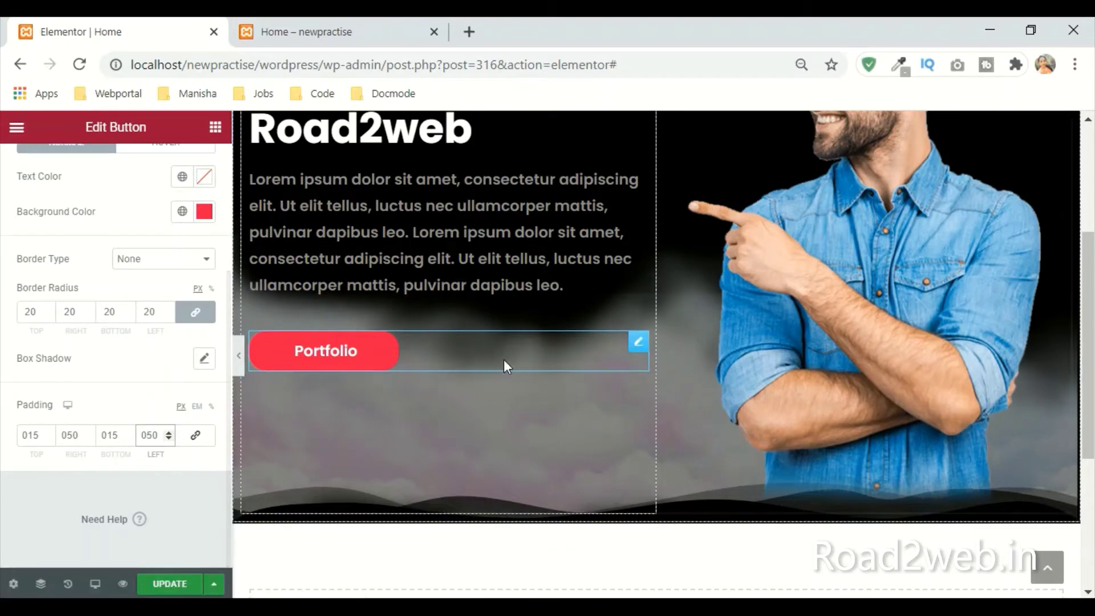
Step: Set the Portfolio button's hover animation to Grow
{"action": "scroll", "coordinate": [768, 406], "scroll_direction": "up", "scroll_amount": 2}
{"action": "scroll", "coordinate": [92, 350], "scroll_direction": "up", "scroll_amount": 3}
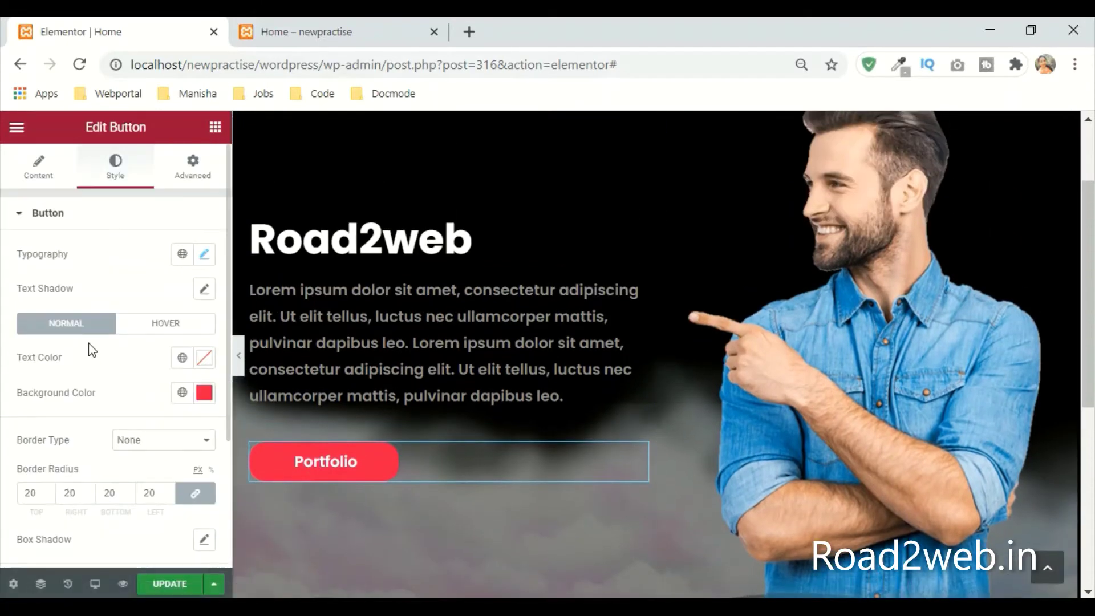
{"action": "left_click", "coordinate": [177, 330]}
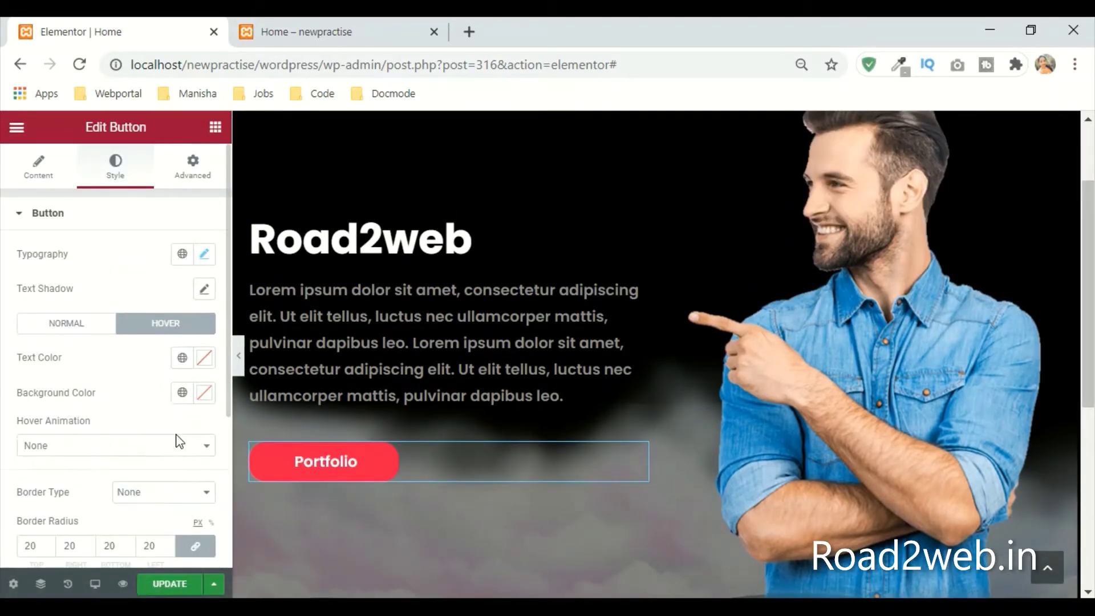
{"action": "left_click", "coordinate": [150, 457]}
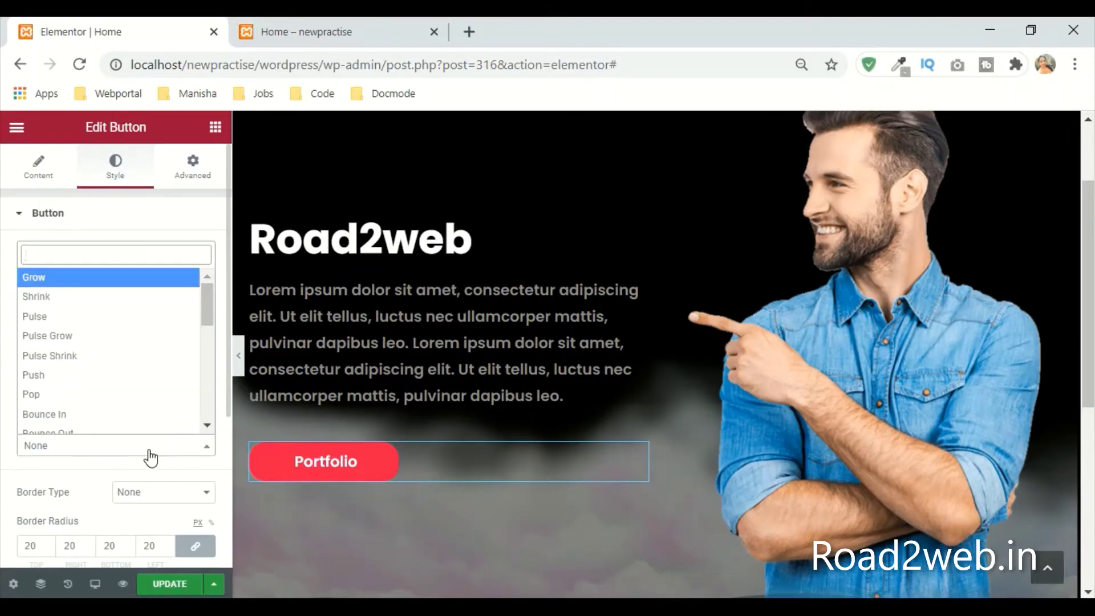
{"action": "left_click", "coordinate": [46, 279]}
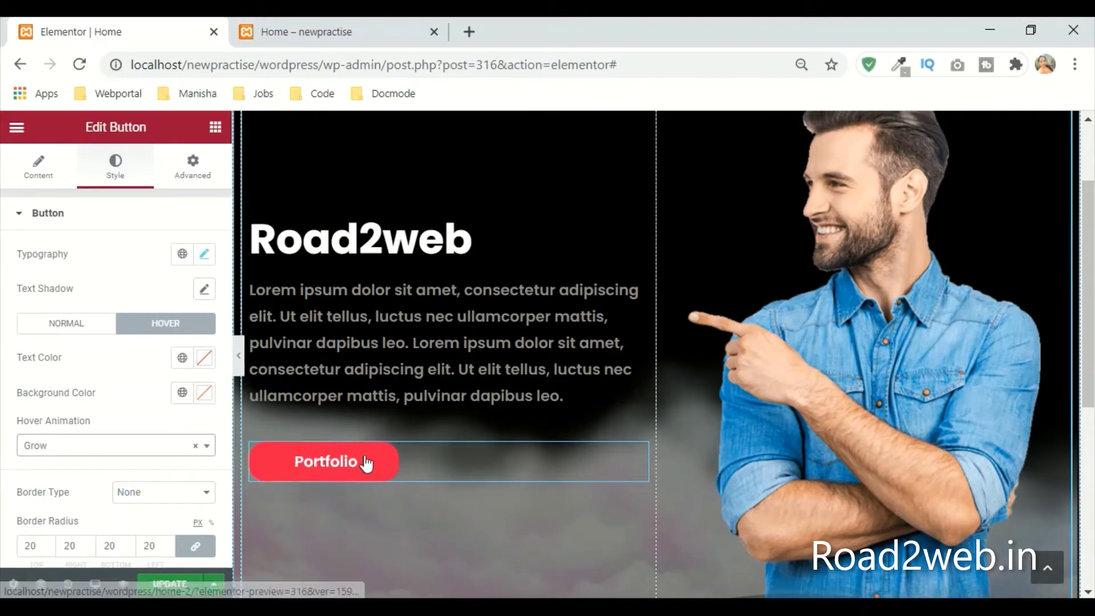
Step: Try the Pop, Bounce In and Pulse Grow hover animations on the Portfolio button
{"action": "left_click", "coordinate": [89, 451]}
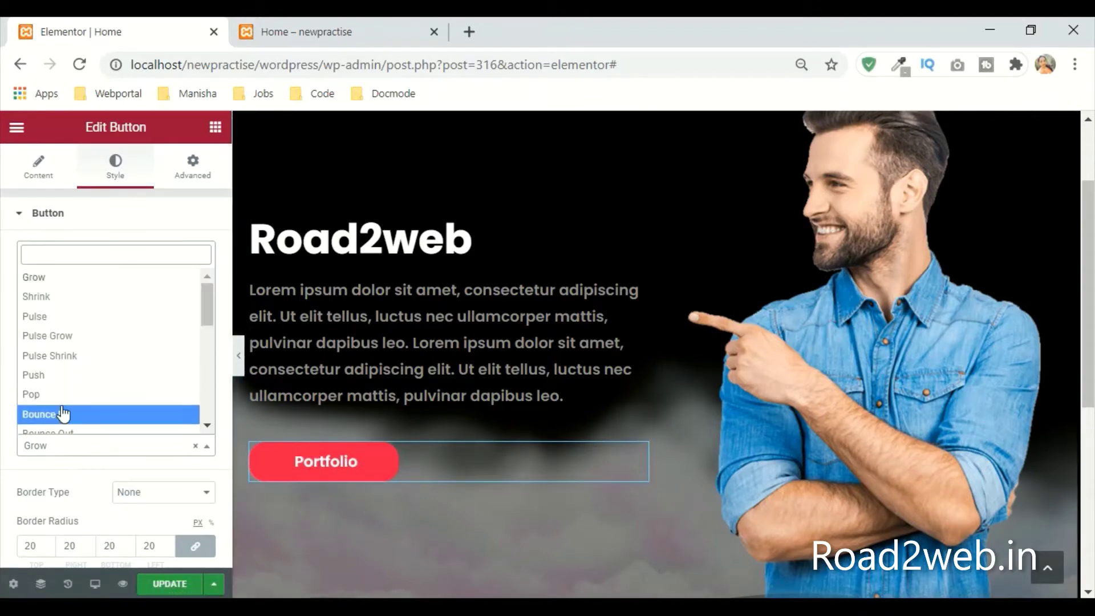
{"action": "key", "text": "Up"}
{"action": "key", "text": "Return"}
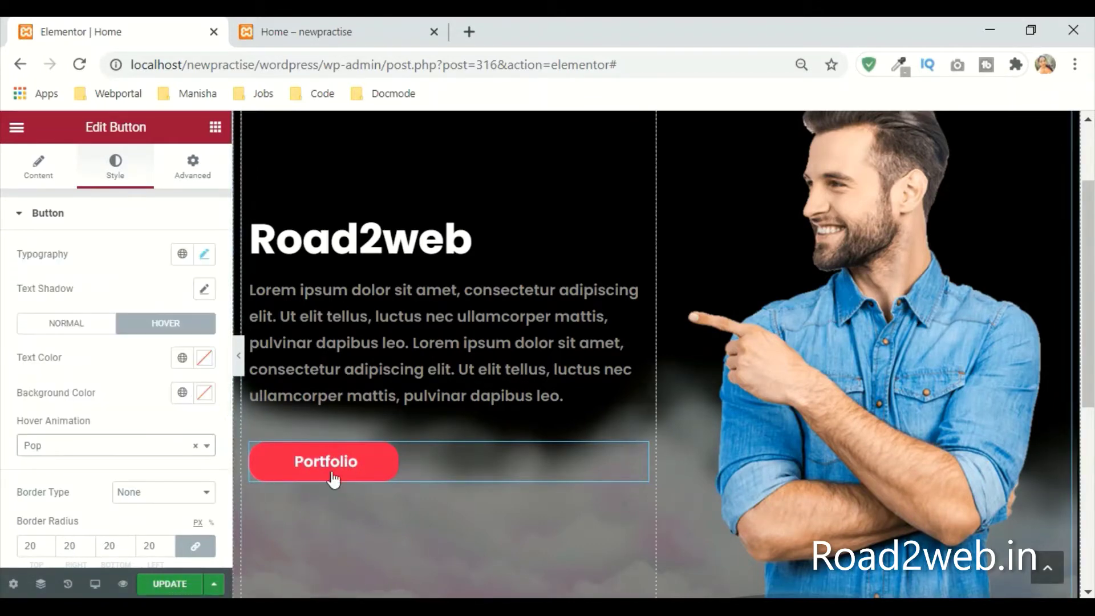
{"action": "left_click", "coordinate": [126, 450]}
{"action": "left_click", "coordinate": [66, 431]}
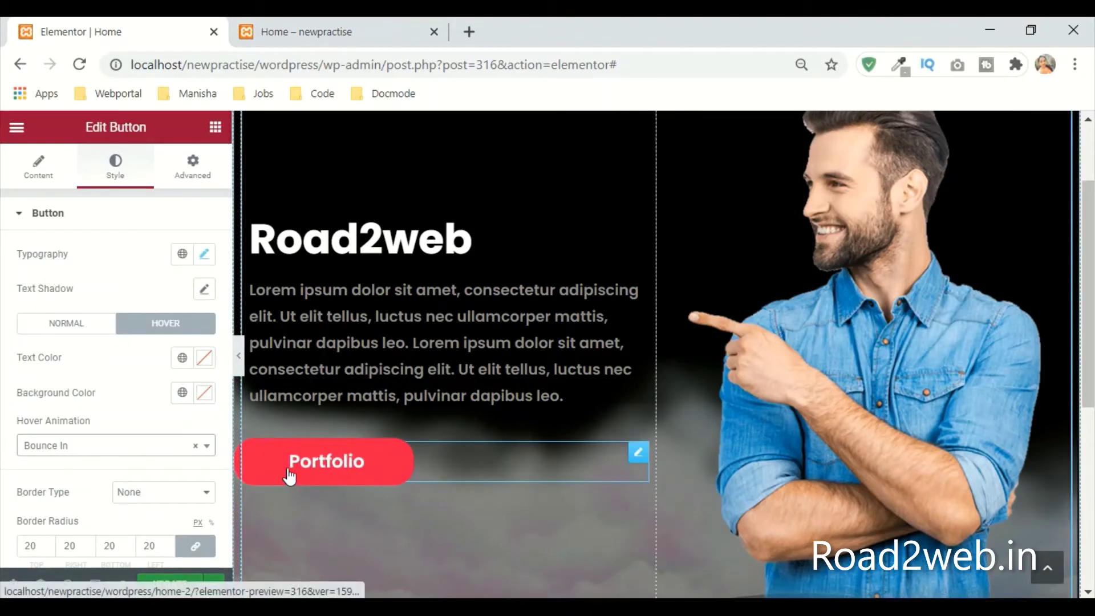
{"action": "left_click", "coordinate": [79, 450]}
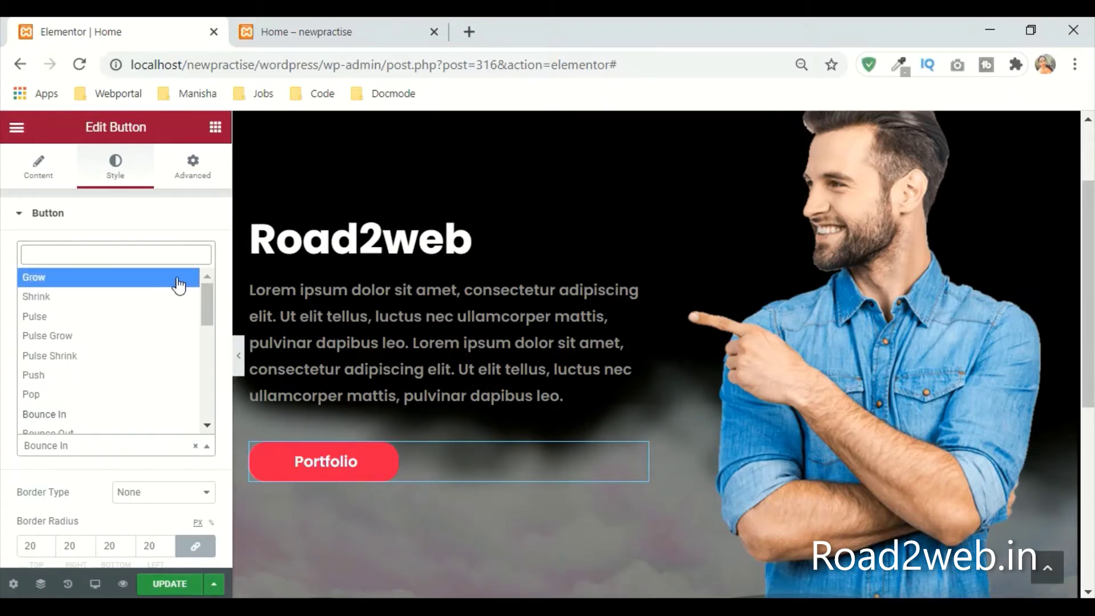
{"action": "key", "text": "Down"}
{"action": "key", "text": "Down"}
{"action": "key", "text": "Down"}
{"action": "key", "text": "Return"}
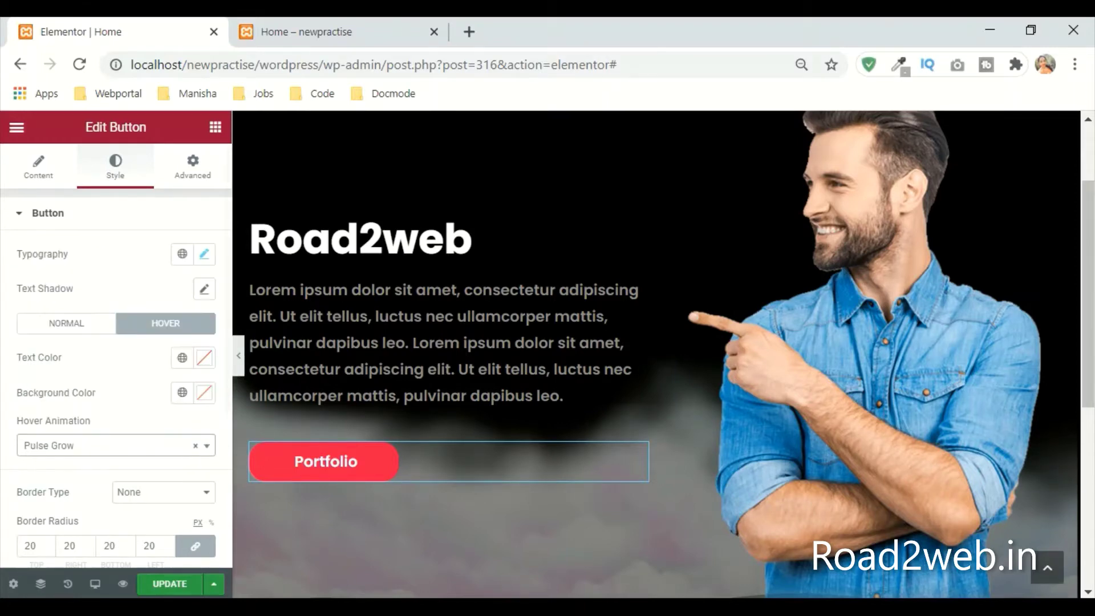
Step: Set the Portfolio button's hover animation back to Grow and update the page
{"action": "left_click", "coordinate": [146, 450]}
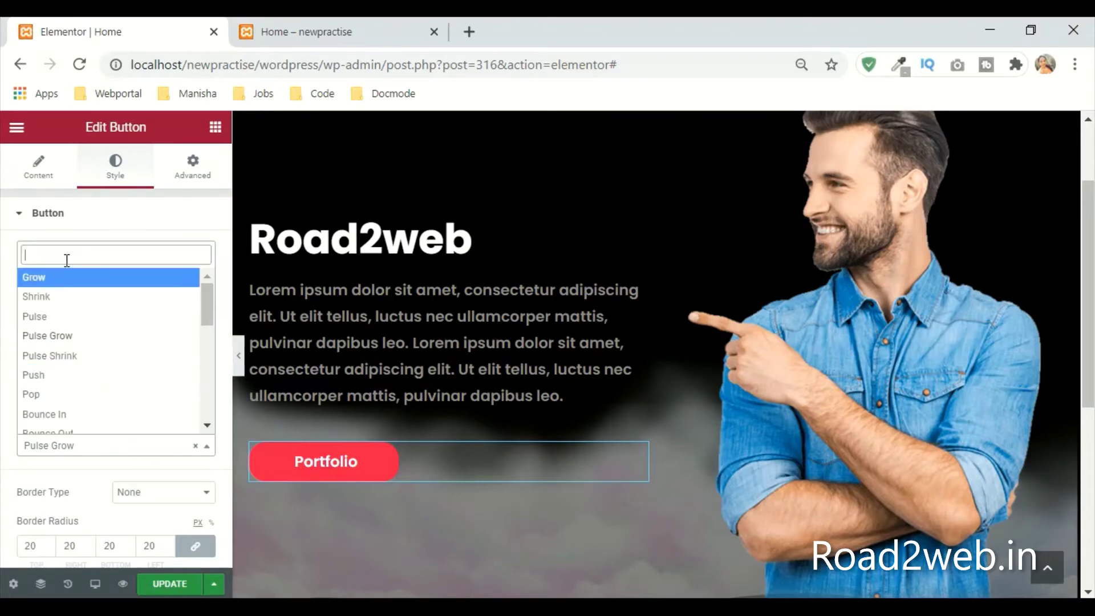
{"action": "left_click", "coordinate": [61, 279]}
{"action": "left_click", "coordinate": [165, 583]}
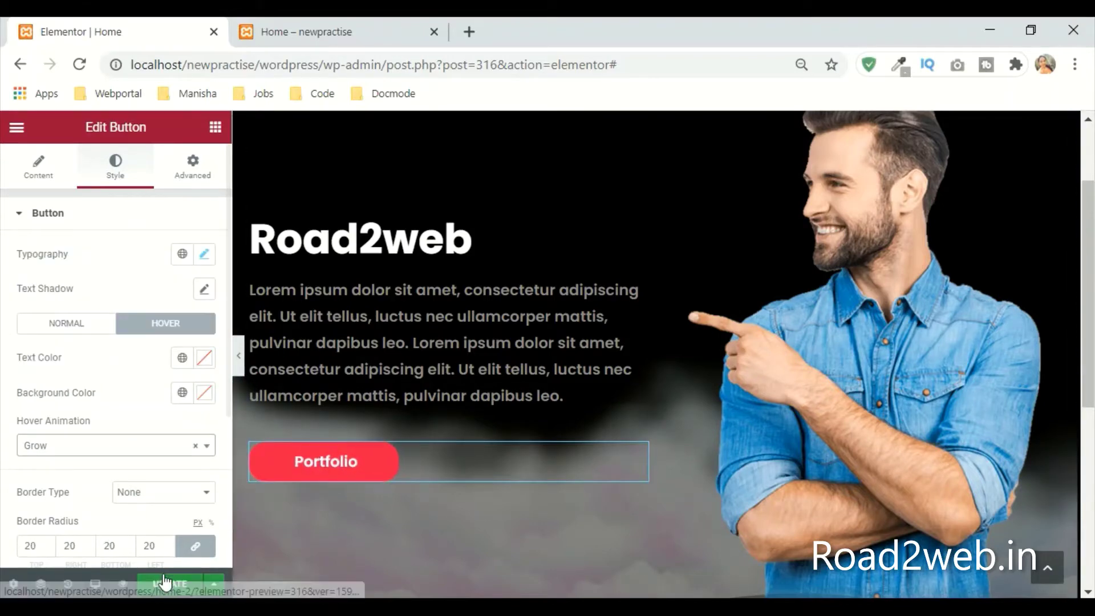
Step: Reload the Home page preview and examine the hero section with its Portfolio button
{"action": "left_click", "coordinate": [235, 25]}
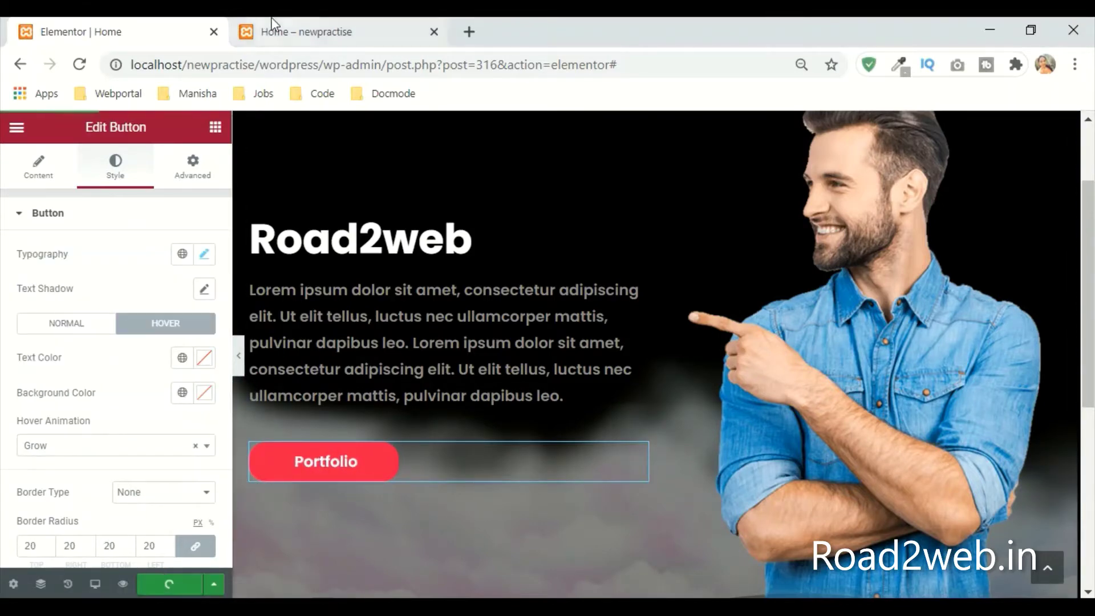
{"action": "key", "text": "F5"}
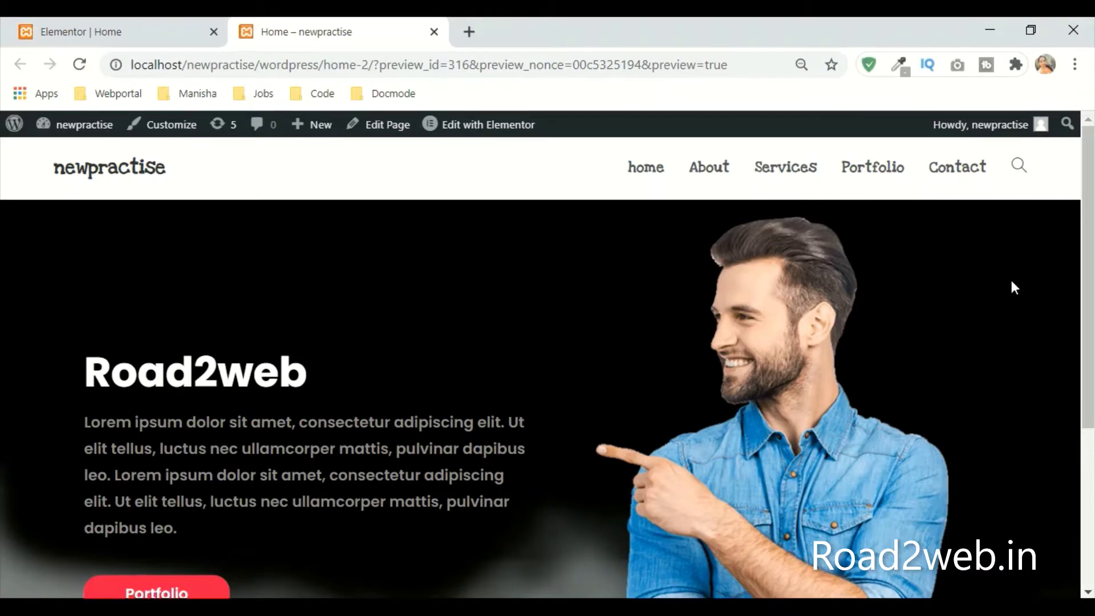
{"action": "scroll", "coordinate": [936, 326], "scroll_direction": "down", "scroll_amount": 3}
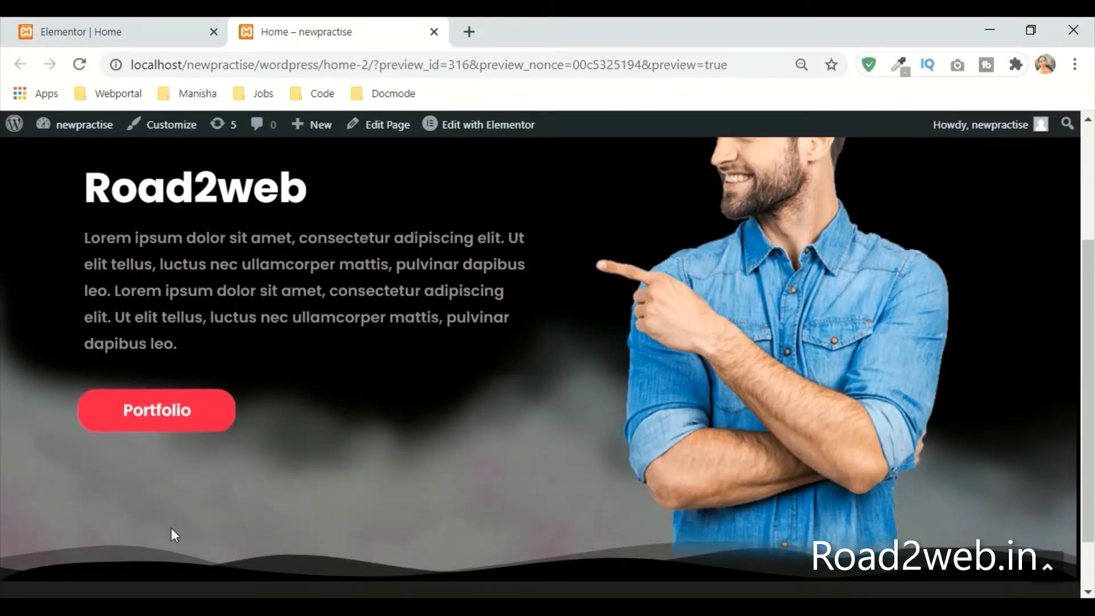
{"action": "scroll", "coordinate": [869, 351], "scroll_direction": "down", "scroll_amount": 1}
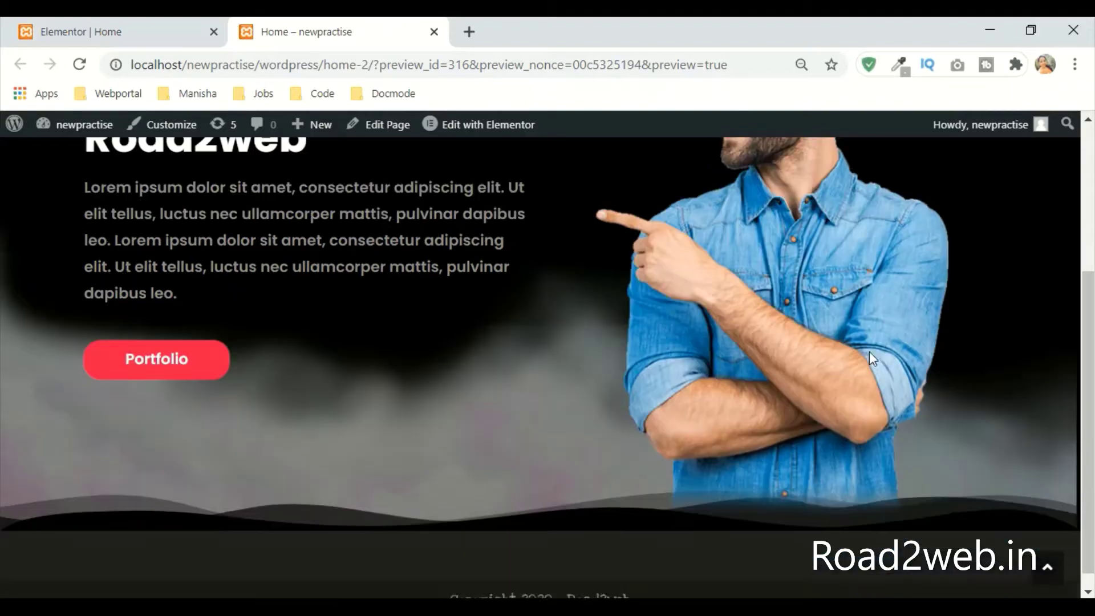
{"action": "scroll", "coordinate": [915, 408], "scroll_direction": "up", "scroll_amount": 1}
{"action": "scroll", "coordinate": [903, 412], "scroll_direction": "up", "scroll_amount": 1}
Step: Return to the Elementor editor and give the hero's text column a Slide In Left entrance animation with Slow duration
{"action": "left_click", "coordinate": [97, 31]}
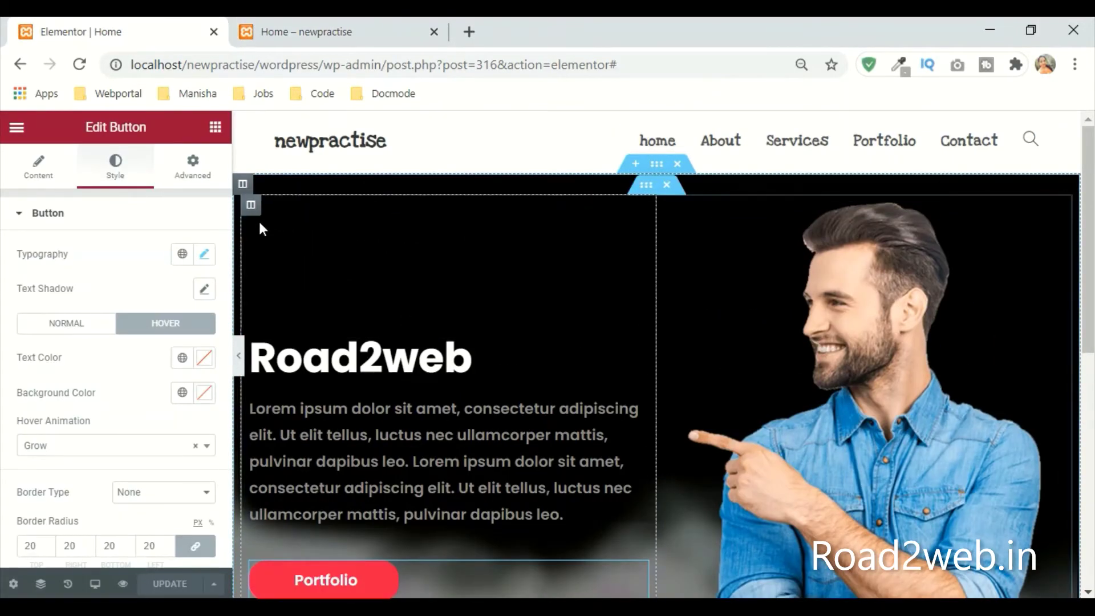
{"action": "left_click", "coordinate": [251, 208]}
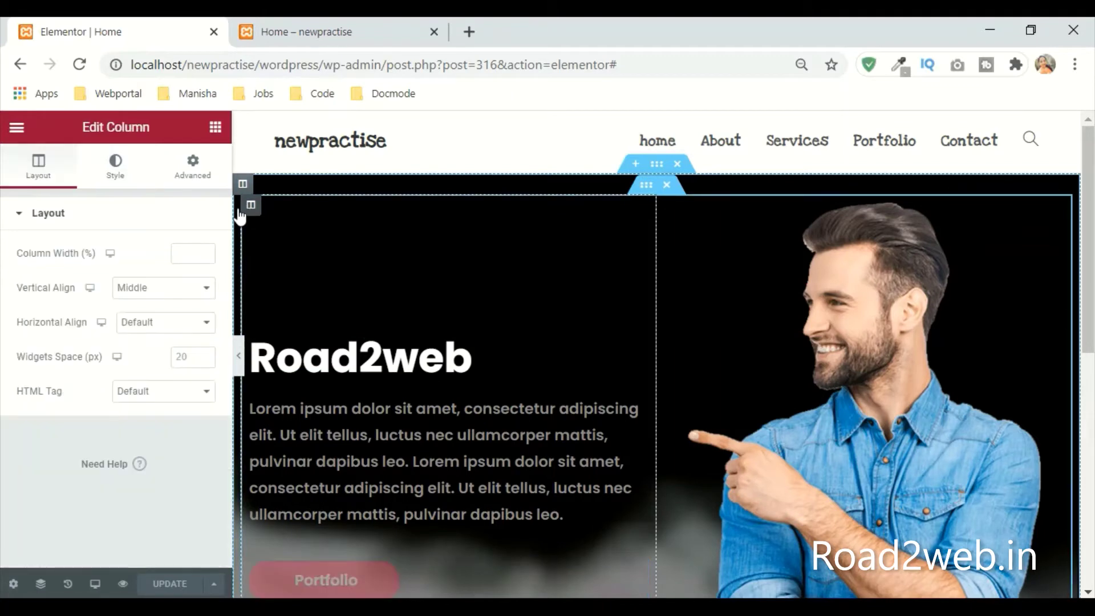
{"action": "left_click", "coordinate": [193, 166]}
{"action": "scroll", "coordinate": [185, 438], "scroll_direction": "down", "scroll_amount": 3}
{"action": "left_click", "coordinate": [89, 336]}
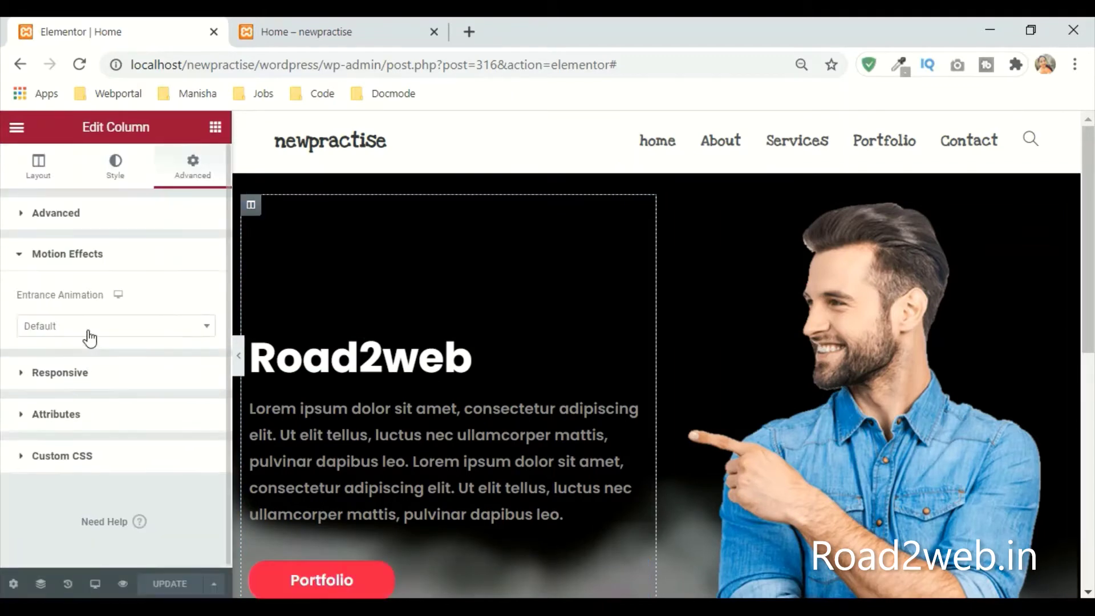
{"action": "left_click", "coordinate": [94, 323]}
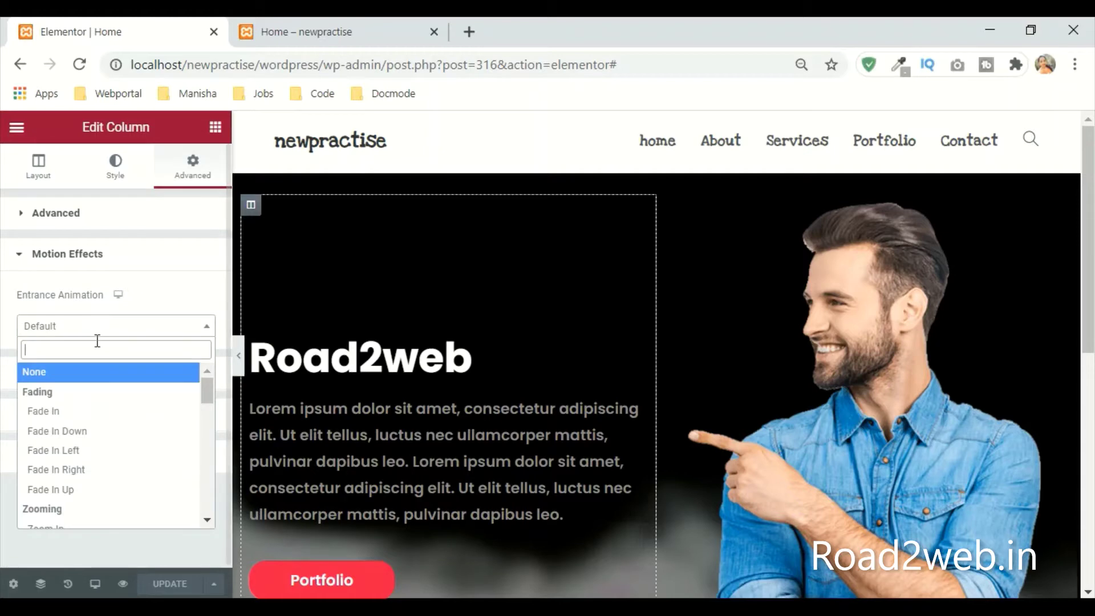
{"action": "scroll", "coordinate": [98, 432], "scroll_direction": "down", "scroll_amount": 7}
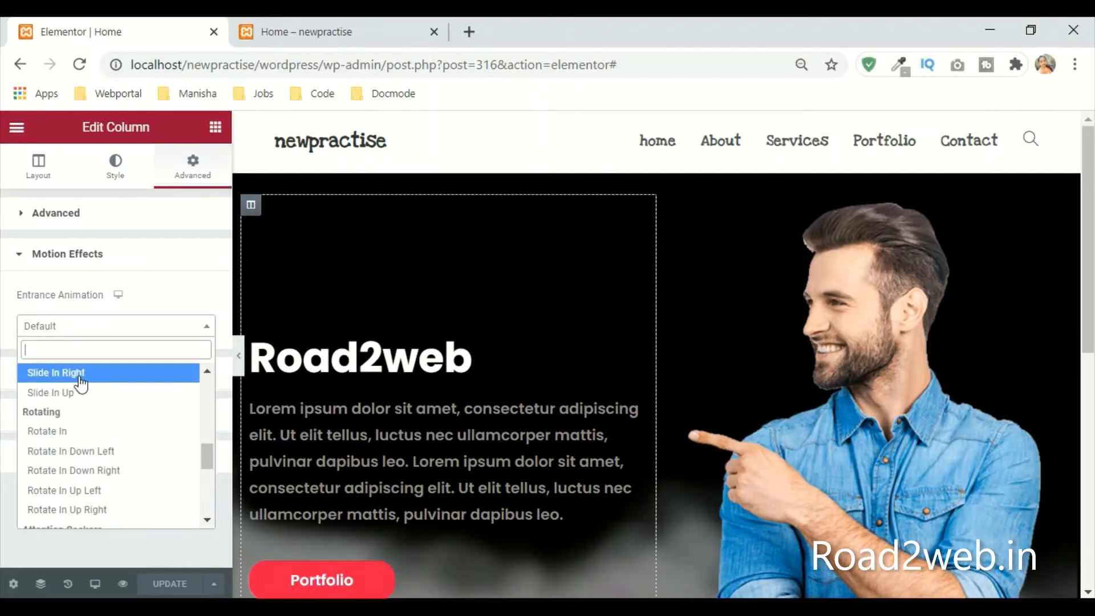
{"action": "scroll", "coordinate": [80, 387], "scroll_direction": "up", "scroll_amount": 3}
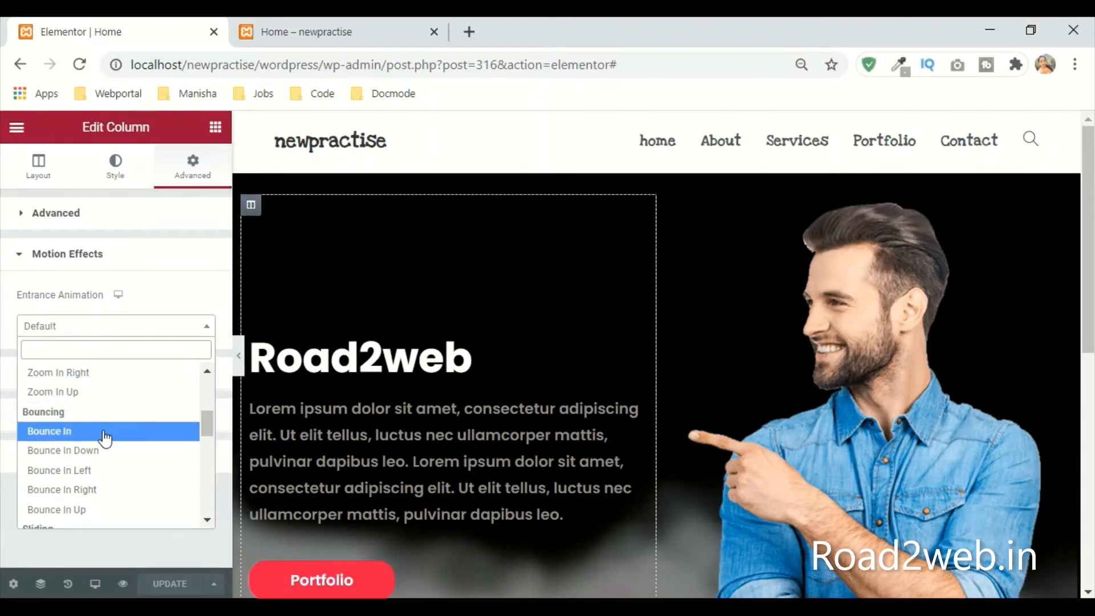
{"action": "scroll", "coordinate": [208, 431], "scroll_direction": "down", "scroll_amount": 3}
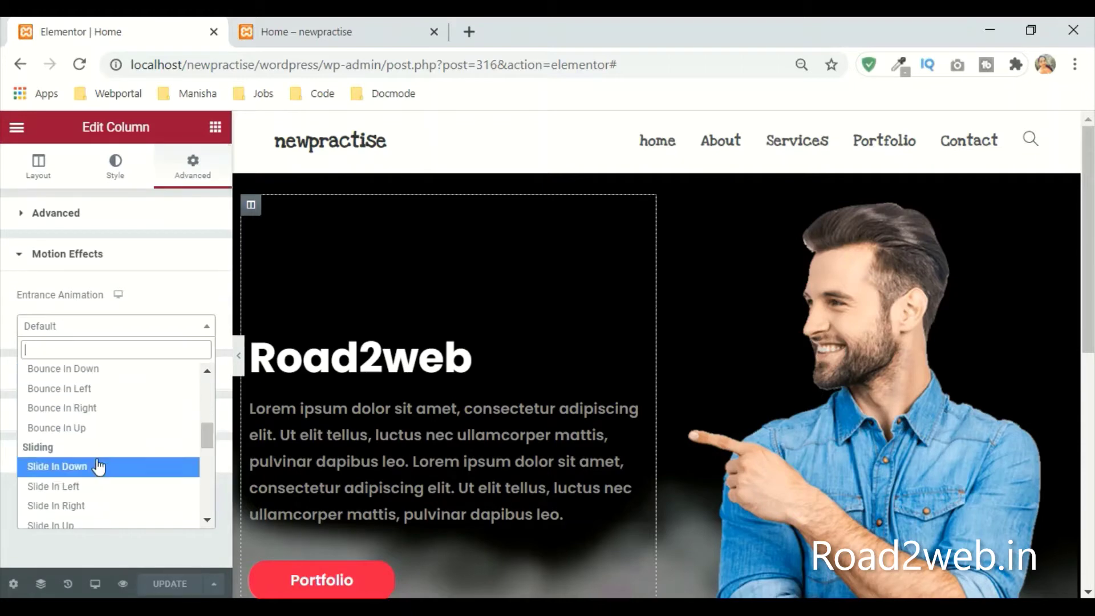
{"action": "left_click", "coordinate": [89, 486]}
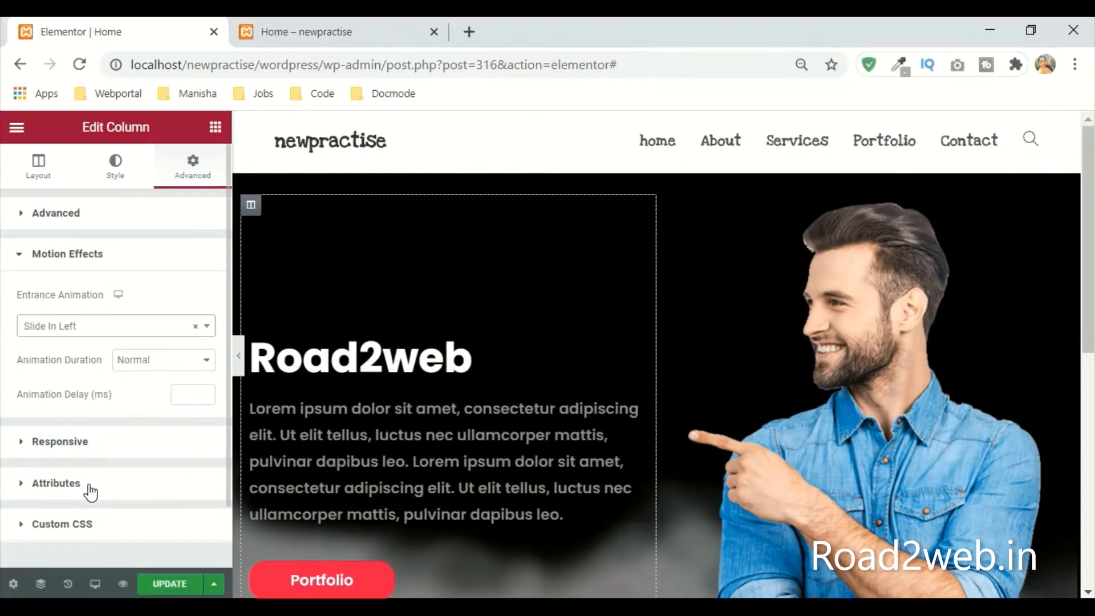
{"action": "left_click", "coordinate": [126, 361]}
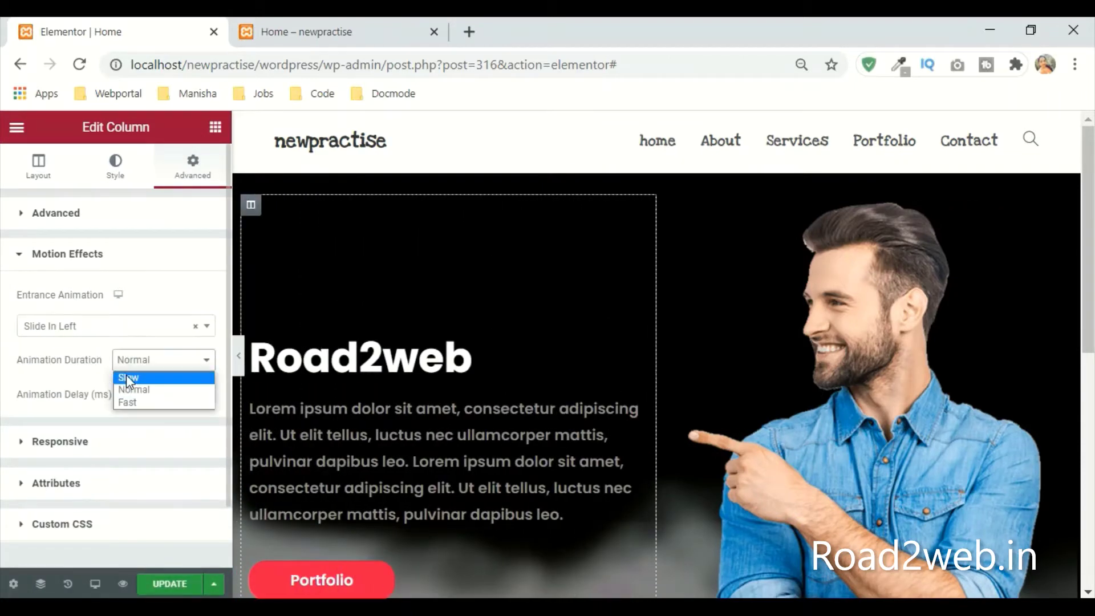
{"action": "left_click", "coordinate": [138, 379]}
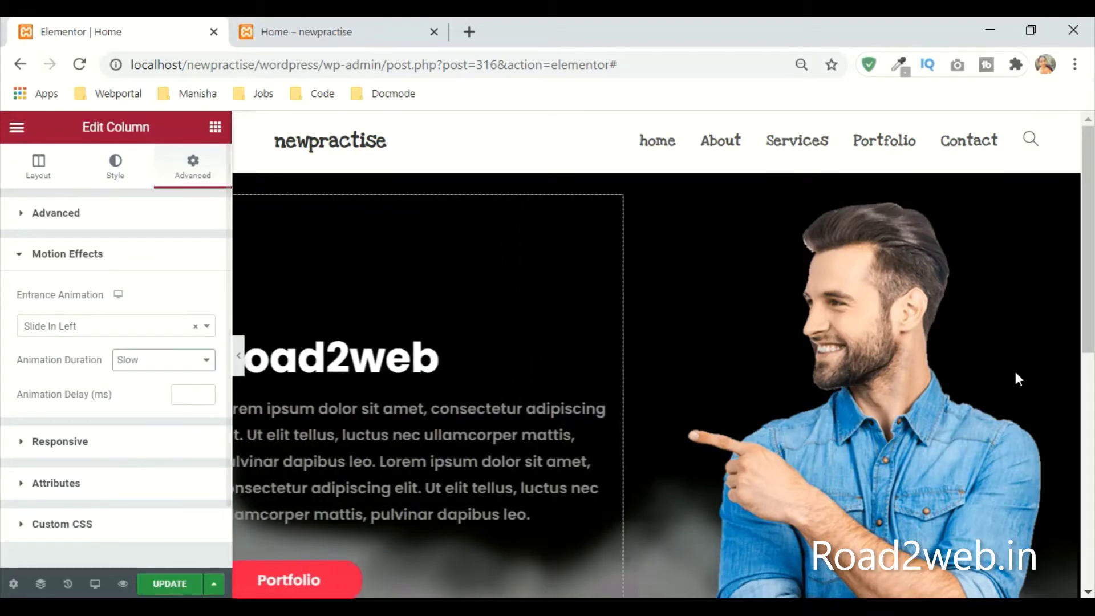
{"action": "left_click", "coordinate": [942, 381]}
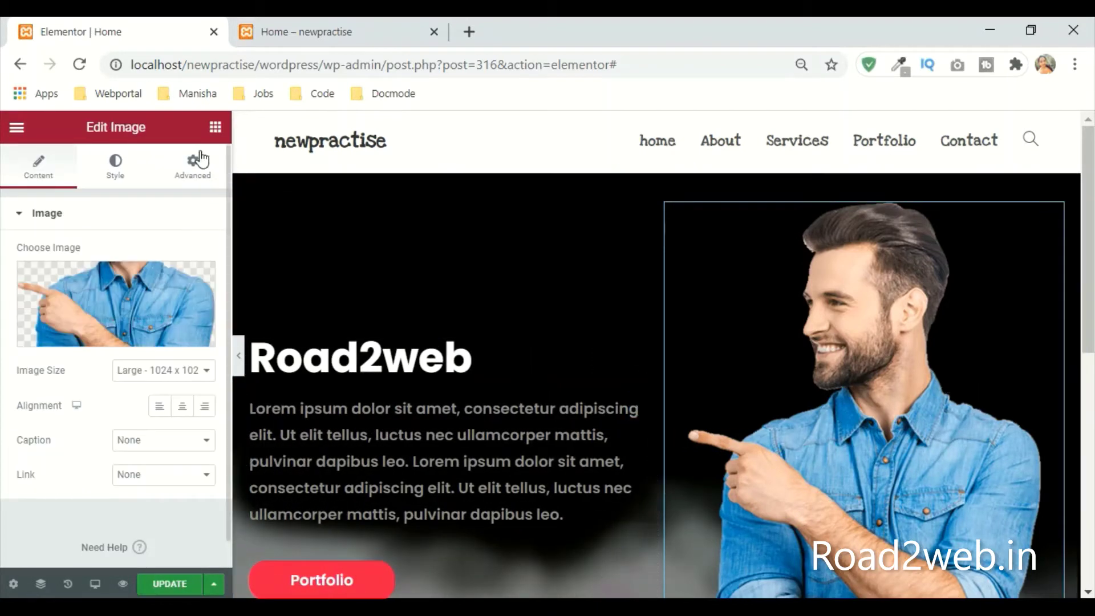
{"action": "left_click", "coordinate": [193, 166]}
{"action": "scroll", "coordinate": [114, 409], "scroll_direction": "down", "scroll_amount": 5}
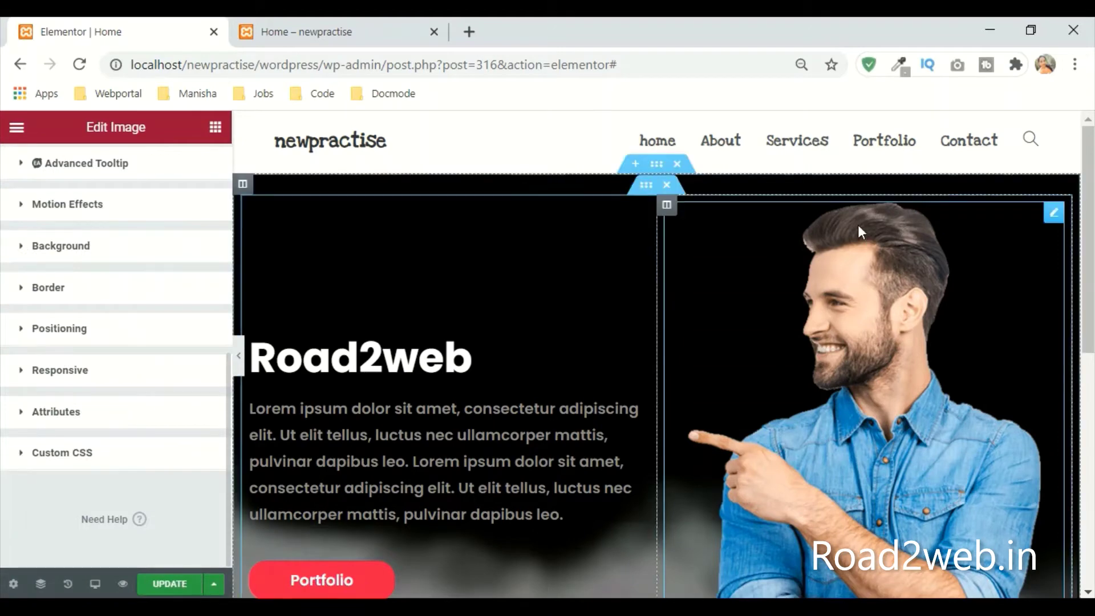
Step: Give the hero's image column a Slide In Right entrance animation with Slow duration and update the page
{"action": "left_click", "coordinate": [668, 207]}
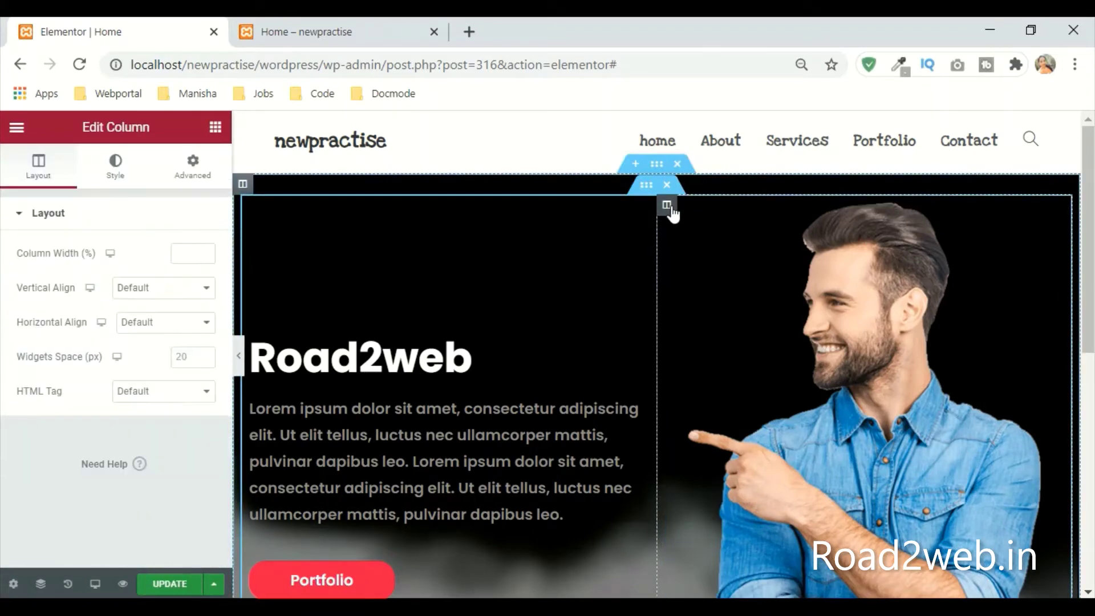
{"action": "left_click", "coordinate": [193, 165]}
{"action": "scroll", "coordinate": [98, 380], "scroll_direction": "down", "scroll_amount": 3}
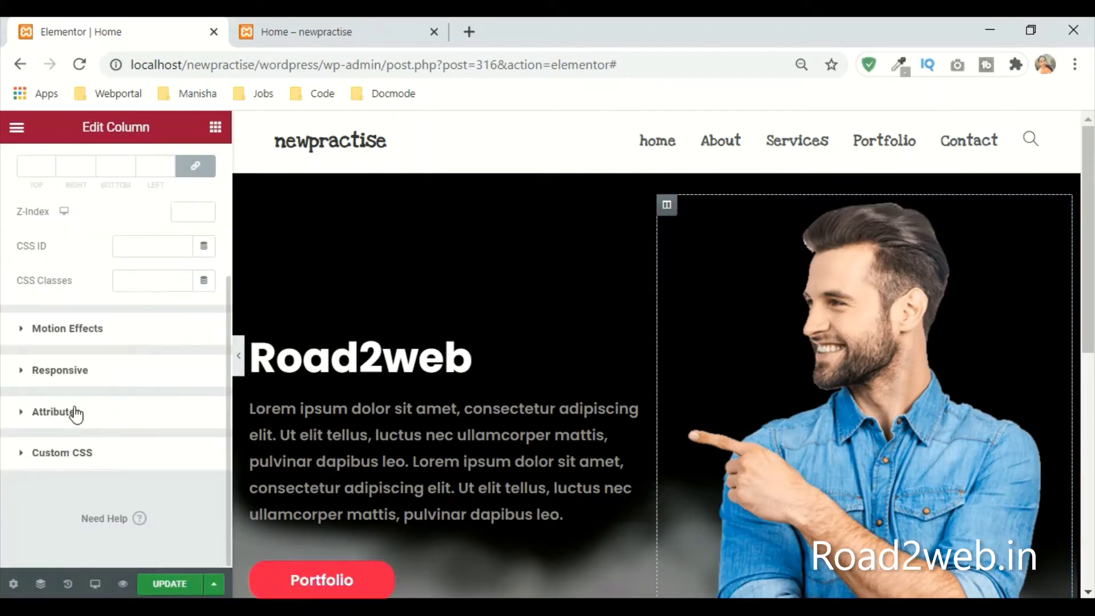
{"action": "left_click", "coordinate": [123, 329]}
{"action": "left_click", "coordinate": [71, 333]}
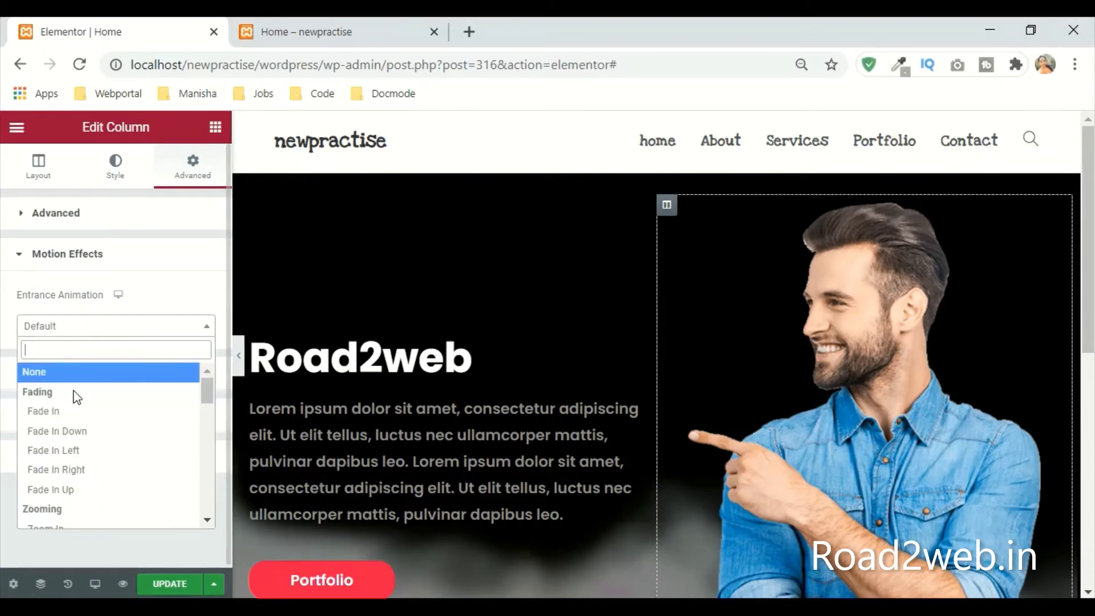
{"action": "scroll", "coordinate": [80, 422], "scroll_direction": "down", "scroll_amount": 5}
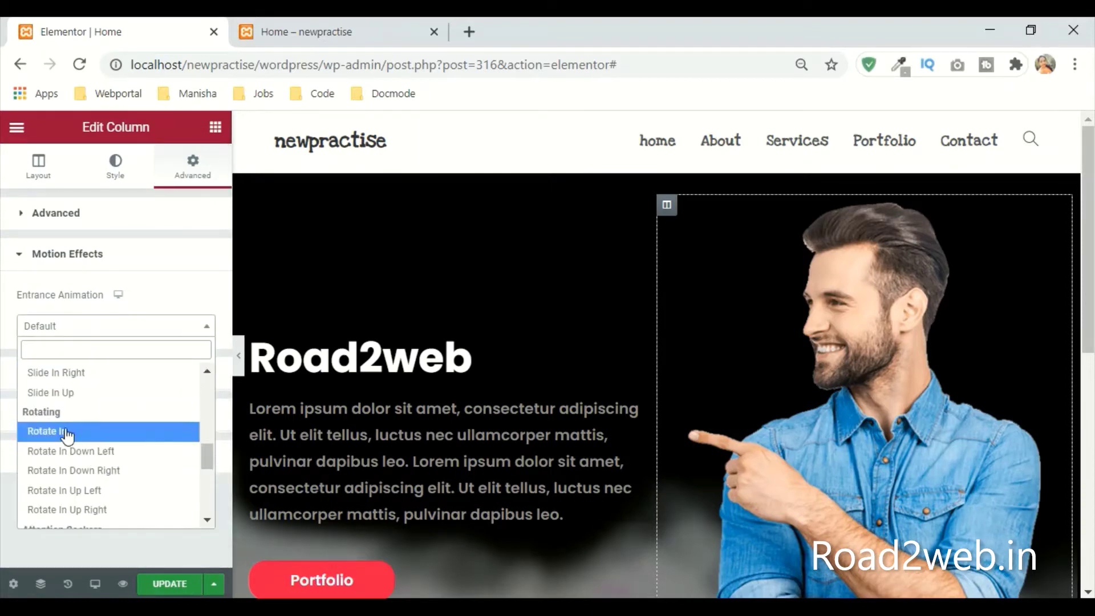
{"action": "left_click", "coordinate": [74, 378]}
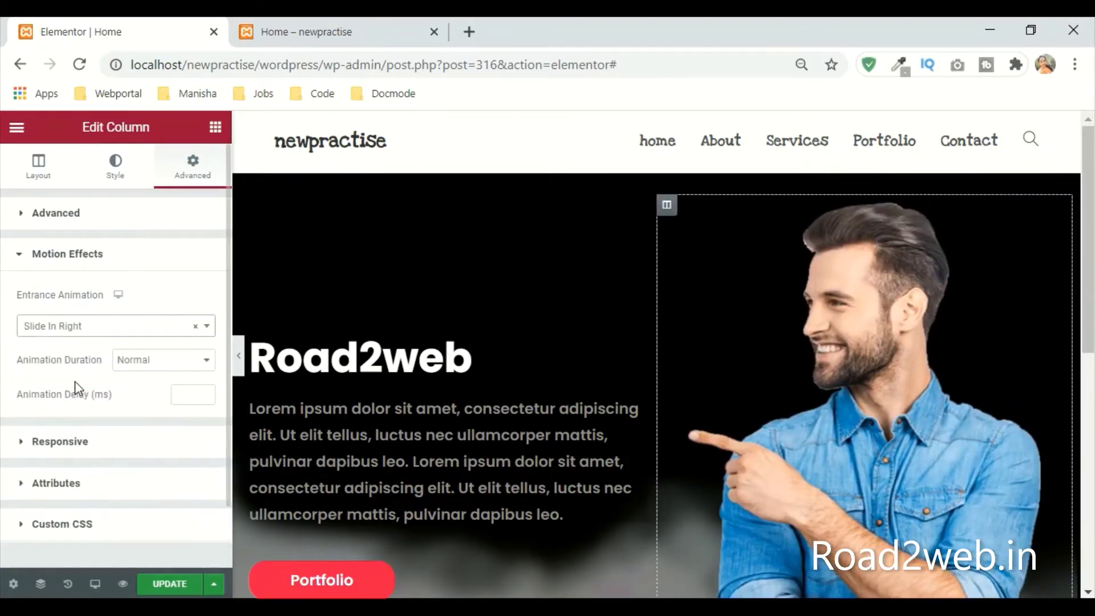
{"action": "left_click", "coordinate": [160, 361]}
{"action": "left_click", "coordinate": [148, 377]}
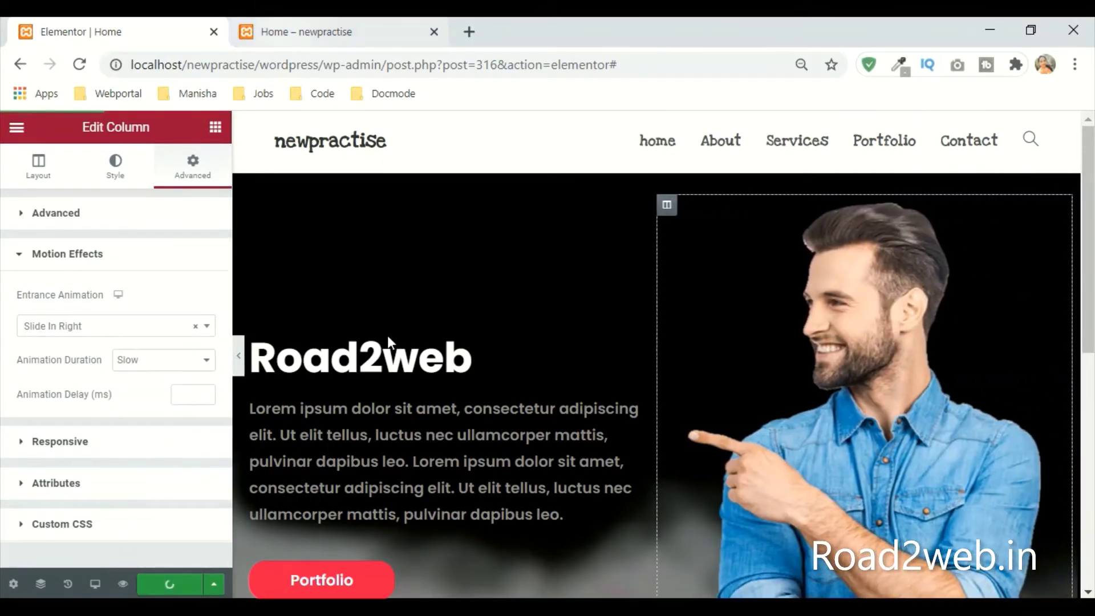
Step: Reload the Home page preview and examine the entrance animations of the hero's text and image columns
{"action": "left_click", "coordinate": [319, 32]}
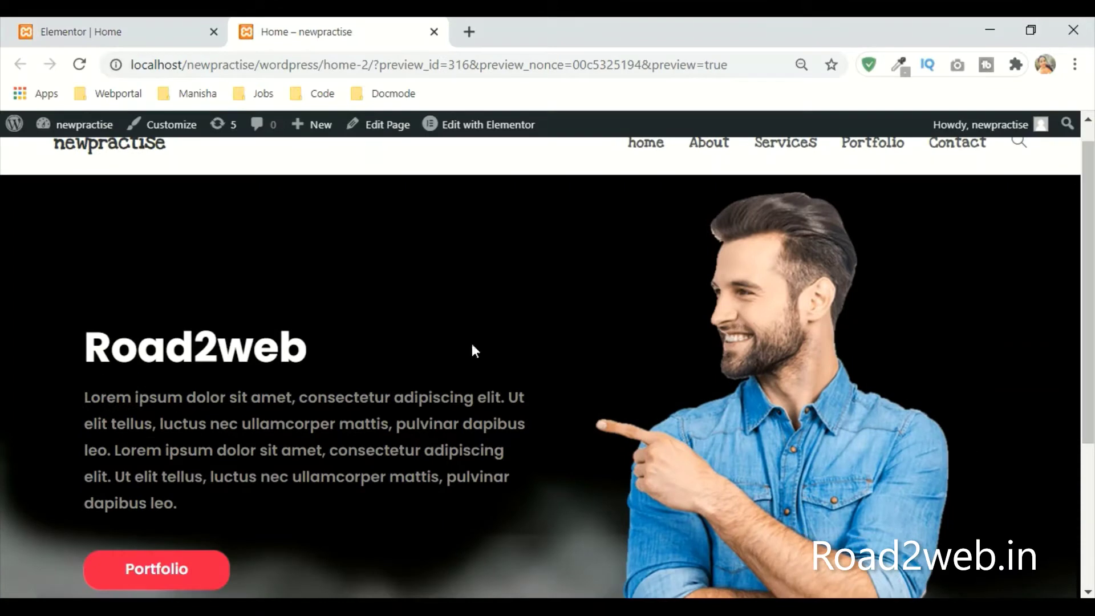
{"action": "key", "text": "F5"}
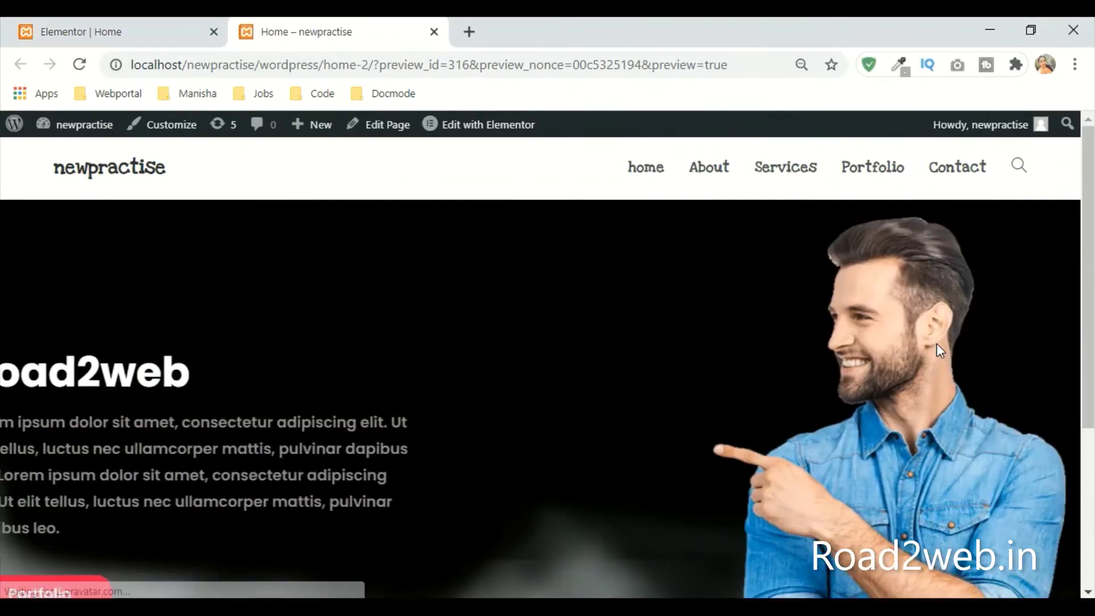
{"action": "scroll", "coordinate": [958, 337], "scroll_direction": "down", "scroll_amount": 3}
{"action": "scroll", "coordinate": [984, 325], "scroll_direction": "up", "scroll_amount": 3}
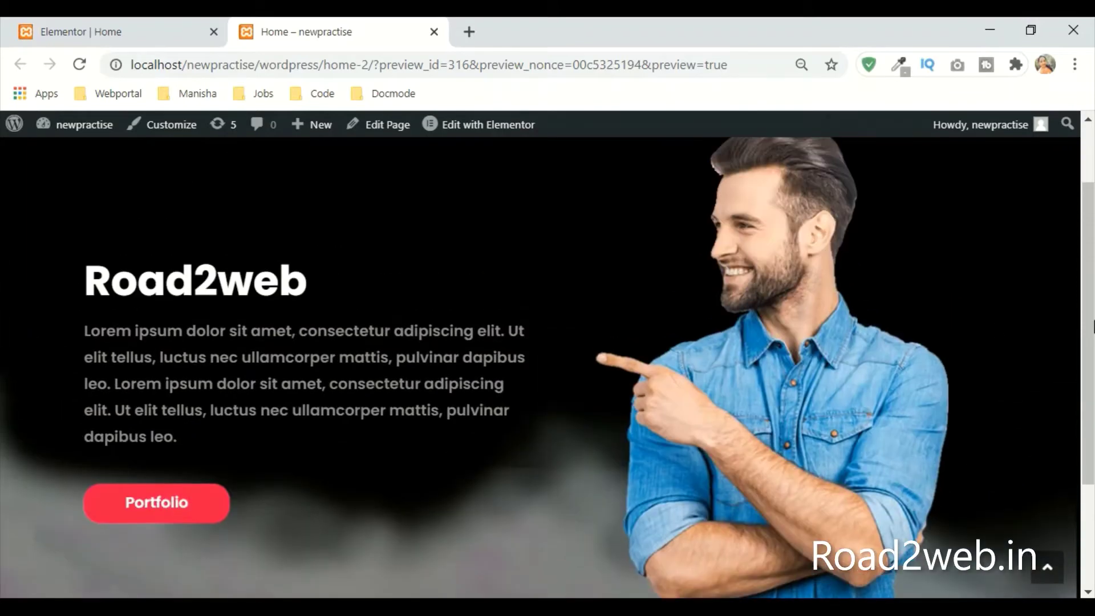
Step: Return to the Elementor editor and try a Slide In Right entrance animation on the hero's outer column
{"action": "left_click", "coordinate": [45, 29]}
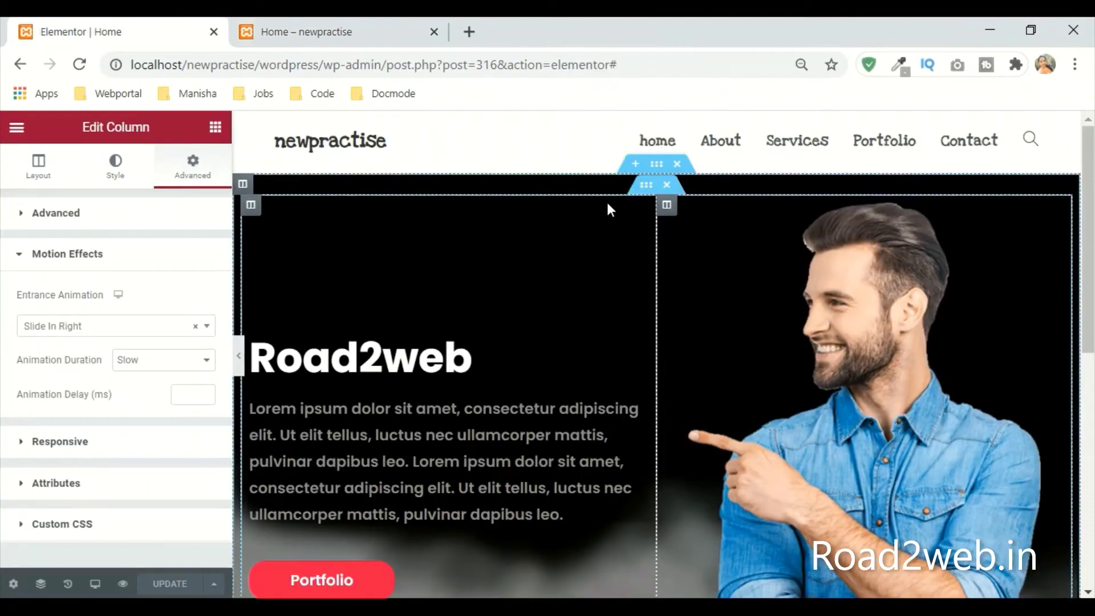
{"action": "left_click", "coordinate": [244, 184]}
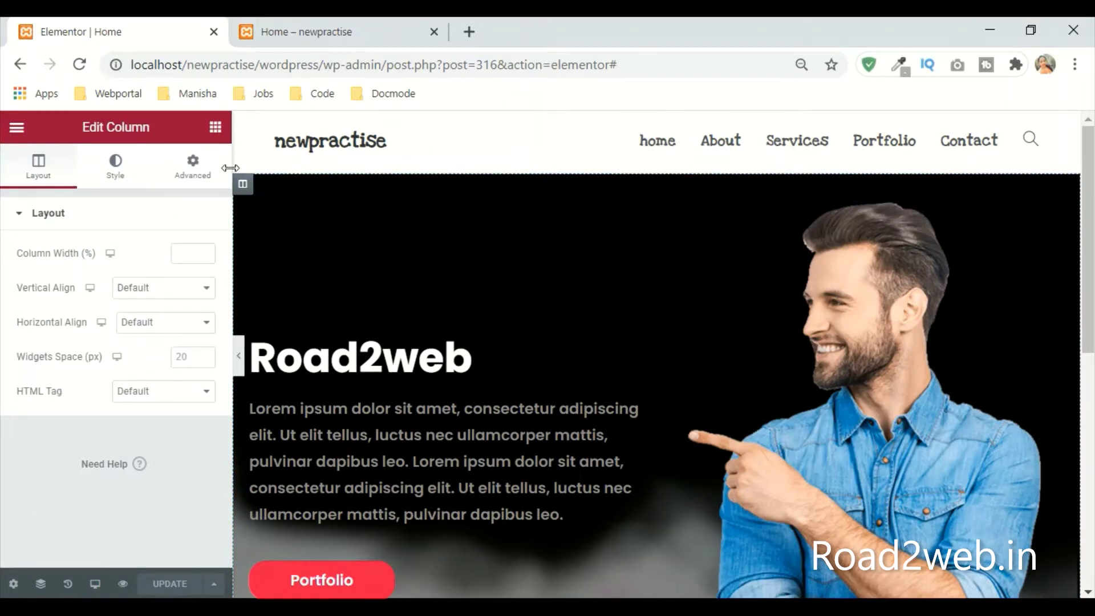
{"action": "left_click", "coordinate": [212, 172]}
{"action": "scroll", "coordinate": [65, 485], "scroll_direction": "down", "scroll_amount": 3}
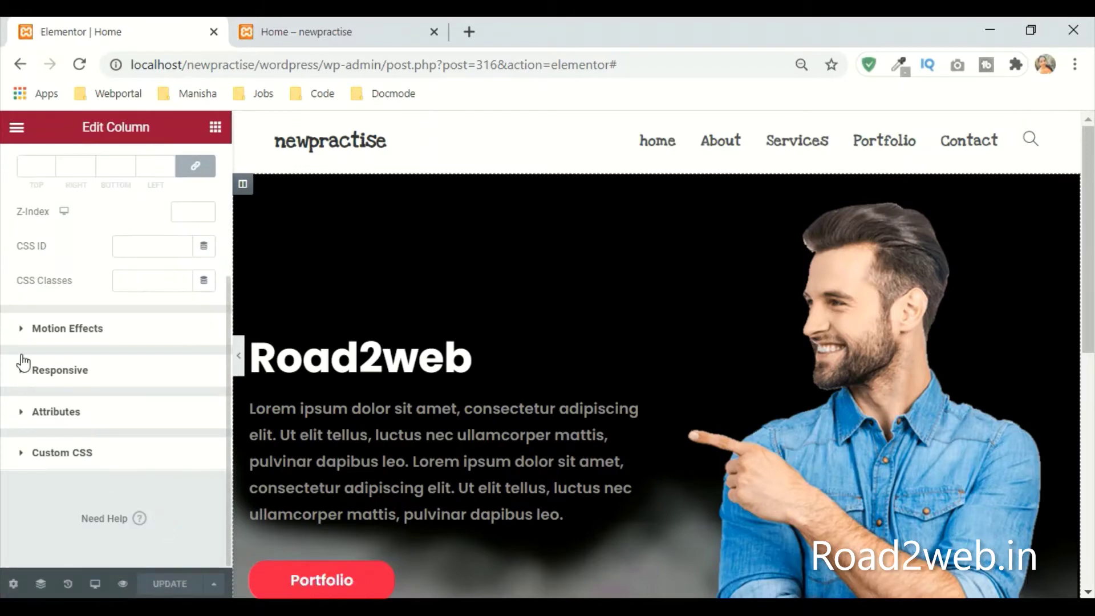
{"action": "left_click", "coordinate": [44, 331]}
{"action": "left_click", "coordinate": [51, 336]}
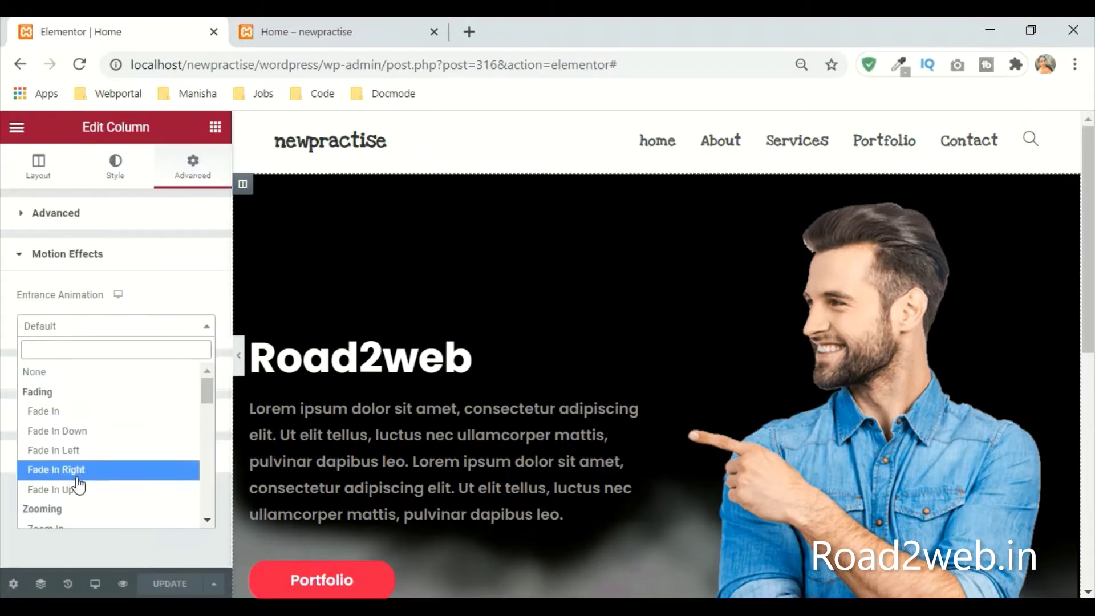
{"action": "scroll", "coordinate": [77, 456], "scroll_direction": "down", "scroll_amount": 4}
{"action": "scroll", "coordinate": [117, 500], "scroll_direction": "down", "scroll_amount": 3}
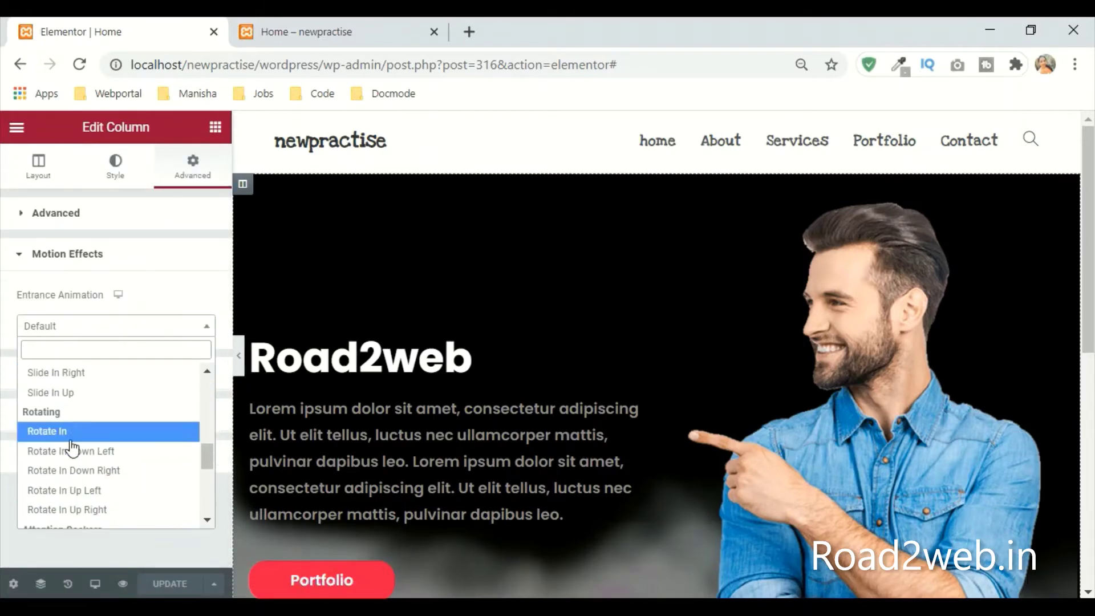
{"action": "left_click", "coordinate": [93, 377]}
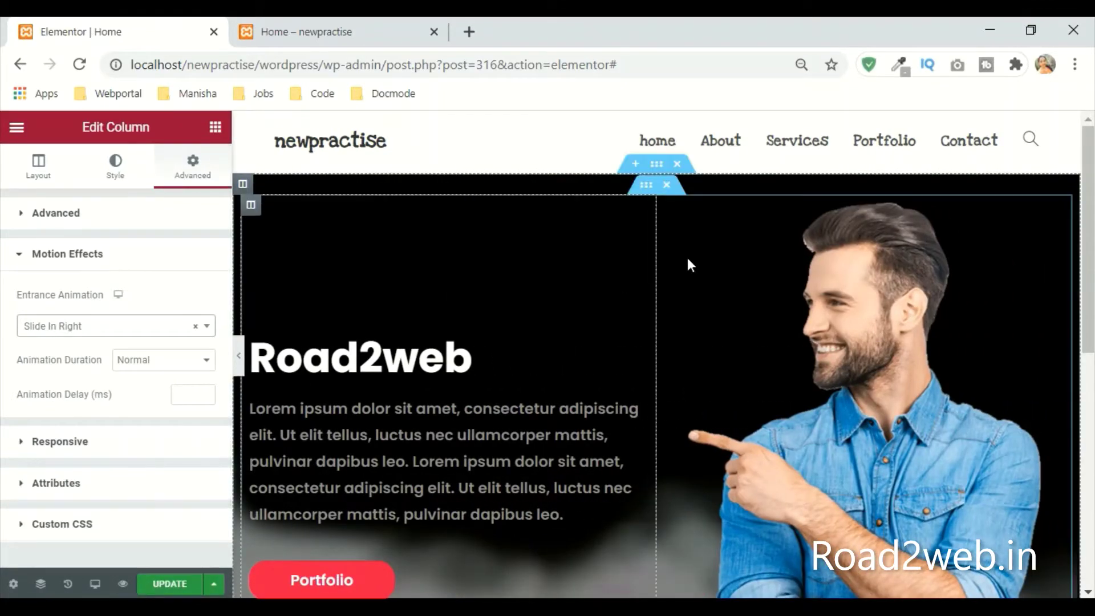
Step: Give the whole hero section a Slide In Right entrance animation
{"action": "left_click", "coordinate": [656, 177]}
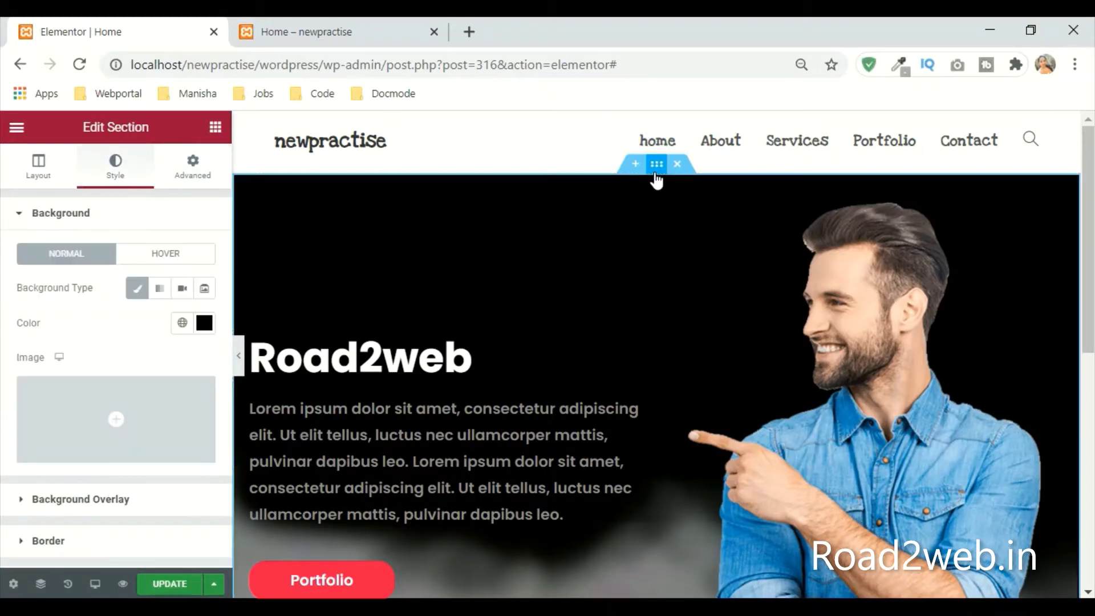
{"action": "scroll", "coordinate": [108, 409], "scroll_direction": "down", "scroll_amount": 4}
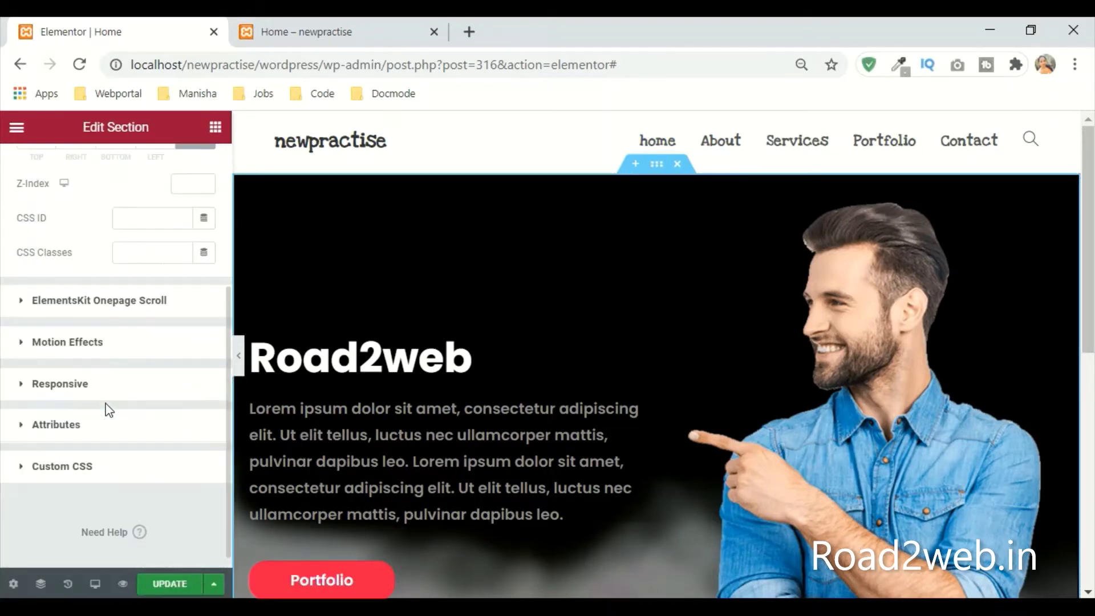
{"action": "left_click", "coordinate": [90, 349]}
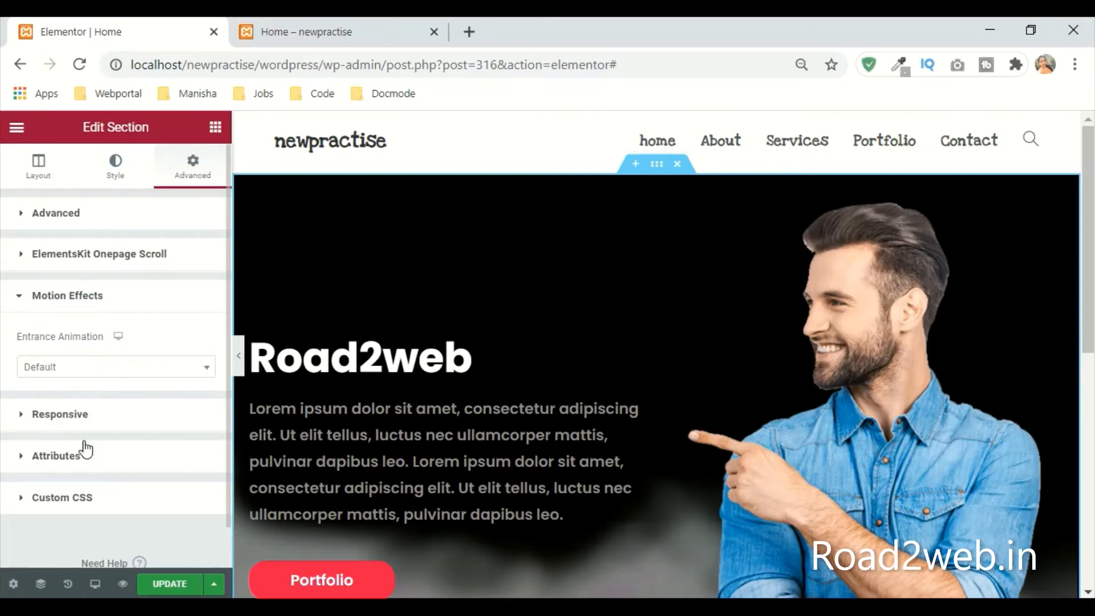
{"action": "left_click", "coordinate": [86, 379]}
{"action": "scroll", "coordinate": [85, 479], "scroll_direction": "down", "scroll_amount": 5}
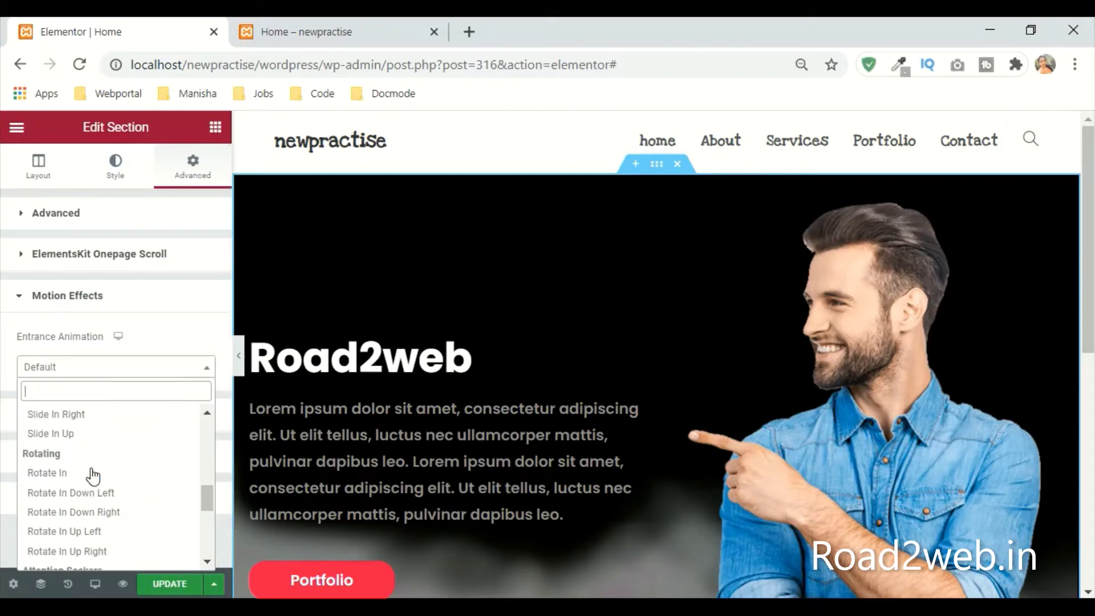
{"action": "left_click", "coordinate": [85, 415]}
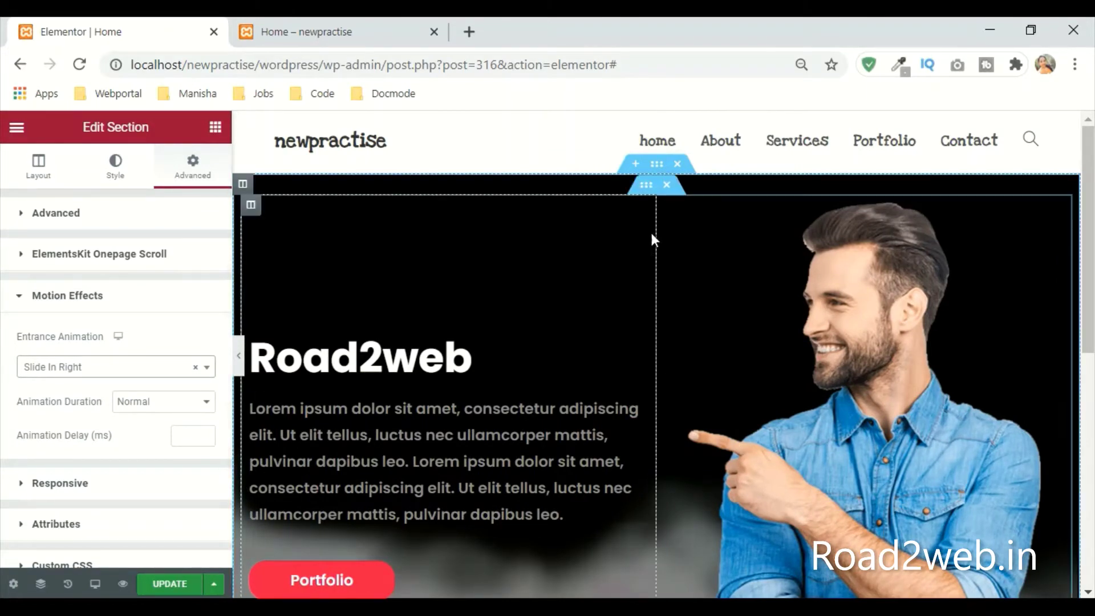
Step: Set the hero's outer column entrance animation to None and update the page
{"action": "left_click", "coordinate": [244, 186]}
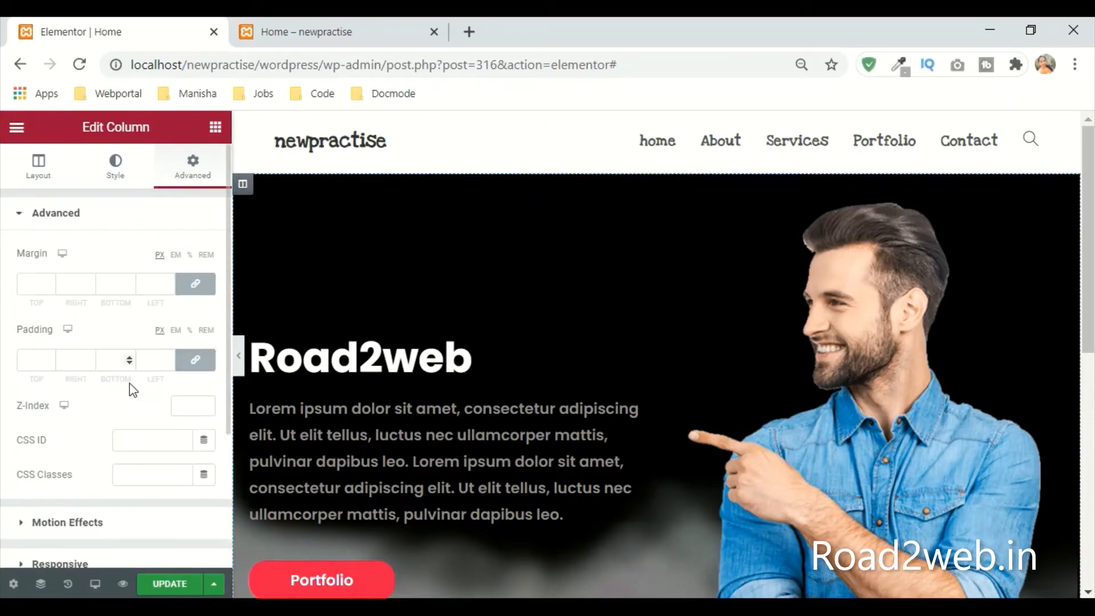
{"action": "scroll", "coordinate": [153, 331], "scroll_direction": "down", "scroll_amount": 3}
{"action": "left_click", "coordinate": [80, 338]}
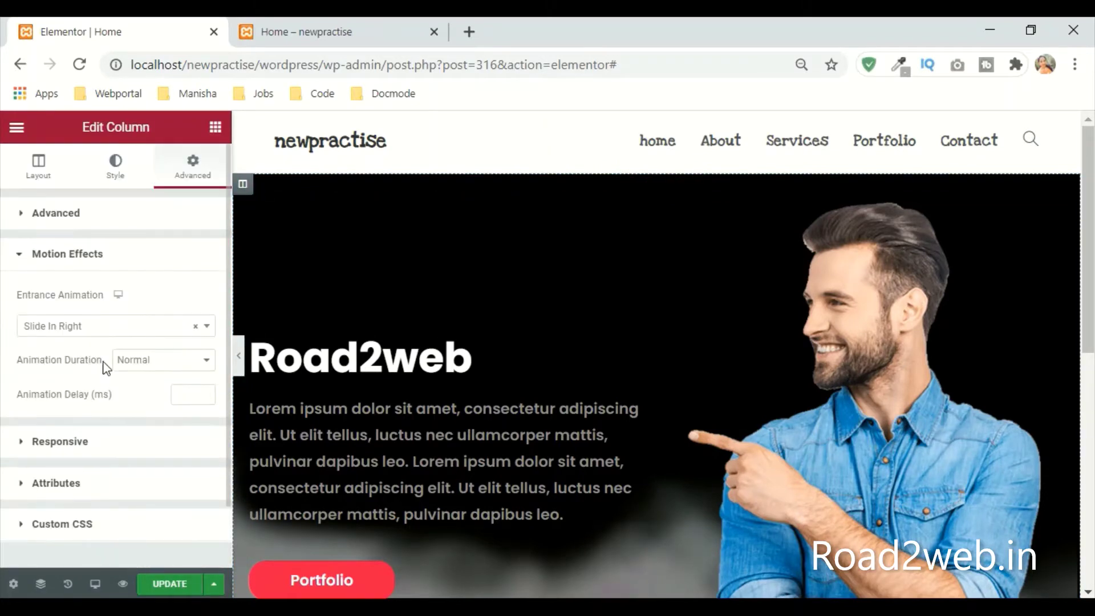
{"action": "left_click", "coordinate": [132, 334]}
{"action": "left_click", "coordinate": [133, 332]}
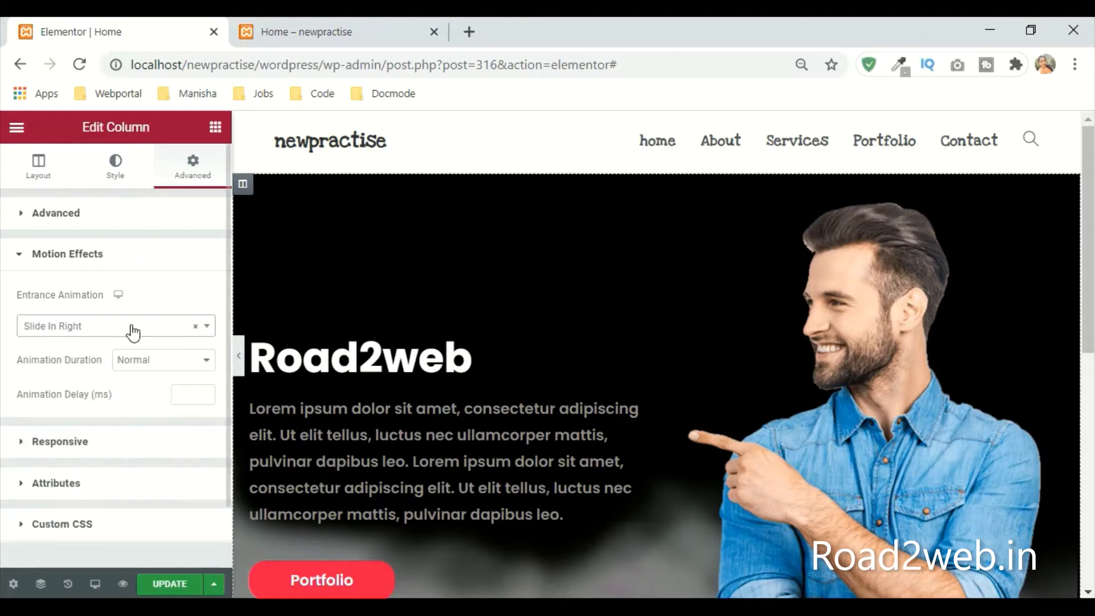
{"action": "left_click", "coordinate": [200, 333]}
{"action": "scroll", "coordinate": [110, 376], "scroll_direction": "up", "scroll_amount": 5}
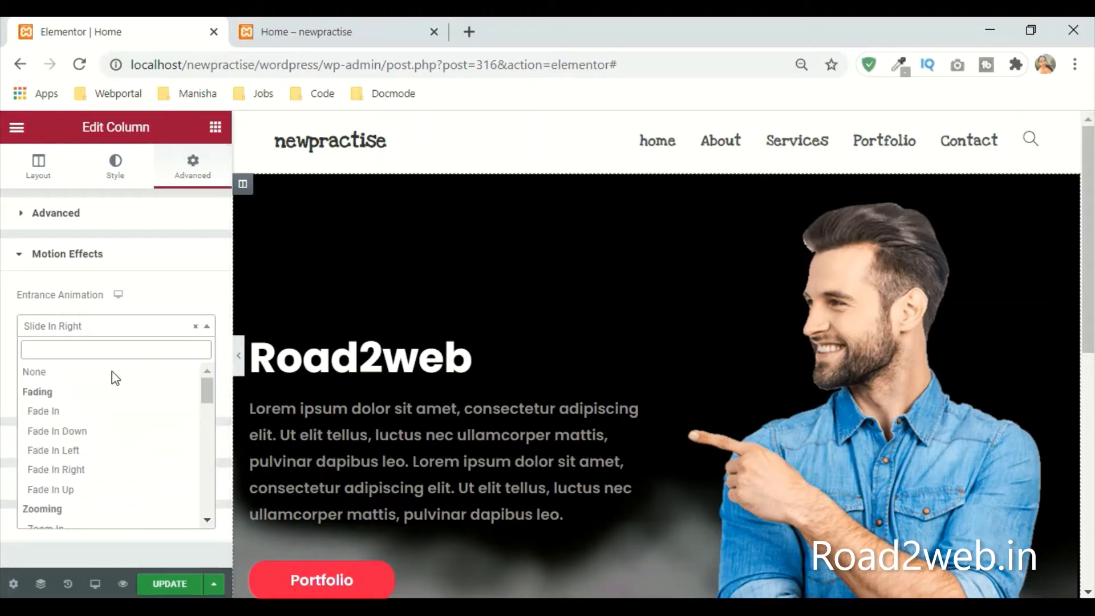
{"action": "left_click", "coordinate": [102, 373]}
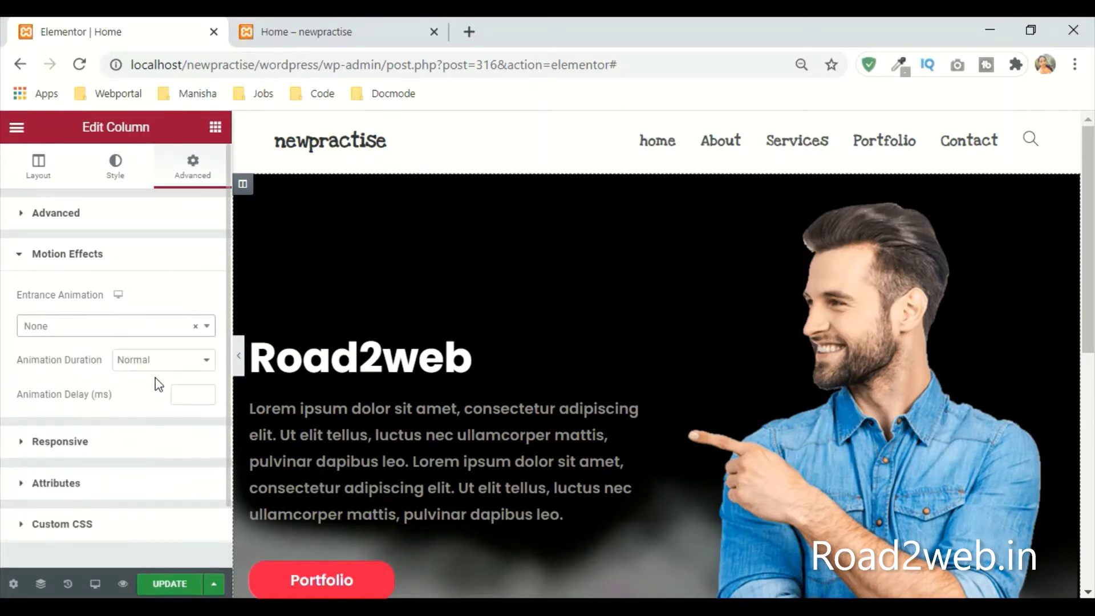
{"action": "left_click", "coordinate": [170, 583]}
Step: Reload the Home page preview and examine the animated hero section down to the footer
{"action": "left_click", "coordinate": [318, 31]}
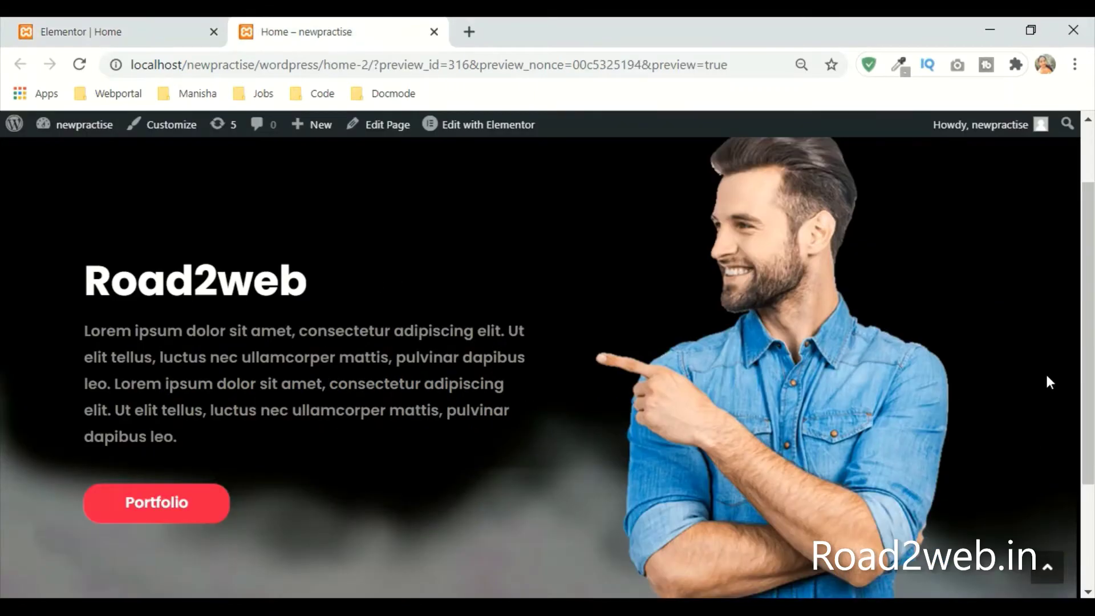
{"action": "key", "text": "F5"}
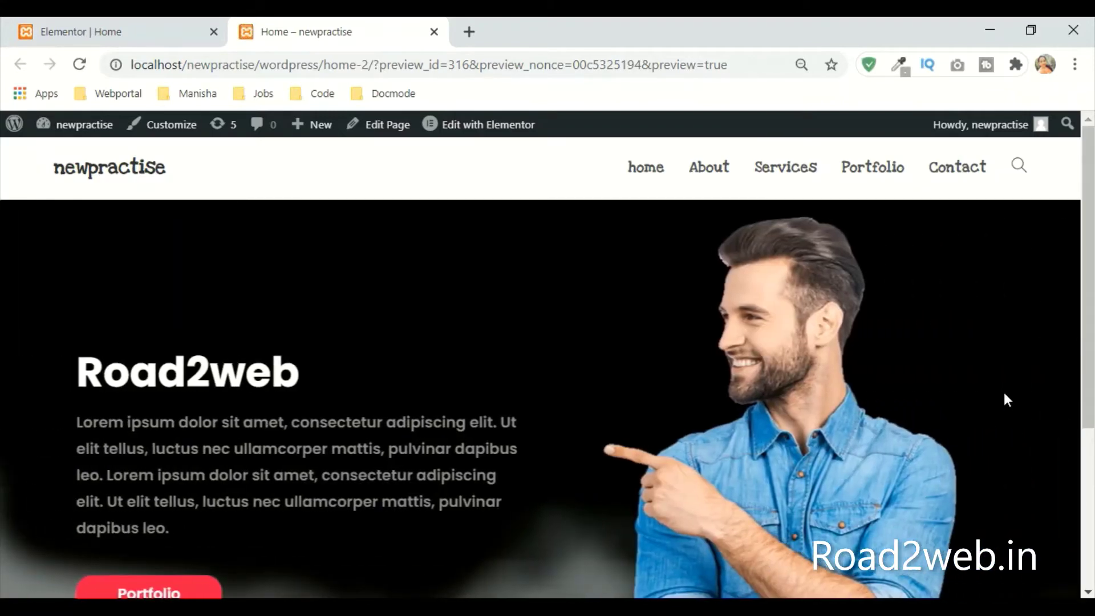
{"action": "scroll", "coordinate": [1004, 393], "scroll_direction": "down", "scroll_amount": 2}
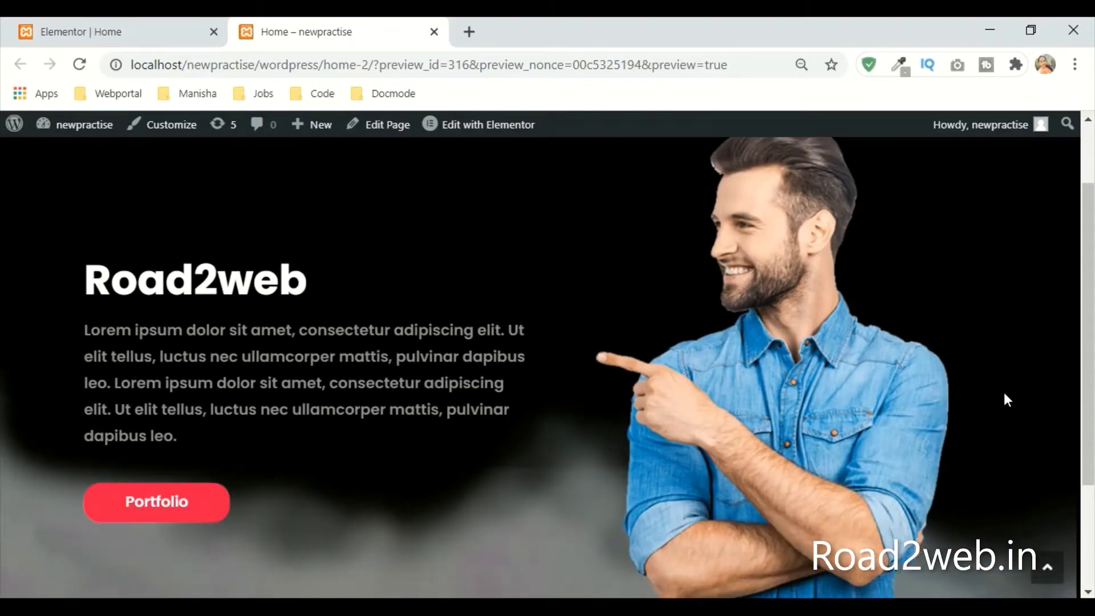
{"action": "scroll", "coordinate": [1006, 400], "scroll_direction": "down", "scroll_amount": 2}
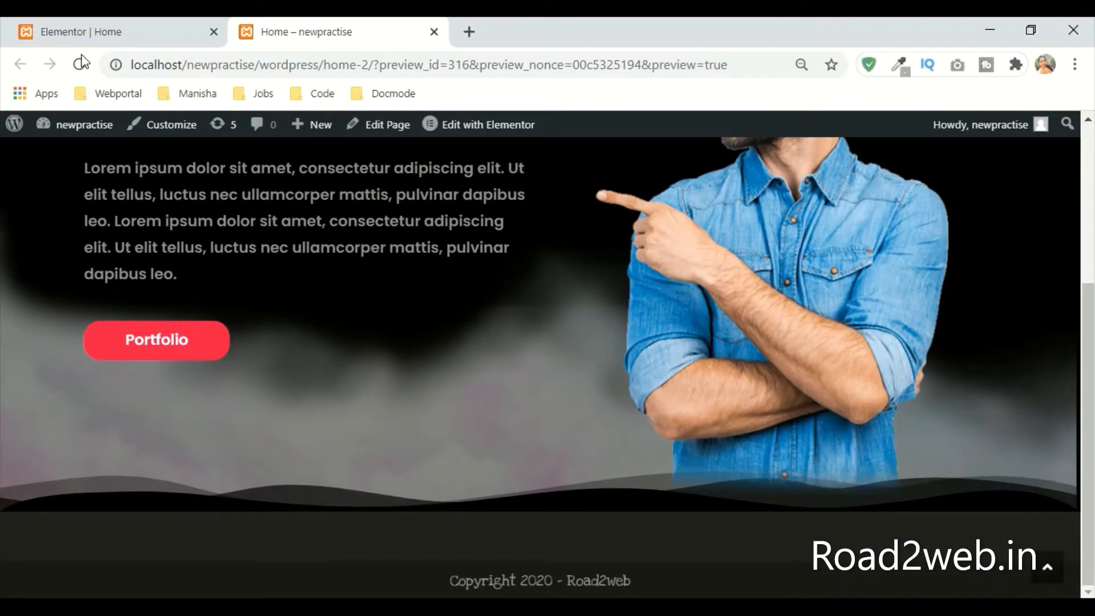
Step: Return to the Elementor editor and add a new single-column section below the hero section
{"action": "left_click", "coordinate": [50, 29]}
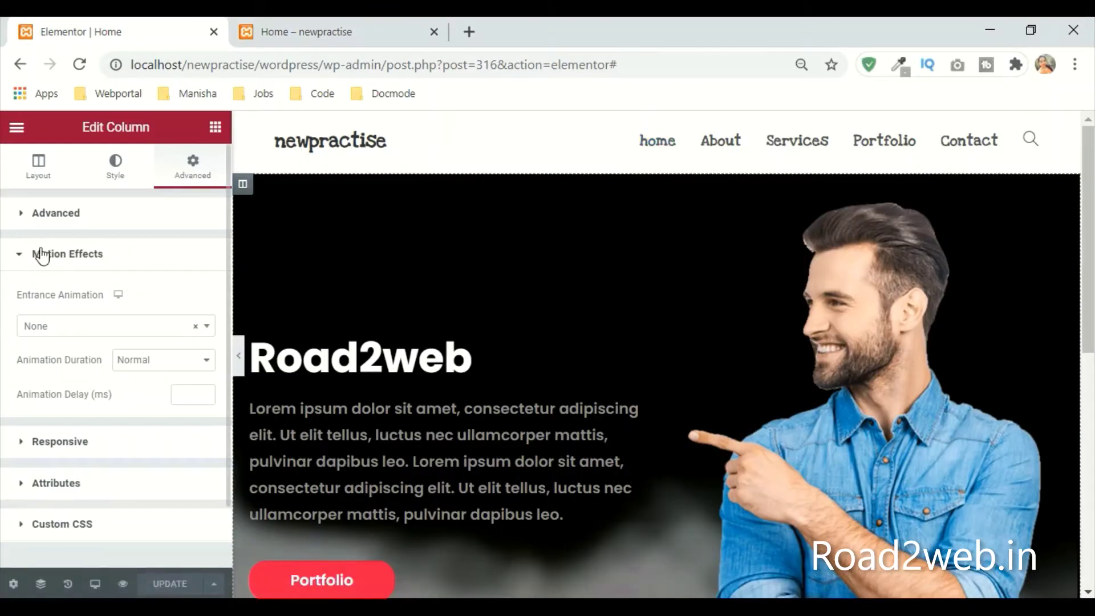
{"action": "scroll", "coordinate": [636, 441], "scroll_direction": "down", "scroll_amount": 7}
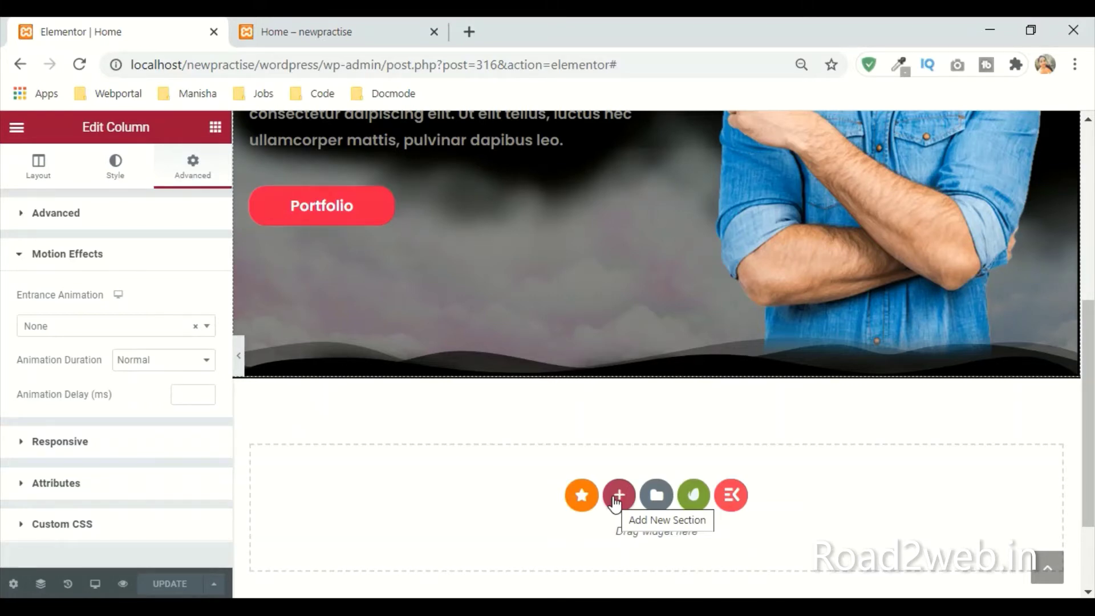
{"action": "left_click", "coordinate": [615, 501]}
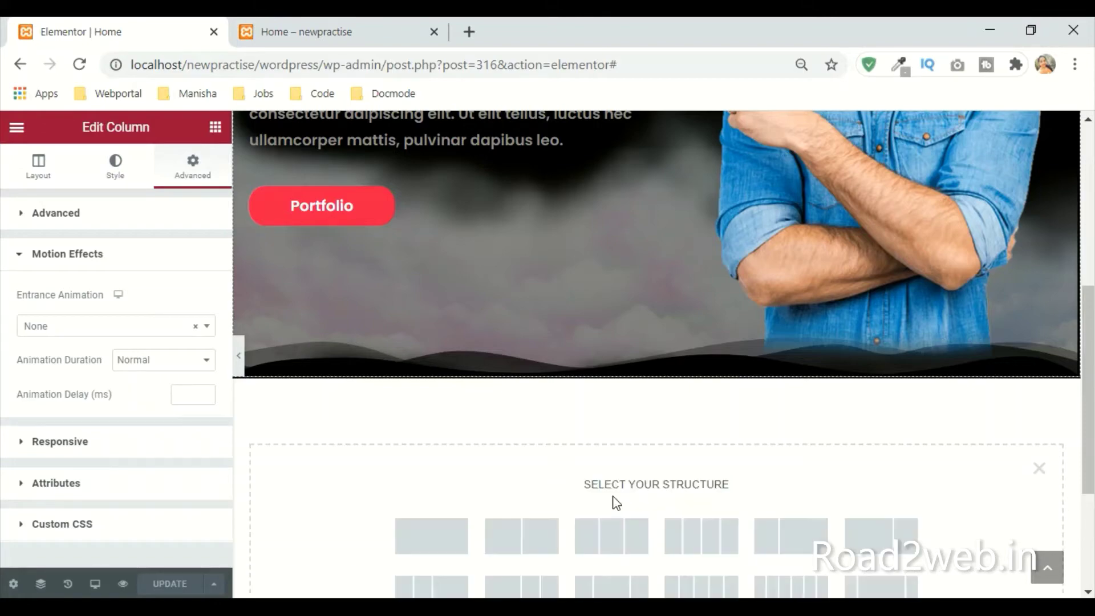
{"action": "left_click", "coordinate": [412, 533]}
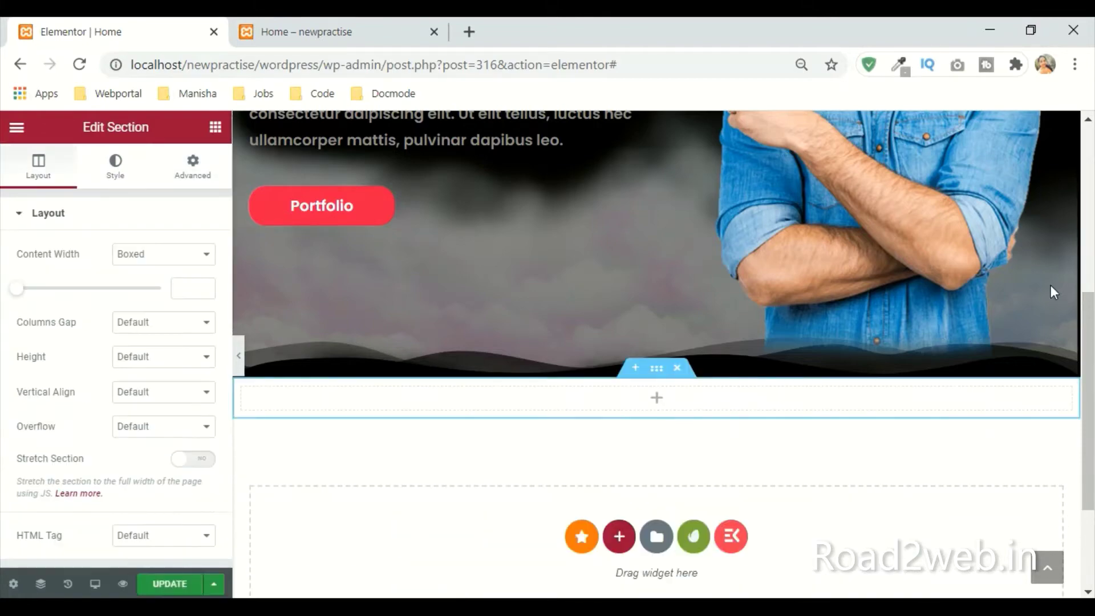
Step: Compare the top of the Home page in the editor and the preview, then return to the empty section below the hero
{"action": "scroll", "coordinate": [966, 347], "scroll_direction": "up", "scroll_amount": 6}
{"action": "left_click", "coordinate": [422, 25]}
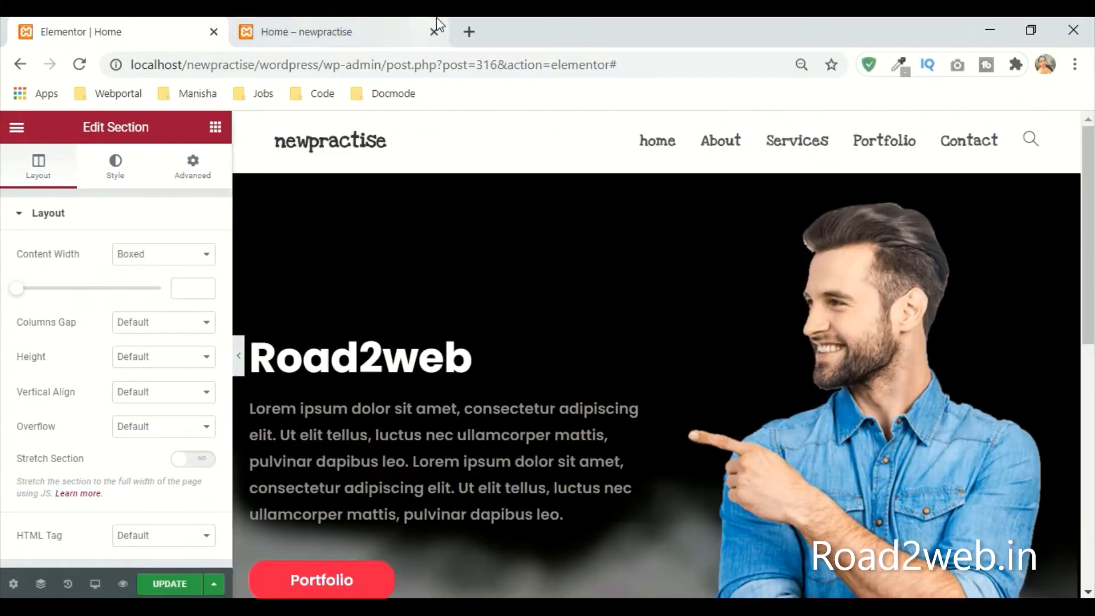
{"action": "scroll", "coordinate": [936, 233], "scroll_direction": "up", "scroll_amount": 10}
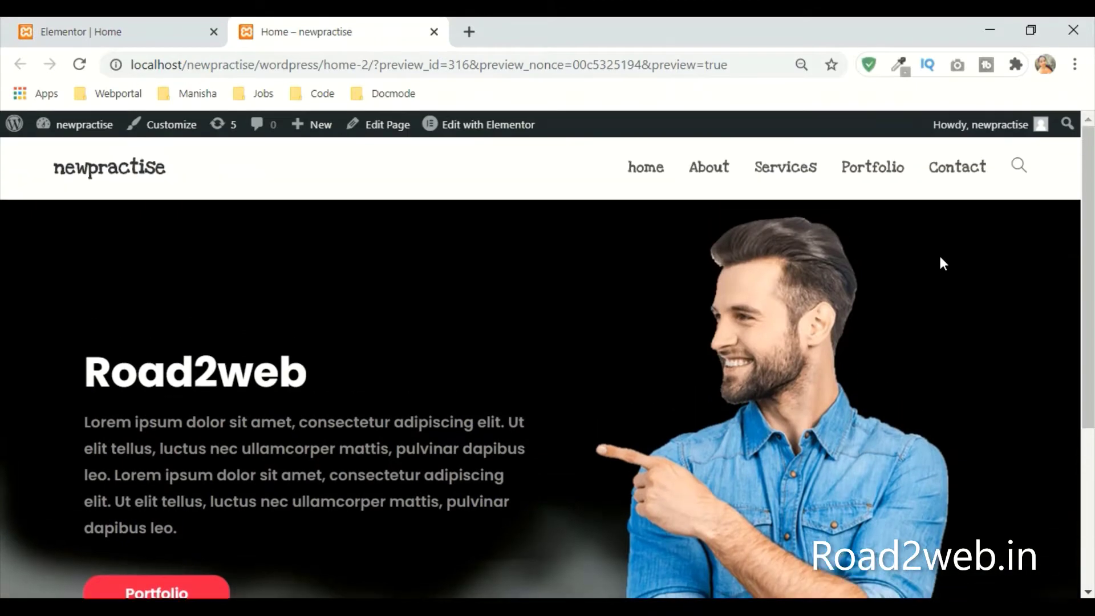
{"action": "left_click", "coordinate": [85, 31]}
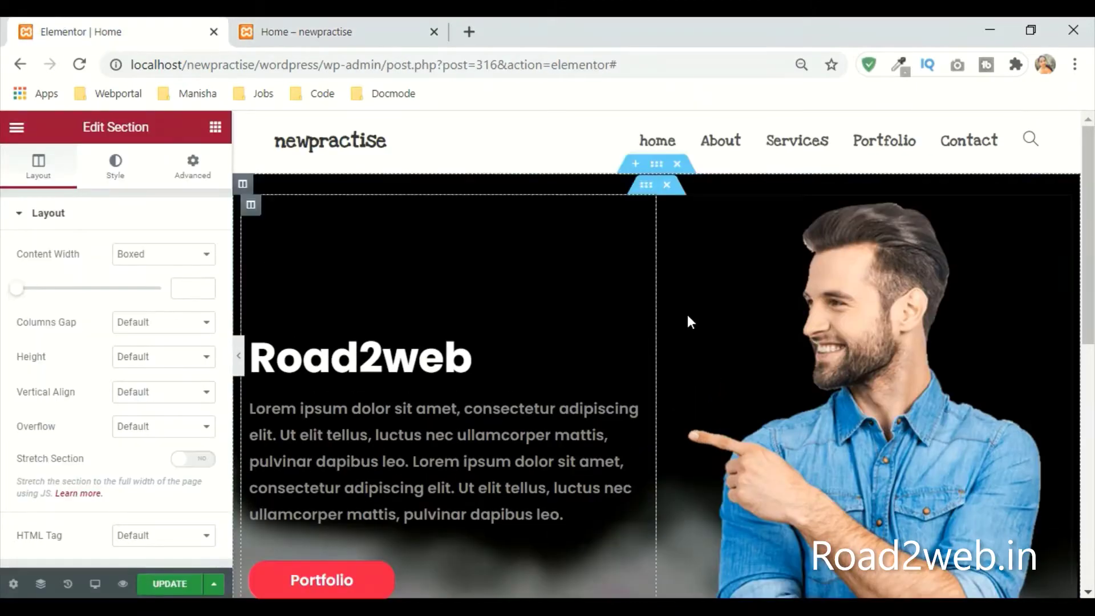
{"action": "left_click", "coordinate": [286, 36]}
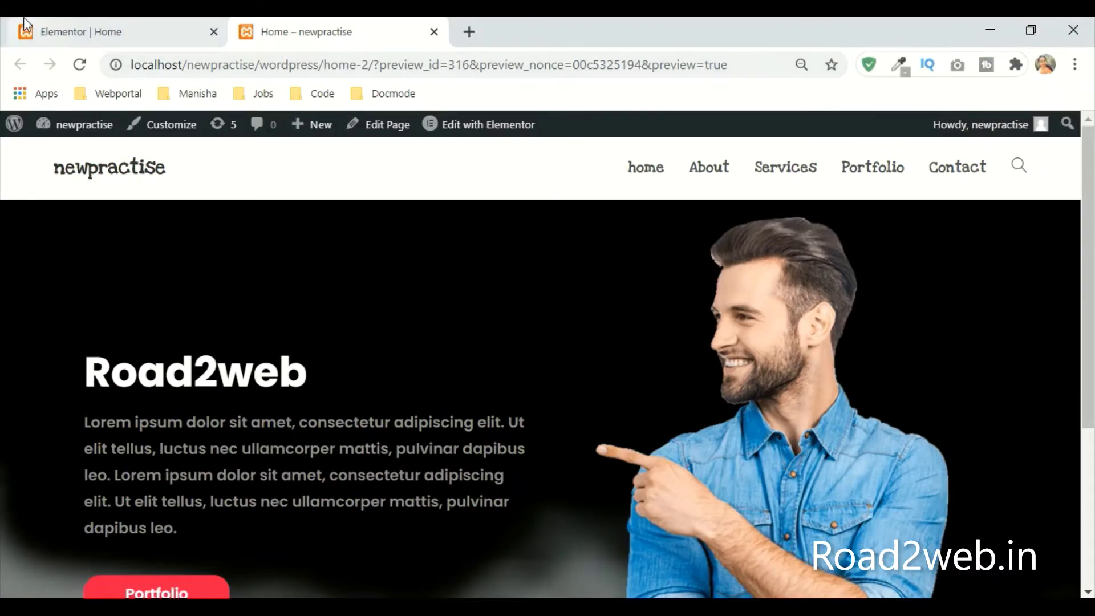
{"action": "left_click", "coordinate": [85, 31]}
{"action": "scroll", "coordinate": [802, 257], "scroll_direction": "down", "scroll_amount": 6}
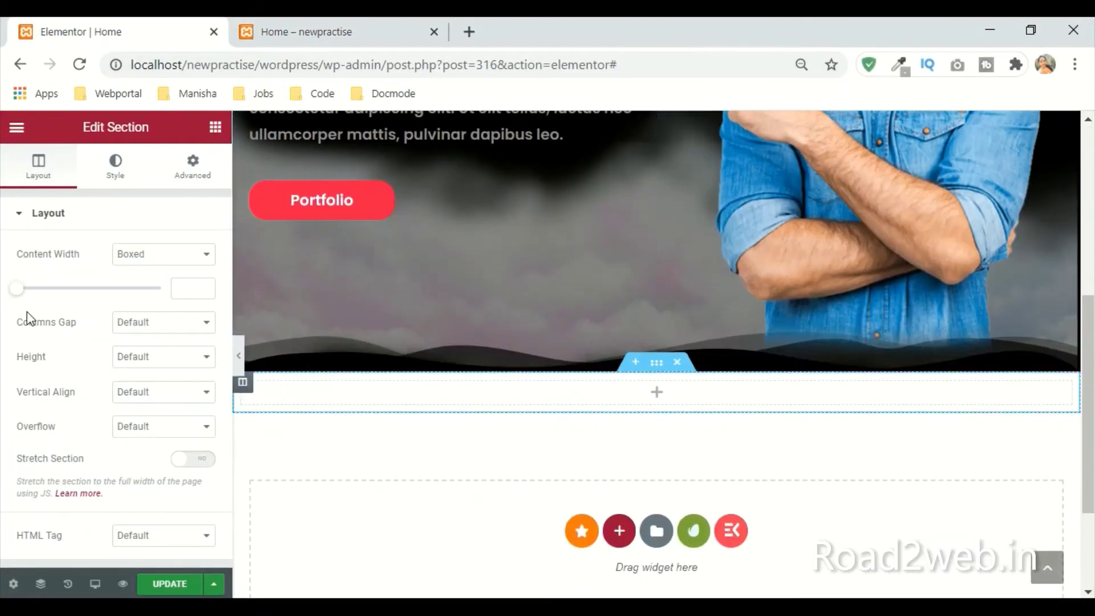
{"action": "left_click", "coordinate": [120, 178]}
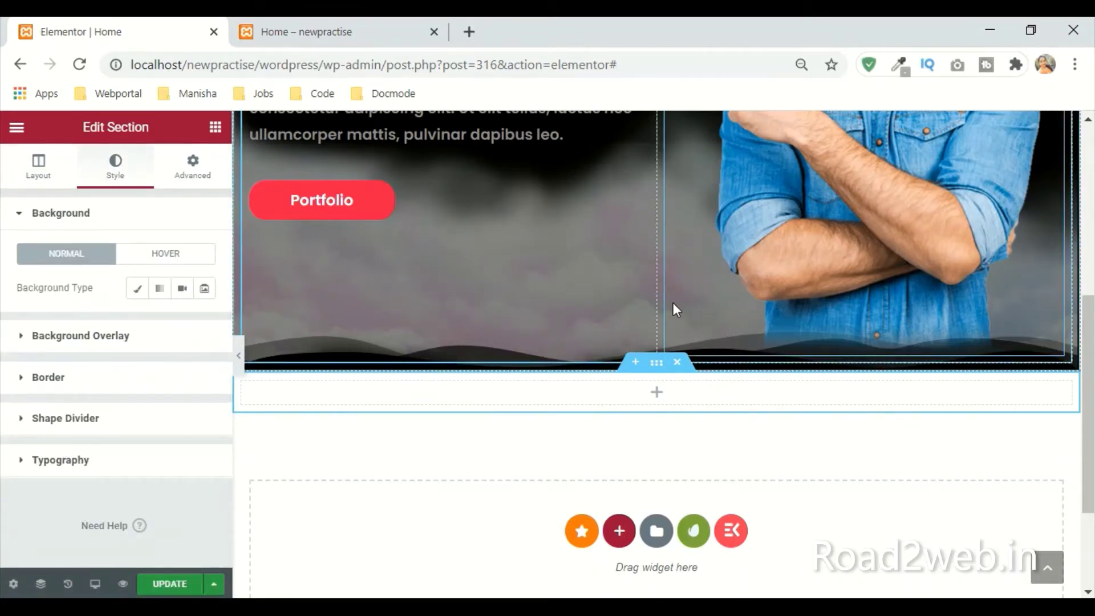
Step: Set the hero section's padding to 100 px top, 50 px bottom and 0 on both sides, and update the page
{"action": "scroll", "coordinate": [673, 303], "scroll_direction": "up", "scroll_amount": 6}
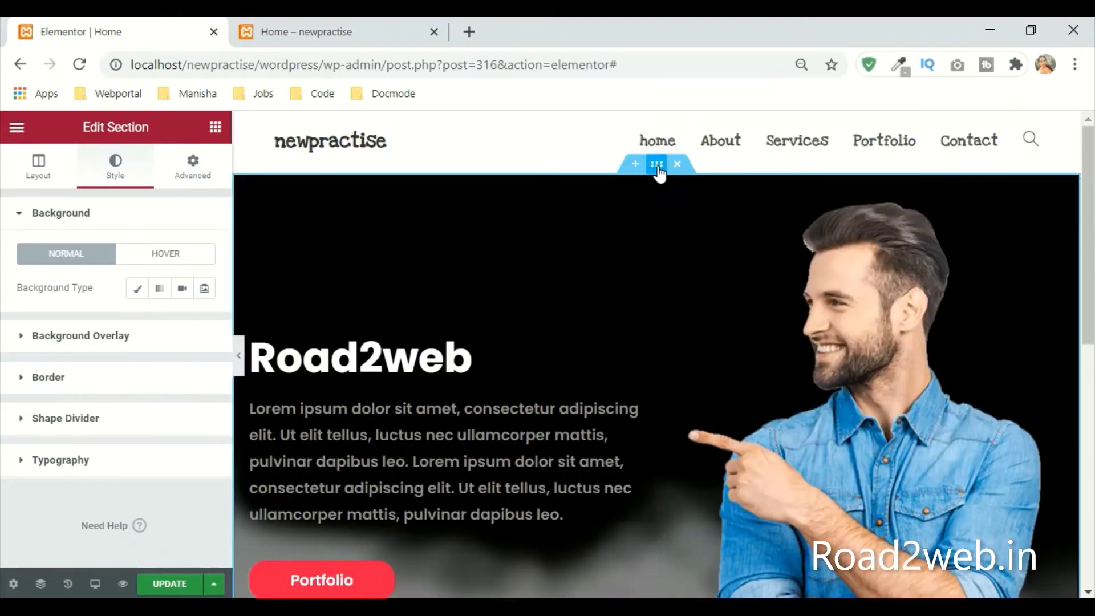
{"action": "left_click", "coordinate": [657, 165]}
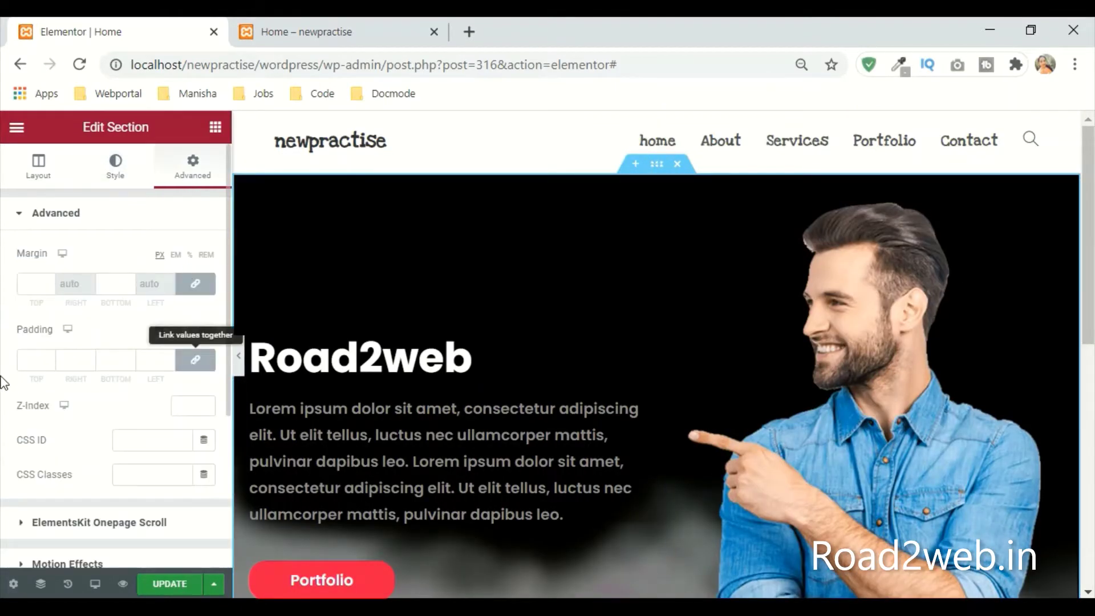
{"action": "left_click", "coordinate": [40, 360]}
{"action": "type", "text": "0"}
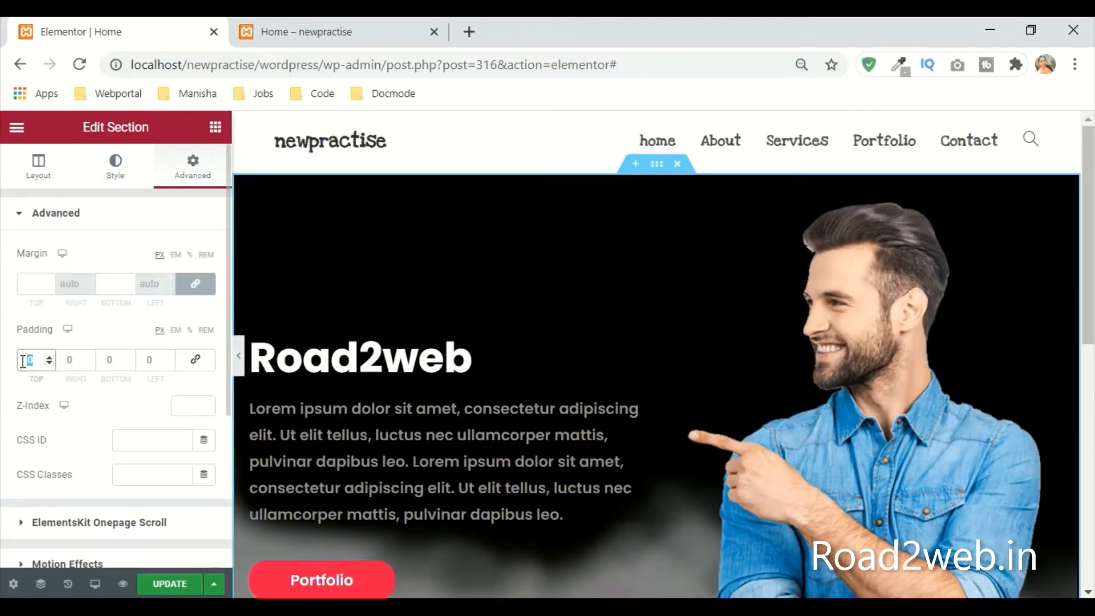
{"action": "type", "text": "100"}
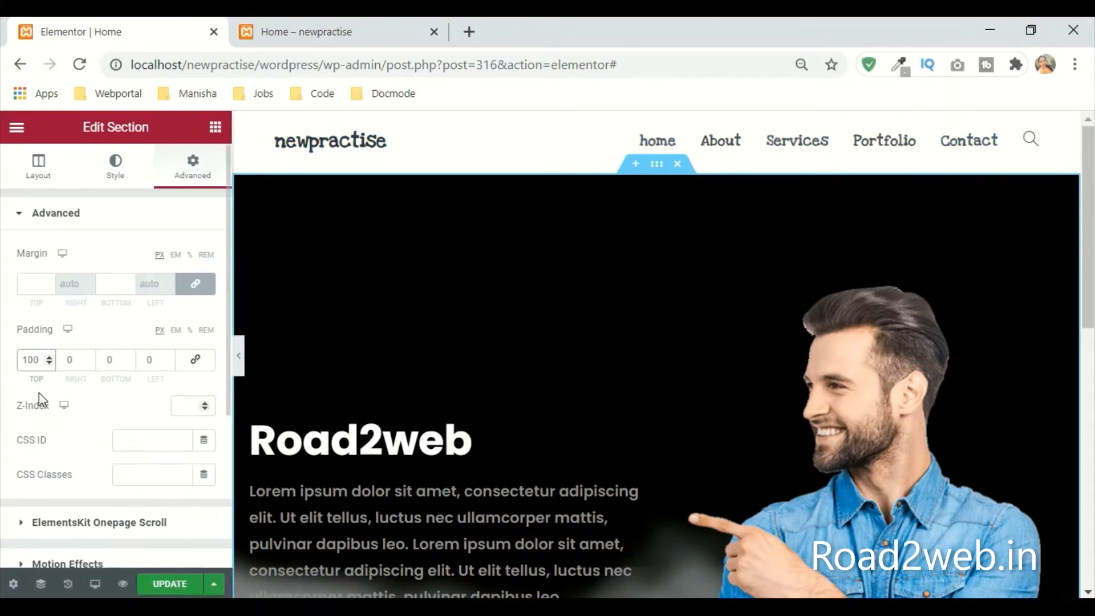
{"action": "left_click", "coordinate": [113, 358]}
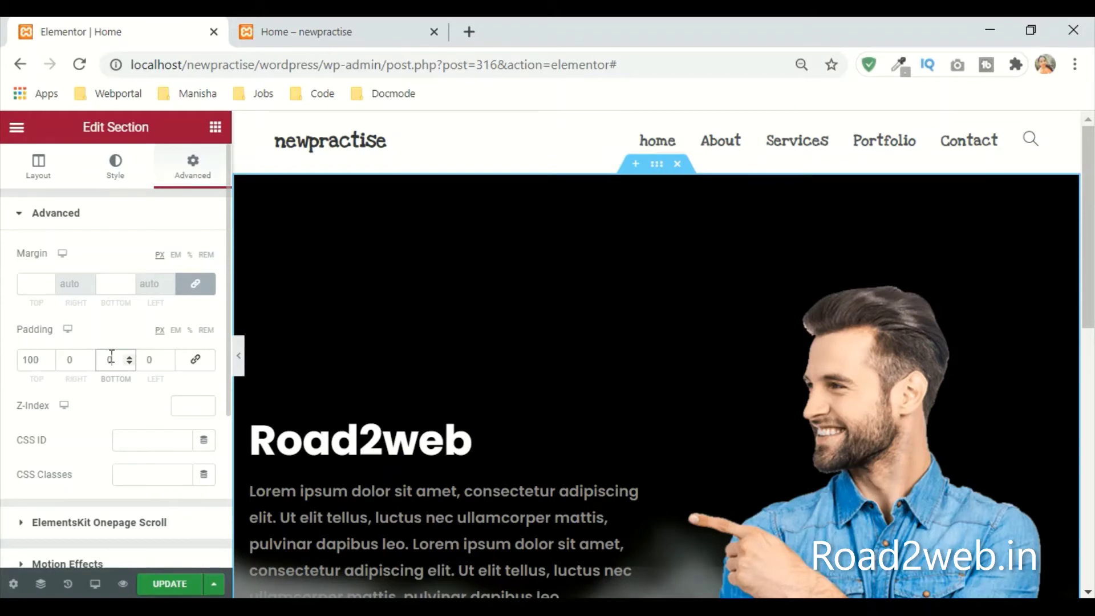
{"action": "type", "text": "50"}
{"action": "scroll", "coordinate": [110, 360], "scroll_direction": "down", "scroll_amount": 4}
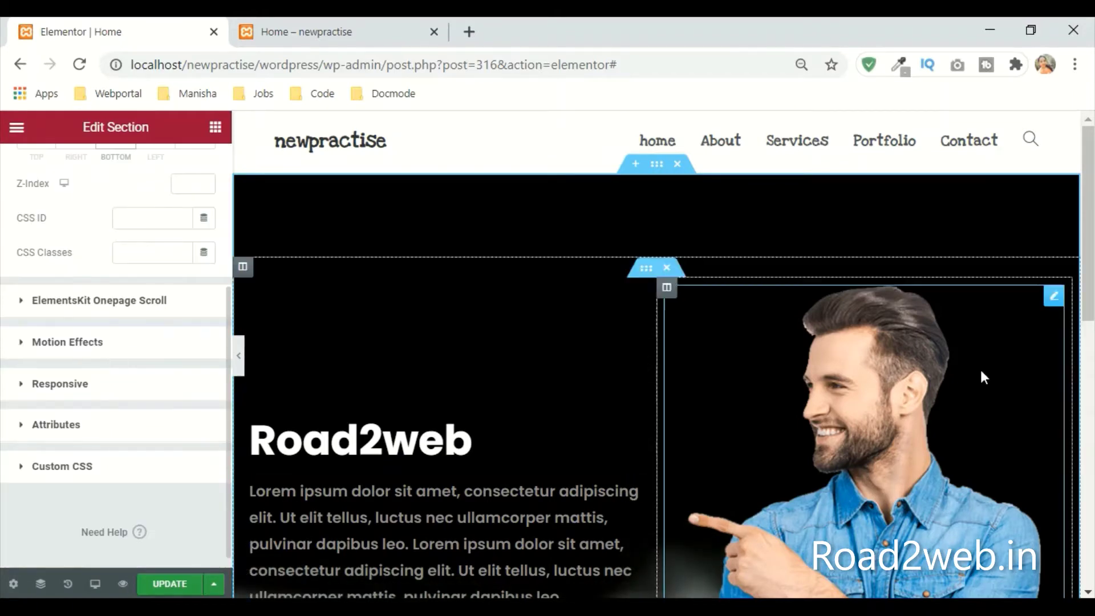
{"action": "scroll", "coordinate": [976, 369], "scroll_direction": "down", "scroll_amount": 6}
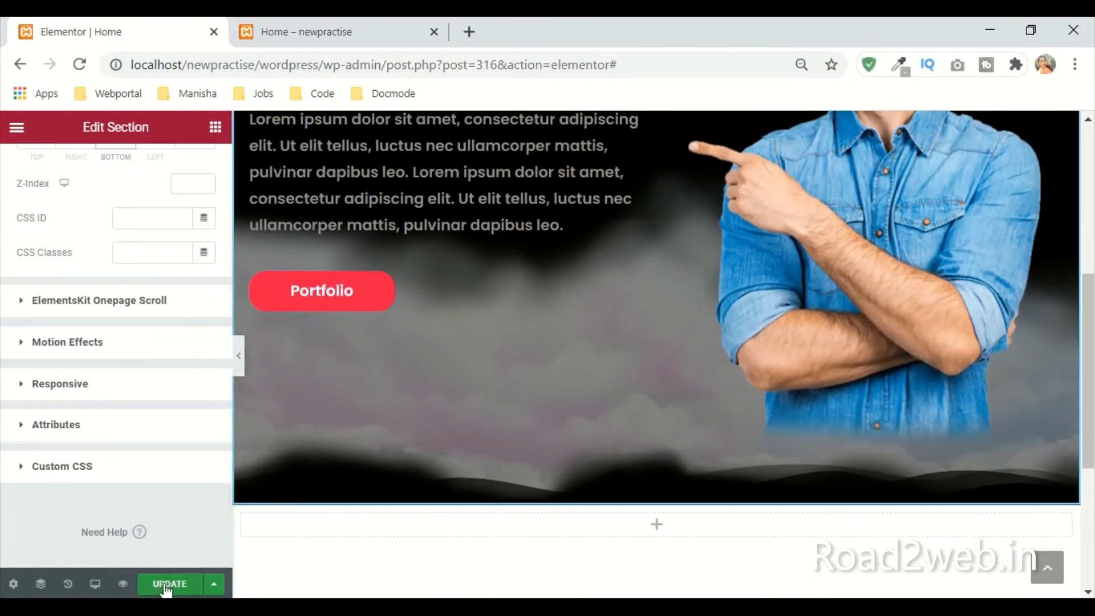
{"action": "left_click", "coordinate": [167, 585]}
{"action": "scroll", "coordinate": [137, 393], "scroll_direction": "up", "scroll_amount": 4}
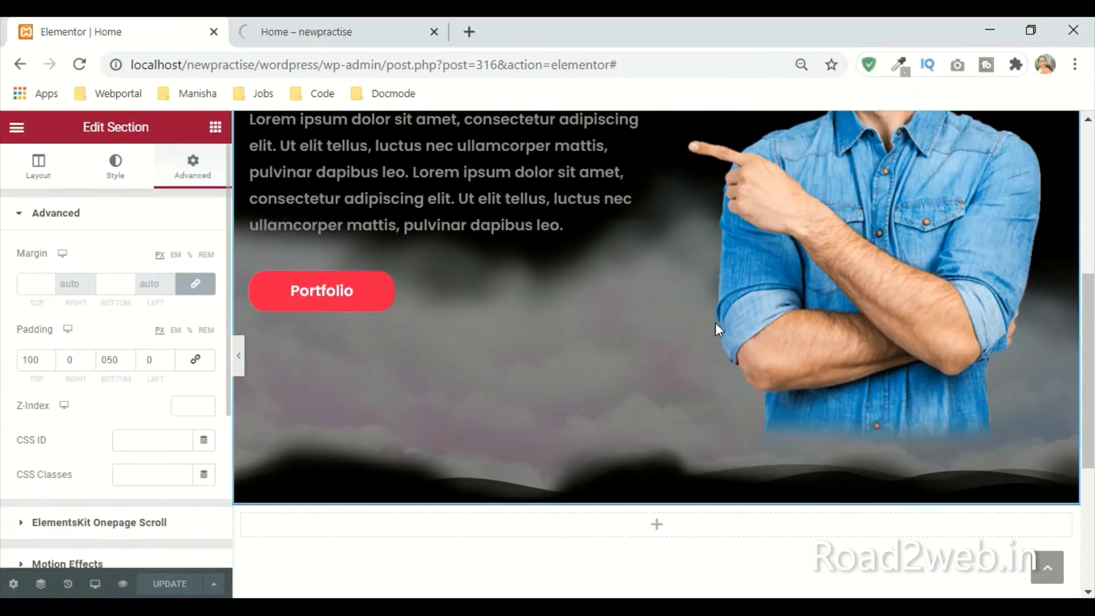
{"action": "scroll", "coordinate": [718, 297], "scroll_direction": "up", "scroll_amount": 6}
{"action": "right_click", "coordinate": [650, 162]}
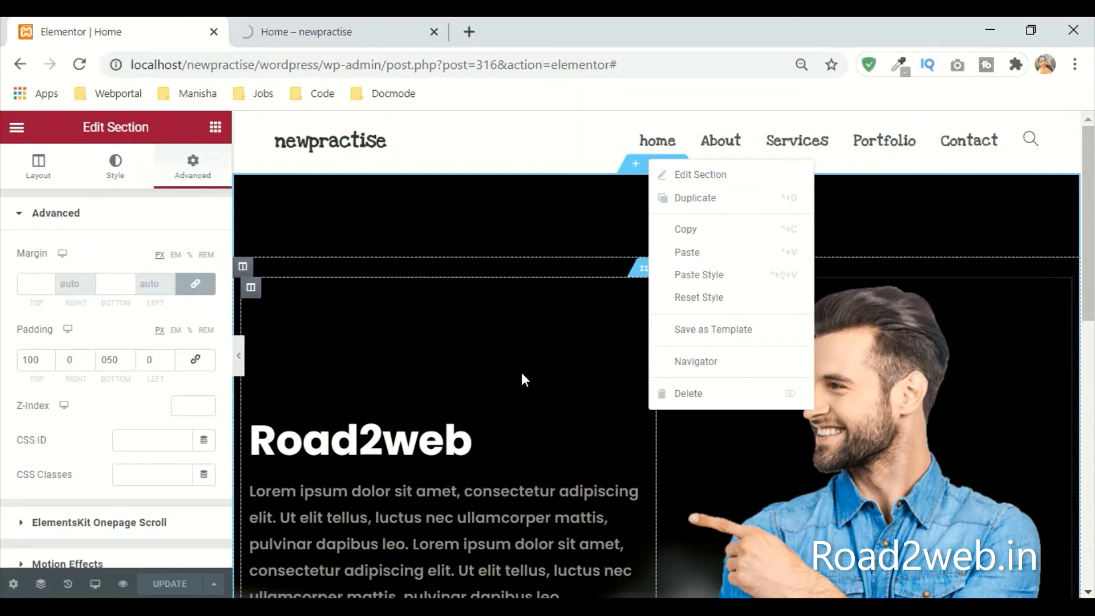
{"action": "scroll", "coordinate": [521, 375], "scroll_direction": "down", "scroll_amount": 12}
{"action": "scroll", "coordinate": [597, 292], "scroll_direction": "up", "scroll_amount": 2}
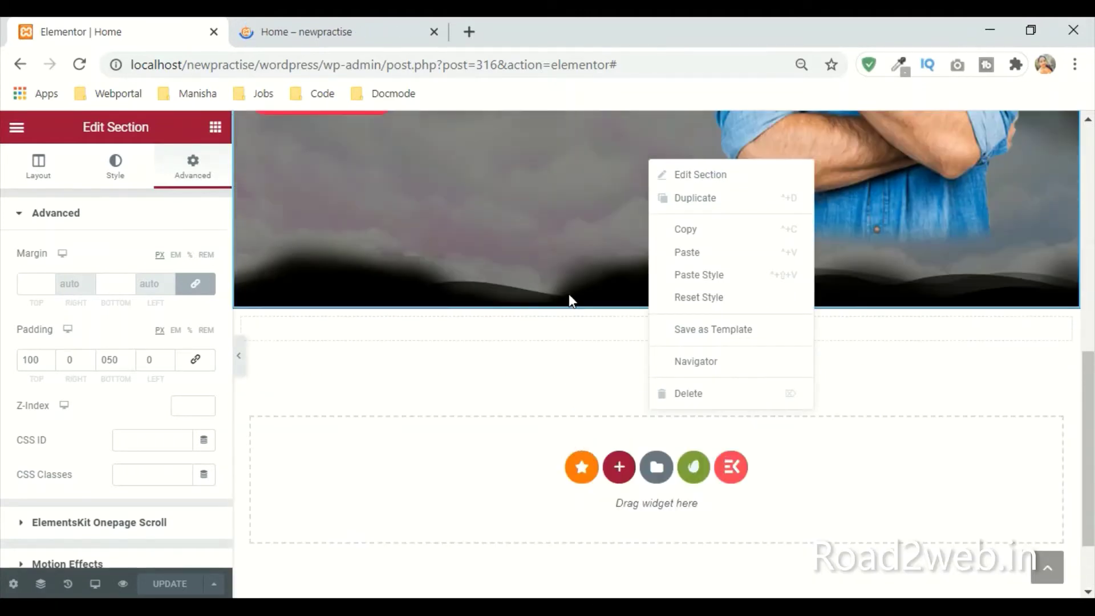
{"action": "left_click", "coordinate": [607, 324]}
{"action": "left_click", "coordinate": [609, 324]}
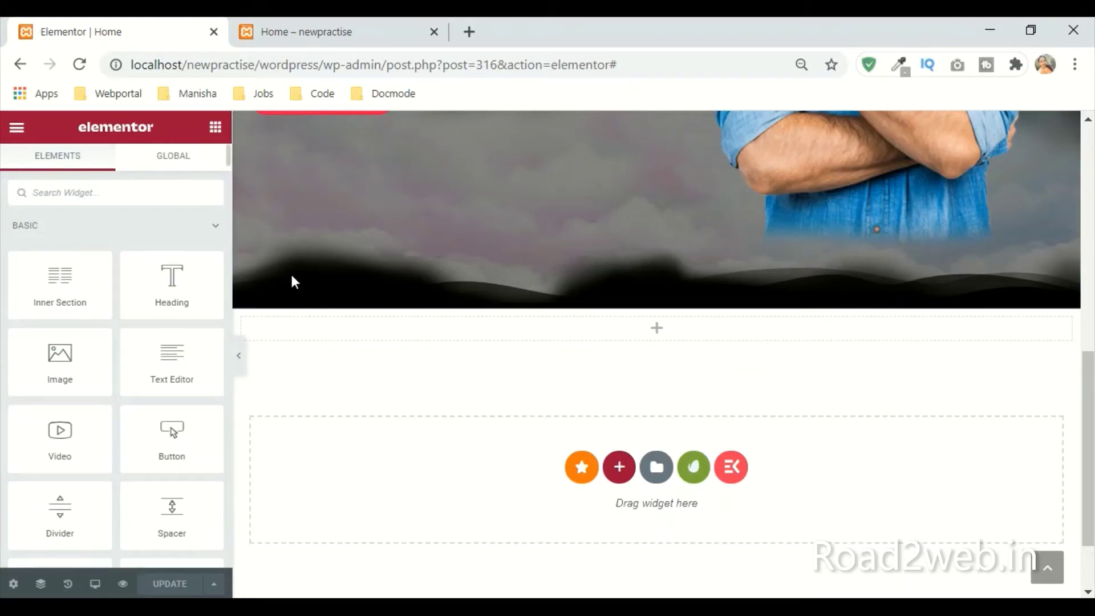
Step: Give the empty section below the hero a classic background with colour #000
{"action": "left_click", "coordinate": [657, 301]}
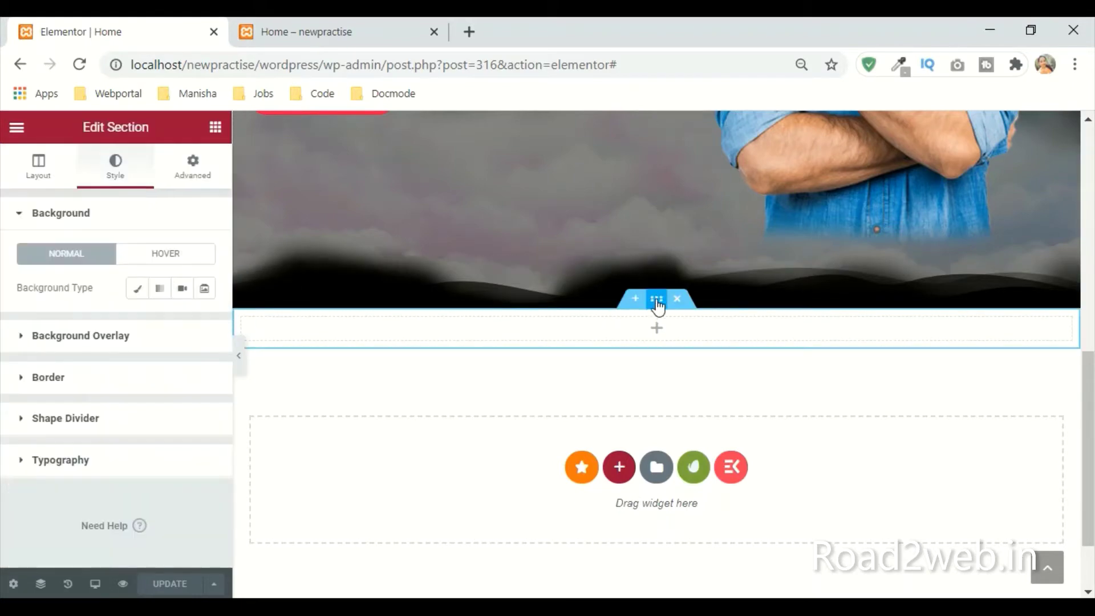
{"action": "left_click", "coordinate": [138, 289]}
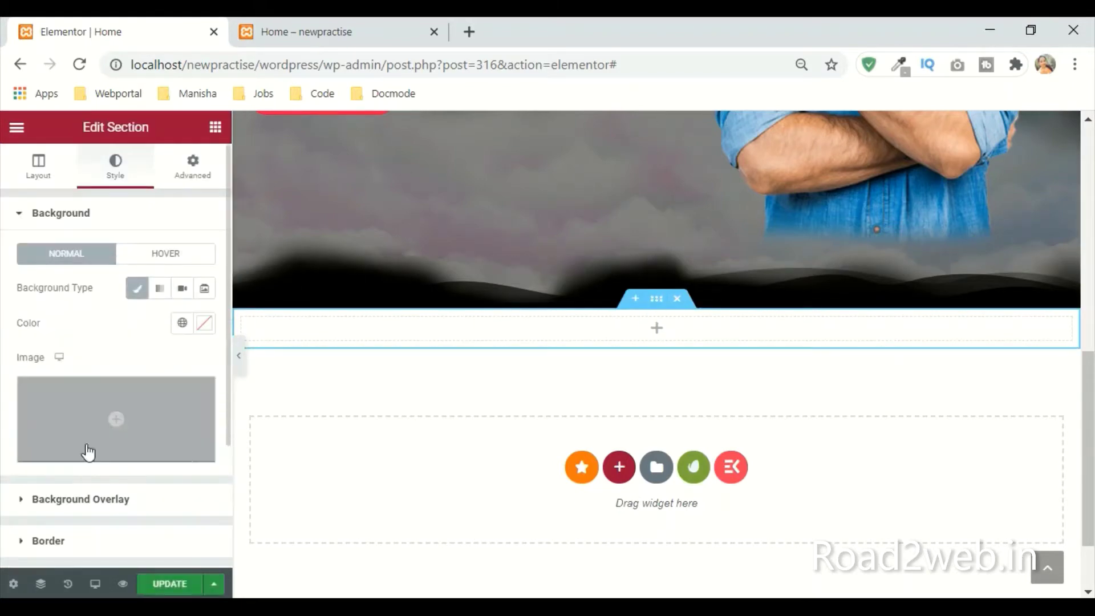
{"action": "left_click", "coordinate": [204, 325]}
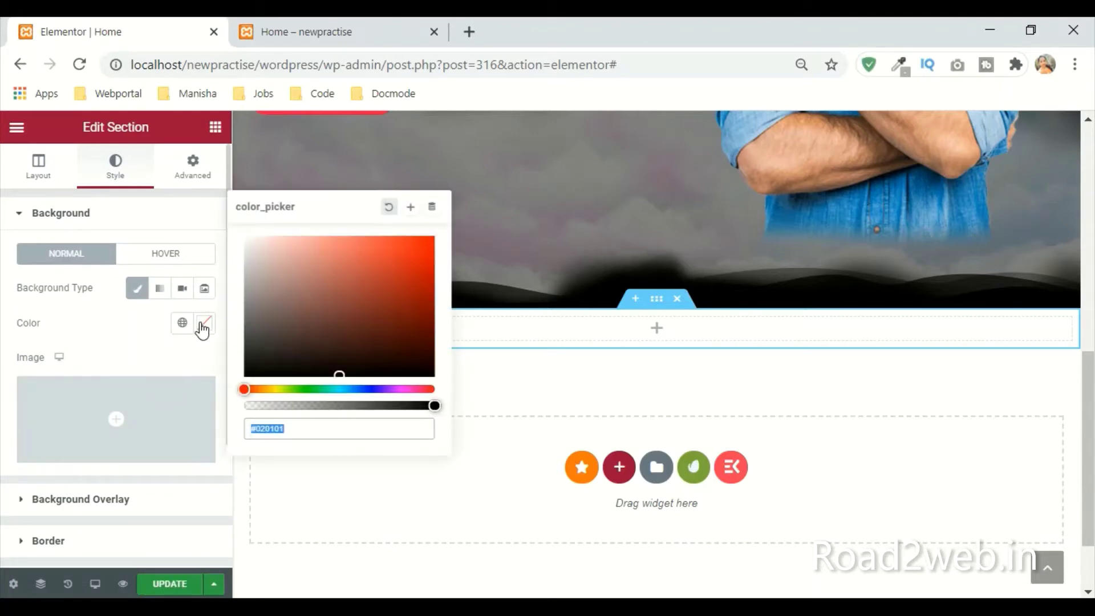
{"action": "type", "text": "#fff"}
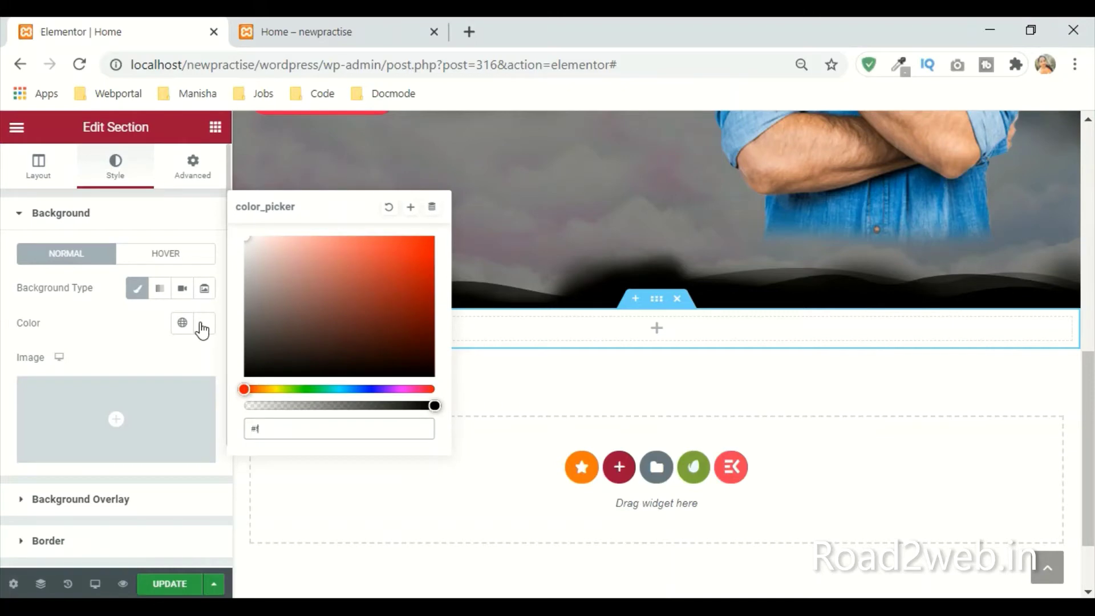
{"action": "type", "text": "000"}
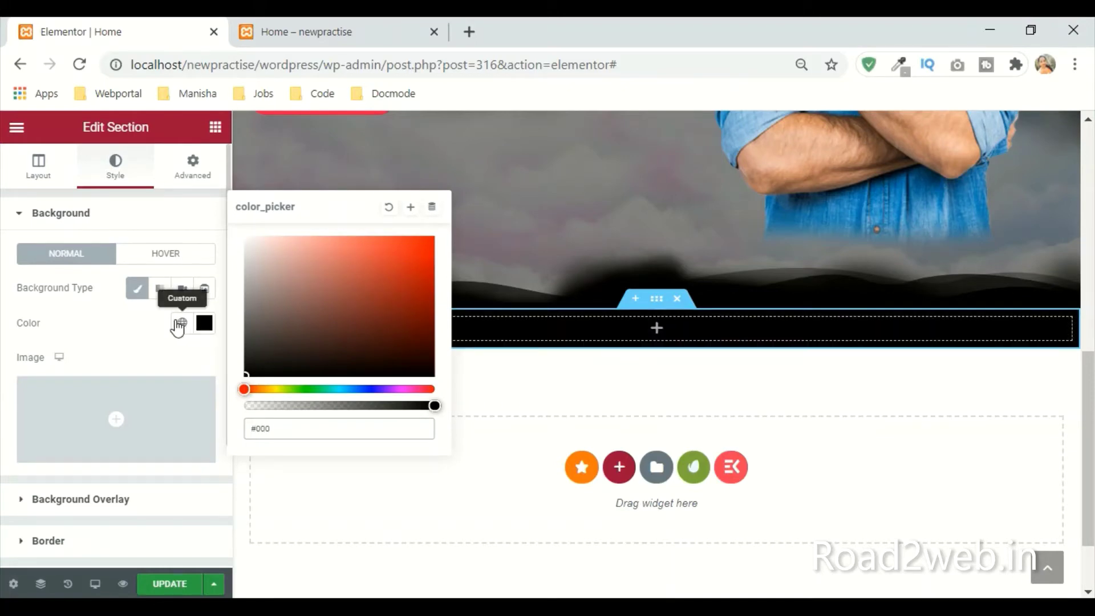
{"action": "left_click", "coordinate": [128, 359]}
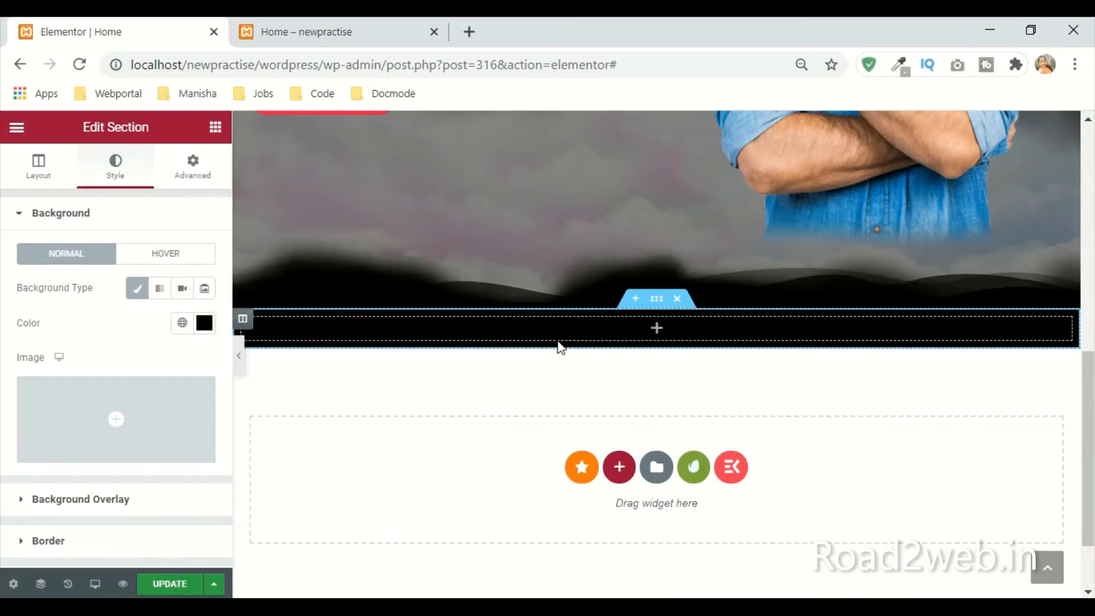
{"action": "left_click", "coordinate": [215, 127]}
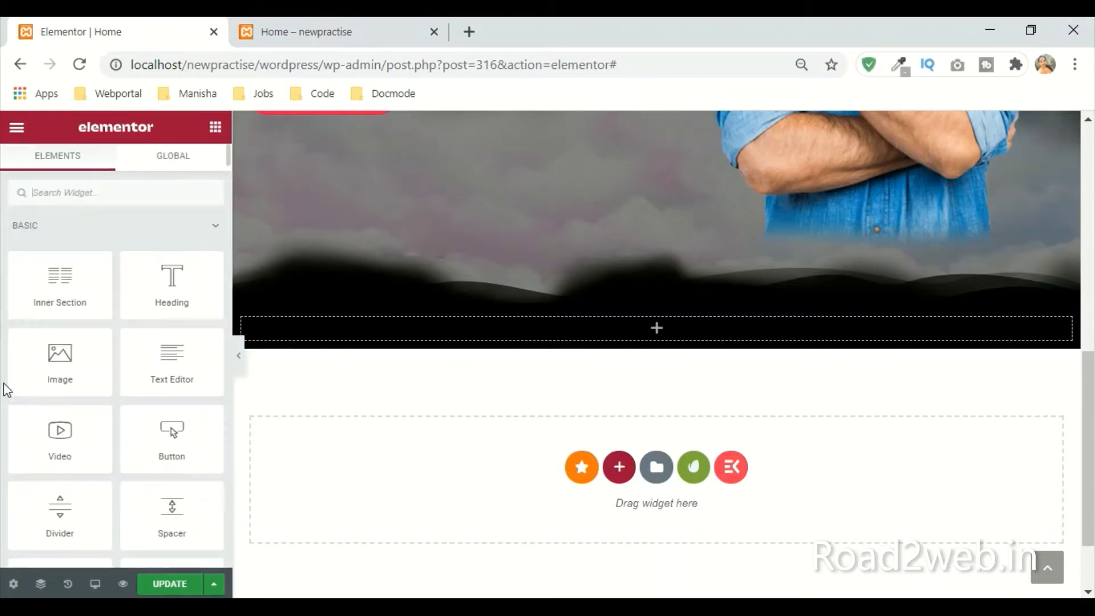
{"action": "left_click_drag", "start_coordinate": [59, 279], "coordinate": [636, 329]}
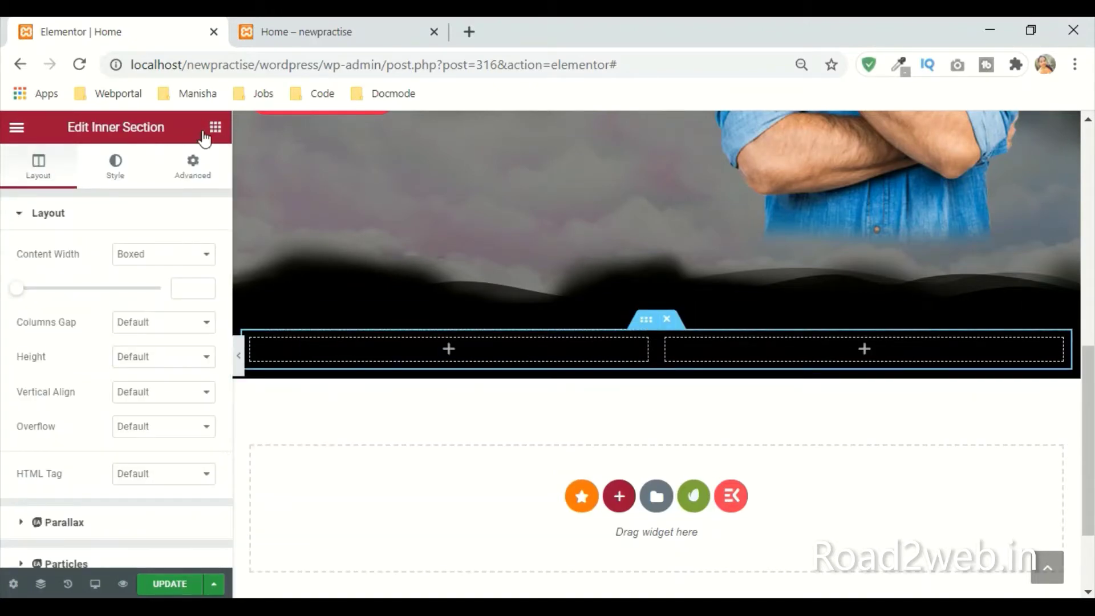
{"action": "left_click_drag", "start_coordinate": [61, 354], "coordinate": [472, 355]}
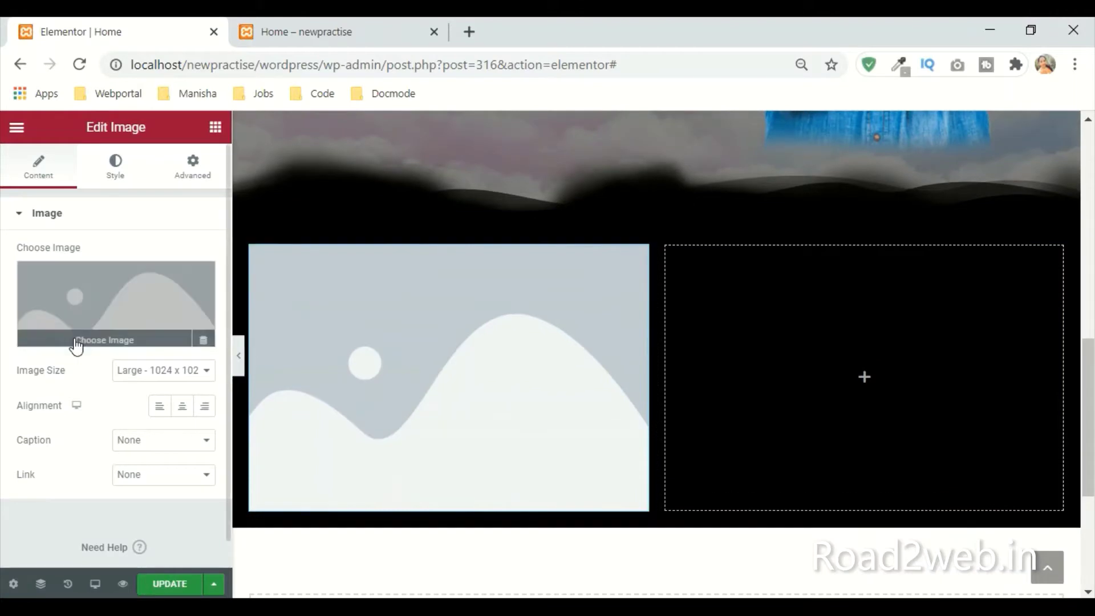
{"action": "left_click", "coordinate": [75, 343]}
{"action": "left_click", "coordinate": [117, 324]}
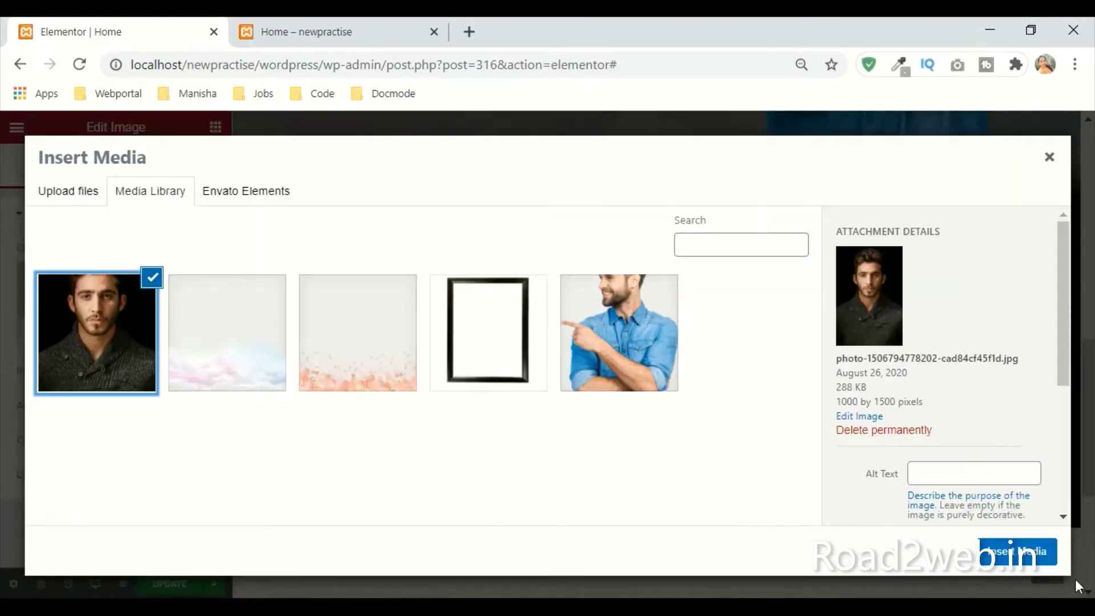
{"action": "left_click", "coordinate": [1035, 552]}
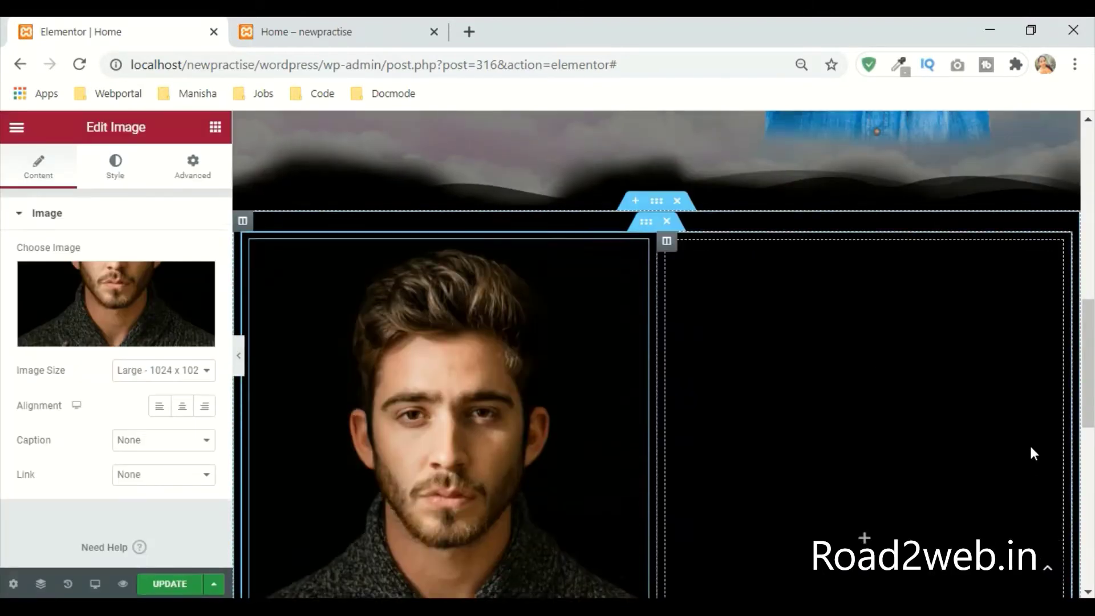
Step: Set the portrait image's width to 82% and update the page
{"action": "scroll", "coordinate": [1029, 443], "scroll_direction": "down", "scroll_amount": 5}
{"action": "scroll", "coordinate": [849, 323], "scroll_direction": "up", "scroll_amount": 2}
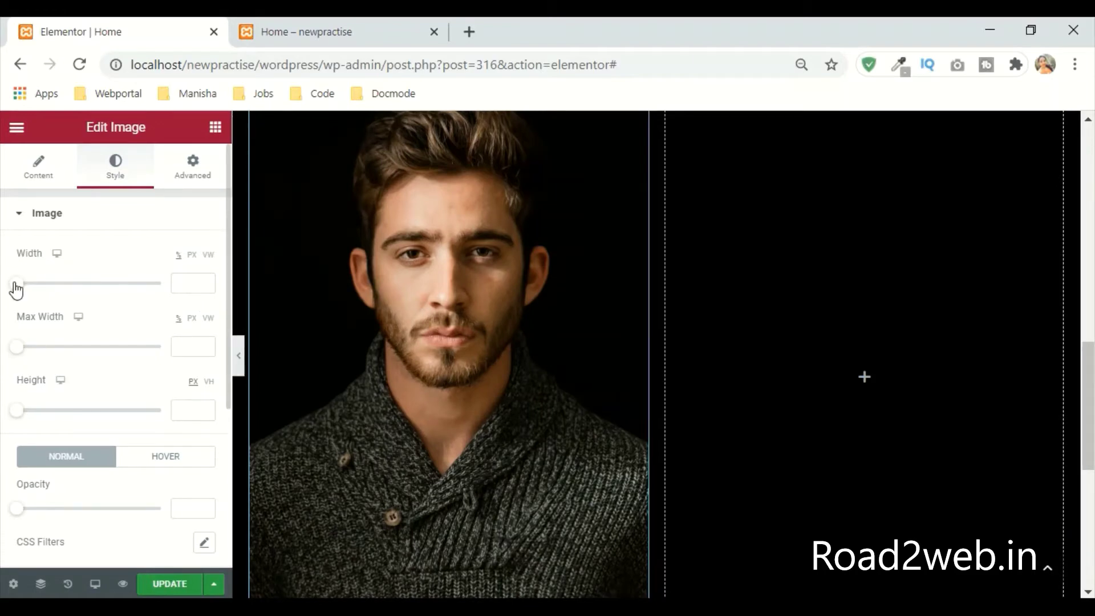
{"action": "left_click_drag", "start_coordinate": [16, 285], "coordinate": [134, 296]}
{"action": "left_click", "coordinate": [170, 589]}
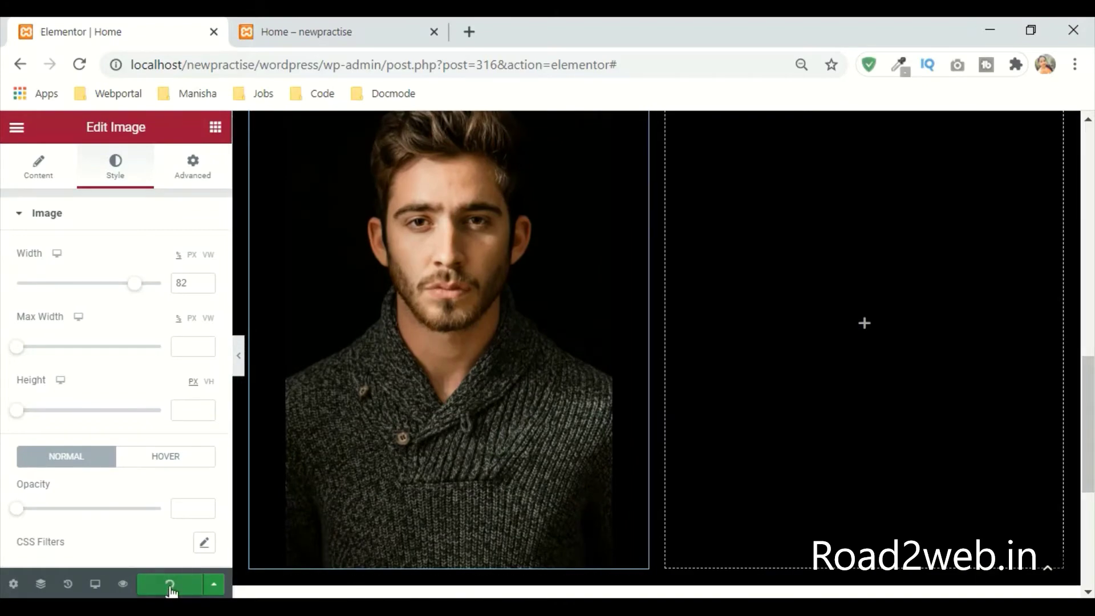
Step: Copy the hero's Road2web heading and paste it into the empty column beside the portrait image
{"action": "scroll", "coordinate": [795, 376], "scroll_direction": "up", "scroll_amount": 5}
{"action": "scroll", "coordinate": [752, 399], "scroll_direction": "down", "scroll_amount": 3}
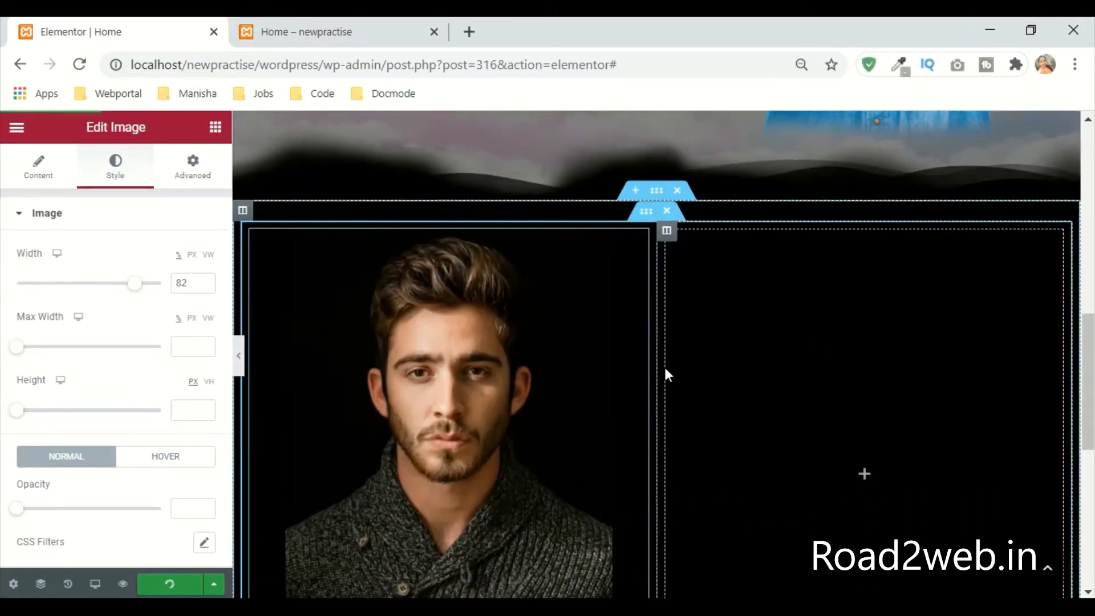
{"action": "scroll", "coordinate": [665, 369], "scroll_direction": "up", "scroll_amount": 6}
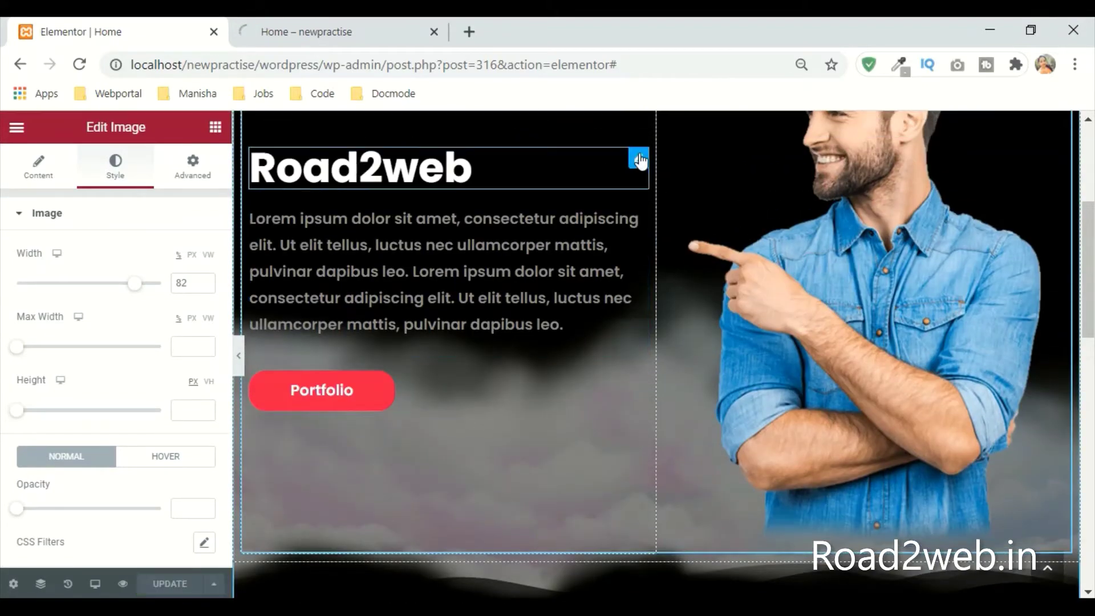
{"action": "right_click", "coordinate": [639, 158]}
{"action": "left_click", "coordinate": [679, 220]}
{"action": "scroll", "coordinate": [656, 371], "scroll_direction": "down", "scroll_amount": 5}
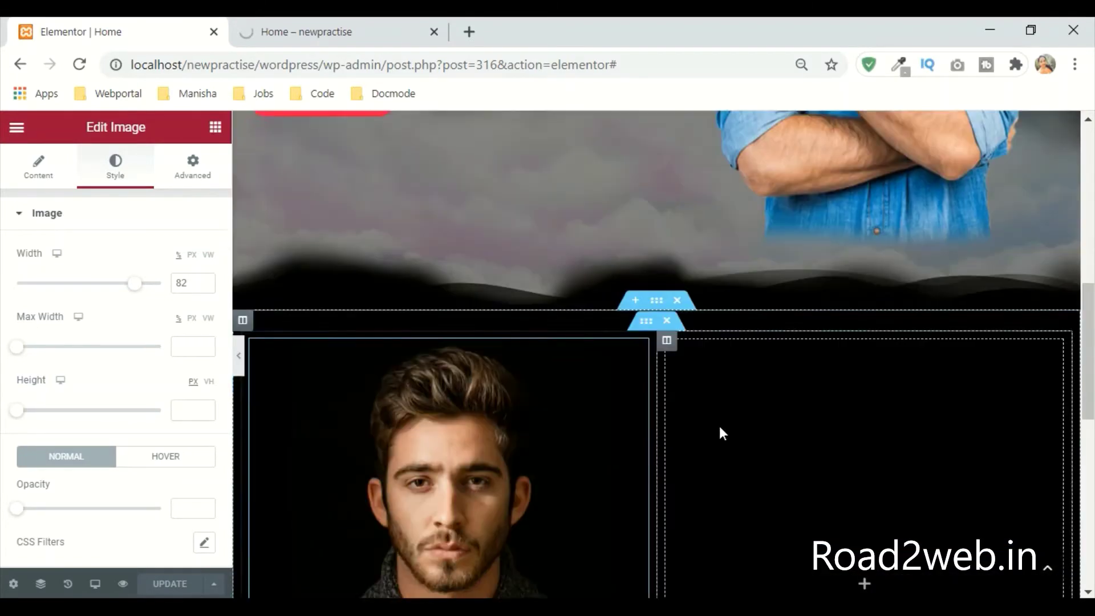
{"action": "right_click", "coordinate": [794, 352]}
{"action": "left_click", "coordinate": [844, 484]}
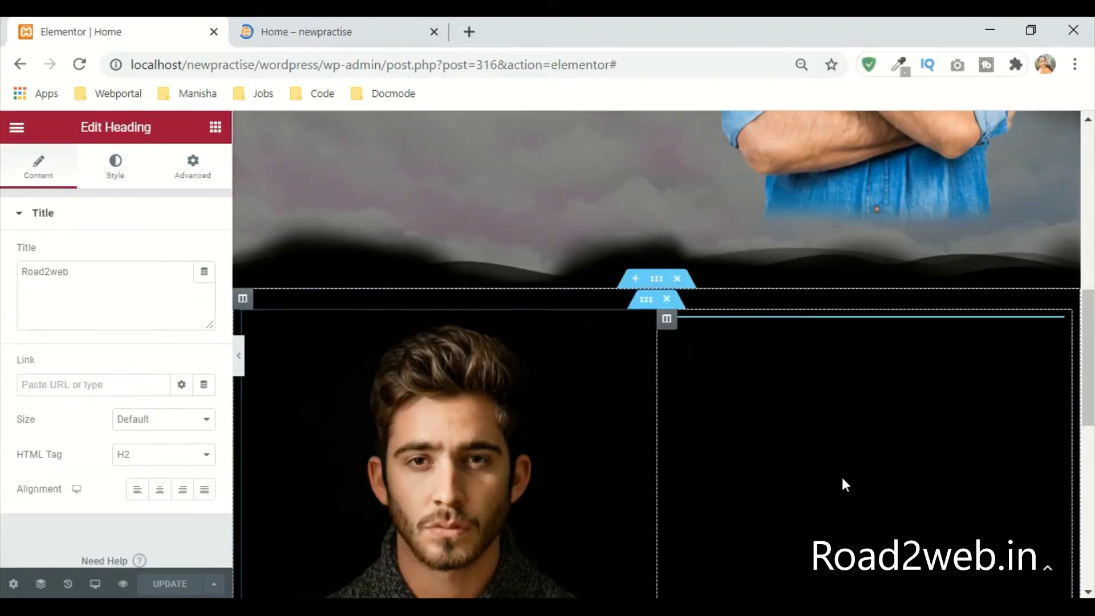
Step: Change the title of the pasted heading beside the portrait image to "About Me"
{"action": "left_click", "coordinate": [85, 271]}
{"action": "left_click_drag", "start_coordinate": [85, 270], "coordinate": [4, 279]}
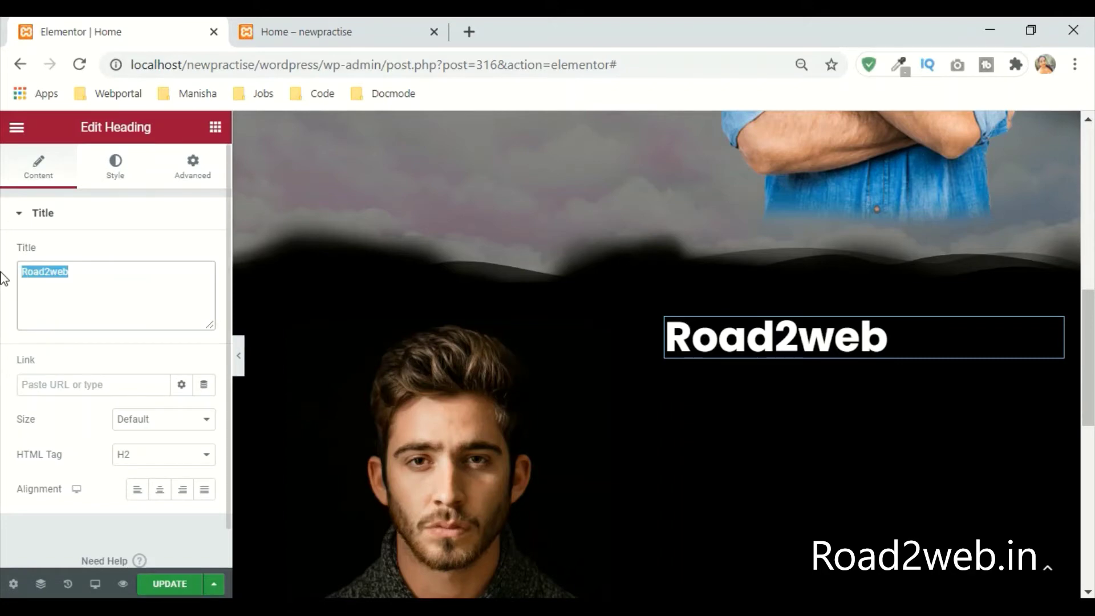
{"action": "type", "text": "About"}
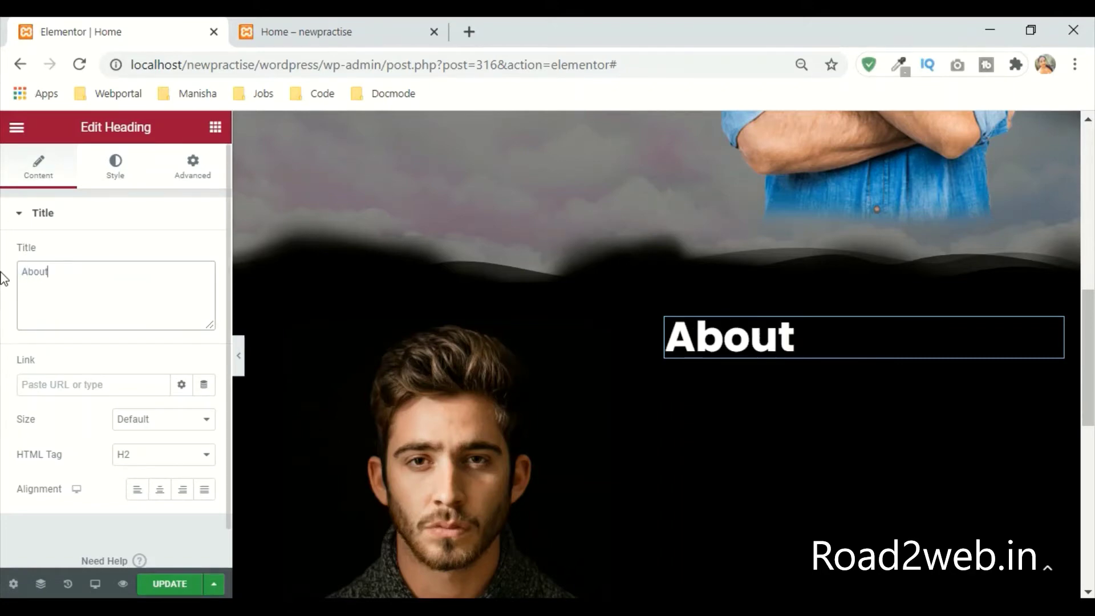
{"action": "type", "text": " Me"}
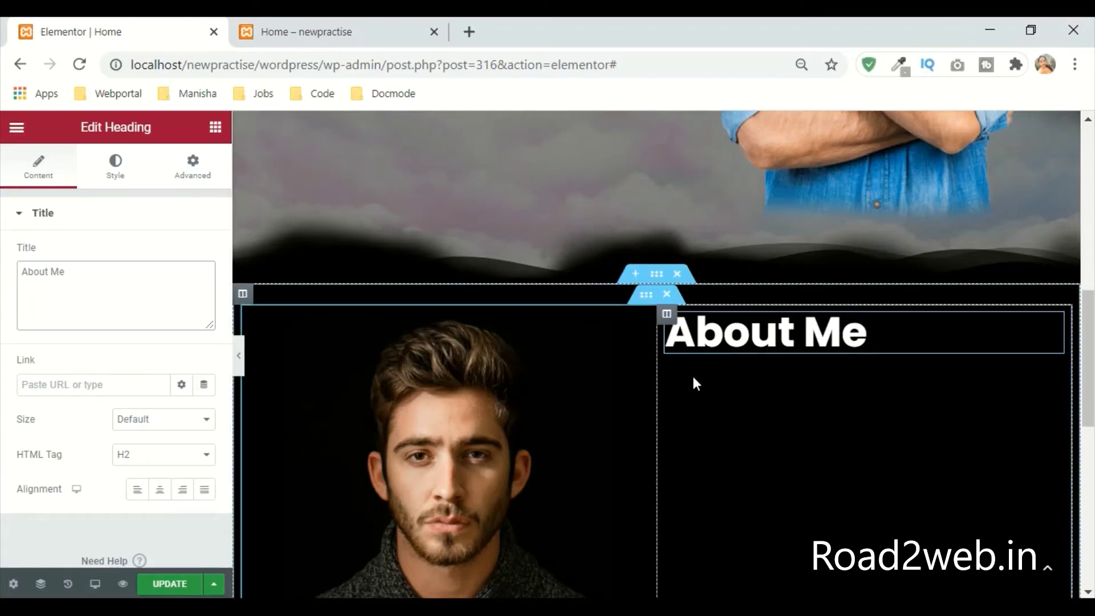
Step: Copy the hero's lorem ipsum text block and paste it below the About Me heading
{"action": "scroll", "coordinate": [627, 395], "scroll_direction": "down", "scroll_amount": 2}
{"action": "scroll", "coordinate": [628, 395], "scroll_direction": "up", "scroll_amount": 3}
{"action": "scroll", "coordinate": [748, 402], "scroll_direction": "down", "scroll_amount": 2}
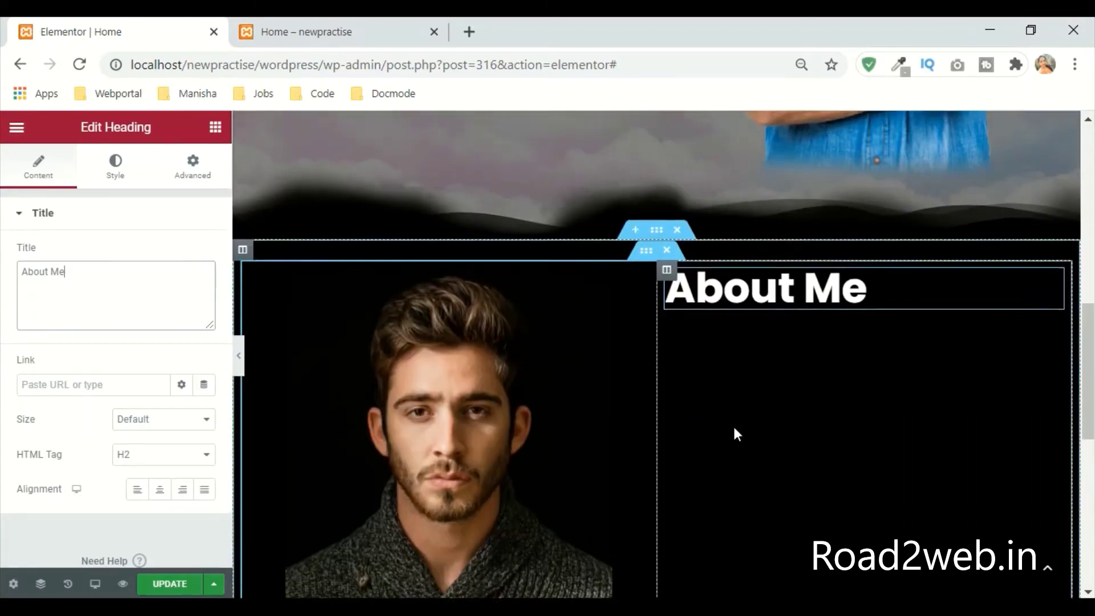
{"action": "scroll", "coordinate": [734, 427], "scroll_direction": "up", "scroll_amount": 5}
{"action": "right_click", "coordinate": [637, 386]}
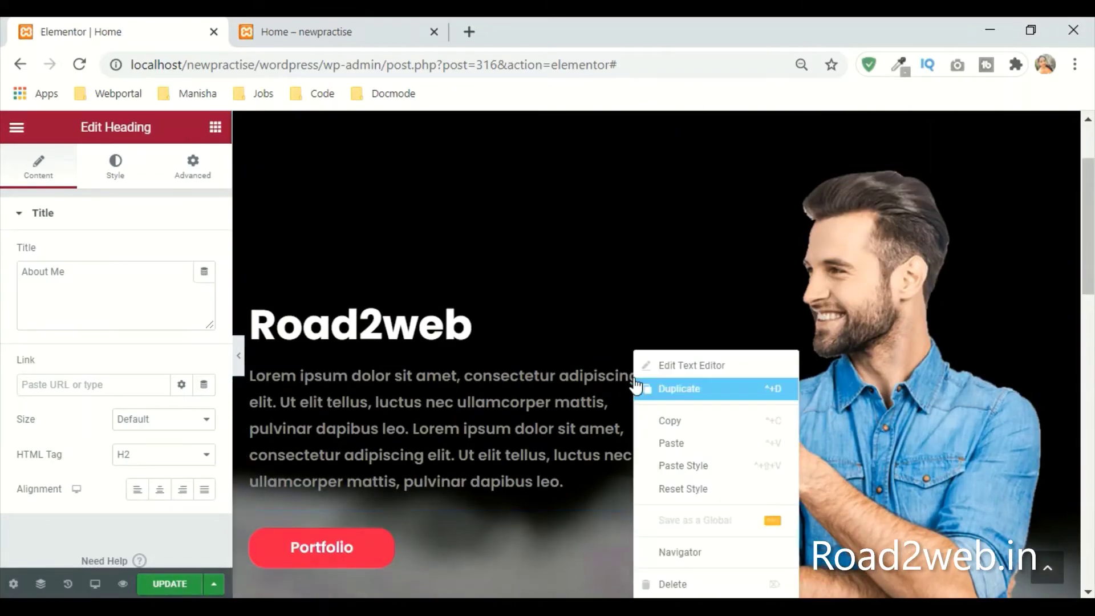
{"action": "left_click", "coordinate": [675, 420]}
{"action": "scroll", "coordinate": [756, 523], "scroll_direction": "down", "scroll_amount": 6}
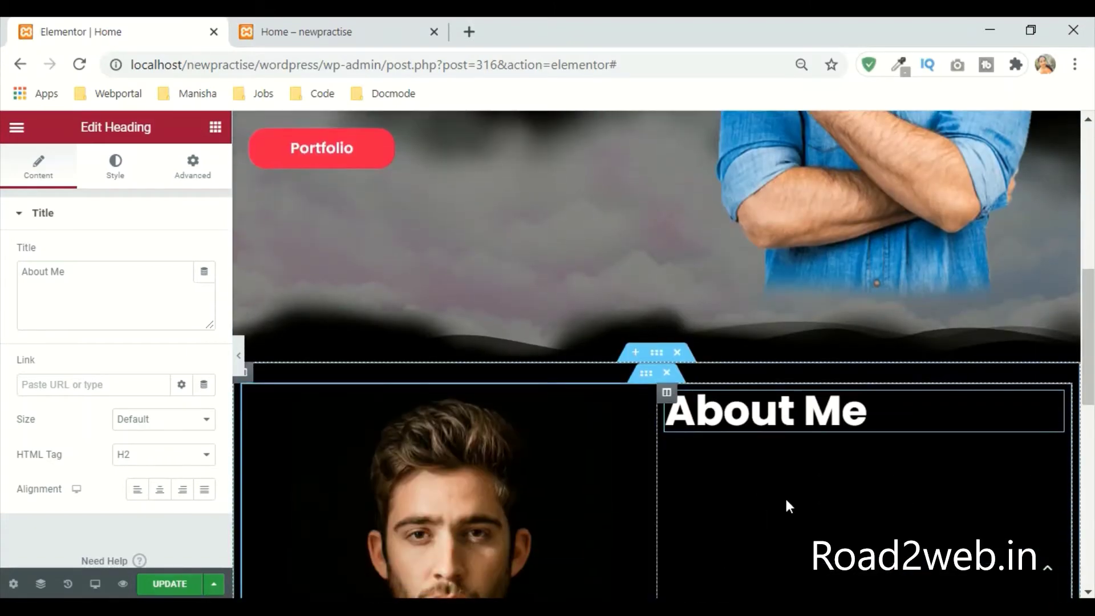
{"action": "right_click", "coordinate": [792, 478]}
{"action": "left_click", "coordinate": [833, 477]}
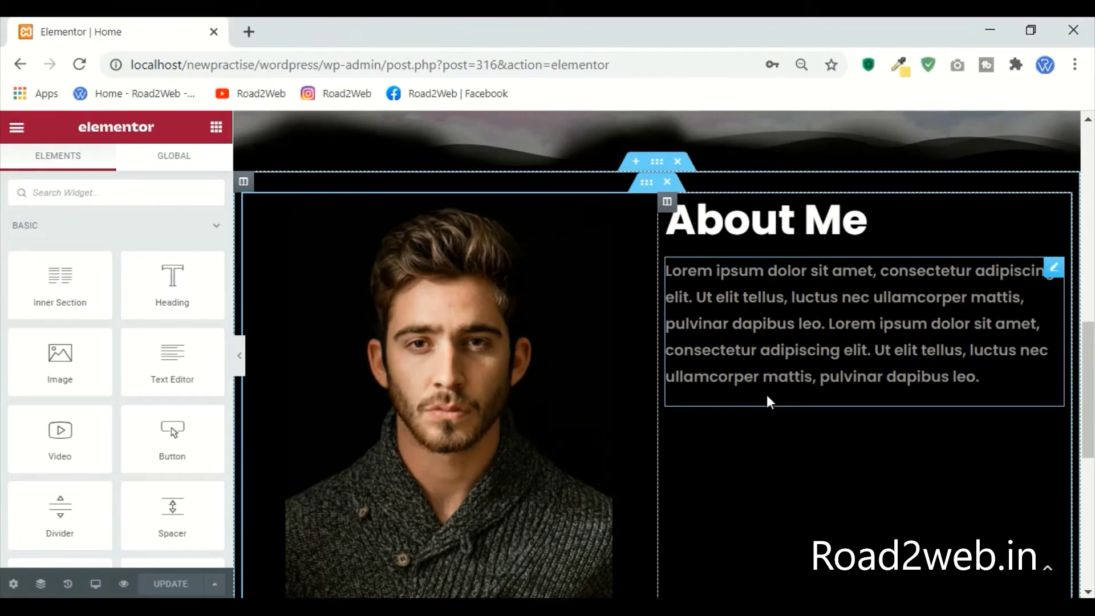
Step: Add a Heading widget below the About Me paragraph with the title "Name : Road2web"
{"action": "scroll", "coordinate": [766, 394], "scroll_direction": "down", "scroll_amount": 2}
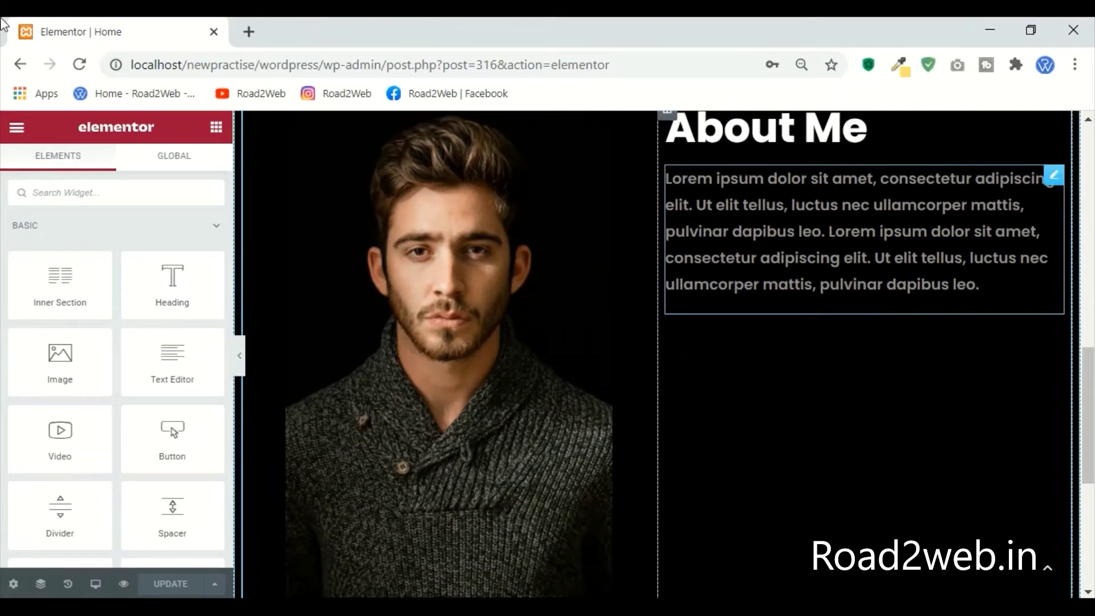
{"action": "left_click_drag", "start_coordinate": [156, 308], "coordinate": [918, 302]}
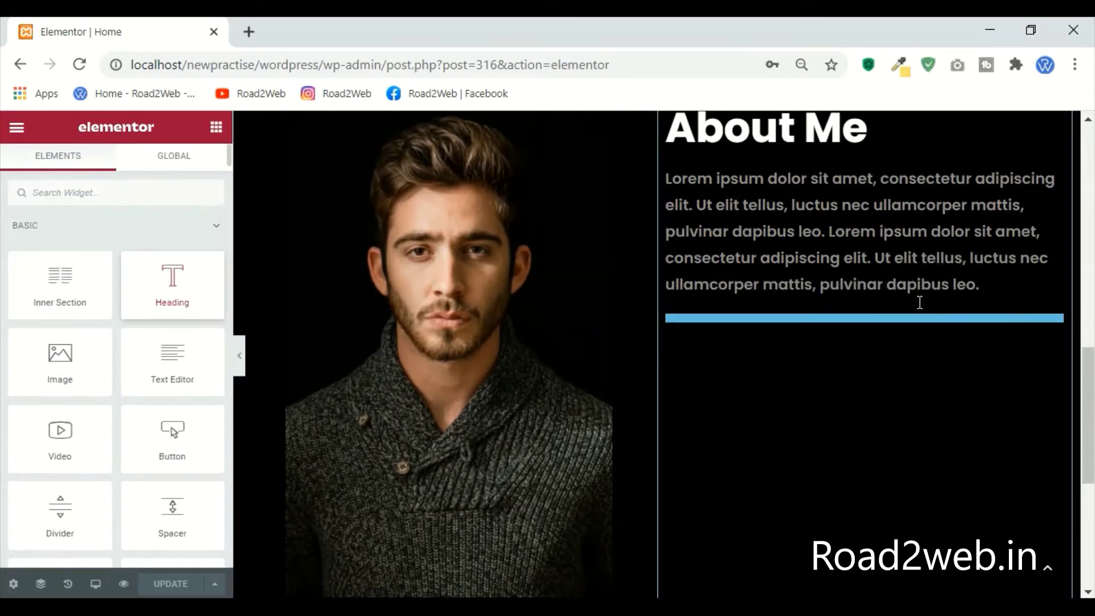
{"action": "left_click_drag", "start_coordinate": [146, 273], "coordinate": [10, 279]}
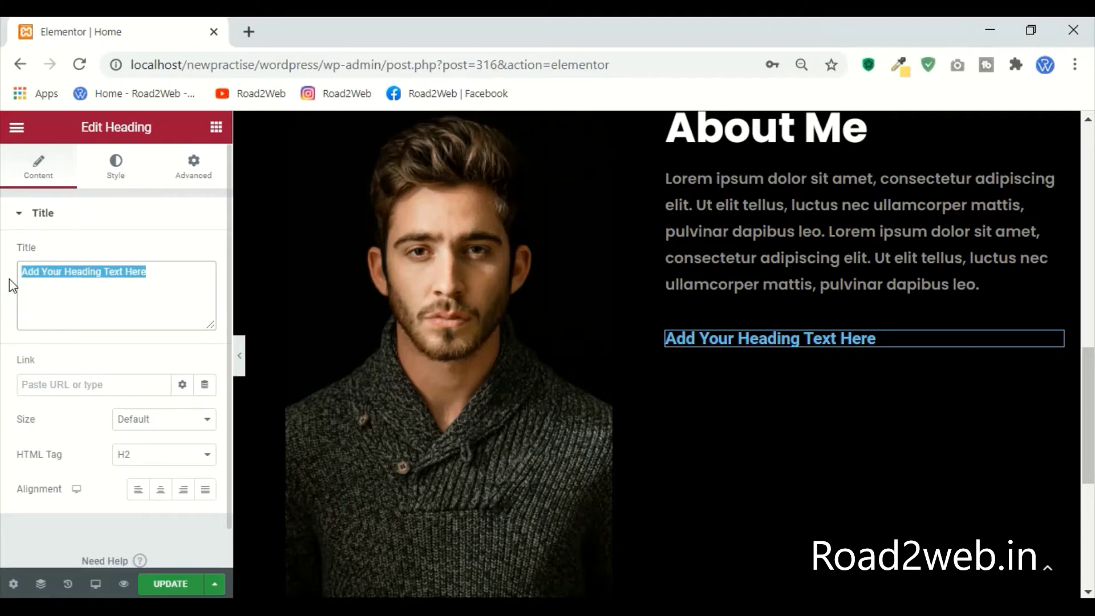
{"action": "type", "text": "Name"}
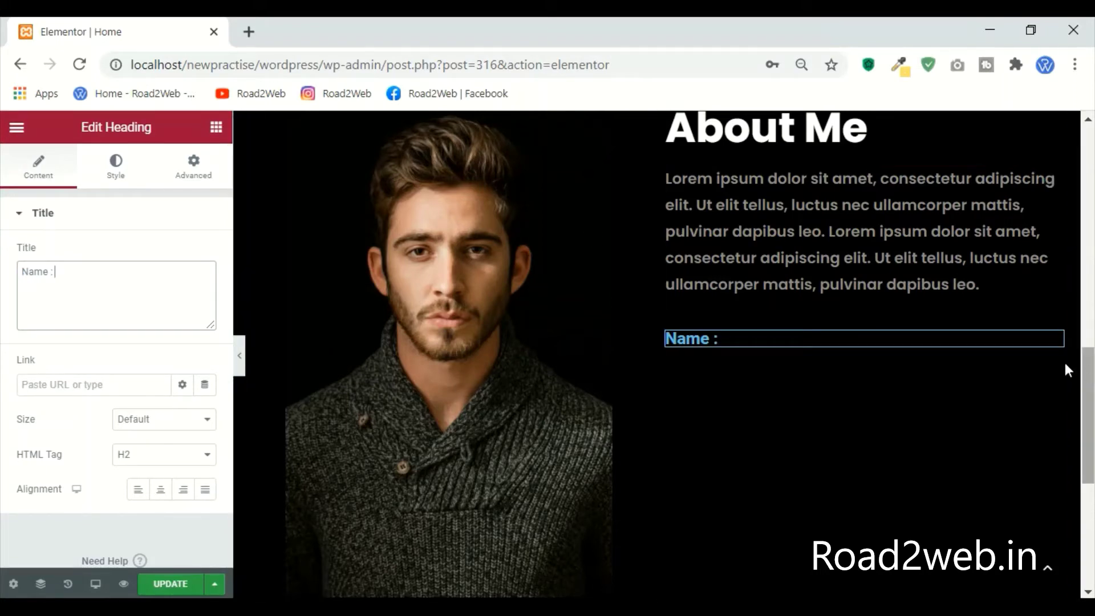
{"action": "type", "text": " : Road2web"}
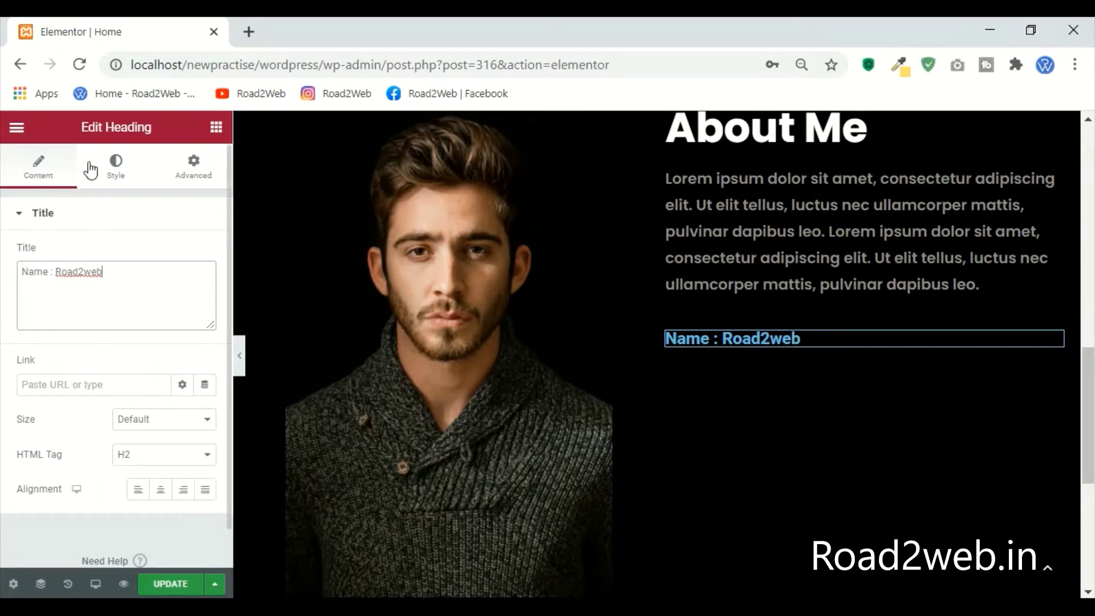
Step: Set the text colour of the "Name : Road2web" heading to #fff
{"action": "left_click", "coordinate": [114, 168]}
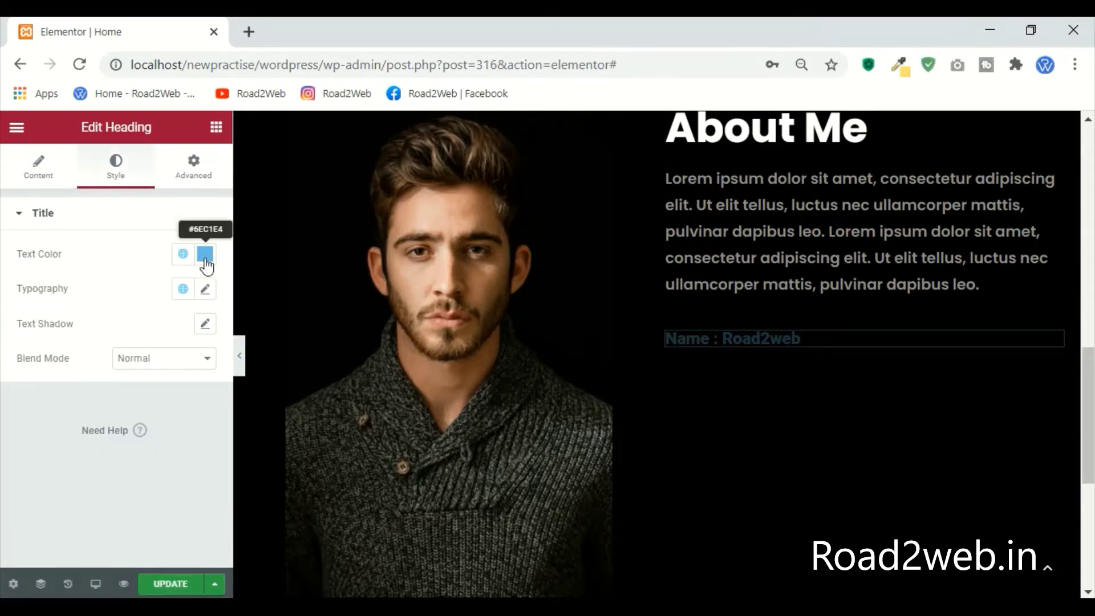
{"action": "left_click", "coordinate": [205, 255]}
{"action": "triple_click", "coordinate": [187, 512]}
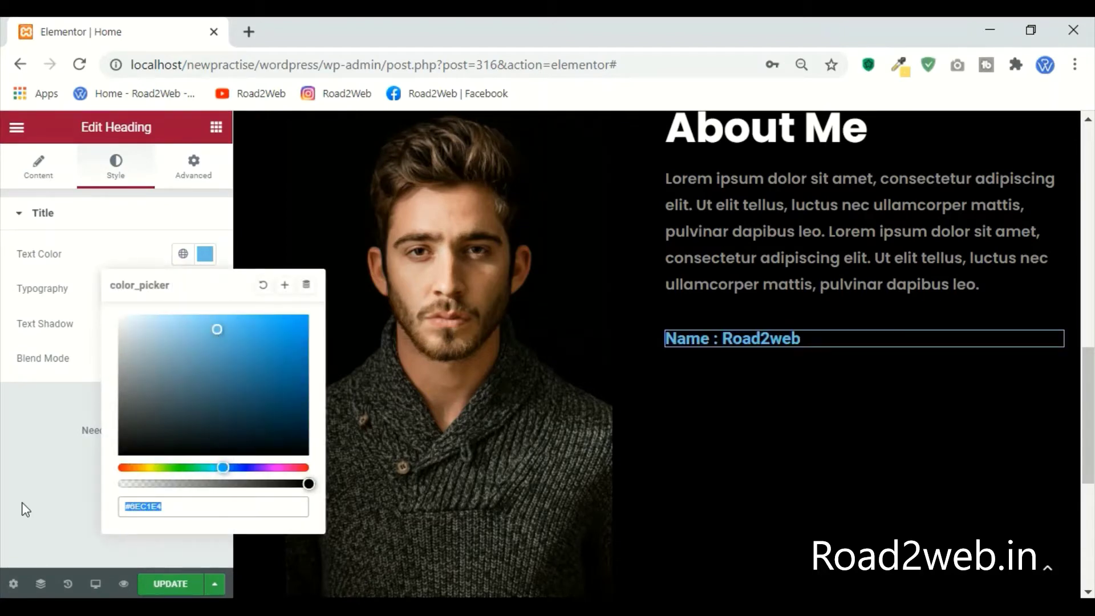
{"action": "type", "text": "#fff"}
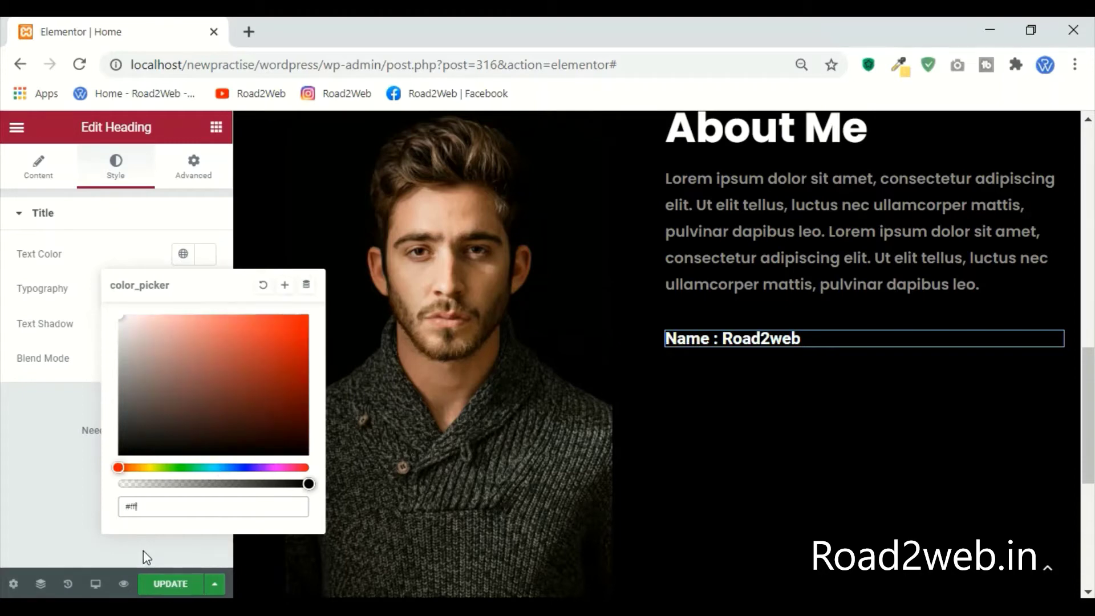
{"action": "left_click", "coordinate": [142, 219]}
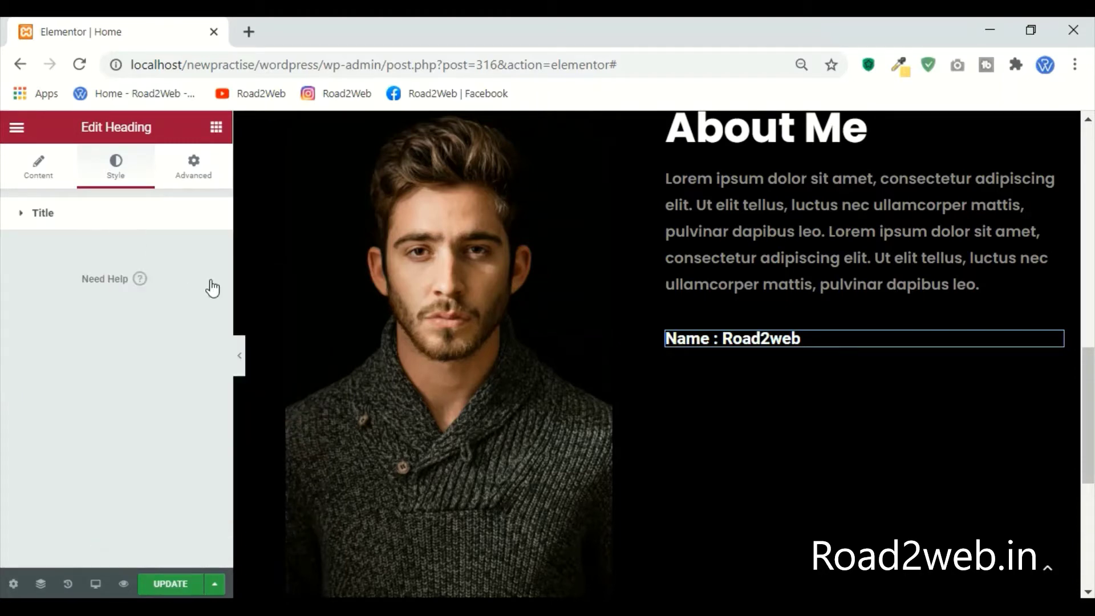
Step: Set the "Name : Road2web" heading's typography to Poppins, weight 500 and size 23 px
{"action": "left_click", "coordinate": [212, 294]}
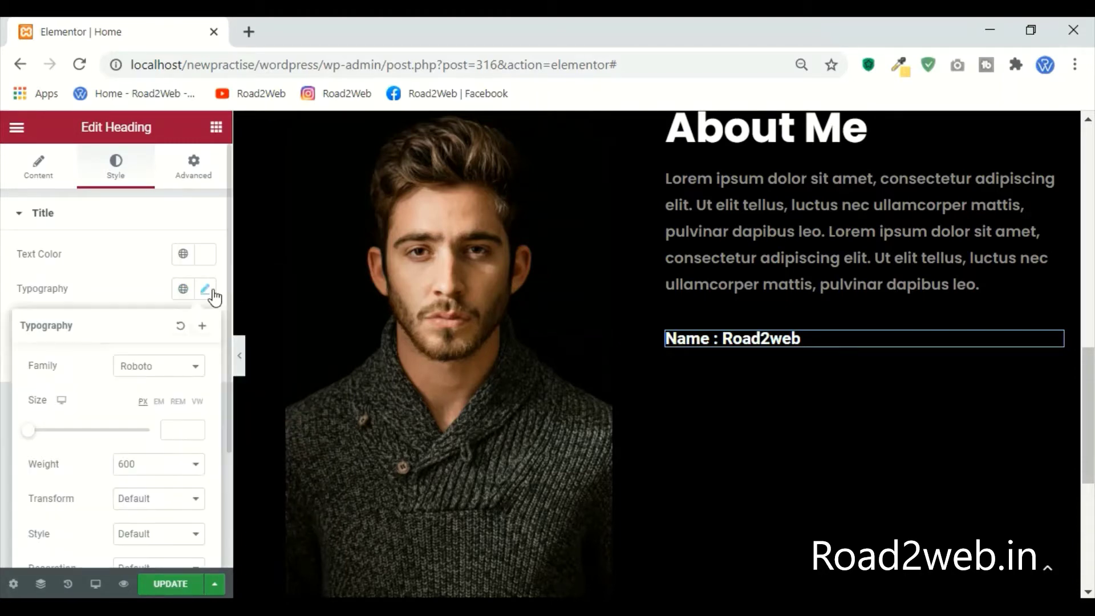
{"action": "left_click", "coordinate": [181, 367]}
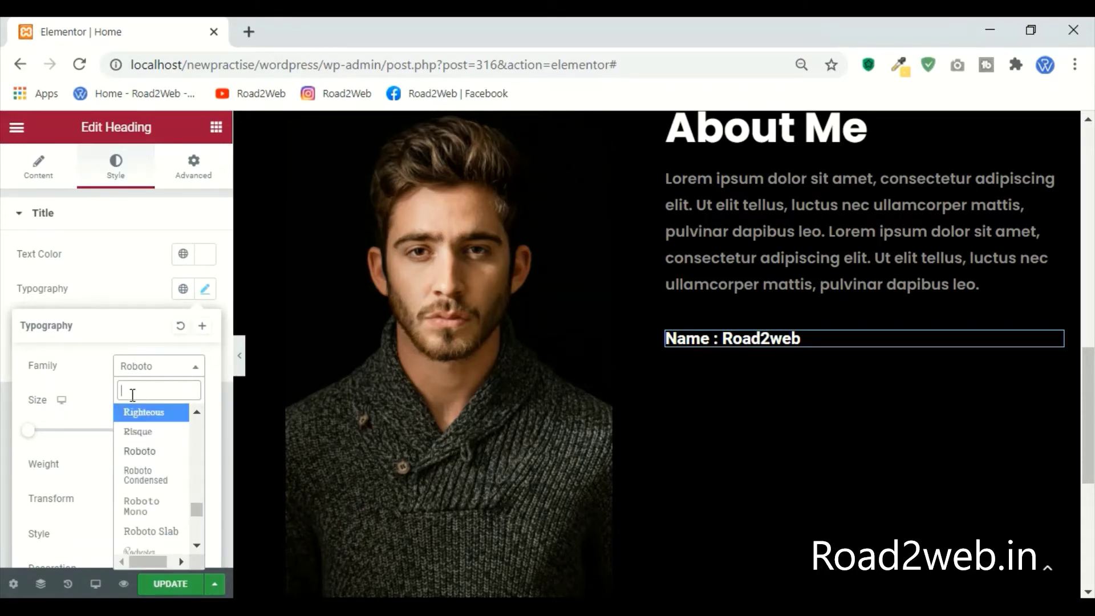
{"action": "type", "text": "pop"}
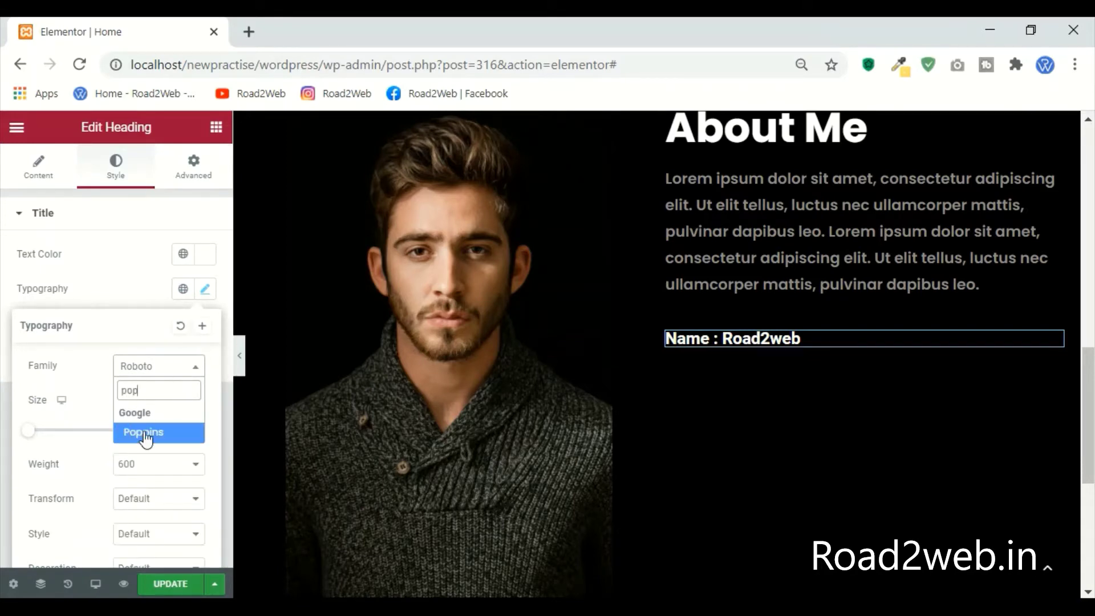
{"action": "left_click", "coordinate": [144, 433]}
{"action": "left_click", "coordinate": [156, 462]}
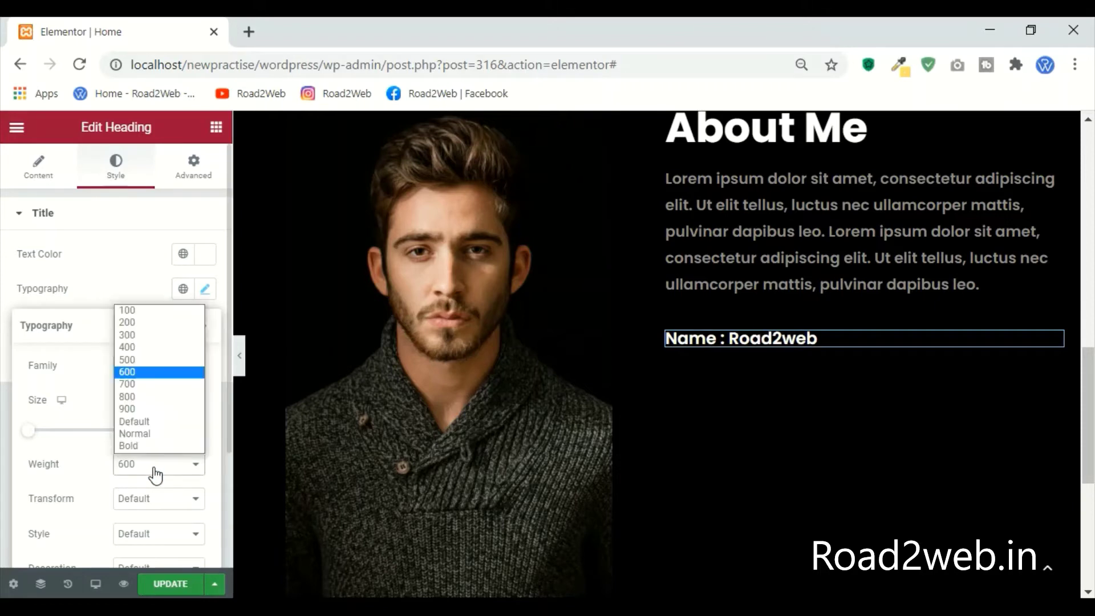
{"action": "left_click", "coordinate": [149, 361]}
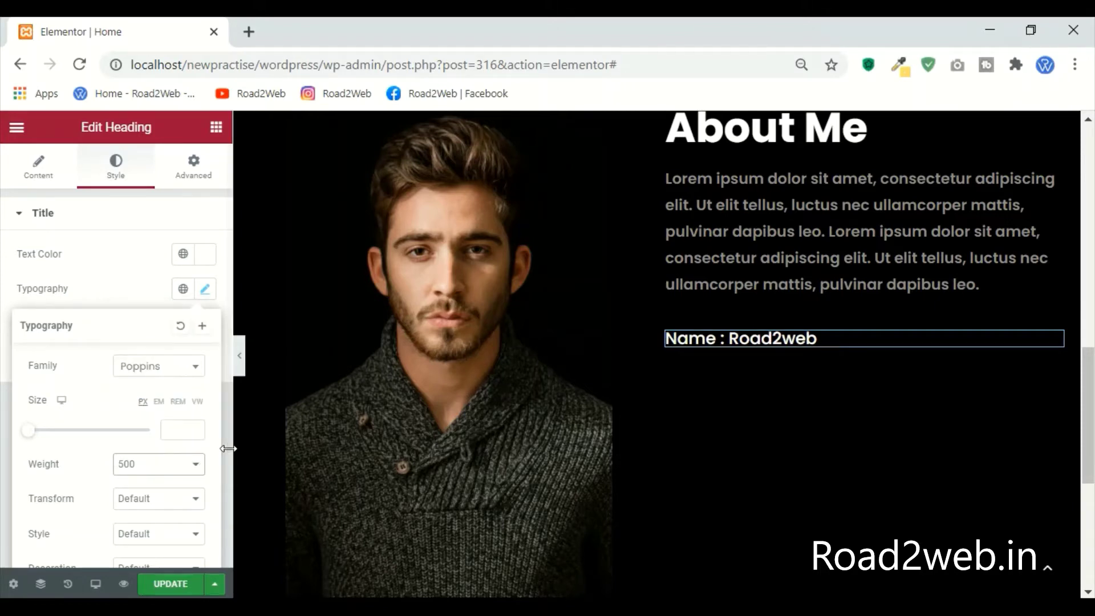
{"action": "left_click", "coordinate": [180, 425]}
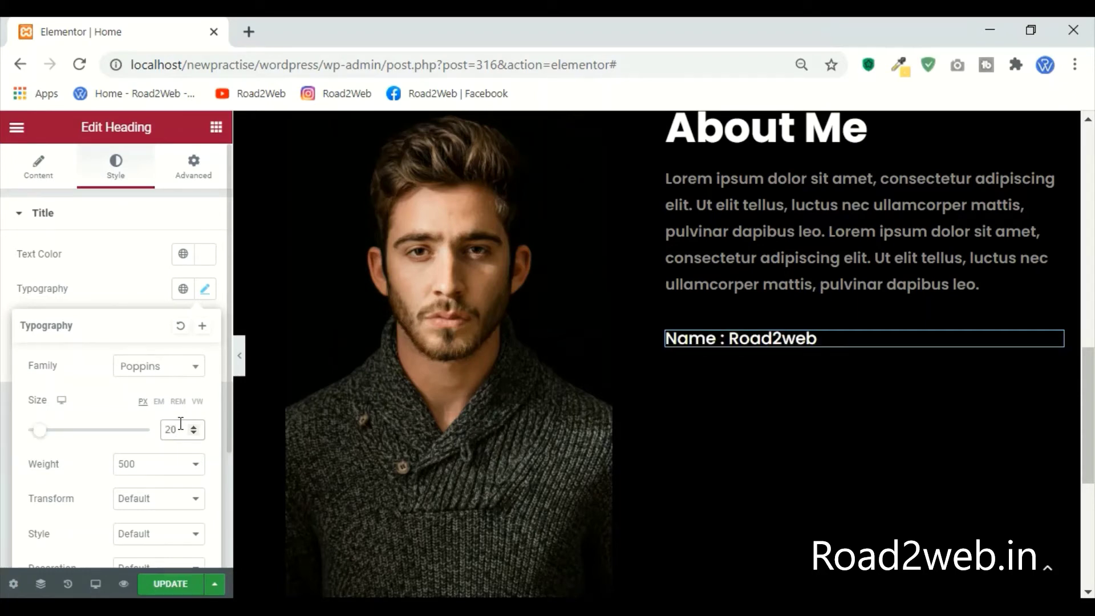
{"action": "key", "text": "Up"}
{"action": "key", "text": "Up"}
{"action": "key", "text": "Up"}
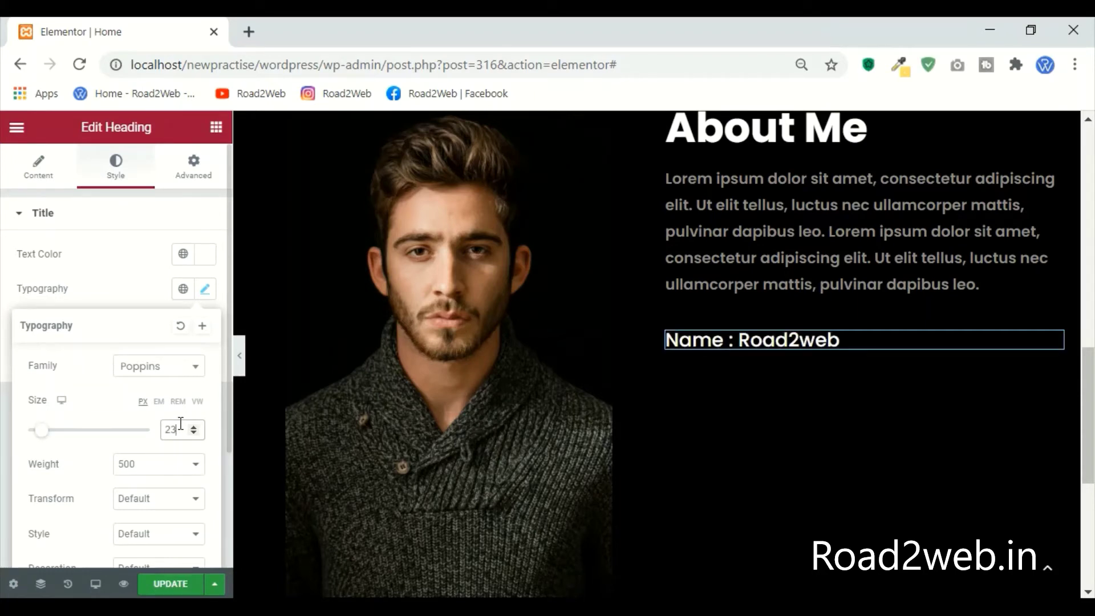
Step: Set the Name heading's font size to 20 px and update the page
{"action": "scroll", "coordinate": [591, 447], "scroll_direction": "down", "scroll_amount": 2}
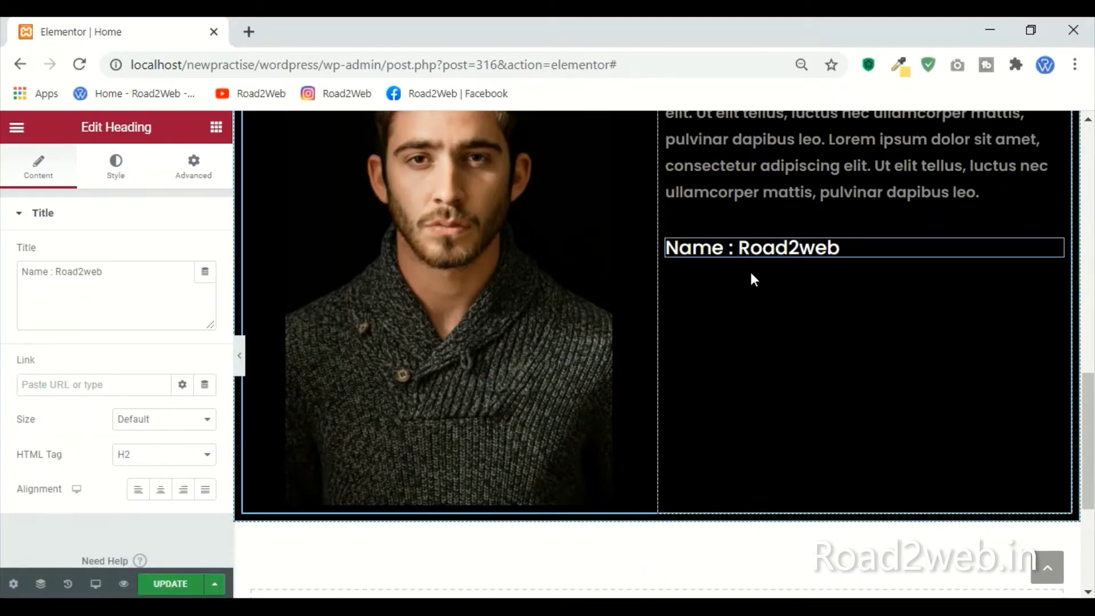
{"action": "left_click", "coordinate": [111, 171]}
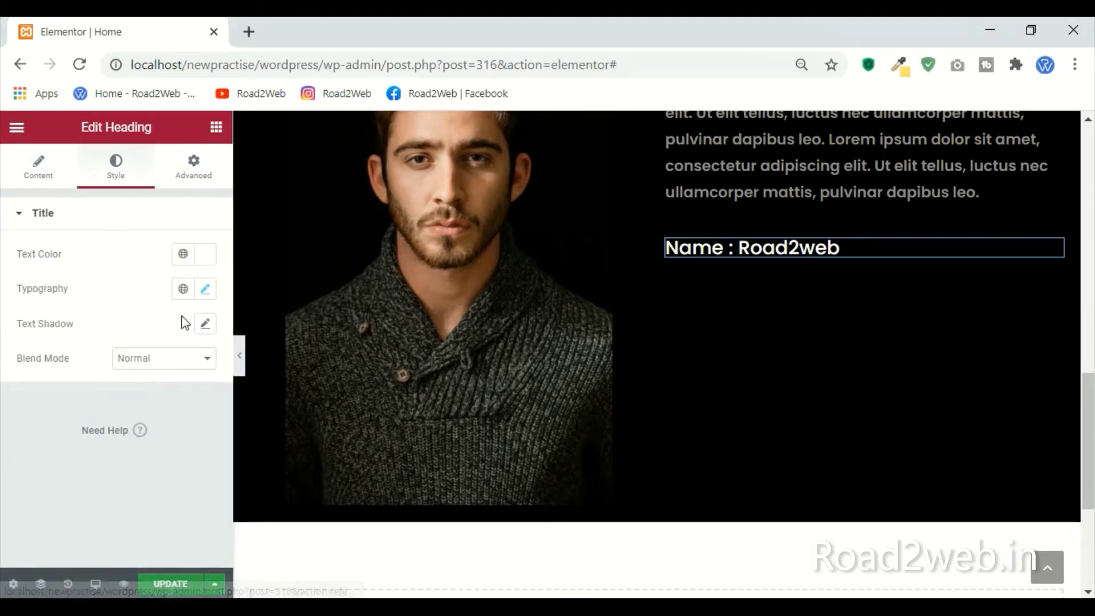
{"action": "left_click", "coordinate": [205, 289]}
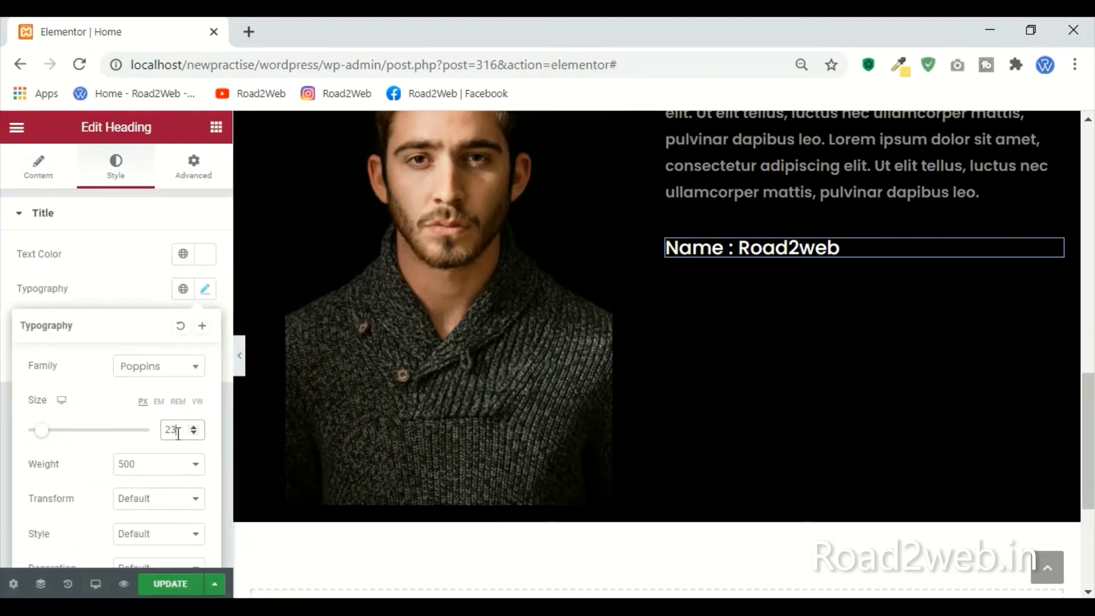
{"action": "left_click_drag", "start_coordinate": [178, 434], "coordinate": [175, 435]}
{"action": "key", "text": "BackSpace"}
{"action": "type", "text": "0"}
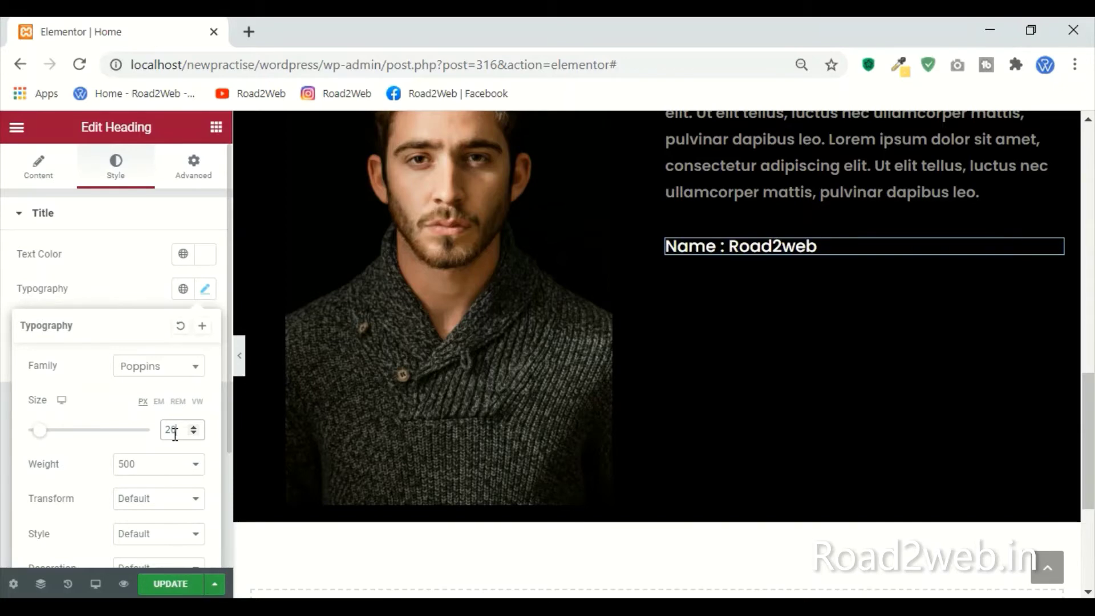
{"action": "left_click", "coordinate": [181, 584]}
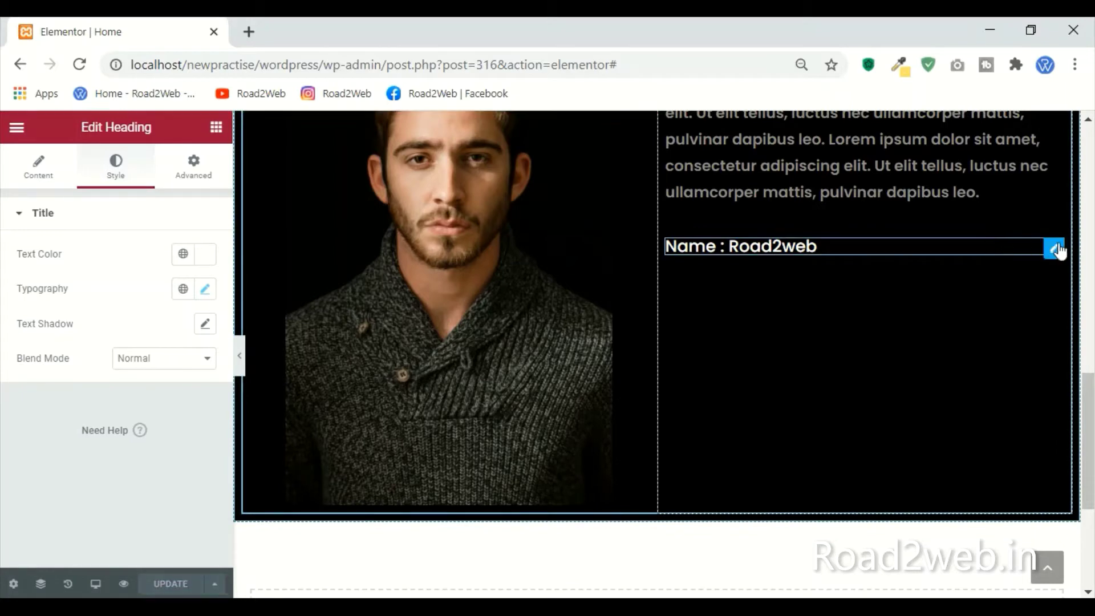
Step: Duplicate the Name heading three times to make four stacked headings under the About Me text
{"action": "right_click", "coordinate": [1055, 249]}
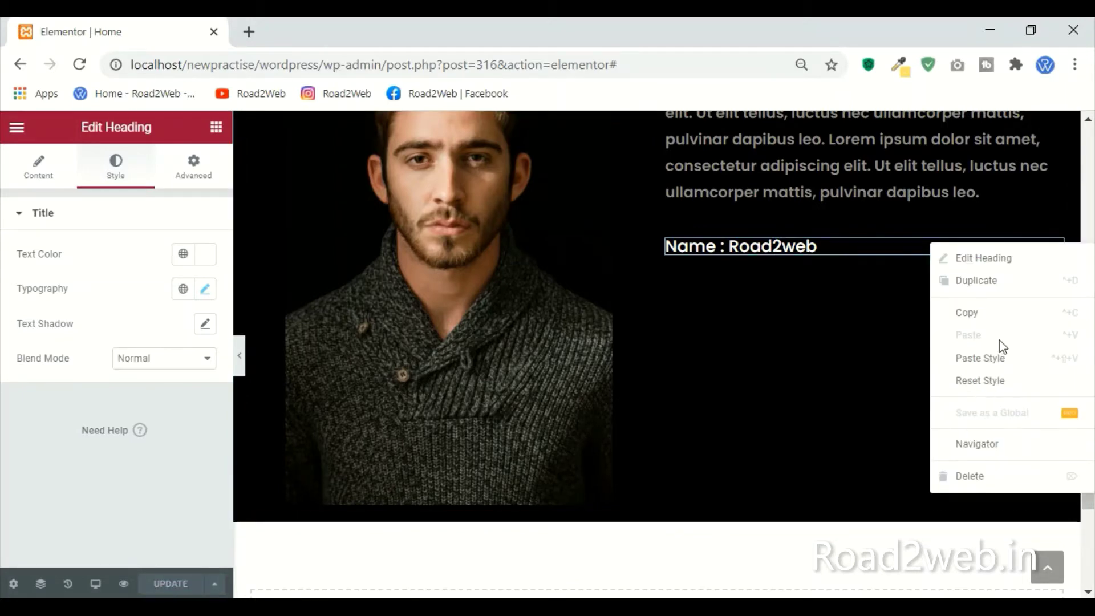
{"action": "left_click", "coordinate": [989, 281]}
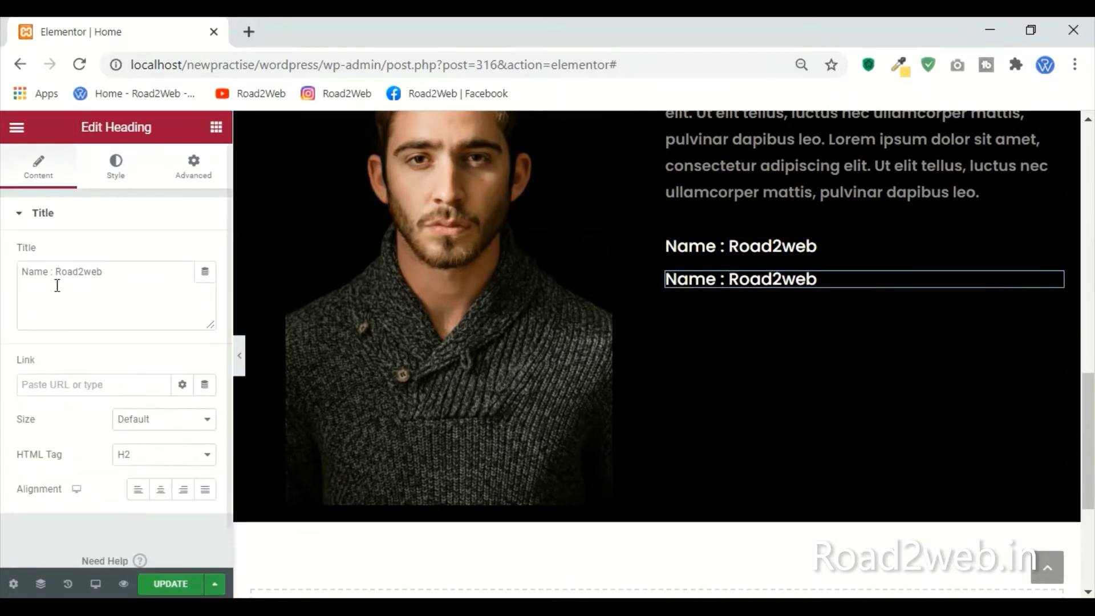
{"action": "right_click", "coordinate": [1064, 288]}
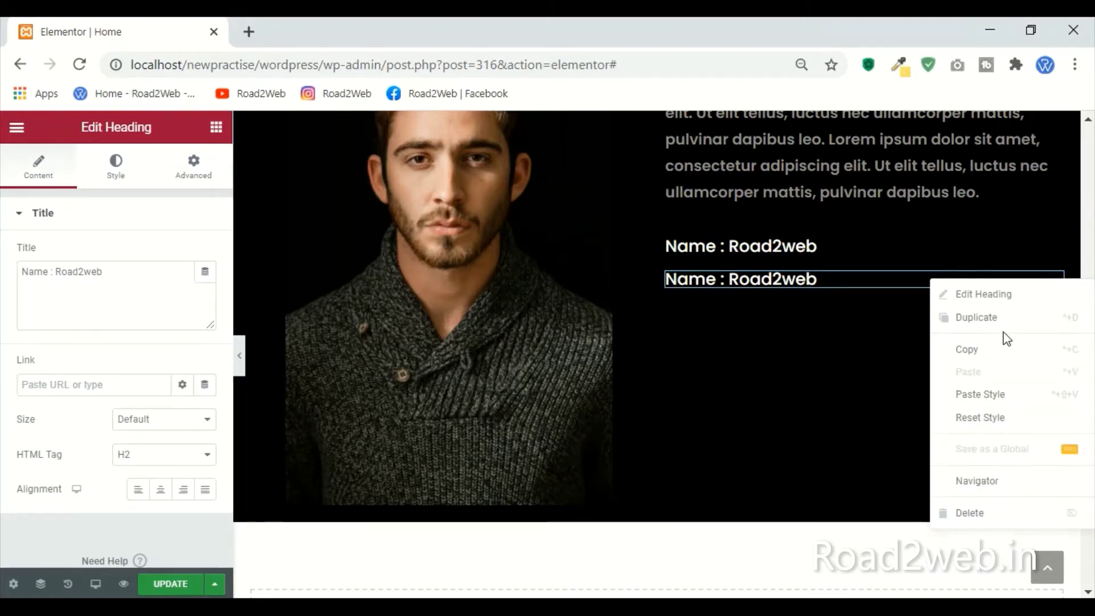
{"action": "left_click", "coordinate": [1002, 324]}
{"action": "right_click", "coordinate": [1052, 322]}
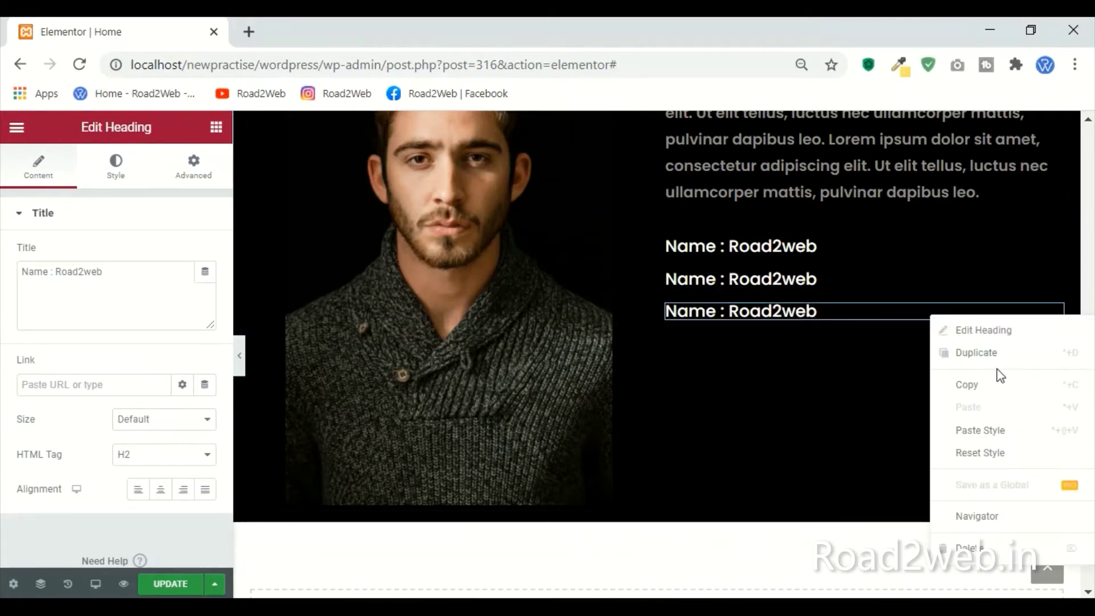
{"action": "left_click", "coordinate": [994, 356]}
{"action": "right_click", "coordinate": [1064, 346]}
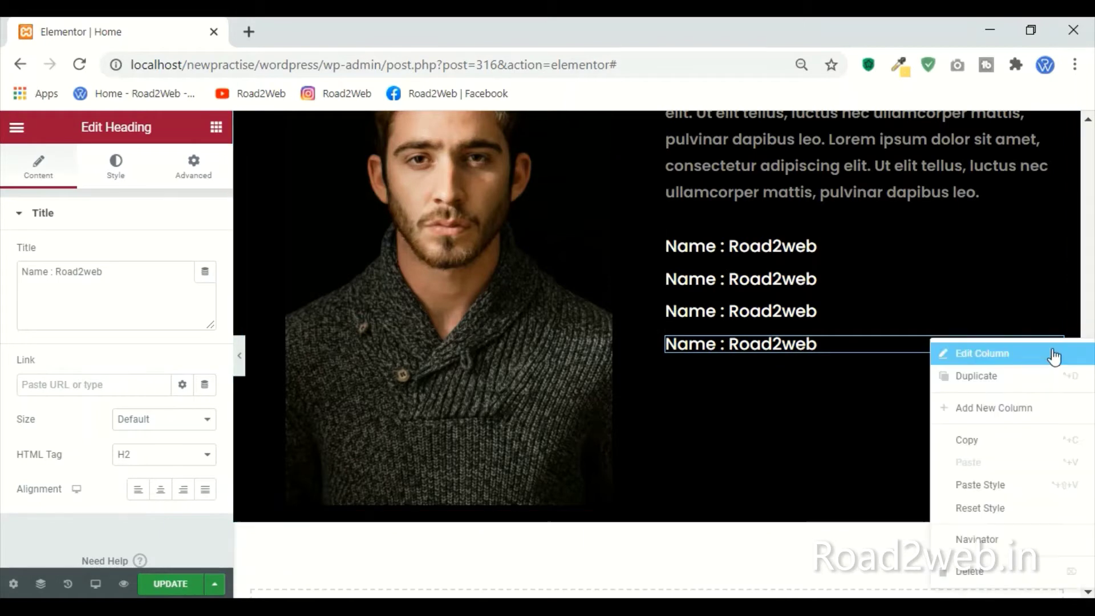
{"action": "left_click", "coordinate": [977, 379]}
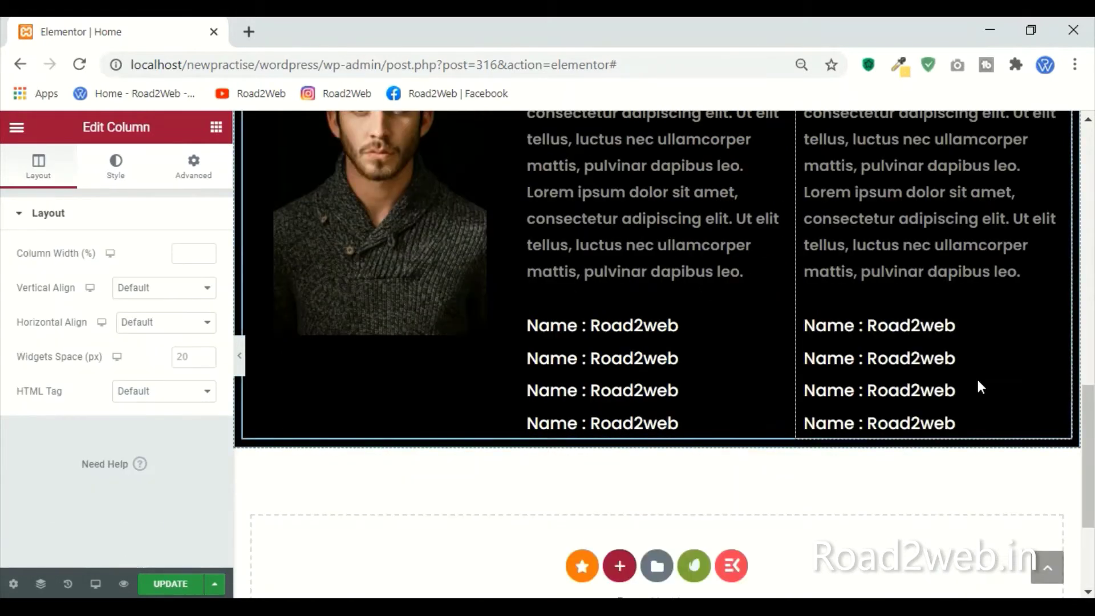
{"action": "key", "text": "ctrl+z"}
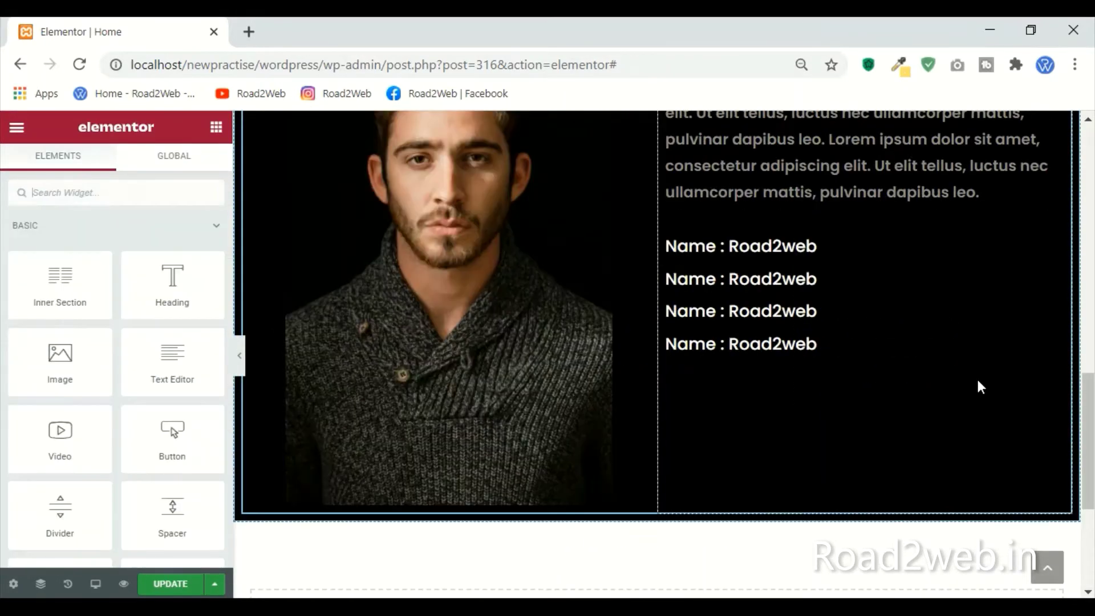
Step: Change the second heading's label to "Email" and enter the email address after it
{"action": "left_click", "coordinate": [758, 280]}
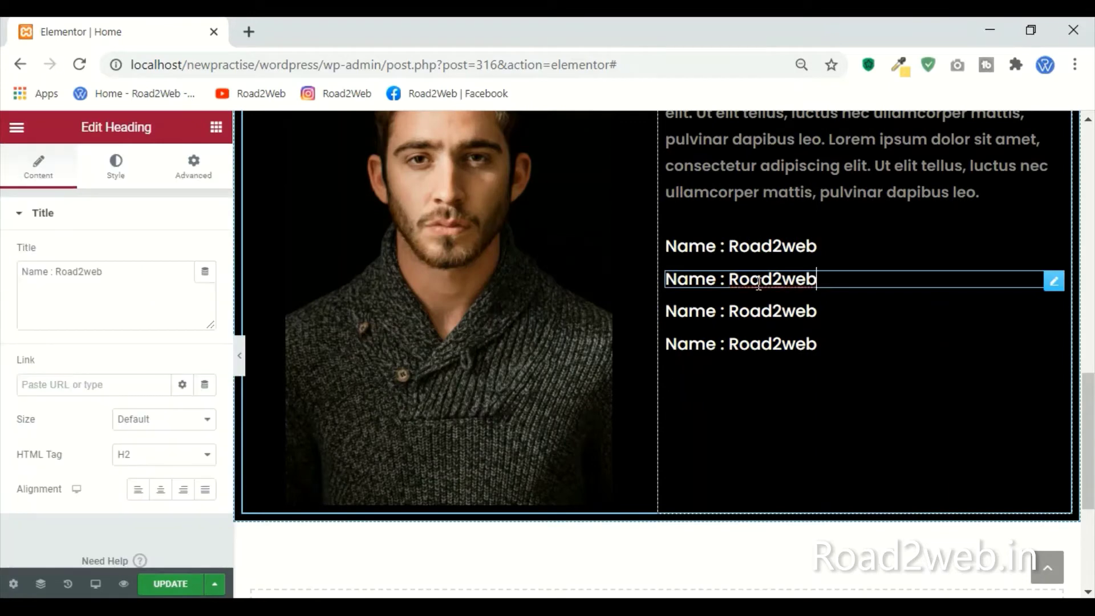
{"action": "left_click_drag", "start_coordinate": [49, 272], "coordinate": [3, 277]}
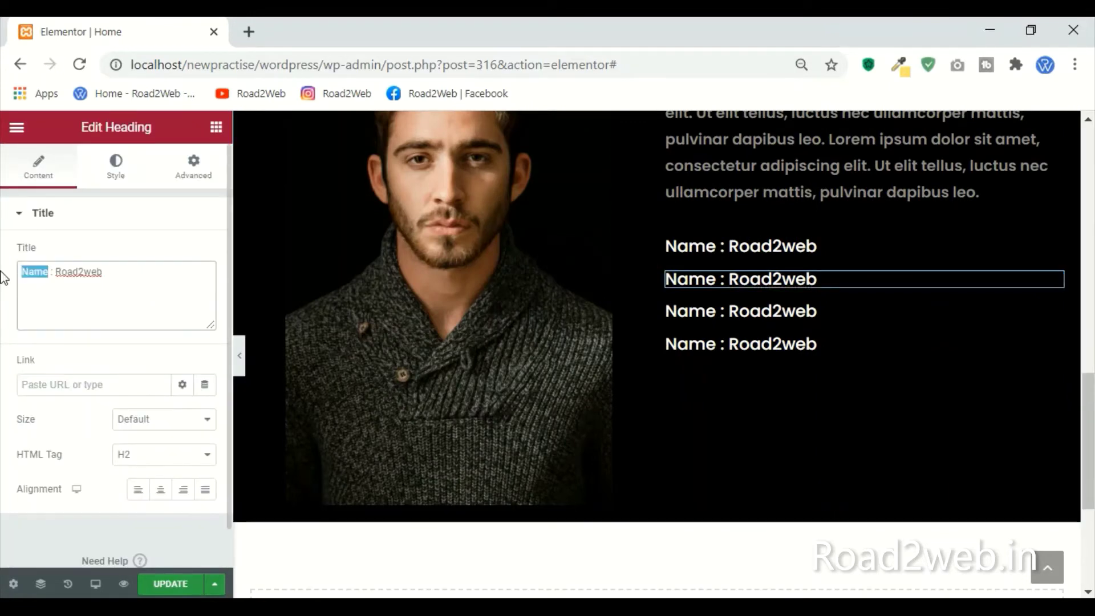
{"action": "type", "text": "Email"}
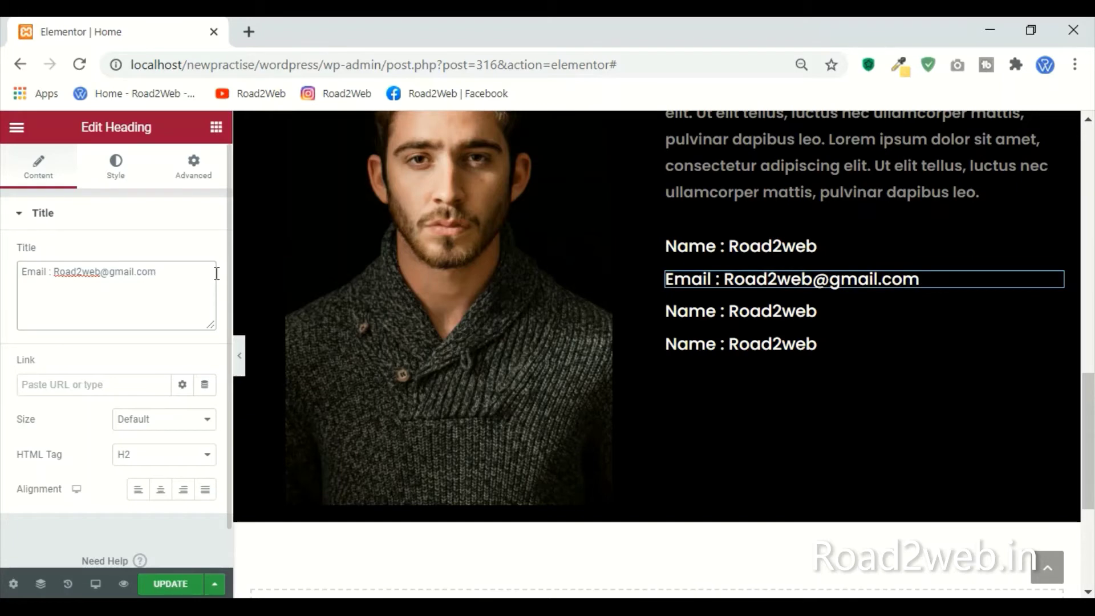
Step: Change the third heading's label to "Telephone" and enter the phone number after it
{"action": "left_click", "coordinate": [1051, 310]}
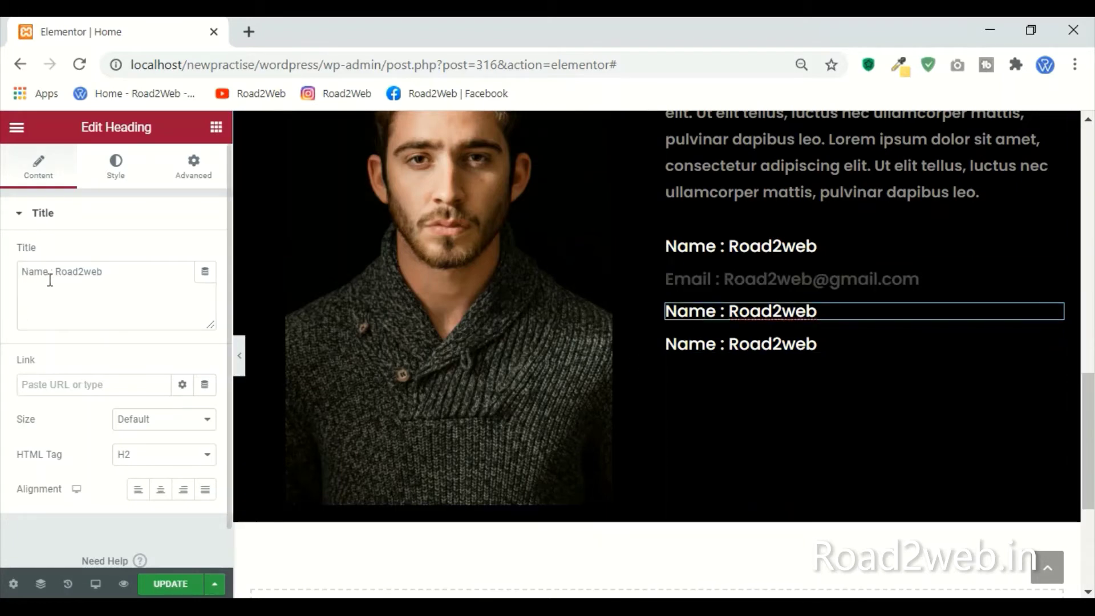
{"action": "left_click_drag", "start_coordinate": [49, 279], "coordinate": [4, 288]}
{"action": "type", "text": "Tel"}
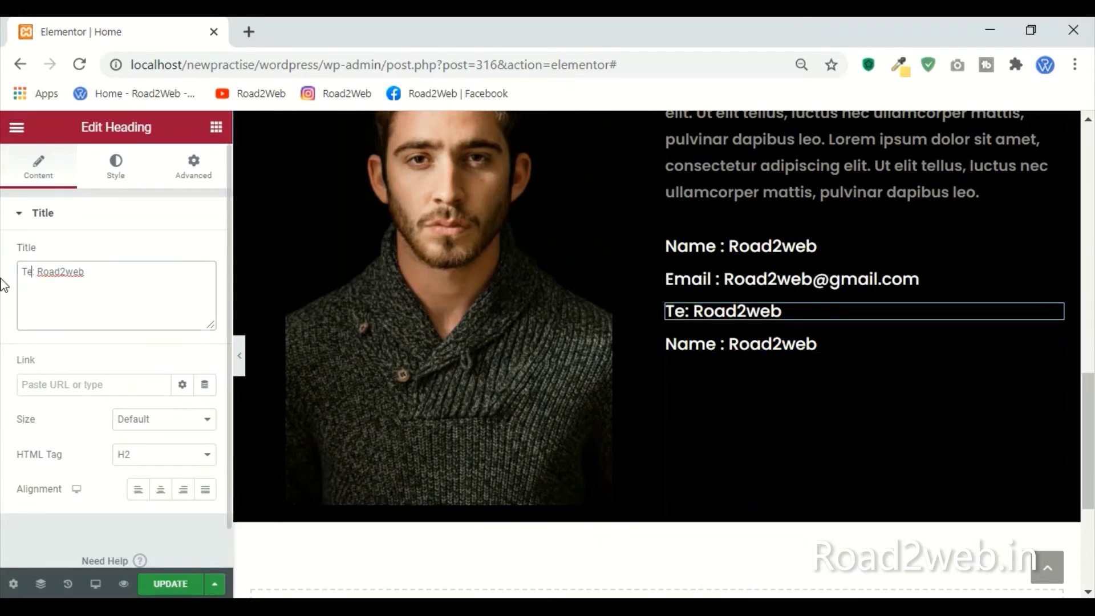
{"action": "key", "text": "Delete"}
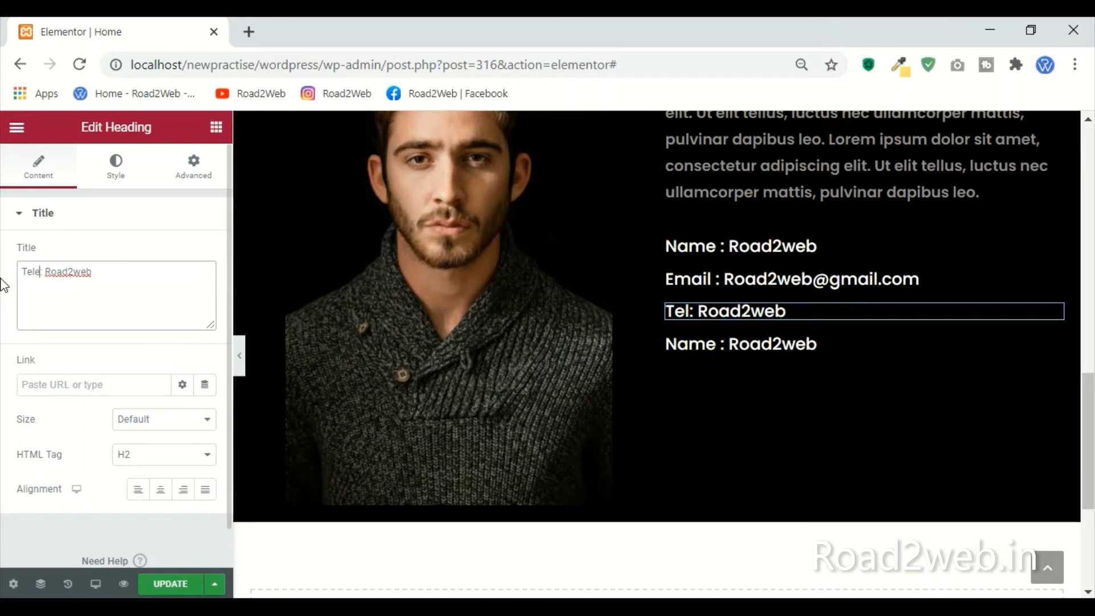
{"action": "type", "text": "ephone"}
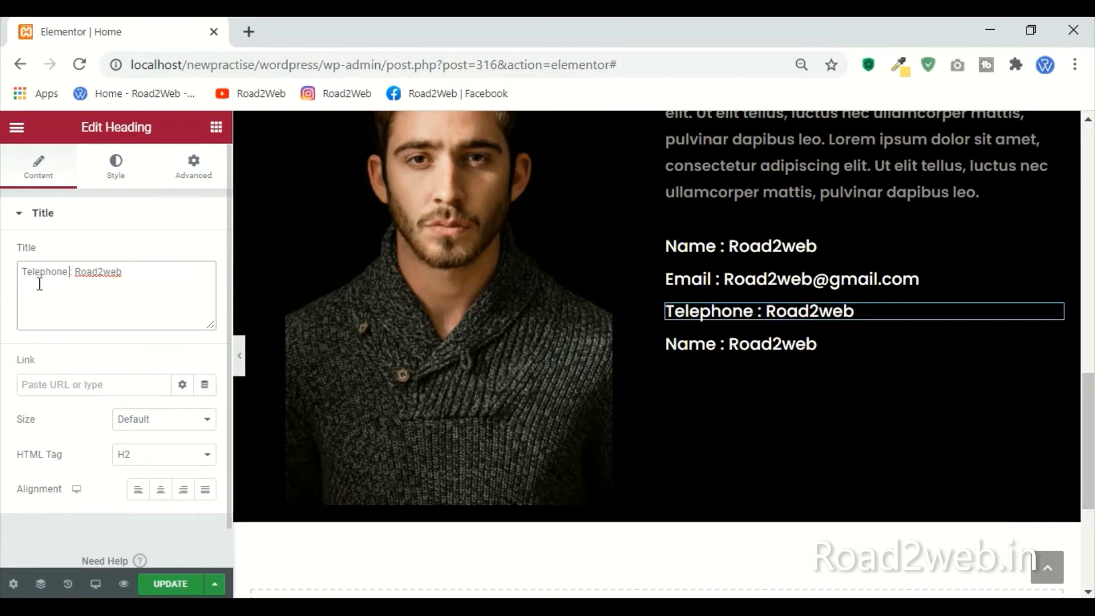
{"action": "left_click_drag", "start_coordinate": [123, 273], "coordinate": [84, 274]}
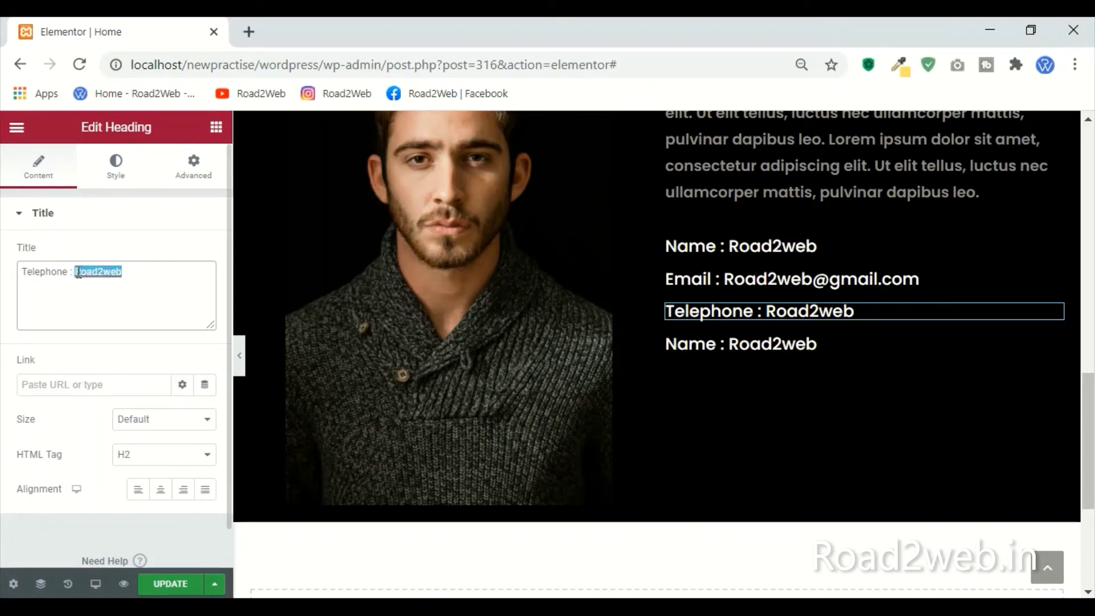
{"action": "type", "text": "9999999"}
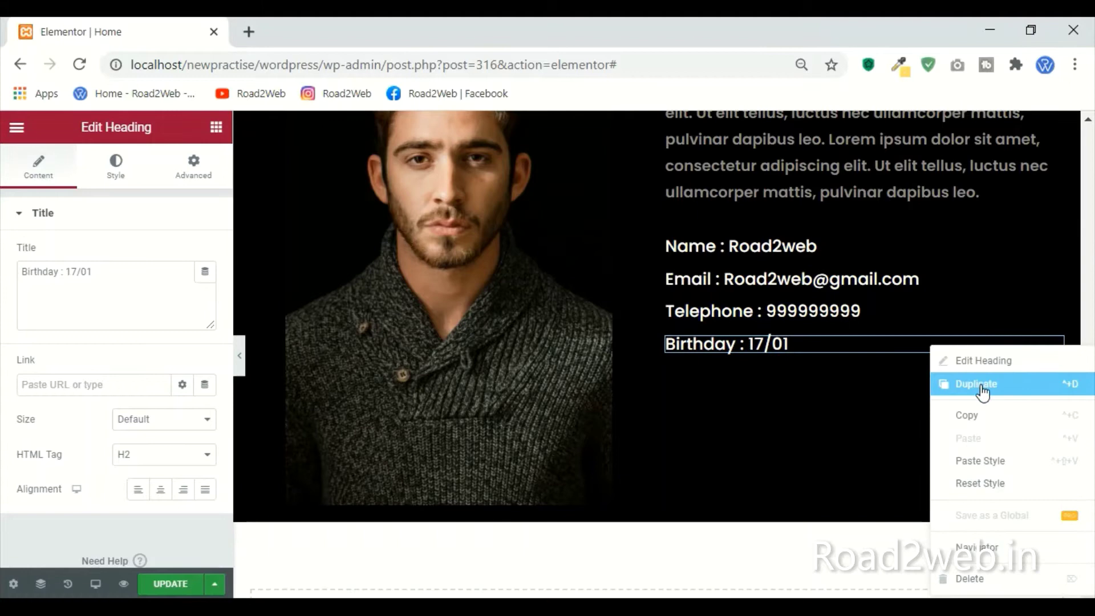
Step: Duplicate the Birthday heading and change the copy's label to "Website"
{"action": "left_click", "coordinate": [982, 392]}
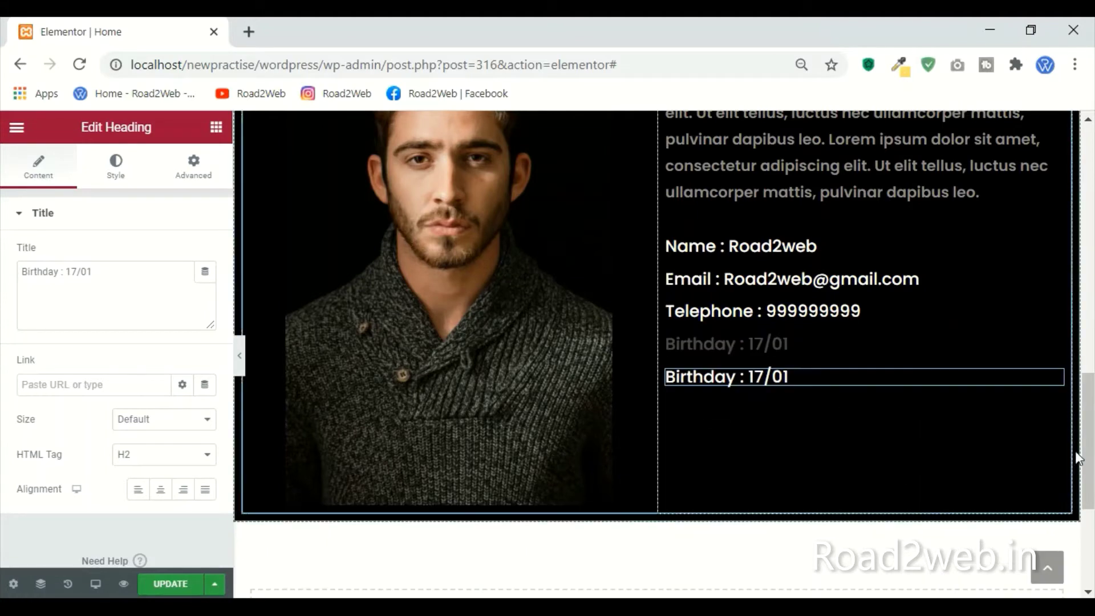
{"action": "double_click", "coordinate": [54, 272]}
{"action": "type", "text": "Website"}
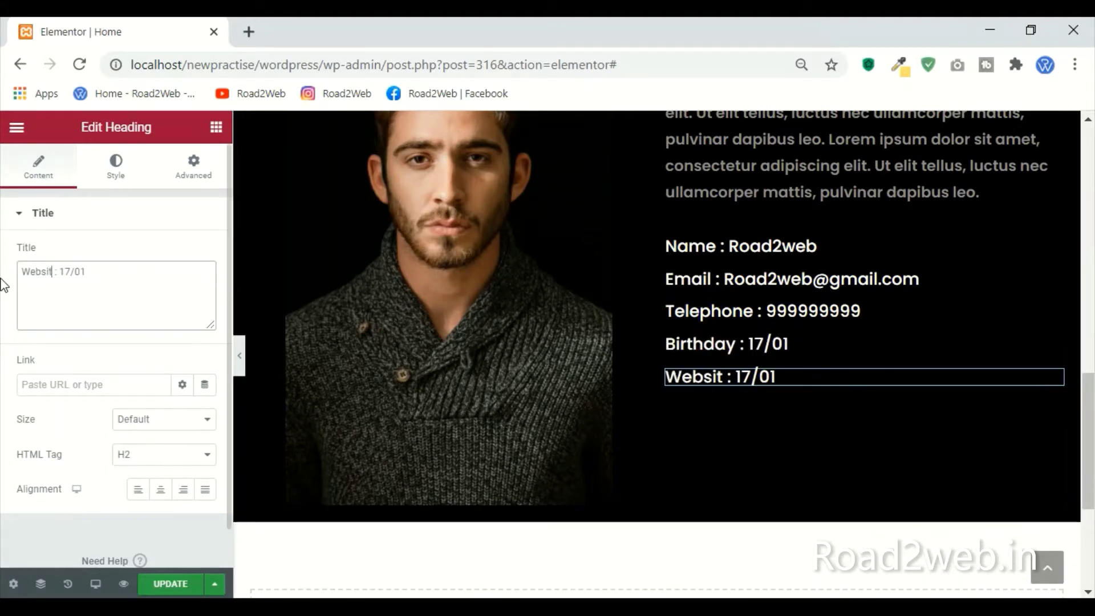
Step: Enter road2web.in in a new browser tab's address field, copy the address, and return to the Elementor editor
{"action": "left_click", "coordinate": [251, 23]}
{"action": "type", "text": "road2web.in"}
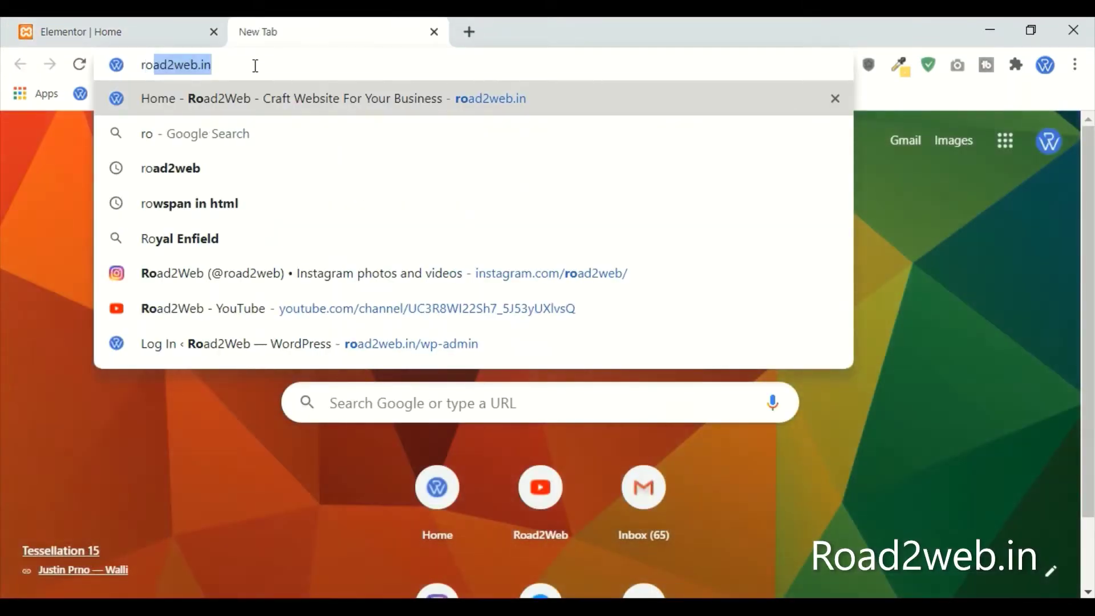
{"action": "left_click", "coordinate": [252, 65]}
{"action": "key", "text": "ctrl+a"}
{"action": "key", "text": "ctrl+c"}
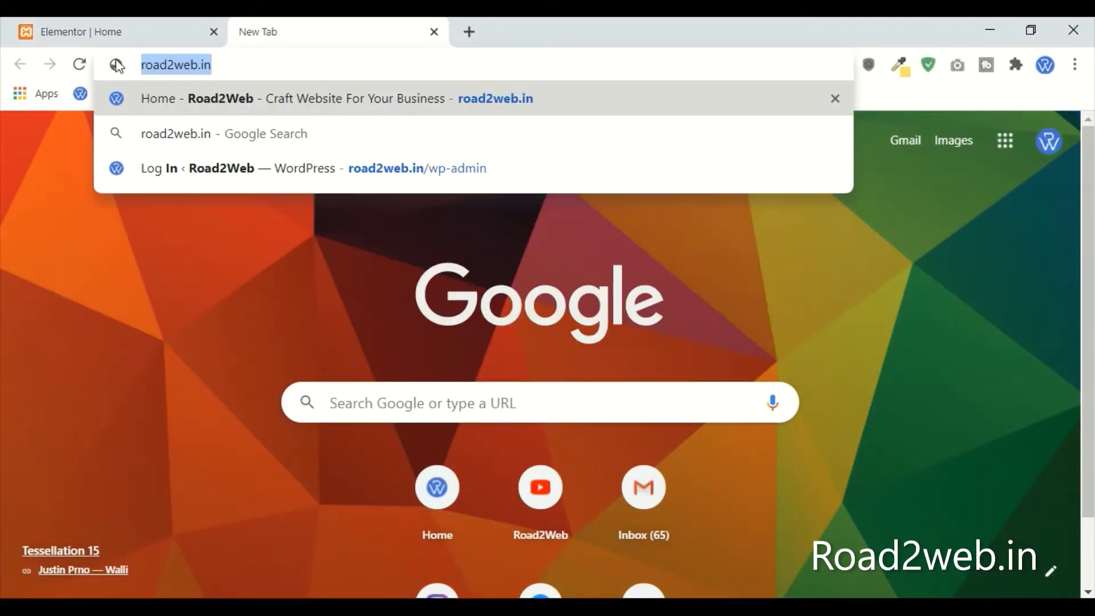
{"action": "left_click", "coordinate": [114, 32]}
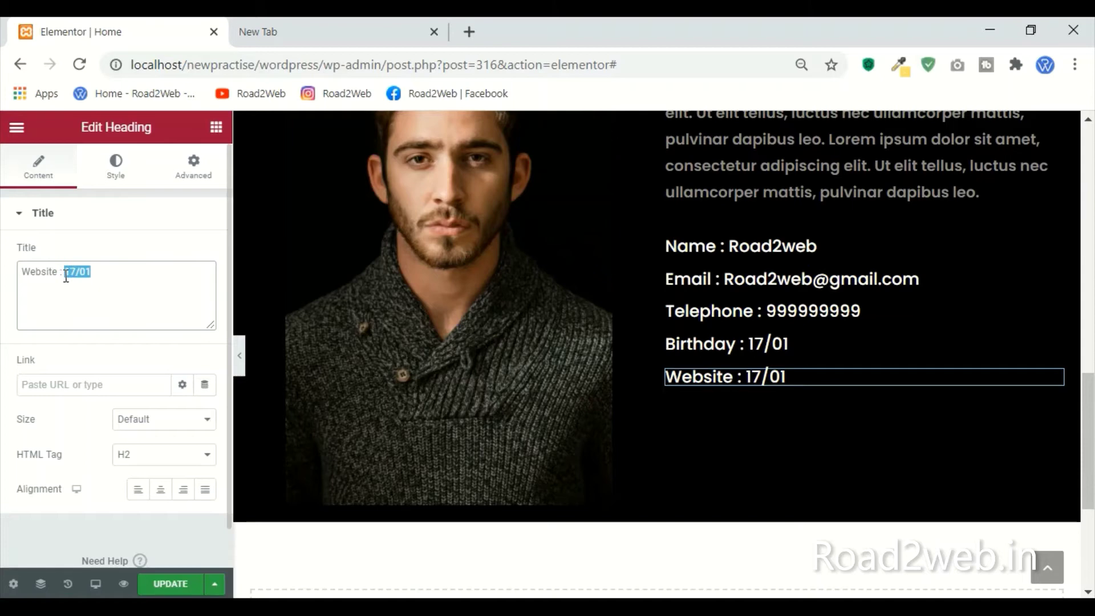
{"action": "type", "text": "road2web"}
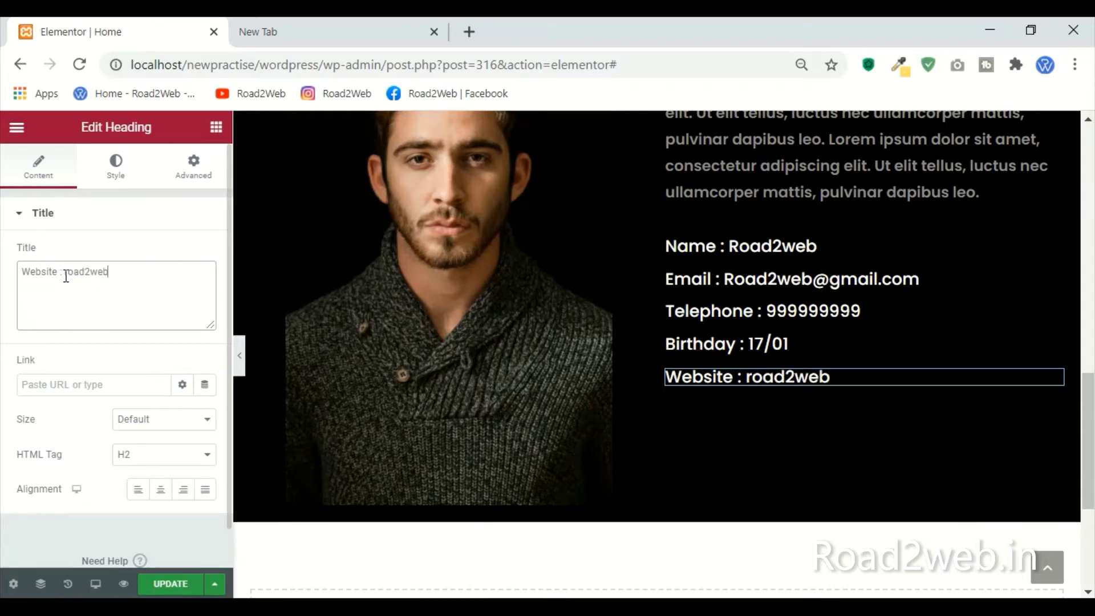
{"action": "left_click", "coordinate": [49, 387]}
{"action": "key", "text": "ctrl+v"}
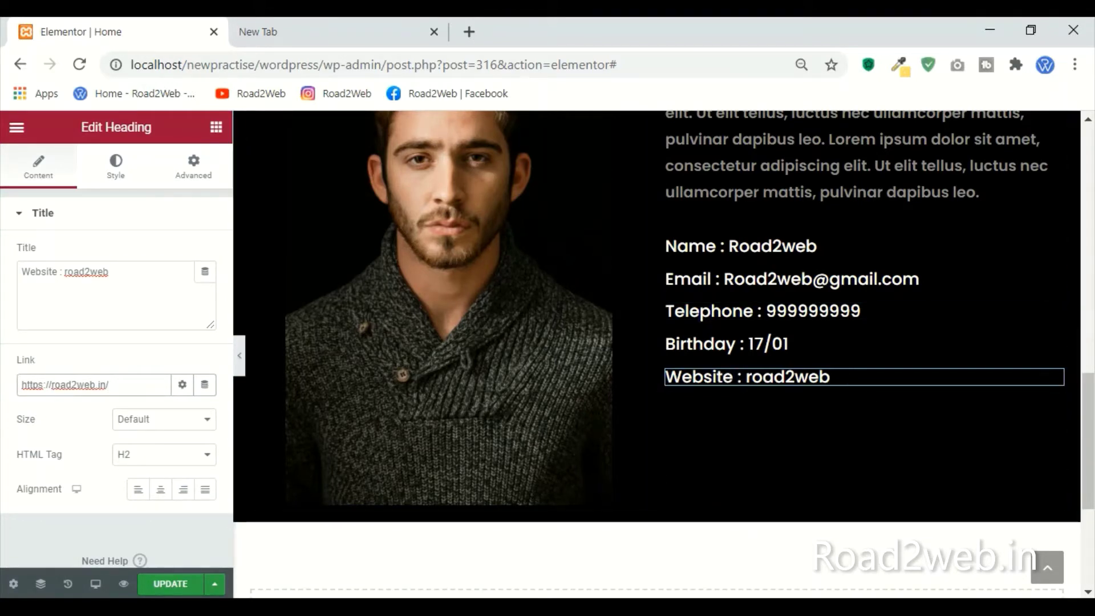
{"action": "left_click", "coordinate": [171, 583]}
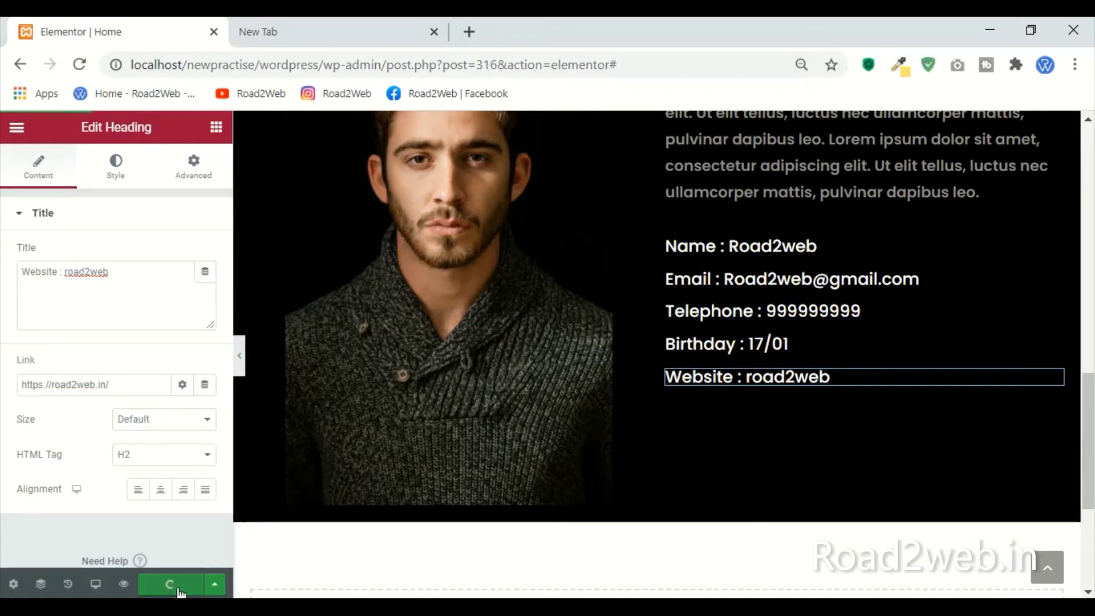
Step: Preview the page, close the leftover empty tab, and examine the contact details in the About Me section
{"action": "left_click", "coordinate": [391, 23]}
{"action": "left_click", "coordinate": [91, 32]}
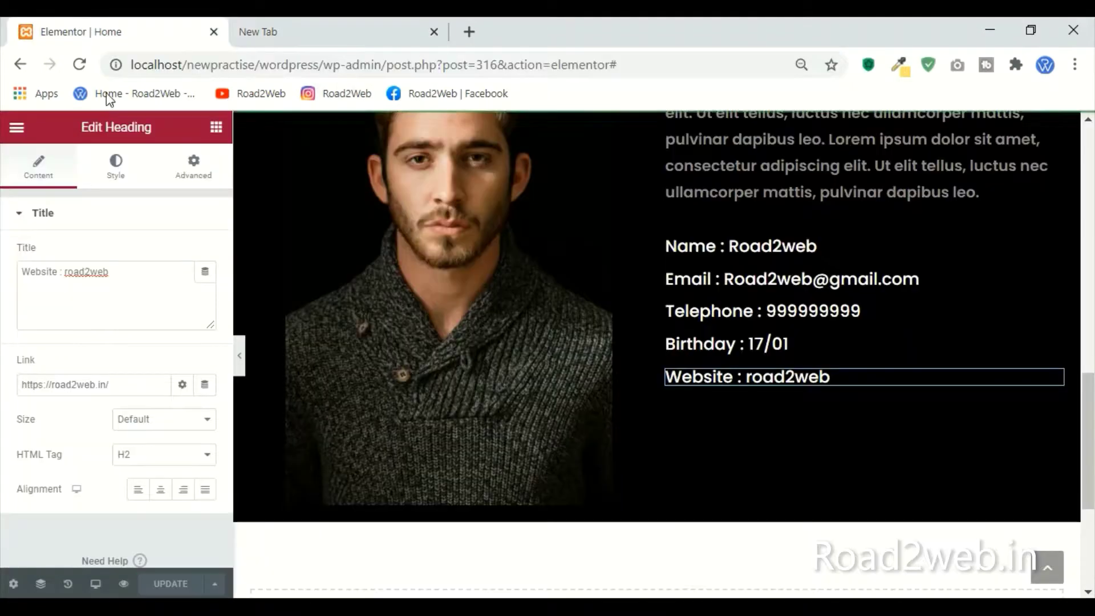
{"action": "left_click", "coordinate": [123, 584]}
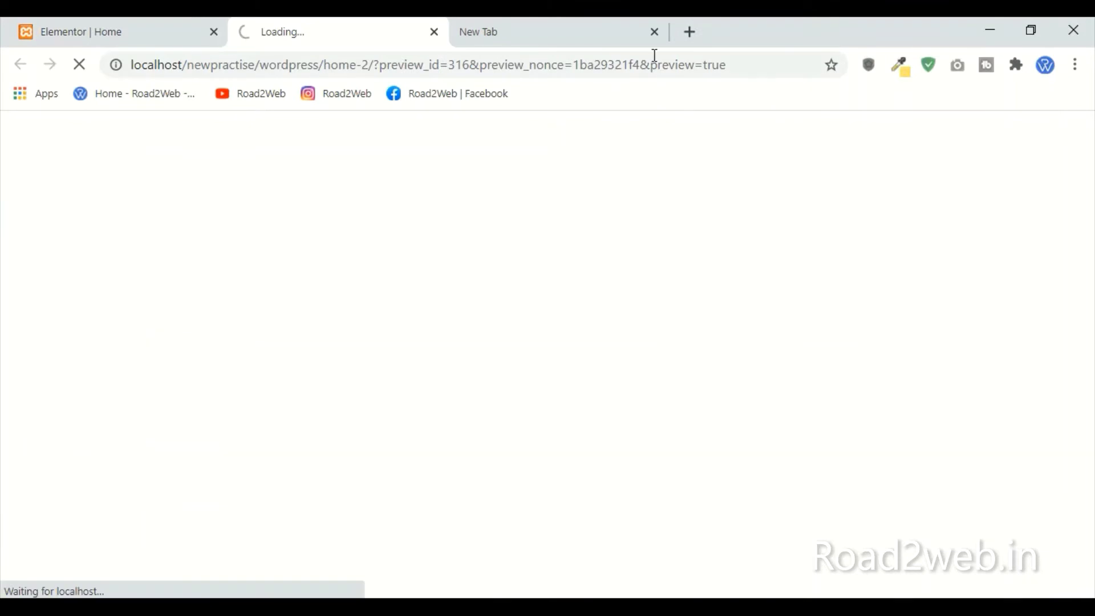
{"action": "left_click", "coordinate": [654, 32]}
{"action": "left_click", "coordinate": [134, 31]}
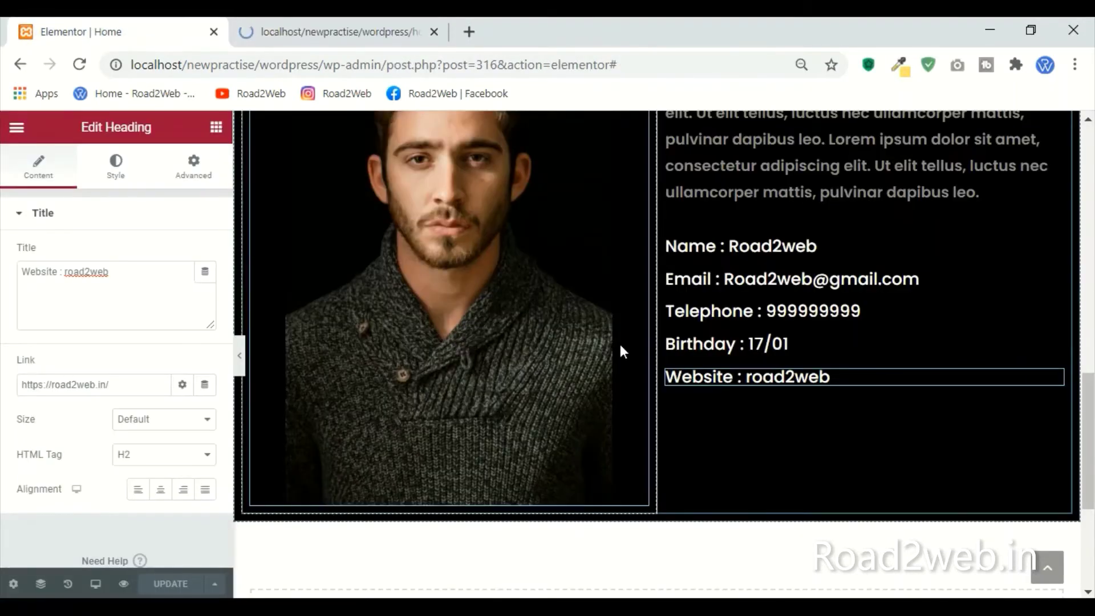
{"action": "left_click", "coordinate": [291, 25]}
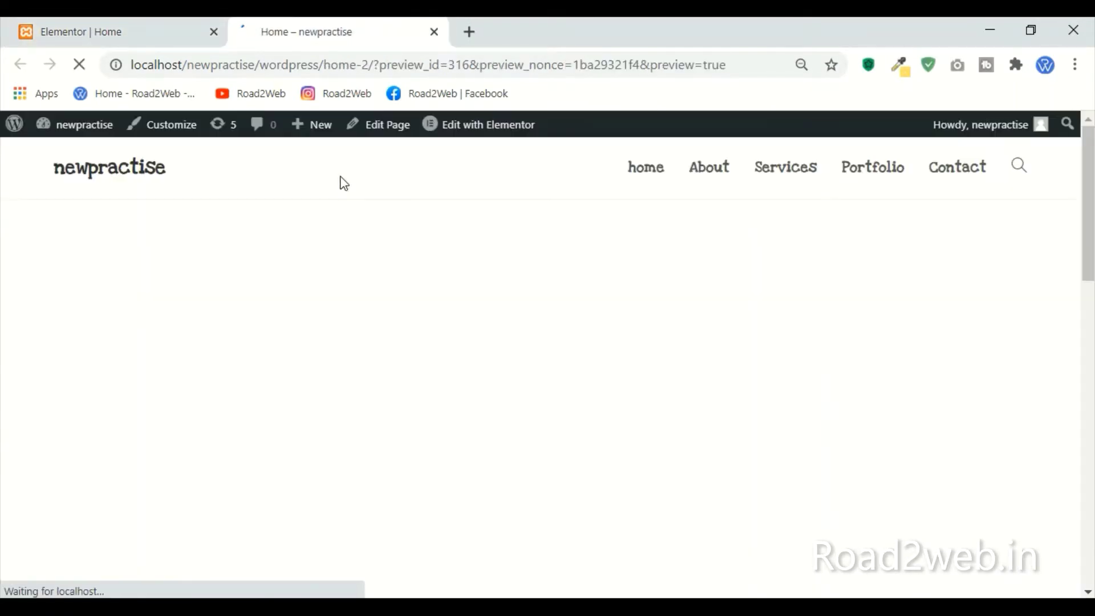
{"action": "scroll", "coordinate": [1076, 238], "scroll_direction": "down", "scroll_amount": 8}
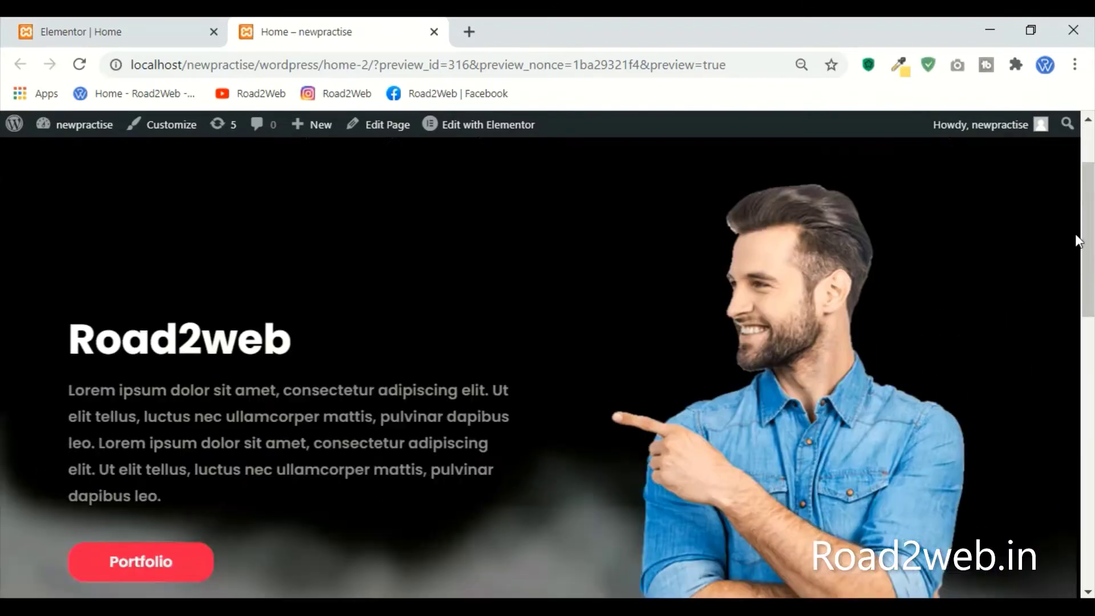
{"action": "scroll", "coordinate": [1077, 240], "scroll_direction": "down", "scroll_amount": 8}
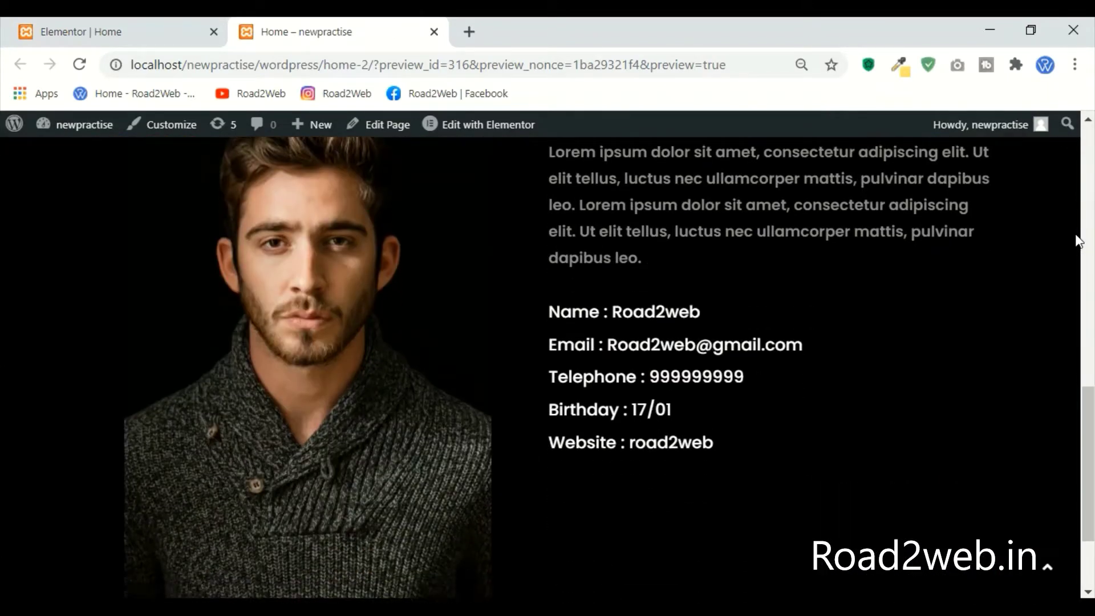
Step: Return to the Elementor editor, set the About Me text column's vertical alignment to Middle, and update the page
{"action": "scroll", "coordinate": [1076, 240], "scroll_direction": "up", "scroll_amount": 4}
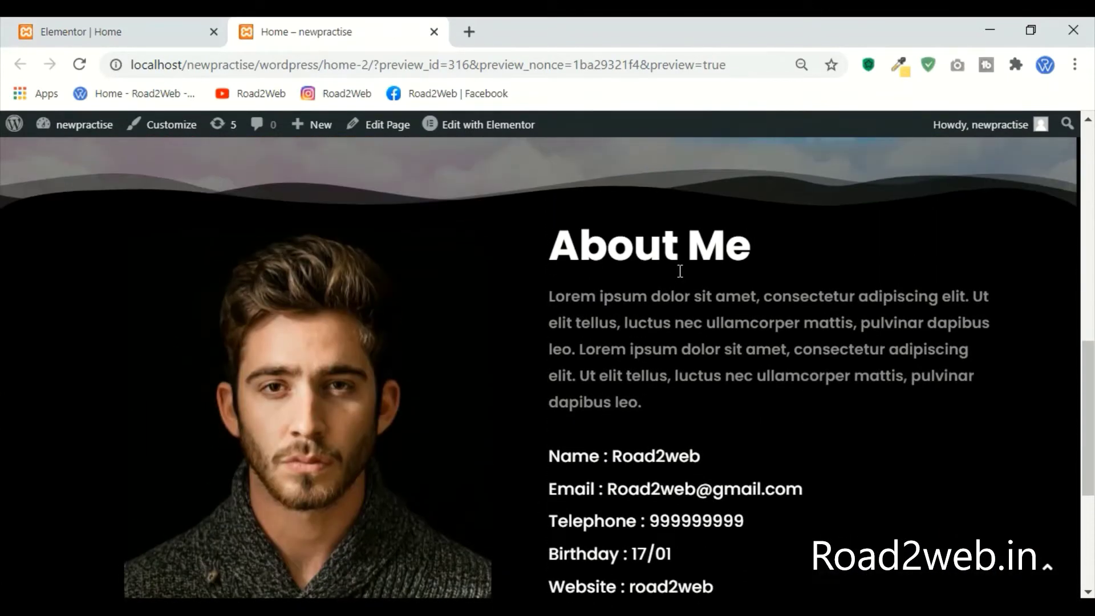
{"action": "key", "text": "ctrl+Tab"}
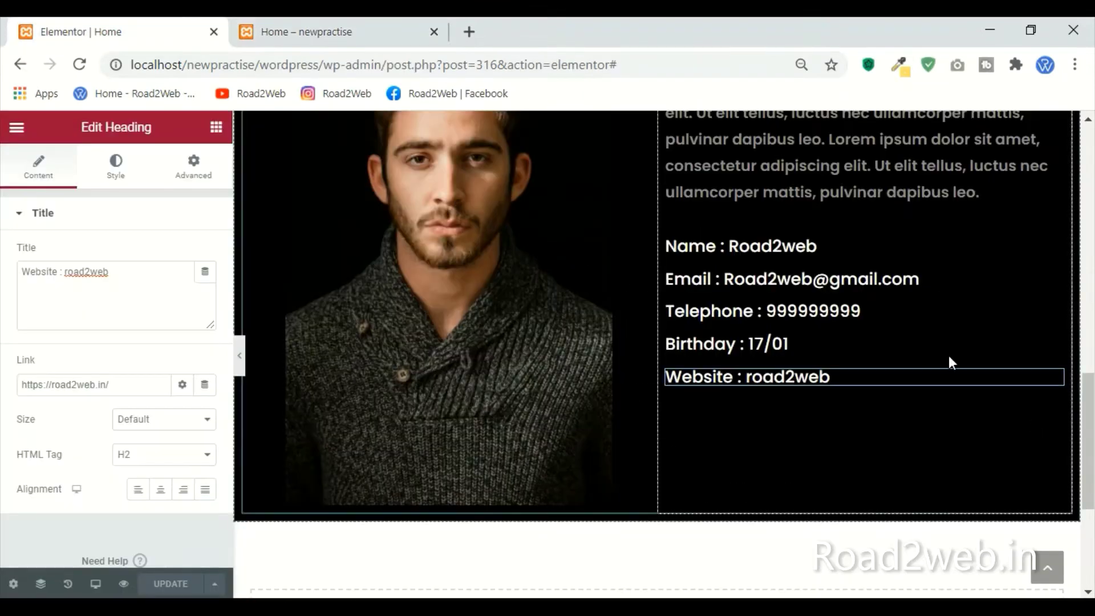
{"action": "scroll", "coordinate": [948, 360], "scroll_direction": "up", "scroll_amount": 8}
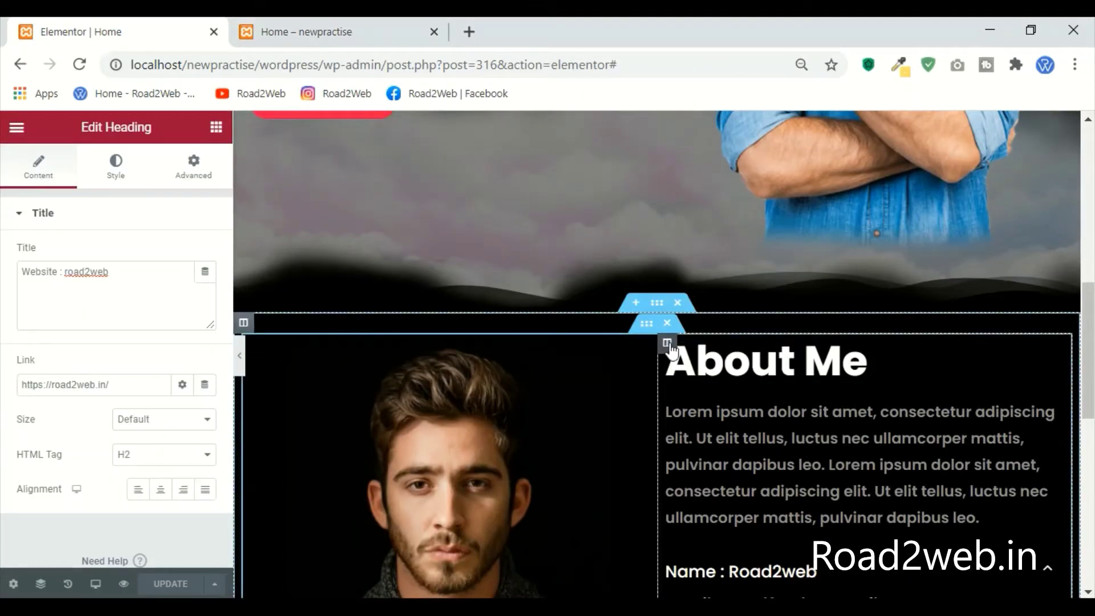
{"action": "left_click", "coordinate": [666, 343]}
{"action": "left_click", "coordinate": [128, 287]}
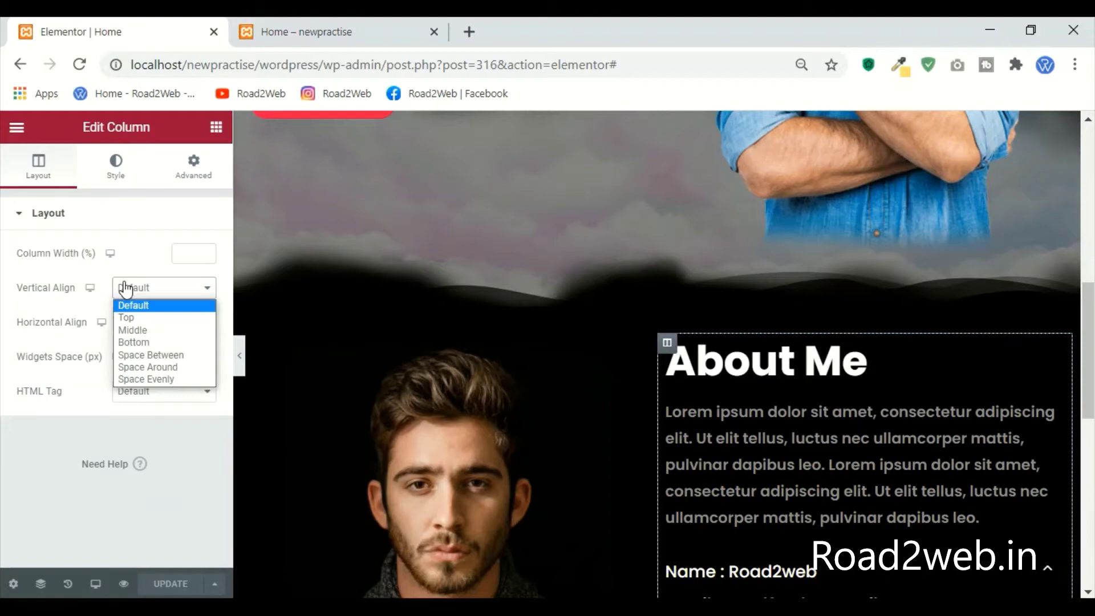
{"action": "left_click", "coordinate": [176, 337]}
{"action": "scroll", "coordinate": [861, 421], "scroll_direction": "down", "scroll_amount": 7}
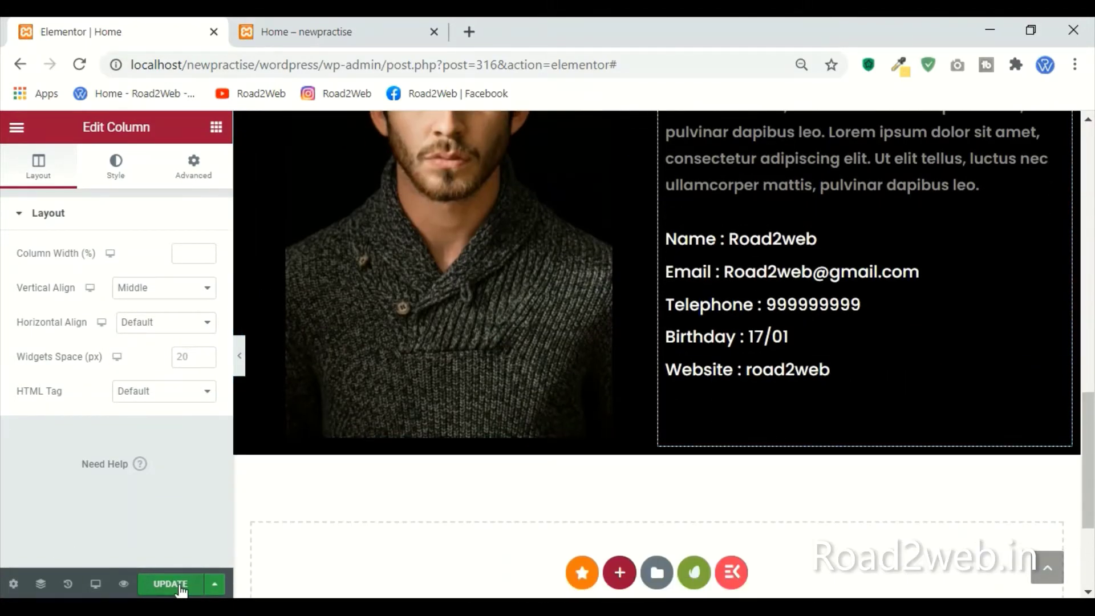
Step: Check the About Me section's layout in the refreshed page preview
{"action": "left_click", "coordinate": [340, 30]}
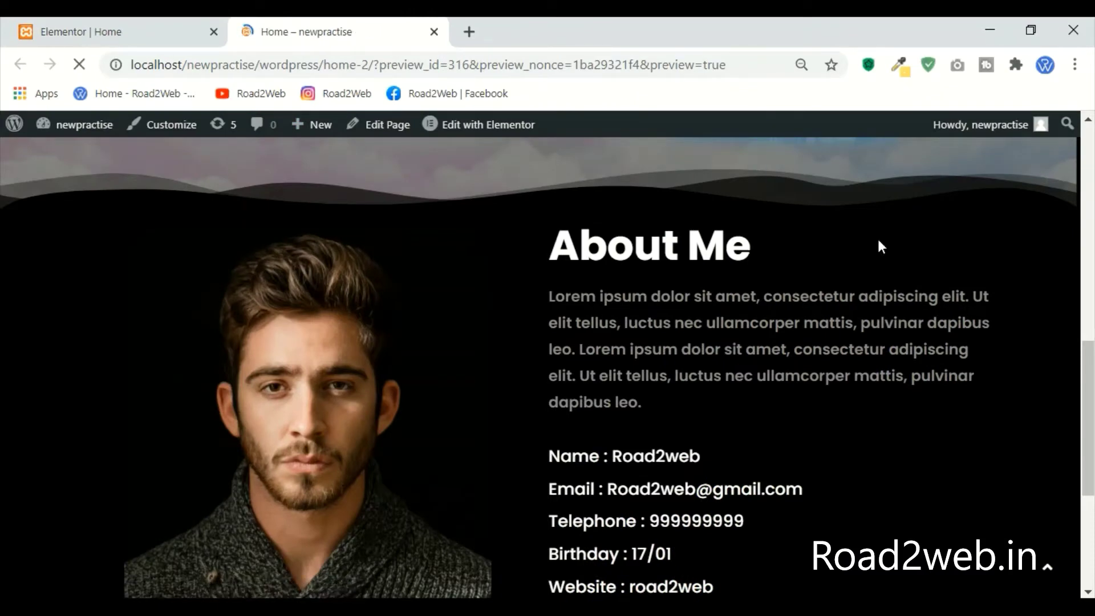
{"action": "scroll", "coordinate": [877, 238], "scroll_direction": "down", "scroll_amount": 15}
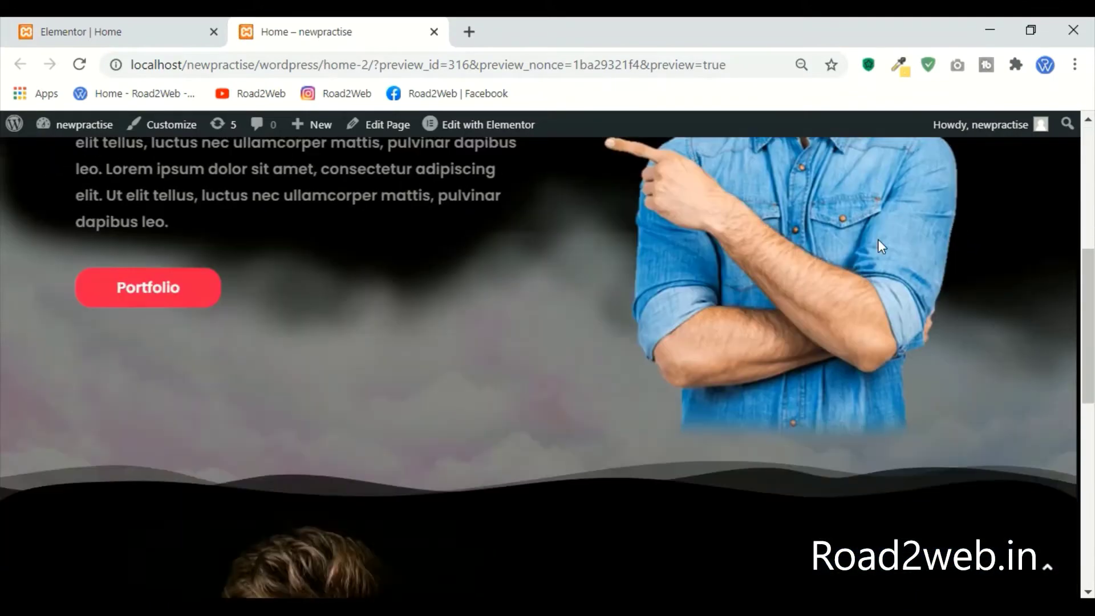
{"action": "scroll", "coordinate": [877, 238], "scroll_direction": "up", "scroll_amount": 2}
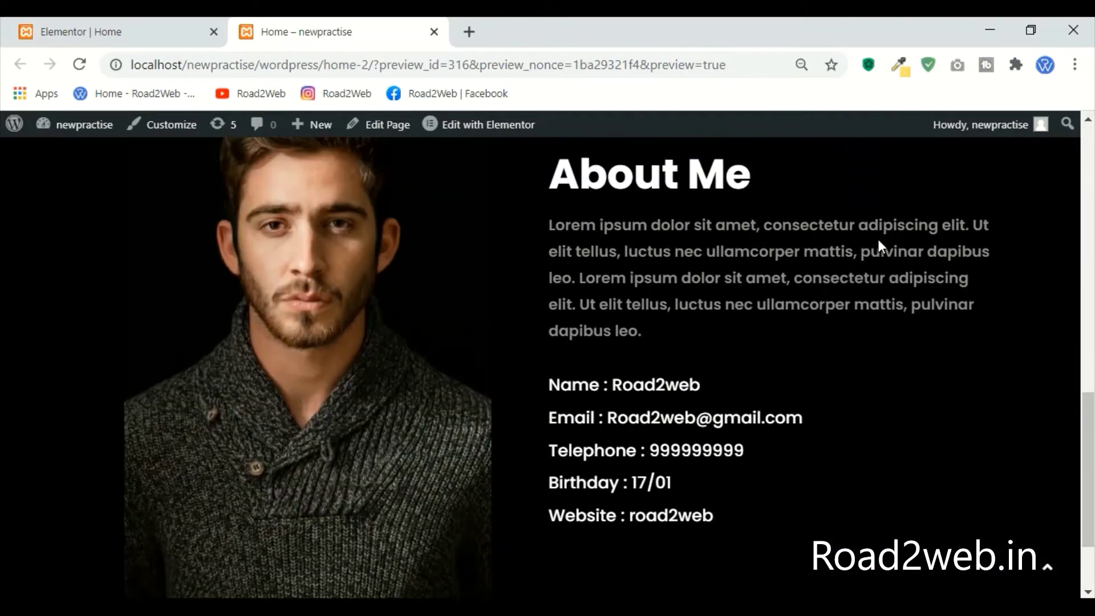
Step: Back in the Elementor editor, add a new single-column section below the About Me section
{"action": "left_click", "coordinate": [114, 31]}
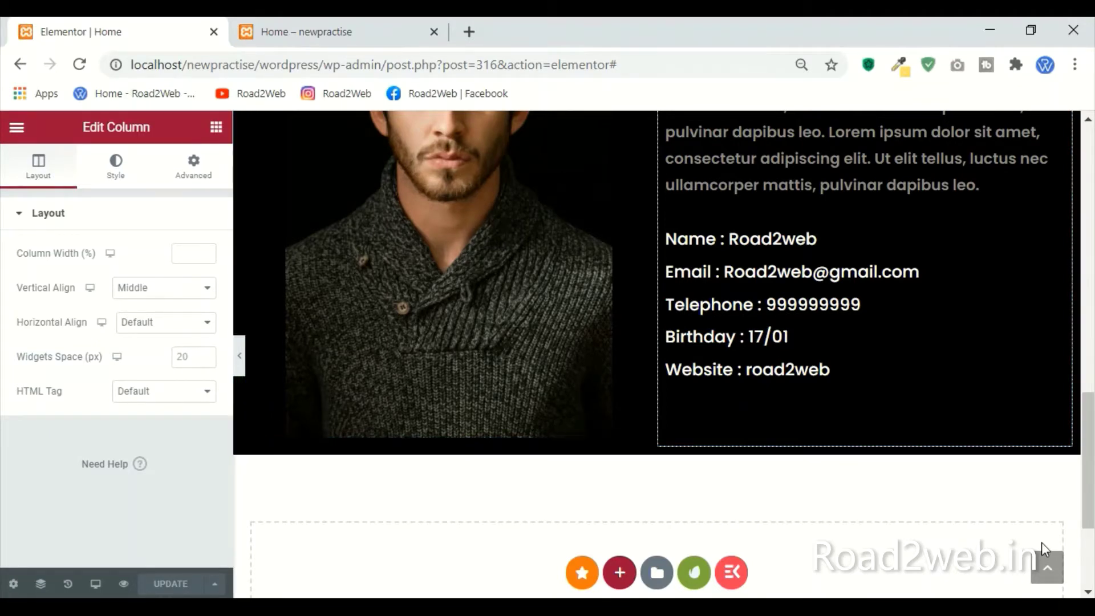
{"action": "left_click", "coordinate": [619, 572]}
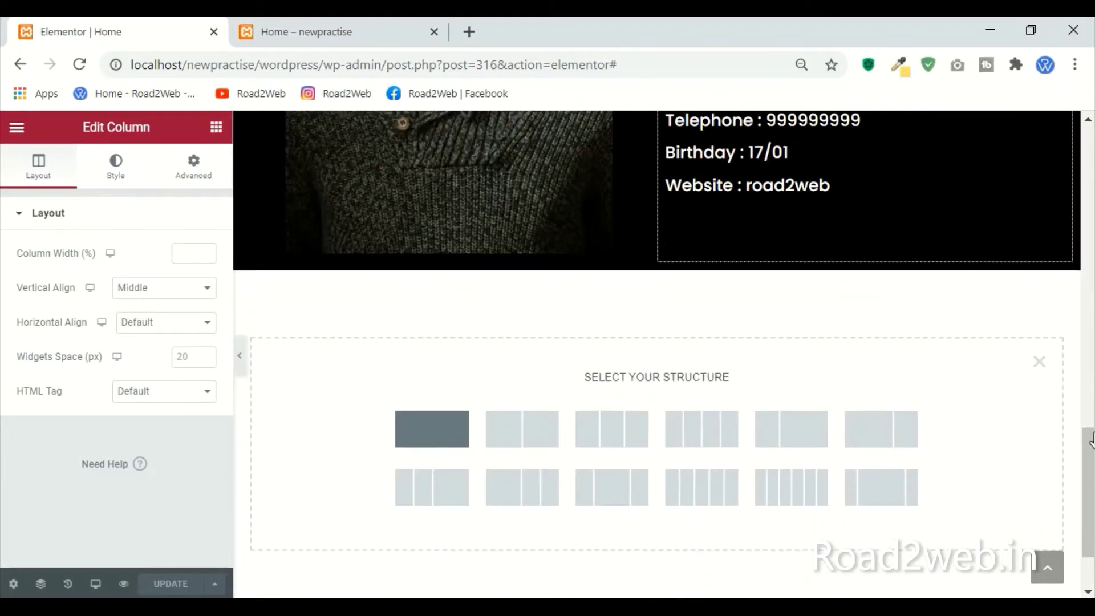
{"action": "left_click", "coordinate": [432, 429]}
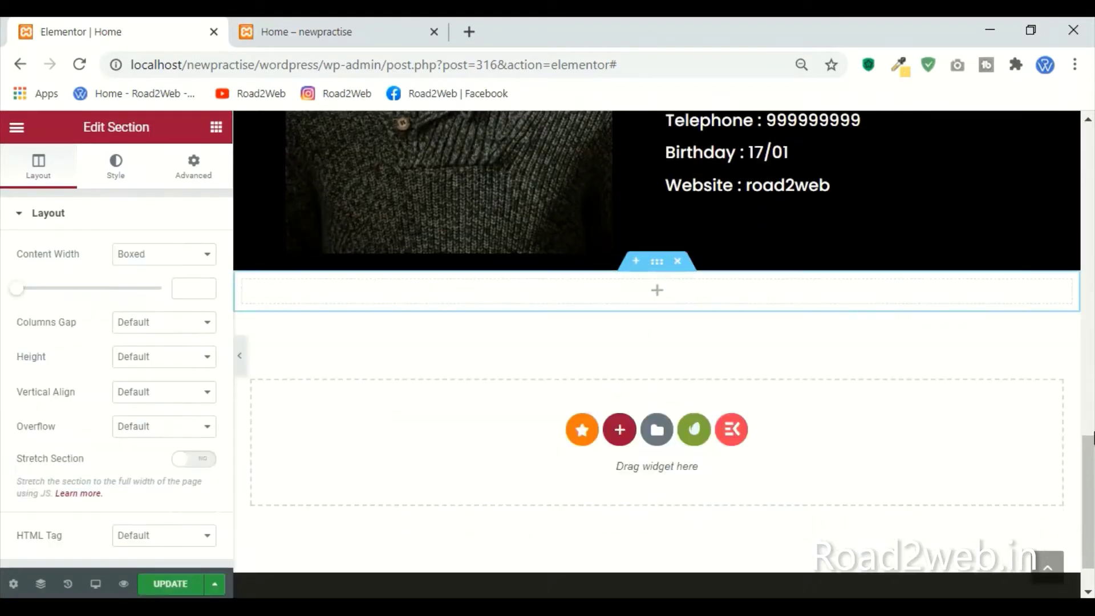
Step: Give the new empty section a classic background with the color #000
{"action": "left_click", "coordinate": [105, 180]}
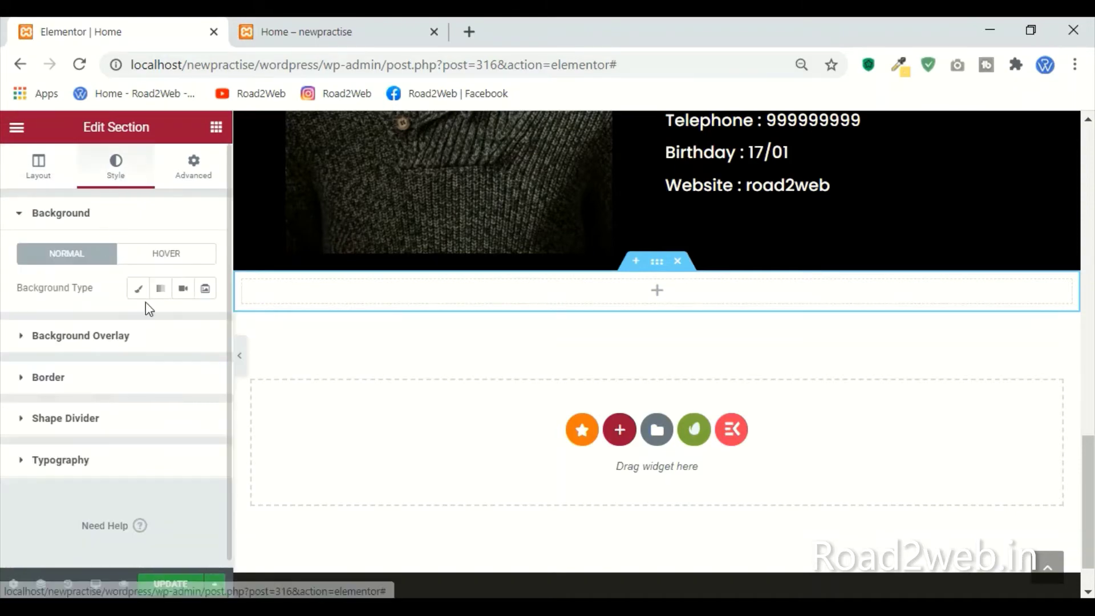
{"action": "scroll", "coordinate": [499, 351], "scroll_direction": "up", "scroll_amount": 2}
{"action": "scroll", "coordinate": [510, 359], "scroll_direction": "up", "scroll_amount": 10}
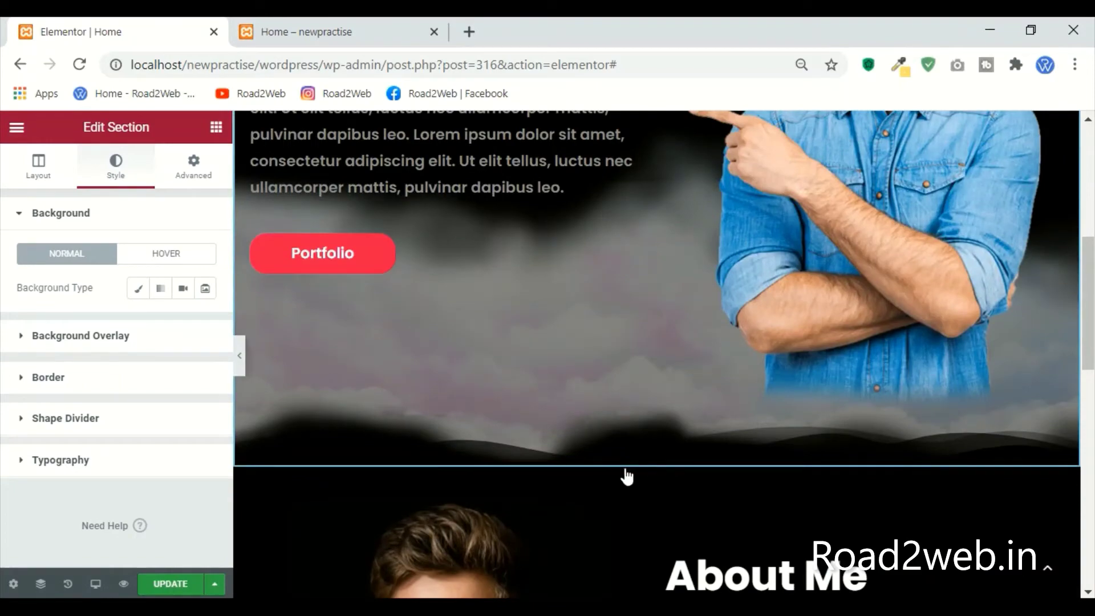
{"action": "mouse_move", "coordinate": [653, 464]}
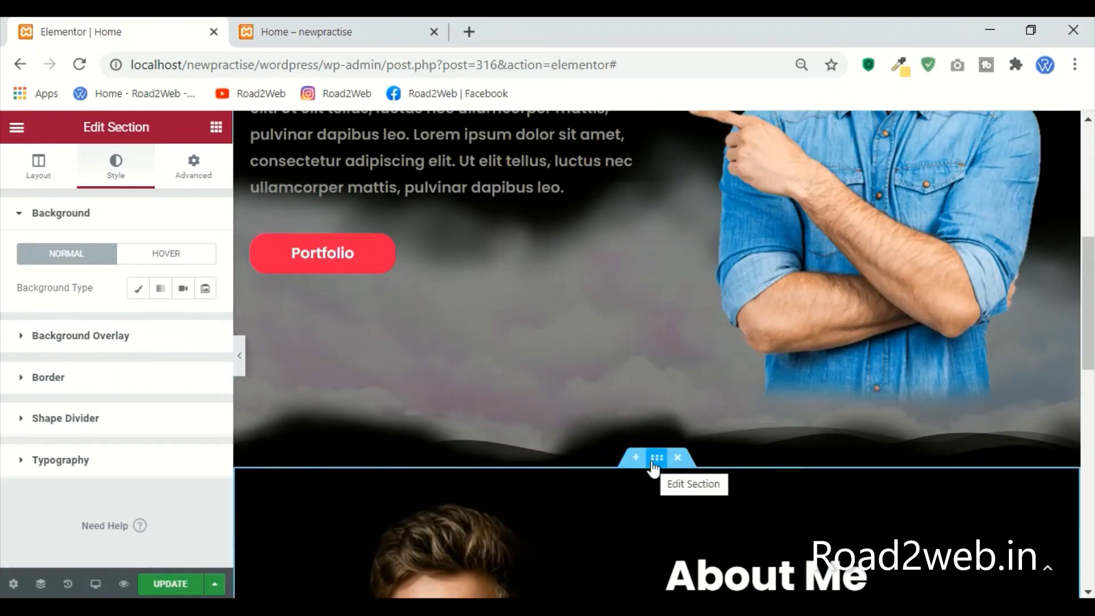
{"action": "scroll", "coordinate": [671, 415], "scroll_direction": "down", "scroll_amount": 15}
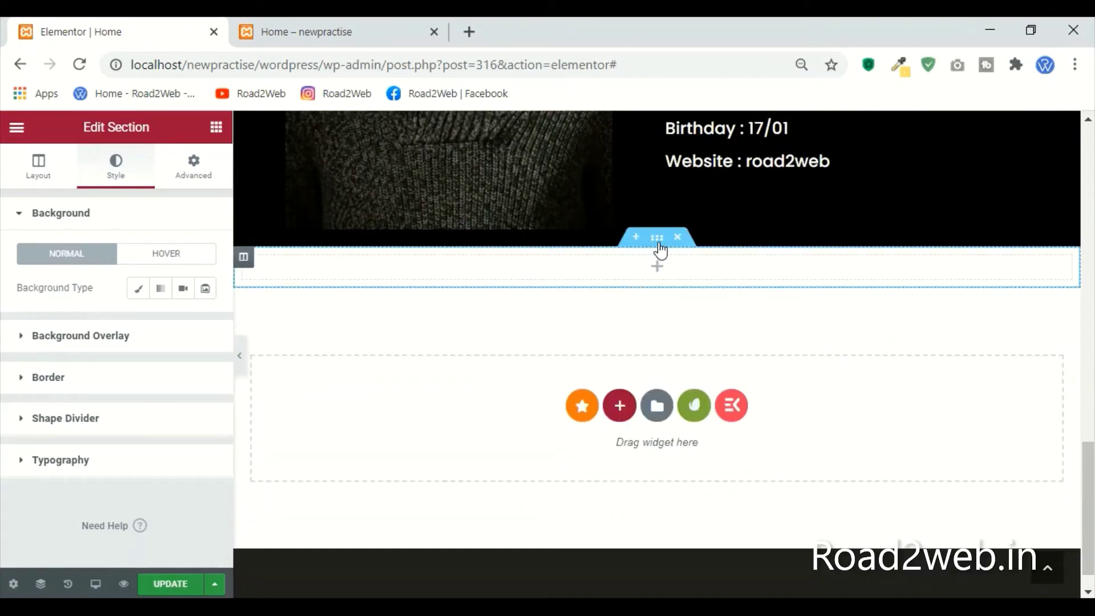
{"action": "left_click", "coordinate": [136, 289]}
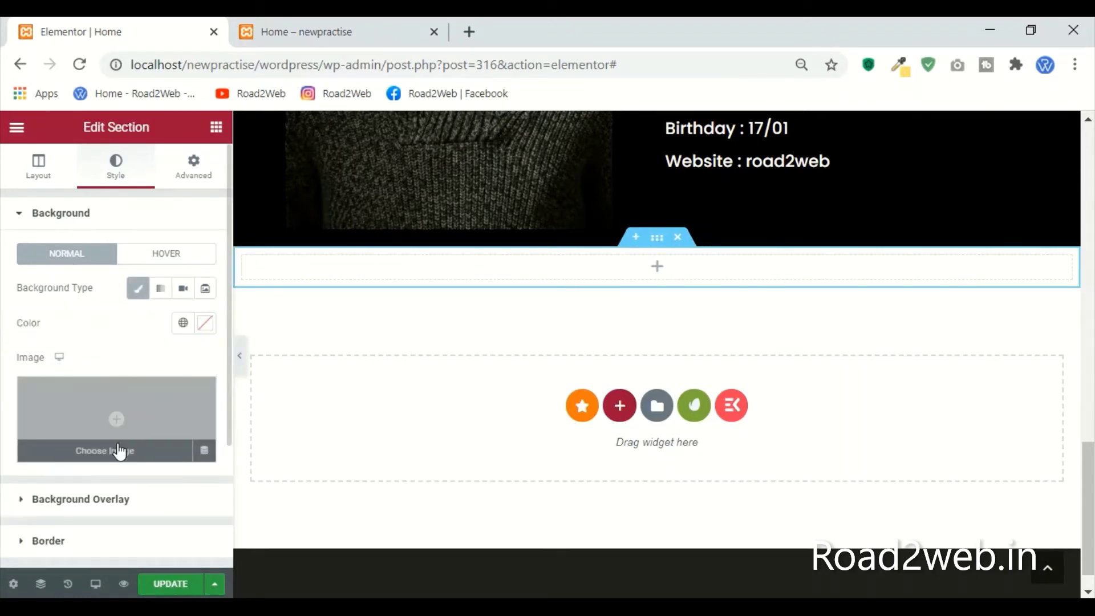
{"action": "left_click", "coordinate": [204, 323]}
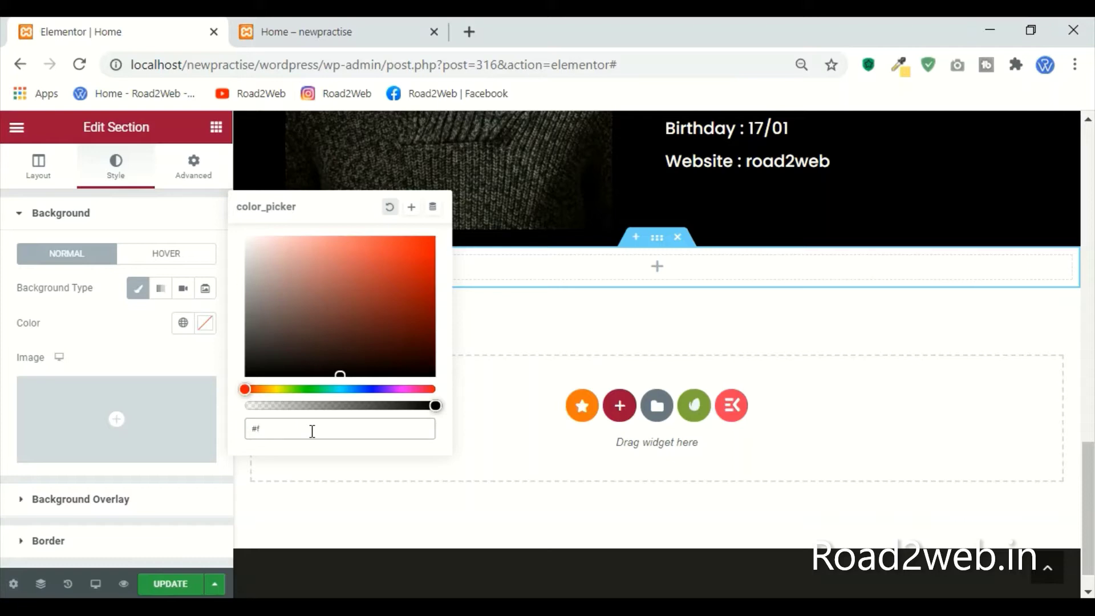
{"action": "type", "text": "#000"}
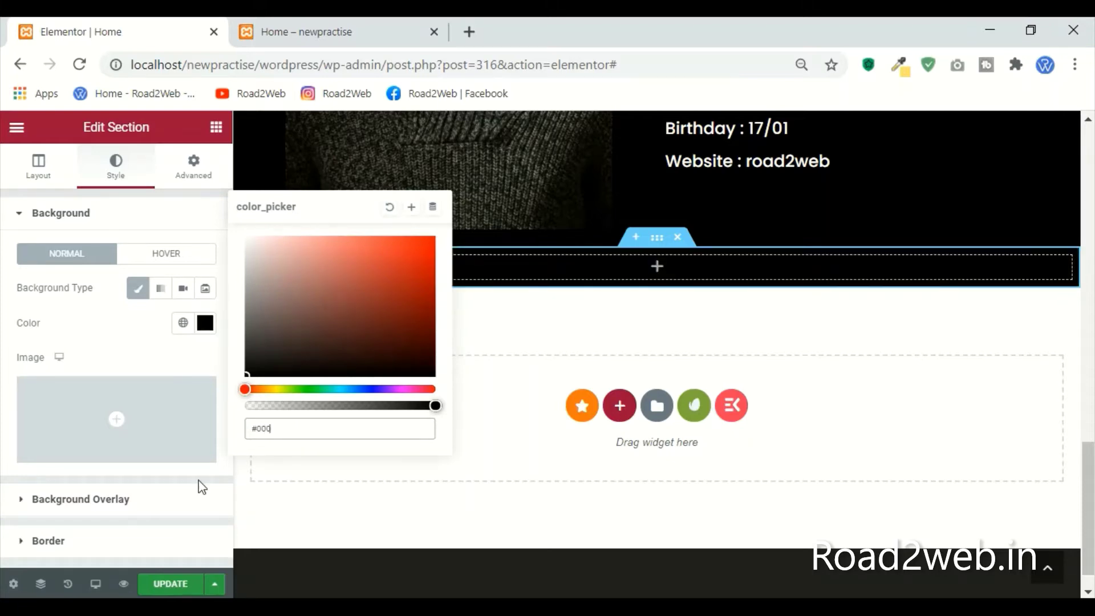
{"action": "left_click", "coordinate": [79, 364]}
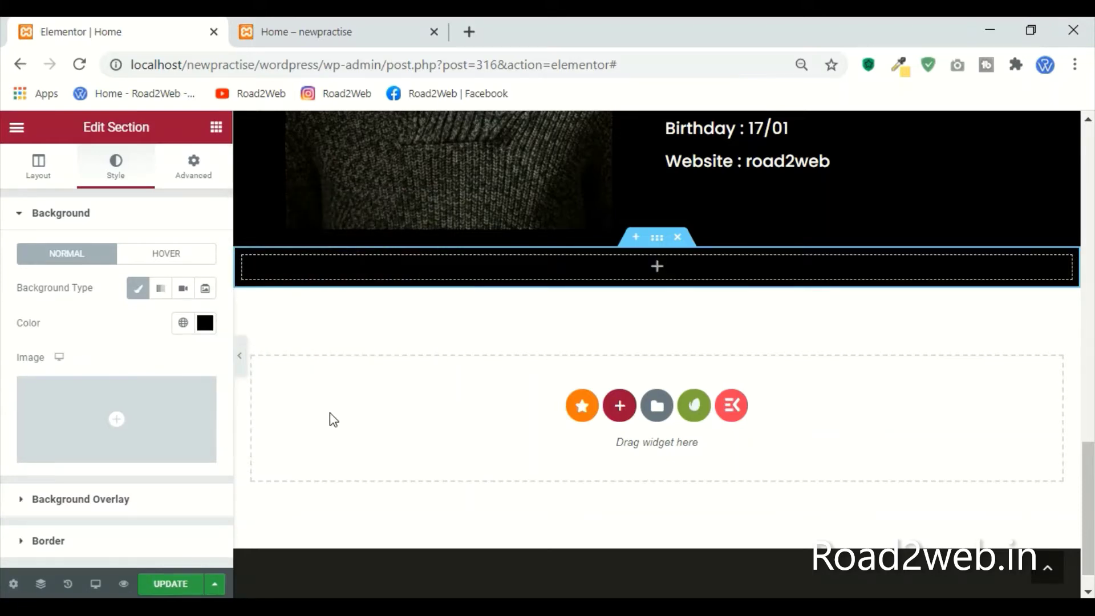
Step: Insert an Inner Section widget into the new black section
{"action": "scroll", "coordinate": [330, 418], "scroll_direction": "up", "scroll_amount": 5}
{"action": "scroll", "coordinate": [887, 463], "scroll_direction": "down", "scroll_amount": 5}
{"action": "left_click", "coordinate": [887, 456]}
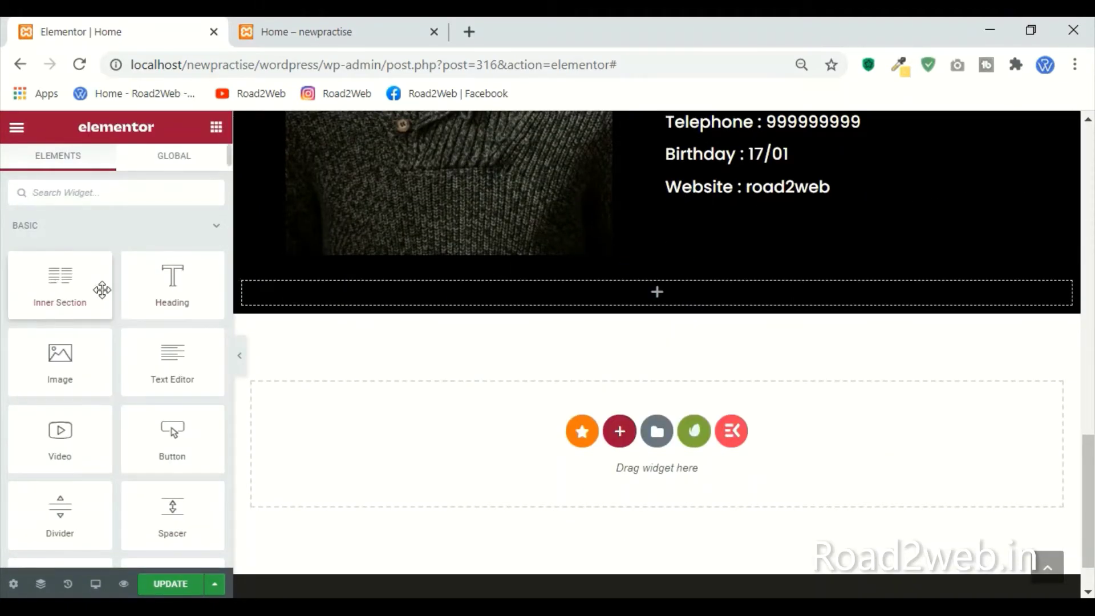
{"action": "left_click_drag", "start_coordinate": [100, 288], "coordinate": [608, 298]}
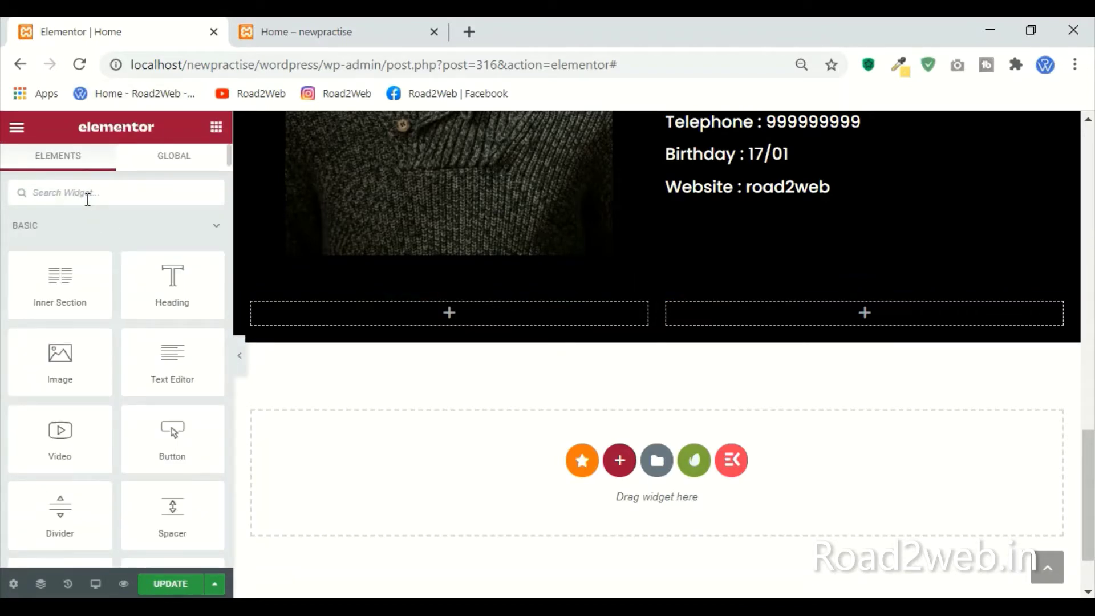
Step: Find the Toggle widget, place it in the inner section's first column, and try expanding and collapsing its two items
{"action": "type", "text": "togg"}
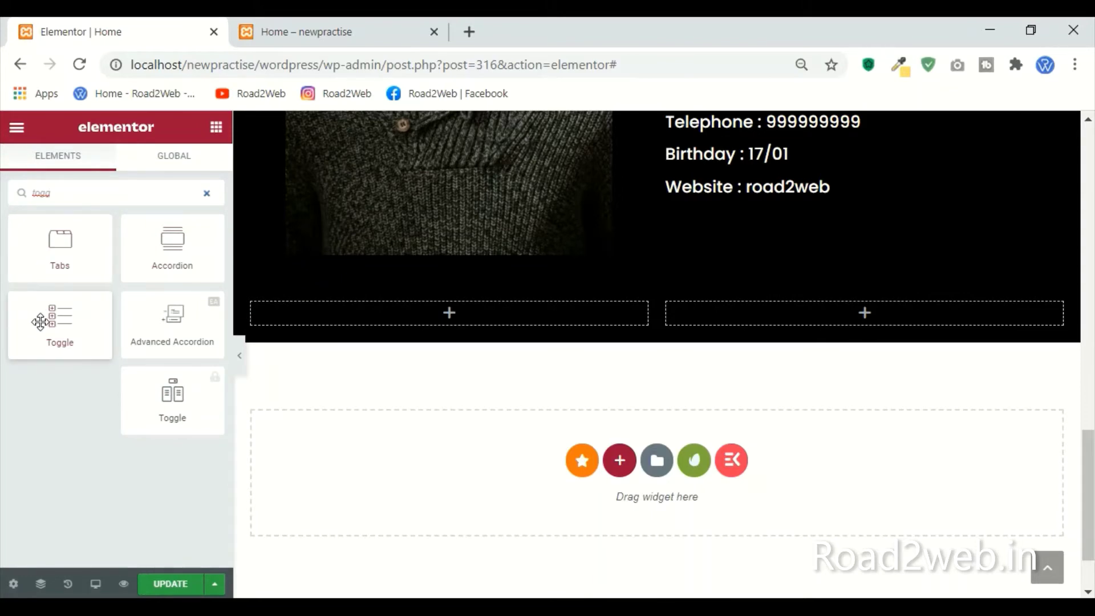
{"action": "left_click_drag", "start_coordinate": [55, 325], "coordinate": [394, 319]}
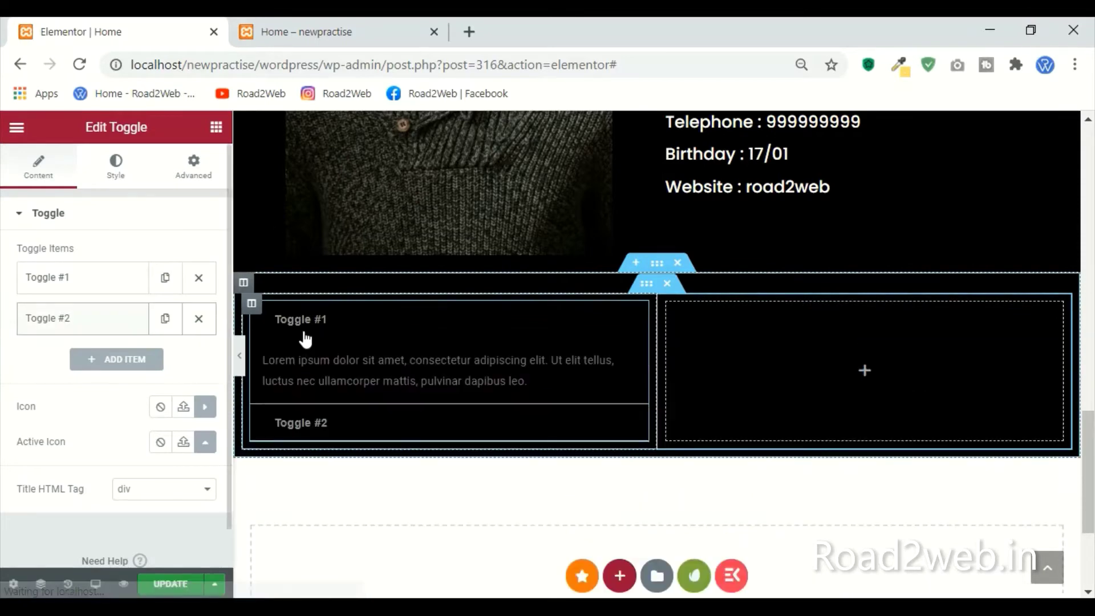
{"action": "left_click", "coordinate": [317, 322]}
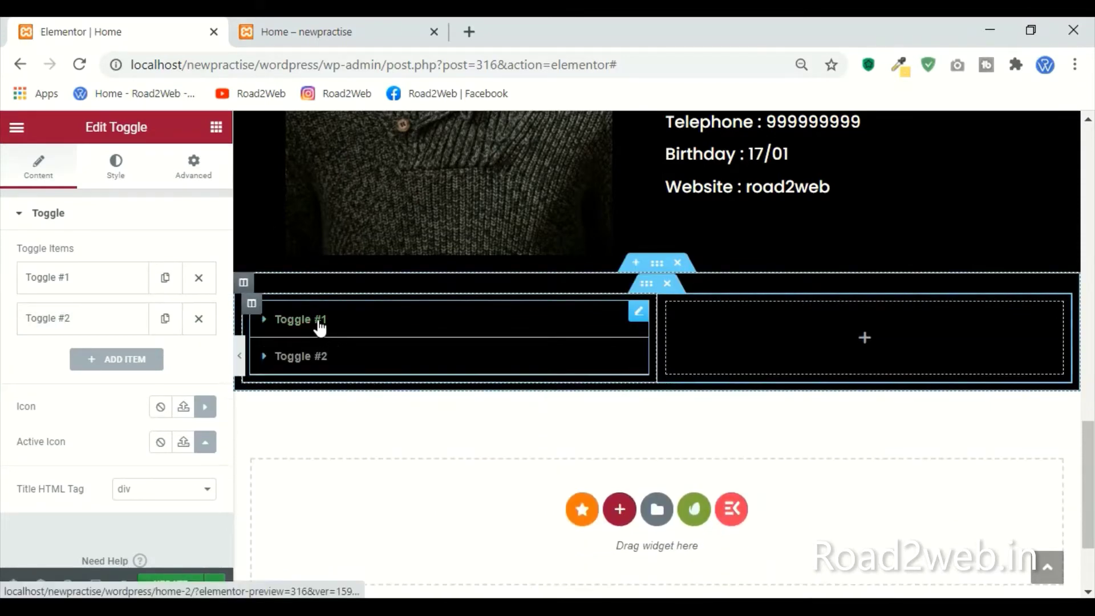
{"action": "left_click", "coordinate": [317, 322]}
{"action": "left_click", "coordinate": [303, 422]}
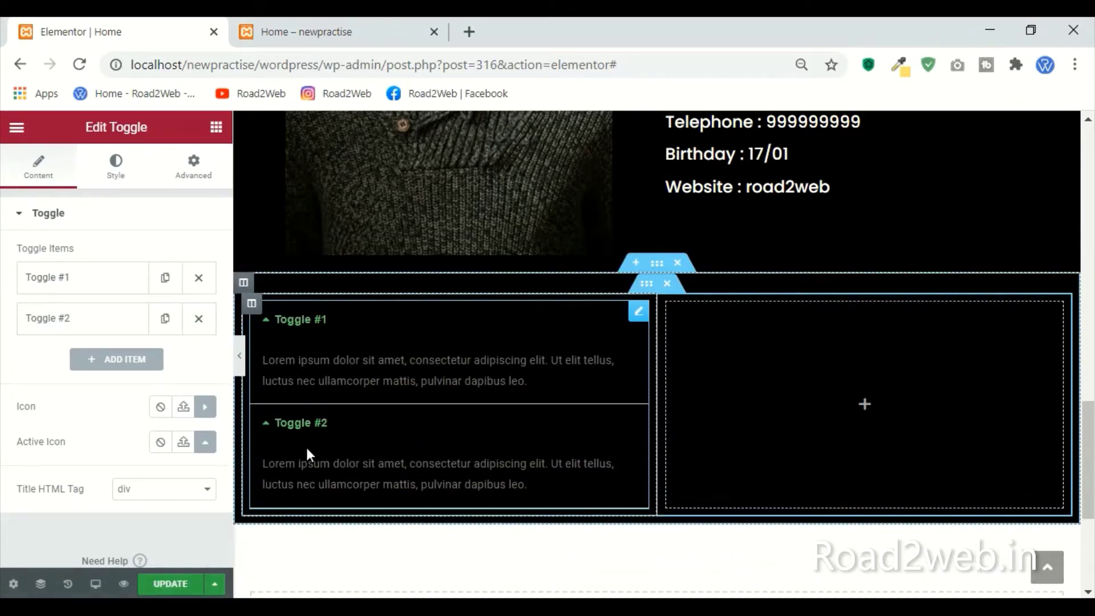
{"action": "left_click", "coordinate": [297, 325]}
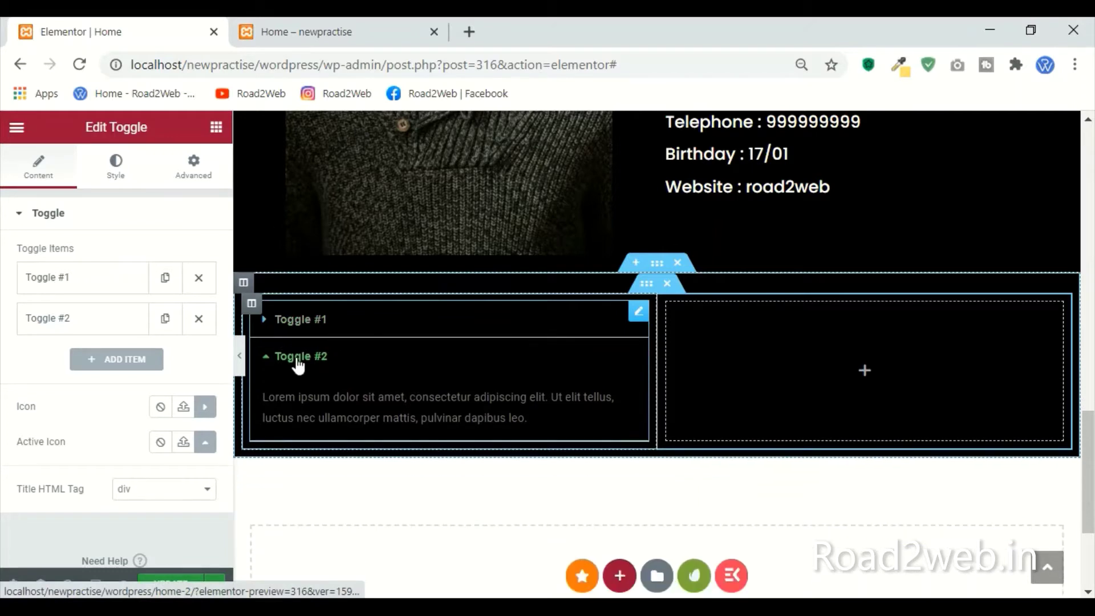
{"action": "left_click", "coordinate": [297, 365]}
{"action": "left_click", "coordinate": [303, 320]}
Step: Copy the About Me heading, paste it into the new section, and move it above the toggle in the first column
{"action": "scroll", "coordinate": [935, 228], "scroll_direction": "up", "scroll_amount": 6}
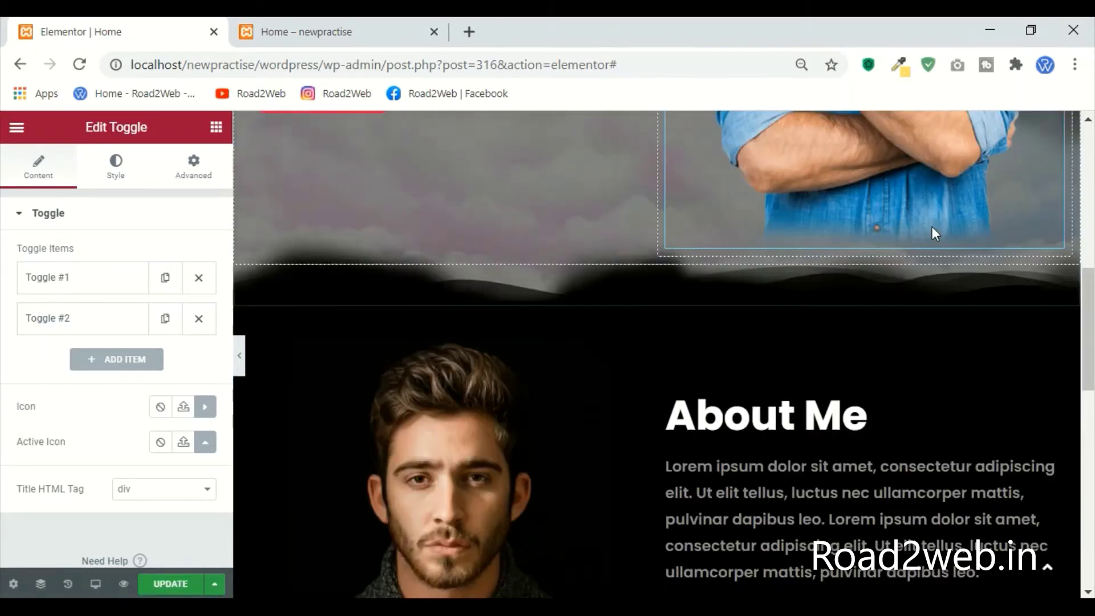
{"action": "right_click", "coordinate": [1050, 430]}
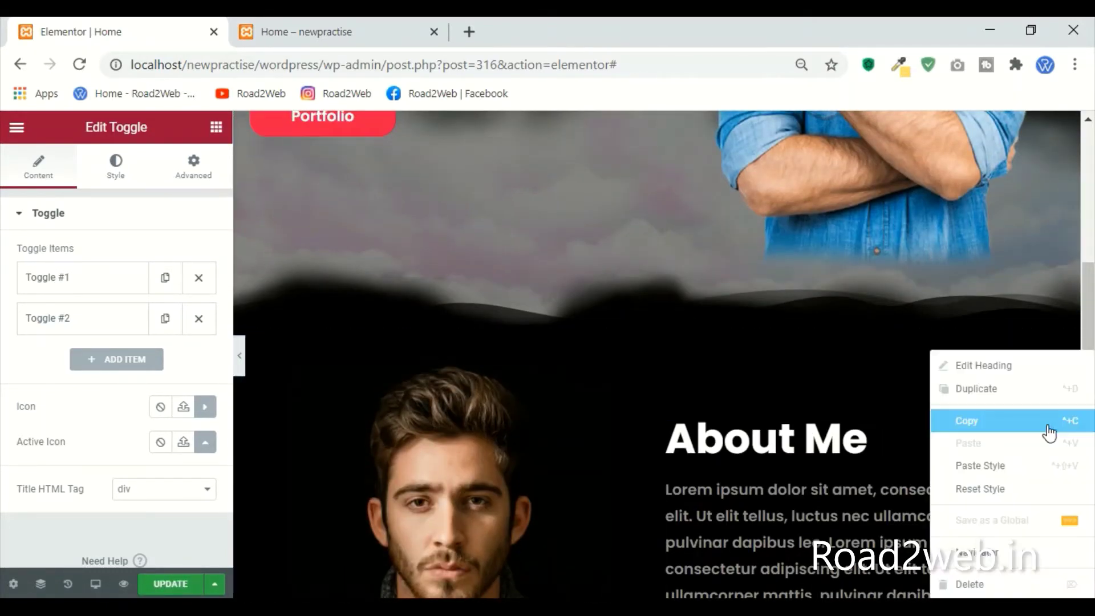
{"action": "left_click", "coordinate": [1004, 420]}
{"action": "scroll", "coordinate": [416, 398], "scroll_direction": "down", "scroll_amount": 8}
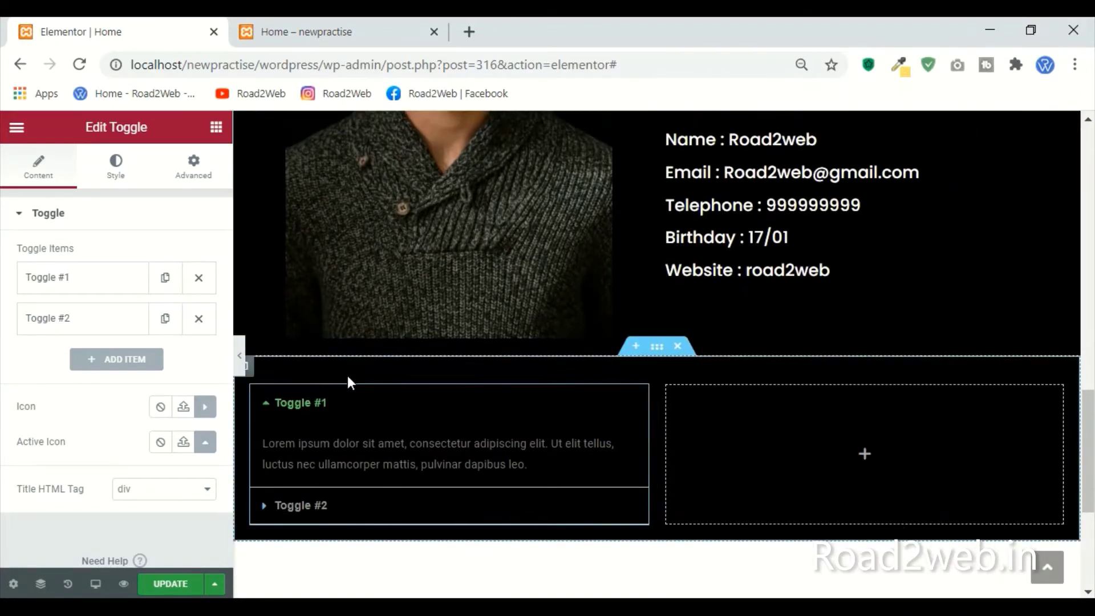
{"action": "right_click", "coordinate": [351, 373]}
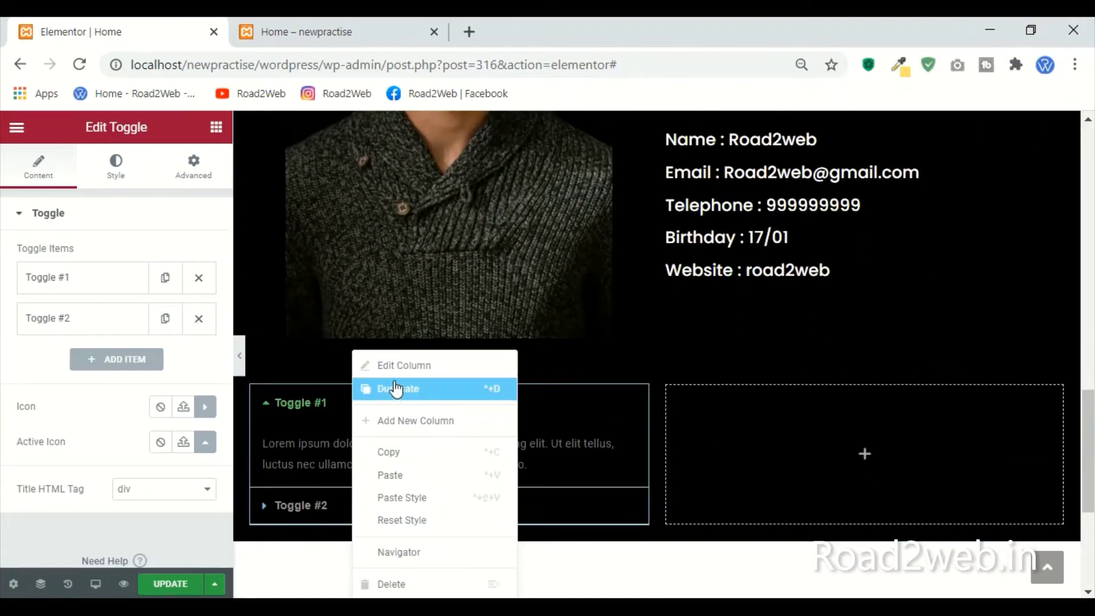
{"action": "left_click", "coordinate": [391, 479]}
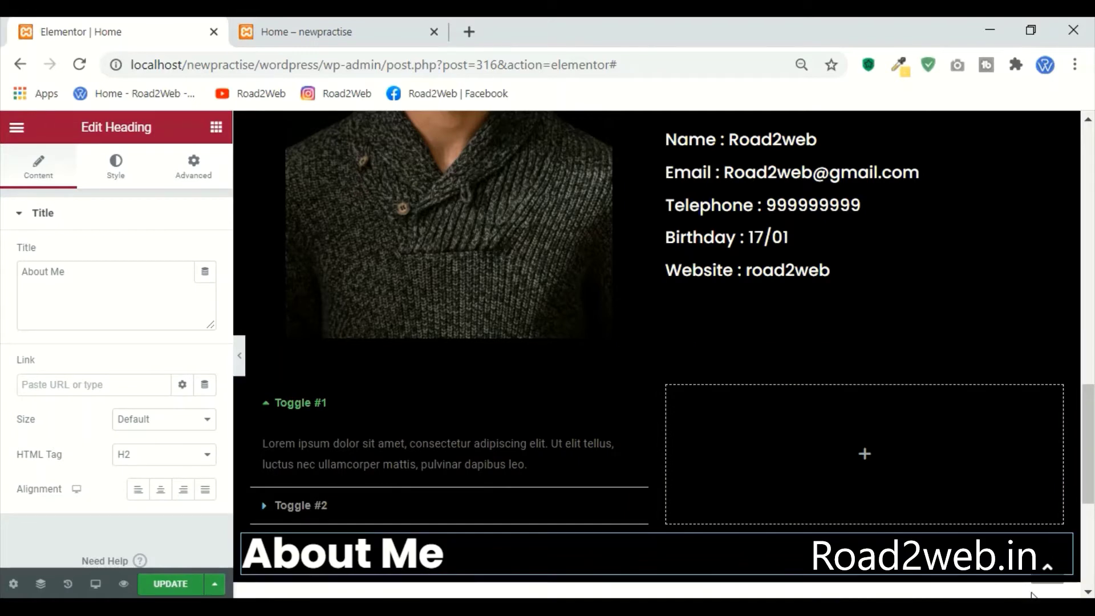
{"action": "left_click_drag", "start_coordinate": [449, 578], "coordinate": [557, 389]}
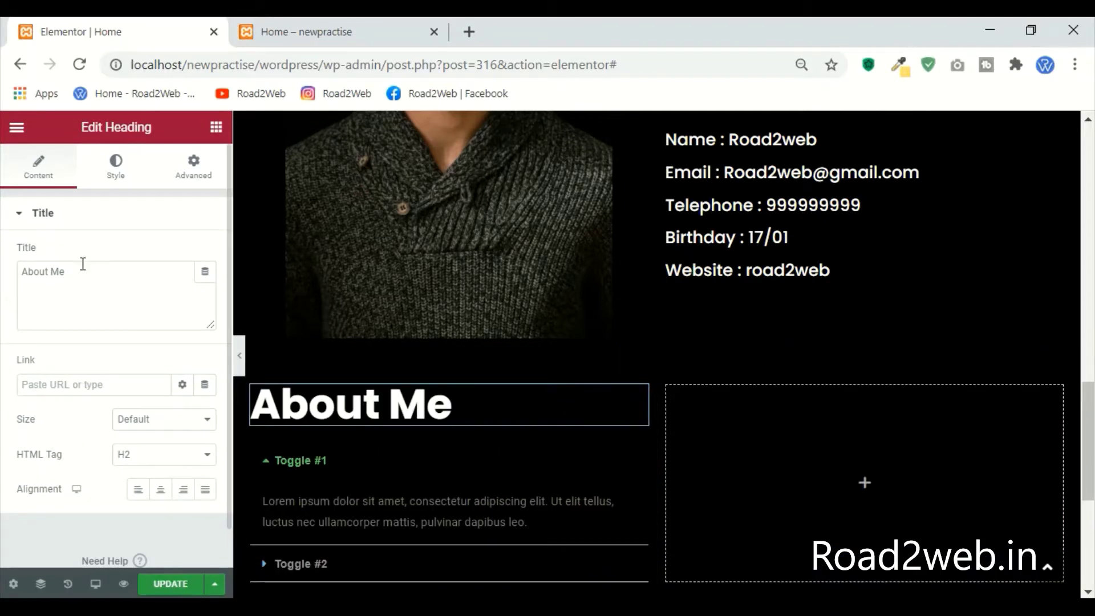
Step: Change the title of the copied About Me heading above the toggle to "Education"
{"action": "left_click_drag", "start_coordinate": [83, 269], "coordinate": [1, 271]}
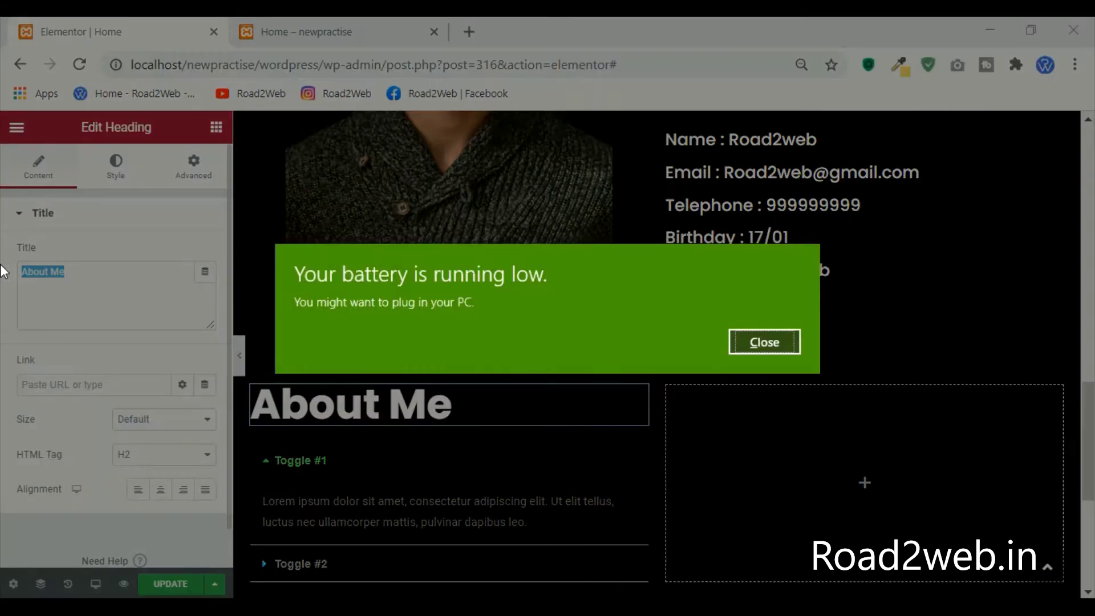
{"action": "left_click", "coordinate": [758, 341]}
{"action": "type", "text": "E"}
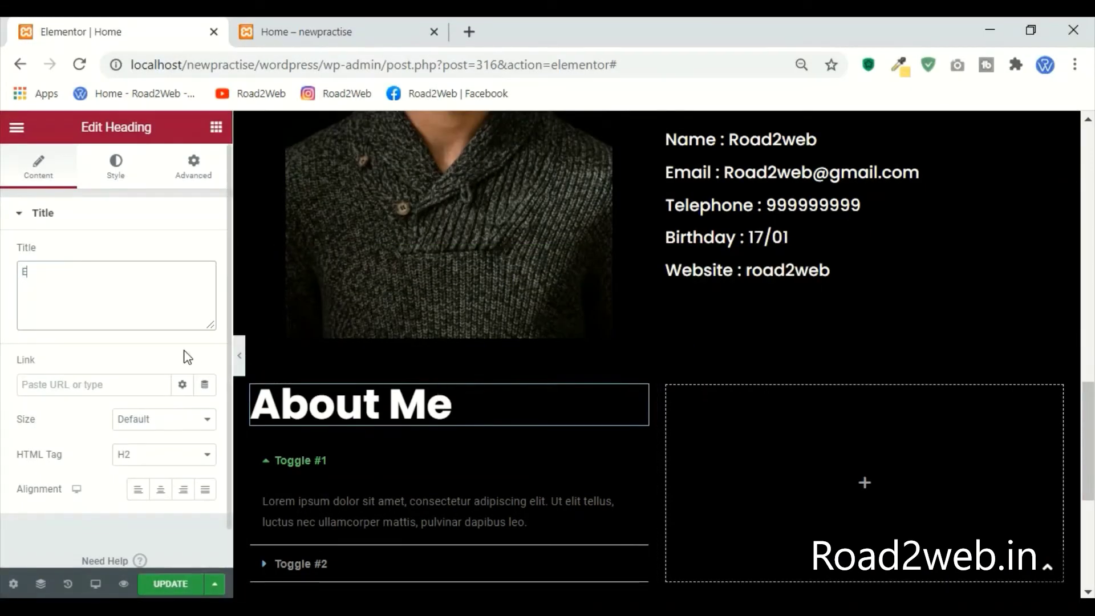
{"action": "type", "text": "ducatio"}
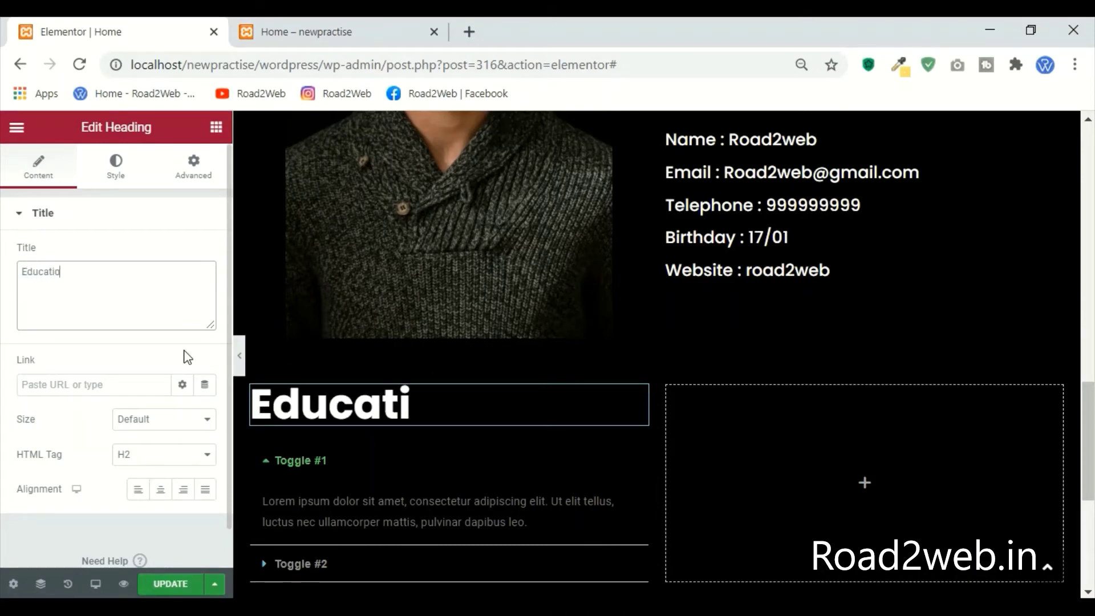
{"action": "type", "text": "n"}
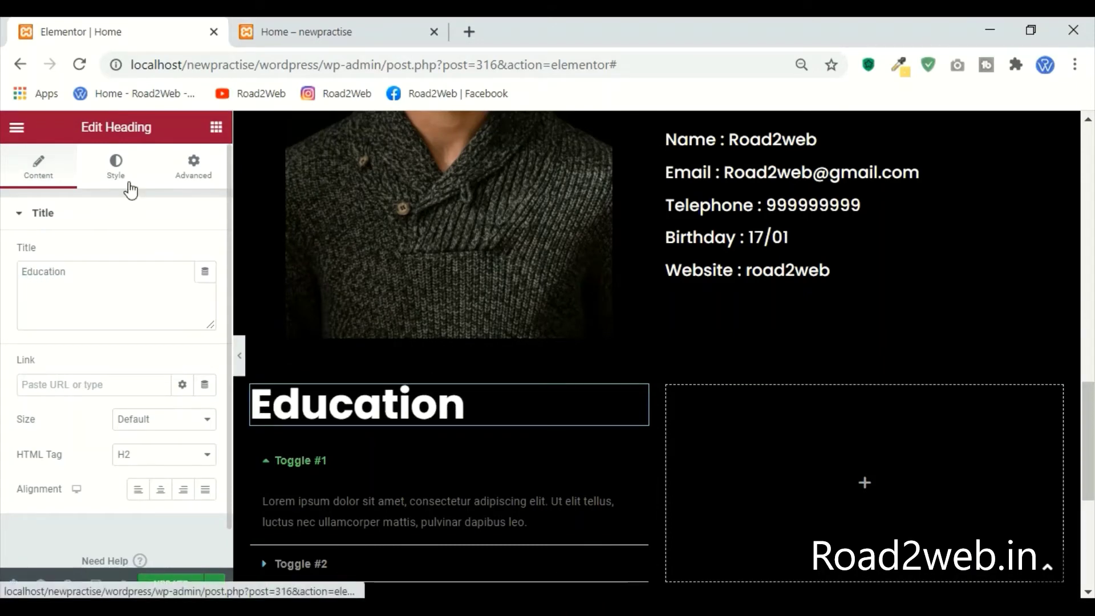
Step: Set the Education heading's typography size to 30 px and update the page
{"action": "left_click", "coordinate": [126, 174]}
{"action": "left_click", "coordinate": [205, 295]}
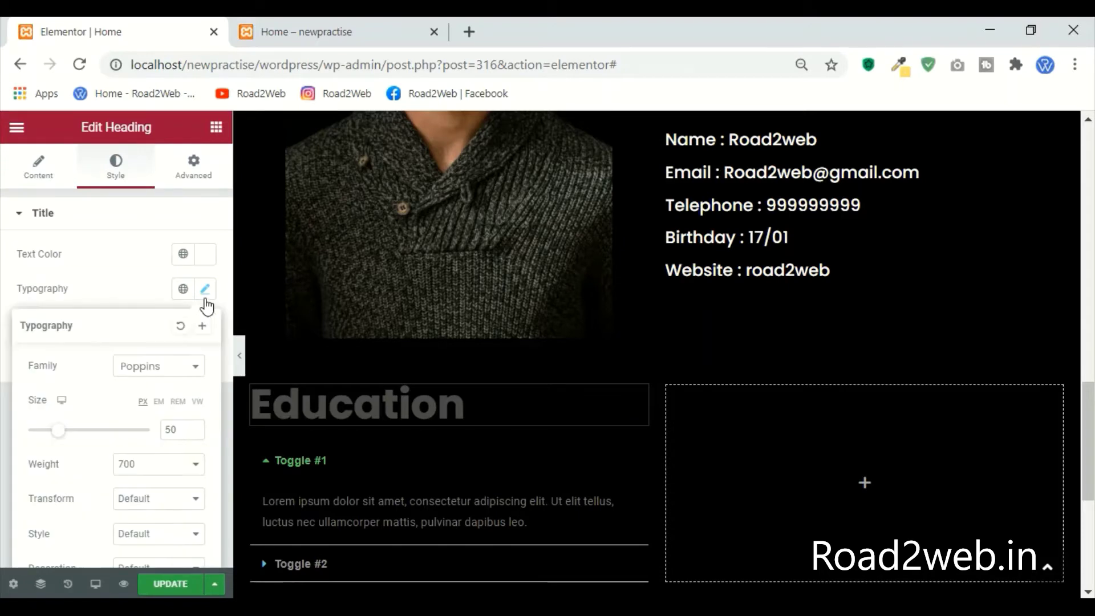
{"action": "left_click_drag", "start_coordinate": [179, 429], "coordinate": [163, 430]}
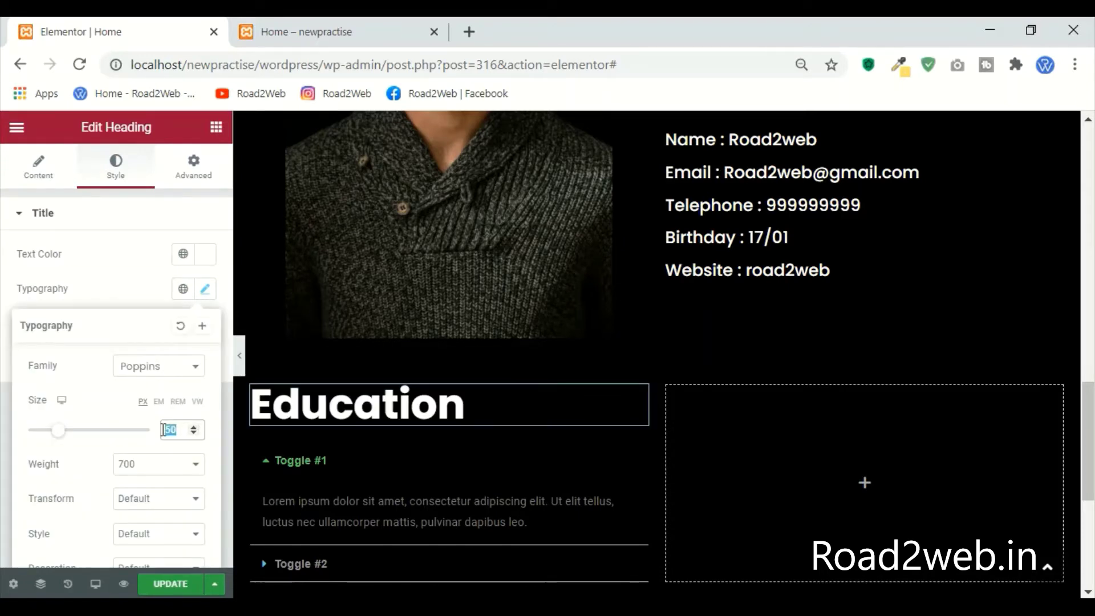
{"action": "type", "text": "30"}
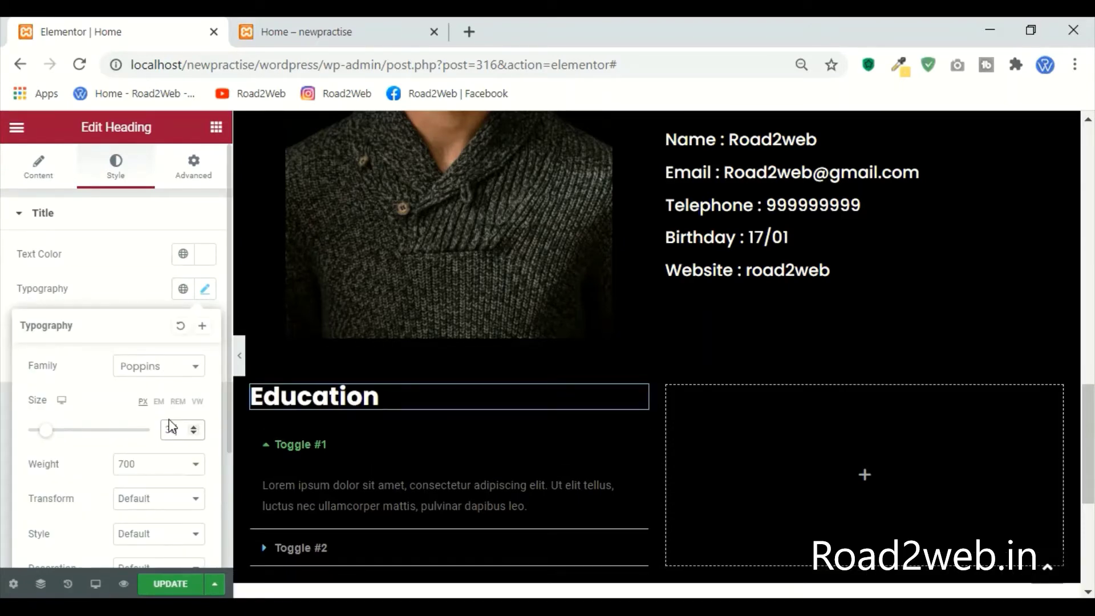
{"action": "left_click", "coordinate": [159, 584]}
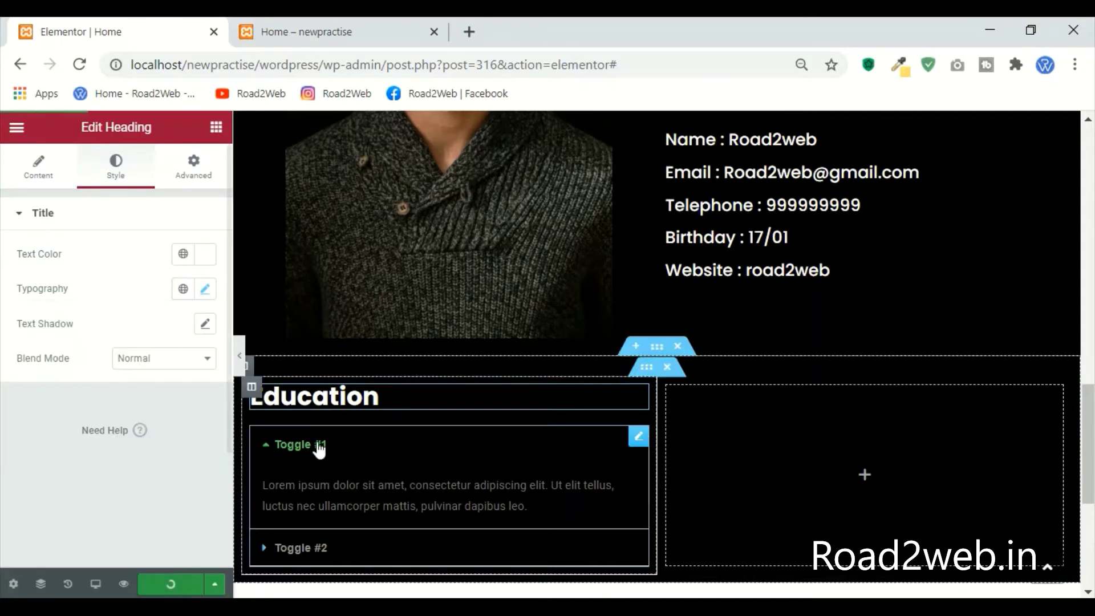
Step: Open the toggle widget's first item for editing and select its whole title text
{"action": "left_click", "coordinate": [636, 436]}
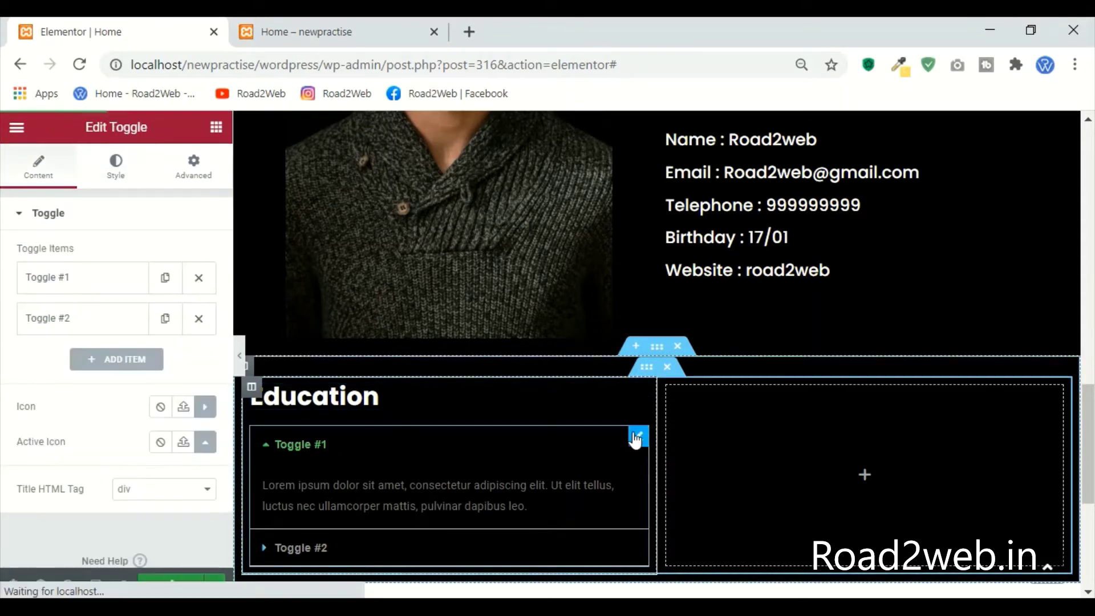
{"action": "left_click", "coordinate": [86, 285]}
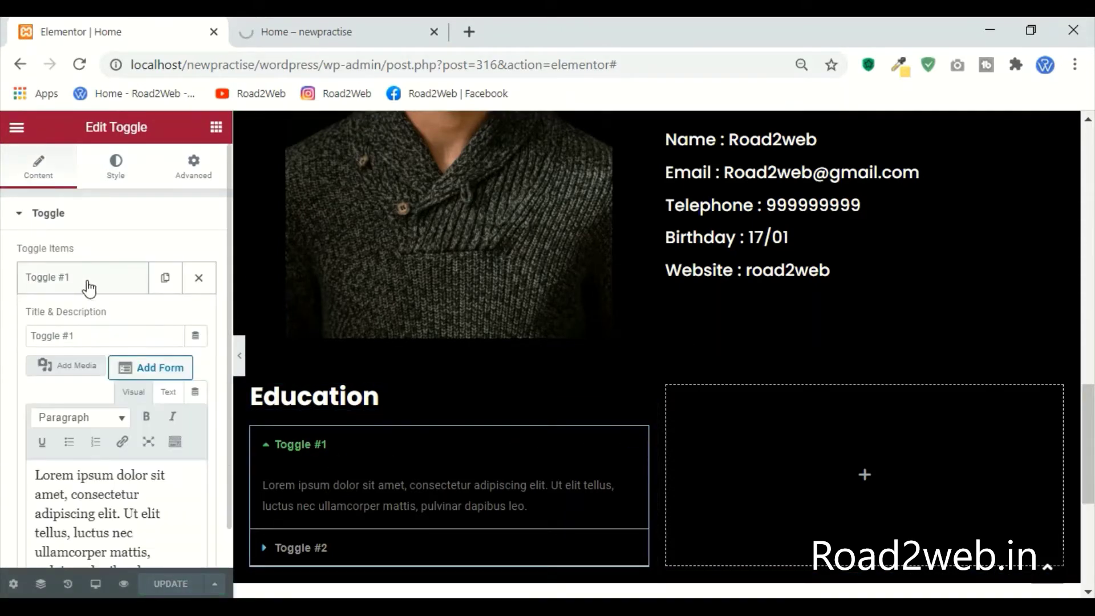
{"action": "left_click_drag", "start_coordinate": [90, 336], "coordinate": [3, 345]}
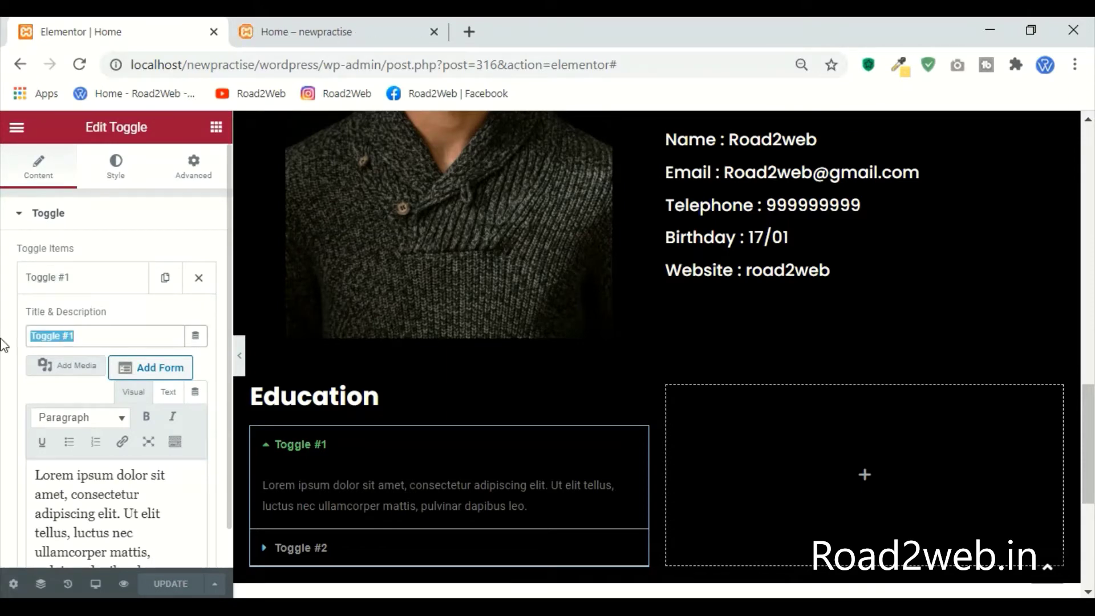
{"action": "type", "text": "Mumbai"}
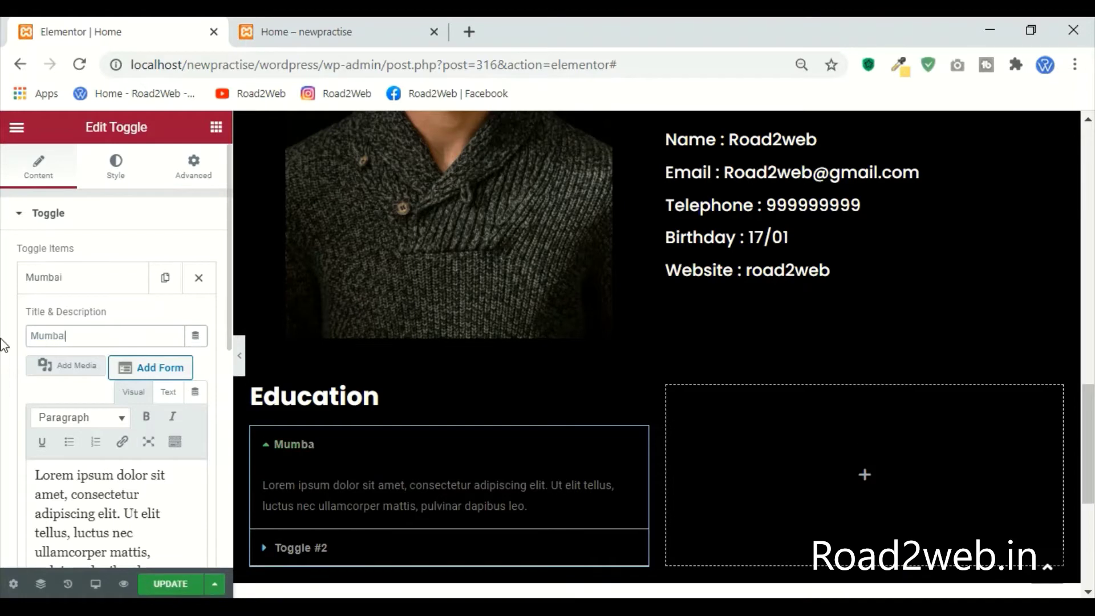
{"action": "key", "text": "BackSpace"}
{"action": "key", "text": "BackSpace"}
{"action": "key", "text": "BackSpace"}
{"action": "key", "text": "BackSpace"}
{"action": "key", "text": "BackSpace"}
{"action": "key", "text": "BackSpace"}
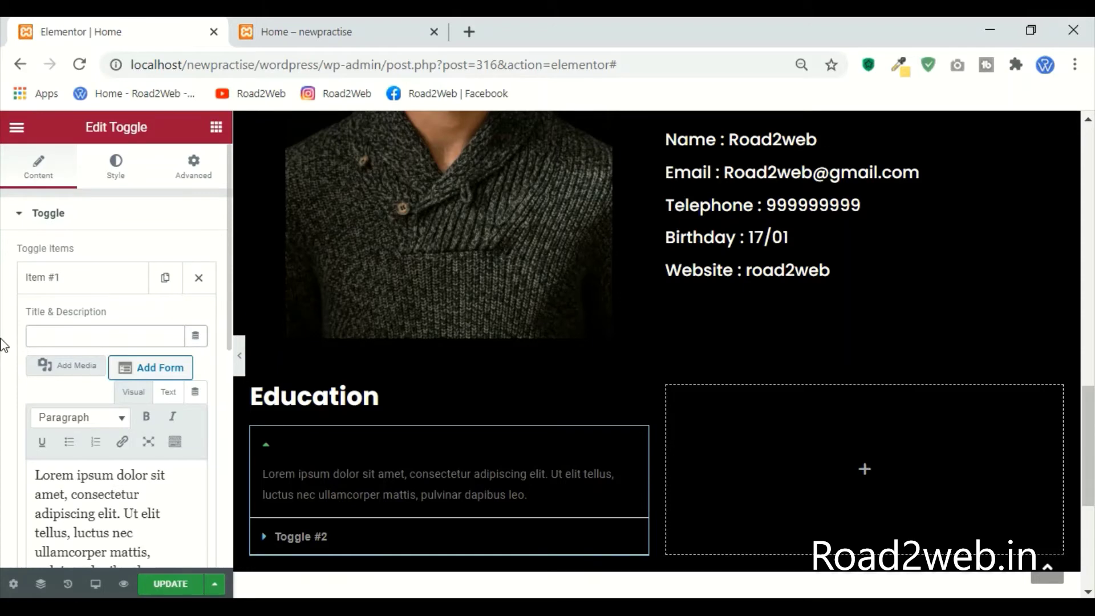
Step: Title the first toggle item "Diploma in webdesign"
{"action": "type", "text": "Dip"}
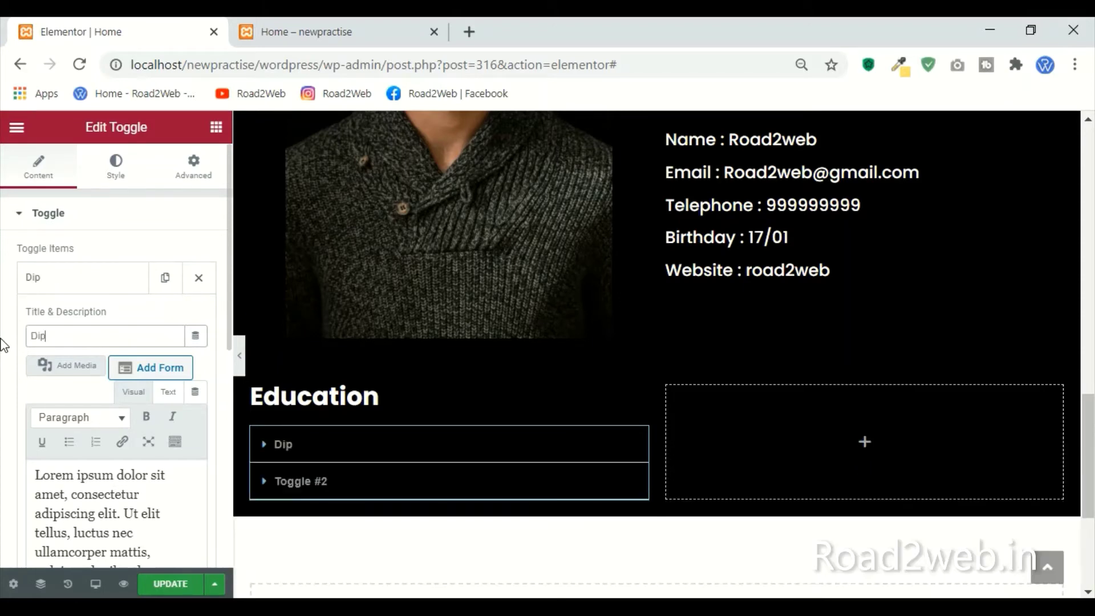
{"action": "type", "text": "loma"}
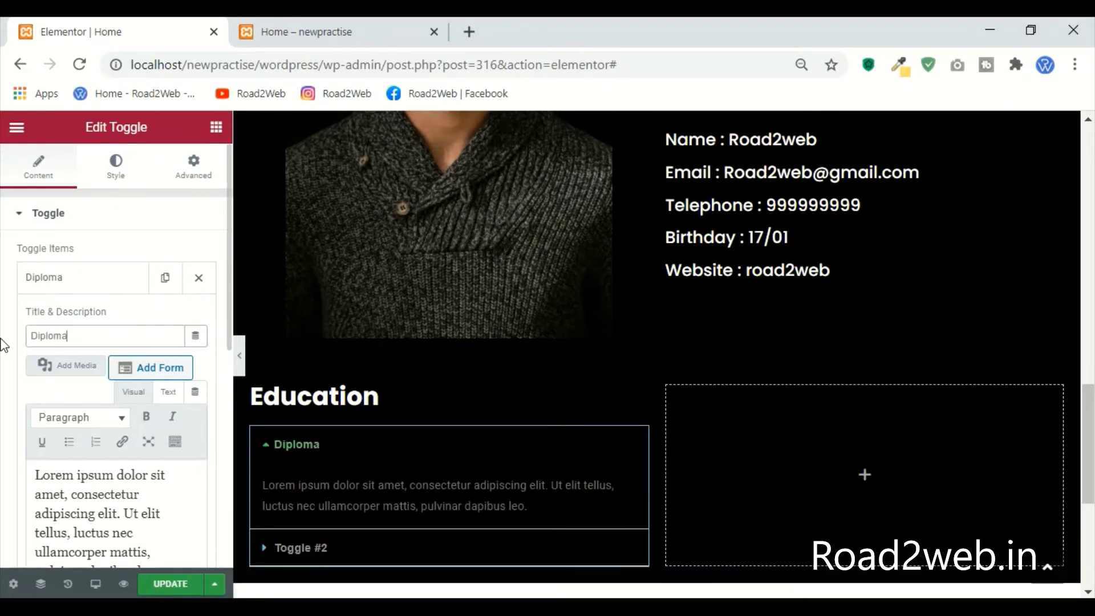
{"action": "type", "text": " in websi"}
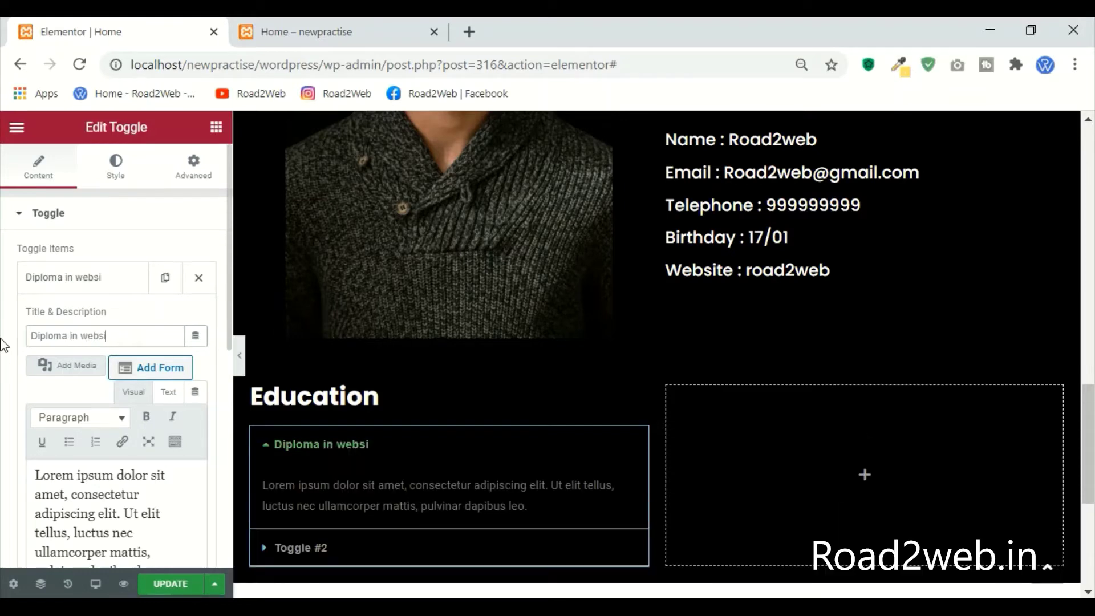
{"action": "key", "text": "BackSpace"}
{"action": "key", "text": "BackSpace"}
{"action": "type", "text": "design"}
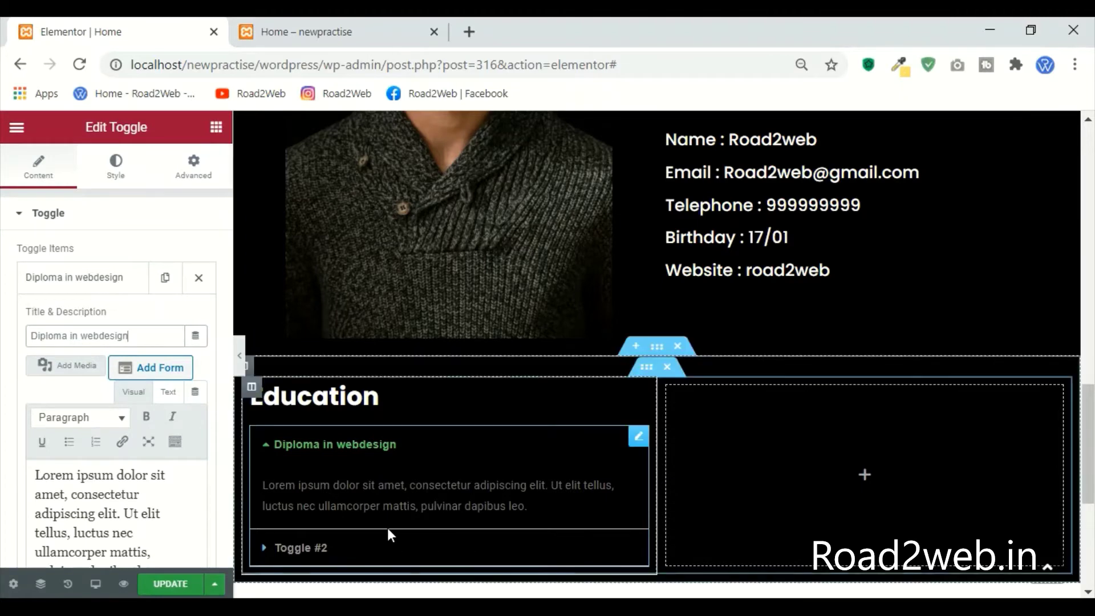
Step: Replace the placeholder description of the Diploma in webdesign item with "2019 - 2020"
{"action": "scroll", "coordinate": [110, 416], "scroll_direction": "down", "scroll_amount": 4}
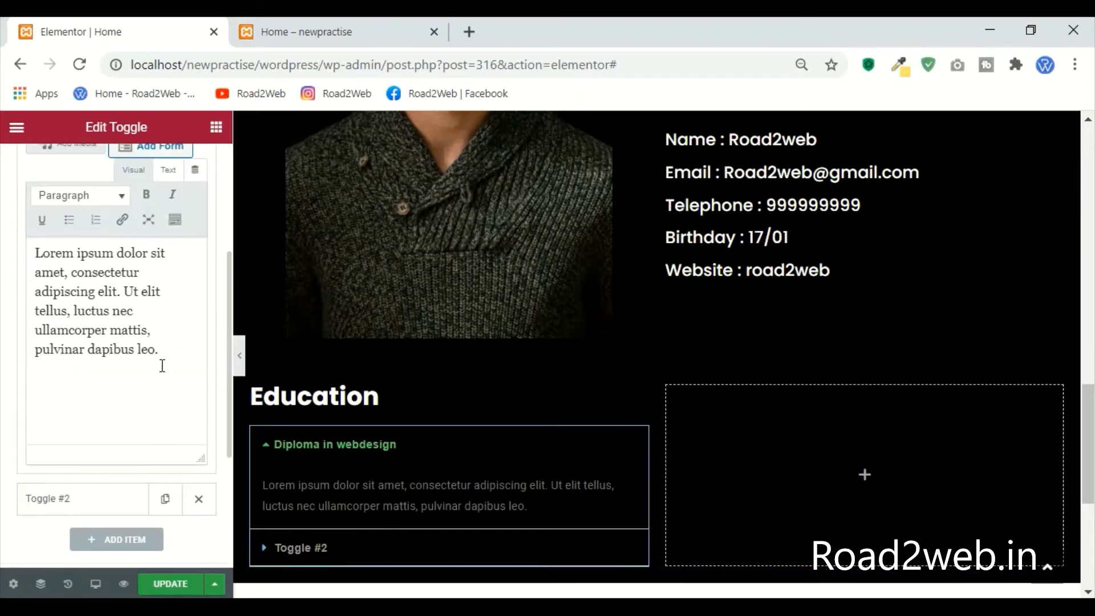
{"action": "left_click_drag", "start_coordinate": [161, 358], "coordinate": [2, 247]}
{"action": "key", "text": "BackSpace"}
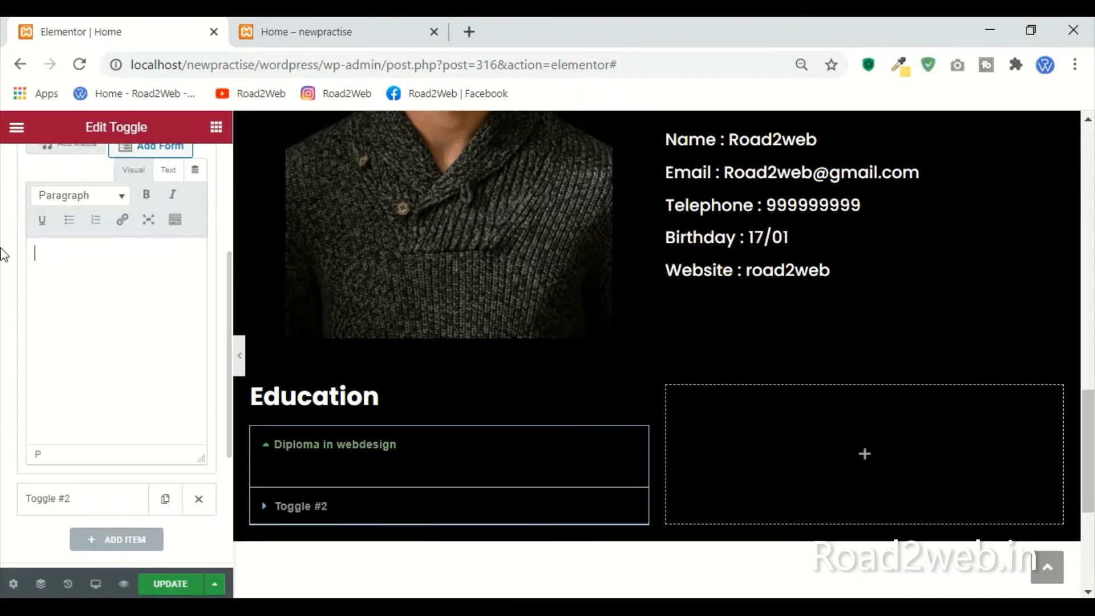
{"action": "type", "text": "M"}
{"action": "key", "text": "BackSpace"}
{"action": "type", "text": "2019"}
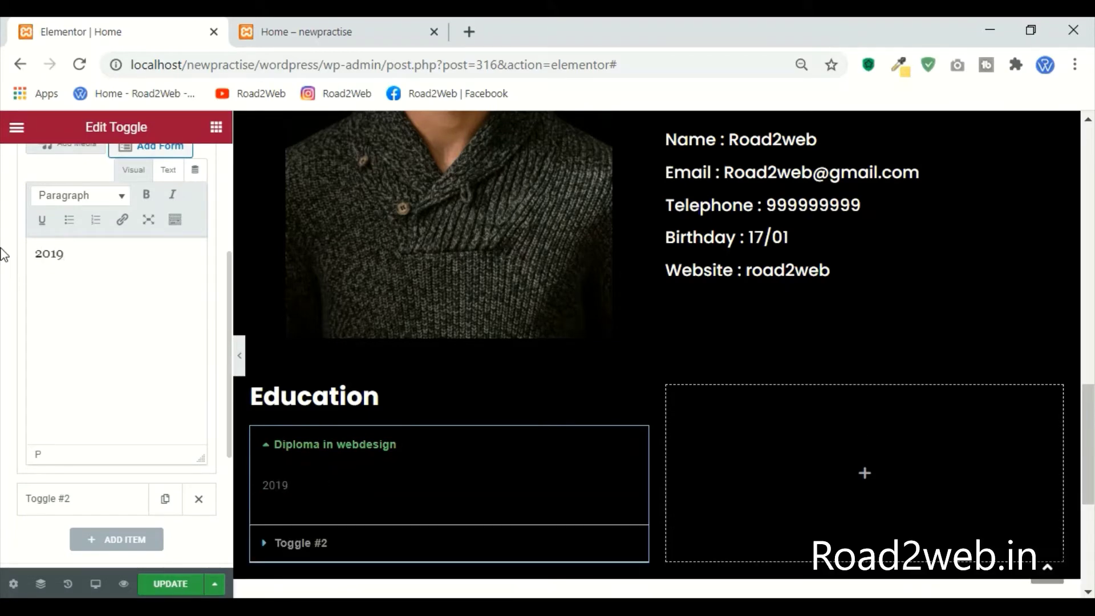
{"action": "type", "text": "- 2020"}
{"action": "left_click", "coordinate": [66, 254]}
{"action": "left_click", "coordinate": [119, 257]}
Step: Add a second paragraph reading "Mumbai Unversity" below the years in the diploma item's description
{"action": "key", "text": "Return"}
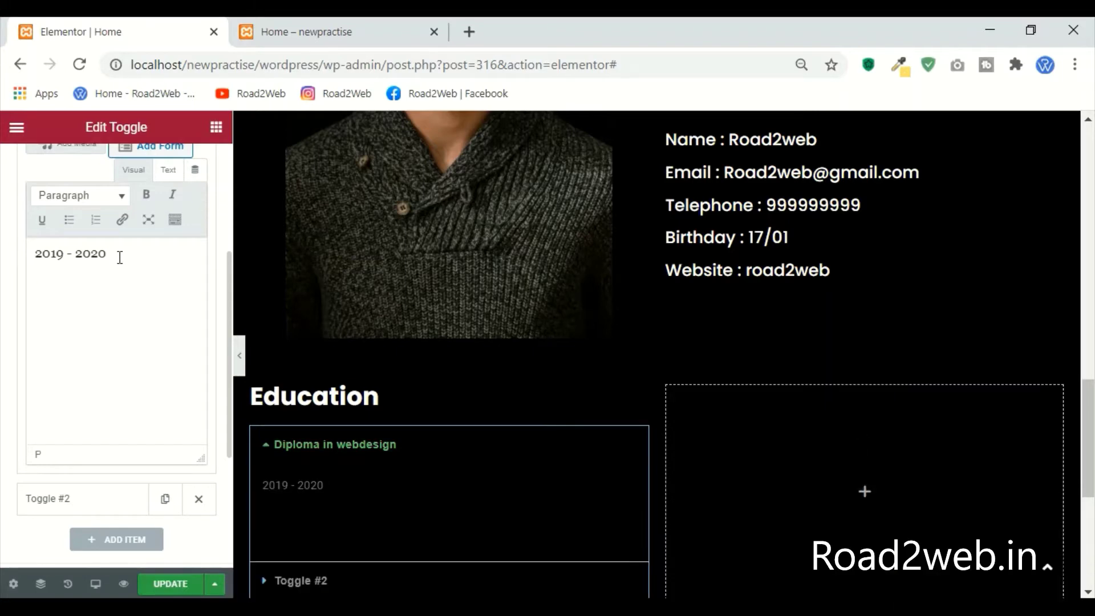
{"action": "type", "text": "Mumn"}
{"action": "type", "text": "bai"}
{"action": "type", "text": " Unver"}
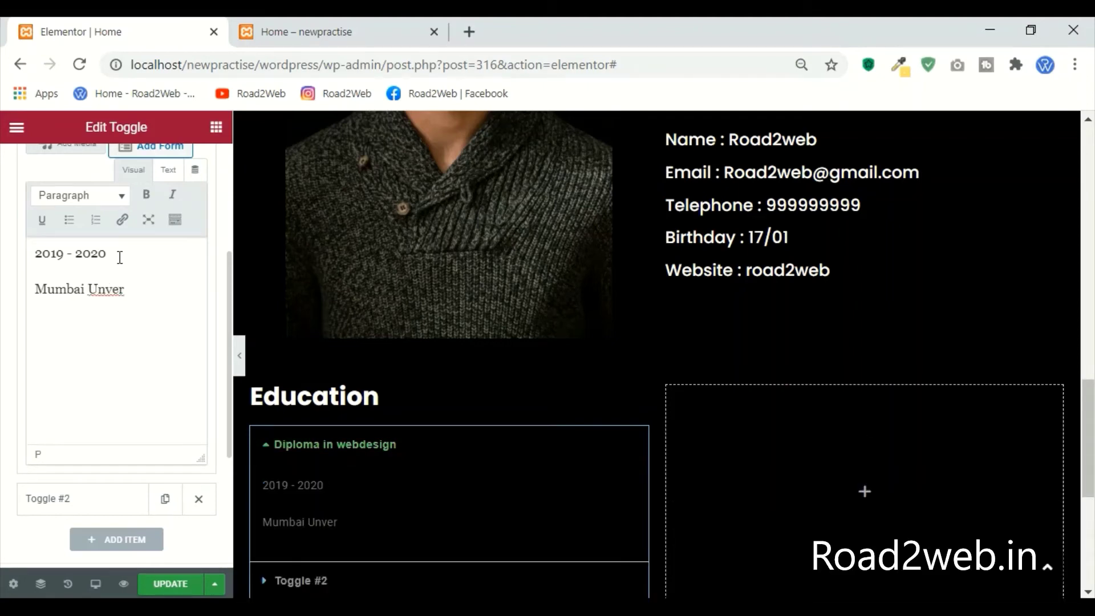
{"action": "type", "text": "sity"}
{"action": "key", "text": "Return"}
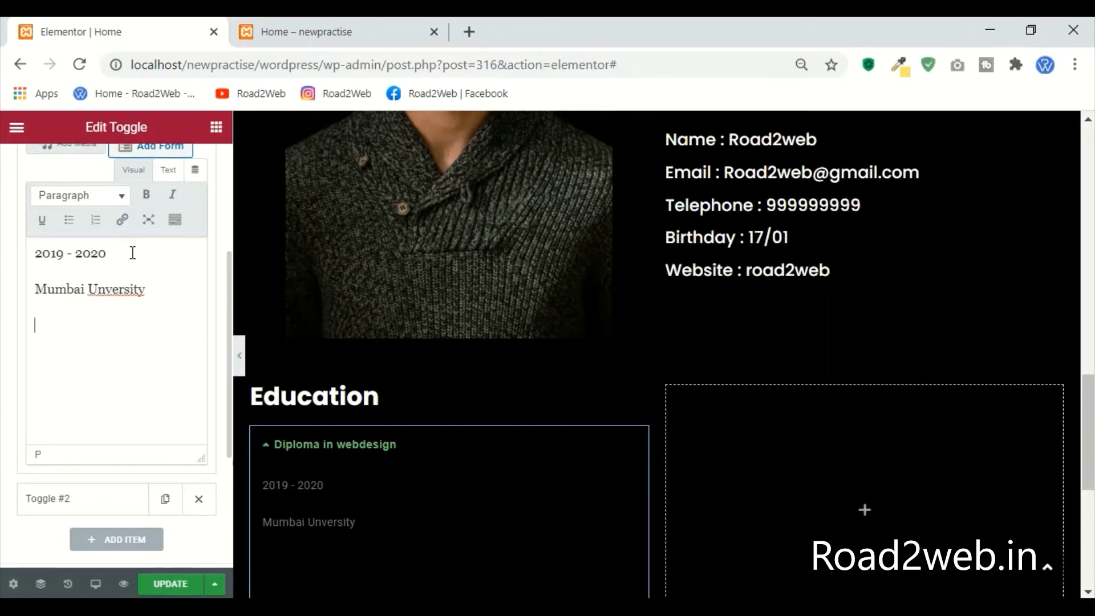
Step: Copy the About Me paragraph's text from its beginning through the second "Lorem ipsum"
{"action": "scroll", "coordinate": [709, 237], "scroll_direction": "up", "scroll_amount": 15}
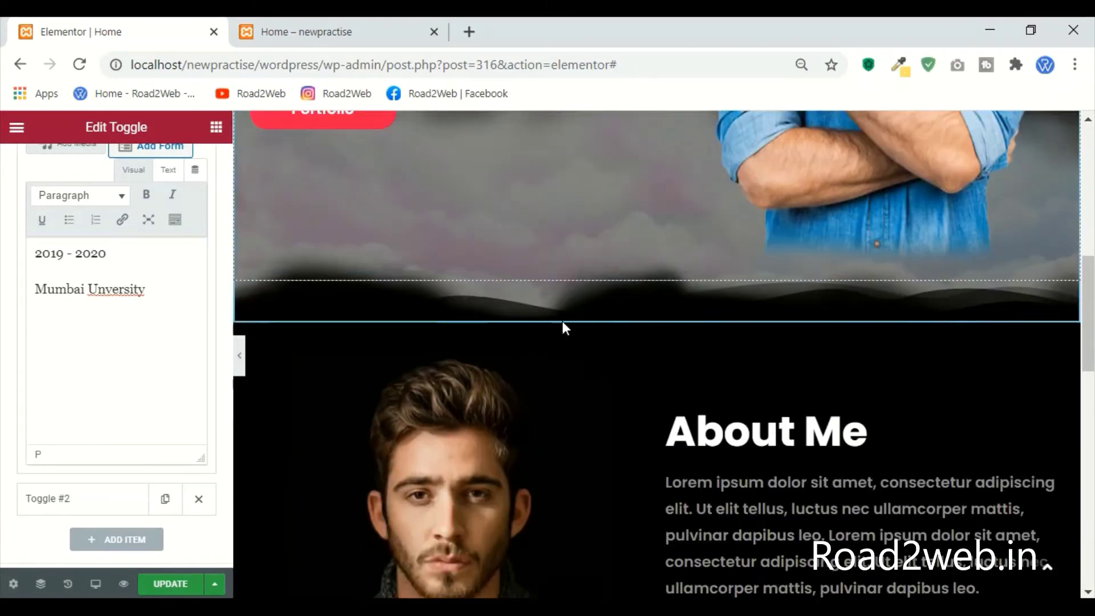
{"action": "scroll", "coordinate": [563, 322], "scroll_direction": "down", "scroll_amount": 3}
{"action": "left_click", "coordinate": [772, 330]}
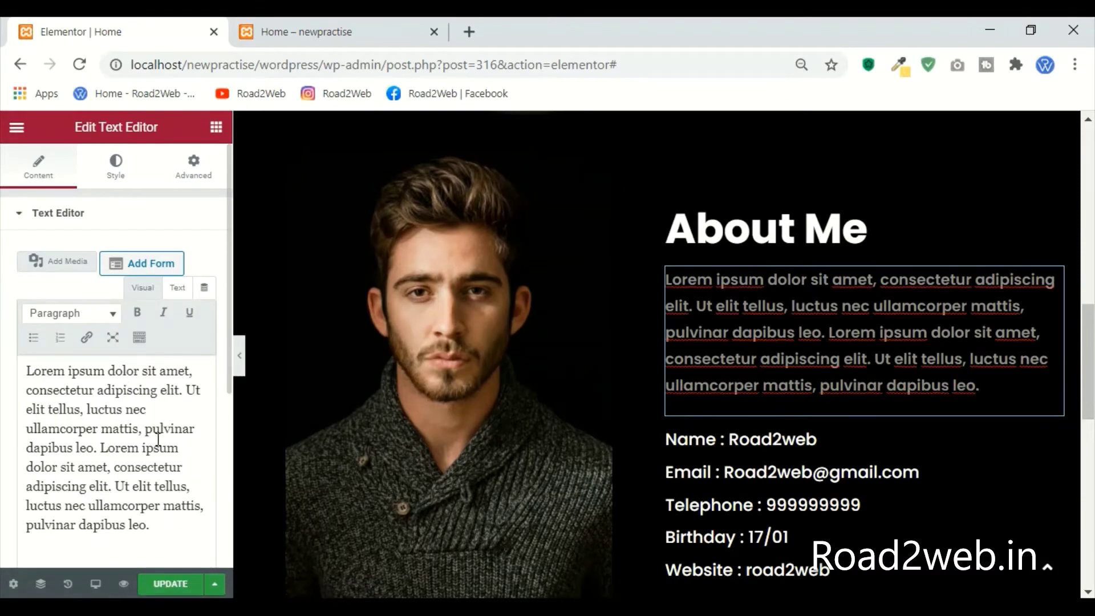
{"action": "left_click_drag", "start_coordinate": [179, 453], "coordinate": [8, 378]}
{"action": "key", "text": "ctrl+c"}
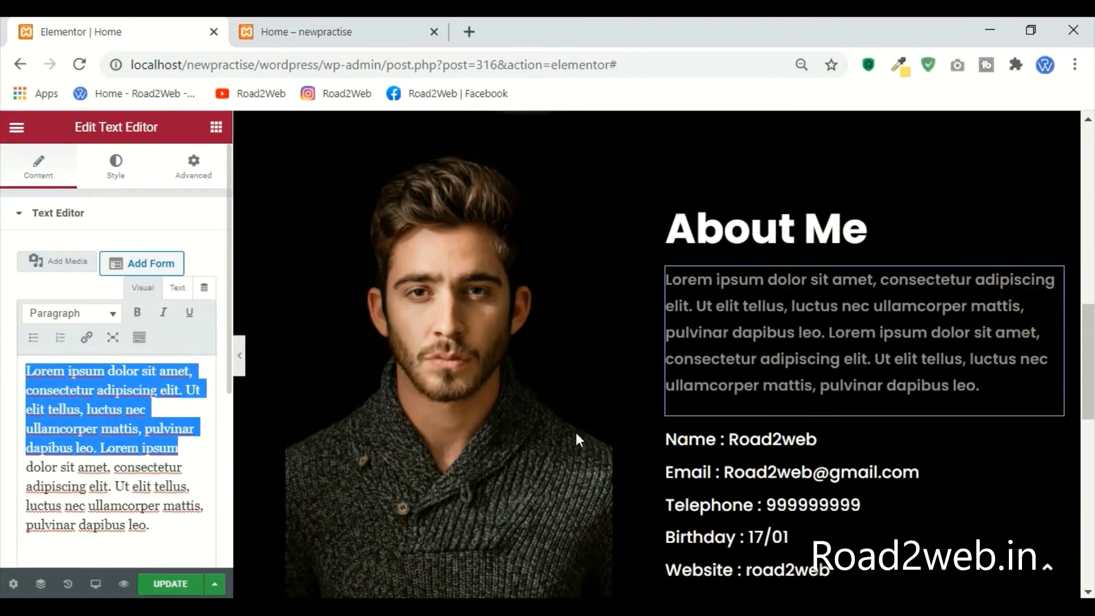
Step: Paste the copied lorem ipsum text as a new paragraph below "Mumbai Unversity" in the diploma item's description
{"action": "scroll", "coordinate": [575, 439], "scroll_direction": "down", "scroll_amount": 8}
{"action": "scroll", "coordinate": [377, 382], "scroll_direction": "up", "scroll_amount": 3}
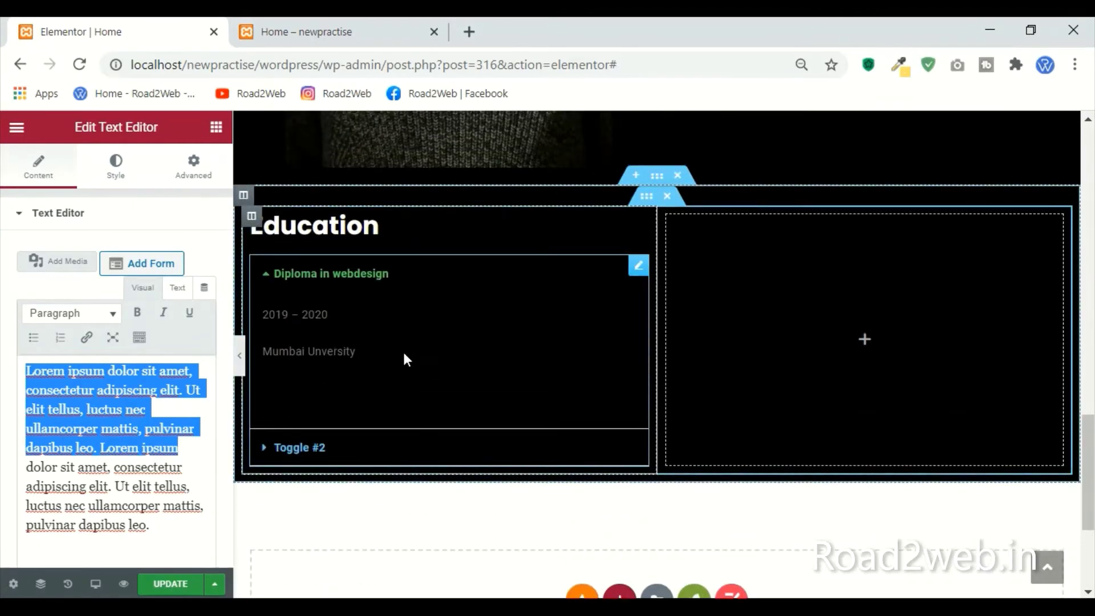
{"action": "left_click", "coordinate": [406, 361]}
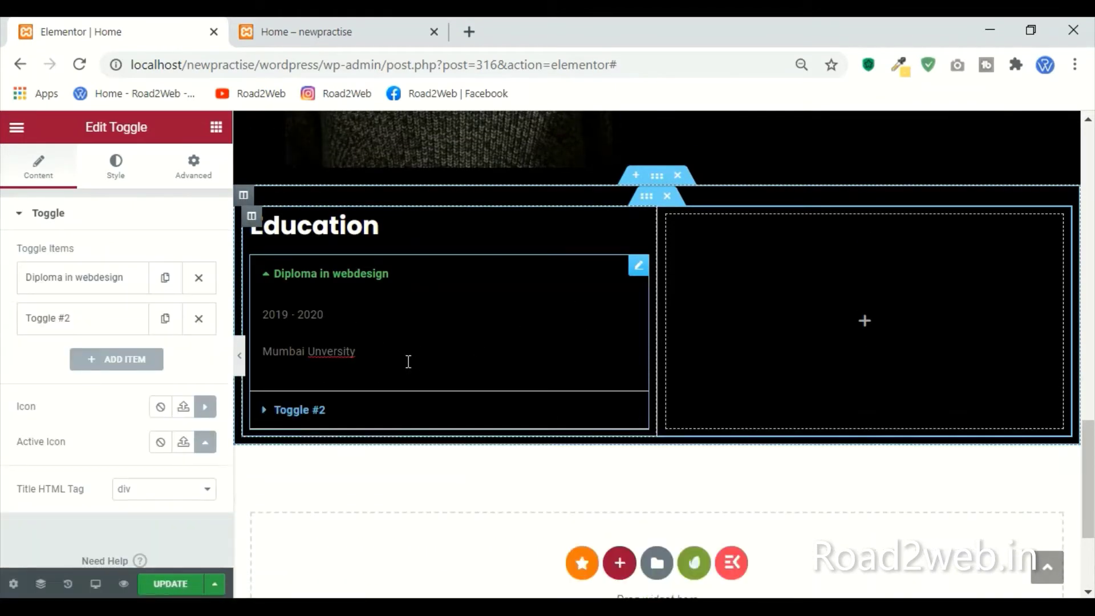
{"action": "left_click", "coordinate": [108, 276]}
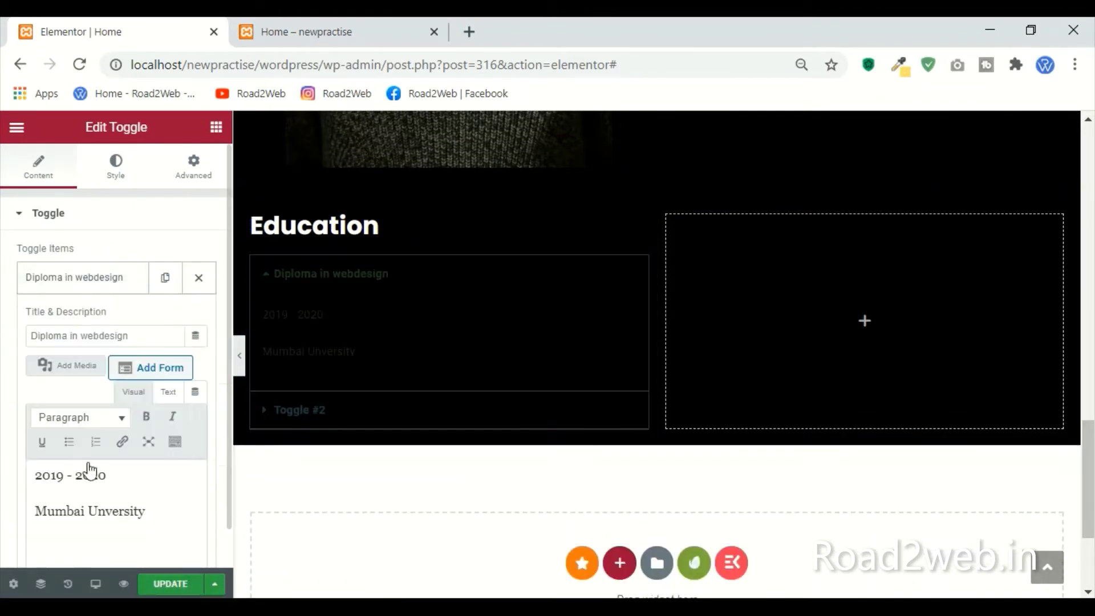
{"action": "left_click", "coordinate": [169, 511]}
{"action": "key", "text": "Return"}
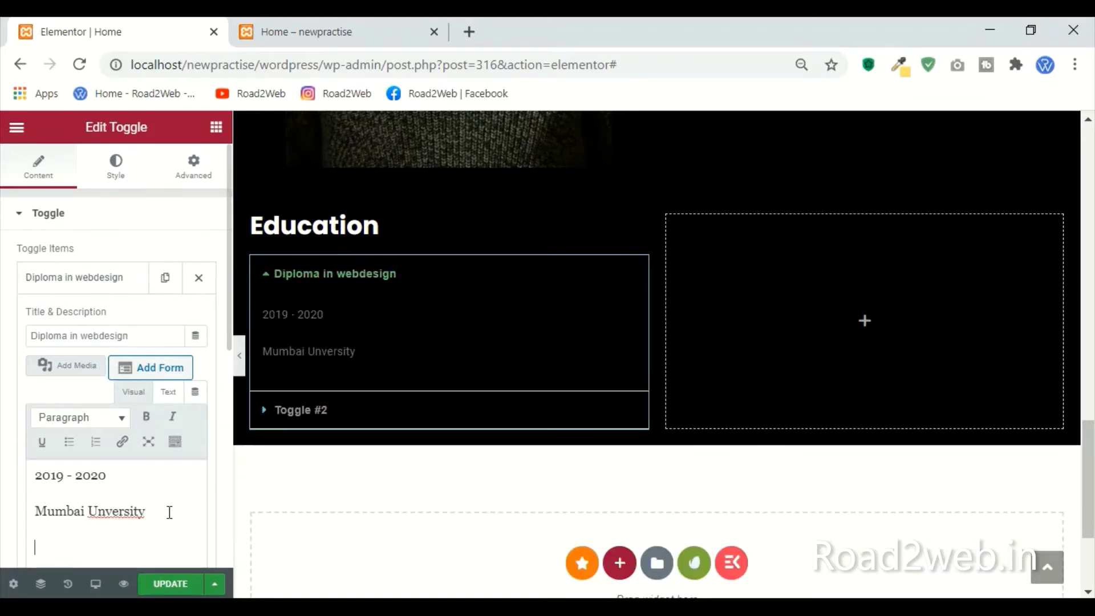
{"action": "key", "text": "ctrl+v"}
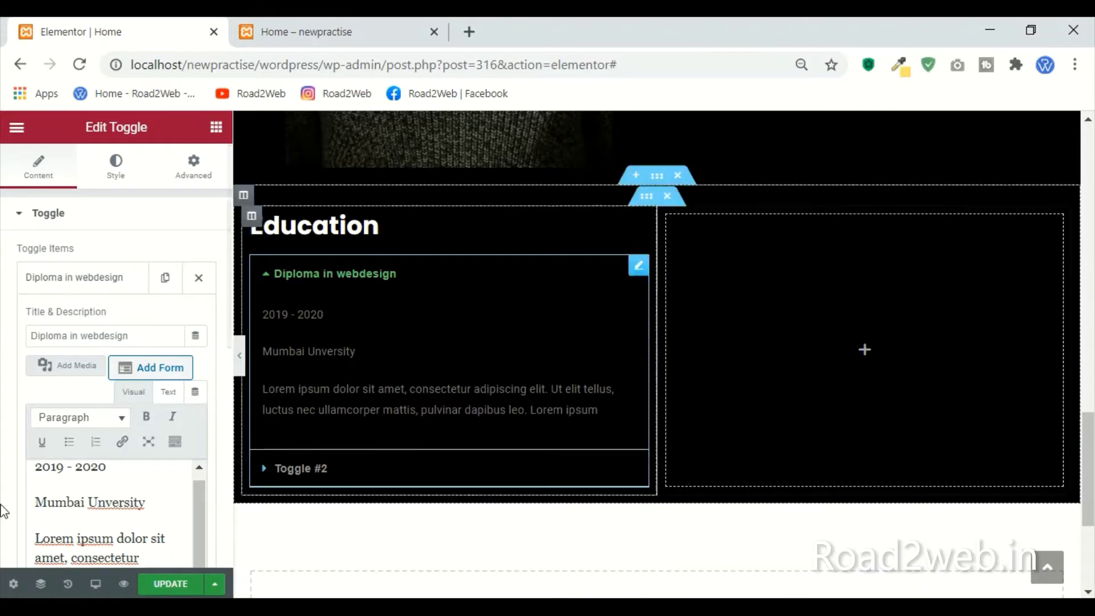
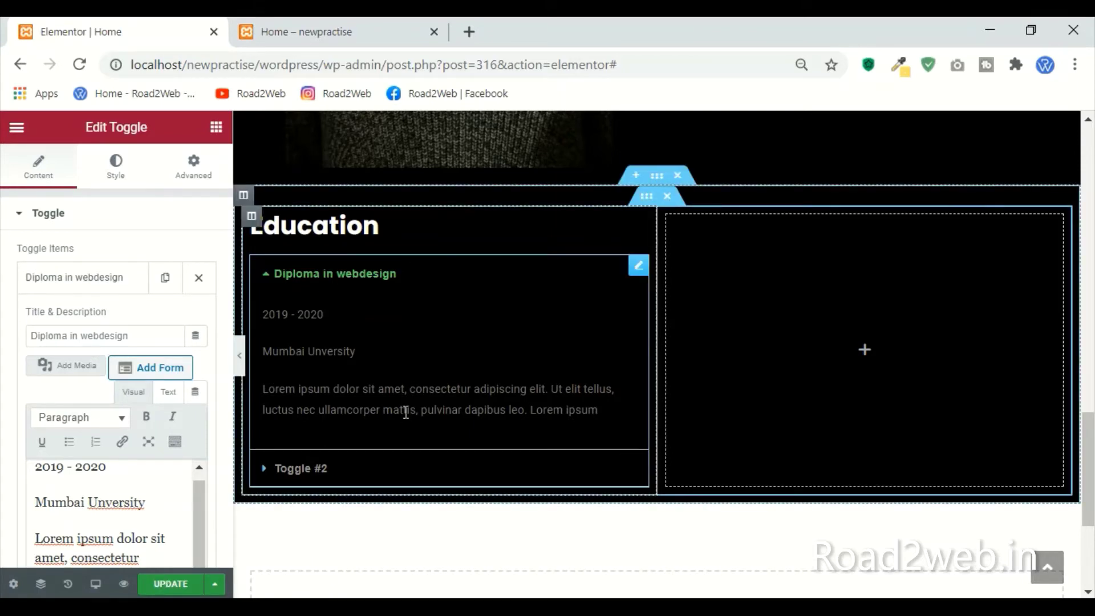
Step: Delete the Toggle #2 item and open the toggle widget's style settings
{"action": "left_click", "coordinate": [90, 285]}
{"action": "left_click", "coordinate": [198, 325]}
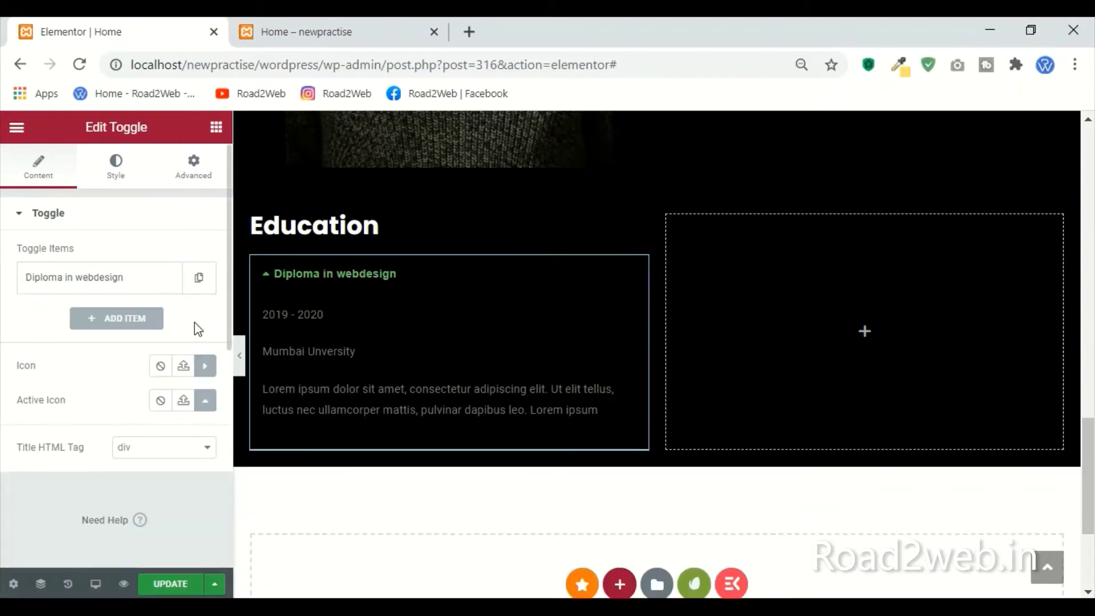
{"action": "left_click", "coordinate": [90, 279]}
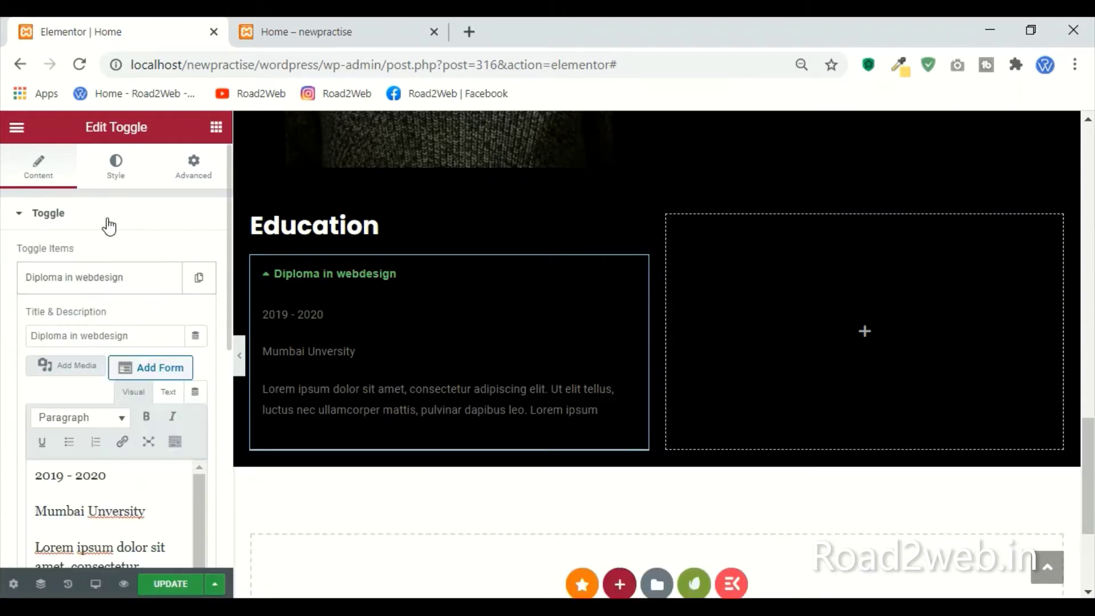
{"action": "left_click", "coordinate": [116, 170]}
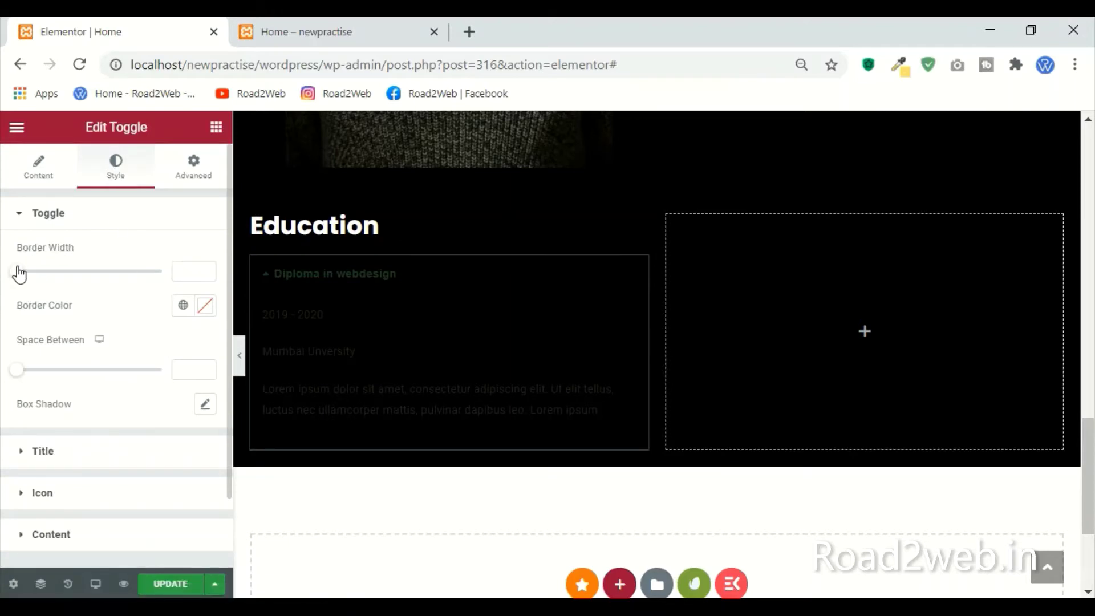
{"action": "left_click", "coordinate": [205, 306]}
{"action": "left_click", "coordinate": [204, 308]}
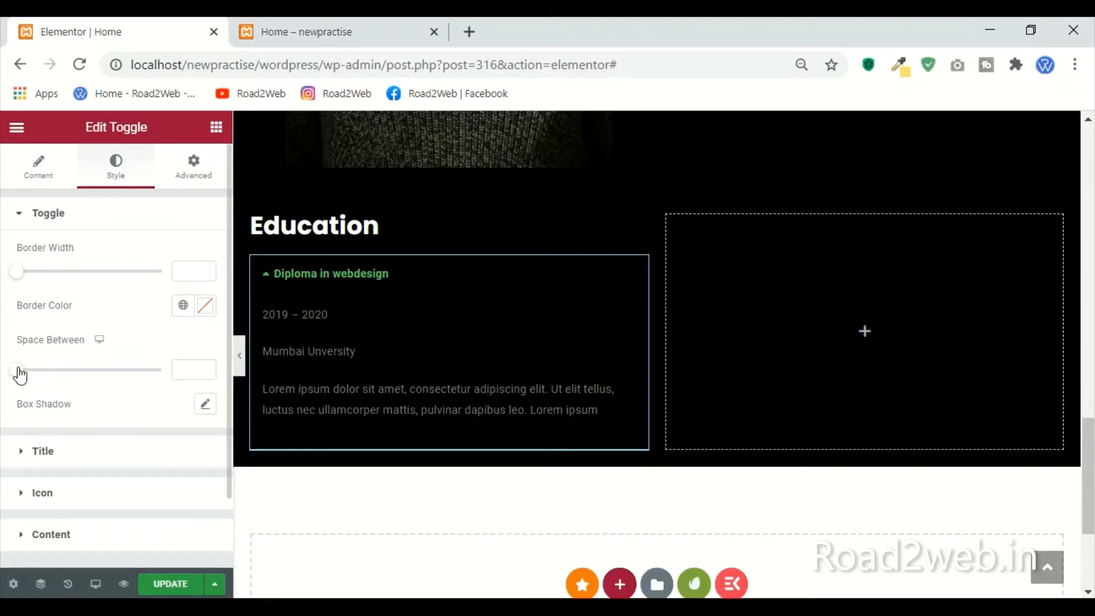
{"action": "mouse_move", "coordinate": [18, 370]}
{"action": "left_mouse_down"}
{"action": "mouse_move", "coordinate": [85, 372]}
{"action": "mouse_move", "coordinate": [15, 372]}
{"action": "left_mouse_up"}
Step: Set the toggle title's normal text color to #fff
{"action": "left_click", "coordinate": [92, 460]}
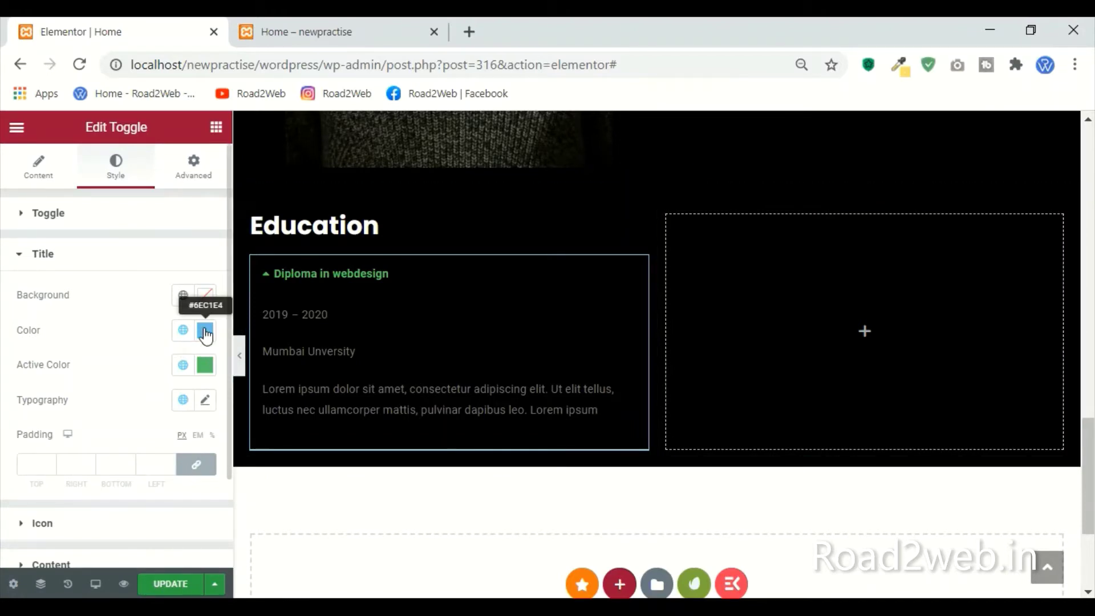
{"action": "left_click", "coordinate": [205, 336]}
{"action": "left_click", "coordinate": [350, 265]}
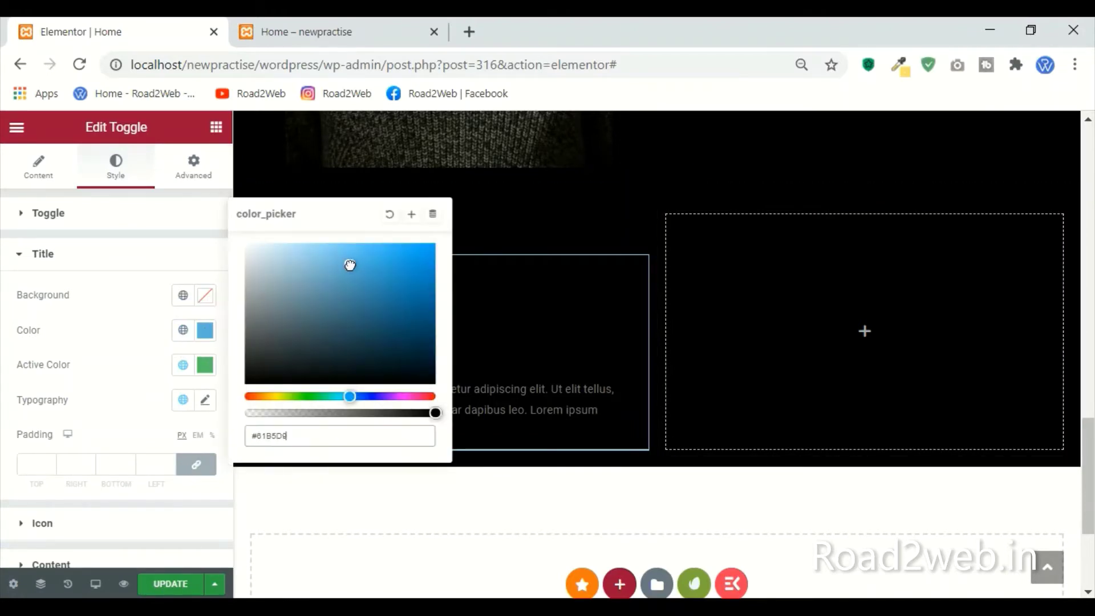
{"action": "left_click_drag", "start_coordinate": [327, 437], "coordinate": [237, 436]}
{"action": "type", "text": "#fff"}
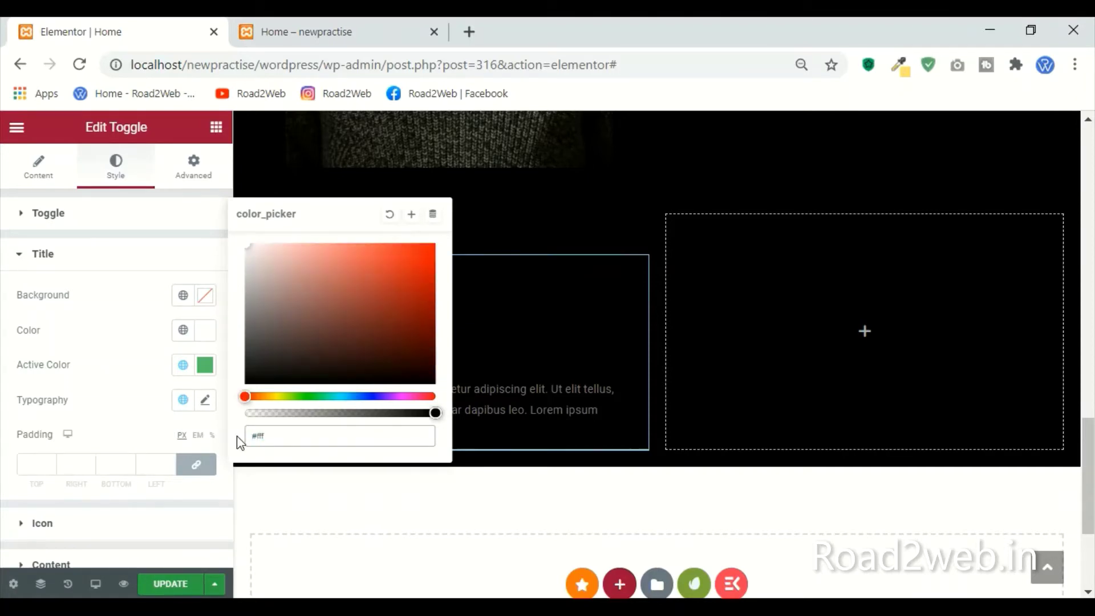
{"action": "left_click", "coordinate": [137, 422]}
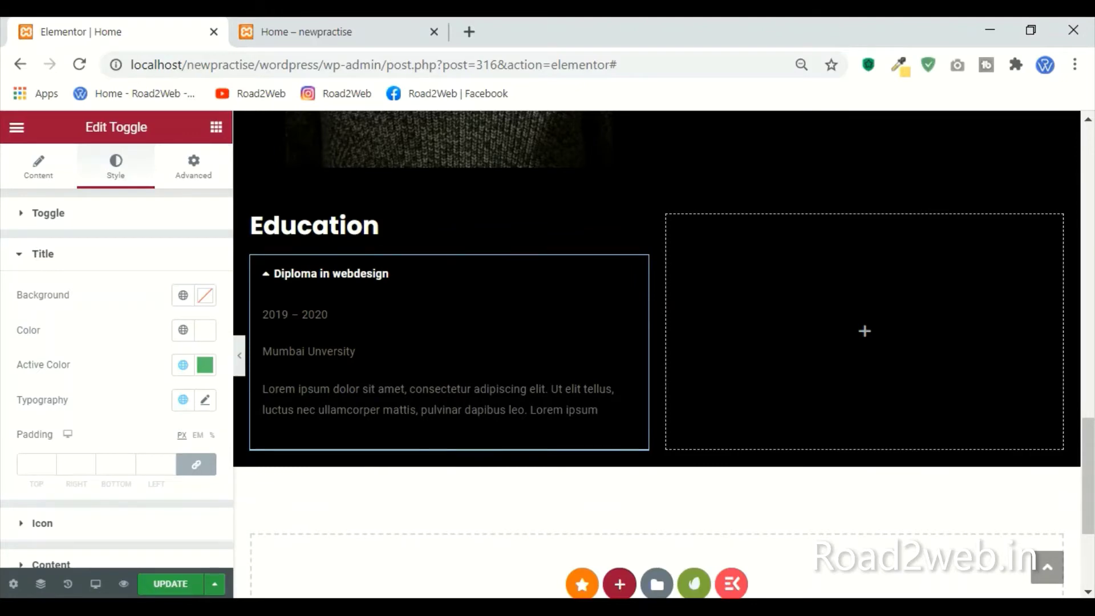
Step: Look up the button color in the Notepad notes and set the toggle title's active color to #f0004d
{"action": "key", "text": "alt+Tab"}
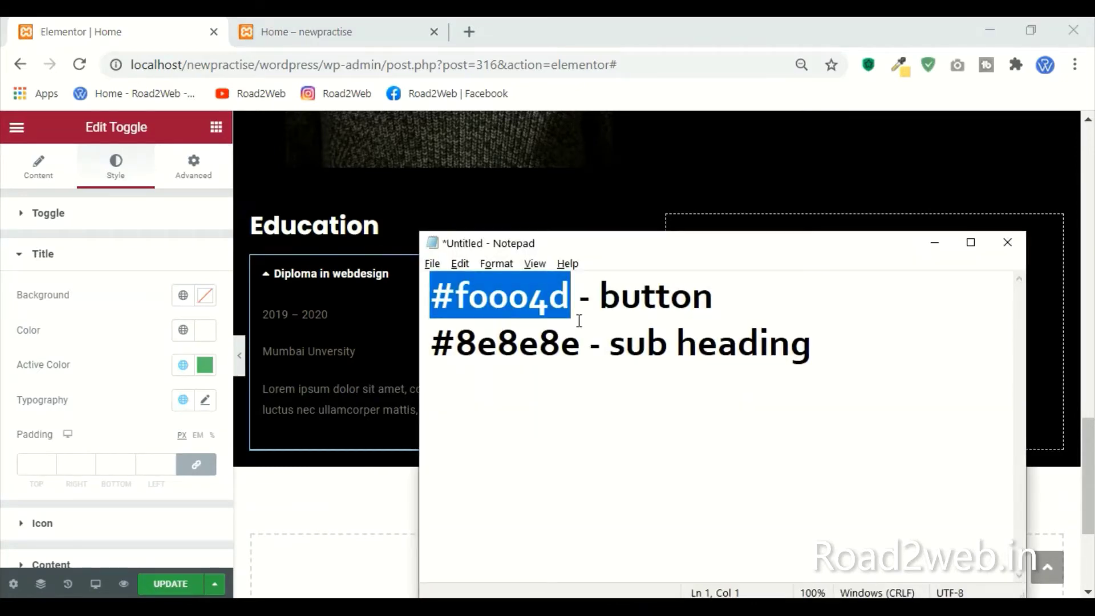
{"action": "left_click", "coordinate": [113, 384]}
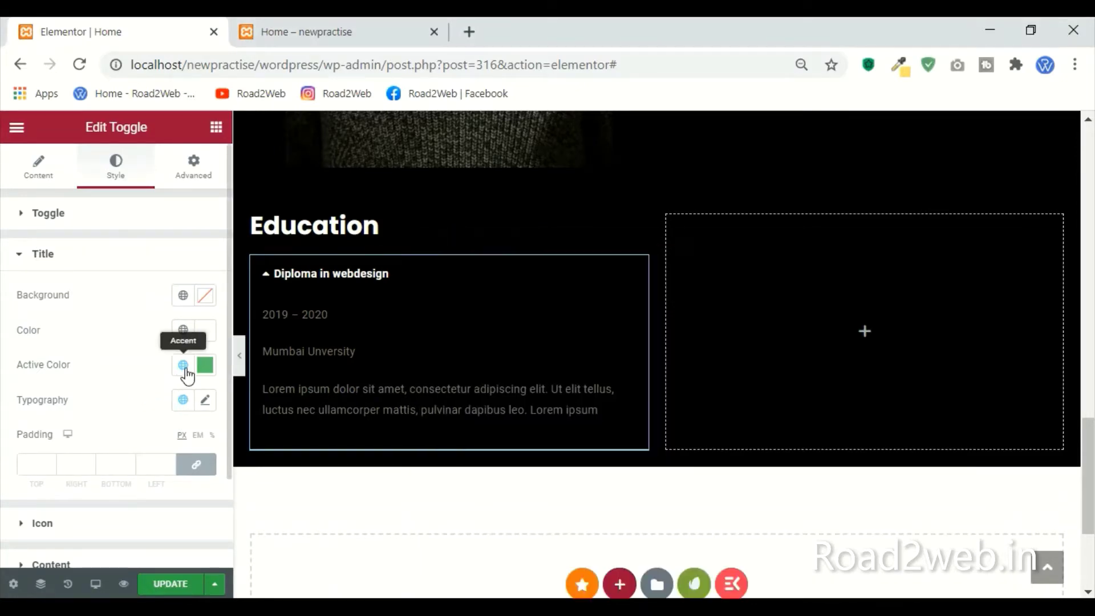
{"action": "left_click", "coordinate": [204, 364]}
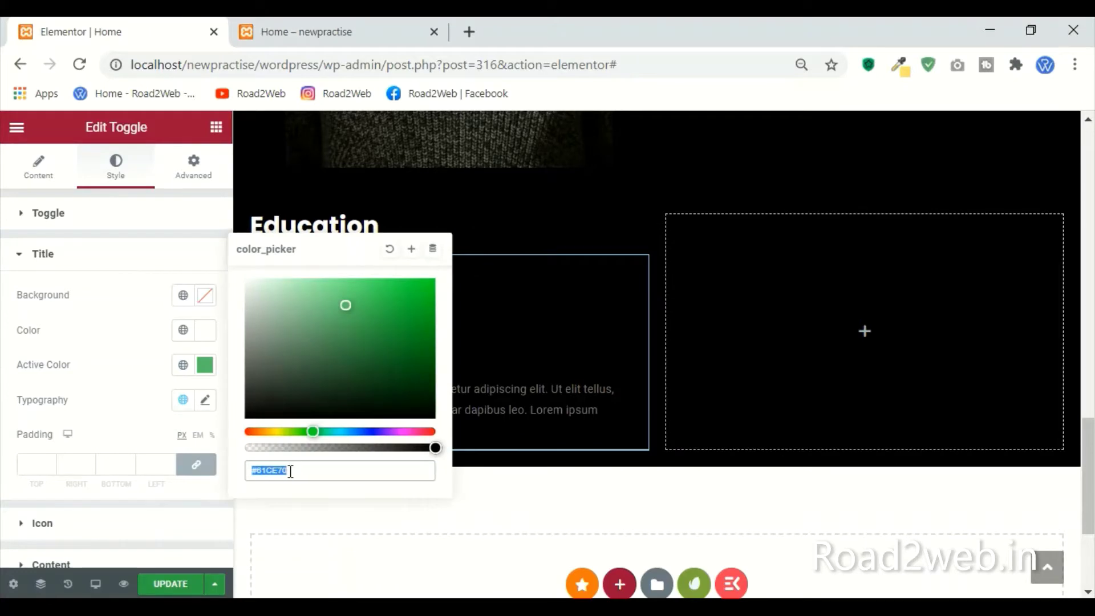
{"action": "type", "text": "#f0004d"}
{"action": "left_click", "coordinate": [202, 369]}
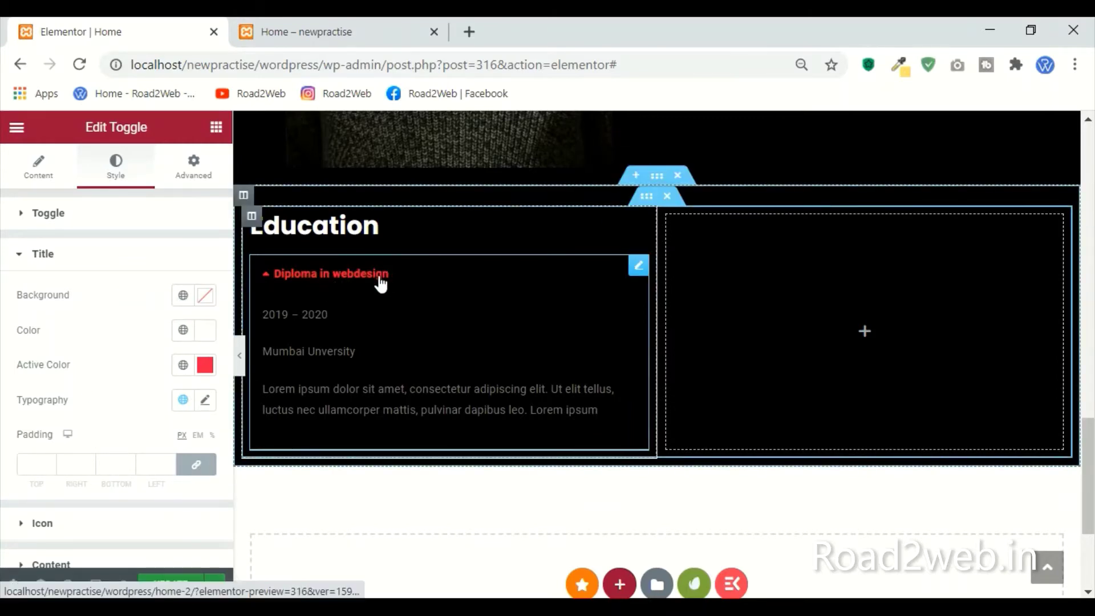
Step: Set the toggle title's typography to the Poppins font family at a size of 20 px
{"action": "left_click", "coordinate": [204, 400]}
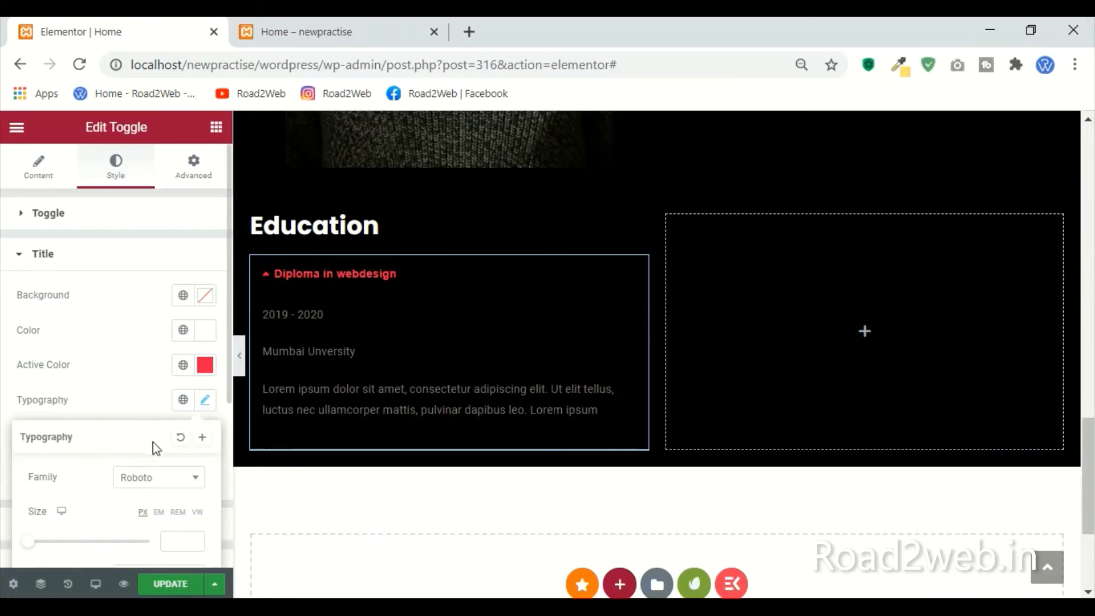
{"action": "left_click", "coordinate": [164, 483]}
{"action": "type", "text": "pop"}
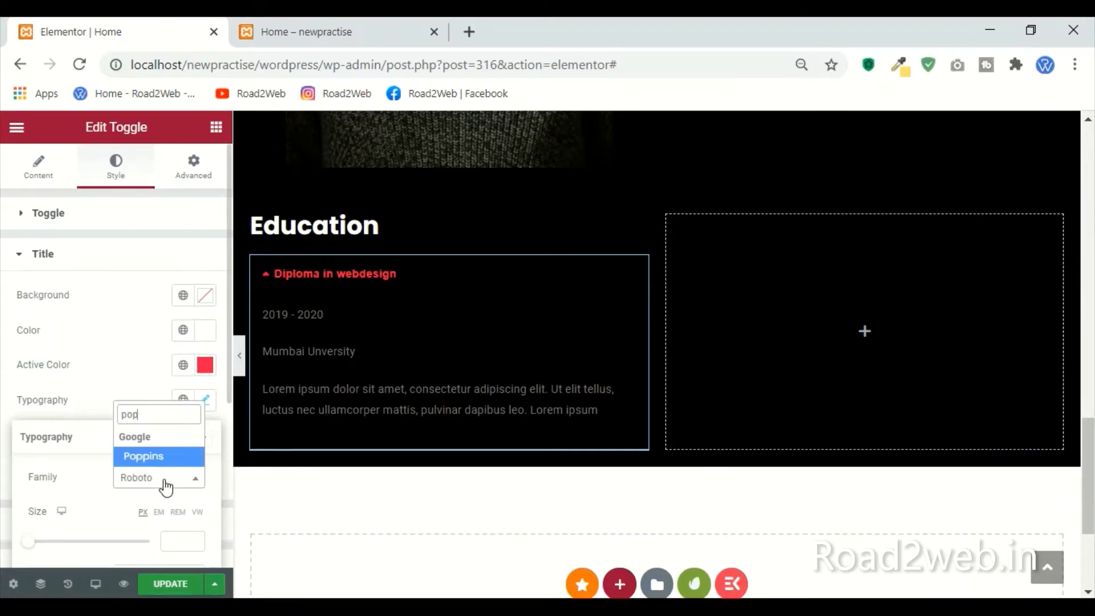
{"action": "key", "text": "Return"}
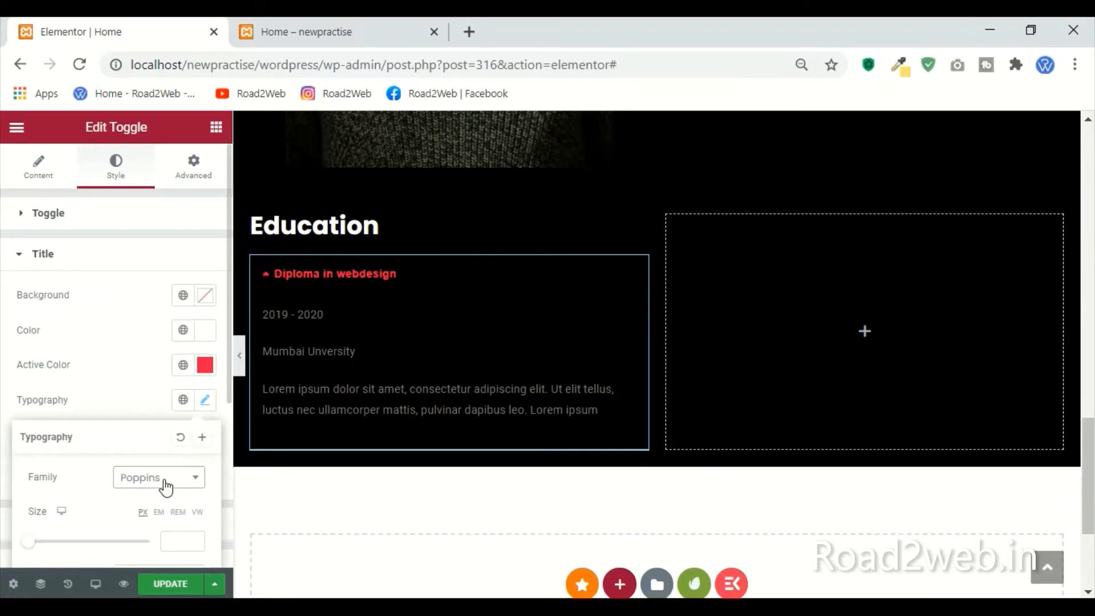
{"action": "left_click", "coordinate": [183, 539]}
{"action": "type", "text": "18"}
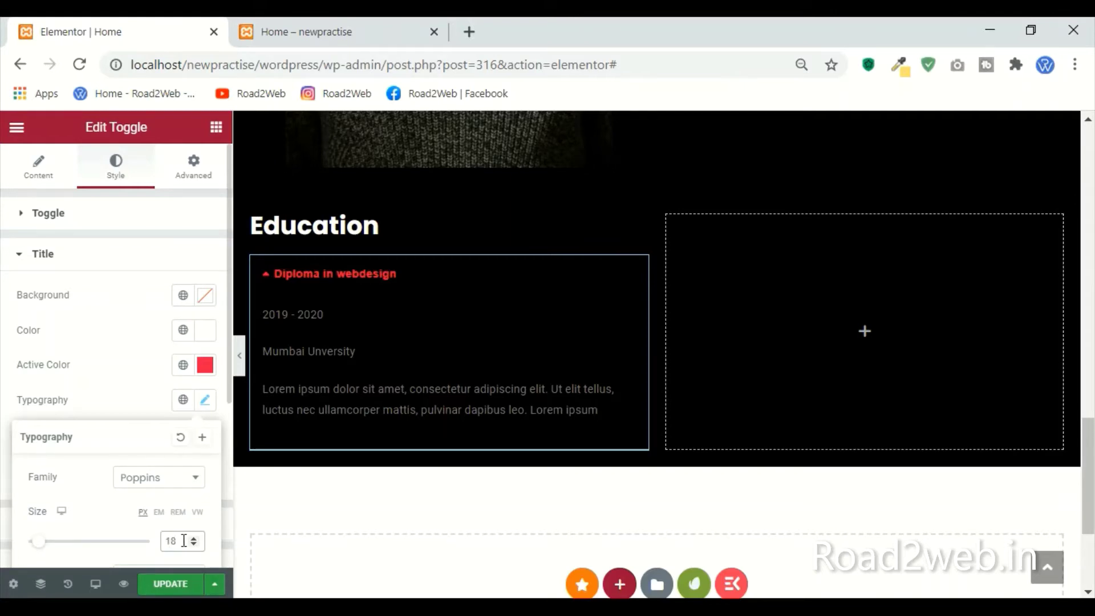
{"action": "double_click", "coordinate": [180, 542]}
{"action": "type", "text": "20"}
{"action": "scroll", "coordinate": [135, 373], "scroll_direction": "down", "scroll_amount": 2}
Step: Try aligning the toggle icon to the end of the title, and return it to the start
{"action": "left_click", "coordinate": [92, 425]}
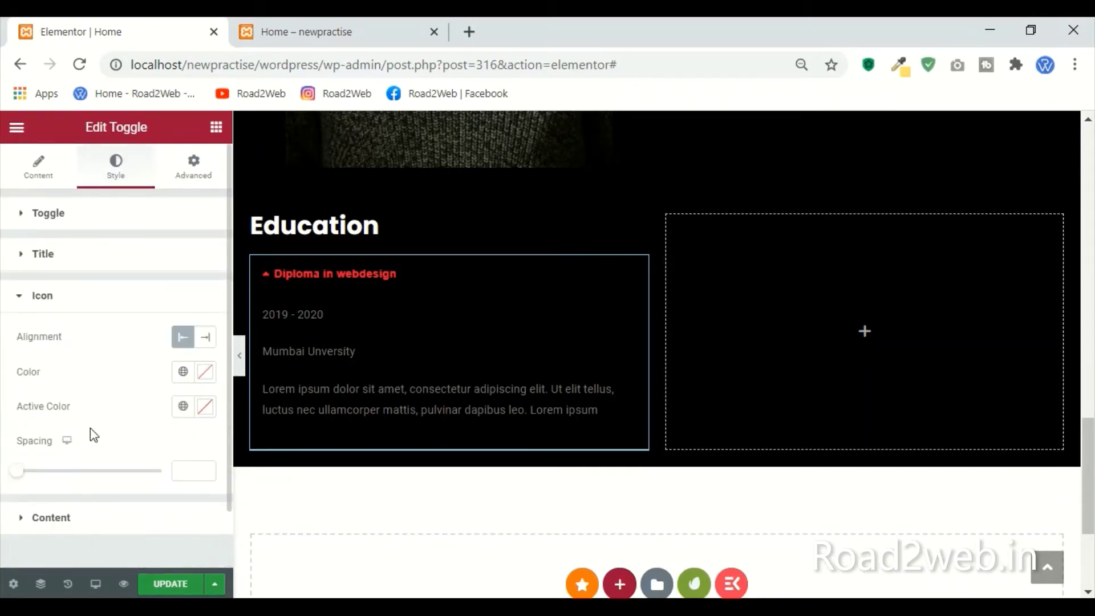
{"action": "left_click", "coordinate": [209, 339]}
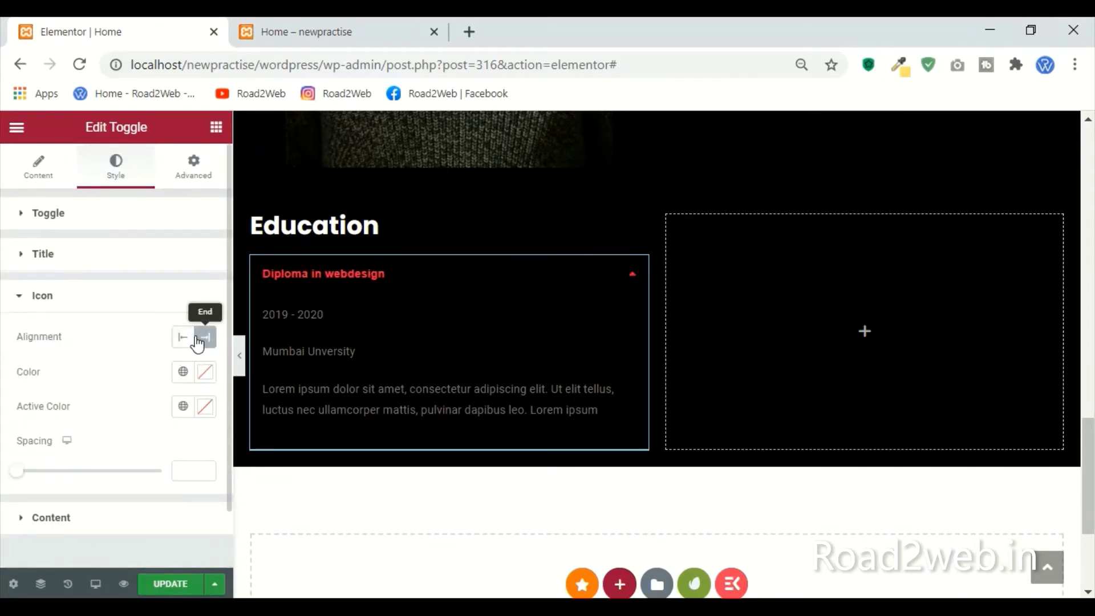
{"action": "left_click", "coordinate": [191, 341]}
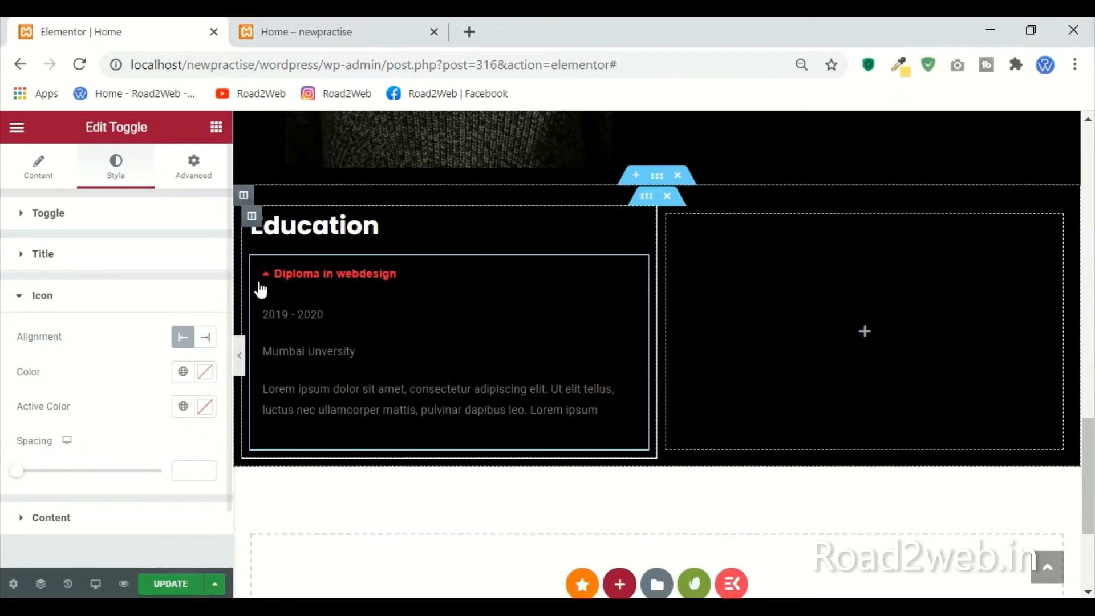
Step: Set the toggle icon's normal color to the pinkish red accent and its active color to #fff
{"action": "left_click", "coordinate": [201, 378]}
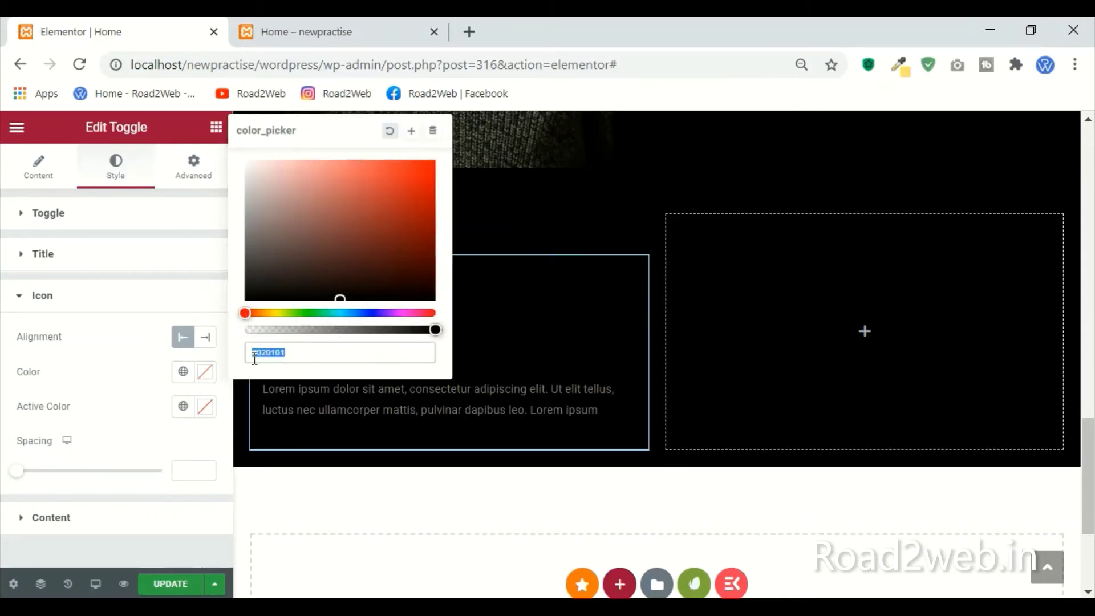
{"action": "type", "text": "#ff0e4e"}
{"action": "left_click", "coordinate": [166, 296]}
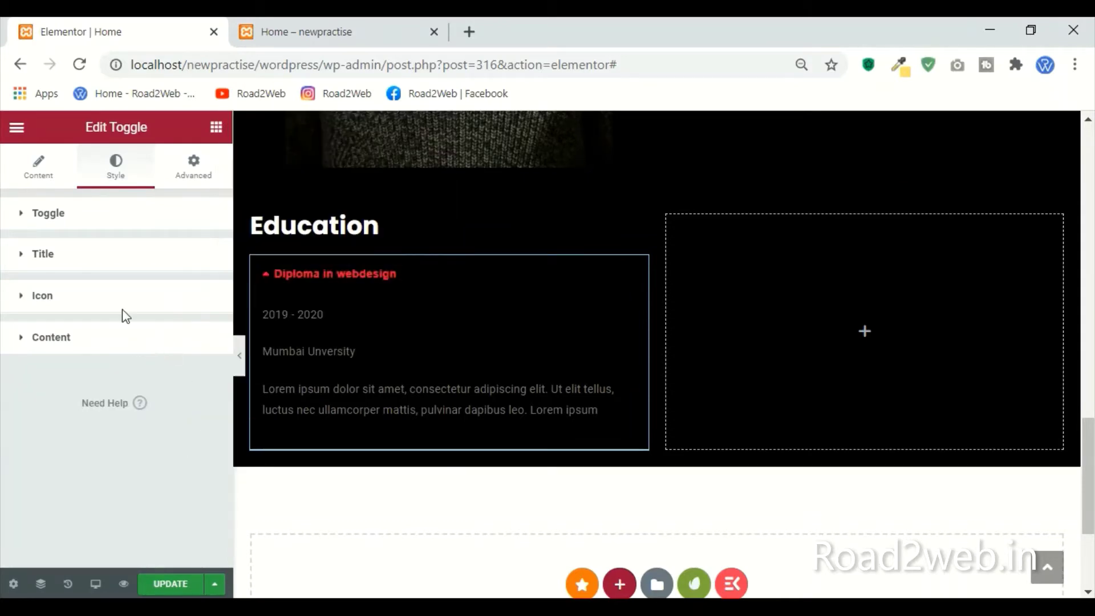
{"action": "left_click", "coordinate": [122, 302]}
{"action": "left_click", "coordinate": [206, 408]}
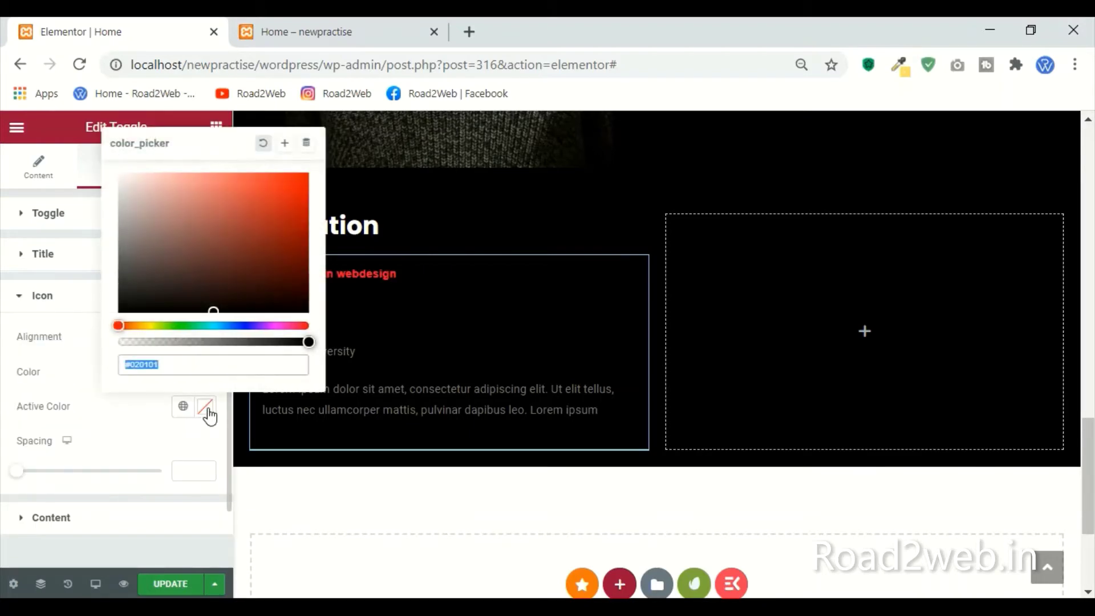
{"action": "type", "text": "#fff"}
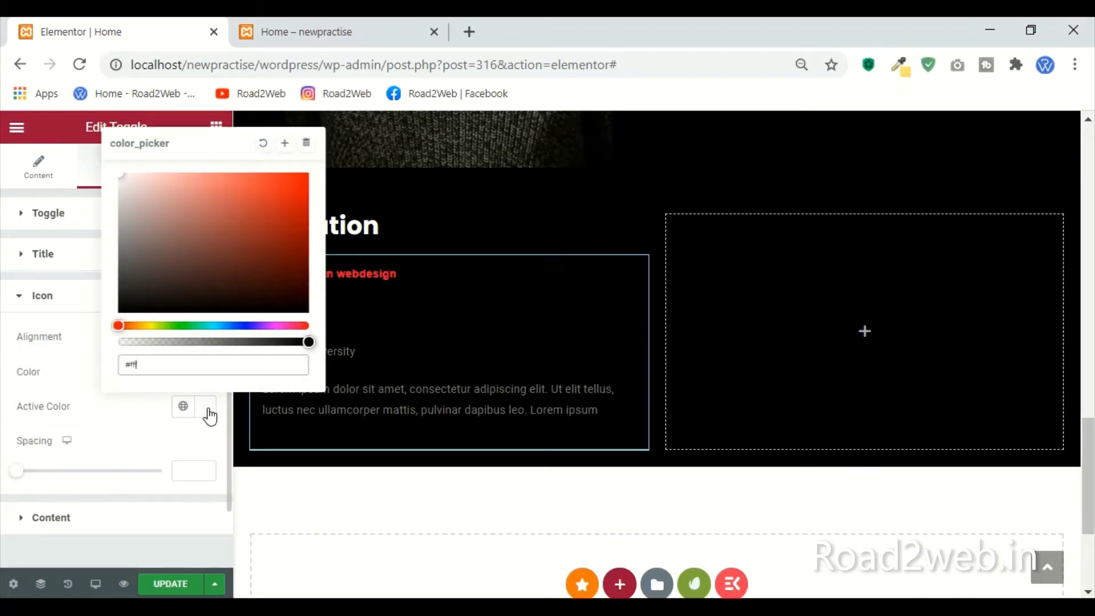
{"action": "left_click", "coordinate": [124, 429]}
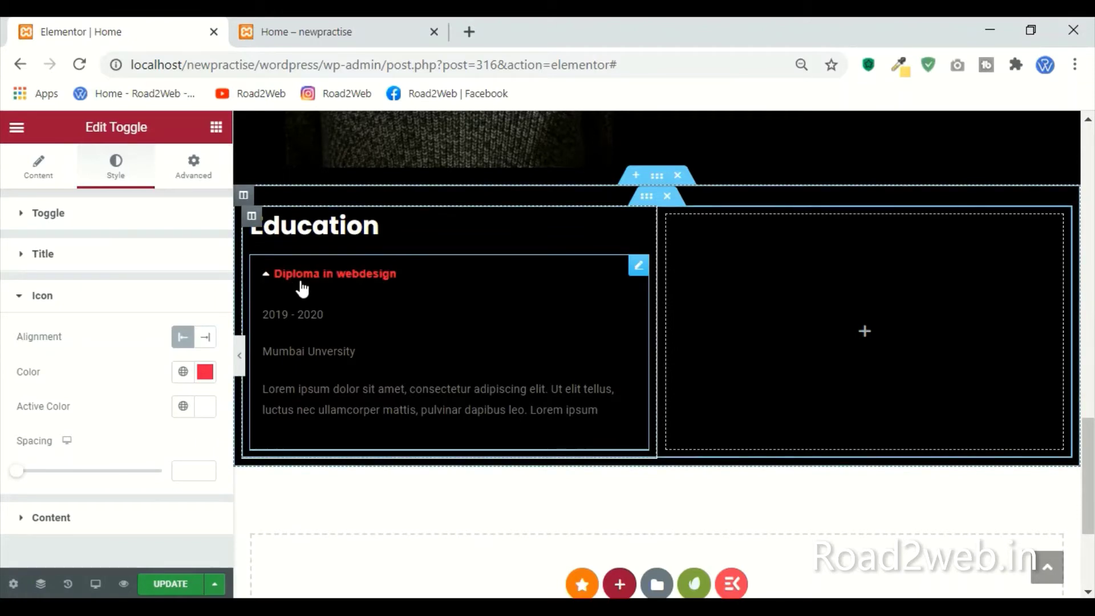
Step: Collapse and expand the "Diploma in webdesign" item to check its title and icon colors in both states
{"action": "left_click", "coordinate": [326, 277]}
{"action": "left_click", "coordinate": [342, 277]}
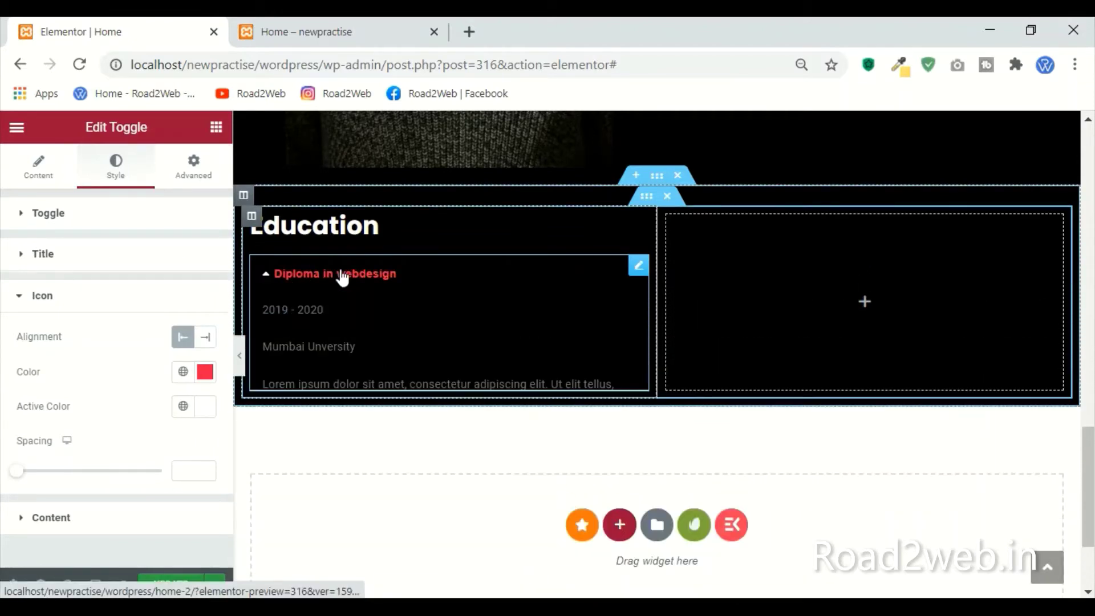
{"action": "left_click", "coordinate": [342, 277]}
{"action": "left_click", "coordinate": [341, 277]}
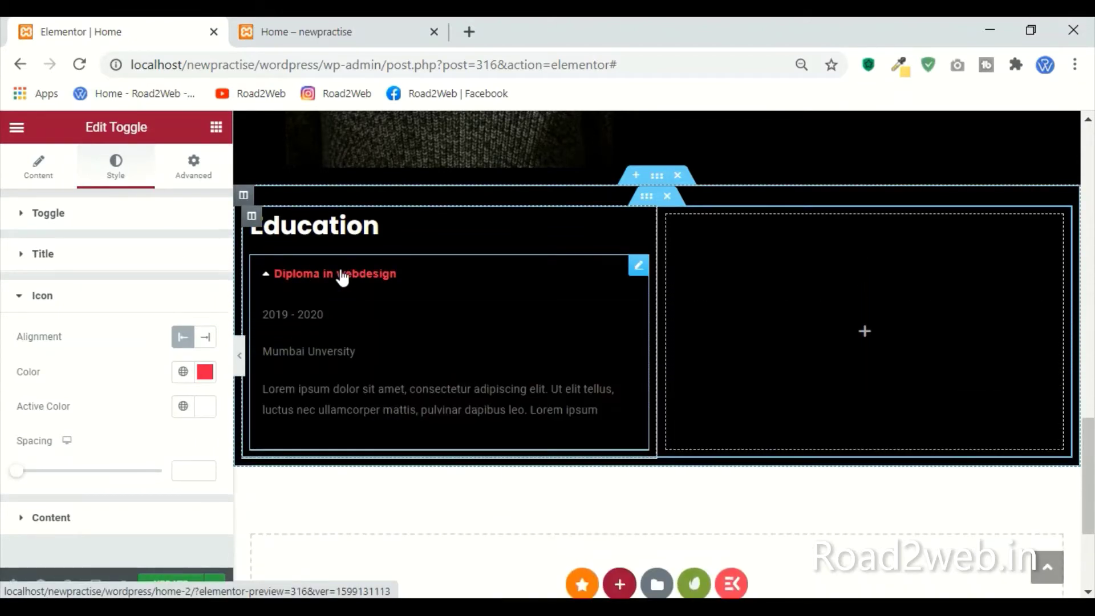
{"action": "left_click", "coordinate": [339, 279]}
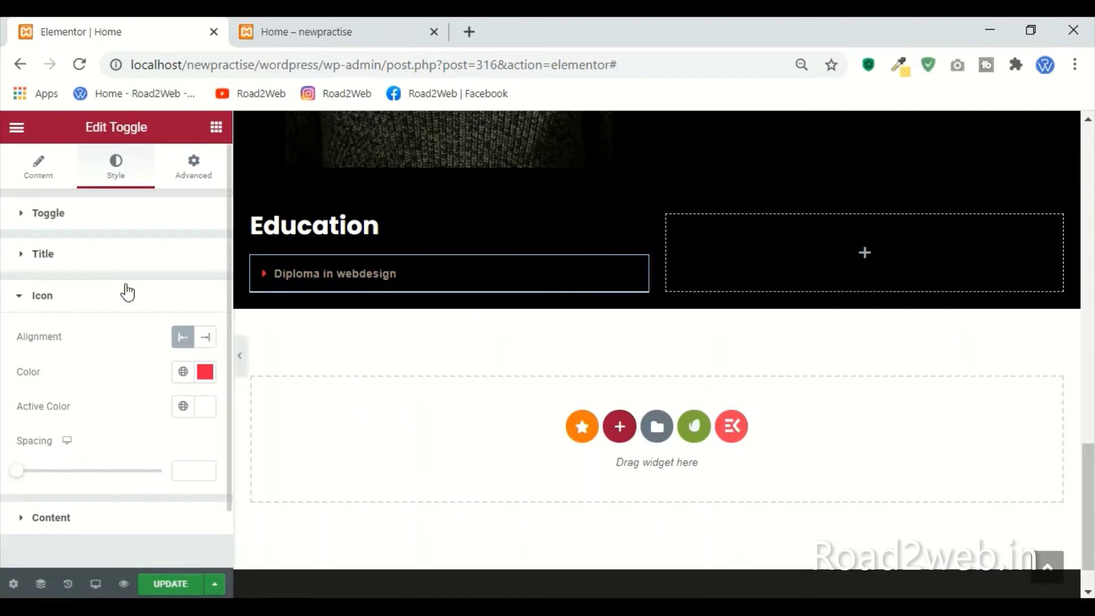
Step: Expand the diploma item and set the toggle content's text color, trying #fff before settling on light grey #CABEBE
{"action": "left_click", "coordinate": [127, 292]}
{"action": "left_click", "coordinate": [95, 350]}
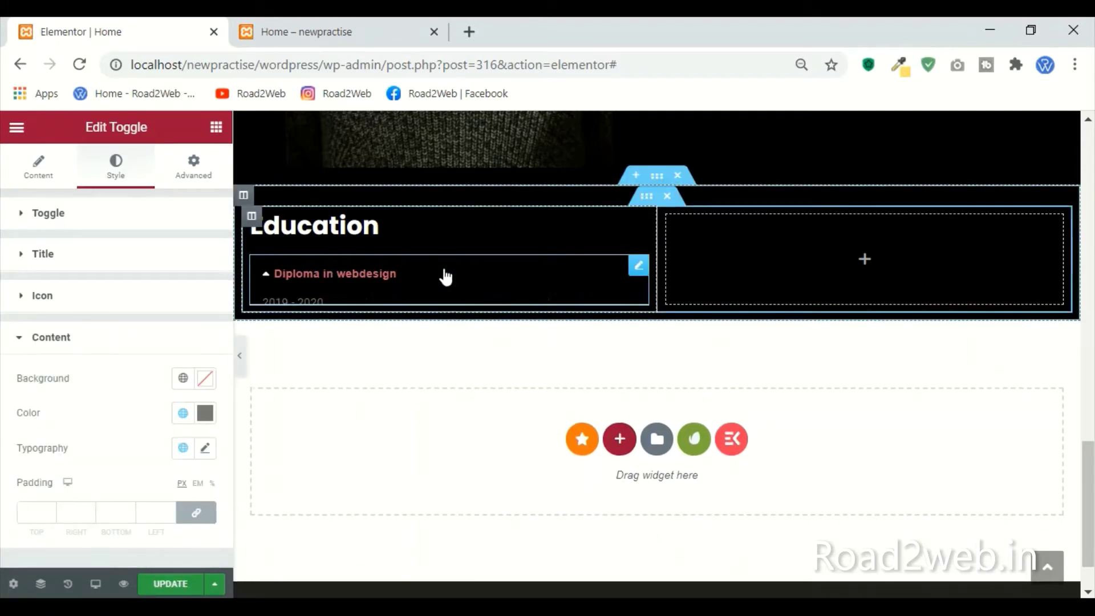
{"action": "left_click", "coordinate": [442, 276]}
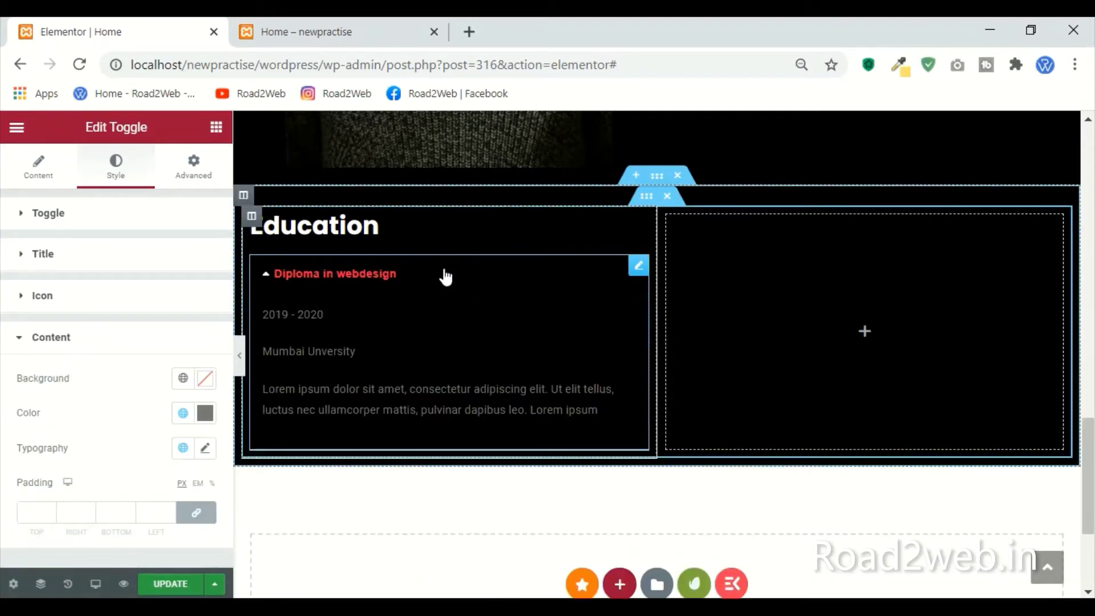
{"action": "left_click", "coordinate": [206, 414]}
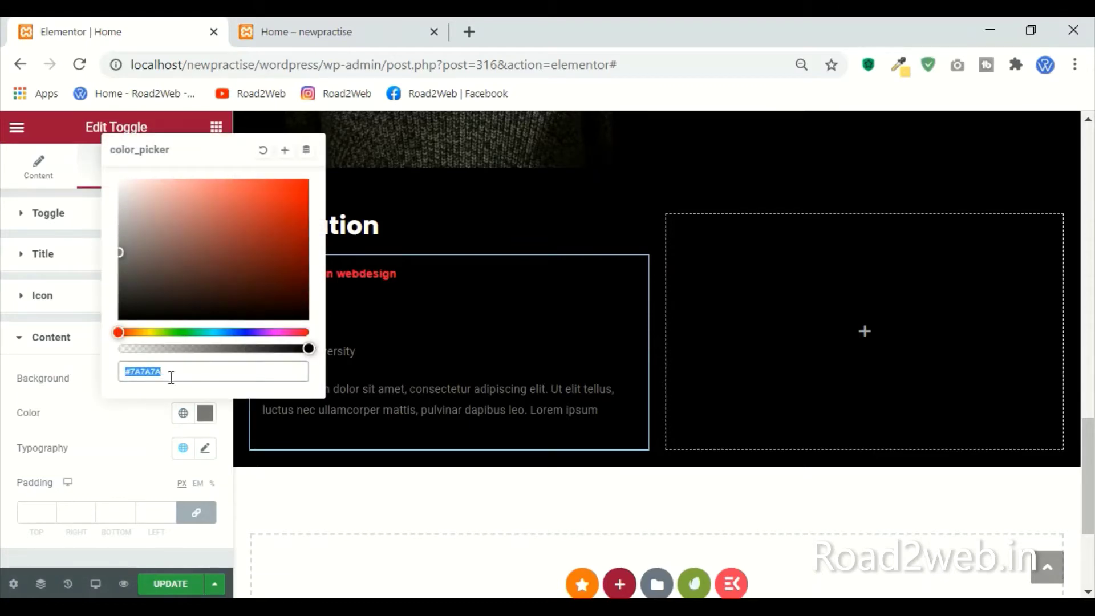
{"action": "type", "text": "#fff"}
{"action": "left_click", "coordinate": [119, 416]}
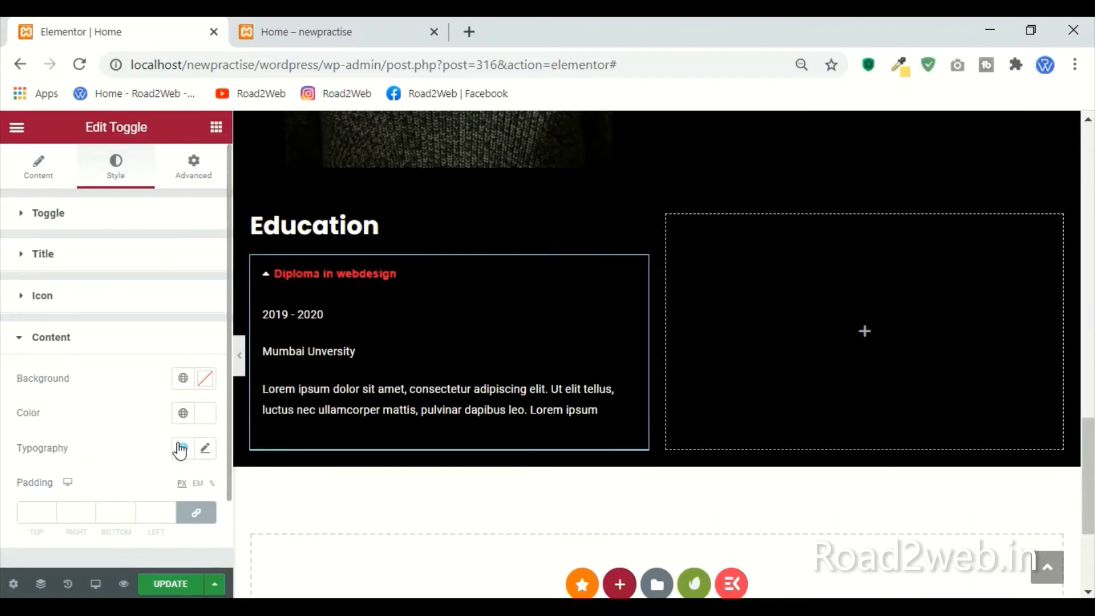
{"action": "left_click", "coordinate": [213, 415]}
{"action": "left_click_drag", "start_coordinate": [128, 187], "coordinate": [130, 210]}
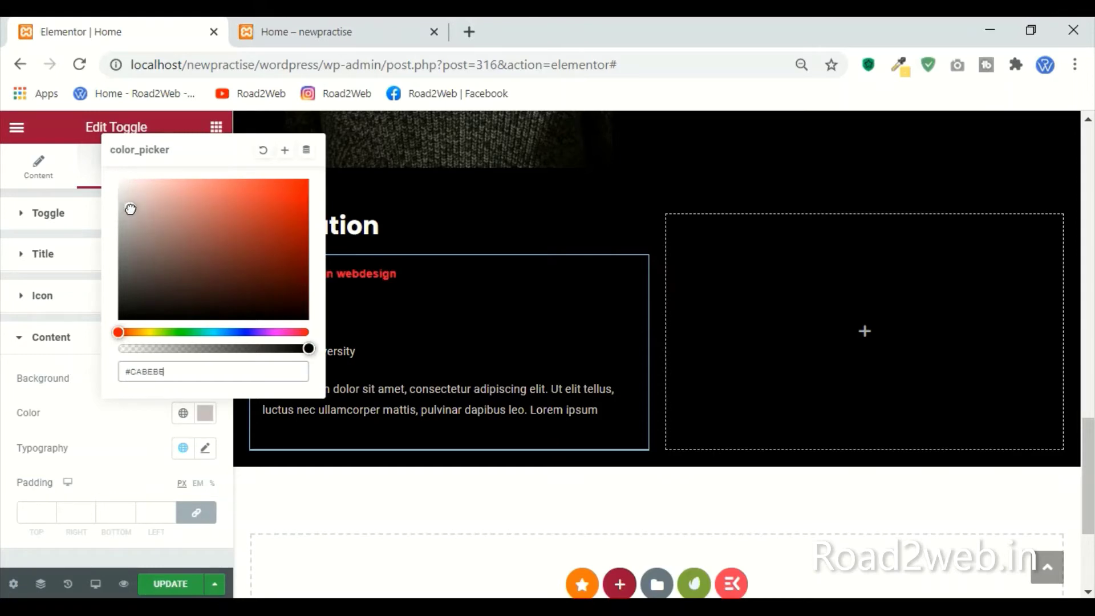
{"action": "left_click", "coordinate": [122, 420]}
Step: Set the toggle content's typography to a size of 15 px and the Poppins font family
{"action": "left_click", "coordinate": [202, 452]}
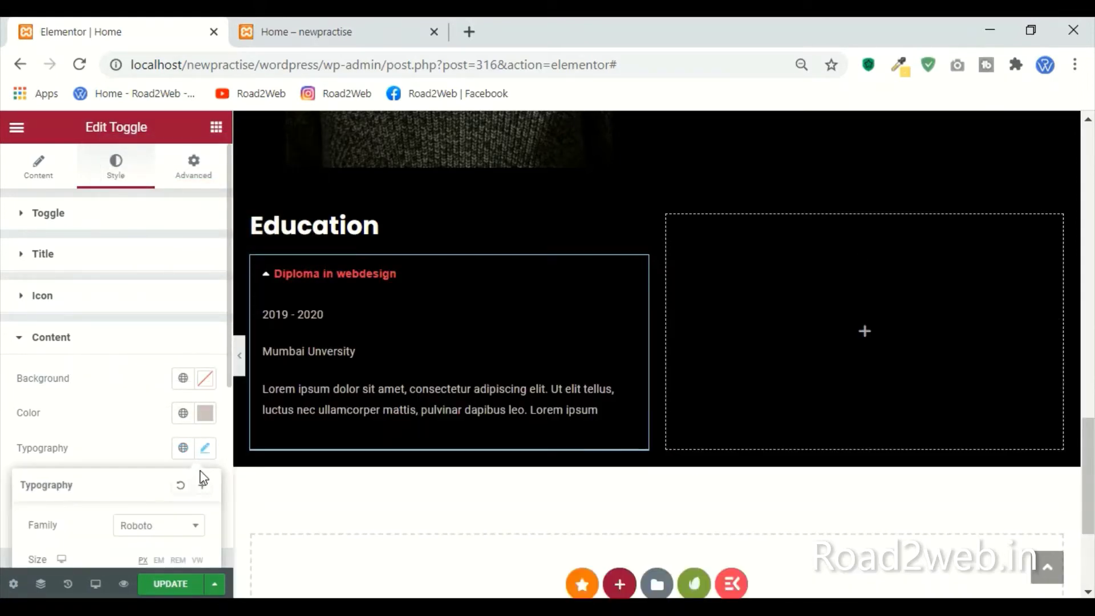
{"action": "scroll", "coordinate": [191, 500], "scroll_direction": "down", "scroll_amount": 4}
{"action": "left_click", "coordinate": [183, 376]}
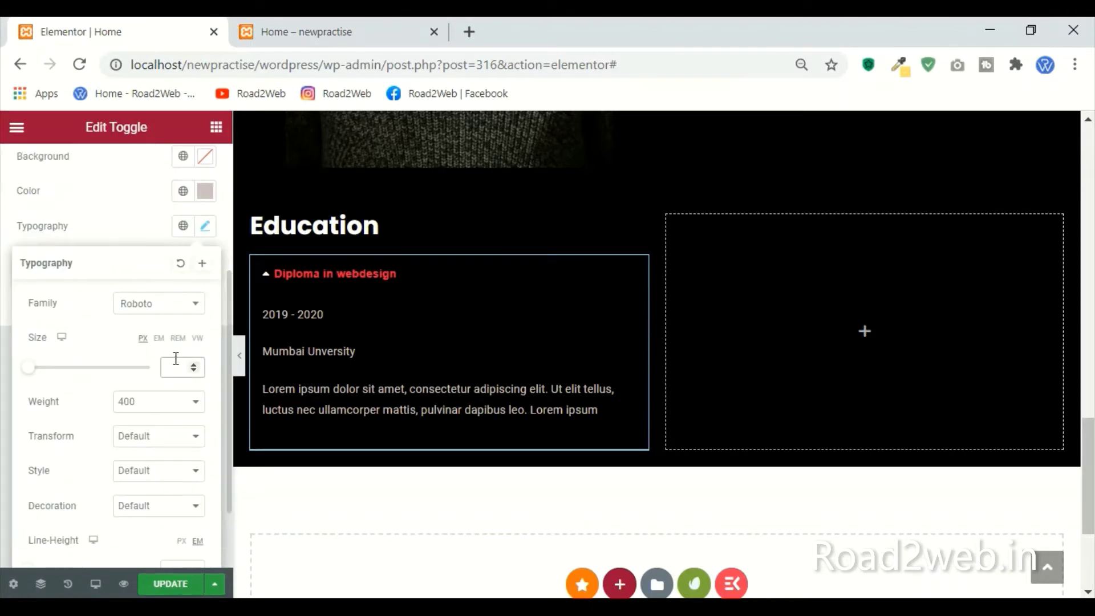
{"action": "type", "text": "18"}
{"action": "key", "text": "BackSpace"}
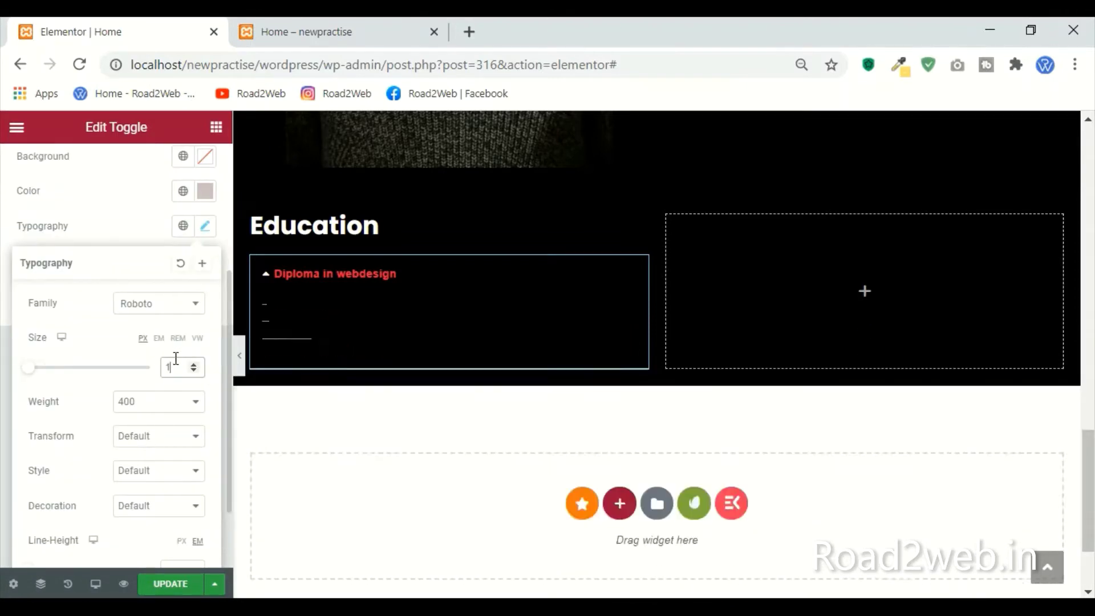
{"action": "type", "text": "5"}
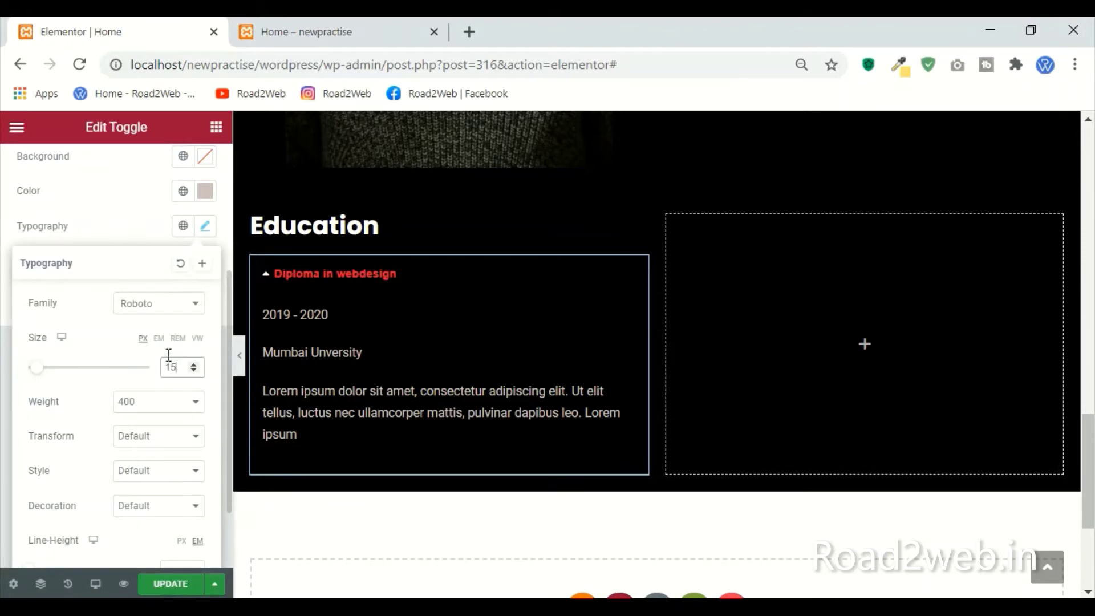
{"action": "left_click", "coordinate": [156, 314]}
{"action": "type", "text": "pop"}
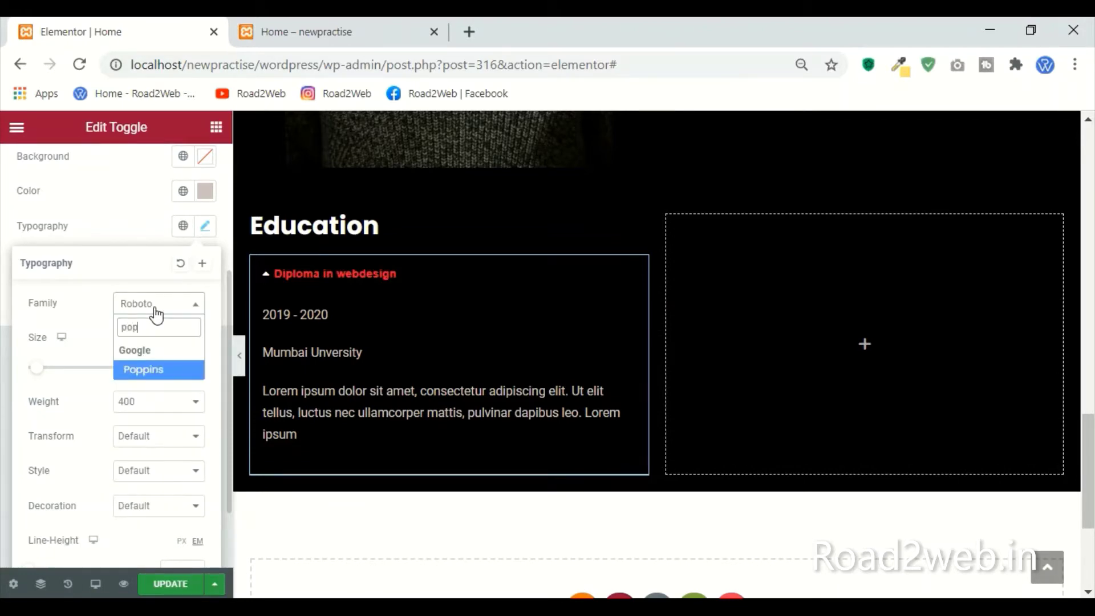
{"action": "key", "text": "Return"}
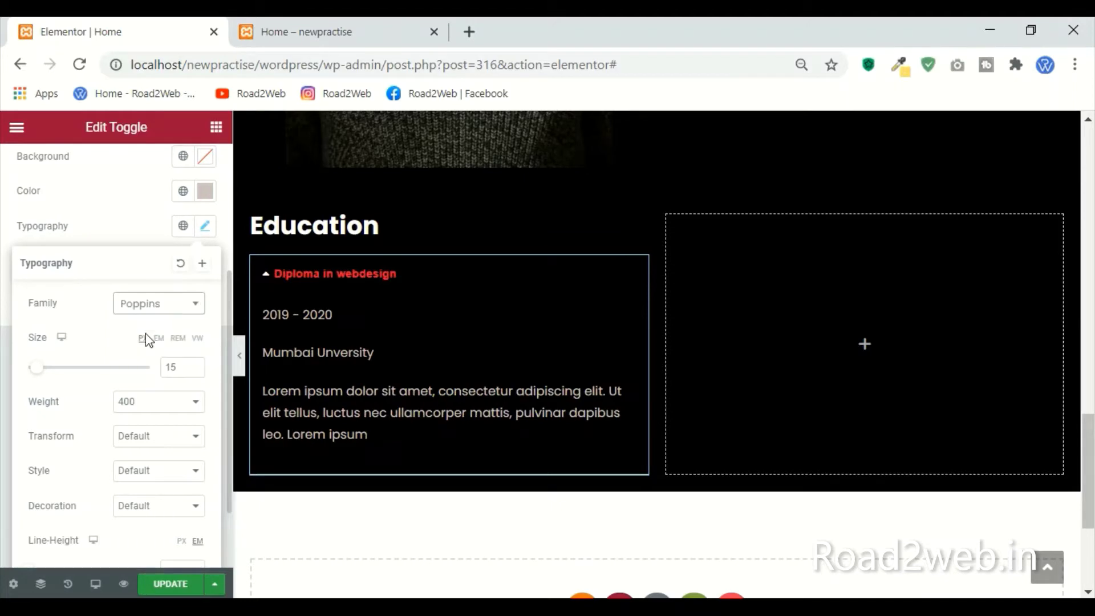
Step: Set the toggle content's font weight to 500
{"action": "left_click", "coordinate": [181, 403]}
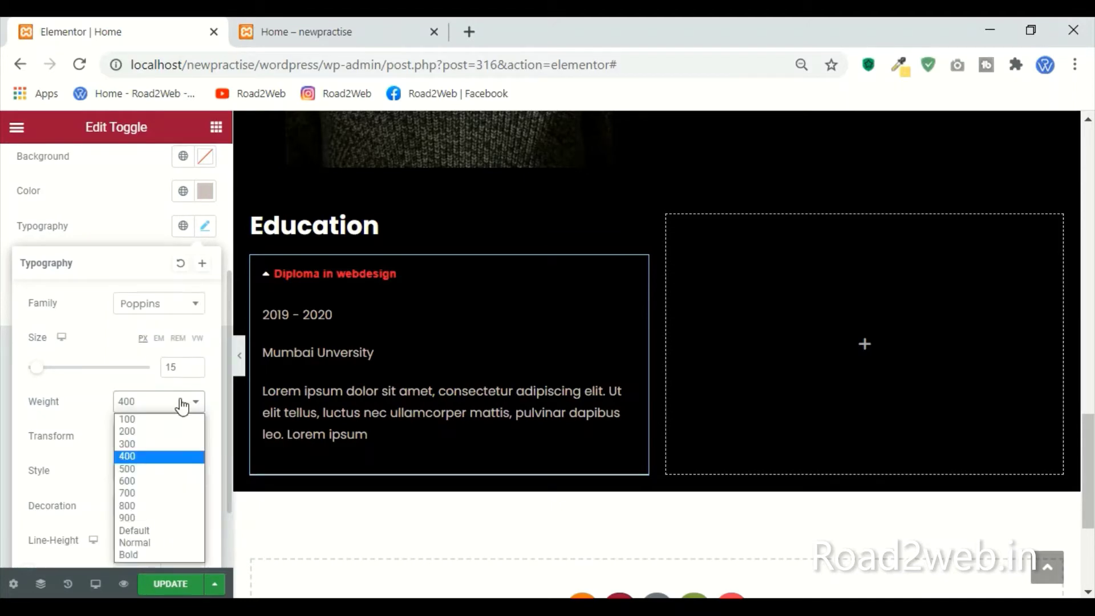
{"action": "left_click", "coordinate": [161, 469]}
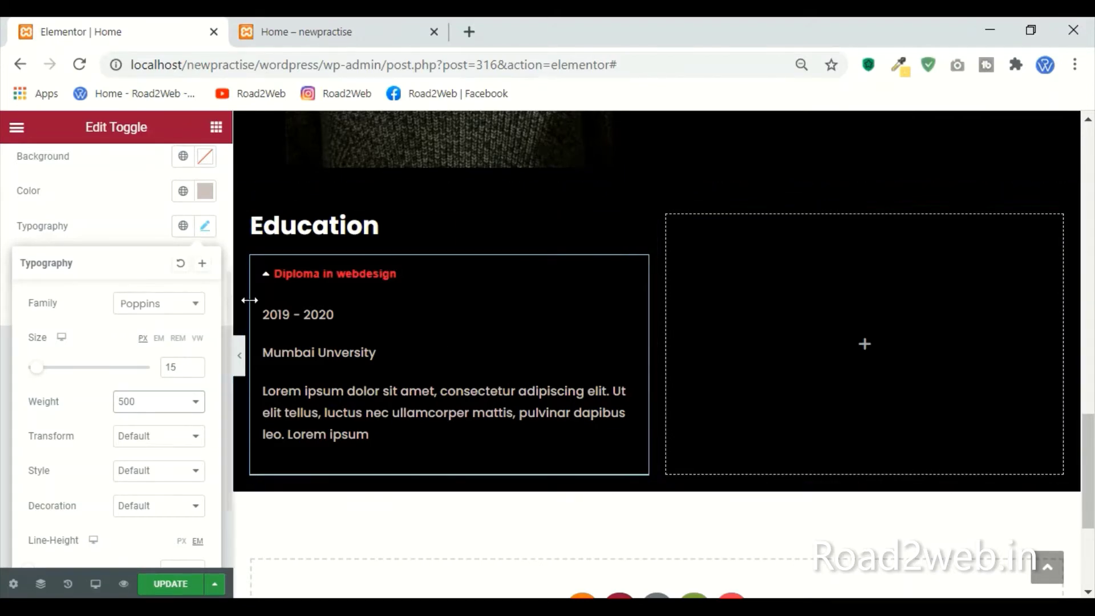
{"action": "left_click", "coordinate": [126, 245]}
{"action": "scroll", "coordinate": [125, 405], "scroll_direction": "up", "scroll_amount": 4}
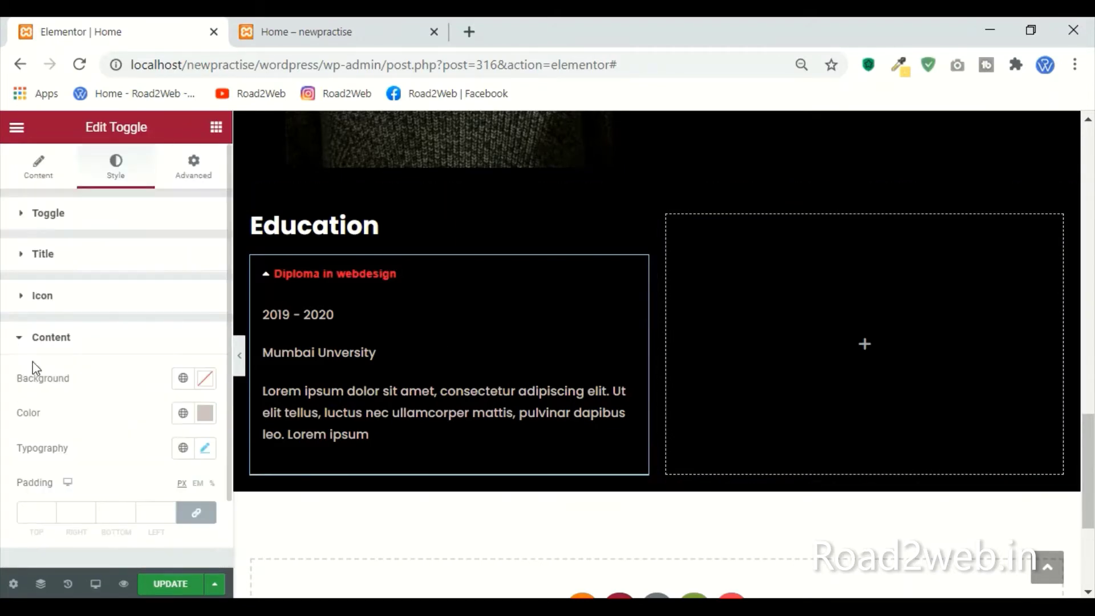
Step: Show the toggle's content settings with its icon options, and open the Flaticon website in a new browser tab
{"action": "left_click", "coordinate": [37, 171]}
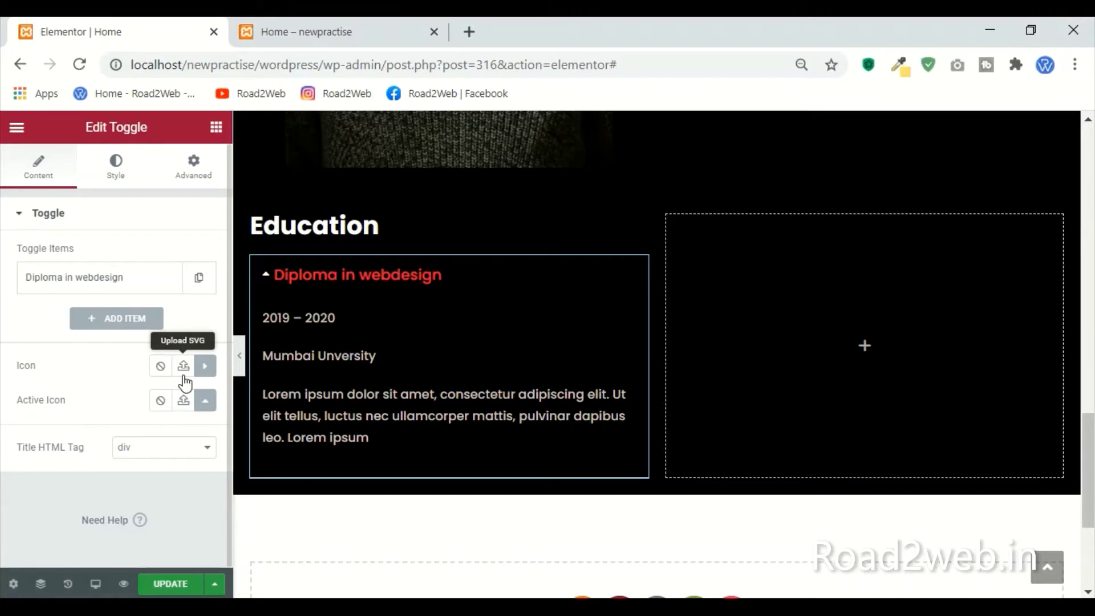
{"action": "left_click", "coordinate": [465, 26]}
{"action": "type", "text": "fa"}
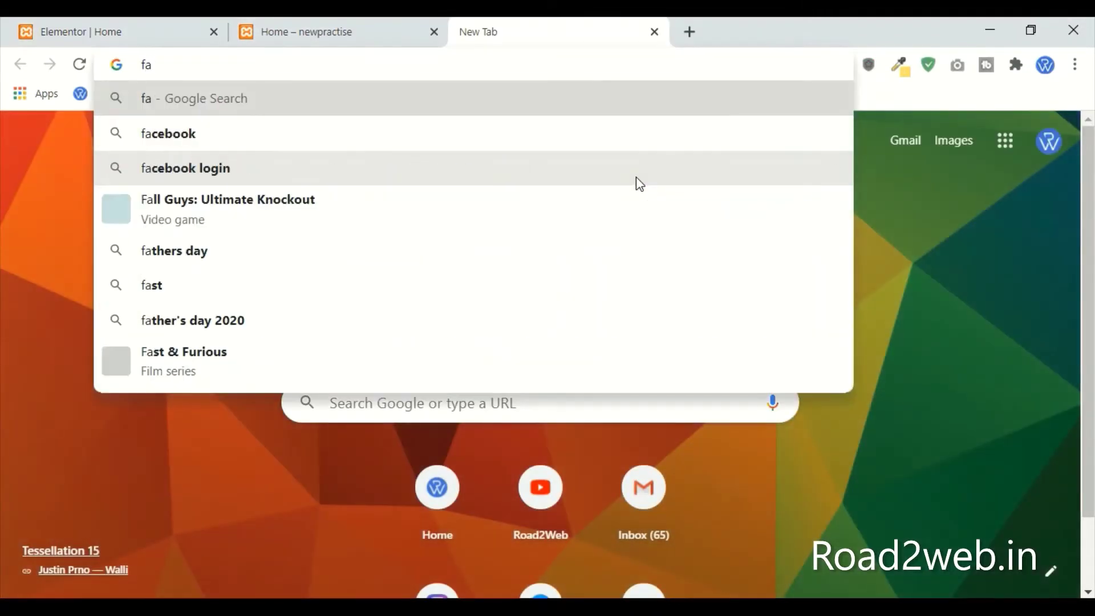
{"action": "type", "text": "lti"}
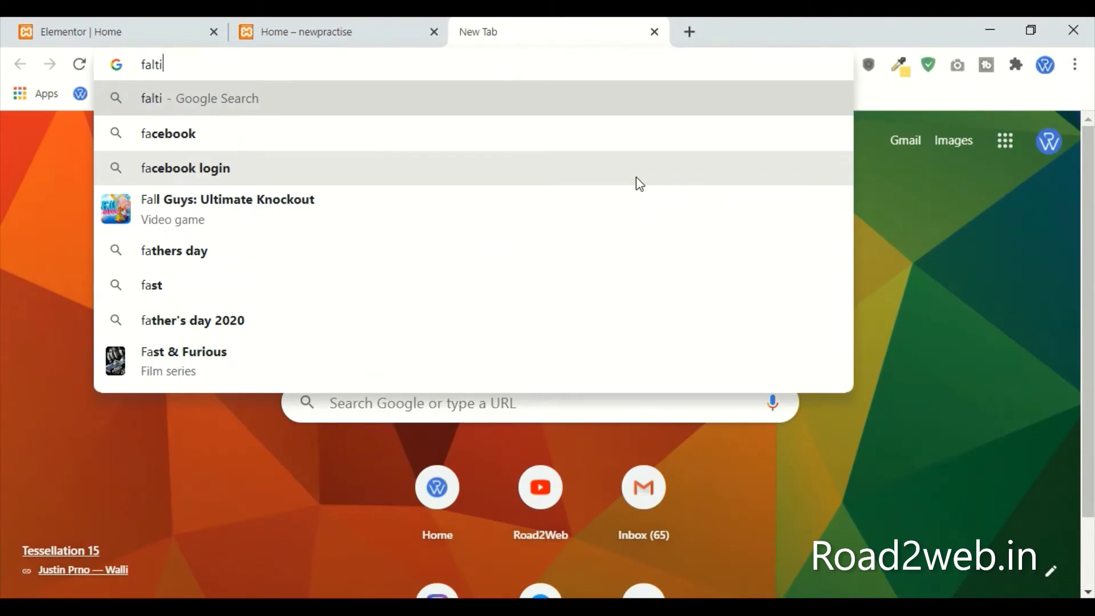
{"action": "key", "text": "Up"}
{"action": "key", "text": "Return"}
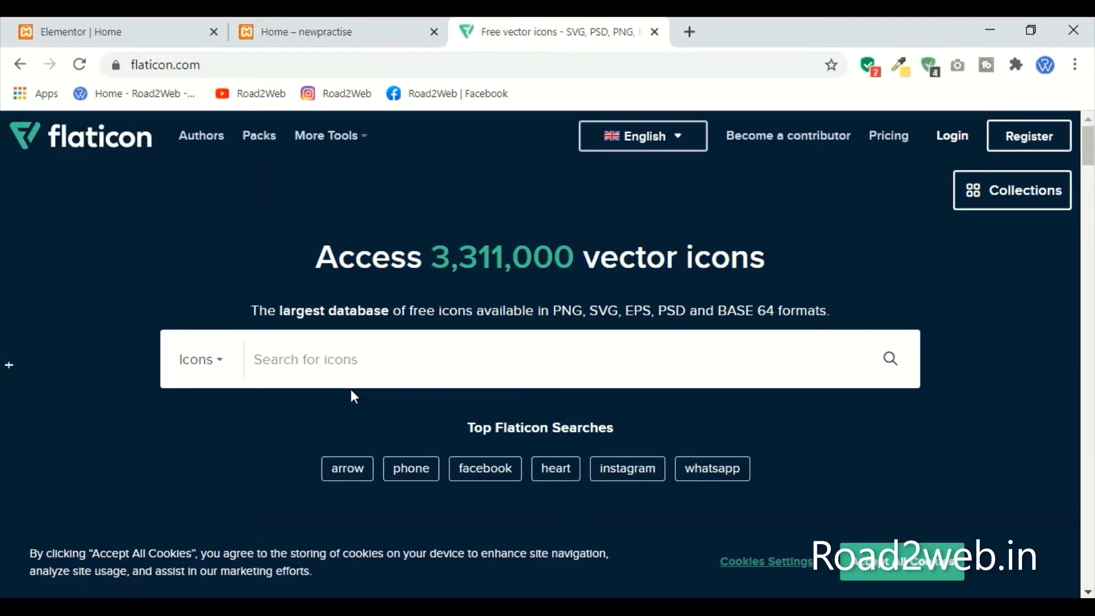
Step: Search Flaticon for "book" icons
{"action": "left_click", "coordinate": [379, 374]}
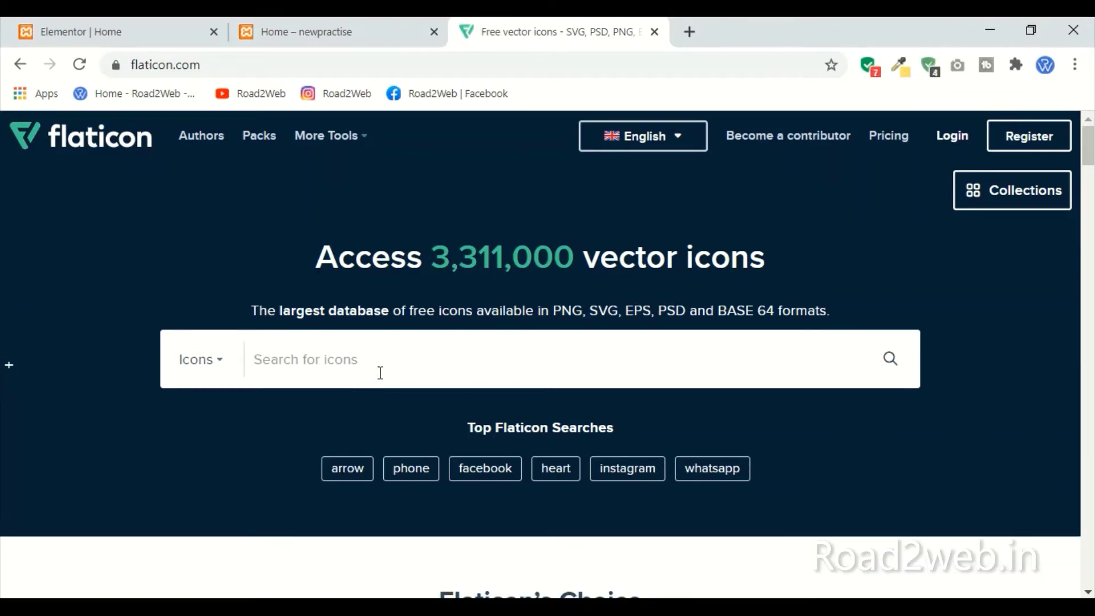
{"action": "type", "text": "bokk"}
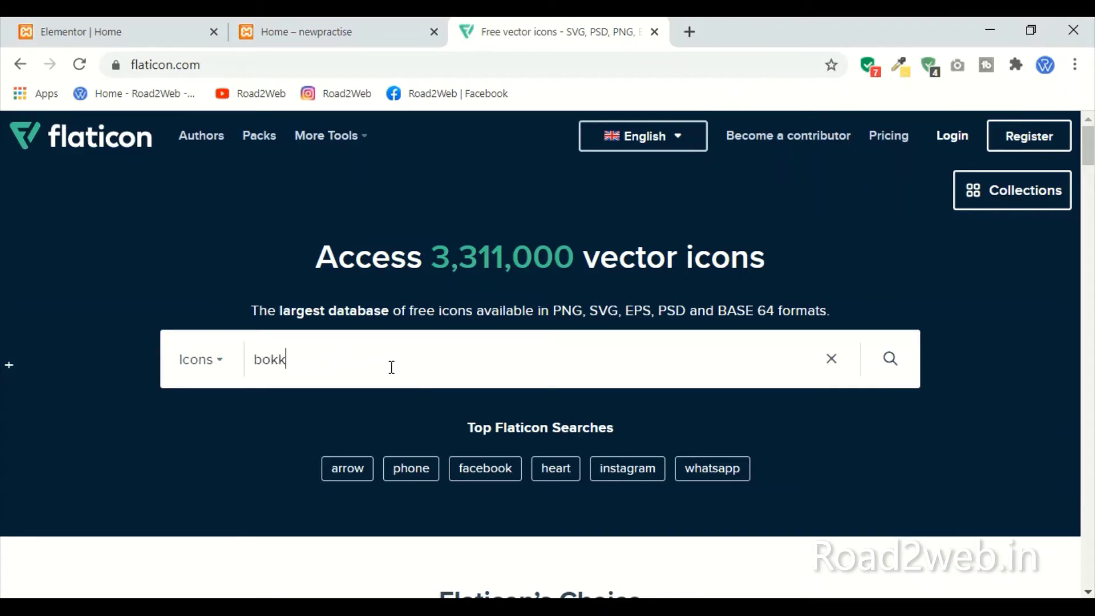
{"action": "key", "text": "BackSpace"}
{"action": "type", "text": "ok"}
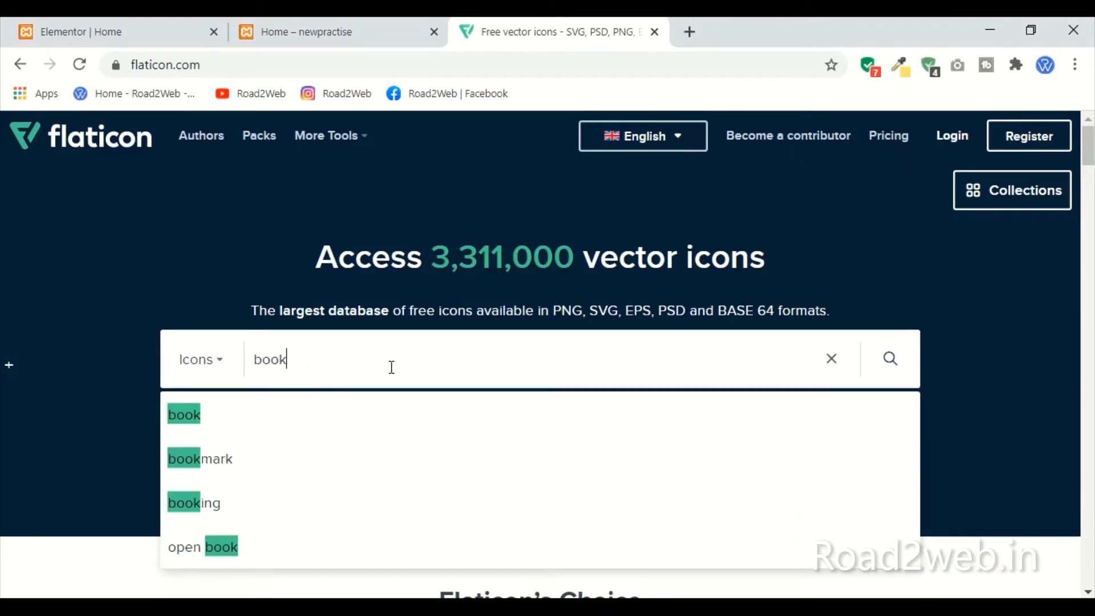
{"action": "left_click", "coordinate": [248, 412]}
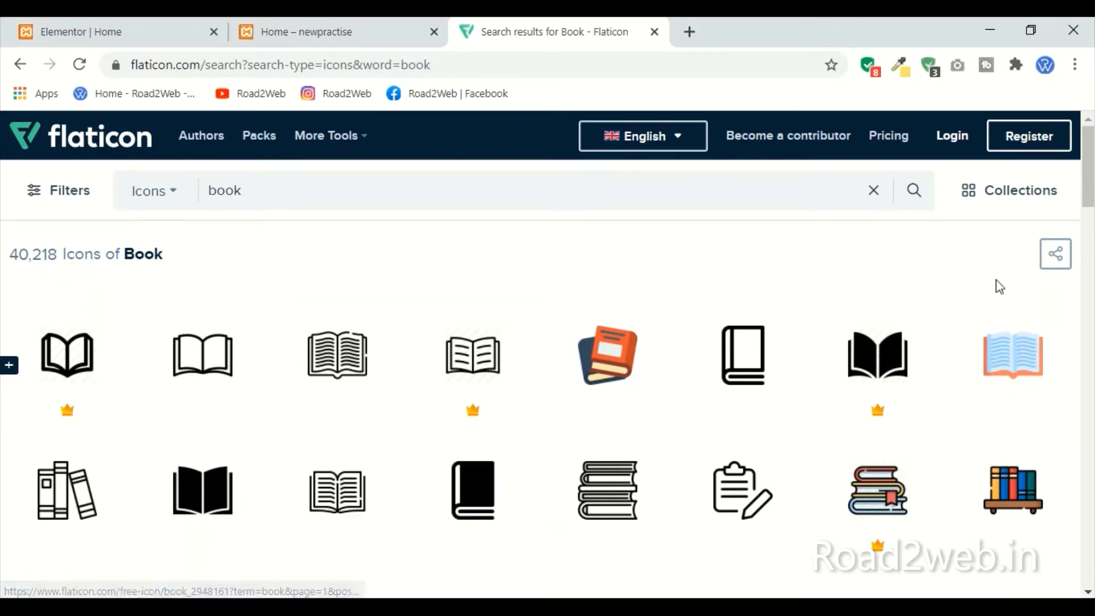
Step: Download the red and blue books icon and the open blue book Study icon as free SVG files
{"action": "left_click", "coordinate": [603, 372]}
{"action": "left_click", "coordinate": [941, 312]}
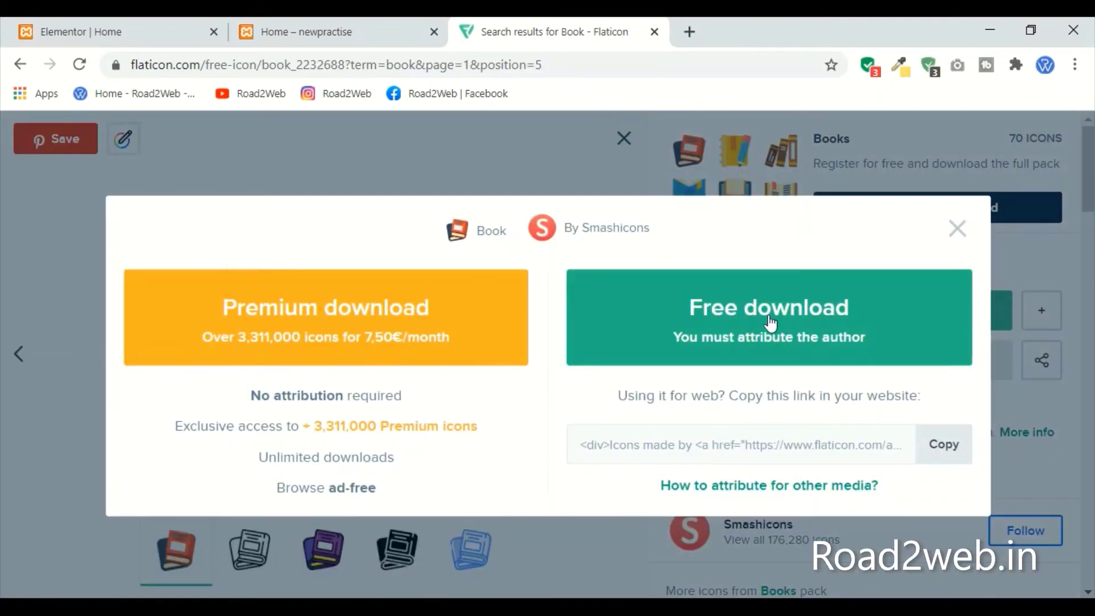
{"action": "left_click", "coordinate": [750, 317]}
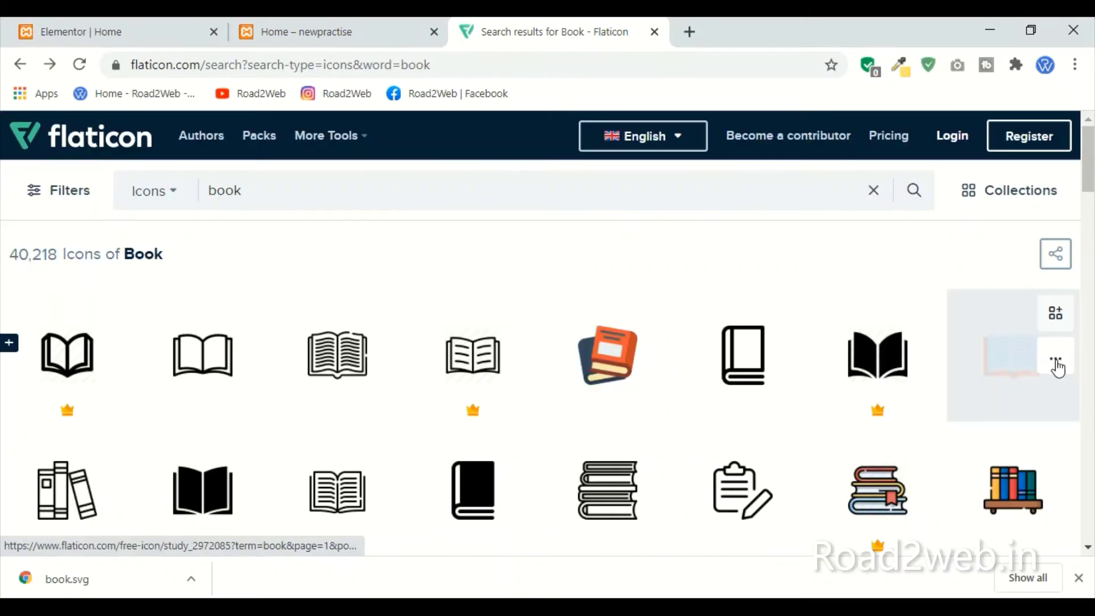
{"action": "left_click", "coordinate": [1003, 370]}
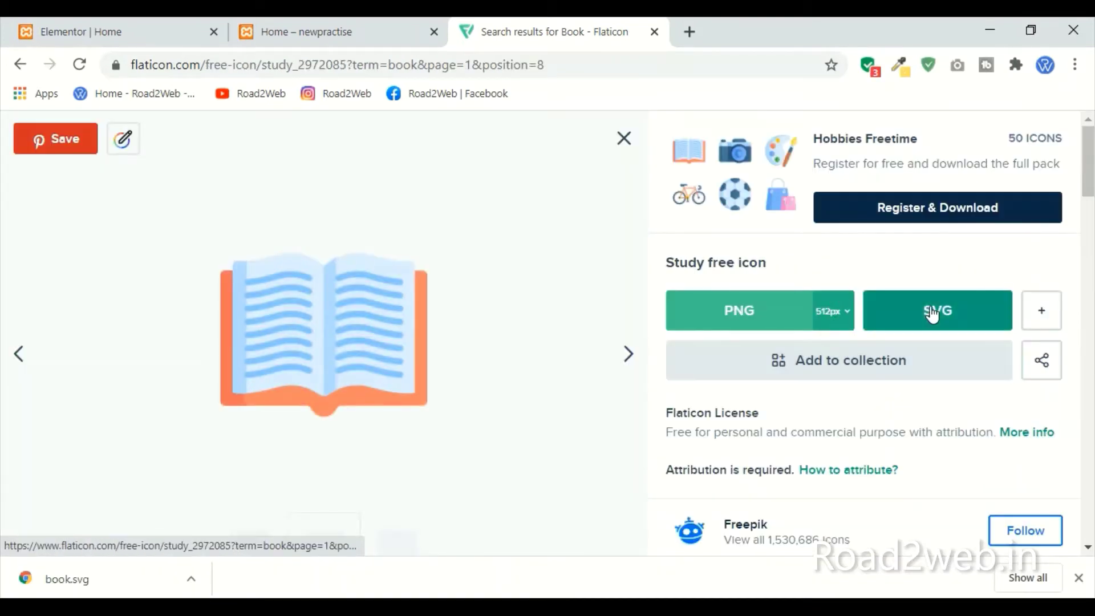
{"action": "left_click", "coordinate": [929, 313]}
{"action": "left_click", "coordinate": [826, 308]}
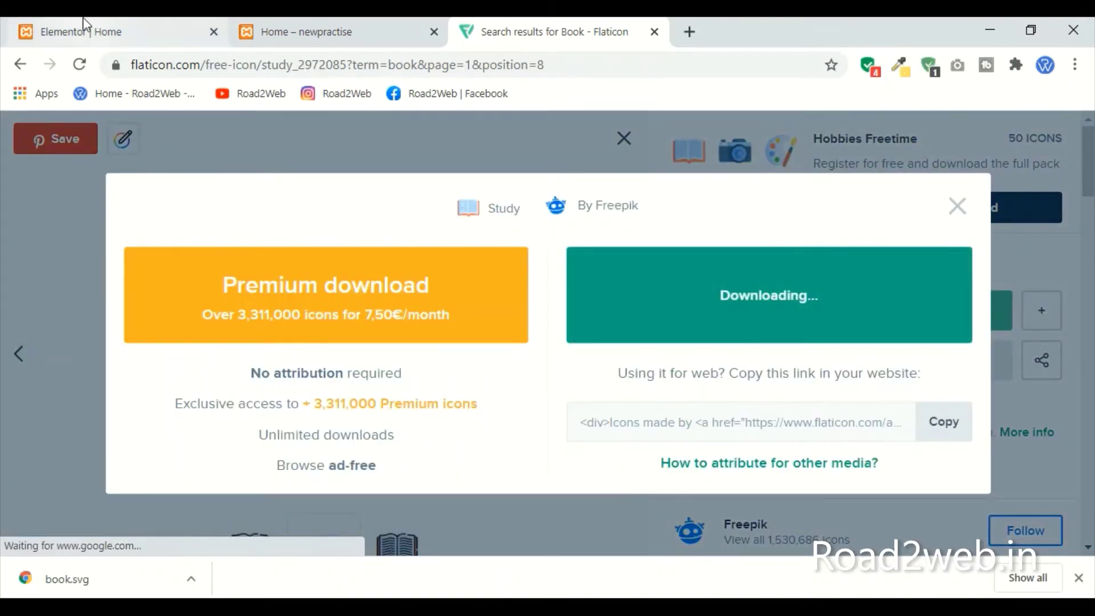
Step: Return to the Elementor page and try to upload book.svg from Downloads as the toggle's normal icon
{"action": "left_click", "coordinate": [83, 18]}
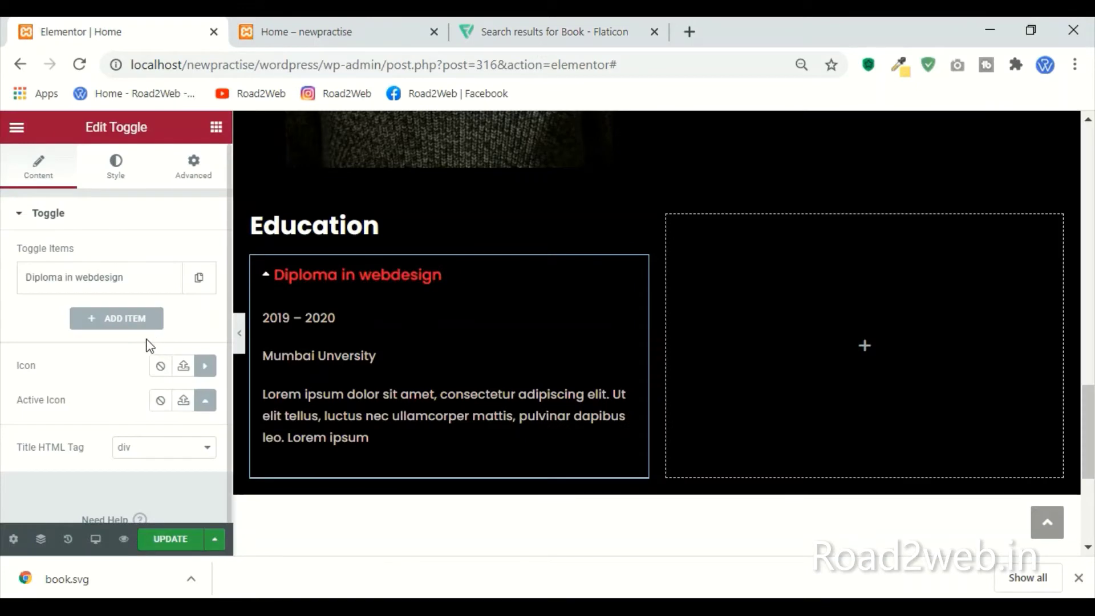
{"action": "left_click", "coordinate": [183, 366]}
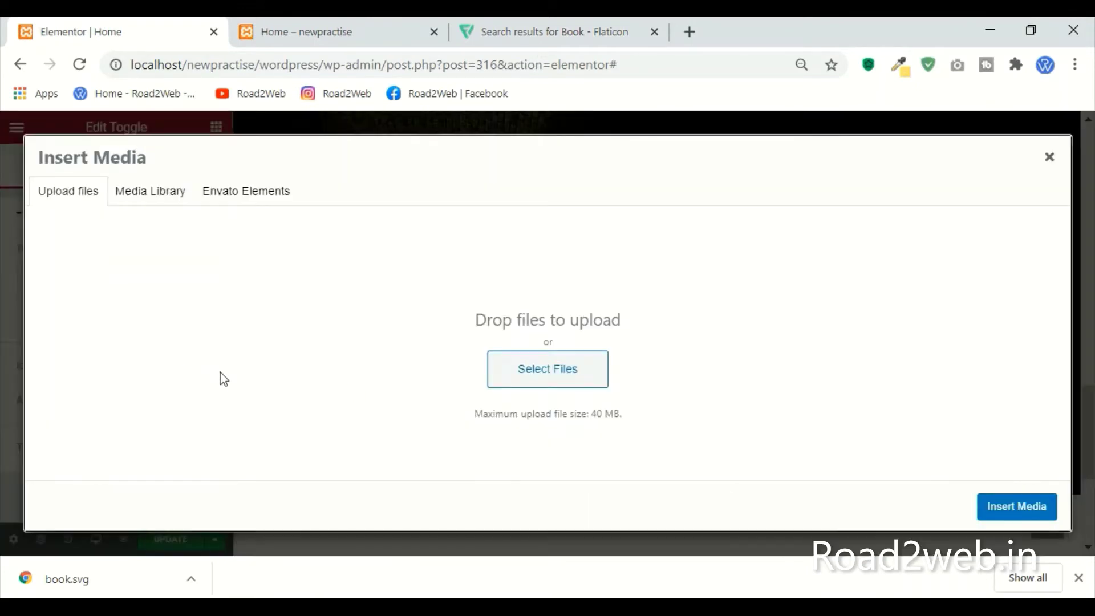
{"action": "left_click", "coordinate": [513, 376]}
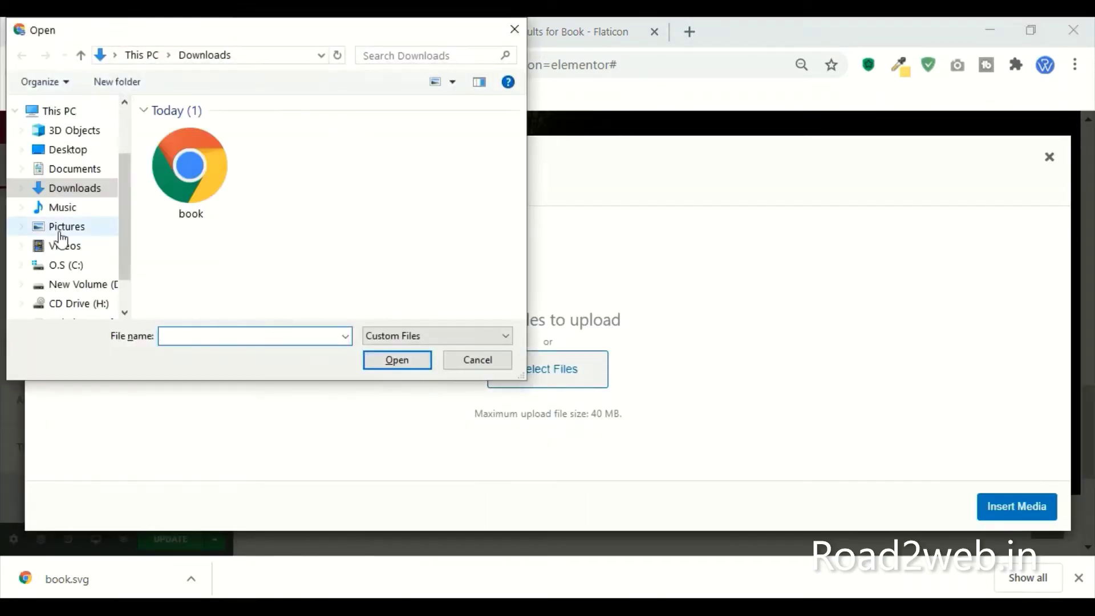
{"action": "left_click", "coordinate": [198, 181]}
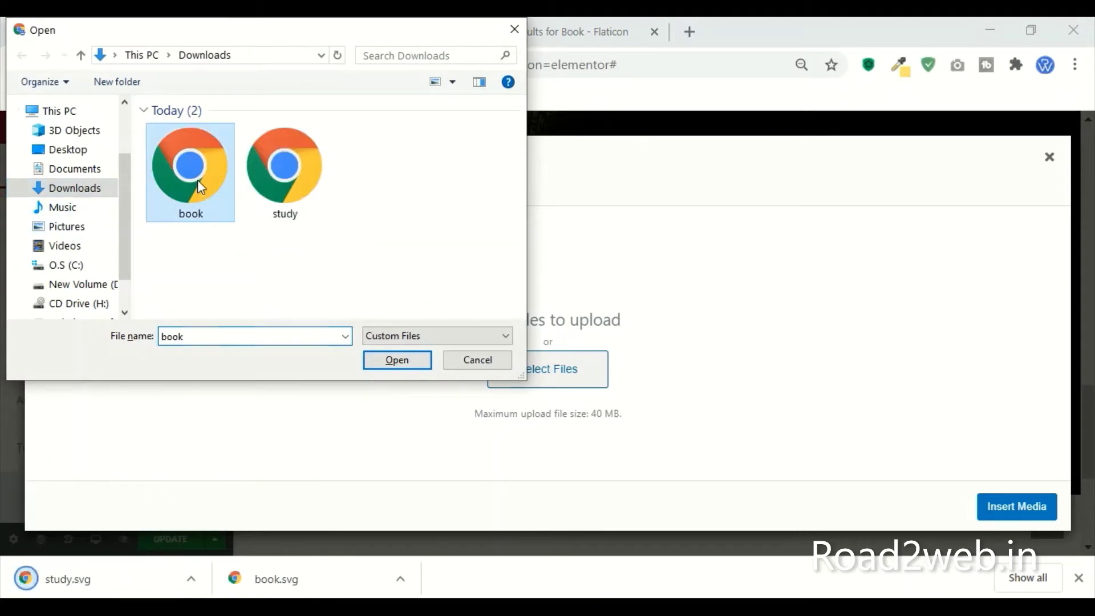
{"action": "left_click", "coordinate": [407, 361]}
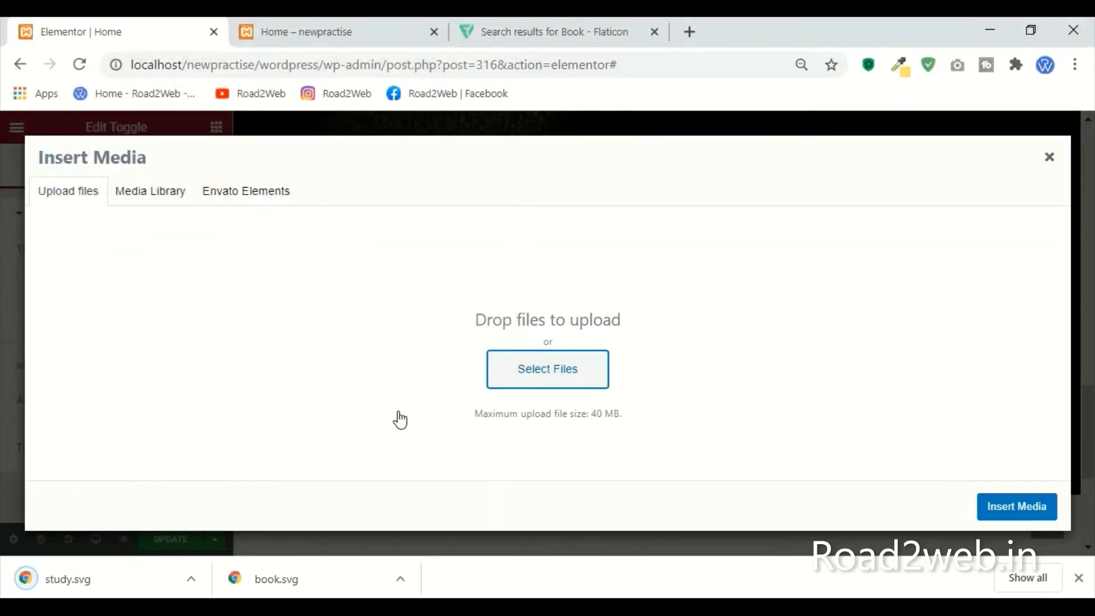
{"action": "left_click", "coordinate": [1018, 514]}
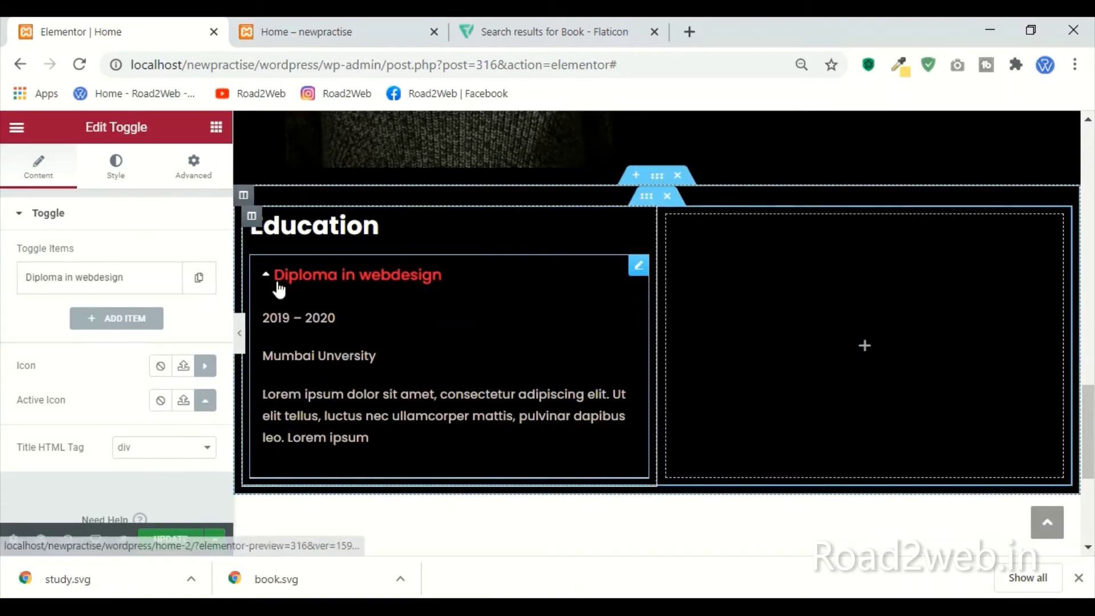
Step: Set the toggle's normal icon to the solid closed Book icon, found by filtering all library icons for "book"
{"action": "left_click", "coordinate": [204, 365]}
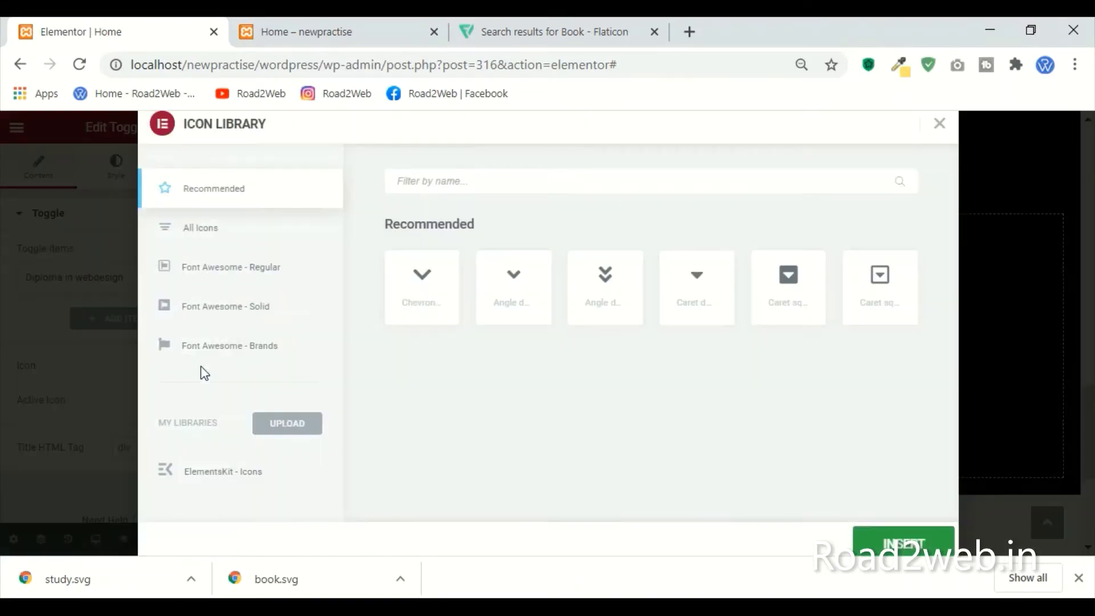
{"action": "left_click", "coordinate": [429, 180]}
{"action": "type", "text": "book"}
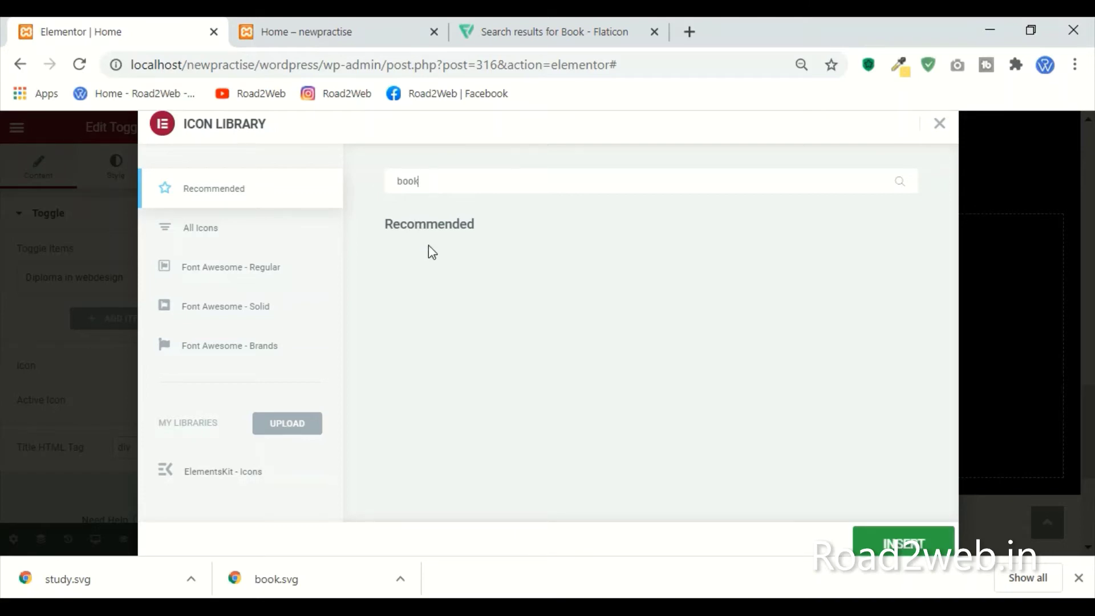
{"action": "left_click", "coordinate": [229, 230]}
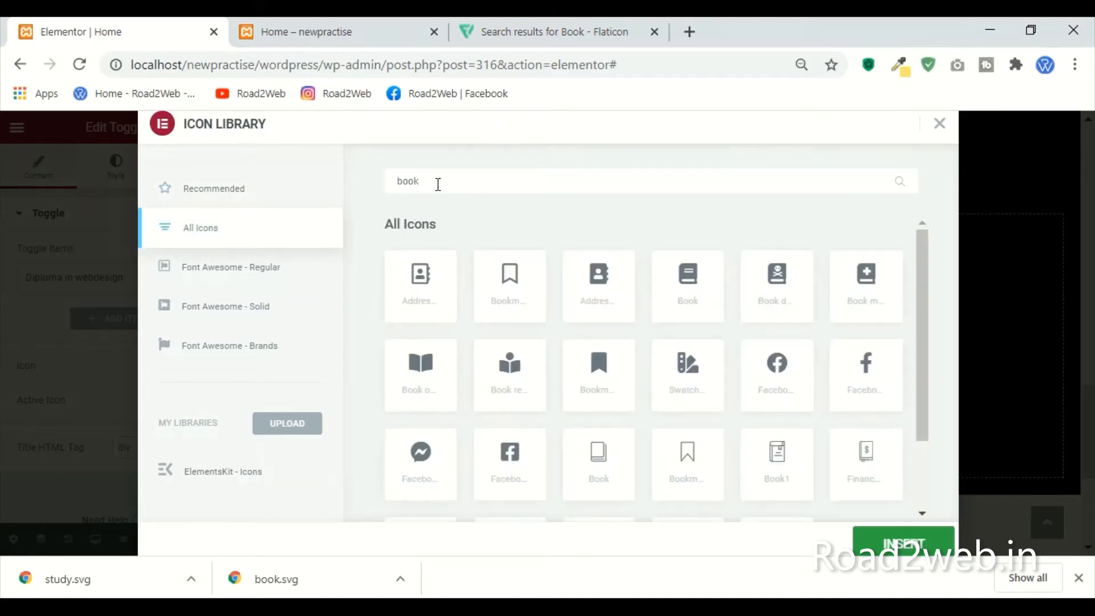
{"action": "left_click_drag", "start_coordinate": [464, 188], "coordinate": [337, 195]}
{"action": "left_click", "coordinate": [689, 292]}
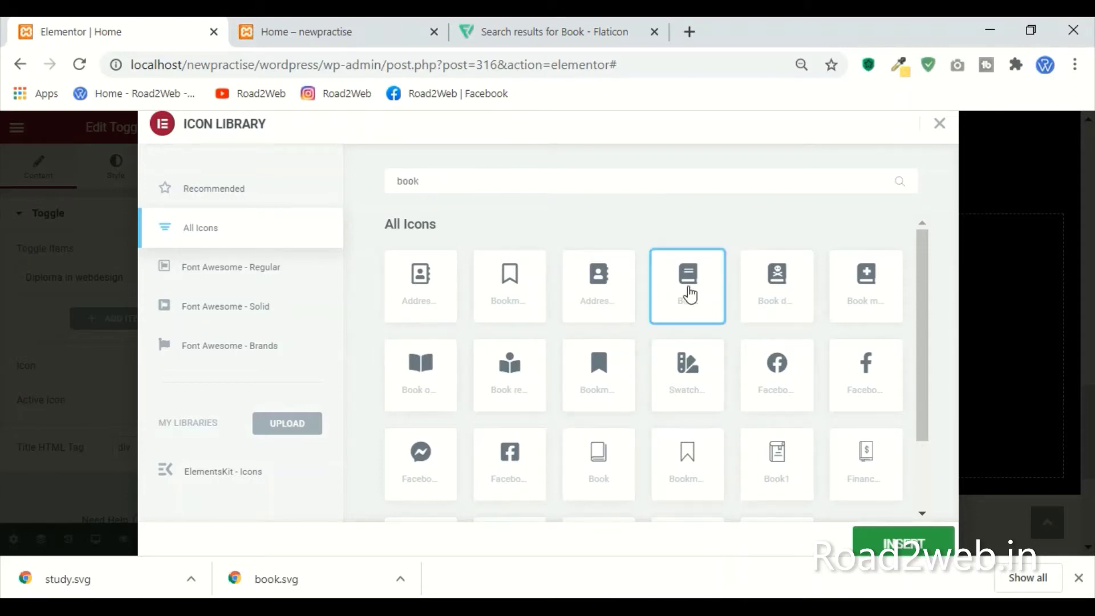
{"action": "left_click", "coordinate": [888, 540]}
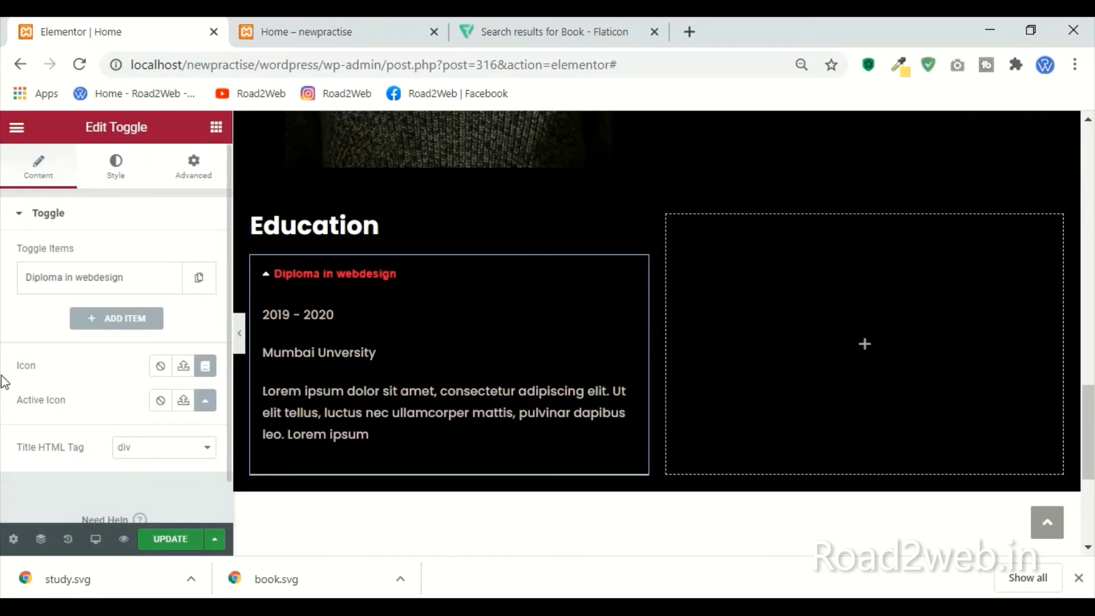
Step: Set the toggle's active icon to the solid open book icon, filtering all library icons for "book"
{"action": "left_click", "coordinate": [206, 401]}
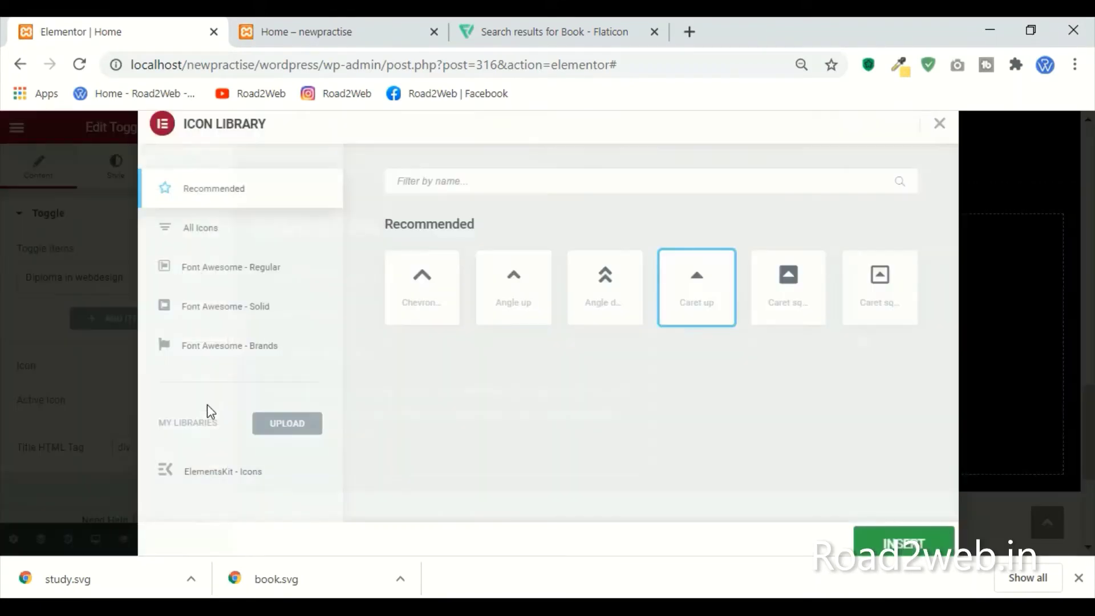
{"action": "left_click", "coordinate": [247, 239]}
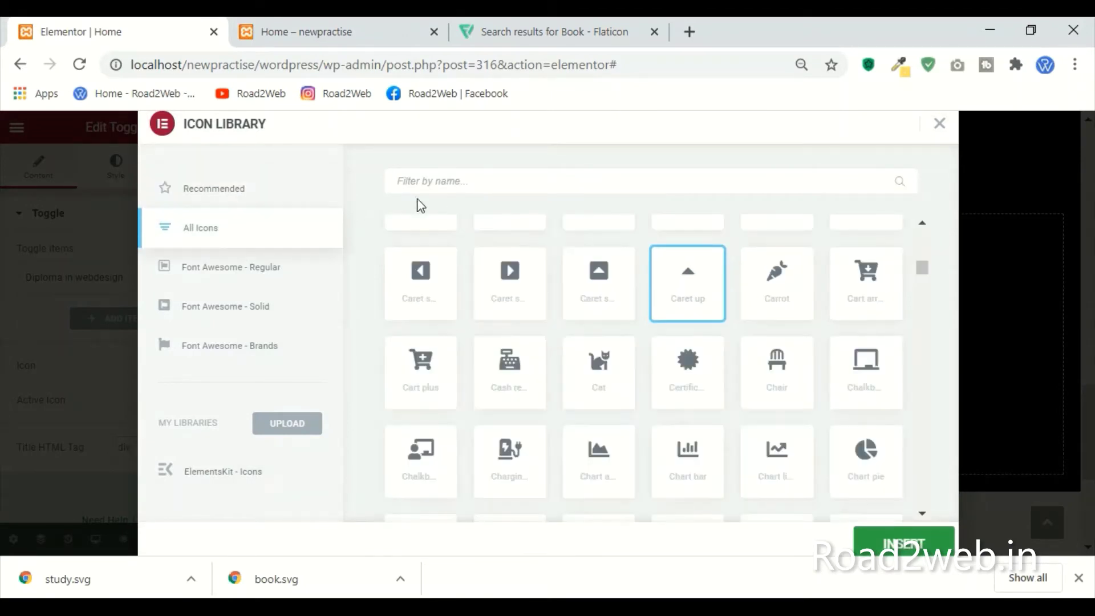
{"action": "type", "text": "book"}
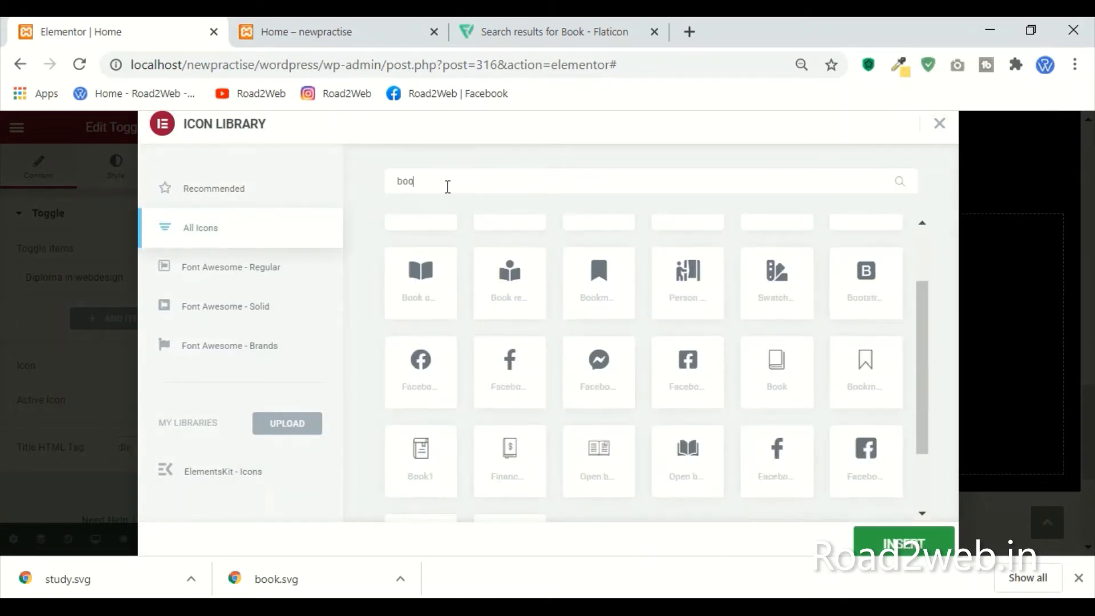
{"action": "left_click", "coordinate": [421, 295]}
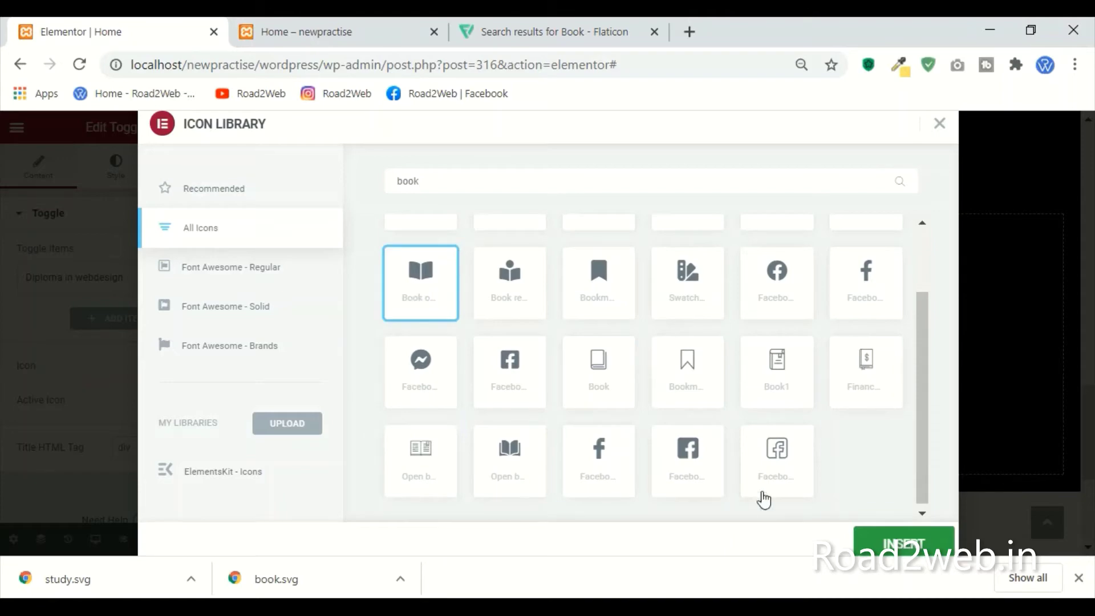
{"action": "left_click", "coordinate": [933, 544]}
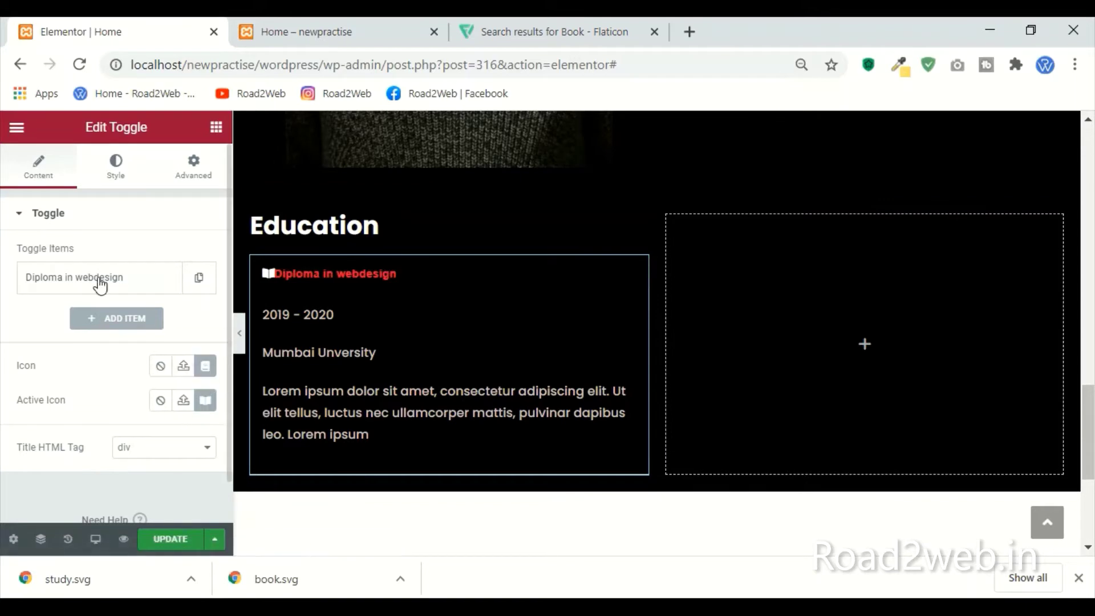
Step: Open the toggle's icon style settings, and collapse and expand the "Diploma in webdesign" item to check both book icons
{"action": "left_click", "coordinate": [116, 174]}
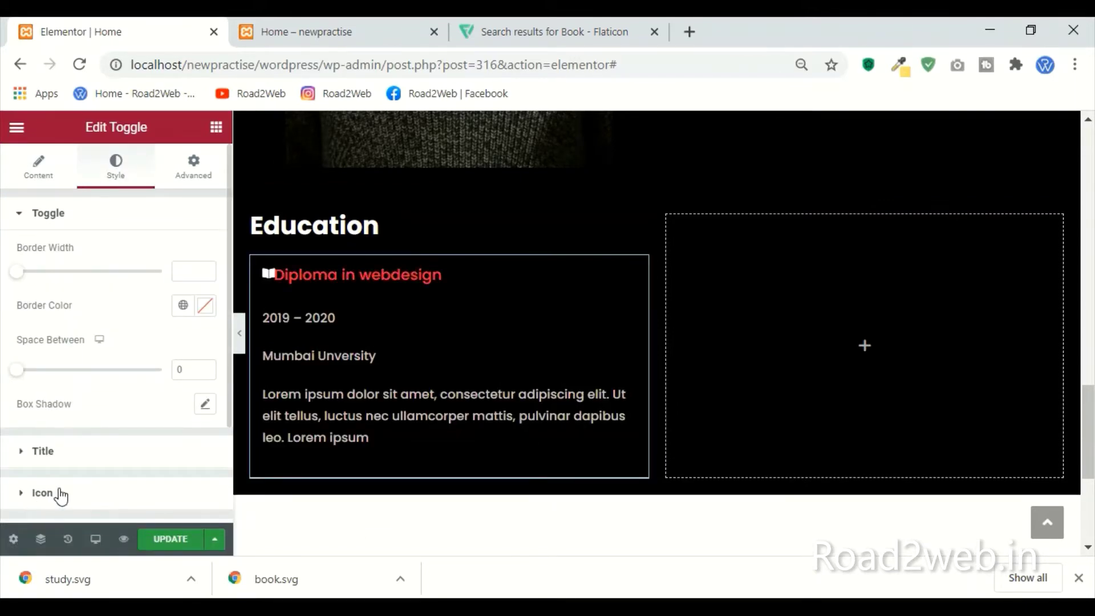
{"action": "left_click", "coordinate": [42, 492]}
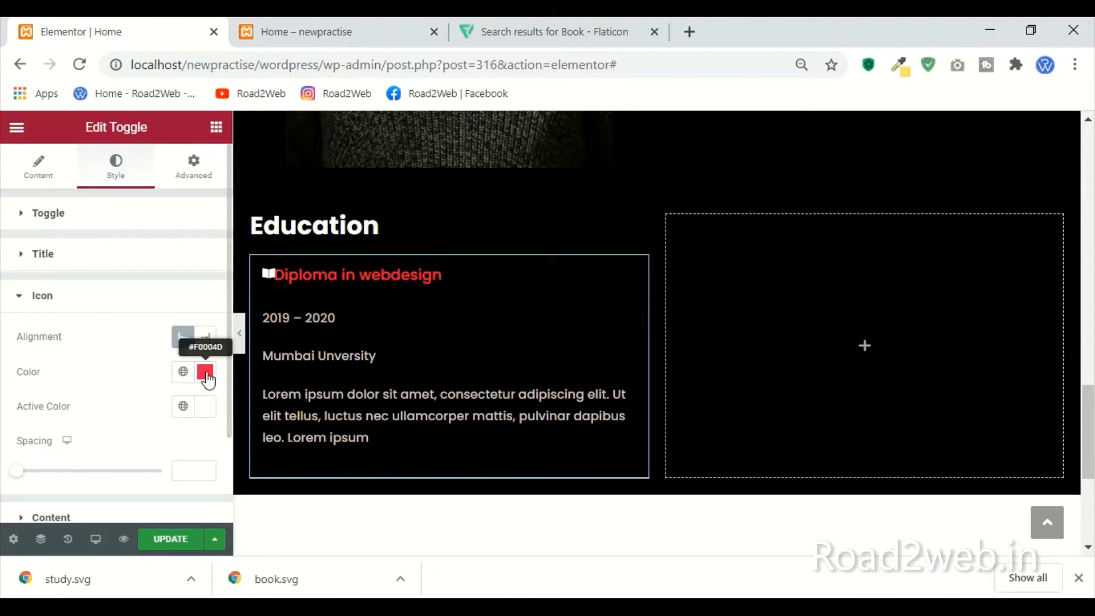
{"action": "left_click", "coordinate": [401, 285]}
{"action": "left_click", "coordinate": [402, 286]}
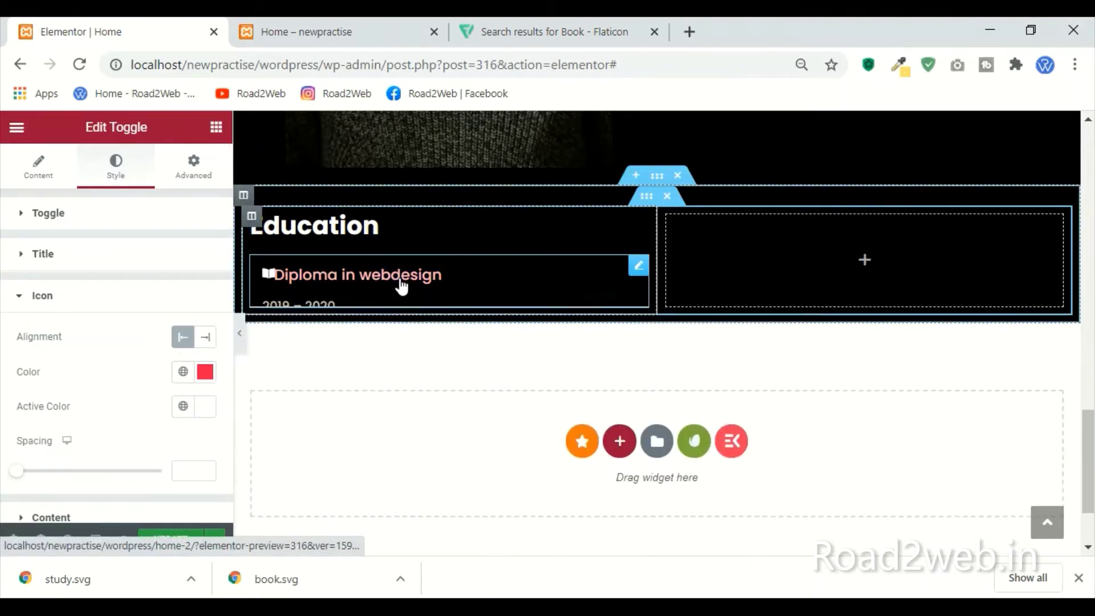
{"action": "left_click", "coordinate": [401, 286]}
{"action": "left_click", "coordinate": [402, 286]}
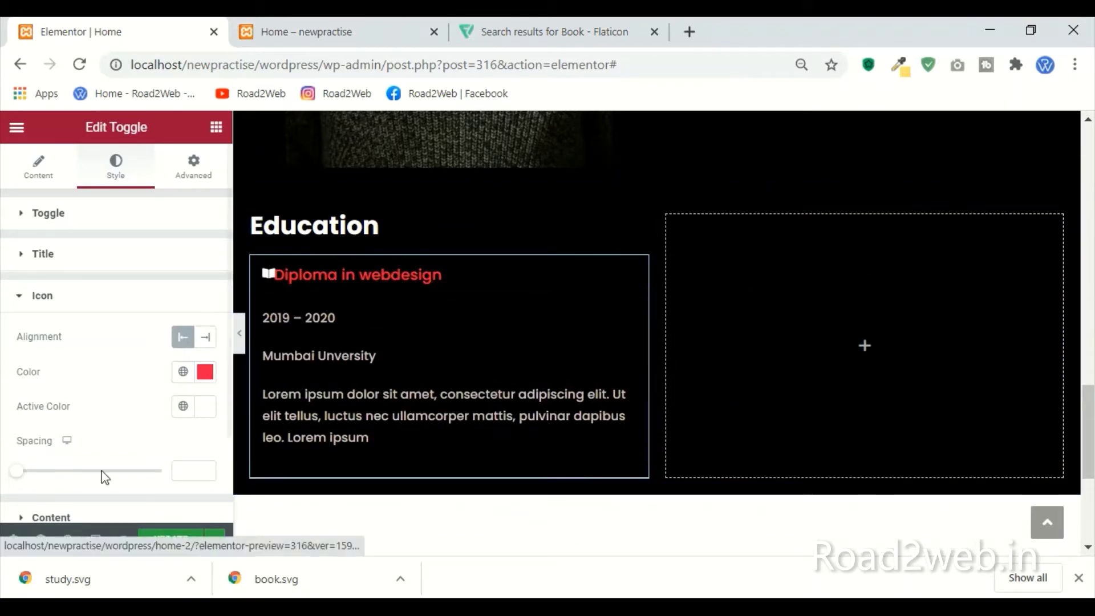
Step: Set the toggle's icon spacing to 11, open its title style settings, and update the page
{"action": "left_click_drag", "start_coordinate": [14, 483], "coordinate": [31, 488]}
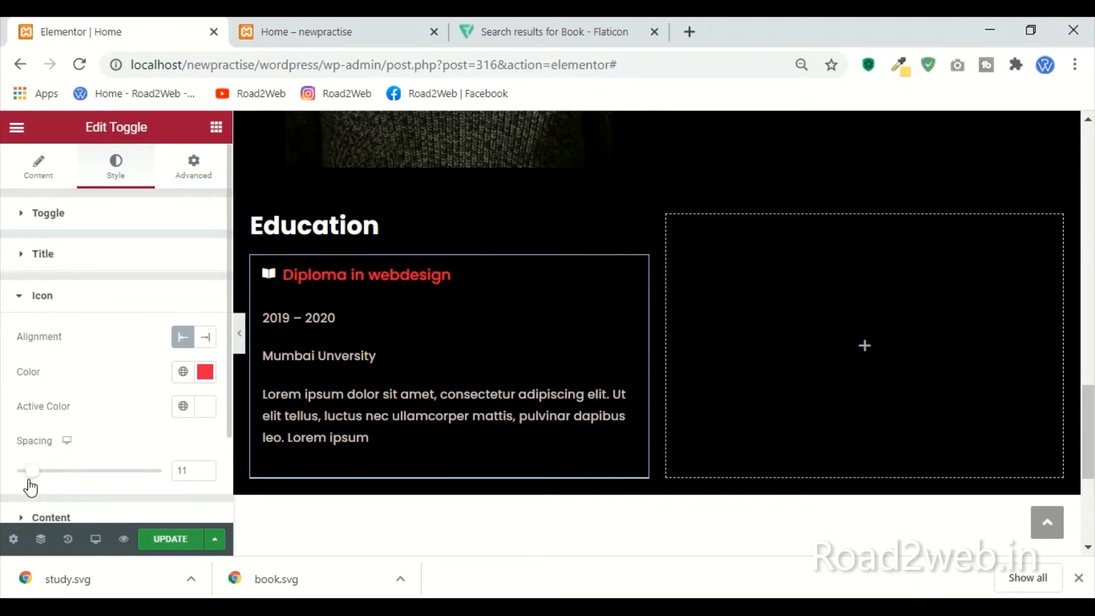
{"action": "left_click", "coordinate": [134, 260]}
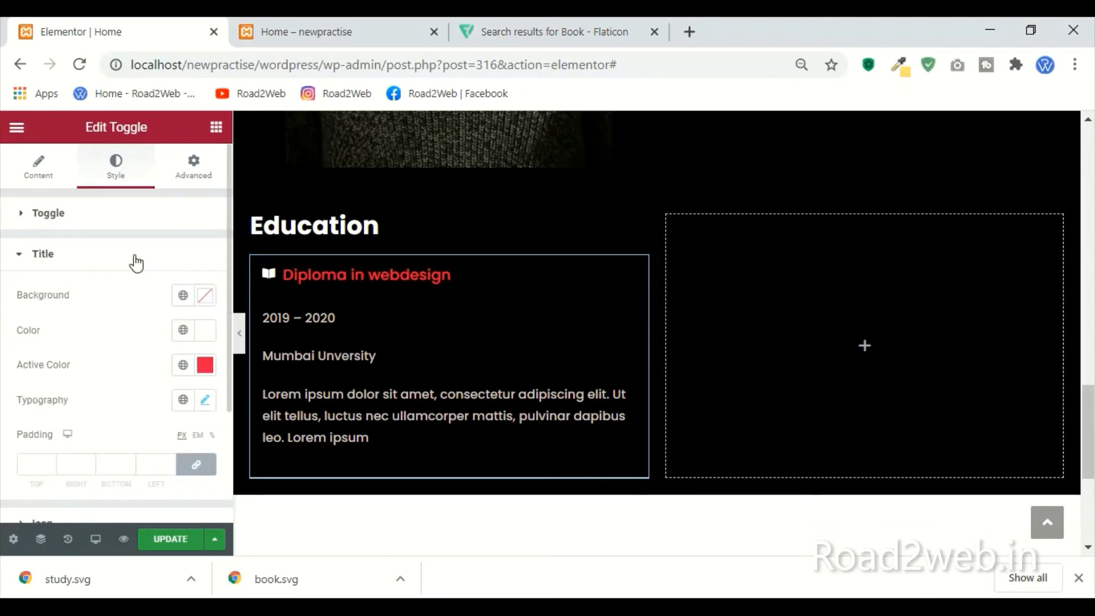
{"action": "left_click", "coordinate": [175, 548]}
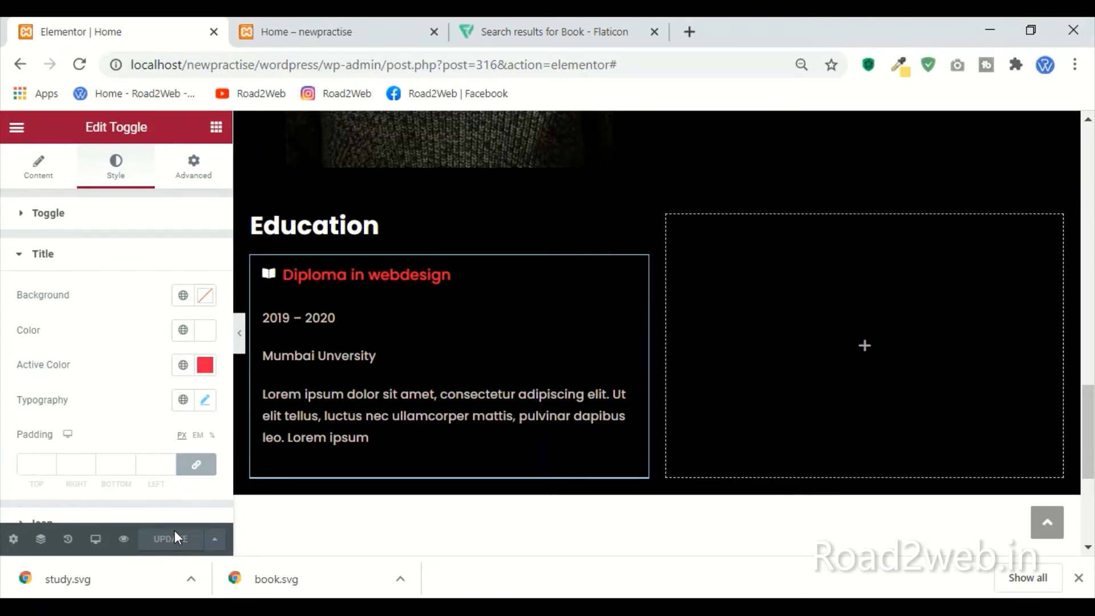
Step: Switch to the Home preview page and expand and collapse "Diploma in webdesign" under Education to check its icons and title colors
{"action": "left_click", "coordinate": [308, 31]}
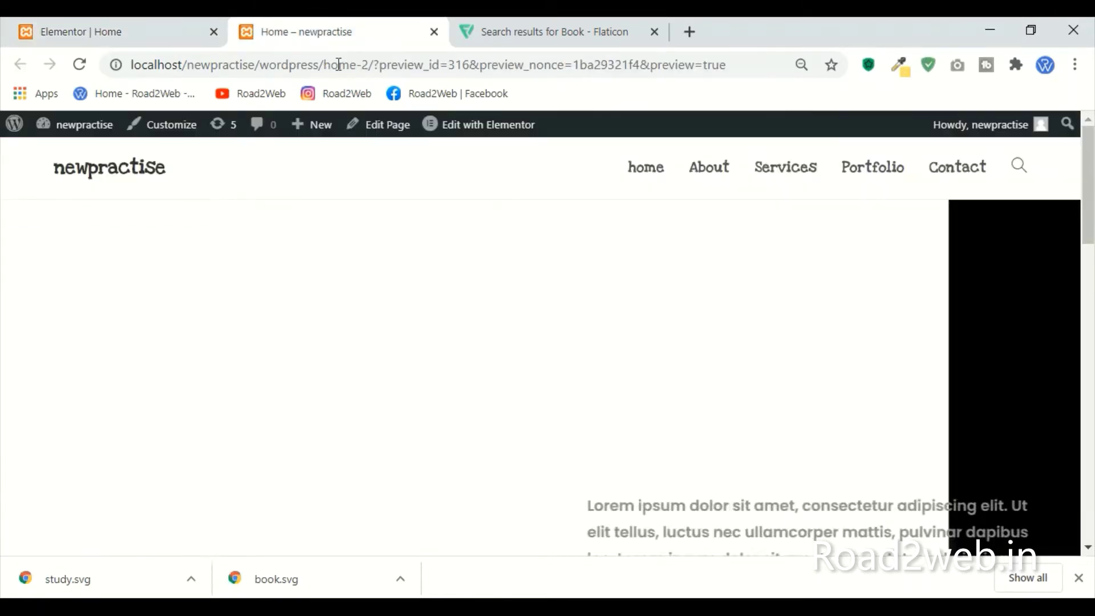
{"action": "scroll", "coordinate": [949, 331], "scroll_direction": "down", "scroll_amount": 5}
{"action": "scroll", "coordinate": [949, 333], "scroll_direction": "down", "scroll_amount": 8}
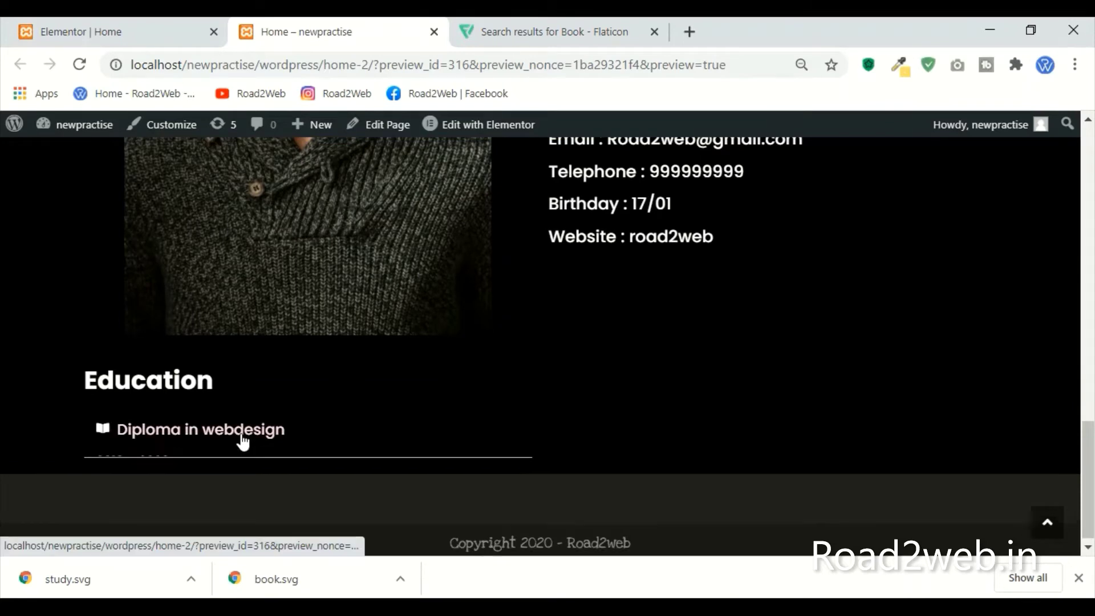
{"action": "left_click", "coordinate": [239, 436]}
{"action": "scroll", "coordinate": [245, 439], "scroll_direction": "down", "scroll_amount": 2}
{"action": "scroll", "coordinate": [251, 437], "scroll_direction": "down", "scroll_amount": 2}
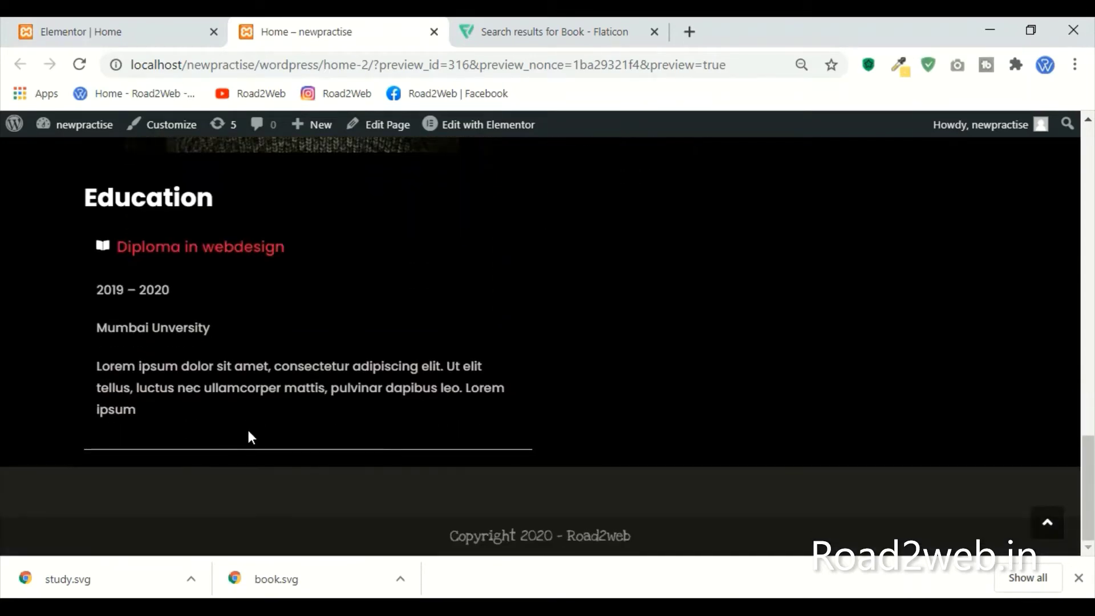
{"action": "left_click", "coordinate": [240, 261]}
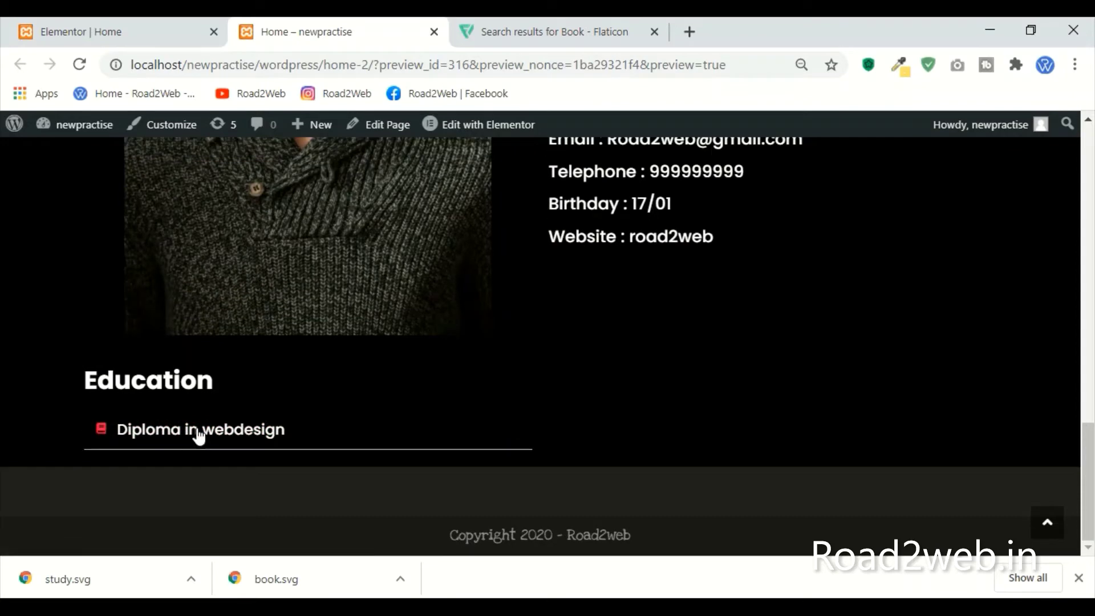
{"action": "left_click", "coordinate": [198, 434]}
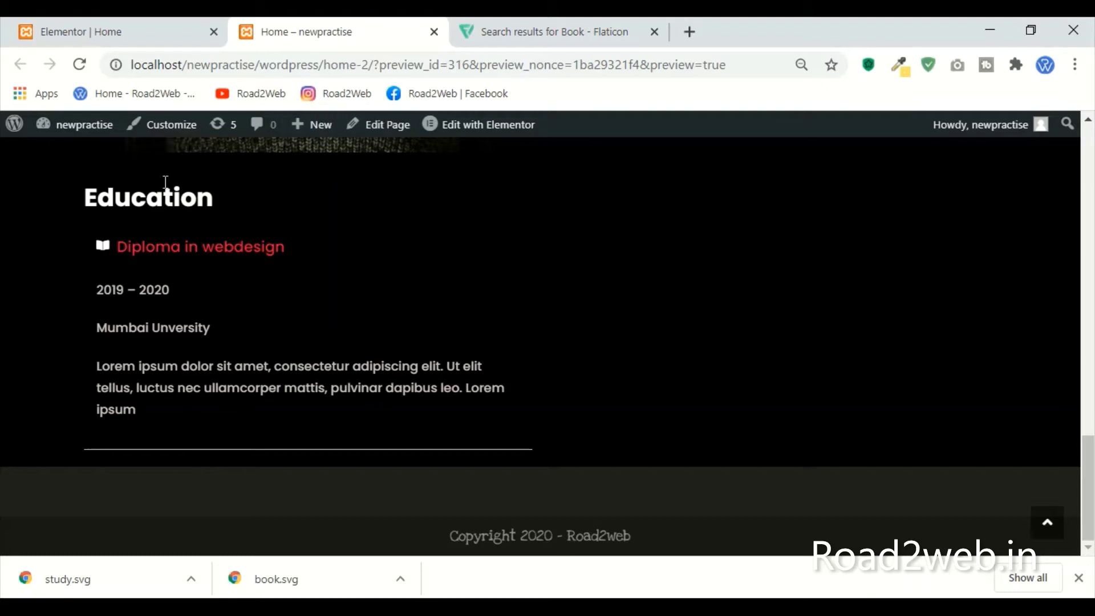
{"action": "left_click", "coordinate": [154, 254]}
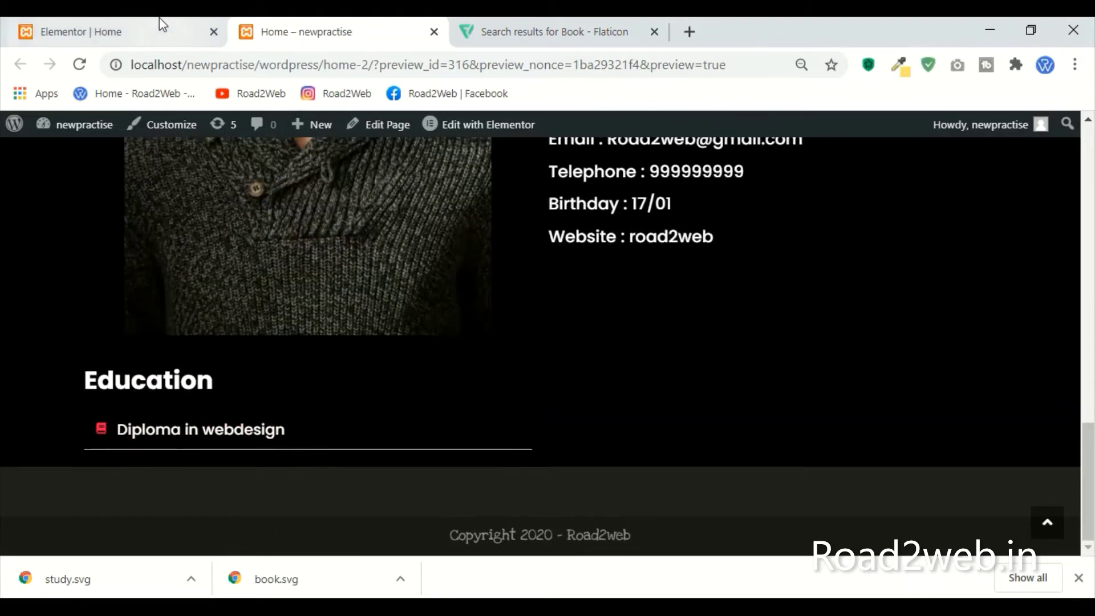
Step: Return to the Elementor page, duplicate the "Diploma in webdesign" toggle item four times, and update the page
{"action": "left_click", "coordinate": [159, 23]}
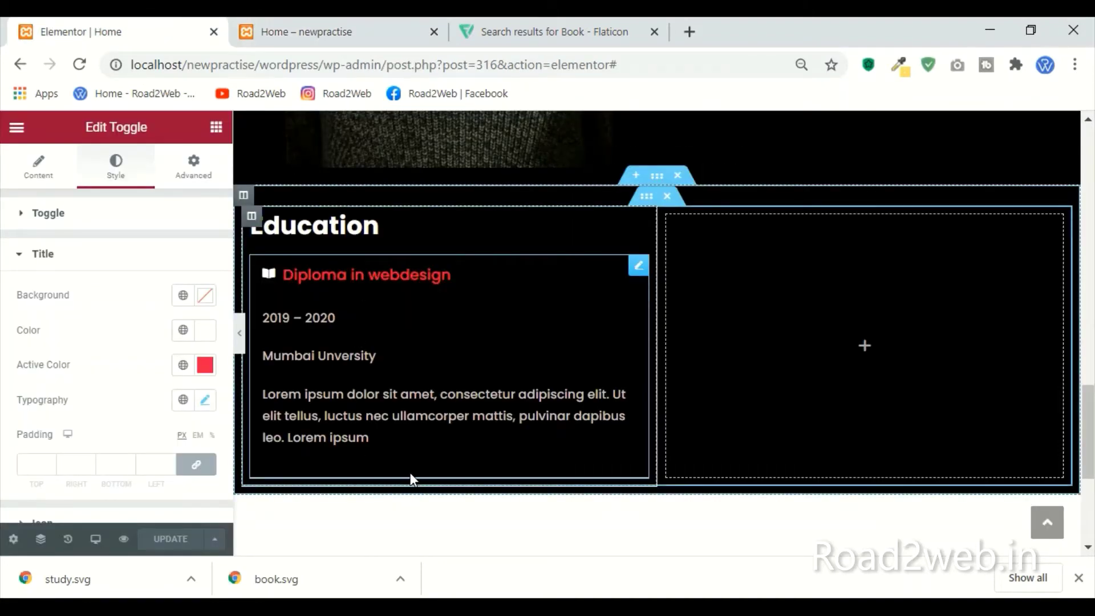
{"action": "right_click", "coordinate": [639, 275]}
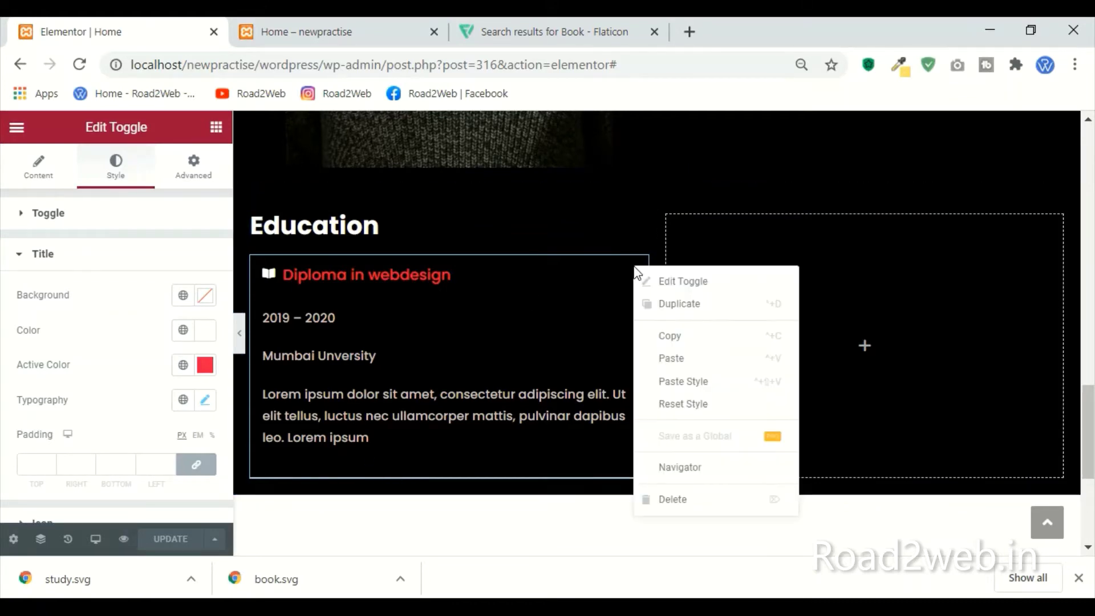
{"action": "left_click", "coordinate": [30, 220]}
{"action": "left_click", "coordinate": [33, 182]}
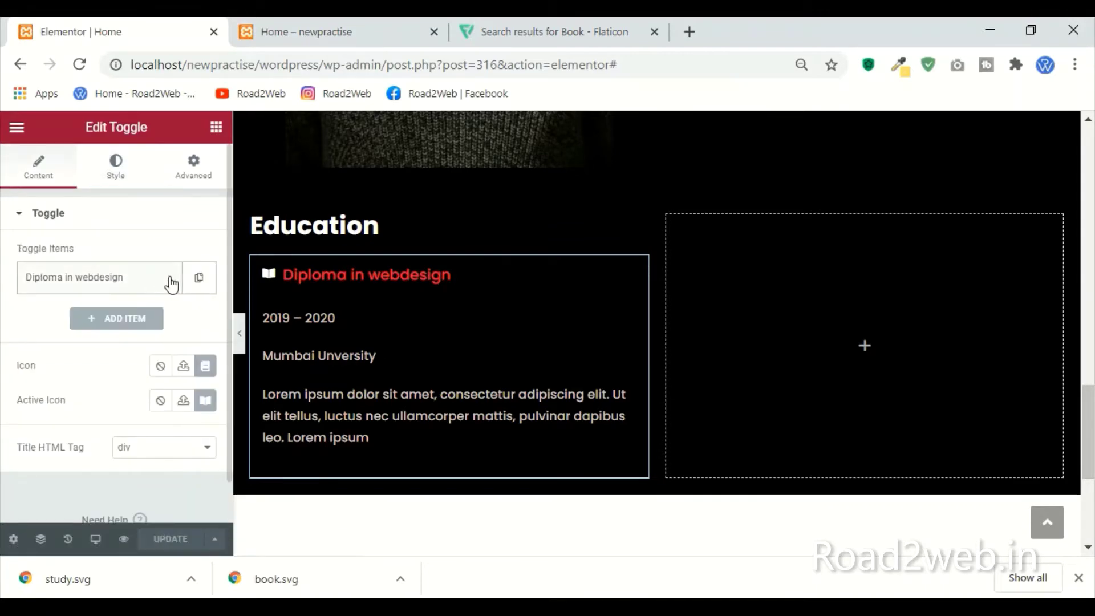
{"action": "left_click", "coordinate": [199, 280]}
{"action": "left_click", "coordinate": [164, 318]}
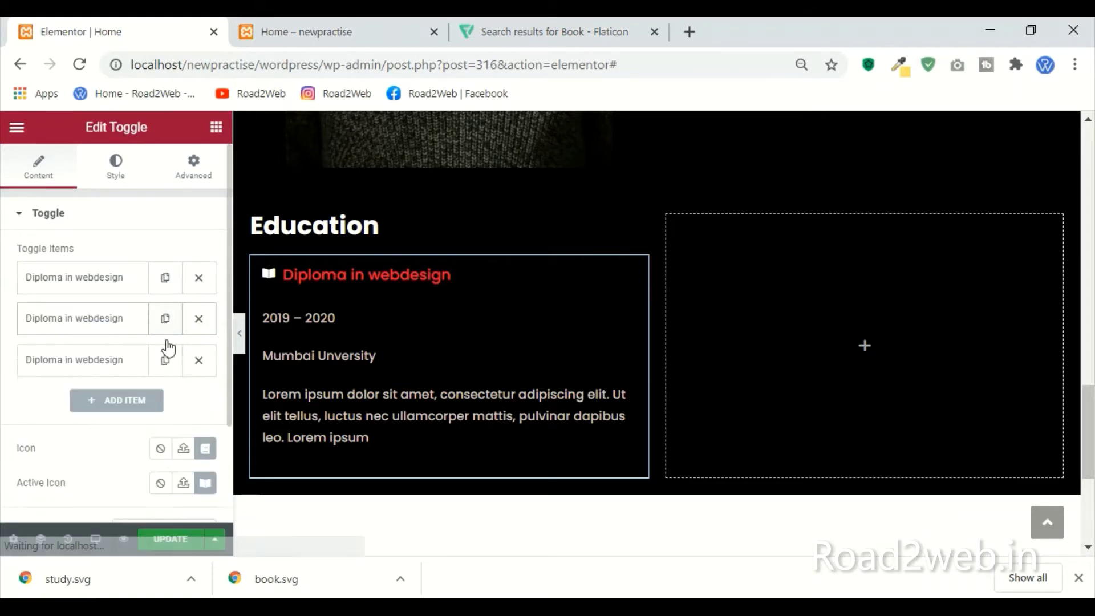
{"action": "left_click", "coordinate": [164, 360]}
{"action": "left_click", "coordinate": [164, 401]}
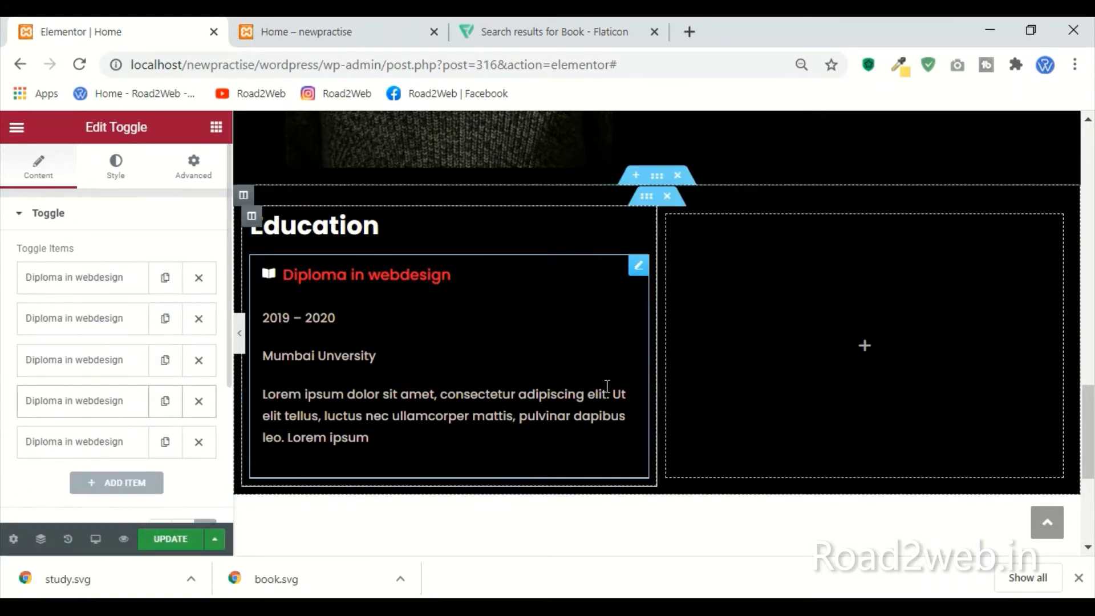
{"action": "scroll", "coordinate": [593, 387], "scroll_direction": "down", "scroll_amount": 3}
{"action": "left_click", "coordinate": [163, 547]}
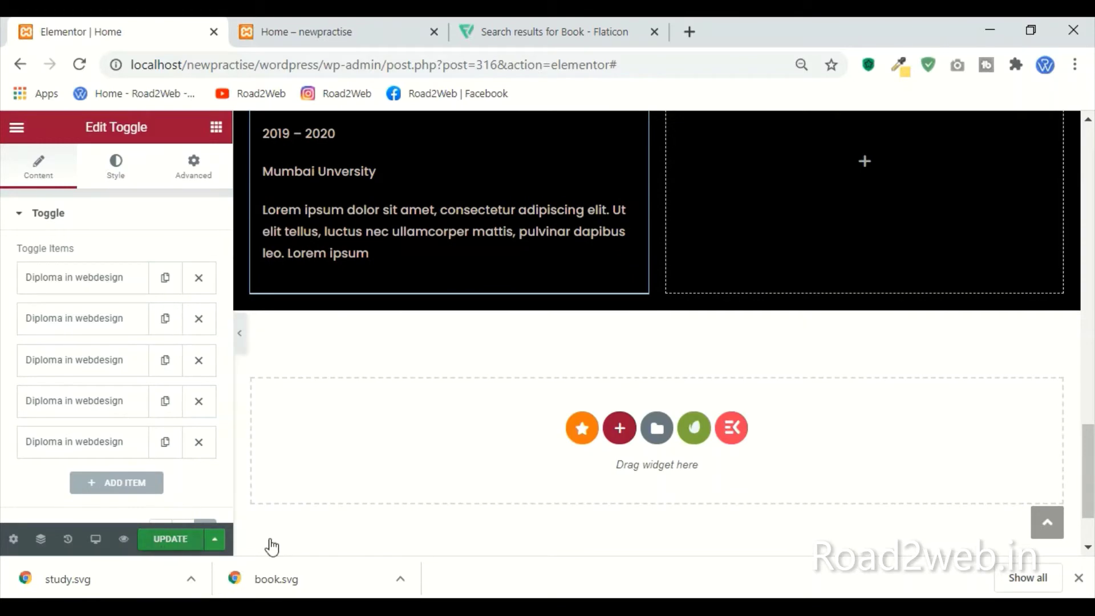
Step: Reload the Home preview and expand and collapse the first Education item to check the duplicated toggle list
{"action": "left_click", "coordinate": [302, 31]}
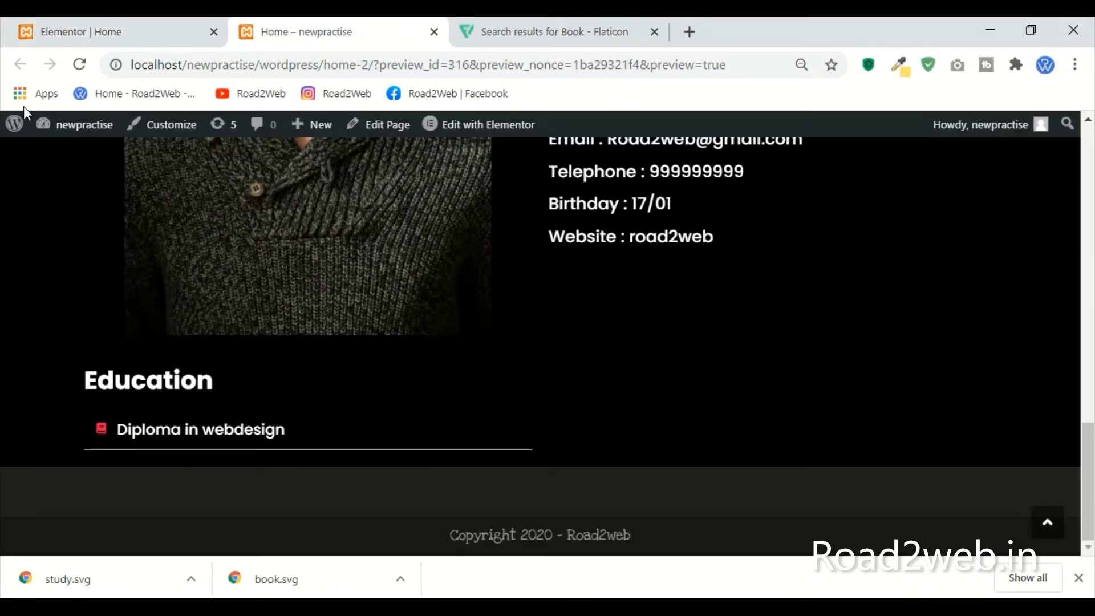
{"action": "left_click", "coordinate": [80, 64]}
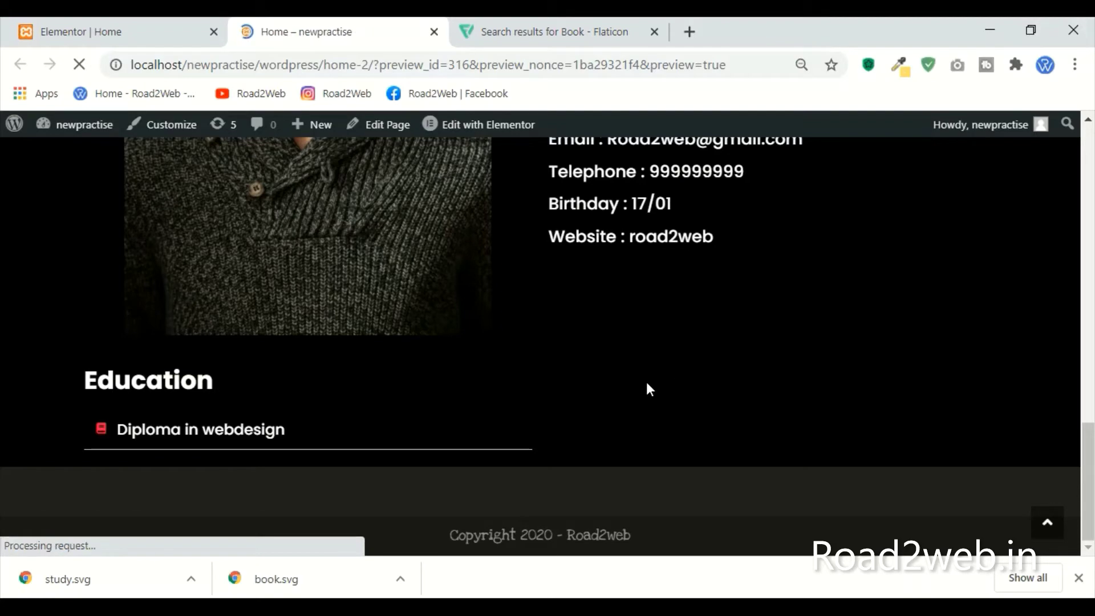
{"action": "scroll", "coordinate": [684, 354], "scroll_direction": "down", "scroll_amount": 20}
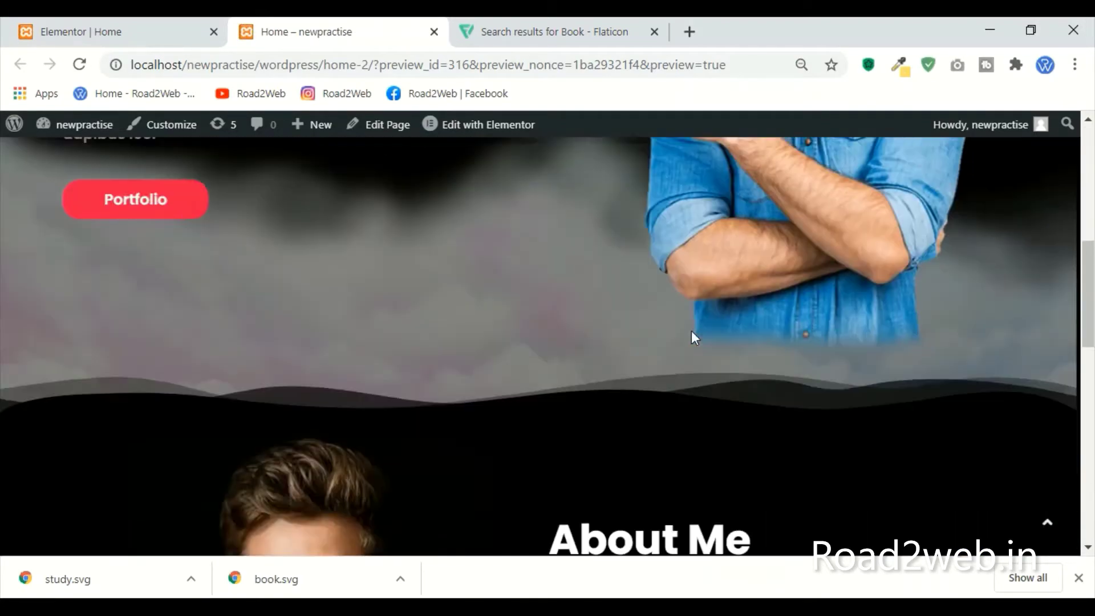
{"action": "left_click", "coordinate": [233, 280]}
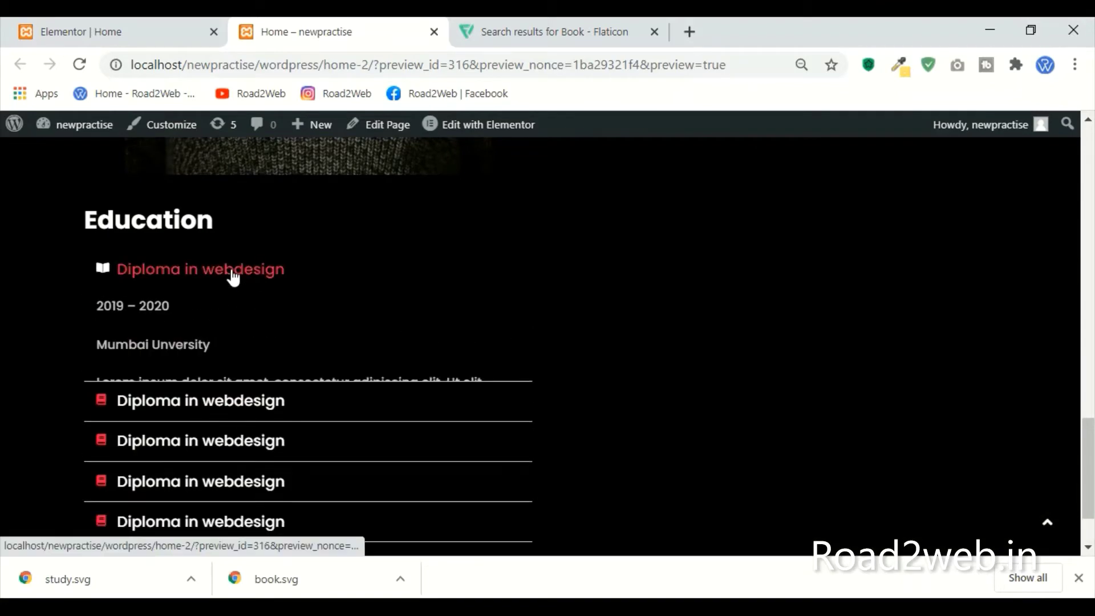
{"action": "left_click", "coordinate": [233, 277]}
{"action": "left_click", "coordinate": [233, 277]}
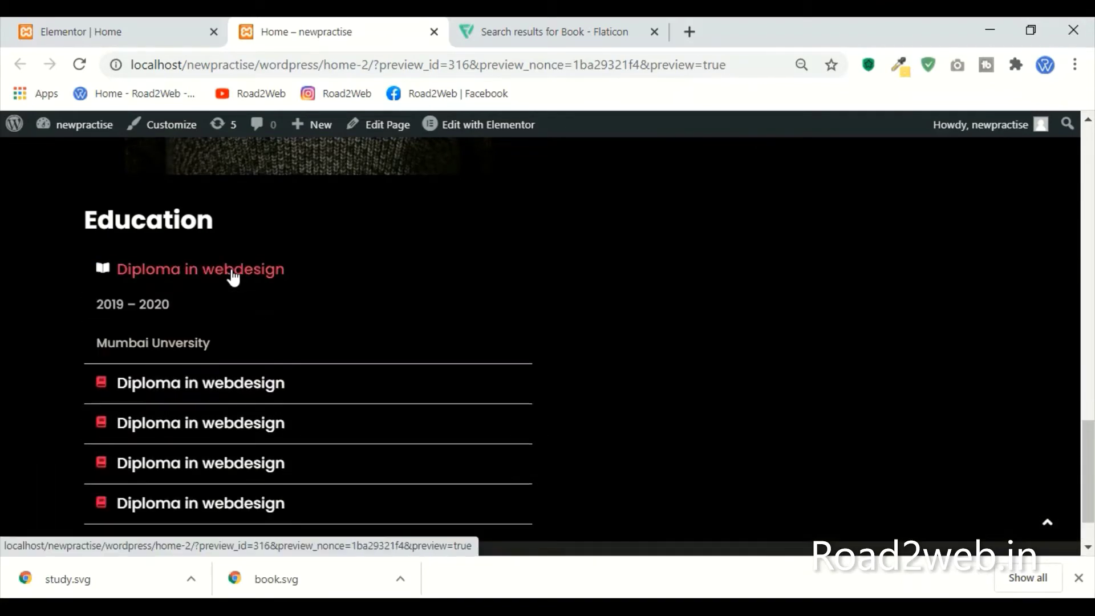
{"action": "left_click", "coordinate": [233, 277]}
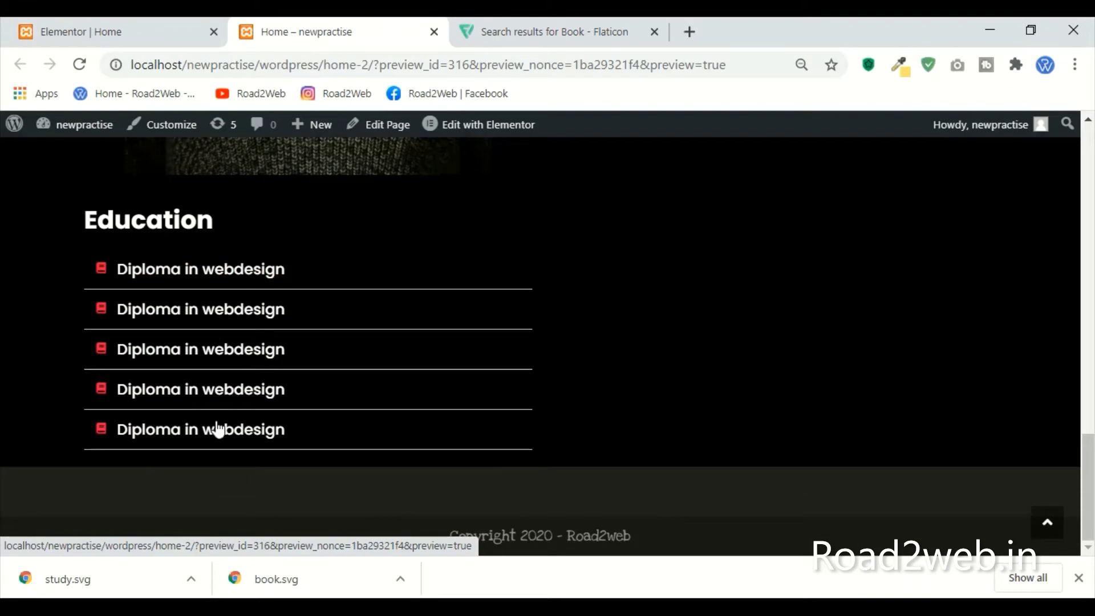
Step: Return to the Elementor page, set the toggle's border width to 0, and update the page
{"action": "left_click", "coordinate": [109, 33]}
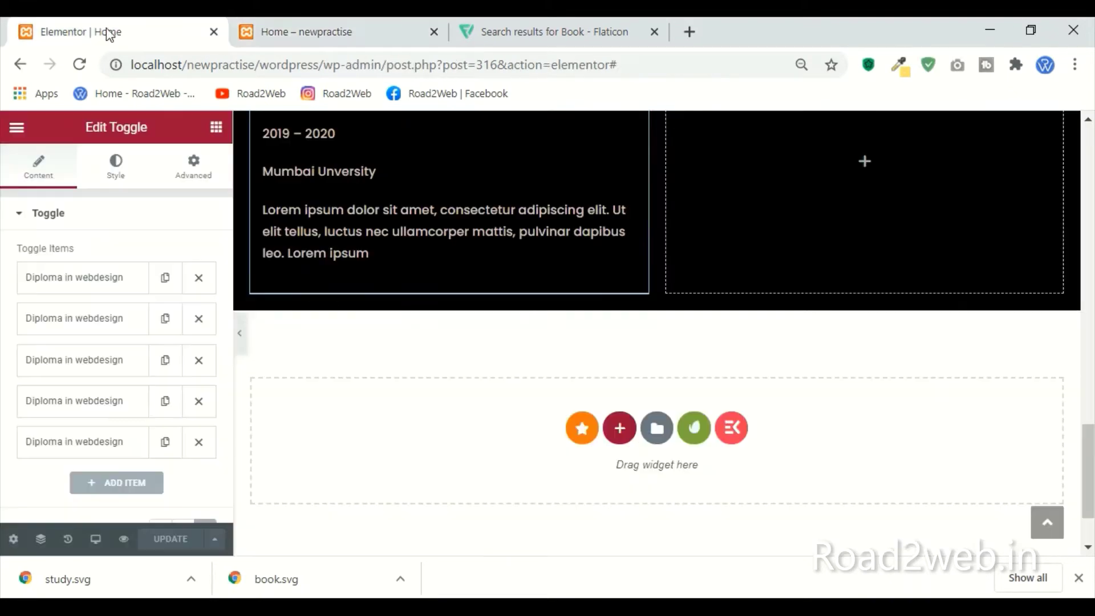
{"action": "left_click", "coordinate": [111, 174]}
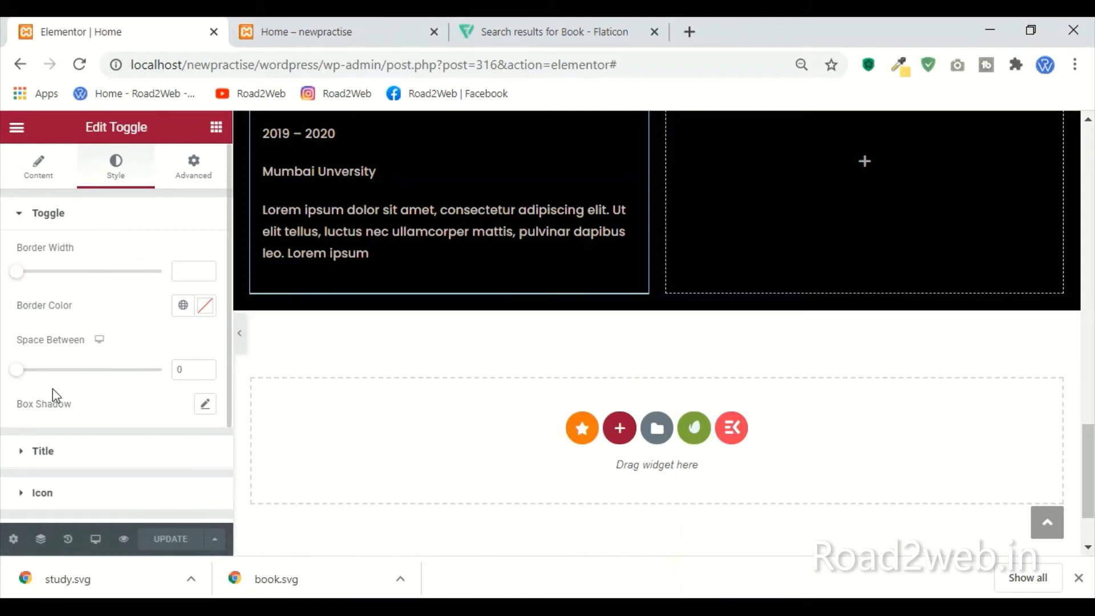
{"action": "left_click", "coordinate": [194, 269]}
{"action": "type", "text": "0"}
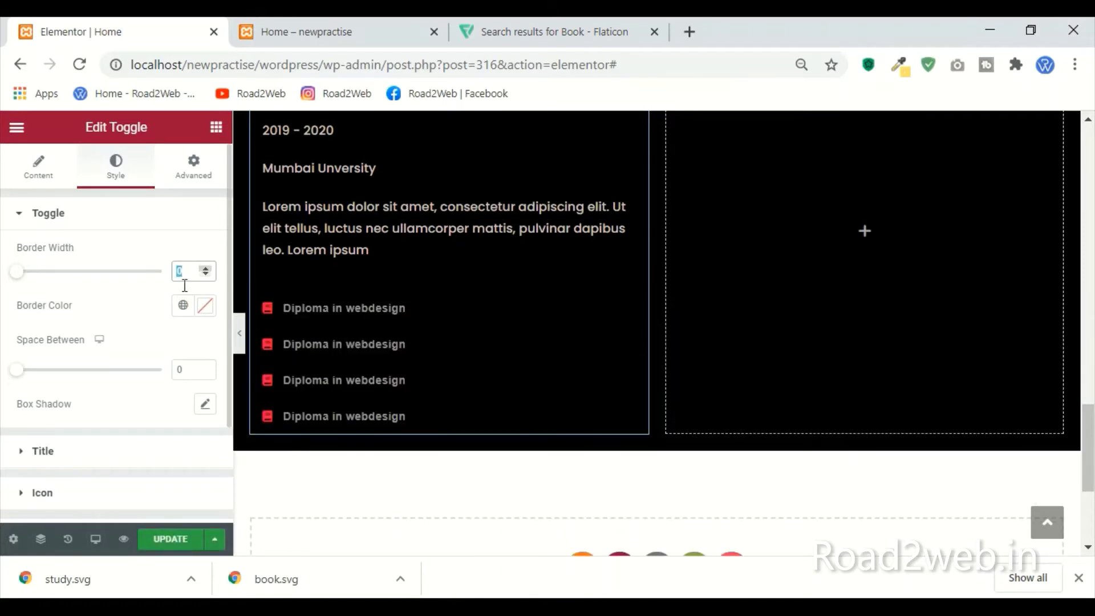
{"action": "left_click", "coordinate": [160, 539]}
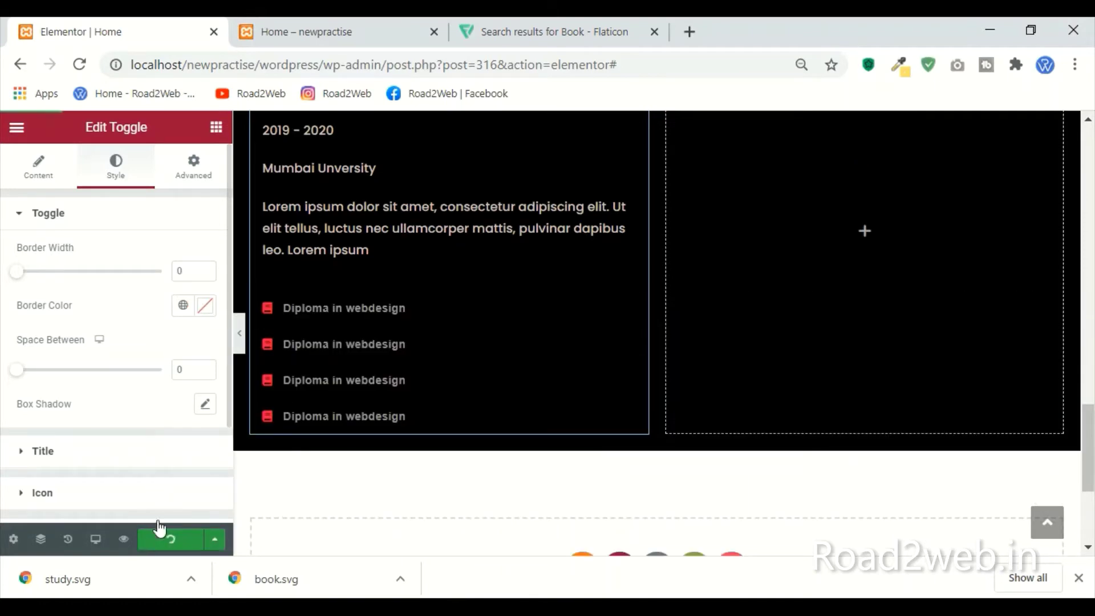
Step: Reload the Home preview and examine the dividing lines between the Education toggle items
{"action": "left_click", "coordinate": [349, 20]}
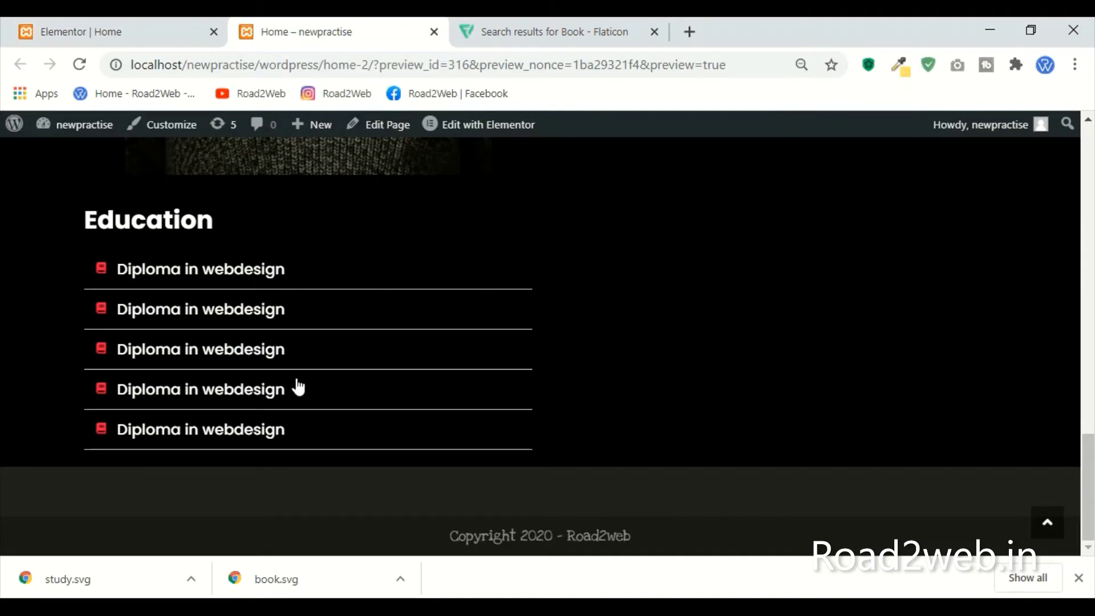
{"action": "key", "text": "F5"}
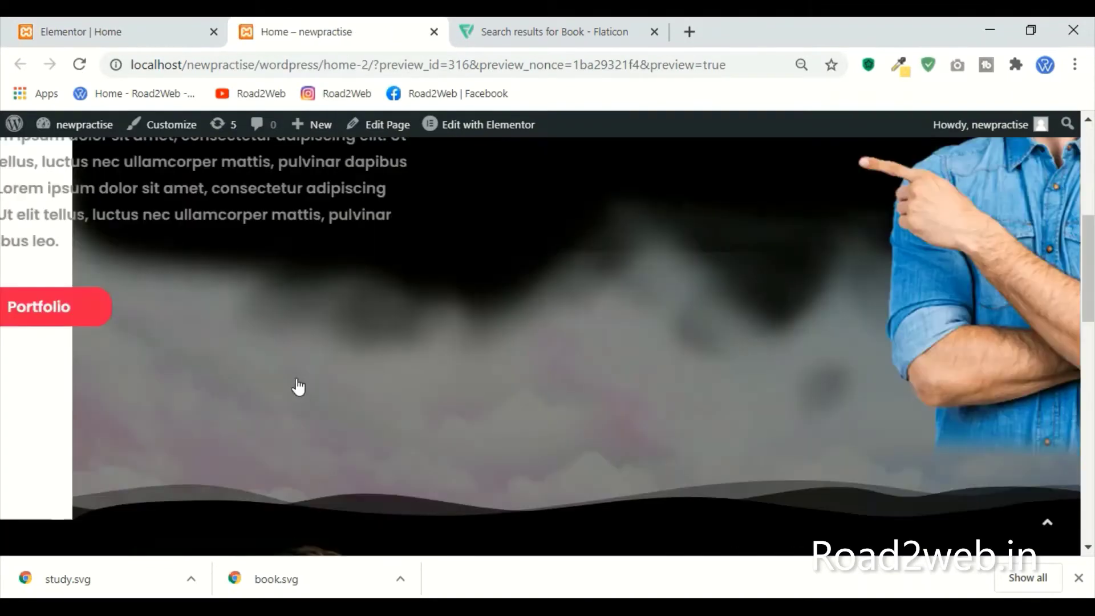
{"action": "scroll", "coordinate": [298, 387], "scroll_direction": "down", "scroll_amount": 15}
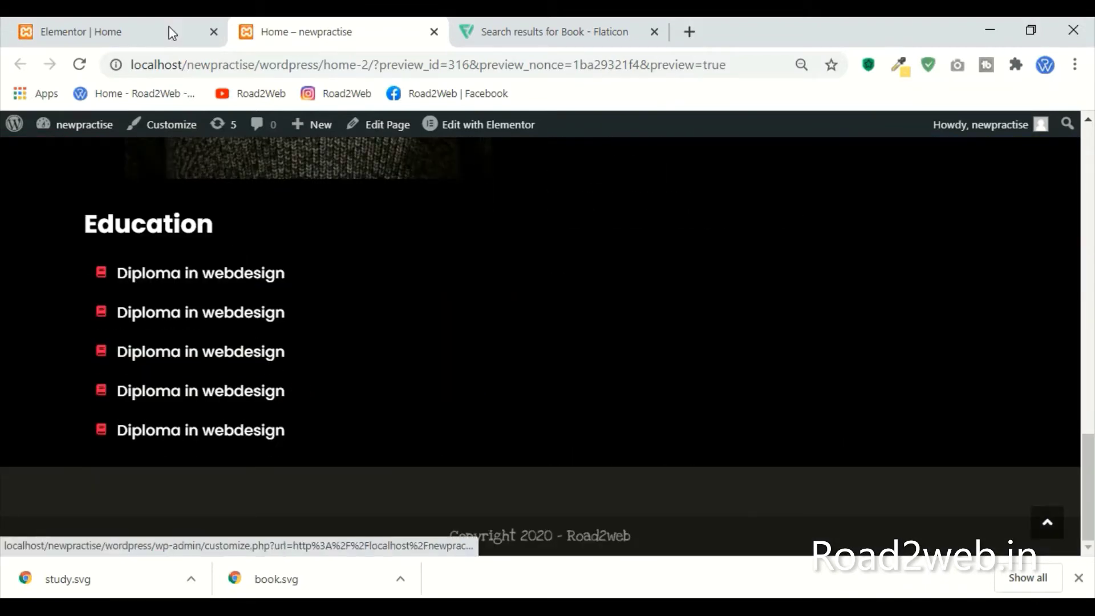
Step: Return to the Elementor page, duplicate the Education column, and delete the empty column beside the copy
{"action": "left_click", "coordinate": [114, 31]}
{"action": "scroll", "coordinate": [488, 272], "scroll_direction": "up", "scroll_amount": 2}
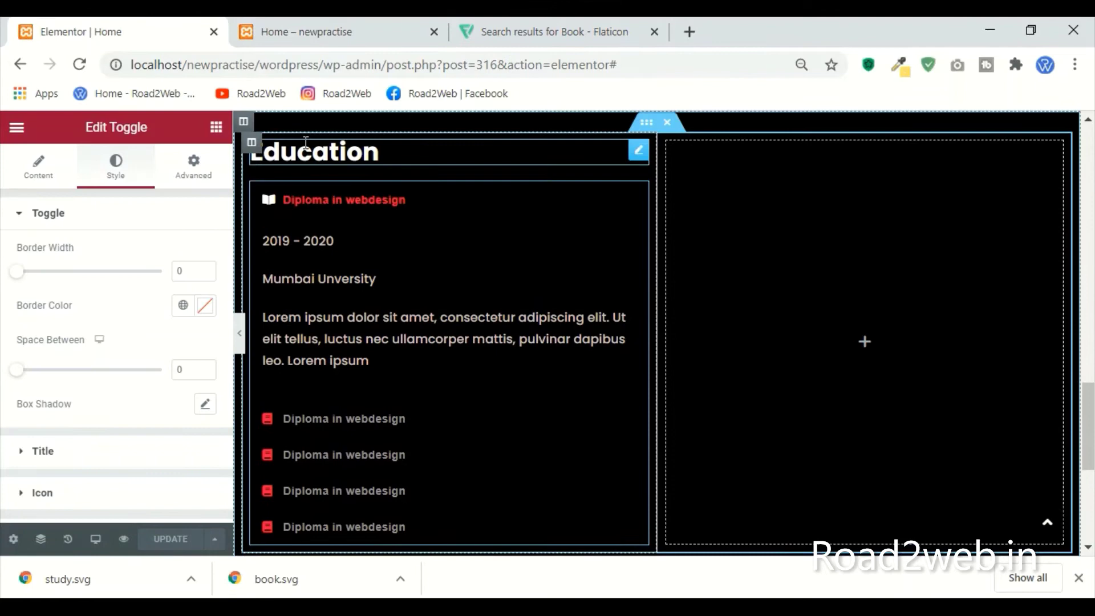
{"action": "right_click", "coordinate": [254, 144]}
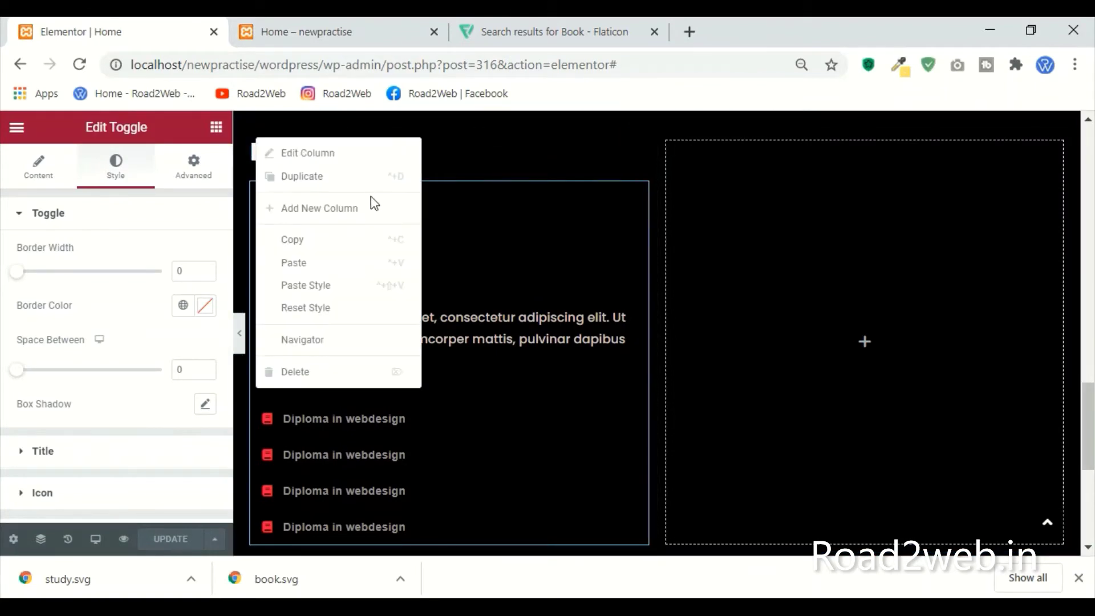
{"action": "left_click", "coordinate": [344, 178]}
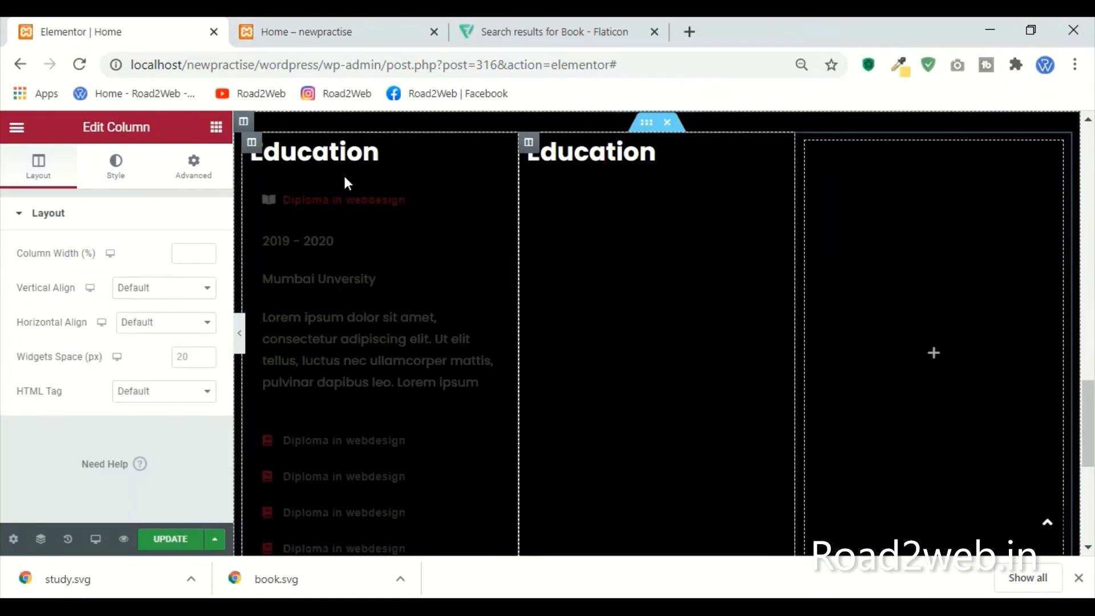
{"action": "right_click", "coordinate": [809, 150]}
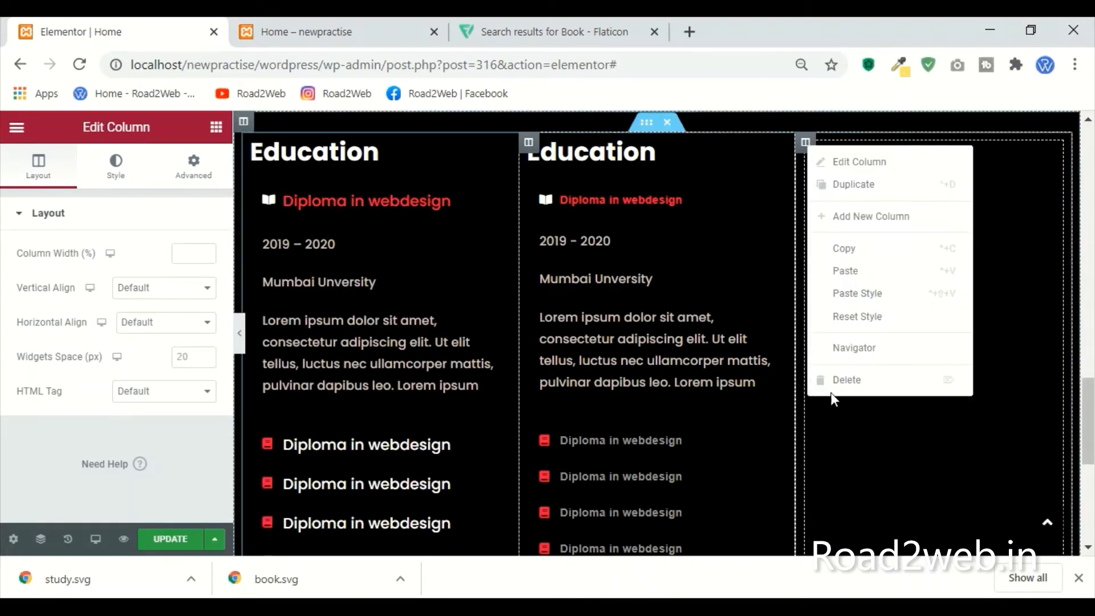
{"action": "left_click", "coordinate": [828, 380]}
Step: Change the heading of the duplicated Education column to "Experience"
{"action": "left_click", "coordinate": [727, 155]}
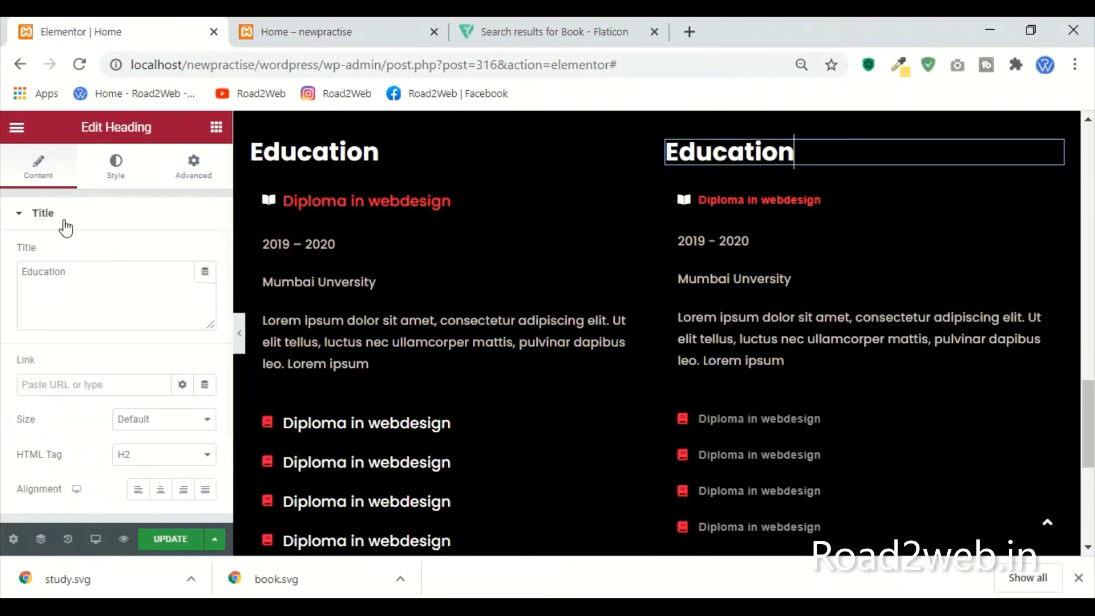
{"action": "left_click_drag", "start_coordinate": [91, 272], "coordinate": [11, 272]}
{"action": "type", "text": "E"}
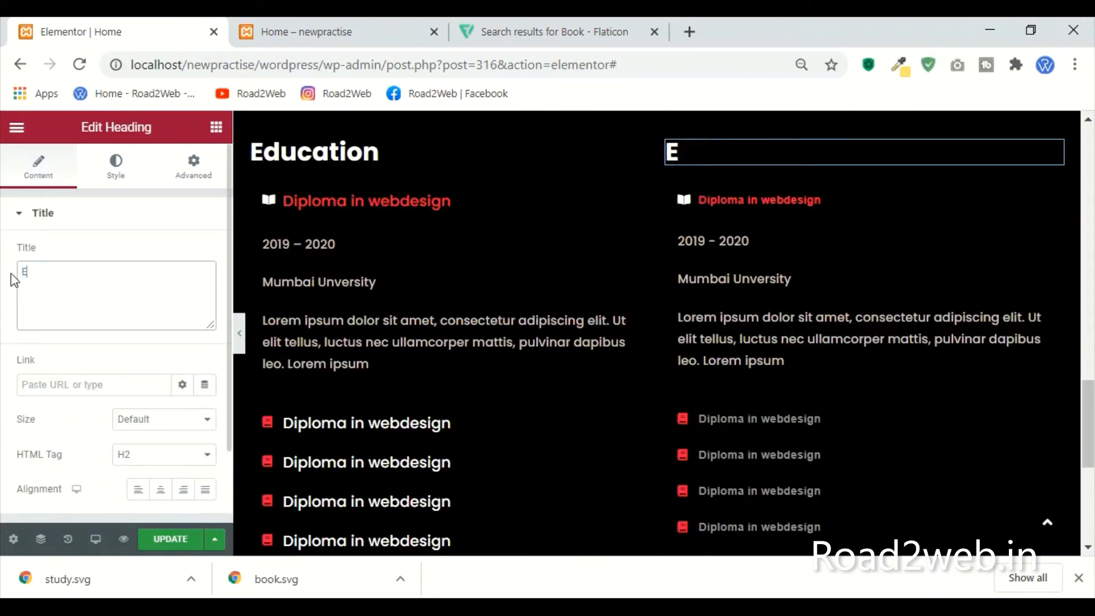
{"action": "type", "text": "xperience"}
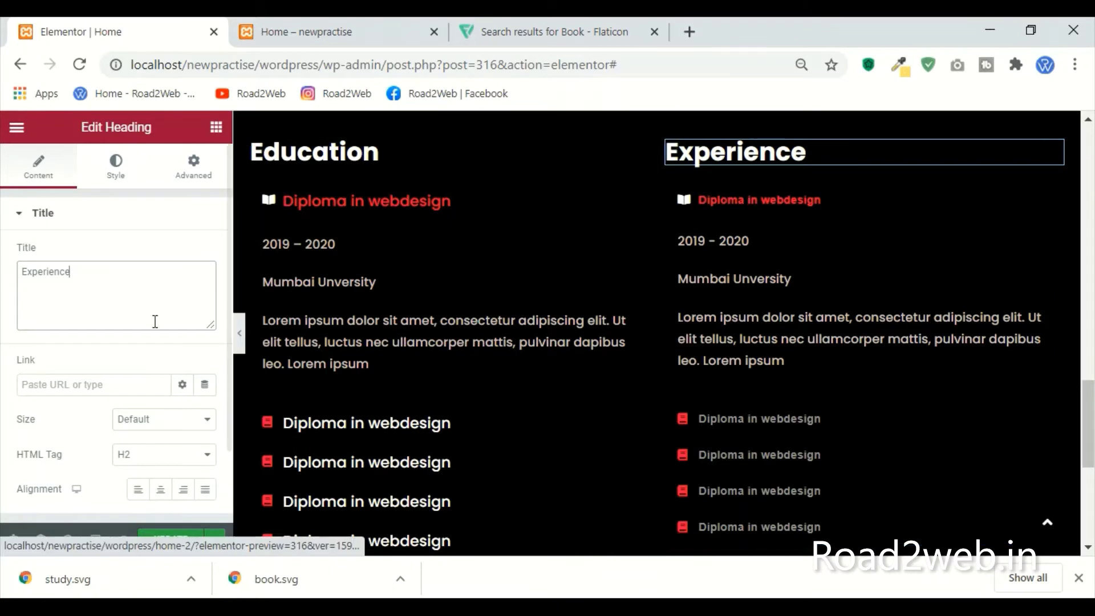
Step: Change the title of the Experience toggle's first item to "Intern as front web developer"
{"action": "left_click", "coordinate": [714, 203]}
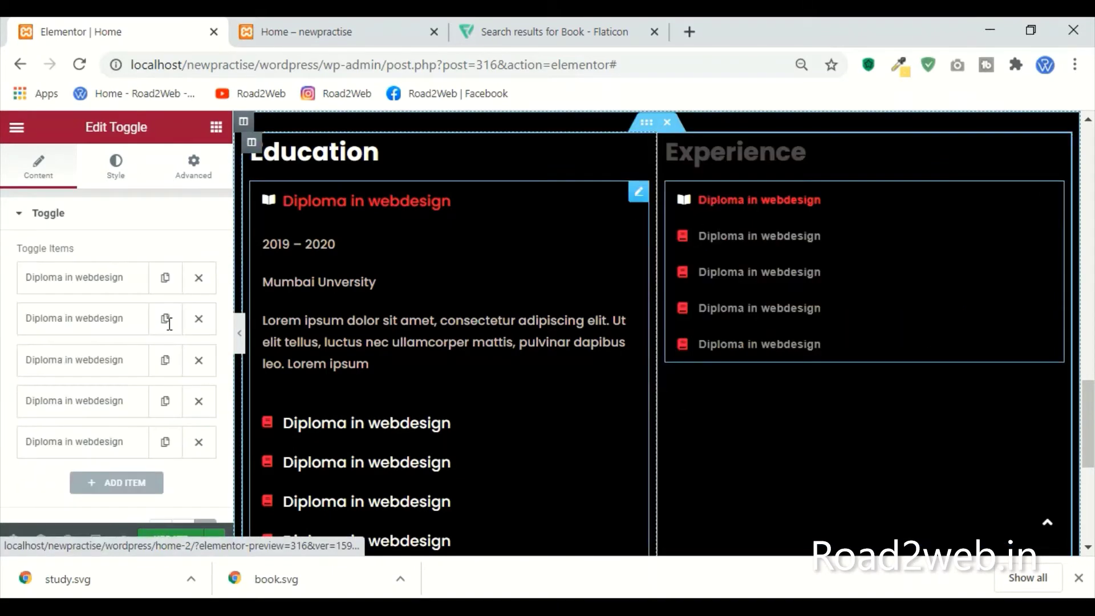
{"action": "left_click", "coordinate": [128, 278]}
{"action": "left_click", "coordinate": [128, 282]}
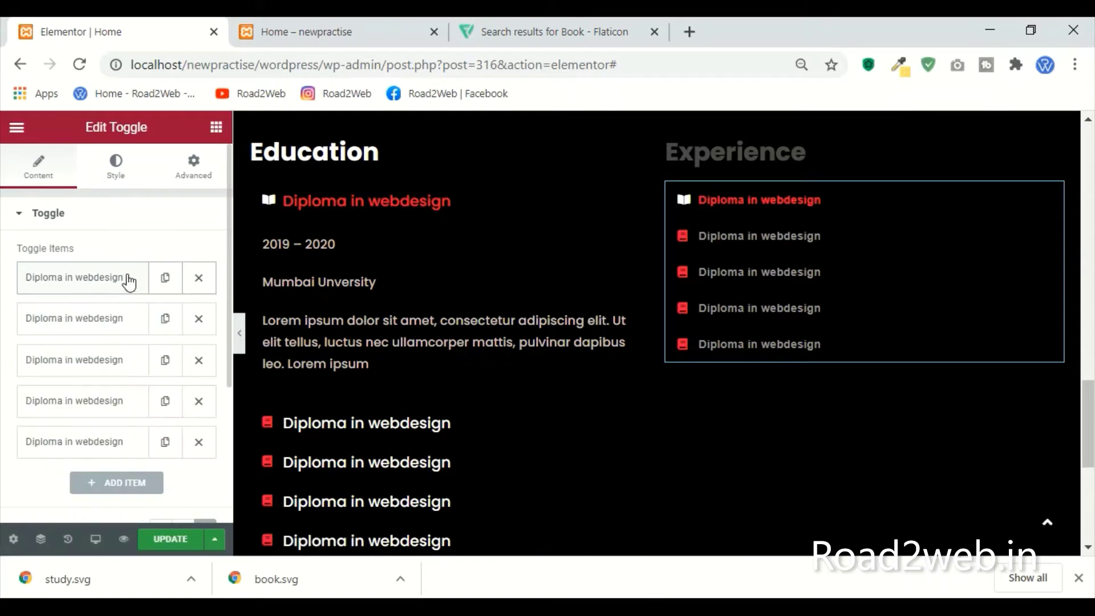
{"action": "left_click", "coordinate": [106, 285]}
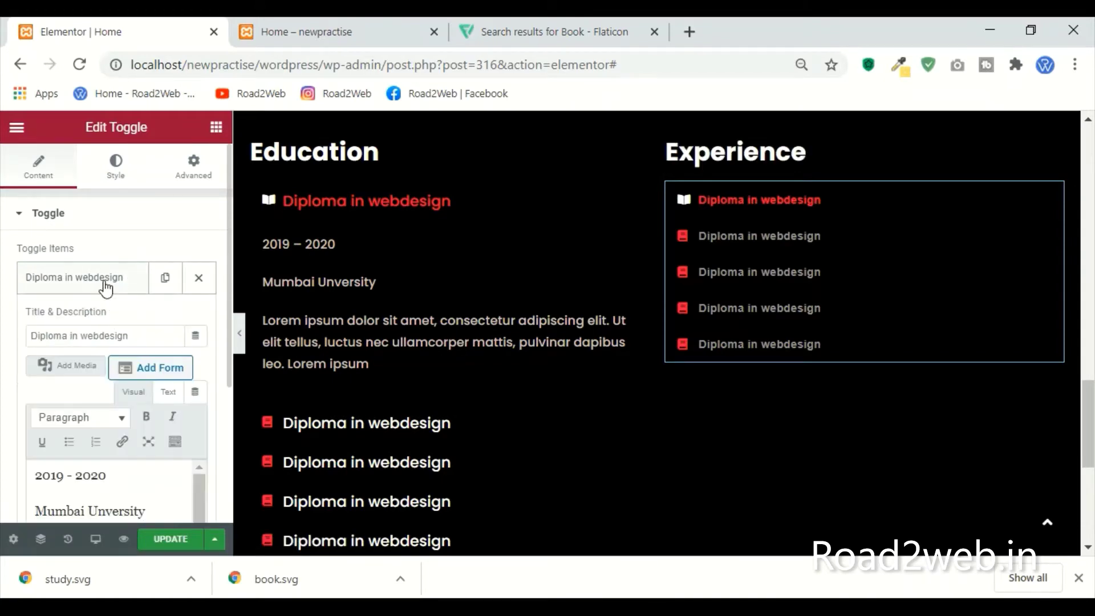
{"action": "scroll", "coordinate": [95, 386], "scroll_direction": "down", "scroll_amount": 4}
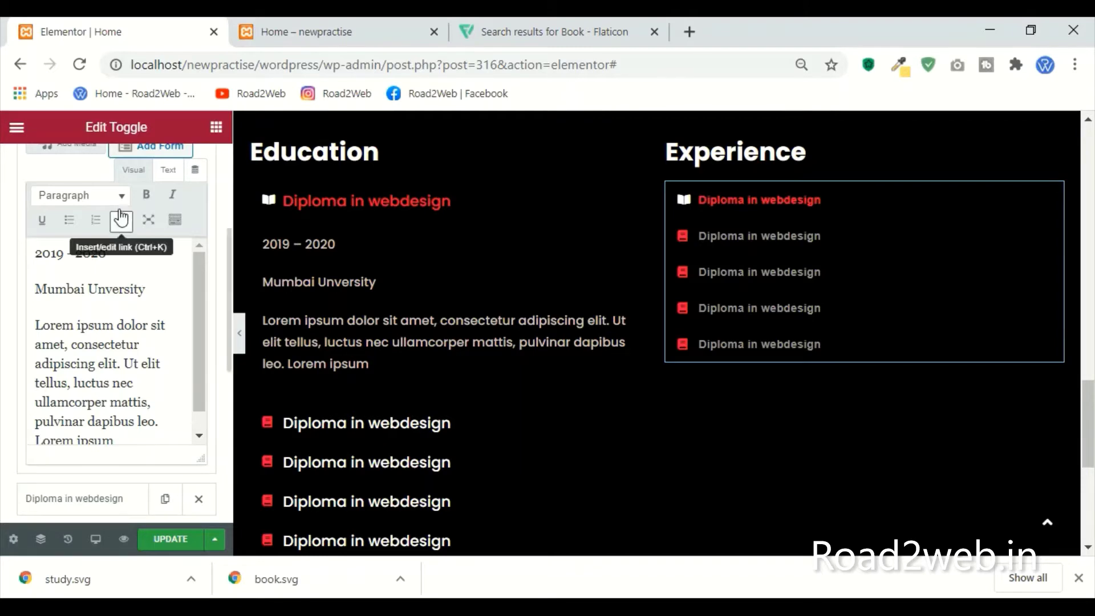
{"action": "scroll", "coordinate": [116, 214], "scroll_direction": "up", "scroll_amount": 4}
{"action": "left_click", "coordinate": [127, 283]}
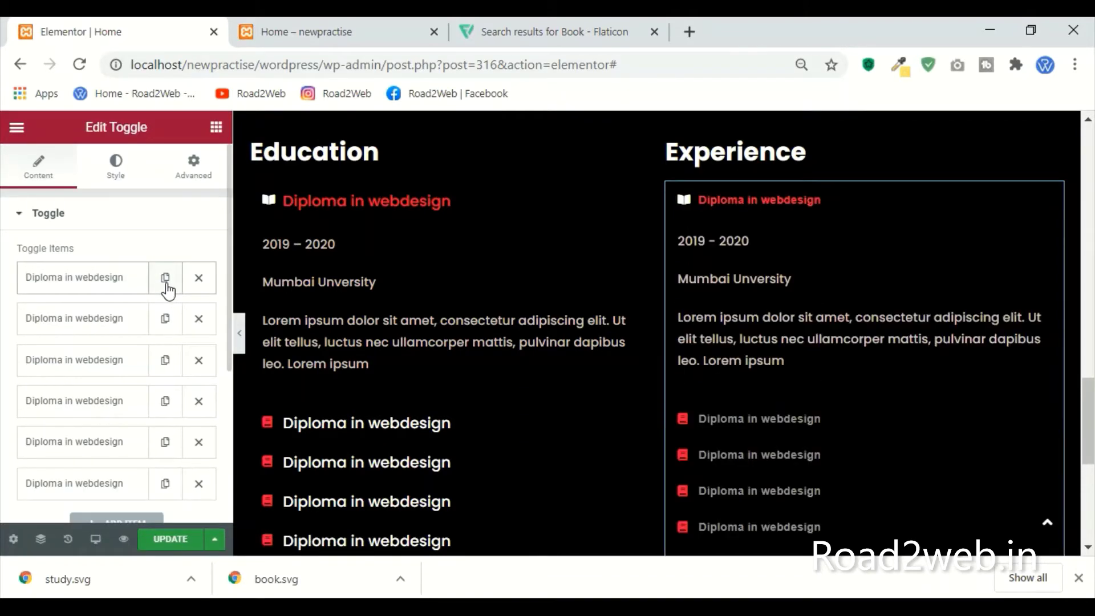
{"action": "left_click", "coordinate": [73, 276]}
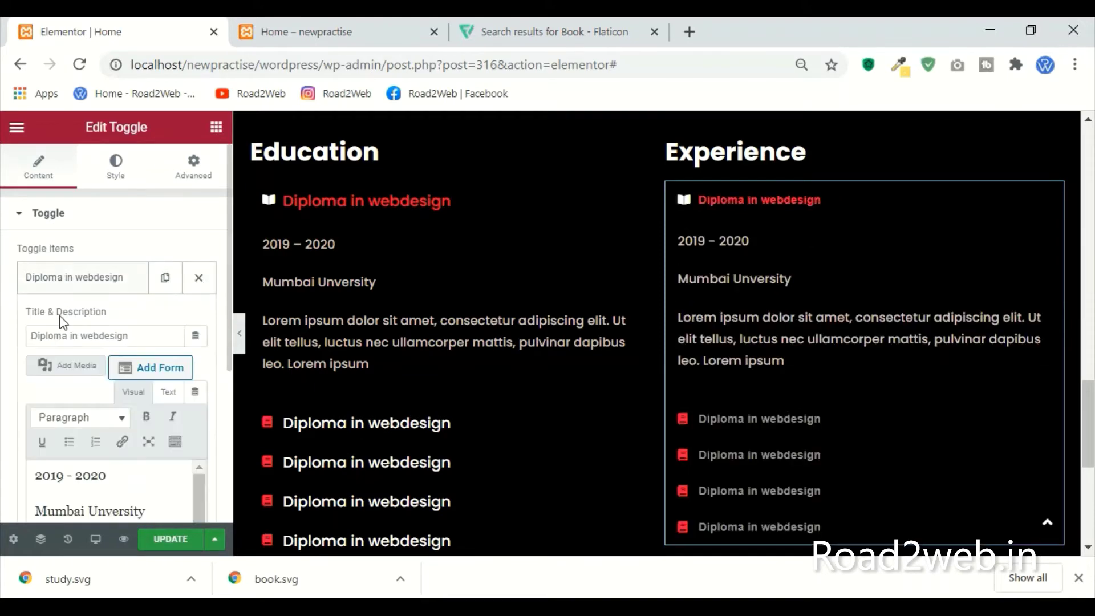
{"action": "left_click_drag", "start_coordinate": [137, 335], "coordinate": [3, 345]}
{"action": "key", "text": "BackSpace"}
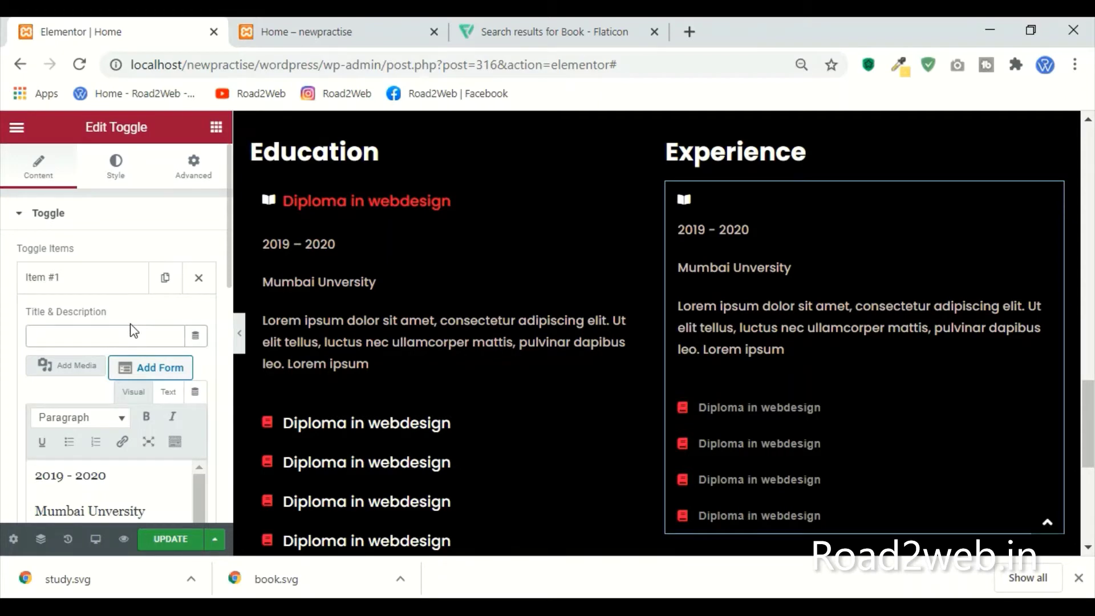
{"action": "type", "text": "Inter"}
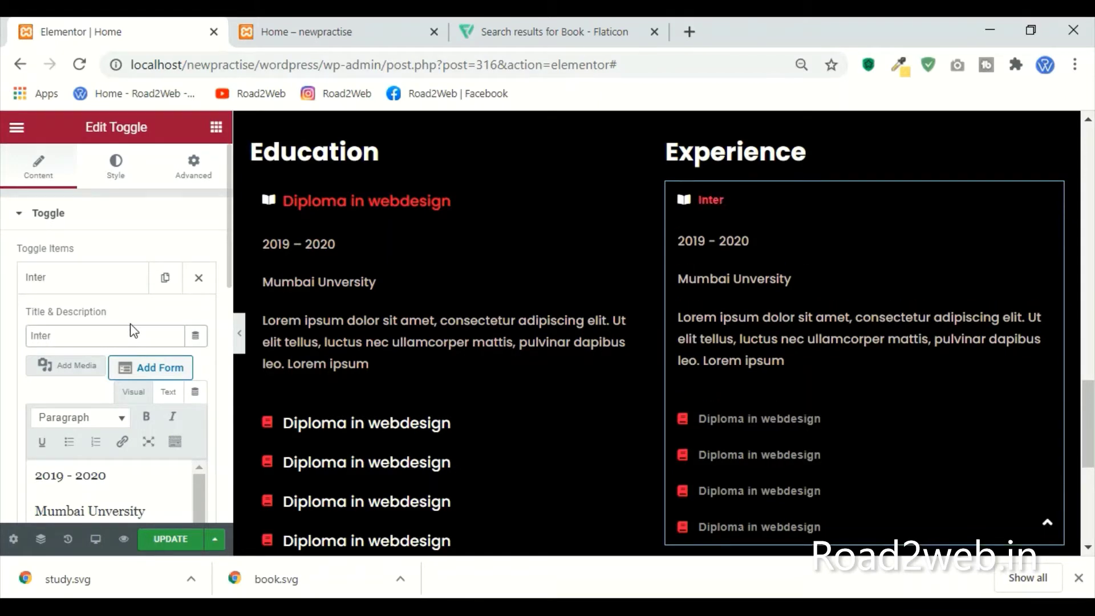
{"action": "type", "text": "n as fron "}
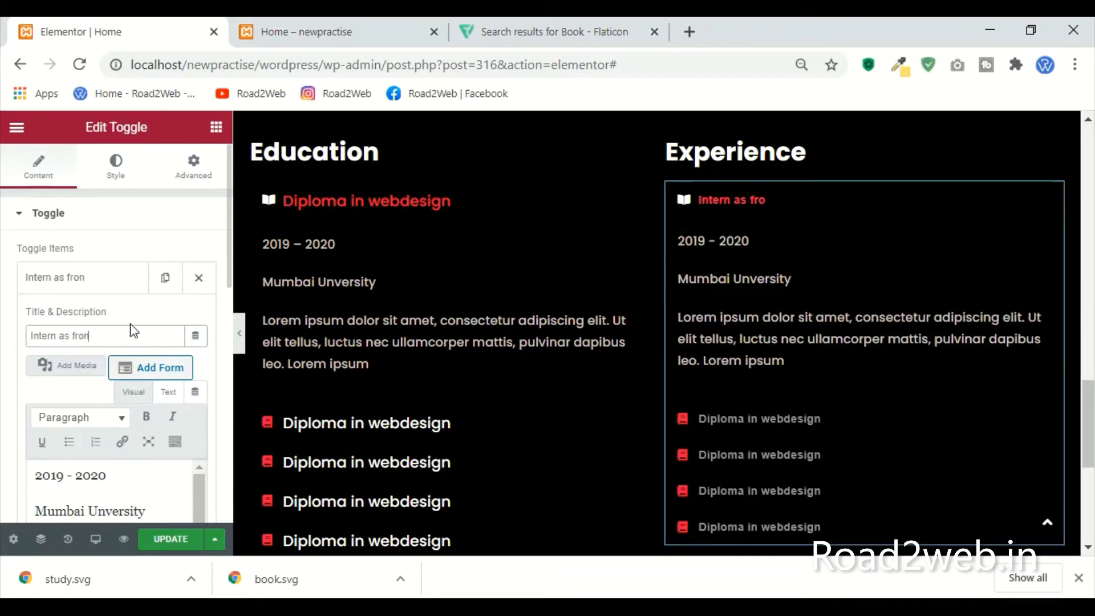
{"action": "type", "text": "as front web developer"}
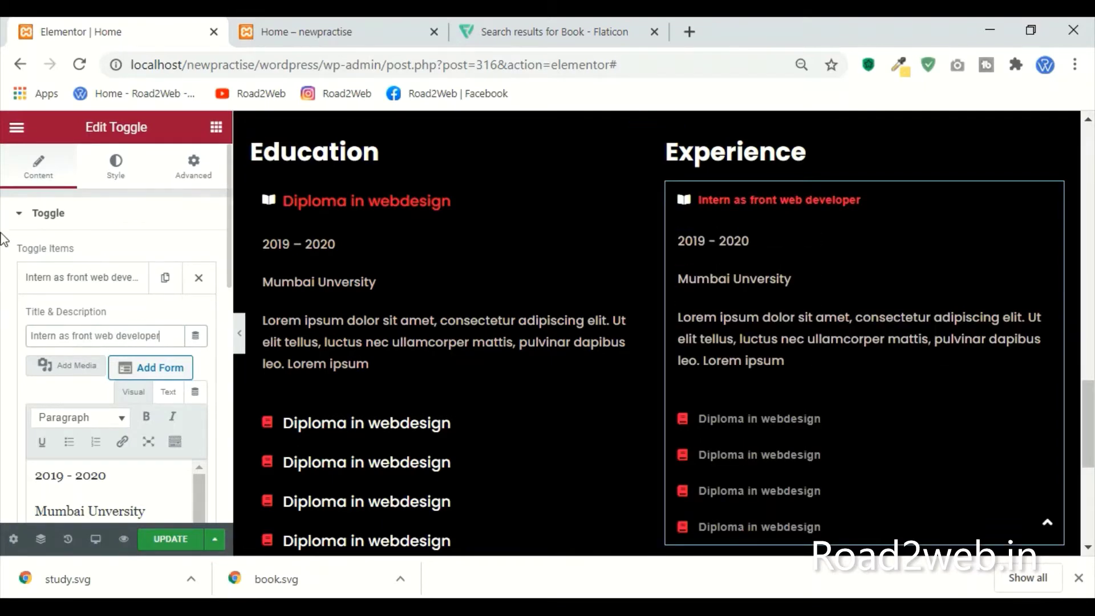
Step: Replace the university line in the first Experience item's description with "Company name" and collapse the item
{"action": "scroll", "coordinate": [125, 431], "scroll_direction": "down", "scroll_amount": 4}
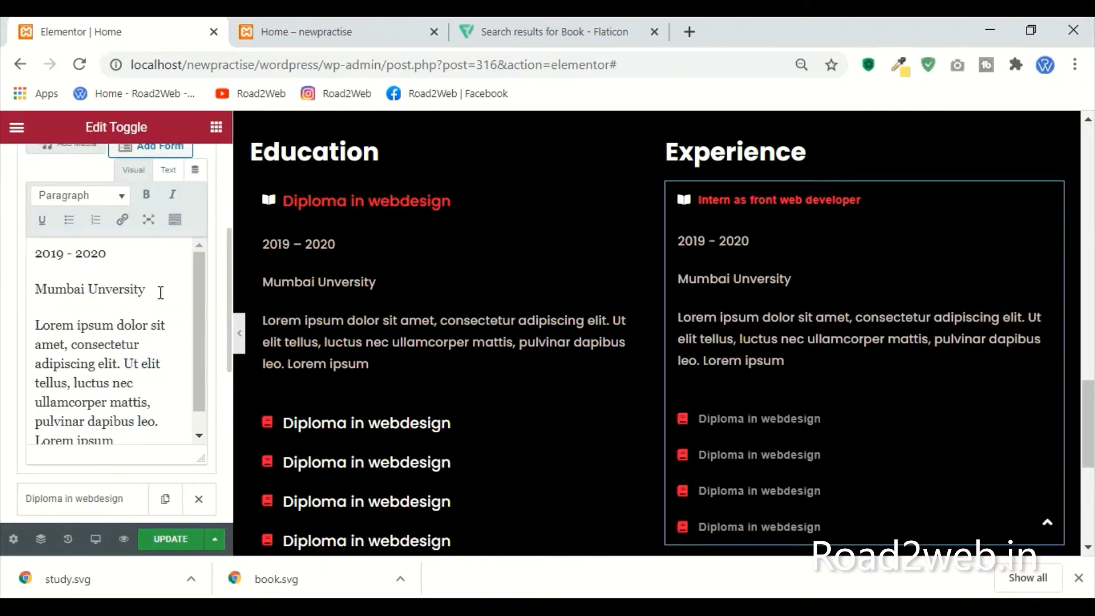
{"action": "left_click_drag", "start_coordinate": [161, 292], "coordinate": [21, 302]}
{"action": "key", "text": "BackSpace"}
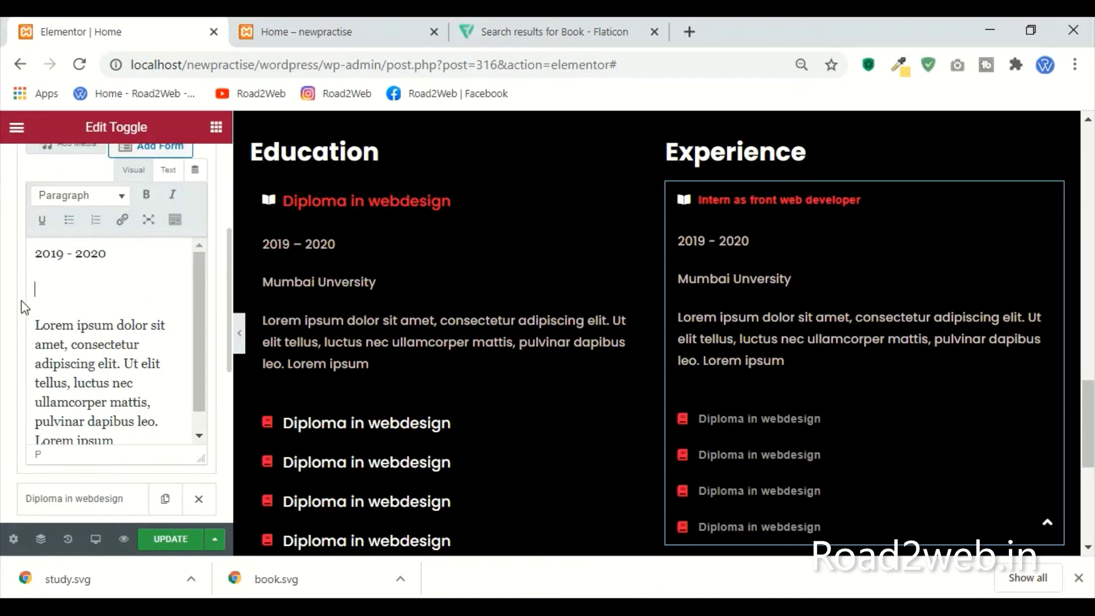
{"action": "type", "text": "Company"}
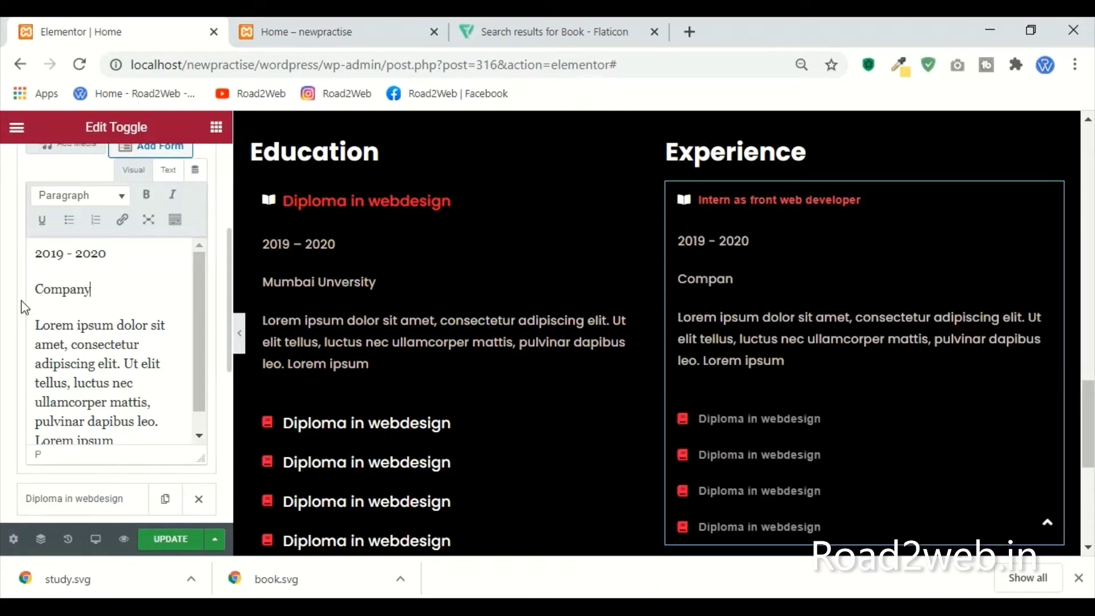
{"action": "type", "text": " nam"}
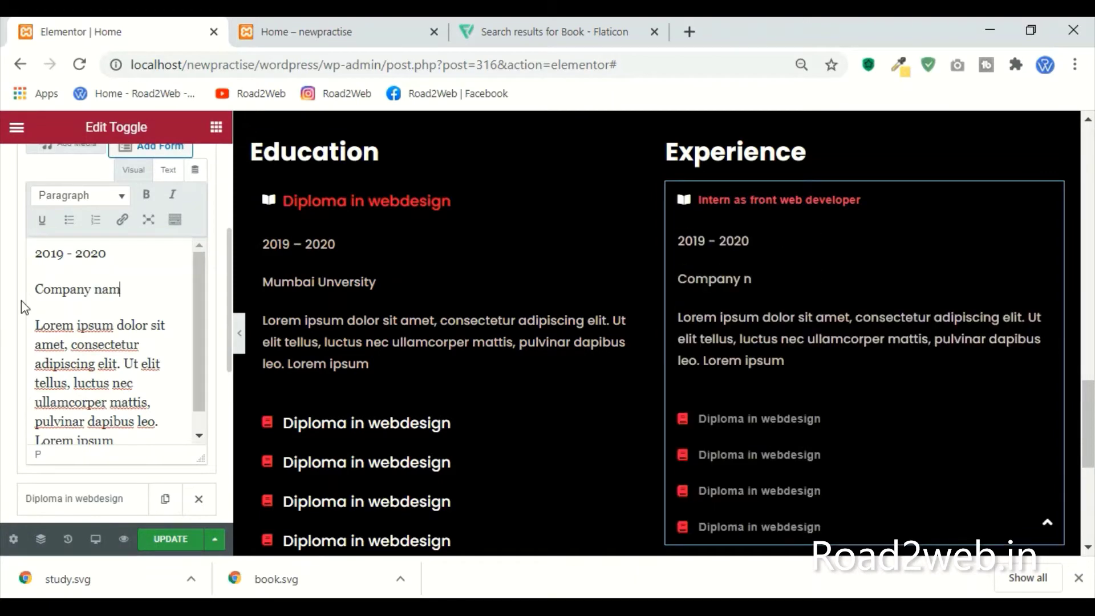
{"action": "type", "text": "e"}
{"action": "scroll", "coordinate": [135, 324], "scroll_direction": "up", "scroll_amount": 4}
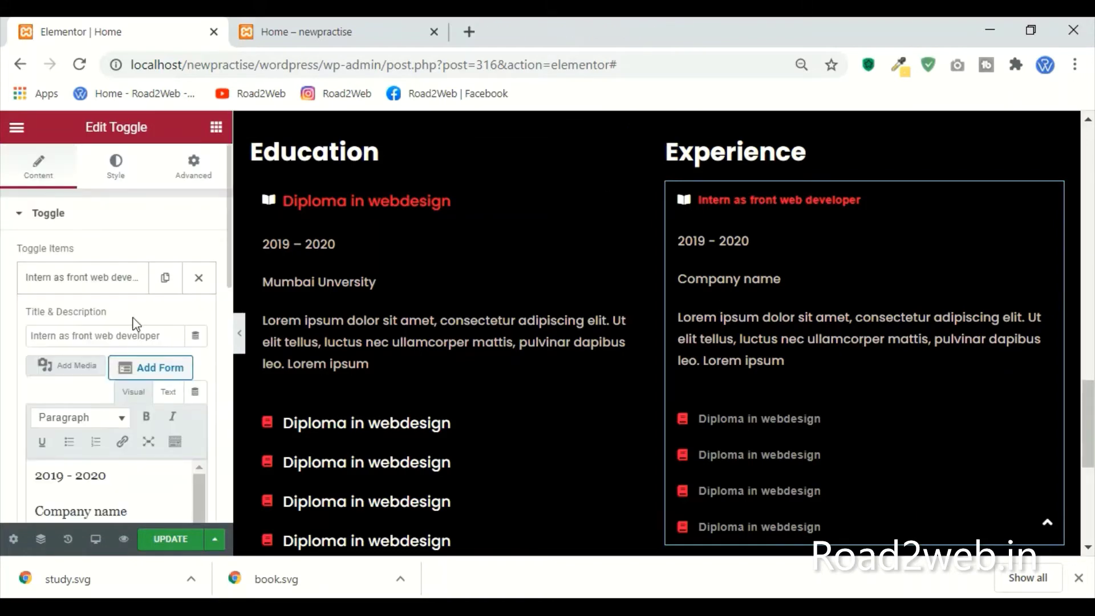
{"action": "left_click", "coordinate": [78, 278]}
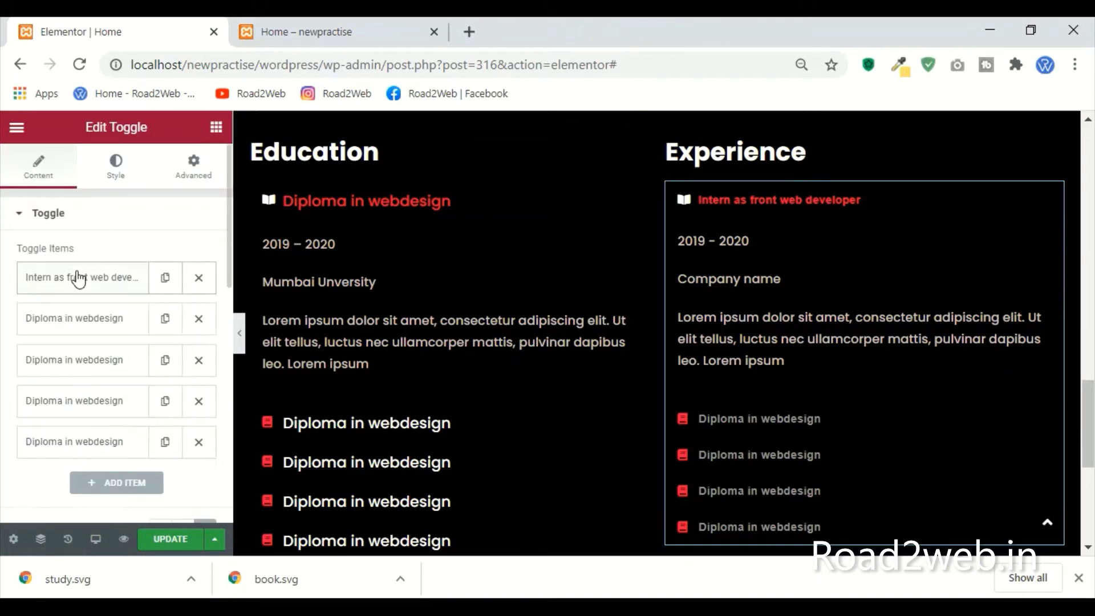
Step: Delete the four remaining "Diploma in webdesign" items from the Experience toggle
{"action": "left_click", "coordinate": [199, 320]}
{"action": "left_click", "coordinate": [199, 319]}
{"action": "left_click", "coordinate": [200, 320]}
{"action": "left_click", "coordinate": [199, 319]}
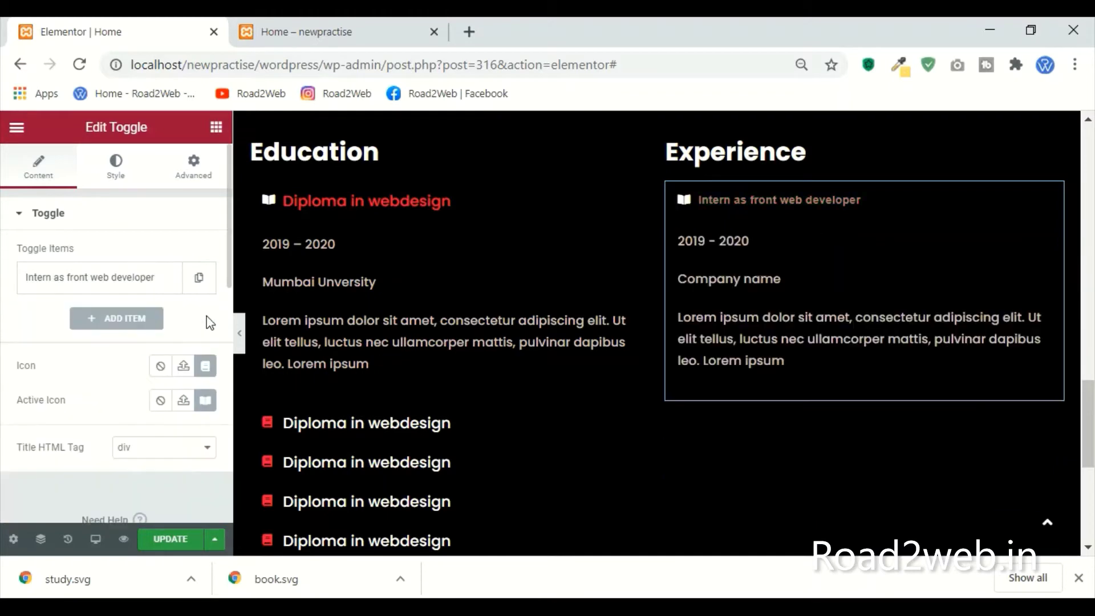
Step: Duplicate the "Intern as front web developer" item until the Experience toggle has five items
{"action": "left_click", "coordinate": [198, 278]}
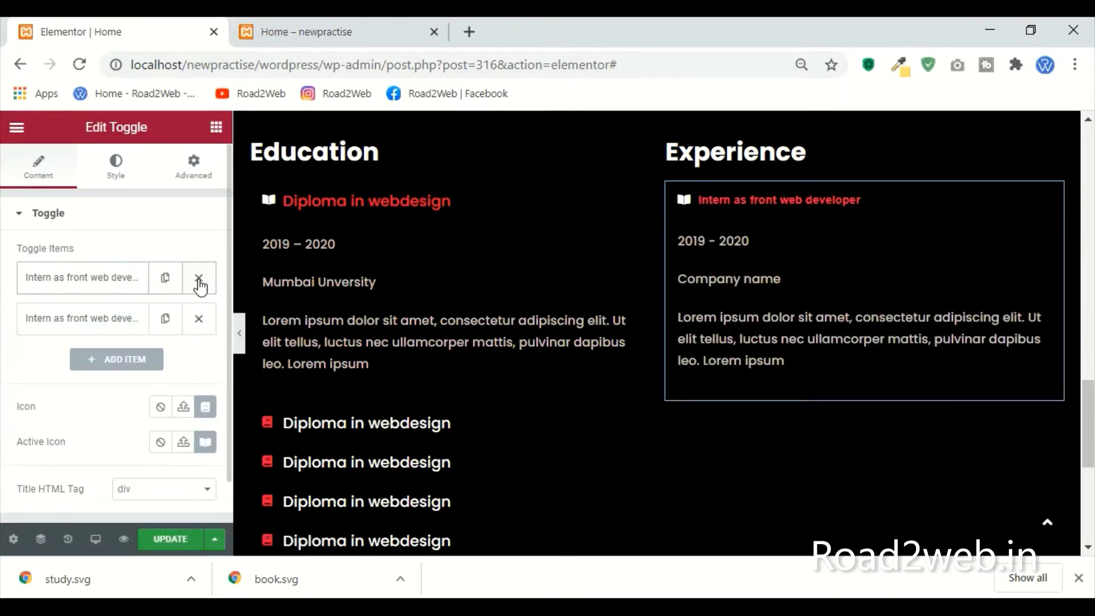
{"action": "left_click", "coordinate": [164, 318]}
{"action": "left_click", "coordinate": [165, 360]}
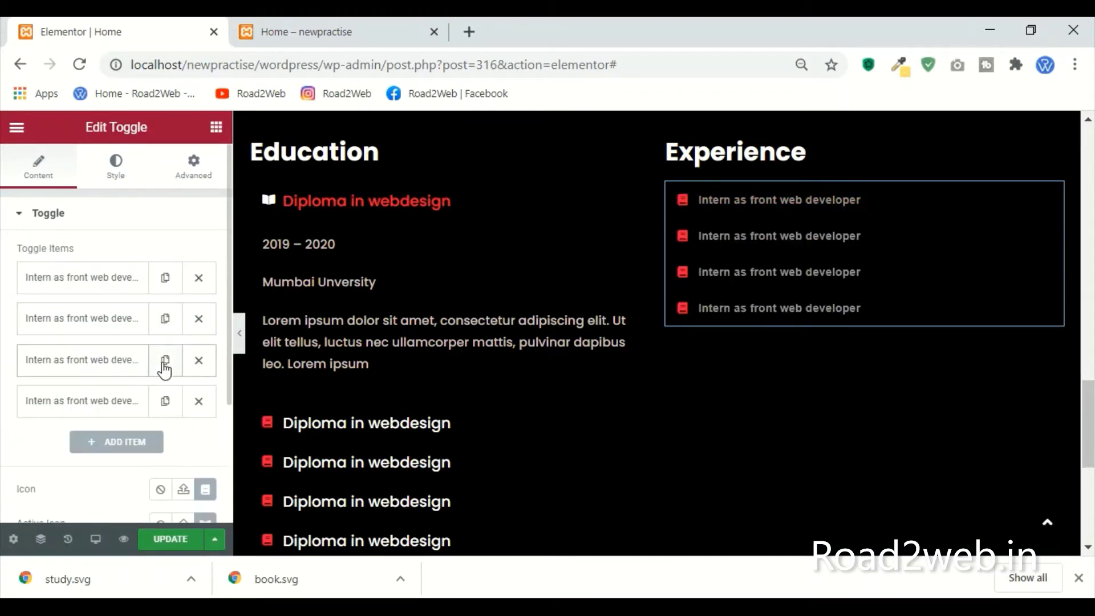
{"action": "left_click", "coordinate": [165, 401]}
Step: Search all library icons for "bag" and set the Experience toggle's icon to the solid shopping bag
{"action": "scroll", "coordinate": [127, 425], "scroll_direction": "down", "scroll_amount": 3}
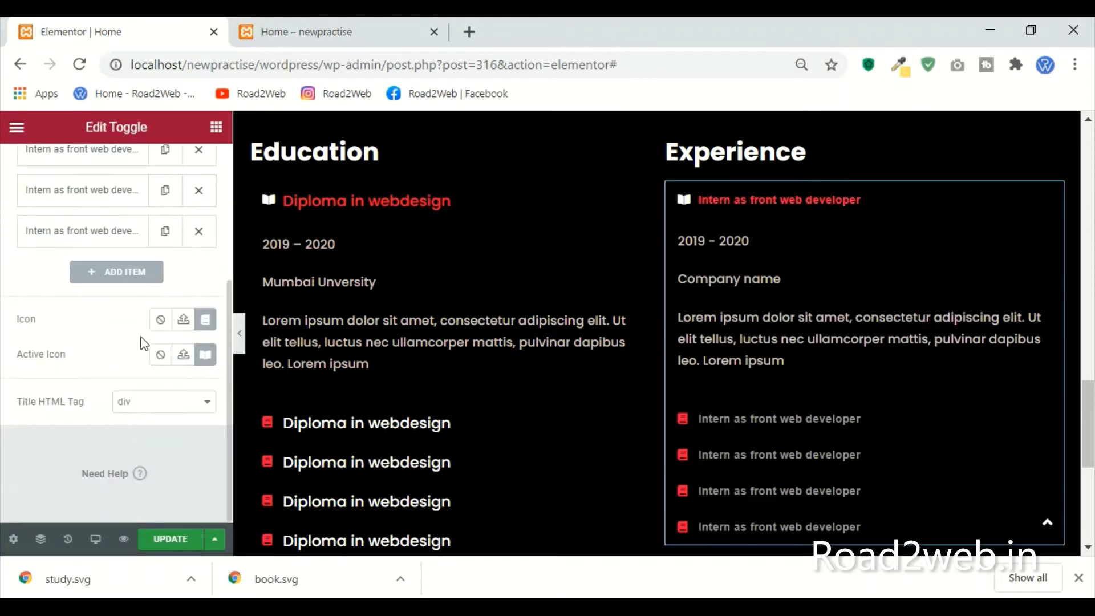
{"action": "left_click", "coordinate": [206, 322]}
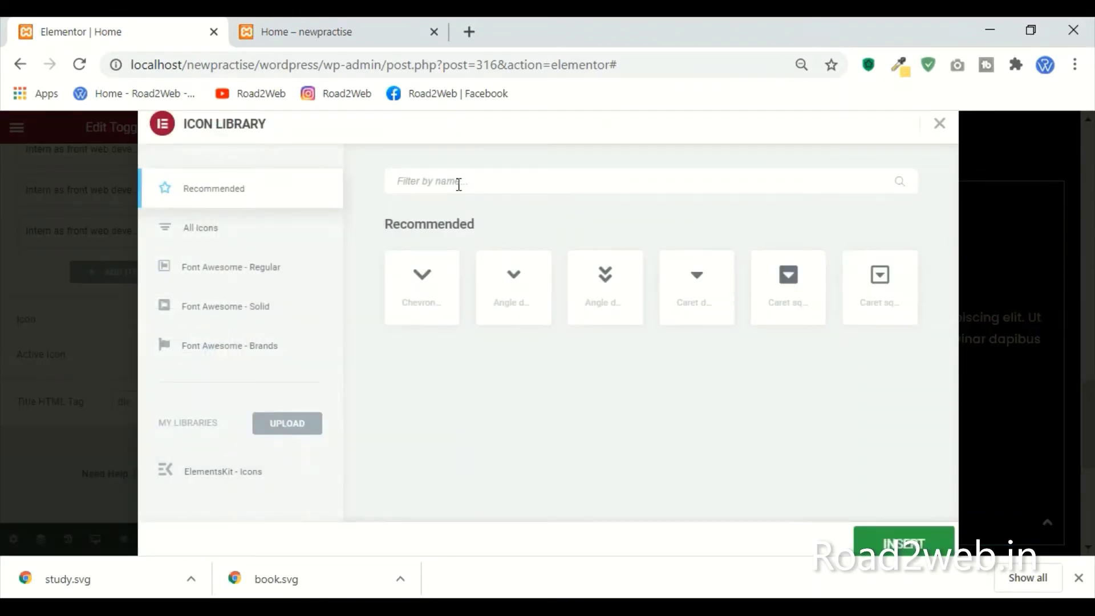
{"action": "left_click", "coordinate": [459, 185]}
{"action": "type", "text": "bag"}
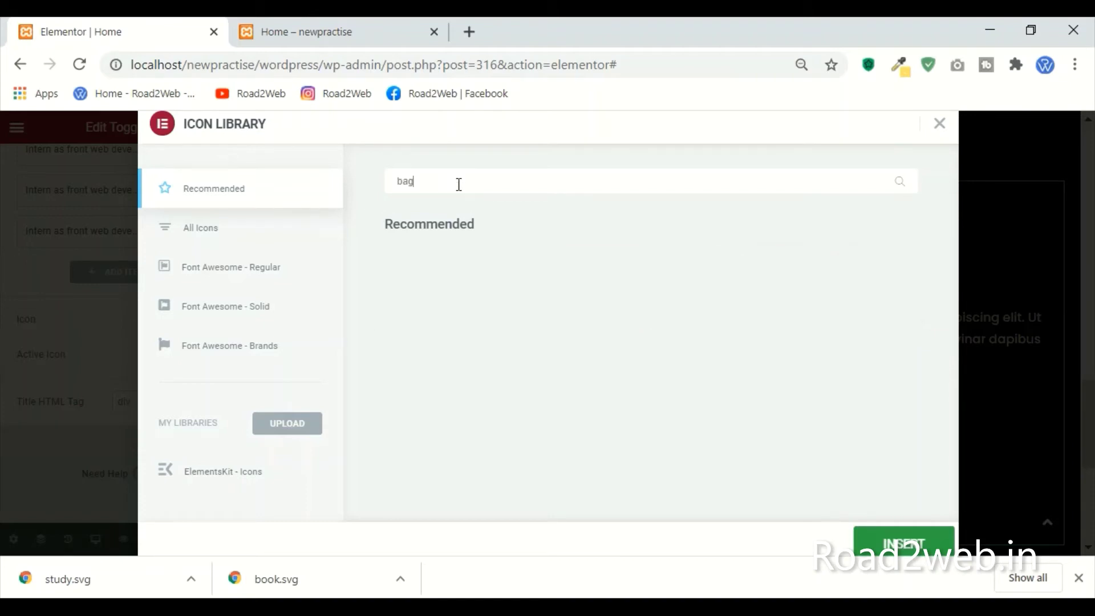
{"action": "left_click", "coordinate": [206, 239]}
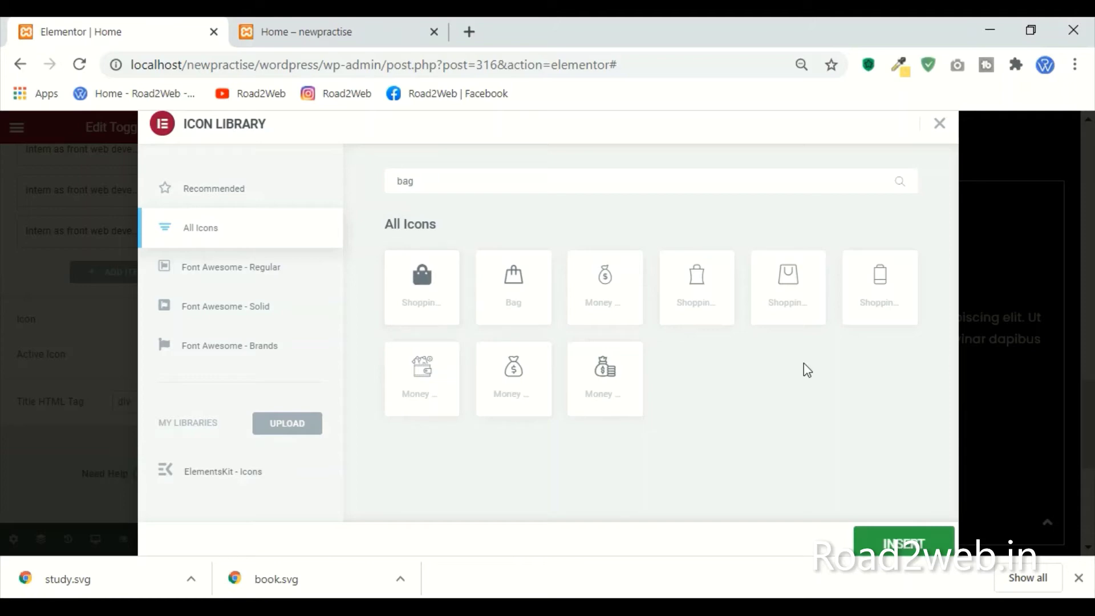
{"action": "left_click", "coordinate": [431, 291]}
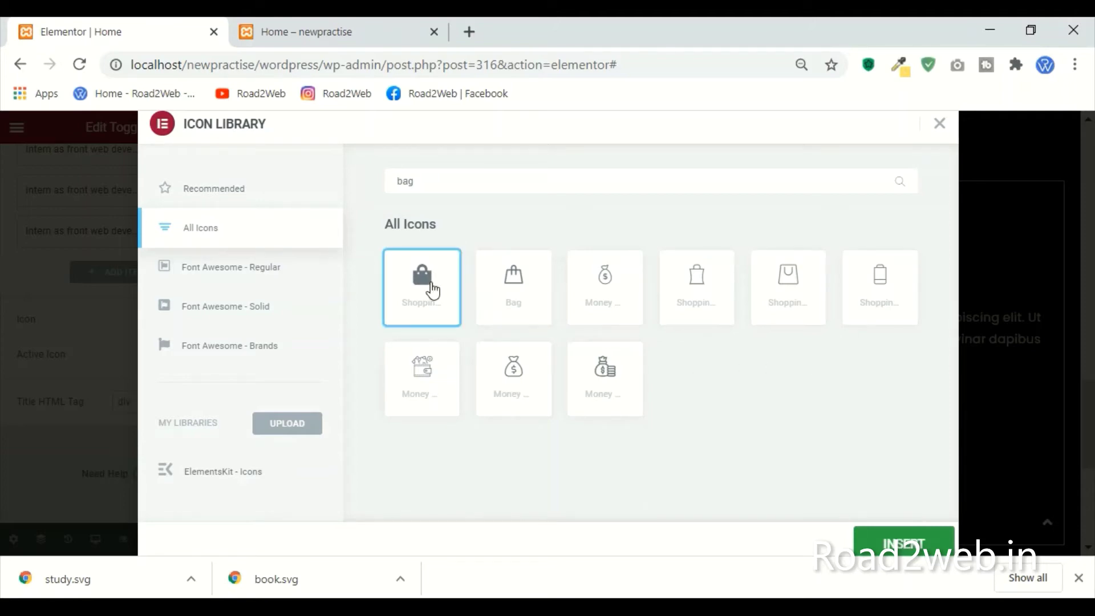
{"action": "left_click", "coordinate": [922, 548]}
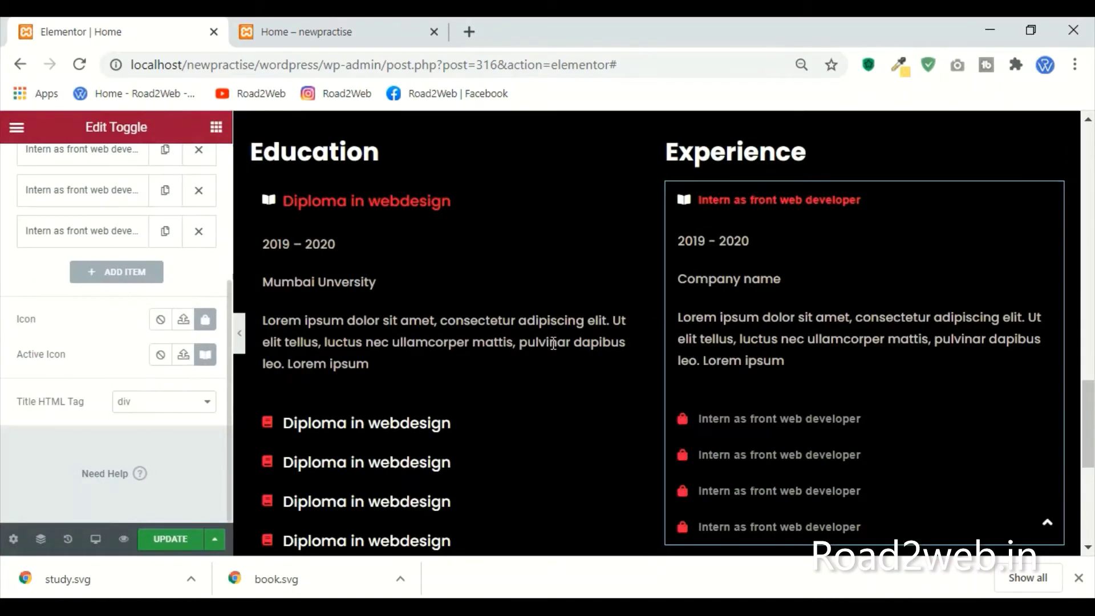
Step: Set the Experience toggle's active icon to the briefcase with a clock, and check it by collapsing and reopening the first item
{"action": "left_click", "coordinate": [203, 356]}
{"action": "left_click", "coordinate": [203, 228]}
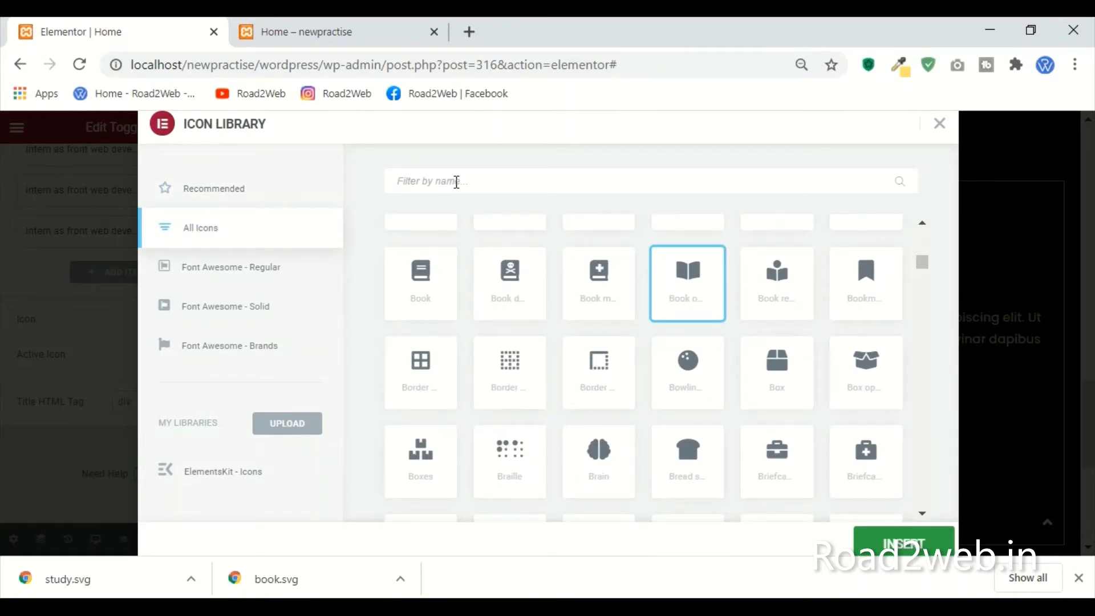
{"action": "left_click", "coordinate": [858, 465]}
{"action": "scroll", "coordinate": [858, 464], "scroll_direction": "down", "scroll_amount": 3}
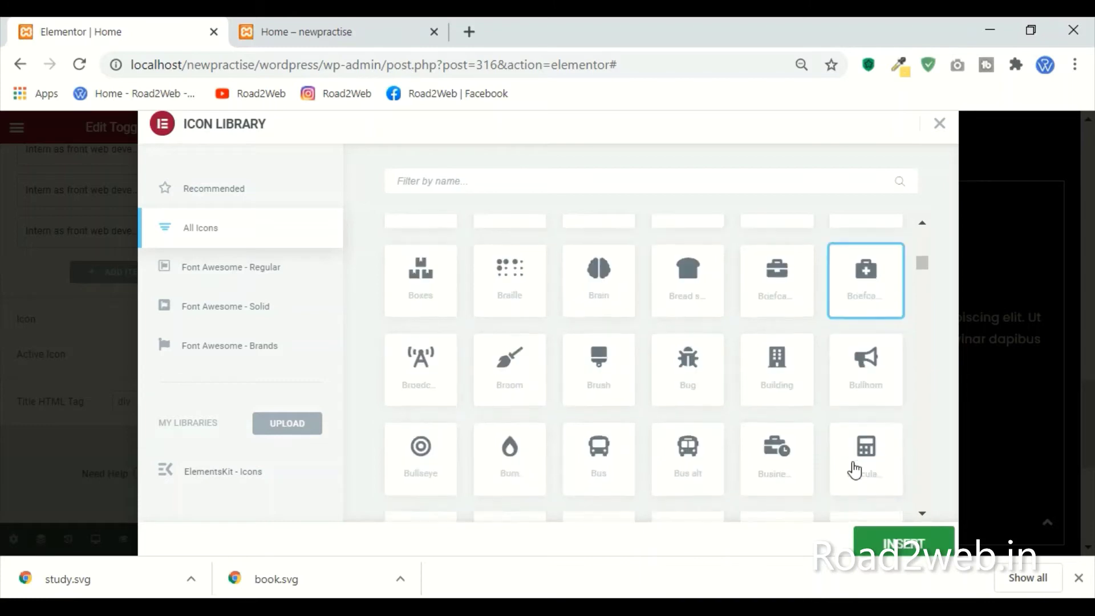
{"action": "left_click", "coordinate": [785, 284]}
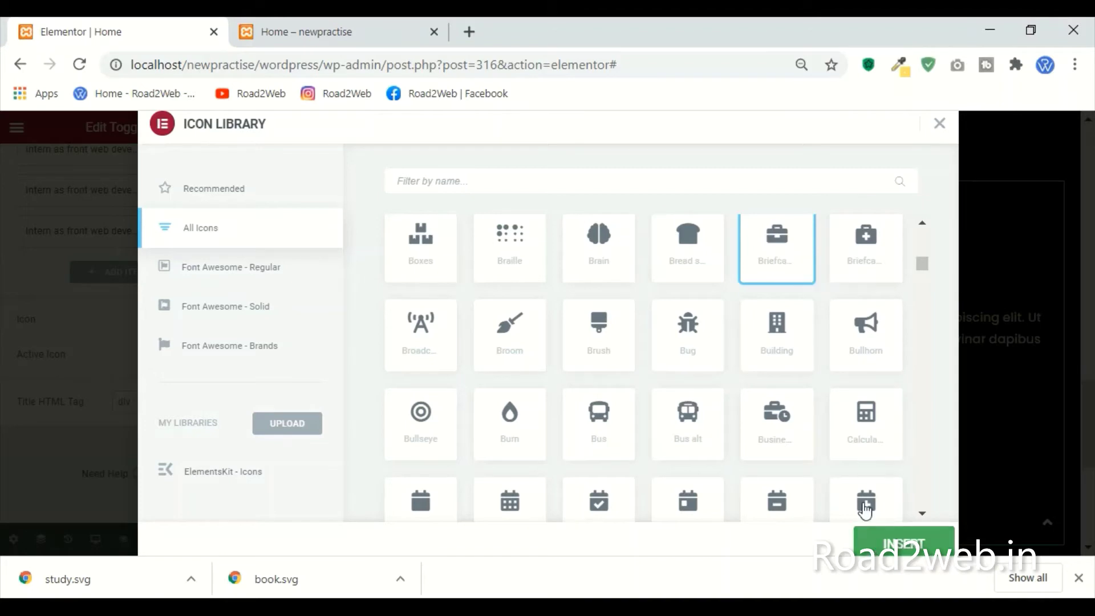
{"action": "left_click", "coordinate": [867, 261]}
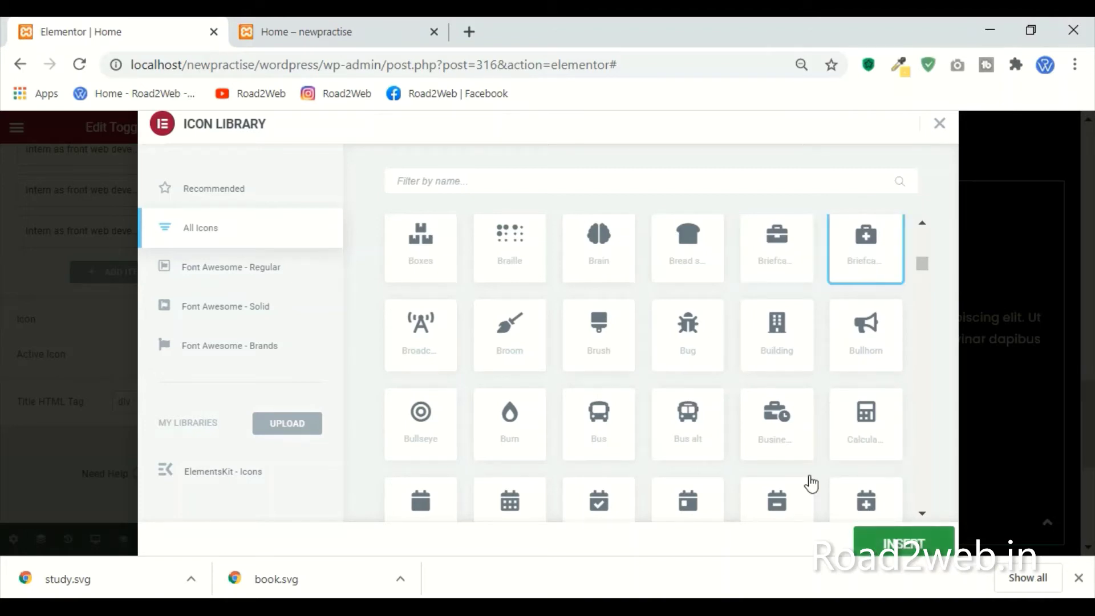
{"action": "left_click", "coordinate": [769, 414]}
{"action": "scroll", "coordinate": [768, 497], "scroll_direction": "down", "scroll_amount": 3}
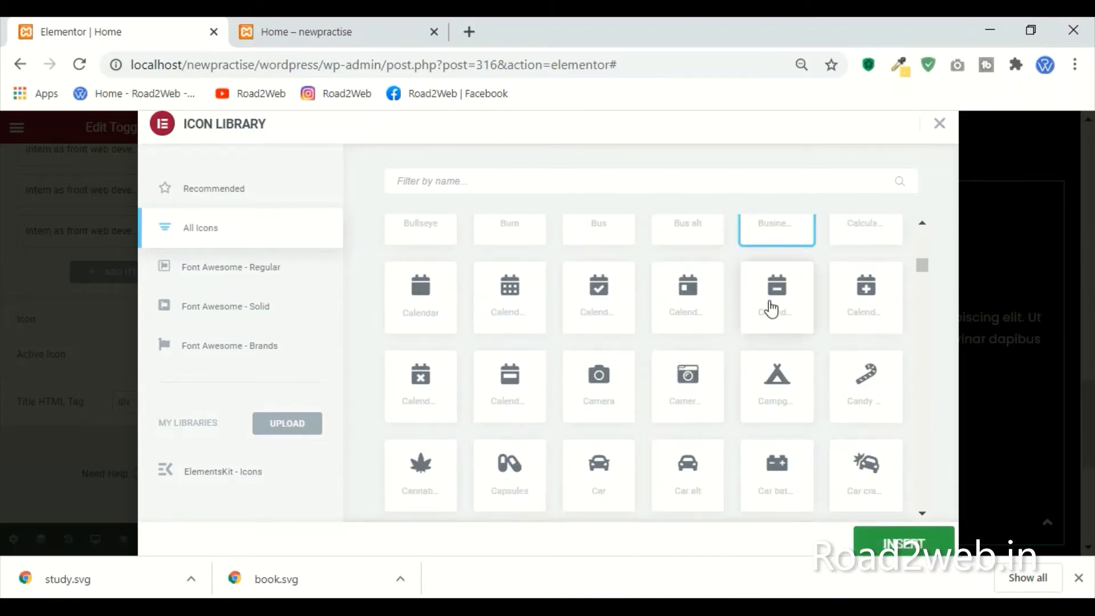
{"action": "left_click", "coordinate": [940, 549]}
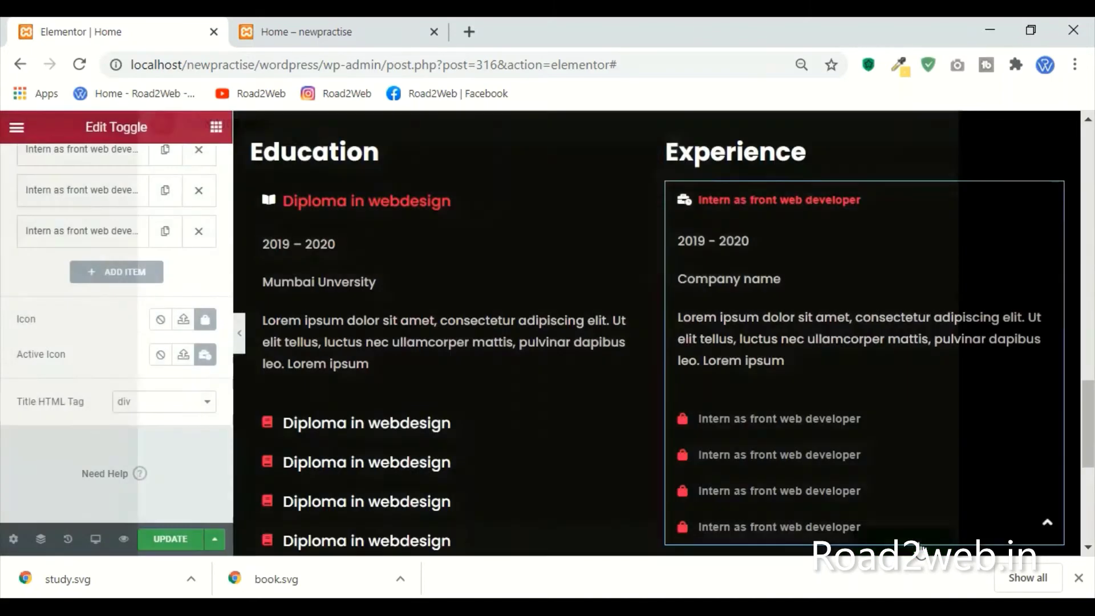
{"action": "left_click", "coordinate": [773, 211]}
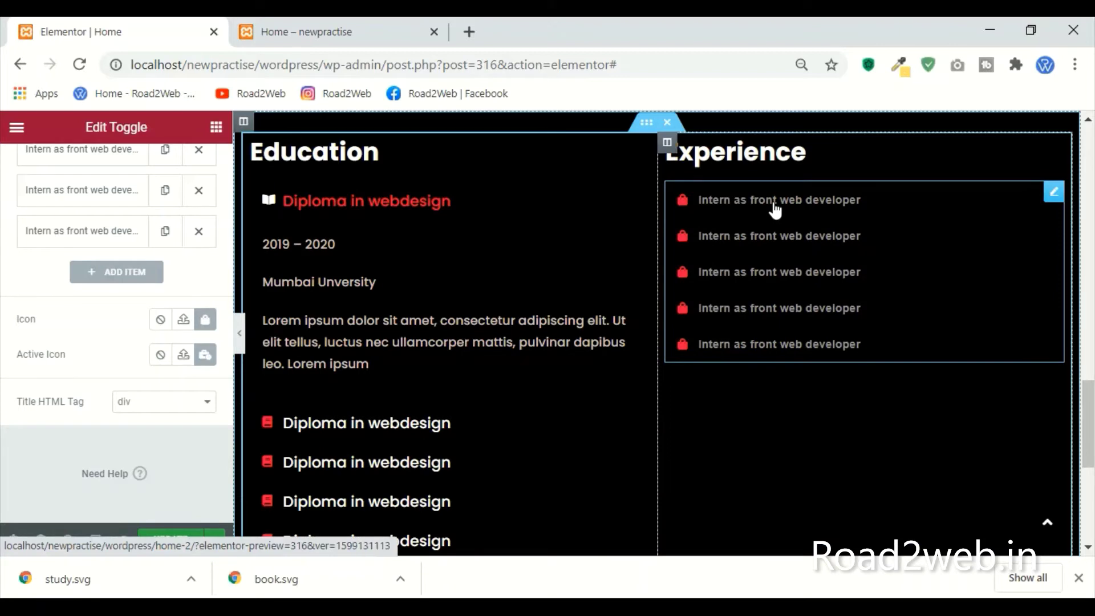
{"action": "left_click", "coordinate": [777, 207]}
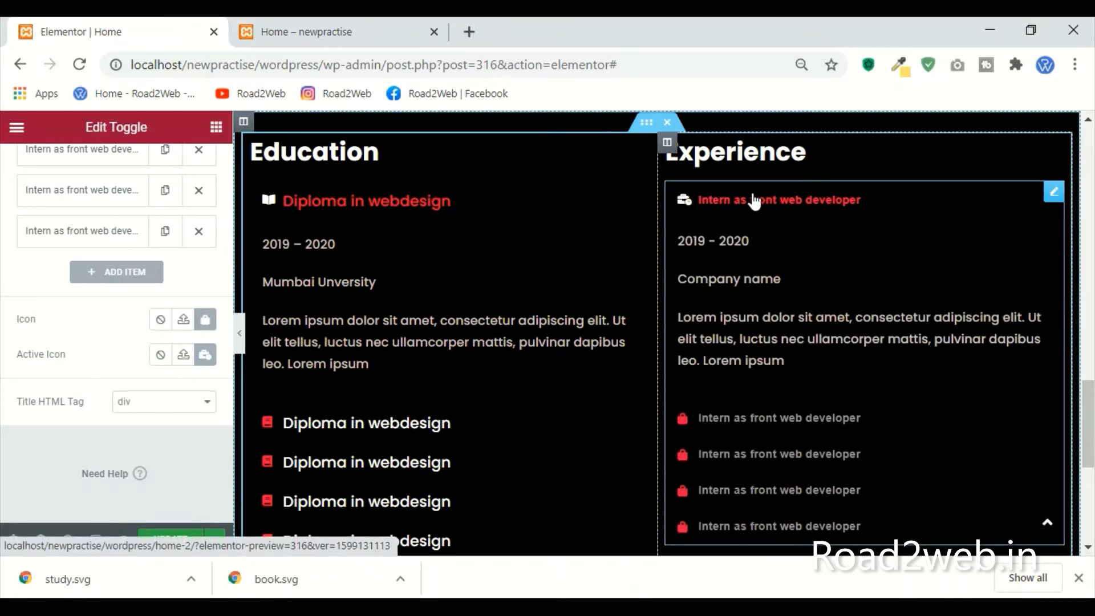
Step: Set the padding of the section holding Education and Experience to 50 px on all sides and update the page
{"action": "scroll", "coordinate": [90, 359], "scroll_direction": "up", "scroll_amount": 4}
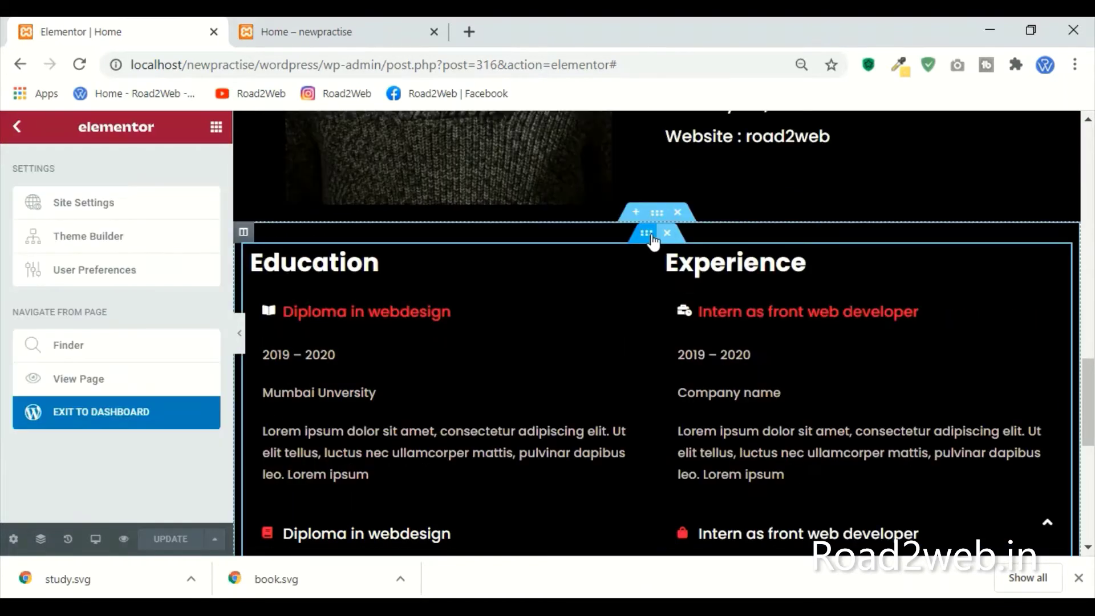
{"action": "left_click", "coordinate": [350, 224]}
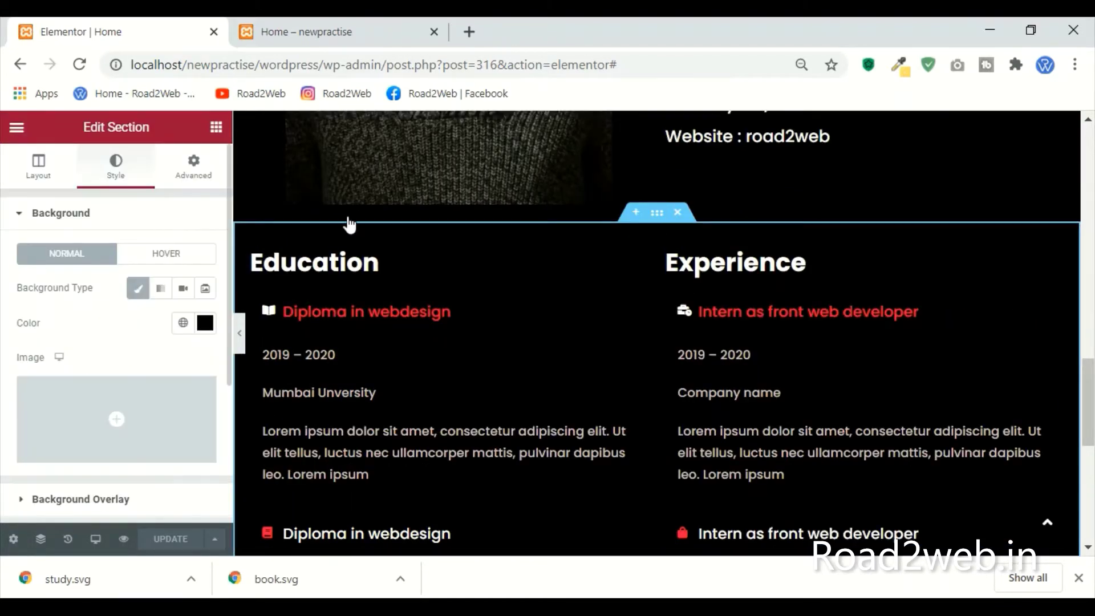
{"action": "left_click", "coordinate": [204, 174]}
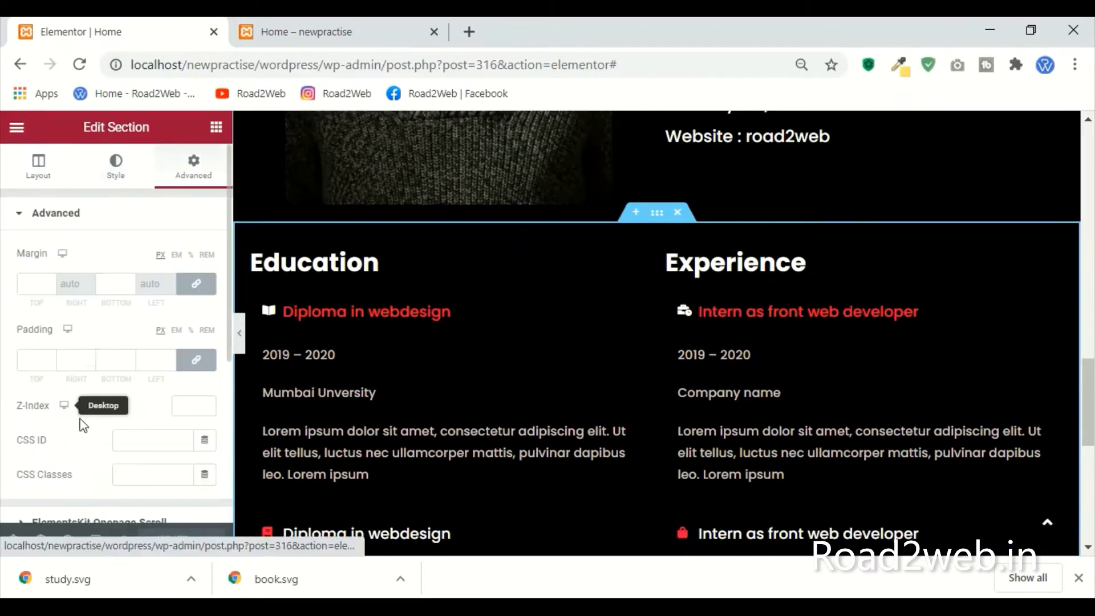
{"action": "left_click", "coordinate": [30, 361]}
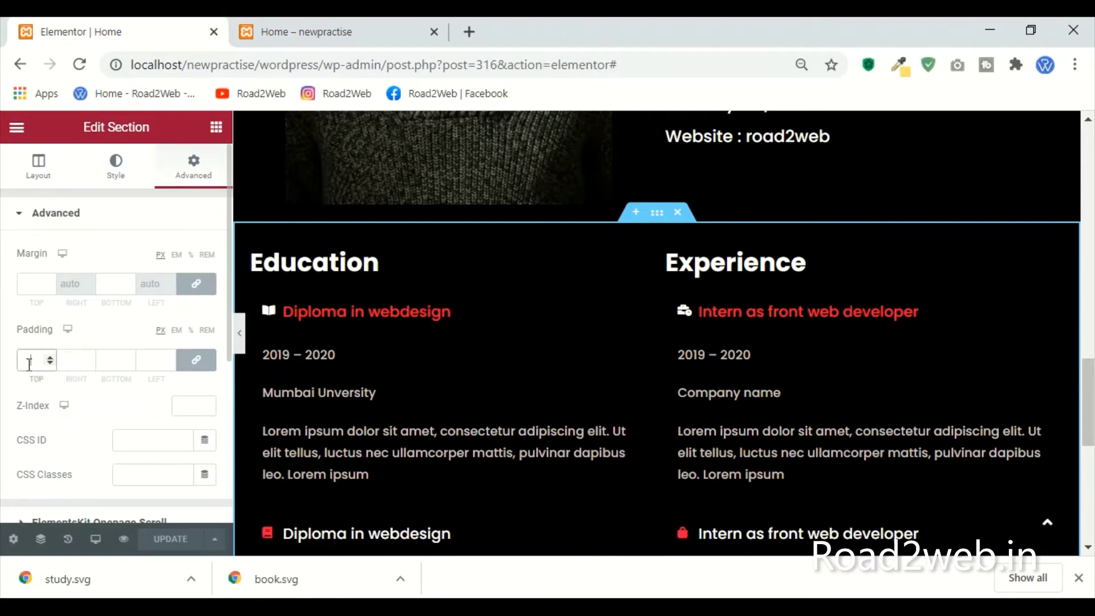
{"action": "type", "text": "50"}
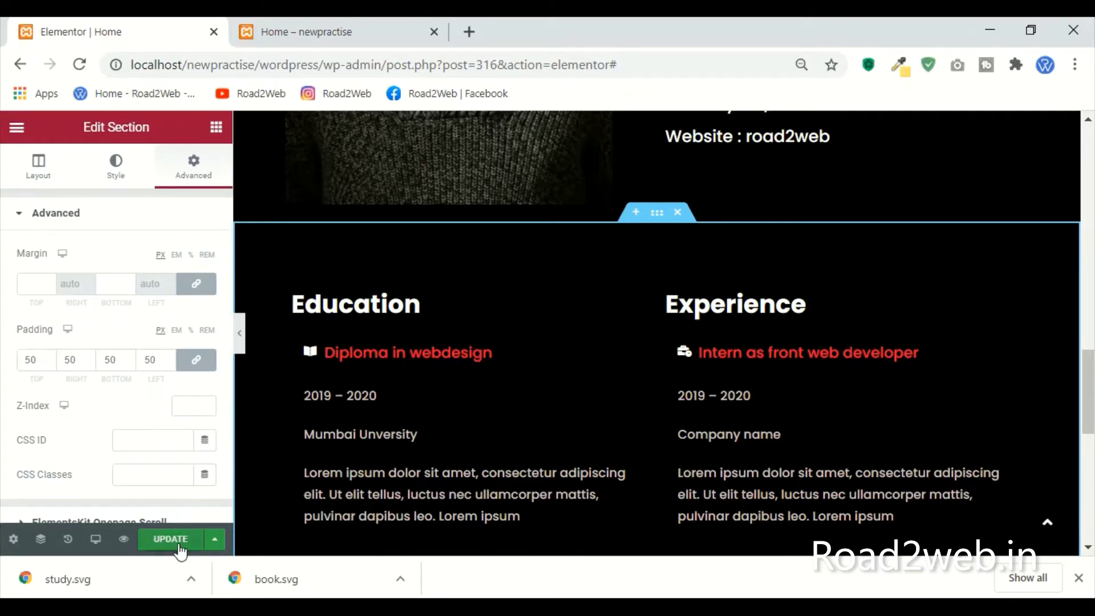
{"action": "left_click", "coordinate": [155, 541]}
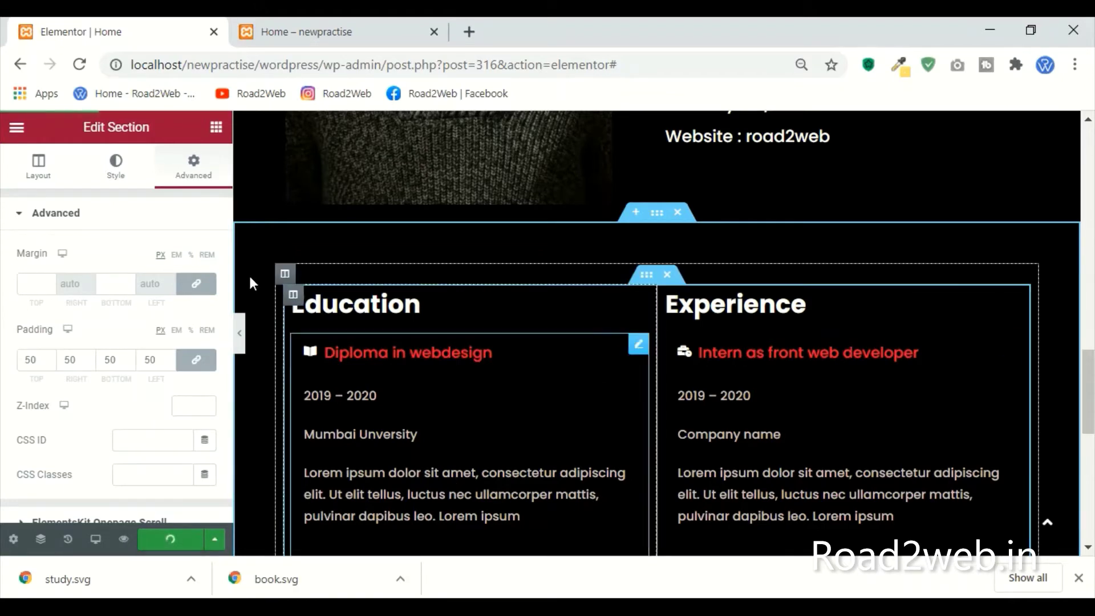
Step: Reload the page preview and examine the spacing around the Education and Experience columns
{"action": "left_click", "coordinate": [301, 33]}
{"action": "key", "text": "F5"}
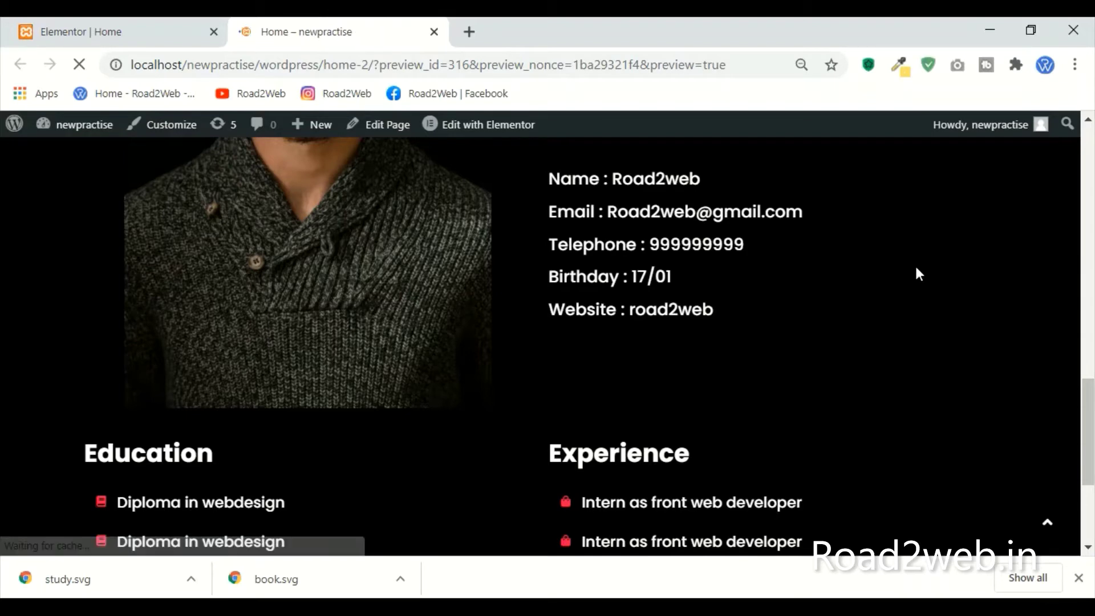
{"action": "scroll", "coordinate": [916, 266], "scroll_direction": "down", "scroll_amount": 8}
{"action": "scroll", "coordinate": [917, 276], "scroll_direction": "up", "scroll_amount": 4}
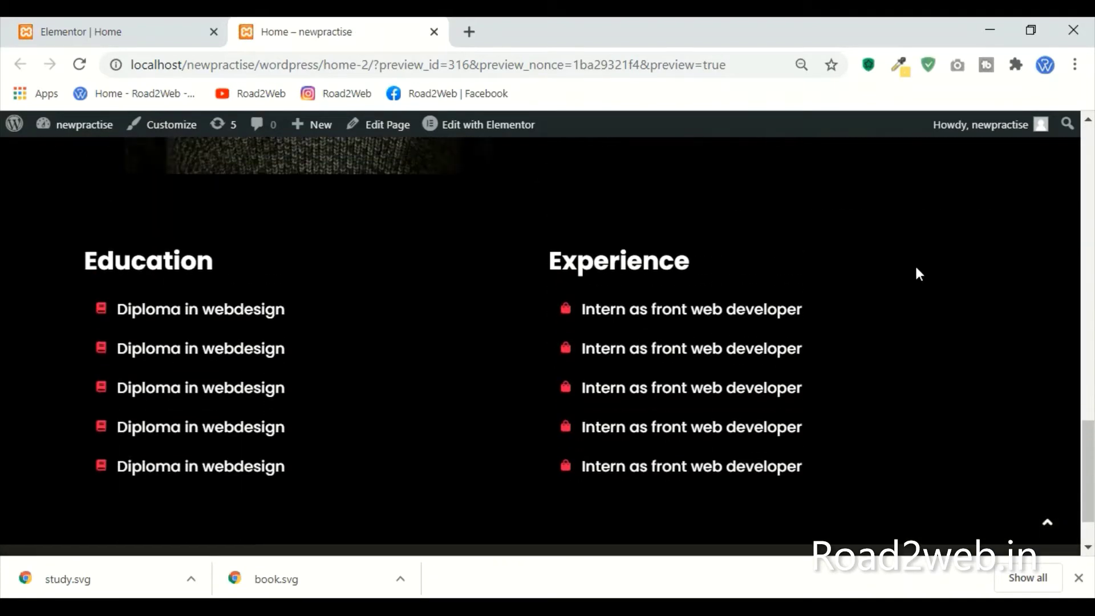
{"action": "scroll", "coordinate": [918, 273], "scroll_direction": "down", "scroll_amount": 2}
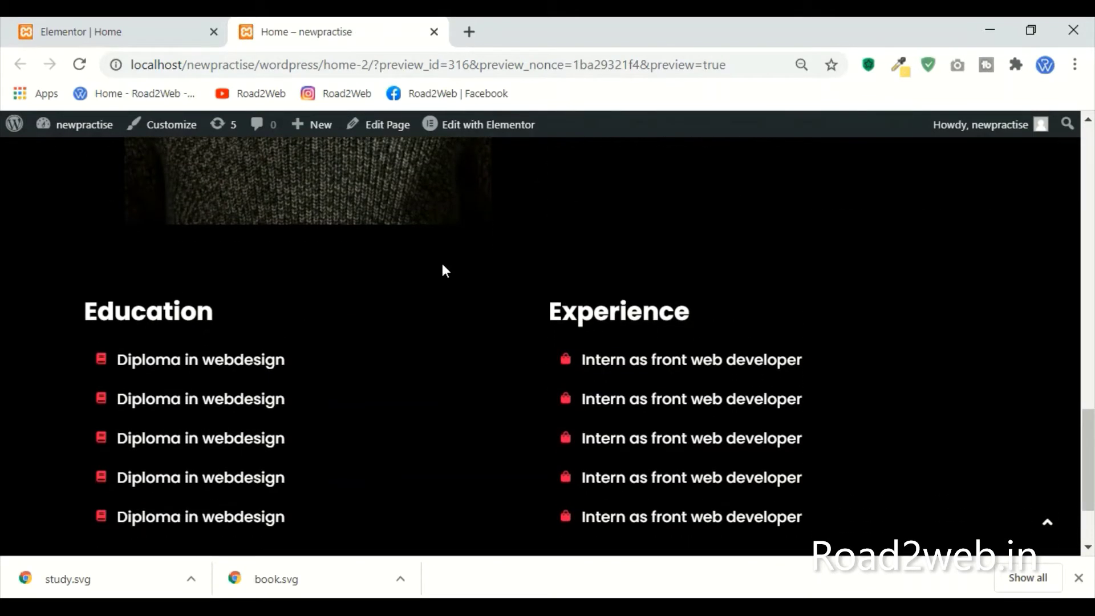
{"action": "left_click", "coordinate": [97, 31]}
{"action": "left_click", "coordinate": [368, 28]}
{"action": "scroll", "coordinate": [933, 238], "scroll_direction": "down", "scroll_amount": 3}
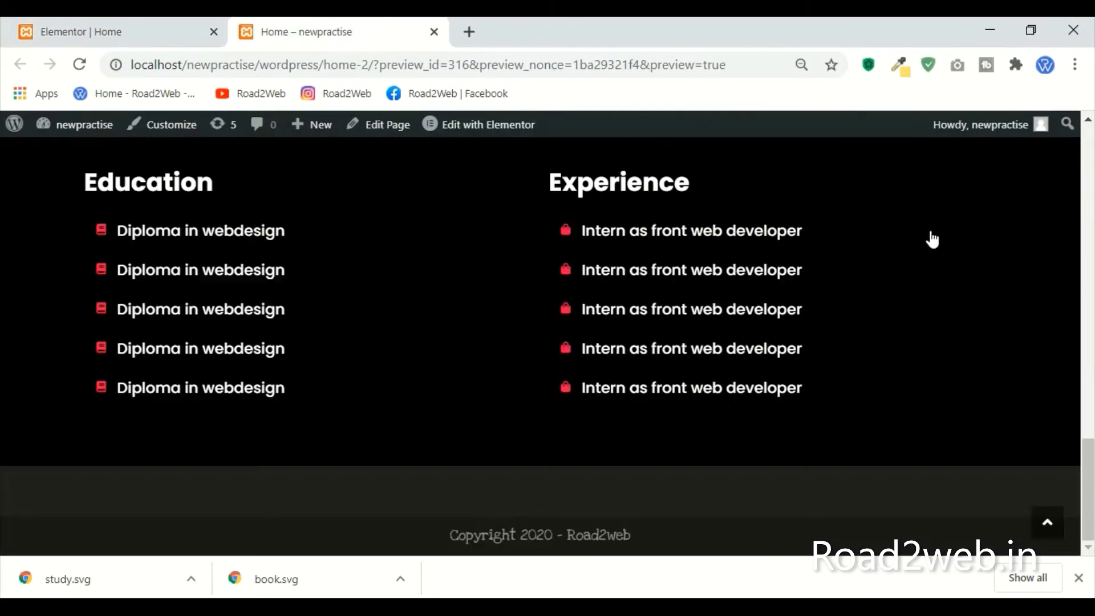
Step: Return to the Elementor editor and add a single-column section below Education and Experience with a #000 classic background
{"action": "left_click", "coordinate": [85, 25]}
{"action": "scroll", "coordinate": [663, 367], "scroll_direction": "down", "scroll_amount": 4}
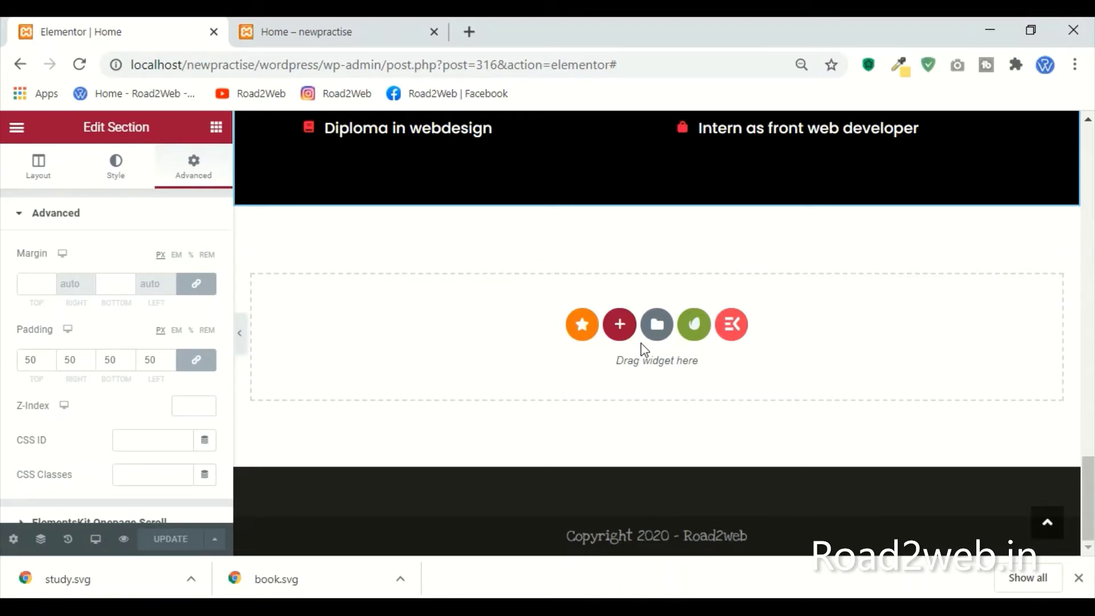
{"action": "left_click", "coordinate": [619, 324]}
{"action": "left_click", "coordinate": [422, 369]}
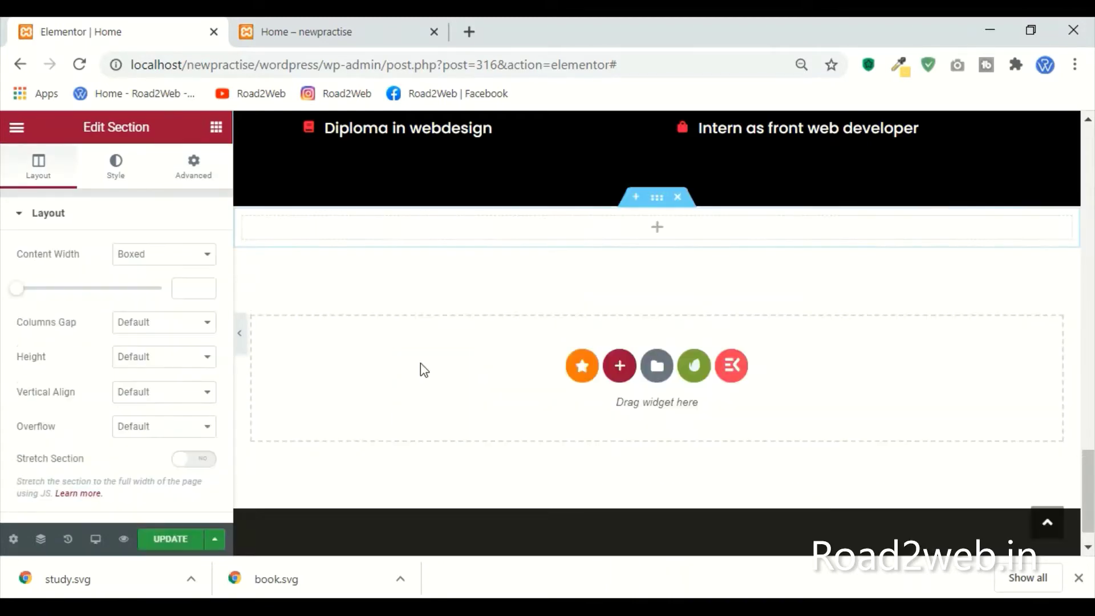
{"action": "left_click", "coordinate": [117, 173]}
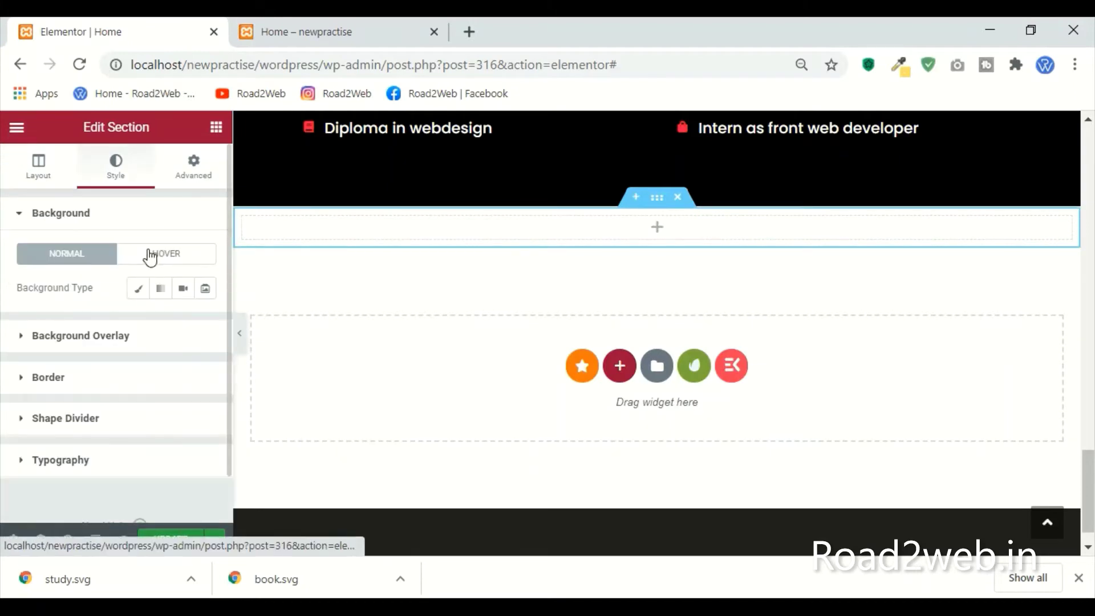
{"action": "left_click", "coordinate": [138, 288]}
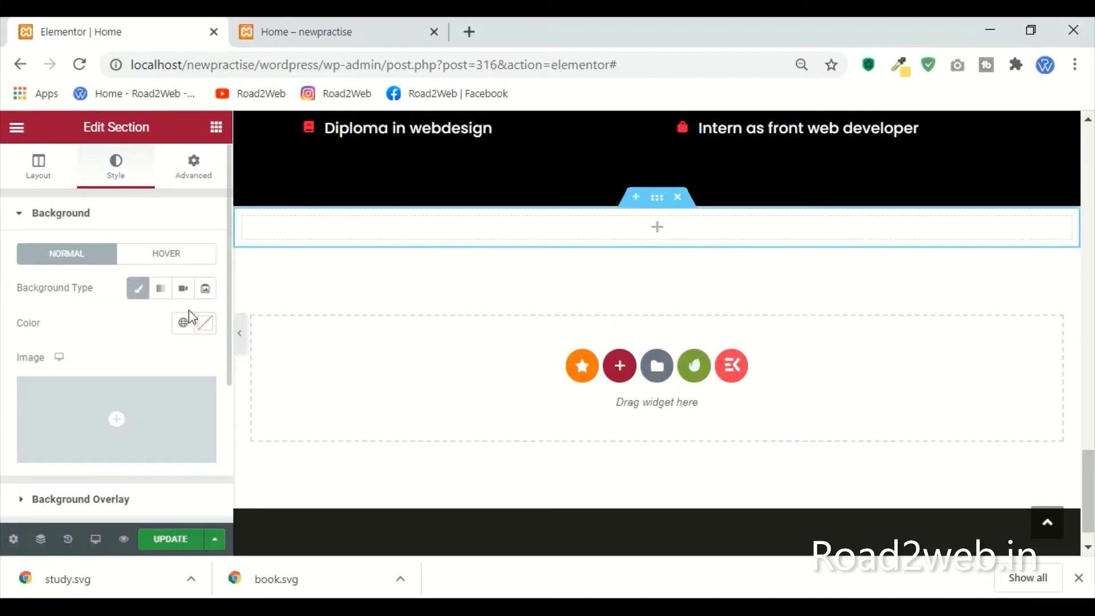
{"action": "left_click", "coordinate": [206, 324]}
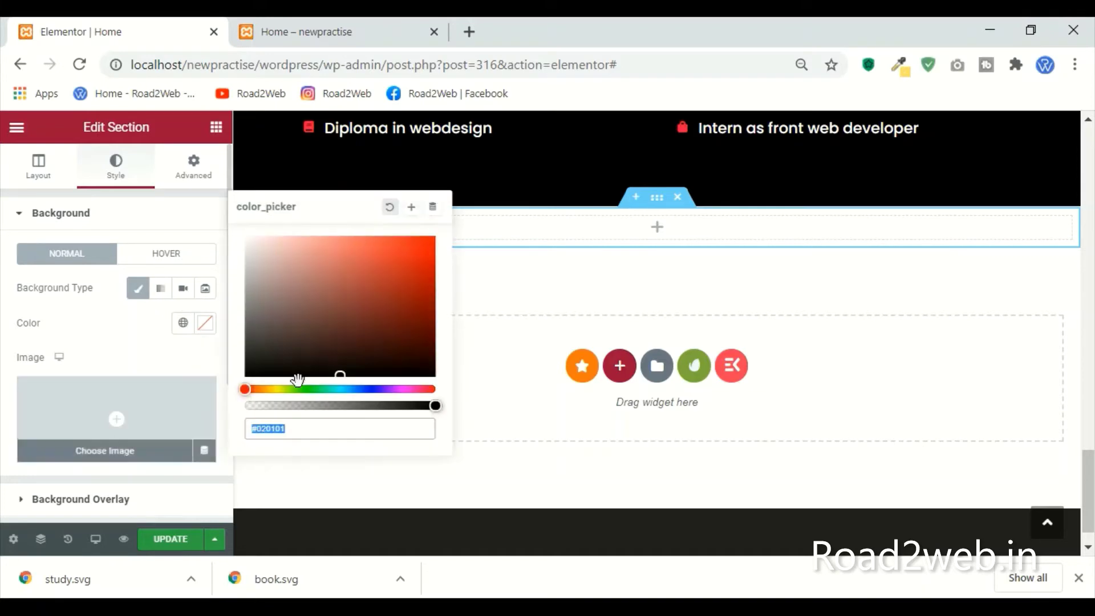
{"action": "type", "text": "#"}
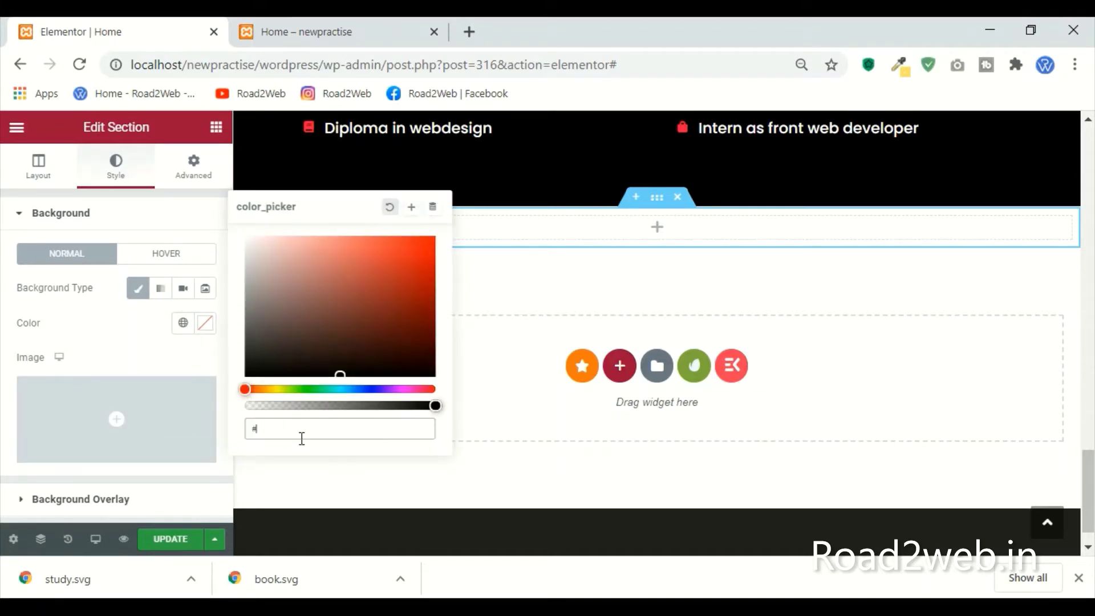
{"action": "type", "text": "000"}
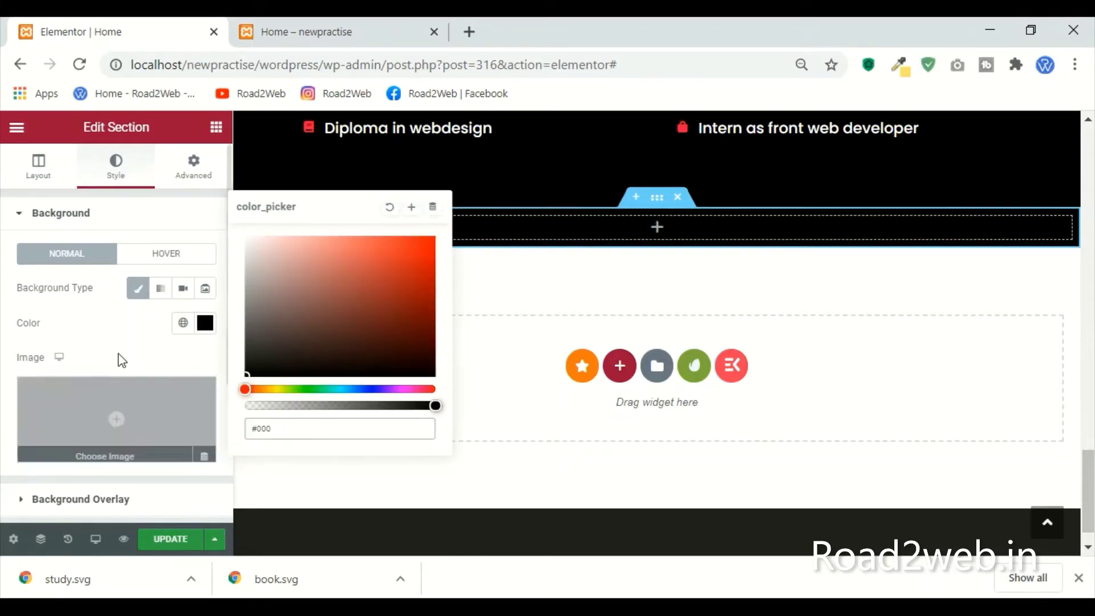
{"action": "left_click", "coordinate": [115, 330]}
{"action": "scroll", "coordinate": [641, 401], "scroll_direction": "up", "scroll_amount": 1}
{"action": "scroll", "coordinate": [640, 401], "scroll_direction": "up", "scroll_amount": 4}
{"action": "scroll", "coordinate": [618, 403], "scroll_direction": "down", "scroll_amount": 3}
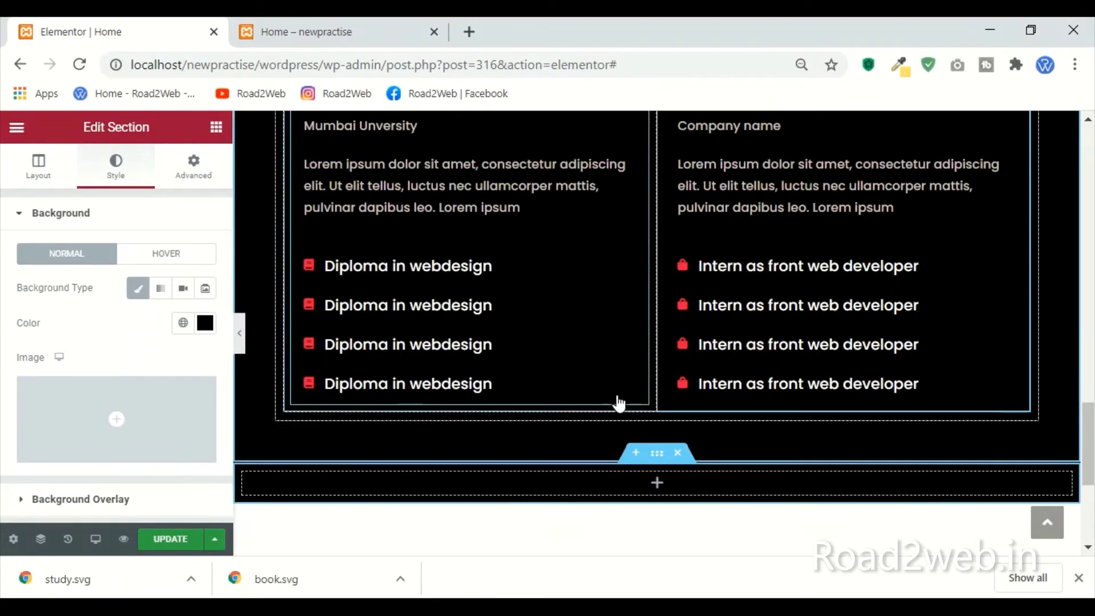
Step: Set the new section's padding to 50 px top and bottom and 0 px right and left
{"action": "left_click", "coordinate": [188, 181]}
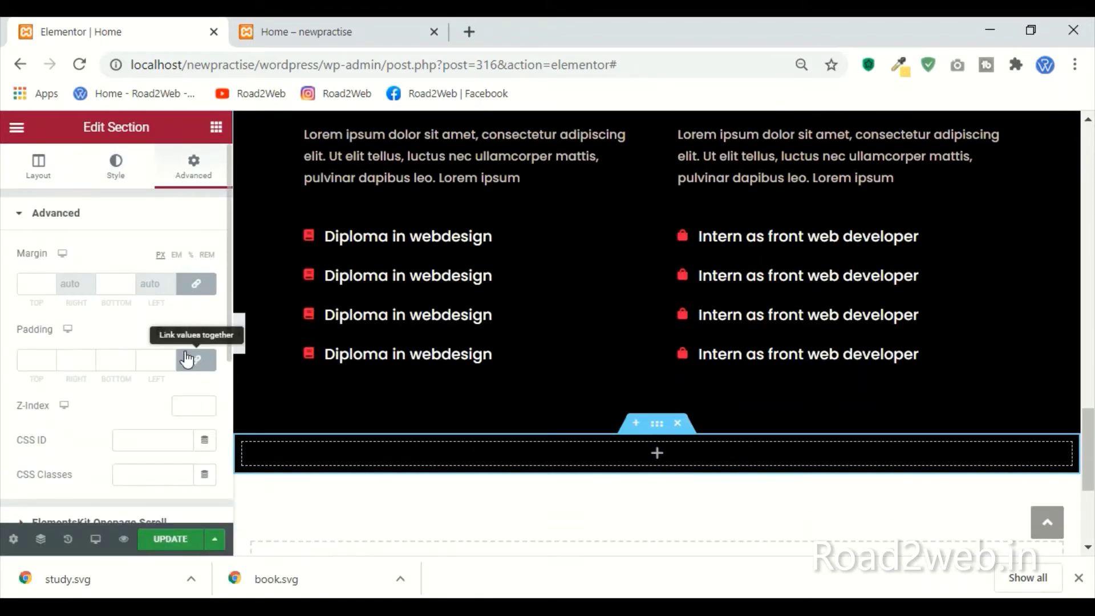
{"action": "left_click", "coordinate": [29, 361]}
{"action": "type", "text": "50"}
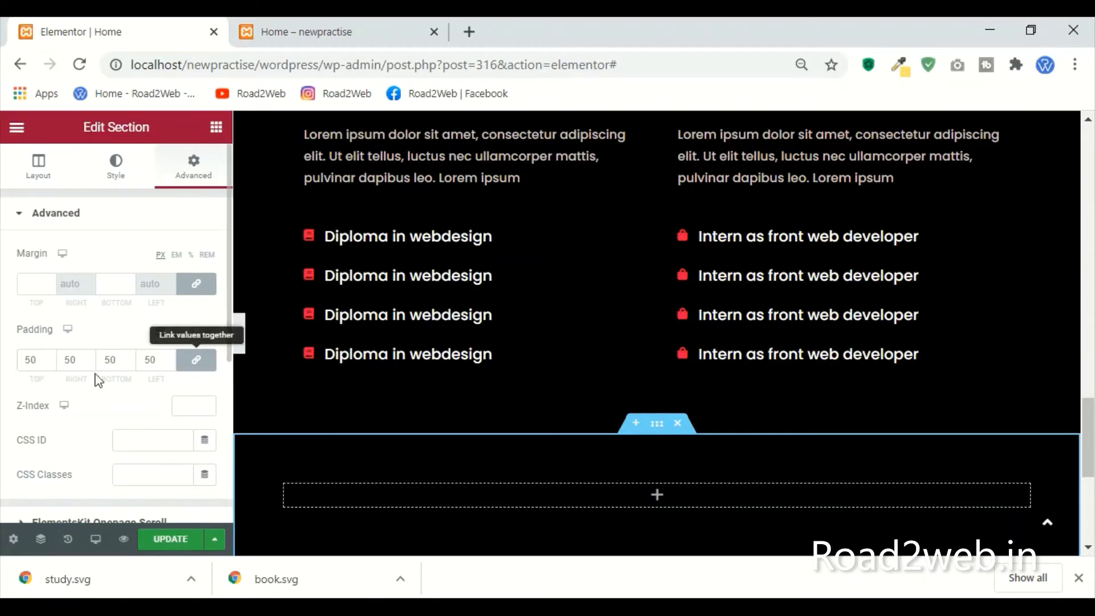
{"action": "double_click", "coordinate": [70, 359]}
{"action": "type", "text": "0"}
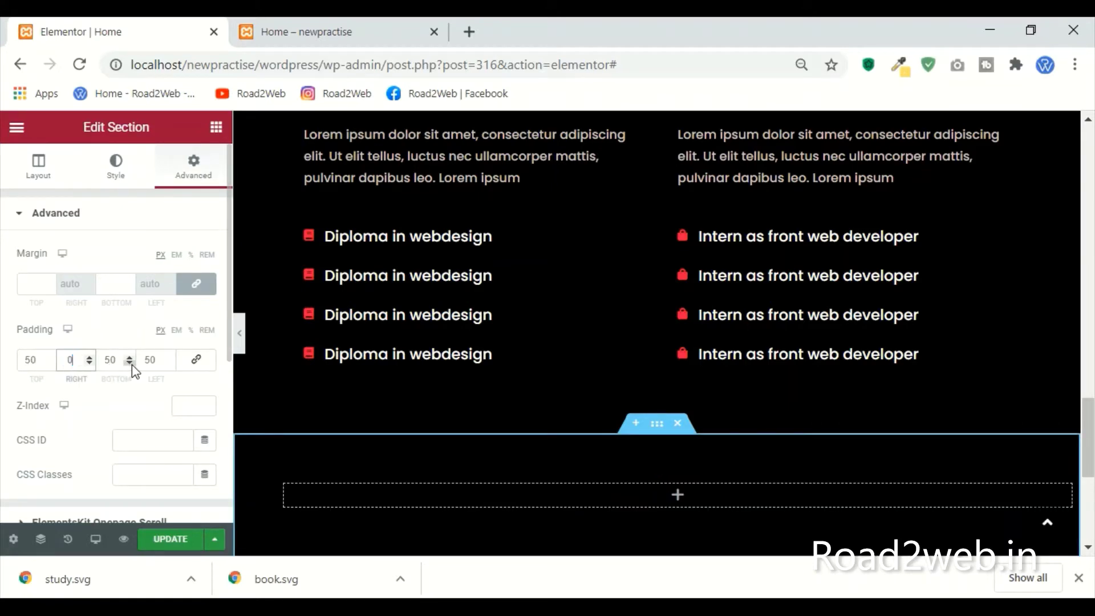
{"action": "double_click", "coordinate": [149, 359]}
{"action": "type", "text": "0"}
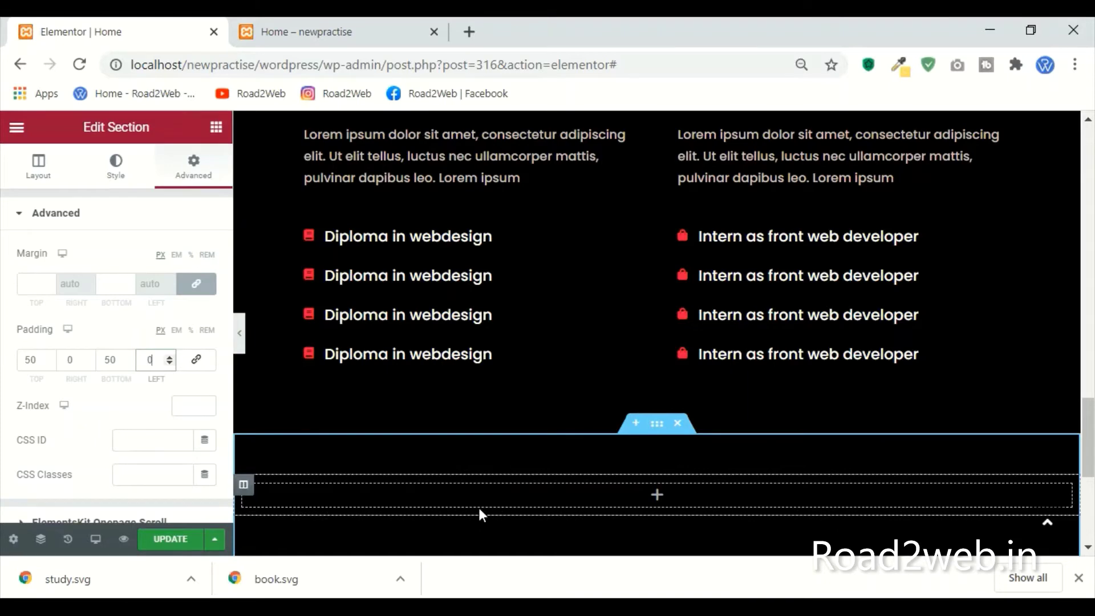
Step: Copy the "About Me" heading and paste it into the empty black section at the end of the page
{"action": "left_click", "coordinate": [217, 126]}
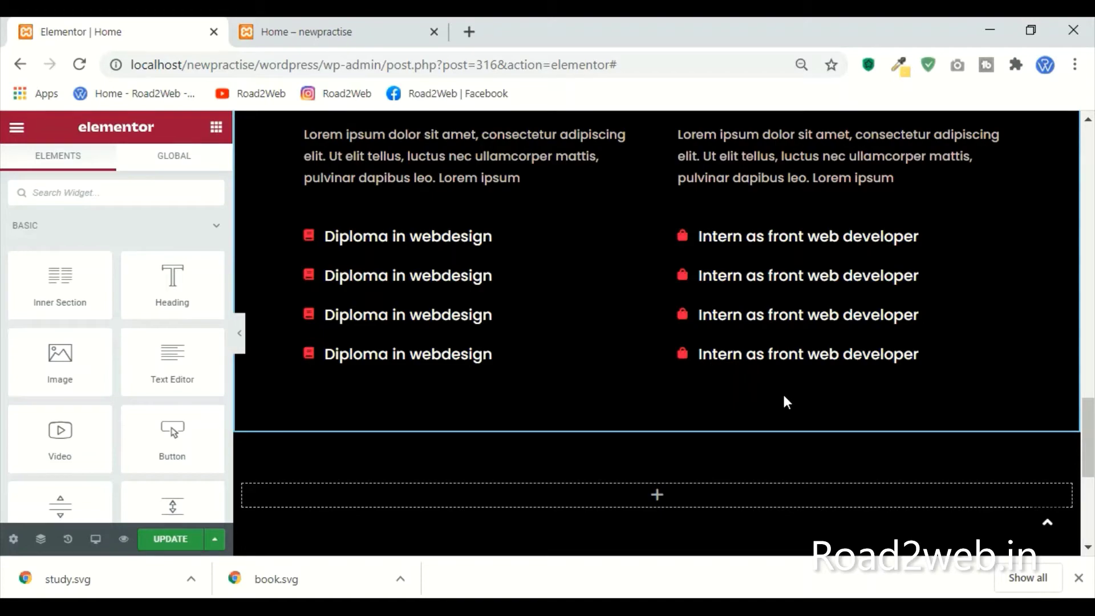
{"action": "scroll", "coordinate": [605, 382], "scroll_direction": "up", "scroll_amount": 7}
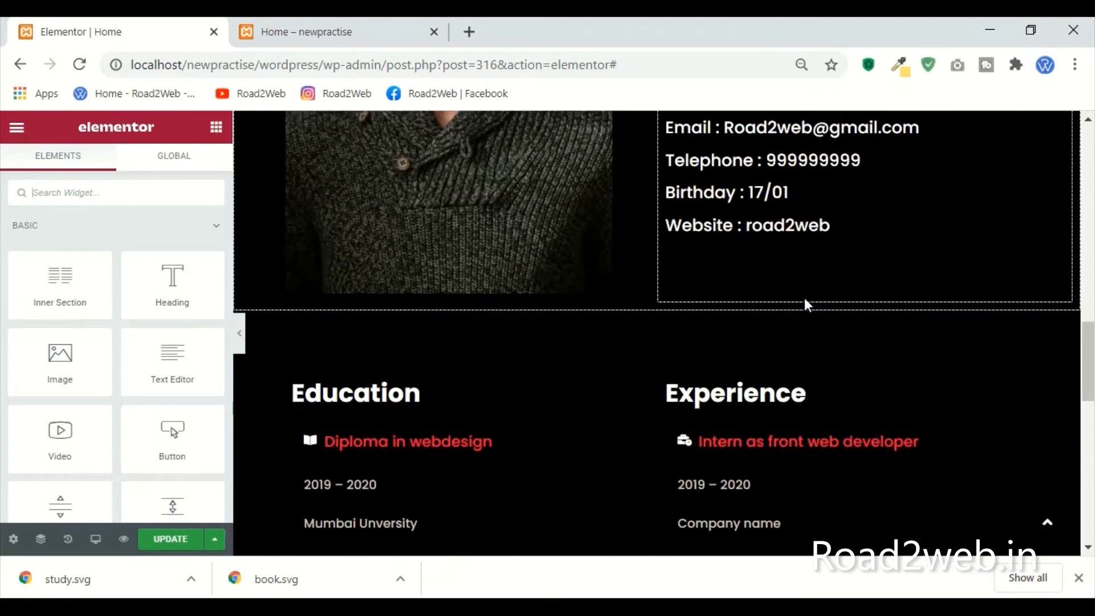
{"action": "scroll", "coordinate": [785, 288], "scroll_direction": "up", "scroll_amount": 7}
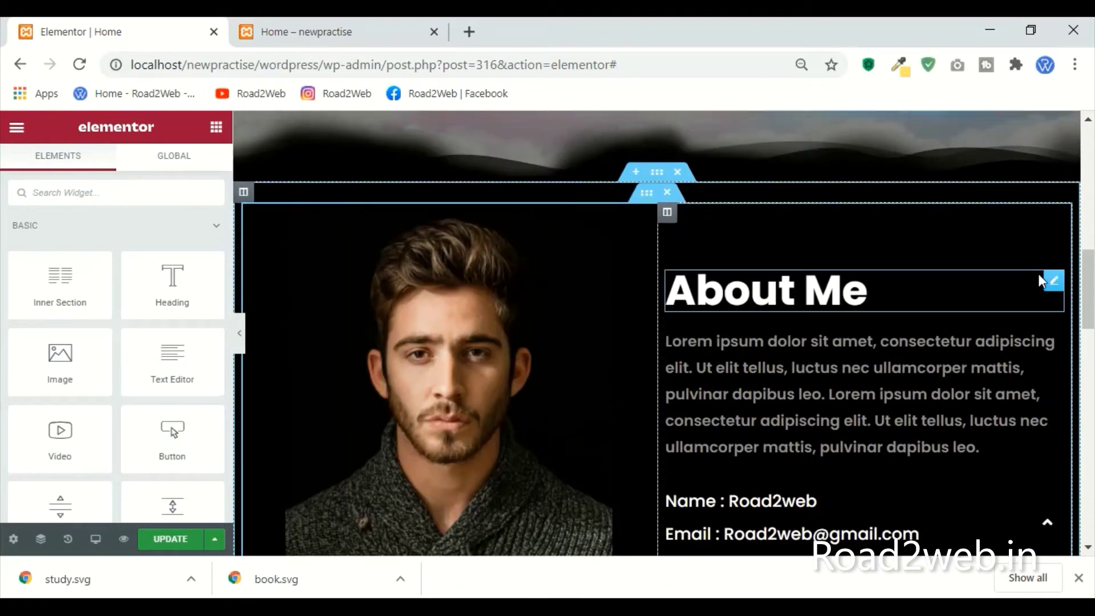
{"action": "right_click", "coordinate": [1042, 278]}
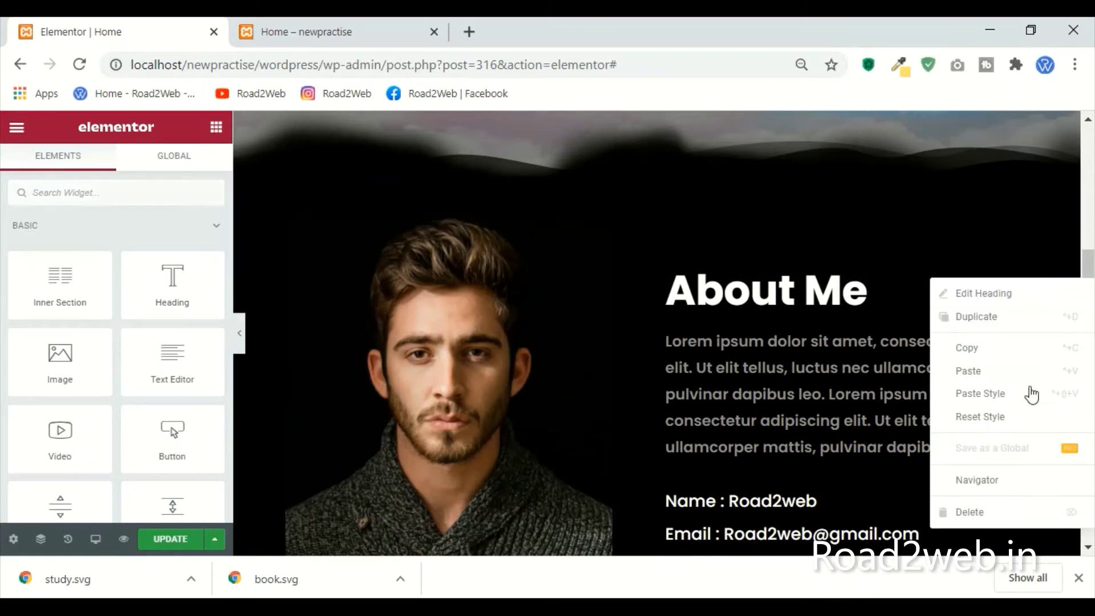
{"action": "left_click", "coordinate": [969, 349]}
{"action": "scroll", "coordinate": [425, 391], "scroll_direction": "down", "scroll_amount": 15}
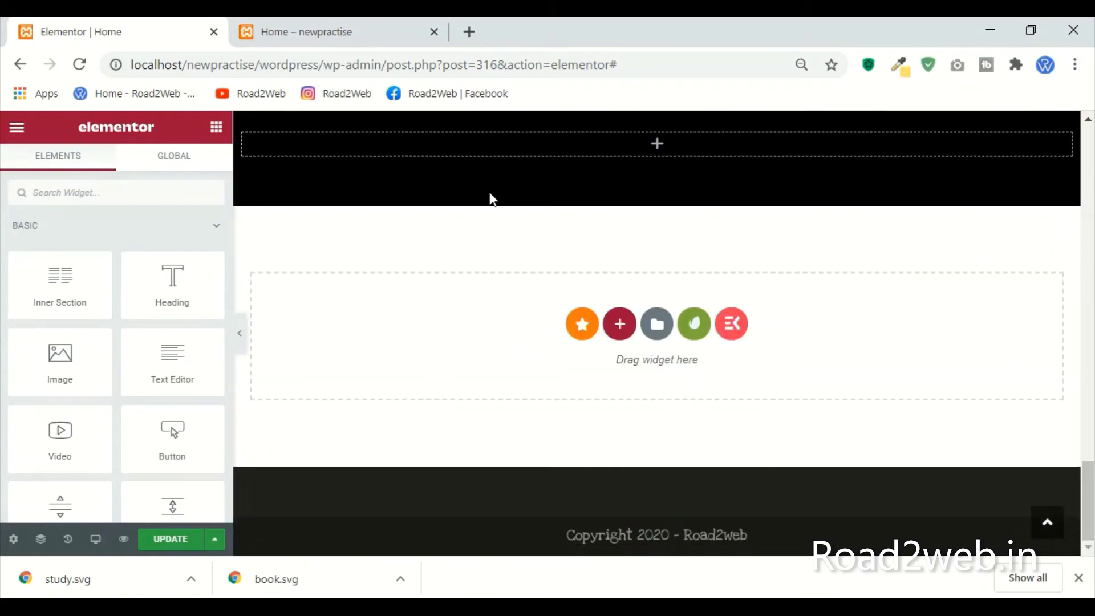
{"action": "scroll", "coordinate": [468, 245], "scroll_direction": "up", "scroll_amount": 2}
{"action": "right_click", "coordinate": [515, 219]}
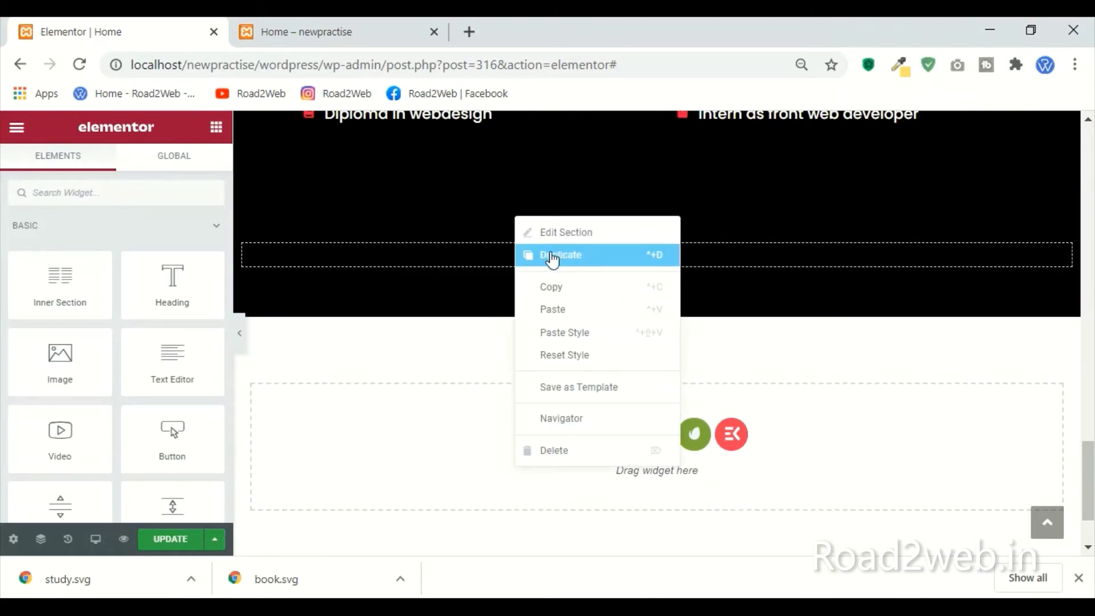
{"action": "left_click", "coordinate": [564, 309]}
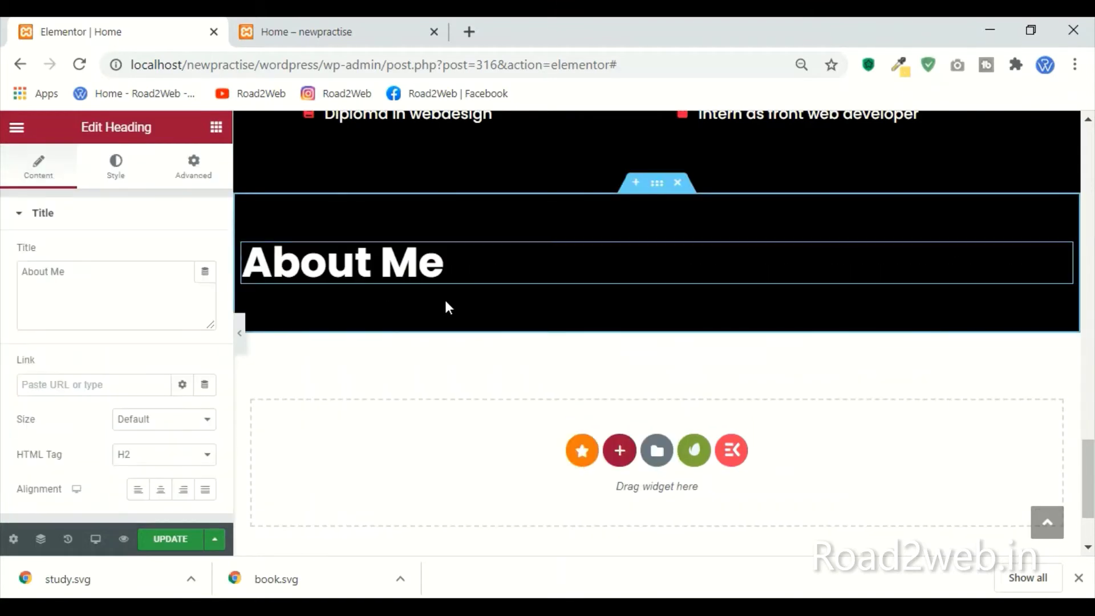
Step: Change the pasted heading's title to "Services"
{"action": "left_click_drag", "start_coordinate": [74, 274], "coordinate": [2, 283]}
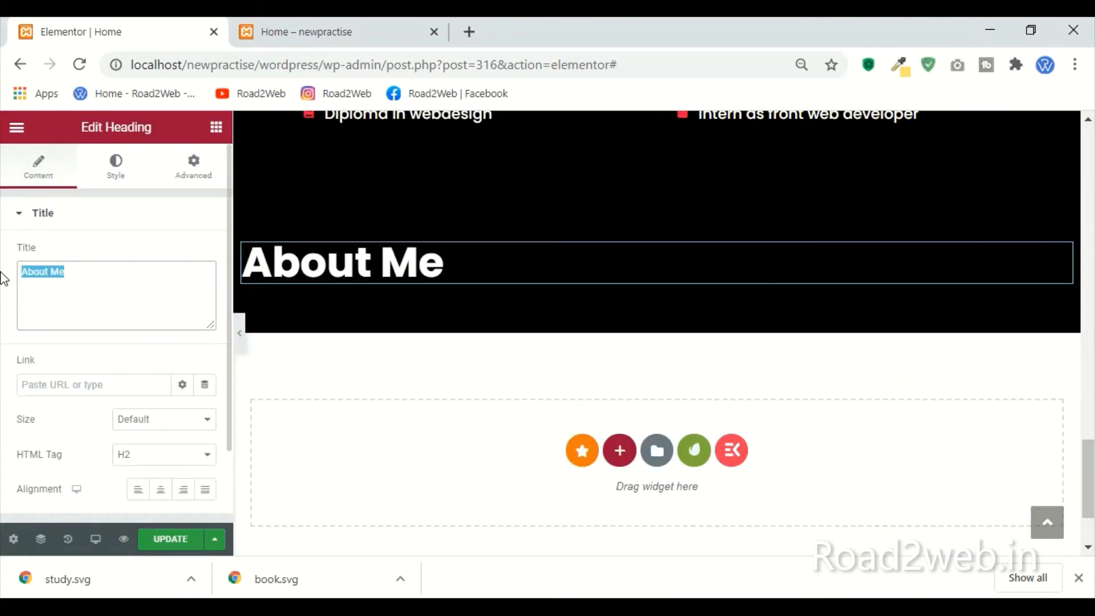
{"action": "type", "text": "SE"}
{"action": "key", "text": "BackSpace"}
{"action": "type", "text": "ervices"}
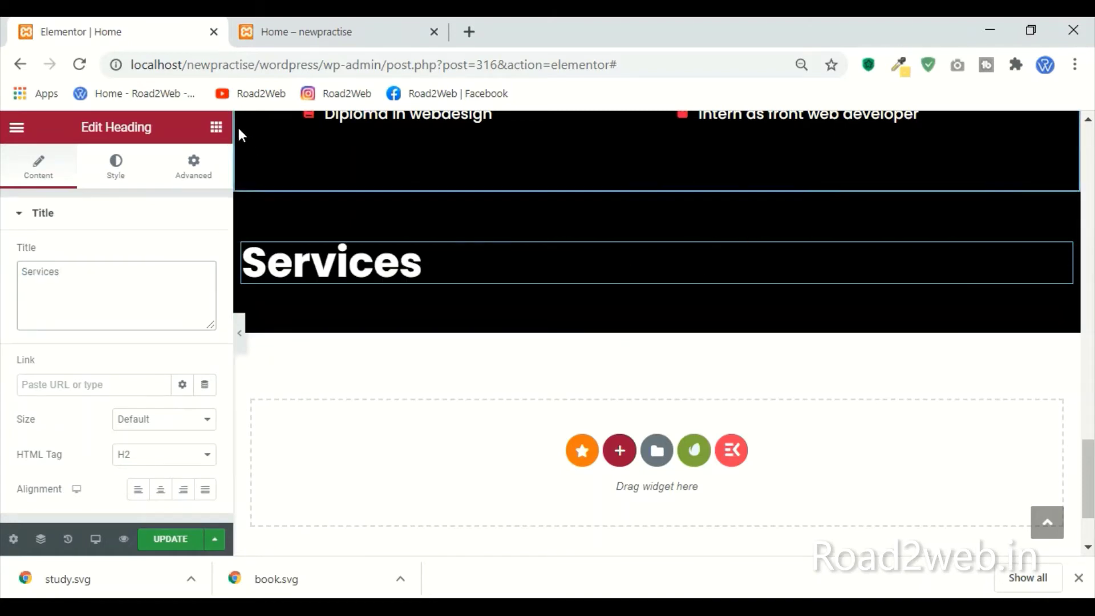
Step: Add a two-column inner section directly below the "Services" heading
{"action": "left_click", "coordinate": [222, 137]}
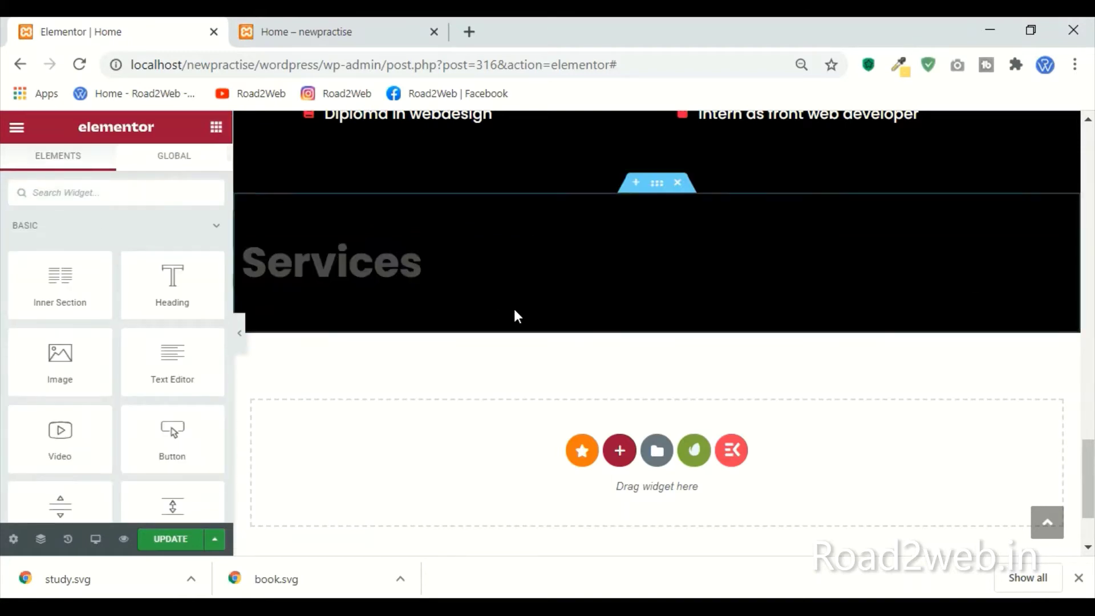
{"action": "scroll", "coordinate": [667, 295], "scroll_direction": "down", "scroll_amount": 2}
{"action": "left_click_drag", "start_coordinate": [88, 312], "coordinate": [417, 196]}
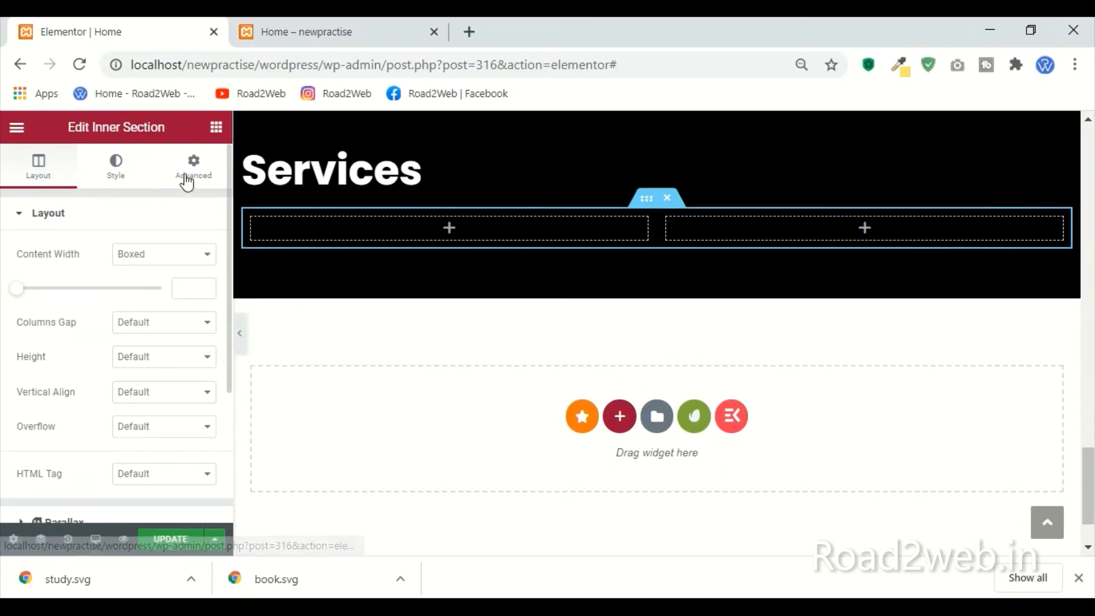
Step: Add an Icon Box widget to the left column of the inner section below the "Services" heading
{"action": "left_click", "coordinate": [215, 125]}
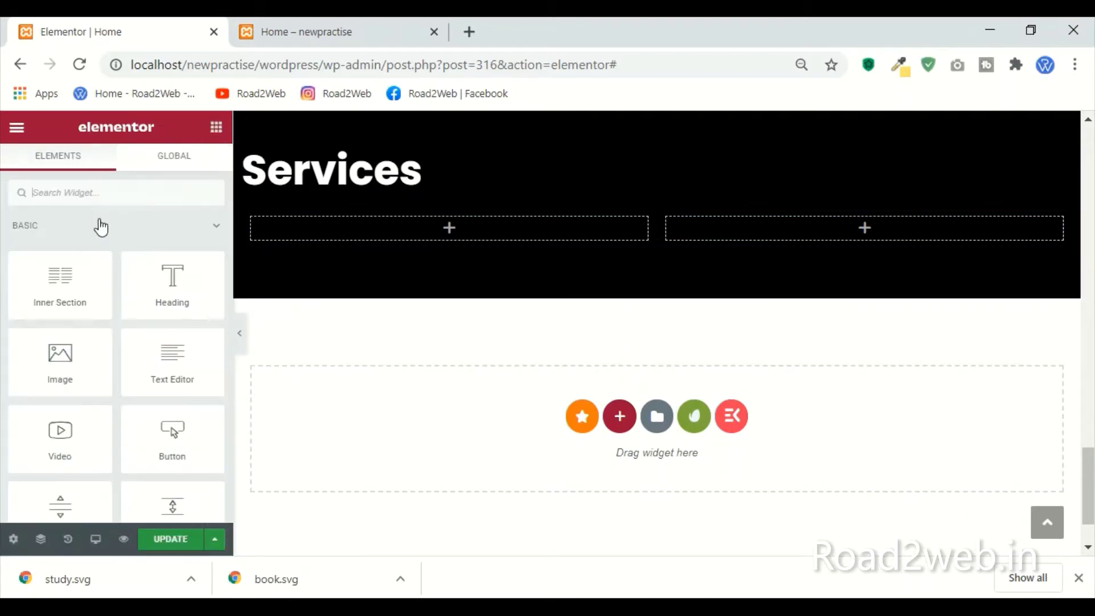
{"action": "type", "text": "icon"}
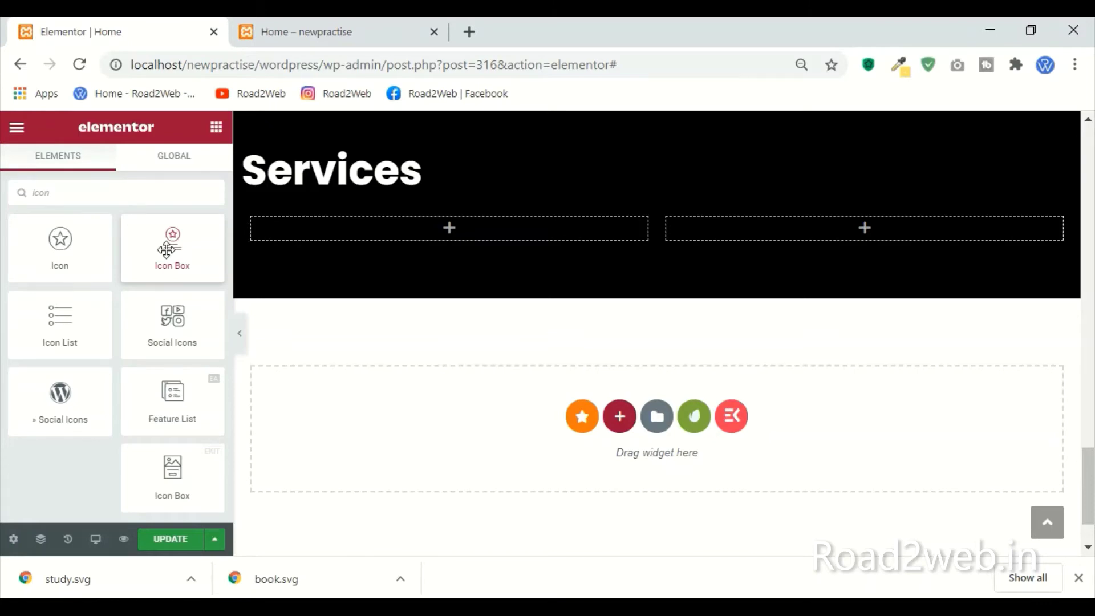
{"action": "left_click_drag", "start_coordinate": [167, 249], "coordinate": [418, 227]}
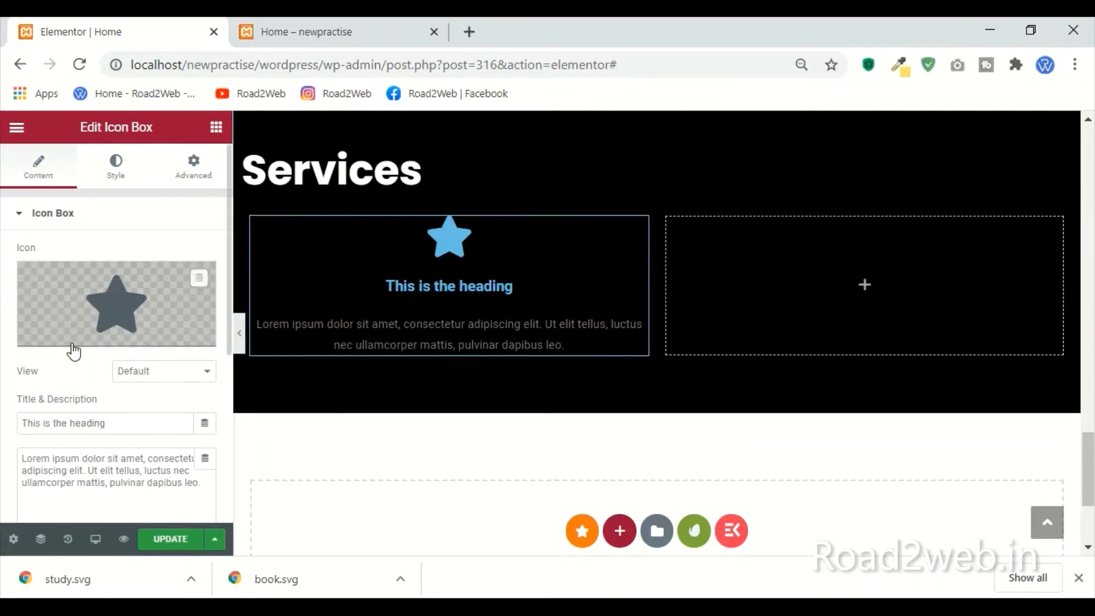
Step: Replace the icon box's star with the computer monitor icon, found by filtering the icon library for "comp"
{"action": "left_click", "coordinate": [86, 332]}
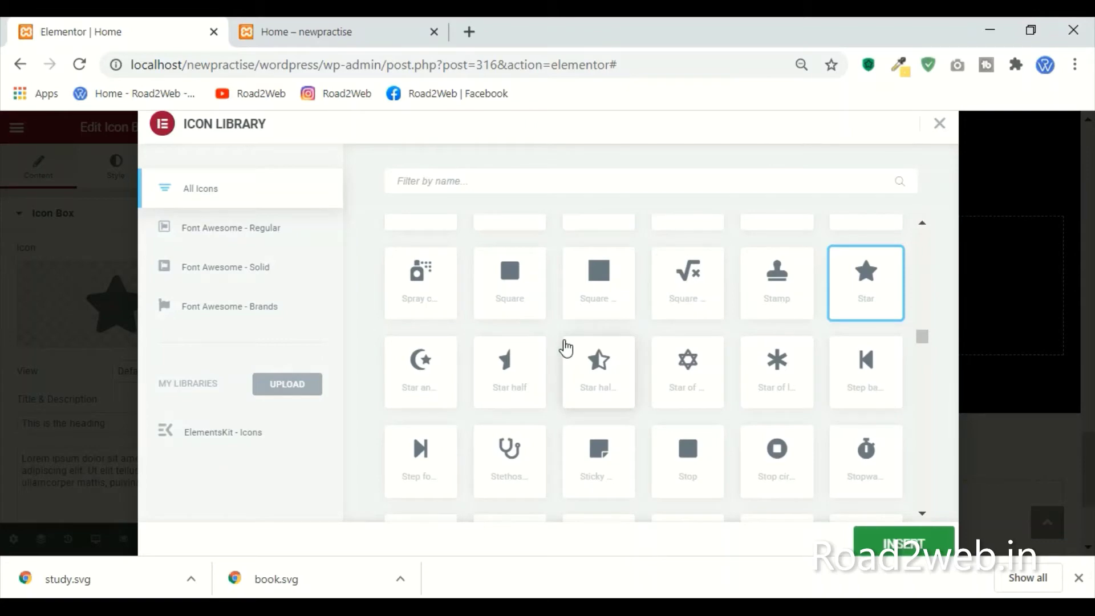
{"action": "scroll", "coordinate": [567, 347], "scroll_direction": "up", "scroll_amount": 15}
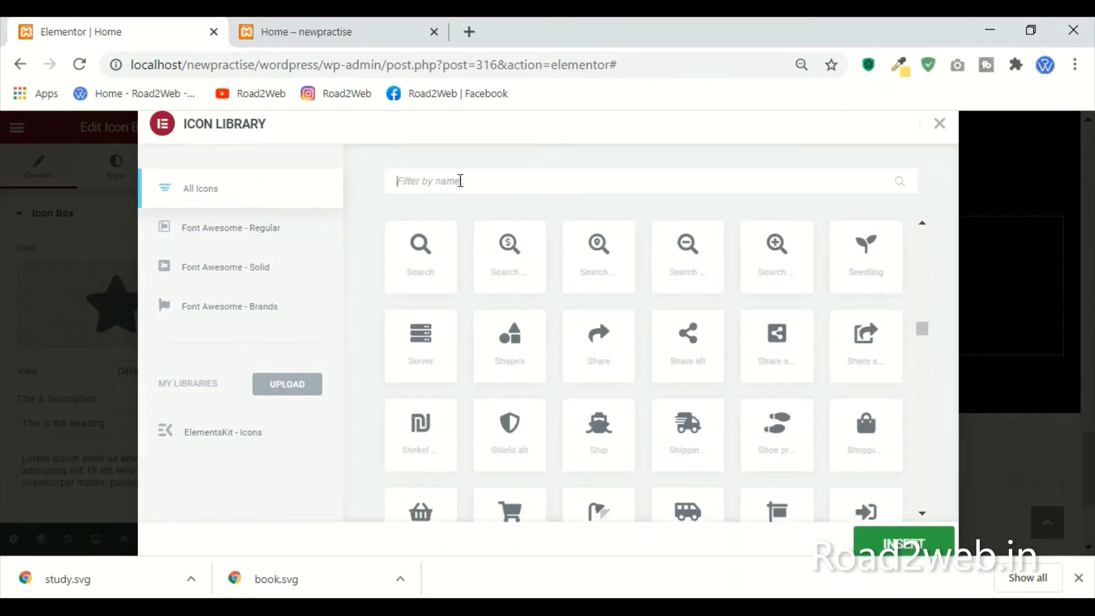
{"action": "type", "text": "comp"}
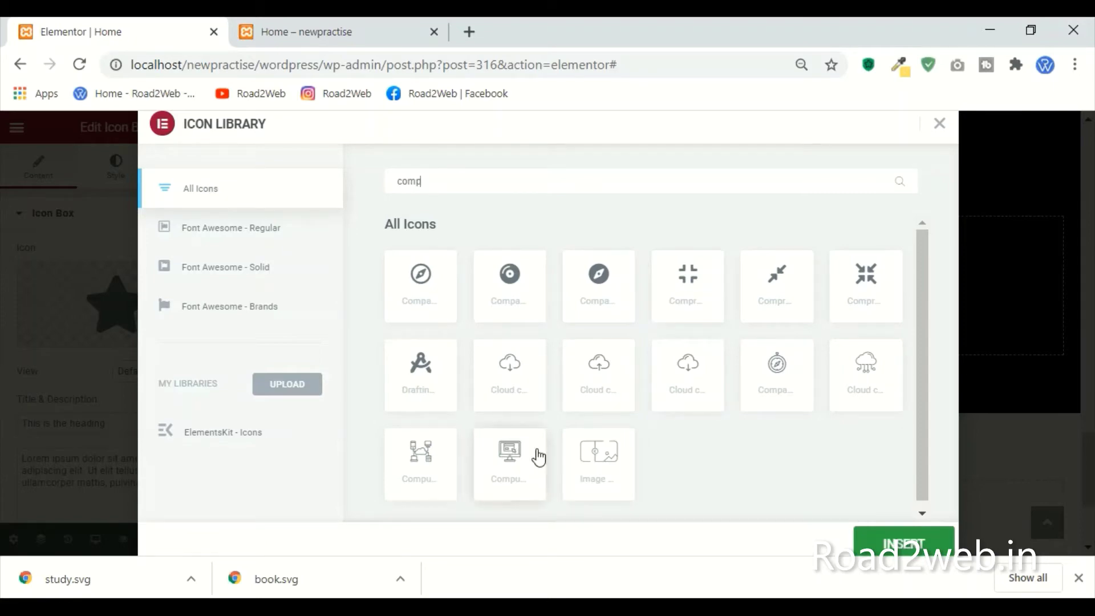
{"action": "left_click", "coordinate": [512, 473]}
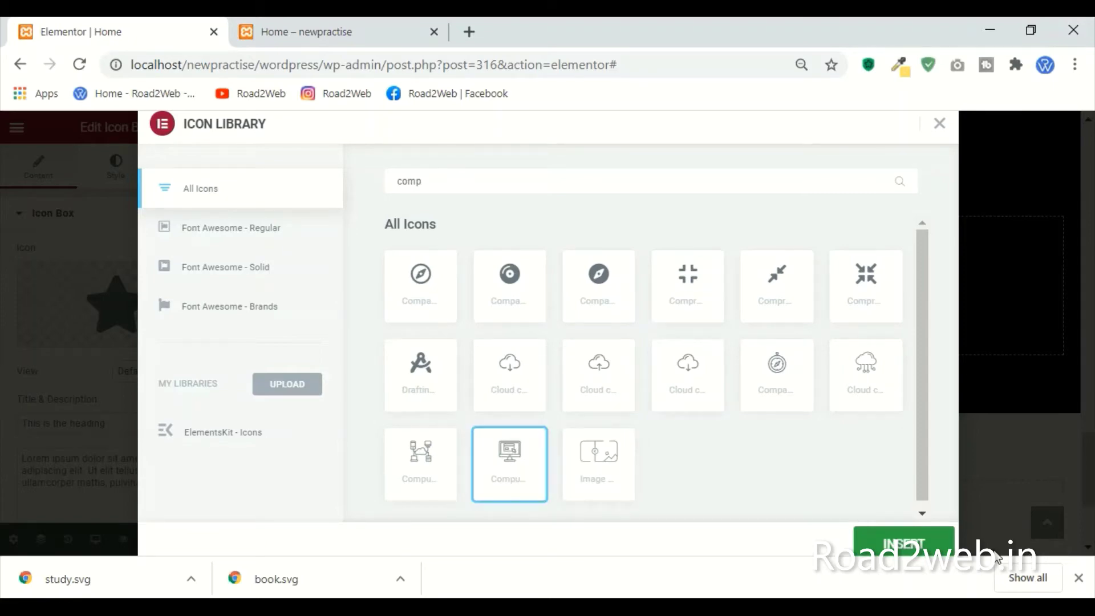
{"action": "left_click", "coordinate": [903, 543]}
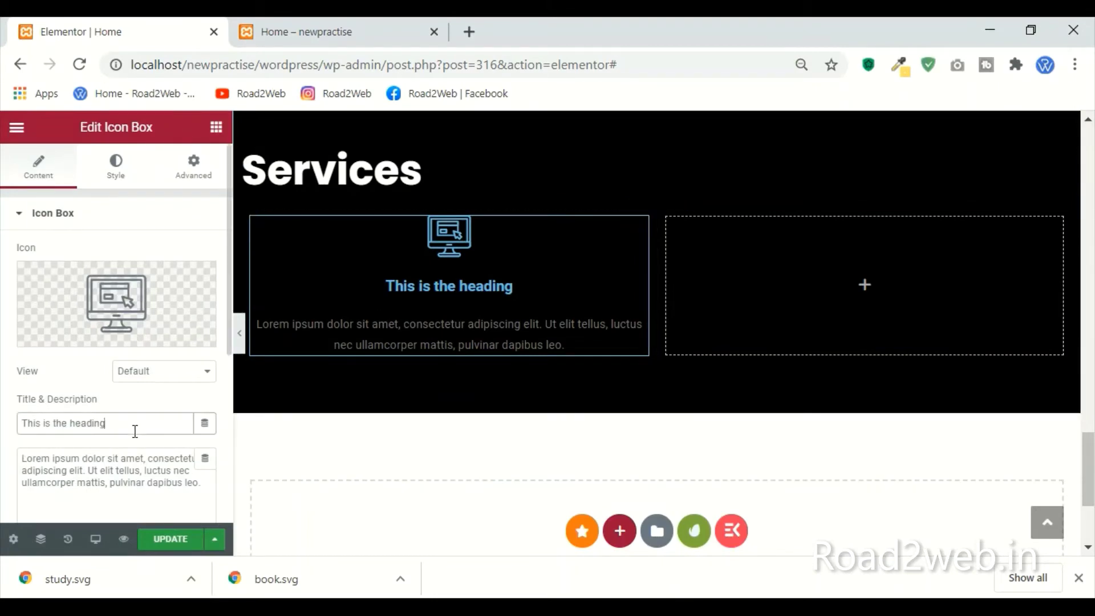
Step: Change the icon box's title to "Wordpress"
{"action": "left_click_drag", "start_coordinate": [114, 423], "coordinate": [2, 445]}
{"action": "key", "text": "BackSpace"}
{"action": "type", "text": "Wo"}
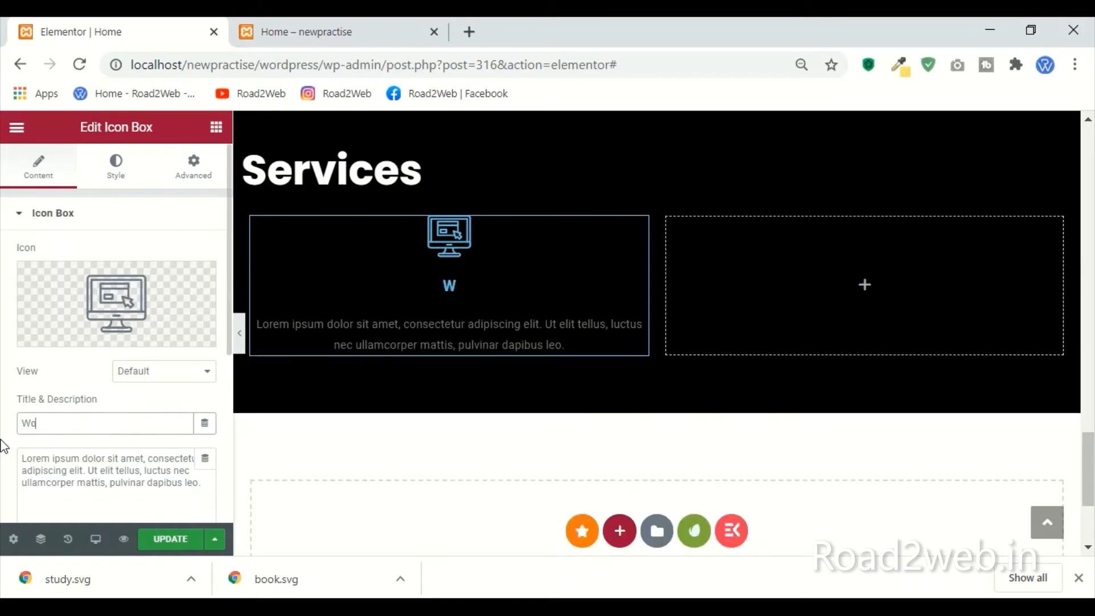
{"action": "type", "text": "rdpress"}
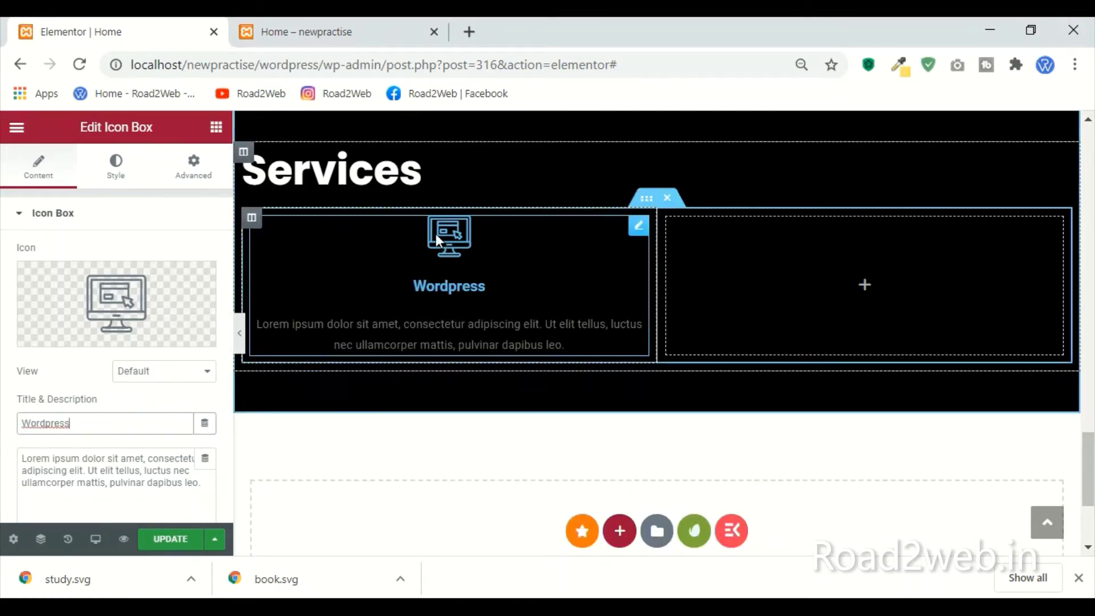
Step: Set the icon's normal primary color to #f0004d, the button color from the Notepad color notes
{"action": "mouse_move", "coordinate": [55, 326]}
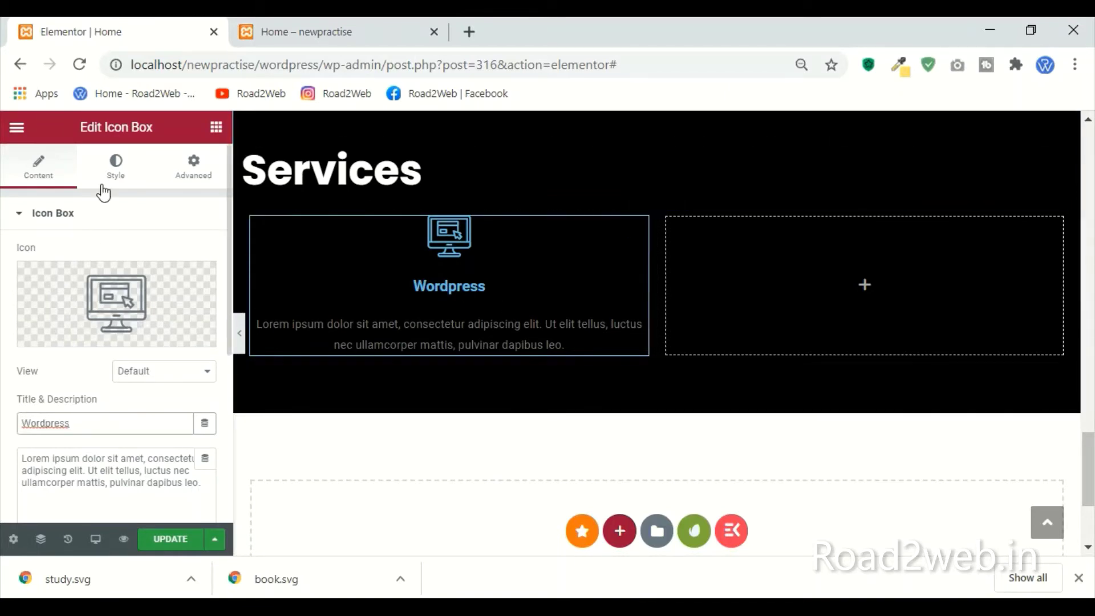
{"action": "left_click", "coordinate": [115, 171]}
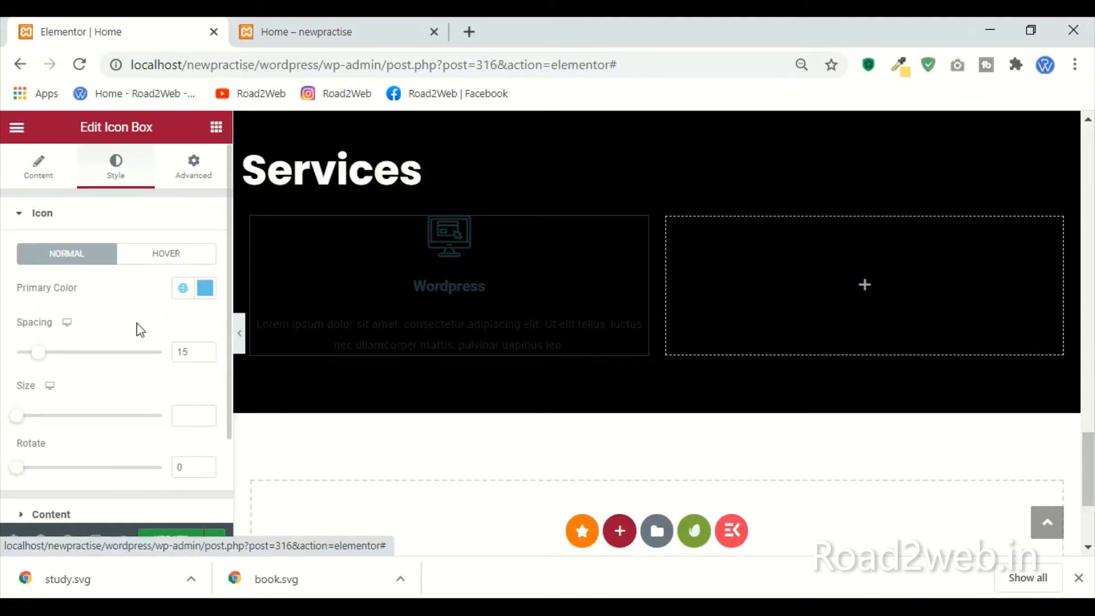
{"action": "left_click", "coordinate": [205, 287]}
{"action": "key", "text": "alt+Tab"}
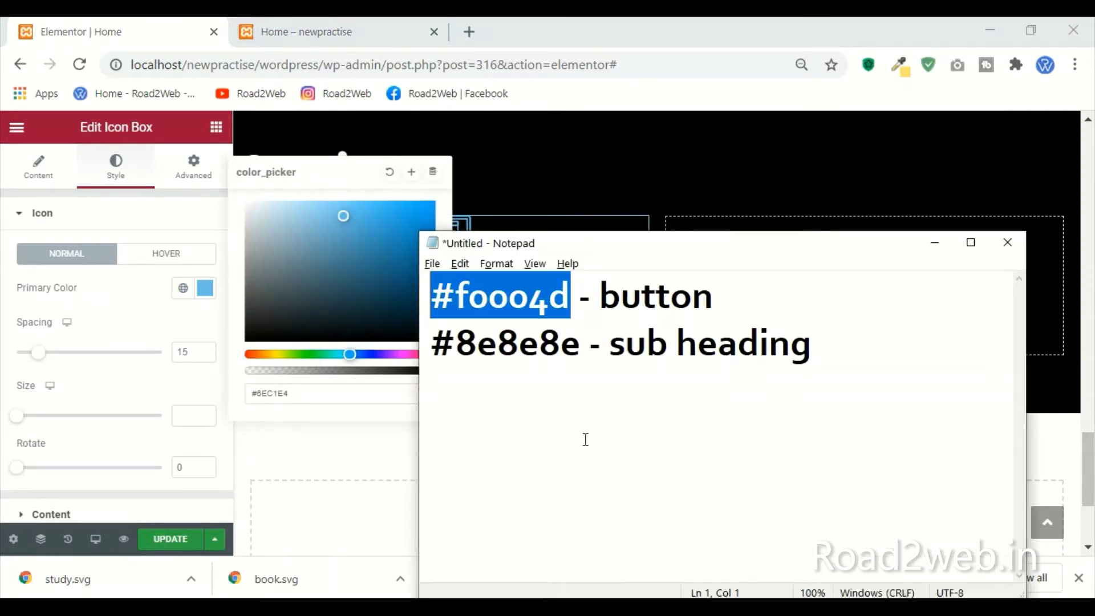
{"action": "left_click", "coordinate": [934, 243]}
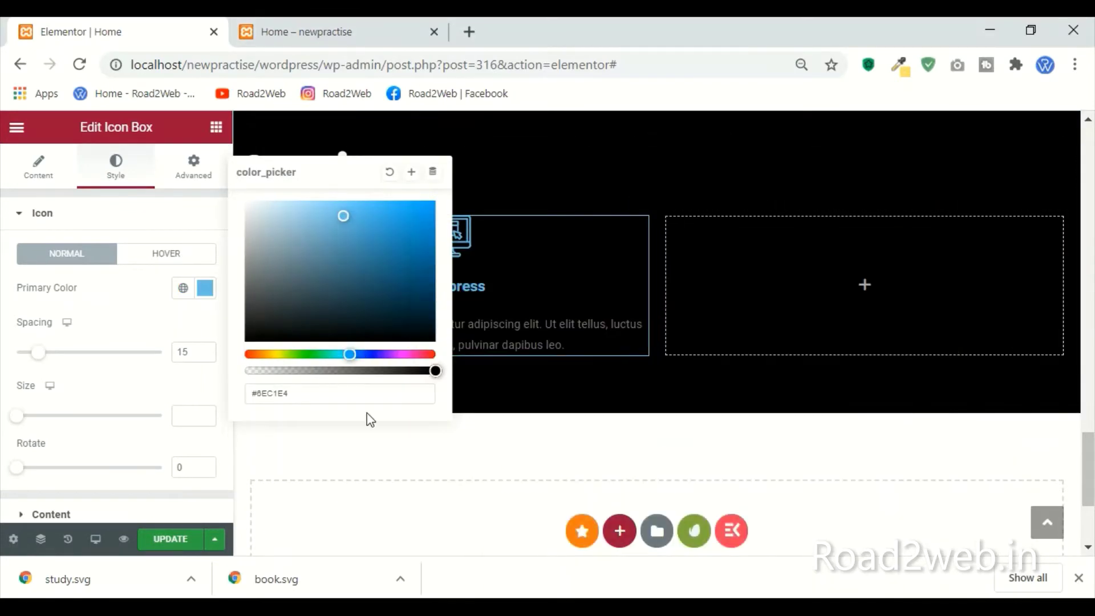
{"action": "left_click_drag", "start_coordinate": [317, 393], "coordinate": [100, 395]}
{"action": "type", "text": "#f0004d"}
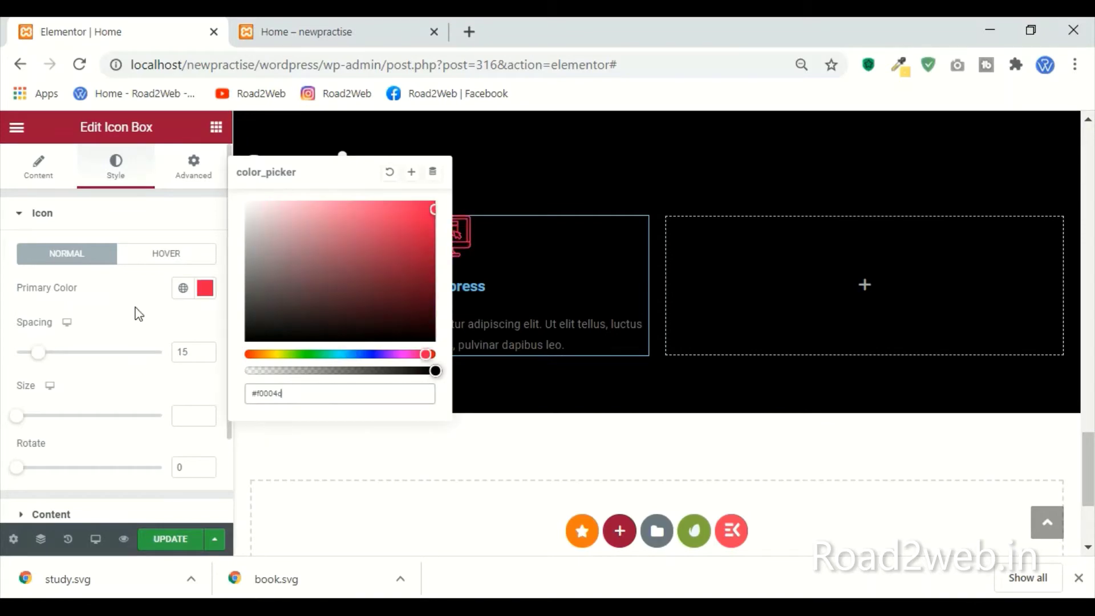
{"action": "left_click", "coordinate": [134, 308]}
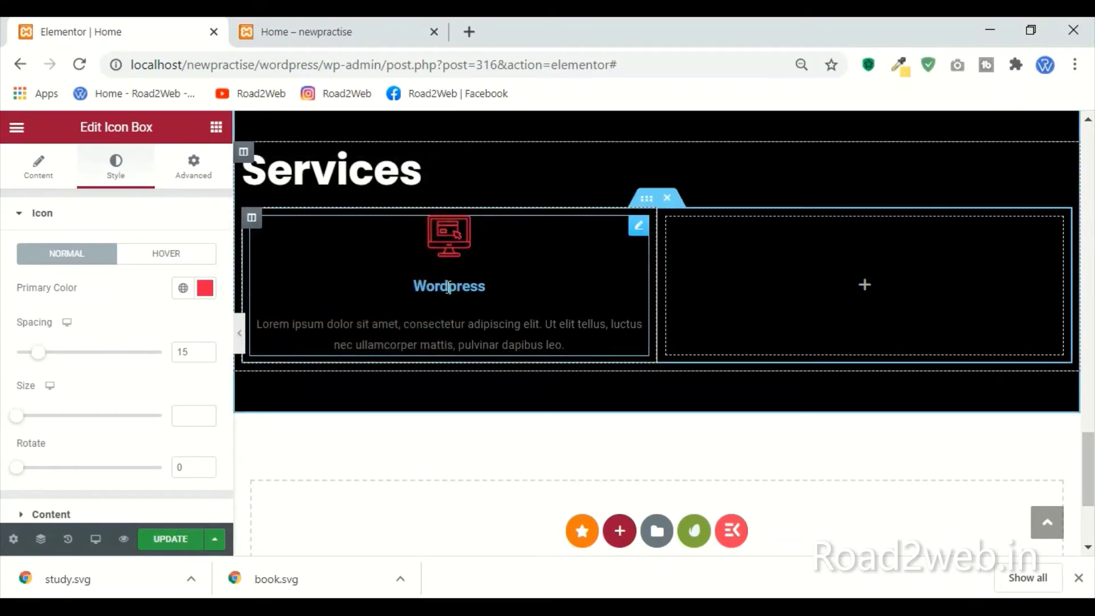
Step: Set the icon's hover primary color to #ffff
{"action": "left_click", "coordinate": [174, 256]}
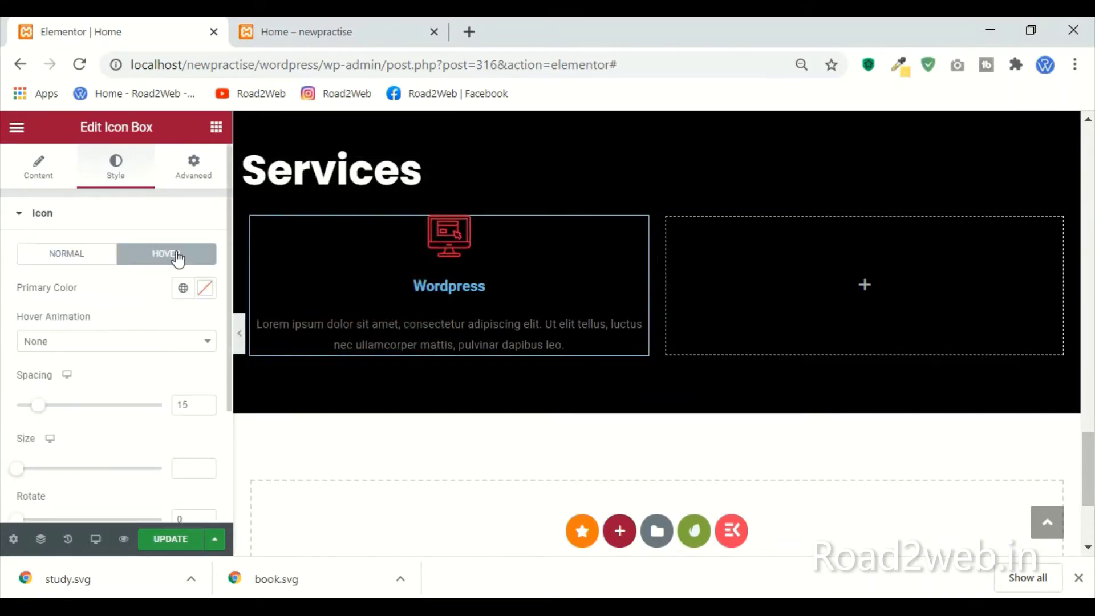
{"action": "left_click", "coordinate": [207, 290]}
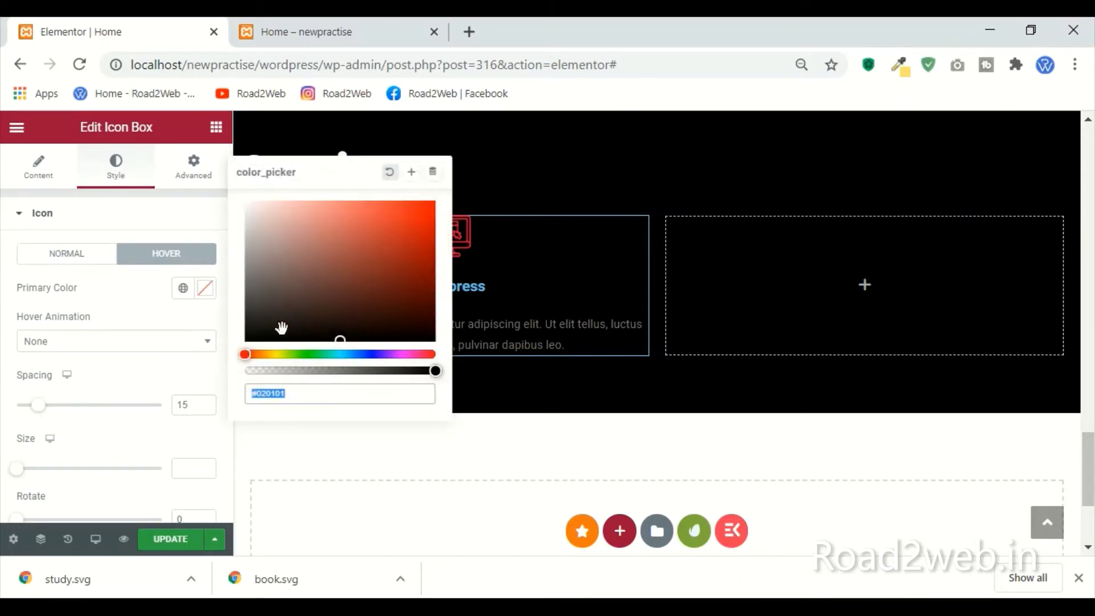
{"action": "type", "text": "#ffff"}
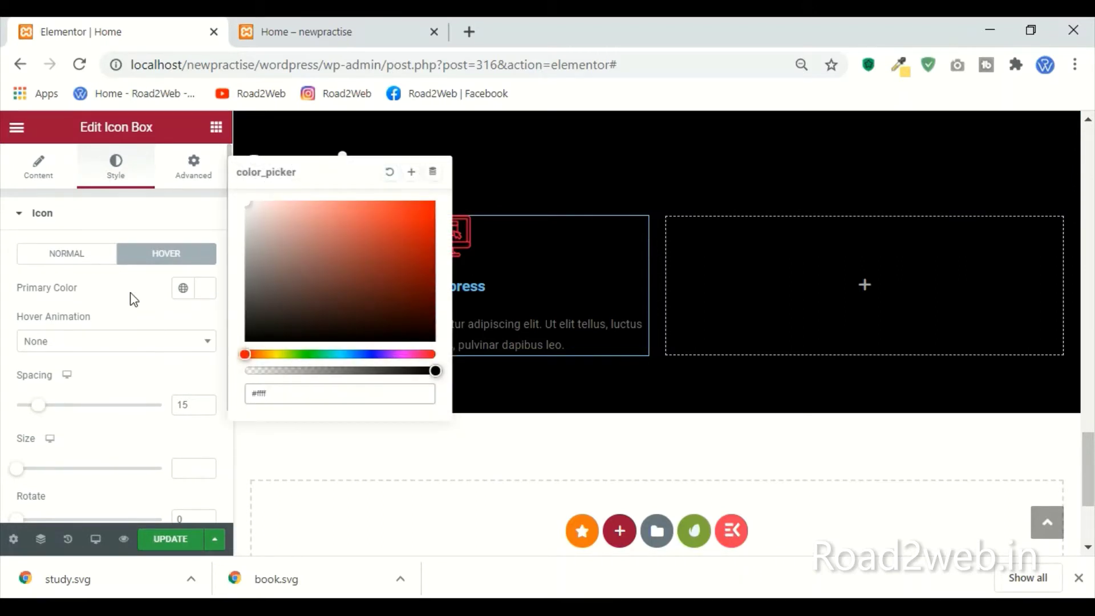
{"action": "left_click", "coordinate": [134, 299]}
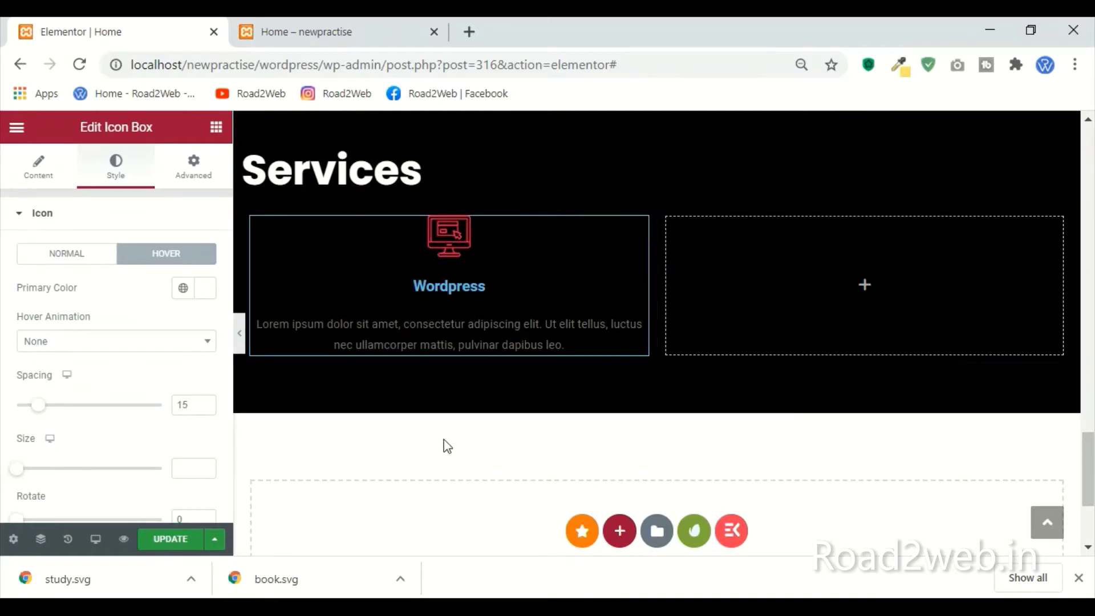
Step: Copy the icon's normal primary color code and replace that color with #FFF
{"action": "left_click", "coordinate": [80, 256]}
{"action": "left_click", "coordinate": [204, 290]}
{"action": "key", "text": "ctrl+c"}
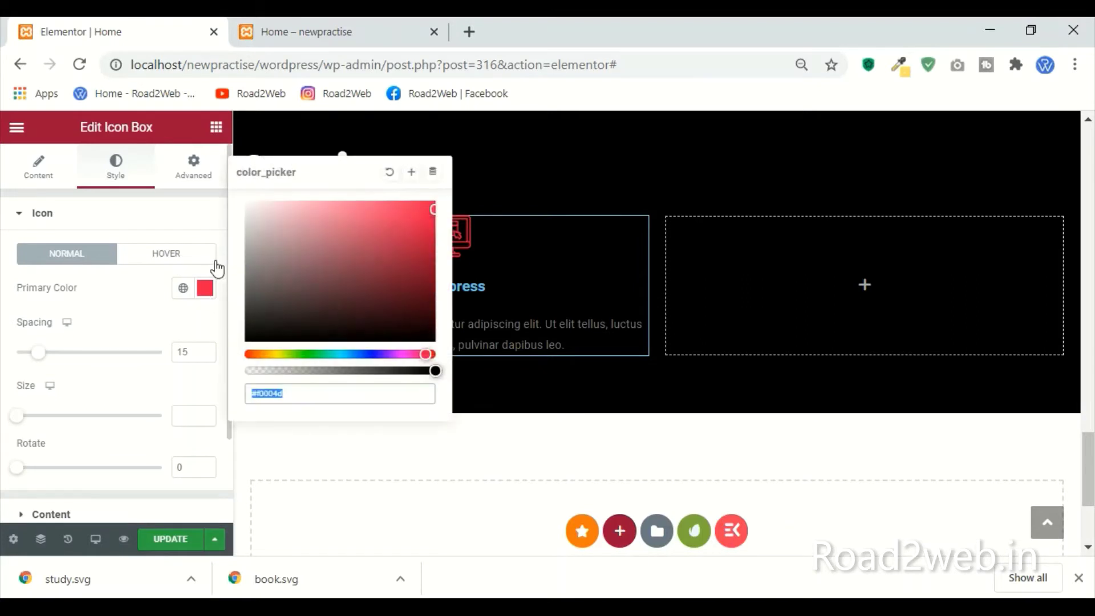
{"action": "type", "text": "#FFF"}
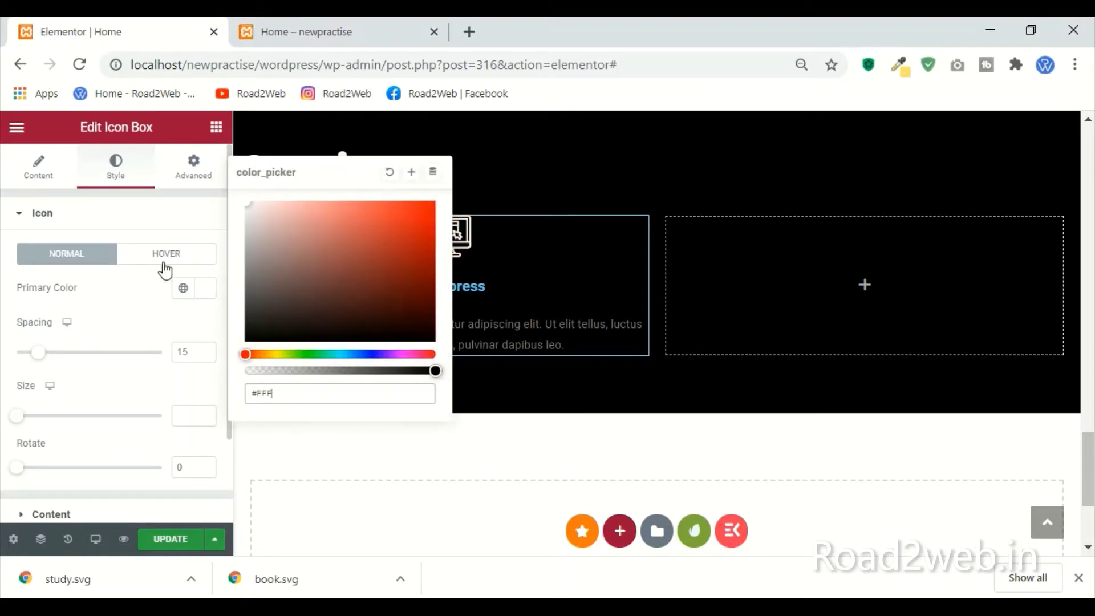
Step: Set the icon's hover primary color to the copied code #f0004d
{"action": "left_click", "coordinate": [165, 253]}
{"action": "left_click", "coordinate": [206, 288]}
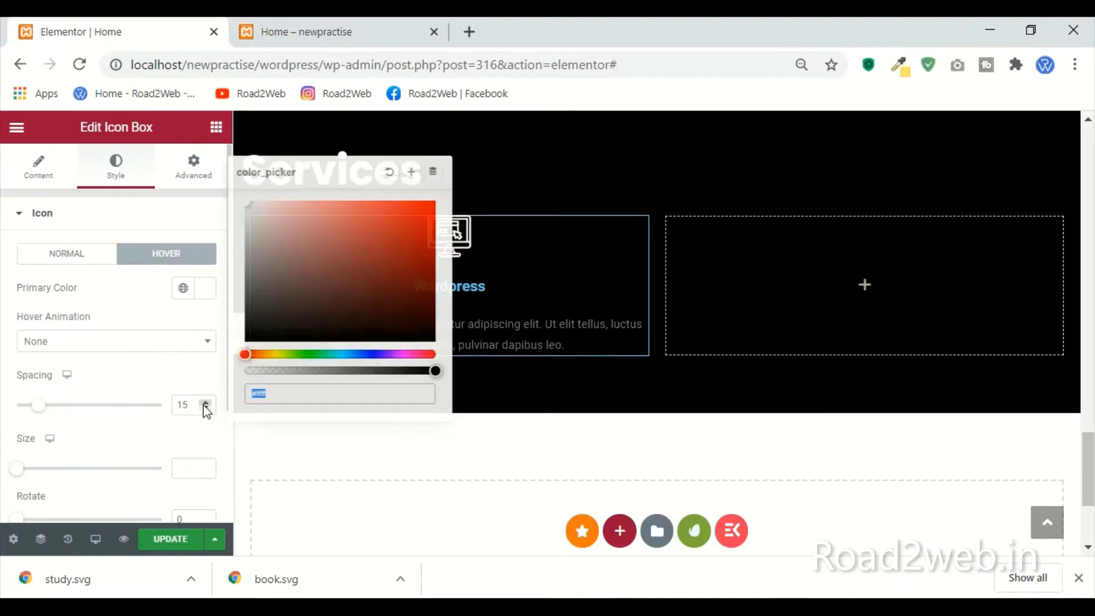
{"action": "key", "text": "ctrl+v"}
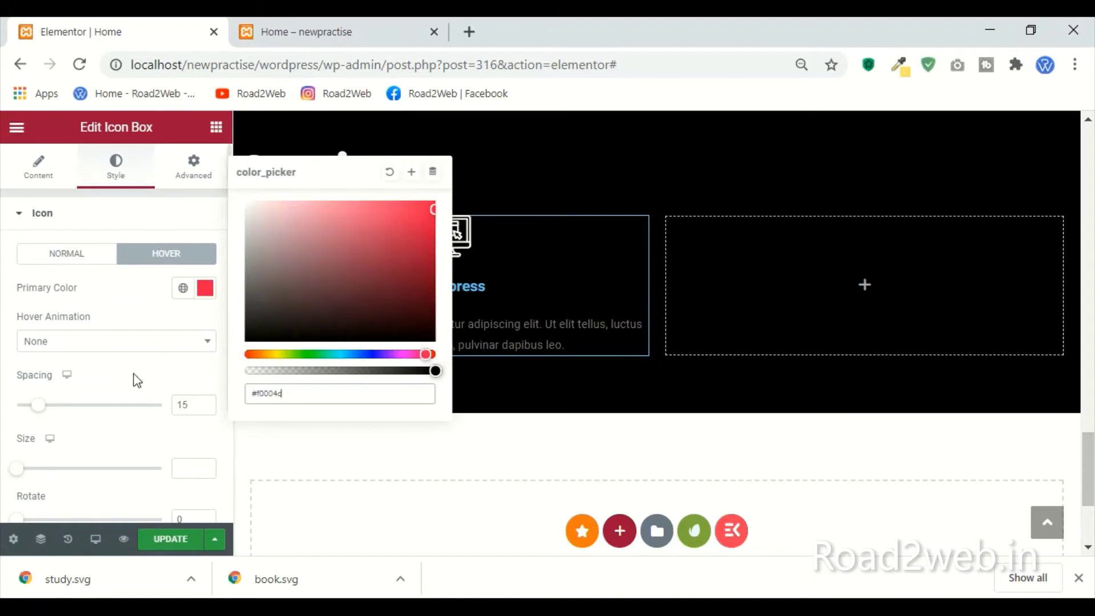
{"action": "left_click", "coordinate": [110, 298]}
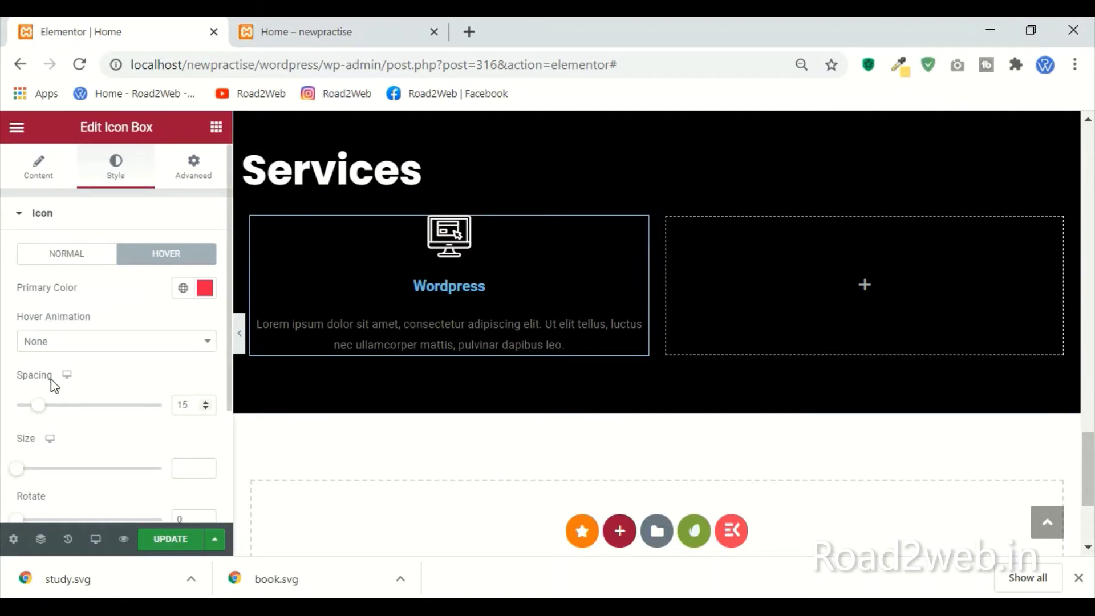
Step: Set the color of the icon box's "Wordpress" title to white, #fff
{"action": "scroll", "coordinate": [64, 376], "scroll_direction": "down", "scroll_amount": 3}
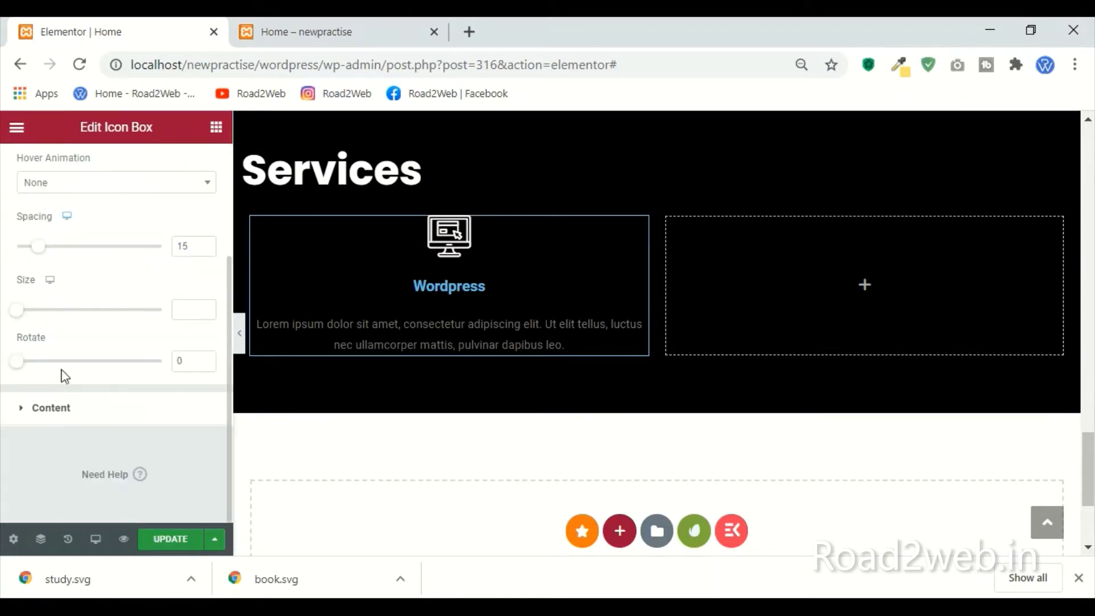
{"action": "left_click", "coordinate": [51, 416]}
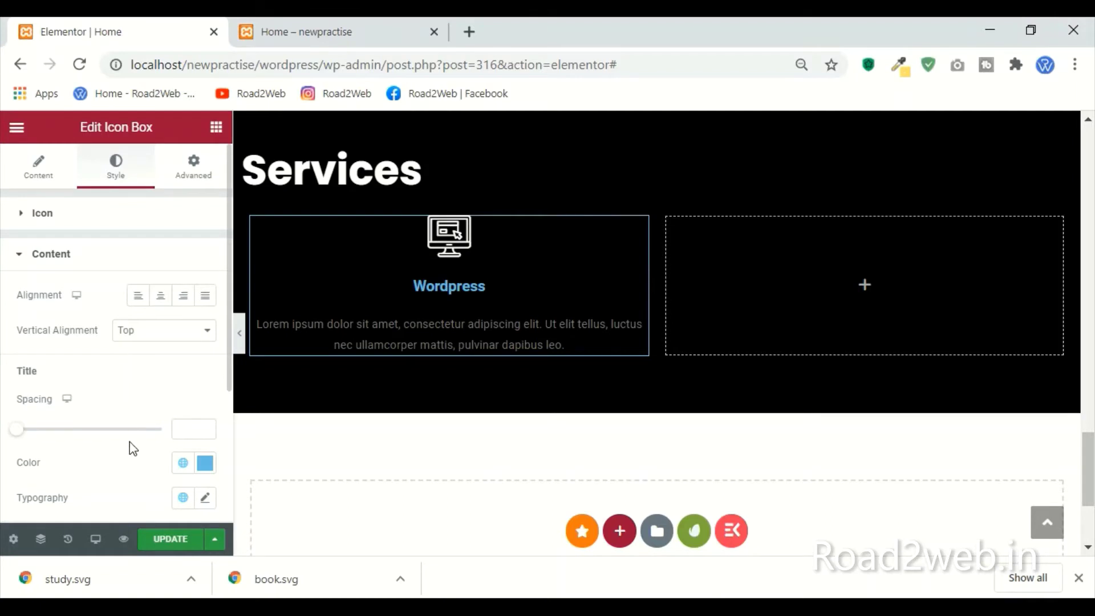
{"action": "left_click", "coordinate": [205, 463]}
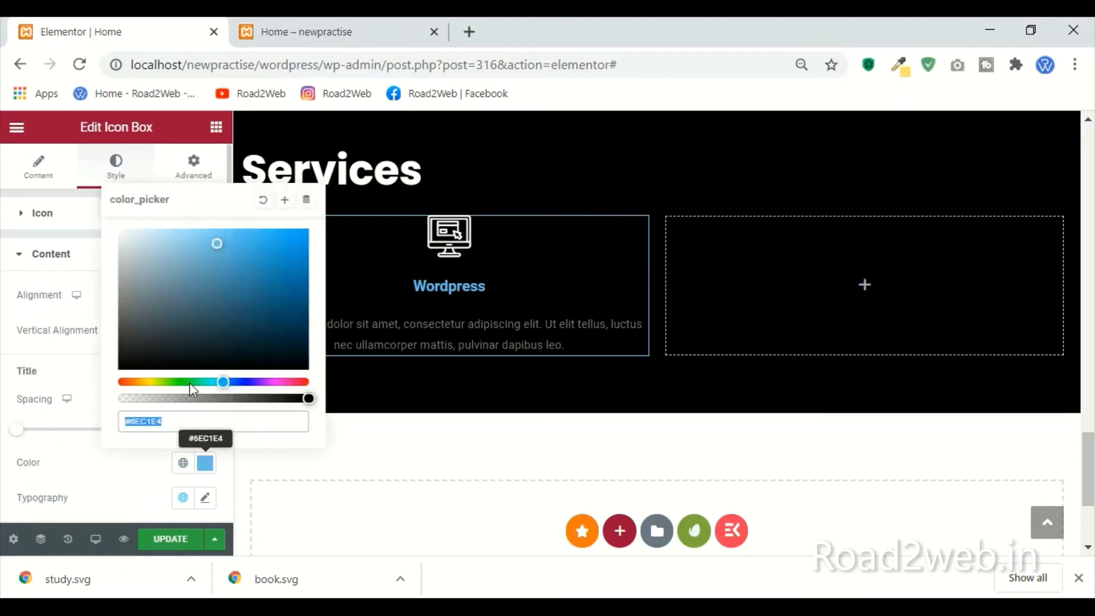
{"action": "type", "text": "#f"}
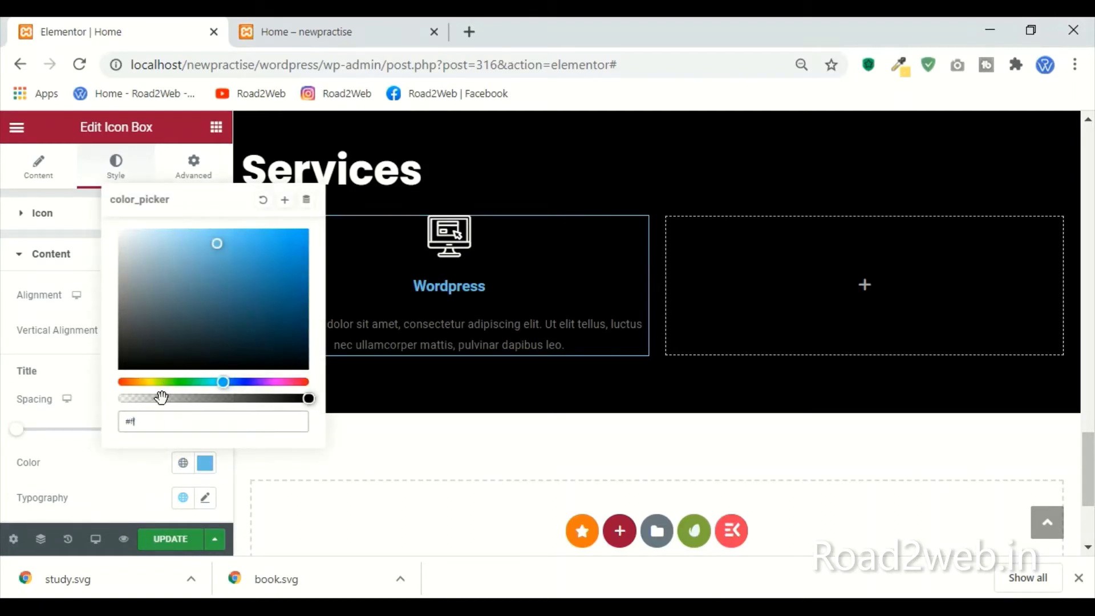
{"action": "type", "text": "ff"}
{"action": "left_click", "coordinate": [88, 476]}
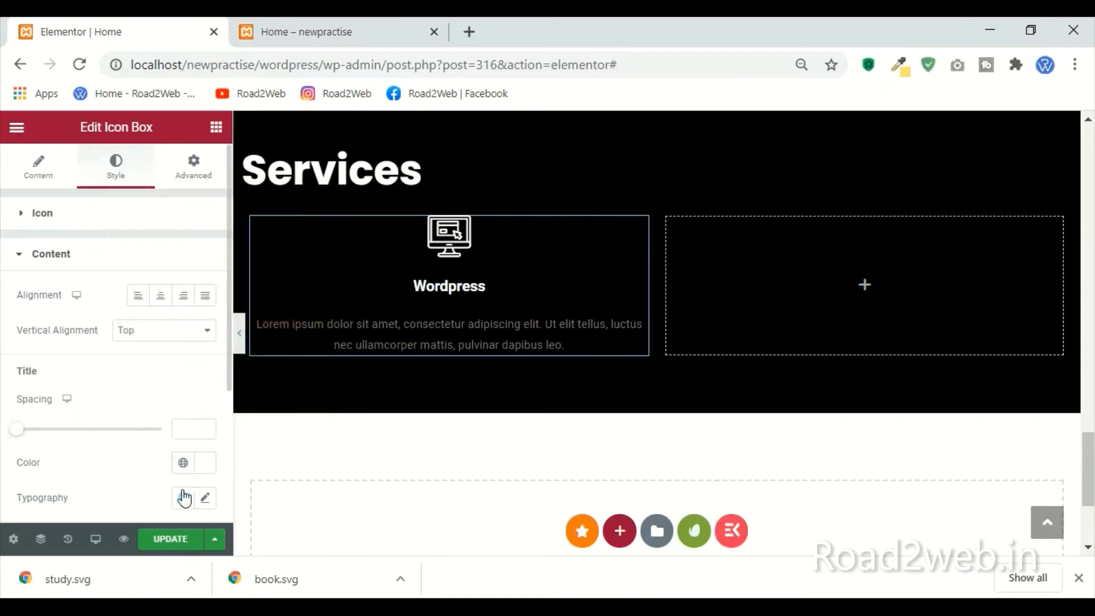
Step: Change the font family of the "Wordpress" title to Poppins
{"action": "left_click", "coordinate": [205, 498]}
{"action": "scroll", "coordinate": [193, 389], "scroll_direction": "down", "scroll_amount": 4}
{"action": "scroll", "coordinate": [199, 376], "scroll_direction": "down", "scroll_amount": 3}
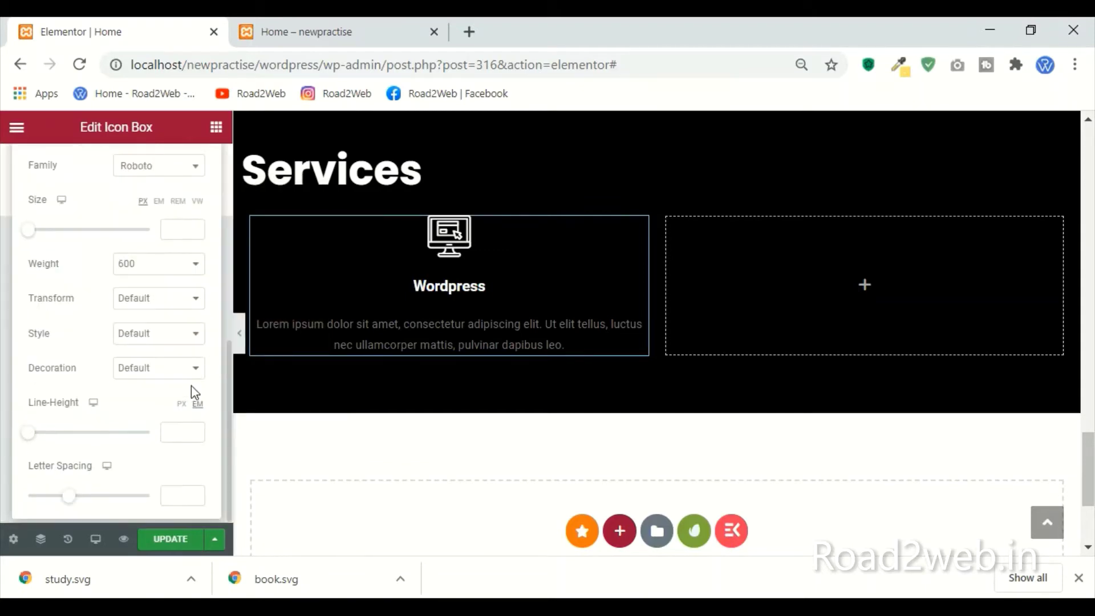
{"action": "left_click", "coordinate": [164, 179]}
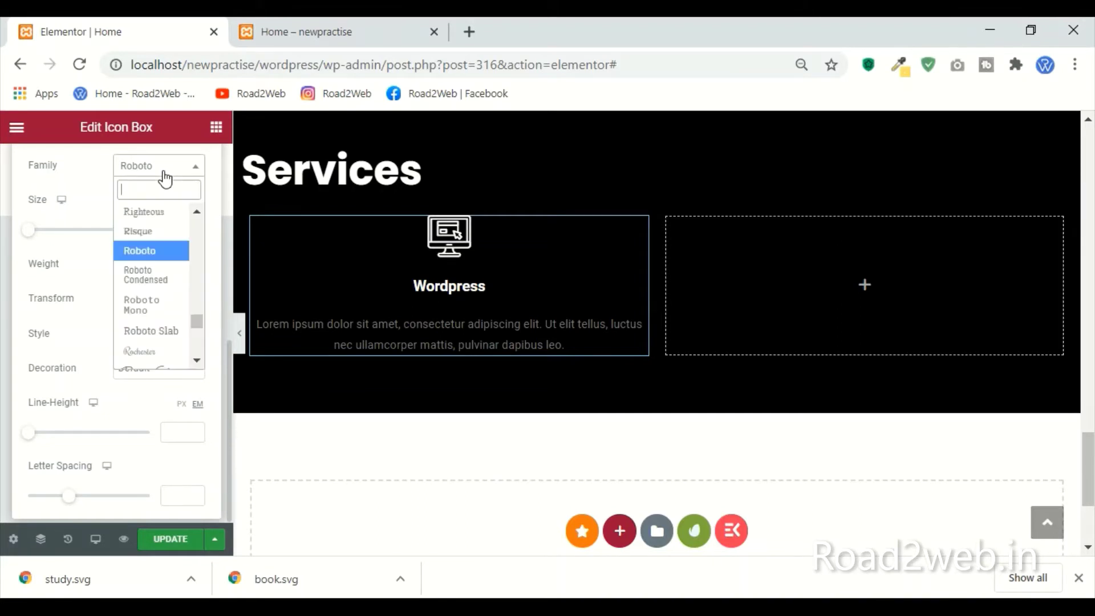
{"action": "type", "text": "pop"}
{"action": "key", "text": "Return"}
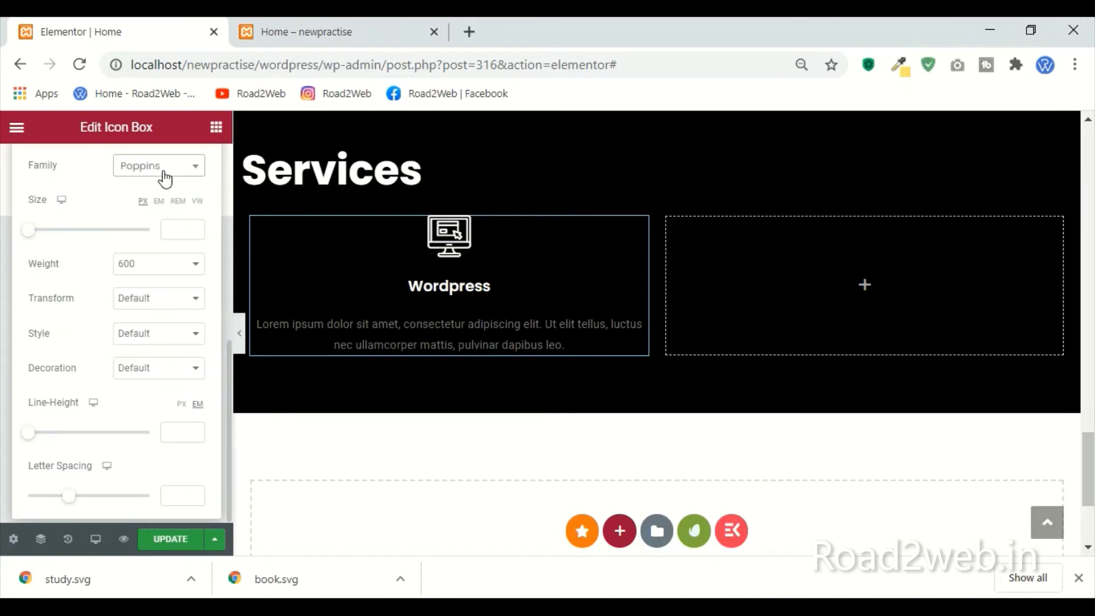
Step: Set the font size of the "Wordpress" title to 20 px
{"action": "left_click", "coordinate": [174, 231]}
{"action": "type", "text": "18"}
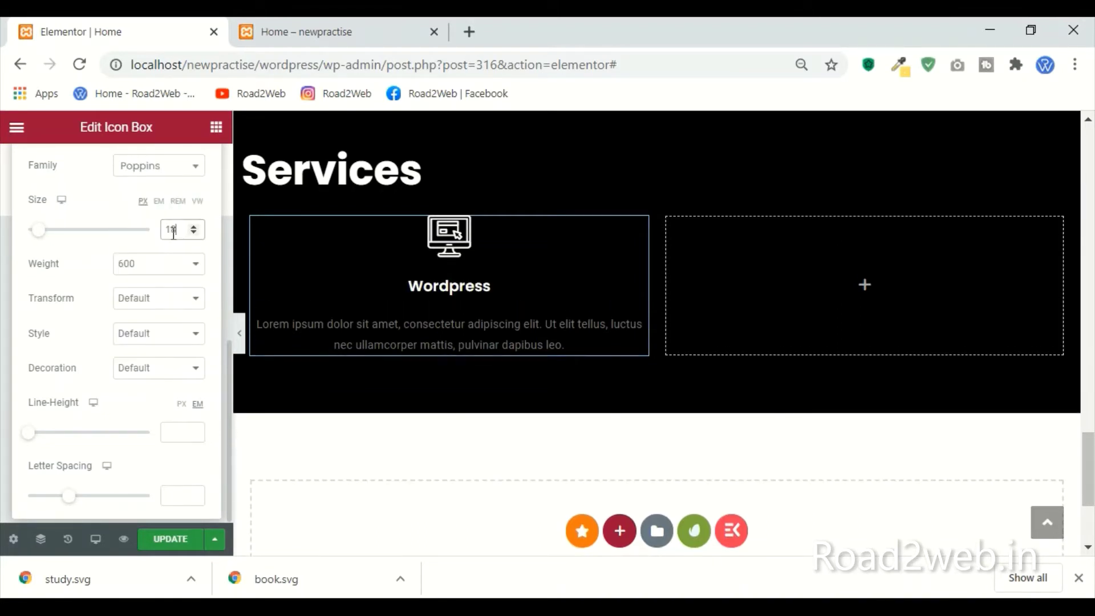
{"action": "key", "text": "BackSpace"}
{"action": "key", "text": "BackSpace"}
{"action": "type", "text": "20"}
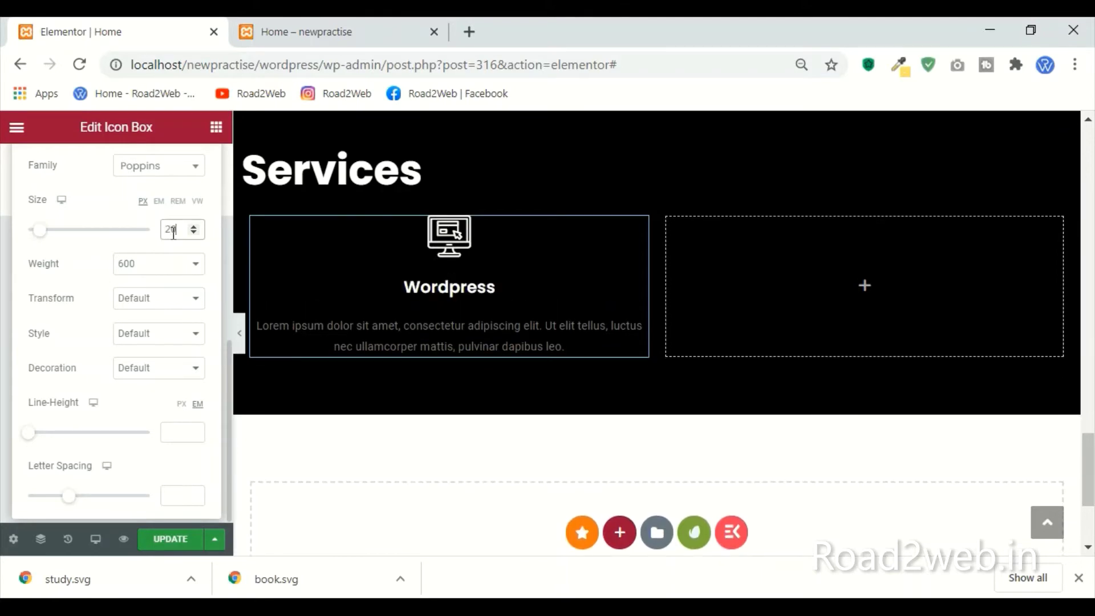
Step: Set the font weight of the icon box's "Wordpress" title to 600
{"action": "left_click", "coordinate": [147, 264]}
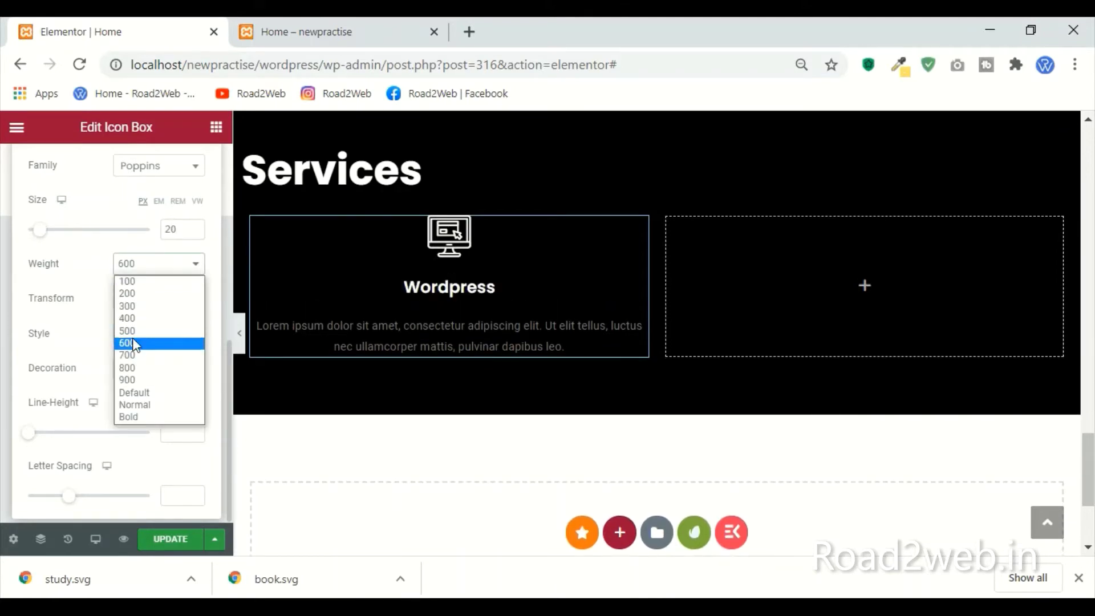
{"action": "left_click", "coordinate": [135, 344]}
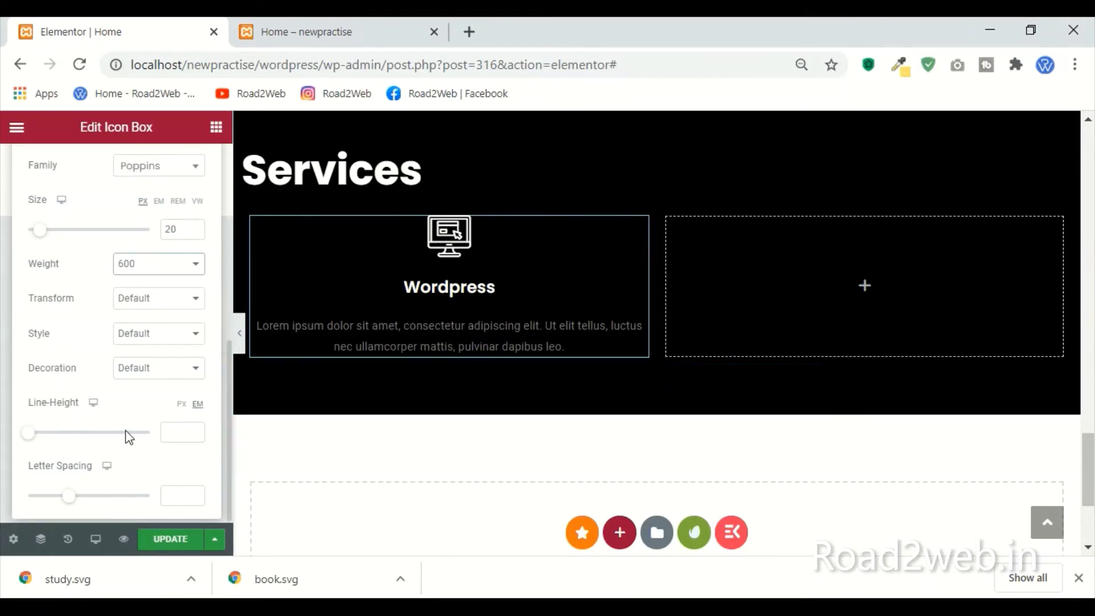
{"action": "left_click", "coordinate": [104, 306]}
{"action": "left_click", "coordinate": [76, 259]}
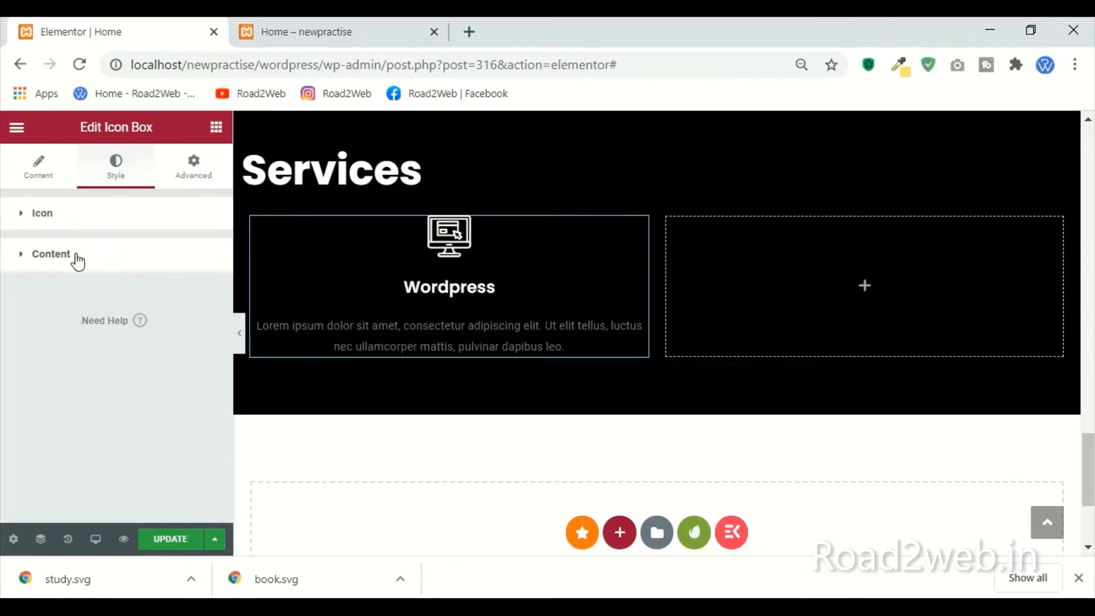
Step: Set the color of the icon box's description text to a light pinkish gray, #BCADAD
{"action": "left_click", "coordinate": [77, 260]}
{"action": "scroll", "coordinate": [77, 399], "scroll_direction": "down", "scroll_amount": 3}
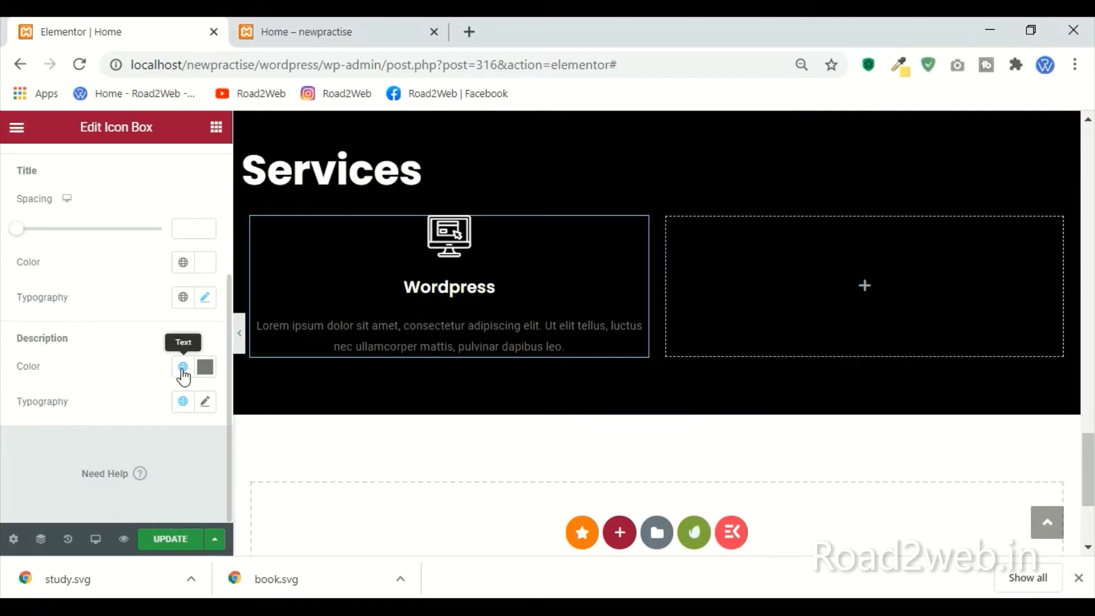
{"action": "left_click", "coordinate": [205, 366]}
{"action": "mouse_move", "coordinate": [247, 347]}
{"action": "left_mouse_down"}
{"action": "mouse_move", "coordinate": [257, 308]}
{"action": "mouse_move", "coordinate": [251, 337]}
{"action": "mouse_move", "coordinate": [261, 330]}
{"action": "left_mouse_up"}
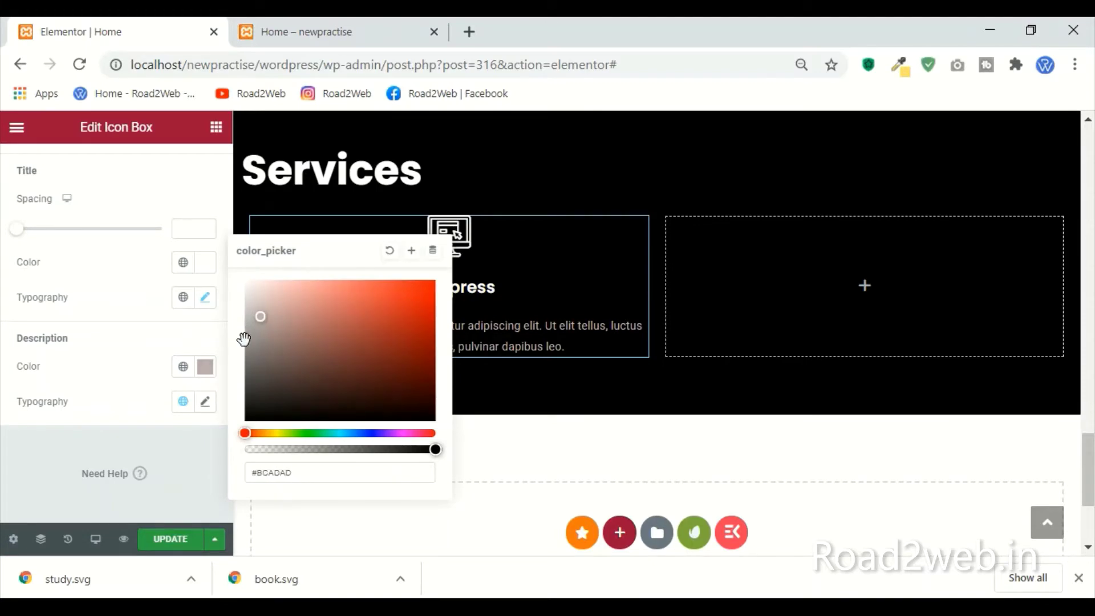
{"action": "left_click", "coordinate": [117, 311]}
Step: Change the font family of the icon box's description to Poppins
{"action": "left_click", "coordinate": [206, 403]}
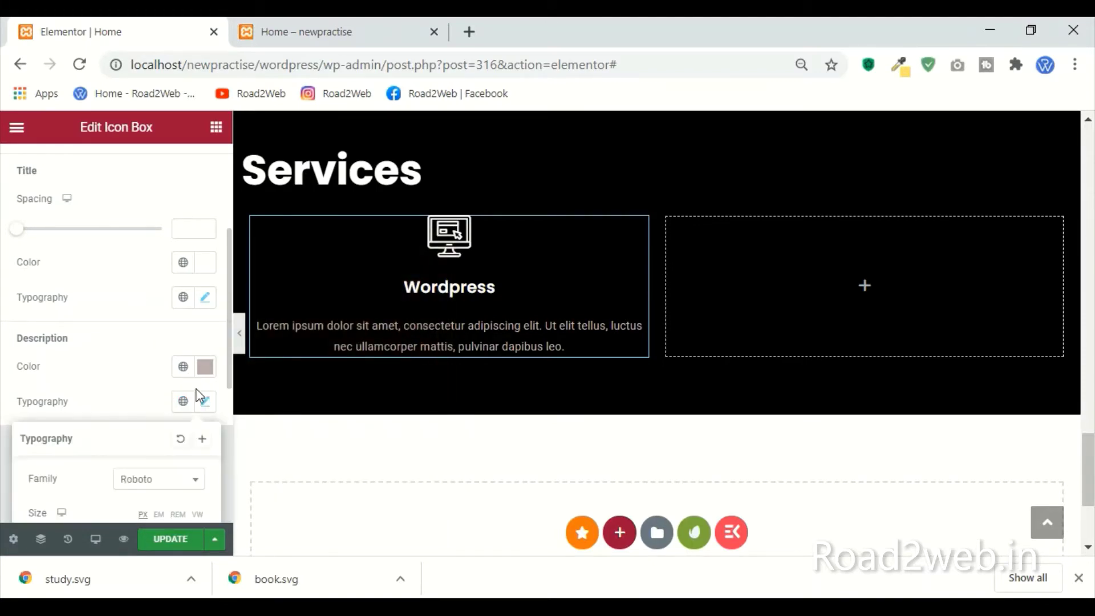
{"action": "left_click", "coordinate": [172, 481]}
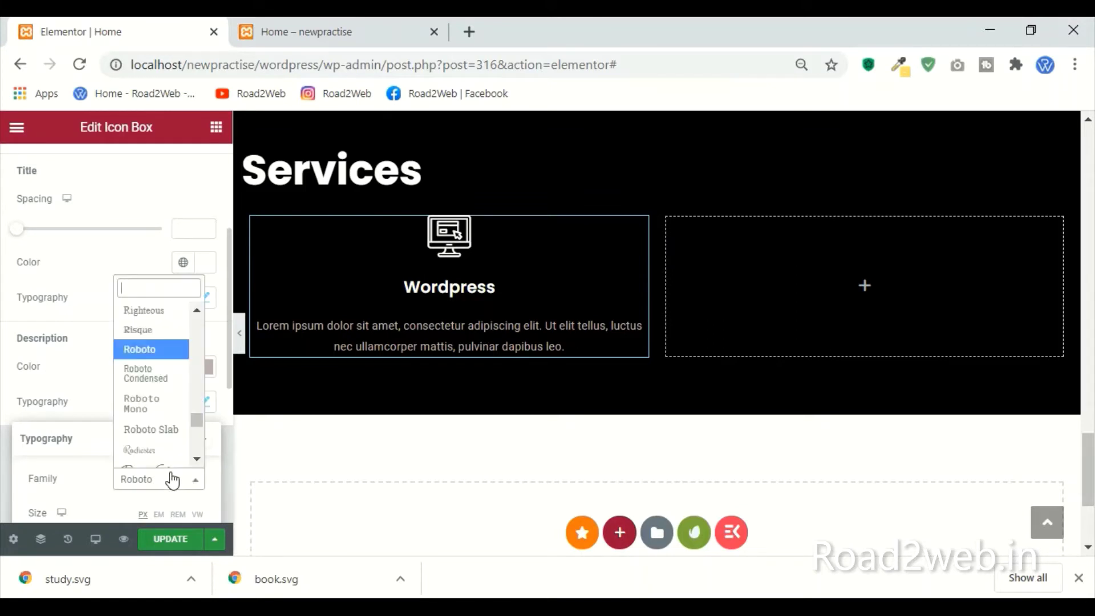
{"action": "type", "text": "pop"}
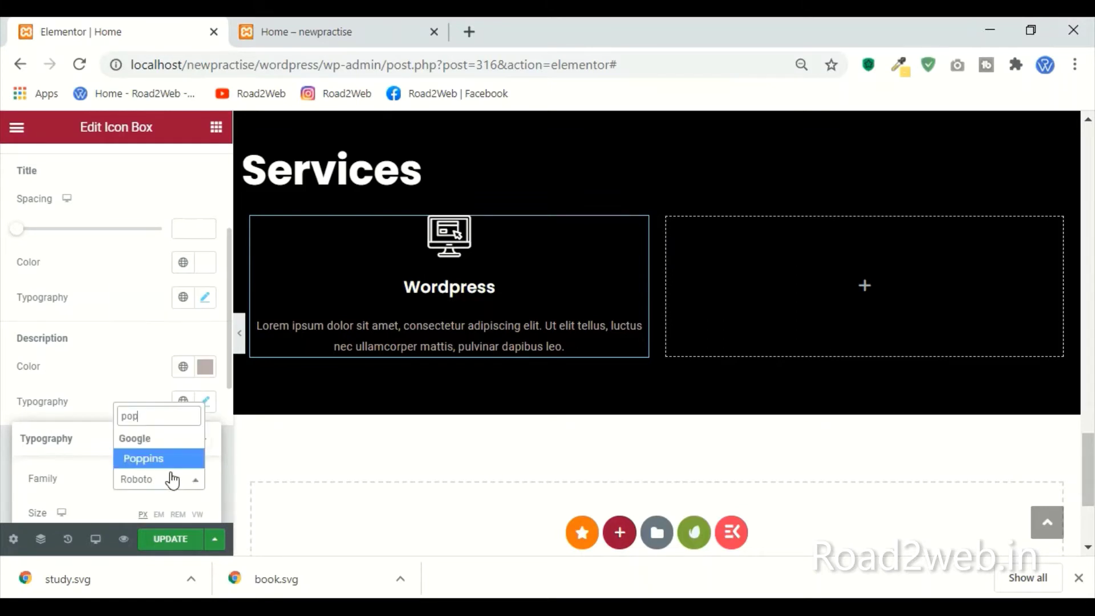
{"action": "key", "text": "Return"}
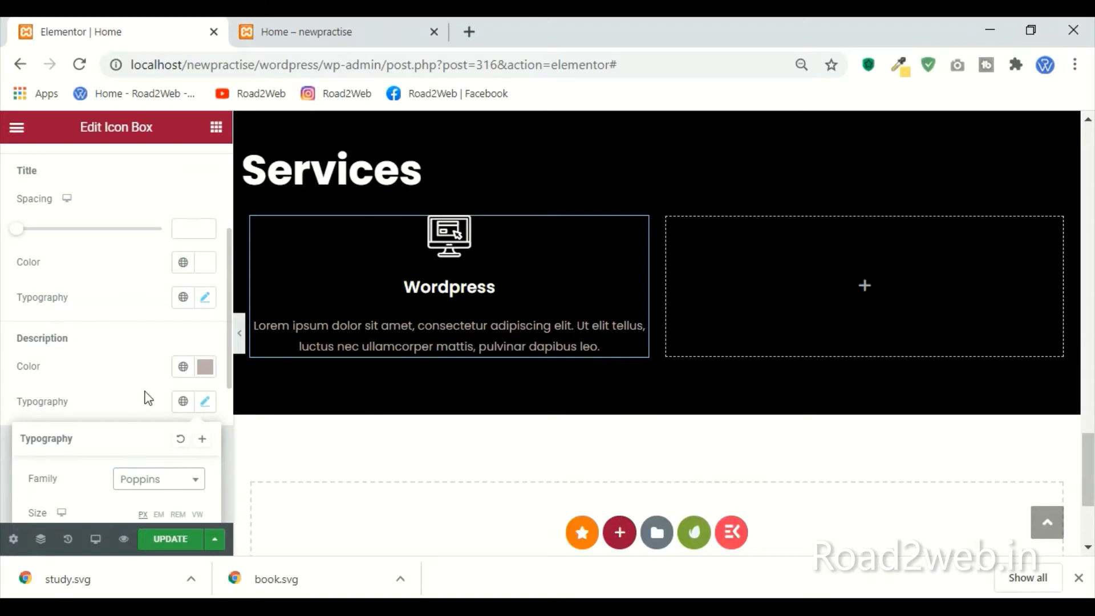
Step: Set the description's font size to 16 px and its weight to 500
{"action": "scroll", "coordinate": [148, 399], "scroll_direction": "down", "scroll_amount": 5}
{"action": "left_click", "coordinate": [174, 231]}
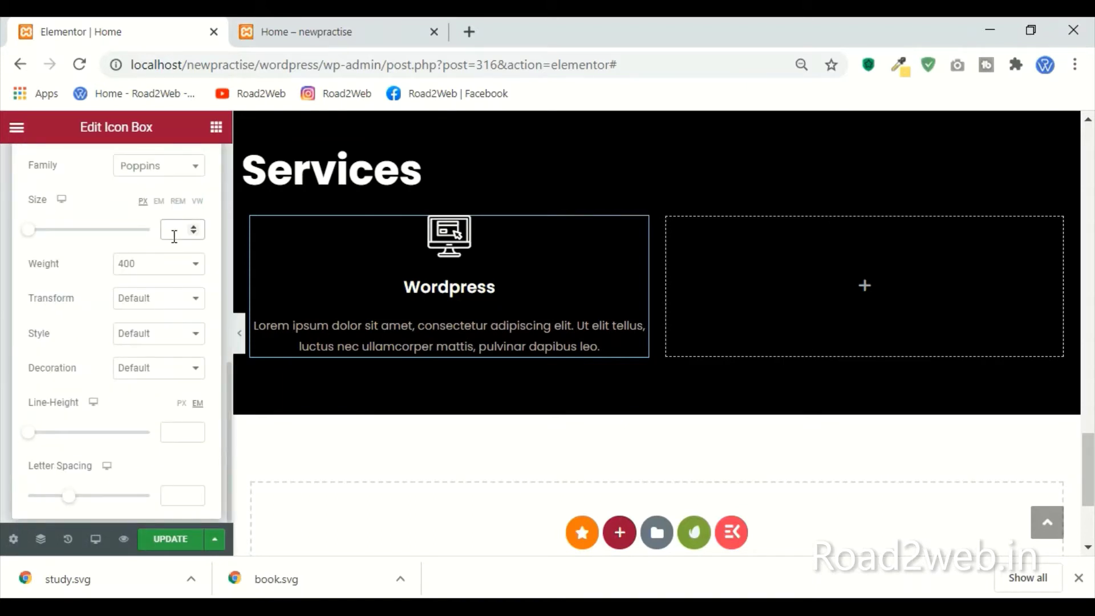
{"action": "type", "text": "18"}
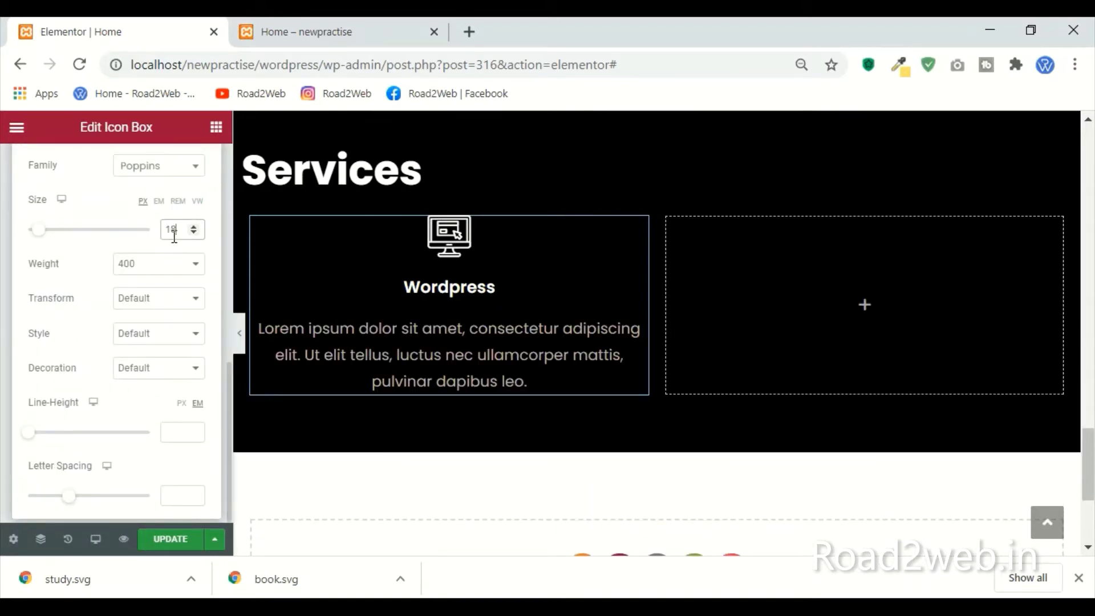
{"action": "key", "text": "BackSpace"}
{"action": "type", "text": "5"}
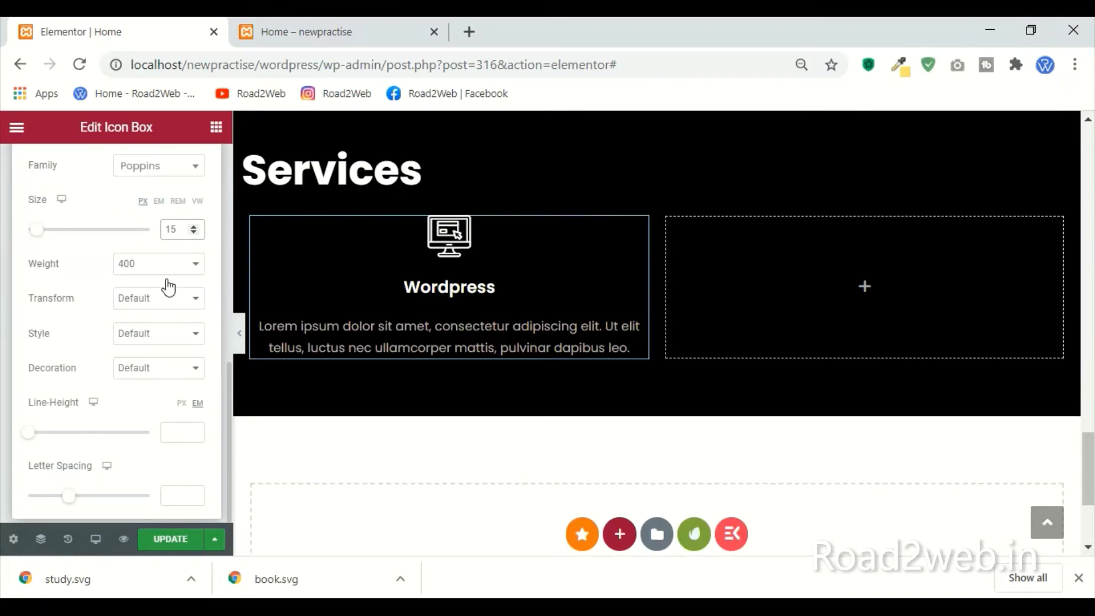
{"action": "key", "text": "Up"}
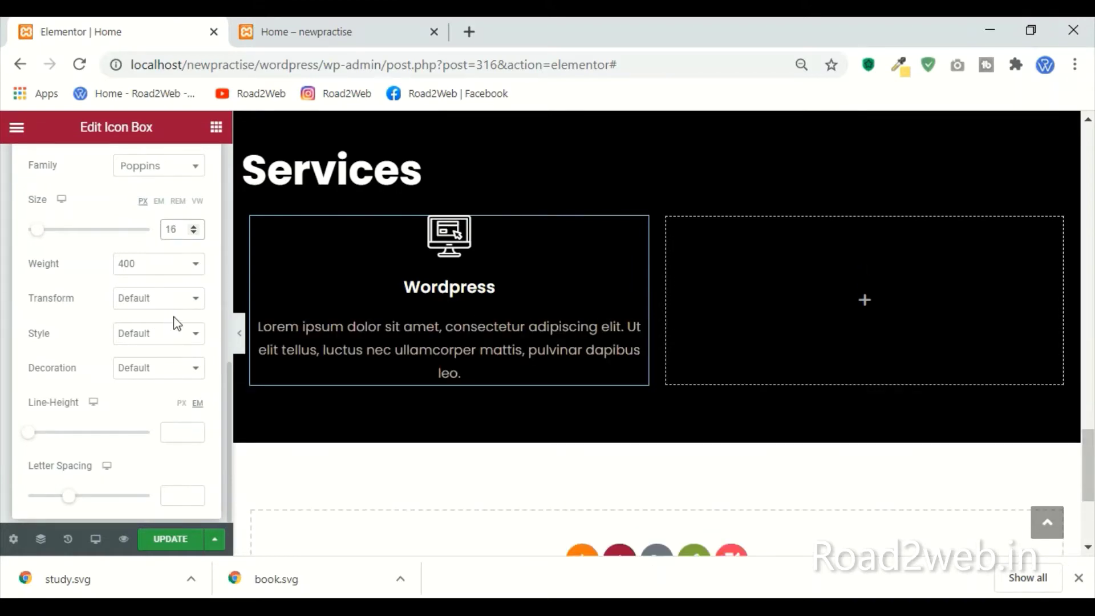
{"action": "left_click", "coordinate": [162, 277]}
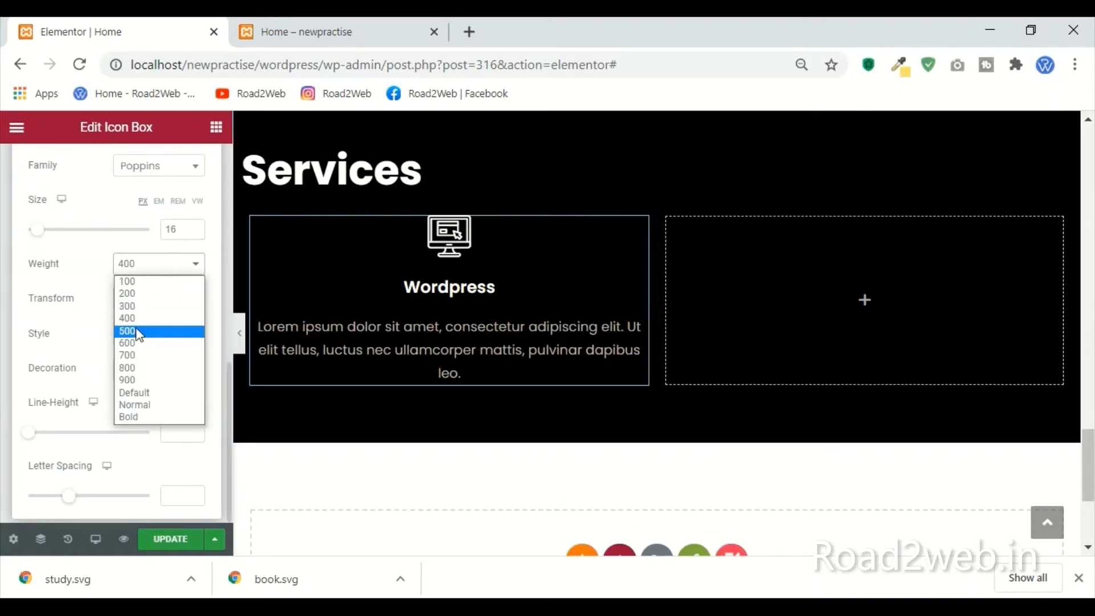
{"action": "left_click", "coordinate": [137, 329]}
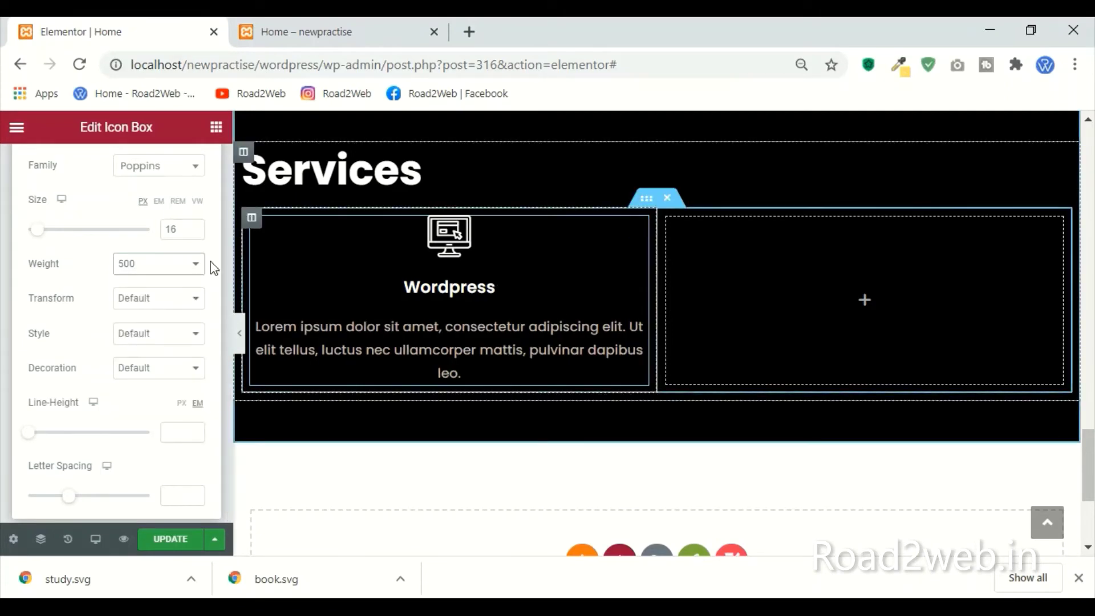
{"action": "scroll", "coordinate": [171, 251], "scroll_direction": "up", "scroll_amount": 4}
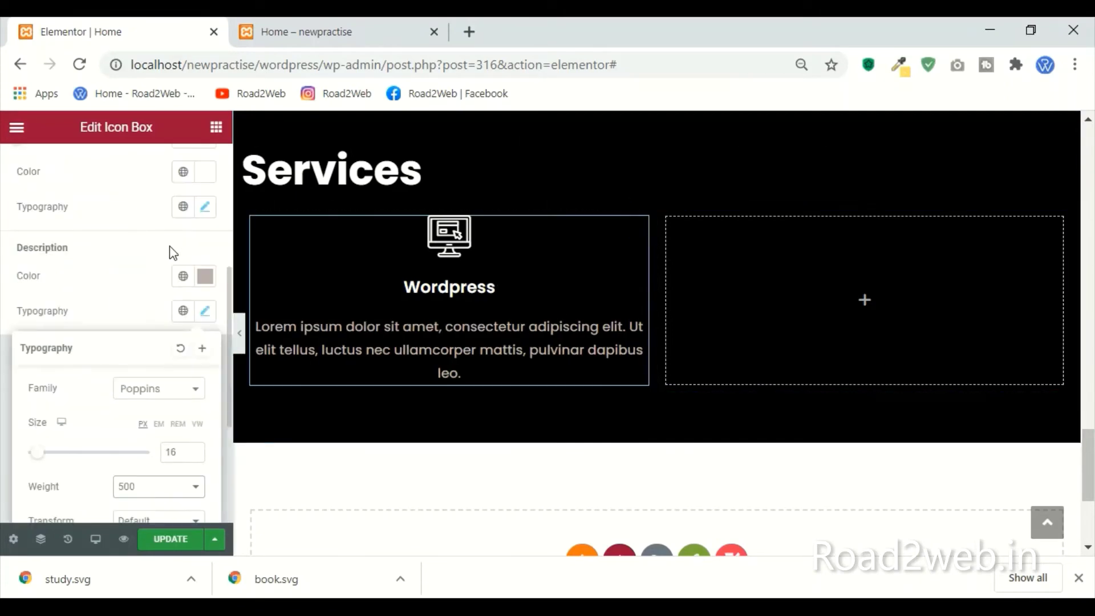
{"action": "left_click", "coordinate": [205, 206]}
{"action": "scroll", "coordinate": [171, 298], "scroll_direction": "down", "scroll_amount": 4}
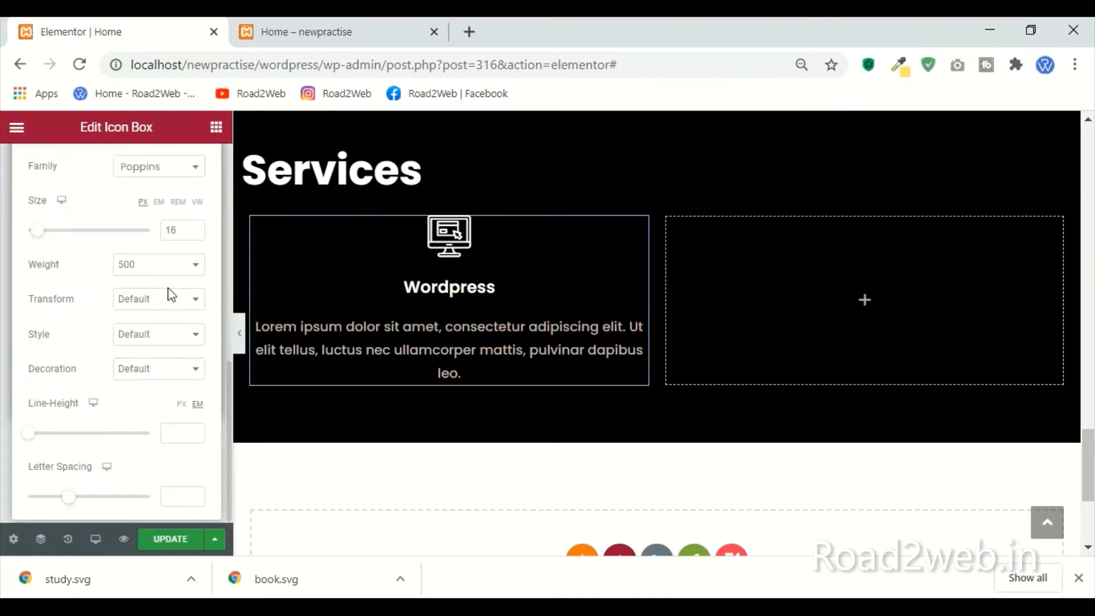
{"action": "double_click", "coordinate": [171, 231]}
{"action": "type", "text": "17"}
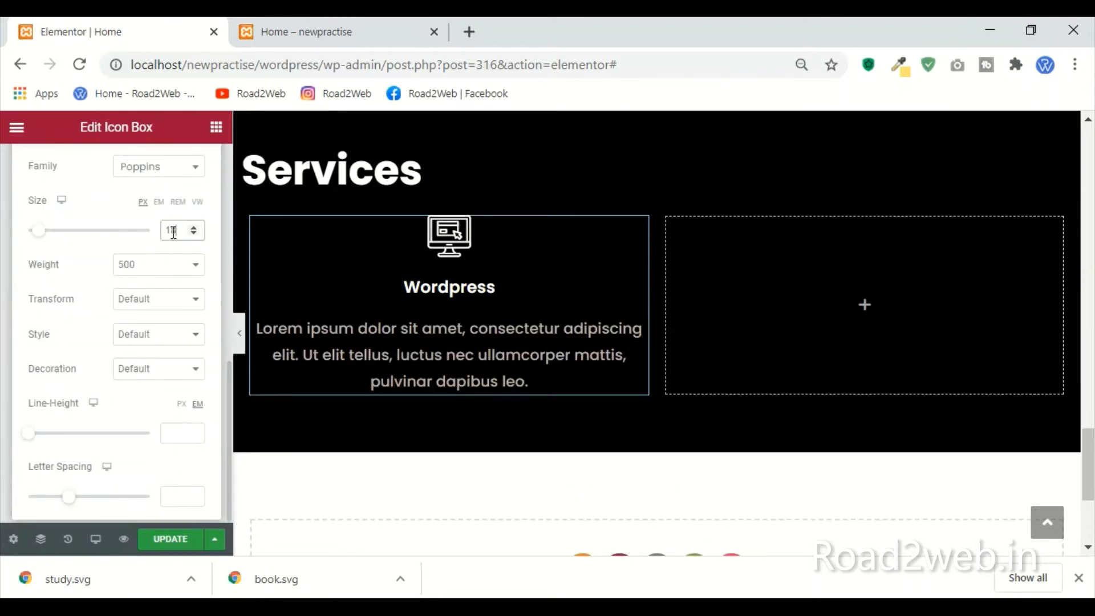
{"action": "key", "text": "BackSpace"}
{"action": "type", "text": "5"}
{"action": "left_click", "coordinate": [164, 290]}
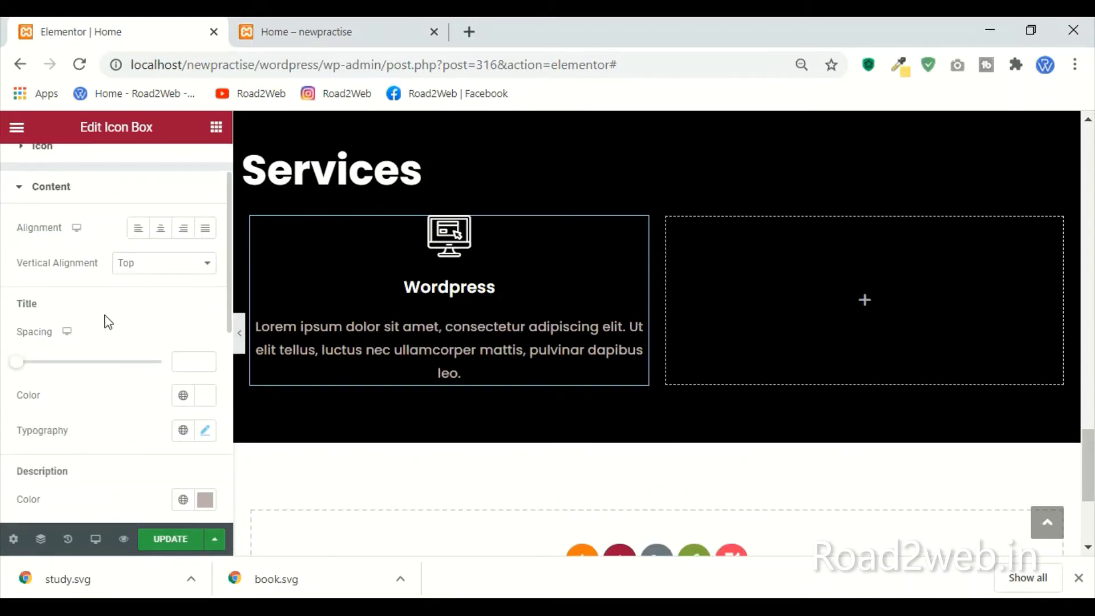
Step: Increase the font size of the "Wordpress" title to 22 px
{"action": "left_click", "coordinate": [205, 431]}
{"action": "scroll", "coordinate": [189, 433], "scroll_direction": "down", "scroll_amount": 4}
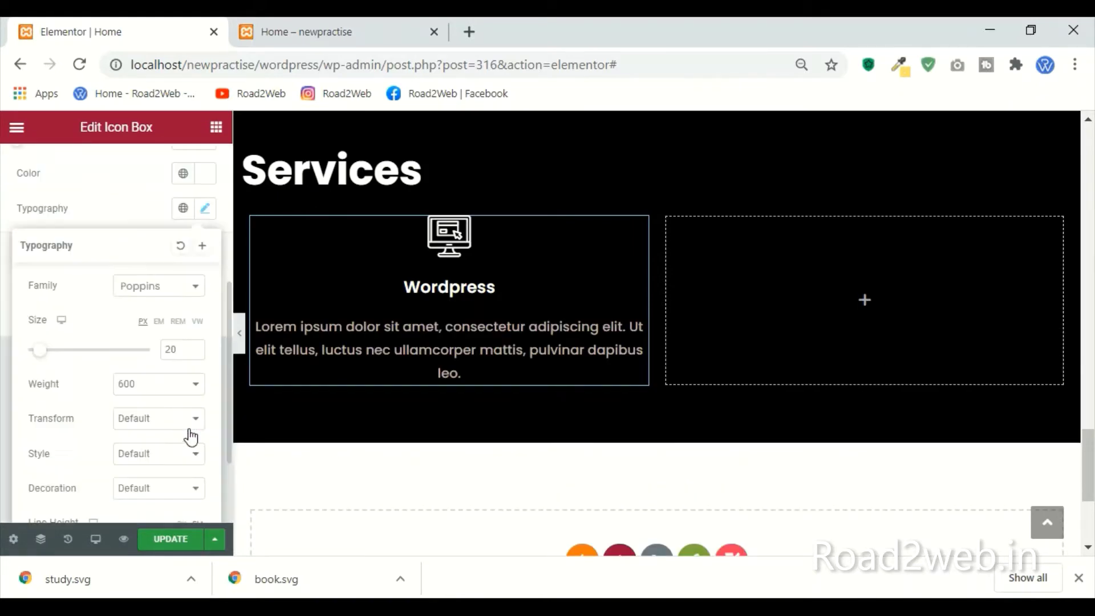
{"action": "left_click", "coordinate": [174, 349]}
{"action": "key", "text": "BackSpace"}
{"action": "type", "text": "2"}
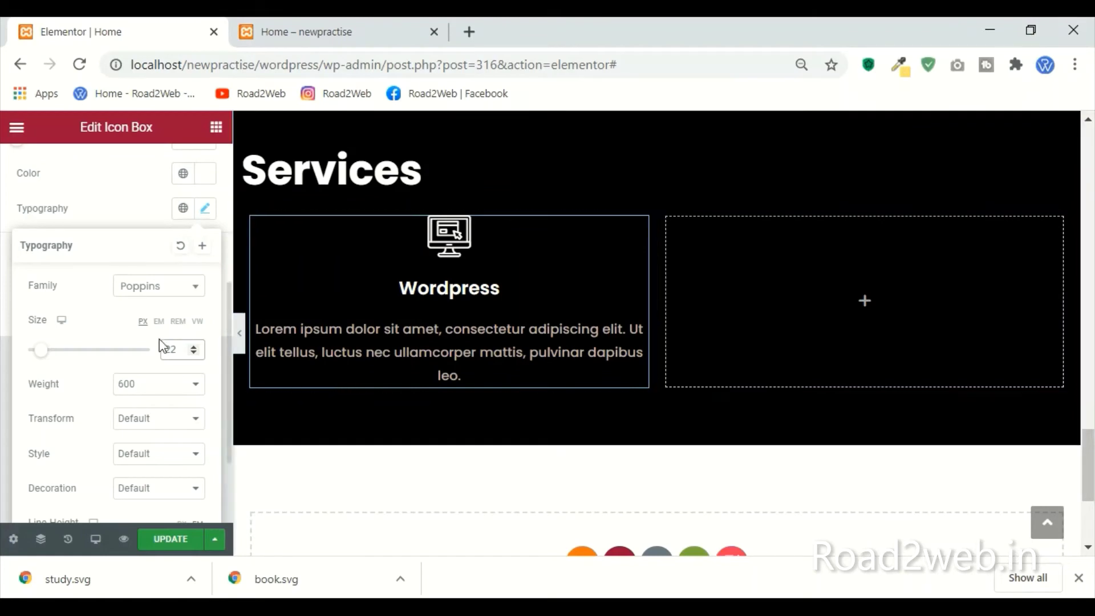
{"action": "left_click", "coordinate": [135, 209]}
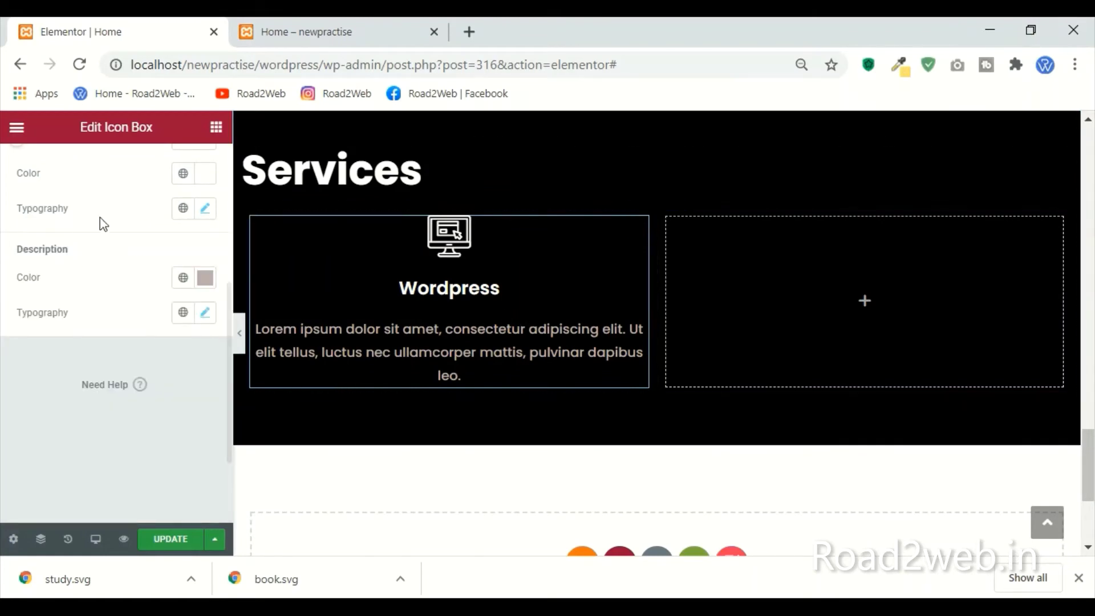
Step: Give the column holding the "Wordpress" icon box a classic background in dark gray, #3B3333
{"action": "left_click", "coordinate": [252, 219]}
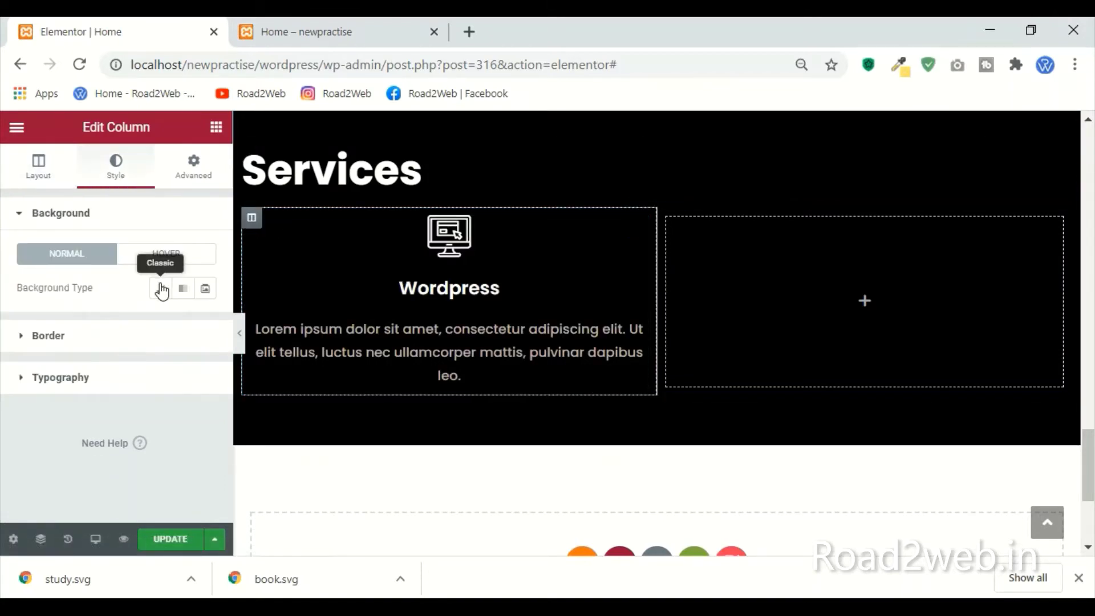
{"action": "left_click", "coordinate": [160, 289]}
{"action": "left_click", "coordinate": [204, 324]}
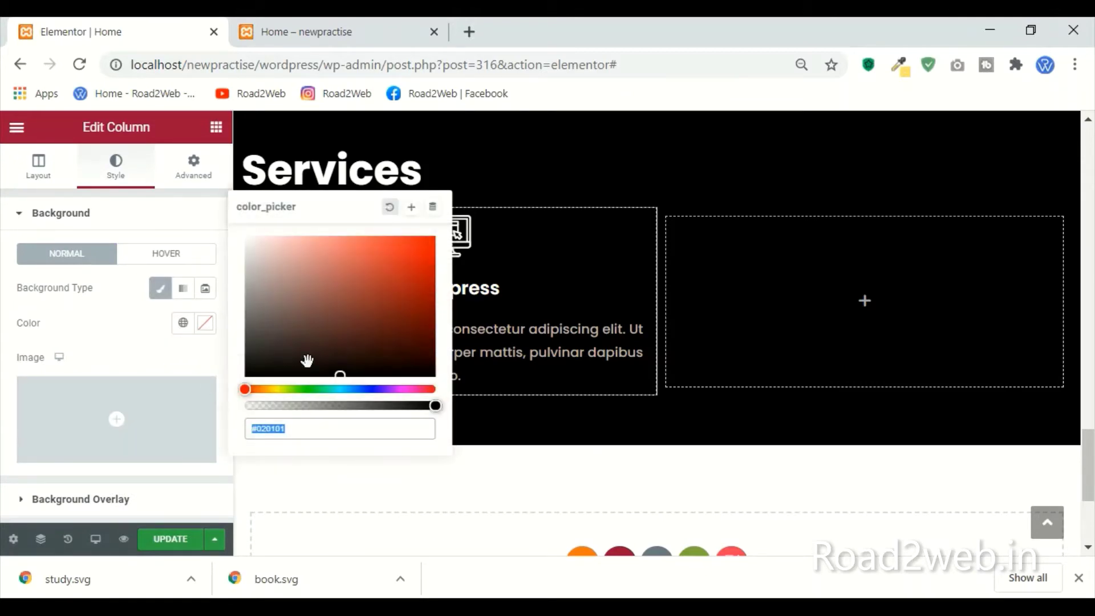
{"action": "mouse_move", "coordinate": [340, 374]}
{"action": "left_mouse_down"}
{"action": "mouse_move", "coordinate": [264, 303]}
{"action": "mouse_move", "coordinate": [283, 341]}
{"action": "mouse_move", "coordinate": [272, 345]}
{"action": "left_mouse_up"}
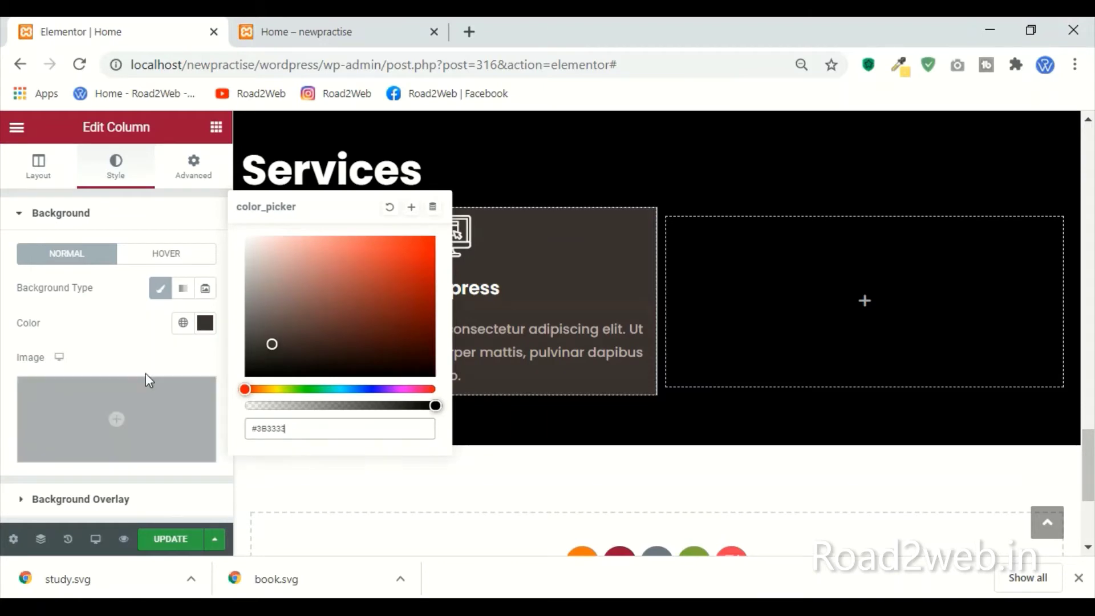
{"action": "left_click", "coordinate": [125, 340]}
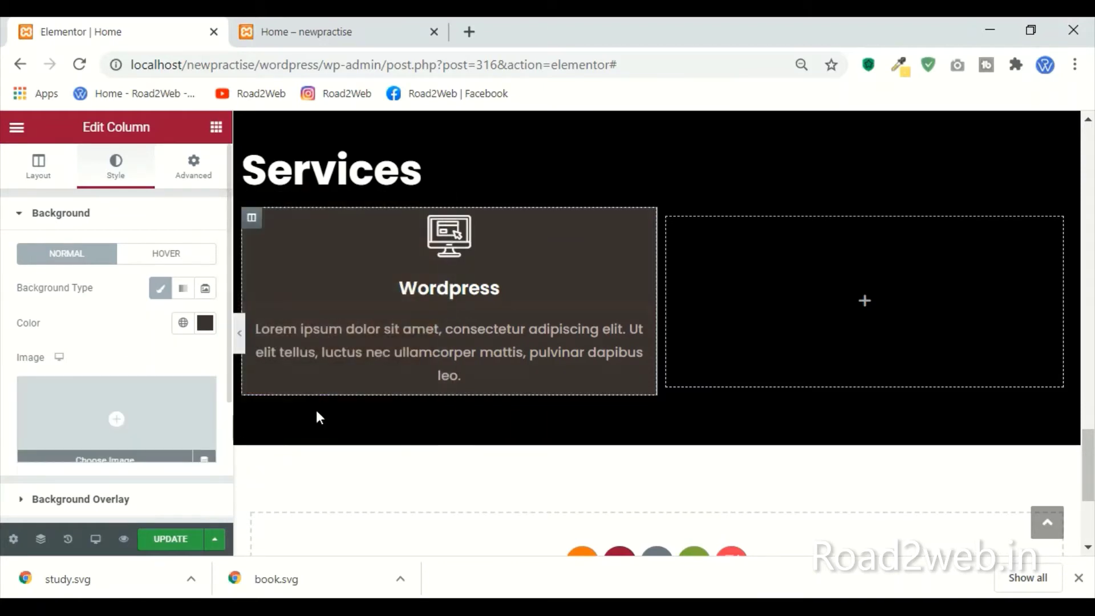
{"action": "left_click", "coordinate": [183, 260]}
{"action": "left_click", "coordinate": [205, 289]}
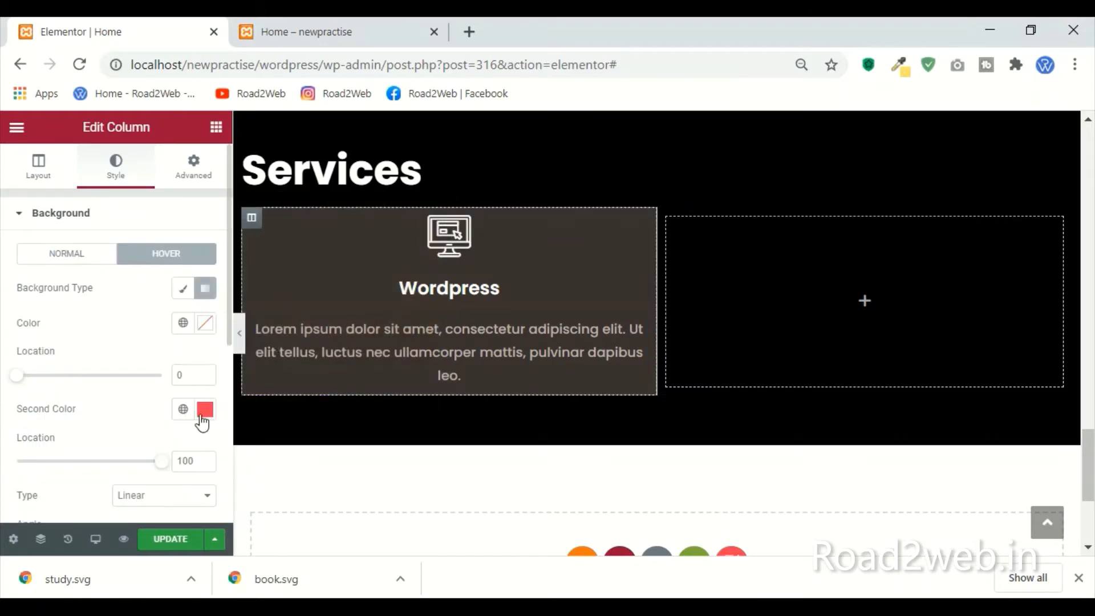
{"action": "left_click", "coordinate": [205, 409]}
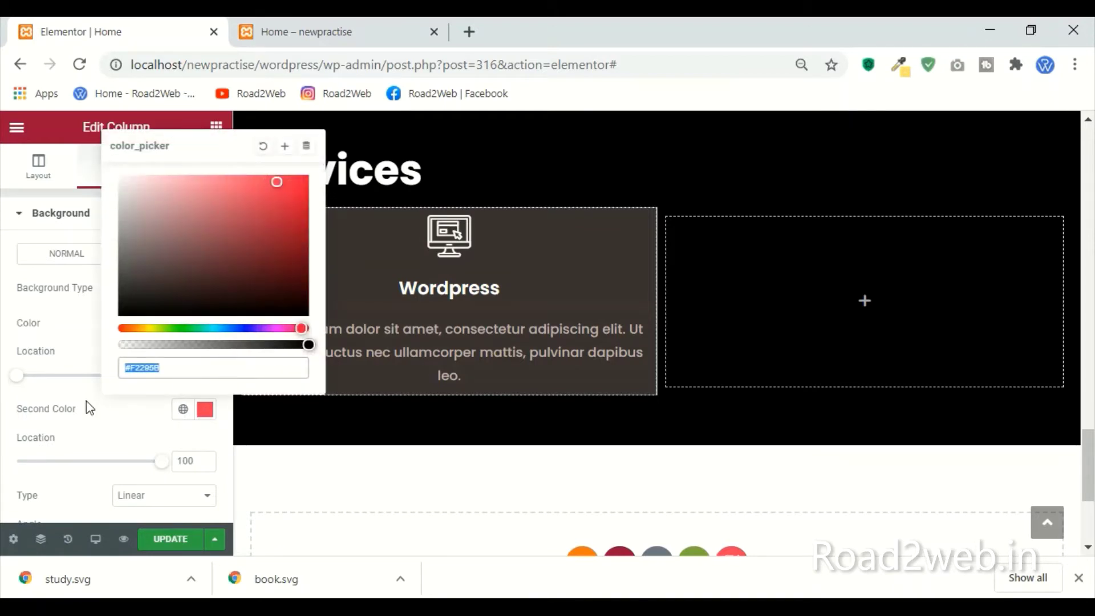
{"action": "left_click", "coordinate": [73, 335]}
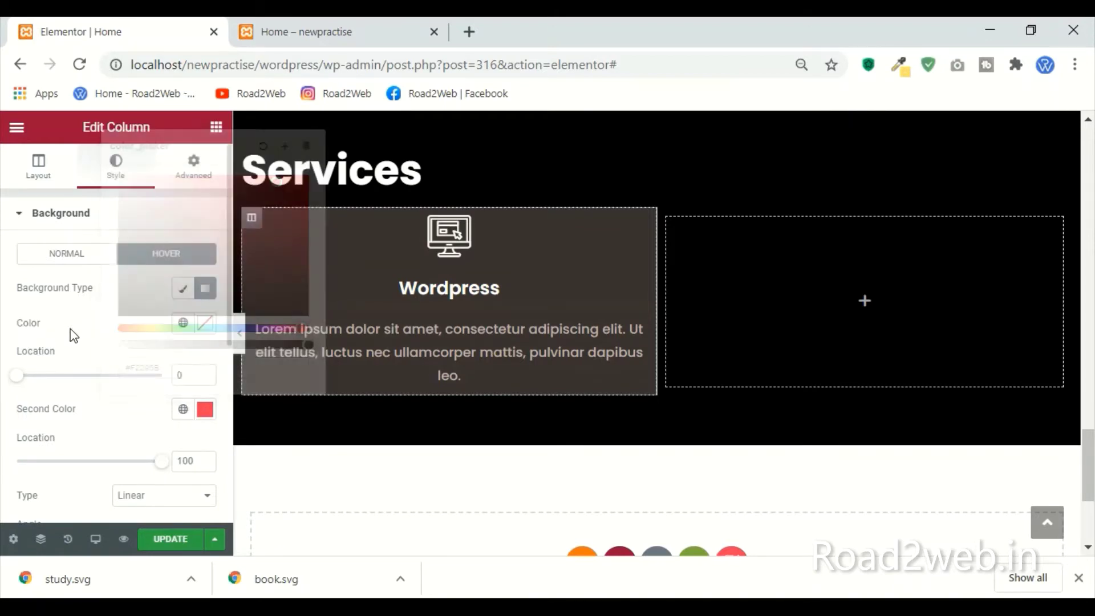
{"action": "left_click", "coordinate": [206, 330]}
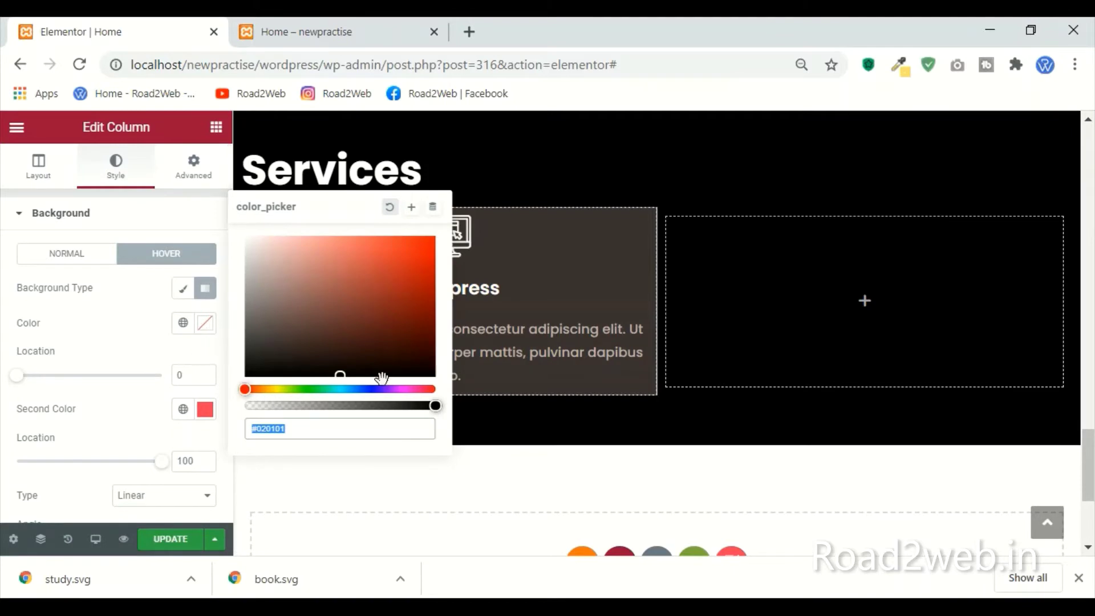
{"action": "left_click", "coordinate": [394, 218]}
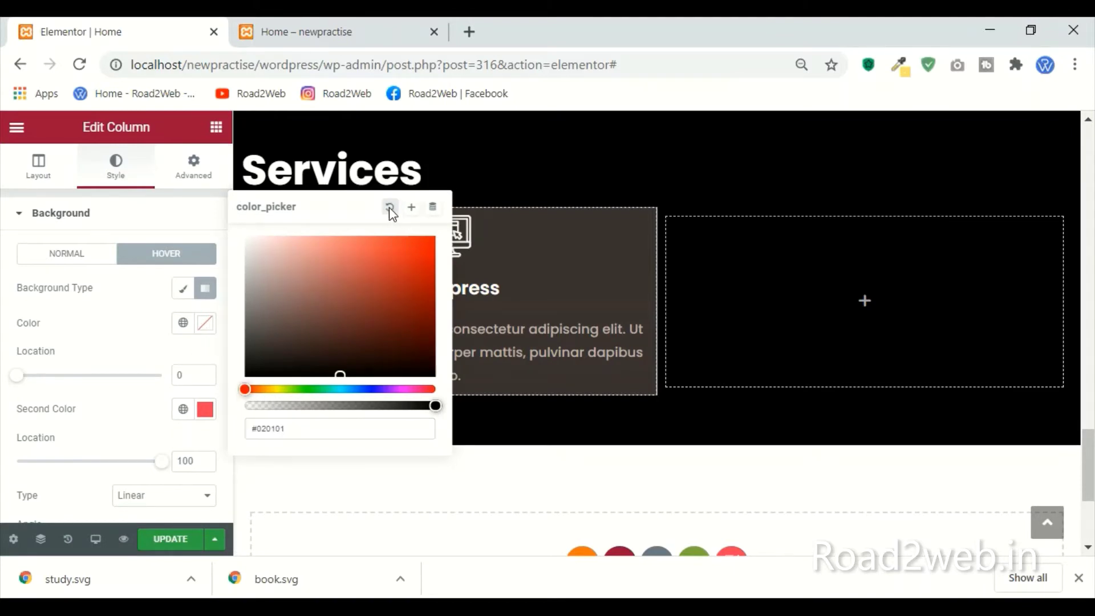
{"action": "left_click", "coordinate": [183, 326]}
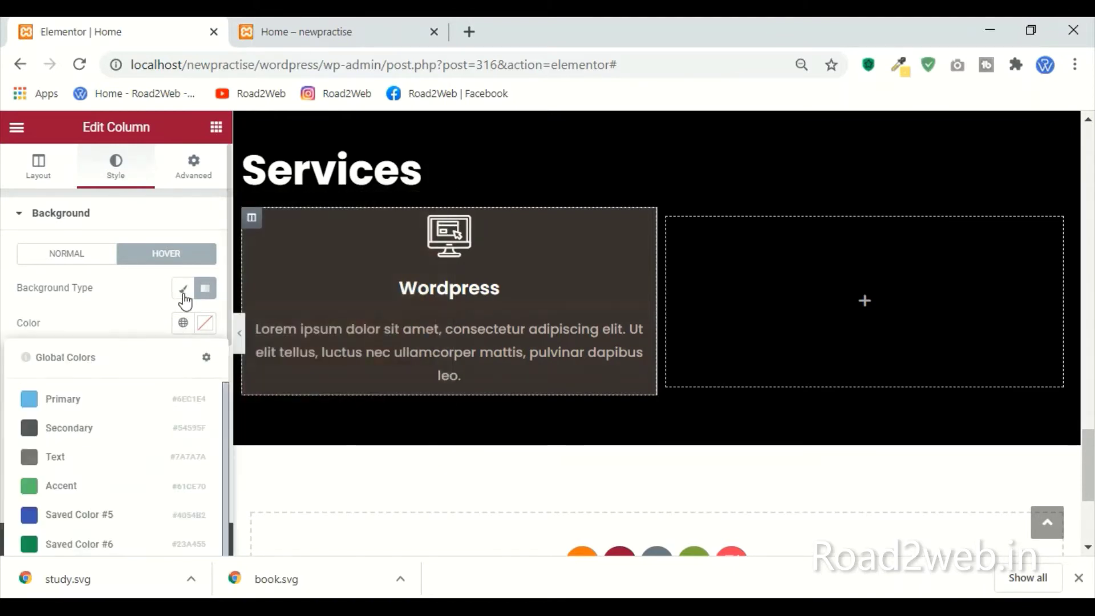
Step: Give the "Wordpress" column a classic hover background in the color #F0004D
{"action": "left_click", "coordinate": [183, 288]}
{"action": "left_click", "coordinate": [204, 324]}
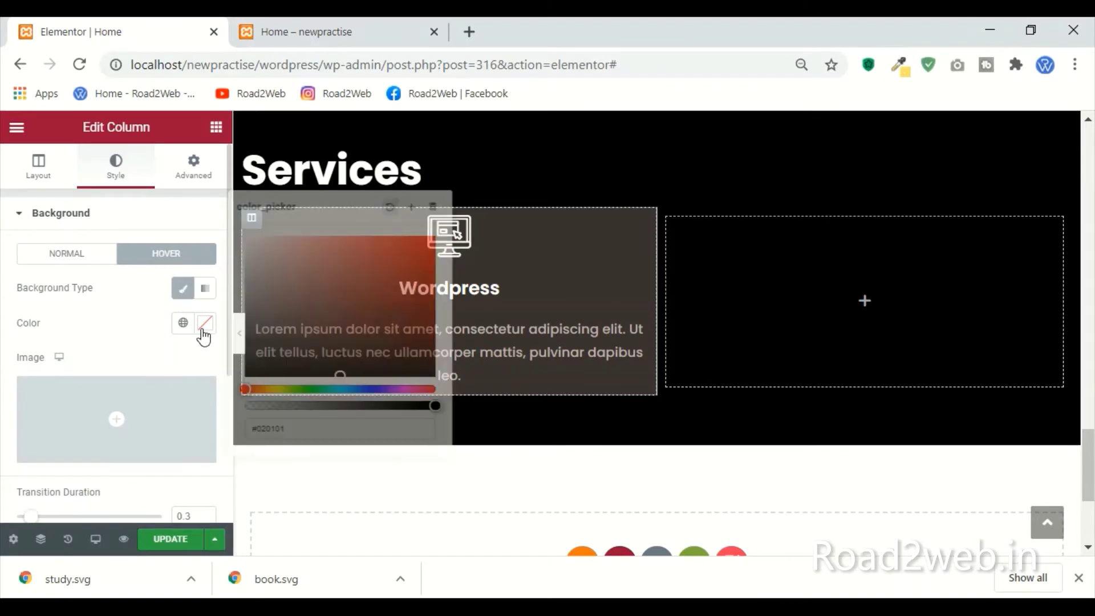
{"action": "type", "text": "#f0004d"}
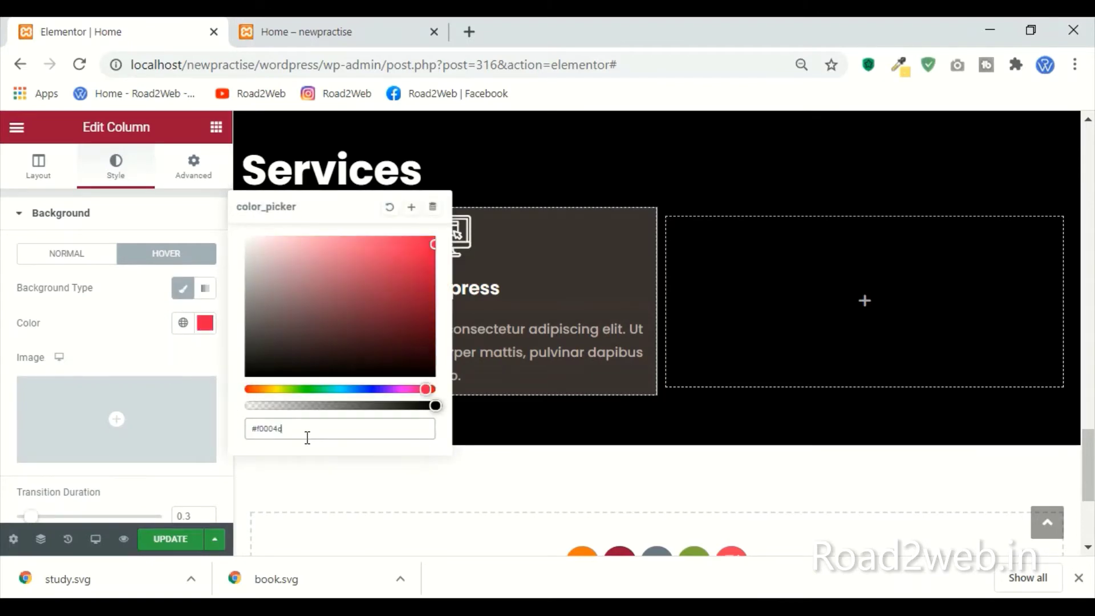
{"action": "left_click", "coordinate": [93, 305]}
Step: Reduce the opacity of the column's hover background color to about 65%
{"action": "left_click", "coordinate": [205, 322]}
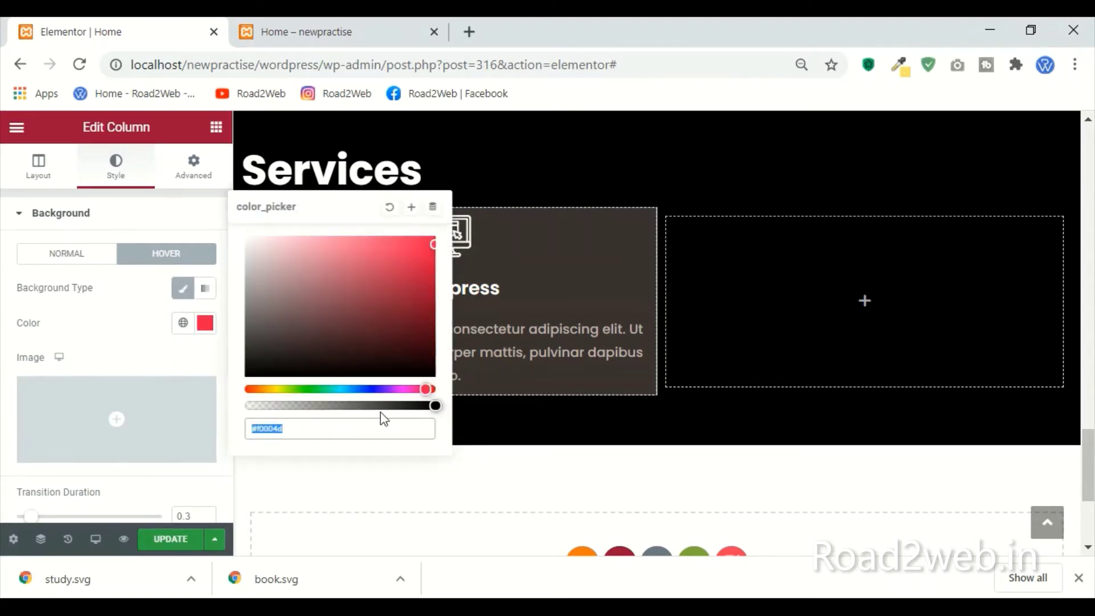
{"action": "left_click_drag", "start_coordinate": [437, 408], "coordinate": [389, 409]}
{"action": "left_click", "coordinate": [80, 323]}
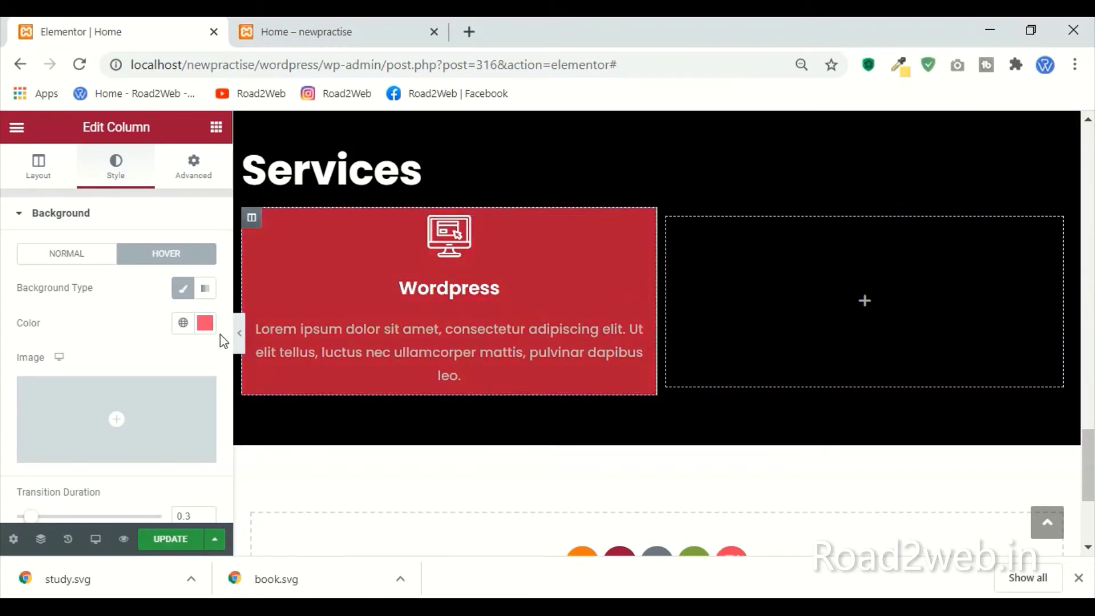
{"action": "left_click", "coordinate": [206, 323]}
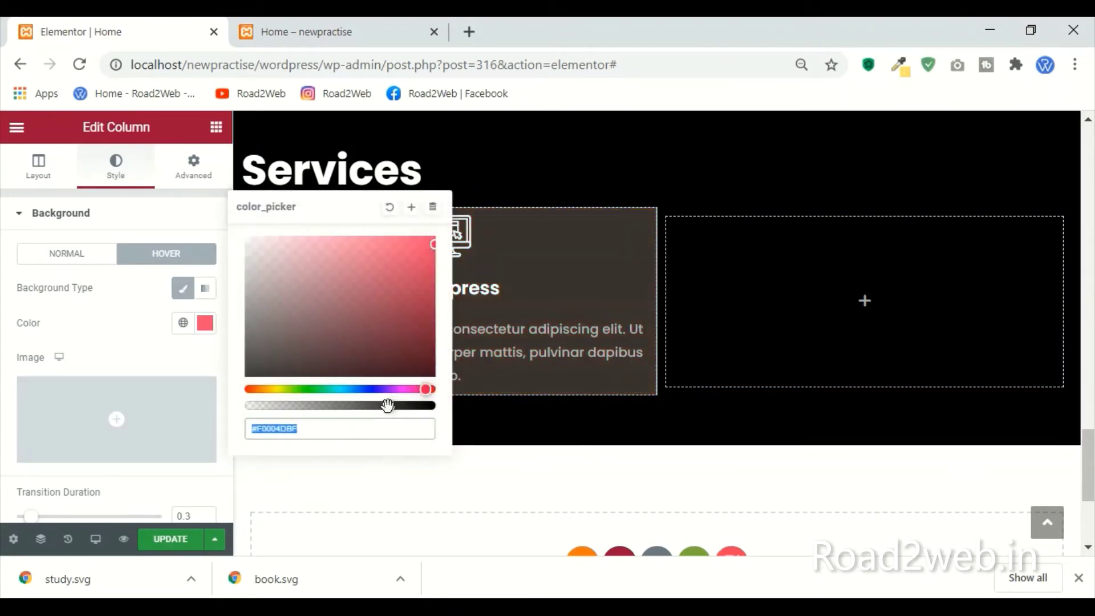
{"action": "left_click_drag", "start_coordinate": [388, 405], "coordinate": [329, 405]}
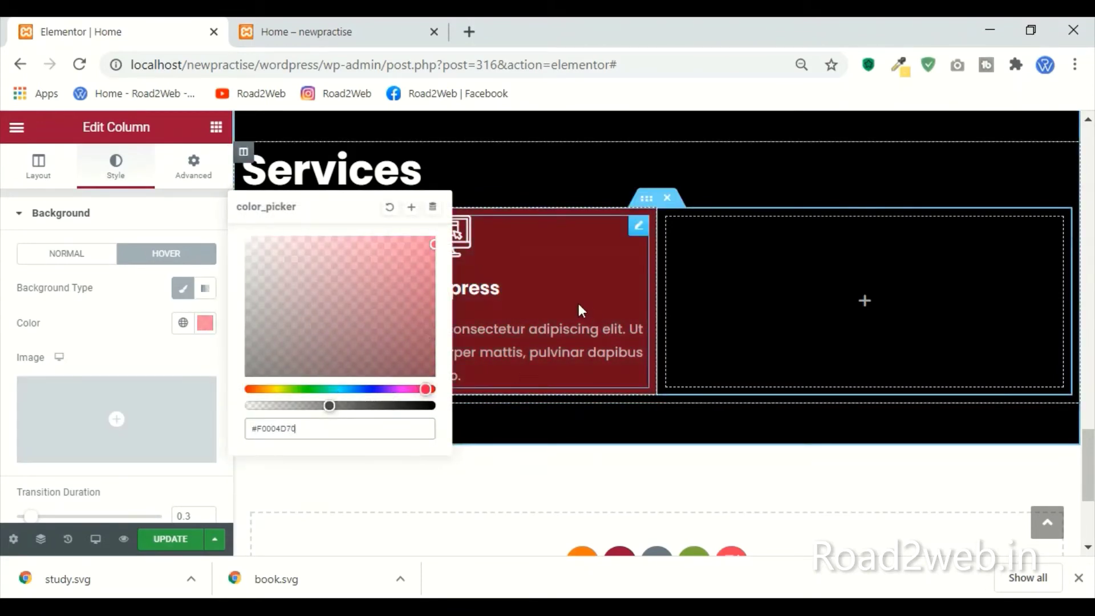
{"action": "left_click_drag", "start_coordinate": [332, 405], "coordinate": [362, 406]}
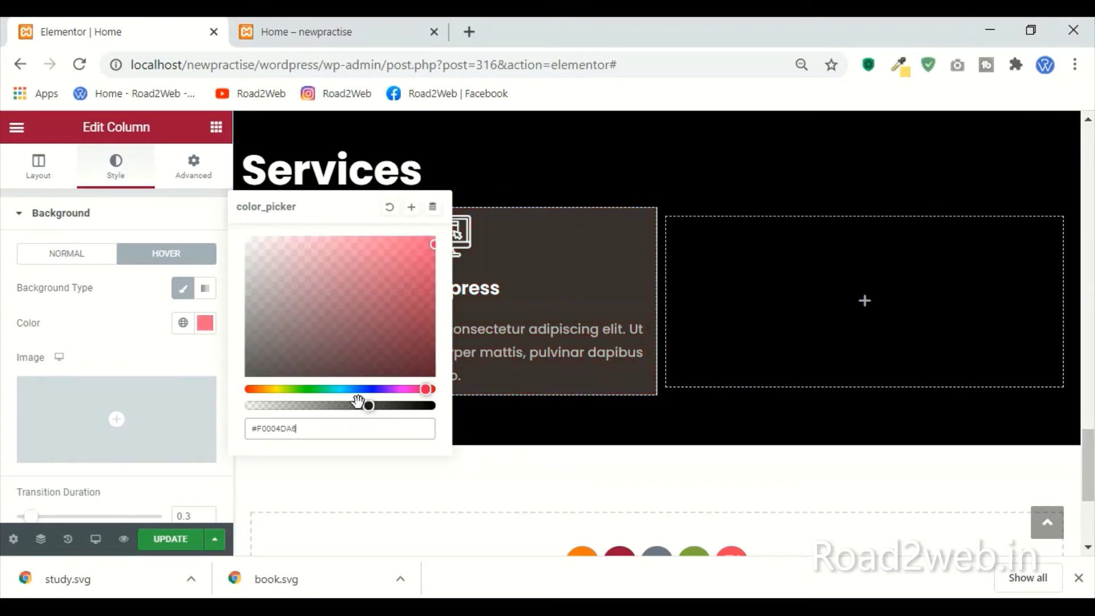
{"action": "left_click", "coordinate": [143, 345]}
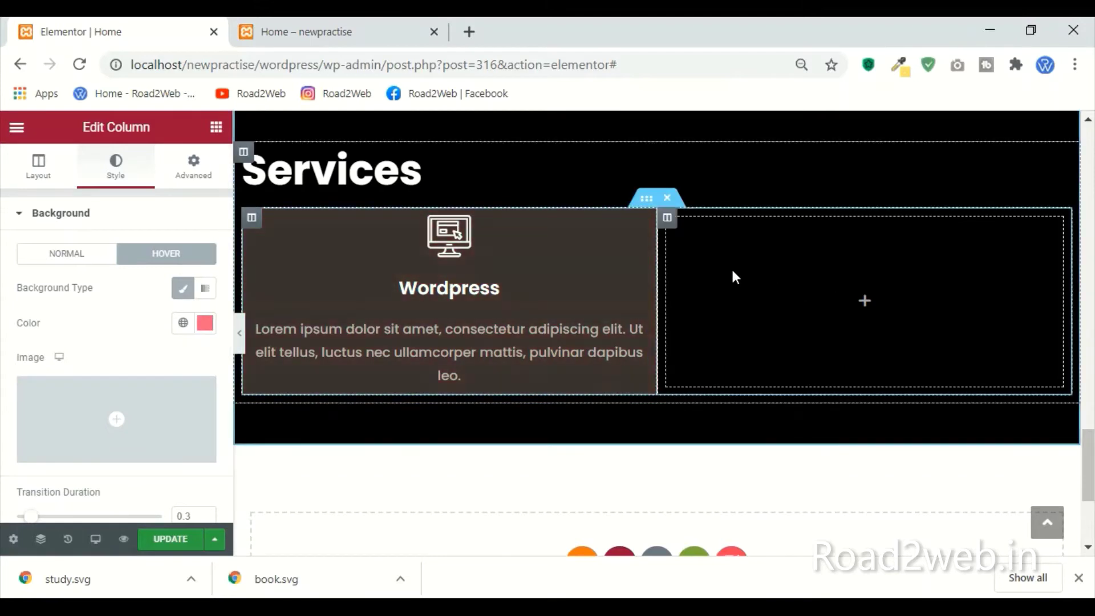
Step: Delete the empty column beside the "Wordpress" column and duplicate the "Wordpress" column twice to make three service boxes
{"action": "right_click", "coordinate": [672, 222]}
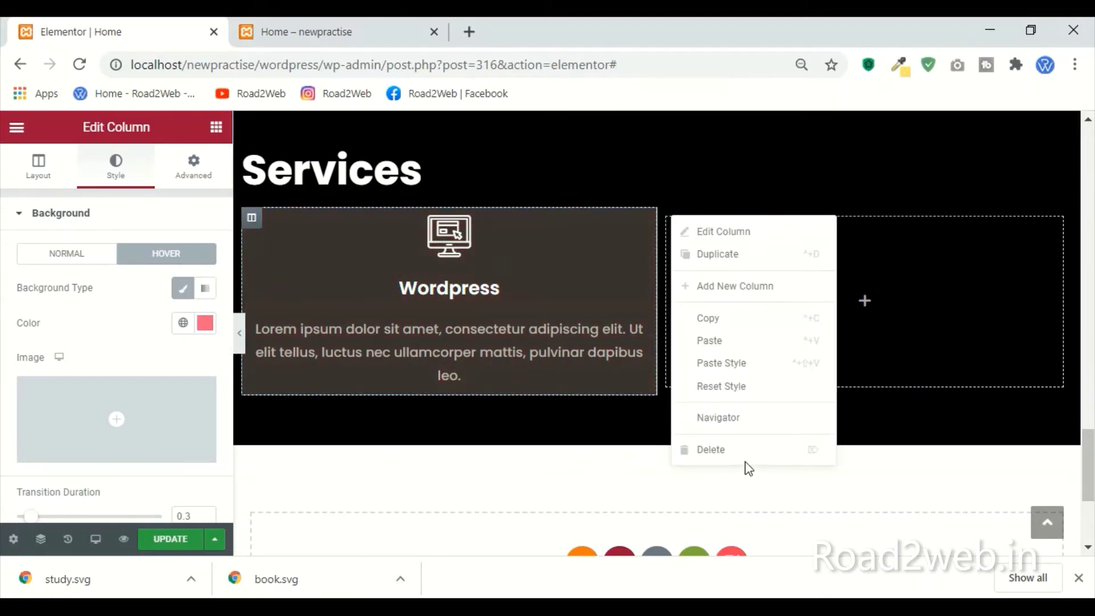
{"action": "left_click", "coordinate": [718, 449]}
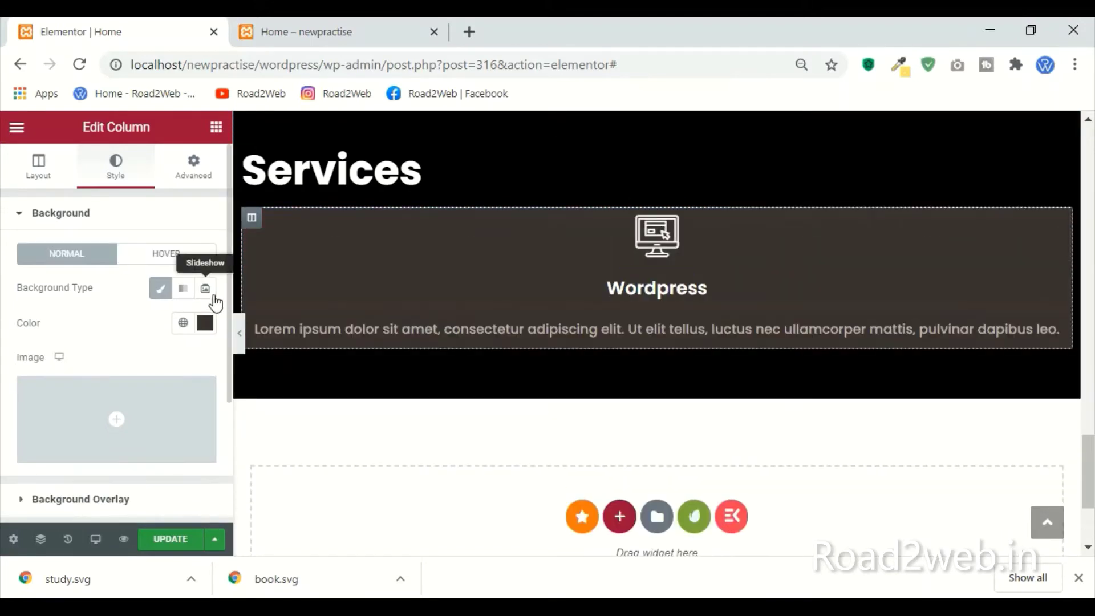
{"action": "right_click", "coordinate": [251, 217]}
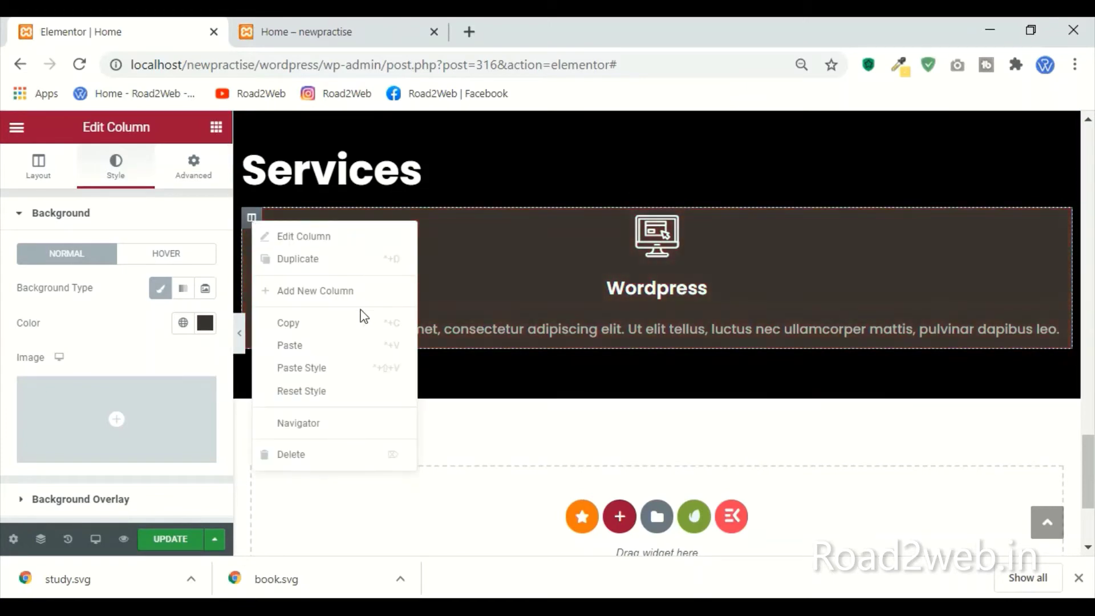
{"action": "left_click", "coordinate": [313, 274]}
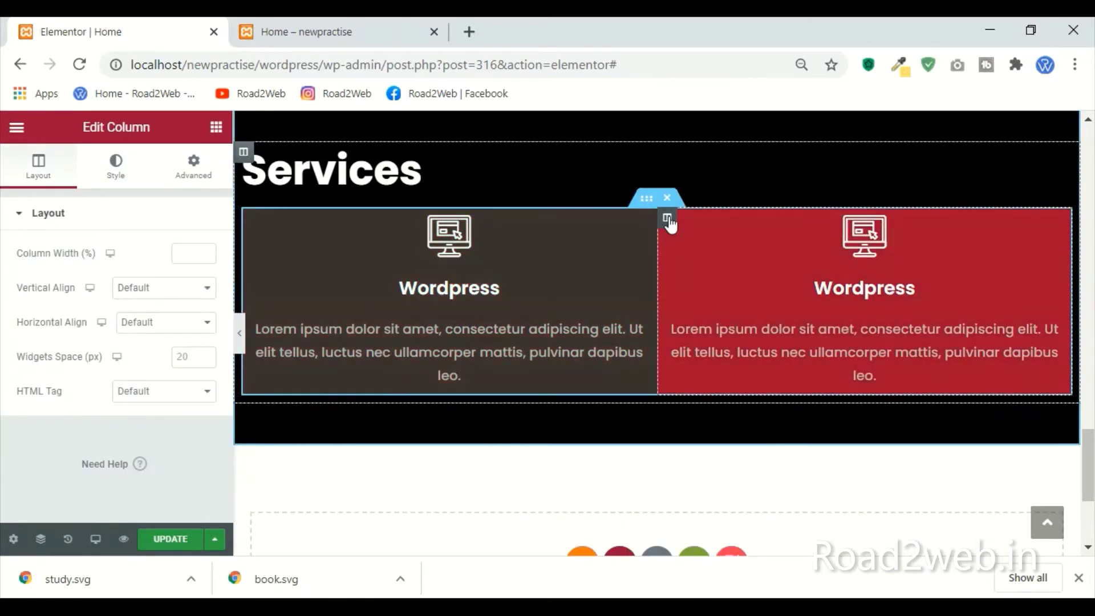
{"action": "right_click", "coordinate": [666, 217]}
{"action": "left_click", "coordinate": [715, 261]}
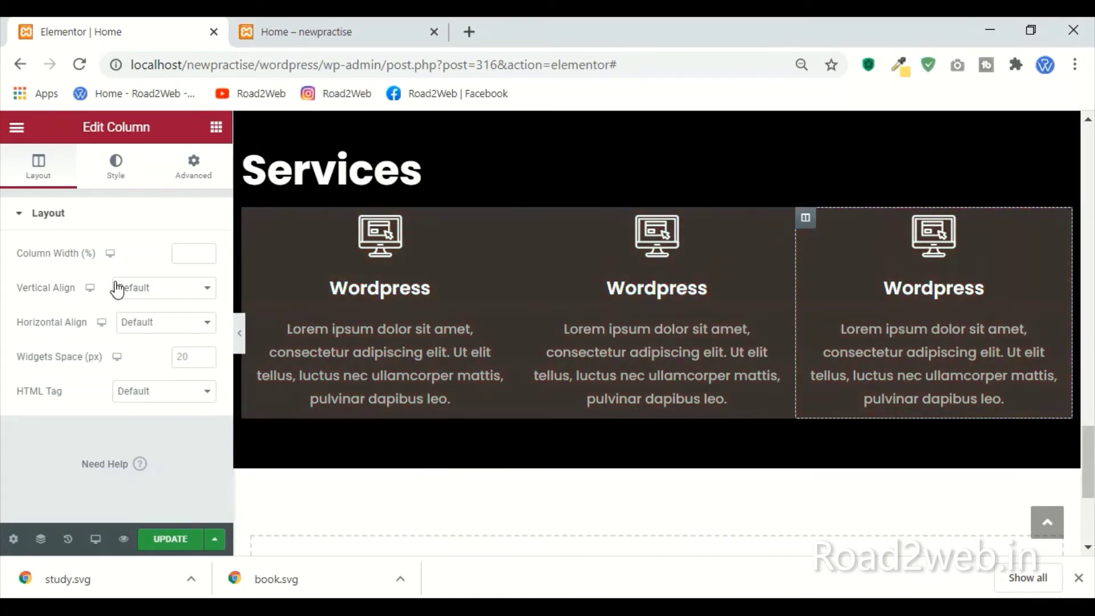
Step: Unlink the margins of the first "Wordpress" column and set only its right margin to 10 px, with the others at 0
{"action": "left_click", "coordinate": [255, 227]}
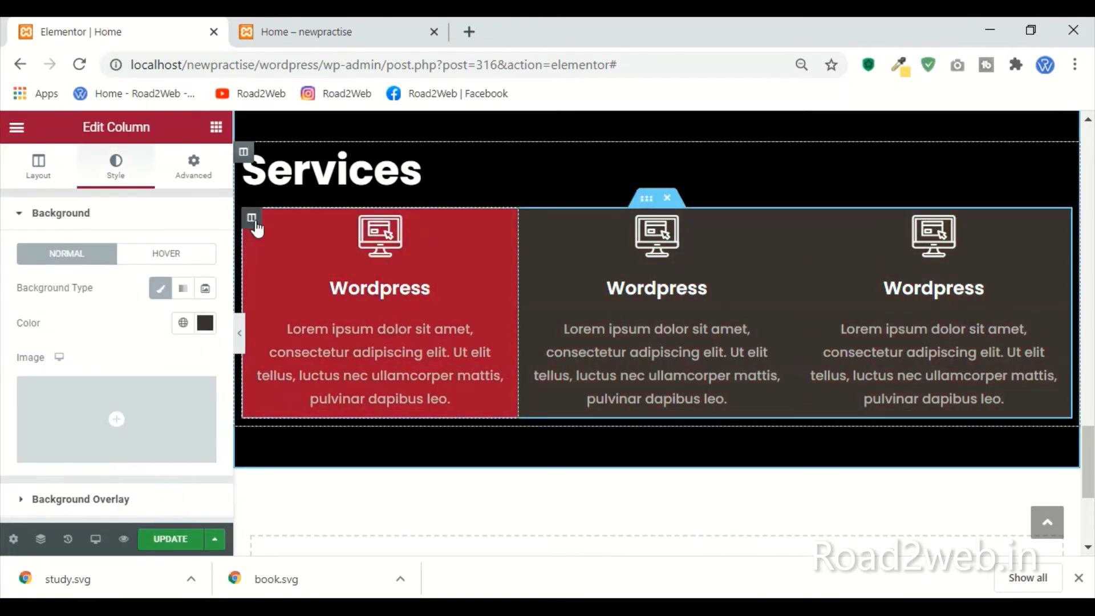
{"action": "left_click", "coordinate": [207, 182]}
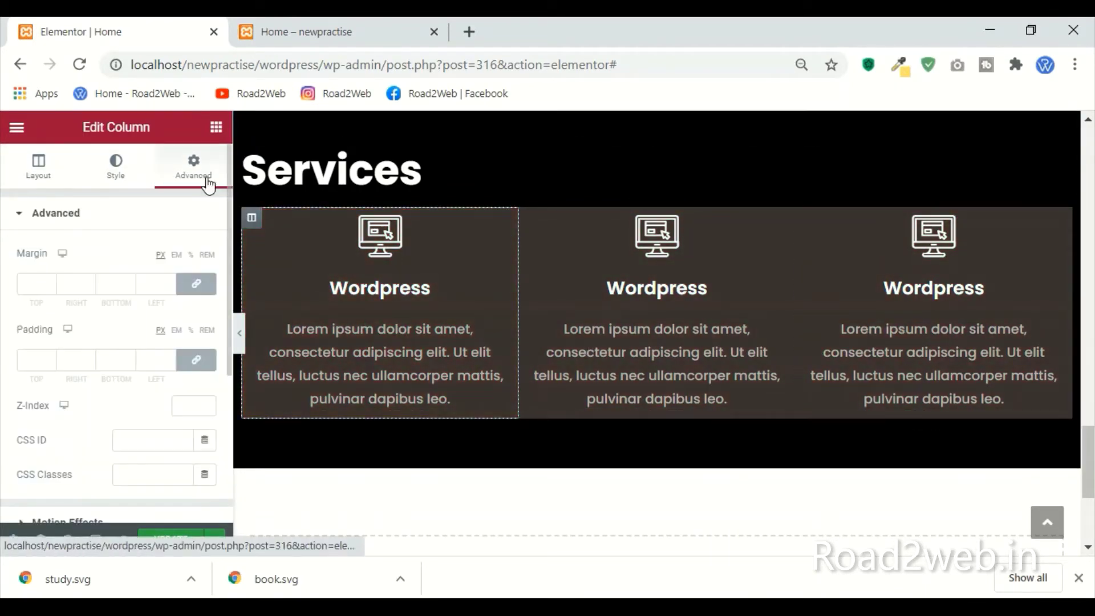
{"action": "left_click", "coordinate": [197, 284]}
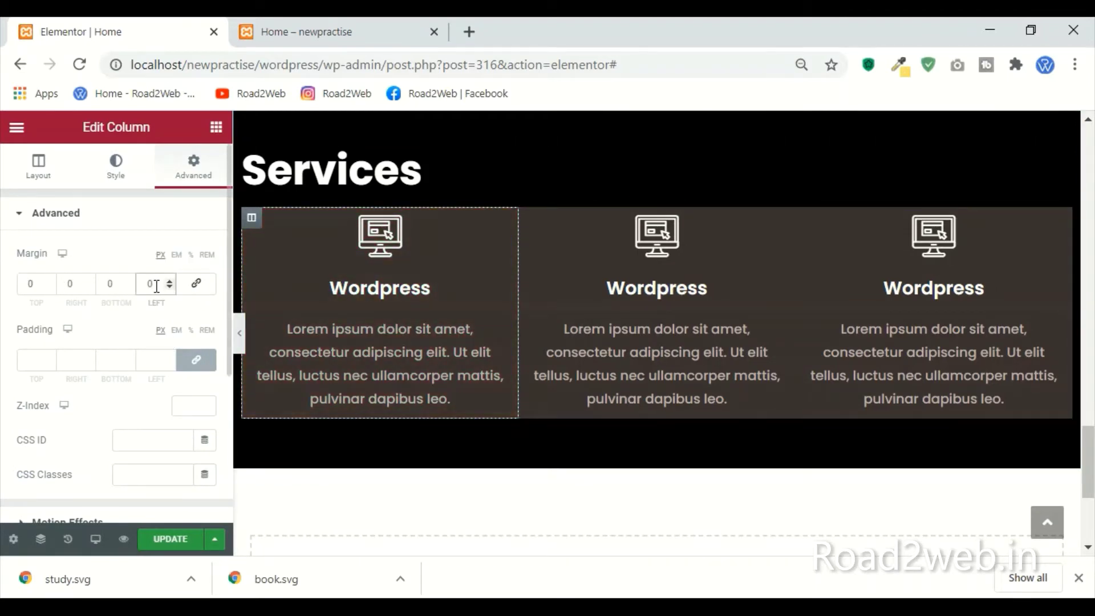
{"action": "type", "text": "10"}
{"action": "key", "text": "BackSpace"}
{"action": "key", "text": "BackSpace"}
{"action": "left_click", "coordinate": [68, 288]}
{"action": "type", "text": "10"}
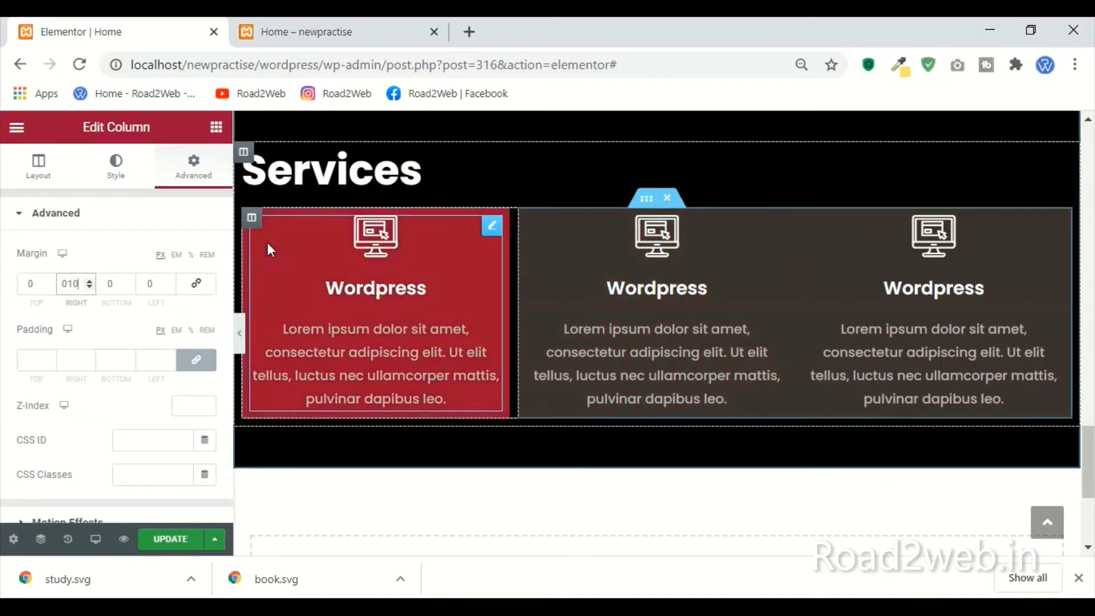
Step: Copy the first column and paste its style onto the second and third "Wordpress" columns
{"action": "right_click", "coordinate": [254, 223]}
{"action": "left_click", "coordinate": [525, 255]}
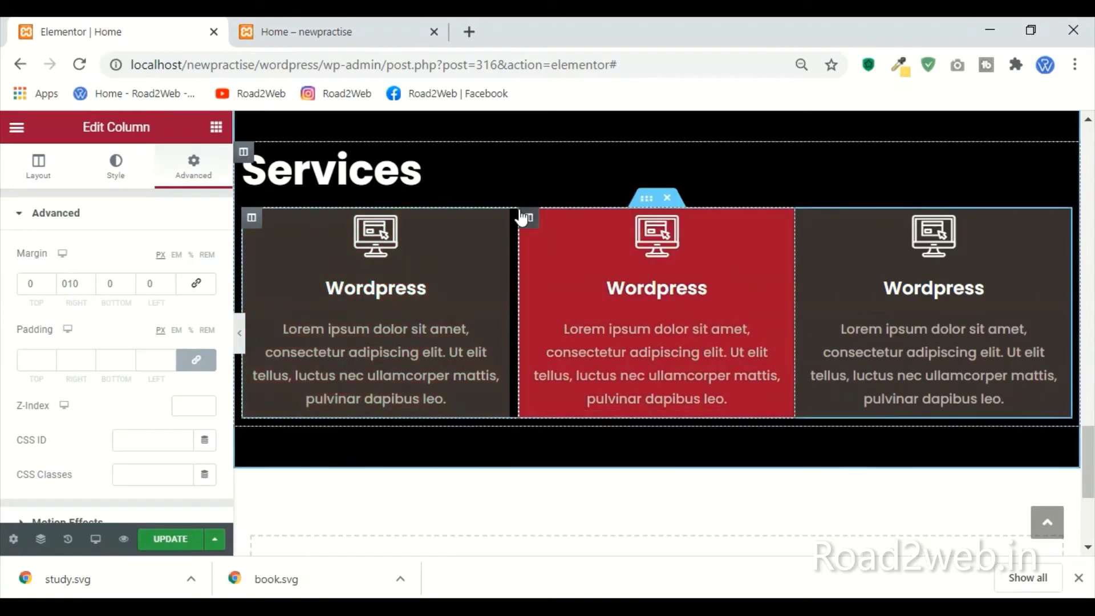
{"action": "right_click", "coordinate": [520, 217]}
{"action": "left_click", "coordinate": [564, 358]}
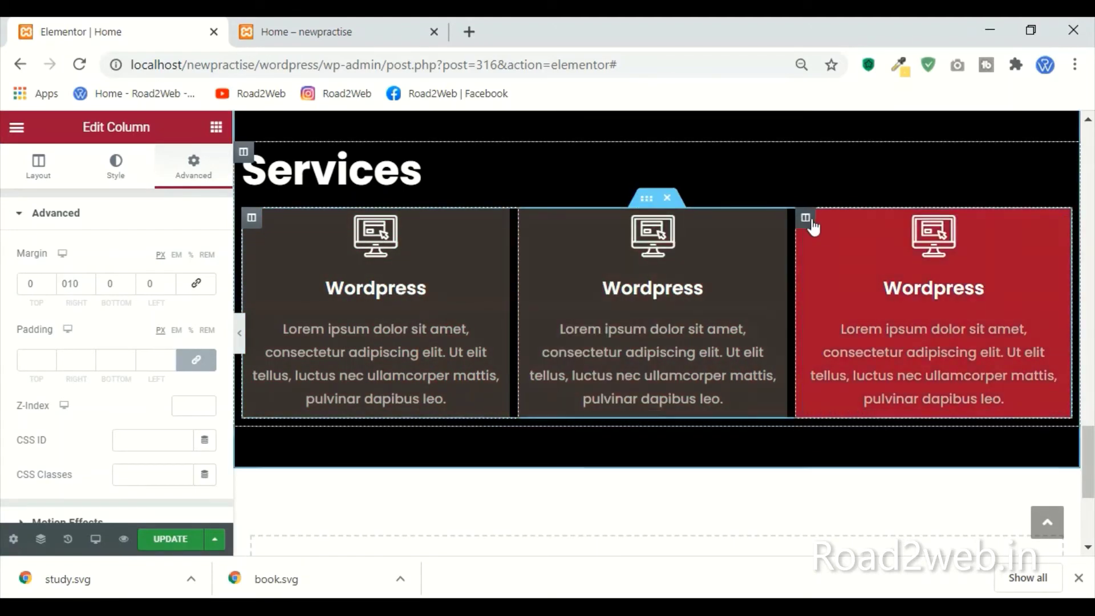
{"action": "right_click", "coordinate": [804, 229]}
{"action": "left_click", "coordinate": [851, 362]}
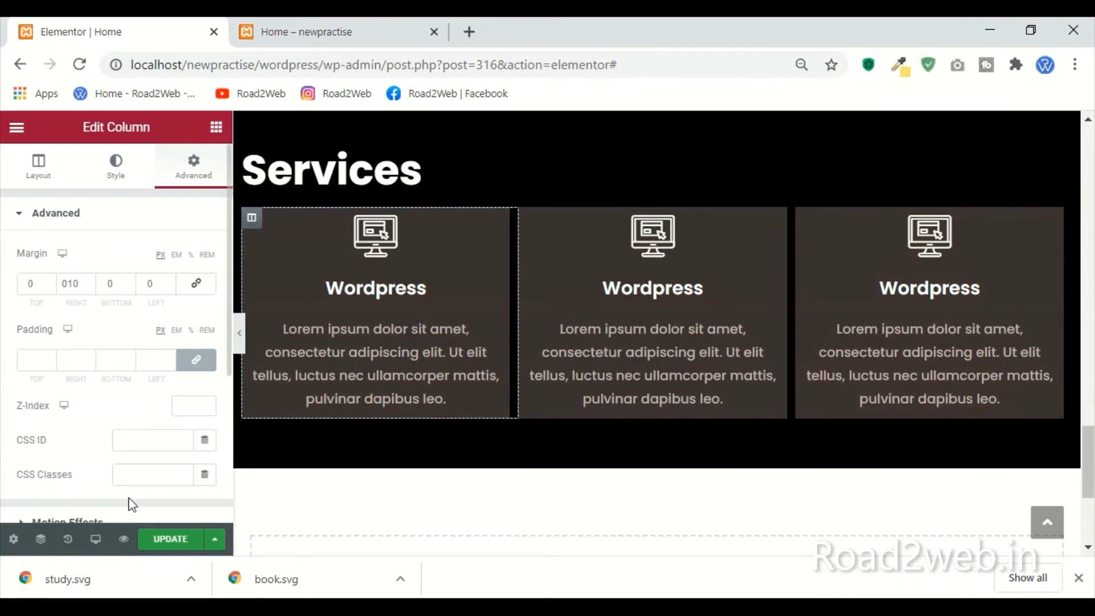
Step: Save the page and check the three boxes of the Services section in the page preview
{"action": "left_click", "coordinate": [170, 539]}
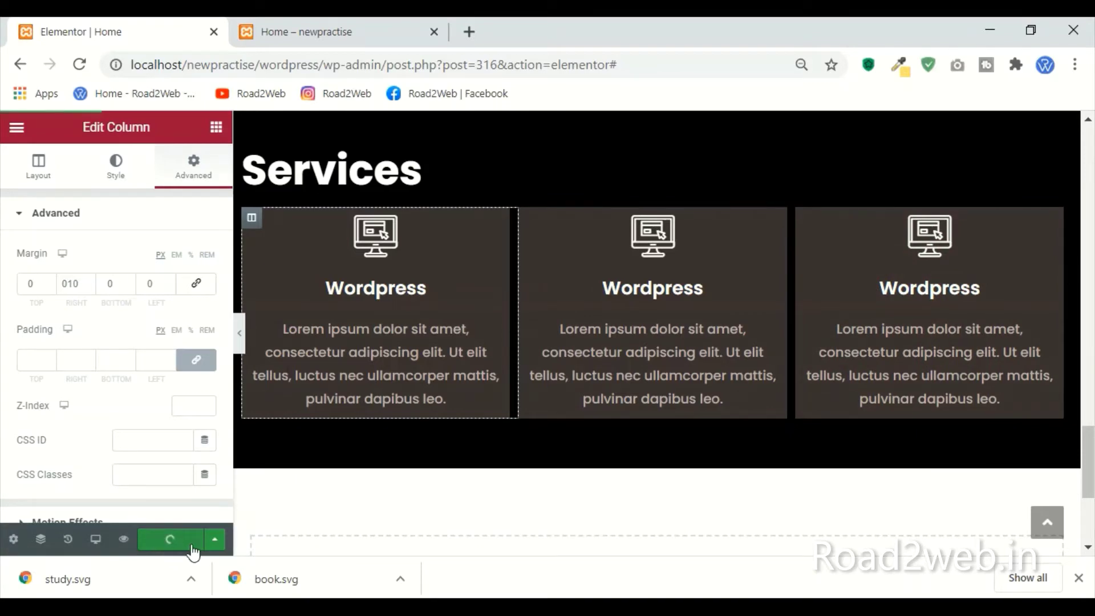
{"action": "left_click", "coordinate": [333, 28]}
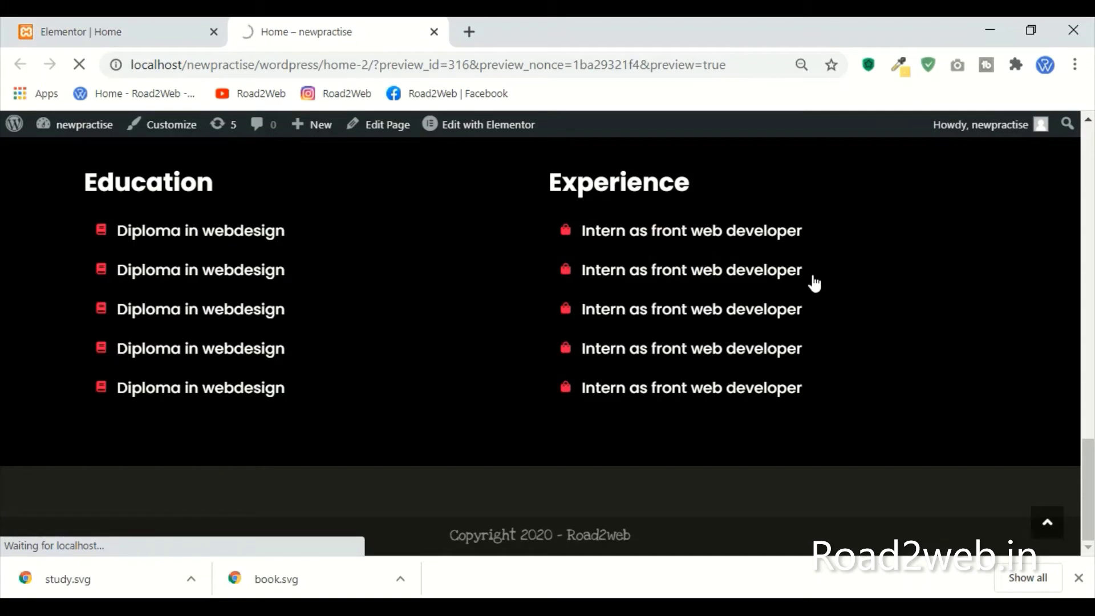
{"action": "scroll", "coordinate": [839, 252], "scroll_direction": "down", "scroll_amount": 5}
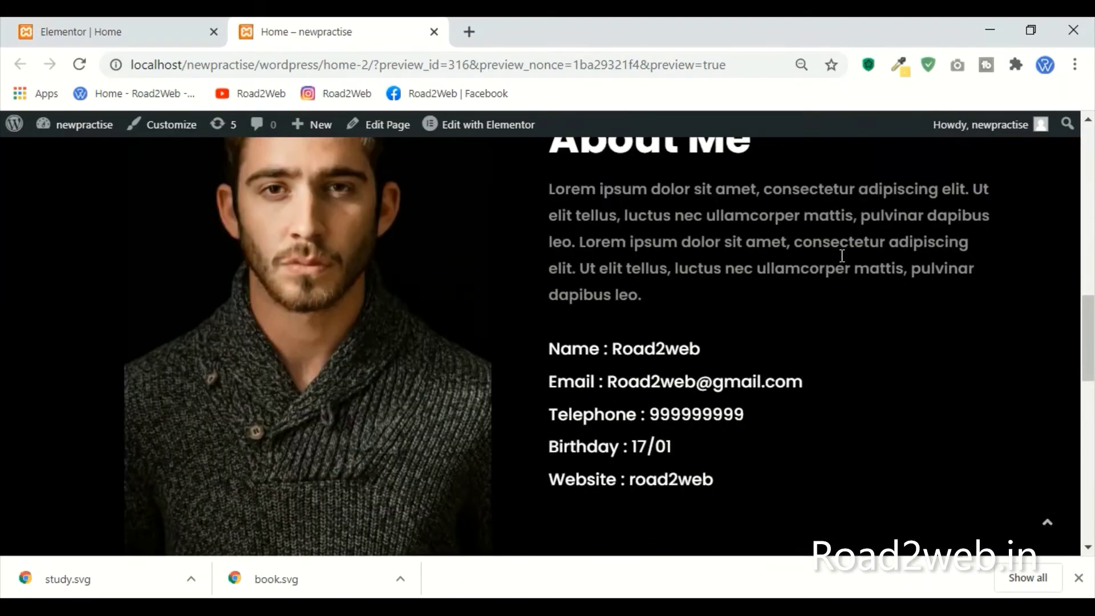
{"action": "scroll", "coordinate": [841, 255], "scroll_direction": "down", "scroll_amount": 6}
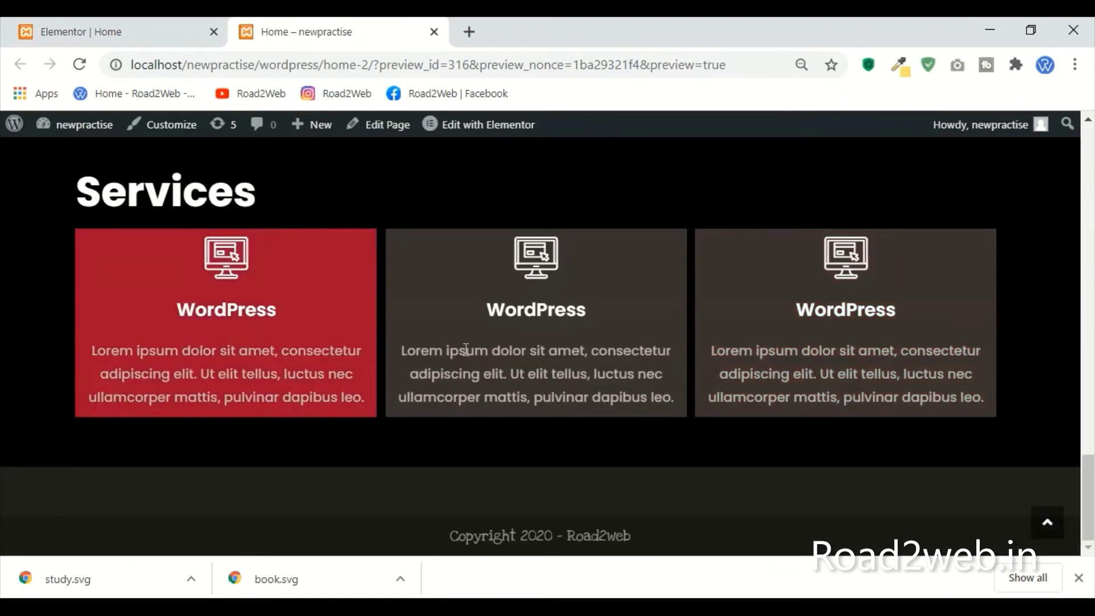
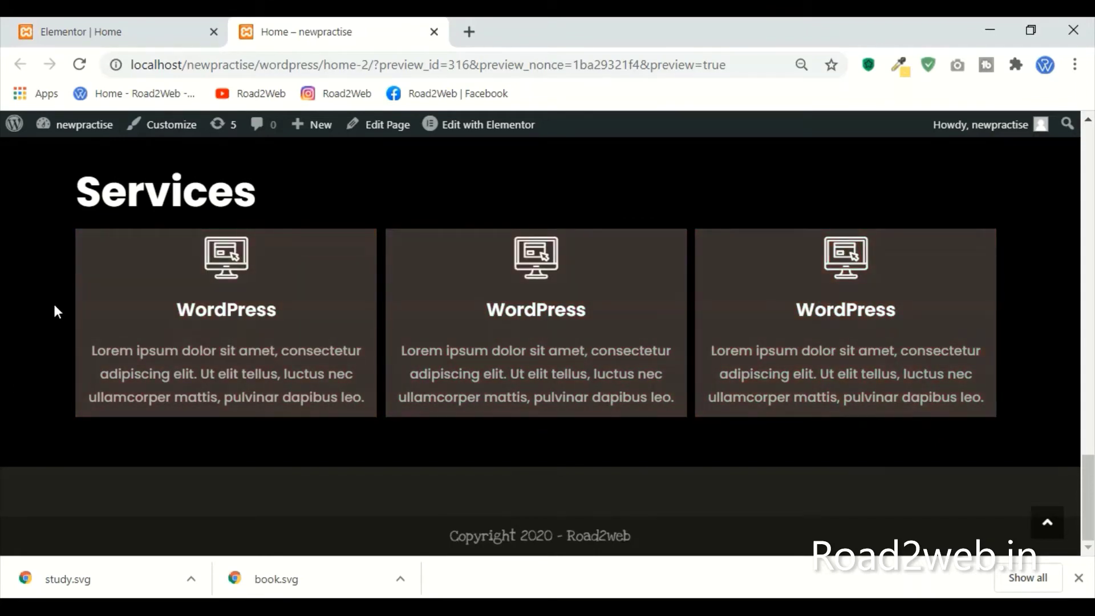
Step: Back in the Elementor editor, set the normal primary color of the first icon box's icon to #F0004D
{"action": "left_click", "coordinate": [38, 19]}
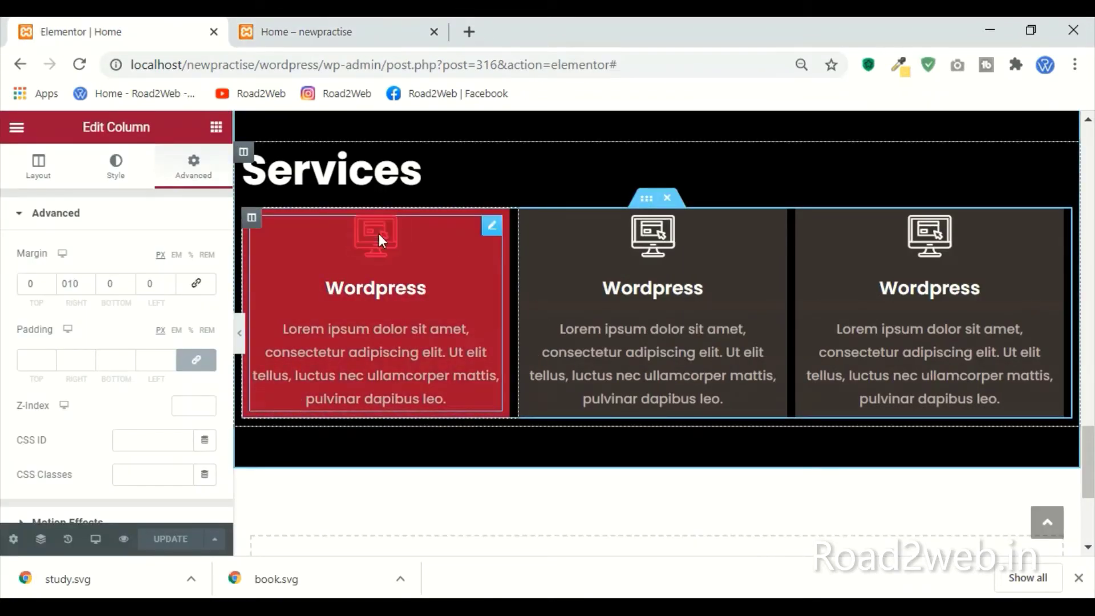
{"action": "left_click", "coordinate": [378, 234]}
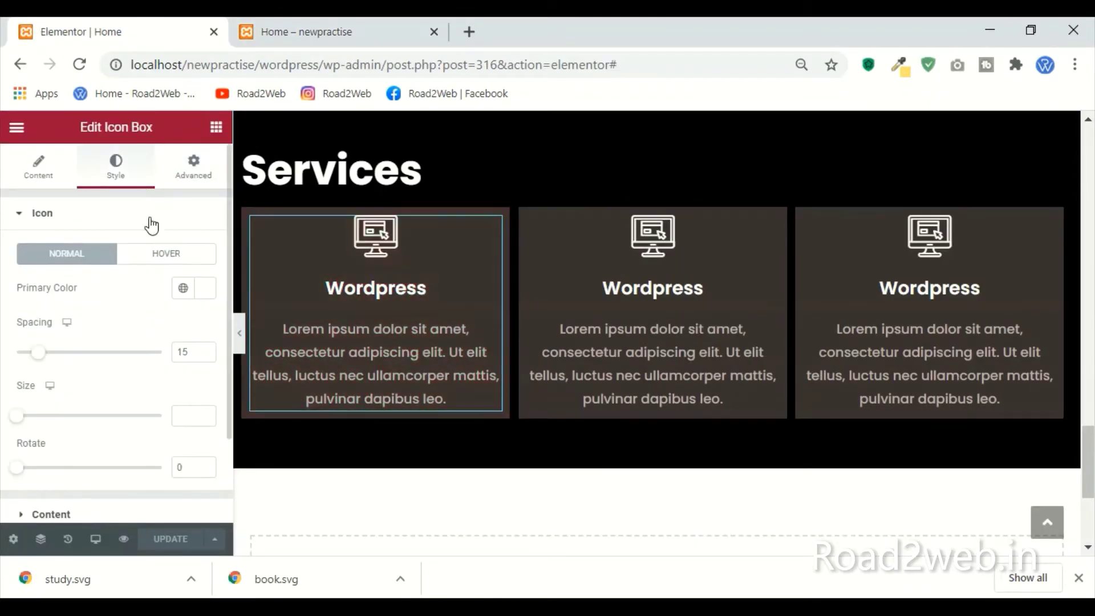
{"action": "left_click", "coordinate": [209, 300]}
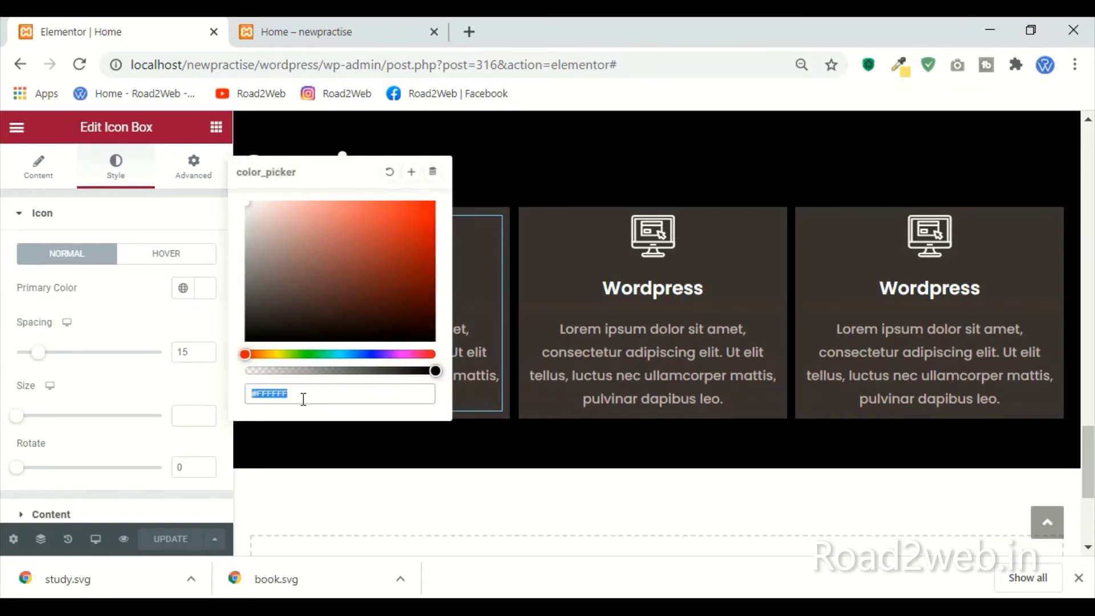
{"action": "type", "text": "#f0004c"}
Step: Set the hover primary color of the first icon box's icon to white, #fff
{"action": "left_click", "coordinate": [169, 258]}
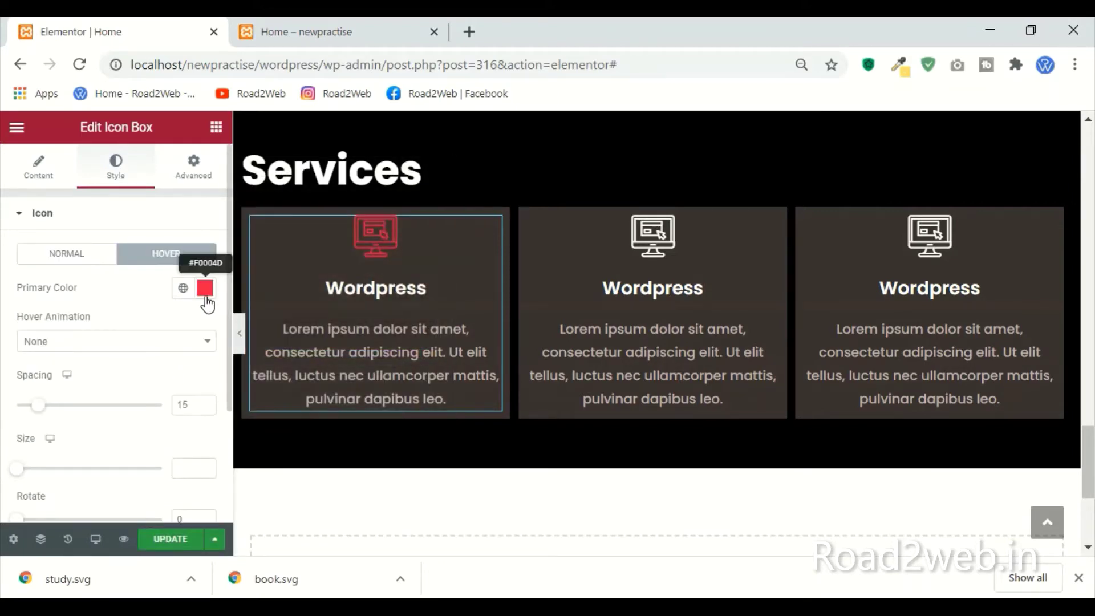
{"action": "left_click", "coordinate": [205, 288]}
{"action": "type", "text": "#"}
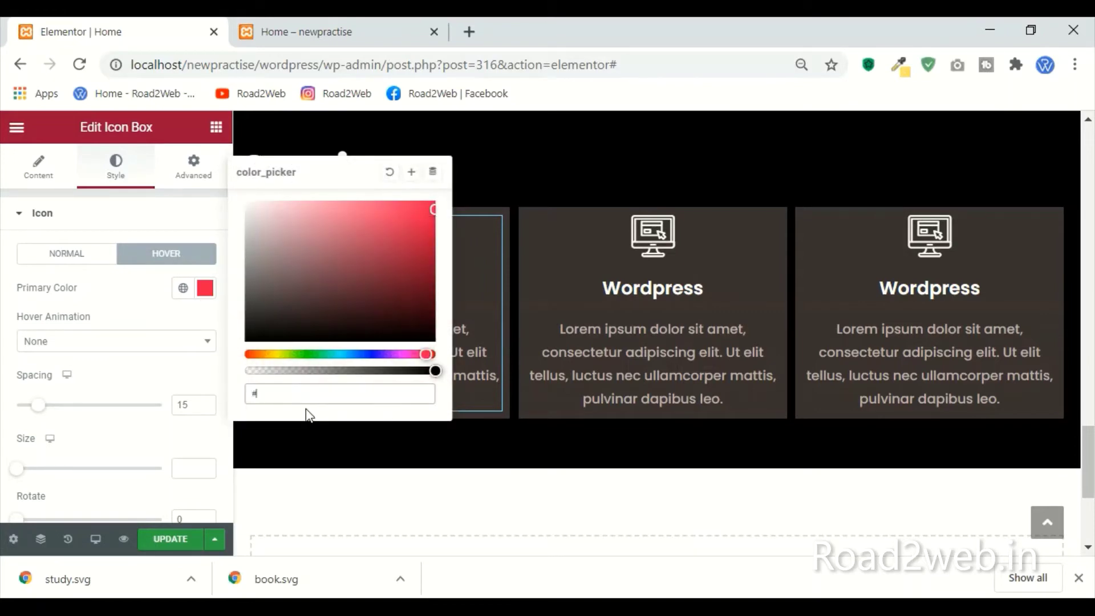
{"action": "type", "text": "fff"}
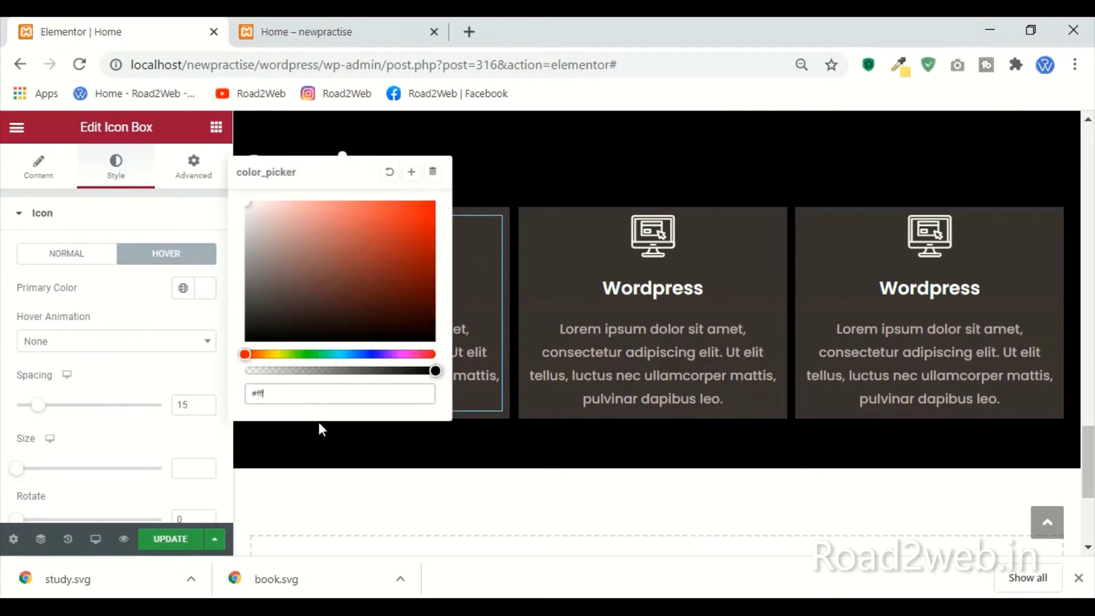
{"action": "left_click", "coordinate": [180, 311]}
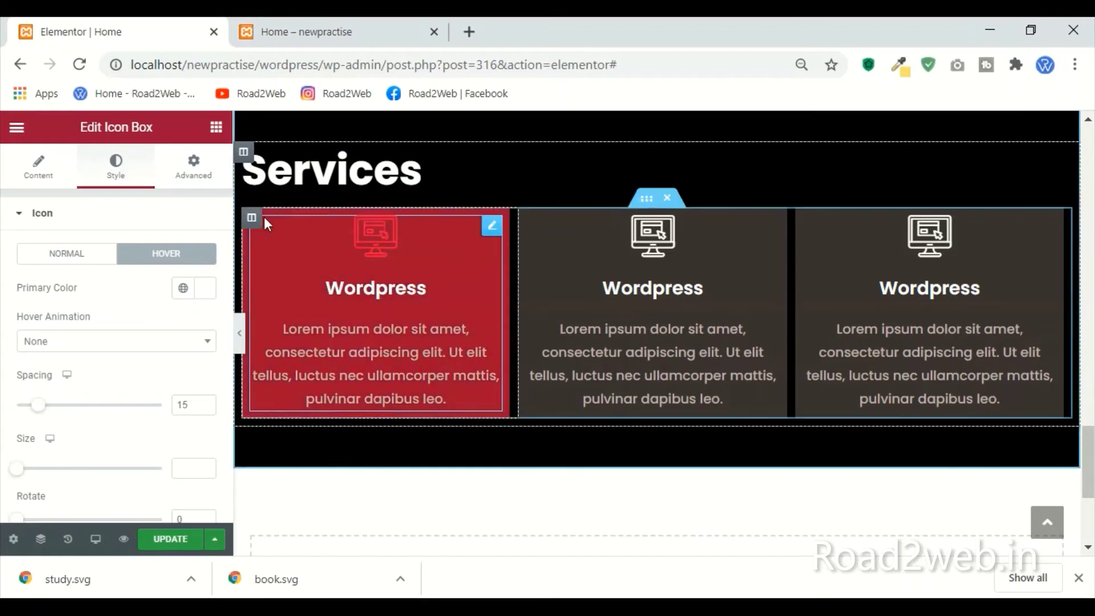
Step: Try to carry the first box's icon colors to the second one by copying the first column and pasting its style
{"action": "right_click", "coordinate": [248, 219]}
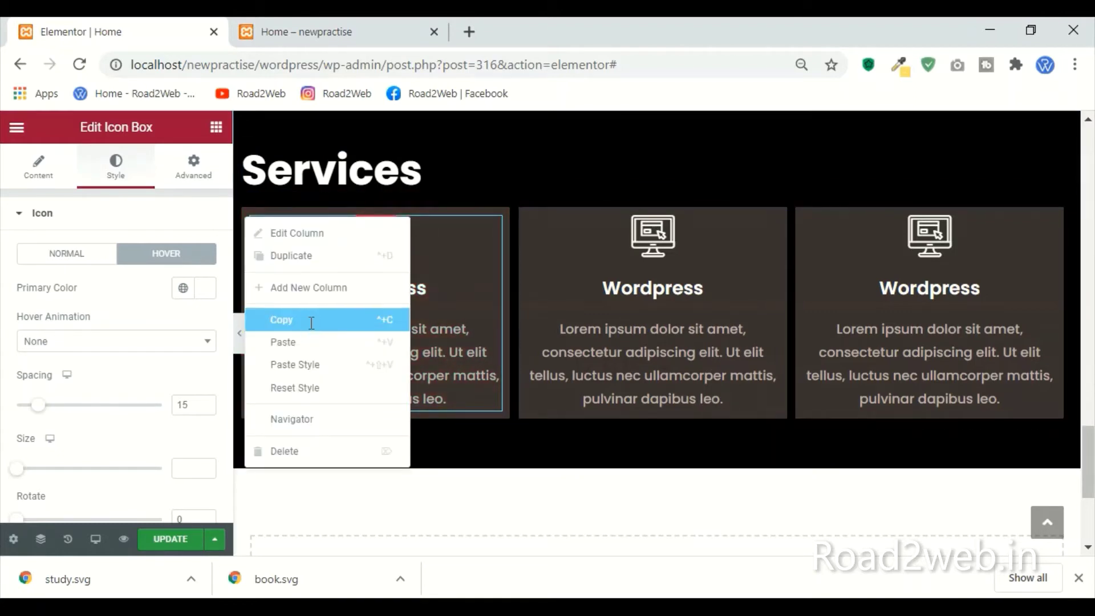
{"action": "left_click", "coordinate": [311, 323]}
{"action": "right_click", "coordinate": [526, 217]}
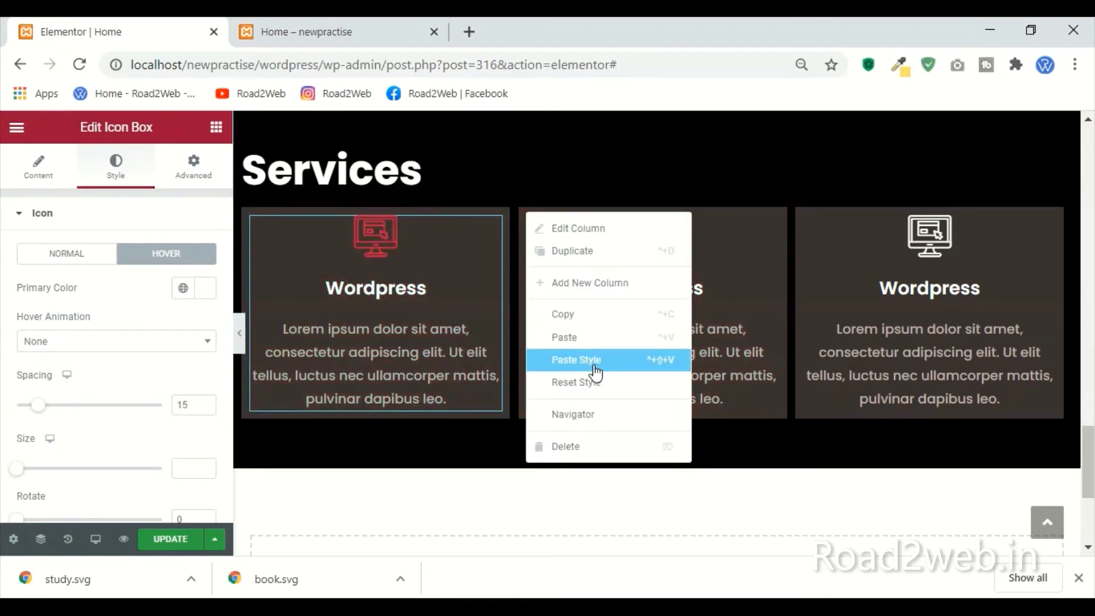
{"action": "left_click", "coordinate": [593, 365]}
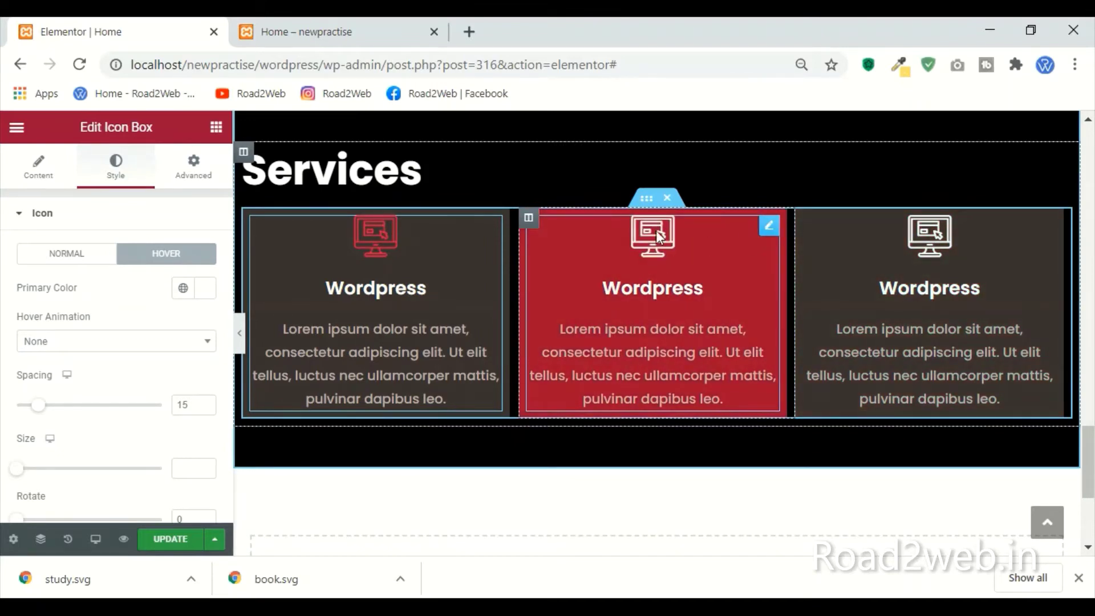
Step: Try pasting the copied style onto the second Services column once more and select its icon box
{"action": "right_click", "coordinate": [531, 223]}
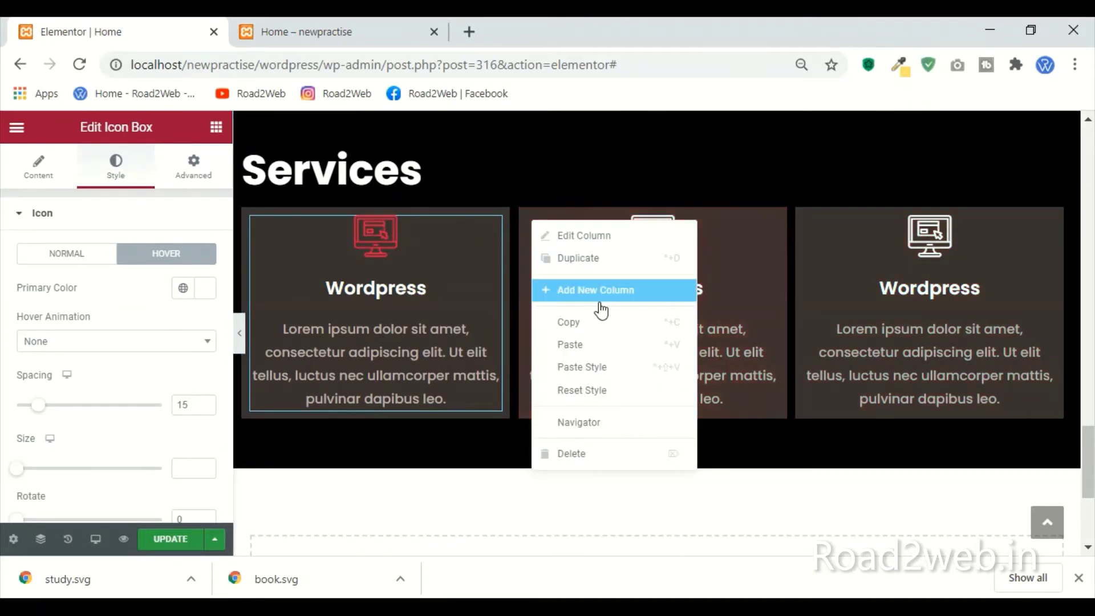
{"action": "left_click", "coordinate": [603, 361]}
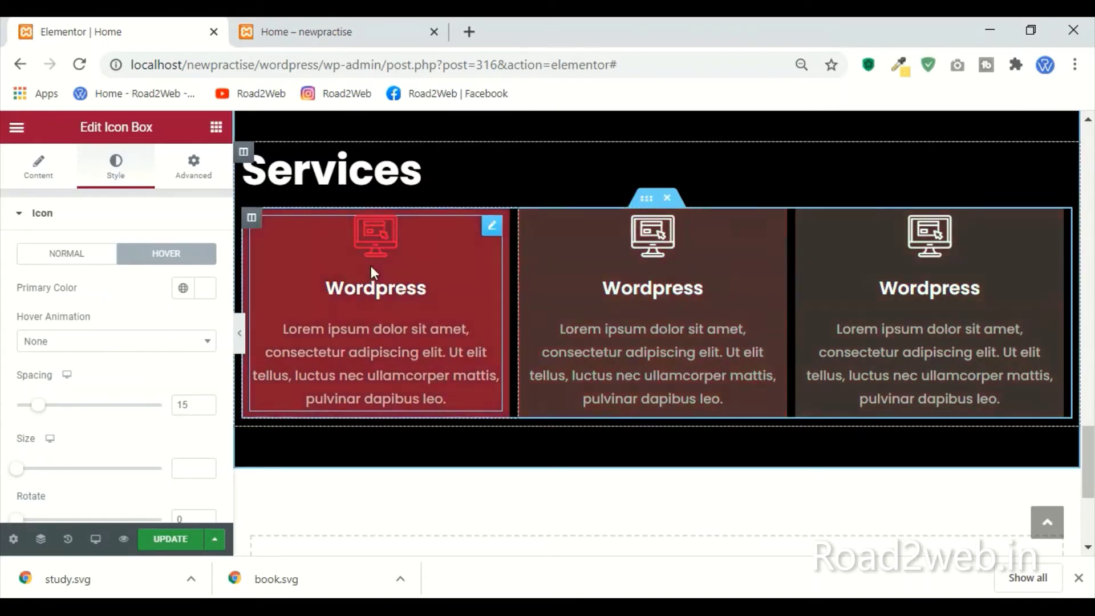
{"action": "left_click", "coordinate": [649, 241]}
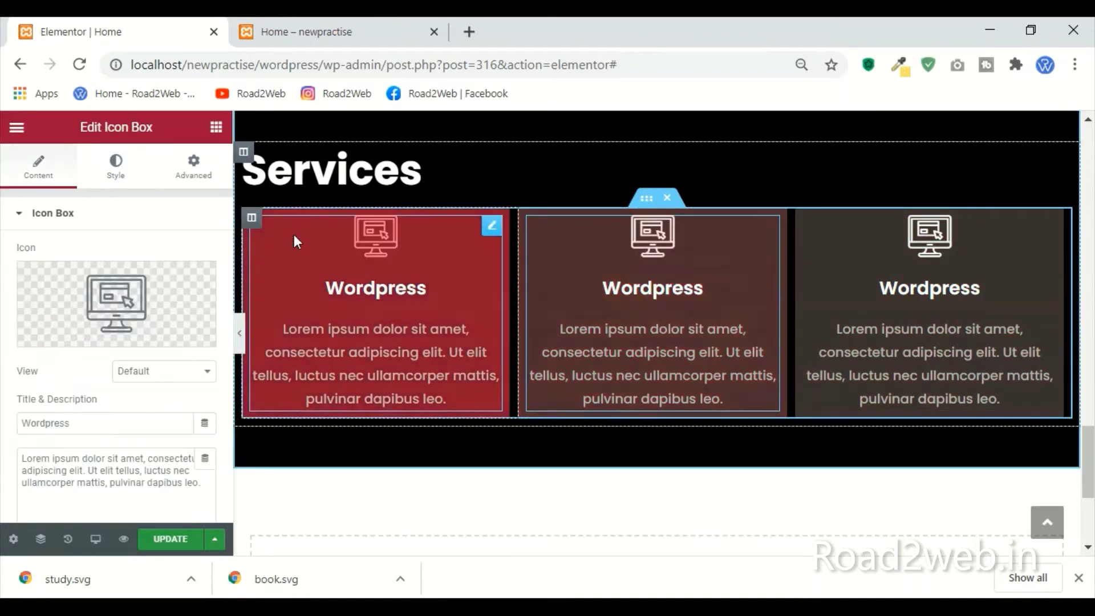
Step: Delete the second and third columns of the Services inner section, keeping only the first restyled Wordpress box
{"action": "right_click", "coordinate": [533, 223]}
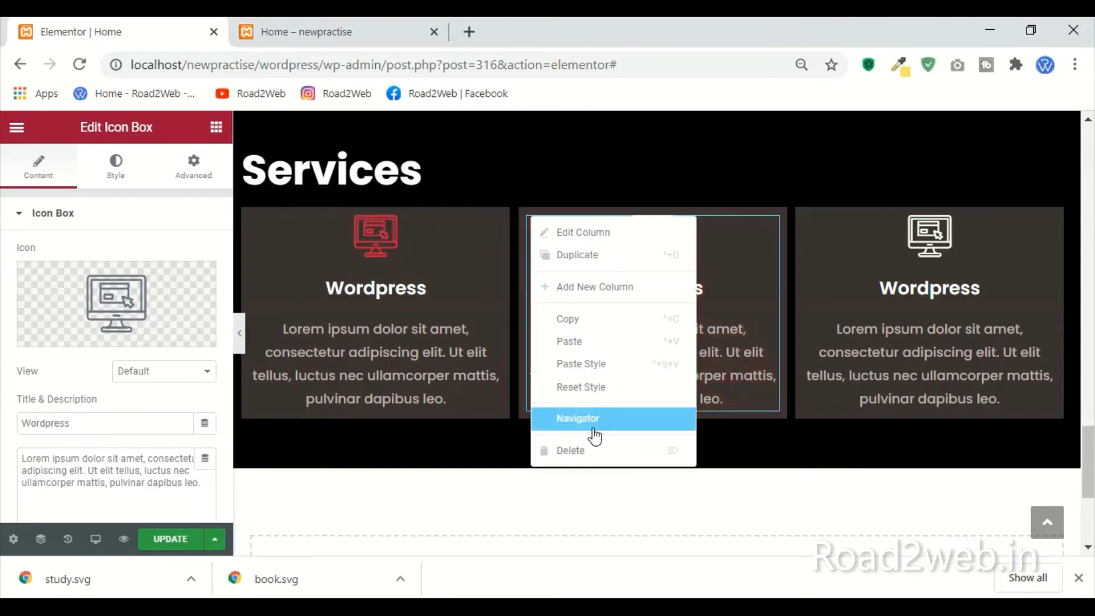
{"action": "key", "text": "Delete"}
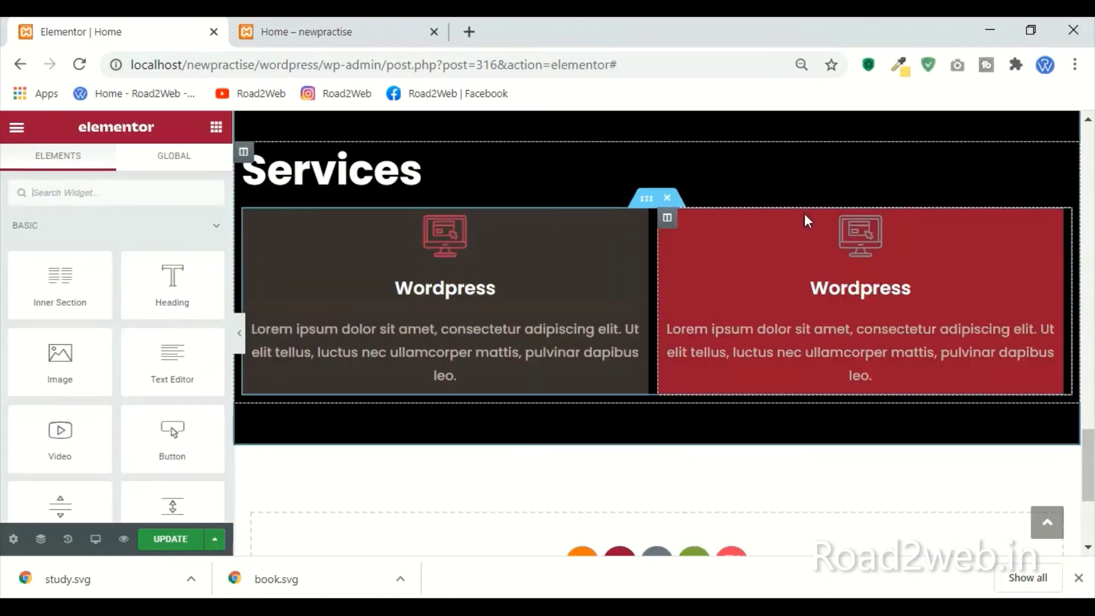
{"action": "right_click", "coordinate": [661, 219]}
{"action": "left_click", "coordinate": [707, 447]}
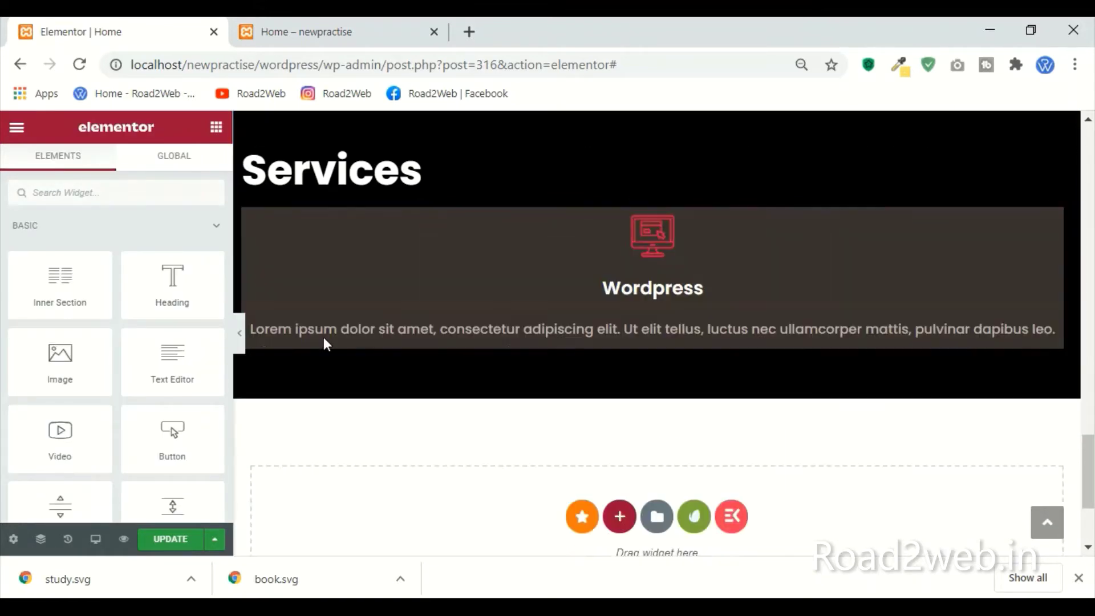
Step: Duplicate the remaining Wordpress column twice to rebuild a row of three matching service boxes
{"action": "right_click", "coordinate": [249, 218]}
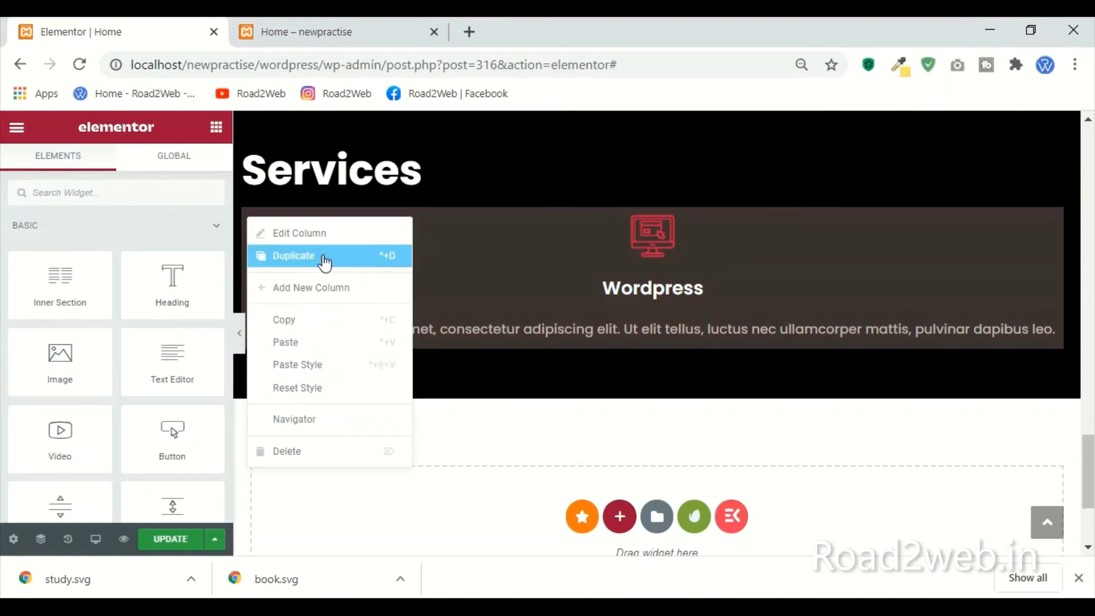
{"action": "left_click", "coordinate": [319, 257]}
{"action": "left_click", "coordinate": [250, 219]}
{"action": "right_click", "coordinate": [251, 218]}
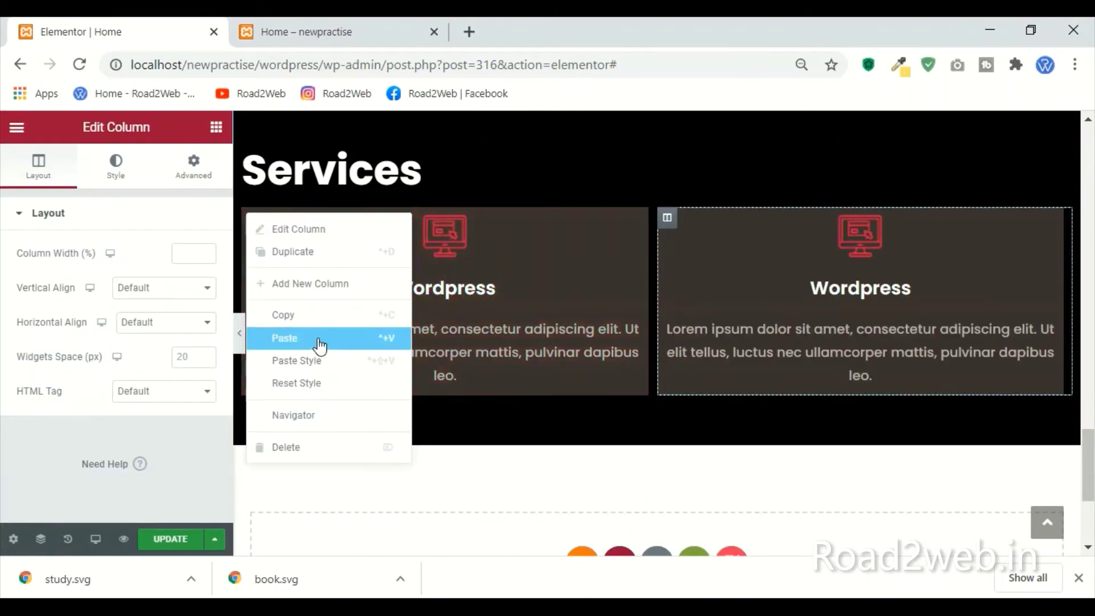
{"action": "left_click", "coordinate": [310, 261]}
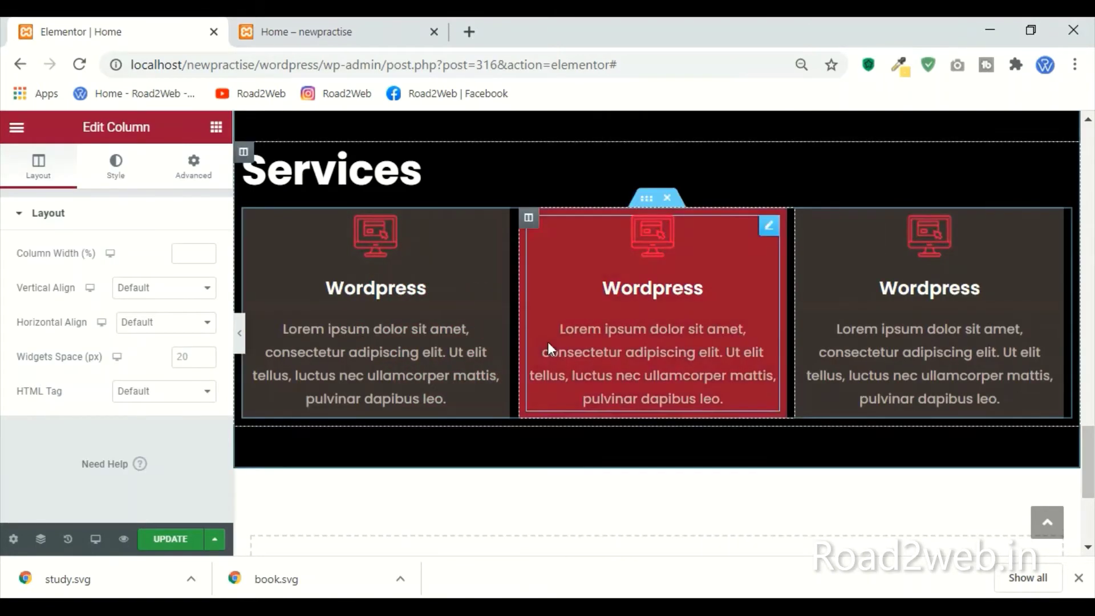
Step: Compare the Services boxes in the page preview with those in the Elementor editor
{"action": "left_click", "coordinate": [366, 26]}
{"action": "left_click", "coordinate": [143, 31]}
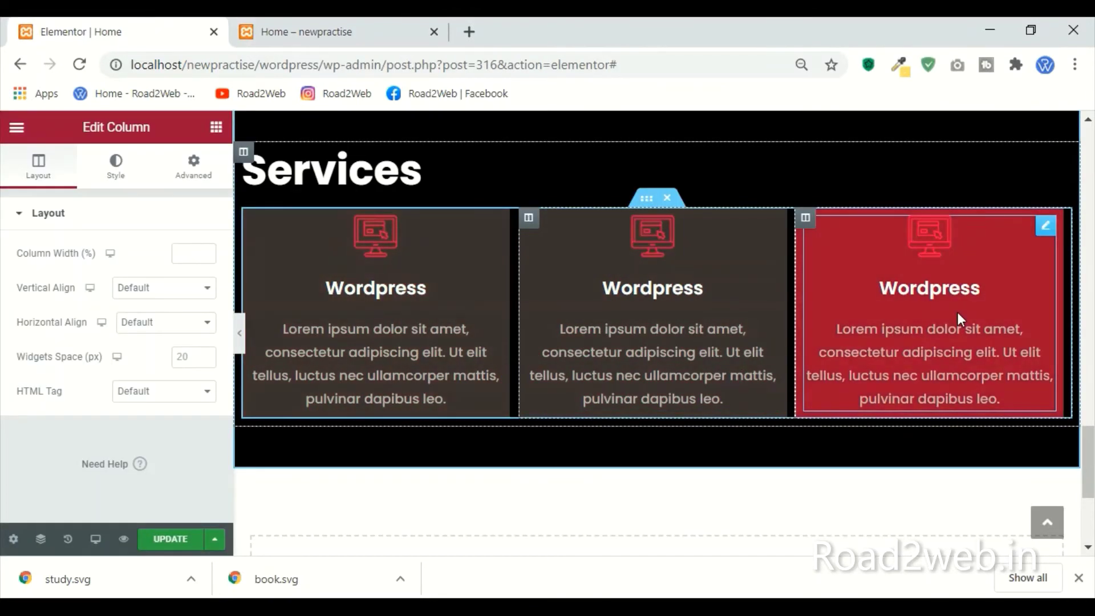
{"action": "left_click", "coordinate": [394, 32]}
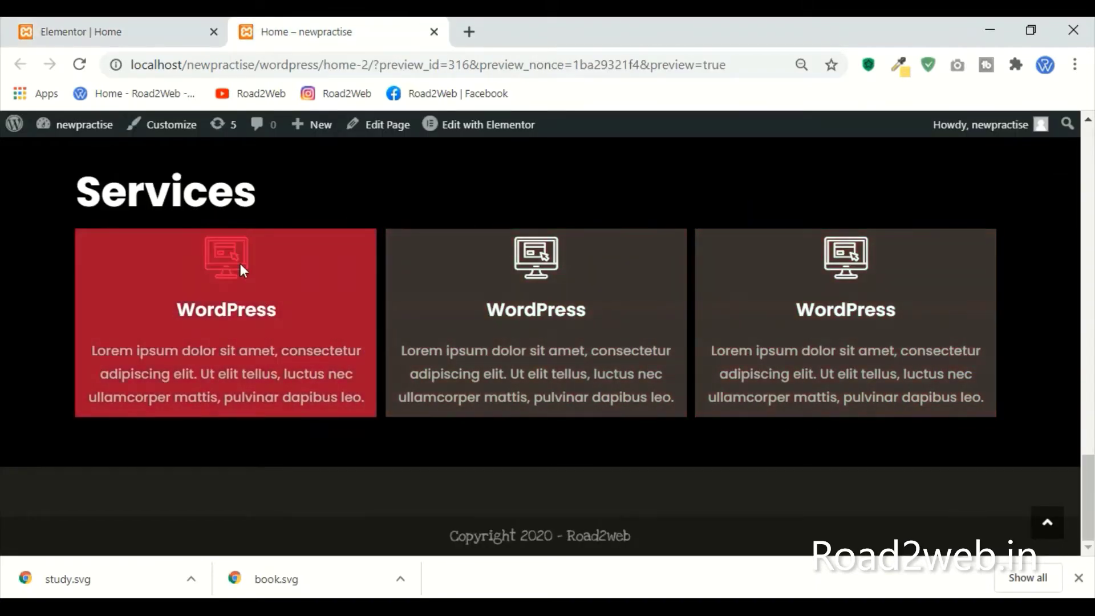
{"action": "left_click", "coordinate": [144, 44]}
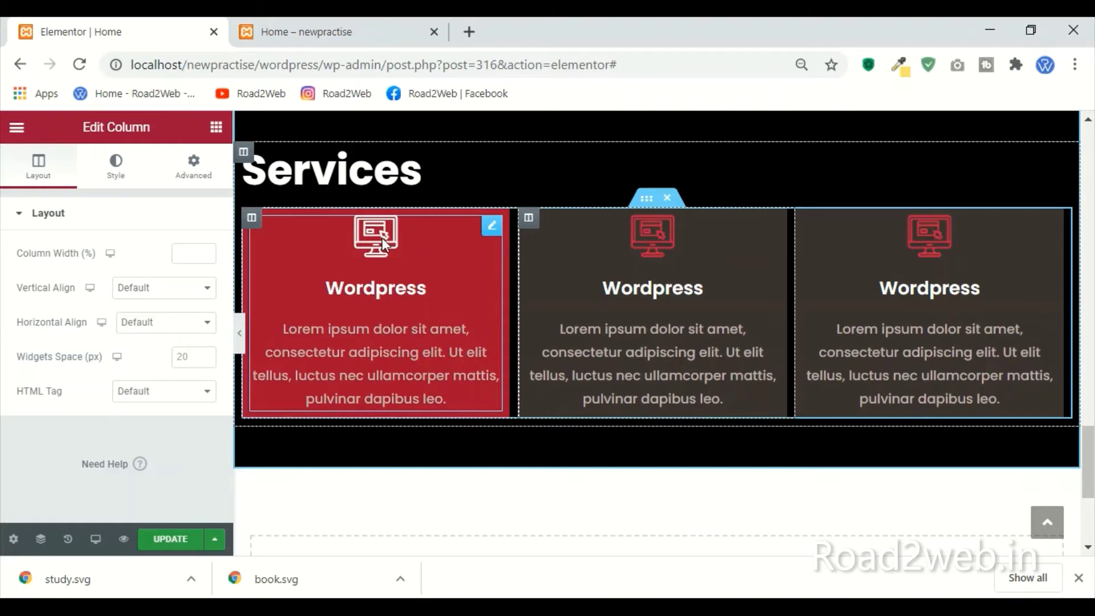
Step: Open the advanced margin and padding settings of the inner section that holds the three service boxes
{"action": "left_click", "coordinate": [645, 202]}
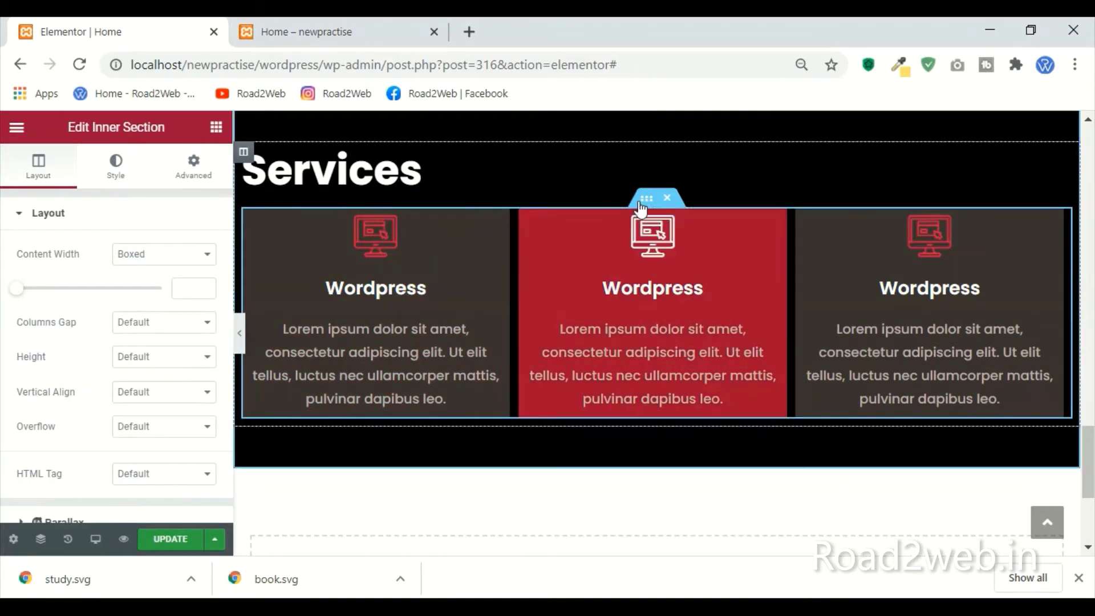
{"action": "left_click", "coordinate": [194, 166]}
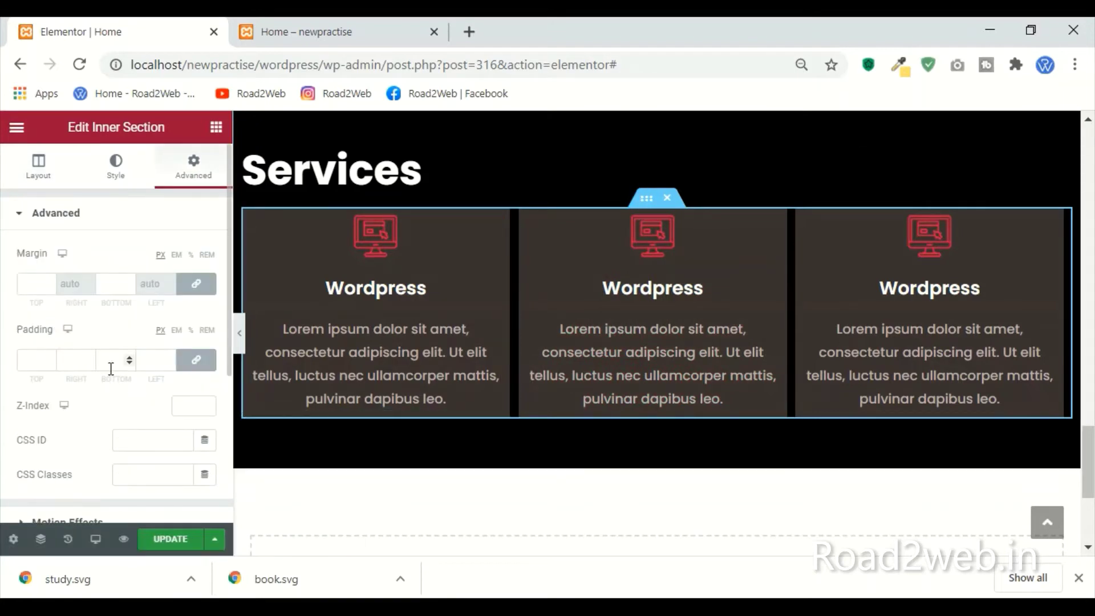
Step: Unlink the padding sides of the Services inner section and set its bottom padding to 50 px
{"action": "left_click", "coordinate": [196, 362]}
{"action": "left_click", "coordinate": [114, 357]}
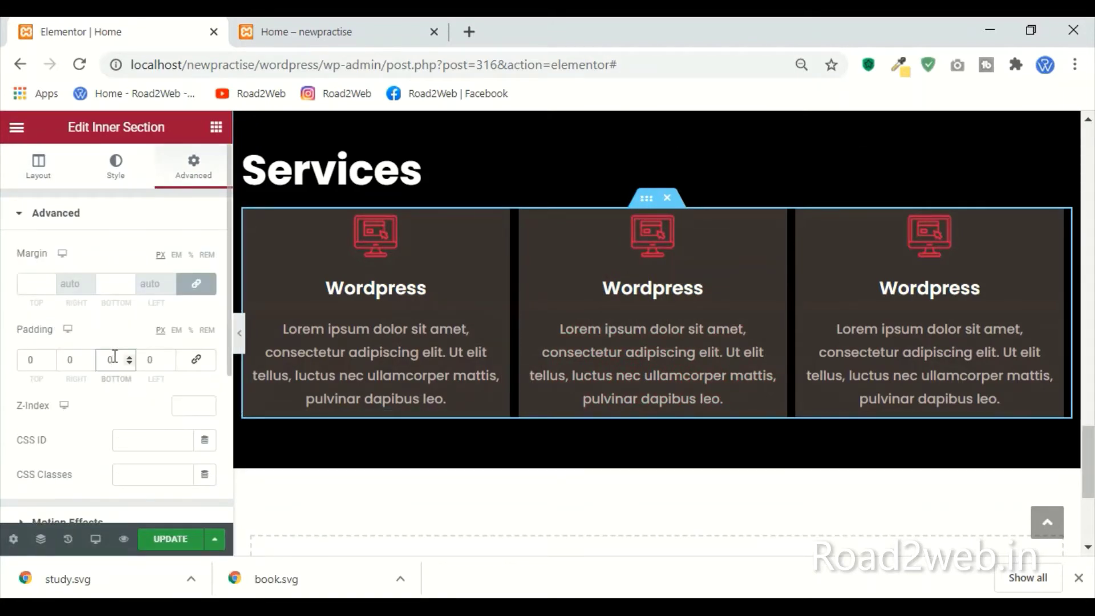
{"action": "type", "text": "50"}
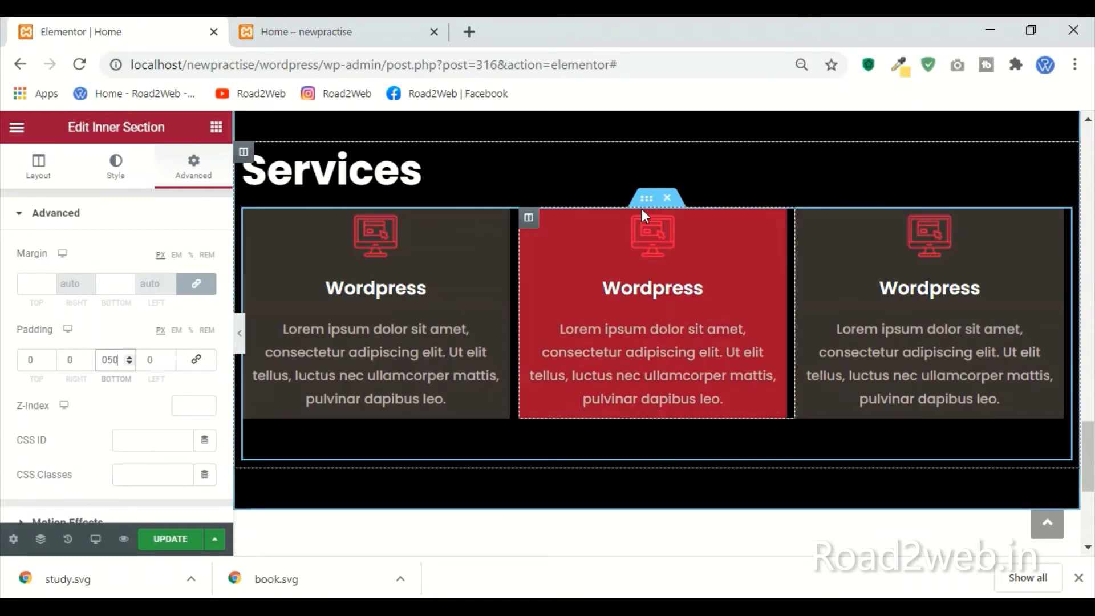
Step: Duplicate the inner section with the three Wordpress service boxes to add a second row
{"action": "right_click", "coordinate": [644, 206]}
{"action": "left_click", "coordinate": [671, 240]}
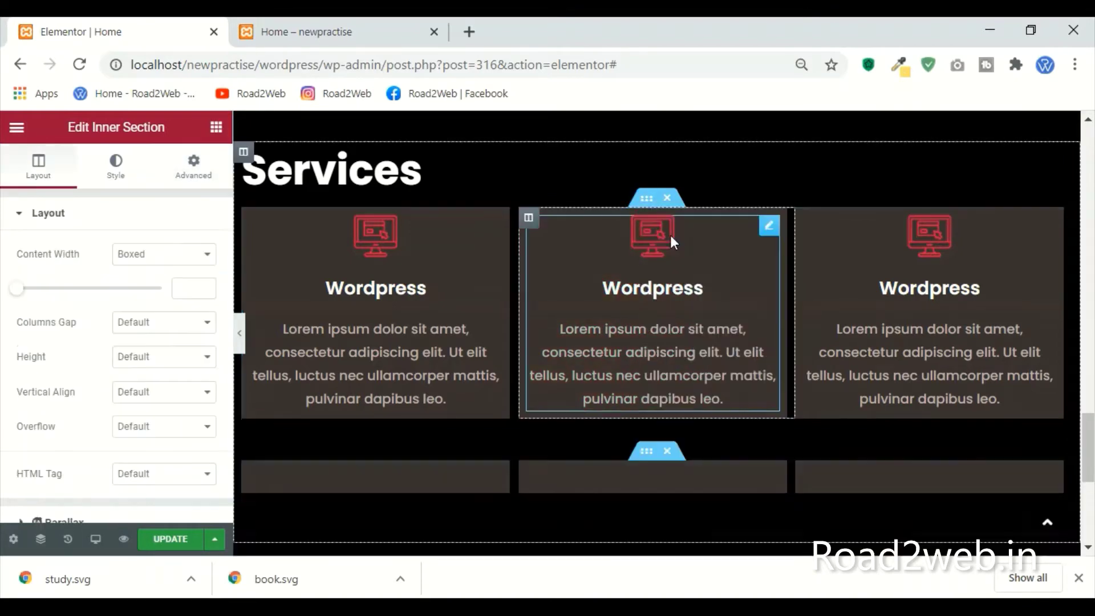
{"action": "scroll", "coordinate": [758, 422], "scroll_direction": "down", "scroll_amount": 1}
{"action": "scroll", "coordinate": [758, 423], "scroll_direction": "down", "scroll_amount": 2}
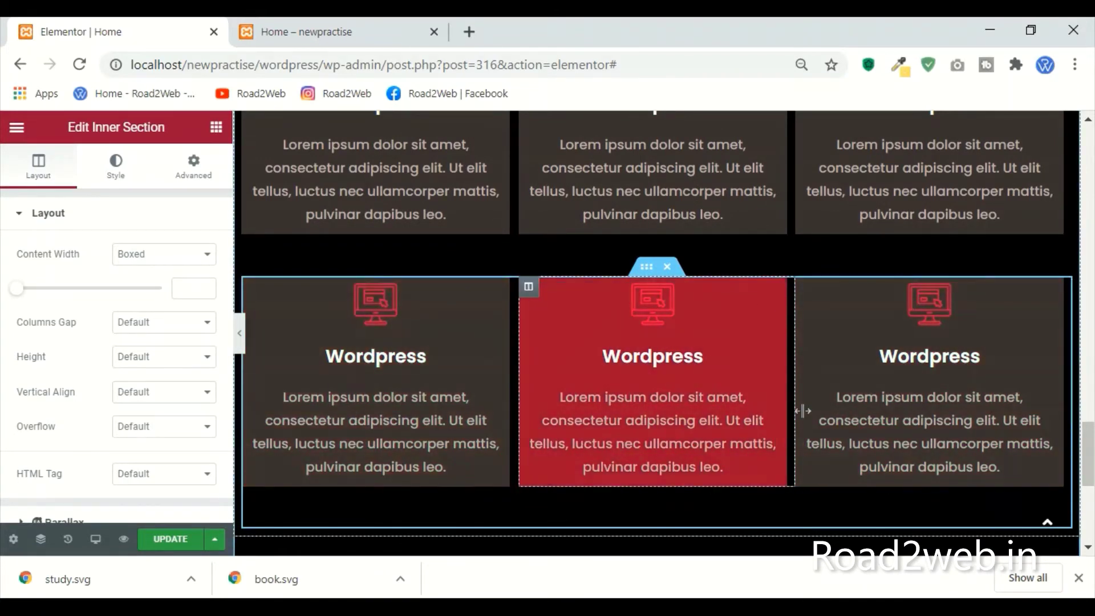
{"action": "scroll", "coordinate": [461, 275], "scroll_direction": "up", "scroll_amount": 2}
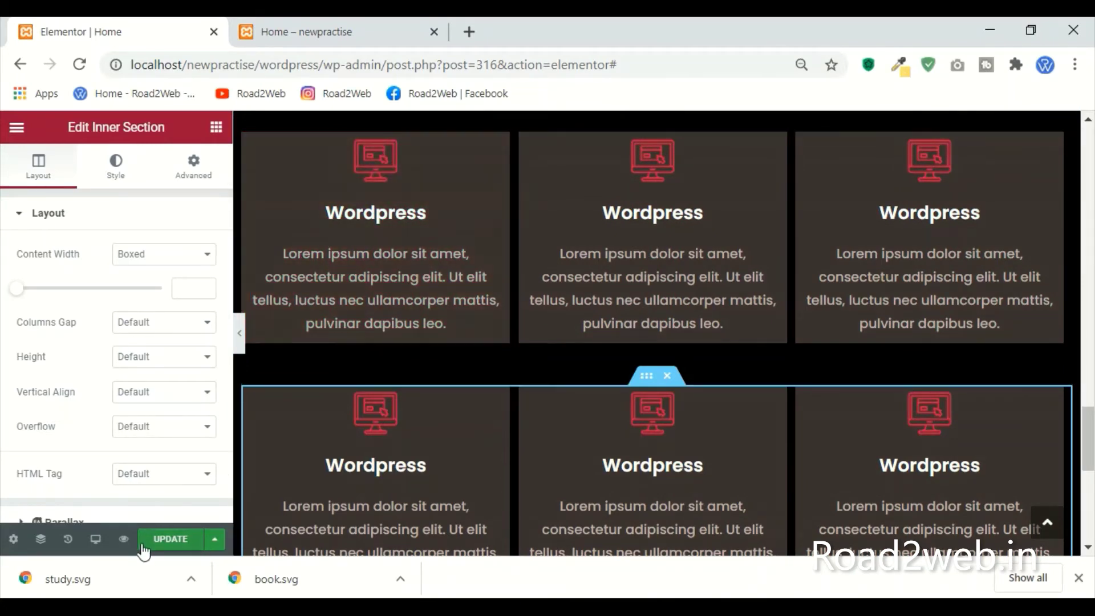
Step: Title the progress bar under Skills "Html" and set its percentage to 88
{"action": "scroll", "coordinate": [792, 395], "scroll_direction": "up", "scroll_amount": 2}
{"action": "scroll", "coordinate": [793, 395], "scroll_direction": "up", "scroll_amount": 4}
{"action": "scroll", "coordinate": [793, 394], "scroll_direction": "down", "scroll_amount": 5}
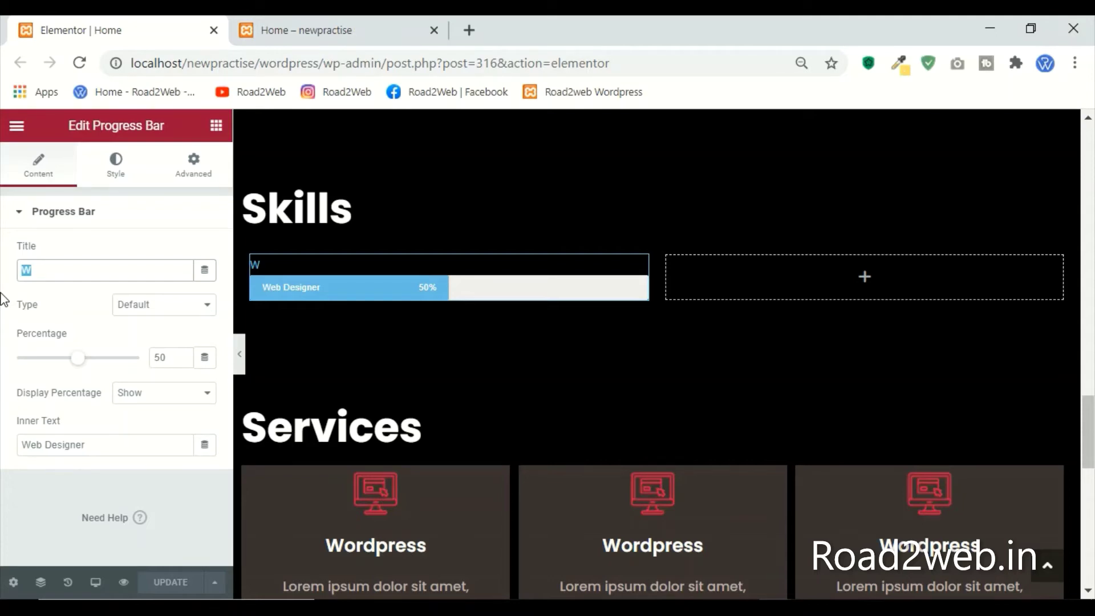
{"action": "type", "text": "Html"}
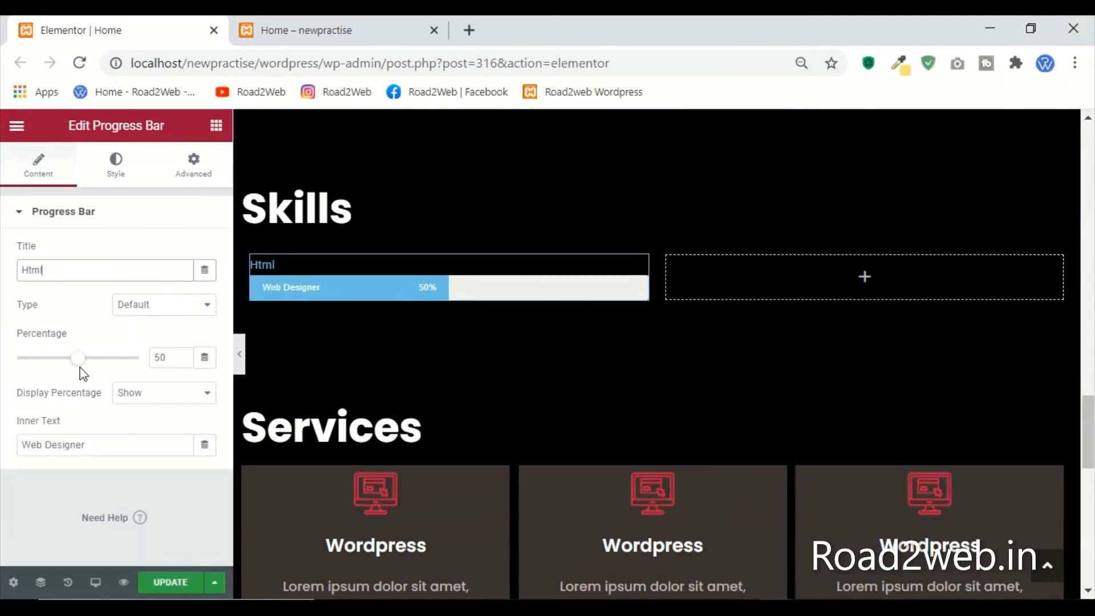
{"action": "left_click_drag", "start_coordinate": [76, 365], "coordinate": [122, 370]}
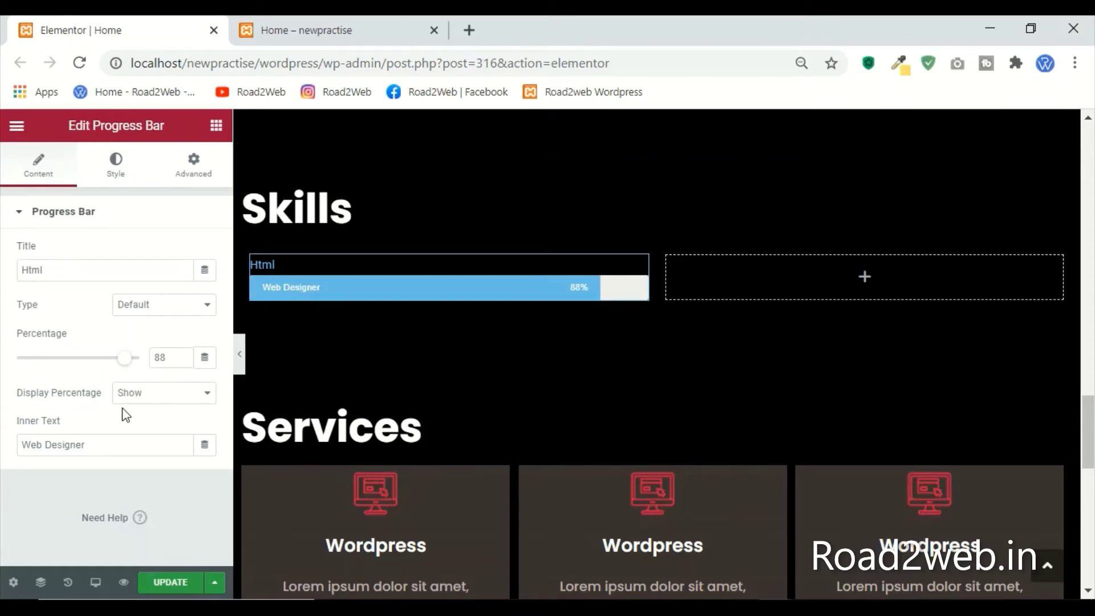
Step: Clear the inner text of the Html progress bar
{"action": "left_click", "coordinate": [143, 399]}
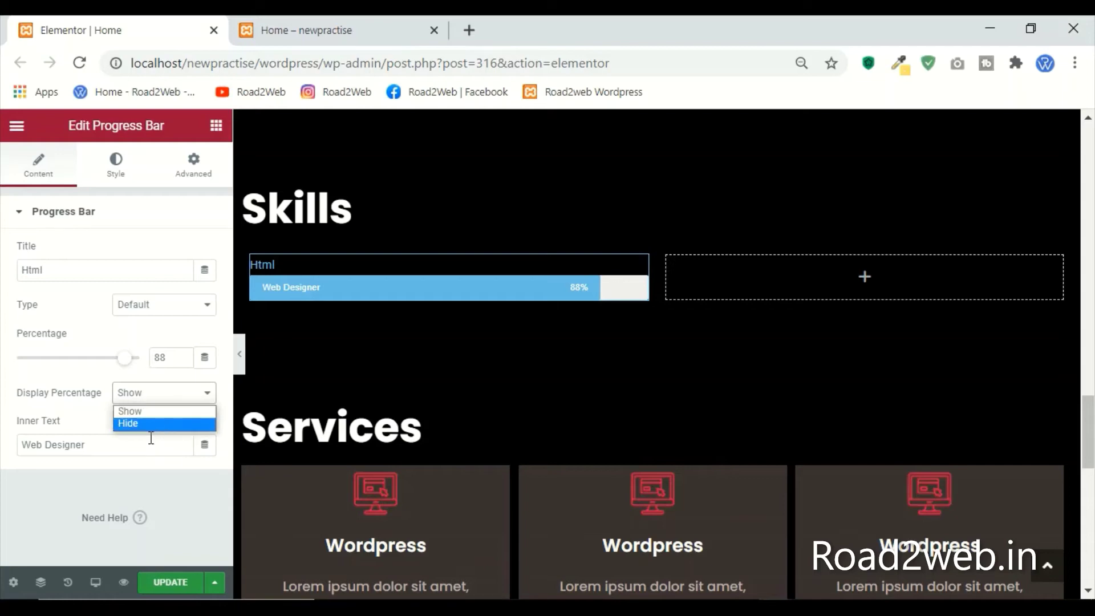
{"action": "left_click", "coordinate": [105, 447]}
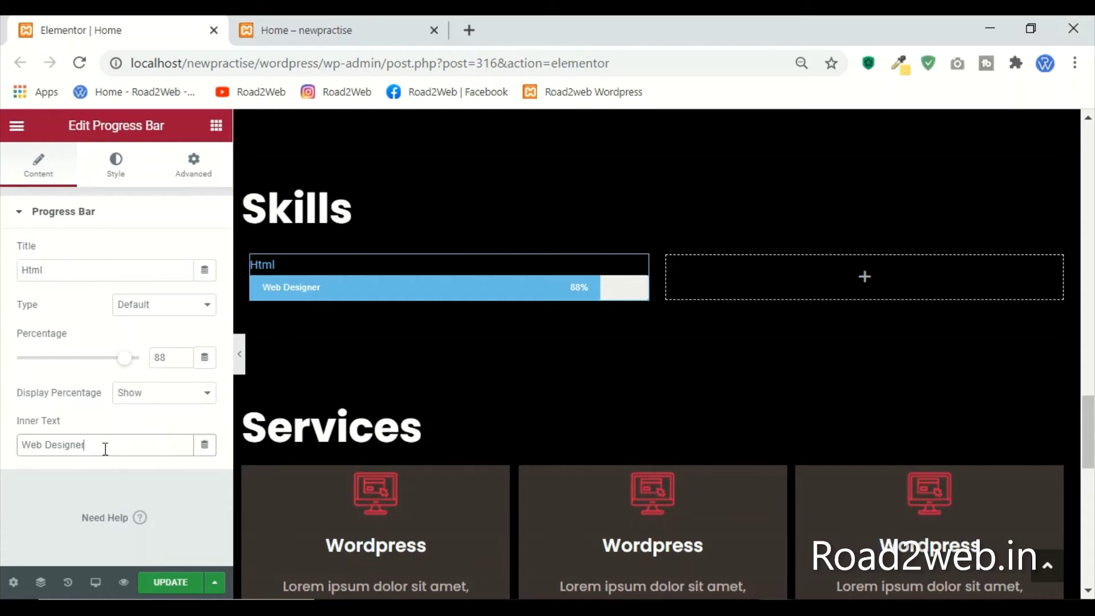
{"action": "left_click_drag", "start_coordinate": [104, 447], "coordinate": [3, 448]}
{"action": "key", "text": "BackSpace"}
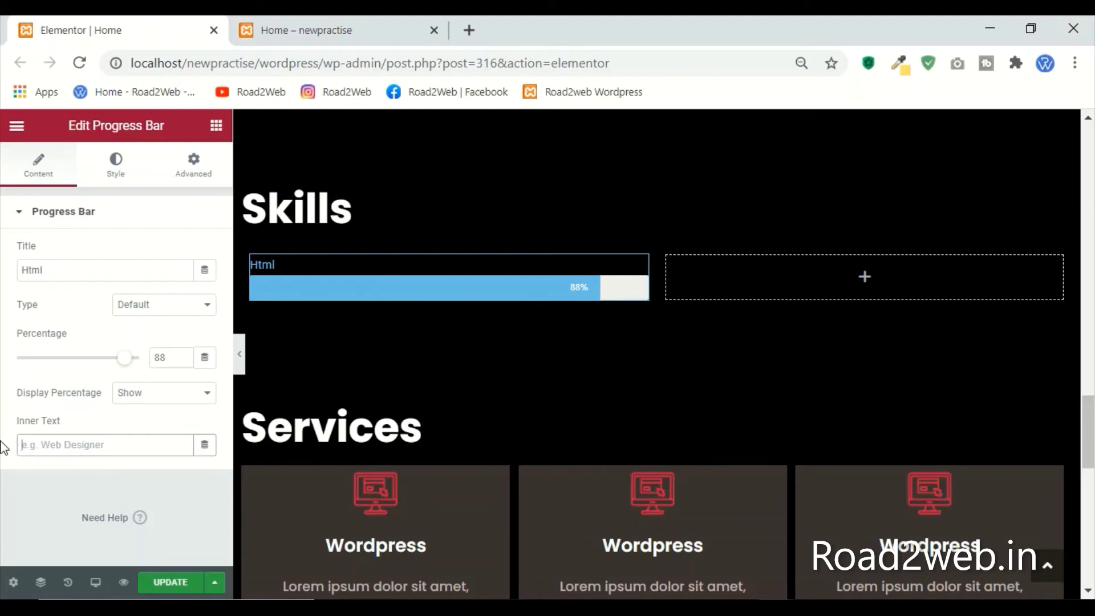
Step: Try "html" as the progress bar's inner text and remove it again
{"action": "type", "text": "html"}
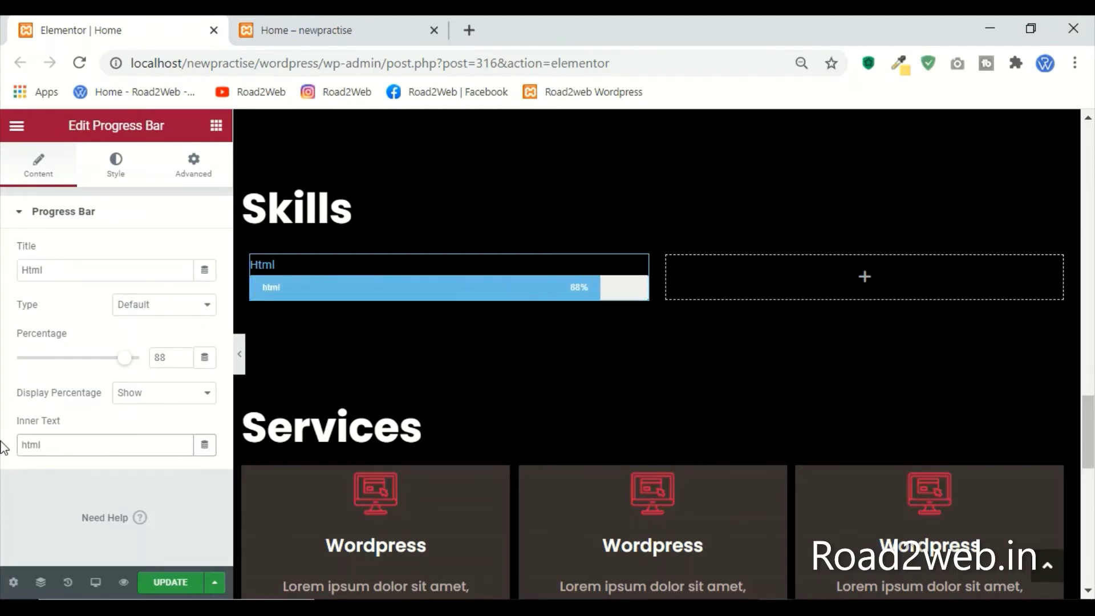
{"action": "key", "text": "BackSpace"}
{"action": "key", "text": "BackSpace"}
{"action": "key", "text": "BackSpace"}
{"action": "key", "text": "BackSpace"}
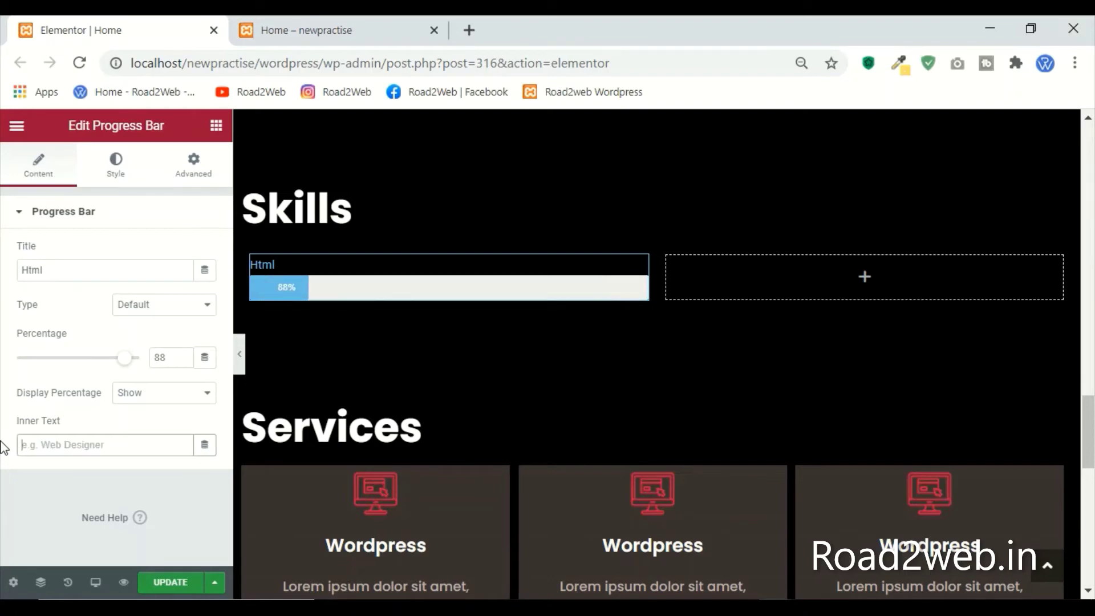
Step: Set the Html progress bar's fill color to #F0004D
{"action": "left_click", "coordinate": [113, 171]}
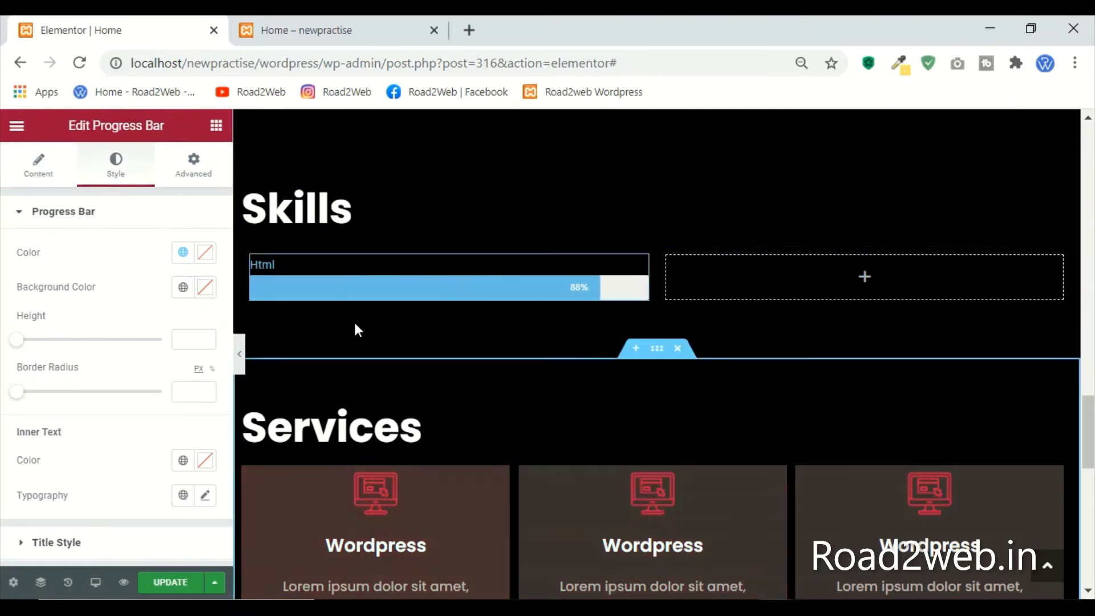
{"action": "left_click", "coordinate": [205, 252]}
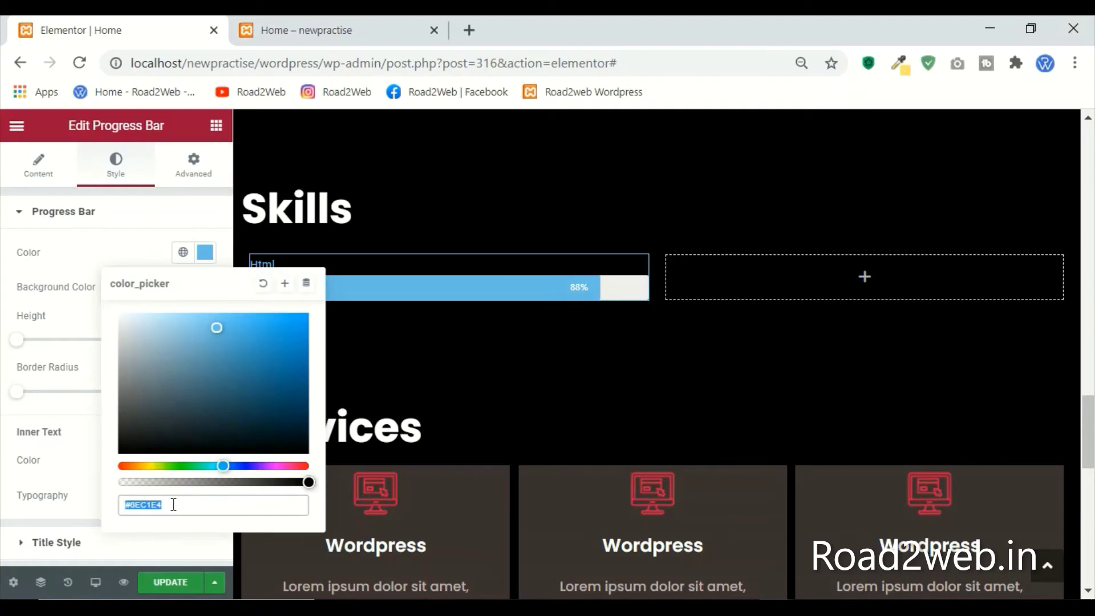
{"action": "type", "text": "#F0004D"}
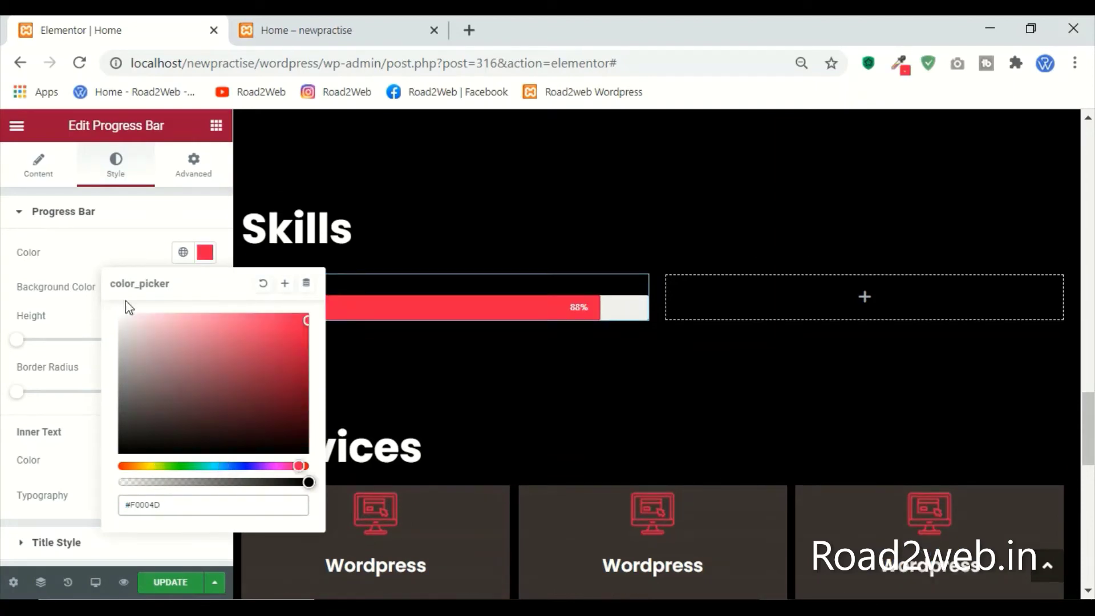
{"action": "left_click", "coordinate": [116, 249]}
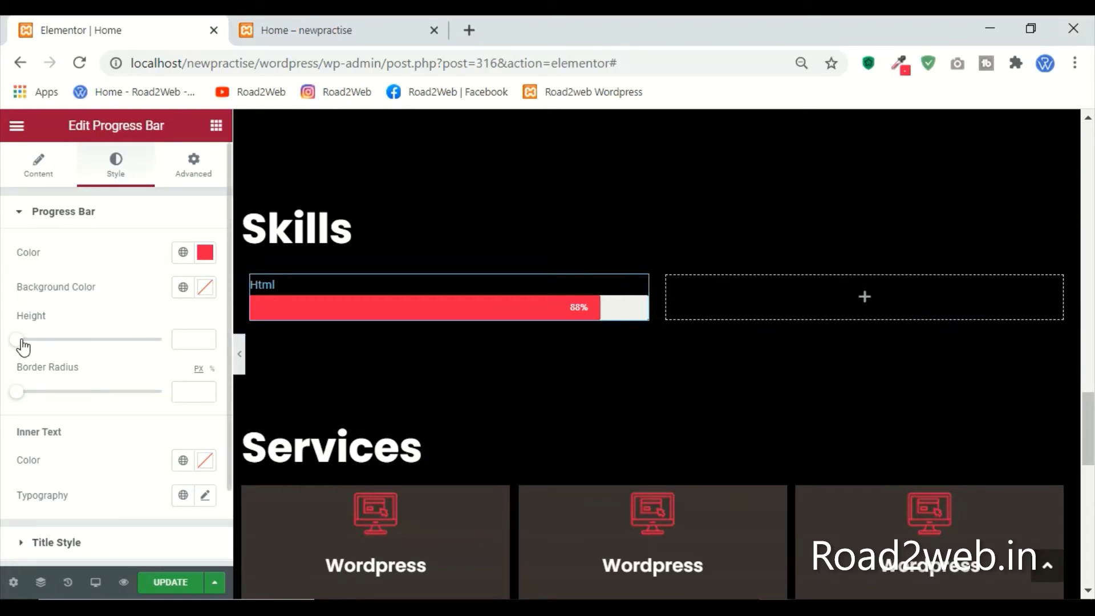
Step: Set the Html progress bar's height to 15 and its border radius to 23 px
{"action": "left_click_drag", "start_coordinate": [22, 340], "coordinate": [46, 345]}
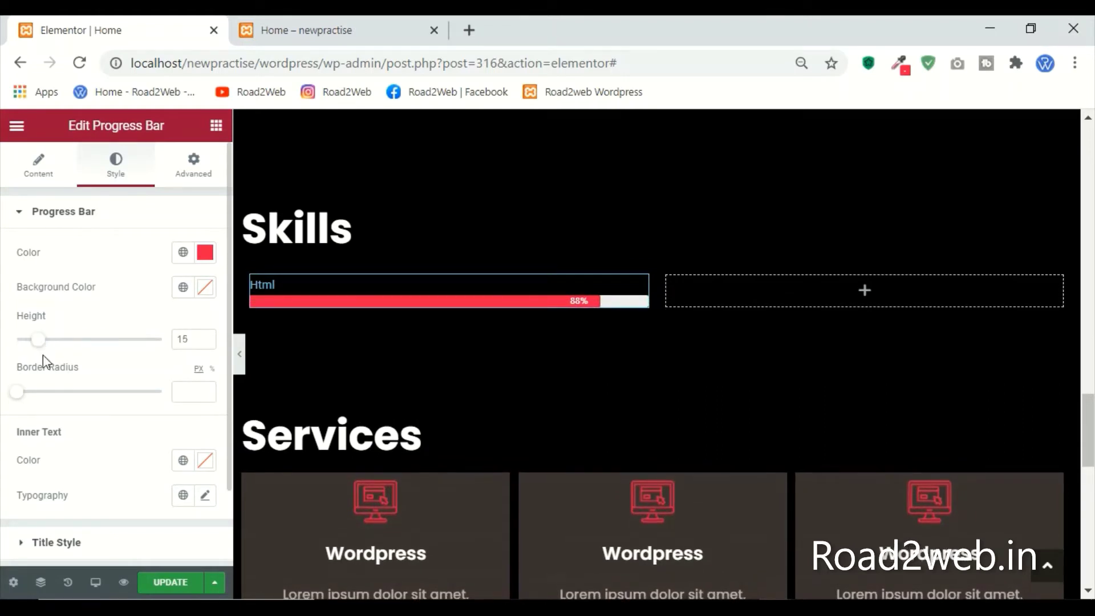
{"action": "left_click_drag", "start_coordinate": [20, 400], "coordinate": [57, 392]}
{"action": "left_click_drag", "start_coordinate": [58, 395], "coordinate": [55, 400]}
Step: Set the progress bar's inner text typography to Poppins, weight 600 and size 12 px
{"action": "left_click", "coordinate": [205, 461]}
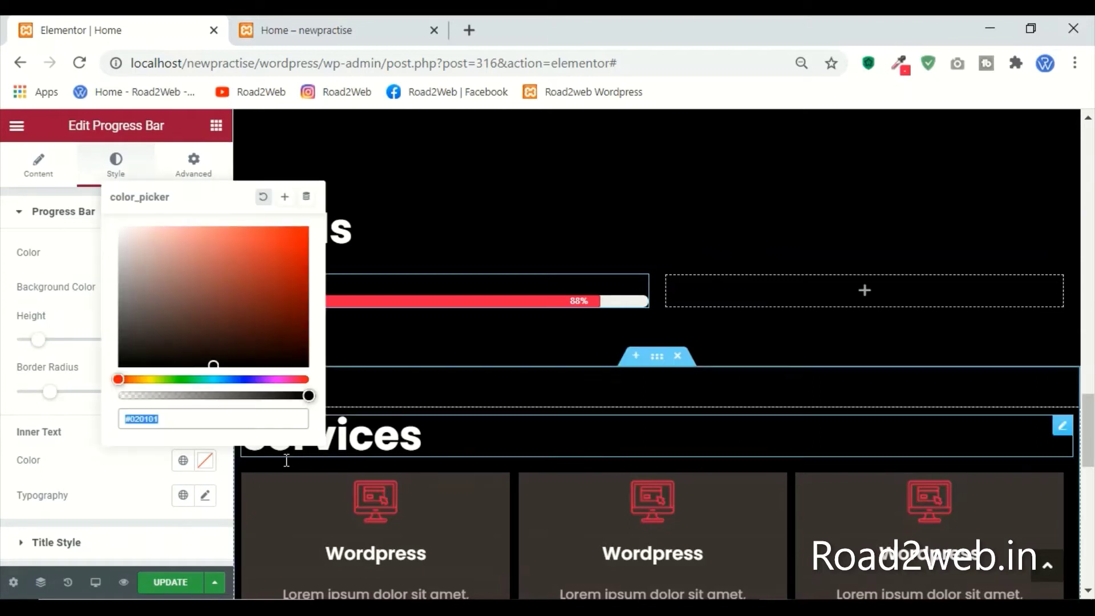
{"action": "left_click", "coordinate": [129, 468]}
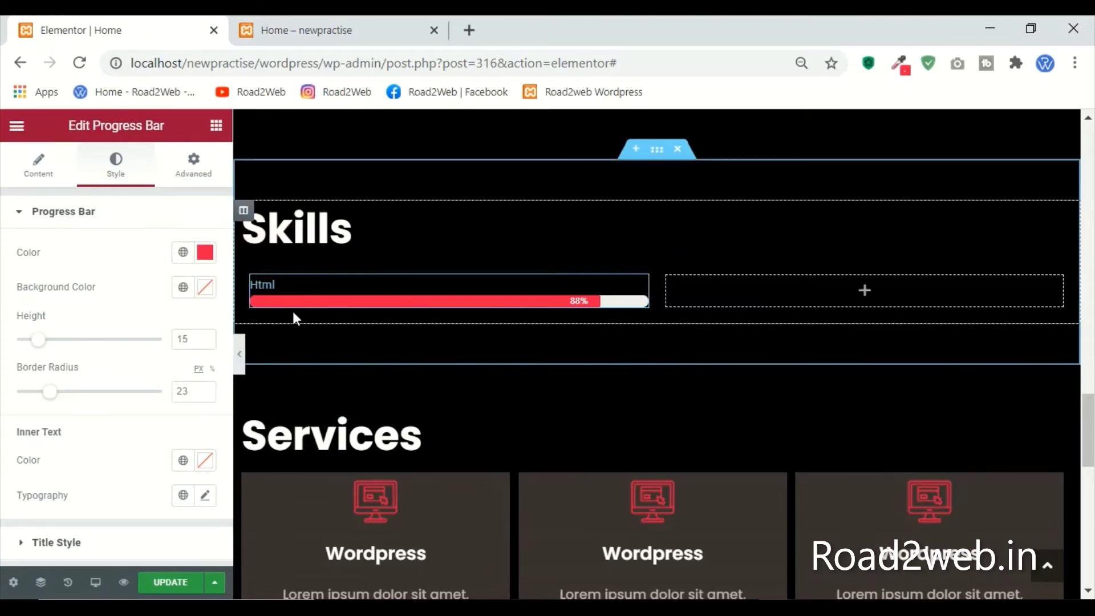
{"action": "left_click", "coordinate": [206, 497]}
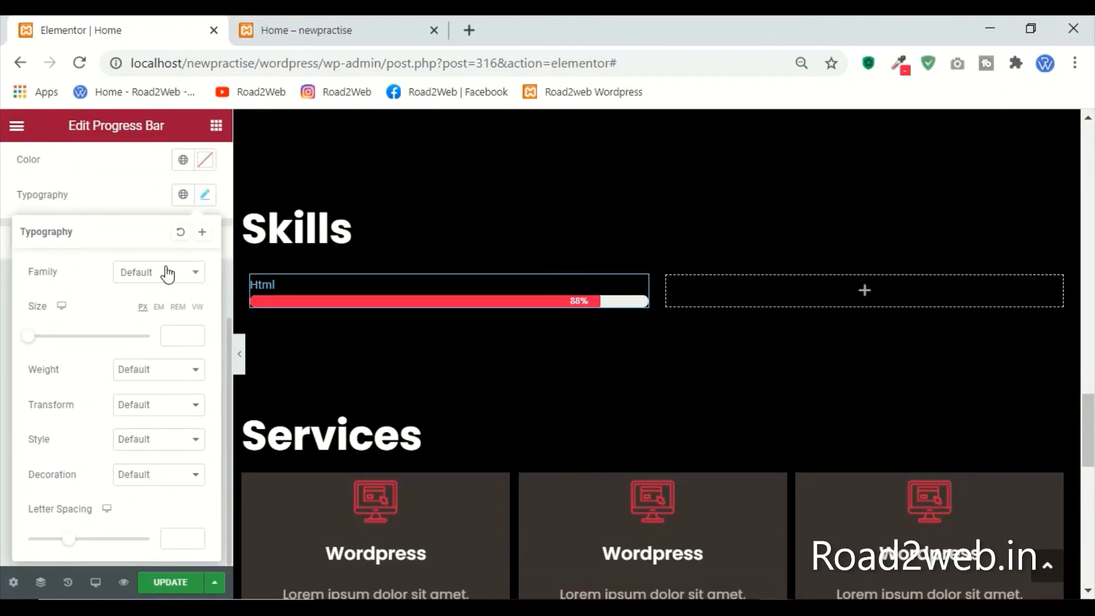
{"action": "left_click", "coordinate": [167, 275]}
{"action": "type", "text": "pop"}
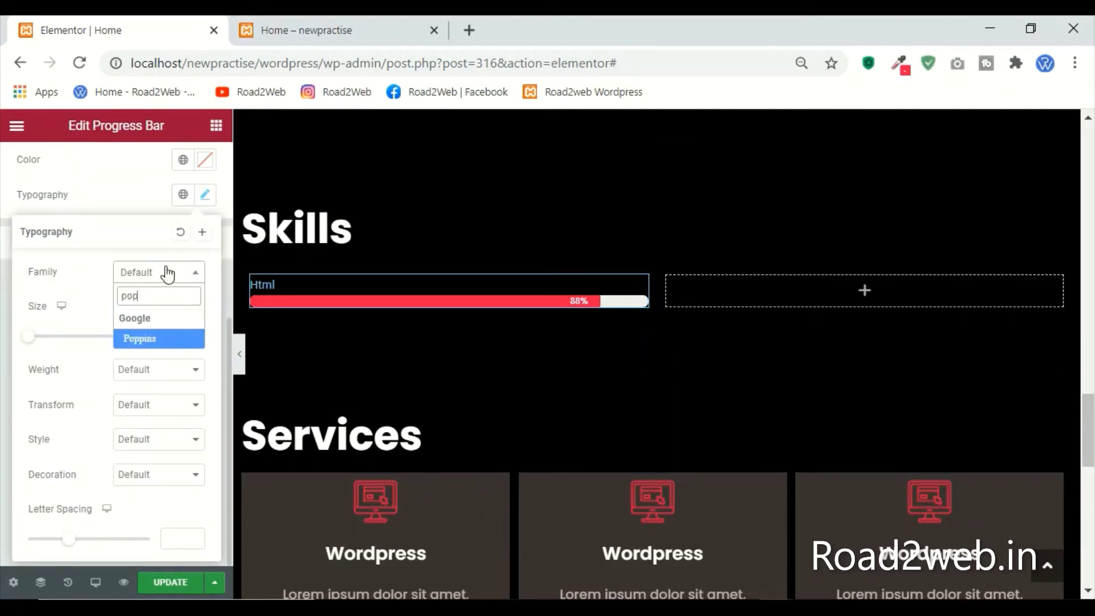
{"action": "left_click", "coordinate": [145, 341]}
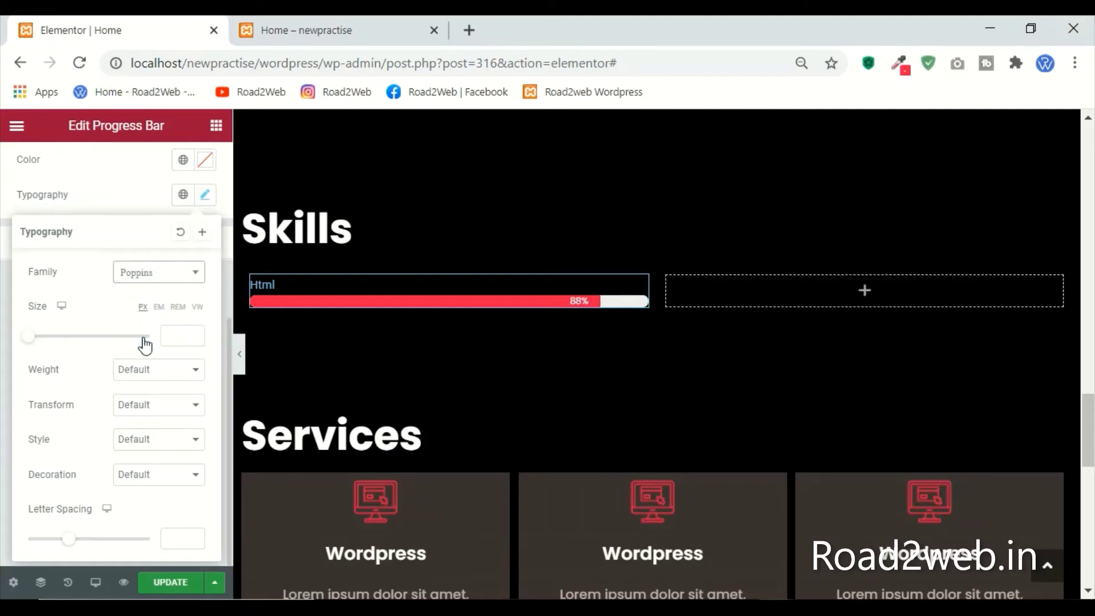
{"action": "left_click", "coordinate": [165, 373]}
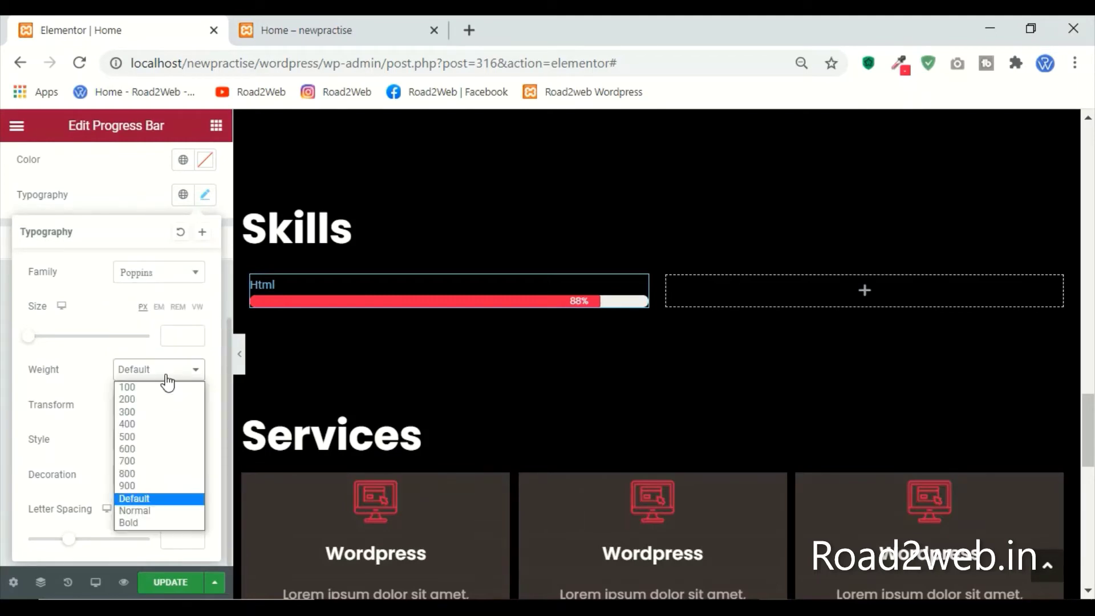
{"action": "left_click", "coordinate": [142, 449]}
{"action": "left_click", "coordinate": [174, 342]}
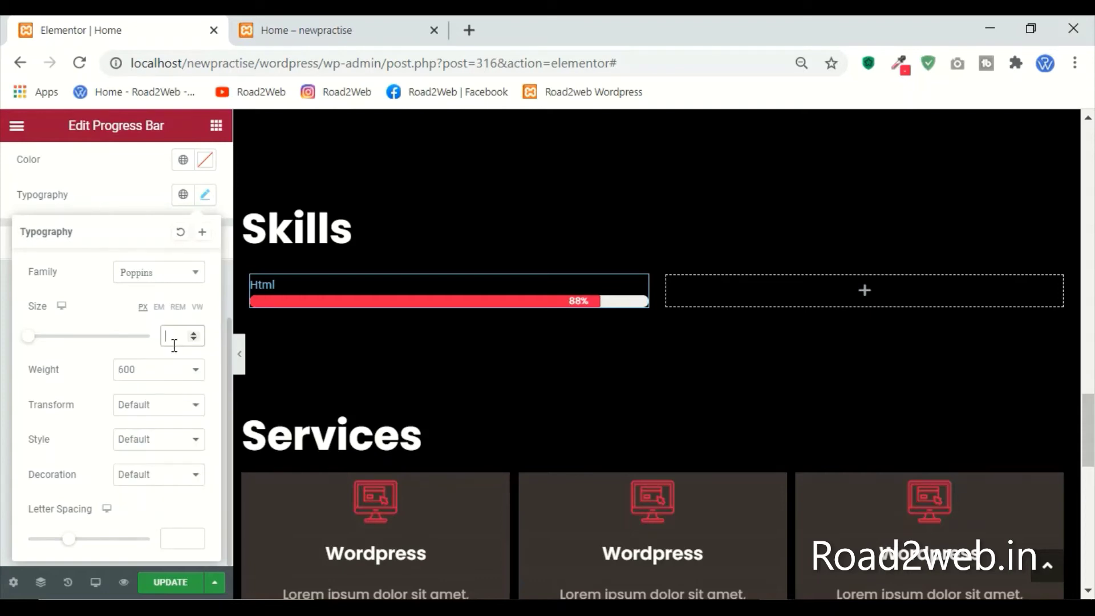
{"action": "type", "text": "12"}
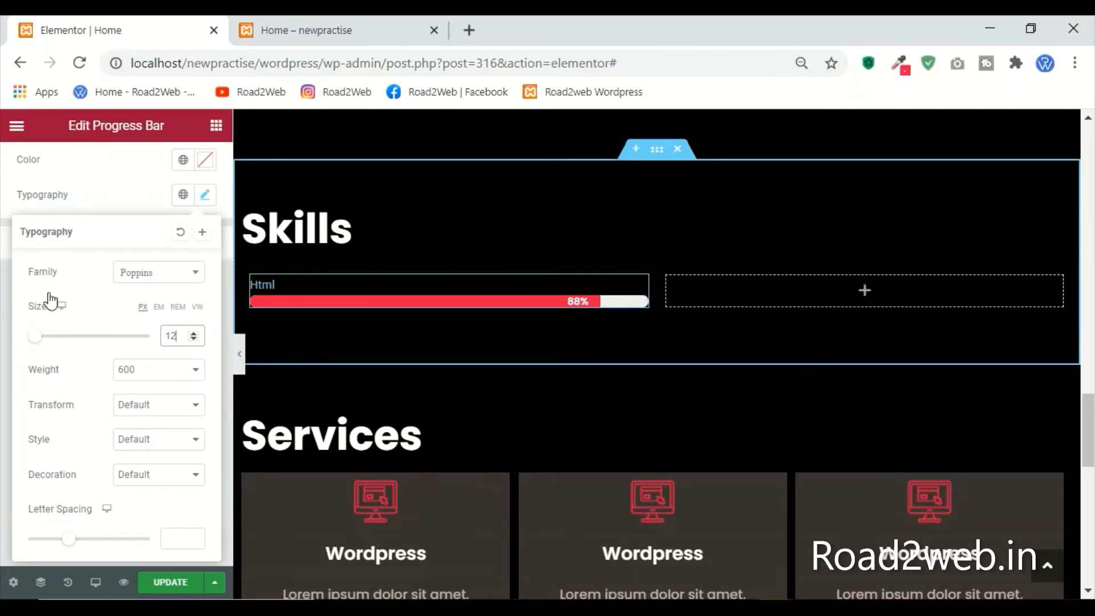
{"action": "left_click", "coordinate": [134, 196]}
Step: Set the progress bar title's text color to #fff
{"action": "left_click", "coordinate": [114, 252]}
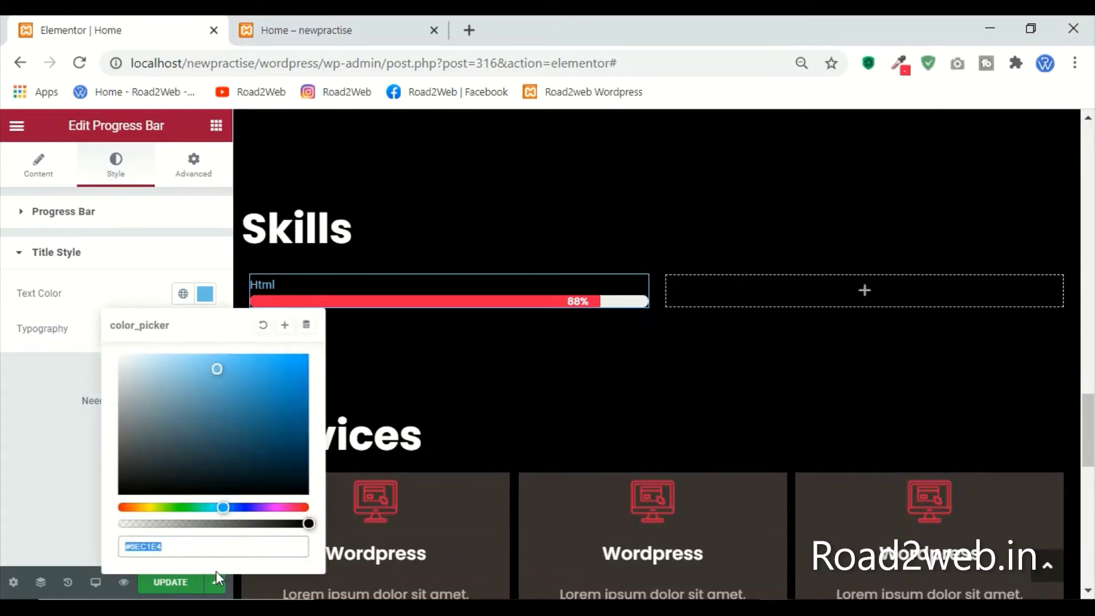
{"action": "type", "text": "#fff"}
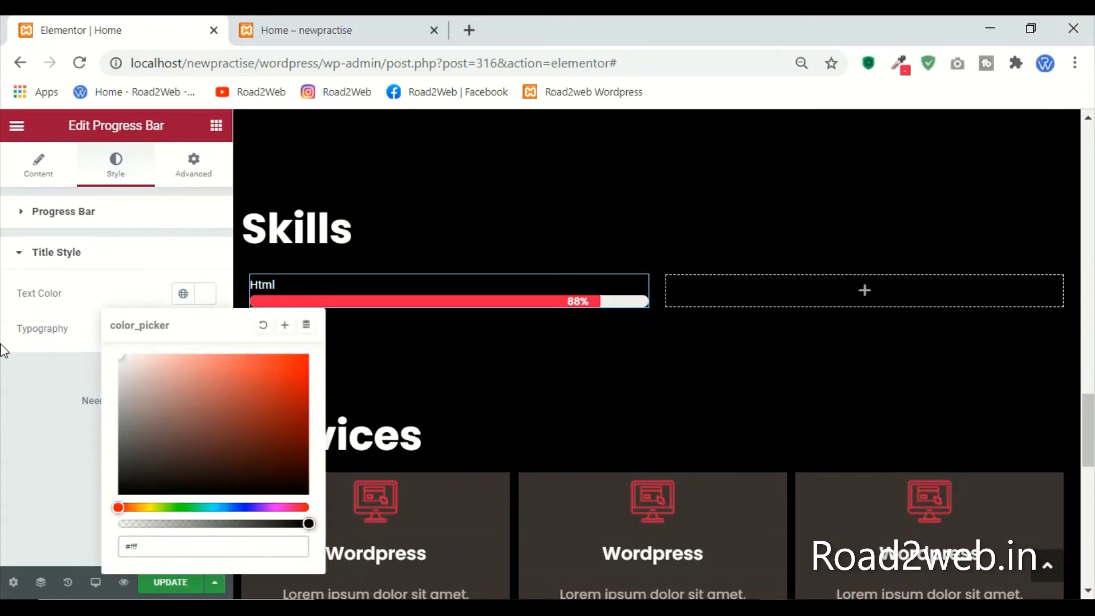
{"action": "left_click", "coordinate": [44, 453]}
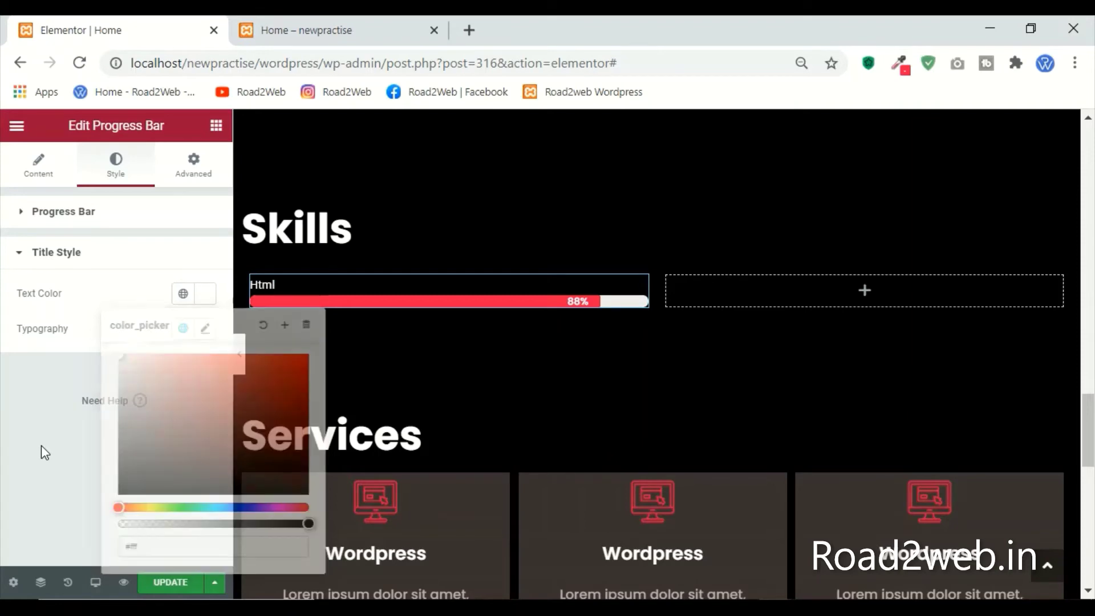
Step: Set the progress bar title's typography to Poppins, size 20 px and weight 500
{"action": "left_click", "coordinate": [207, 329]}
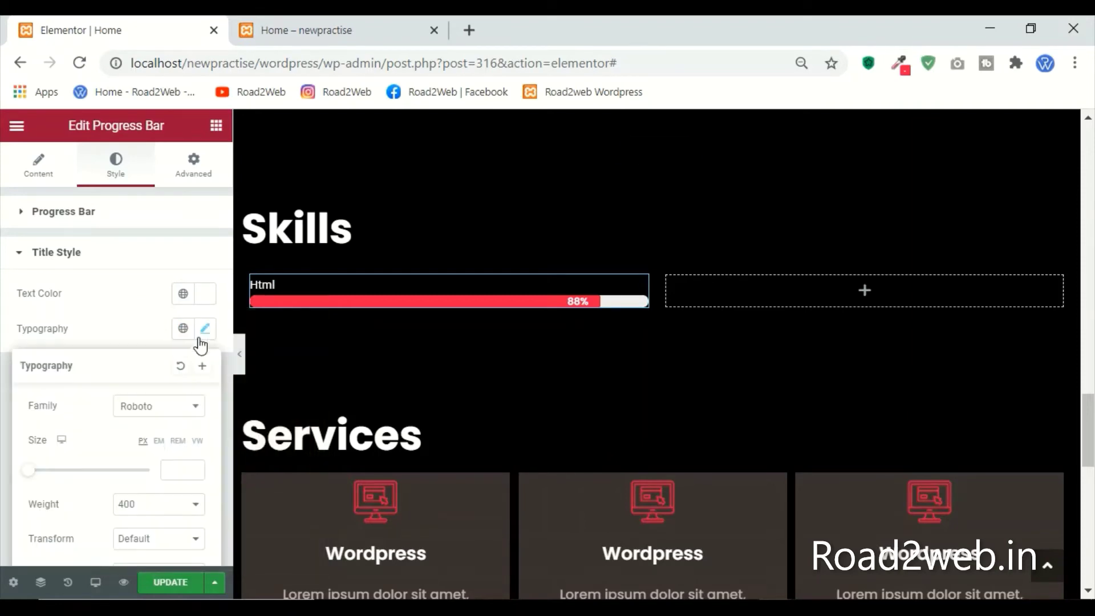
{"action": "left_click", "coordinate": [133, 421]}
{"action": "type", "text": "pop"}
{"action": "key", "text": "Return"}
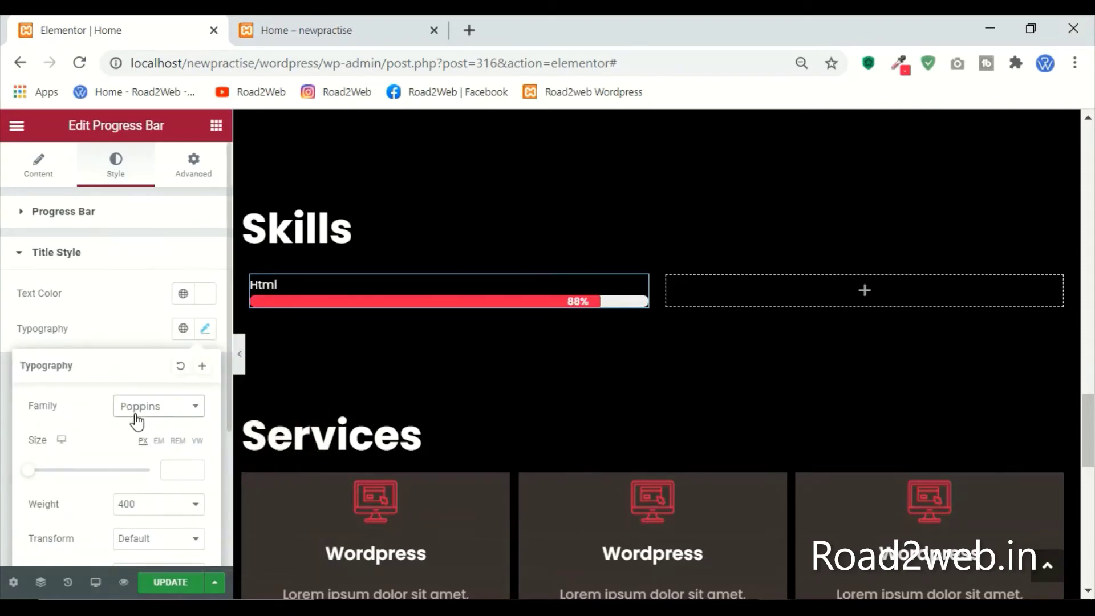
{"action": "left_click", "coordinate": [178, 473]}
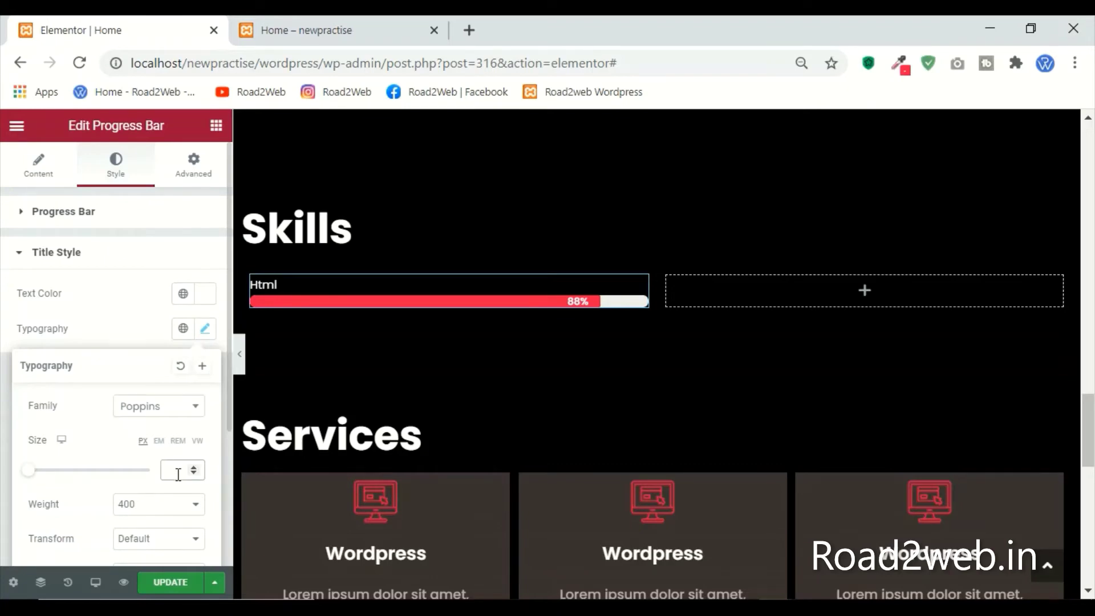
{"action": "type", "text": "20"}
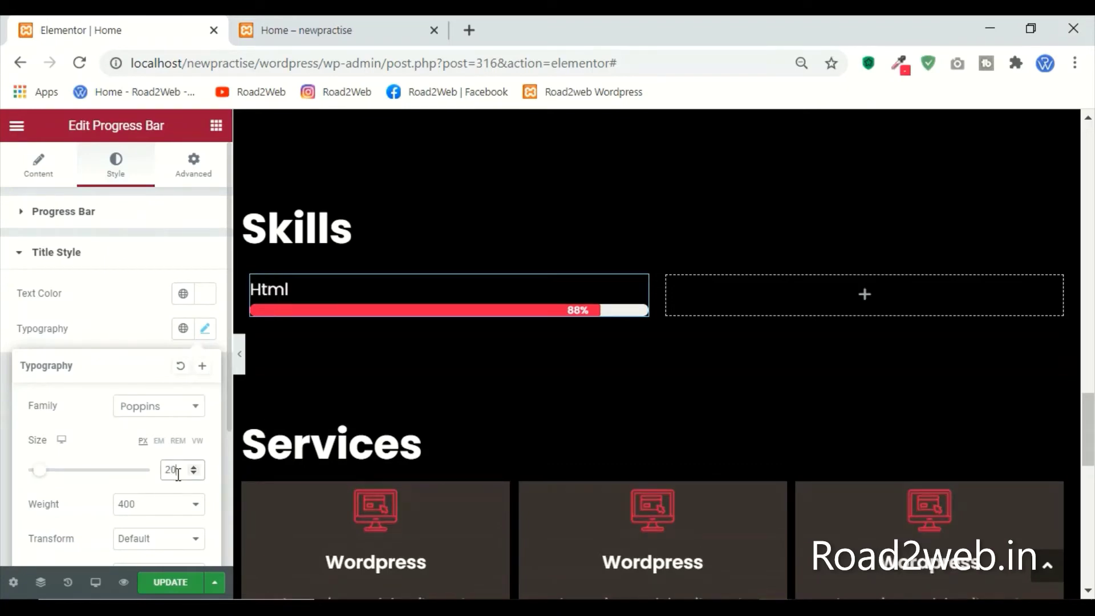
{"action": "left_click", "coordinate": [164, 504]}
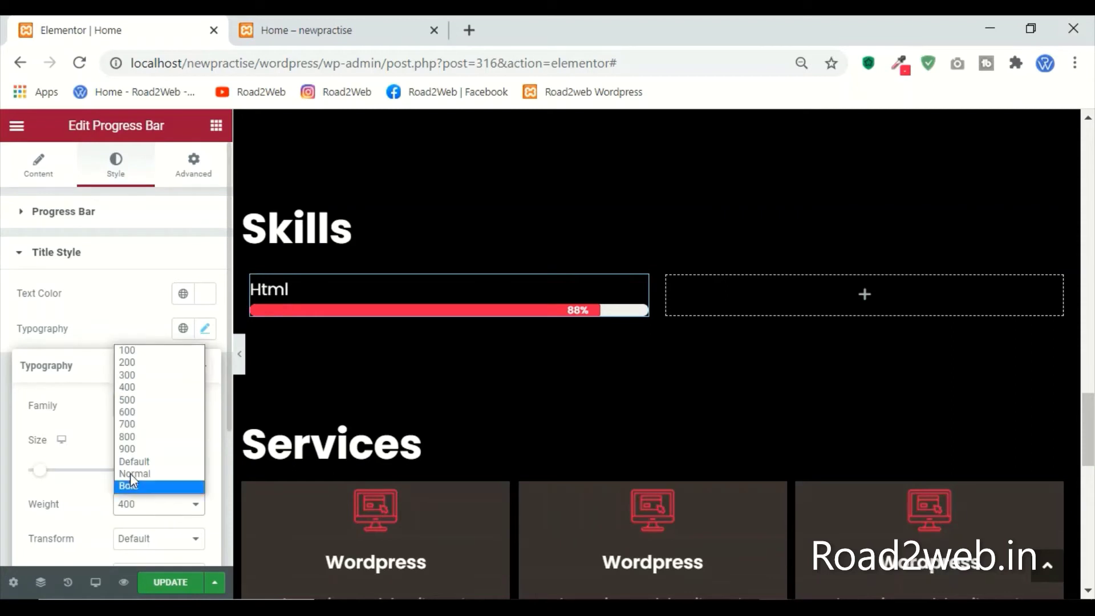
{"action": "left_click", "coordinate": [163, 401]}
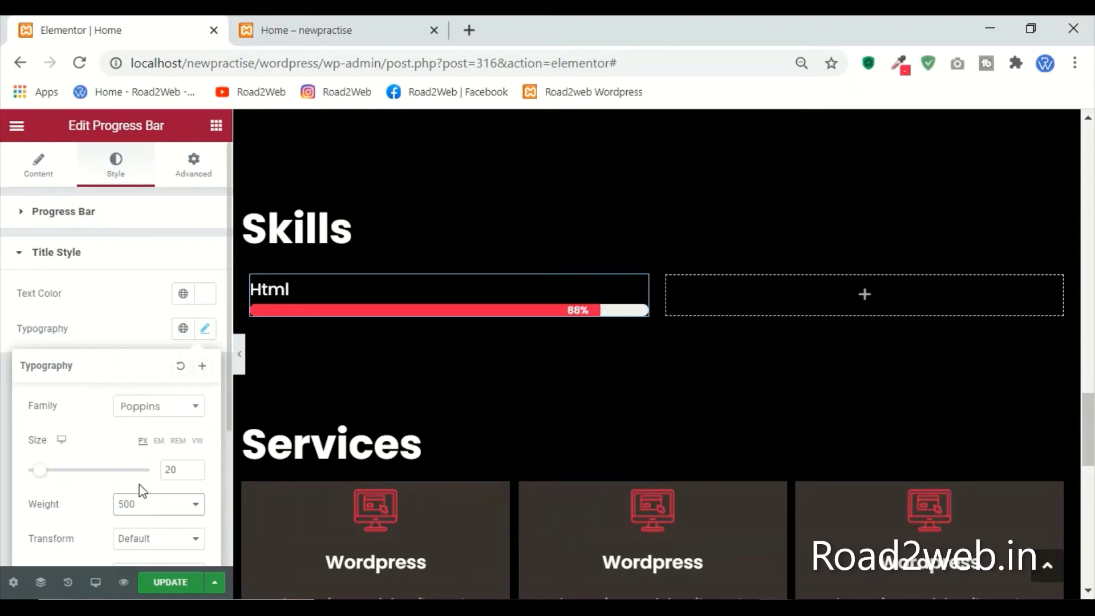
Step: Set the Html progress bar title's font weight to 600
{"action": "left_click", "coordinate": [146, 502]}
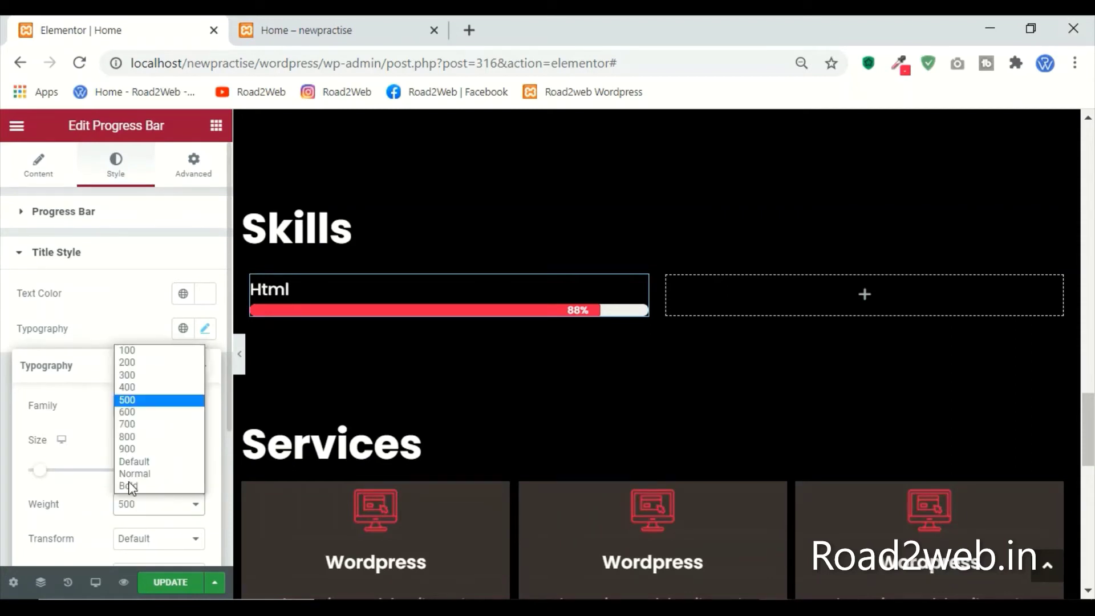
{"action": "left_click", "coordinate": [144, 414]}
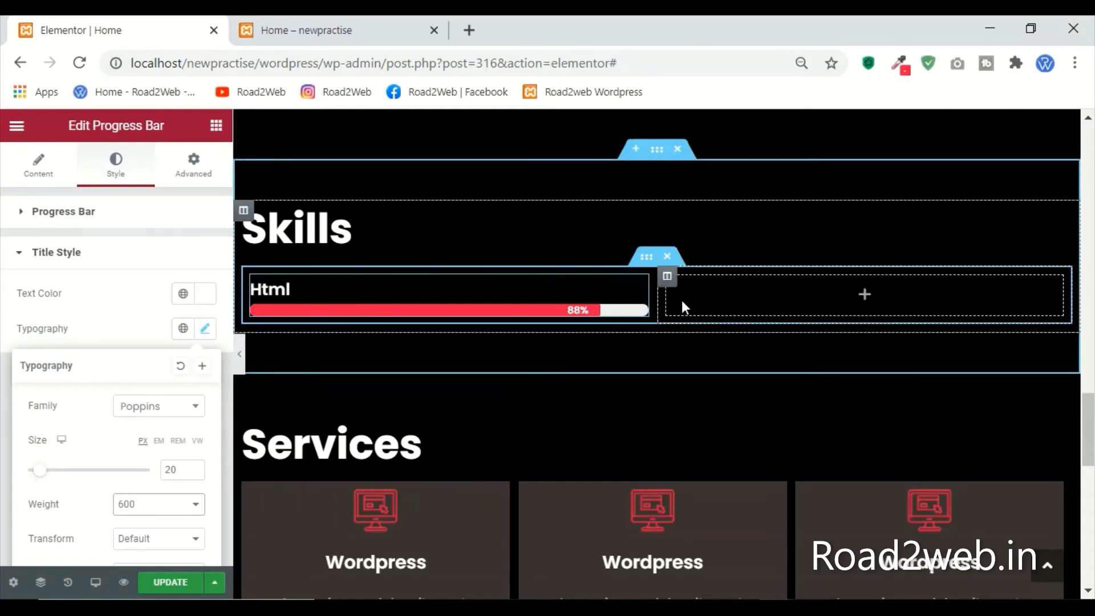
{"action": "left_click", "coordinate": [152, 320]}
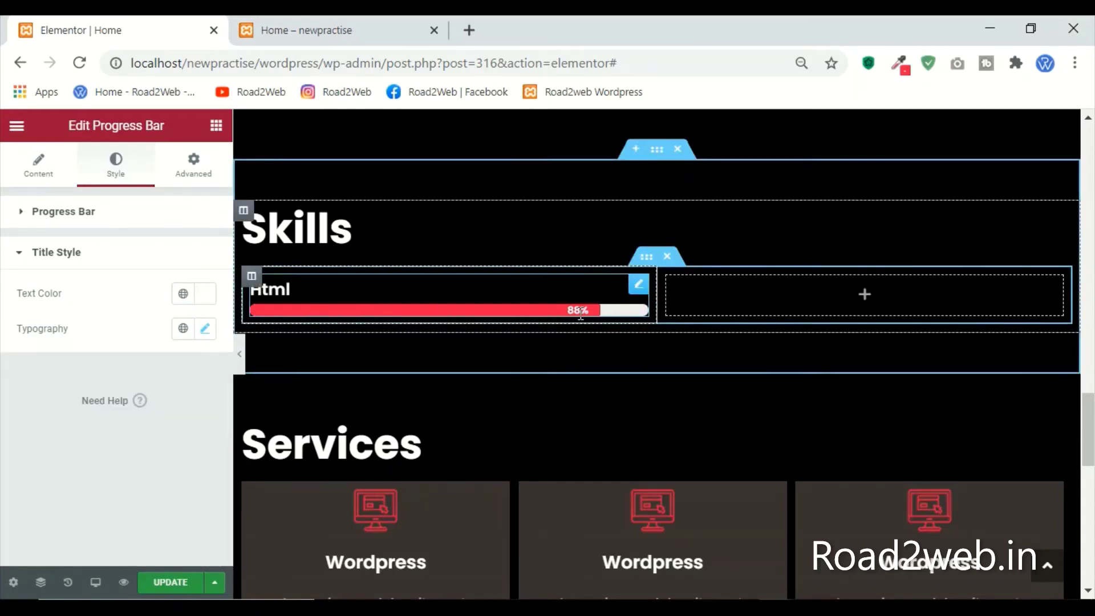
Step: Duplicate the Html progress bar three times within its column of the Skills section
{"action": "right_click", "coordinate": [638, 292]}
{"action": "left_click", "coordinate": [696, 317]}
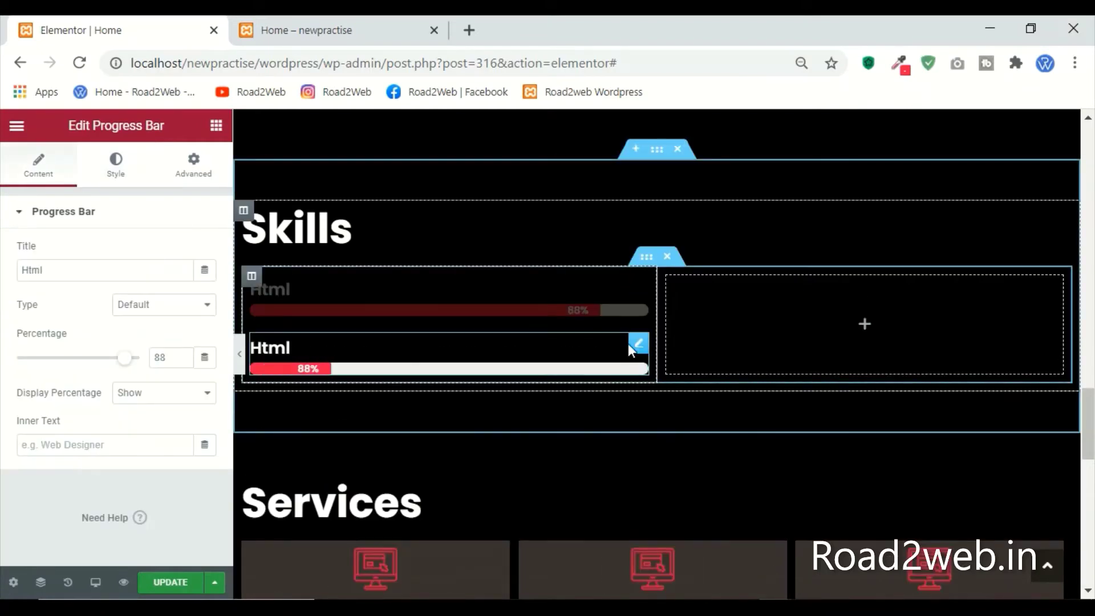
{"action": "right_click", "coordinate": [638, 343]}
{"action": "left_click", "coordinate": [692, 382]}
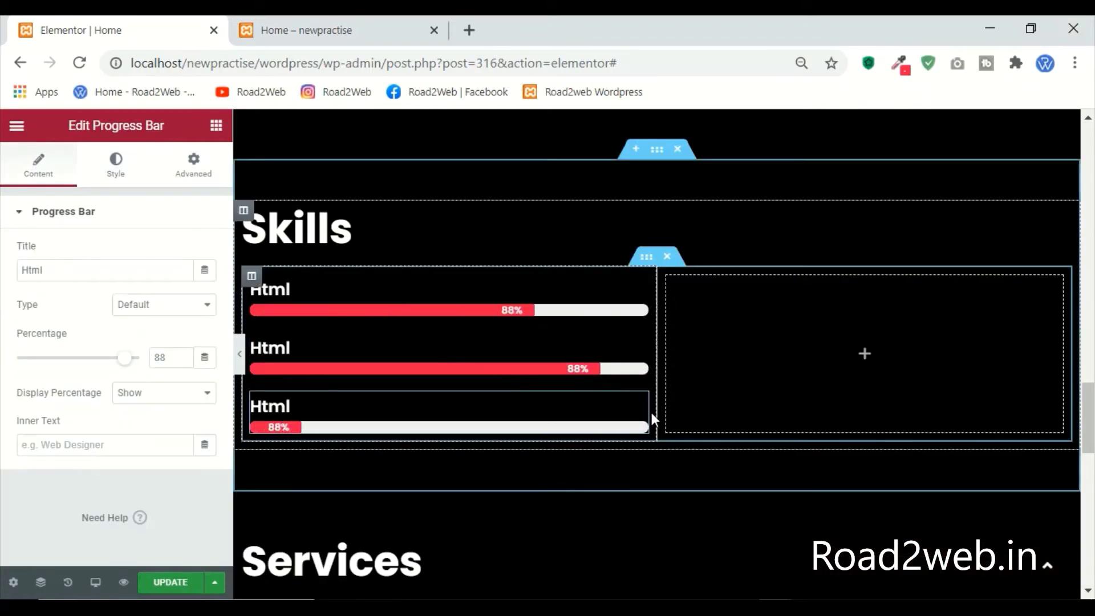
{"action": "right_click", "coordinate": [651, 414]}
{"action": "left_click", "coordinate": [697, 392]}
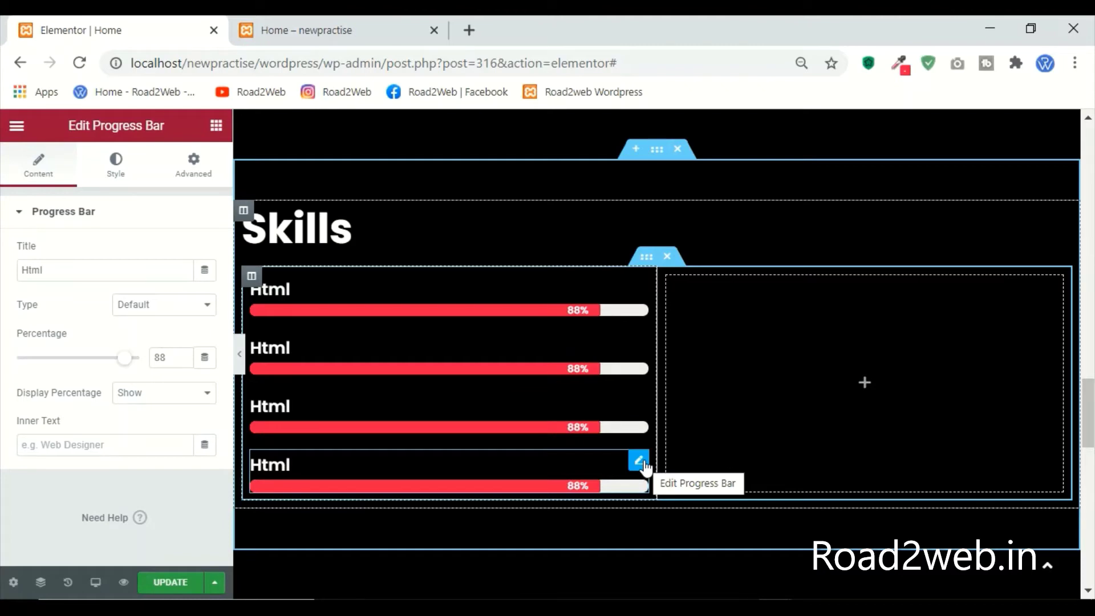
Step: Retitle the second progress bar CSS and set its percentage to 79
{"action": "left_click", "coordinate": [424, 350]}
{"action": "left_click_drag", "start_coordinate": [59, 266], "coordinate": [15, 270]}
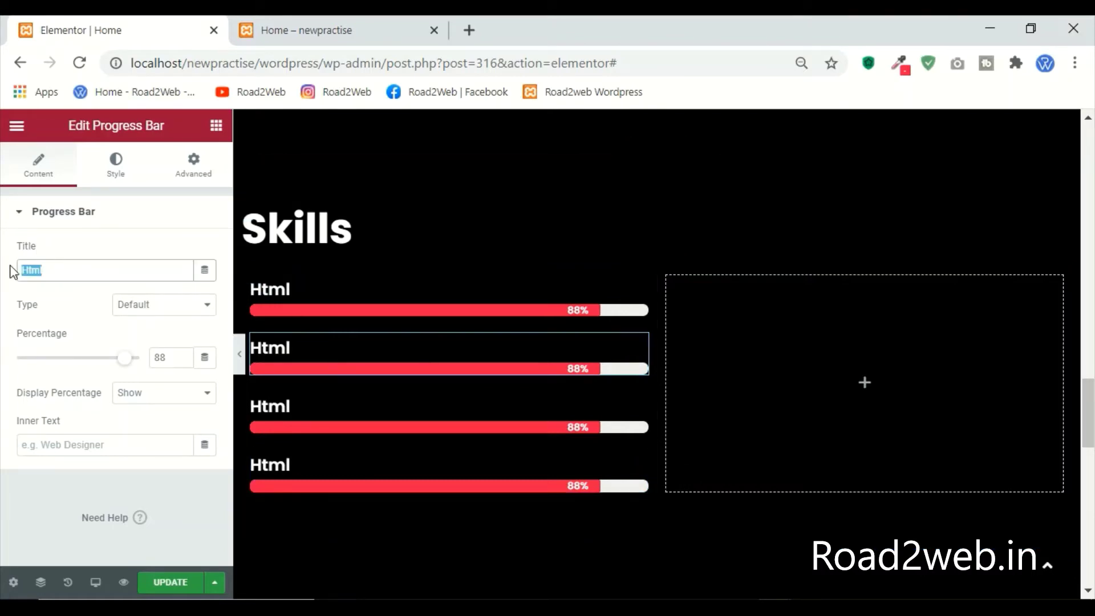
{"action": "type", "text": "CSS"}
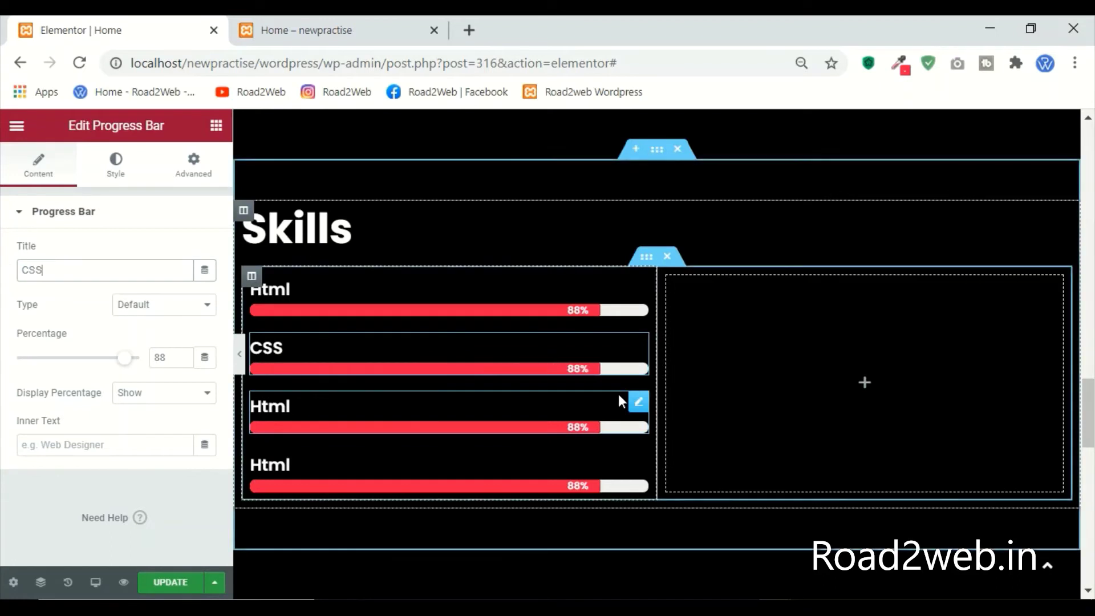
{"action": "left_click_drag", "start_coordinate": [135, 365], "coordinate": [122, 363]}
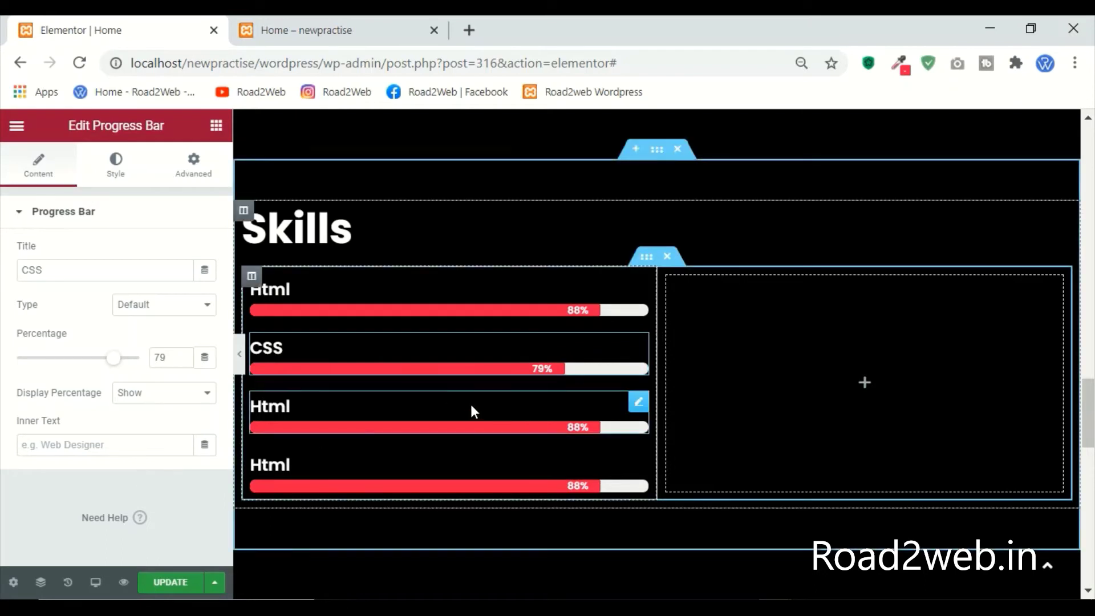
Step: Retitle the third progress bar PHP
{"action": "left_click", "coordinate": [566, 404]}
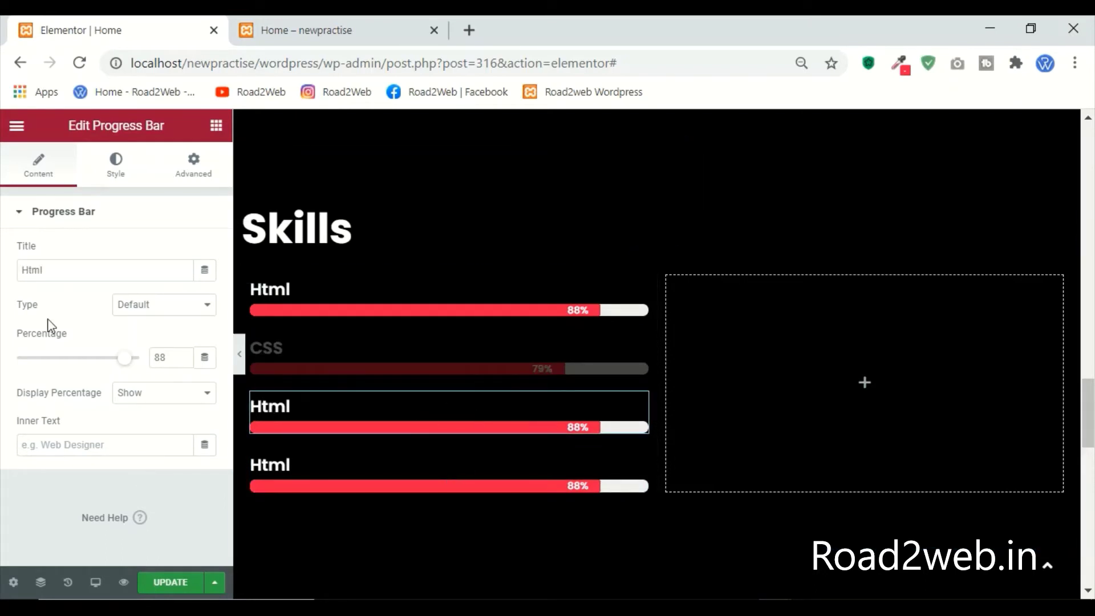
{"action": "left_click_drag", "start_coordinate": [78, 269], "coordinate": [3, 268]}
{"action": "type", "text": "PHP"}
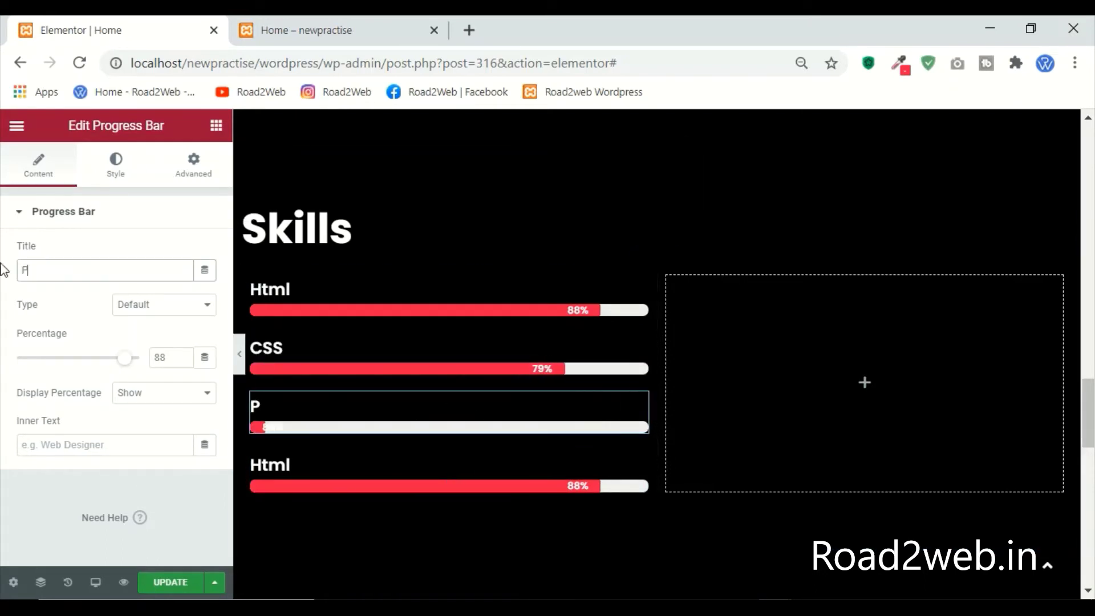
Step: Retitle the fourth progress bar Wordpress and duplicate it to add a fifth bar
{"action": "left_click", "coordinate": [289, 464]}
{"action": "left_click_drag", "start_coordinate": [68, 276], "coordinate": [4, 277]}
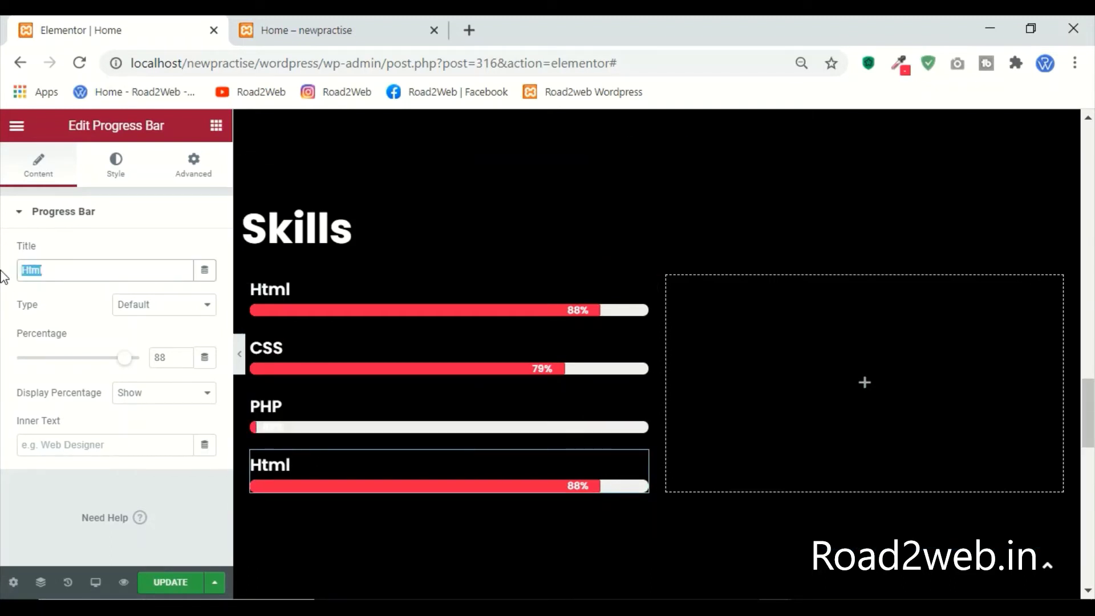
{"action": "type", "text": "Wordpress"}
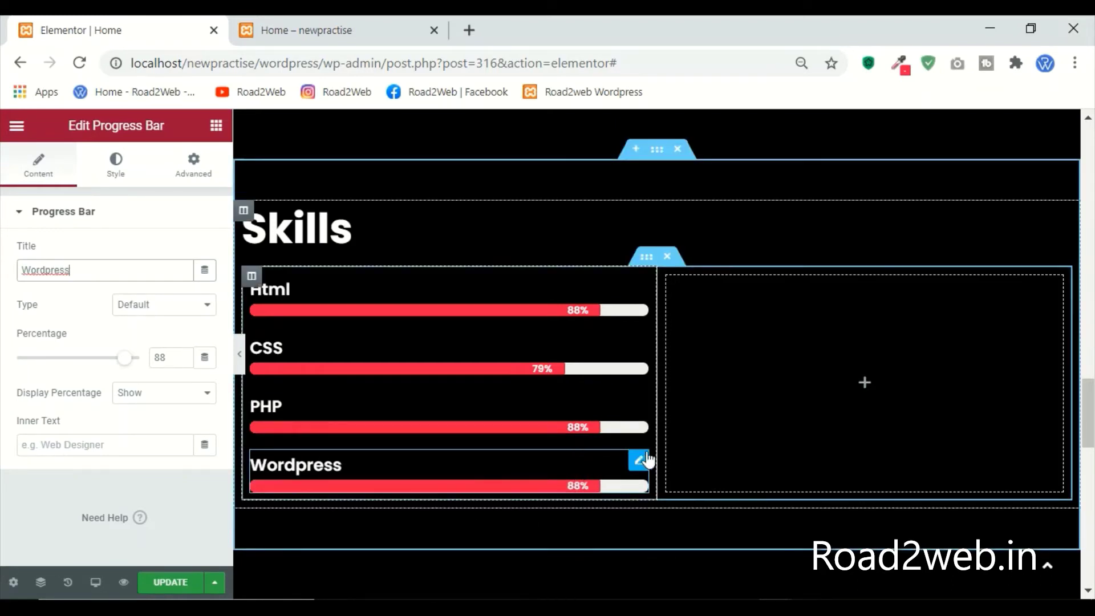
{"action": "right_click", "coordinate": [645, 465]}
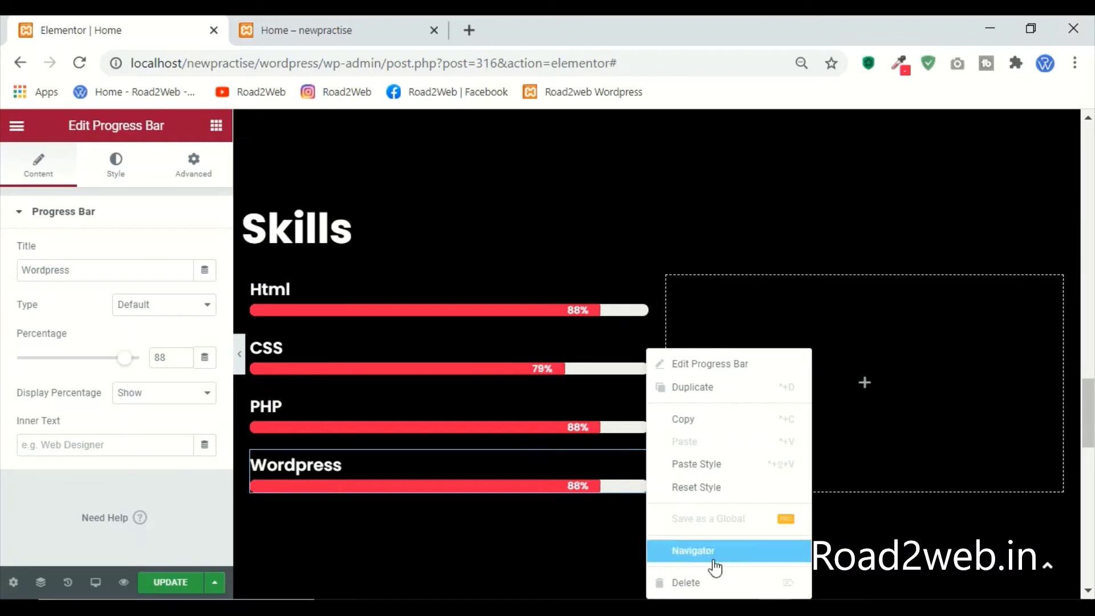
{"action": "left_click", "coordinate": [711, 399]}
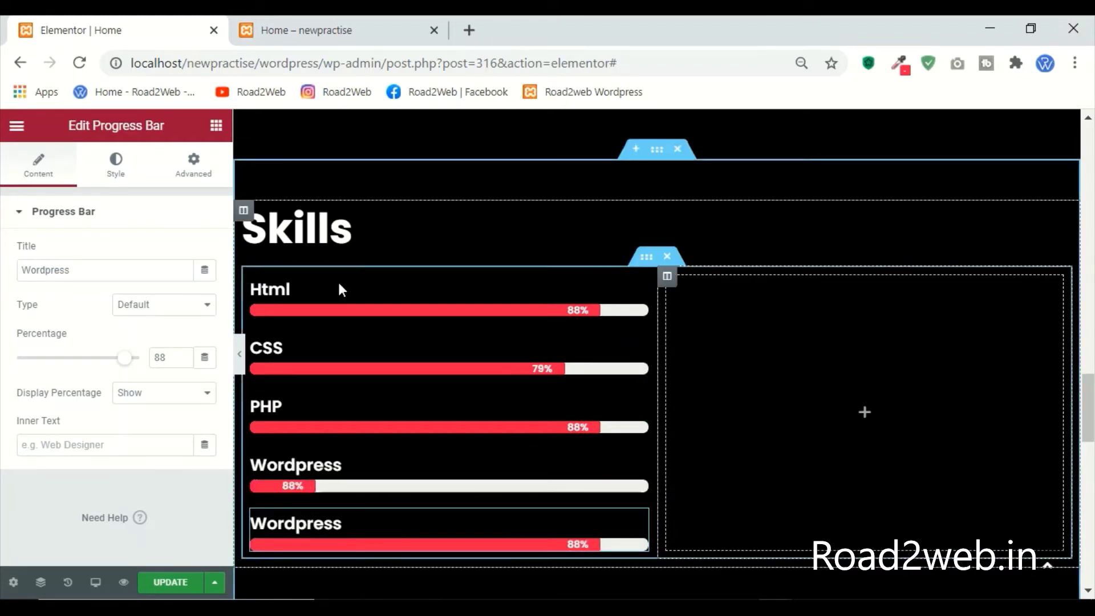
Step: Duplicate the column of skill progress bars and delete the empty column beside it
{"action": "right_click", "coordinate": [254, 272]}
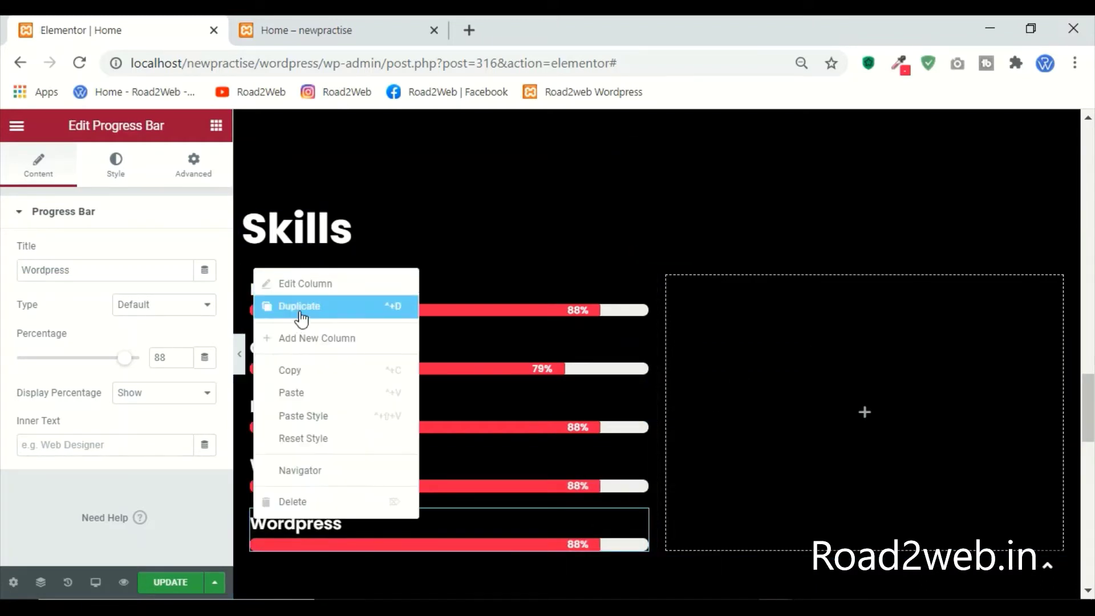
{"action": "left_click", "coordinate": [300, 308]}
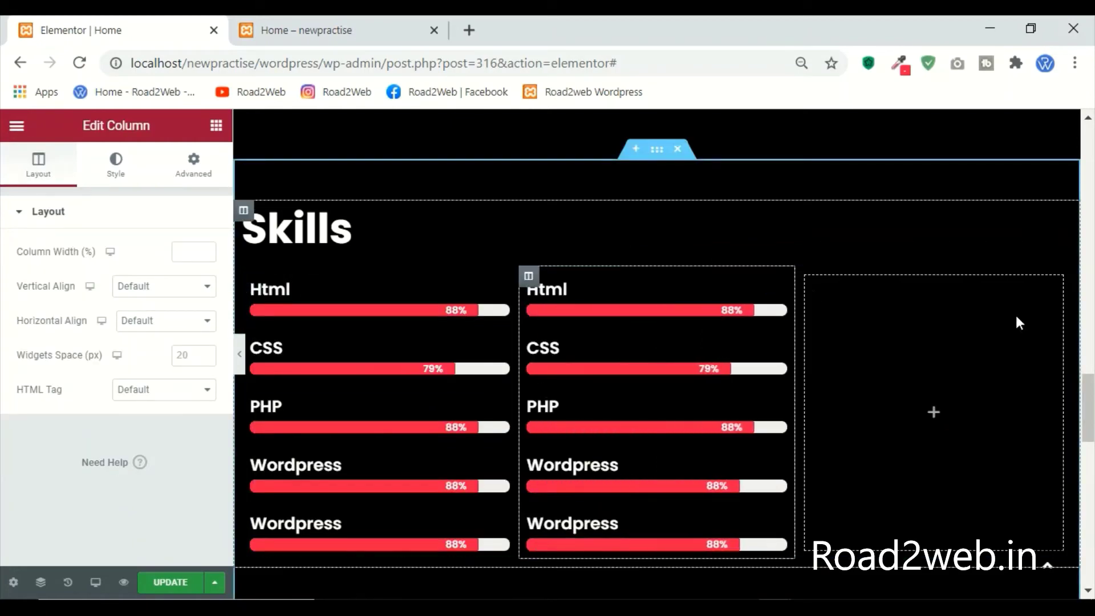
{"action": "right_click", "coordinate": [811, 280]}
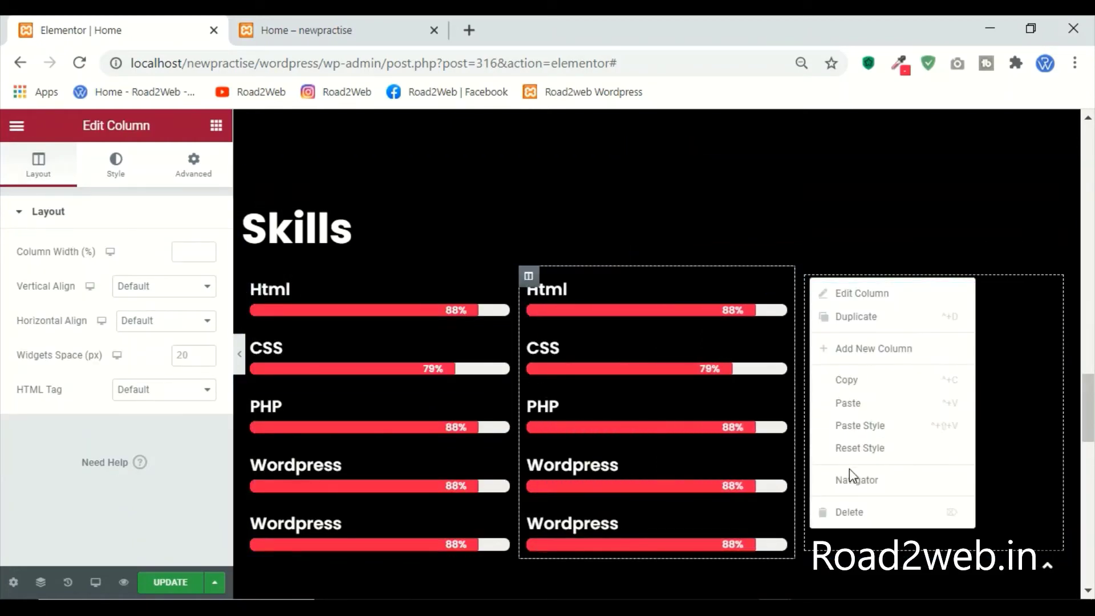
{"action": "left_click", "coordinate": [864, 513]}
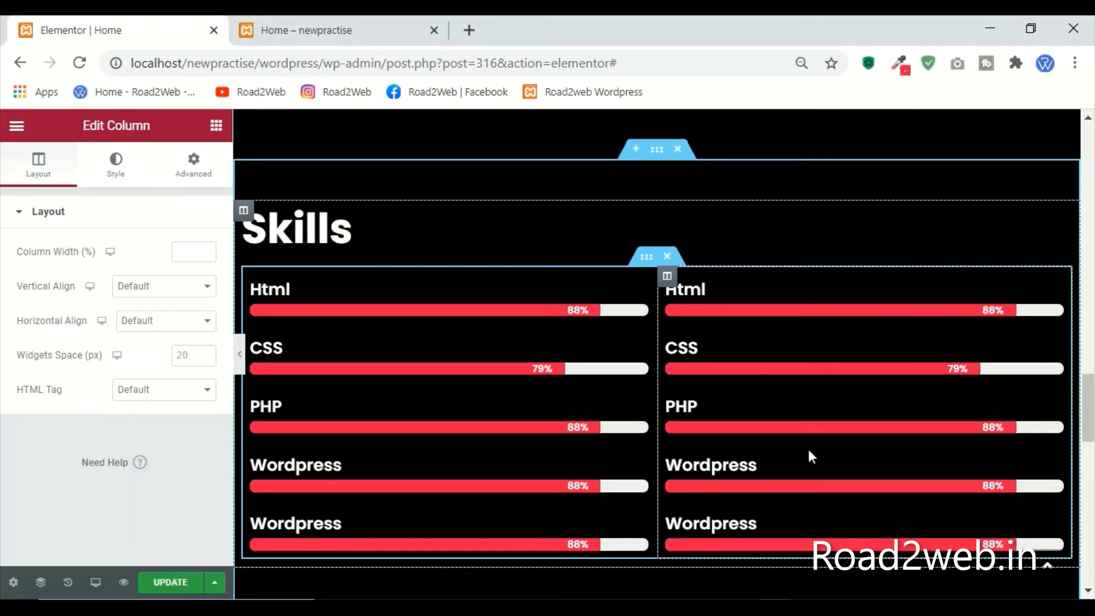
Step: Duplicate the Services section and delete the inner section of service boxes from the copy
{"action": "scroll", "coordinate": [809, 450], "scroll_direction": "down", "scroll_amount": 10}
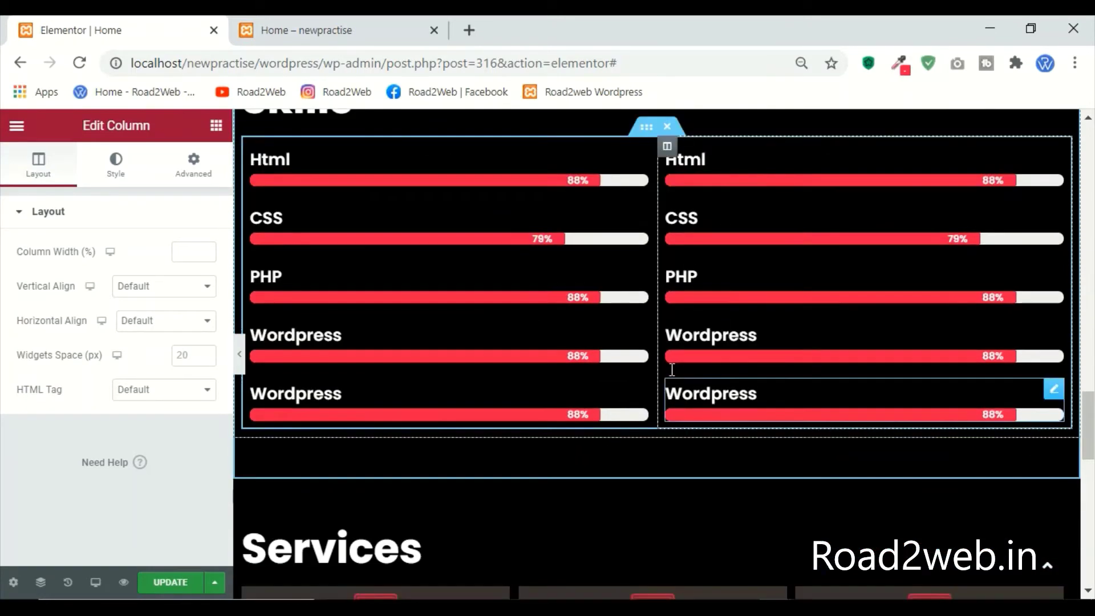
{"action": "scroll", "coordinate": [685, 333], "scroll_direction": "down", "scroll_amount": 7}
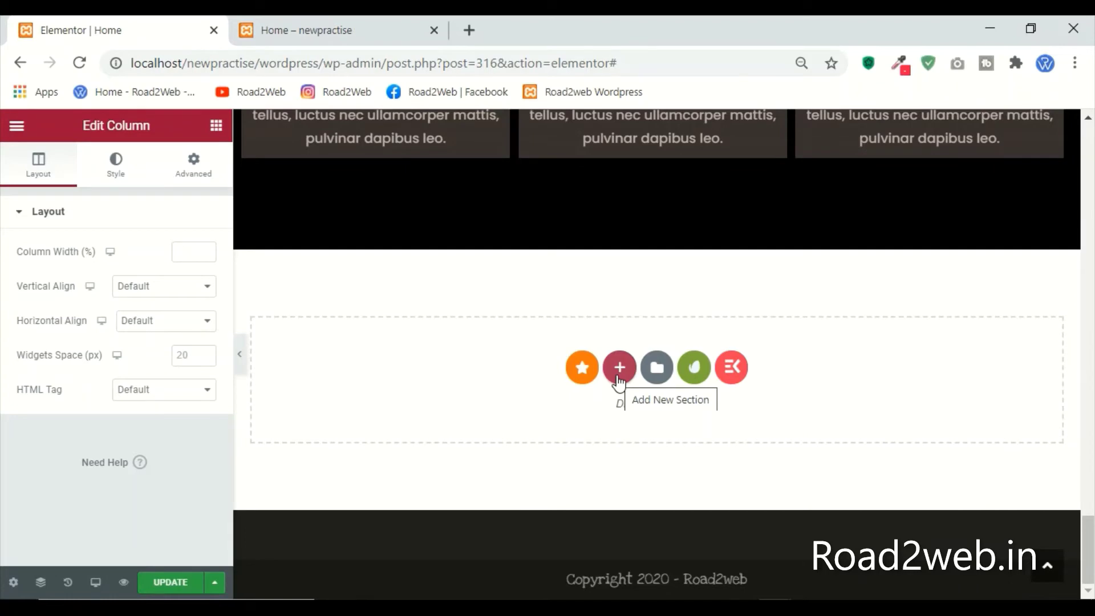
{"action": "scroll", "coordinate": [601, 218], "scroll_direction": "up", "scroll_amount": 10}
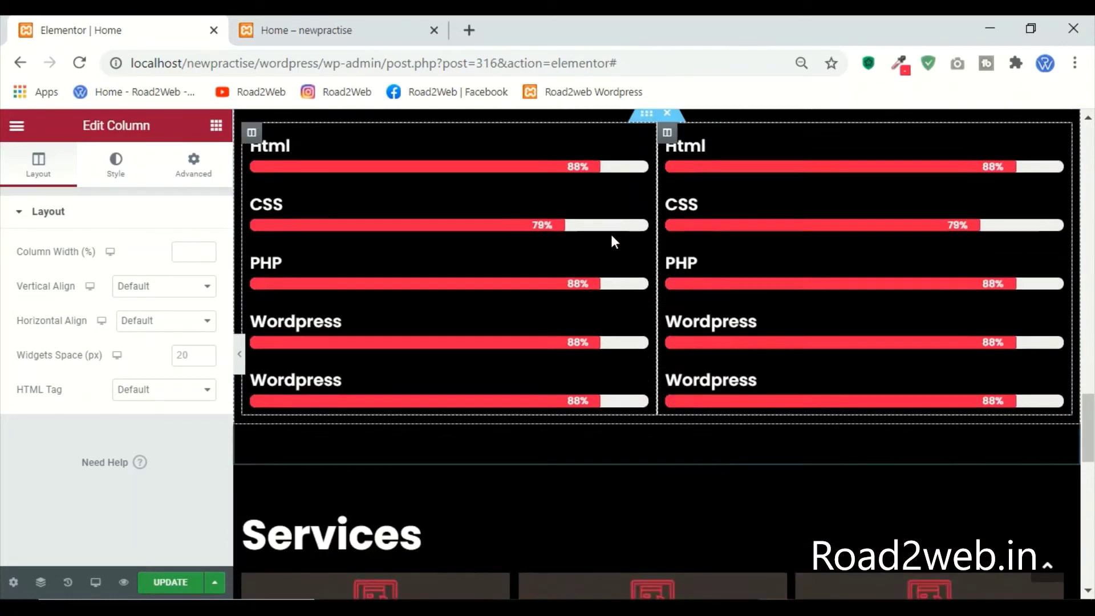
{"action": "scroll", "coordinate": [614, 242], "scroll_direction": "up", "scroll_amount": 1}
{"action": "scroll", "coordinate": [630, 244], "scroll_direction": "down", "scroll_amount": 2}
{"action": "right_click", "coordinate": [654, 380]}
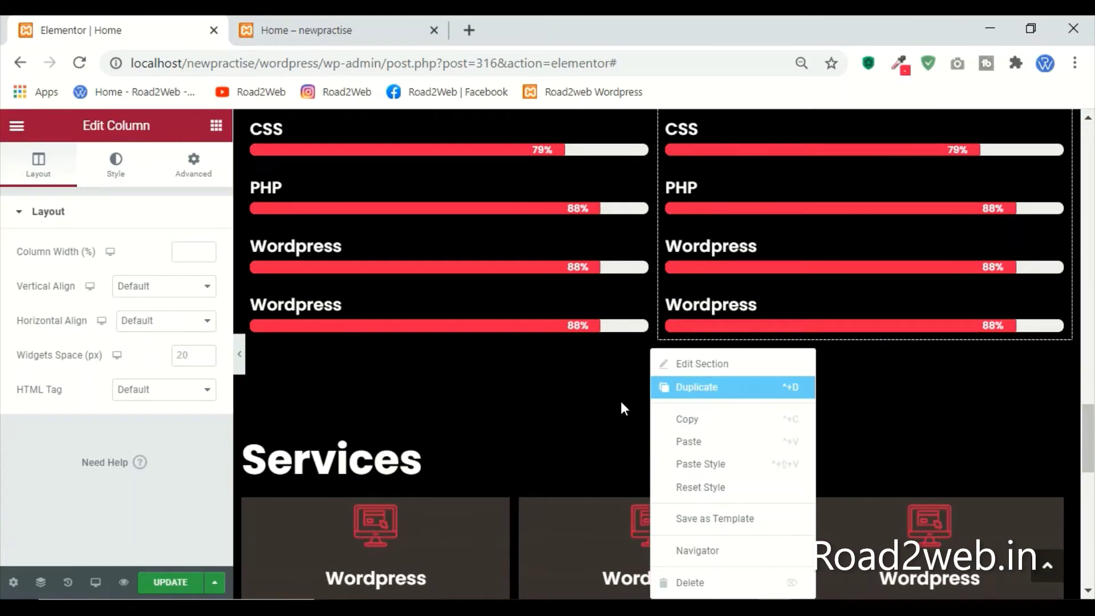
{"action": "key", "text": "ctrl+d"}
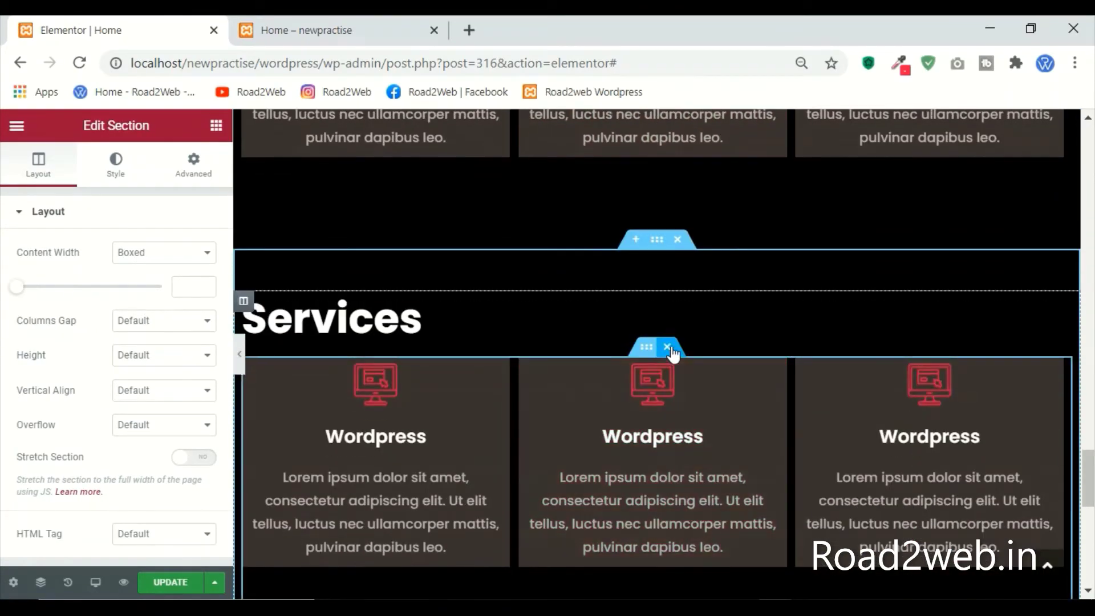
{"action": "left_click", "coordinate": [667, 347]}
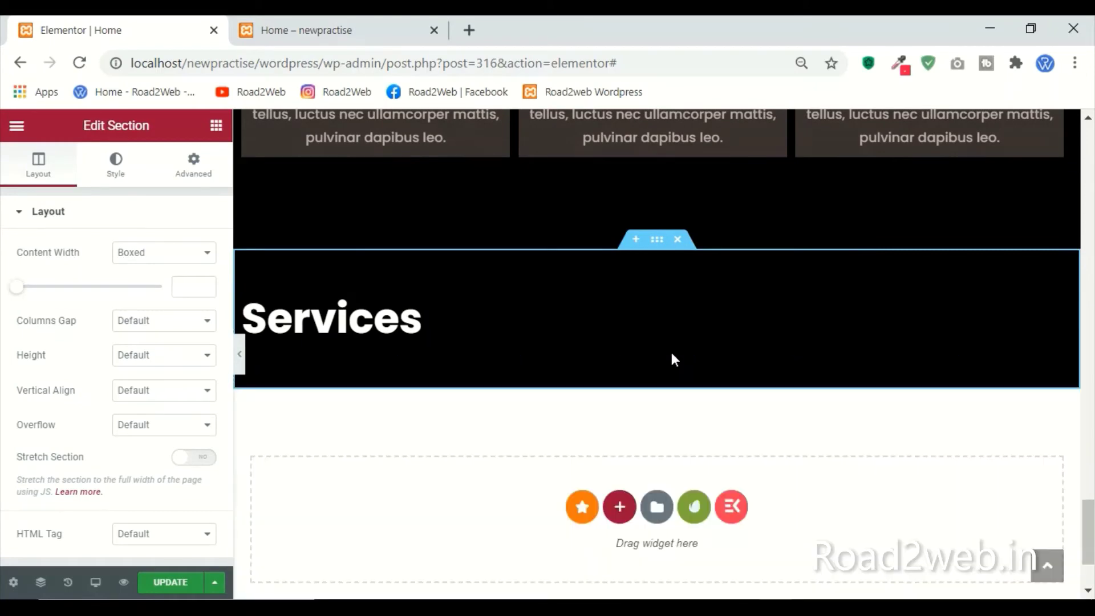
Step: Change the heading of the duplicated Services section to Portfolio
{"action": "left_click", "coordinate": [274, 318]}
{"action": "left_click_drag", "start_coordinate": [113, 284], "coordinate": [3, 254]}
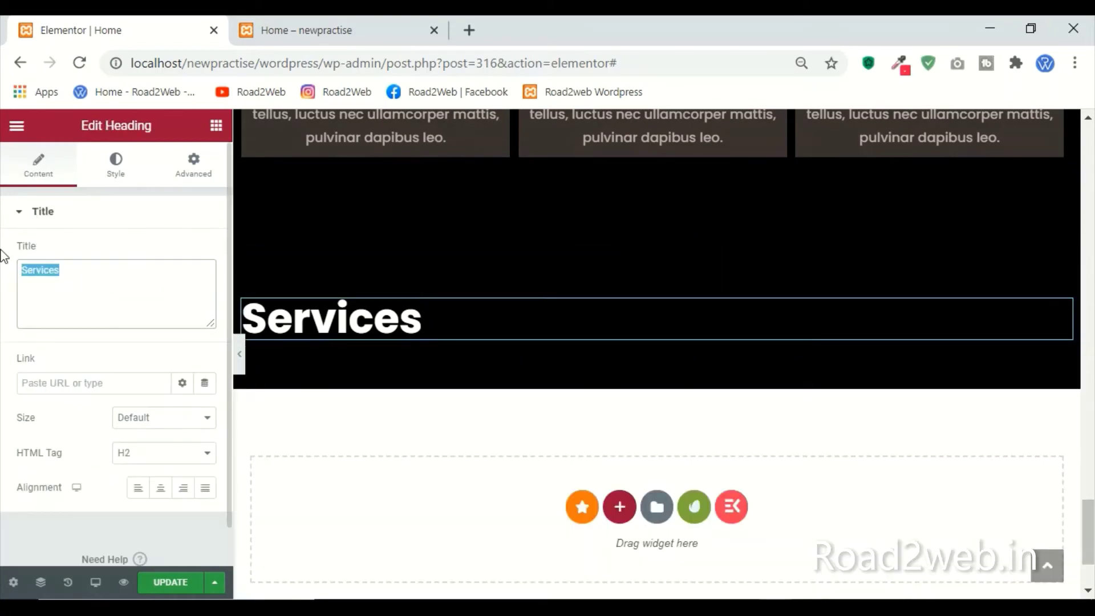
{"action": "type", "text": "Por"}
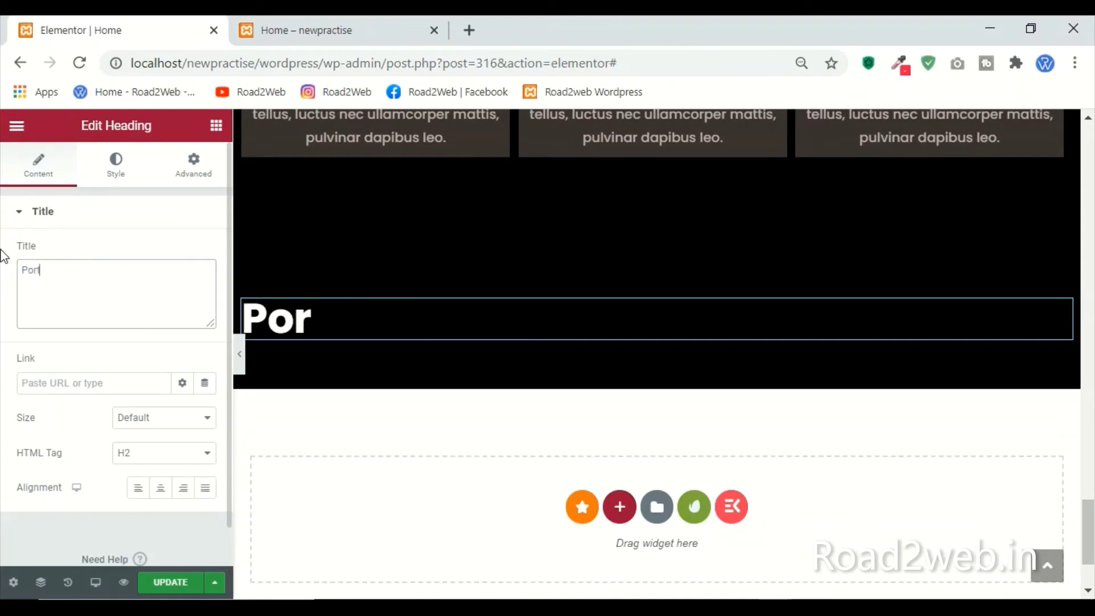
{"action": "type", "text": "tfolio"}
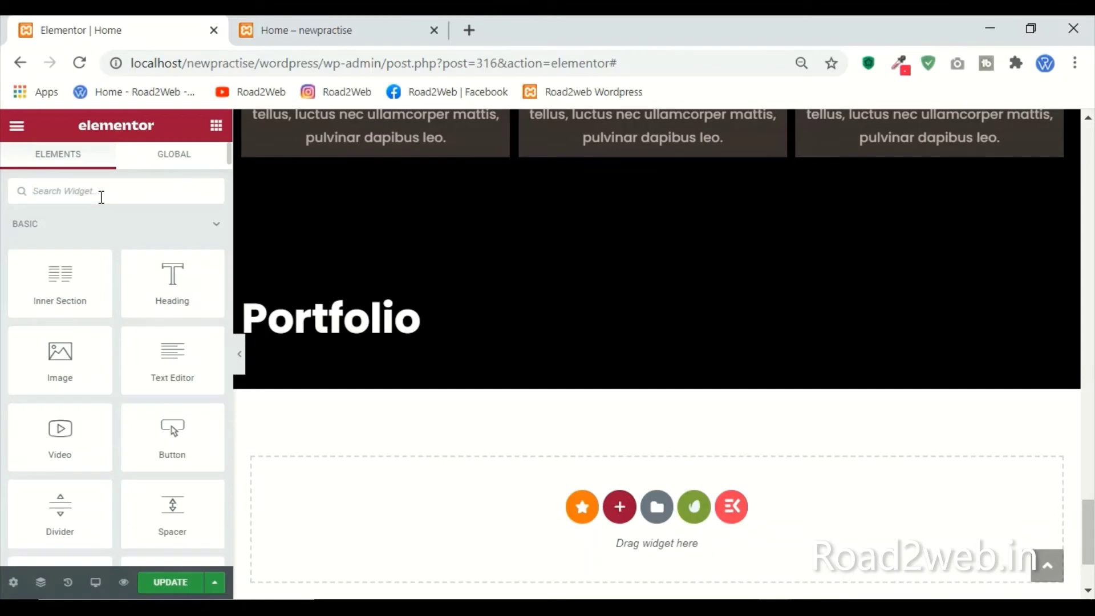
Step: Add a Filterable Gallery widget below the Portfolio heading and try its Gallery Item and All filters
{"action": "type", "text": "gall"}
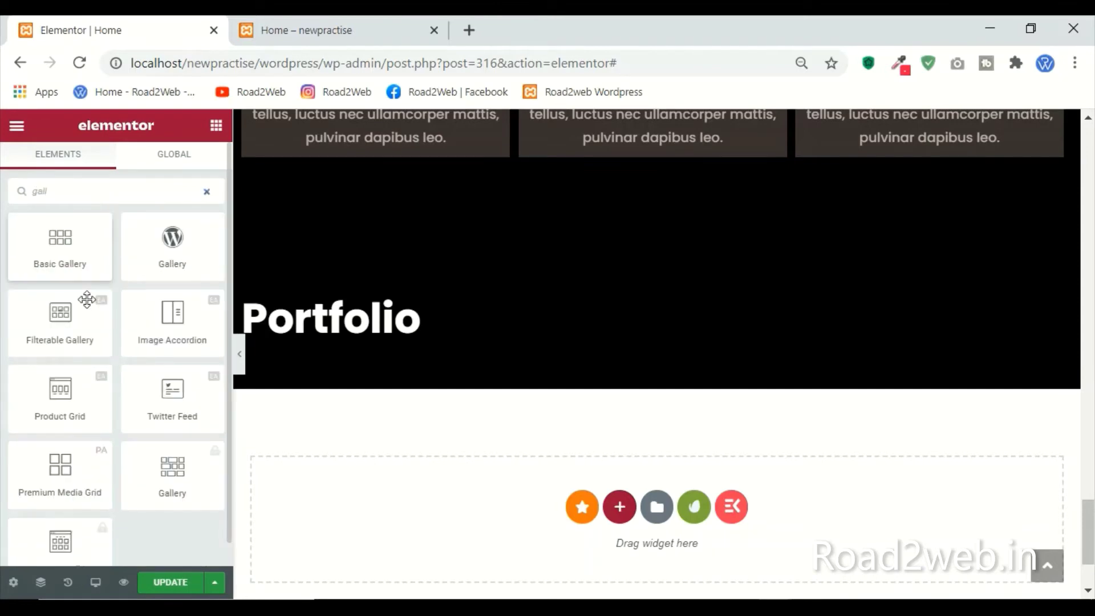
{"action": "left_click_drag", "start_coordinate": [63, 319], "coordinate": [393, 321]}
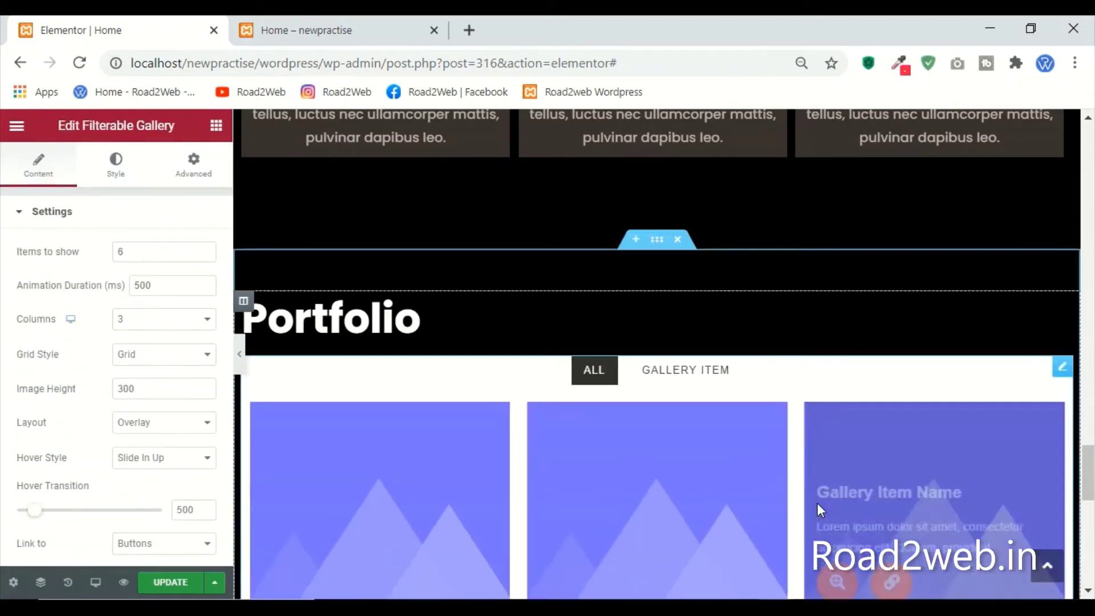
{"action": "scroll", "coordinate": [924, 326], "scroll_direction": "down", "scroll_amount": 5}
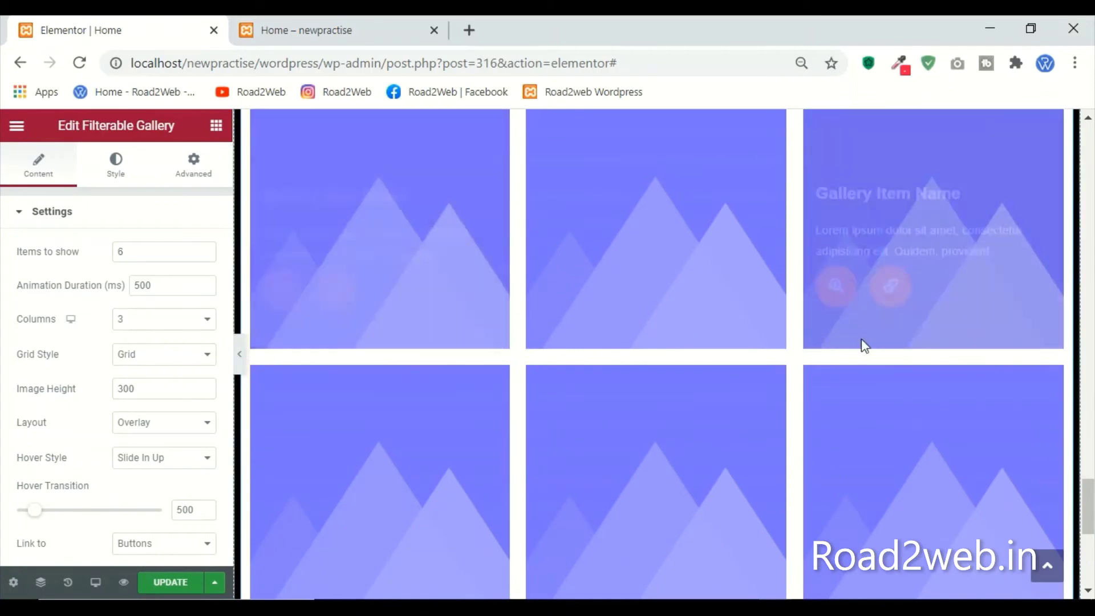
{"action": "scroll", "coordinate": [424, 353], "scroll_direction": "up", "scroll_amount": 4}
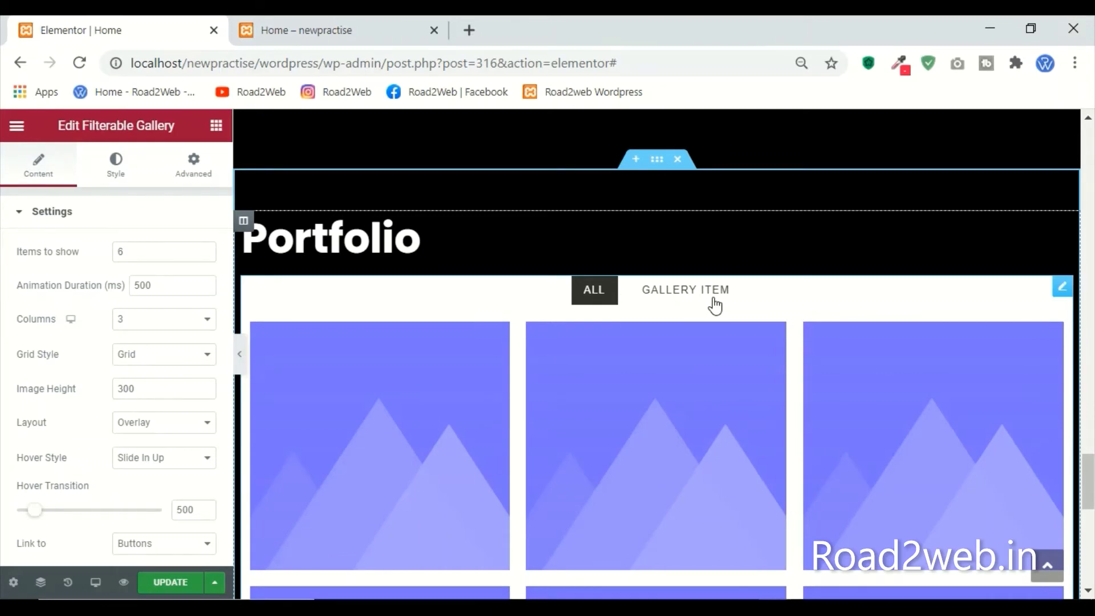
{"action": "left_click", "coordinate": [715, 306]}
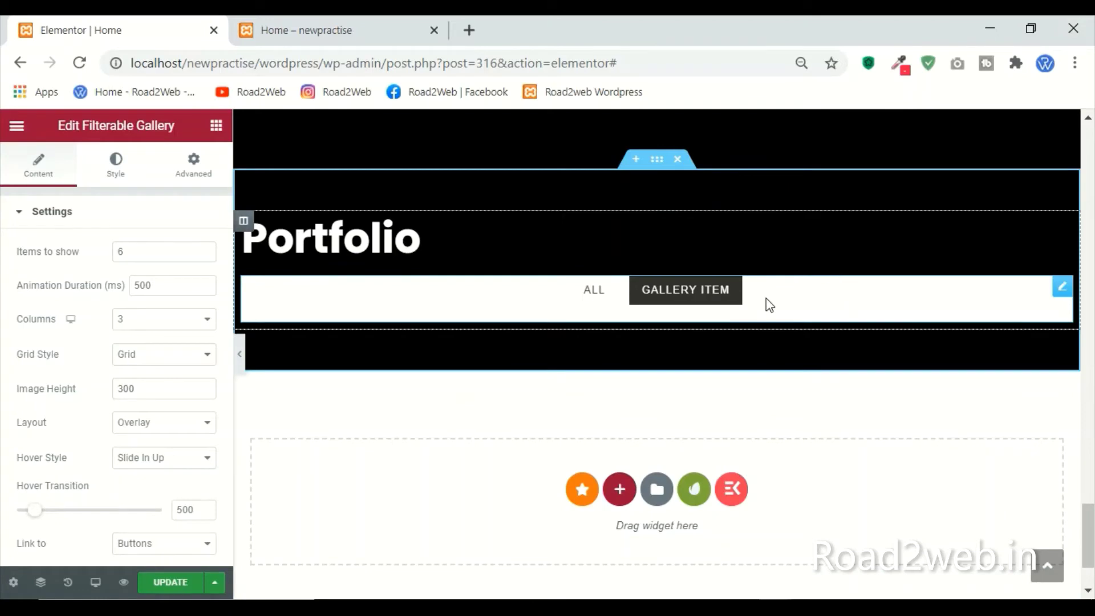
{"action": "left_click", "coordinate": [604, 298]}
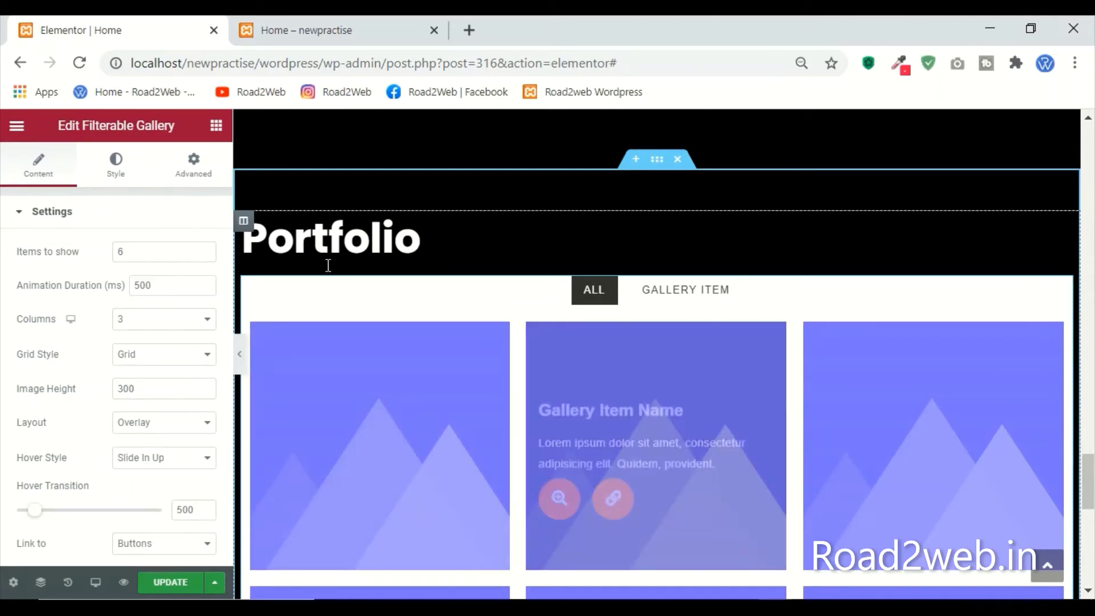
{"action": "scroll", "coordinate": [100, 340], "scroll_direction": "down", "scroll_amount": 8}
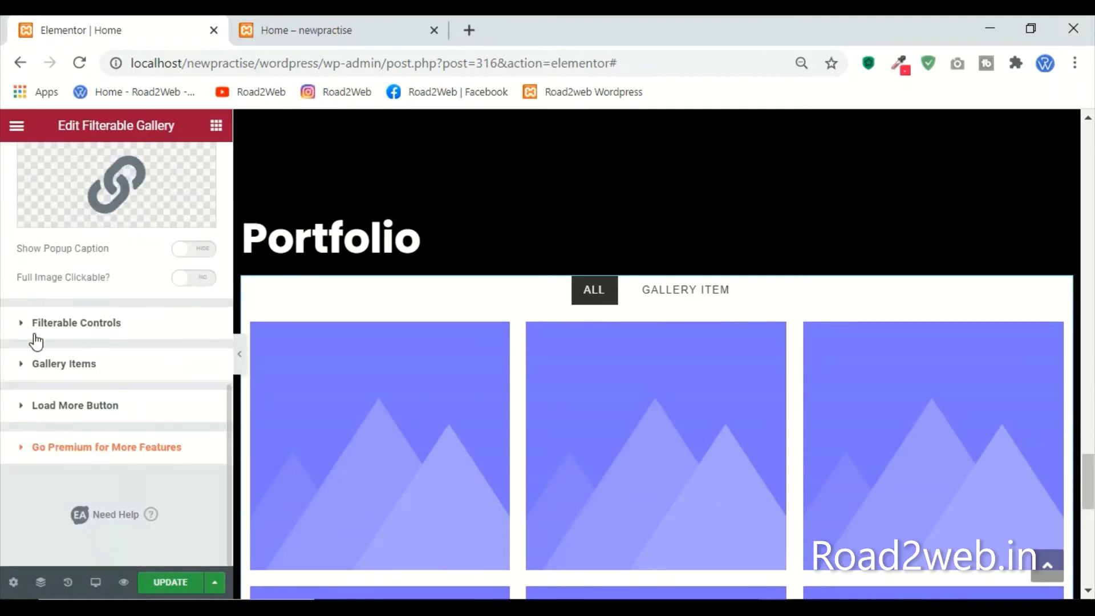
Step: Set the filterable gallery's number of items to show to 6 and check the gallery grid
{"action": "scroll", "coordinate": [114, 382], "scroll_direction": "up", "scroll_amount": 10}
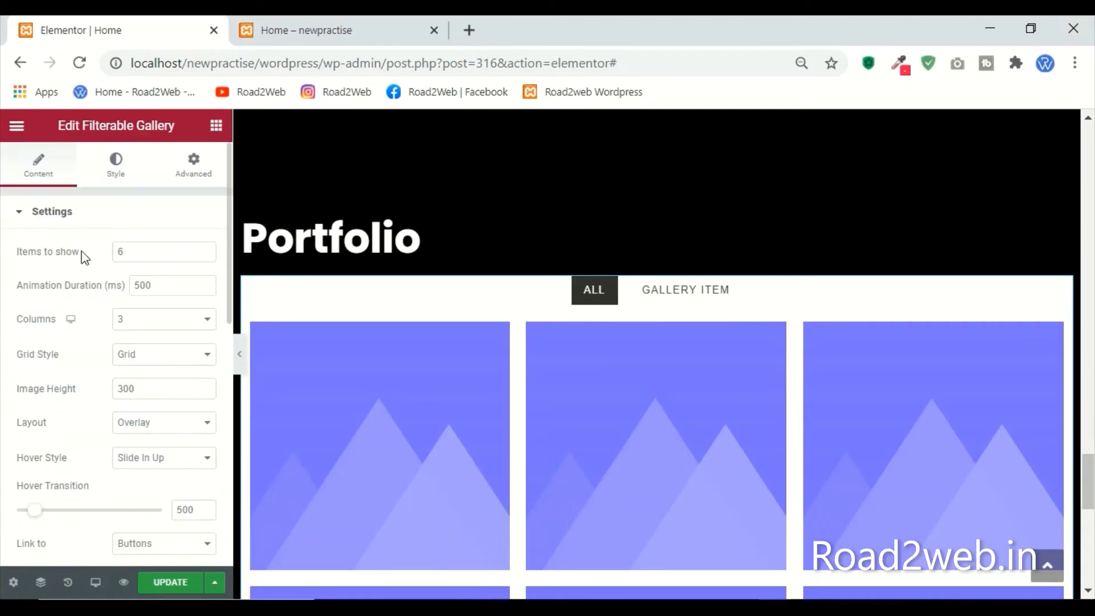
{"action": "left_click", "coordinate": [135, 252]}
{"action": "key", "text": "BackSpace"}
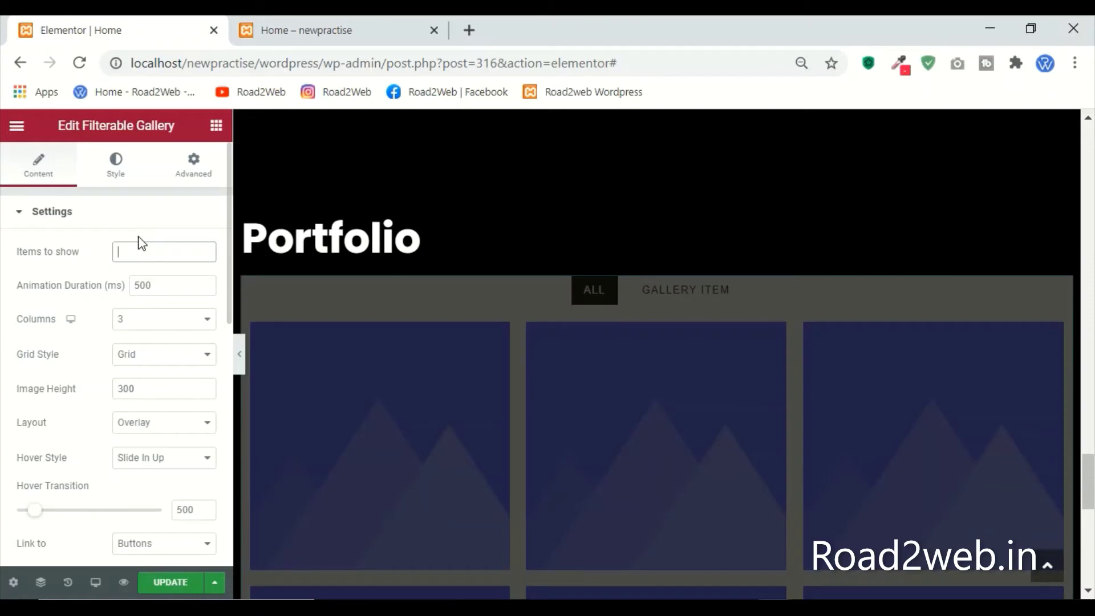
{"action": "type", "text": "6"}
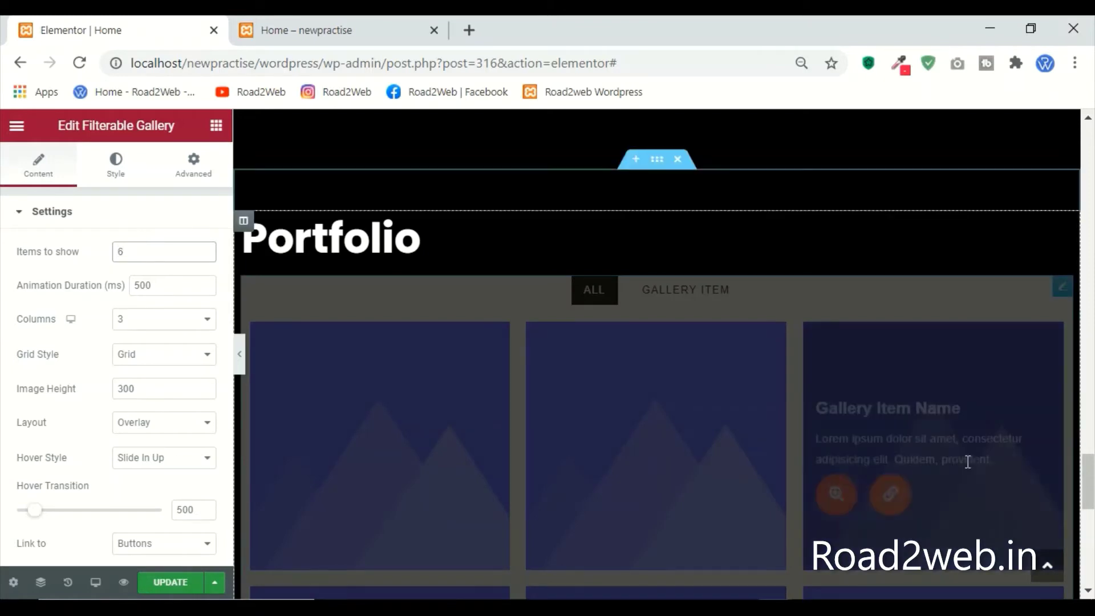
{"action": "scroll", "coordinate": [381, 321], "scroll_direction": "down", "scroll_amount": 3}
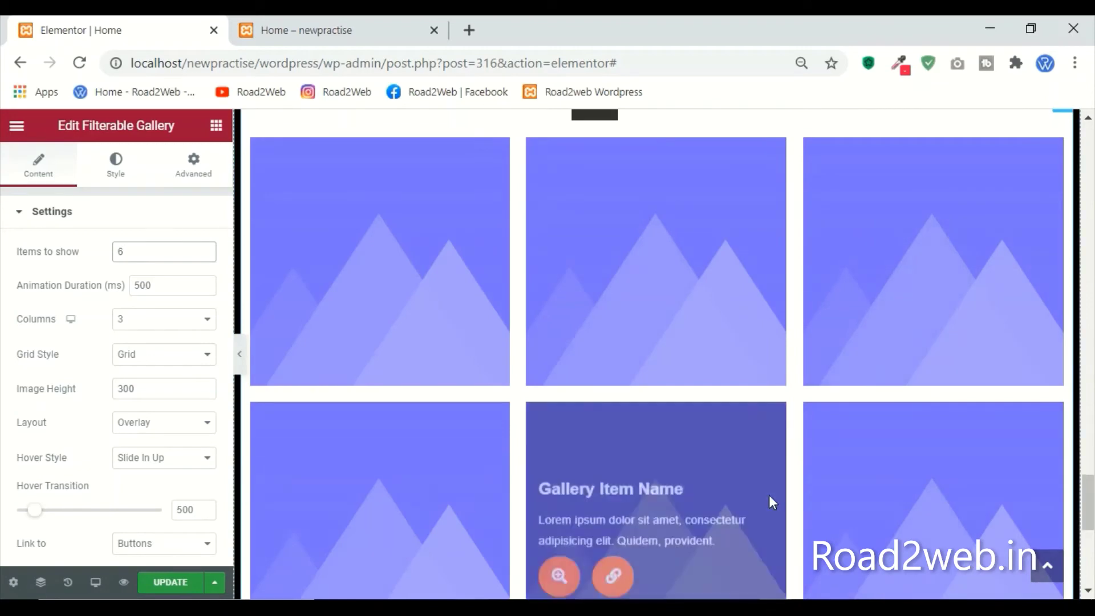
{"action": "scroll", "coordinate": [768, 494], "scroll_direction": "down", "scroll_amount": 2}
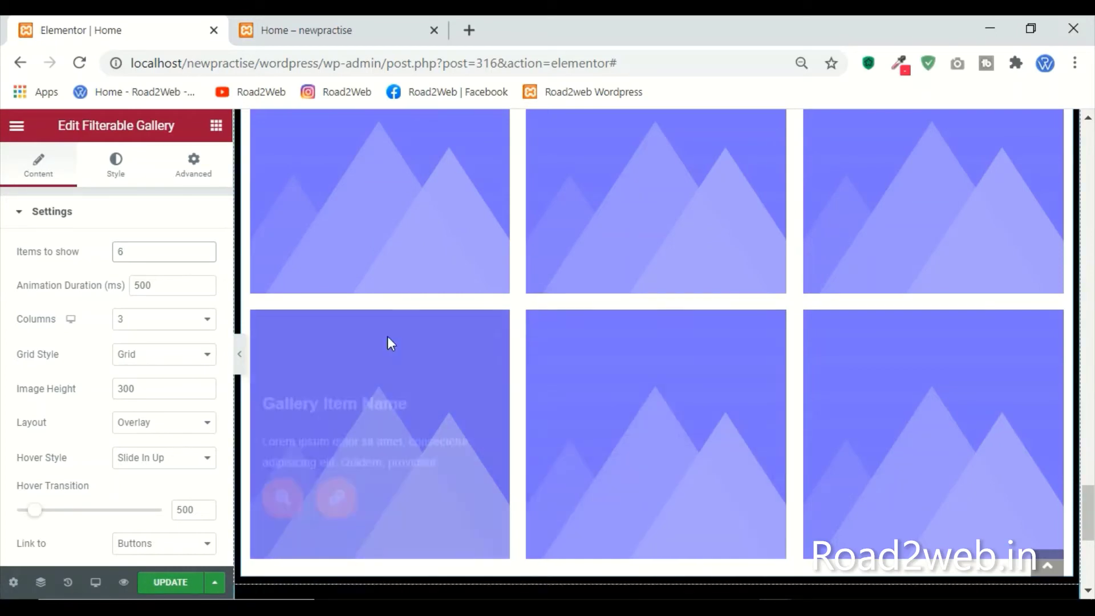
Step: Remove the lightbox icon and the link icon from the filterable gallery's settings
{"action": "scroll", "coordinate": [151, 357], "scroll_direction": "down", "scroll_amount": 4}
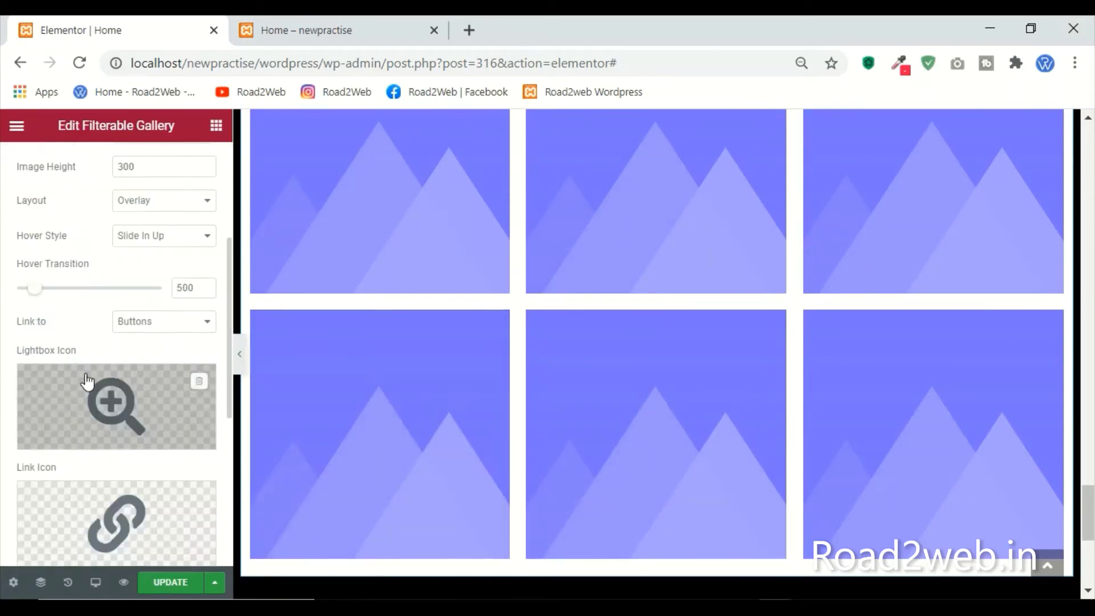
{"action": "scroll", "coordinate": [581, 345], "scroll_direction": "up", "scroll_amount": 3}
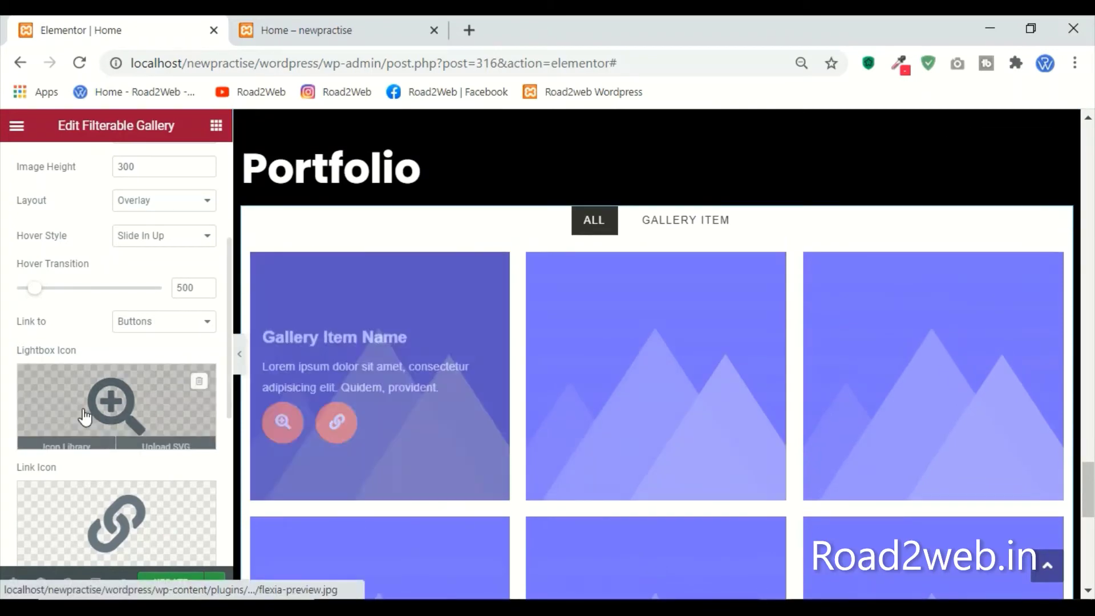
{"action": "left_click", "coordinate": [201, 381]}
{"action": "scroll", "coordinate": [144, 457], "scroll_direction": "down", "scroll_amount": 4}
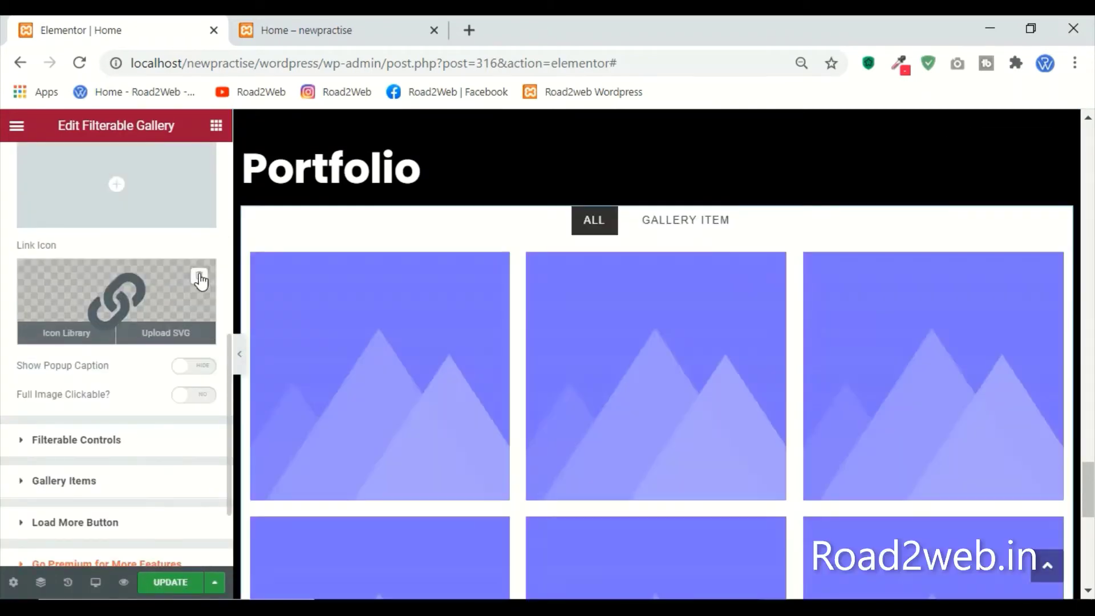
{"action": "left_click", "coordinate": [200, 278]}
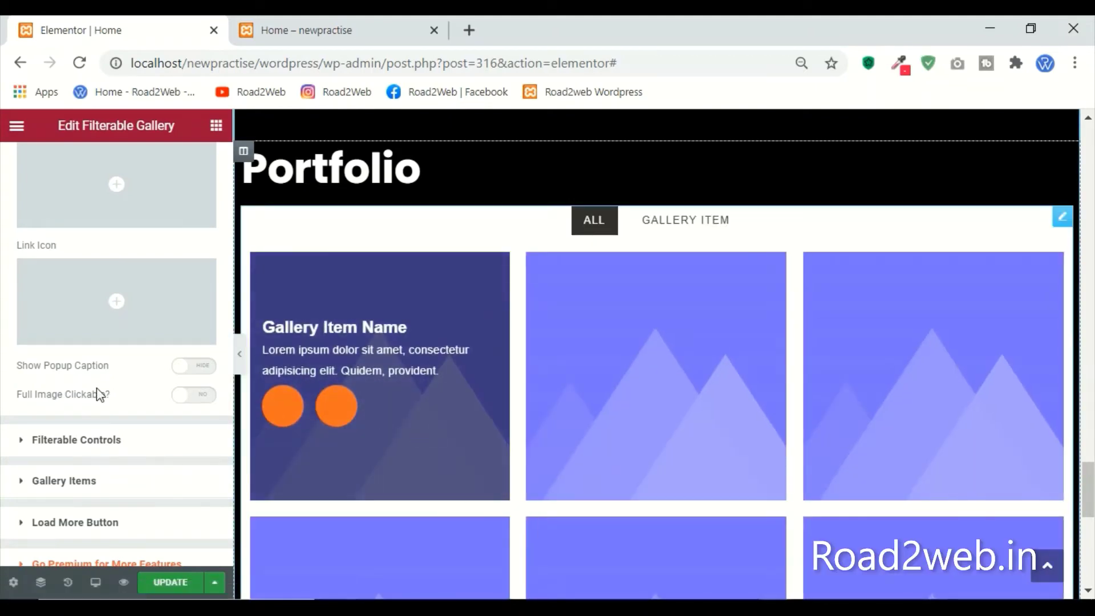
Step: Insert book.svg from the media library as the gallery's lightbox icon
{"action": "scroll", "coordinate": [106, 342], "scroll_direction": "up", "scroll_amount": 4}
{"action": "mouse_move", "coordinate": [103, 438]}
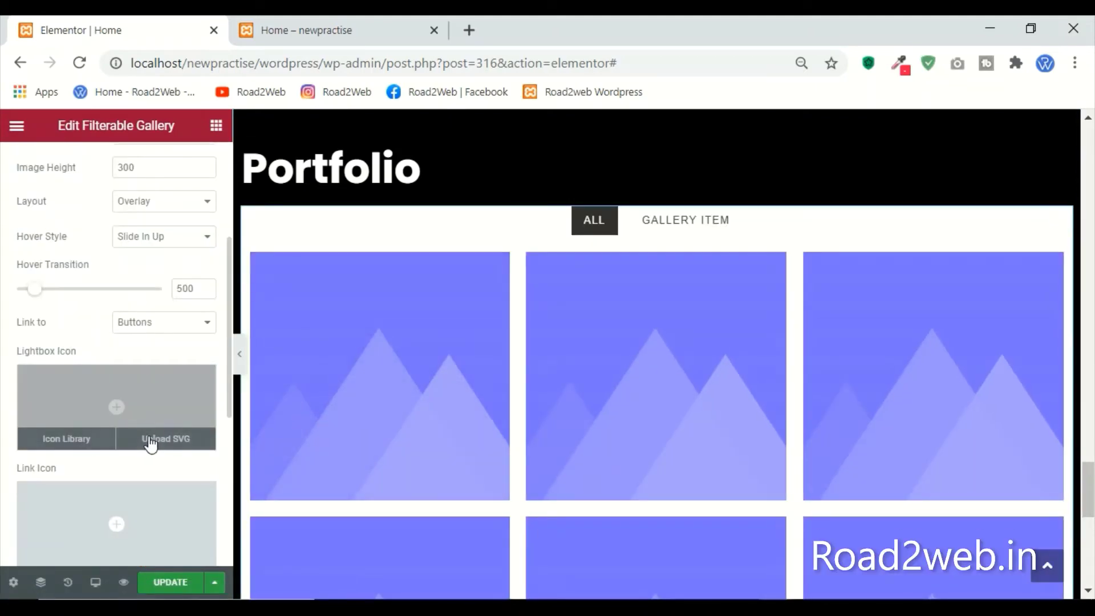
{"action": "left_click", "coordinate": [152, 445]}
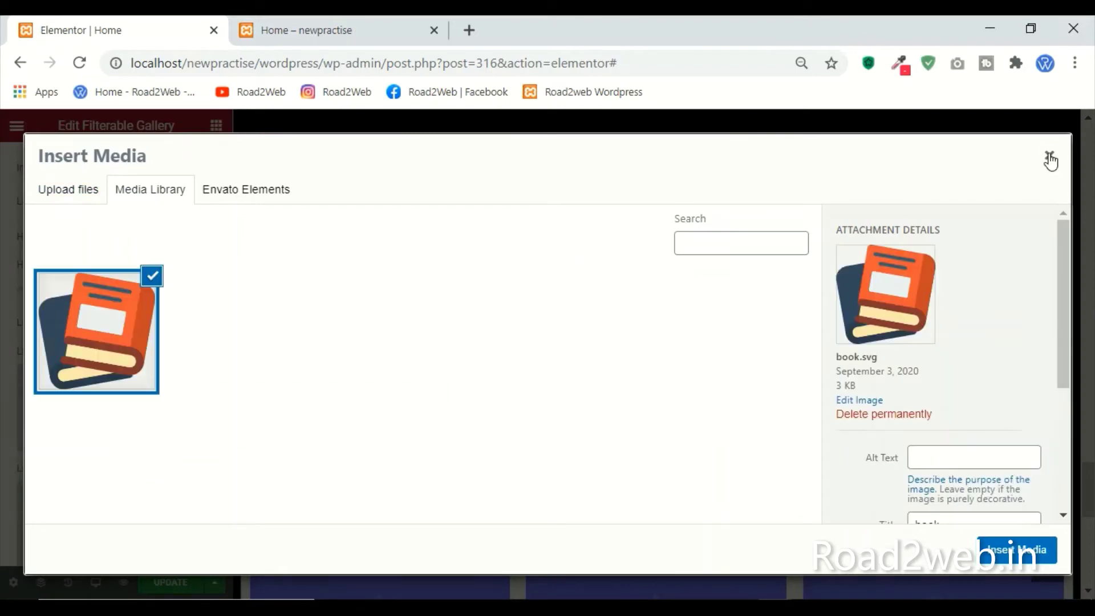
{"action": "left_click", "coordinate": [1014, 550]}
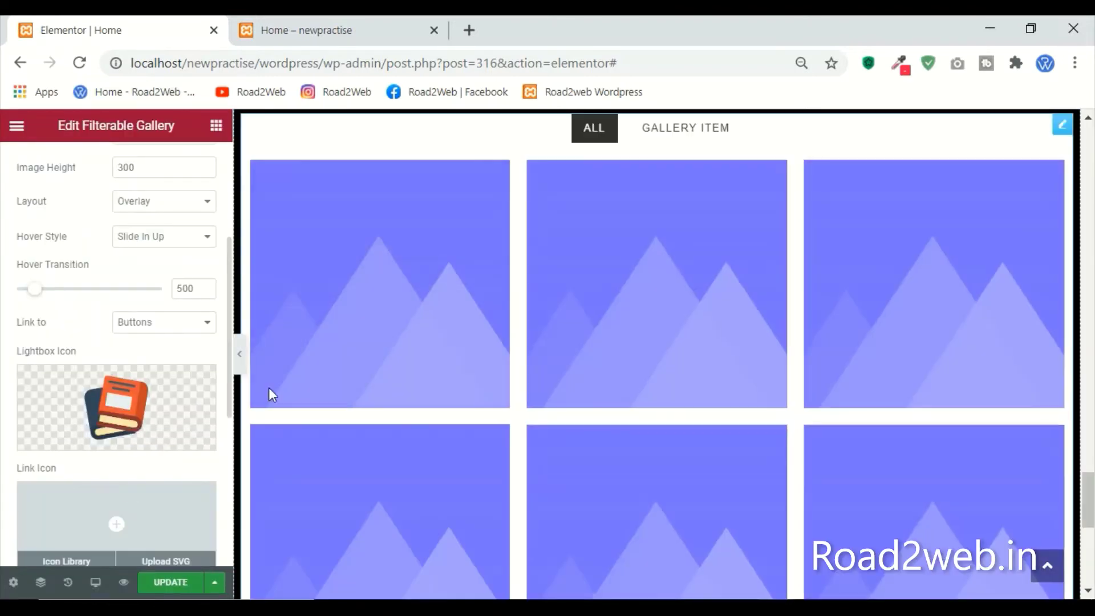
Step: Search the icon library for "book" and insert the open book icon as the gallery's link icon
{"action": "scroll", "coordinate": [121, 453], "scroll_direction": "down", "scroll_amount": 4}
{"action": "mouse_move", "coordinate": [85, 342]}
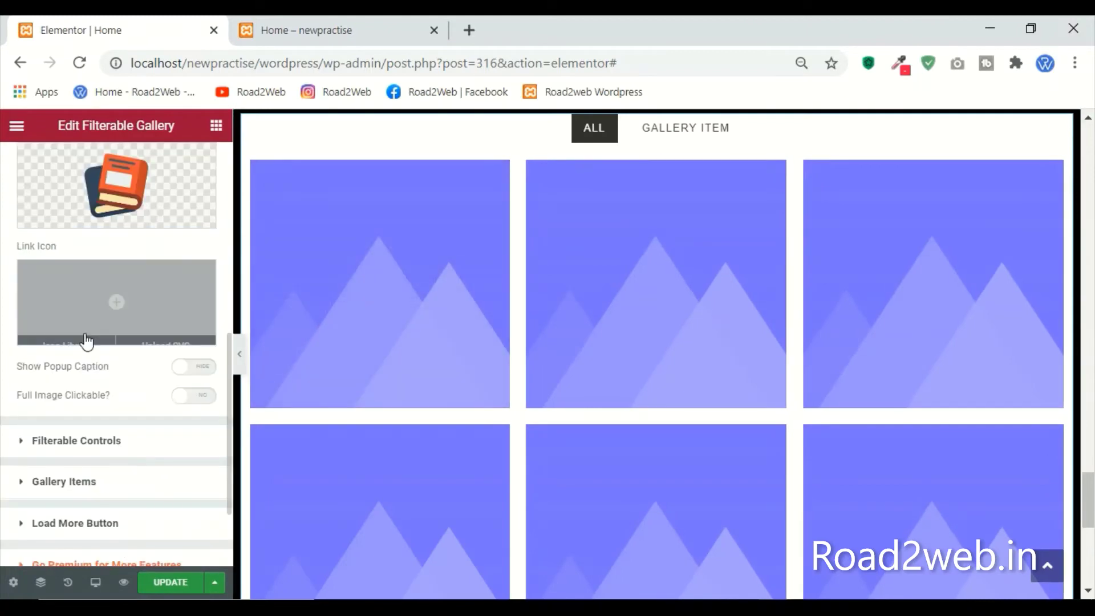
{"action": "left_click", "coordinate": [161, 342]}
{"action": "left_click", "coordinate": [1047, 165]}
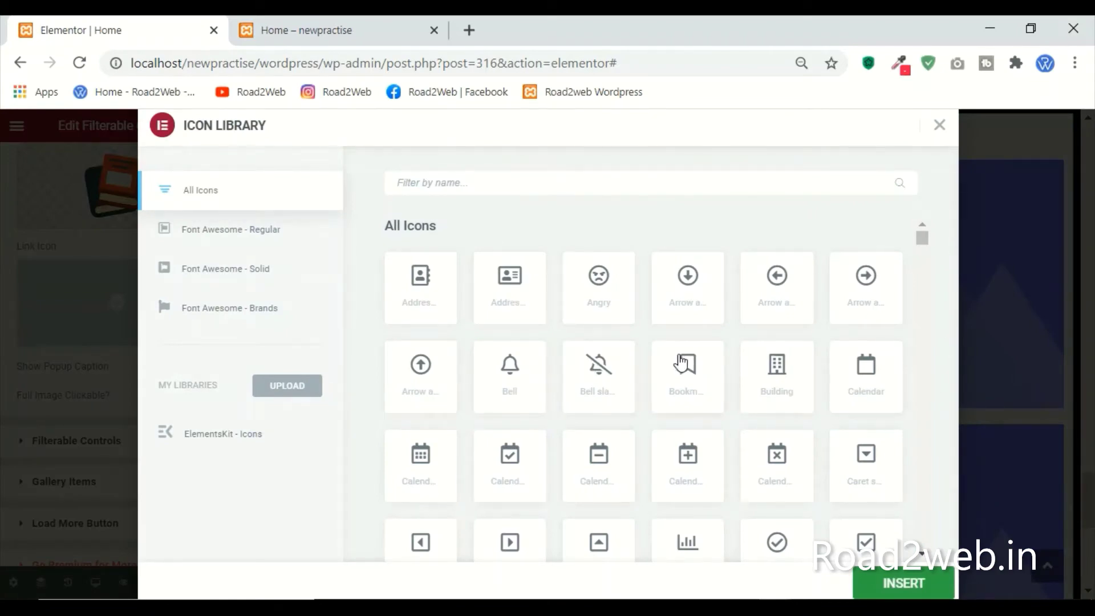
{"action": "scroll", "coordinate": [684, 372], "scroll_direction": "down", "scroll_amount": 3}
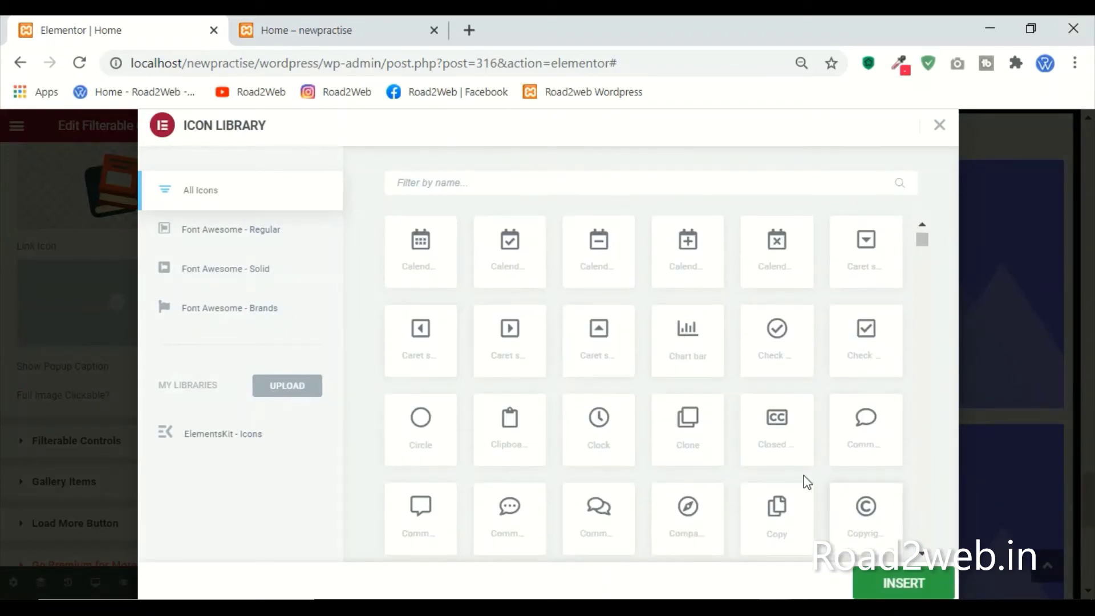
{"action": "scroll", "coordinate": [508, 502], "scroll_direction": "up", "scroll_amount": 3}
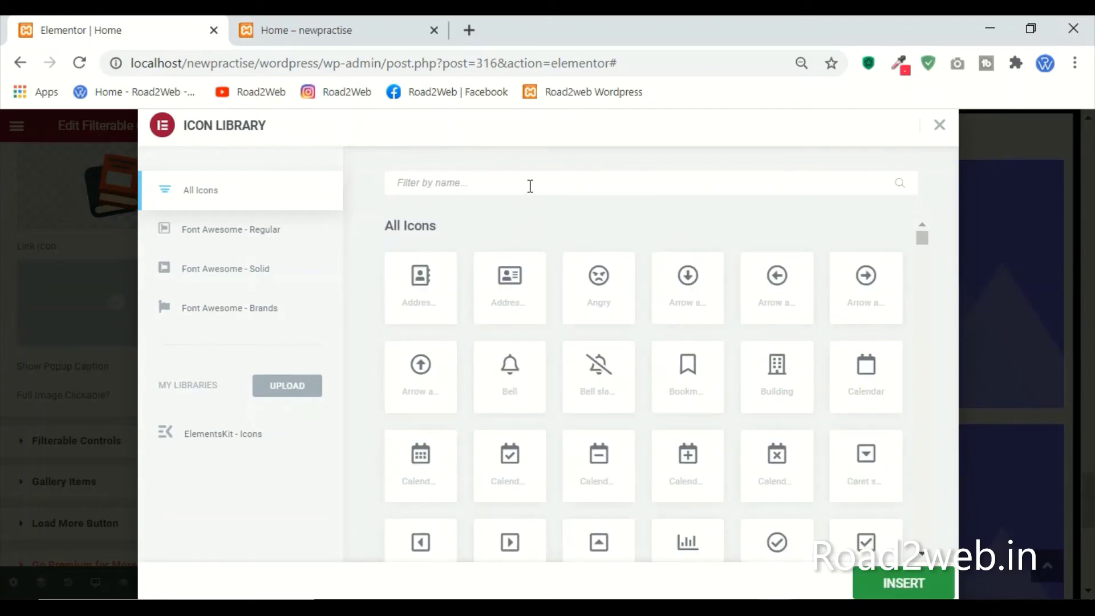
{"action": "type", "text": "book"}
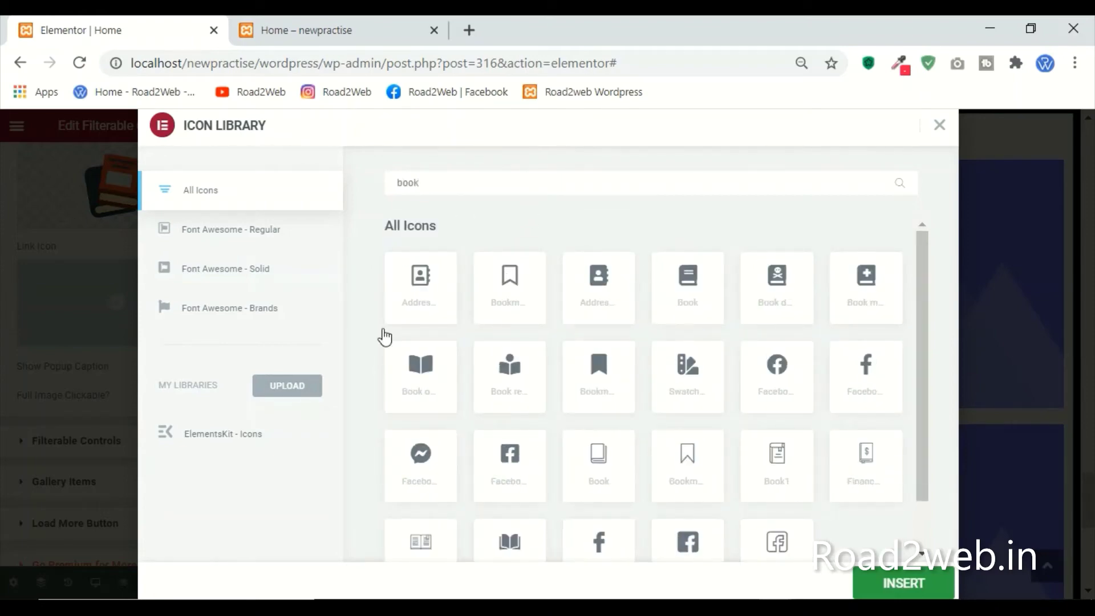
{"action": "left_click", "coordinate": [408, 370]}
{"action": "left_click", "coordinate": [861, 573]}
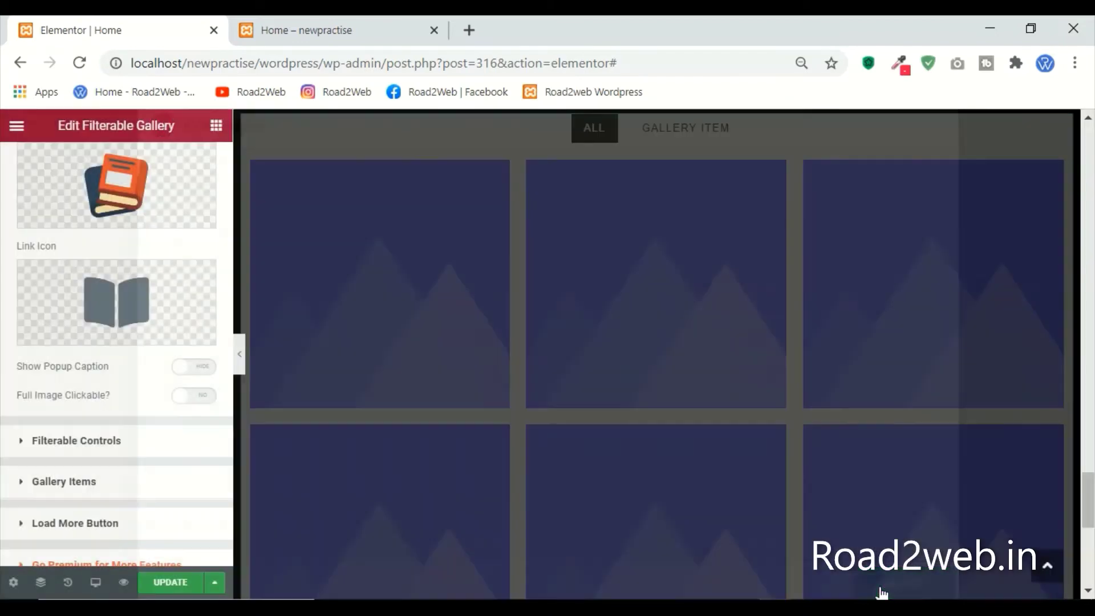
{"action": "mouse_move", "coordinate": [450, 349]}
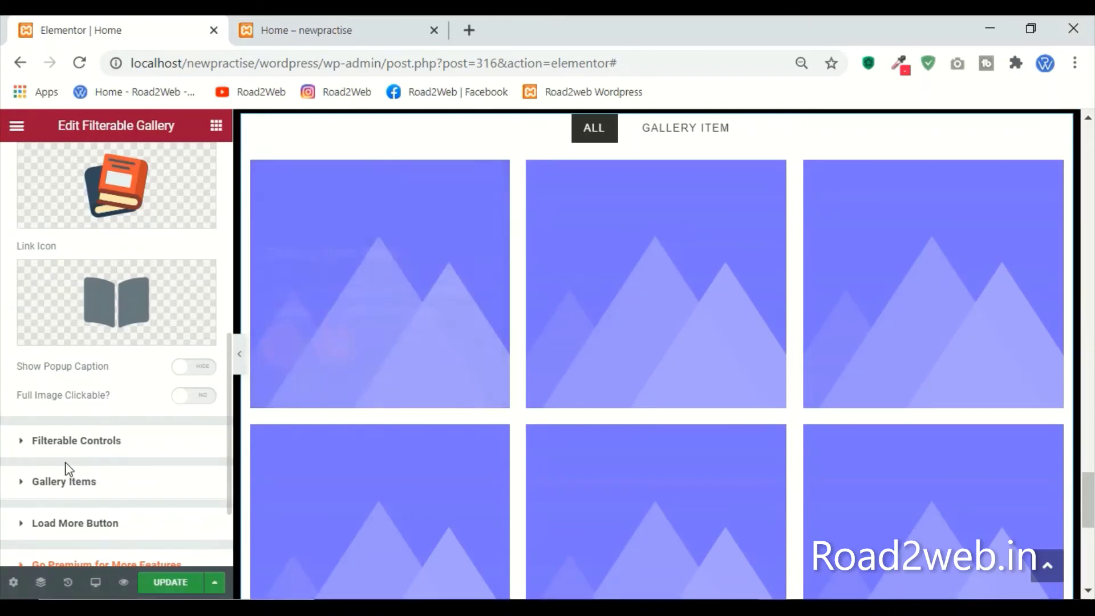
Step: Rename the existing Gallery Item filter control to Web design
{"action": "left_click", "coordinate": [85, 442]}
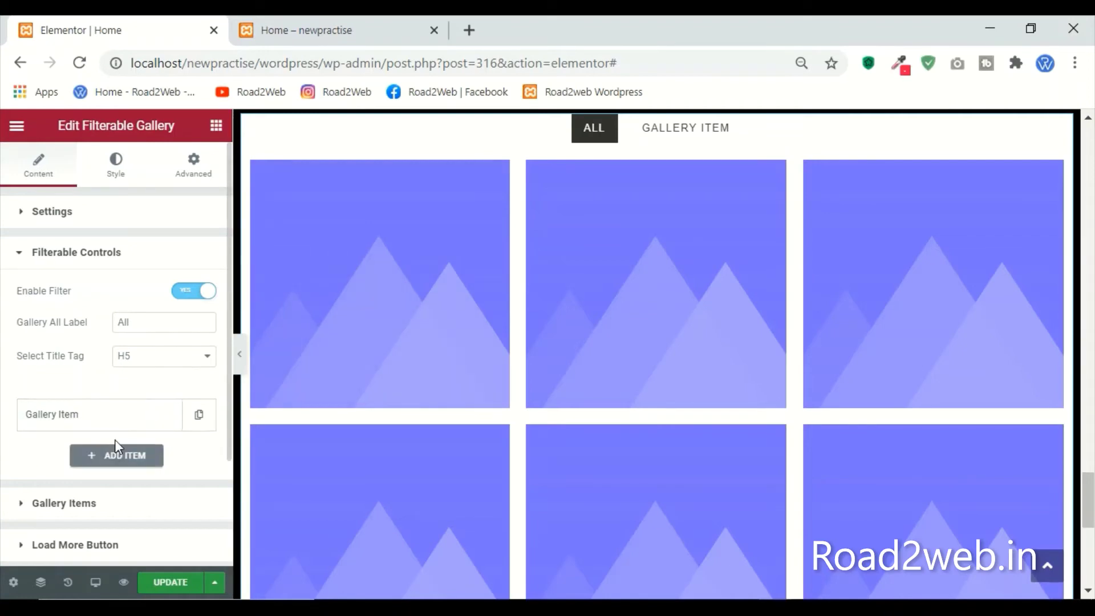
{"action": "left_click", "coordinate": [101, 425]}
{"action": "left_click_drag", "start_coordinate": [90, 473], "coordinate": [22, 485]}
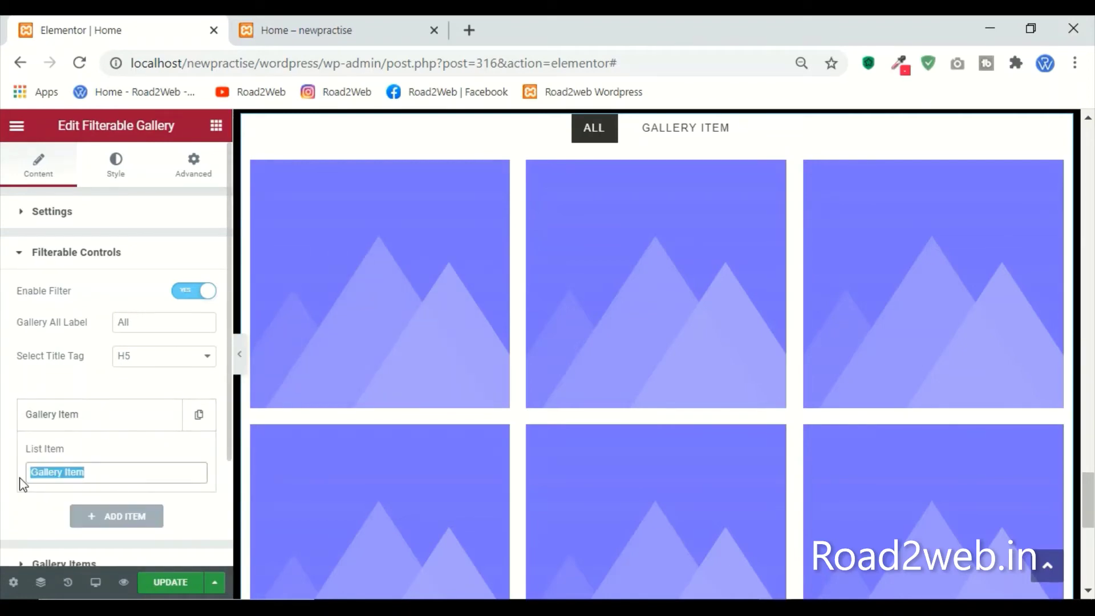
{"action": "type", "text": "Web design"}
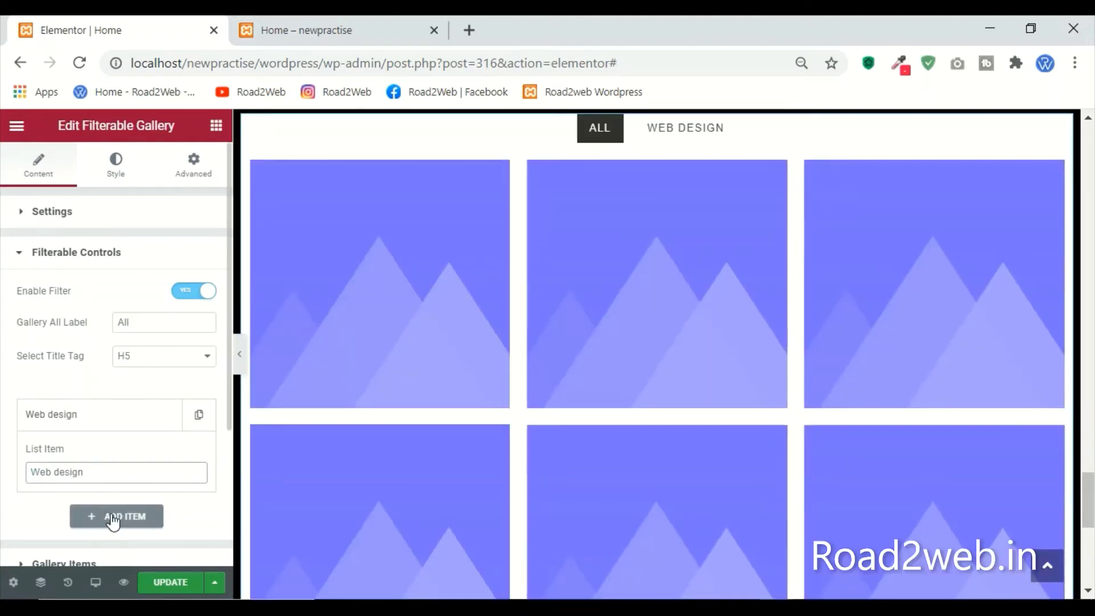
Step: Add a second filter control to the gallery and name it Graphic design
{"action": "left_click", "coordinate": [113, 516]}
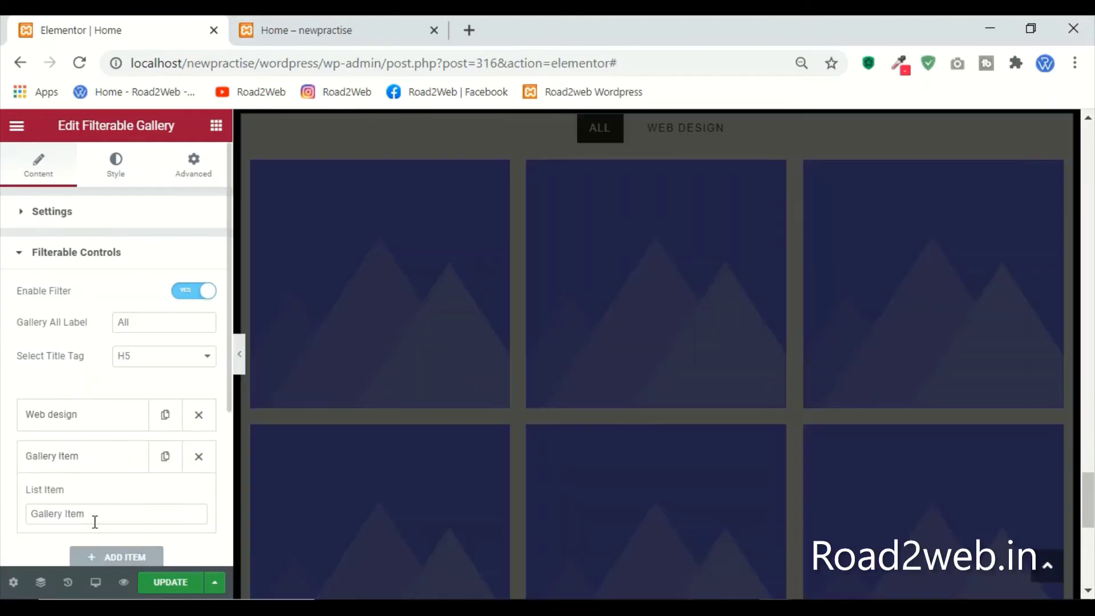
{"action": "left_click_drag", "start_coordinate": [94, 521], "coordinate": [3, 509]}
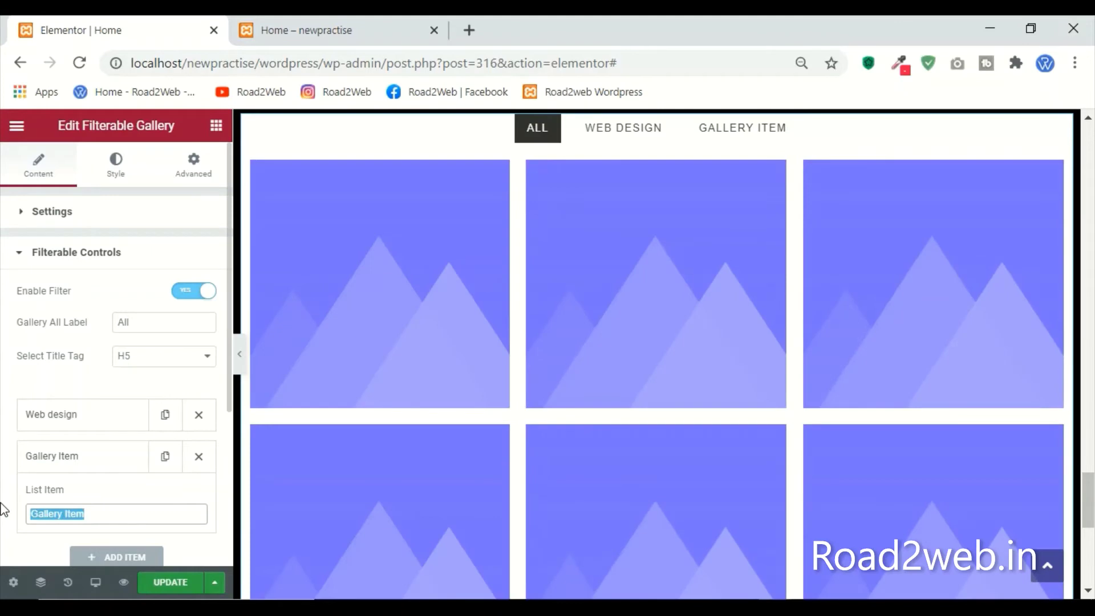
{"action": "type", "text": "Geaphi"}
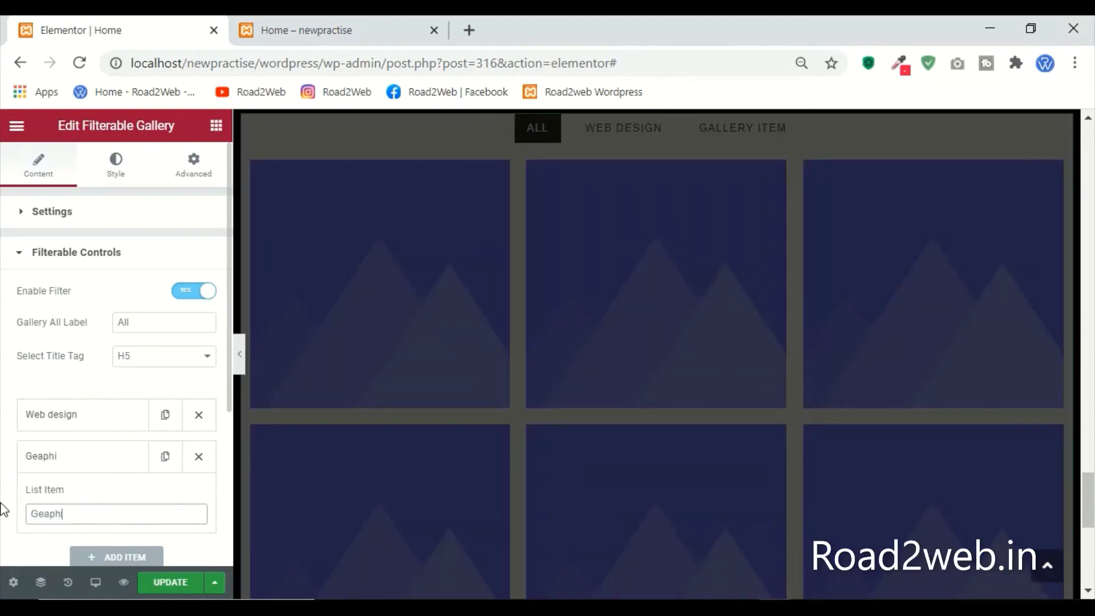
{"action": "type", "text": "c design"}
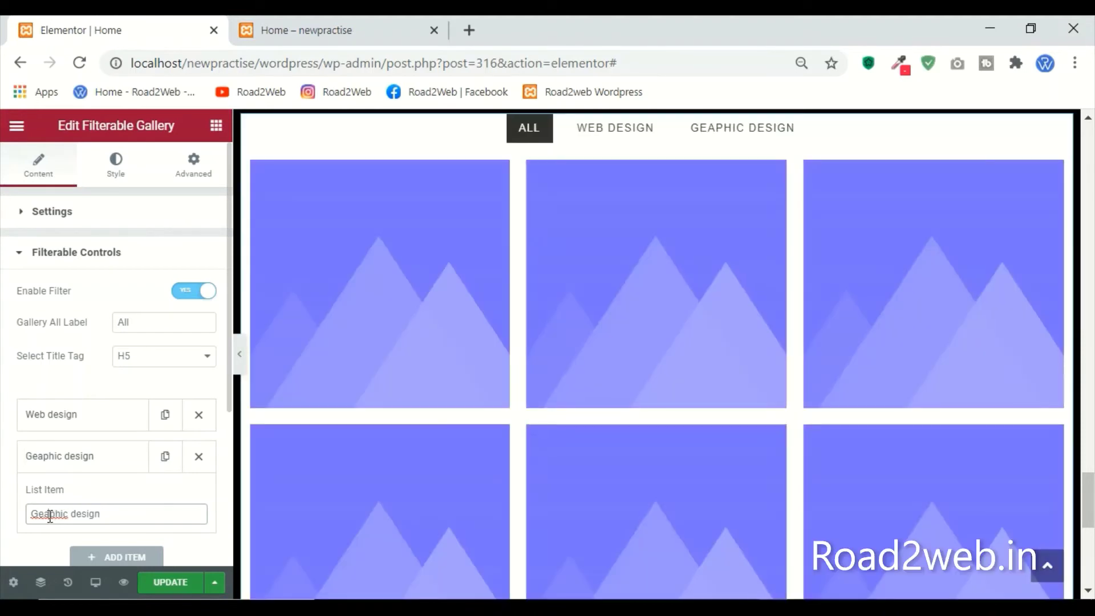
{"action": "double_click", "coordinate": [51, 516]}
{"action": "type", "text": "Gphic"}
{"action": "type", "text": "ea"}
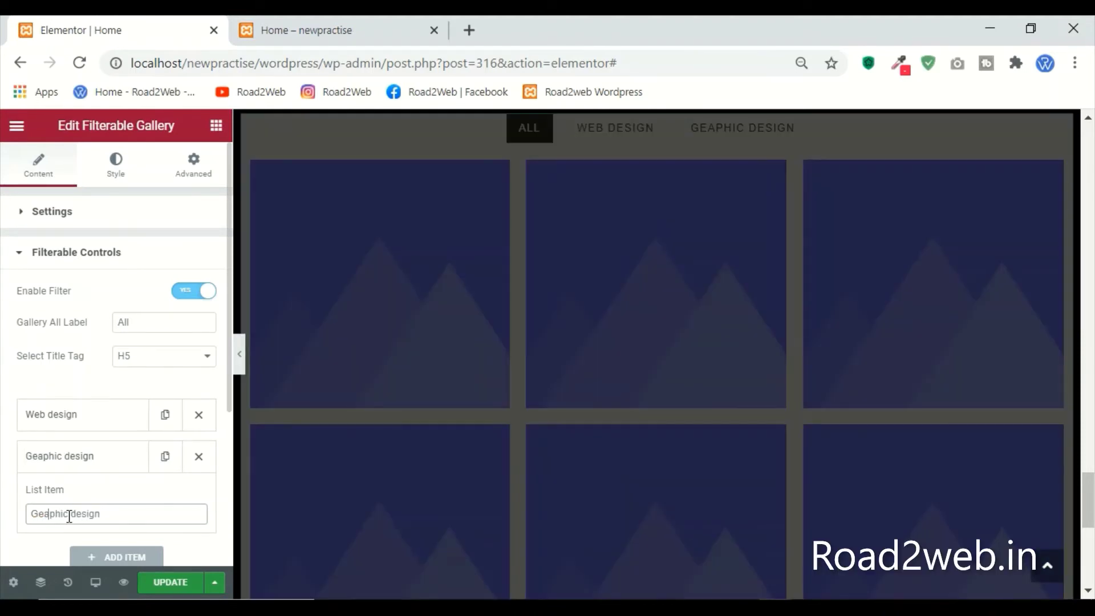
{"action": "key", "text": "BackSpace"}
{"action": "key", "text": "BackSpace"}
{"action": "type", "text": "ra"}
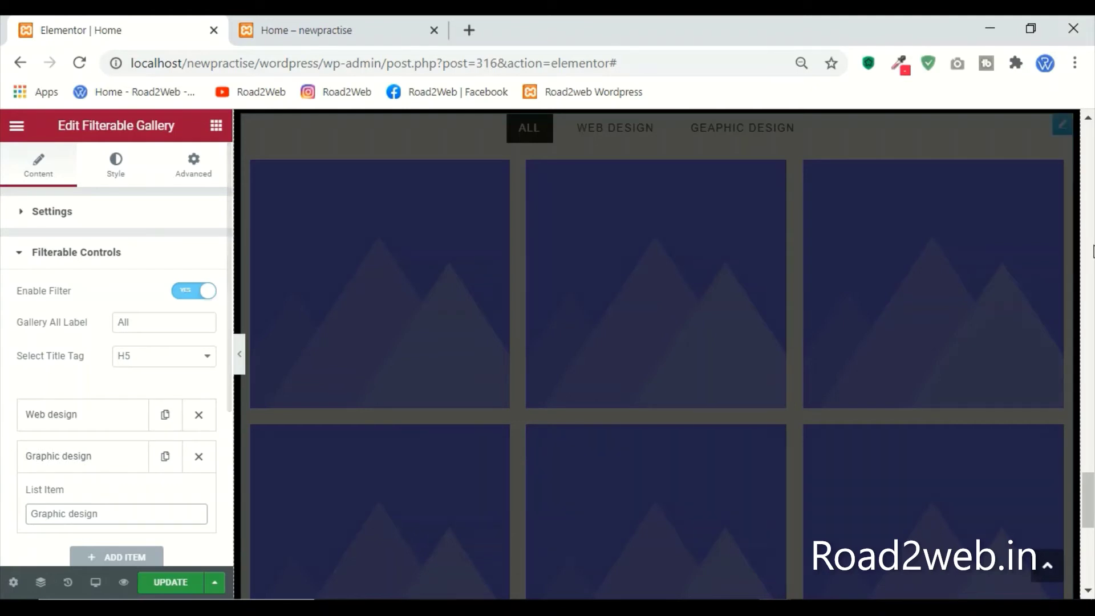
Step: Try the Web design, Graphic design and All filters above the portfolio gallery
{"action": "scroll", "coordinate": [526, 287], "scroll_direction": "up", "scroll_amount": 2}
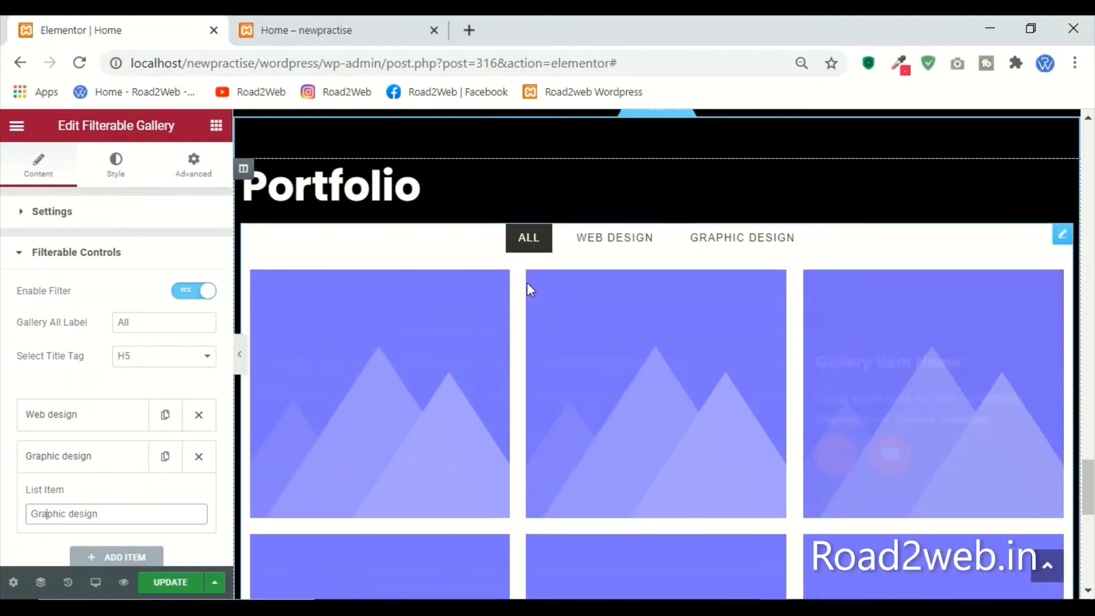
{"action": "left_click", "coordinate": [595, 249]}
{"action": "left_click", "coordinate": [718, 251]}
{"action": "left_click", "coordinate": [527, 251]}
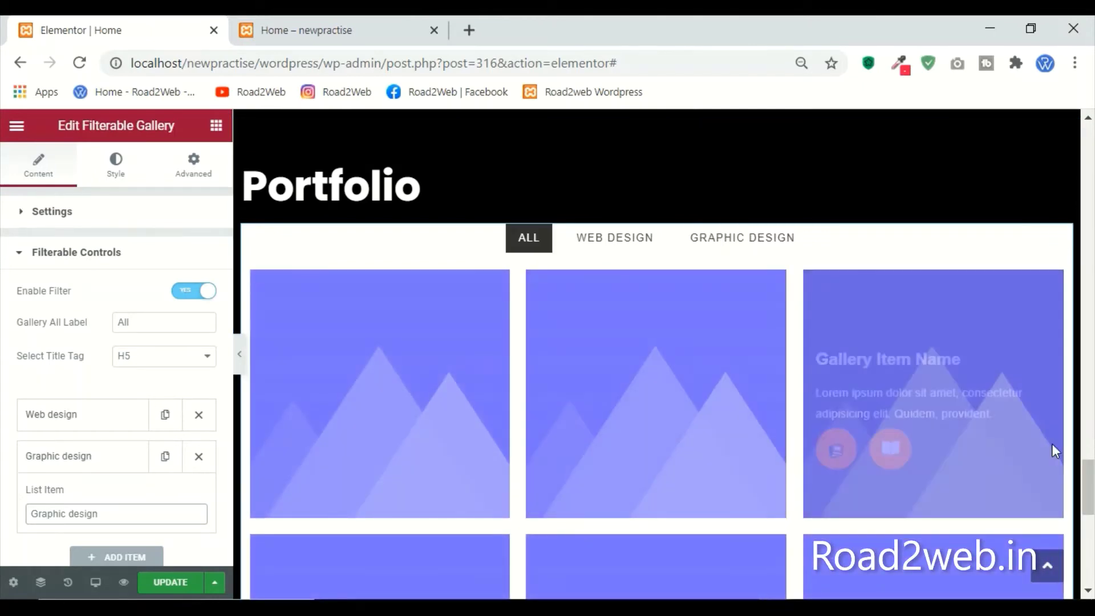
Step: Open the first gallery item's settings and turn on its Video Gallery option
{"action": "scroll", "coordinate": [86, 393], "scroll_direction": "down", "scroll_amount": 4}
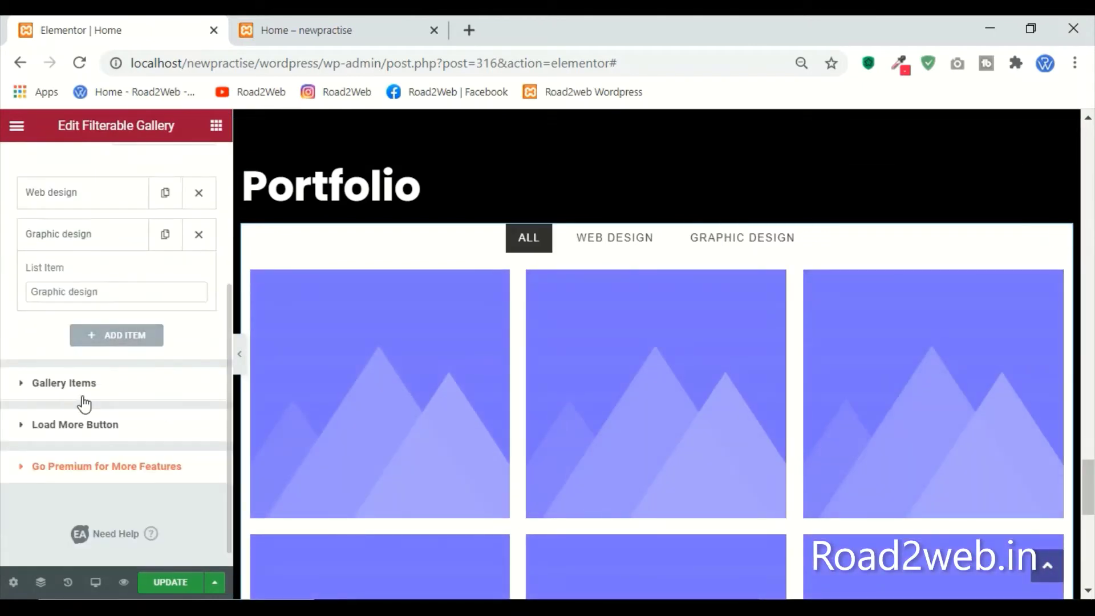
{"action": "left_click", "coordinate": [83, 403]}
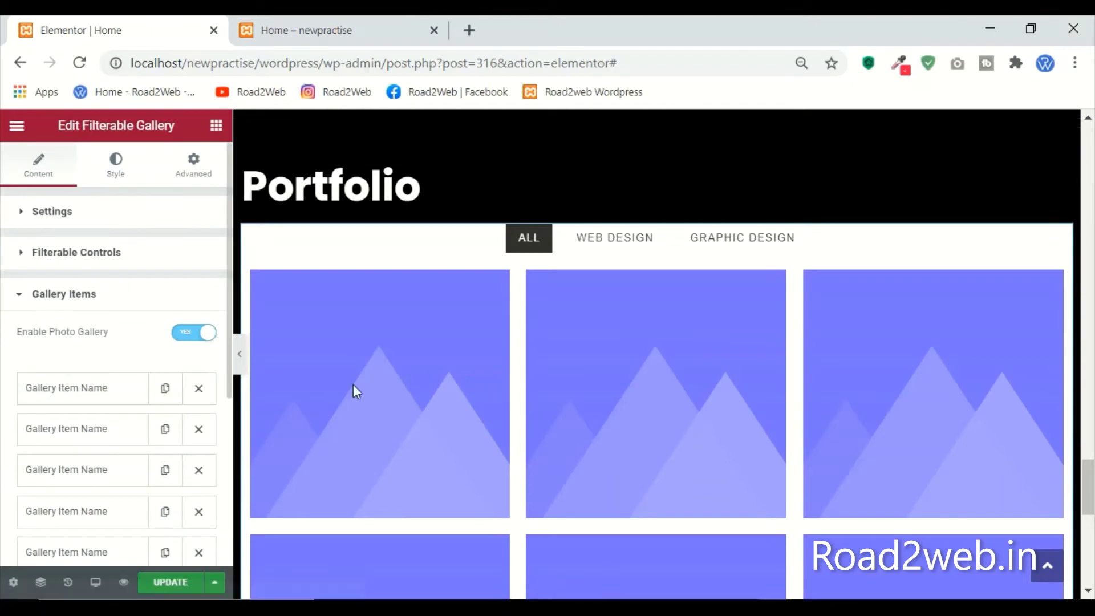
{"action": "scroll", "coordinate": [754, 440], "scroll_direction": "down", "scroll_amount": 3}
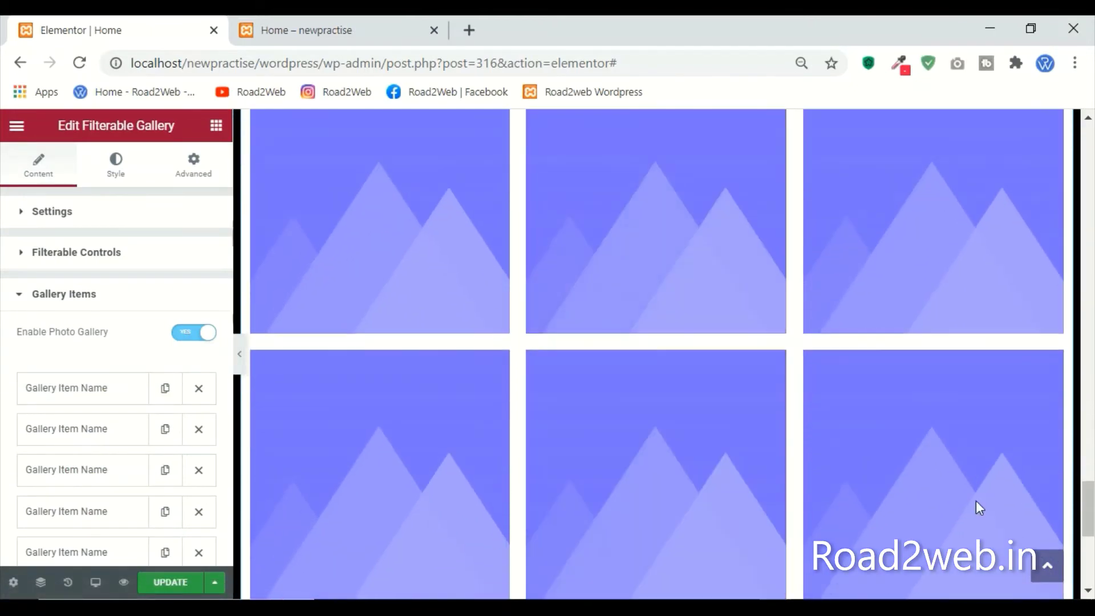
{"action": "left_click", "coordinate": [77, 389]}
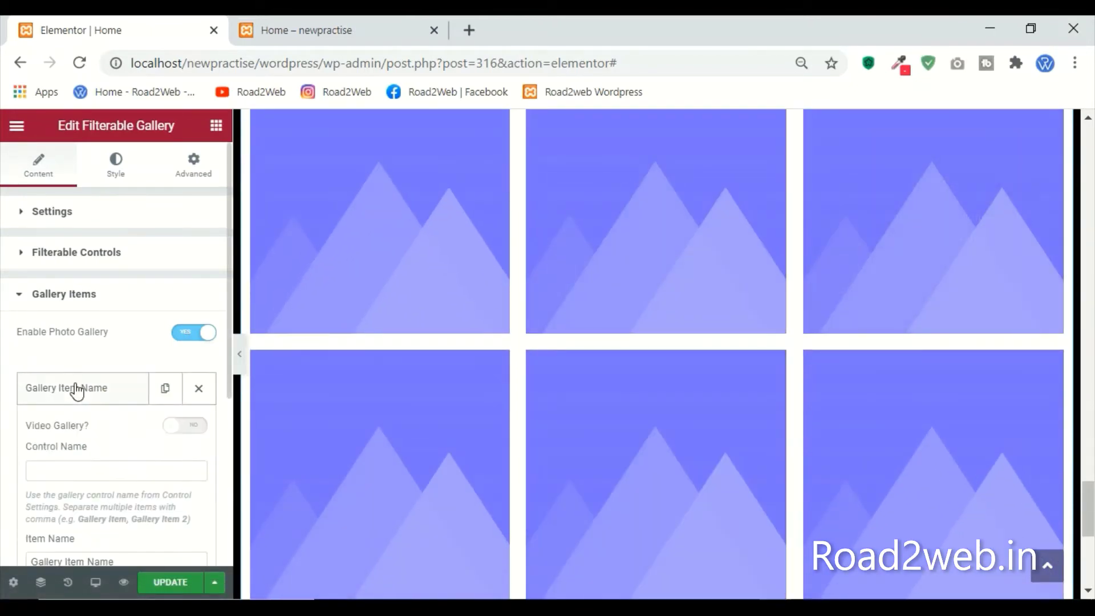
{"action": "scroll", "coordinate": [68, 382], "scroll_direction": "down", "scroll_amount": 4}
{"action": "scroll", "coordinate": [98, 483], "scroll_direction": "down", "scroll_amount": 4}
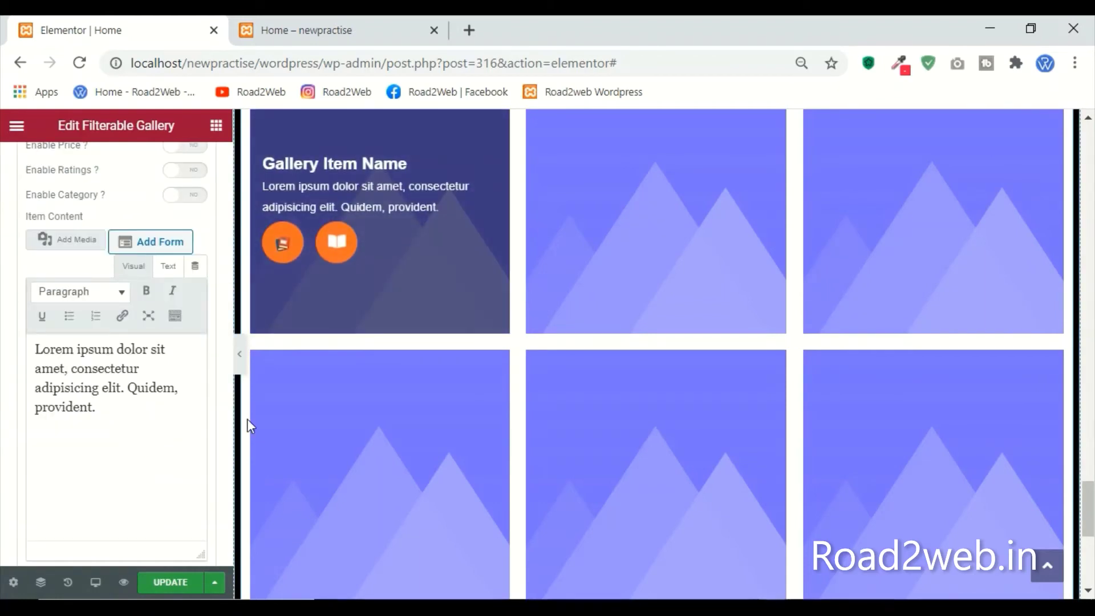
{"action": "scroll", "coordinate": [98, 320], "scroll_direction": "up", "scroll_amount": 4}
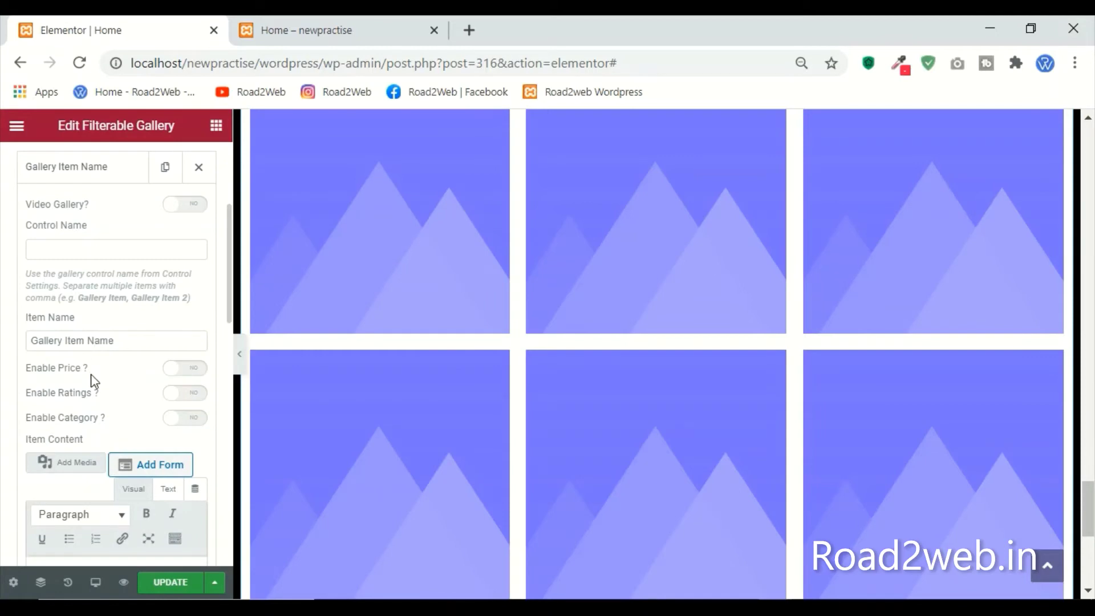
{"action": "left_click", "coordinate": [195, 207]}
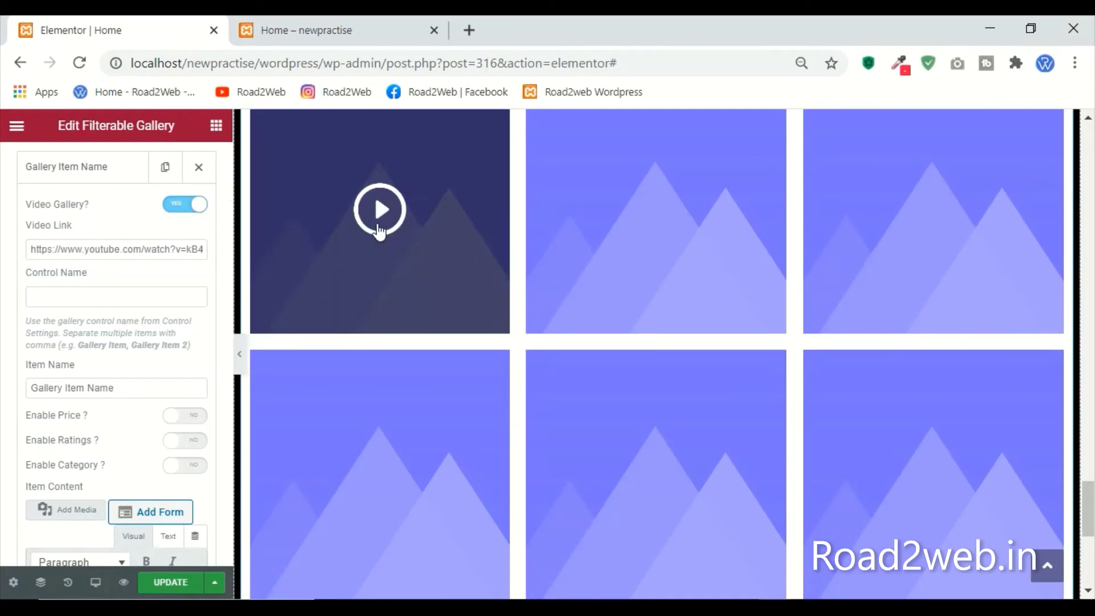
{"action": "scroll", "coordinate": [377, 319], "scroll_direction": "up", "scroll_amount": 2}
{"action": "scroll", "coordinate": [365, 360], "scroll_direction": "up", "scroll_amount": 1}
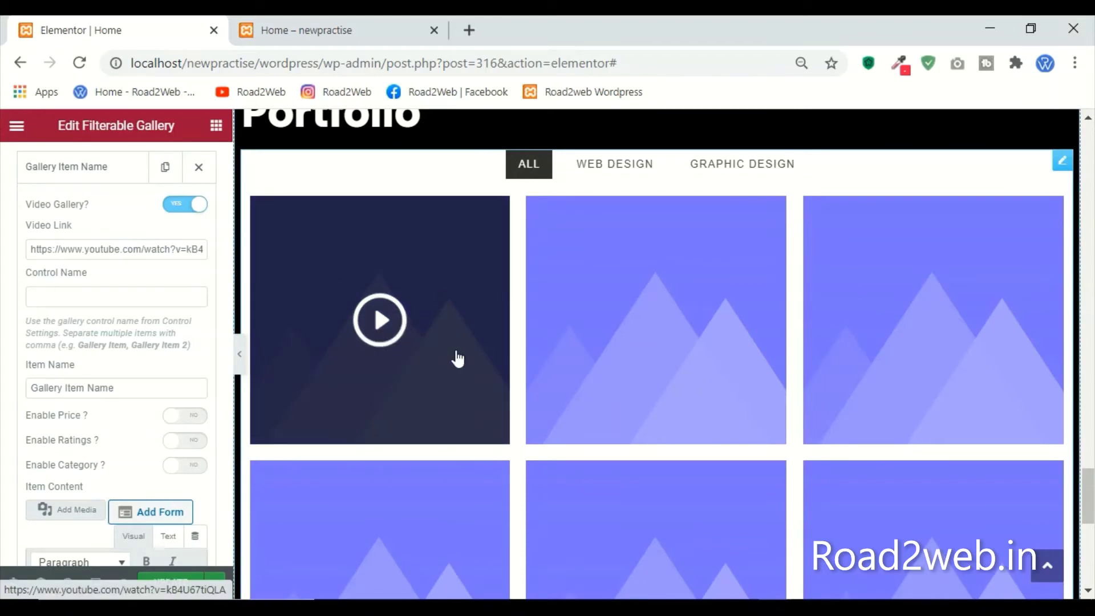
Step: Assign the first gallery item to the Web Design control, and try the Web design and All filters
{"action": "left_click", "coordinate": [103, 288]}
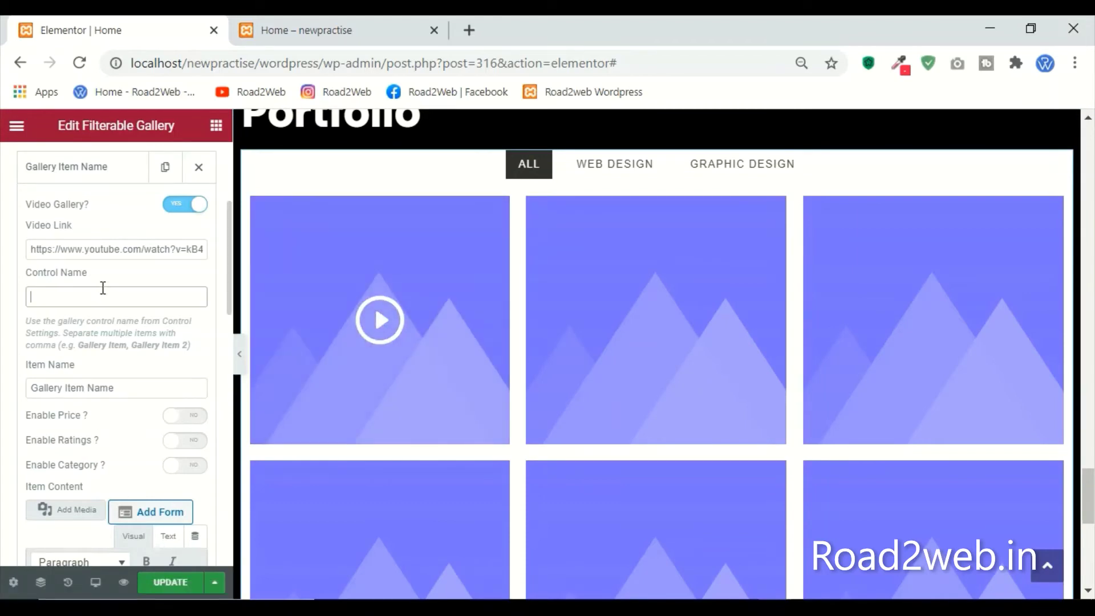
{"action": "type", "text": "Web Design"}
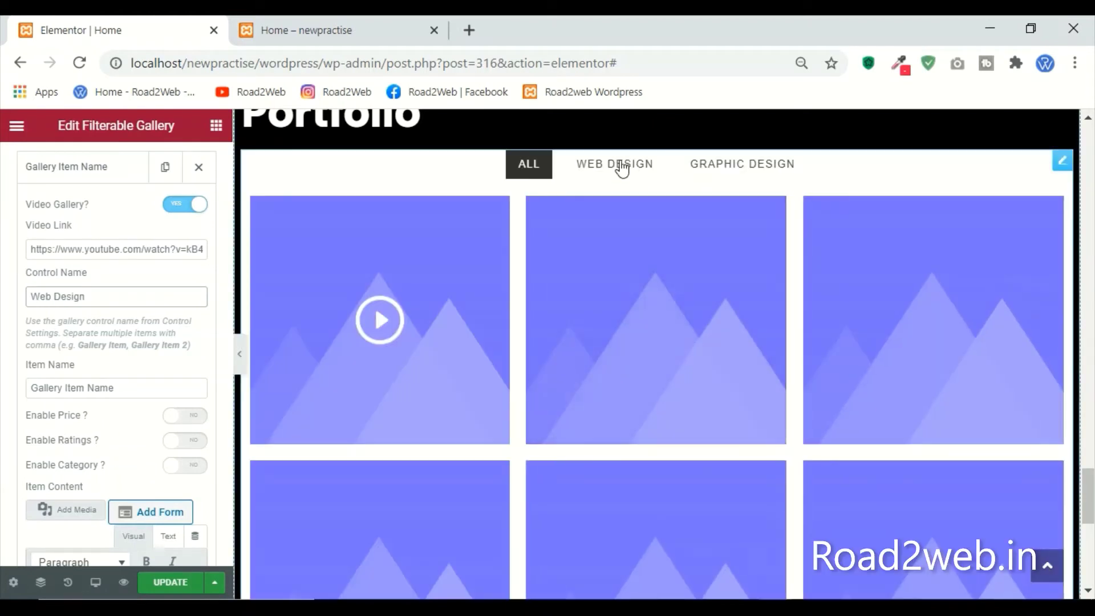
{"action": "left_click", "coordinate": [621, 169]}
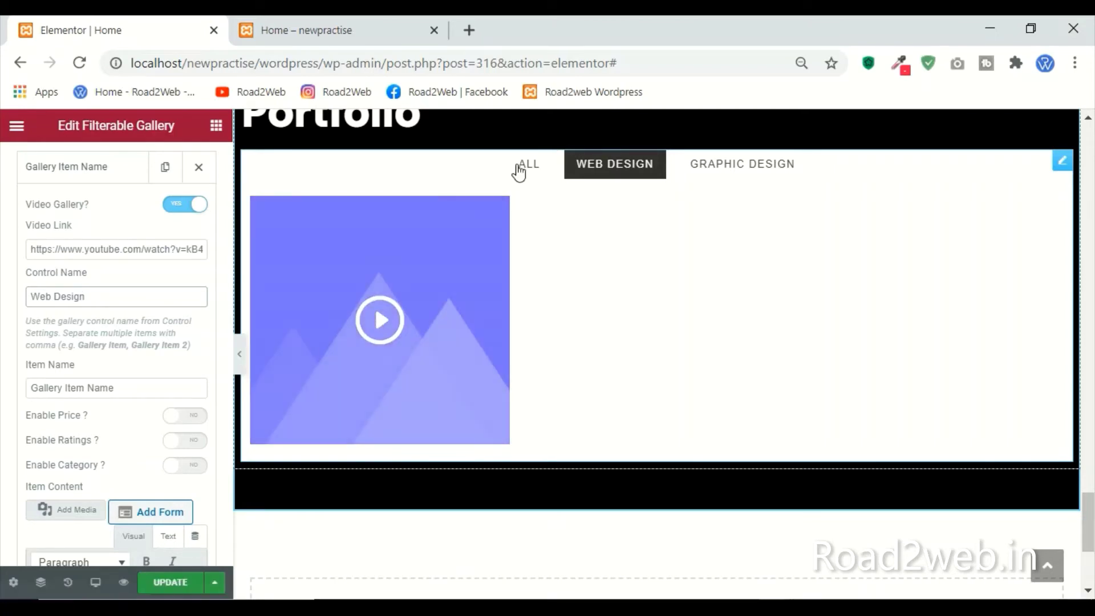
{"action": "left_click", "coordinate": [518, 170]}
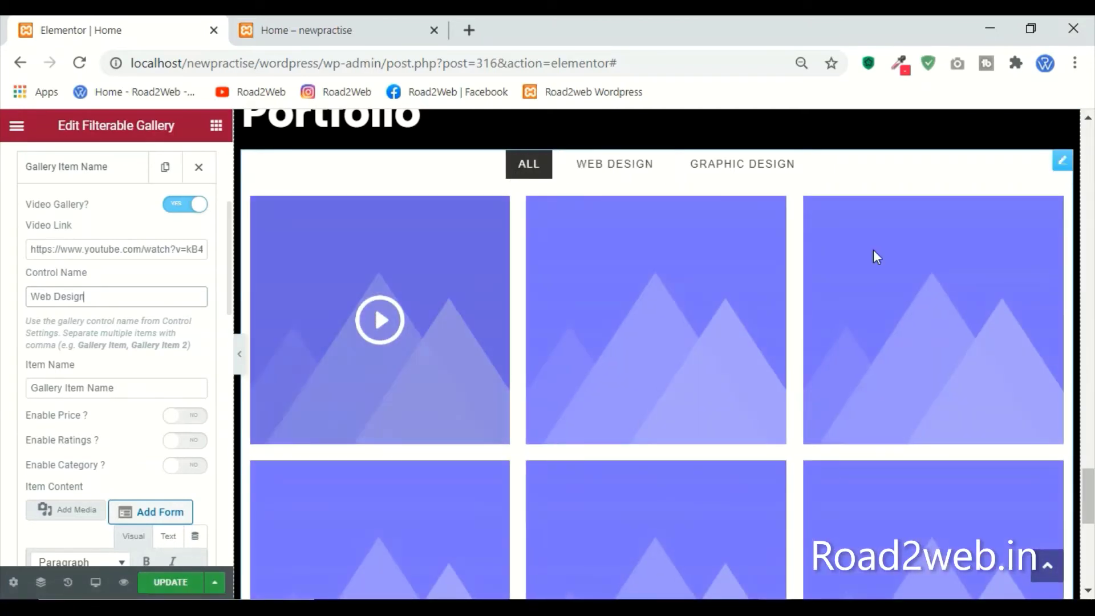
Step: Name the first gallery item "Web design video" and collapse its settings
{"action": "scroll", "coordinate": [98, 381], "scroll_direction": "down", "scroll_amount": 4}
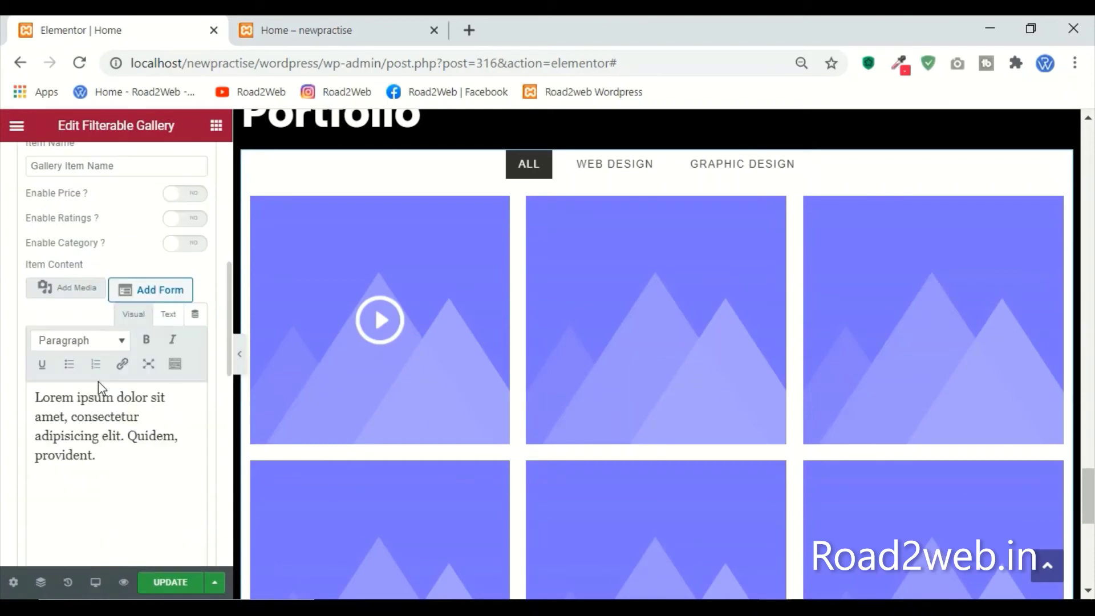
{"action": "scroll", "coordinate": [94, 303], "scroll_direction": "up", "scroll_amount": 4}
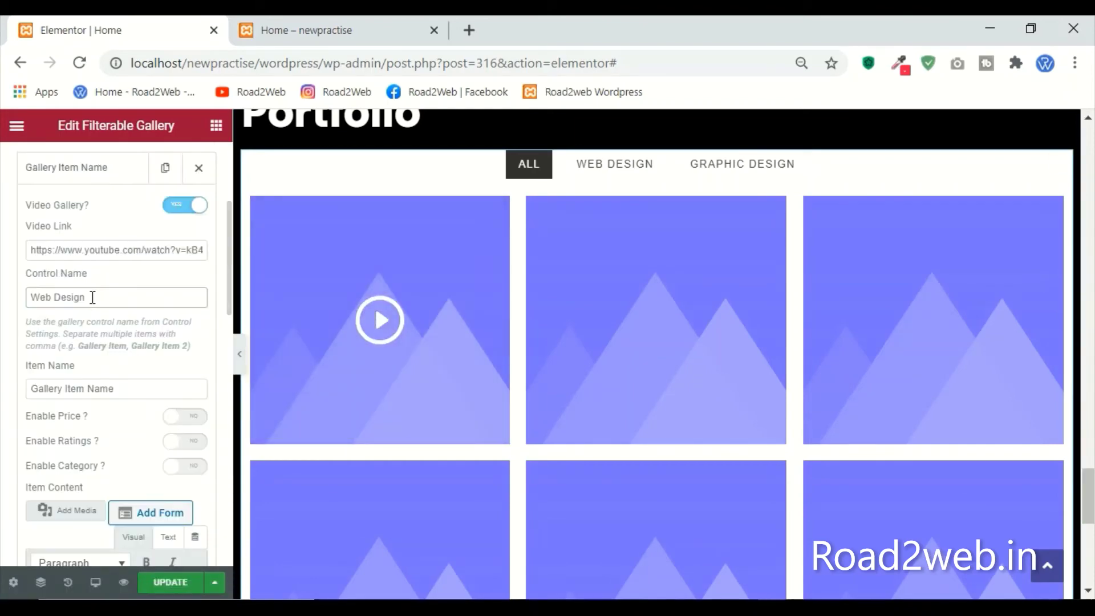
{"action": "left_click_drag", "start_coordinate": [122, 388], "coordinate": [3, 395]}
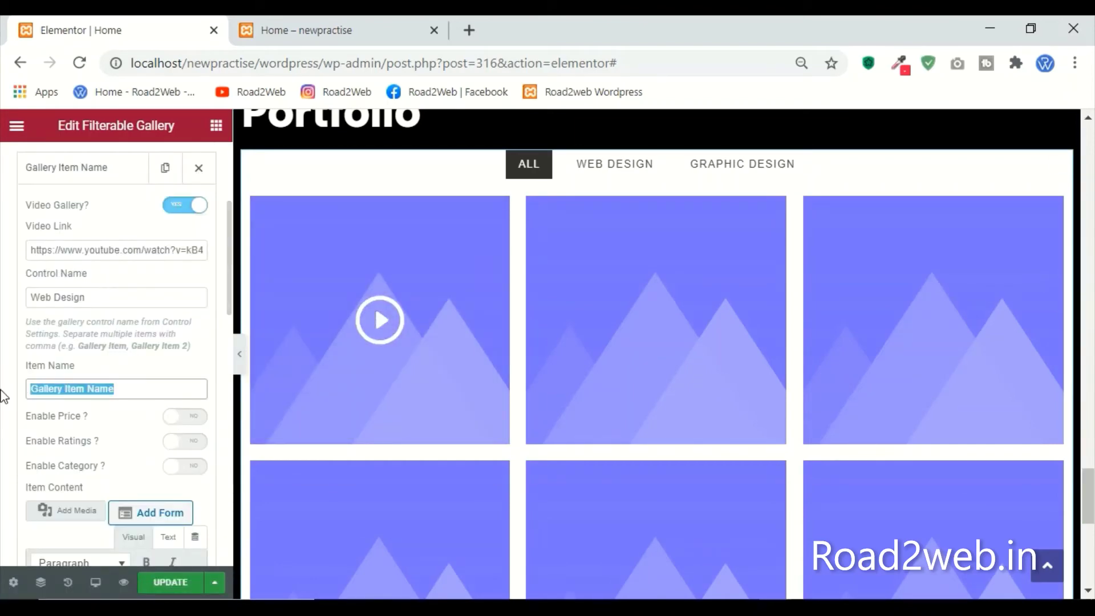
{"action": "type", "text": "Web"}
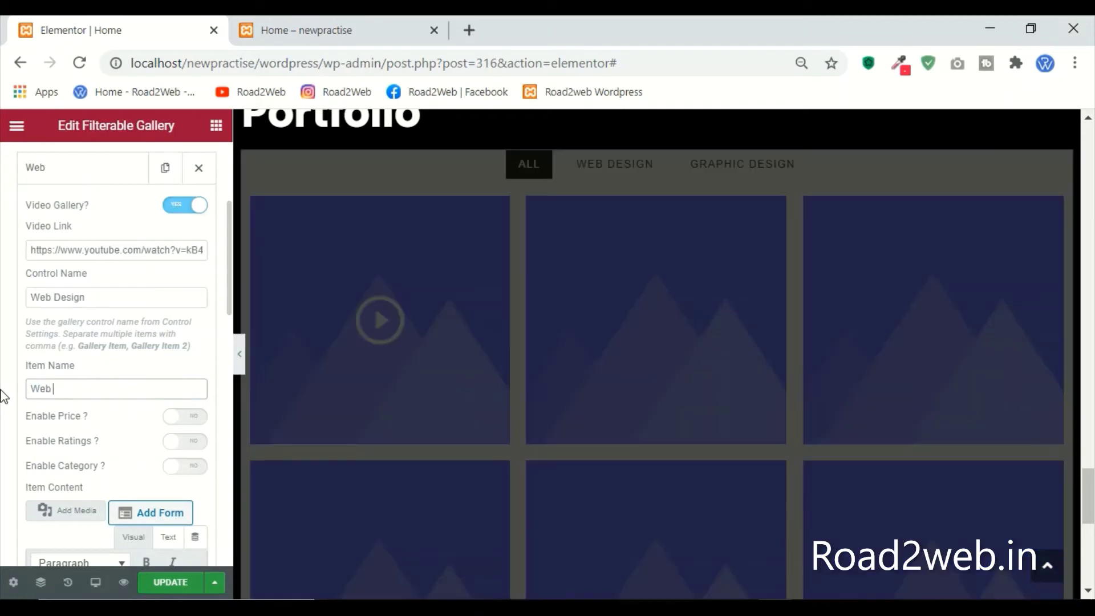
{"action": "type", "text": " design video"}
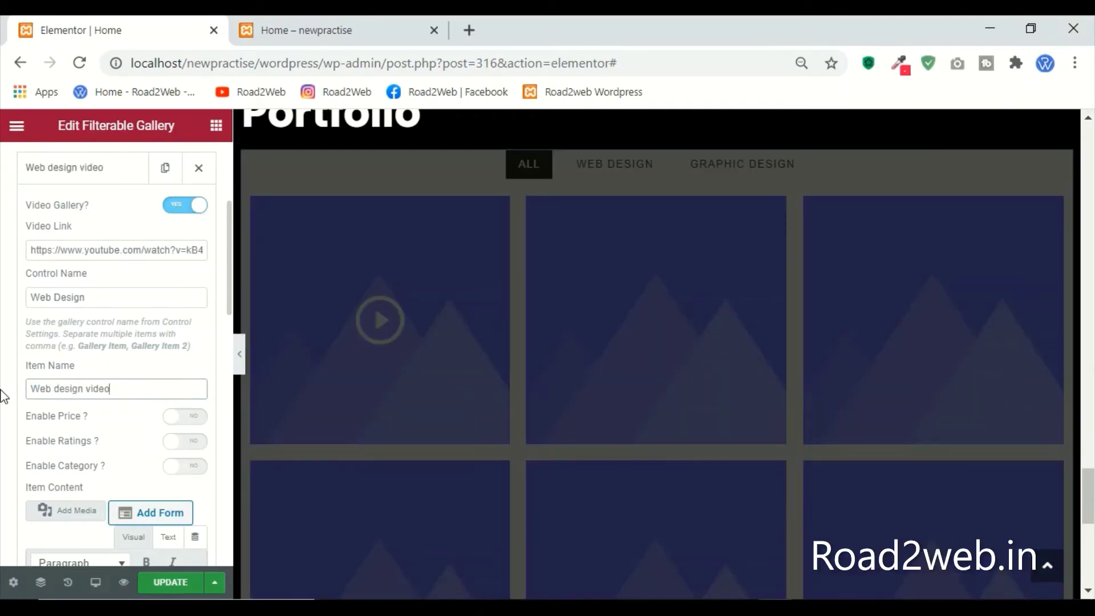
{"action": "left_click", "coordinate": [115, 177]}
Step: Assign the second gallery item to the Graphic Design control
{"action": "left_click", "coordinate": [98, 217]}
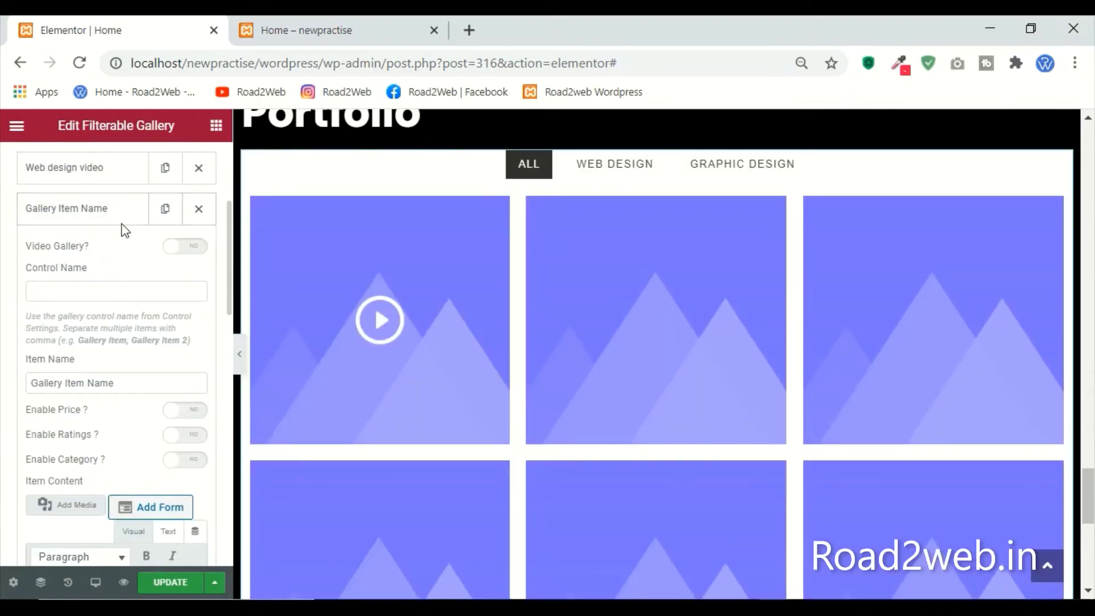
{"action": "left_click", "coordinate": [76, 291]}
{"action": "type", "text": "Graphic Design"}
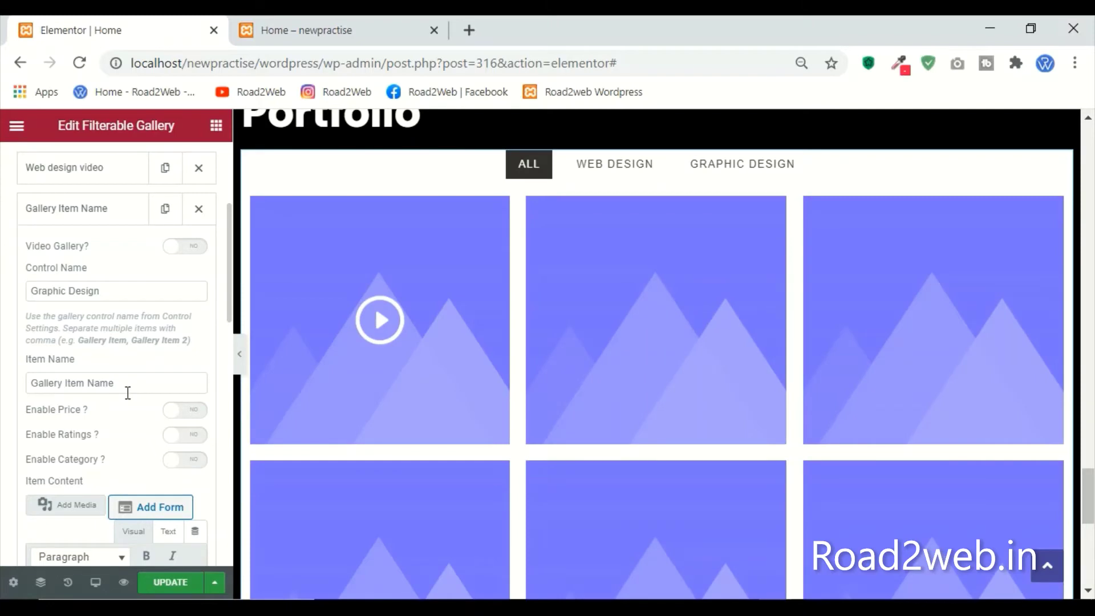
Step: Rename the second gallery item "Graphic Images"
{"action": "left_click", "coordinate": [126, 391]}
{"action": "left_click_drag", "start_coordinate": [127, 396], "coordinate": [20, 413]}
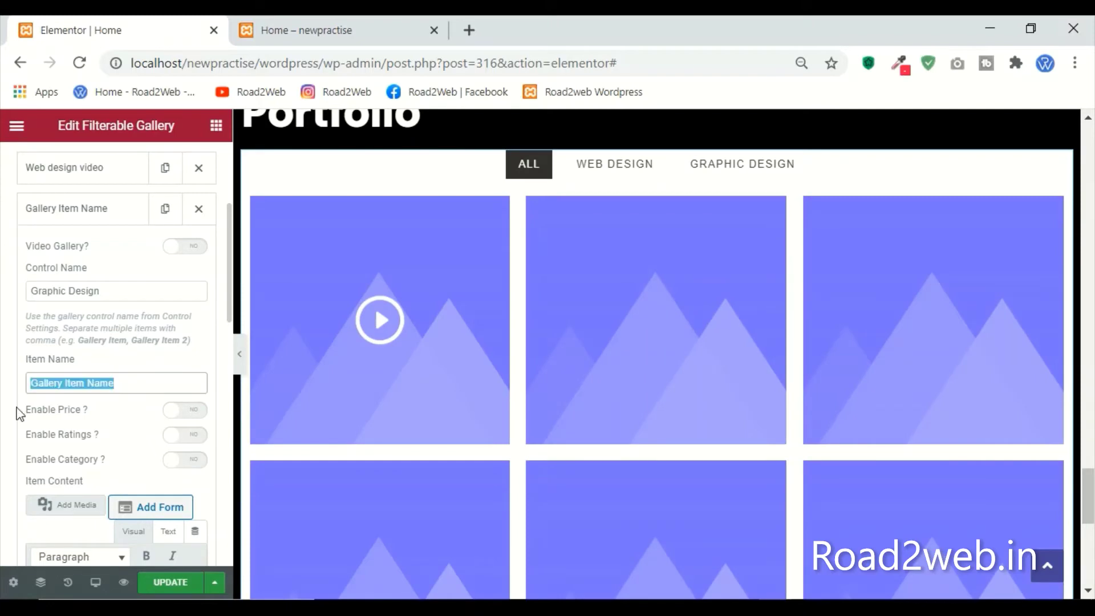
{"action": "key", "text": "BackSpace"}
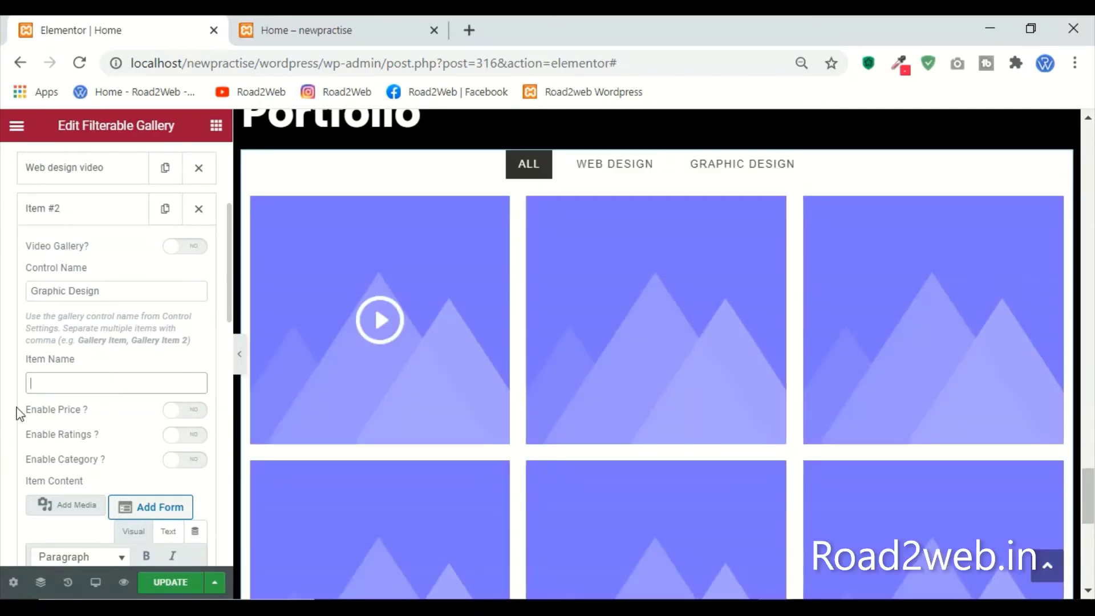
{"action": "type", "text": "Graphic"}
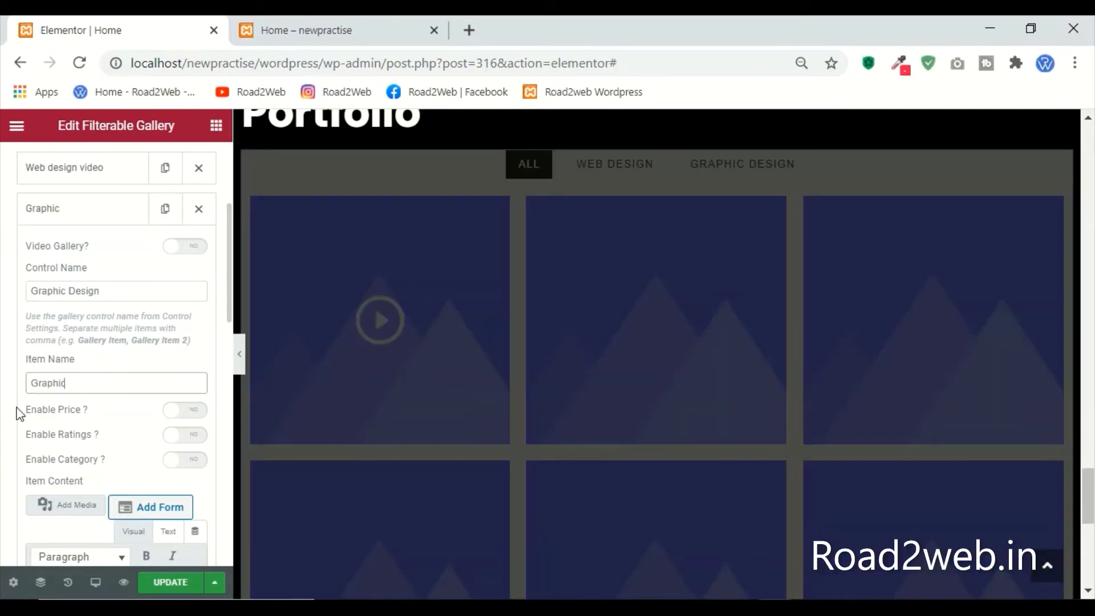
{"action": "type", "text": " Images"}
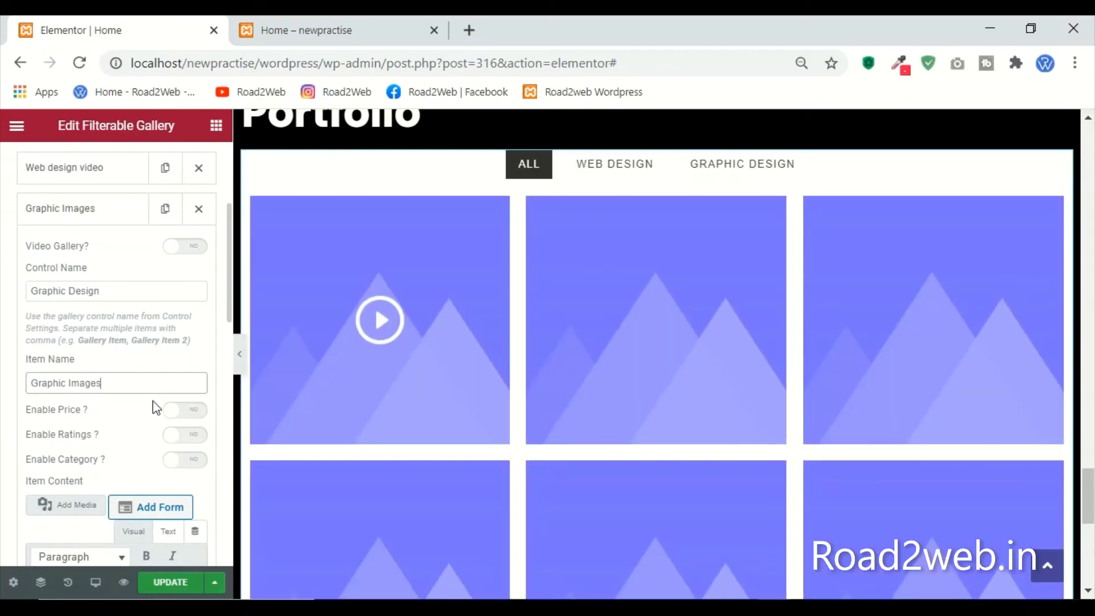
Step: Preview the second gallery item's overlay text and set its image to the dark-sweater portrait photo from the media library
{"action": "scroll", "coordinate": [154, 407], "scroll_direction": "down", "scroll_amount": 4}
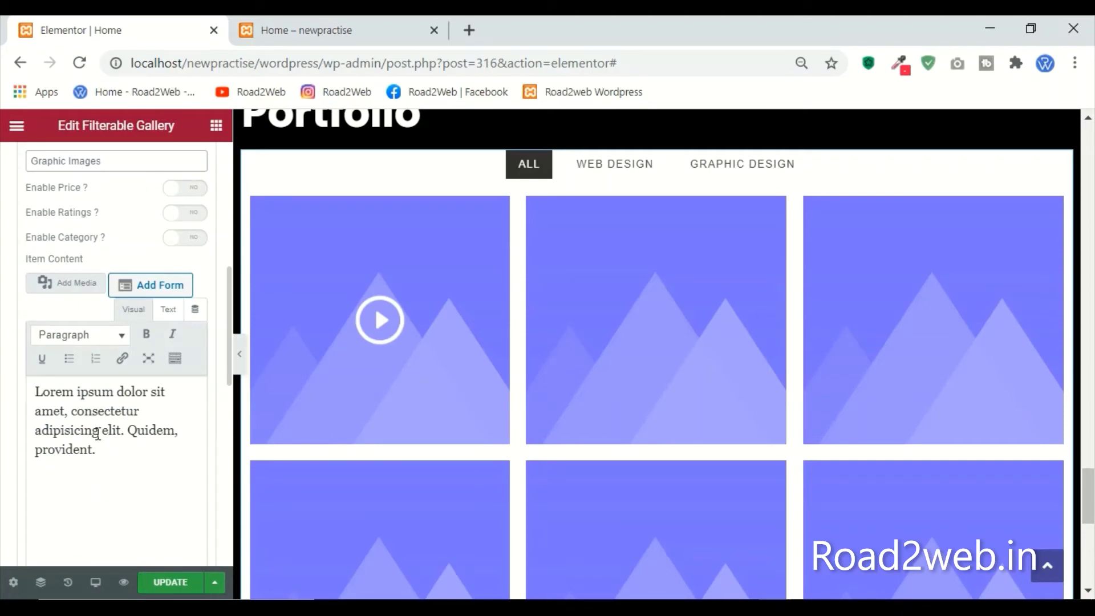
{"action": "mouse_move", "coordinate": [648, 312]}
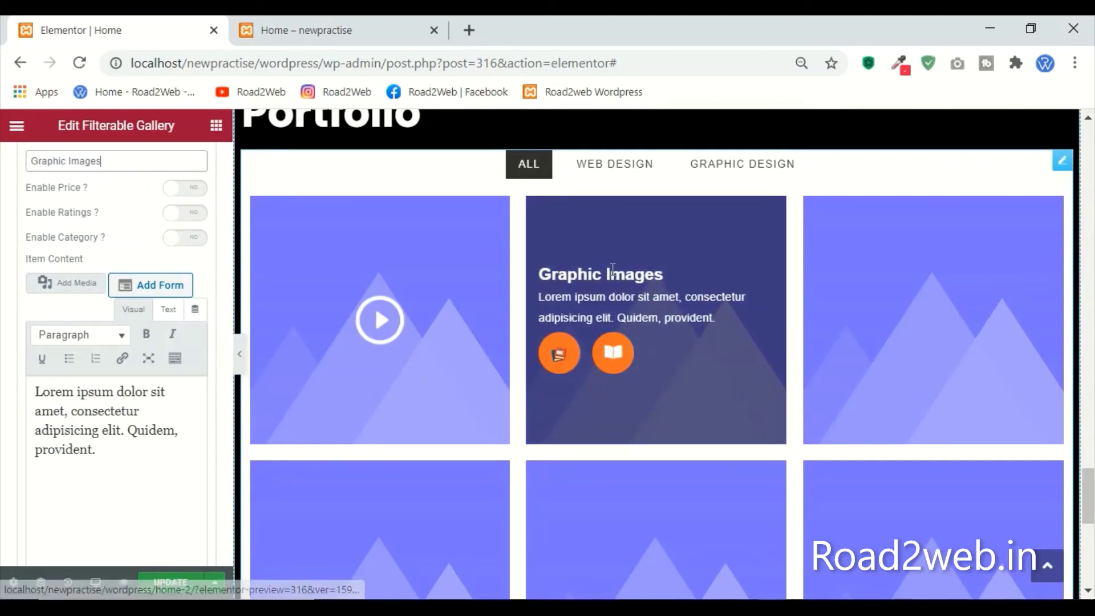
{"action": "left_click_drag", "start_coordinate": [550, 280], "coordinate": [594, 193]}
{"action": "mouse_move", "coordinate": [655, 416]}
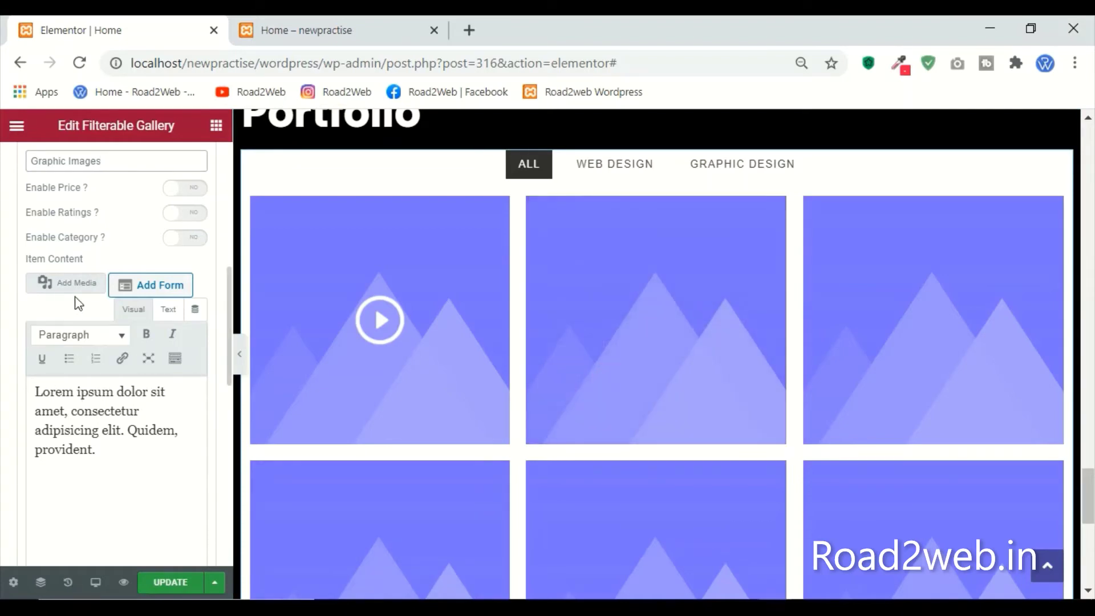
{"action": "mouse_move", "coordinate": [688, 216]}
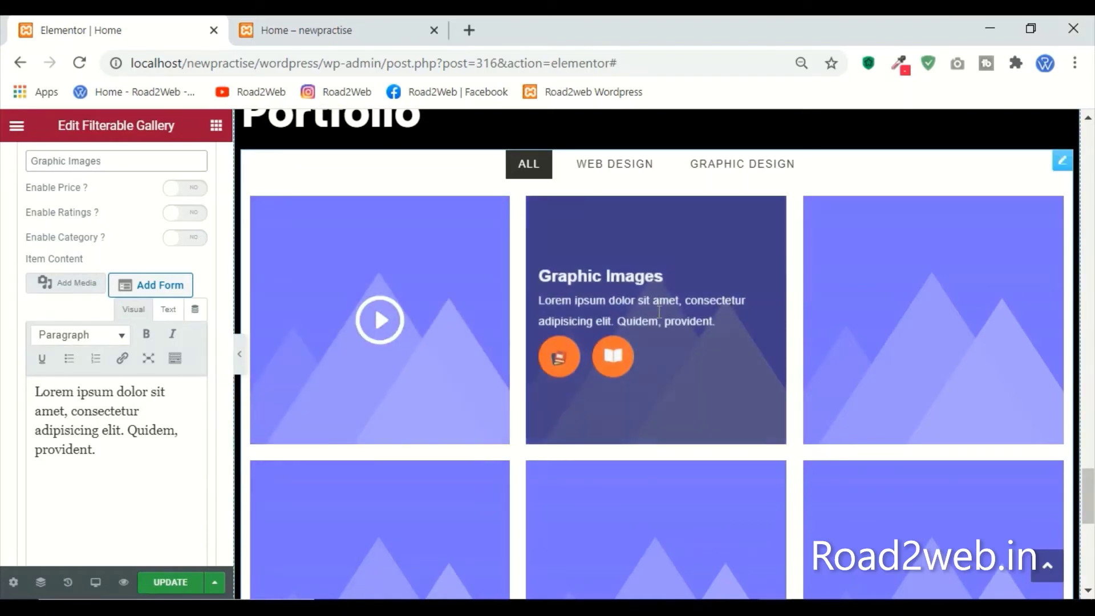
{"action": "scroll", "coordinate": [36, 371], "scroll_direction": "down", "scroll_amount": 8}
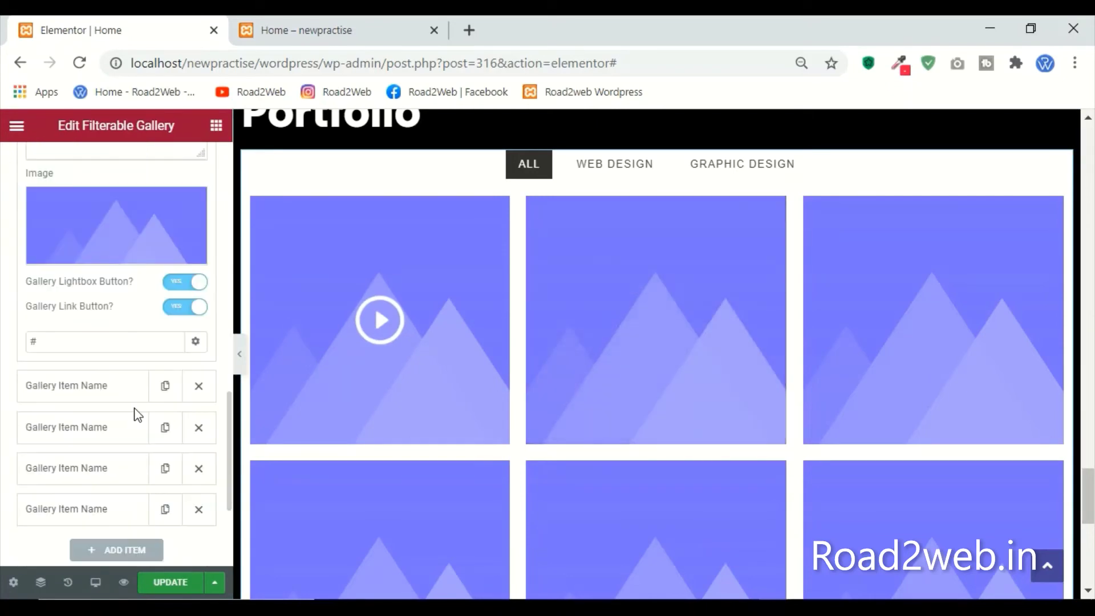
{"action": "left_click", "coordinate": [99, 251]}
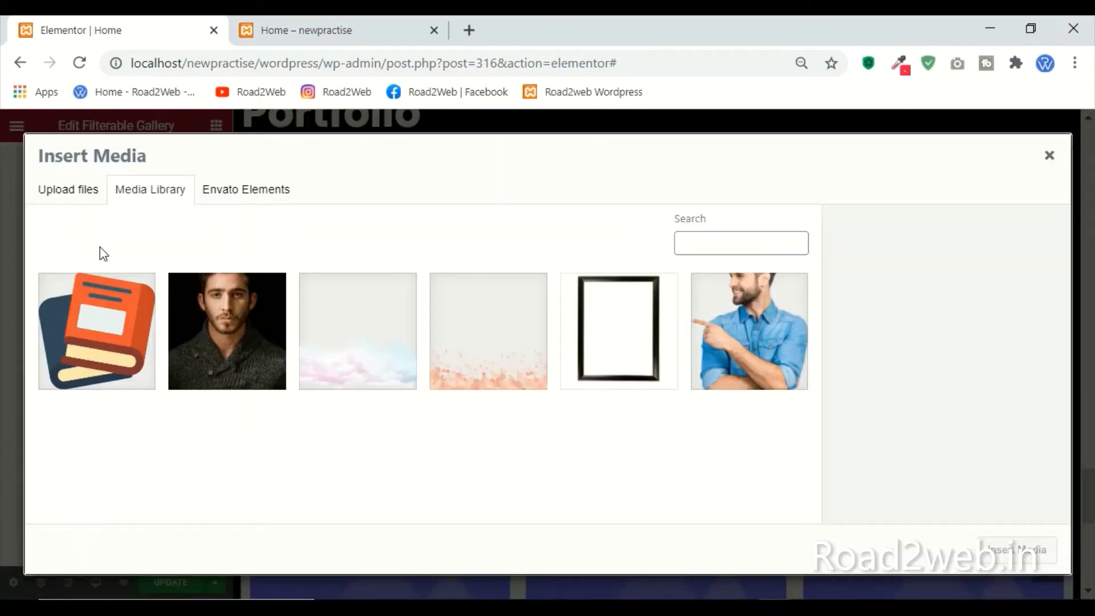
{"action": "left_click", "coordinate": [194, 365]}
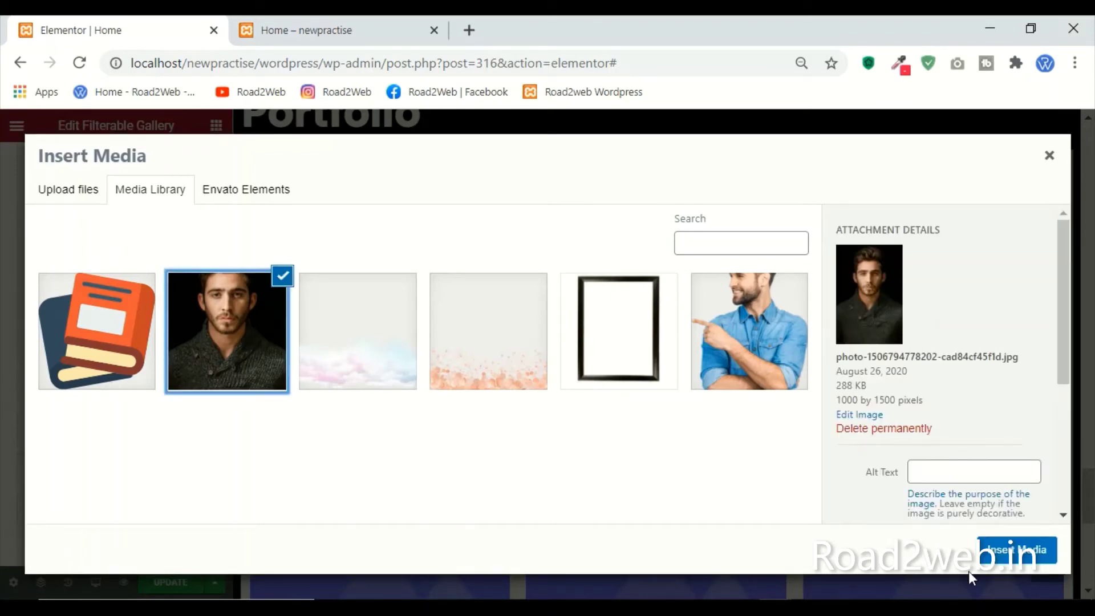
{"action": "left_click", "coordinate": [1003, 550]}
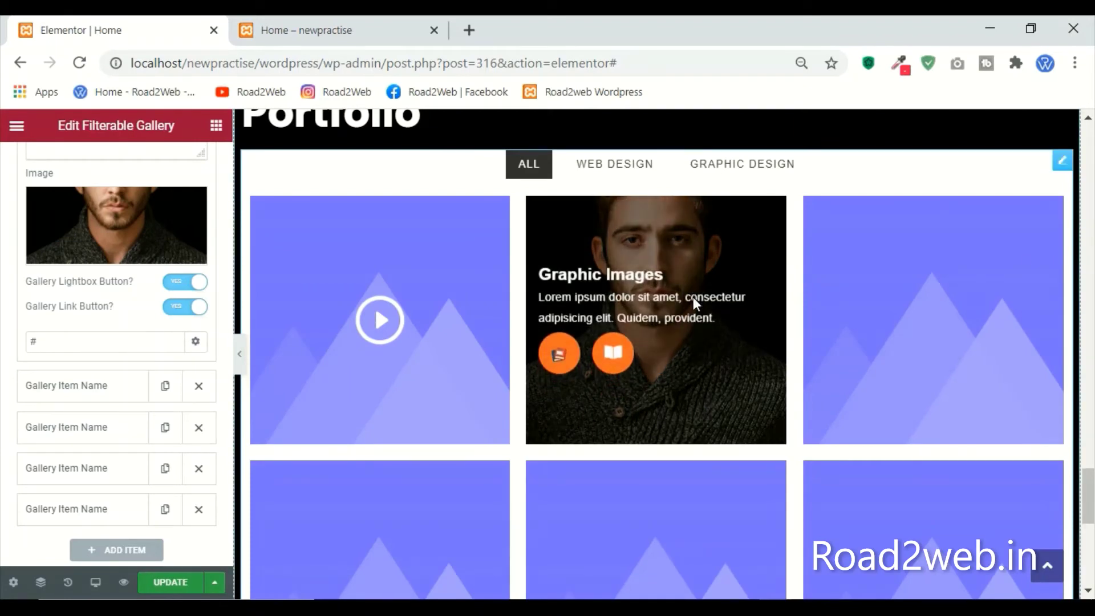
Step: Set the third gallery item's image to book.svg from the media library
{"action": "left_click", "coordinate": [75, 385]}
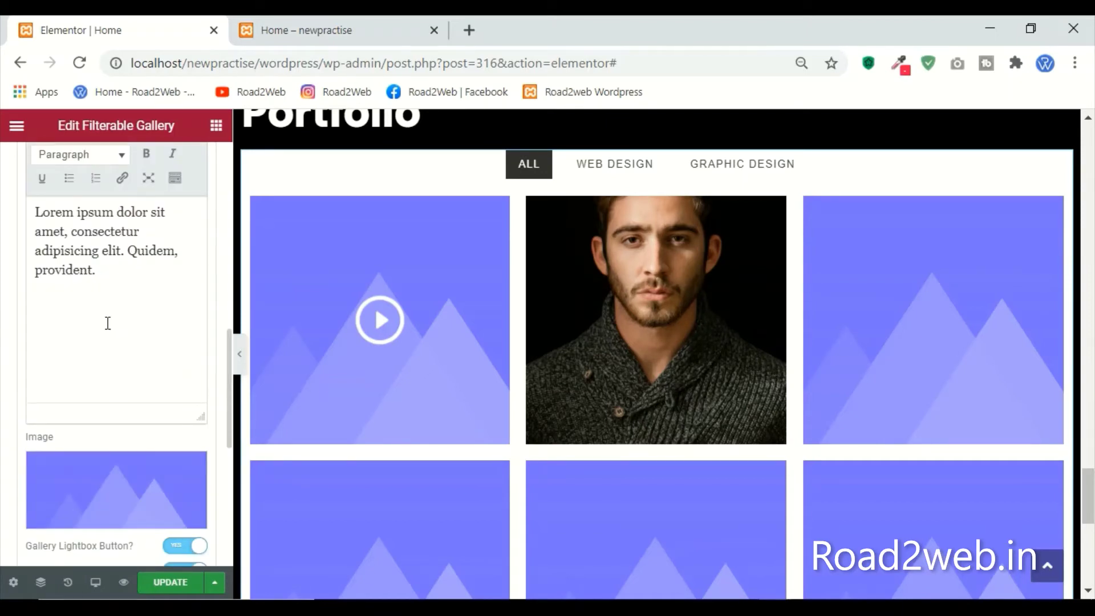
{"action": "left_click", "coordinate": [94, 519]}
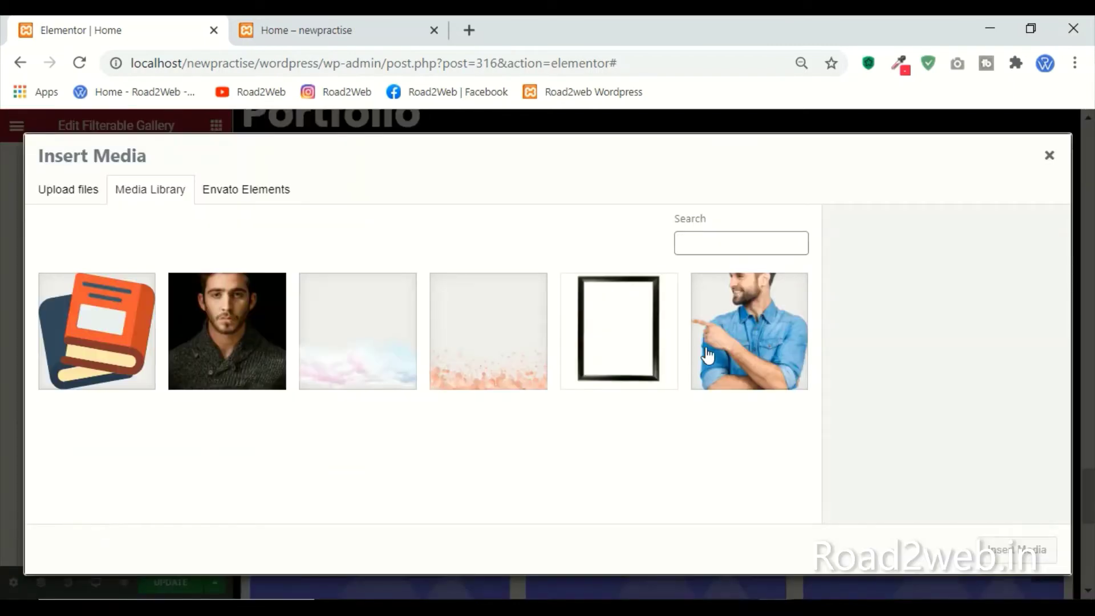
{"action": "left_click", "coordinate": [141, 346]}
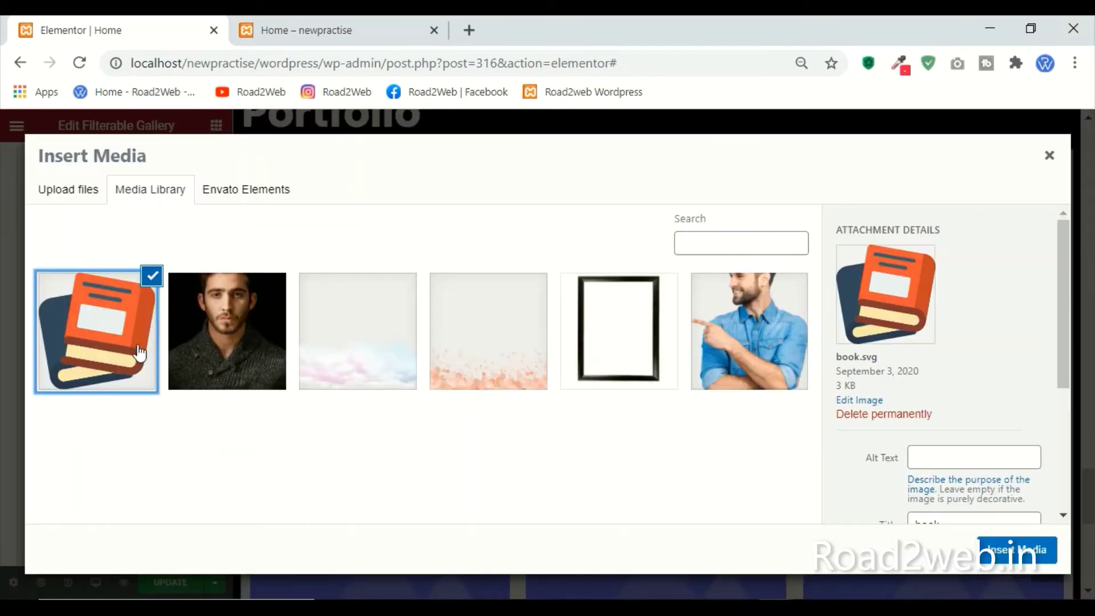
{"action": "left_click", "coordinate": [1021, 550]}
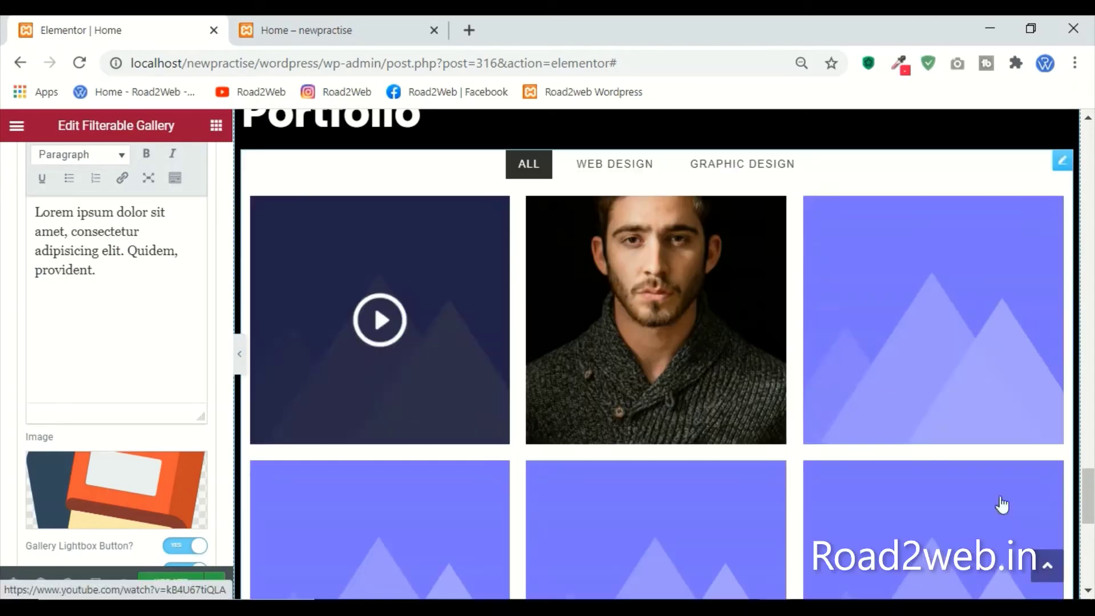
Step: Assign the third gallery item to the Graphic Design control
{"action": "mouse_move", "coordinate": [826, 310]}
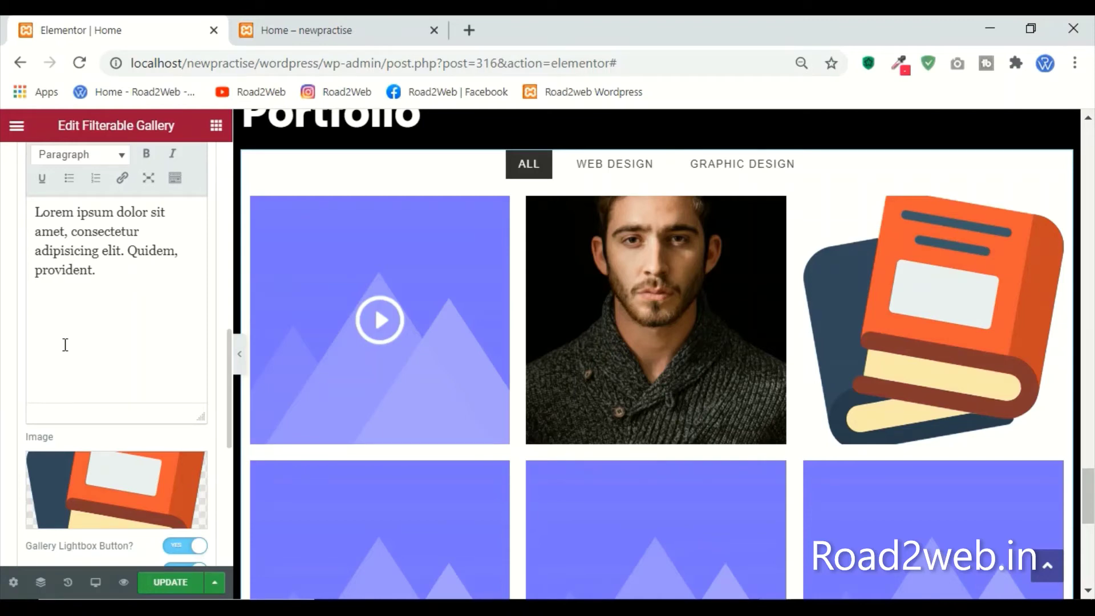
{"action": "scroll", "coordinate": [125, 259], "scroll_direction": "up", "scroll_amount": 8}
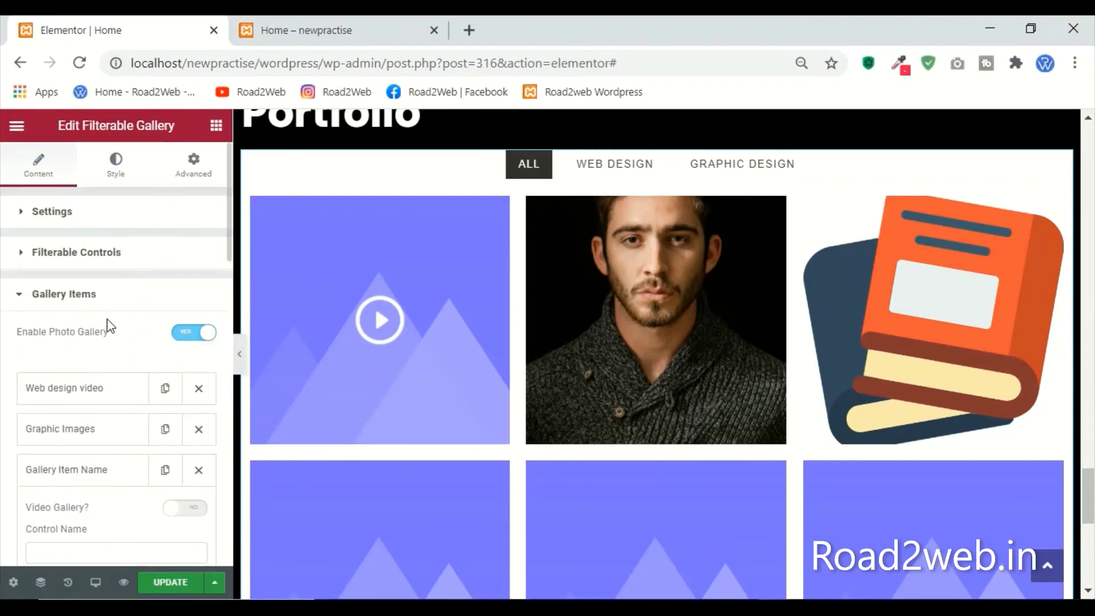
{"action": "scroll", "coordinate": [110, 326], "scroll_direction": "down", "scroll_amount": 4}
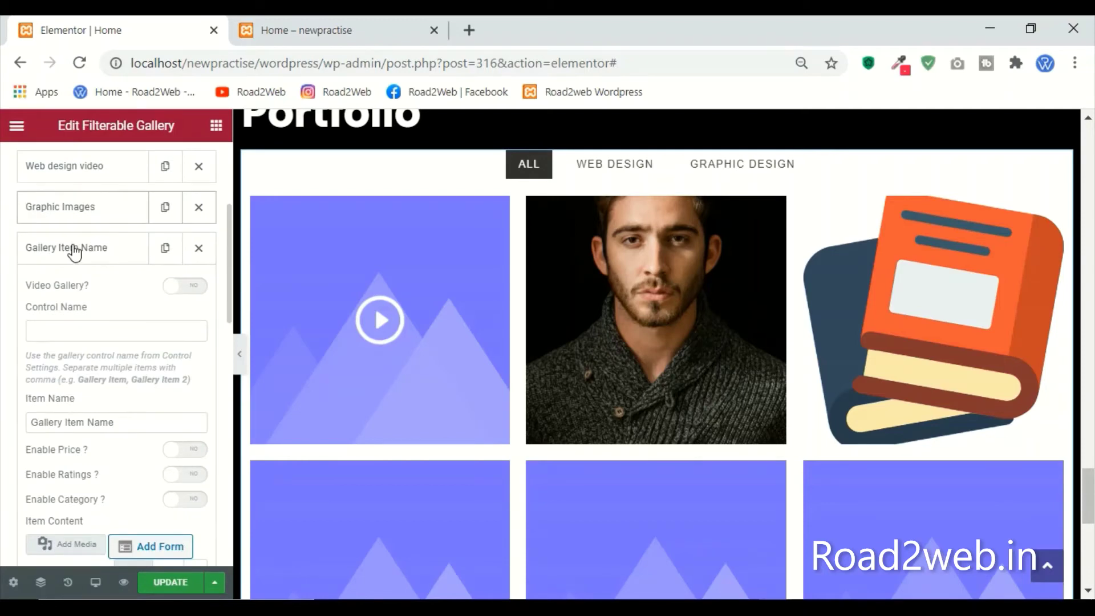
{"action": "left_click", "coordinate": [72, 338]}
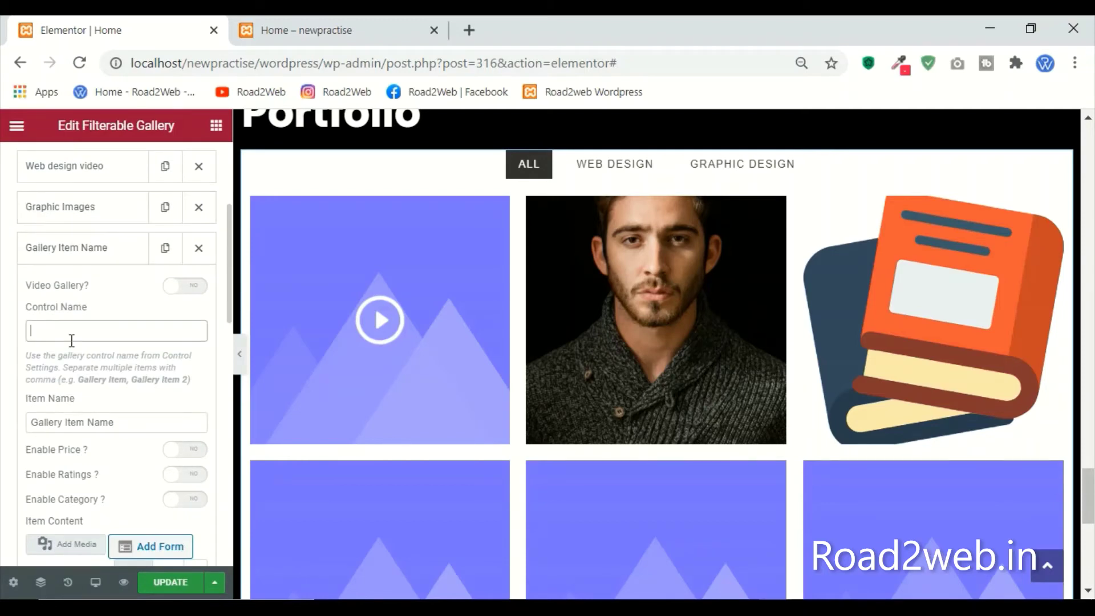
{"action": "type", "text": "Graphic Design"}
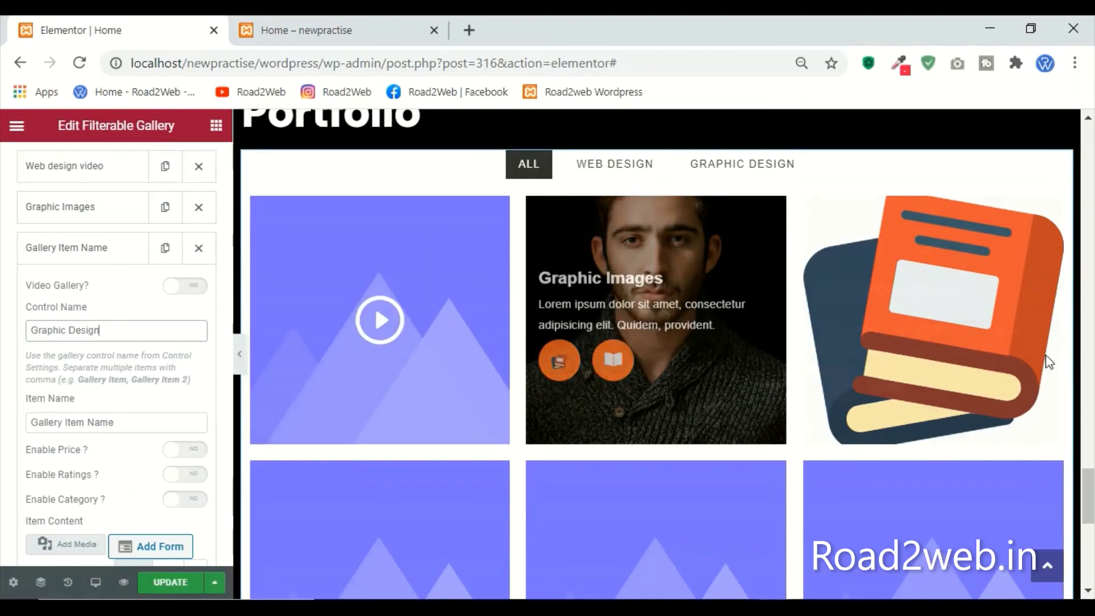
Step: Set the "Web design video" item's image to hero.png from the media library
{"action": "scroll", "coordinate": [139, 318], "scroll_direction": "up", "scroll_amount": 4}
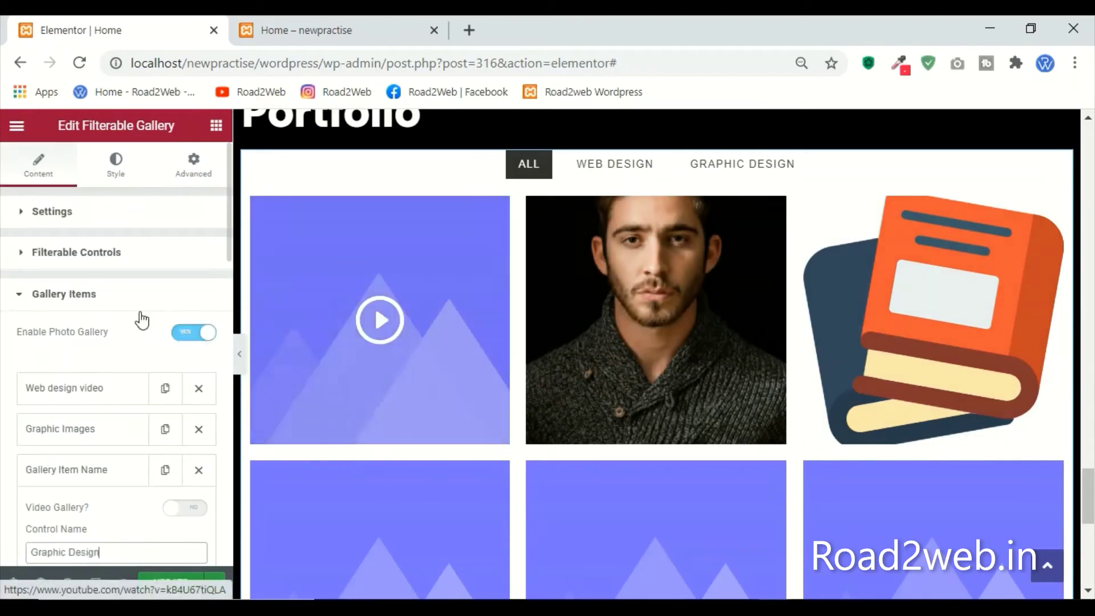
{"action": "left_click", "coordinate": [57, 399]}
{"action": "scroll", "coordinate": [117, 359], "scroll_direction": "down", "scroll_amount": 6}
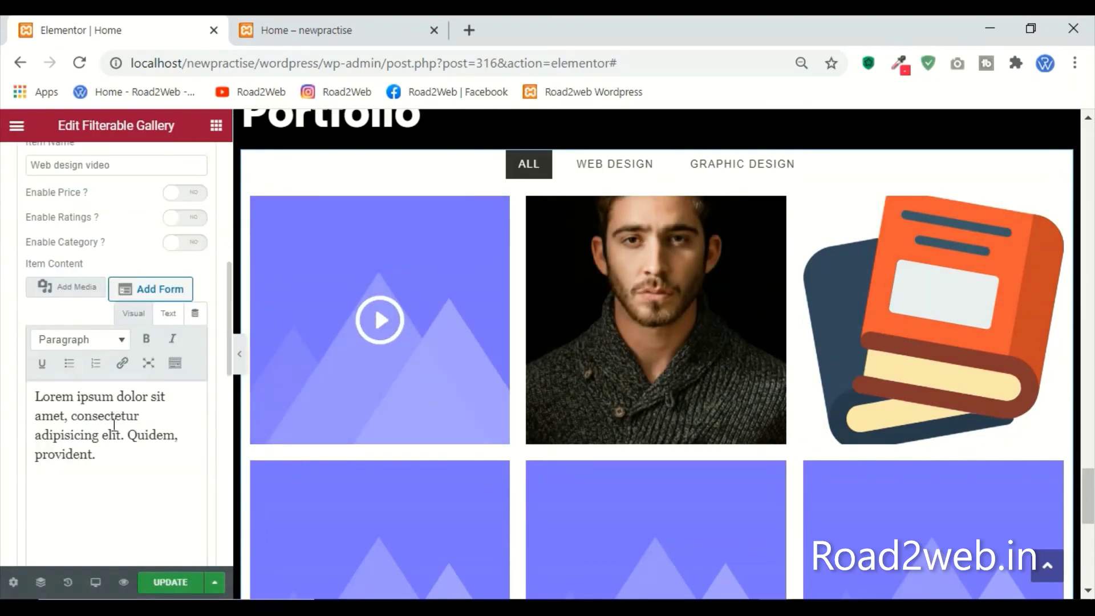
{"action": "scroll", "coordinate": [139, 399], "scroll_direction": "down", "scroll_amount": 4}
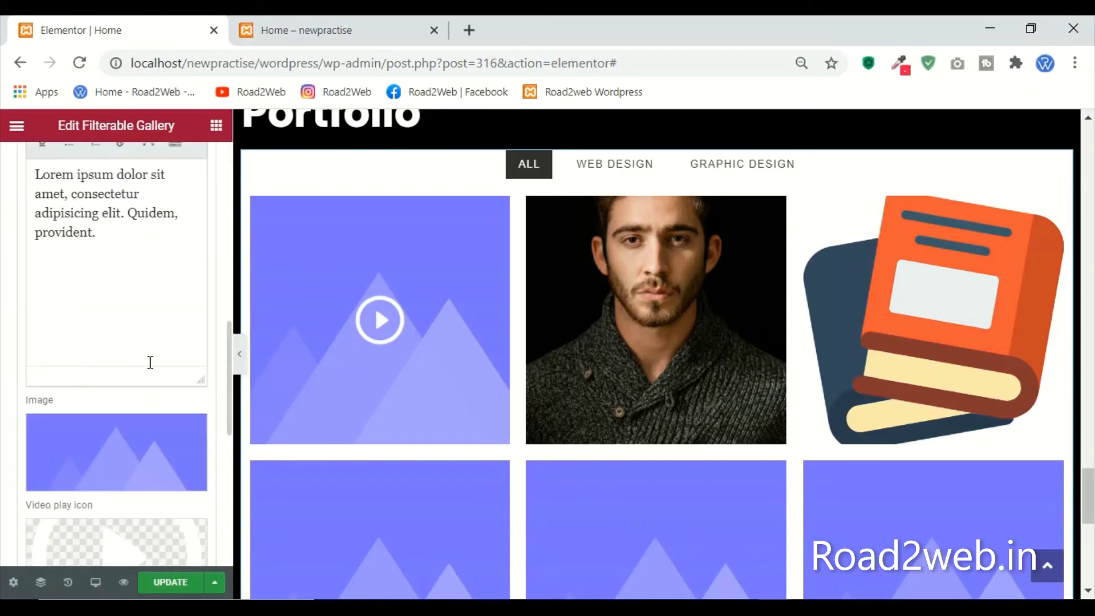
{"action": "left_click", "coordinate": [97, 468]}
{"action": "left_click", "coordinate": [757, 366]}
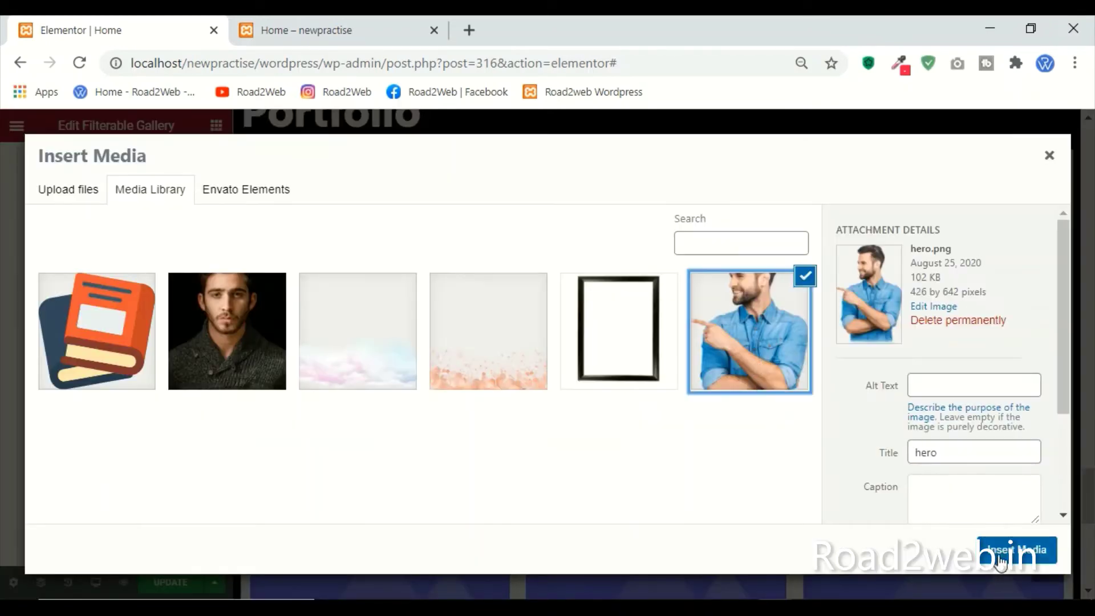
{"action": "left_click", "coordinate": [1012, 562]}
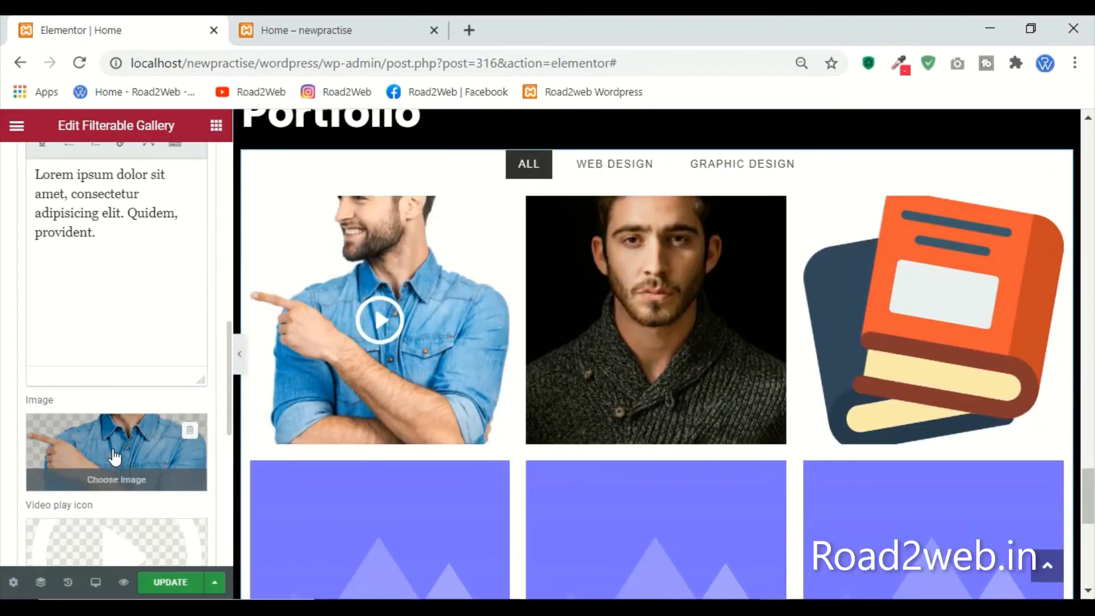
Step: Preview the first item's video in the lightbox and check the gallery under the Web Design, Graphic Design and All filters
{"action": "scroll", "coordinate": [114, 457], "scroll_direction": "up", "scroll_amount": 4}
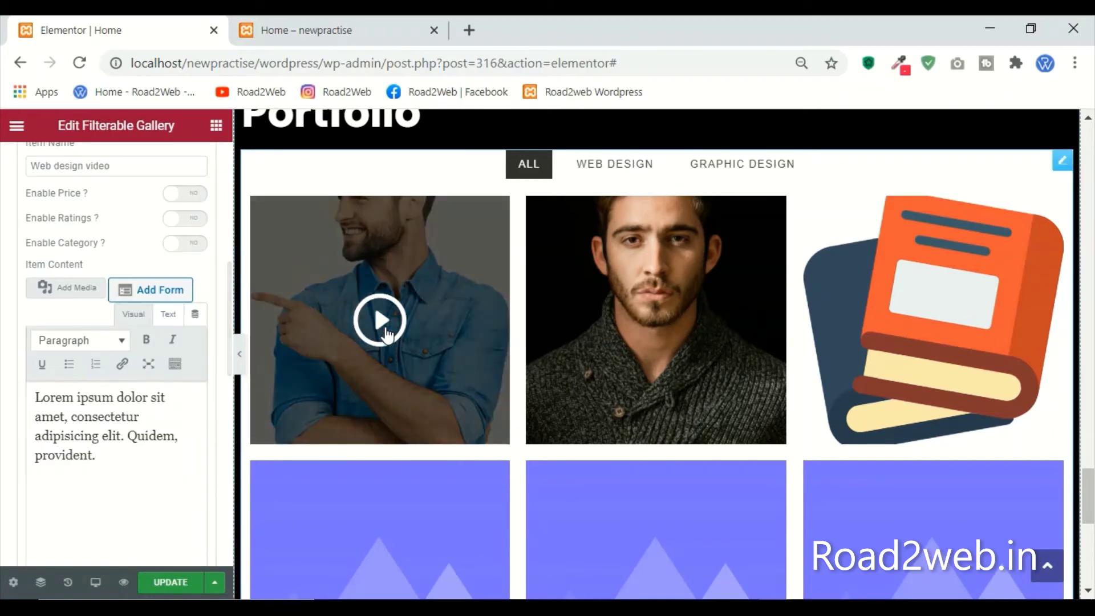
{"action": "left_click", "coordinate": [388, 333]}
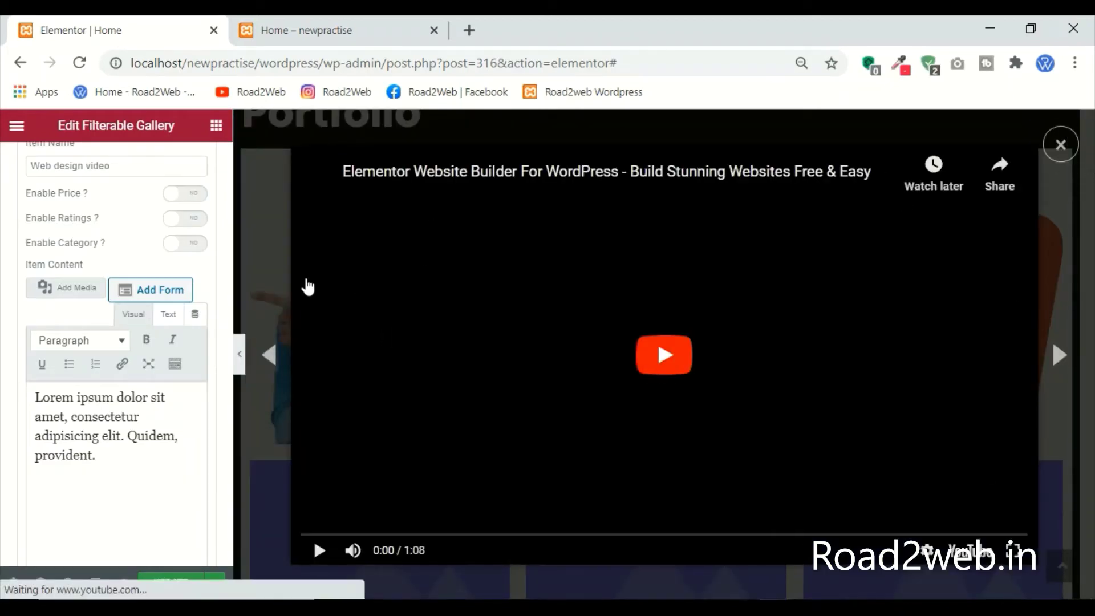
{"action": "left_click", "coordinate": [1060, 144]}
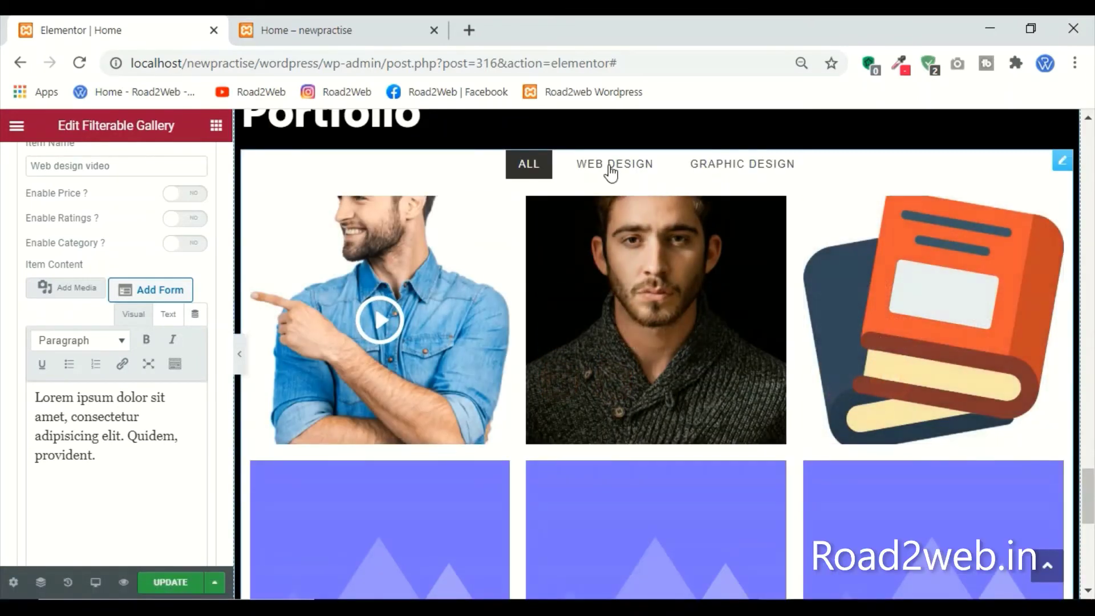
{"action": "left_click", "coordinate": [611, 171]}
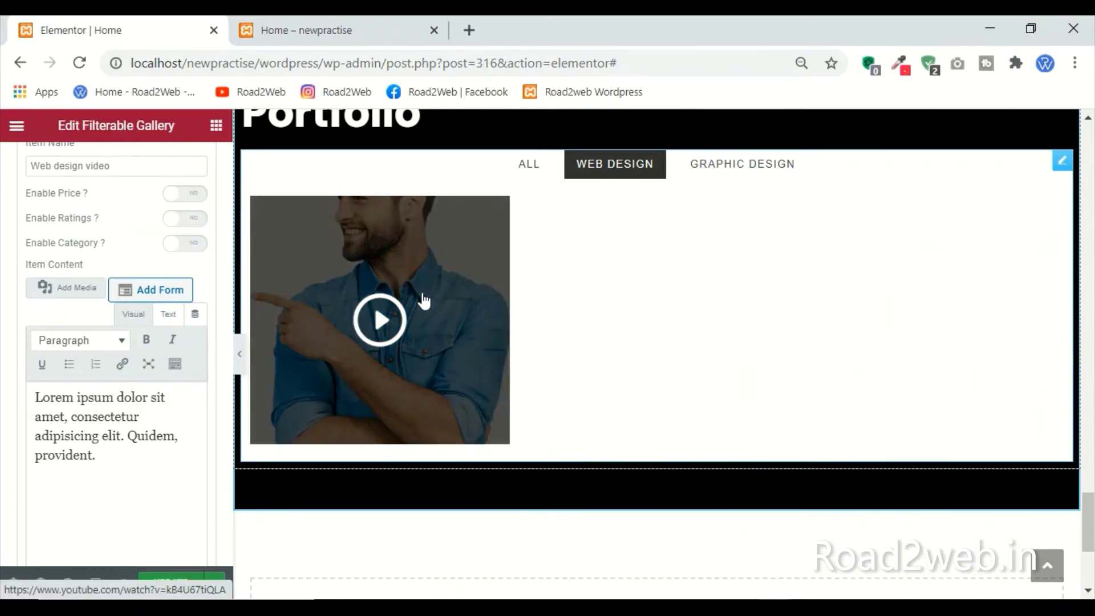
{"action": "left_click", "coordinate": [767, 172]}
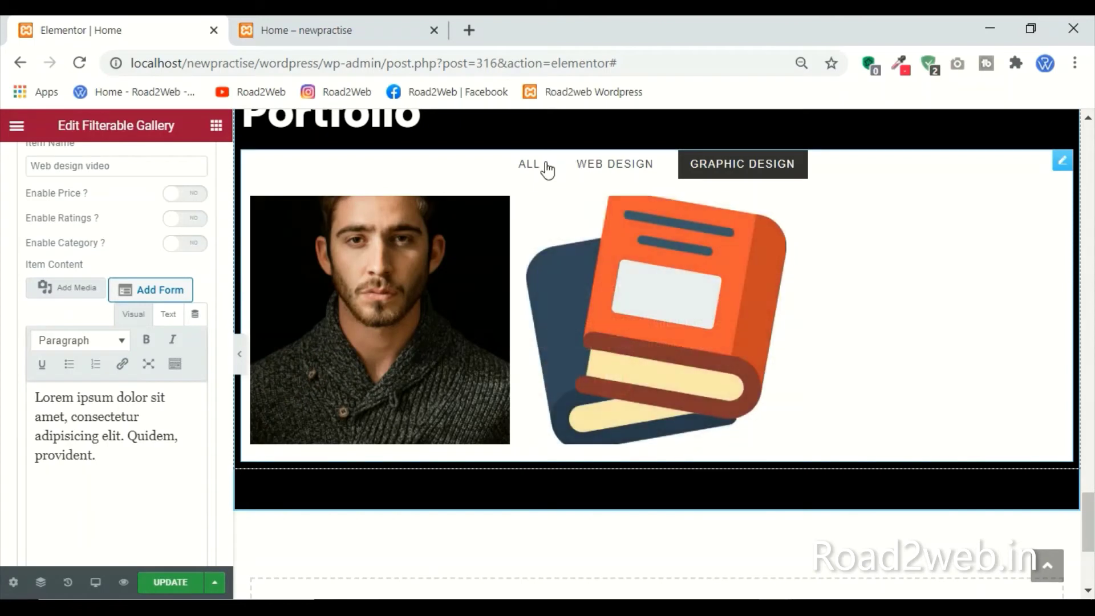
{"action": "left_click", "coordinate": [545, 166]}
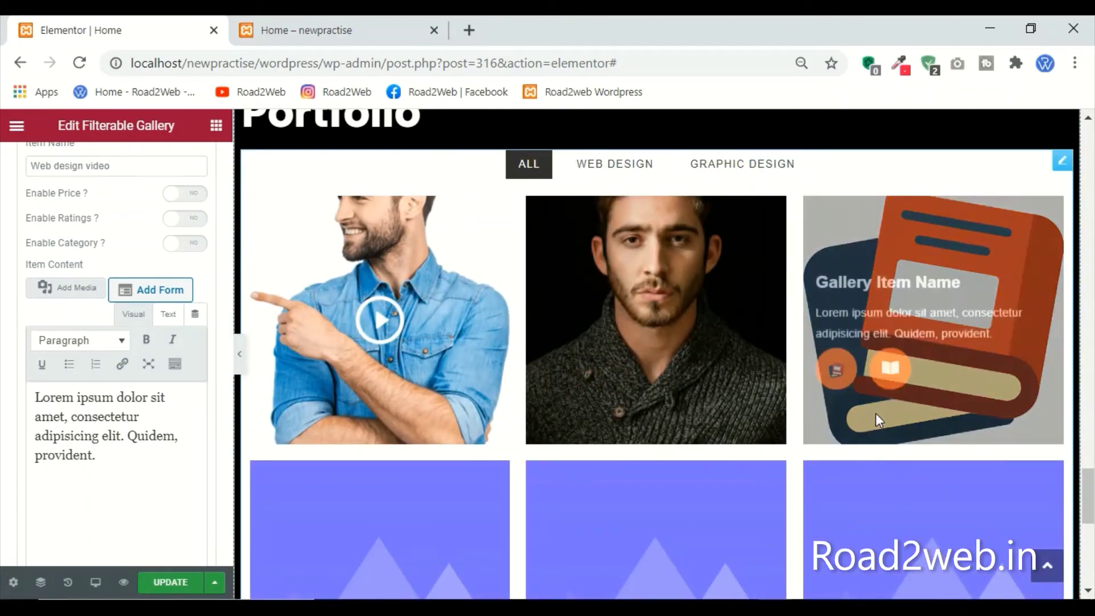
Step: Delete the three leftover placeholder items from the gallery, keeping only the first three items
{"action": "scroll", "coordinate": [349, 342], "scroll_direction": "down", "scroll_amount": 5}
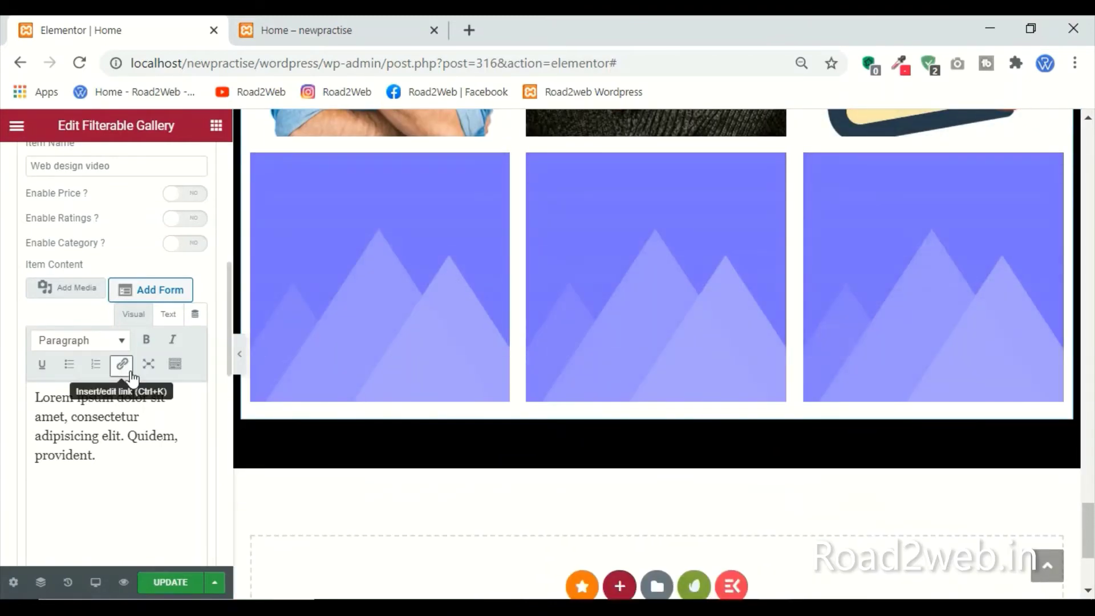
{"action": "scroll", "coordinate": [127, 371], "scroll_direction": "up", "scroll_amount": 6}
{"action": "left_click", "coordinate": [89, 395]}
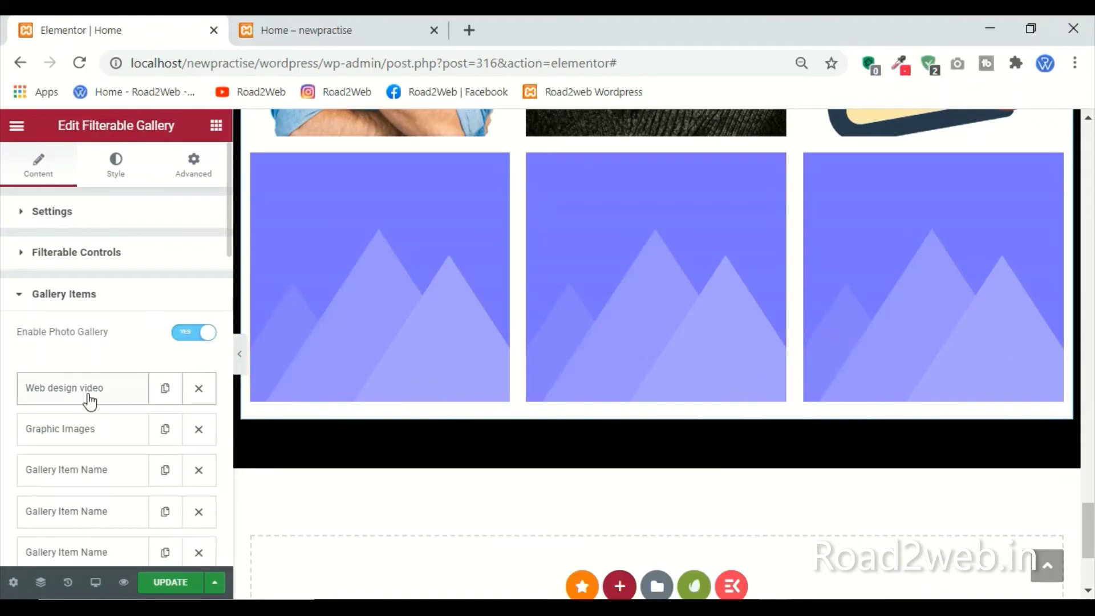
{"action": "scroll", "coordinate": [138, 337], "scroll_direction": "down", "scroll_amount": 4}
{"action": "left_click", "coordinate": [198, 295]}
{"action": "left_click", "coordinate": [198, 294]}
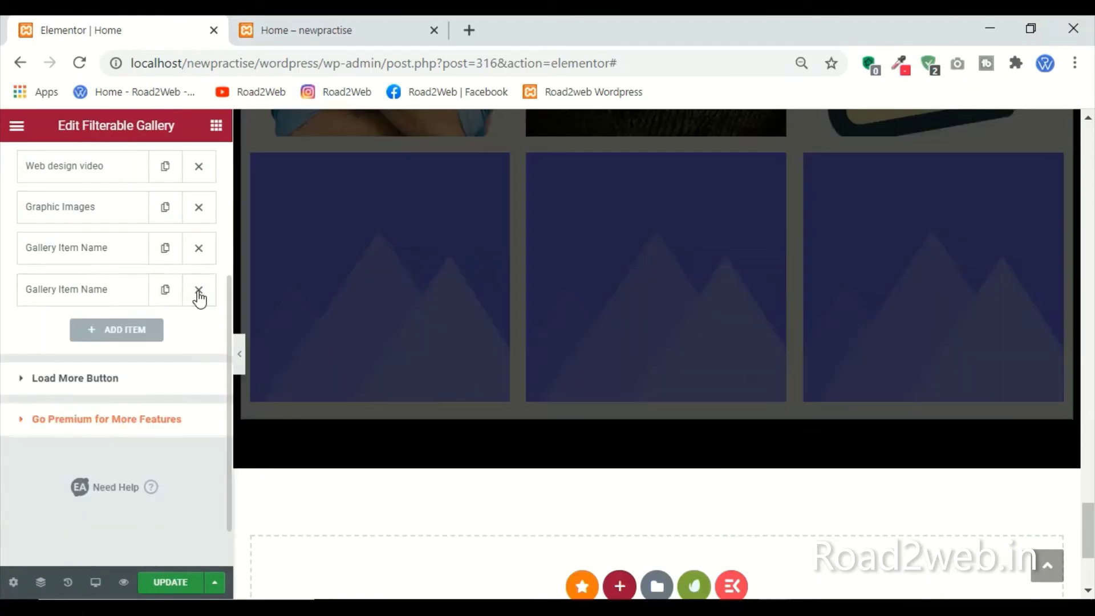
{"action": "left_click", "coordinate": [199, 294]}
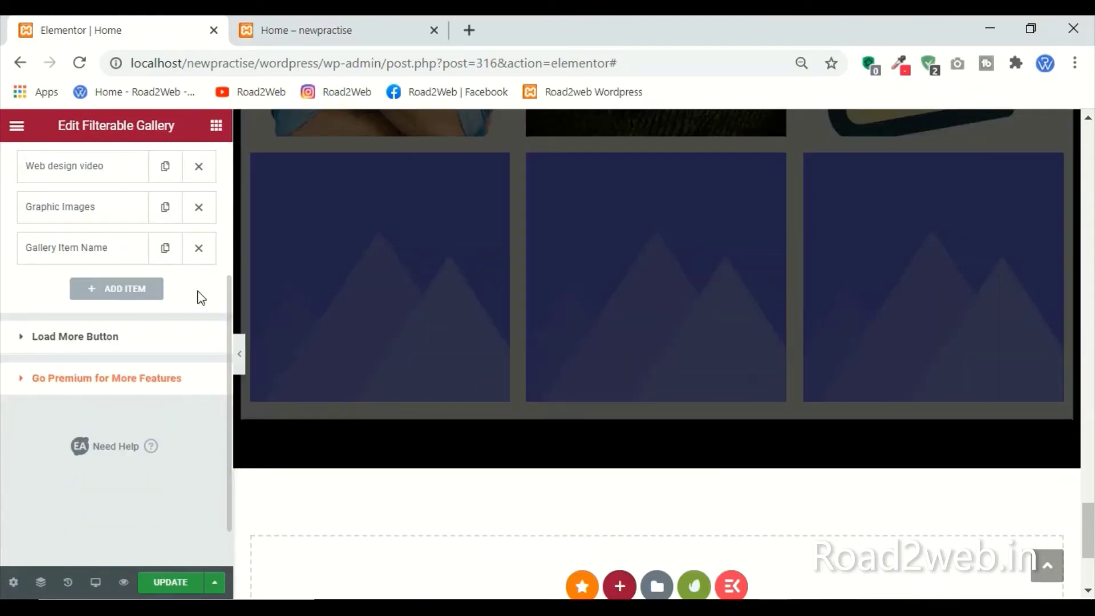
Step: Duplicate each of the three remaining gallery items once
{"action": "left_click", "coordinate": [165, 253]}
{"action": "left_click", "coordinate": [164, 275]}
{"action": "left_click", "coordinate": [166, 244]}
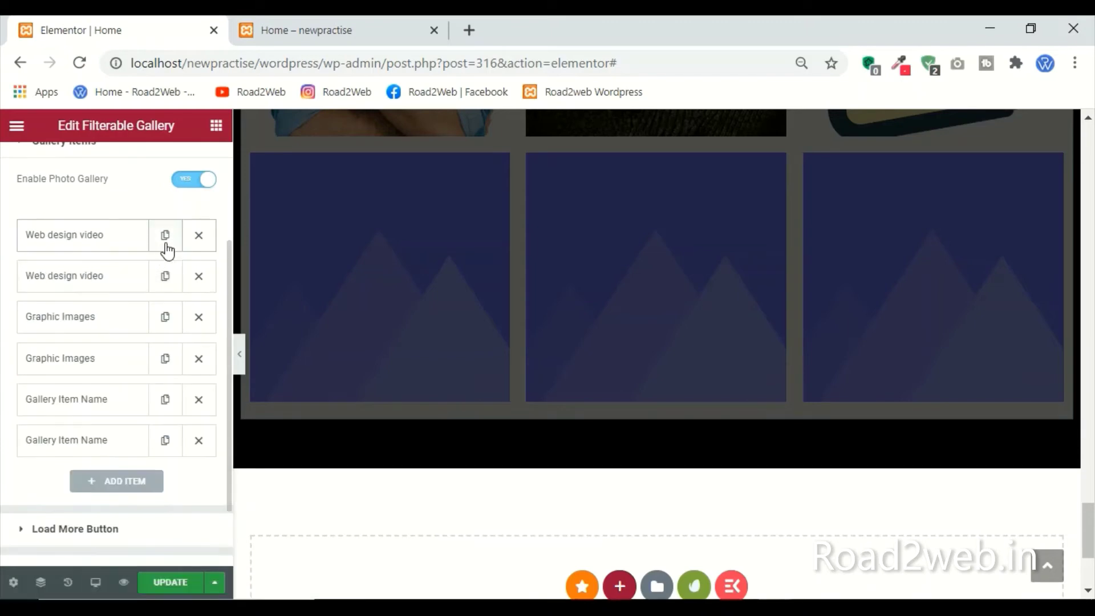
Step: Reorder the gallery items into the repeating sequence Web design video, Graphic Images, Gallery Item Name
{"action": "scroll", "coordinate": [787, 347], "scroll_direction": "up", "scroll_amount": 2}
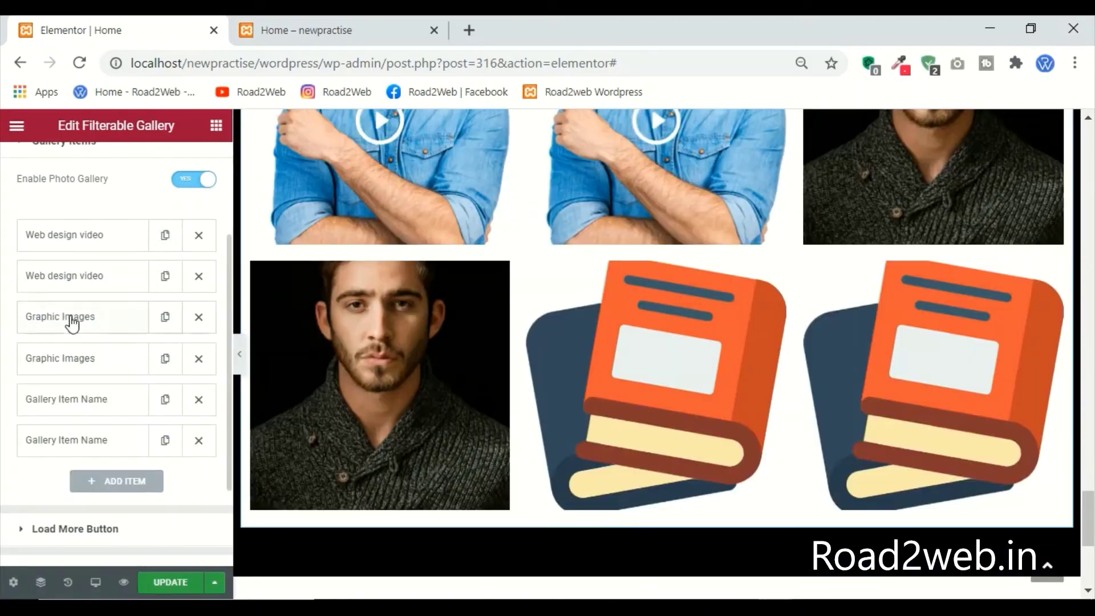
{"action": "left_click_drag", "start_coordinate": [73, 317], "coordinate": [69, 274]}
{"action": "left_click_drag", "start_coordinate": [63, 405], "coordinate": [65, 325]}
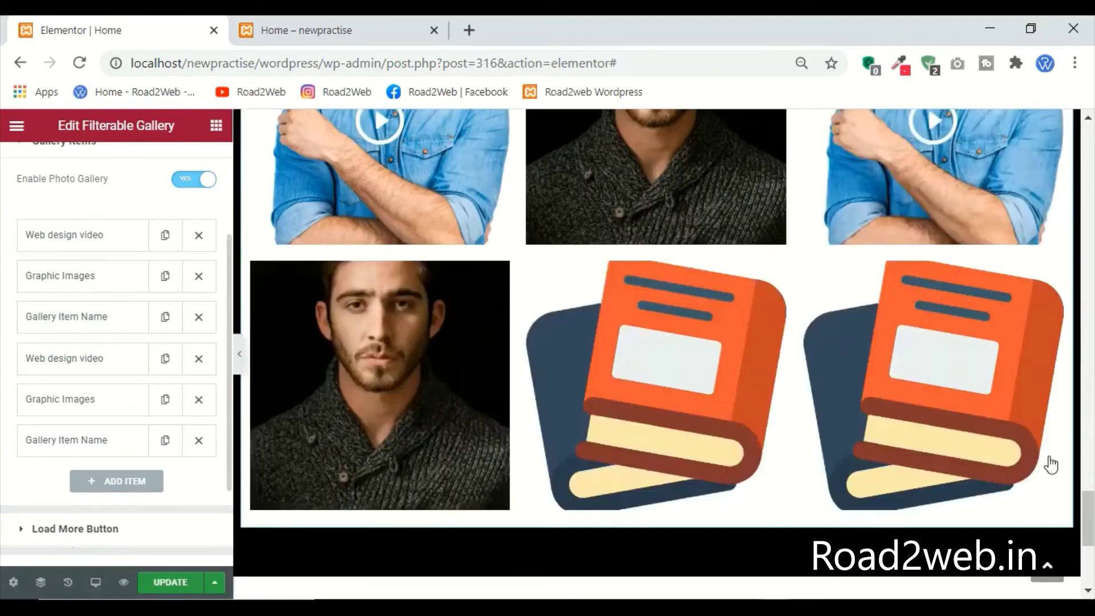
Step: Check the reordered gallery with the Web Design and Graphic Design filters and return to All
{"action": "scroll", "coordinate": [984, 296], "scroll_direction": "up", "scroll_amount": 3}
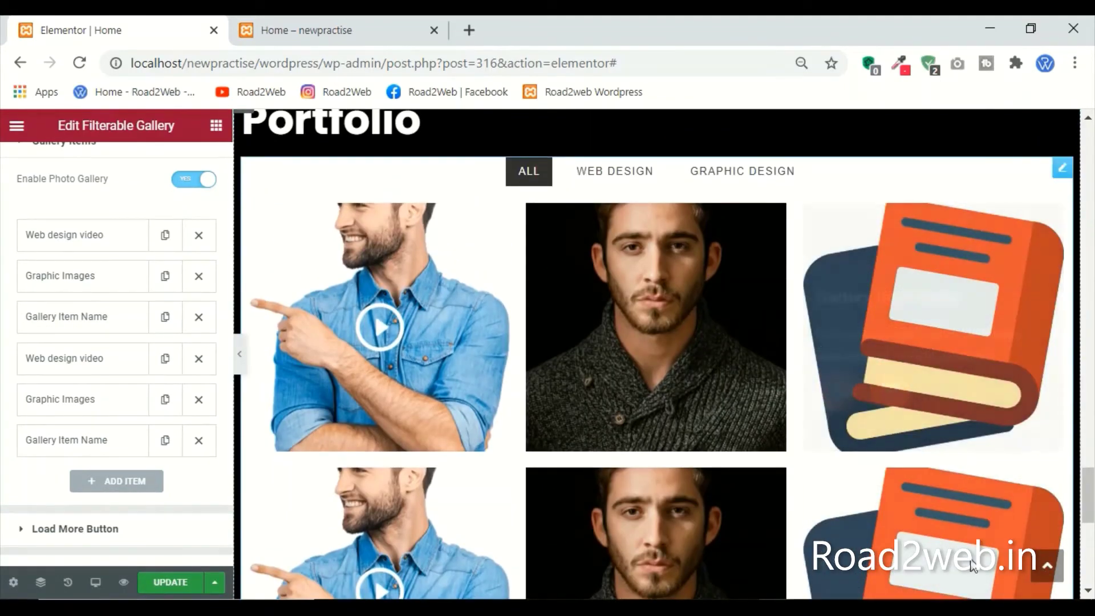
{"action": "left_click", "coordinate": [629, 174]}
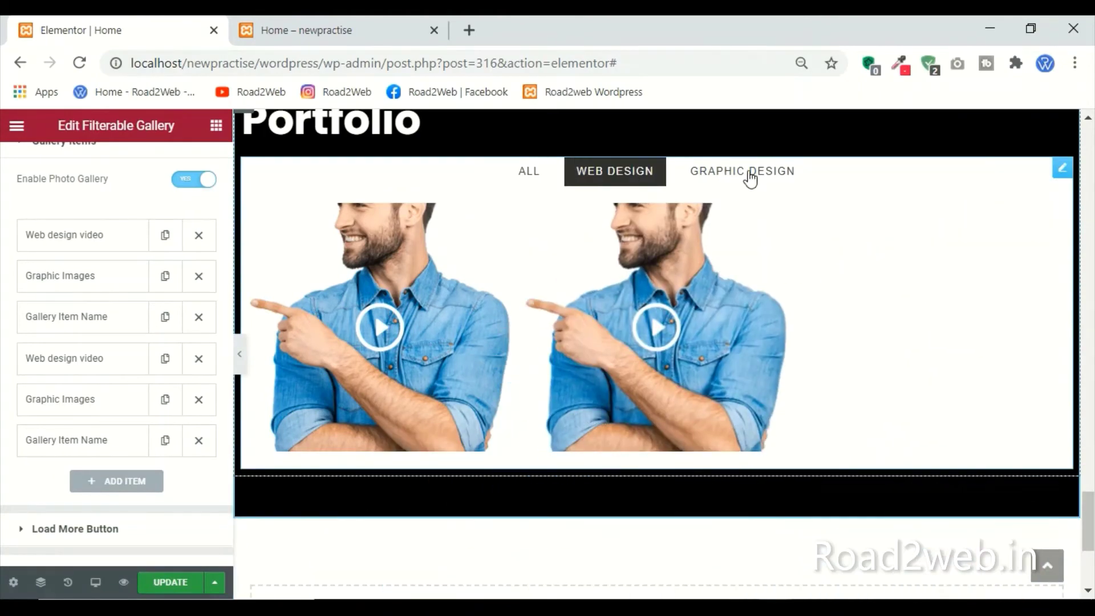
{"action": "left_click", "coordinate": [750, 180]}
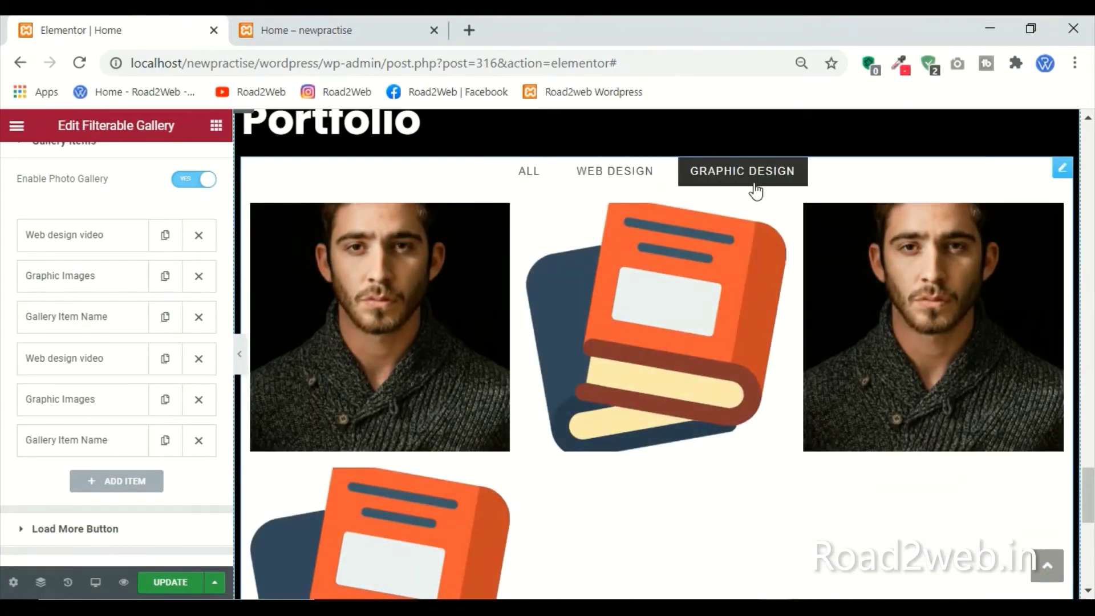
{"action": "left_click", "coordinate": [621, 177]}
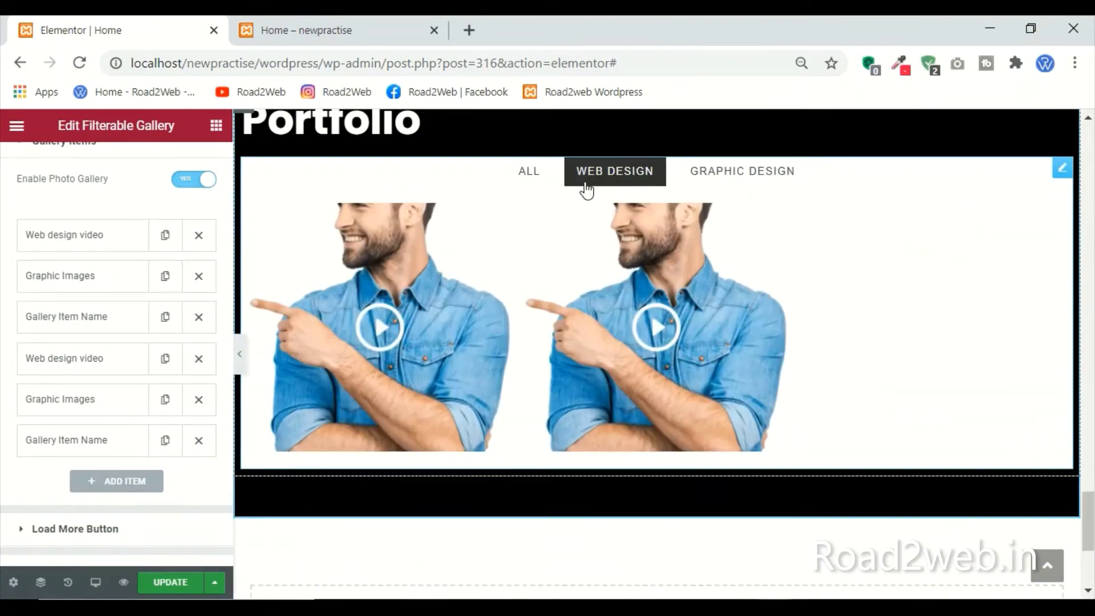
{"action": "left_click", "coordinate": [529, 171]}
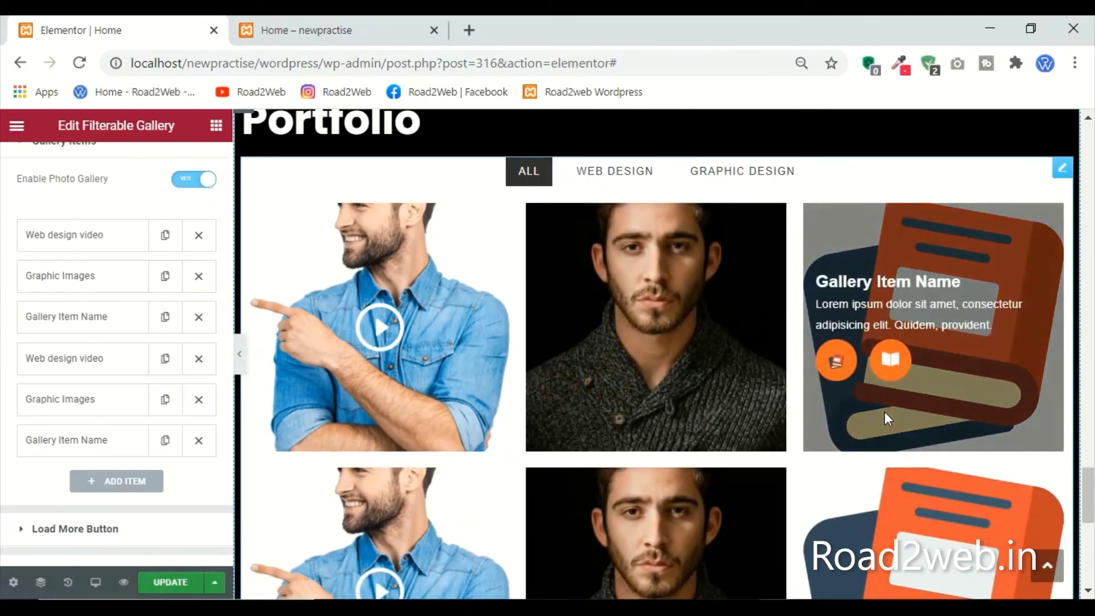
Step: Try turning off the Enable Photo Gallery option and switch it back on
{"action": "left_click", "coordinate": [101, 180]}
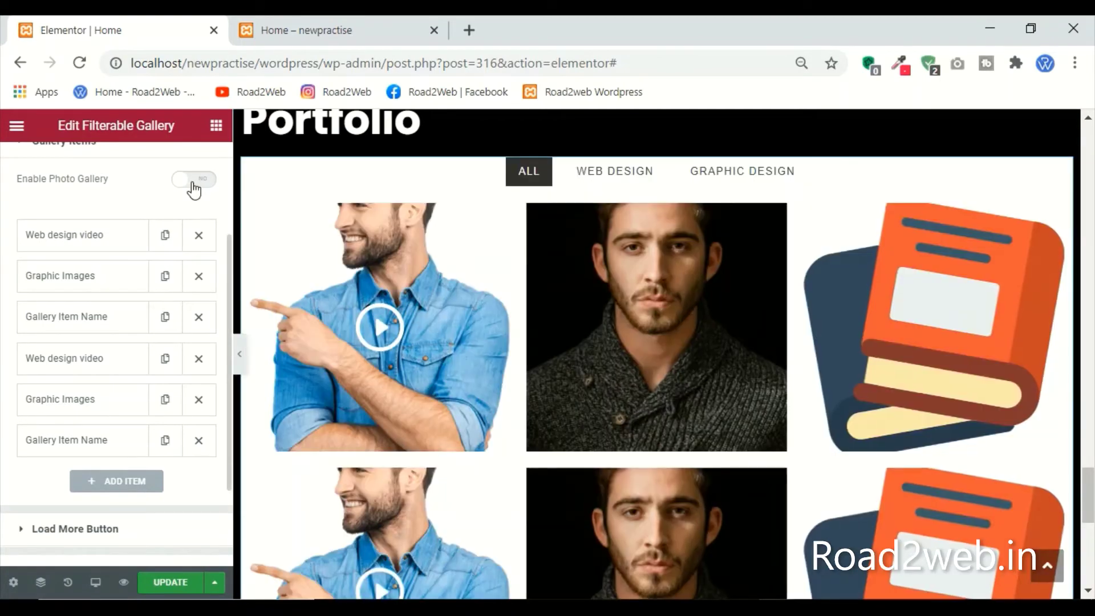
{"action": "left_click", "coordinate": [195, 181]}
{"action": "scroll", "coordinate": [133, 279], "scroll_direction": "up", "scroll_amount": 3}
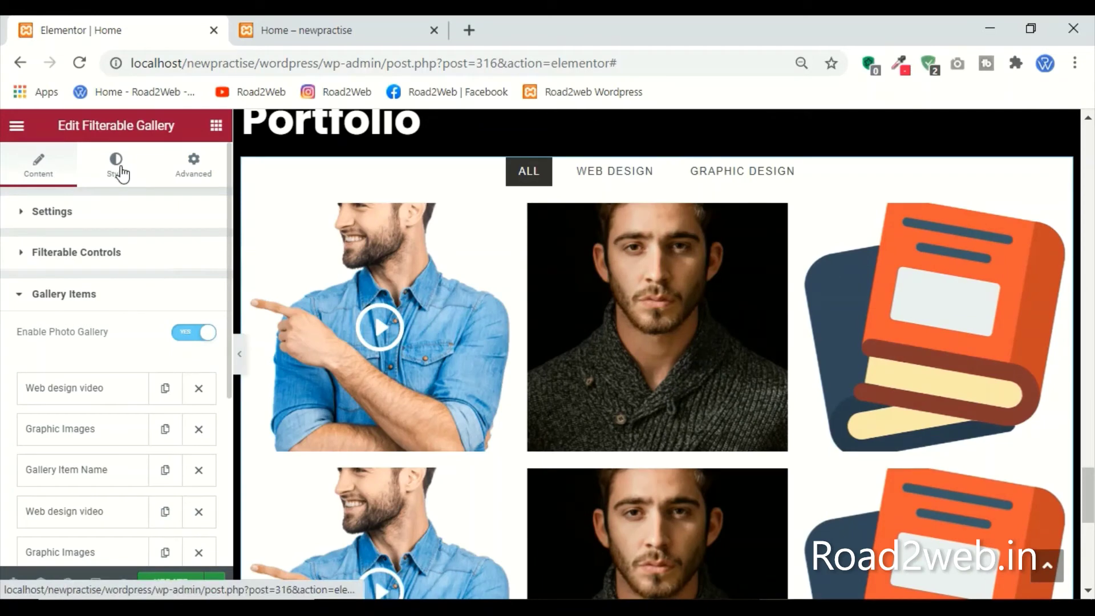
Step: Set the filterable gallery's general background color to black (#000)
{"action": "left_click", "coordinate": [120, 174]}
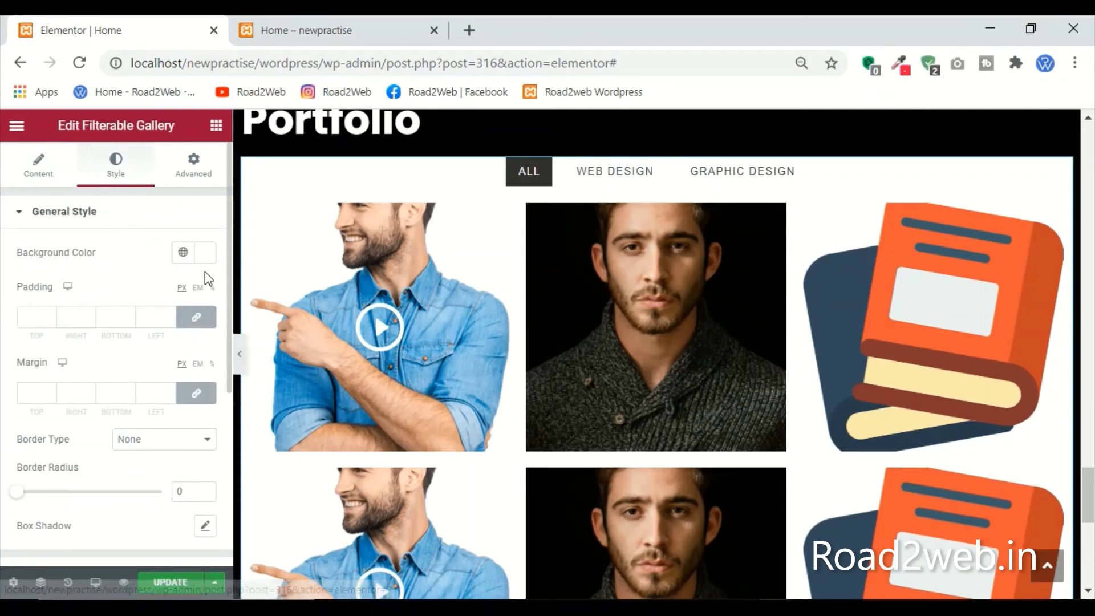
{"action": "left_click", "coordinate": [204, 256]}
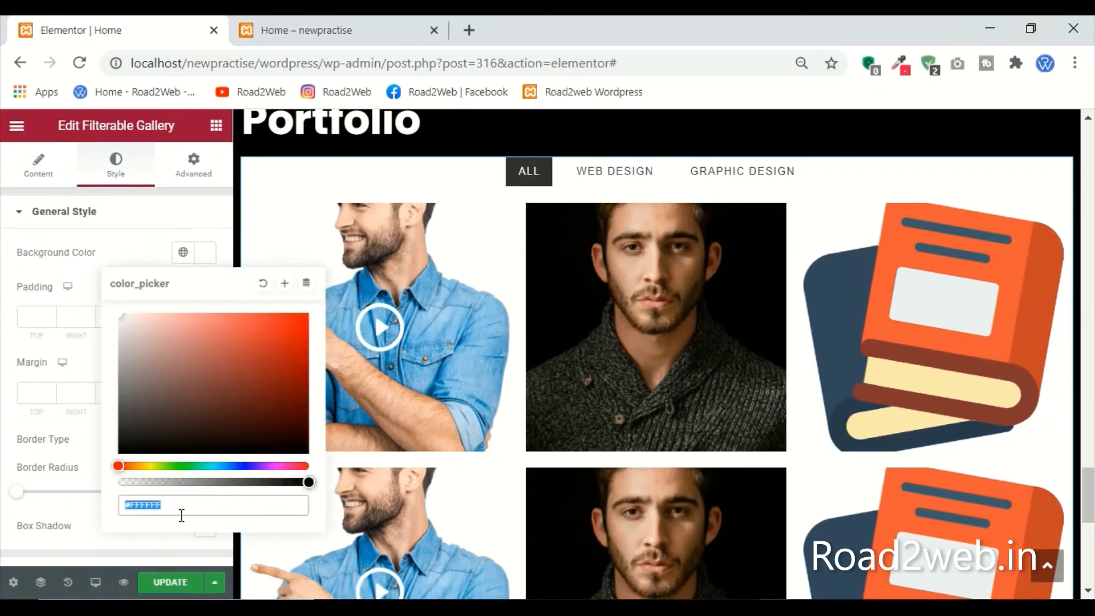
{"action": "type", "text": "#F0004D"}
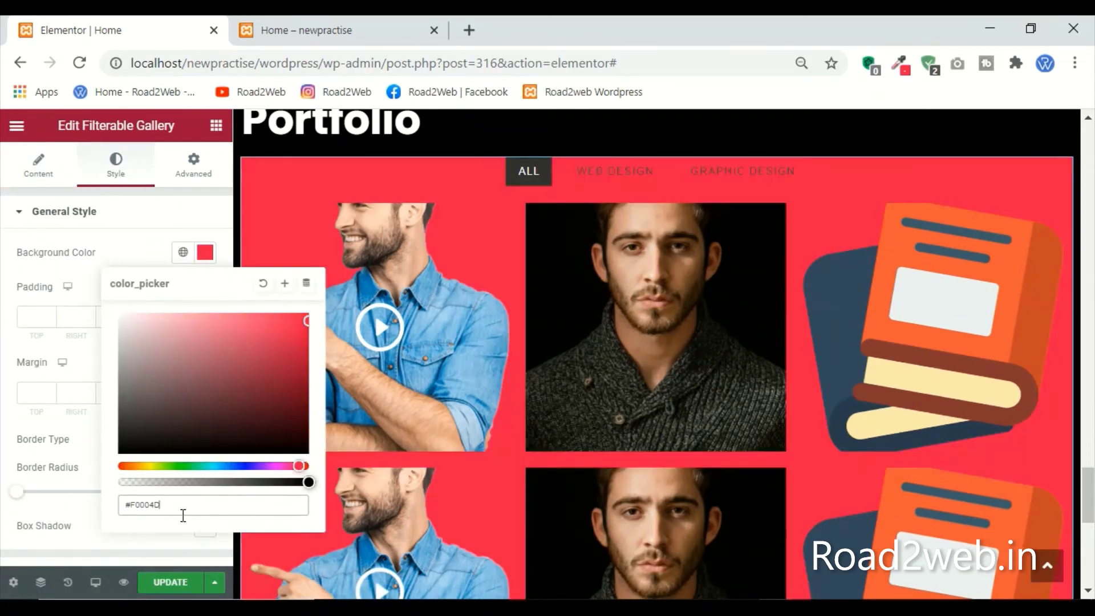
{"action": "key", "text": "BackSpace"}
{"action": "key", "text": "BackSpace"}
{"action": "key", "text": "BackSpace"}
{"action": "key", "text": "BackSpace"}
{"action": "key", "text": "BackSpace"}
{"action": "key", "text": "BackSpace"}
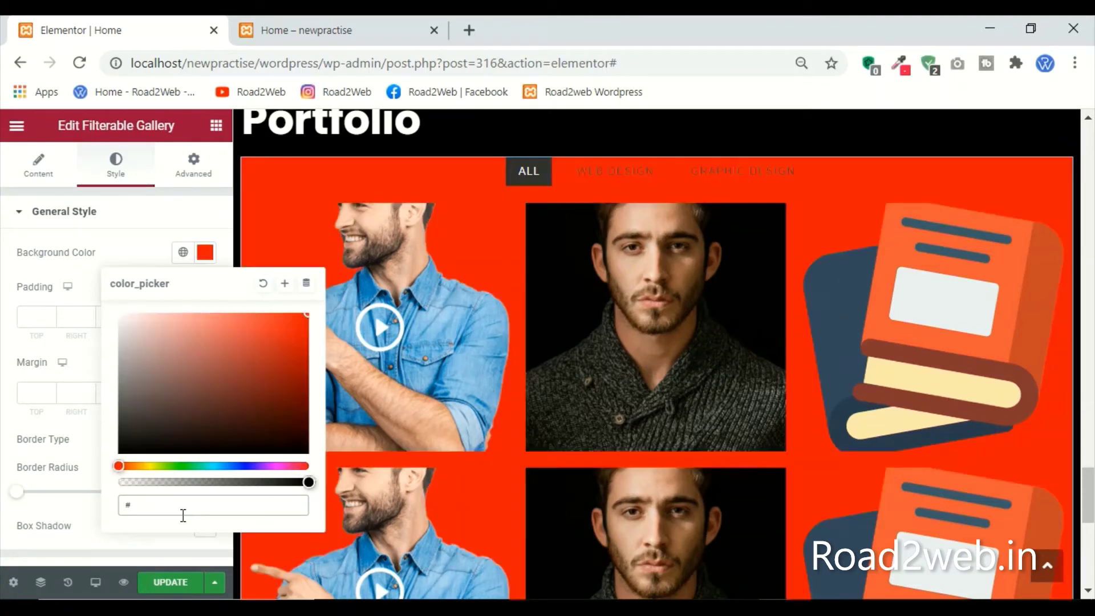
{"action": "type", "text": "000"}
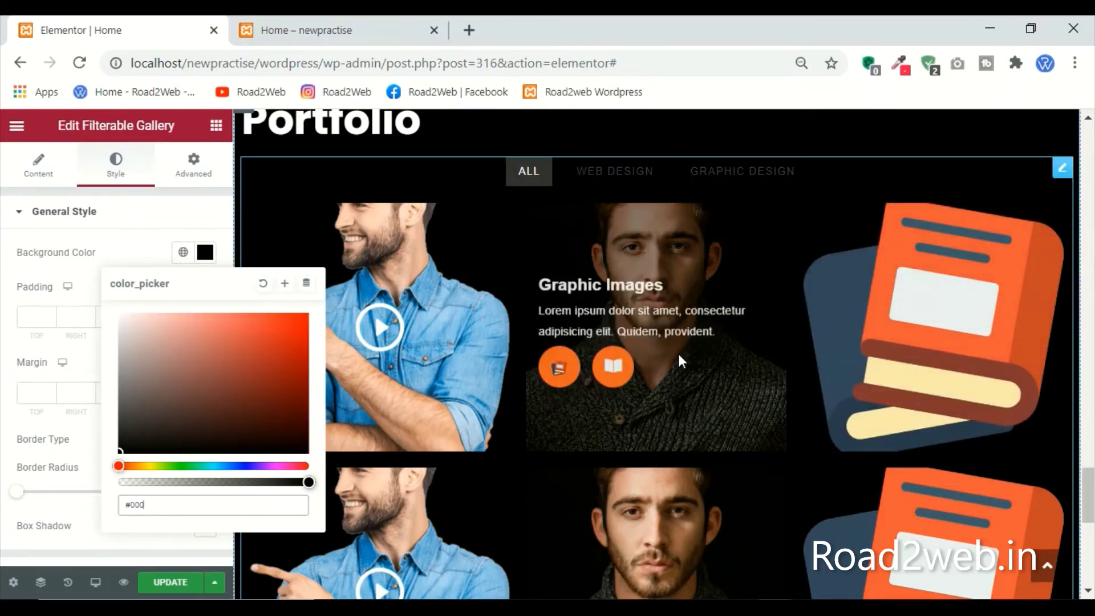
{"action": "left_click", "coordinate": [102, 245]}
{"action": "left_click", "coordinate": [98, 212]}
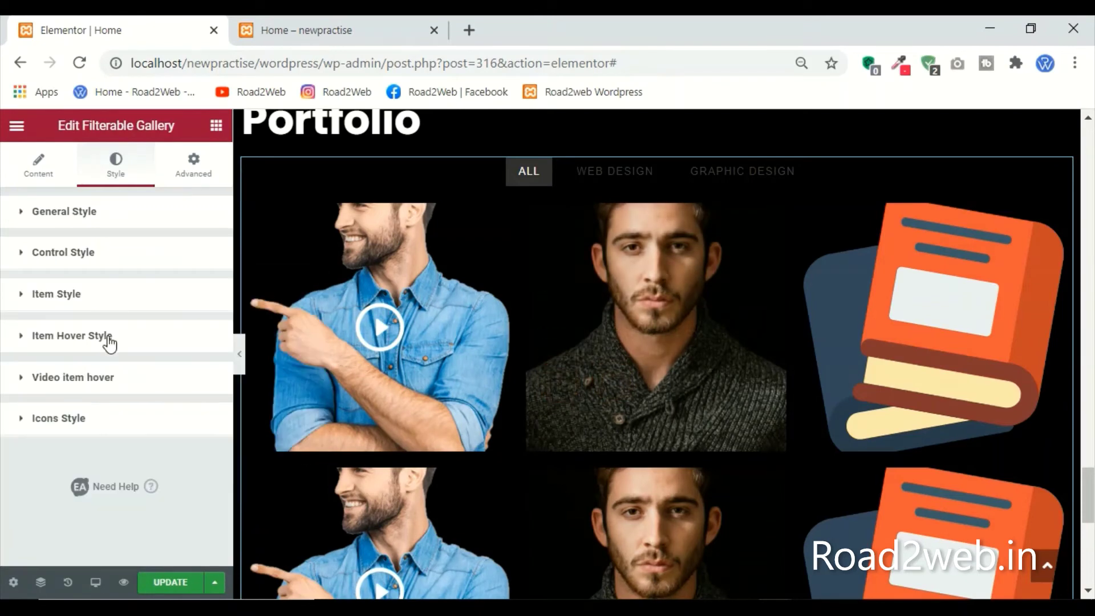
{"action": "left_click", "coordinate": [89, 257]}
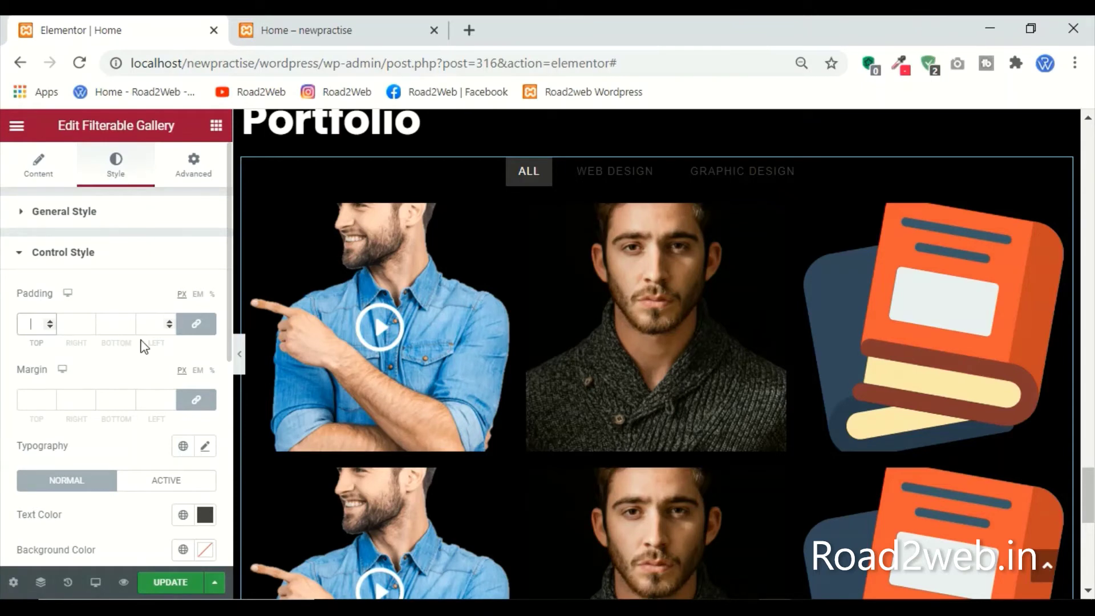
{"action": "scroll", "coordinate": [78, 393], "scroll_direction": "down", "scroll_amount": 3}
{"action": "scroll", "coordinate": [90, 360], "scroll_direction": "up", "scroll_amount": 3}
{"action": "left_click", "coordinate": [94, 254]}
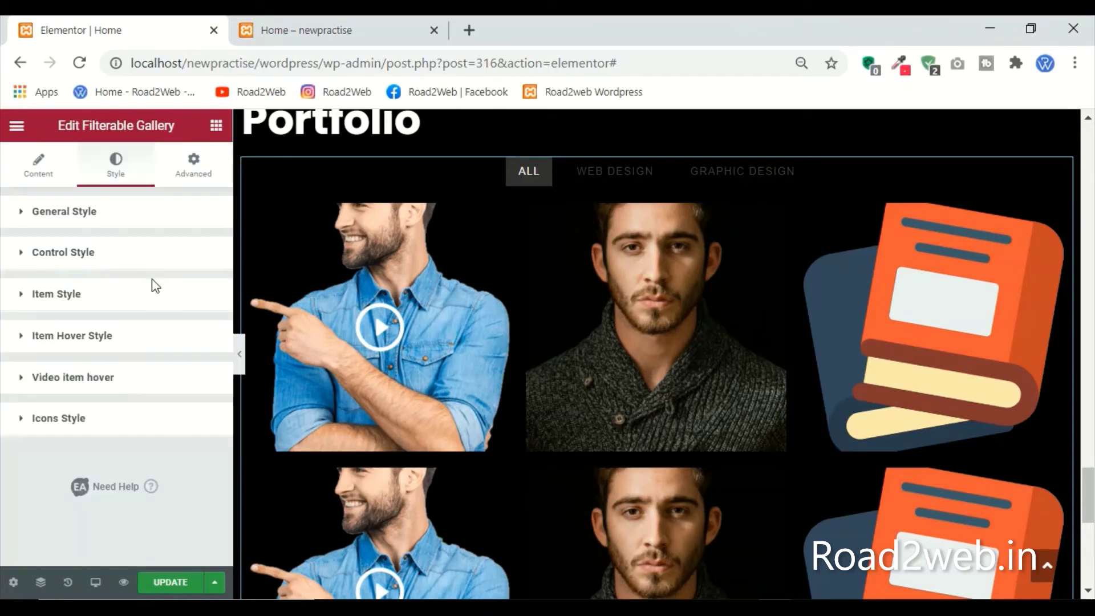
Step: Set the font family of the gallery's filter controls to Poppins
{"action": "left_click", "coordinate": [98, 265]}
{"action": "scroll", "coordinate": [131, 376], "scroll_direction": "down", "scroll_amount": 4}
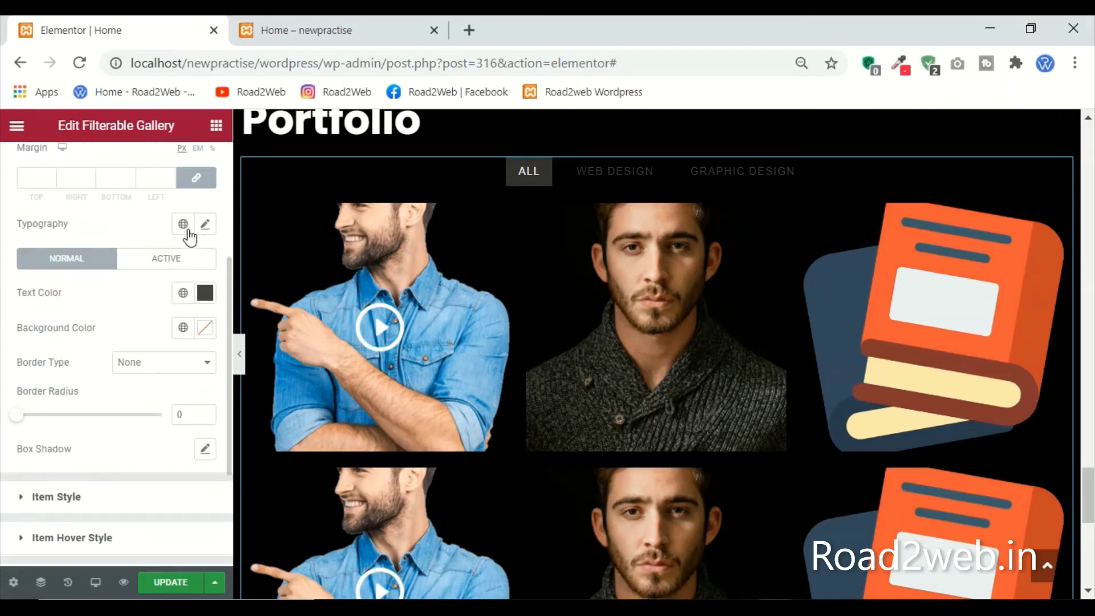
{"action": "left_click", "coordinate": [205, 225]}
{"action": "left_click", "coordinate": [163, 312]}
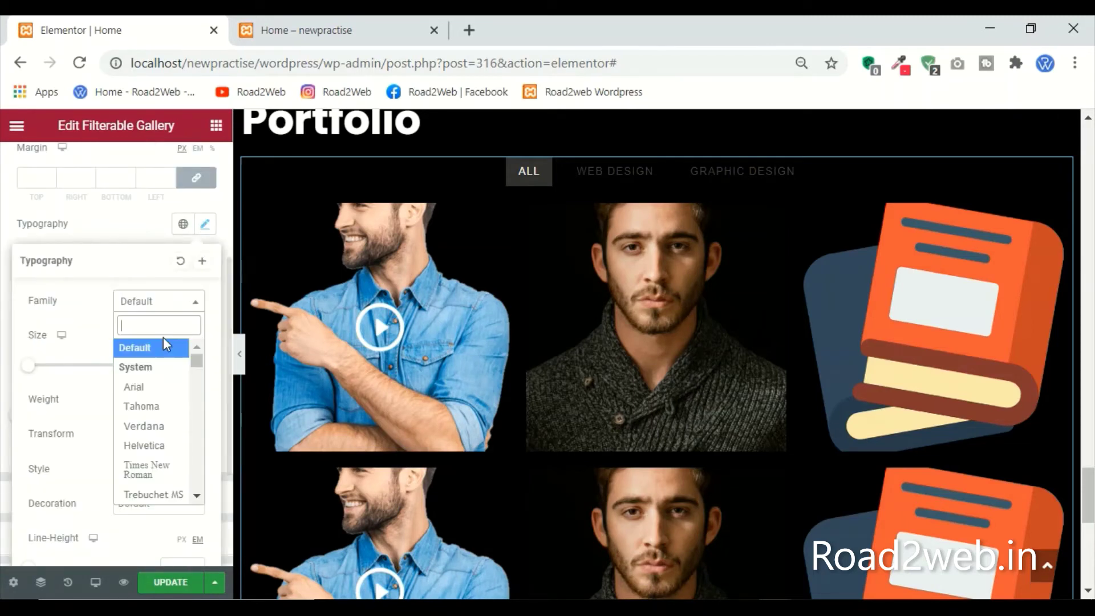
{"action": "type", "text": "poo"}
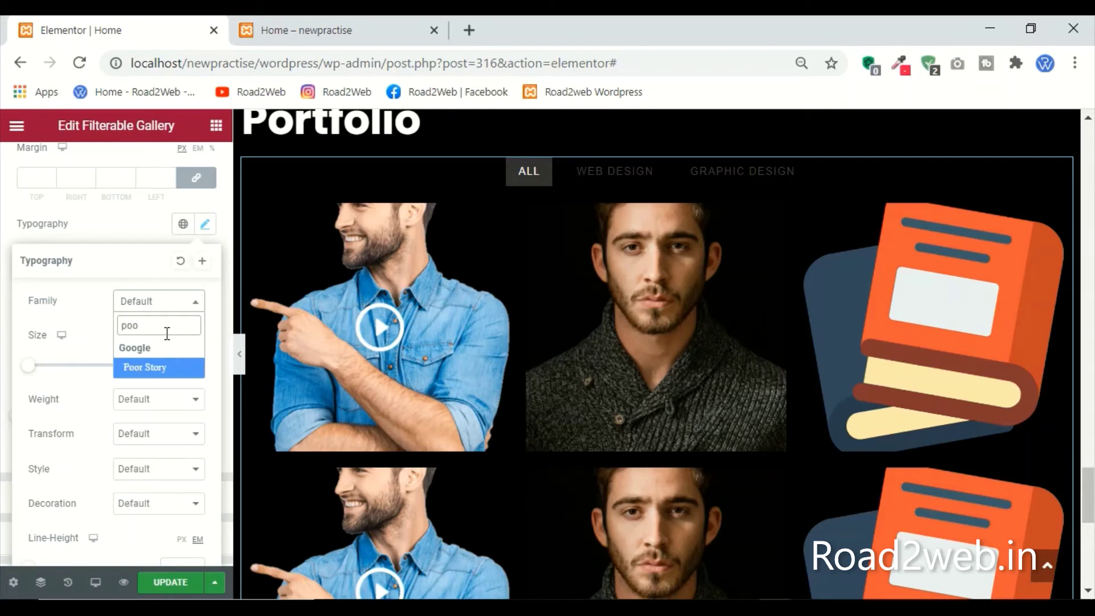
{"action": "key", "text": "BackSpace"}
{"action": "type", "text": "p"}
{"action": "key", "text": "Return"}
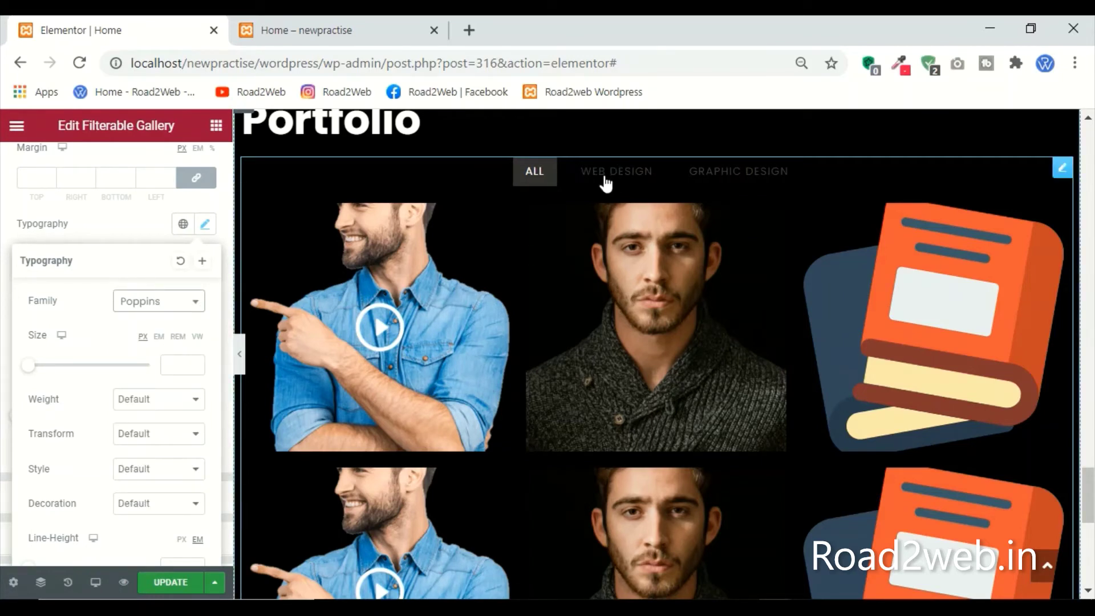
{"action": "left_click", "coordinate": [123, 223]}
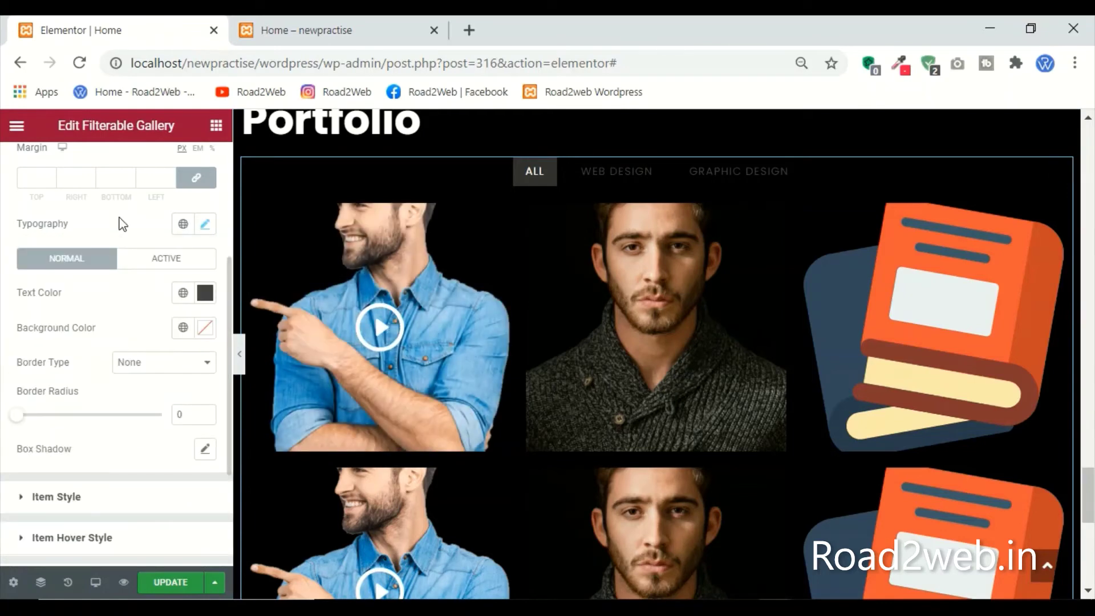
Step: Set the filter controls' normal text color to white (#FFF)
{"action": "left_click", "coordinate": [205, 293]}
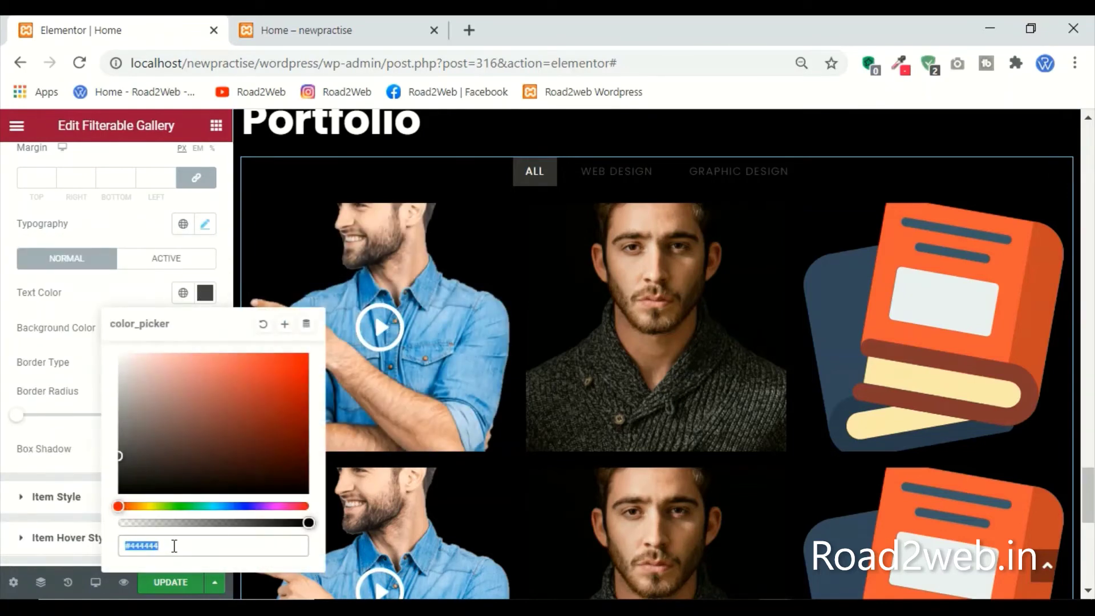
{"action": "type", "text": "#FFF"}
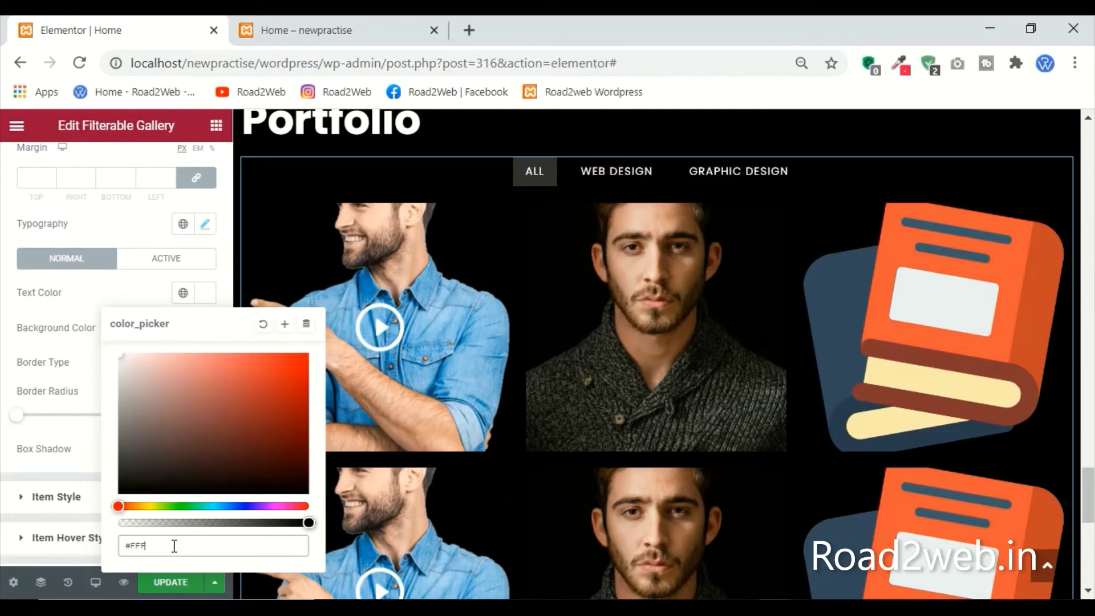
{"action": "left_click", "coordinate": [100, 321]}
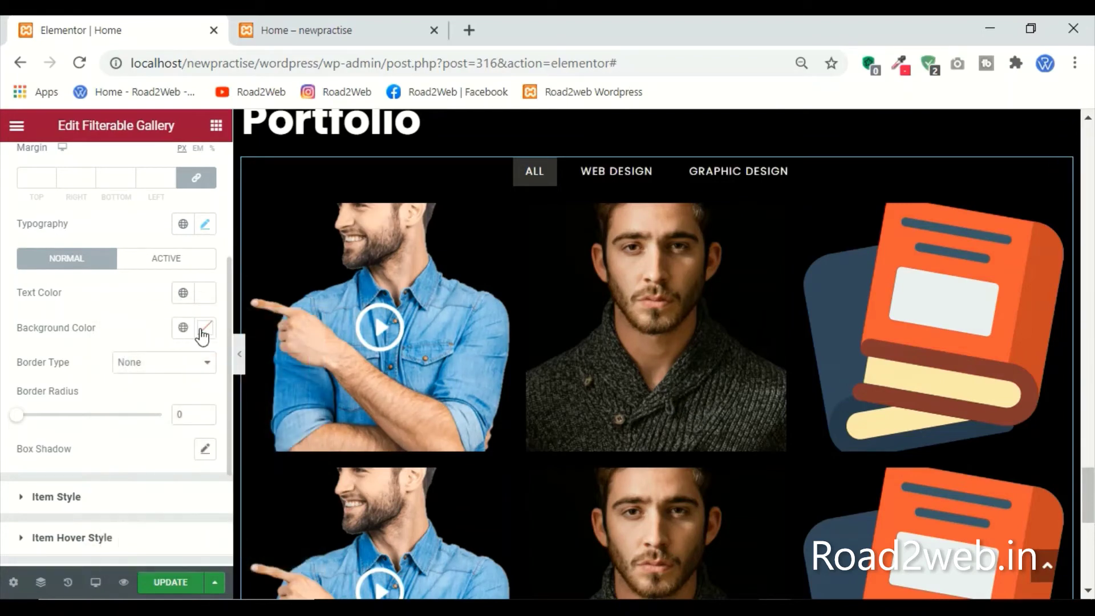
Step: Set the filter controls' typography to size 18 px and weight 600
{"action": "left_click", "coordinate": [204, 225]}
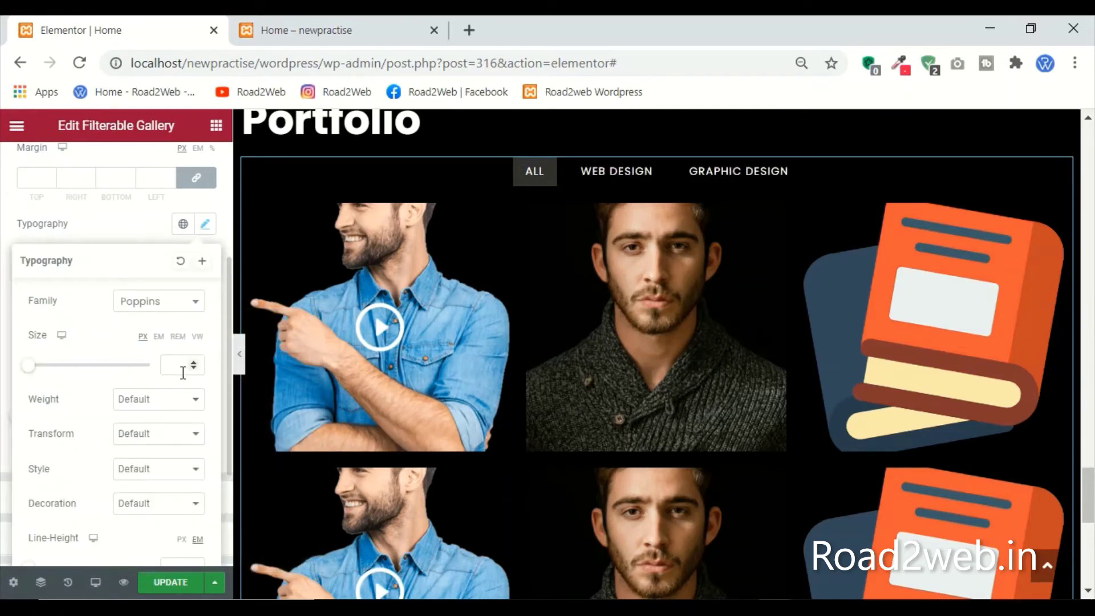
{"action": "left_click", "coordinate": [182, 372]}
{"action": "type", "text": "20"}
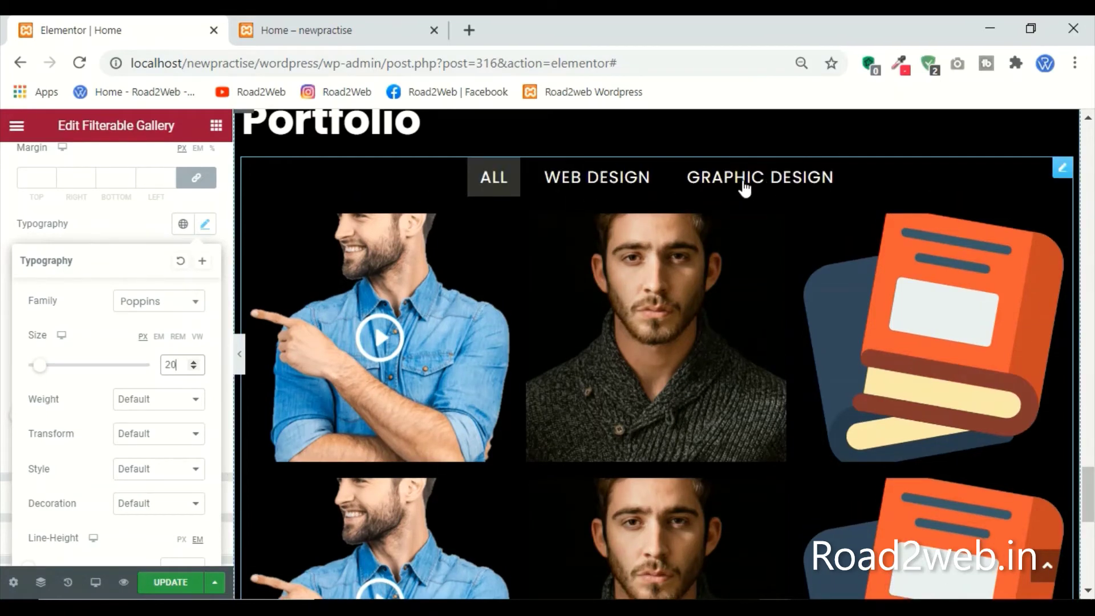
{"action": "left_click", "coordinate": [170, 399]}
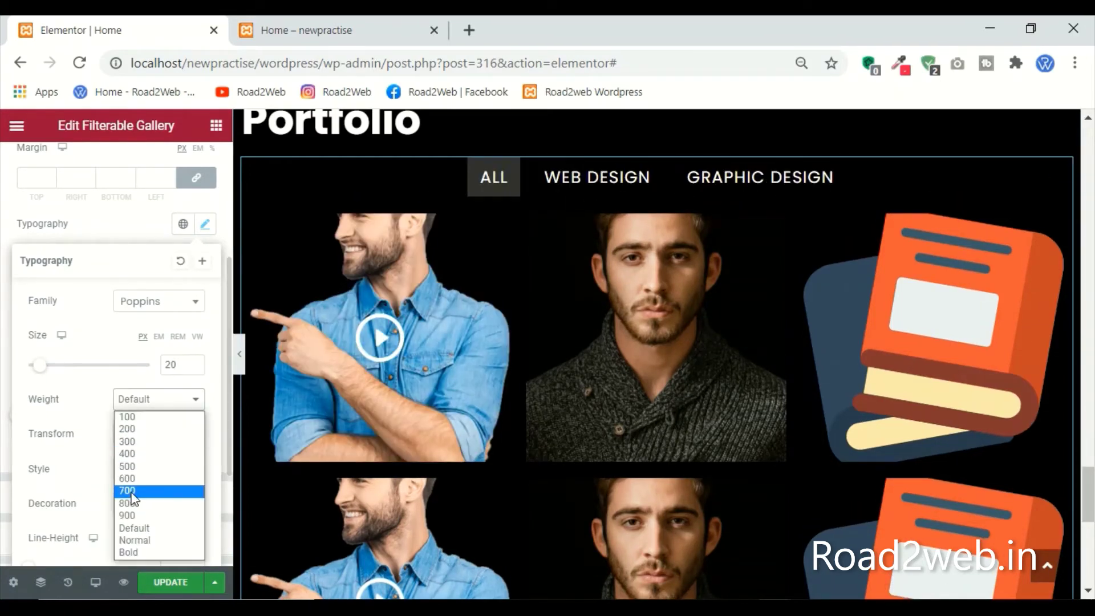
{"action": "left_click", "coordinate": [129, 478]}
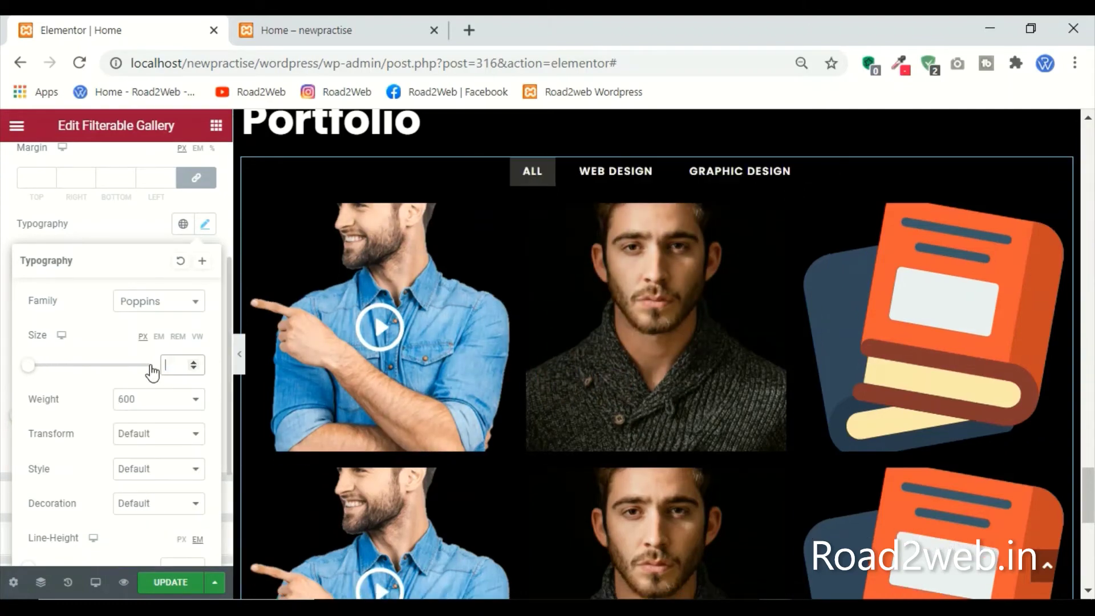
{"action": "type", "text": "18"}
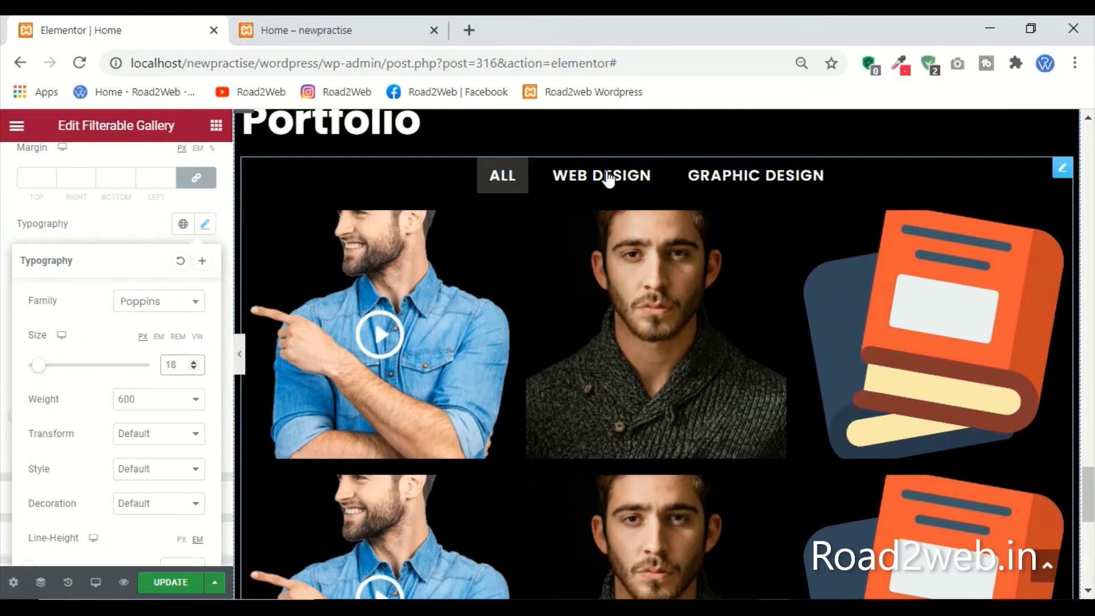
Step: Check the restyled filter controls by switching between Web Design, Graphic Design and All, ending on Graphic Design
{"action": "left_click", "coordinate": [649, 178]}
{"action": "left_click", "coordinate": [748, 175]}
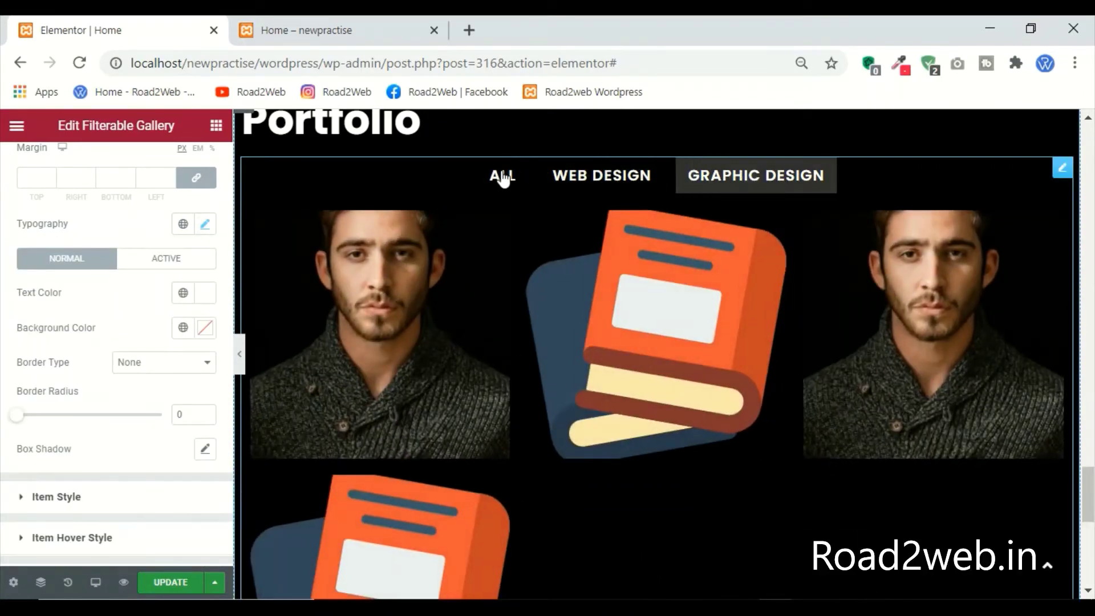
{"action": "left_click", "coordinate": [501, 176]}
{"action": "left_click", "coordinate": [608, 181]}
{"action": "left_click", "coordinate": [755, 192]}
{"action": "scroll", "coordinate": [108, 329], "scroll_direction": "up", "scroll_amount": 5}
{"action": "left_click", "coordinate": [103, 331]}
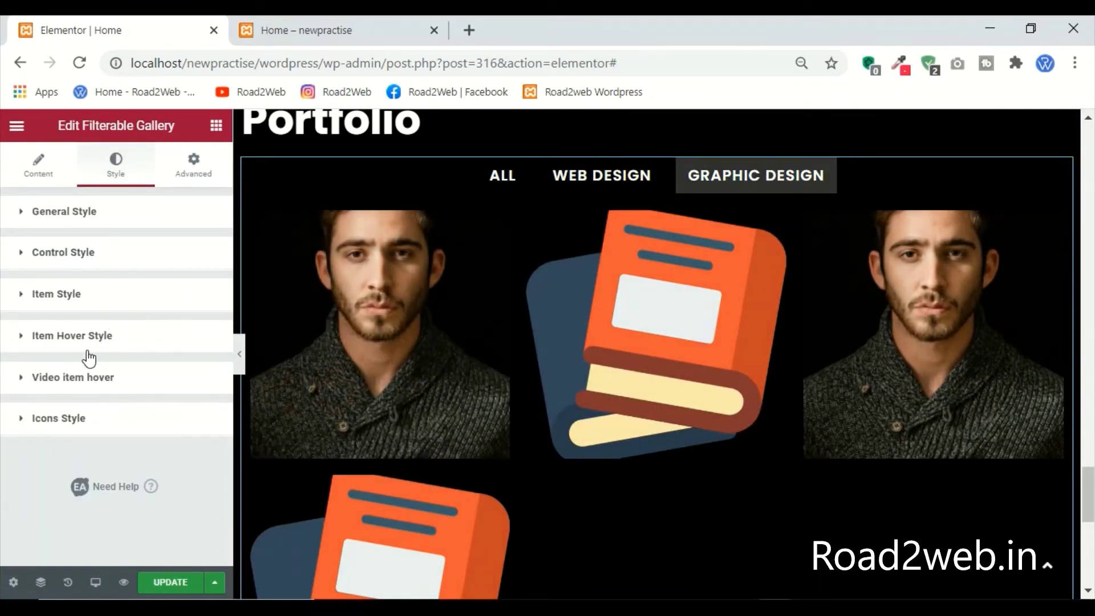
Step: Show all gallery items and try red #CD1717B3 as the video item hover background color, previewing it on the gallery
{"action": "left_click", "coordinate": [96, 377]}
{"action": "scroll", "coordinate": [96, 383], "scroll_direction": "down", "scroll_amount": 3}
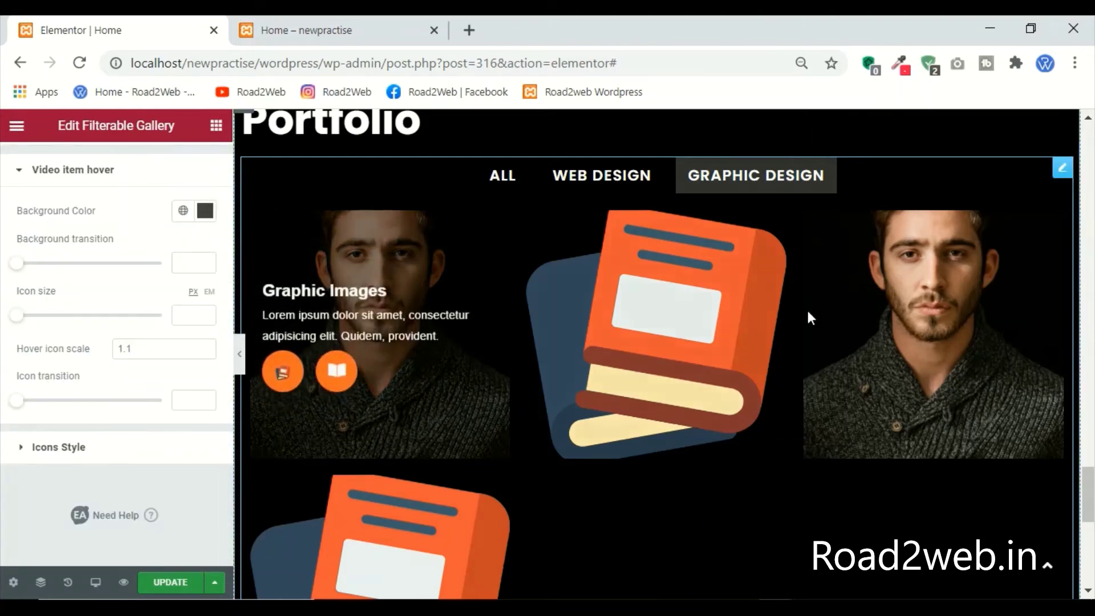
{"action": "left_click", "coordinate": [521, 181]}
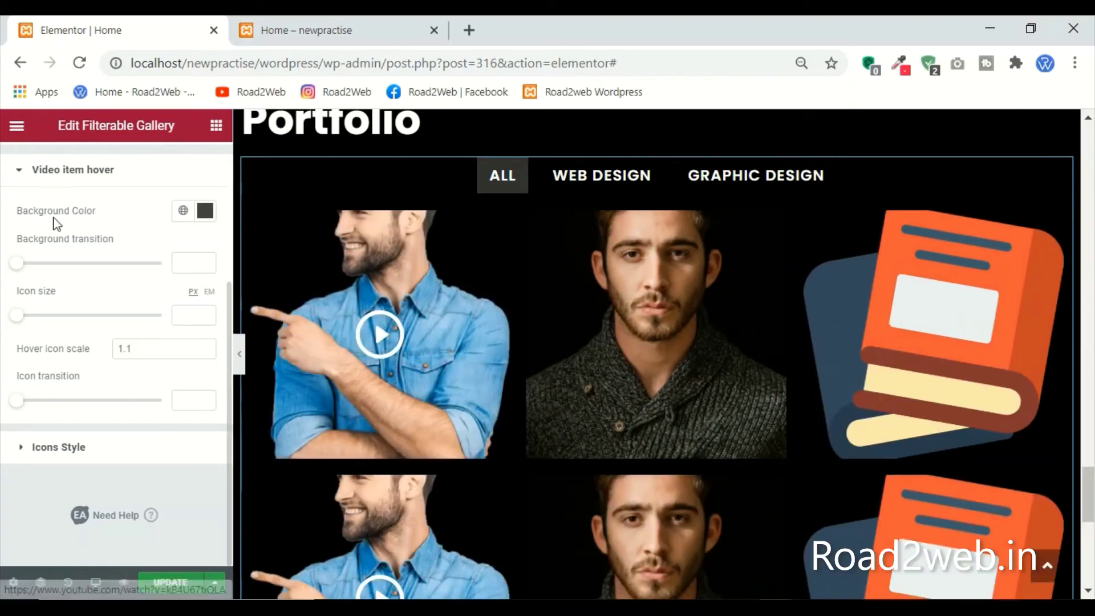
{"action": "left_click", "coordinate": [206, 211]}
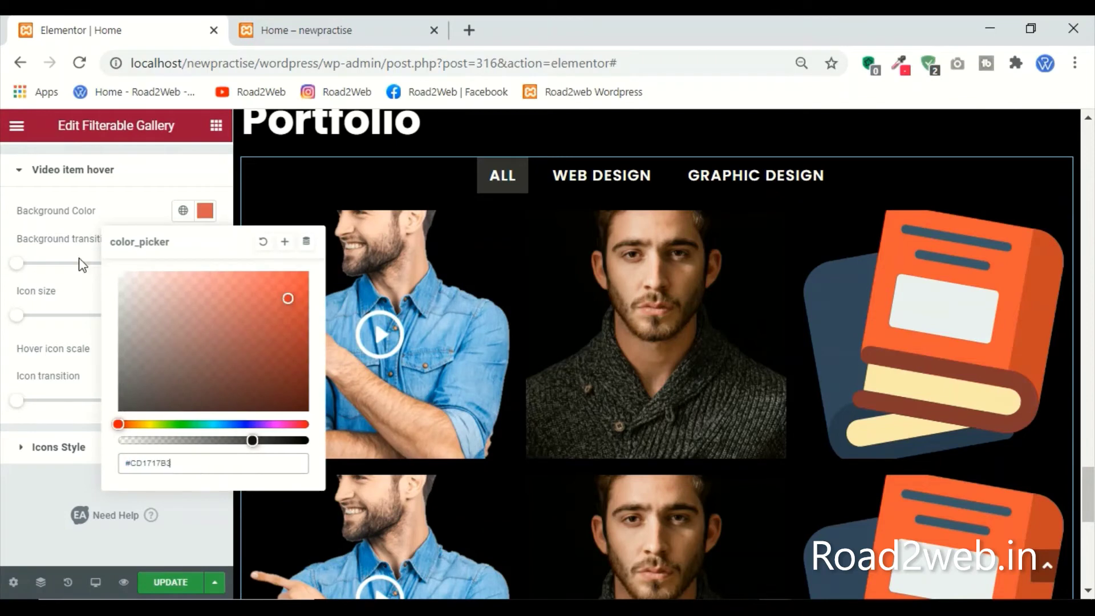
{"action": "left_click", "coordinate": [152, 171]}
{"action": "mouse_move", "coordinate": [627, 376]}
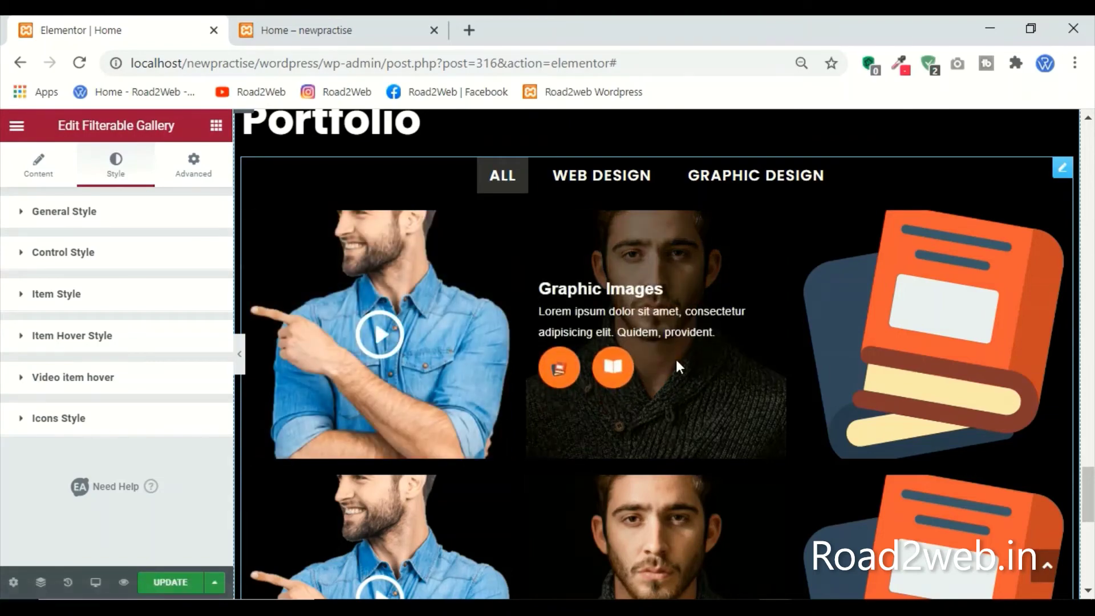
{"action": "mouse_move", "coordinate": [915, 333]}
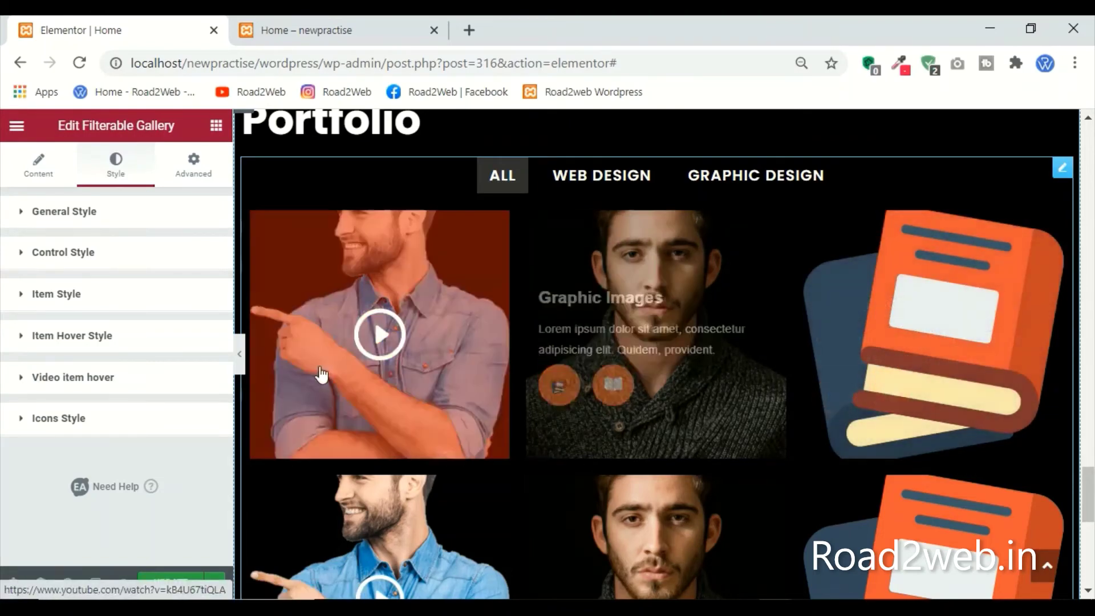
Step: Try the softer red #AF4D4DB3 as the video item hover background color
{"action": "left_click", "coordinate": [78, 379]}
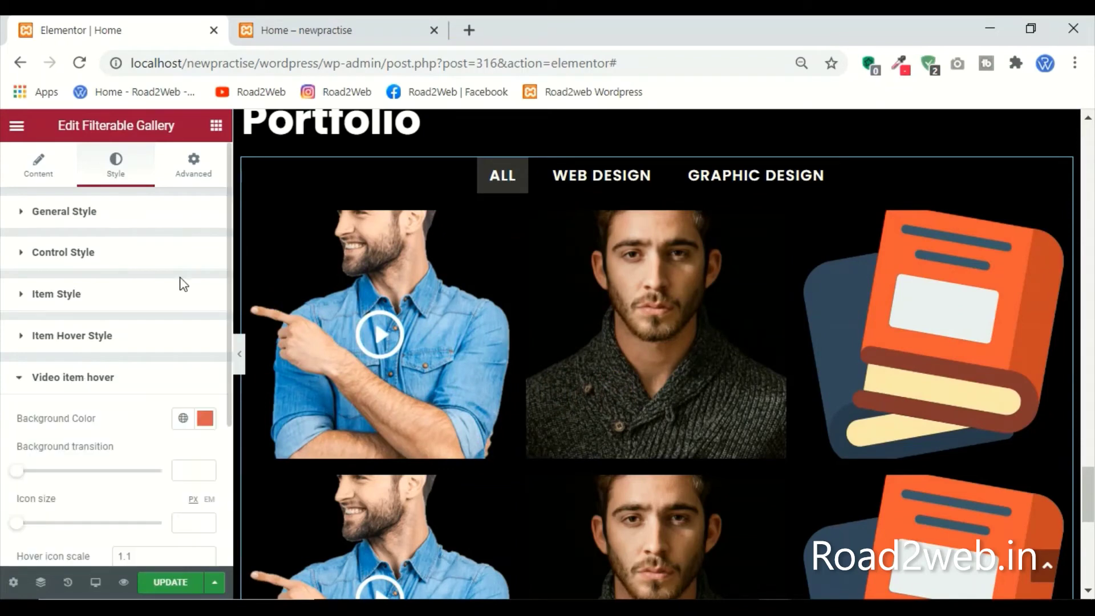
{"action": "left_click", "coordinate": [201, 419]}
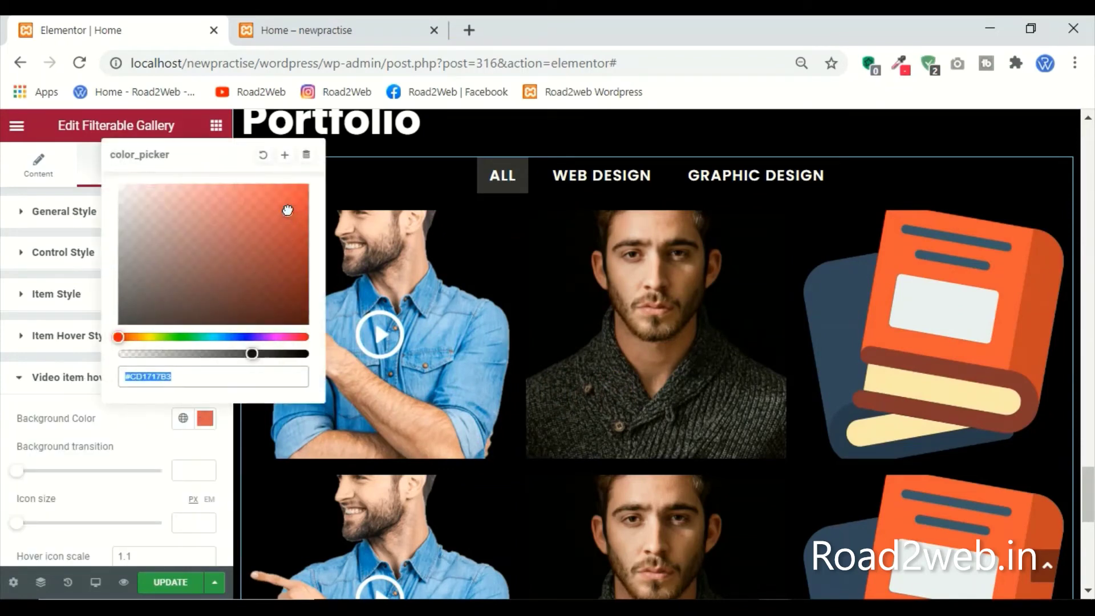
{"action": "left_click", "coordinate": [225, 228]}
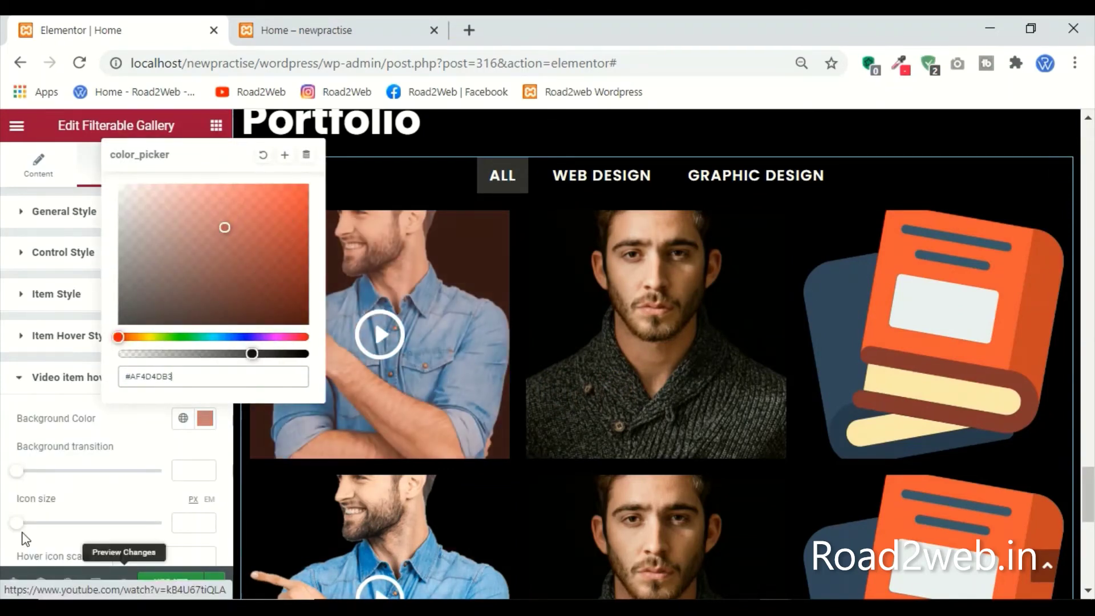
{"action": "left_click", "coordinate": [42, 377]}
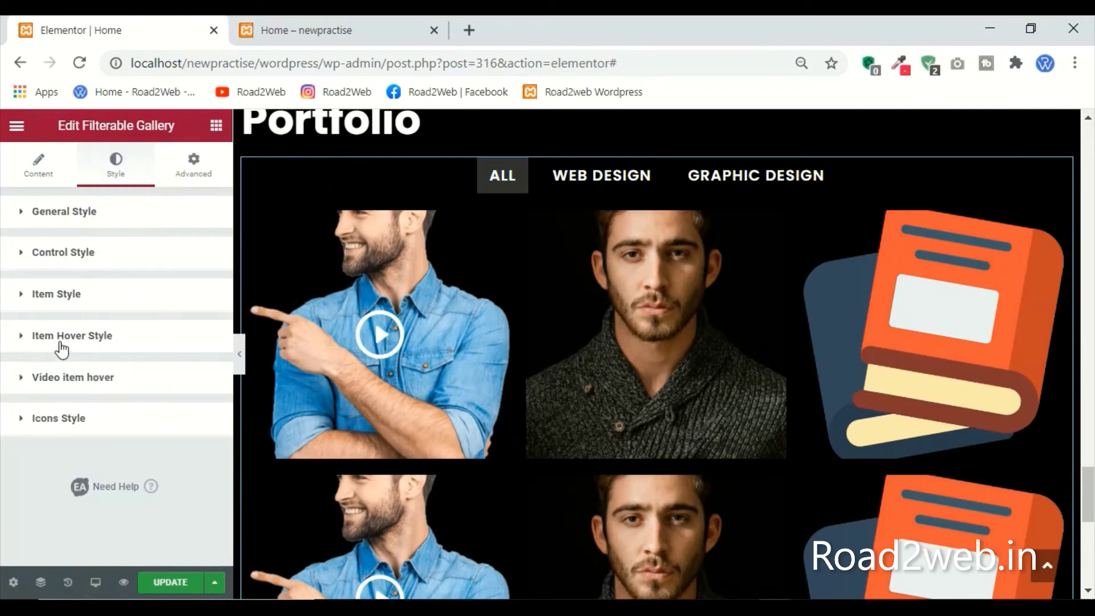
Step: Set the background color in Item Hover Style to the translucent red #993D3DB3 and preview it on the image items
{"action": "left_click", "coordinate": [60, 342]}
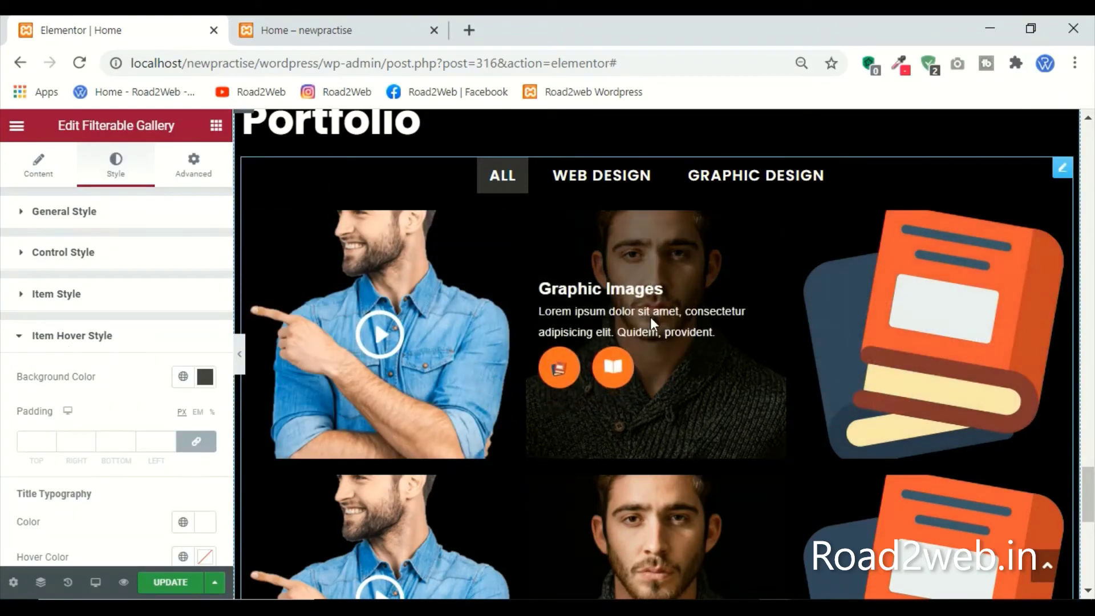
{"action": "left_click", "coordinate": [206, 377]}
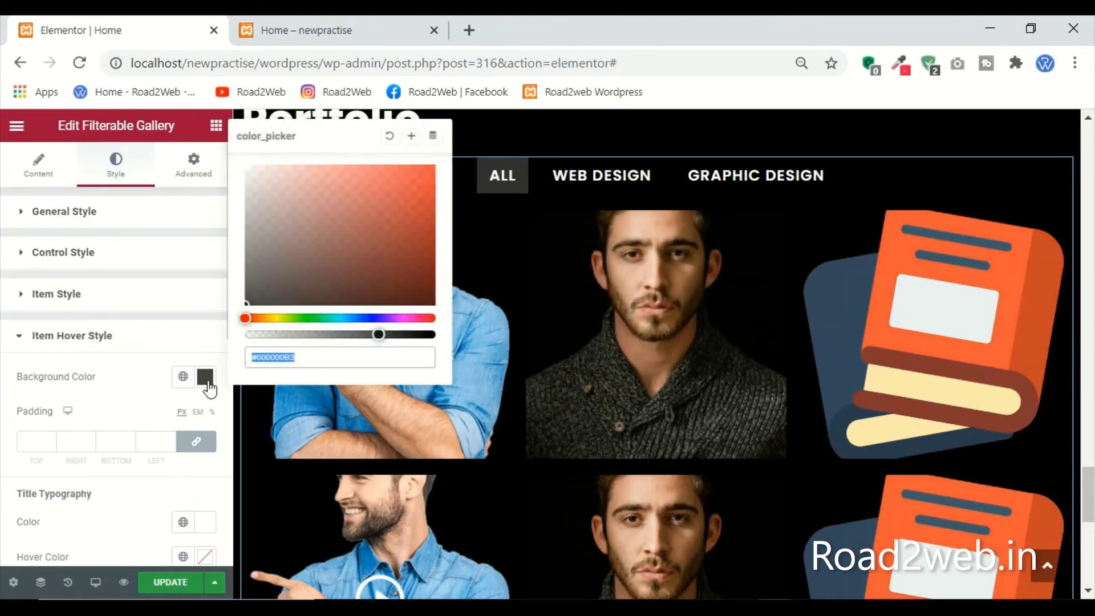
{"action": "left_click", "coordinate": [251, 298]}
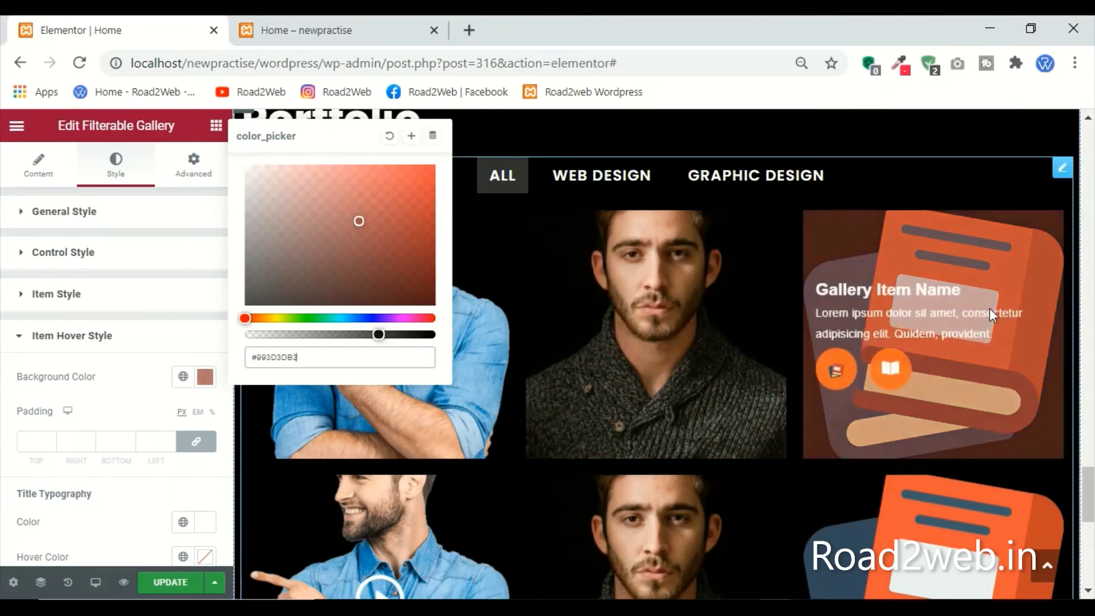
{"action": "scroll", "coordinate": [958, 517], "scroll_direction": "down", "scroll_amount": 2}
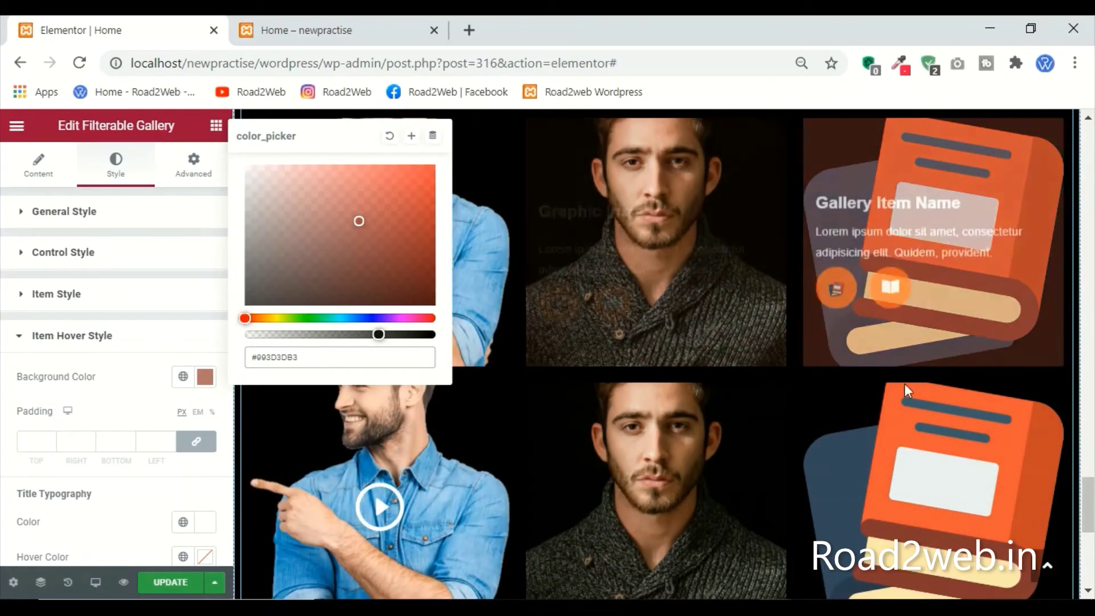
Step: Copy the item hover background color #993D3DB3 and apply it as the video item hover background color
{"action": "left_click_drag", "start_coordinate": [298, 359], "coordinate": [239, 363]}
{"action": "key", "text": "ctrl+c"}
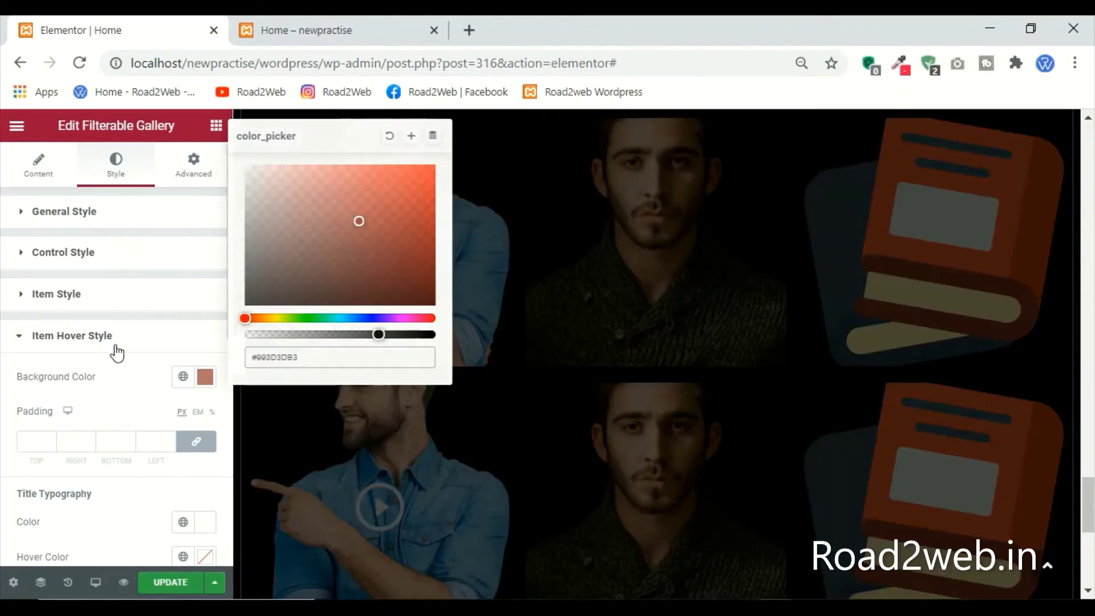
{"action": "left_click", "coordinate": [115, 349]}
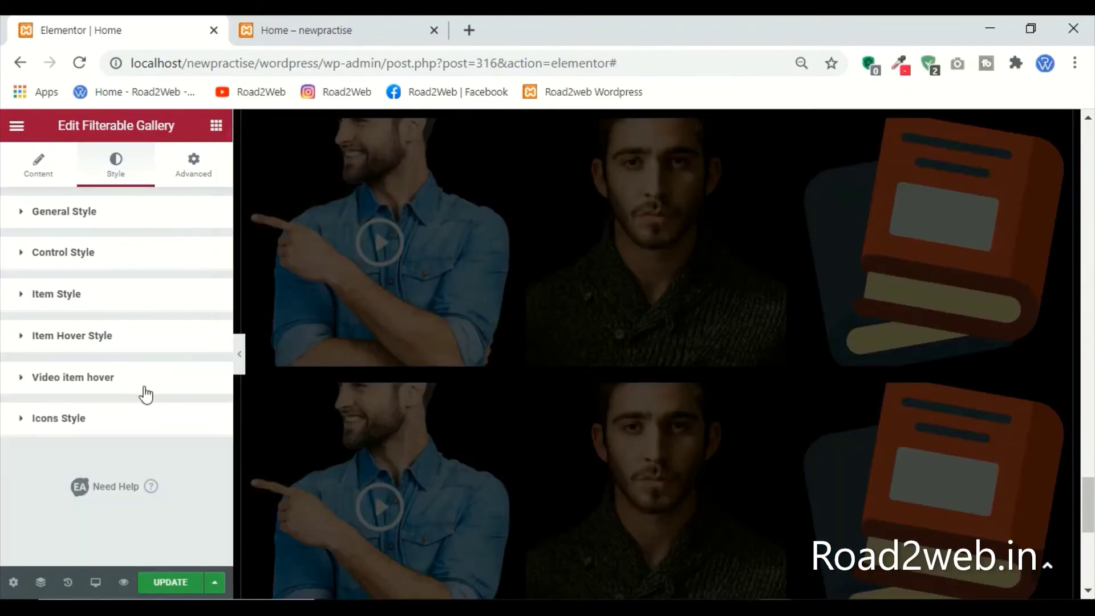
{"action": "left_click", "coordinate": [152, 391]}
{"action": "left_click", "coordinate": [204, 418]}
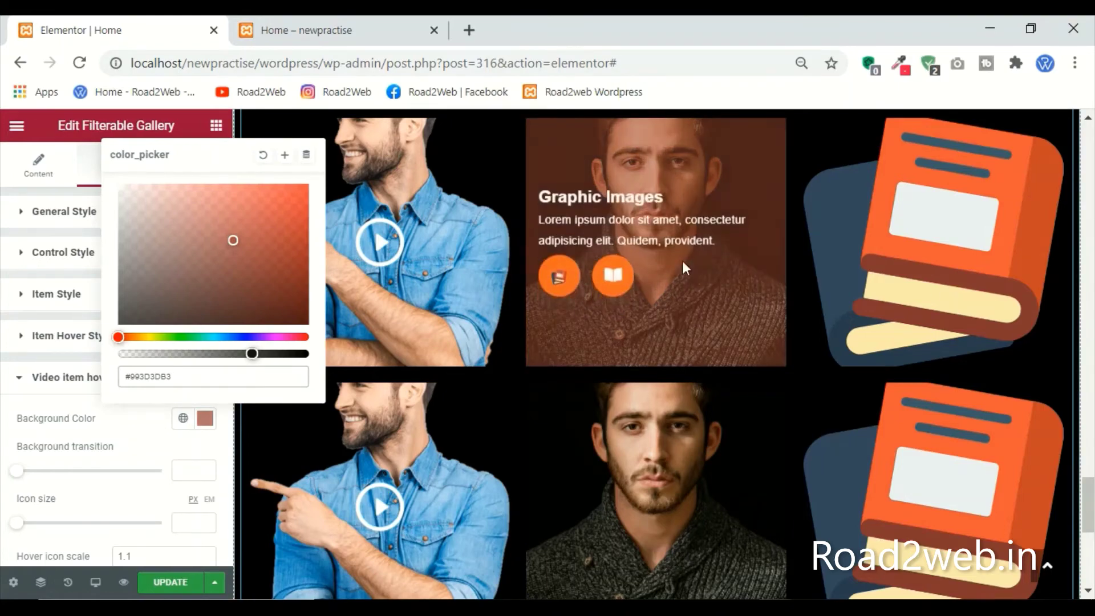
{"action": "left_click", "coordinate": [94, 391]}
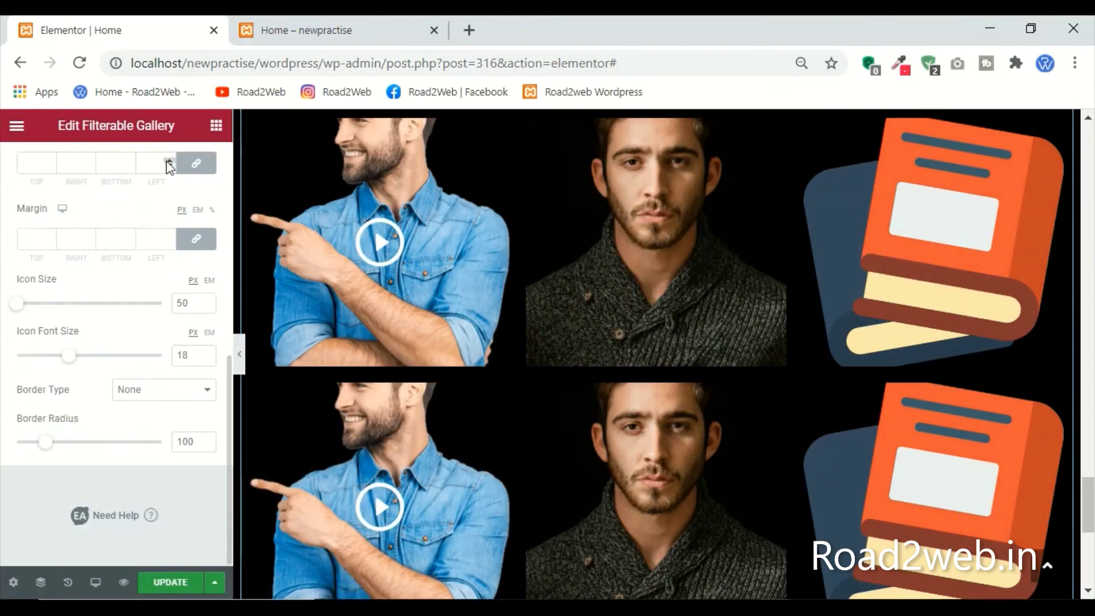
Step: Try #993D3DB3 as the gallery icons' normal background color, then shift it to opaque red #FF0000
{"action": "scroll", "coordinate": [169, 166], "scroll_direction": "up", "scroll_amount": 4}
{"action": "left_click", "coordinate": [204, 285]}
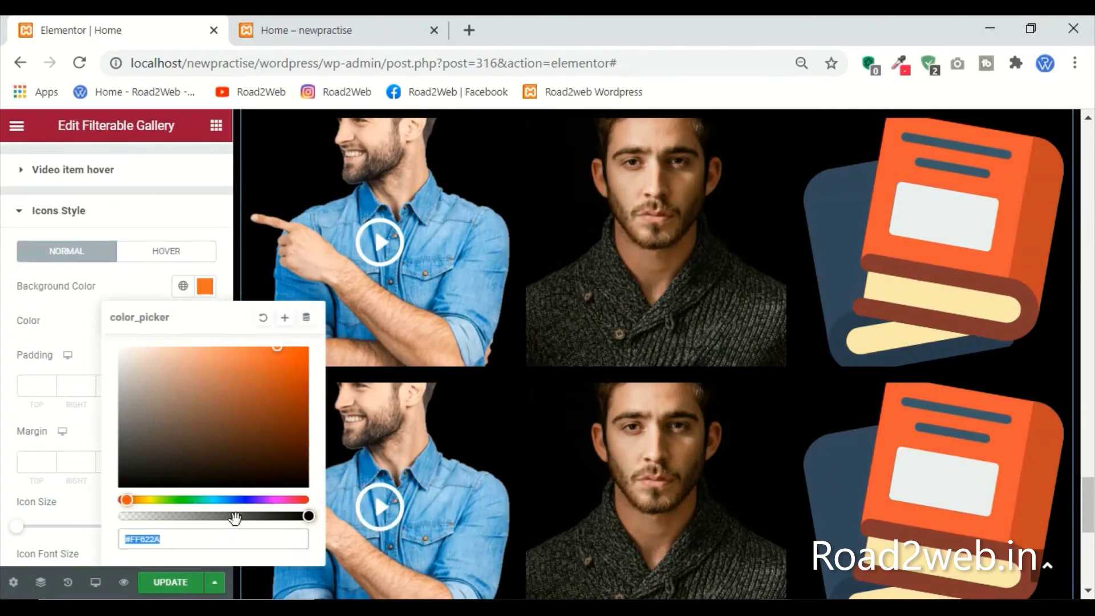
{"action": "key", "text": "ctrl+v"}
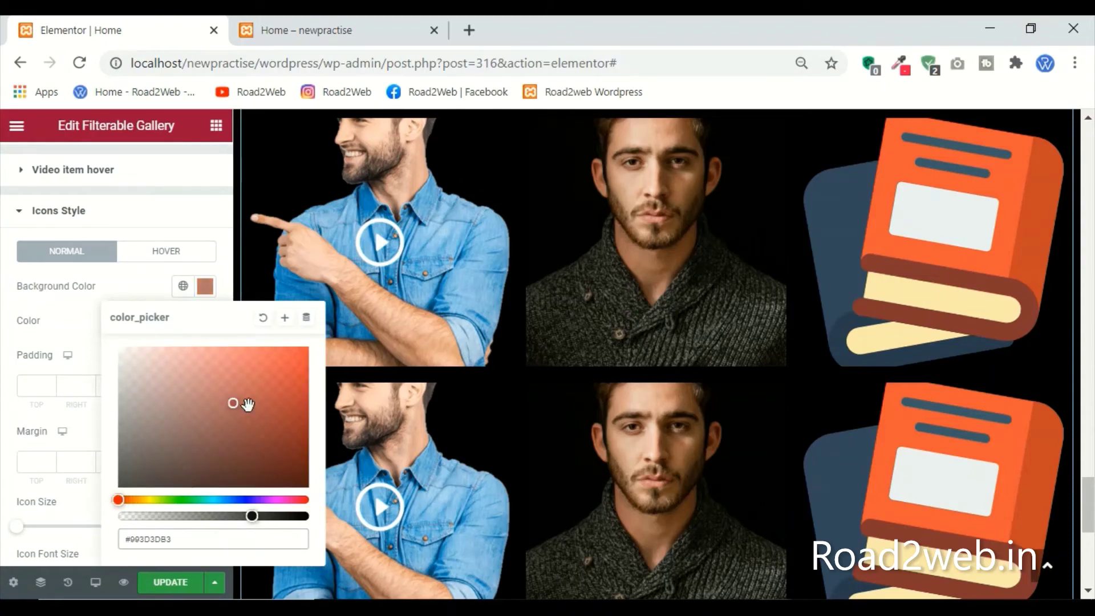
{"action": "left_click_drag", "start_coordinate": [237, 405], "coordinate": [298, 356]}
{"action": "left_click_drag", "start_coordinate": [252, 517], "coordinate": [310, 517]}
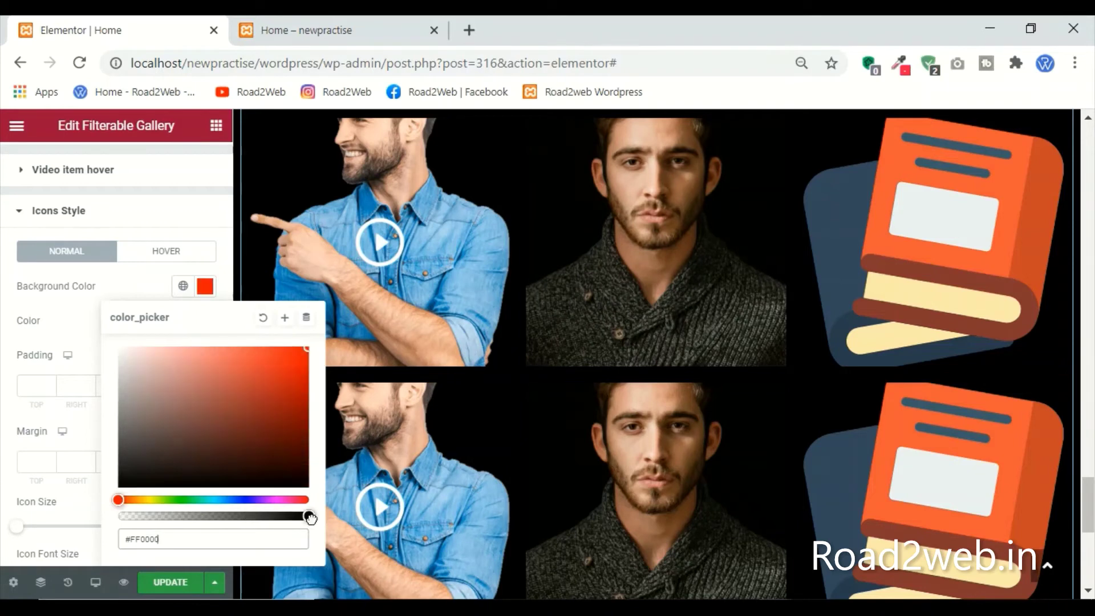
Step: Try #993D3DFC and the brighter #C32A2AFC as the icons' normal background color, previewing each on the gallery items
{"action": "left_click_drag", "start_coordinate": [209, 548], "coordinate": [105, 539]}
{"action": "key", "text": "ctrl+v"}
{"action": "left_click_drag", "start_coordinate": [252, 516], "coordinate": [308, 516]}
{"action": "mouse_move", "coordinate": [624, 183]}
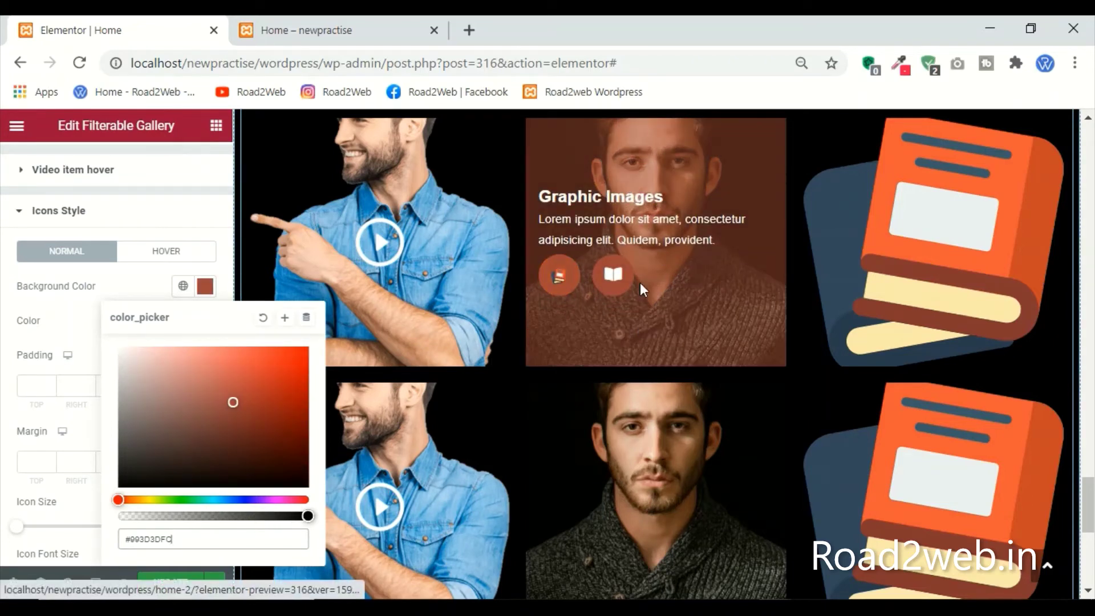
{"action": "left_click_drag", "start_coordinate": [233, 402], "coordinate": [268, 379]}
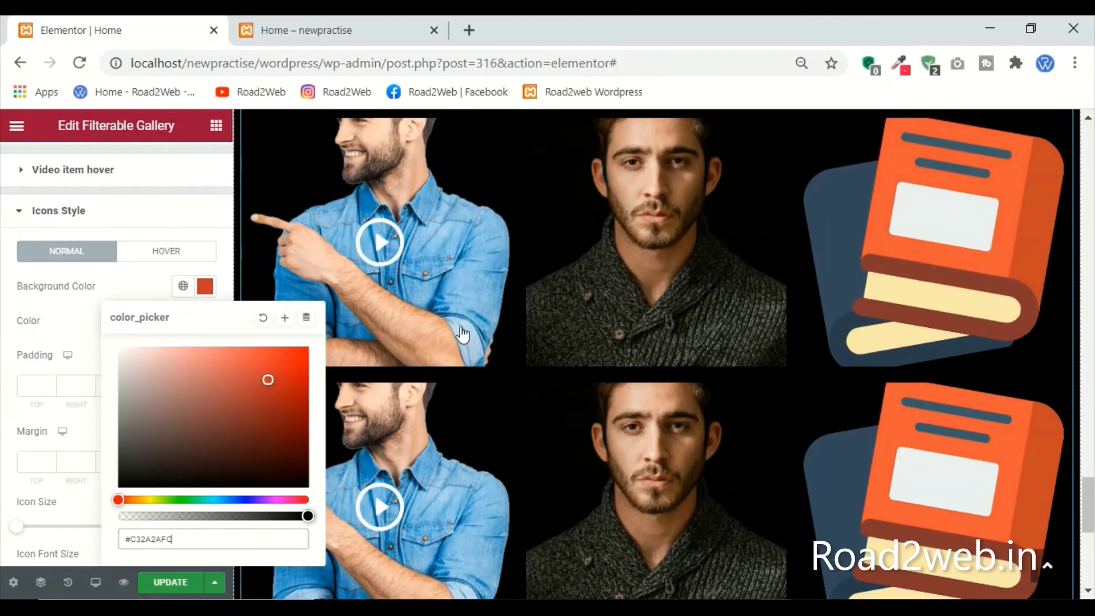
{"action": "mouse_move", "coordinate": [644, 294]}
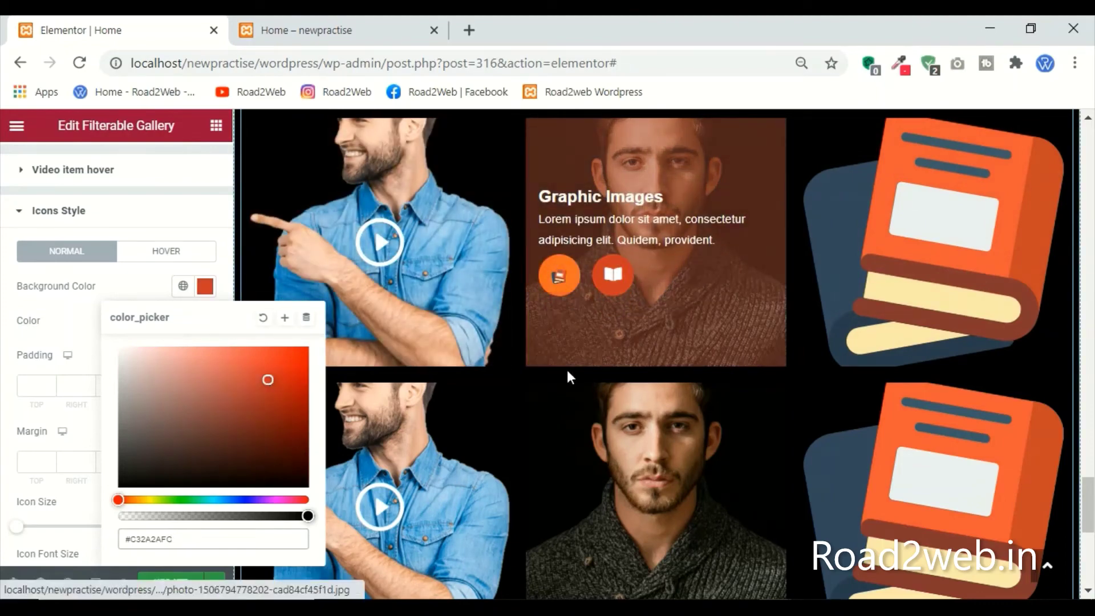
Step: Copy #F0004D from the Notepad note and apply it as the icons' normal background color, previewing it on the gallery
{"action": "key", "text": "alt+Tab"}
{"action": "left_click_drag", "start_coordinate": [608, 306], "coordinate": [431, 296]}
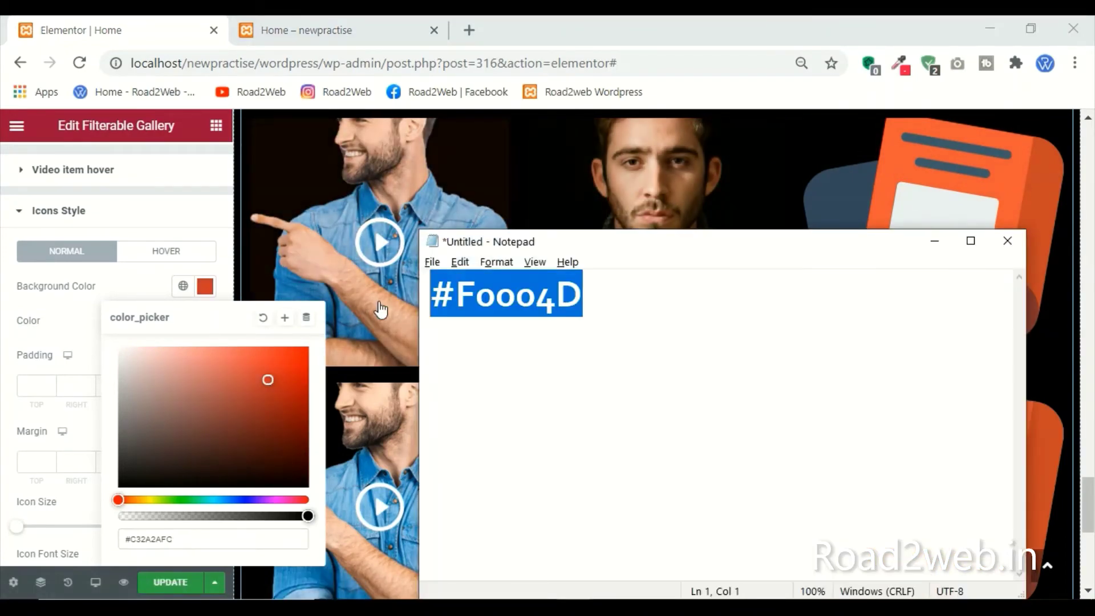
{"action": "left_click", "coordinate": [170, 280]}
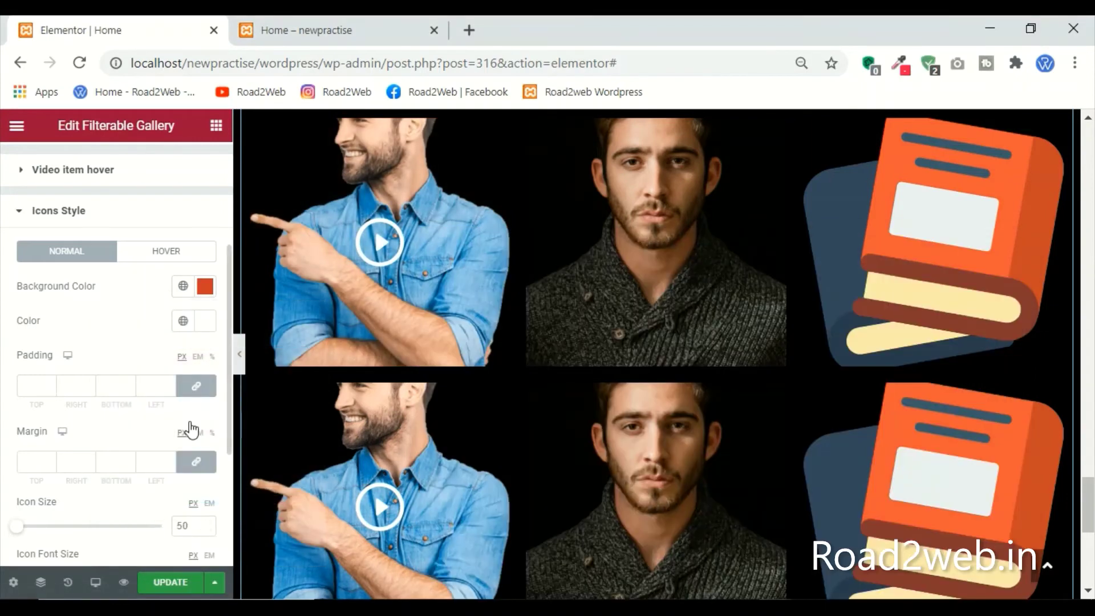
{"action": "left_click", "coordinate": [205, 285]}
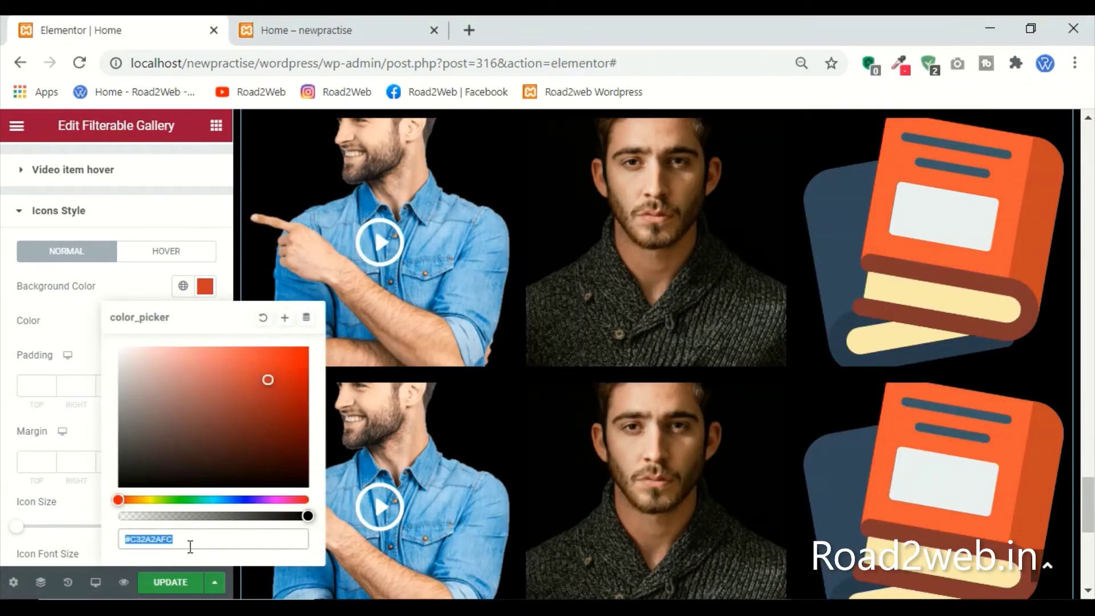
{"action": "type", "text": "#F0004D"}
{"action": "mouse_move", "coordinate": [631, 259]}
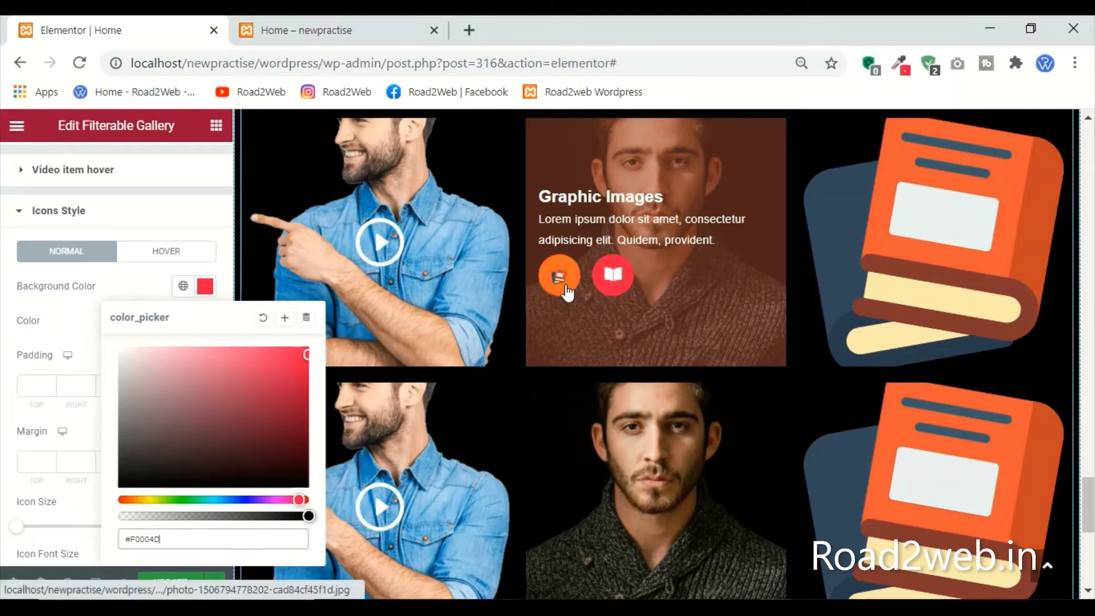
Step: Set the icons' hover background color to black #000 after trying #FFF, and preview the icons on the gallery items
{"action": "left_click", "coordinate": [166, 250]}
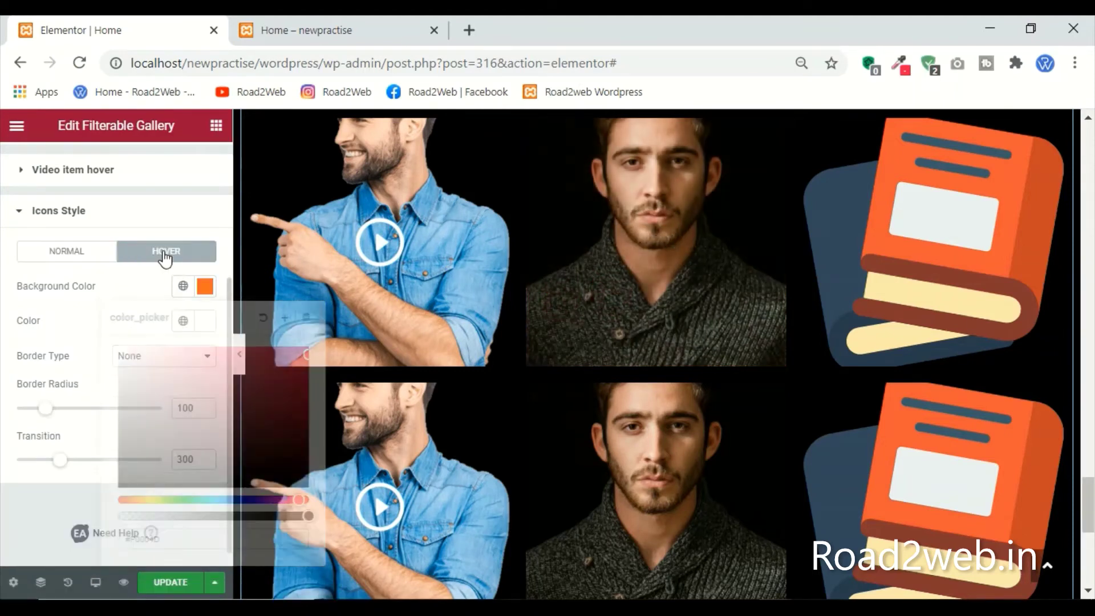
{"action": "left_click", "coordinate": [207, 288]}
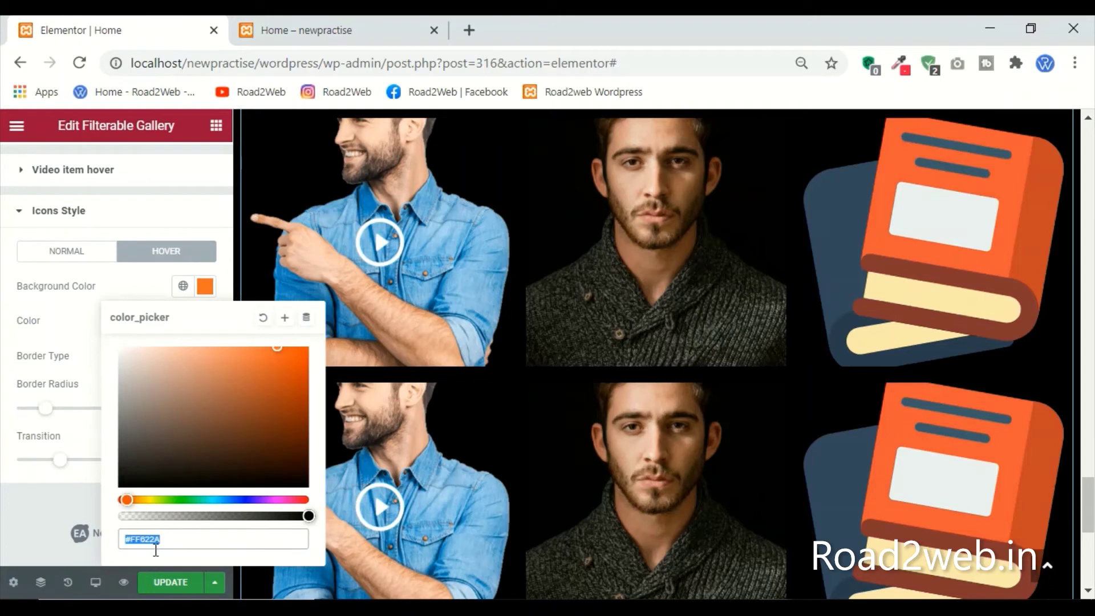
{"action": "type", "text": "#FFF"}
{"action": "mouse_move", "coordinate": [751, 278]}
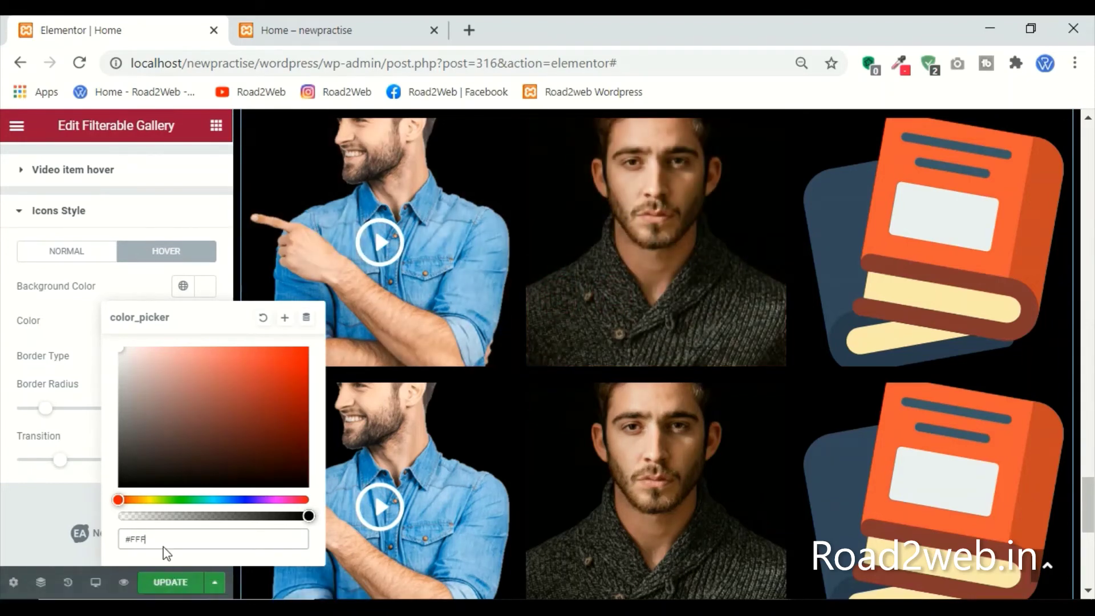
{"action": "key", "text": "BackSpace"}
{"action": "type", "text": "000"}
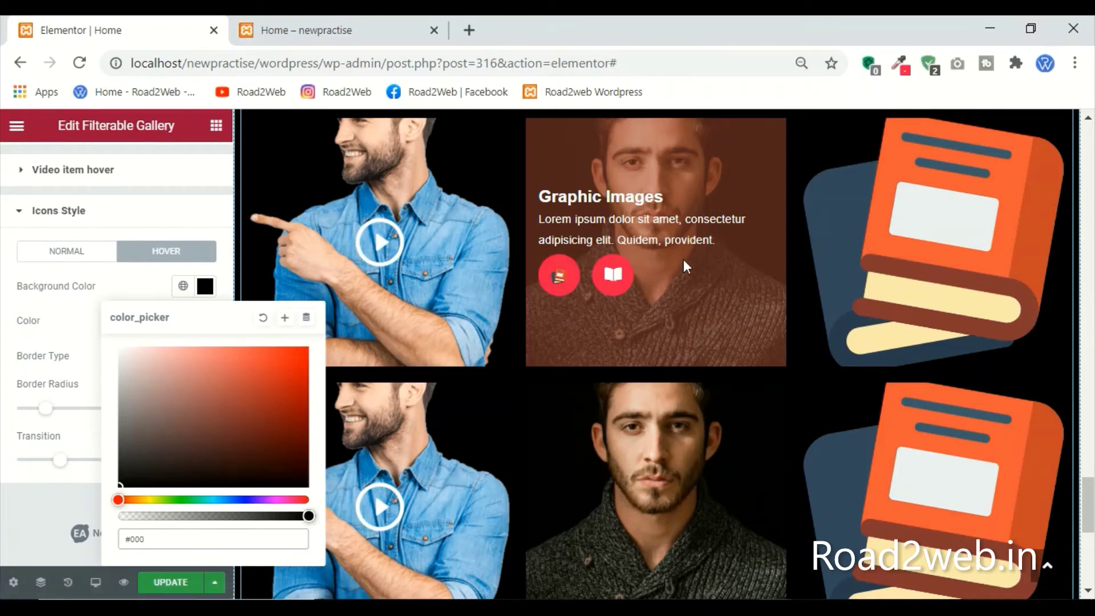
{"action": "left_click", "coordinate": [130, 222]}
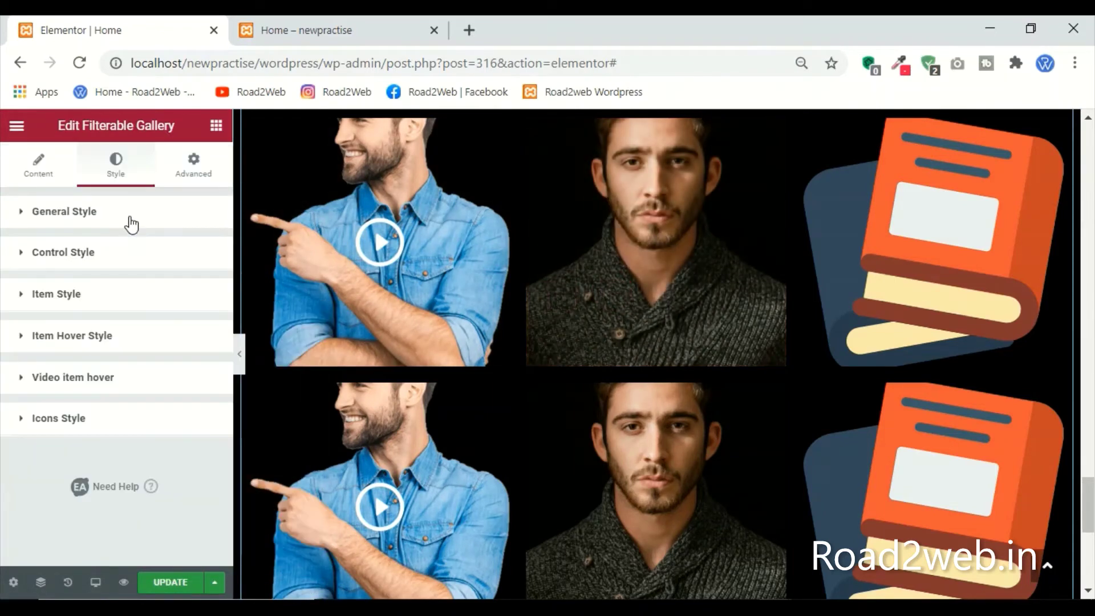
{"action": "scroll", "coordinate": [992, 342], "scroll_direction": "down", "scroll_amount": 5}
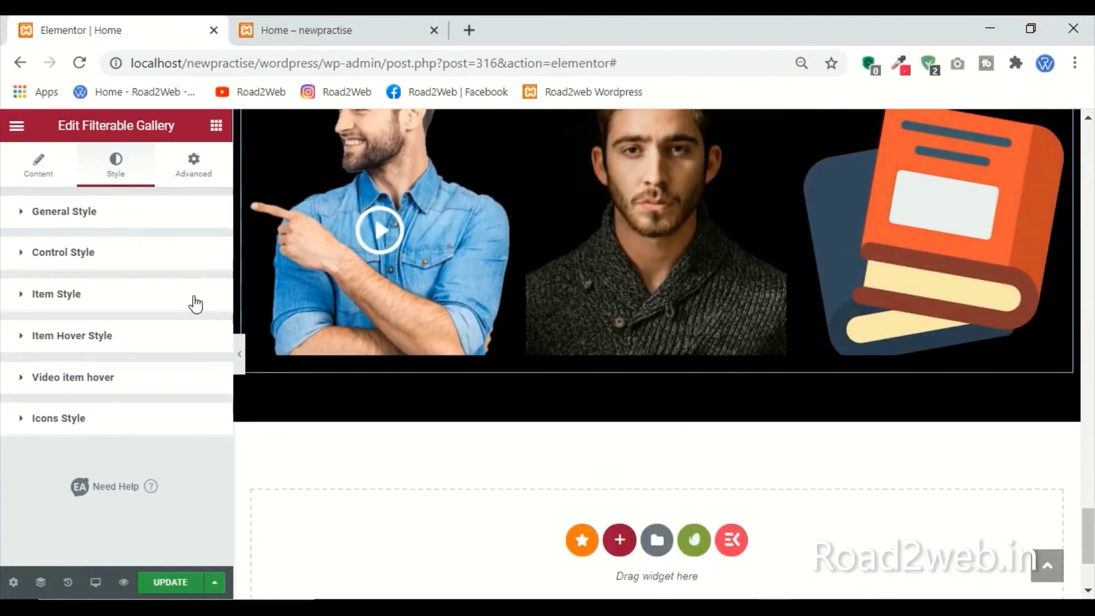
{"action": "mouse_move", "coordinate": [590, 268]}
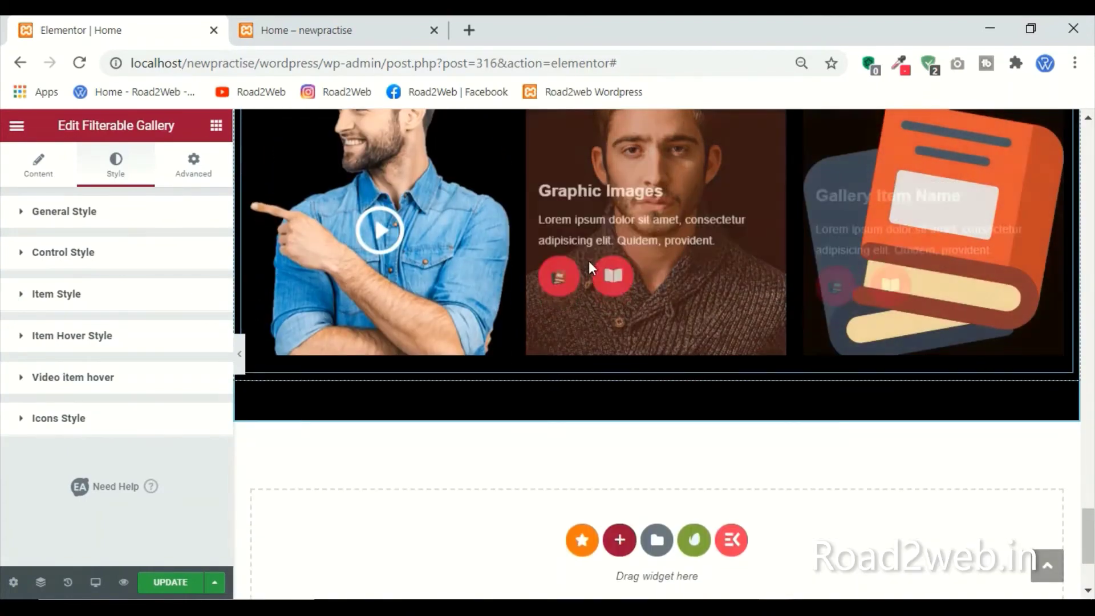
Step: Unlink the filterable gallery's padding values, set the top padding to 50 px and update the page
{"action": "scroll", "coordinate": [966, 313], "scroll_direction": "up", "scroll_amount": 5}
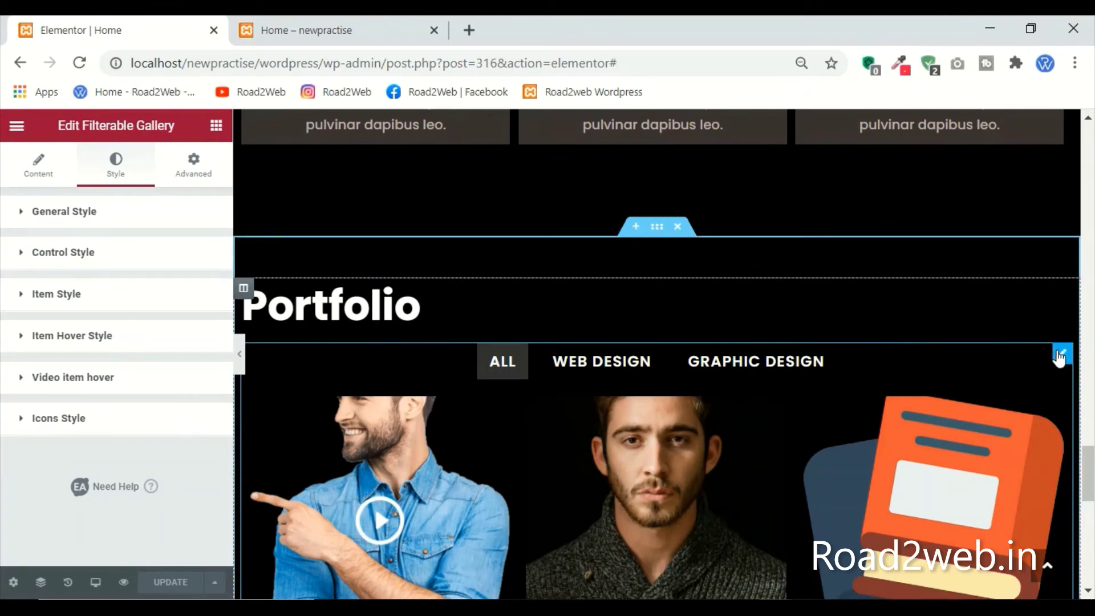
{"action": "left_click", "coordinate": [203, 174]}
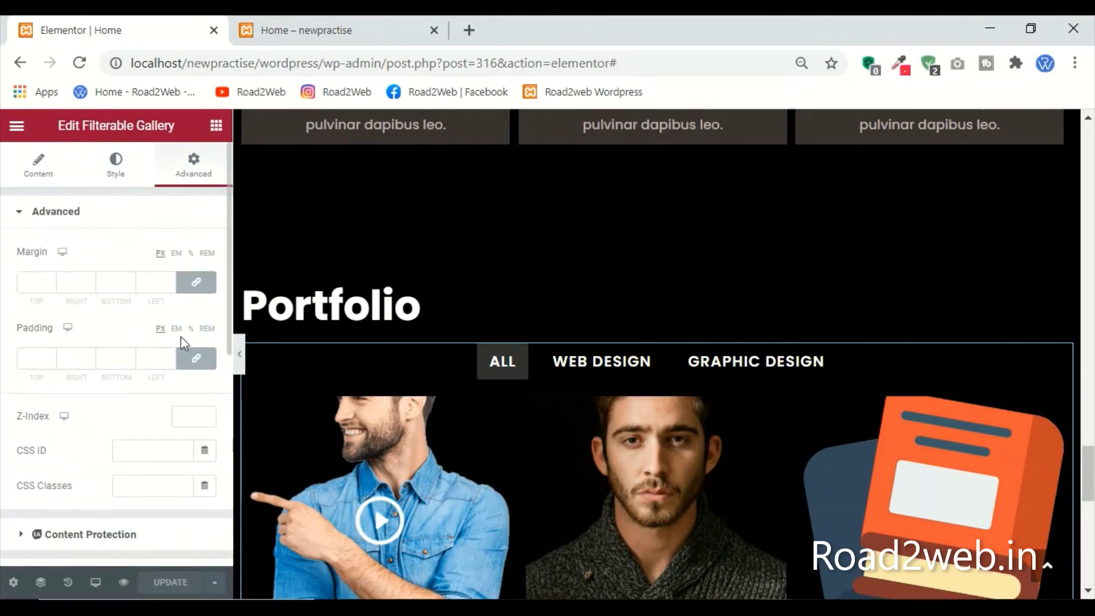
{"action": "left_click", "coordinate": [195, 358]}
{"action": "left_click", "coordinate": [32, 358]}
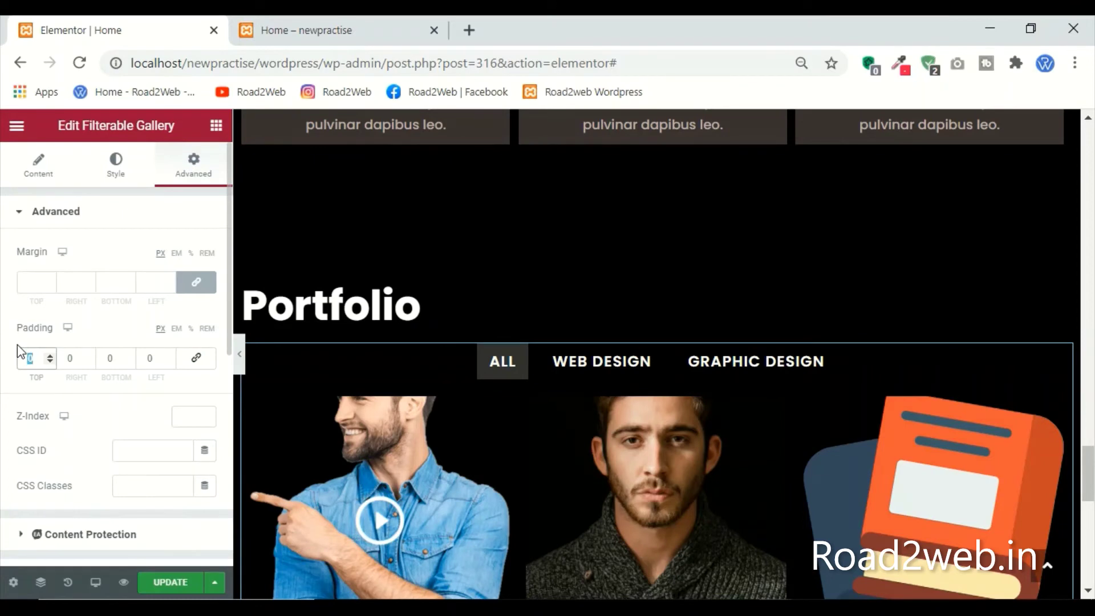
{"action": "type", "text": "50"}
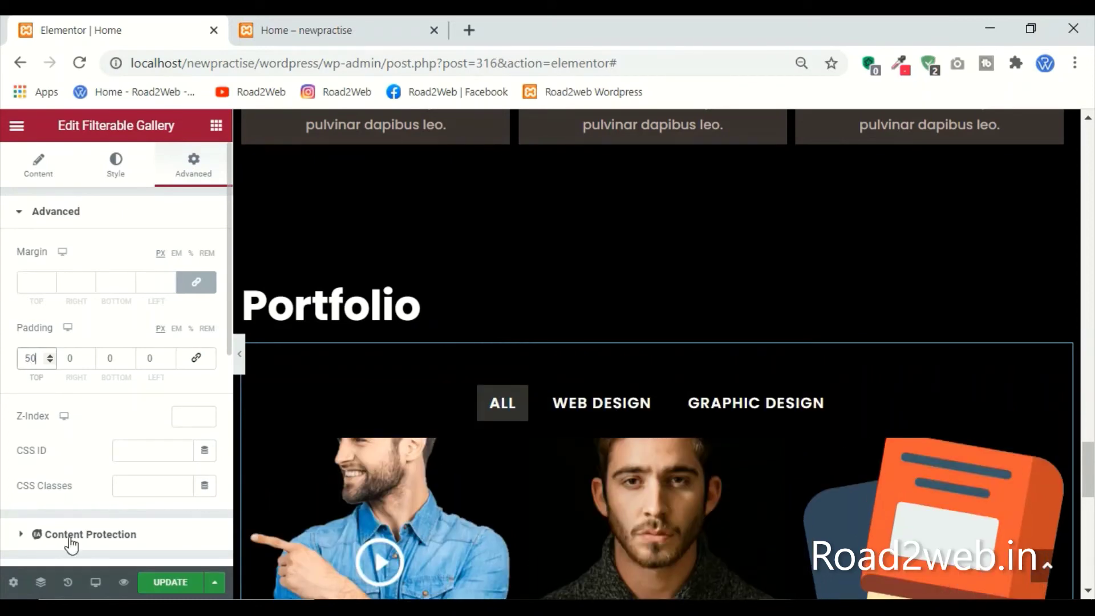
{"action": "scroll", "coordinate": [993, 406], "scroll_direction": "down", "scroll_amount": 6}
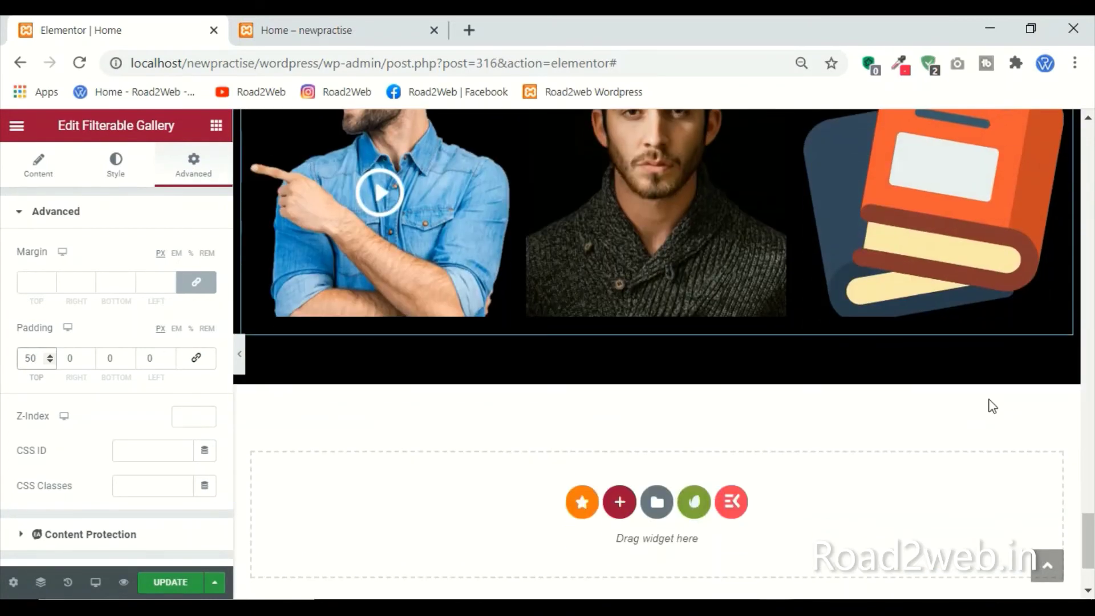
{"action": "left_click", "coordinate": [173, 585]}
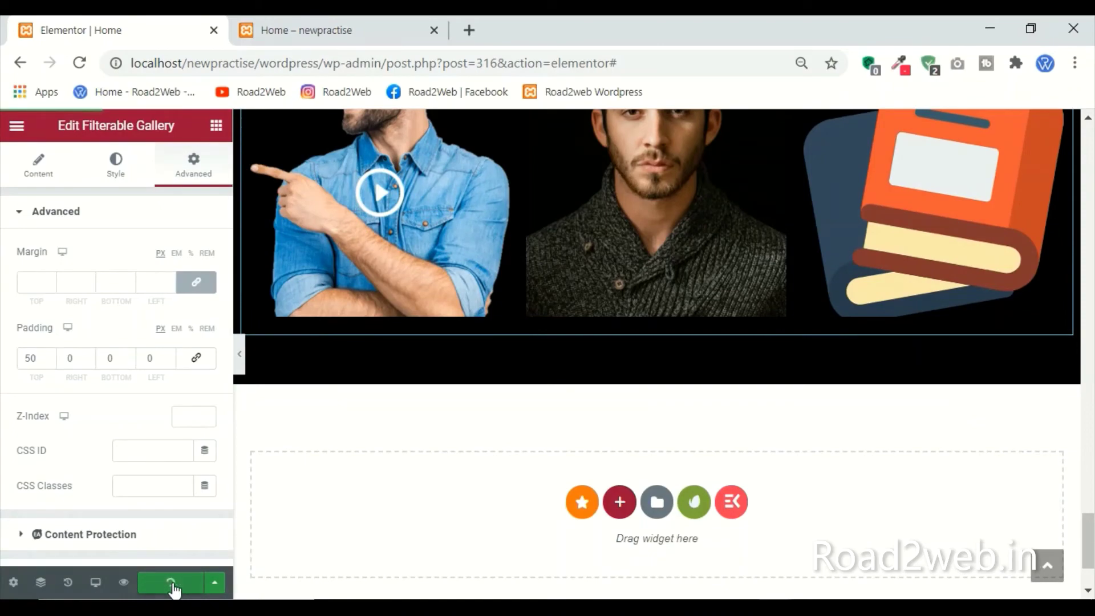
Step: Duplicate the Portfolio section and delete the filterable gallery from the copy
{"action": "scroll", "coordinate": [869, 436], "scroll_direction": "up", "scroll_amount": 6}
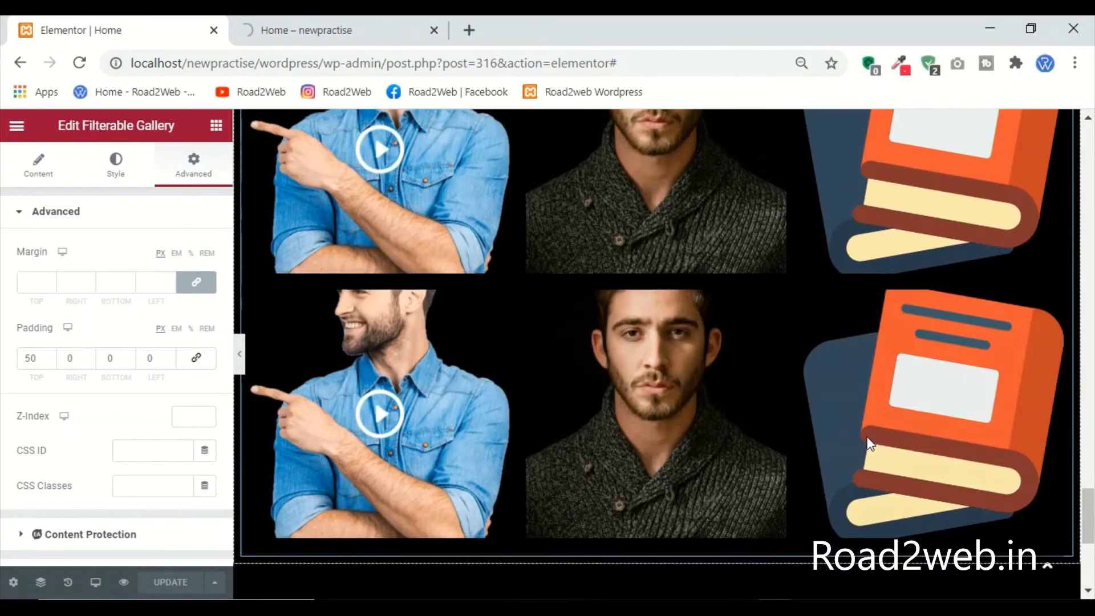
{"action": "scroll", "coordinate": [868, 429], "scroll_direction": "up", "scroll_amount": 10}
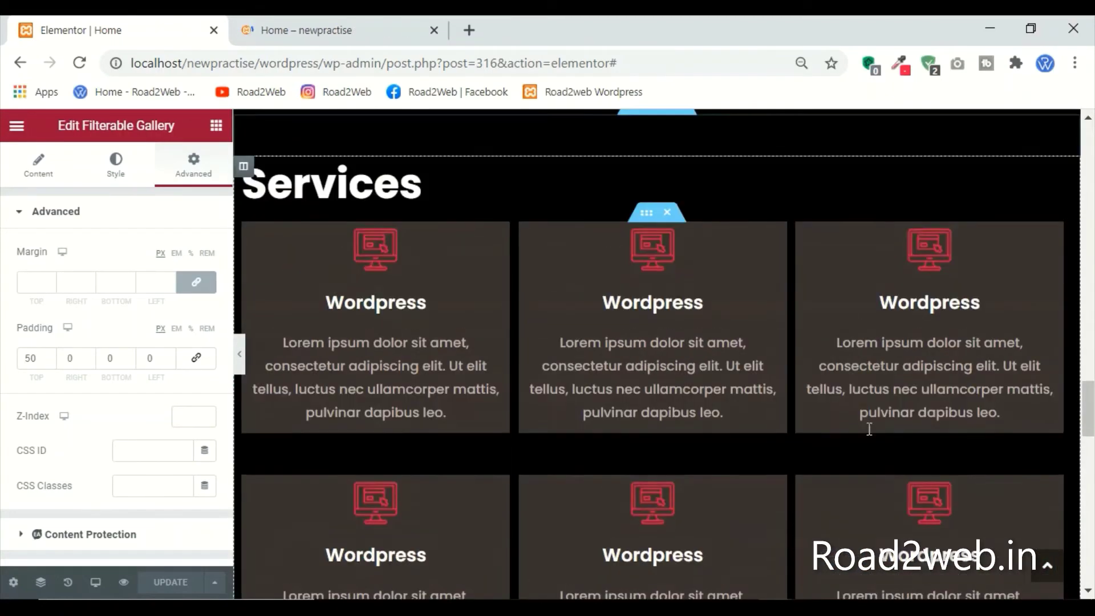
{"action": "scroll", "coordinate": [867, 429], "scroll_direction": "down", "scroll_amount": 12}
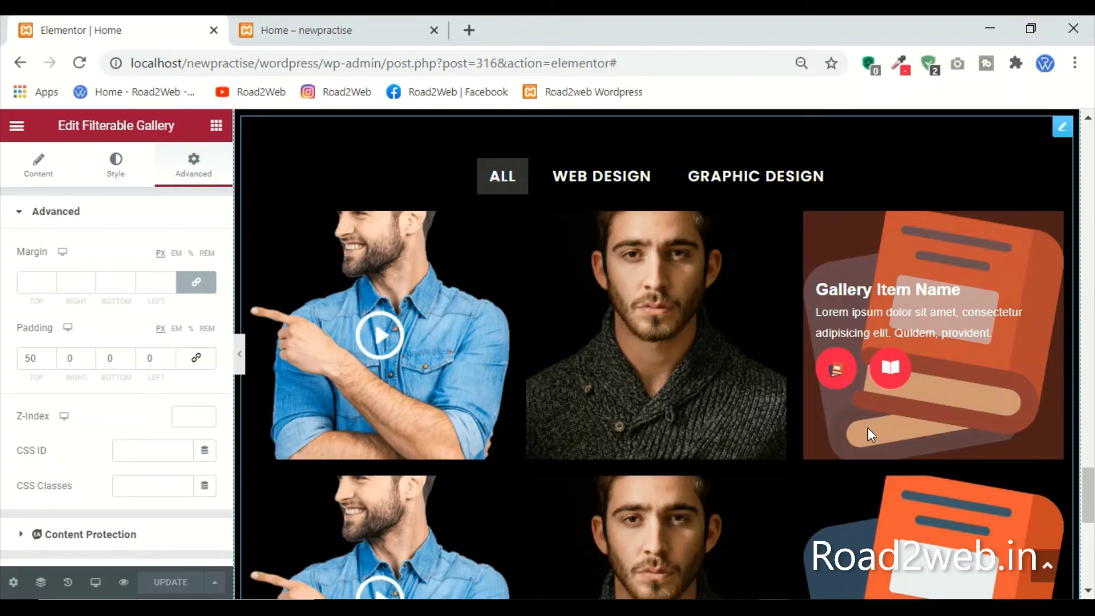
{"action": "scroll", "coordinate": [936, 384], "scroll_direction": "up", "scroll_amount": 10}
{"action": "scroll", "coordinate": [602, 303], "scroll_direction": "down", "scroll_amount": 4}
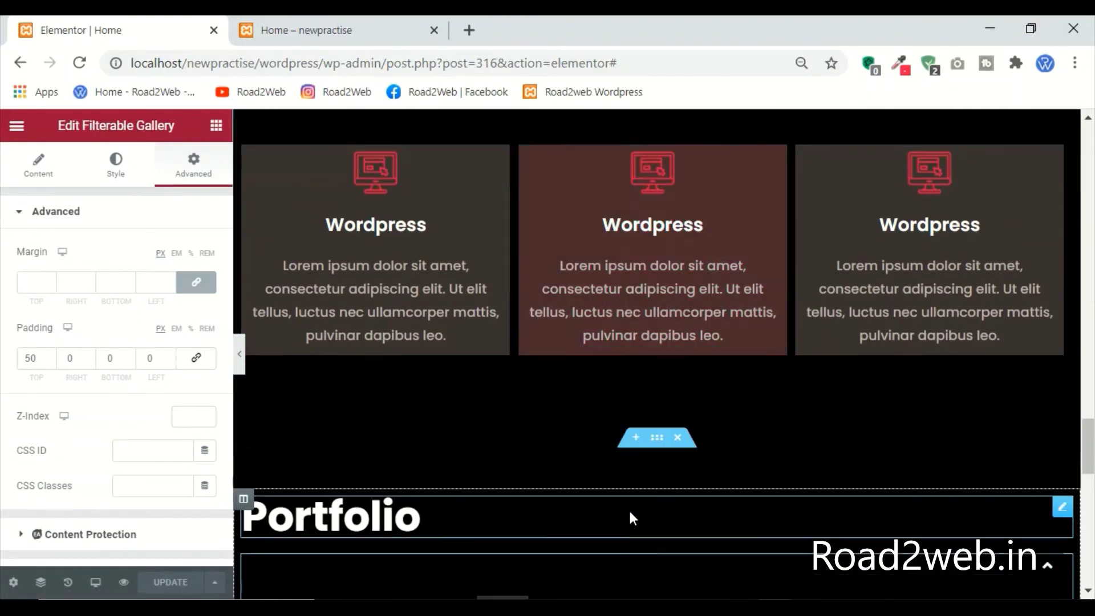
{"action": "right_click", "coordinate": [654, 453]}
{"action": "left_click", "coordinate": [693, 387]}
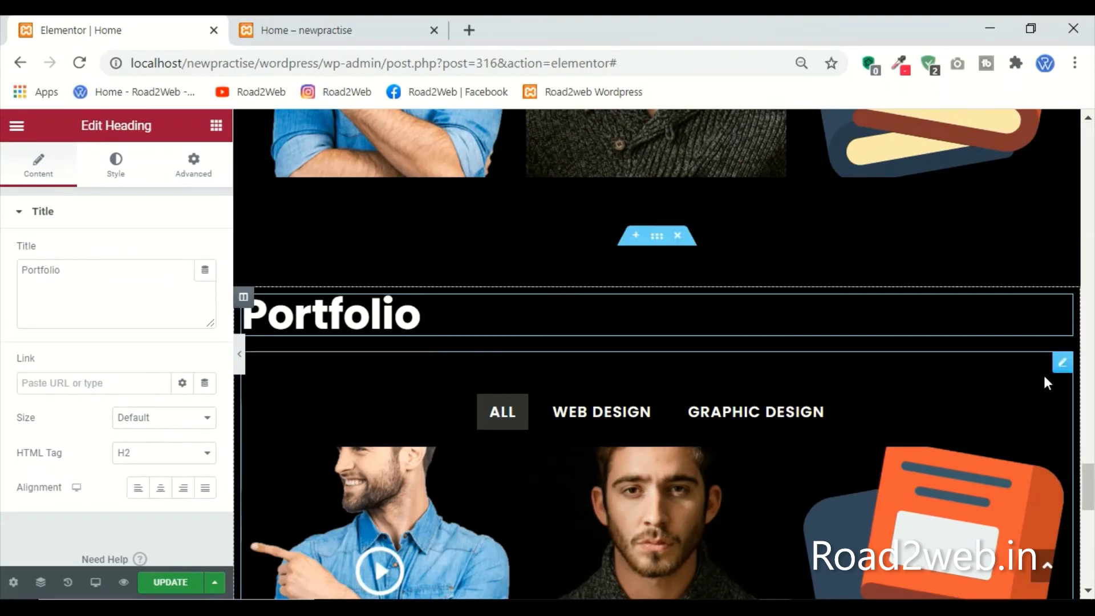
{"action": "right_click", "coordinate": [1060, 365]}
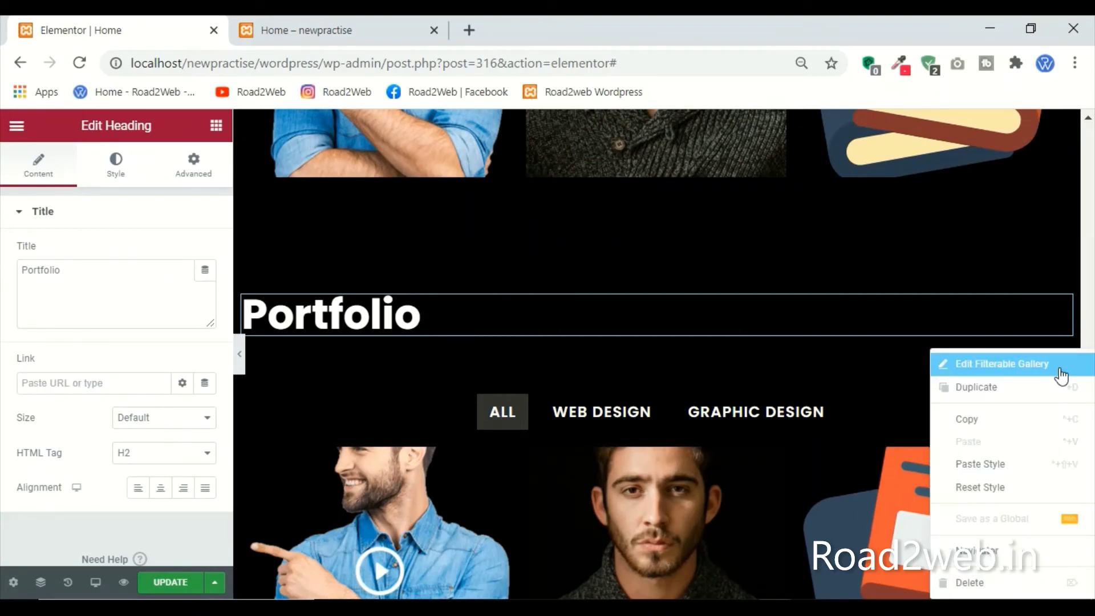
{"action": "left_click", "coordinate": [972, 582]}
Step: Change the duplicated section's heading title to "Blog"
{"action": "left_click_drag", "start_coordinate": [69, 298], "coordinate": [3, 271]}
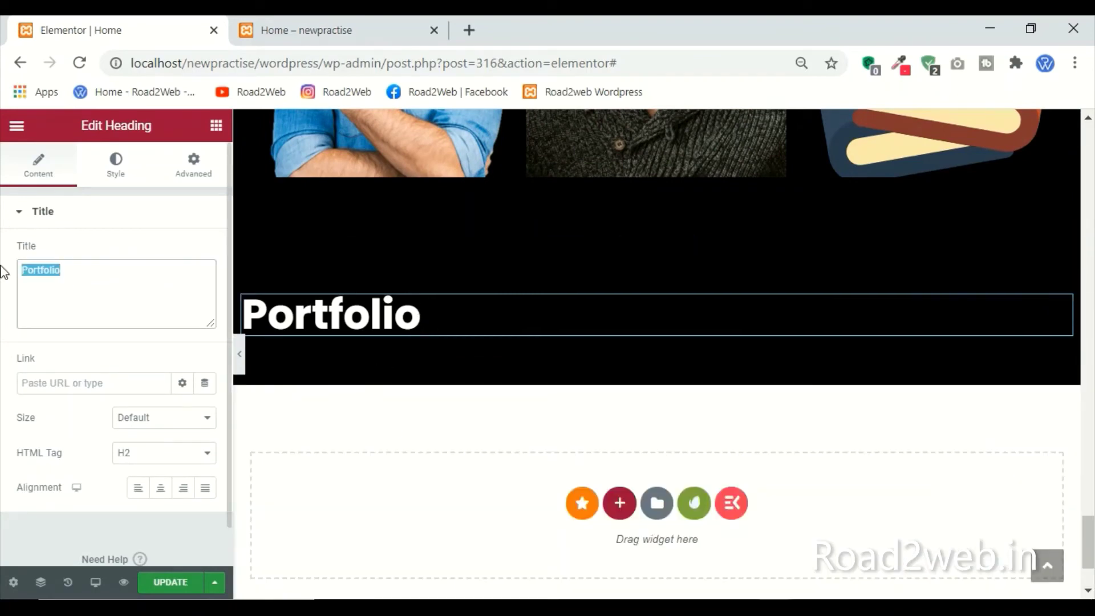
{"action": "type", "text": "BLog"}
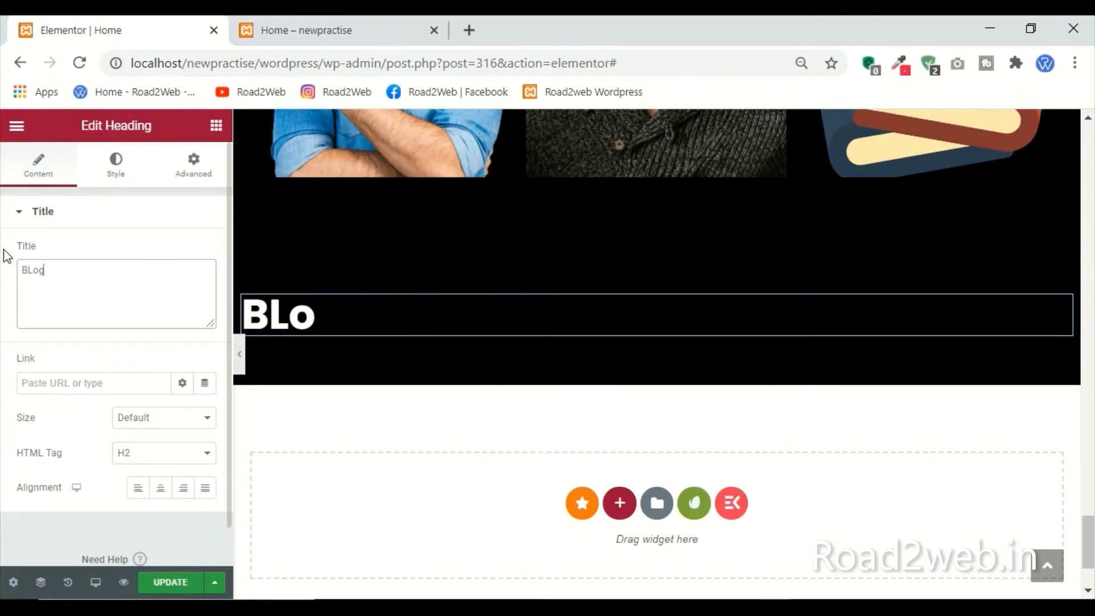
{"action": "key", "text": "BackSpace"}
{"action": "key", "text": "BackSpace"}
{"action": "key", "text": "BackSpace"}
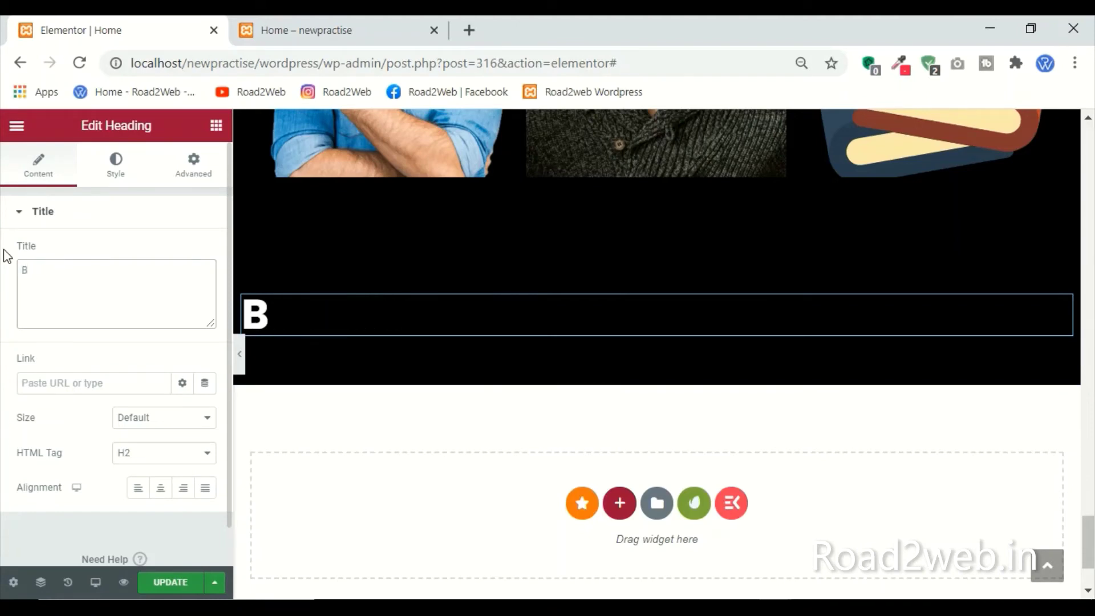
{"action": "type", "text": "log"}
Step: Search the widgets for "post" and add the Essential Addons Post Grid below the Blog heading
{"action": "scroll", "coordinate": [523, 294], "scroll_direction": "up", "scroll_amount": 5}
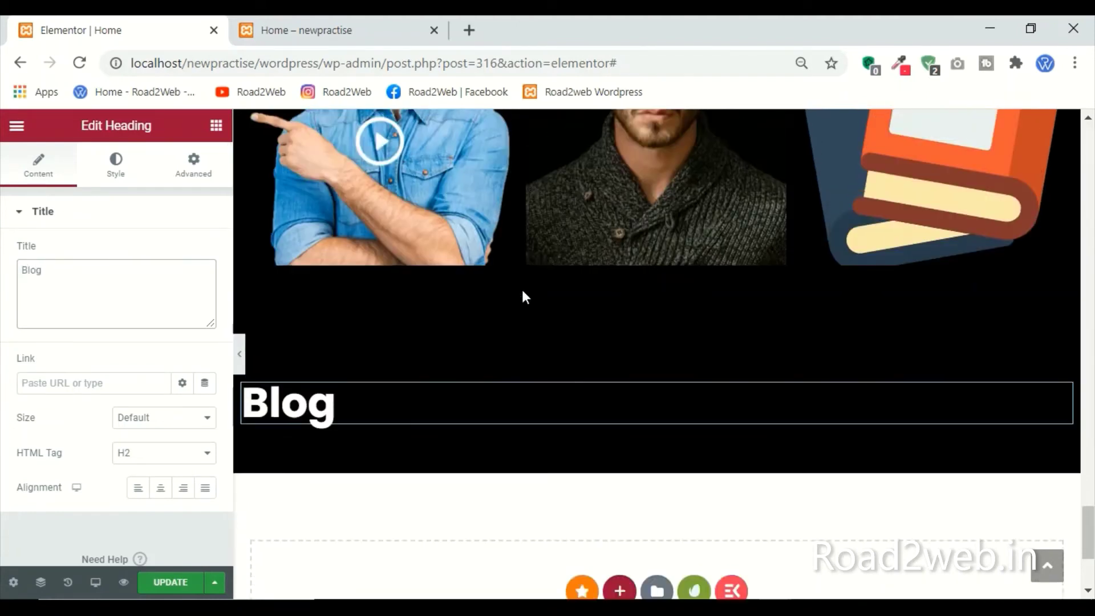
{"action": "scroll", "coordinate": [521, 287], "scroll_direction": "up", "scroll_amount": 3}
{"action": "scroll", "coordinate": [281, 363], "scroll_direction": "down", "scroll_amount": 10}
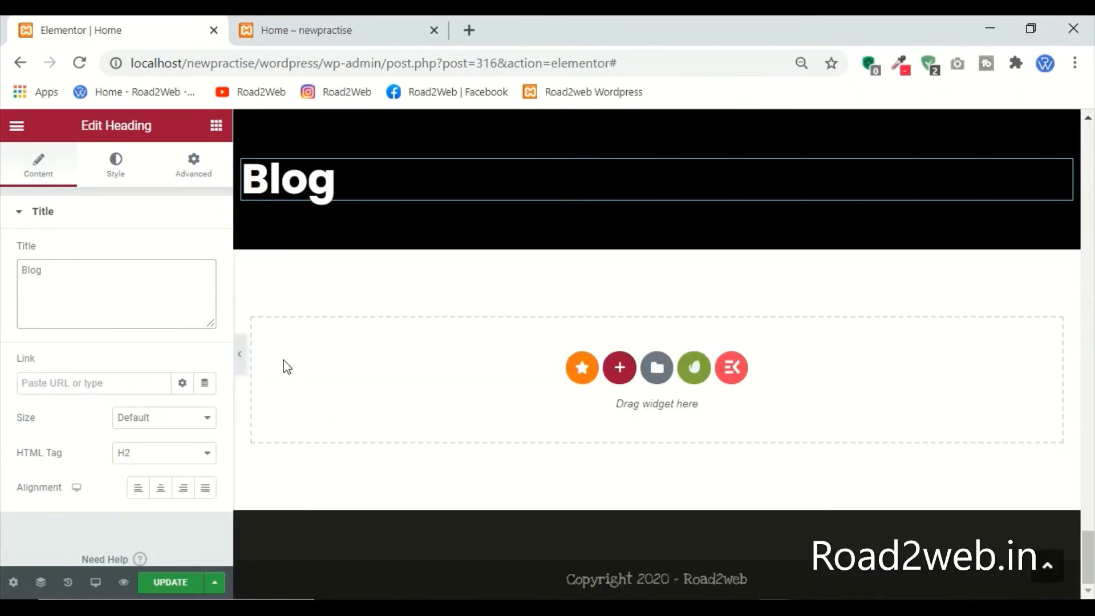
{"action": "left_click", "coordinate": [218, 129]}
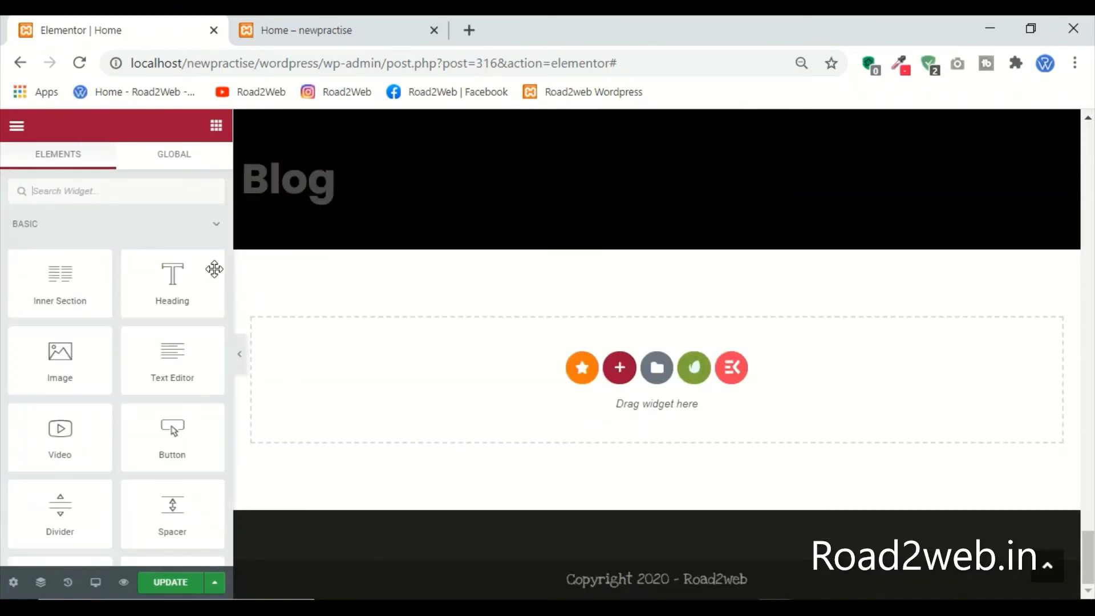
{"action": "left_click_drag", "start_coordinate": [61, 295], "coordinate": [42, 311]}
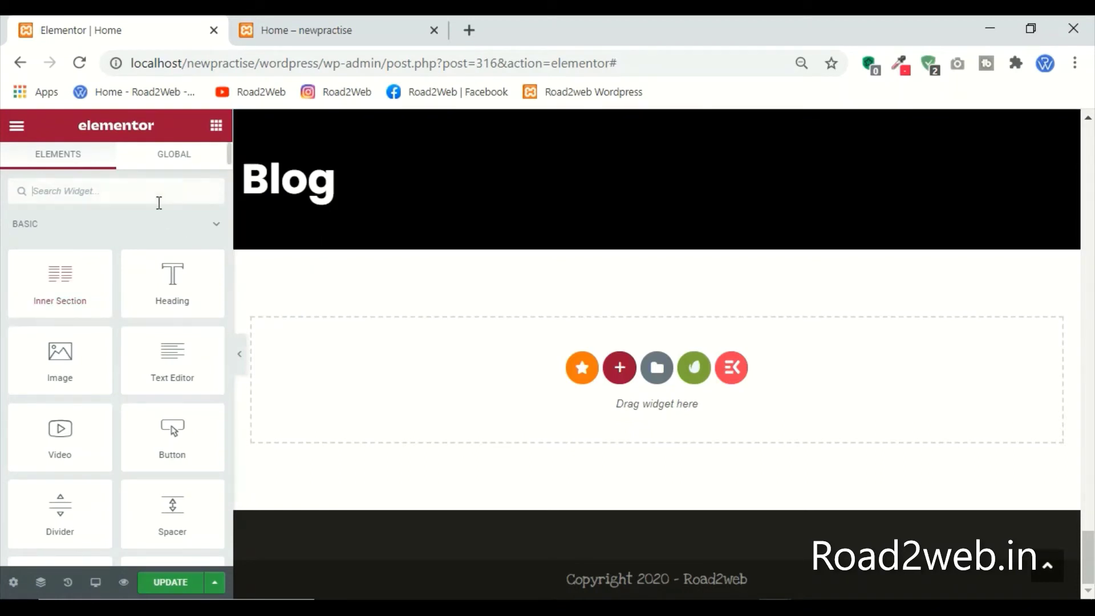
{"action": "type", "text": "post"}
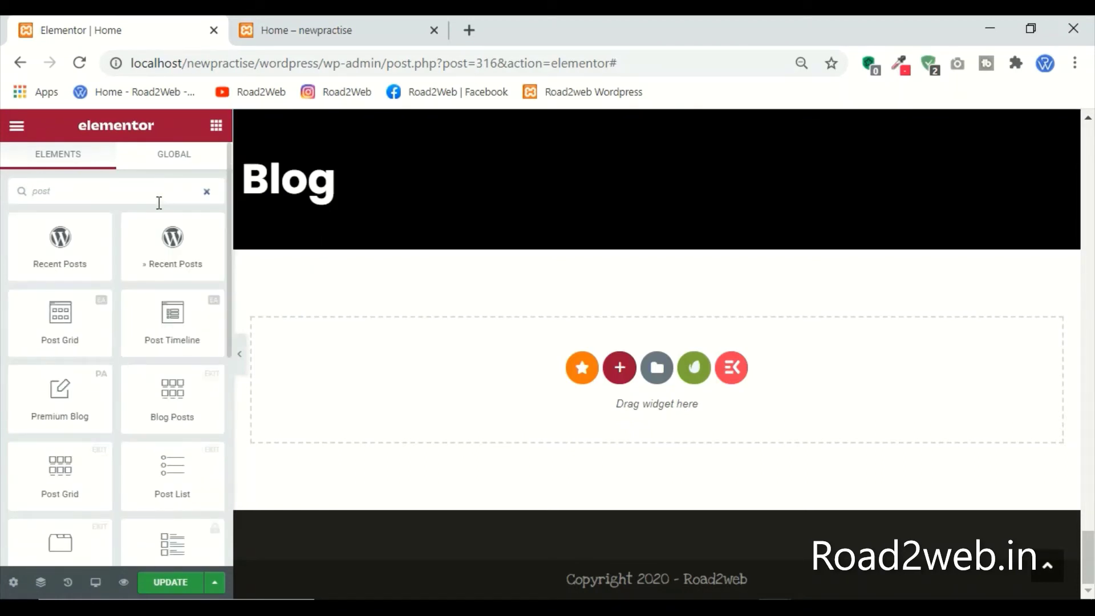
{"action": "left_click_drag", "start_coordinate": [55, 321], "coordinate": [396, 199]}
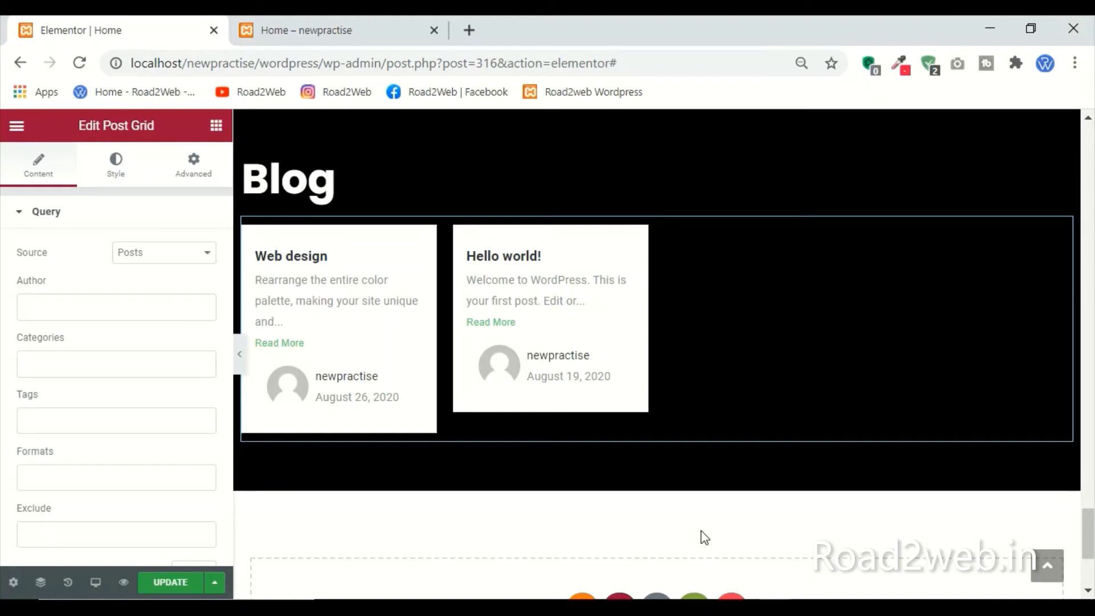
Step: Open the WordPress dashboard in the site preview's browser tab and start a new post
{"action": "left_click", "coordinate": [282, 23]}
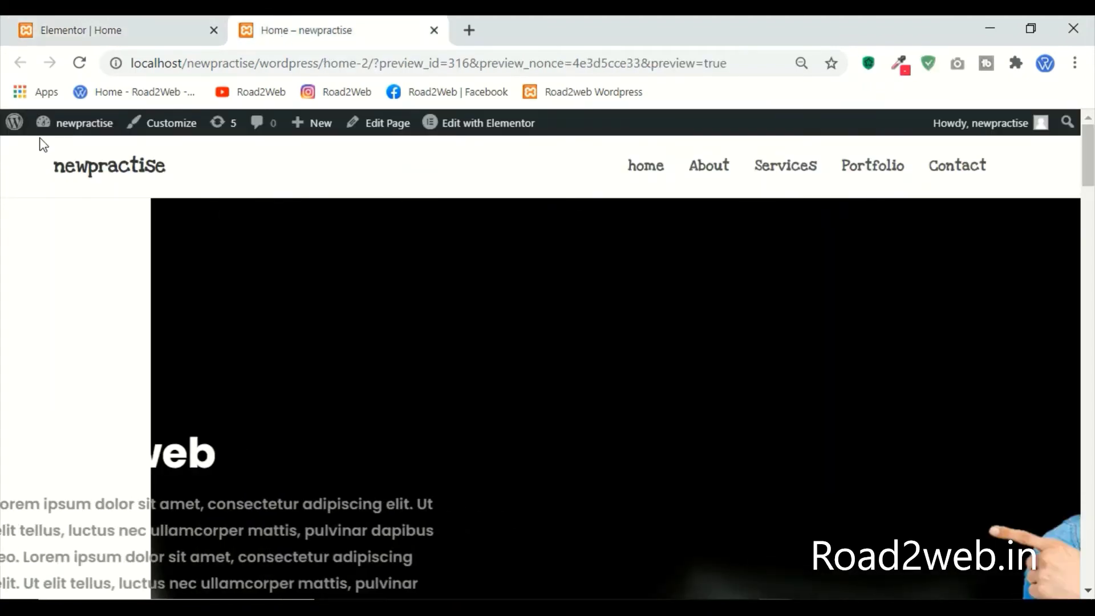
{"action": "left_click", "coordinate": [74, 23]}
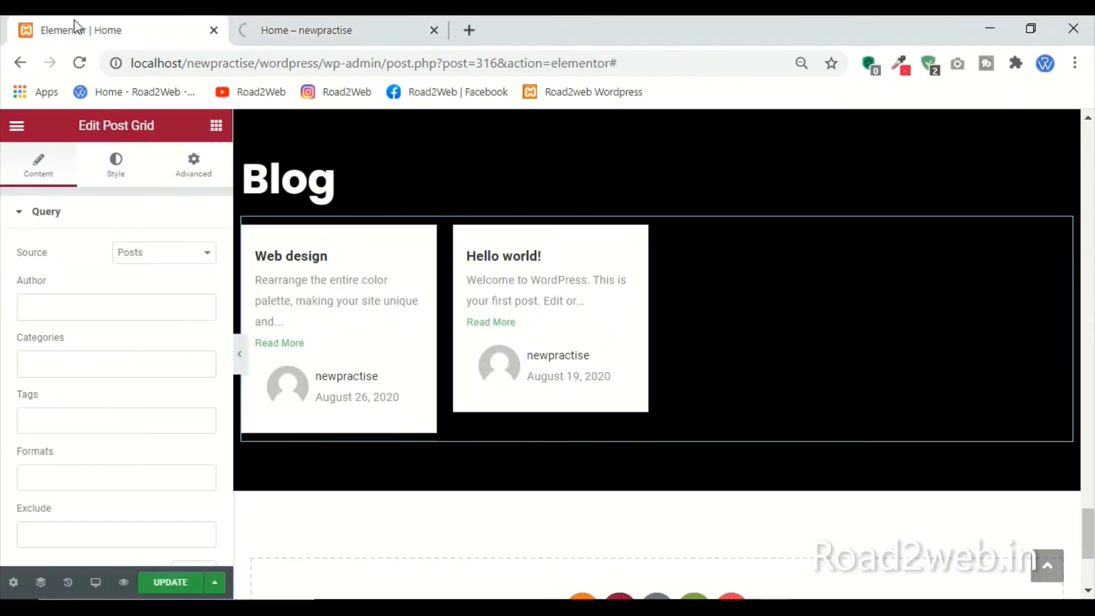
{"action": "left_click", "coordinate": [340, 15]}
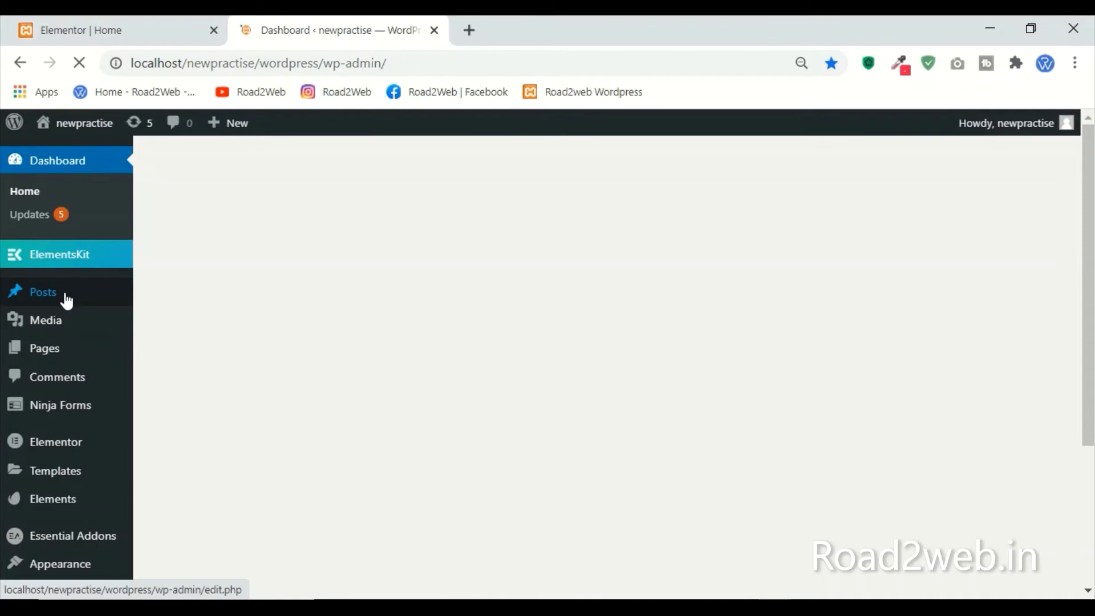
{"action": "left_click", "coordinate": [82, 16]}
{"action": "left_click", "coordinate": [239, 20]}
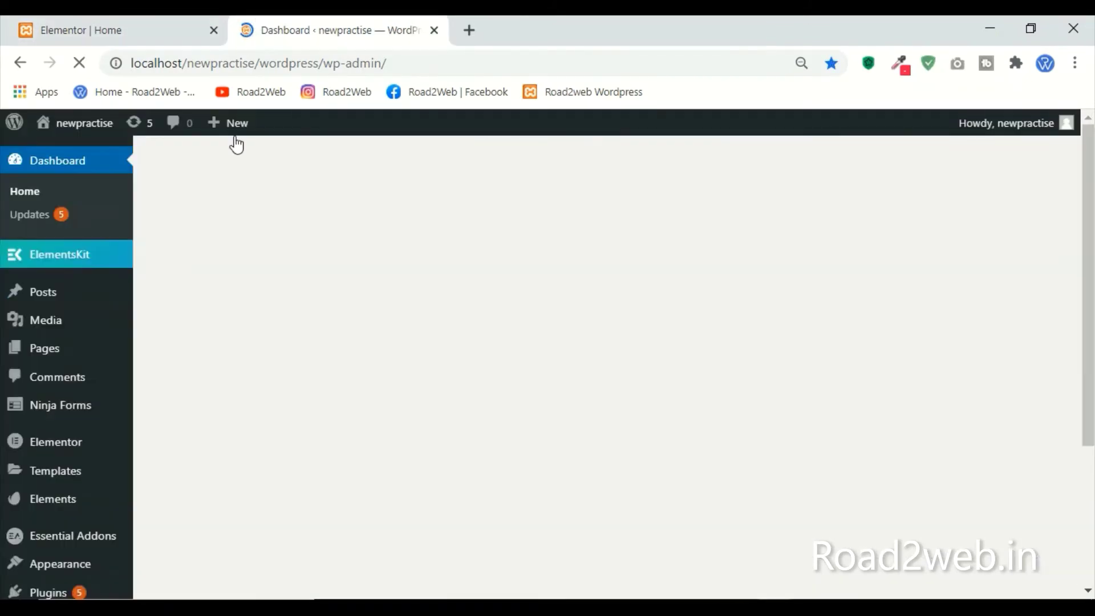
{"action": "left_click", "coordinate": [145, 26]}
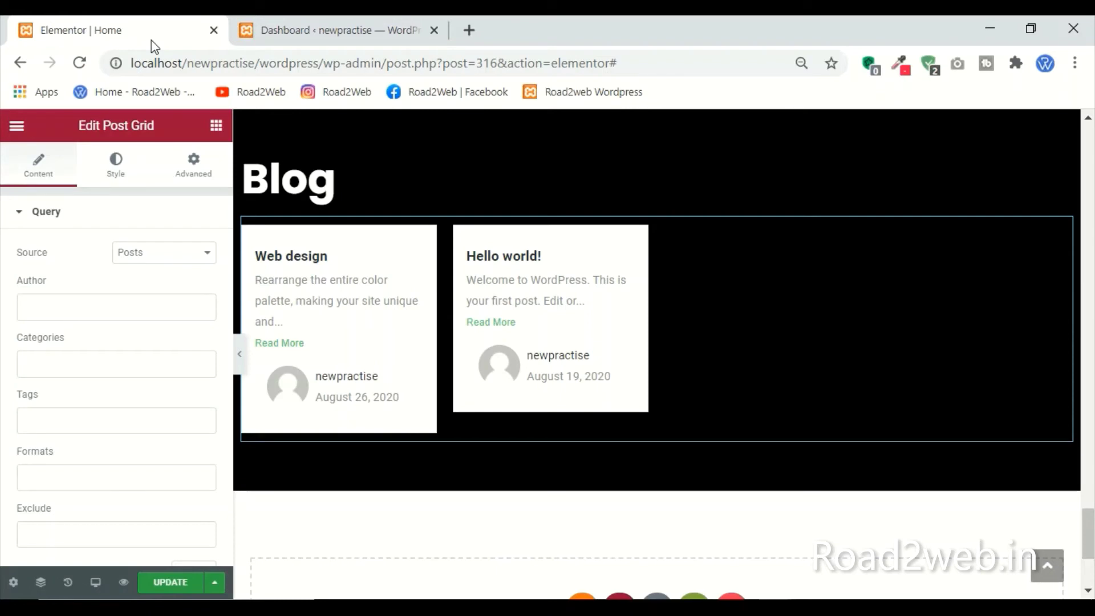
{"action": "left_click", "coordinate": [296, 23]}
{"action": "mouse_move", "coordinate": [22, 292]}
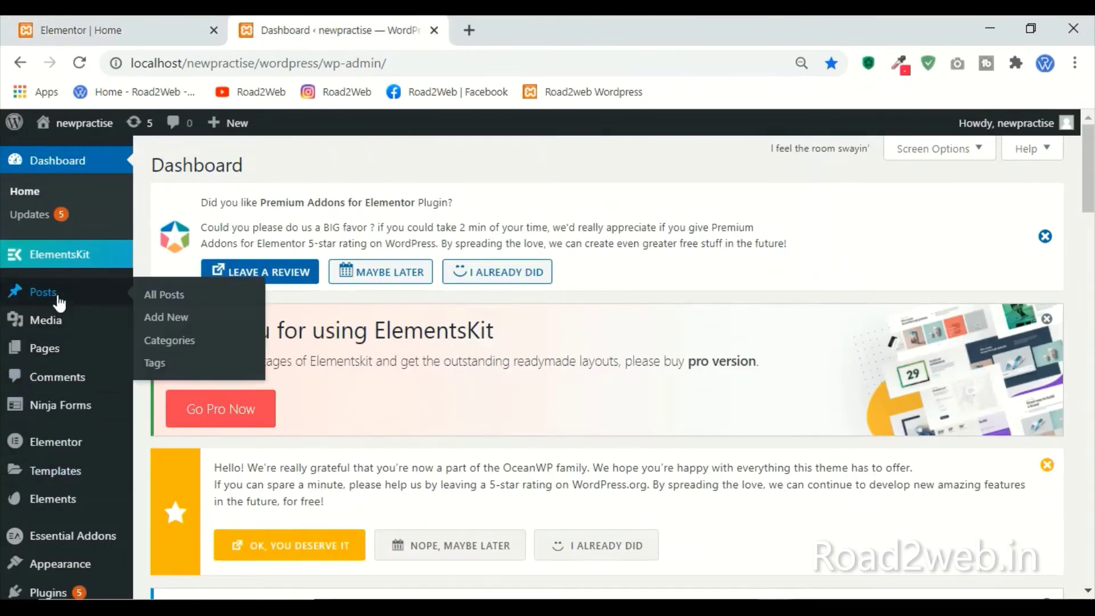
{"action": "left_click", "coordinate": [179, 320]}
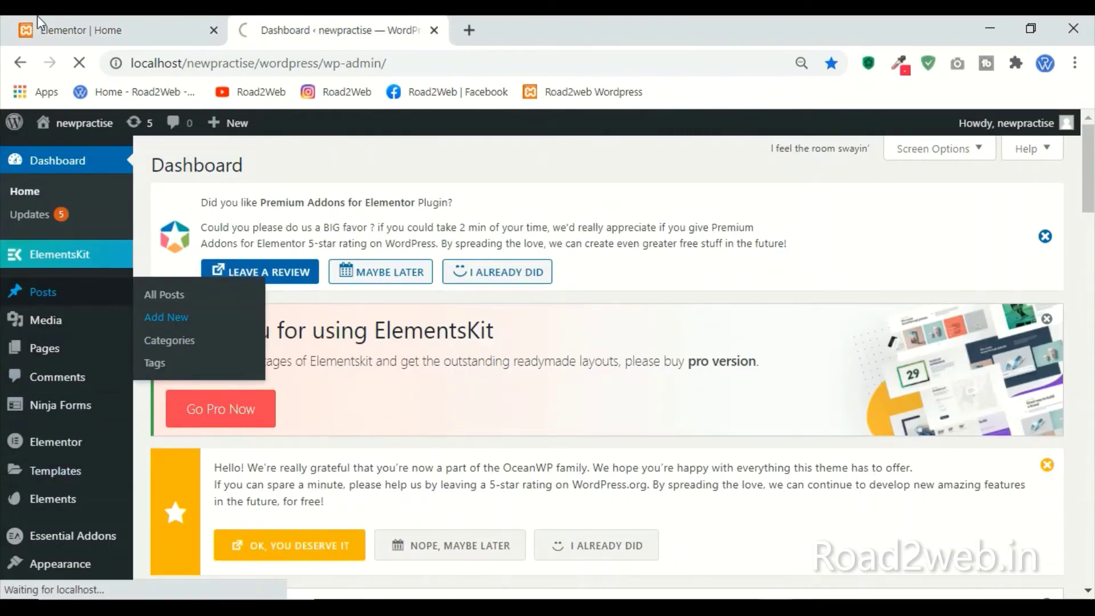
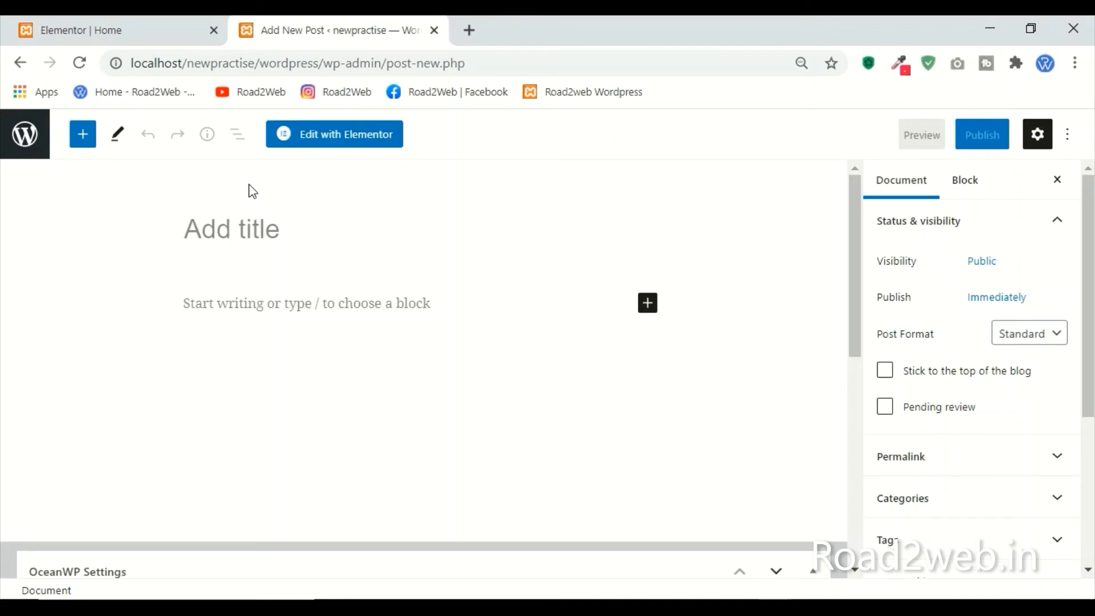
Step: Title the new post "Web design" and start an empty paragraph in its body
{"action": "type", "text": "Web design"}
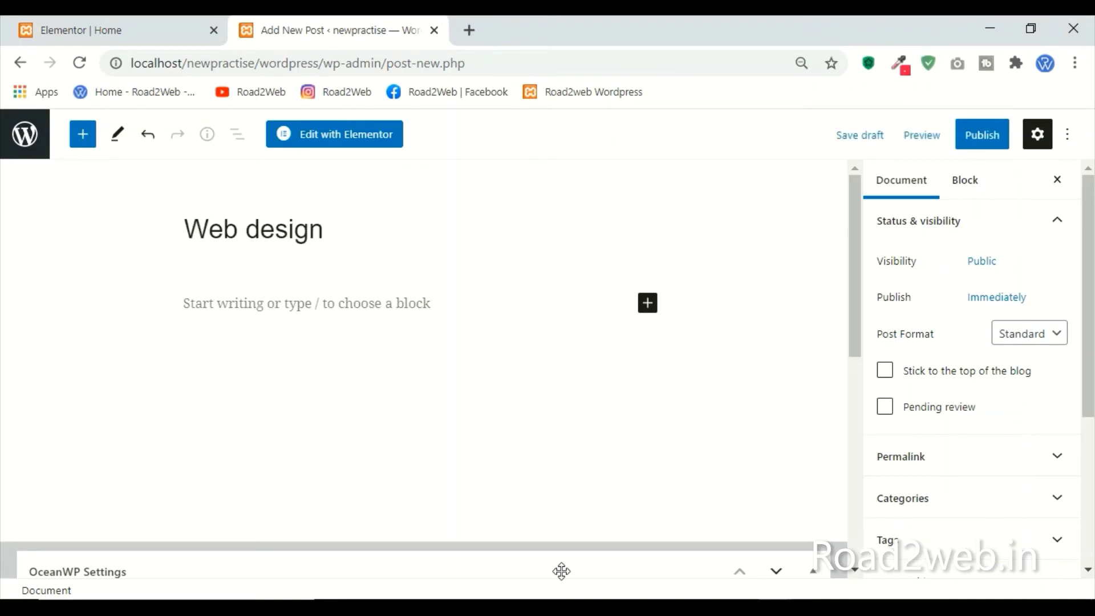
{"action": "scroll", "coordinate": [570, 542], "scroll_direction": "down", "scroll_amount": 7}
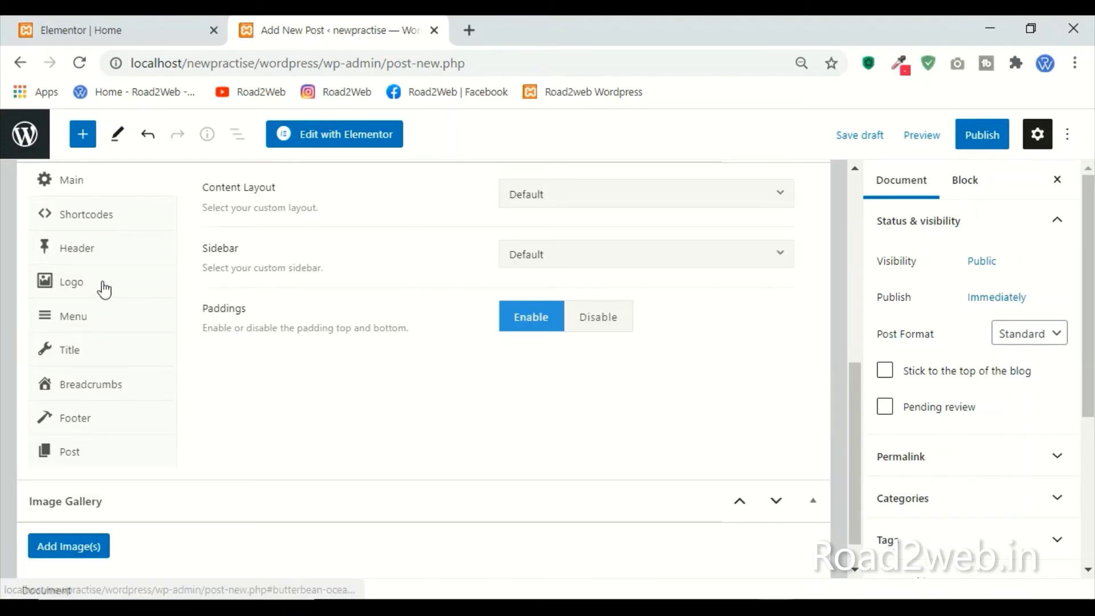
{"action": "scroll", "coordinate": [461, 361], "scroll_direction": "up", "scroll_amount": 7}
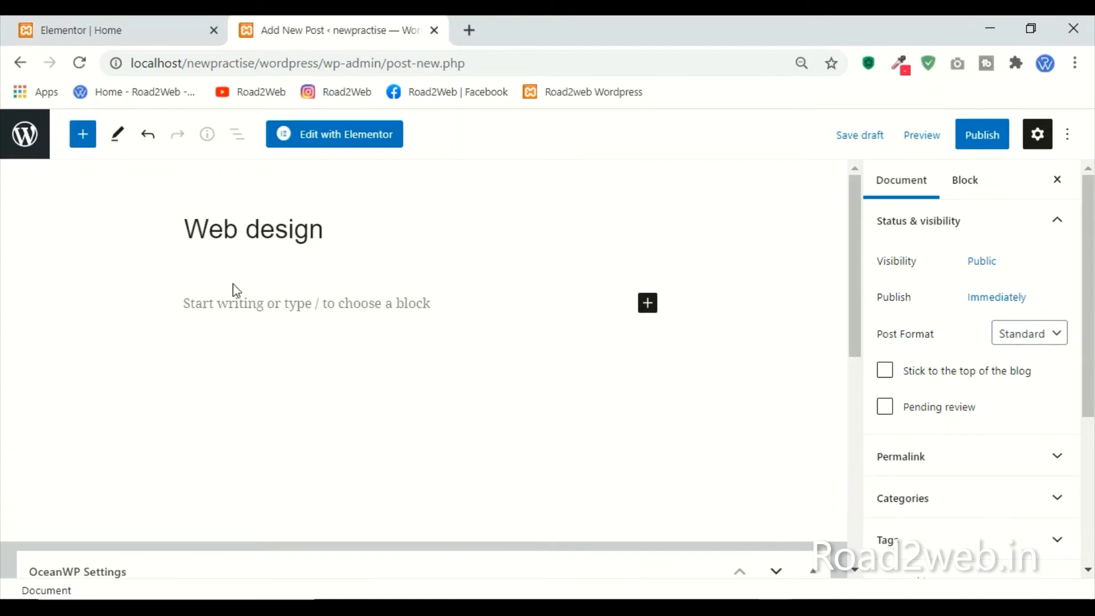
{"action": "left_click", "coordinate": [237, 311]}
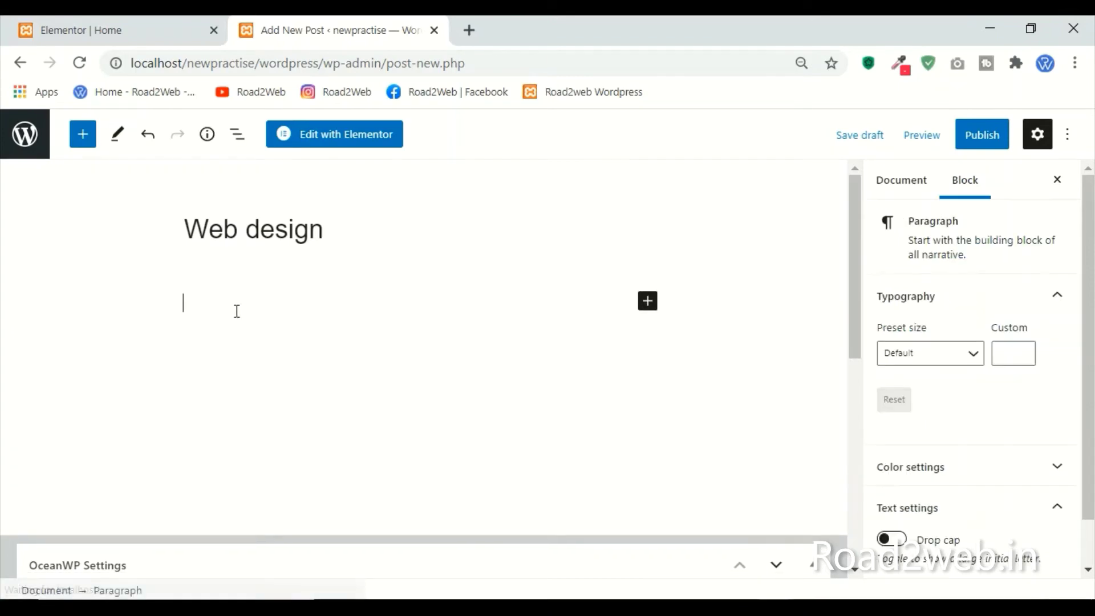
Step: Search Google for "lorem" in a new browser tab and open the lipsum.com result
{"action": "left_click", "coordinate": [471, 30]}
{"action": "type", "text": "lorem"}
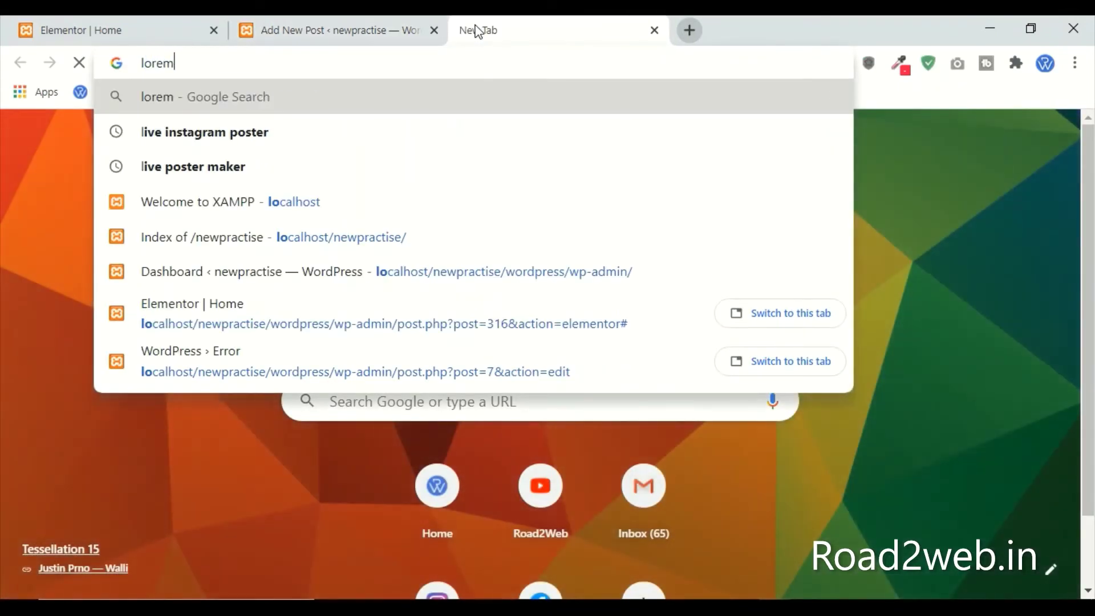
{"action": "key", "text": "Return"}
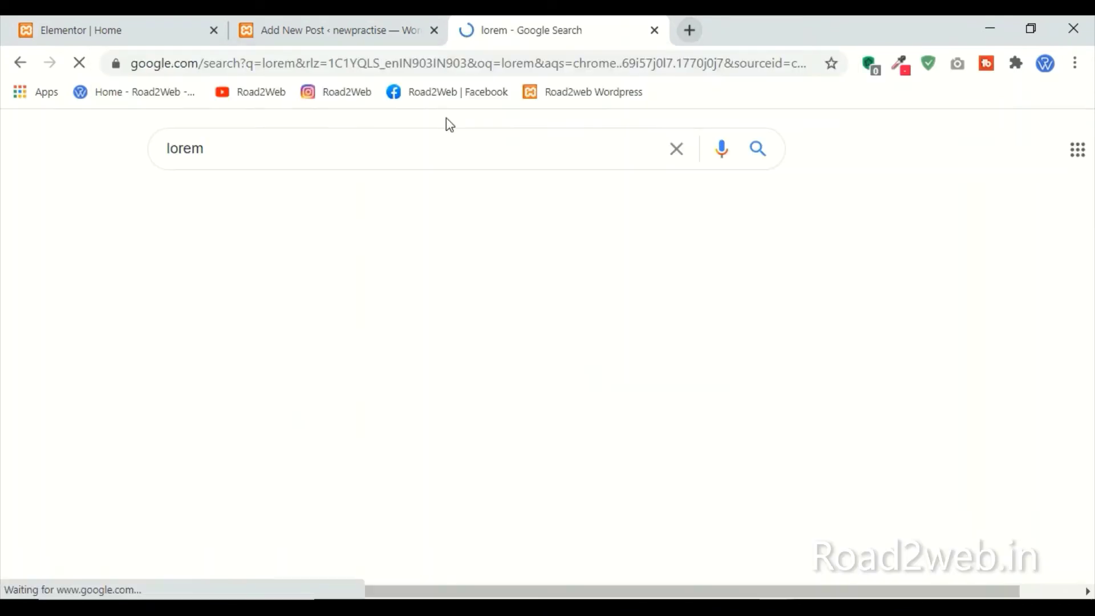
{"action": "left_click", "coordinate": [204, 302]}
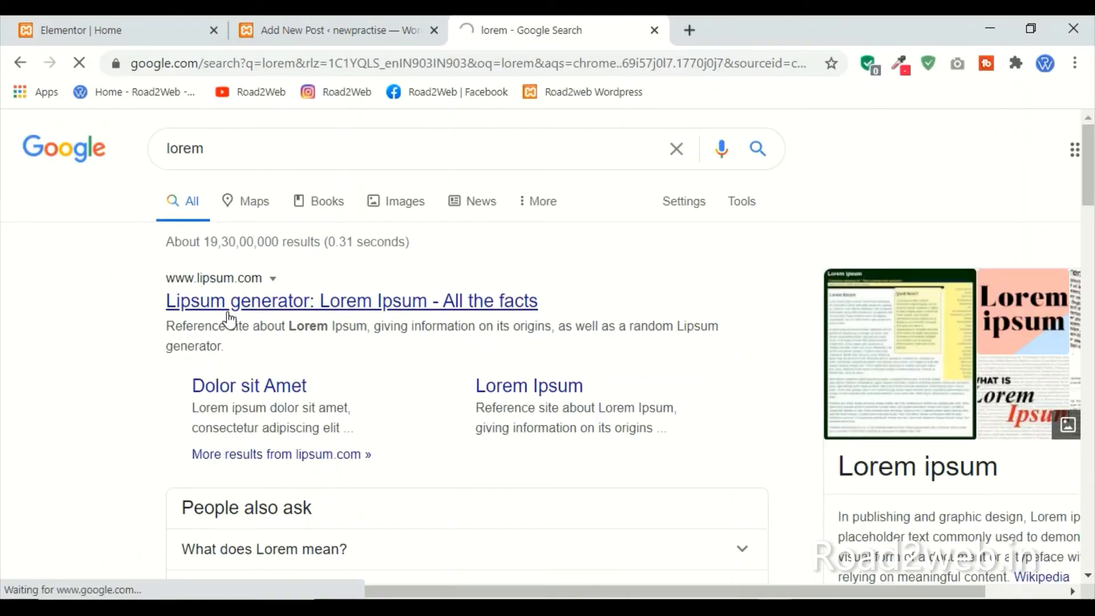
{"action": "scroll", "coordinate": [228, 320], "scroll_direction": "down", "scroll_amount": 4}
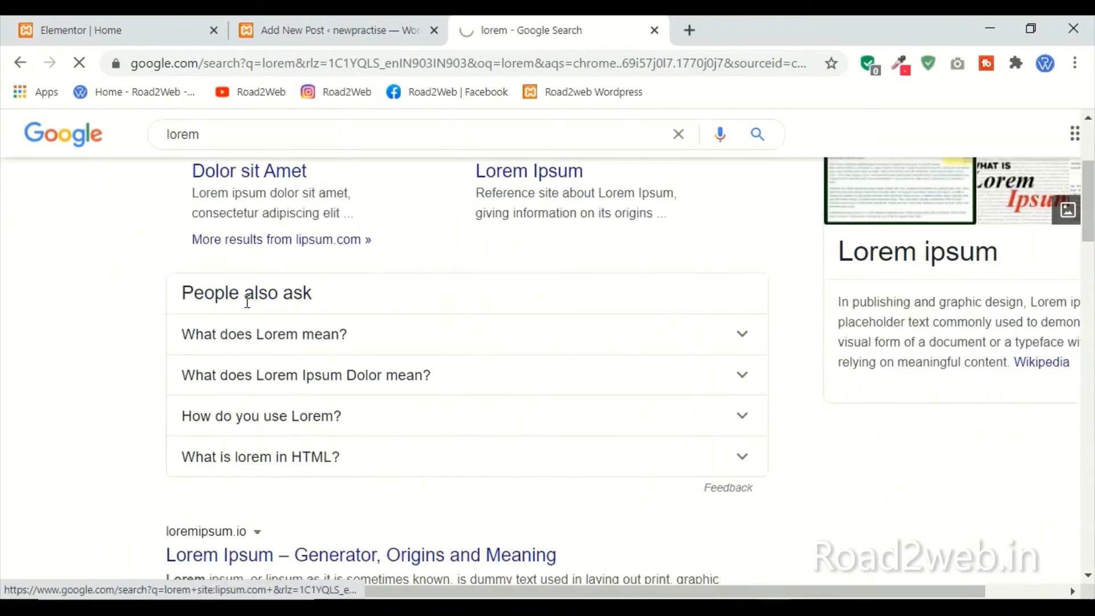
{"action": "scroll", "coordinate": [245, 305], "scroll_direction": "down", "scroll_amount": 6}
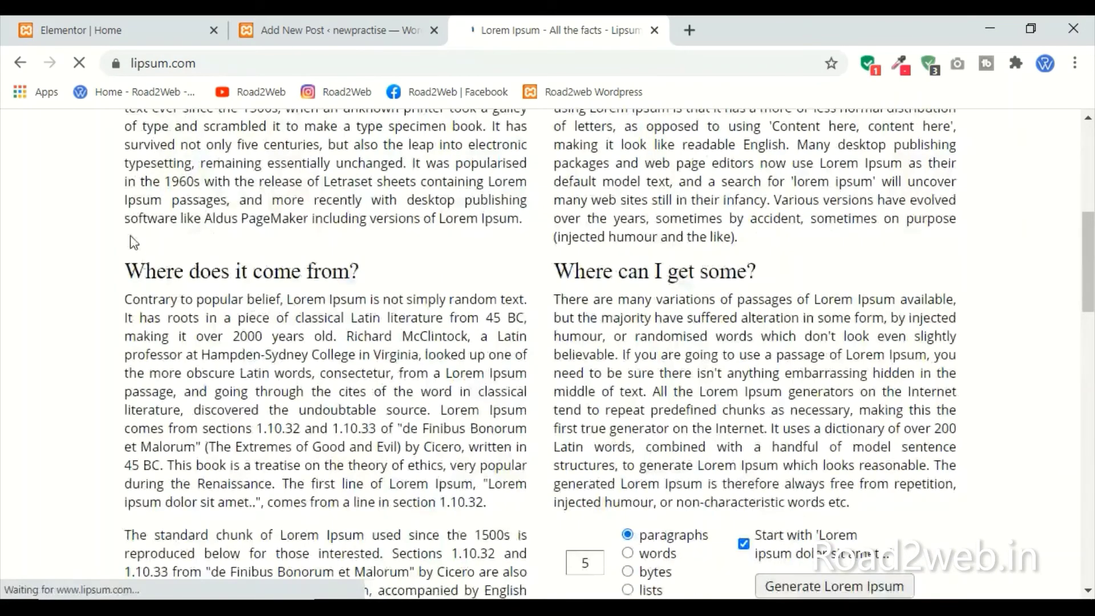
{"action": "scroll", "coordinate": [145, 274], "scroll_direction": "up", "scroll_amount": 4}
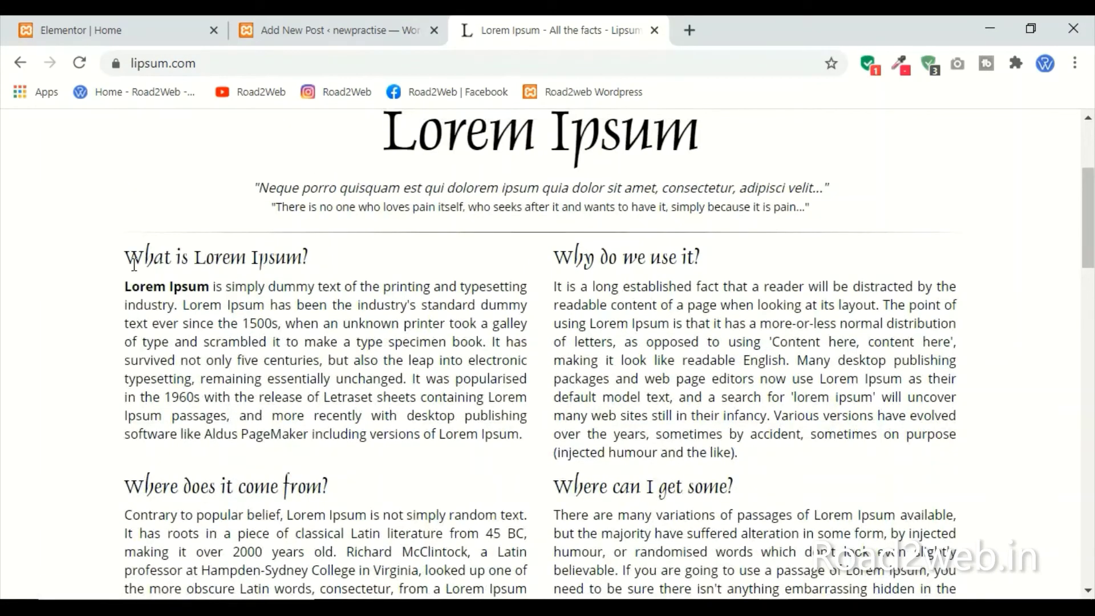
Step: Copy the "What is Lorem Ipsum?" and "Why do we use it?" passages, including their headings
{"action": "left_click", "coordinate": [207, 310]}
{"action": "left_click_drag", "start_coordinate": [307, 470], "coordinate": [138, 251]}
{"action": "left_click", "coordinate": [123, 257]}
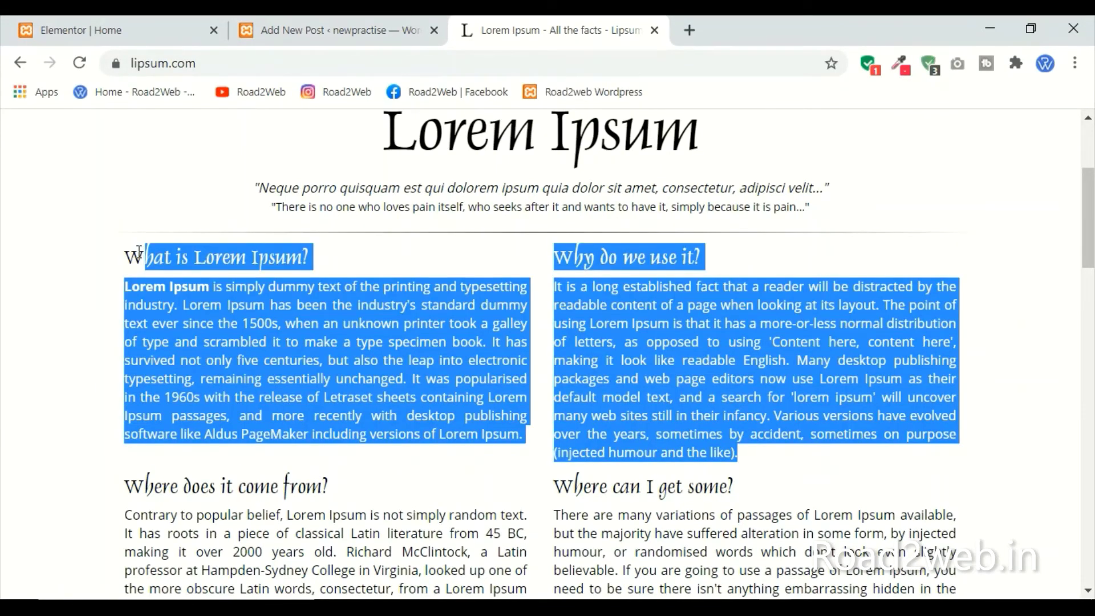
{"action": "left_click", "coordinate": [122, 254]}
{"action": "left_click_drag", "start_coordinate": [737, 453], "coordinate": [706, 360]}
{"action": "left_click", "coordinate": [137, 245]}
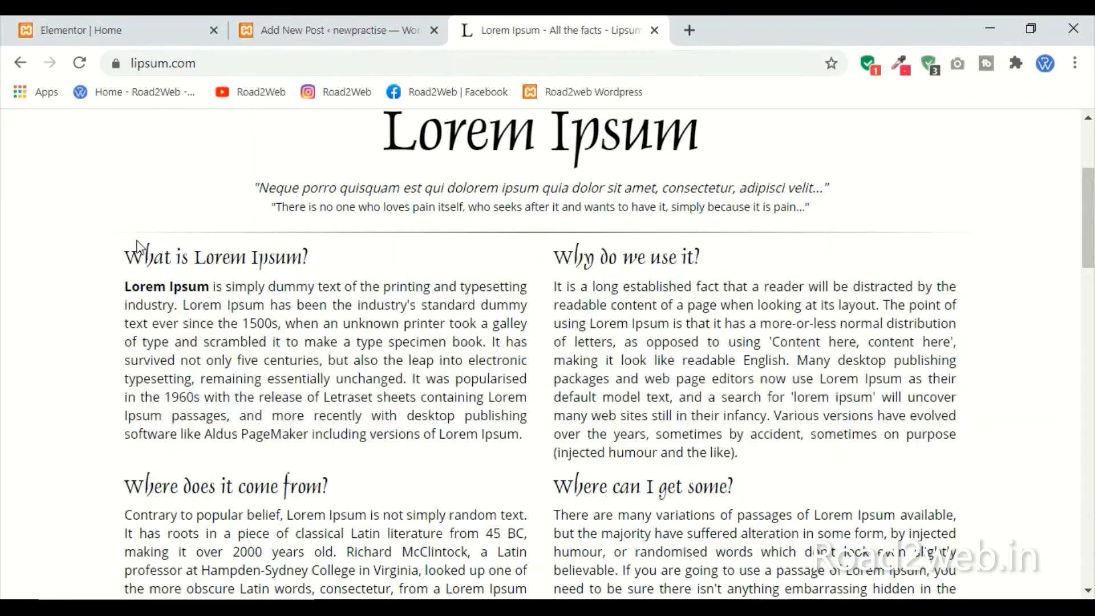
{"action": "left_click", "coordinate": [129, 263], "text": "shift"}
{"action": "key", "text": "ctrl+c"}
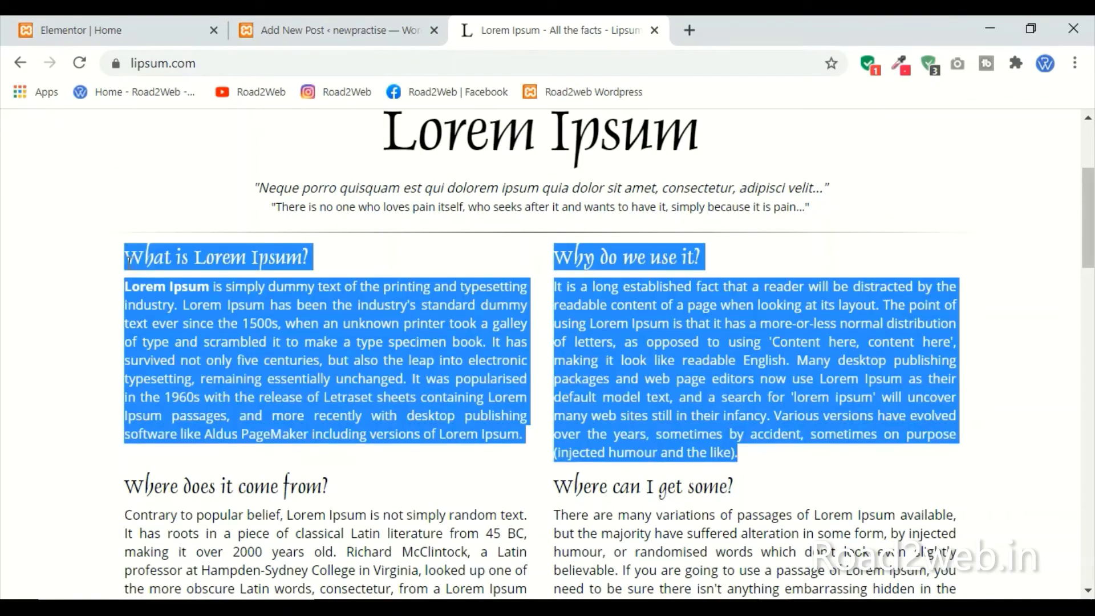
Step: Paste the copied Lorem Ipsum text into the body of the "Web design" post and publish the post
{"action": "left_click", "coordinate": [305, 23]}
{"action": "key", "text": "F5"}
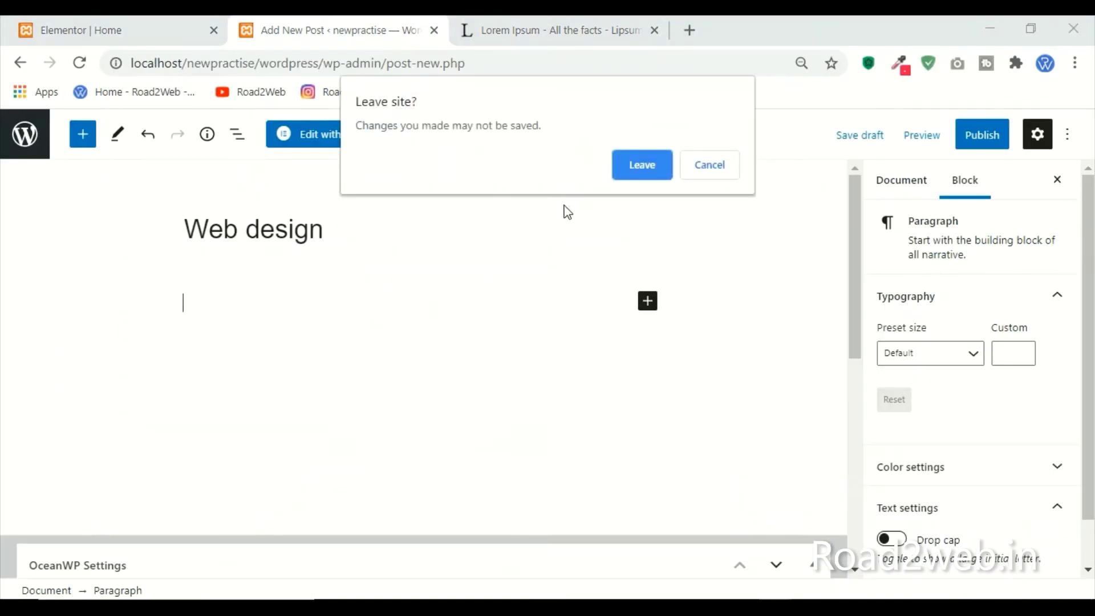
{"action": "left_click", "coordinate": [708, 166]}
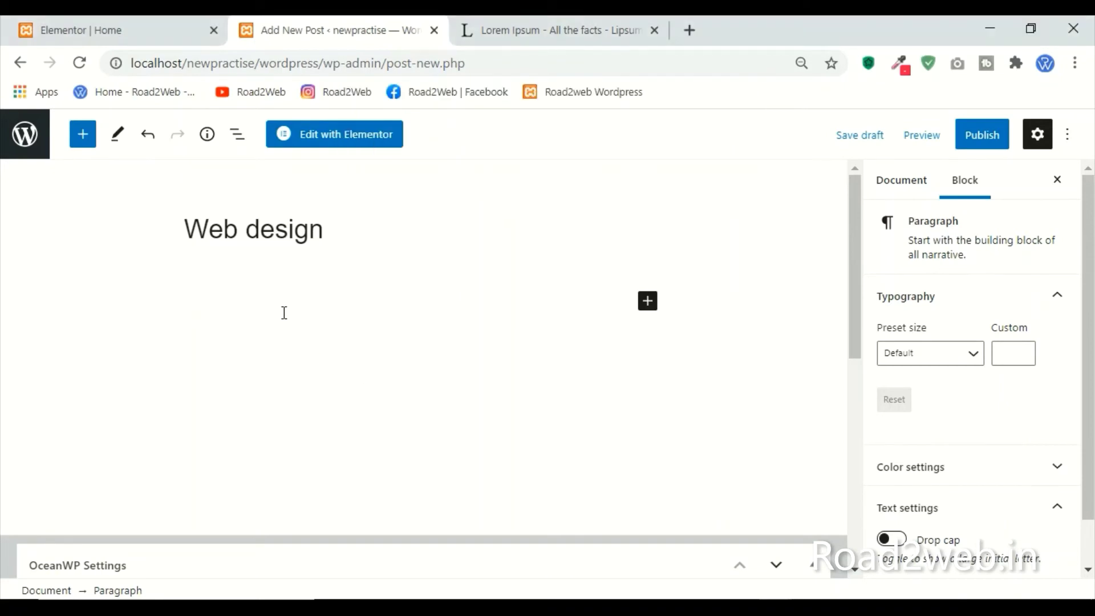
{"action": "key", "text": "ctrl+v"}
{"action": "scroll", "coordinate": [371, 310], "scroll_direction": "up", "scroll_amount": 10}
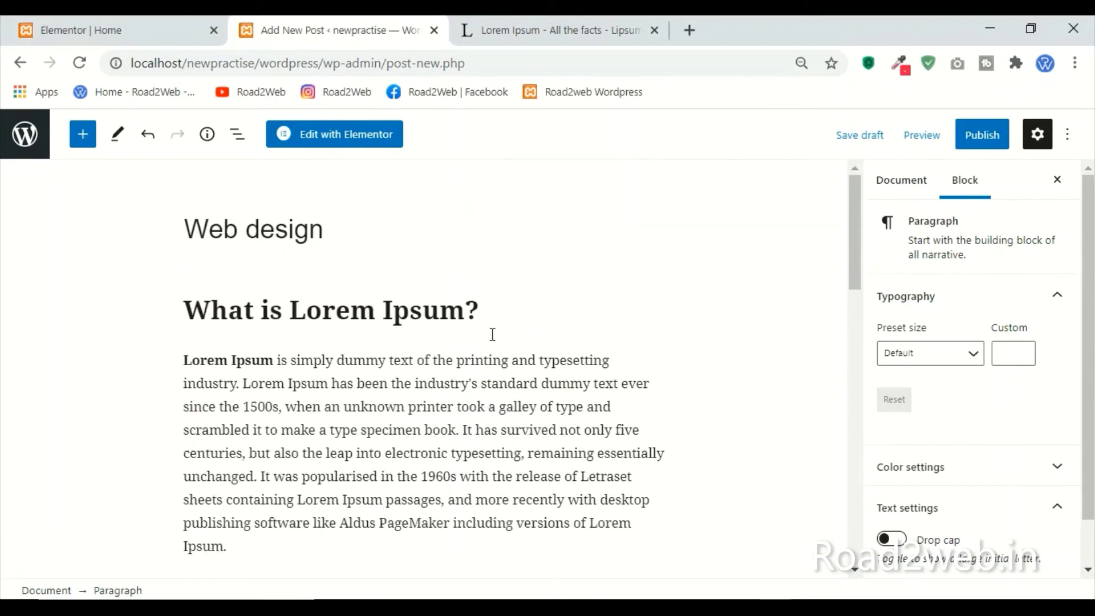
{"action": "left_click", "coordinate": [982, 135]}
{"action": "left_click", "coordinate": [927, 135]}
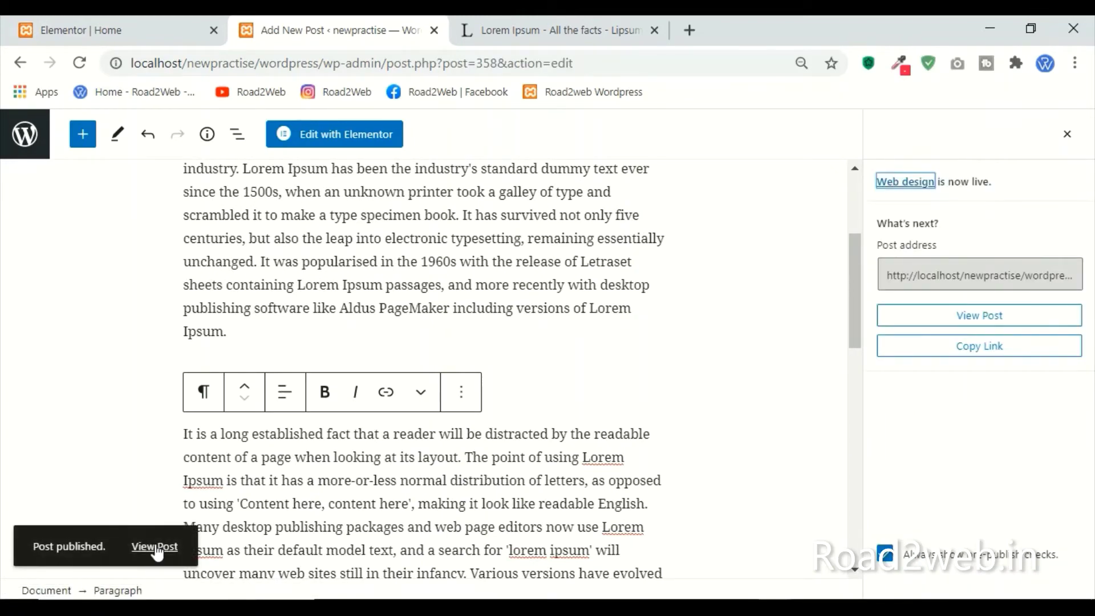
Step: View the published "Web design" post on the site, and return to the home page in the Elementor editor
{"action": "left_click", "coordinate": [155, 548]}
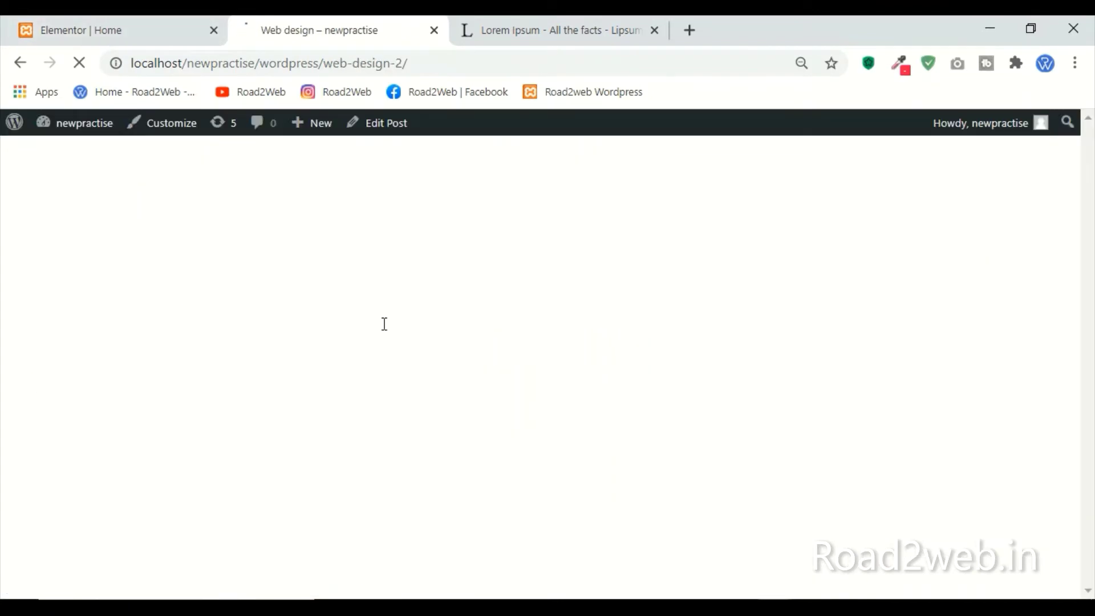
{"action": "scroll", "coordinate": [1086, 325], "scroll_direction": "down", "scroll_amount": 8}
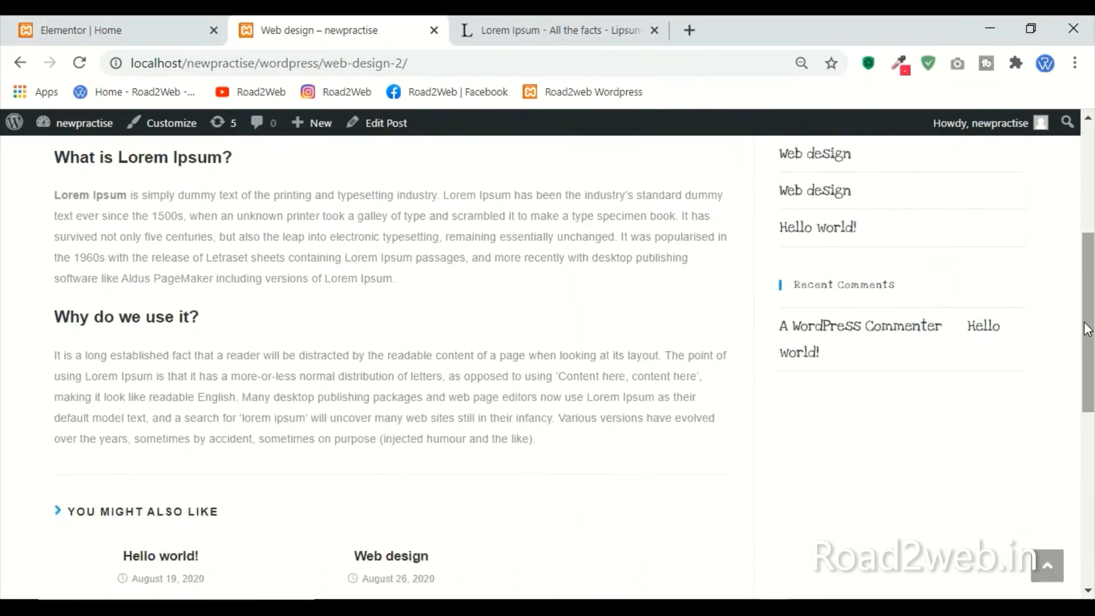
{"action": "scroll", "coordinate": [330, 403], "scroll_direction": "up", "scroll_amount": 5}
{"action": "scroll", "coordinate": [332, 403], "scroll_direction": "up", "scroll_amount": 3}
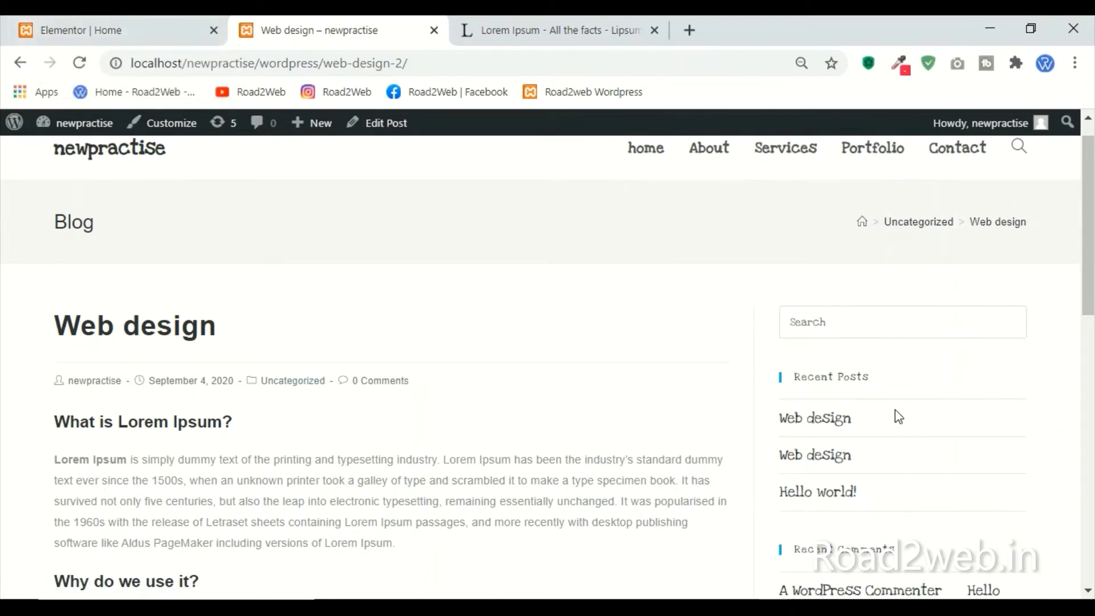
{"action": "left_click", "coordinate": [138, 20]}
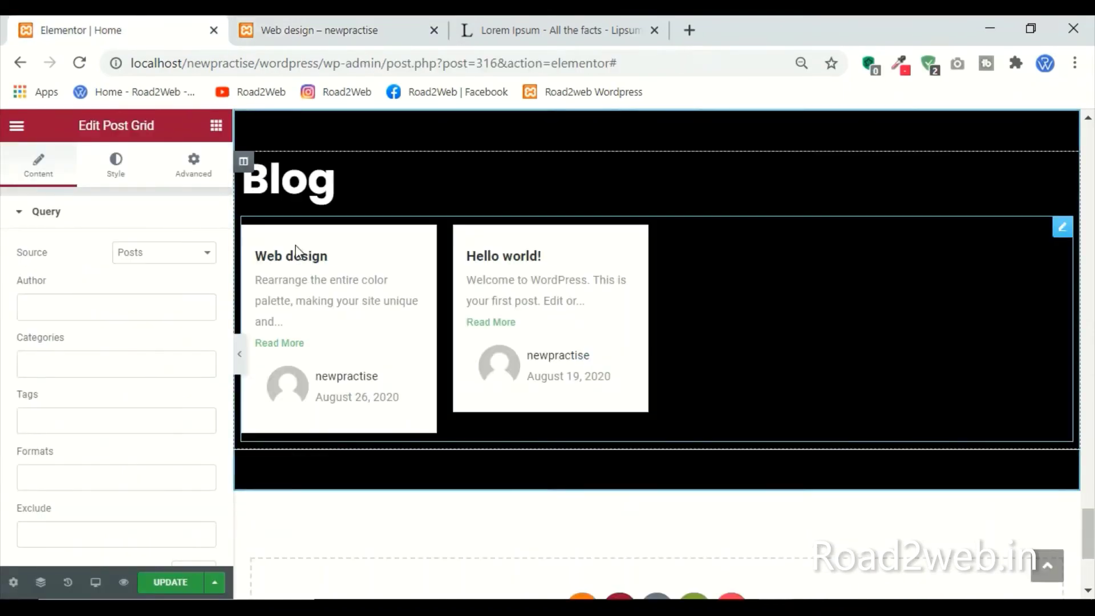
Step: Reload the home page in the Elementor editor to refresh the Blog section's post grid
{"action": "left_click", "coordinate": [309, 26]}
{"action": "left_click", "coordinate": [140, 30]}
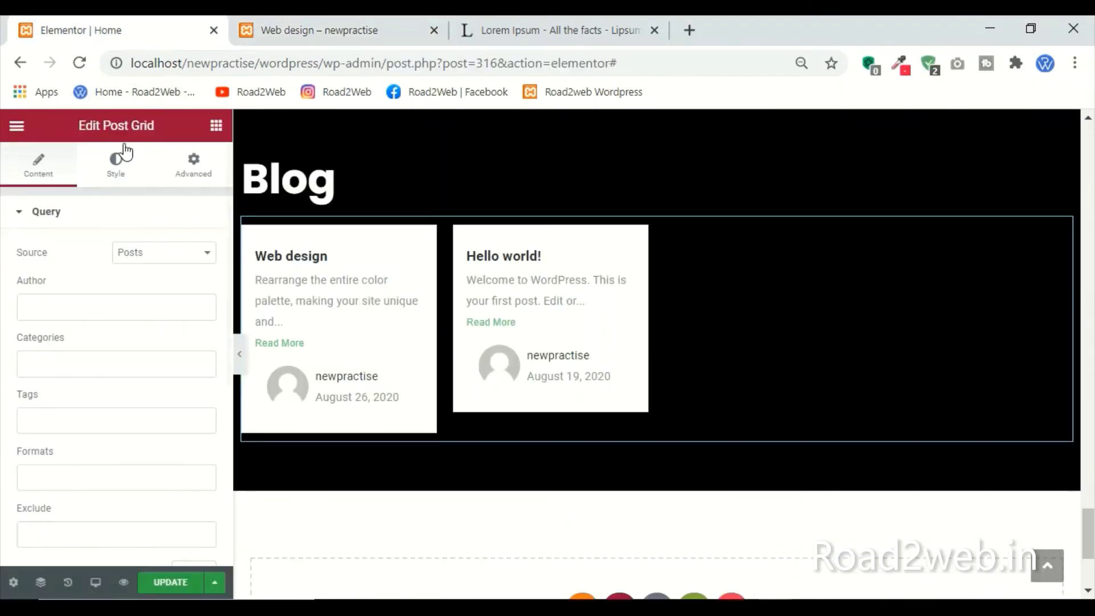
{"action": "left_click", "coordinate": [80, 64]}
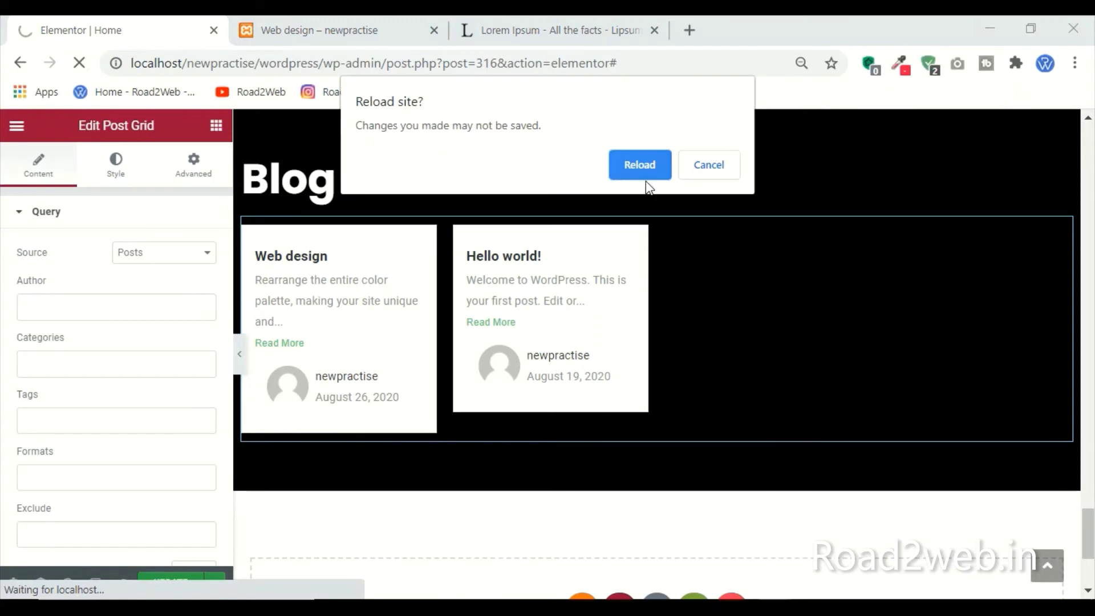
{"action": "left_click", "coordinate": [636, 165]}
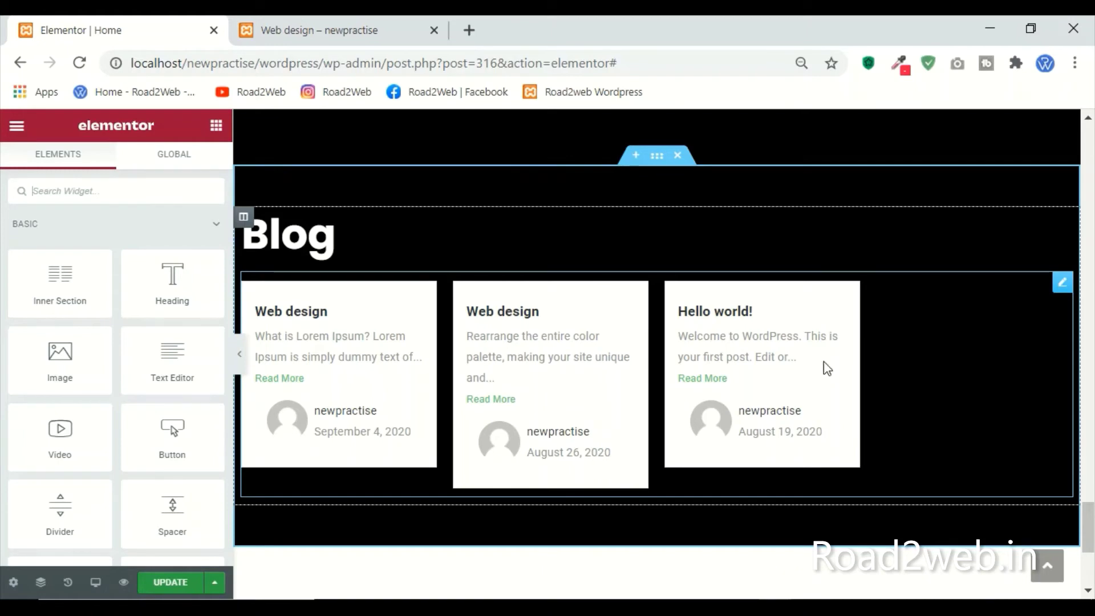
Step: Set the Blog section's post grid to 3 columns in its layout settings
{"action": "left_click", "coordinate": [1048, 319]}
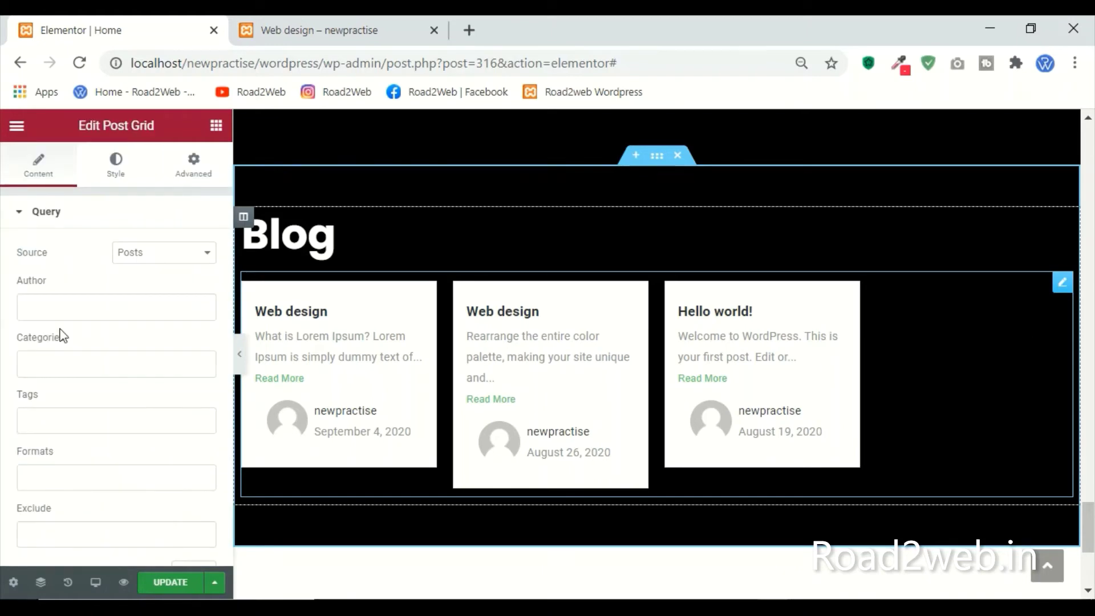
{"action": "scroll", "coordinate": [74, 371], "scroll_direction": "down", "scroll_amount": 5}
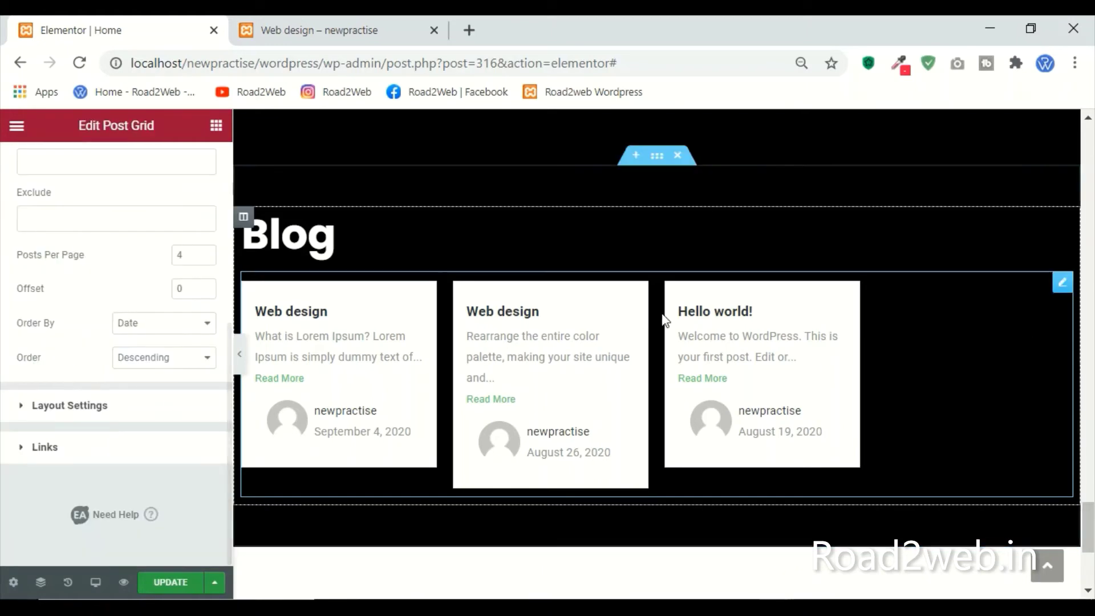
{"action": "left_click", "coordinate": [43, 408]}
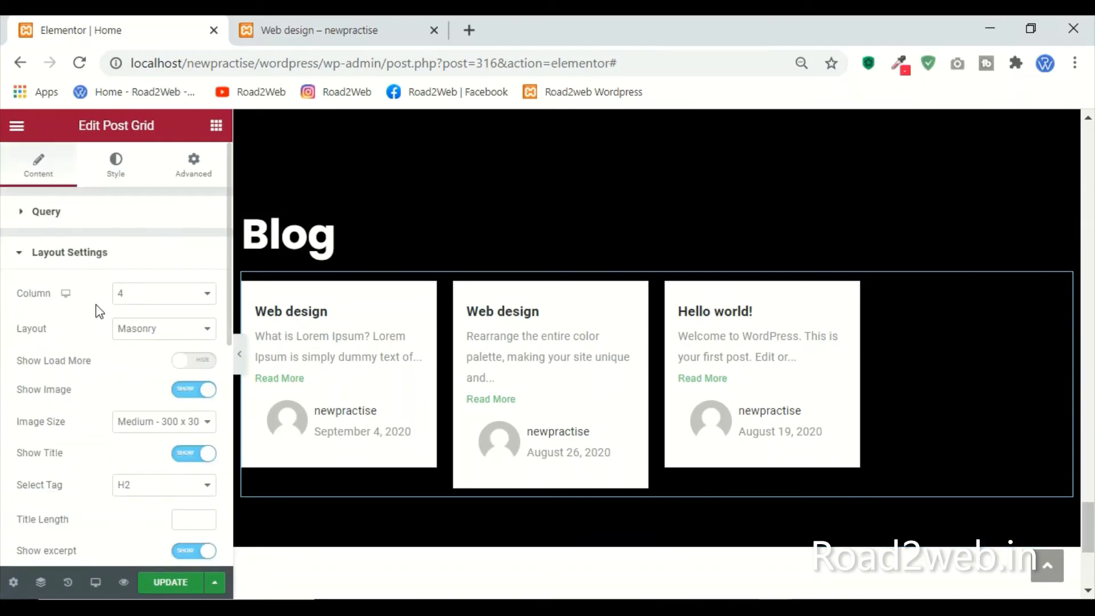
{"action": "left_click", "coordinate": [143, 293]}
{"action": "left_click", "coordinate": [130, 339]}
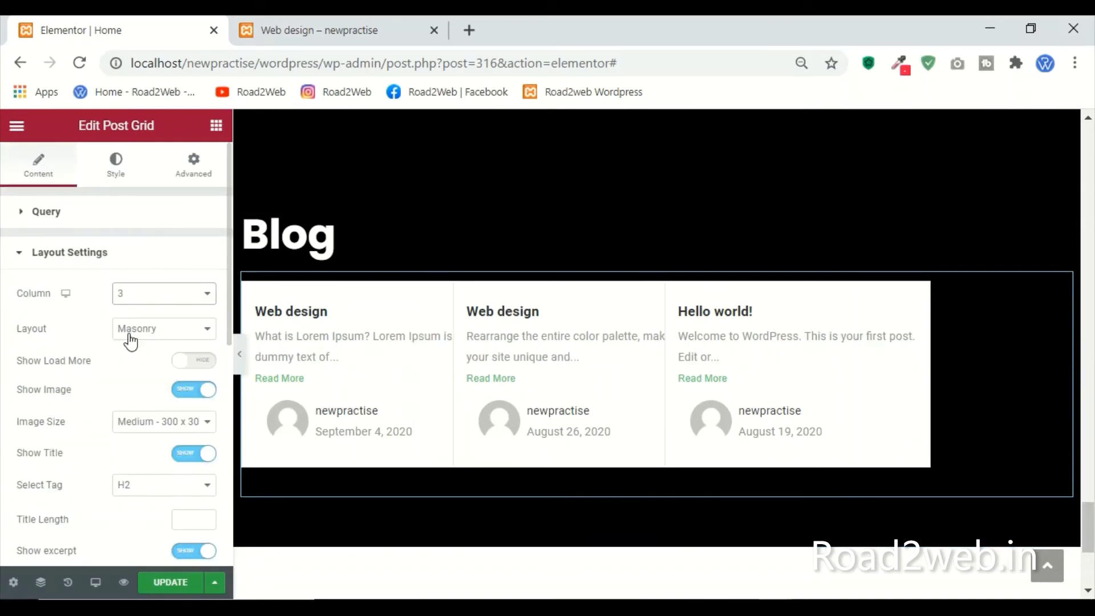
Step: Preview the Blog grid at full page width and look through the post grid's remaining layout options
{"action": "left_click", "coordinate": [136, 298]}
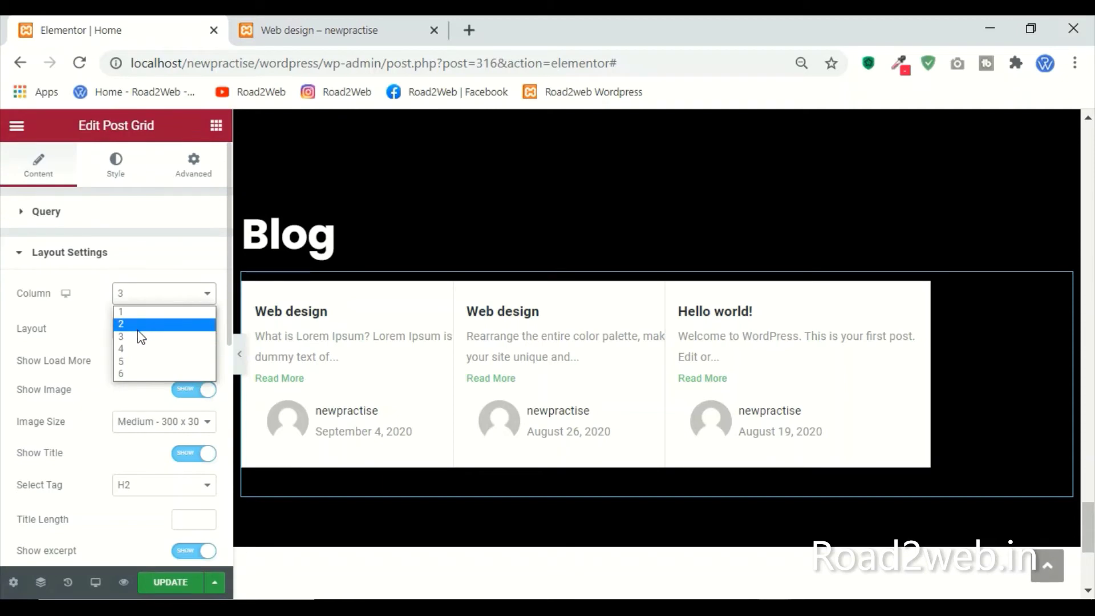
{"action": "left_click", "coordinate": [238, 361]}
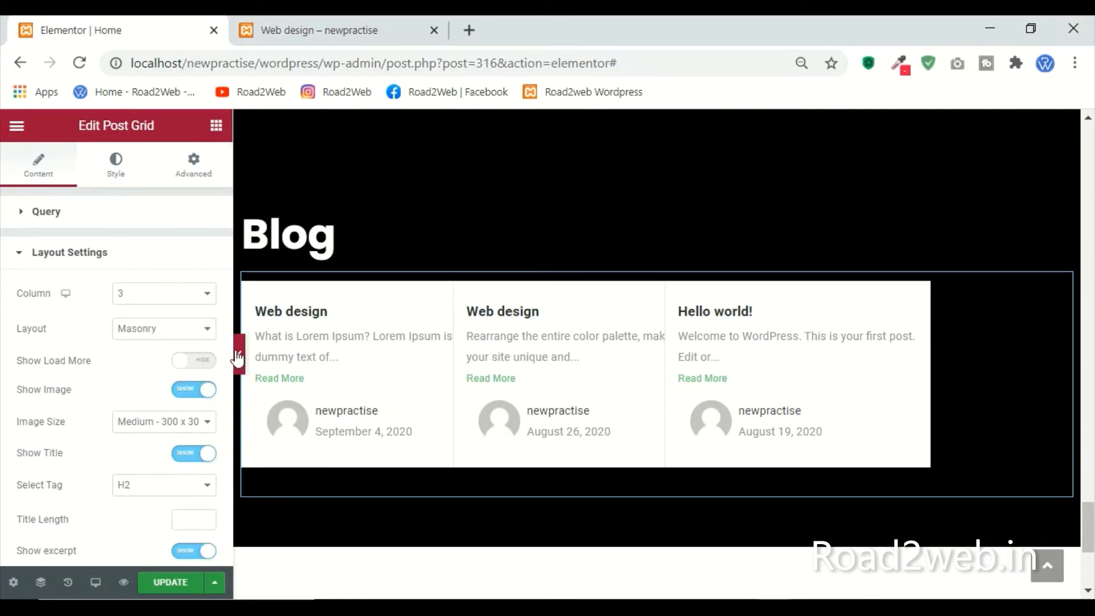
{"action": "left_click", "coordinate": [238, 359]}
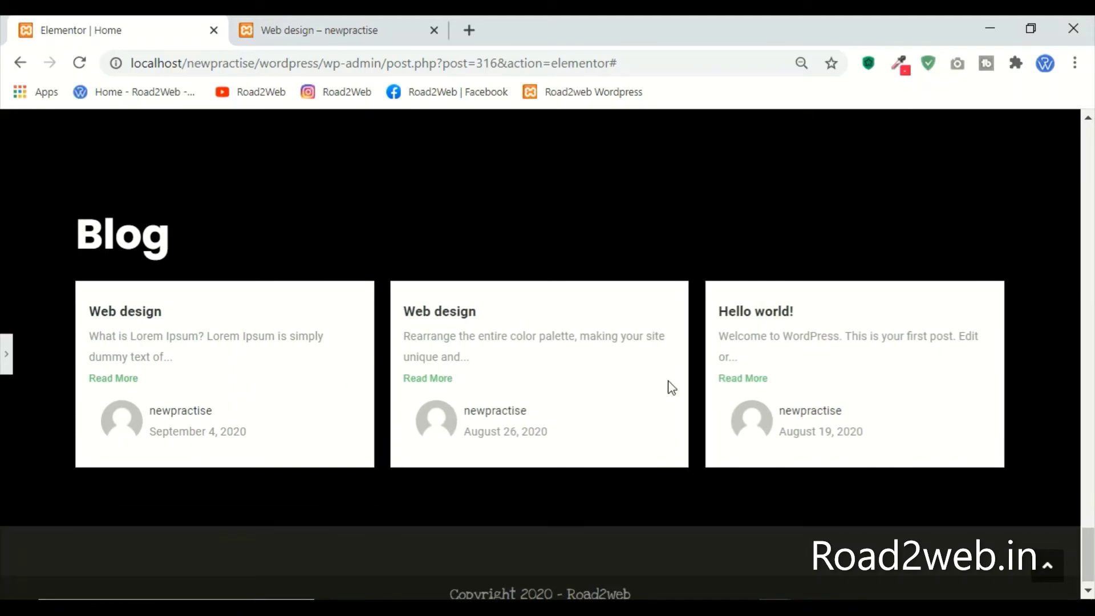
{"action": "left_click", "coordinate": [7, 355]}
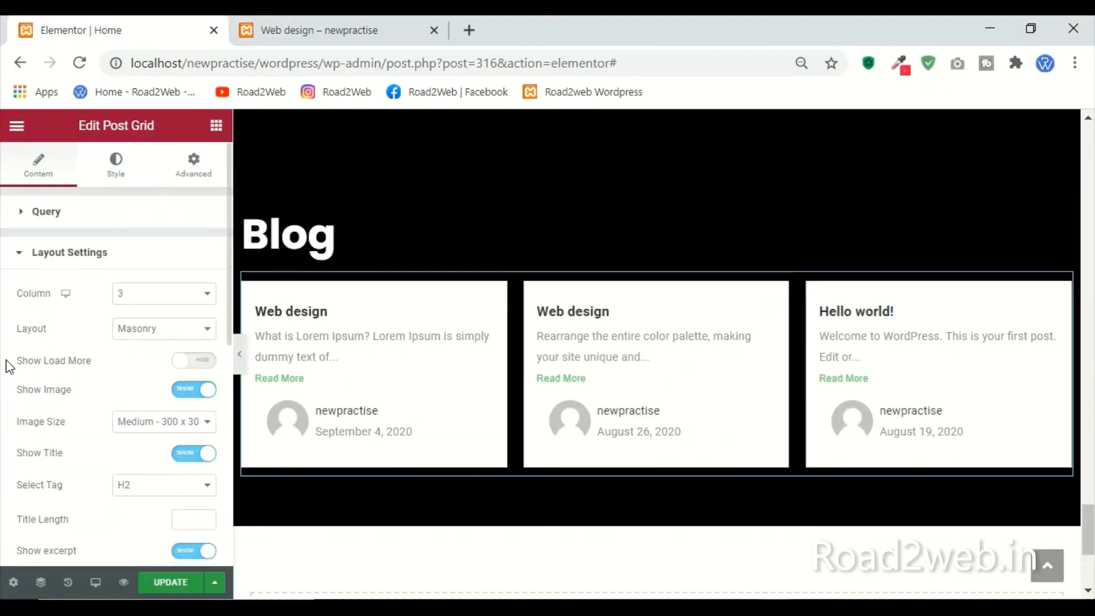
{"action": "left_click", "coordinate": [171, 340]}
{"action": "left_click", "coordinate": [171, 340]}
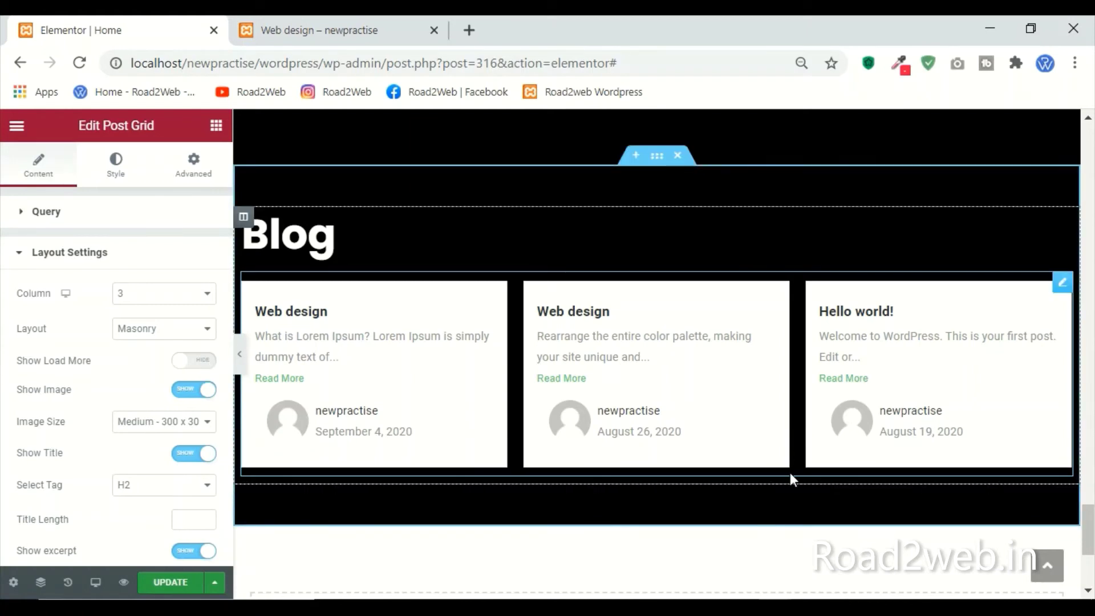
{"action": "scroll", "coordinate": [587, 467], "scroll_direction": "down", "scroll_amount": 2}
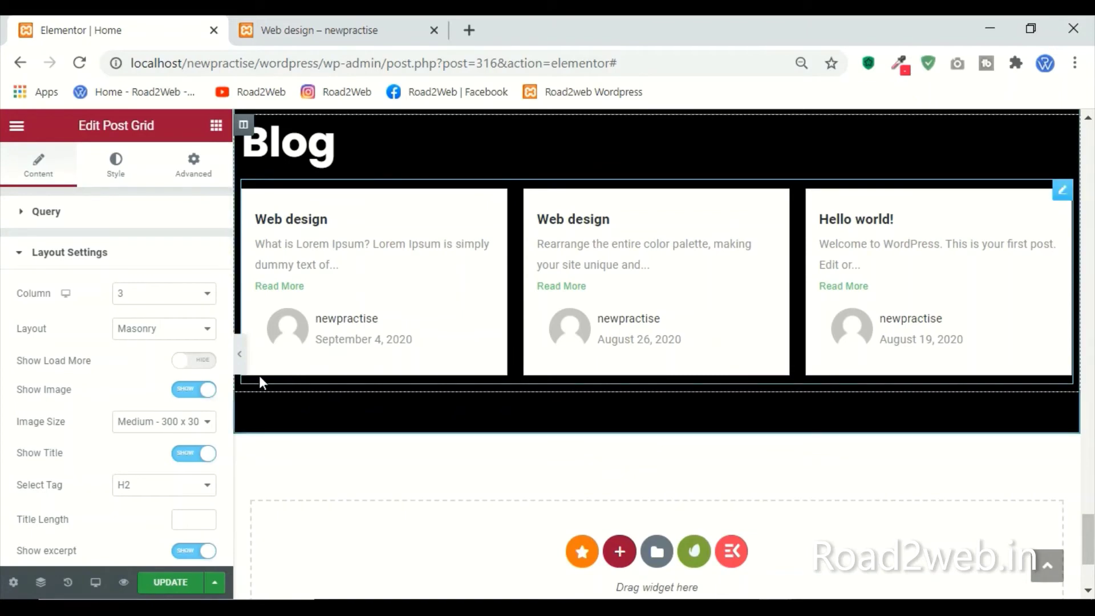
{"action": "scroll", "coordinate": [179, 459], "scroll_direction": "down", "scroll_amount": 4}
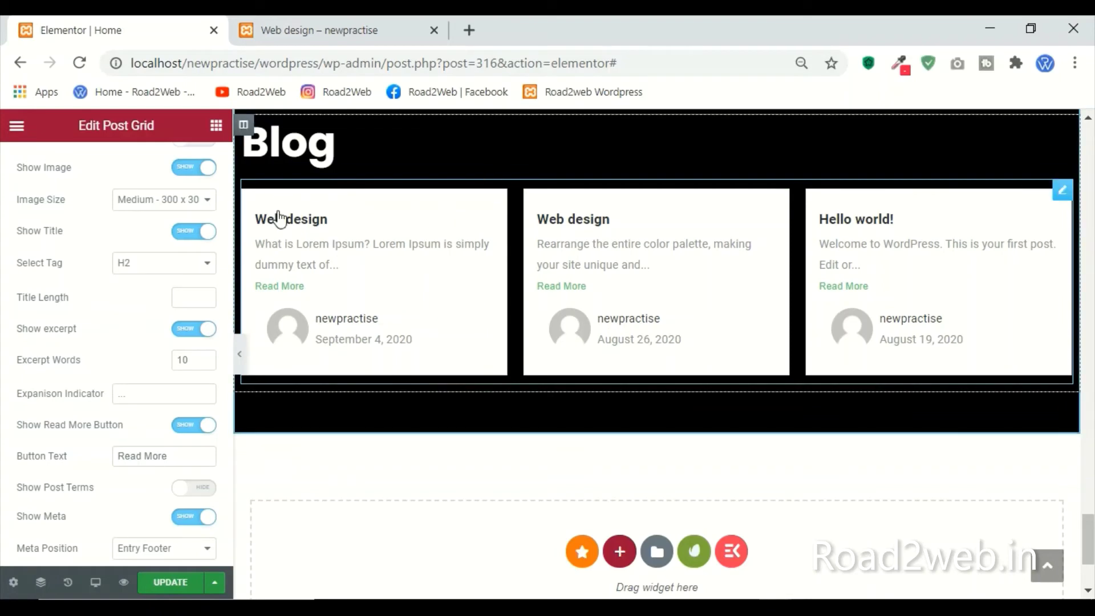
Step: Switch to the published "Web design" post and open it in the WordPress post editor
{"action": "left_click", "coordinate": [335, 27]}
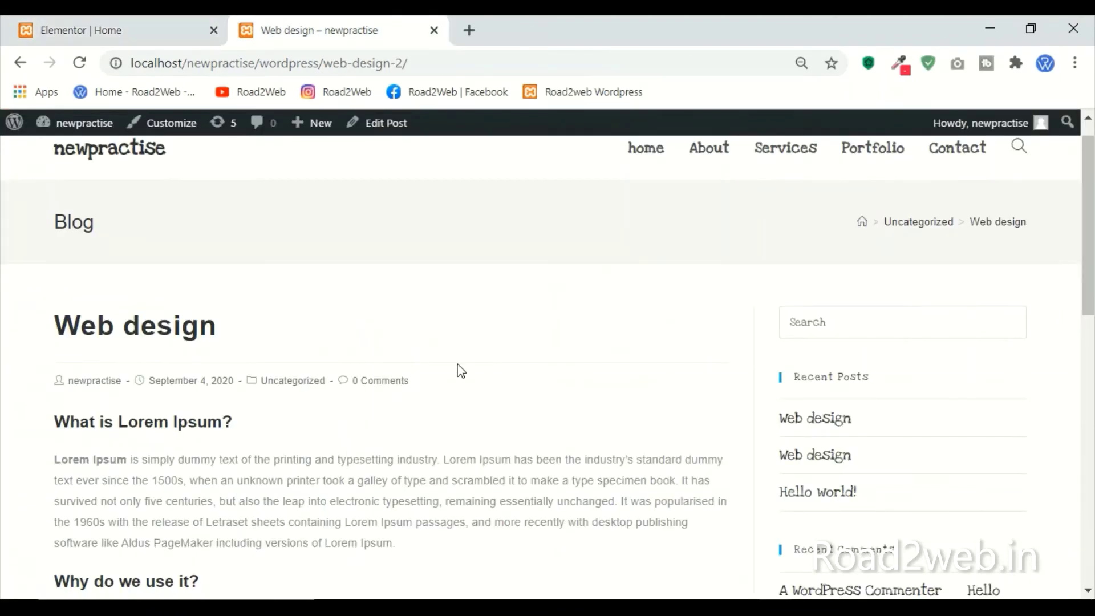
{"action": "scroll", "coordinate": [460, 370], "scroll_direction": "down", "scroll_amount": 2}
{"action": "left_click", "coordinate": [144, 30]}
{"action": "left_click", "coordinate": [320, 20]}
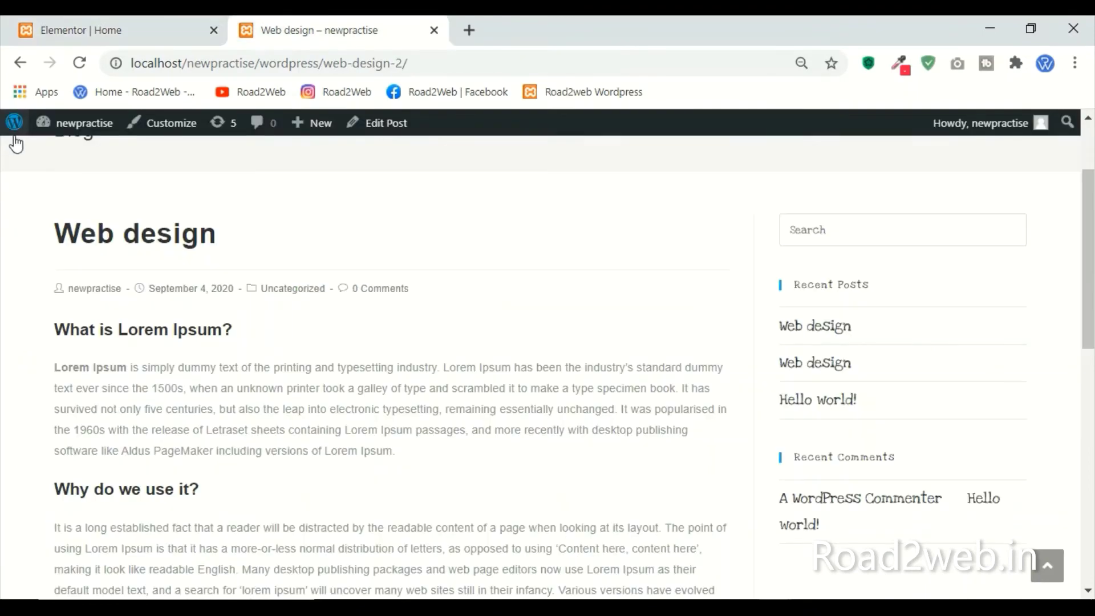
{"action": "left_click", "coordinate": [378, 122]}
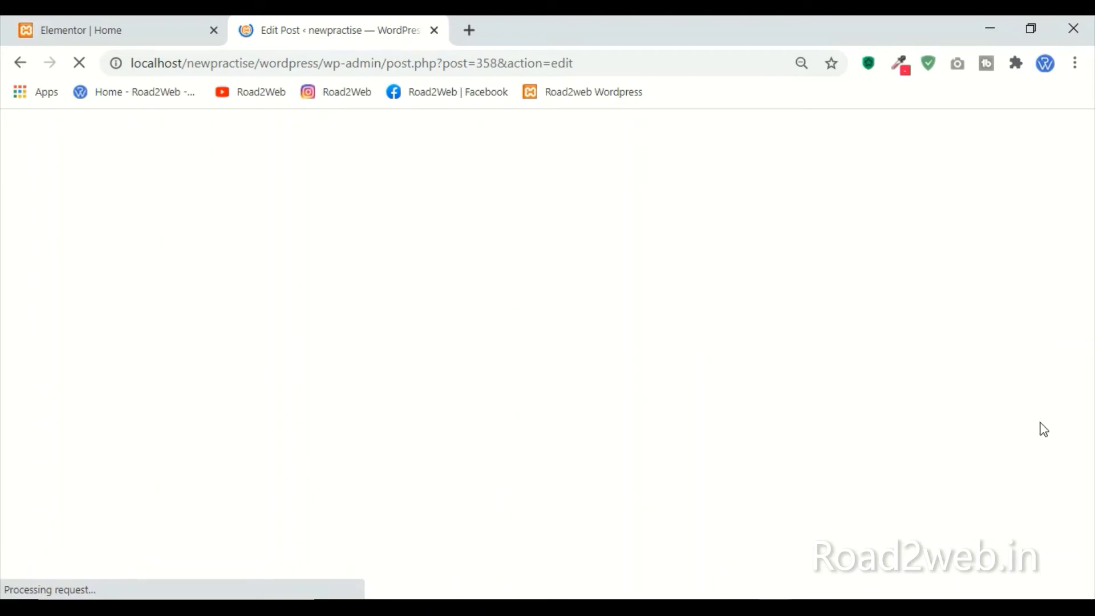
Step: Look through the "Web design" post's document settings and save the post
{"action": "scroll", "coordinate": [997, 425], "scroll_direction": "down", "scroll_amount": 4}
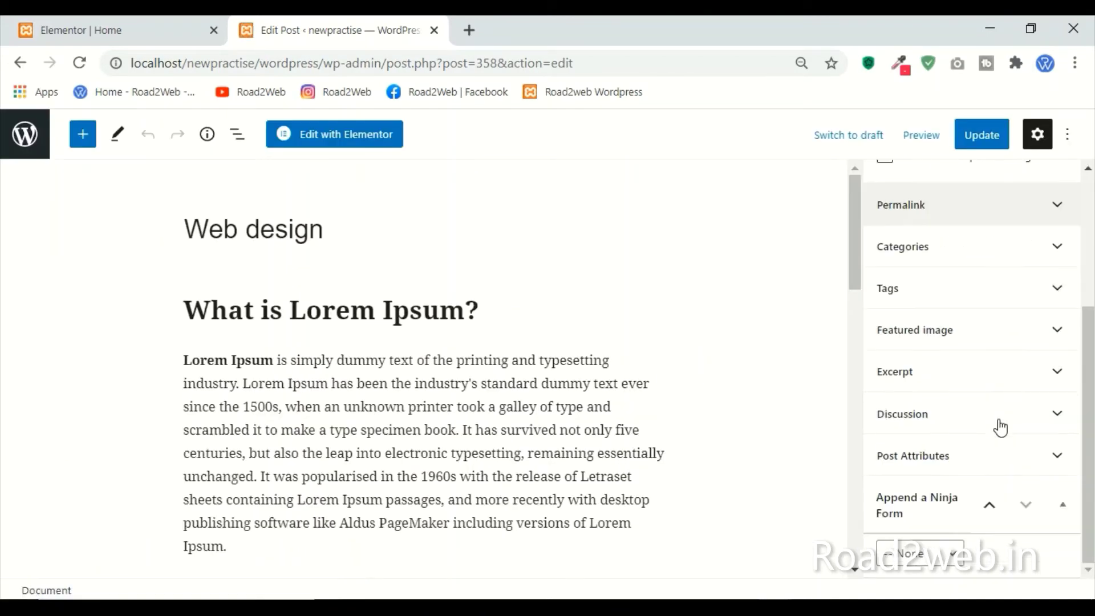
{"action": "scroll", "coordinate": [973, 472], "scroll_direction": "up", "scroll_amount": 4}
{"action": "scroll", "coordinate": [977, 476], "scroll_direction": "down", "scroll_amount": 4}
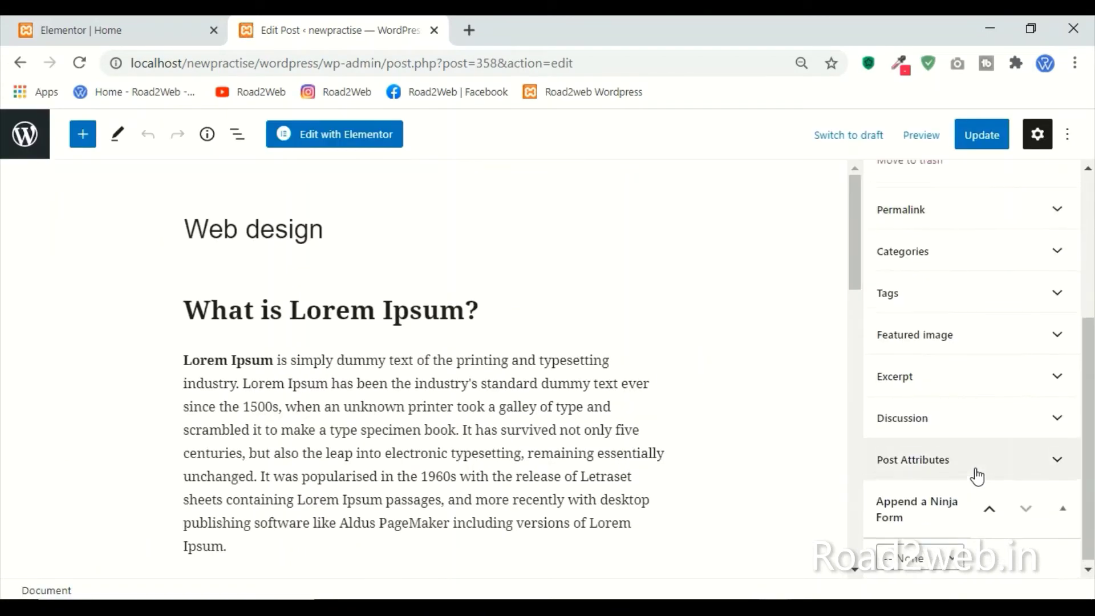
{"action": "scroll", "coordinate": [977, 475], "scroll_direction": "up", "scroll_amount": 4}
{"action": "scroll", "coordinate": [977, 475], "scroll_direction": "down", "scroll_amount": 4}
{"action": "key", "text": "ctrl+s"}
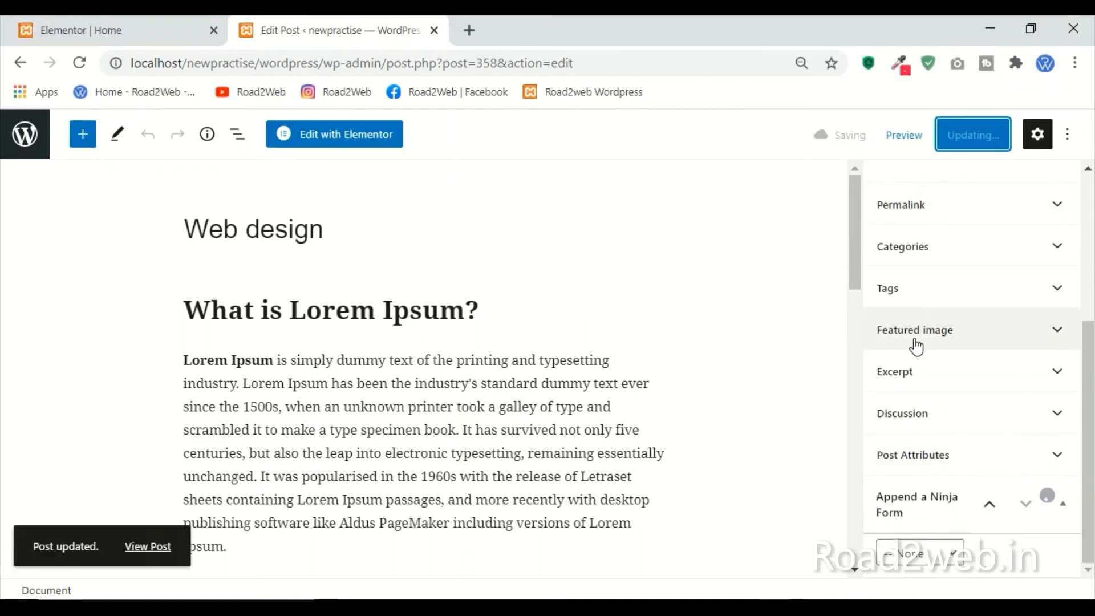
Step: Set the media library photo of the man in a dark sweater as the post's featured image and update the post
{"action": "left_click", "coordinate": [962, 332]}
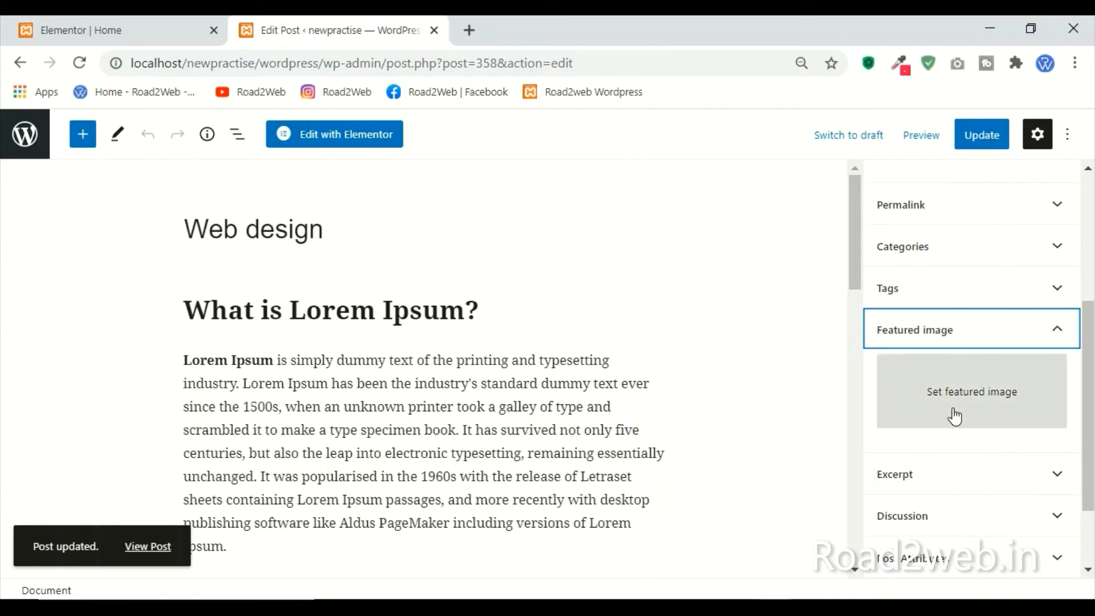
{"action": "left_click", "coordinate": [955, 416]}
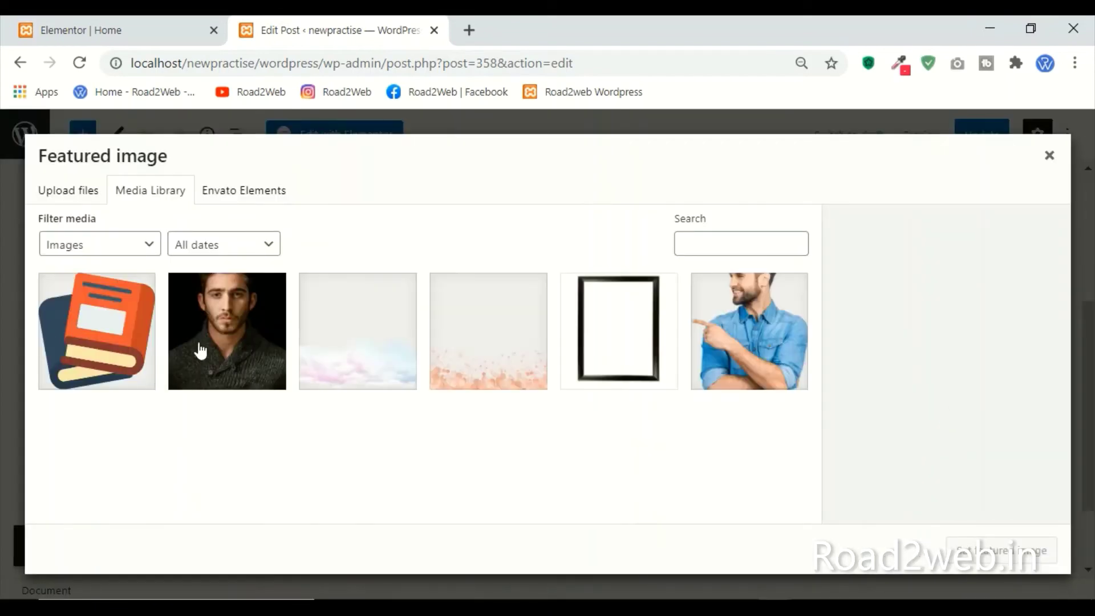
{"action": "left_click", "coordinate": [206, 347]}
{"action": "left_click", "coordinate": [992, 550]}
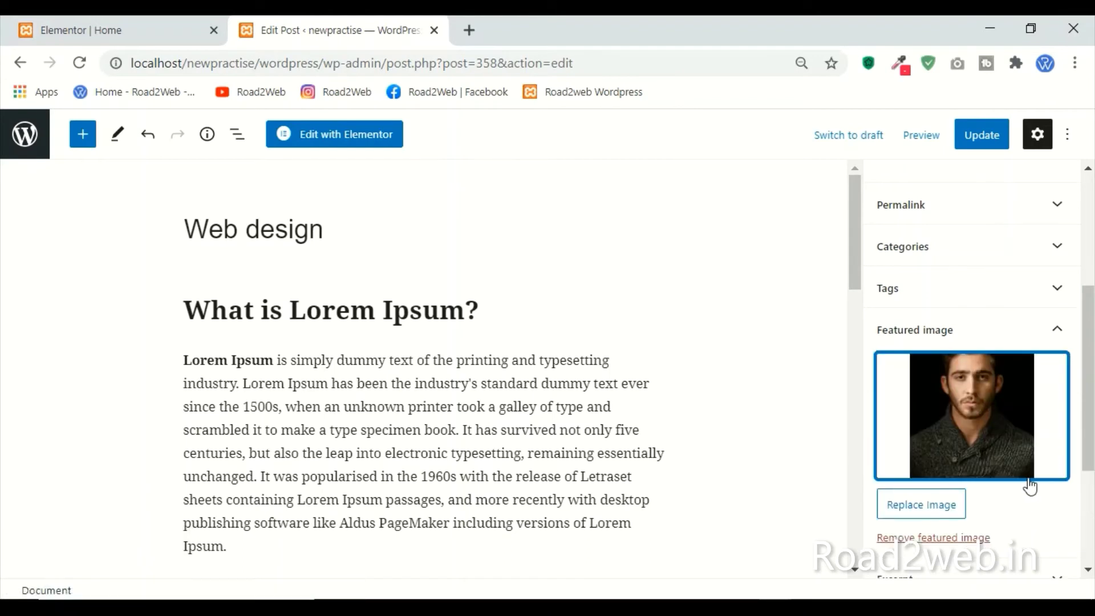
{"action": "left_click", "coordinate": [981, 135]}
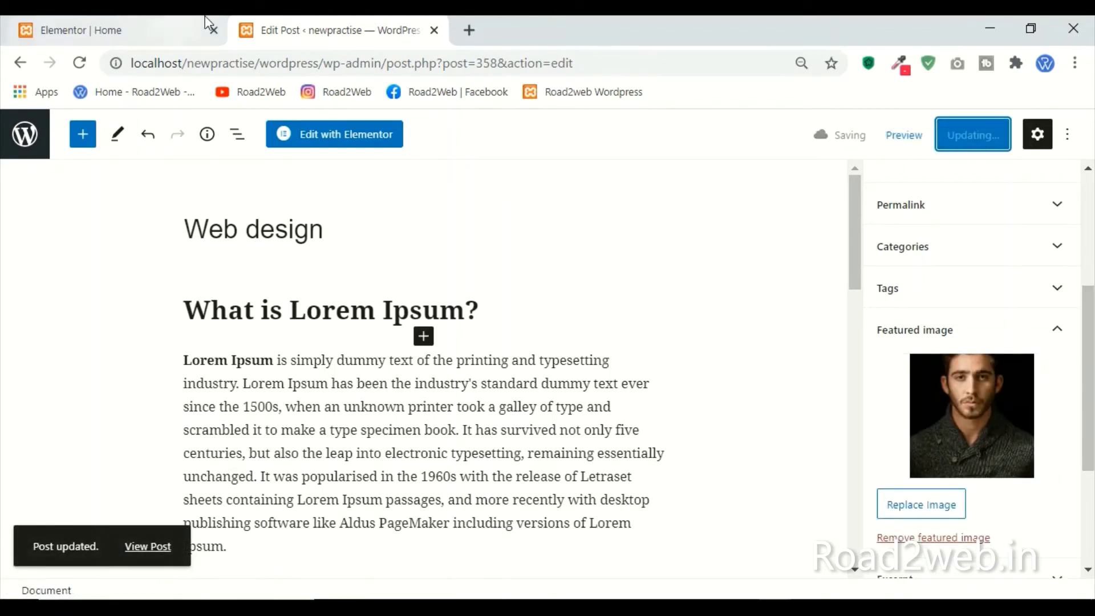
Step: Reload the home page in the Elementor editor and close the "Web design" post's editing tab
{"action": "left_click", "coordinate": [122, 23]}
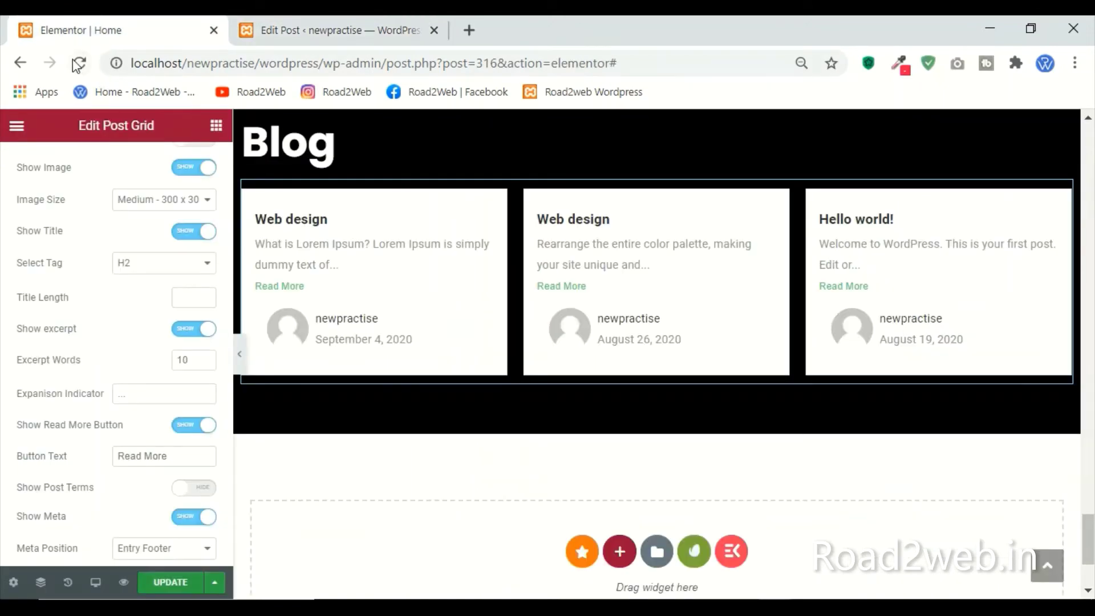
{"action": "left_click", "coordinate": [79, 62]}
{"action": "left_click", "coordinate": [625, 196]}
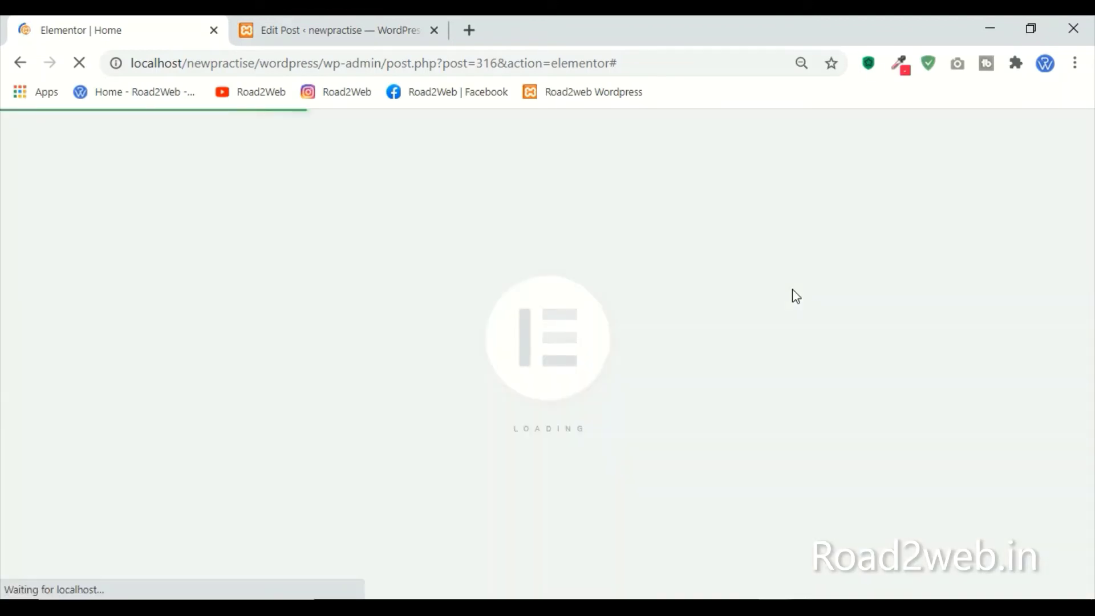
{"action": "left_click", "coordinate": [403, 26]}
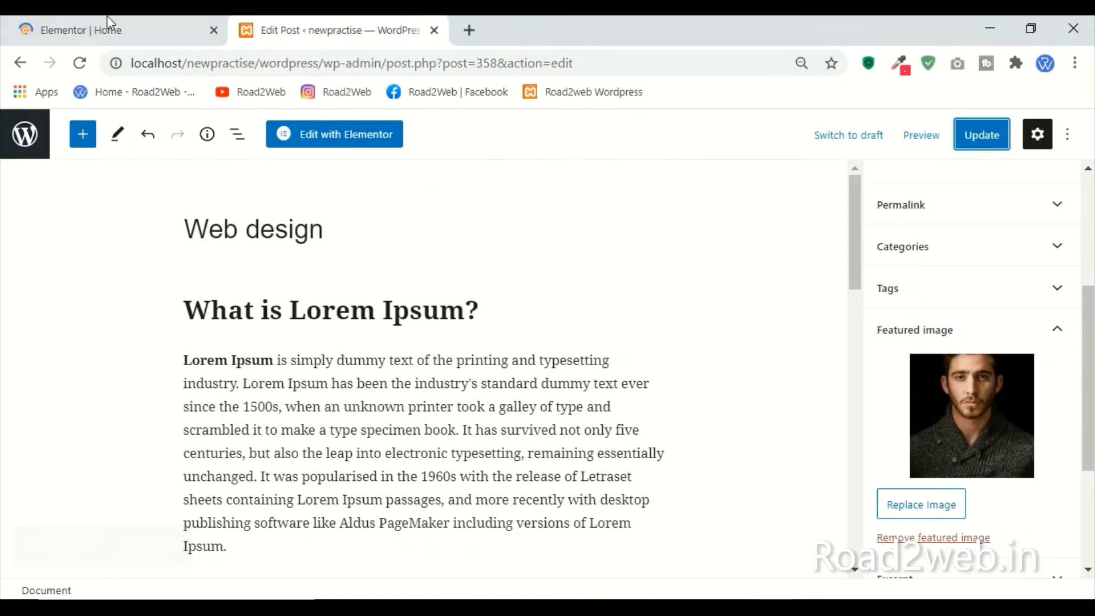
{"action": "left_click", "coordinate": [434, 31]}
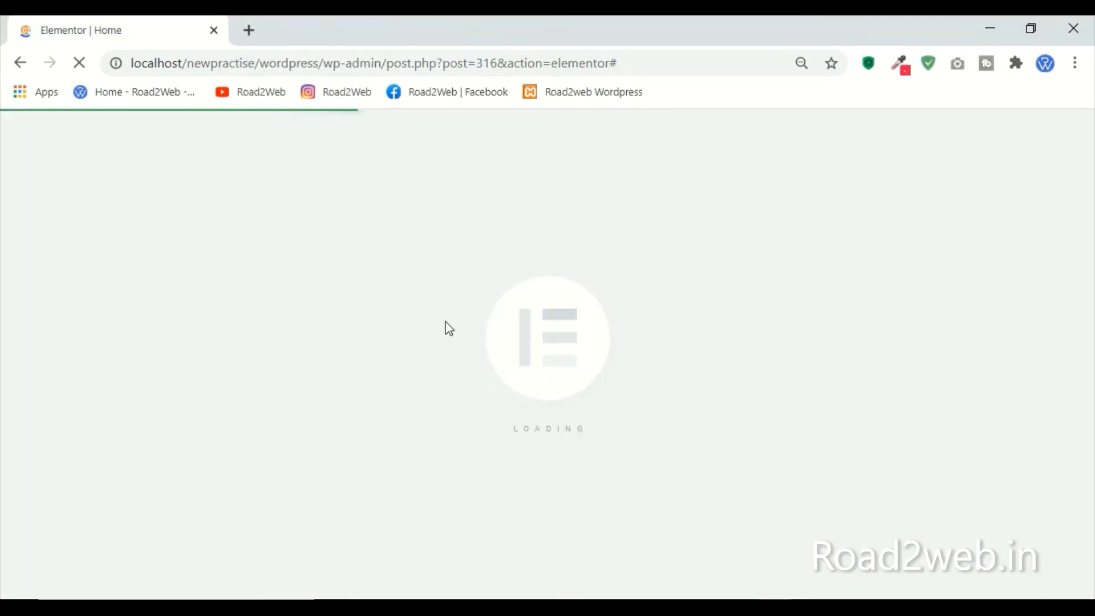
Step: Set the image size of the Blog section's post grid to Thumbnail and check the post cards
{"action": "scroll", "coordinate": [514, 399], "scroll_direction": "down", "scroll_amount": 10}
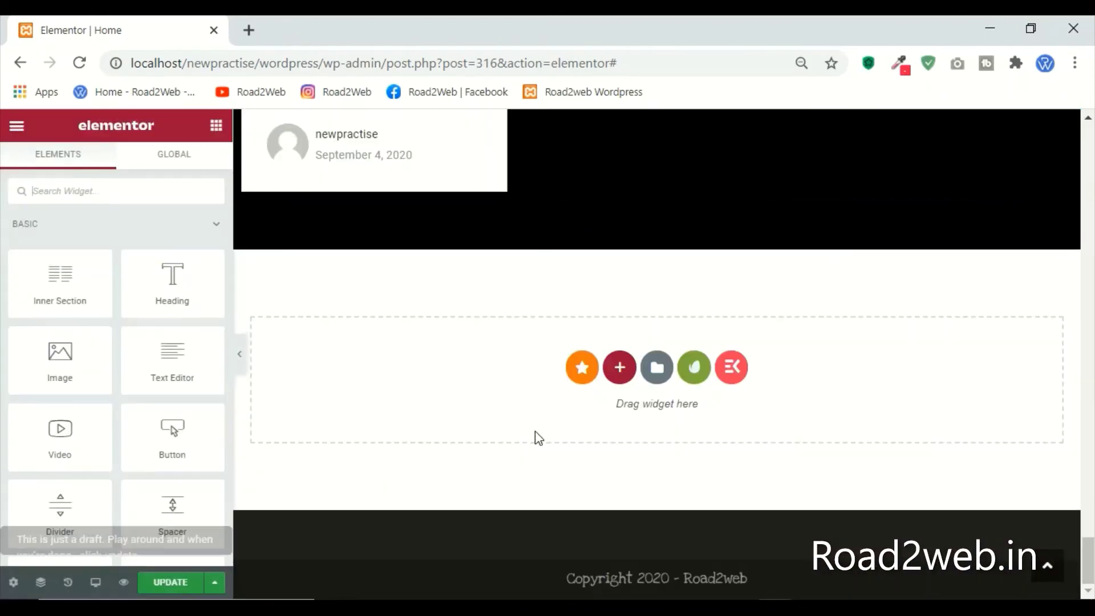
{"action": "scroll", "coordinate": [519, 415], "scroll_direction": "up", "scroll_amount": 3}
{"action": "scroll", "coordinate": [762, 367], "scroll_direction": "up", "scroll_amount": 5}
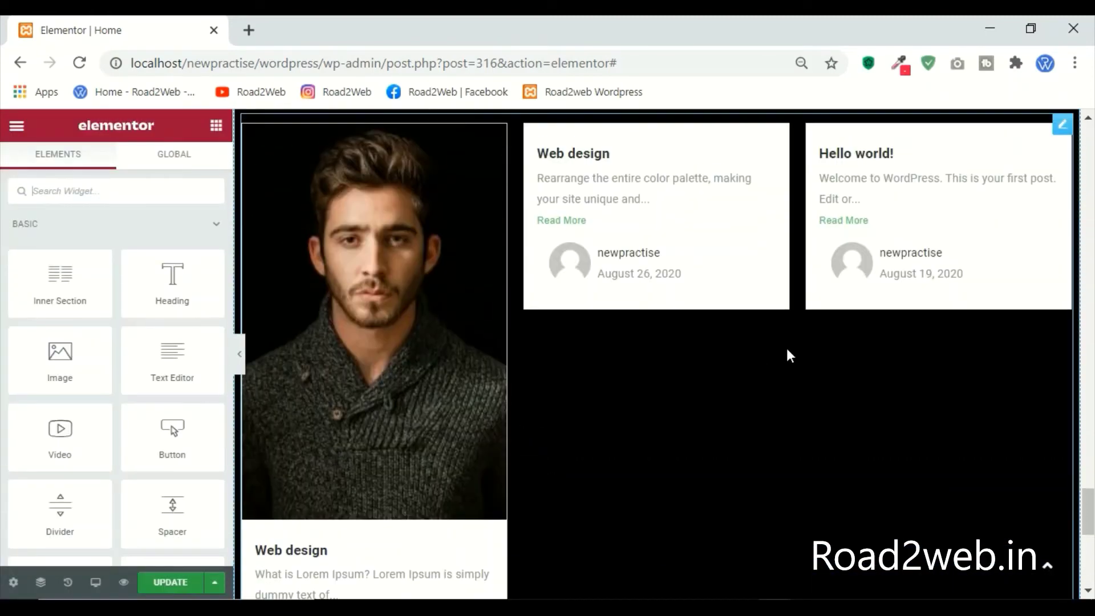
{"action": "scroll", "coordinate": [626, 355], "scroll_direction": "down", "scroll_amount": 2}
{"action": "scroll", "coordinate": [809, 384], "scroll_direction": "up", "scroll_amount": 2}
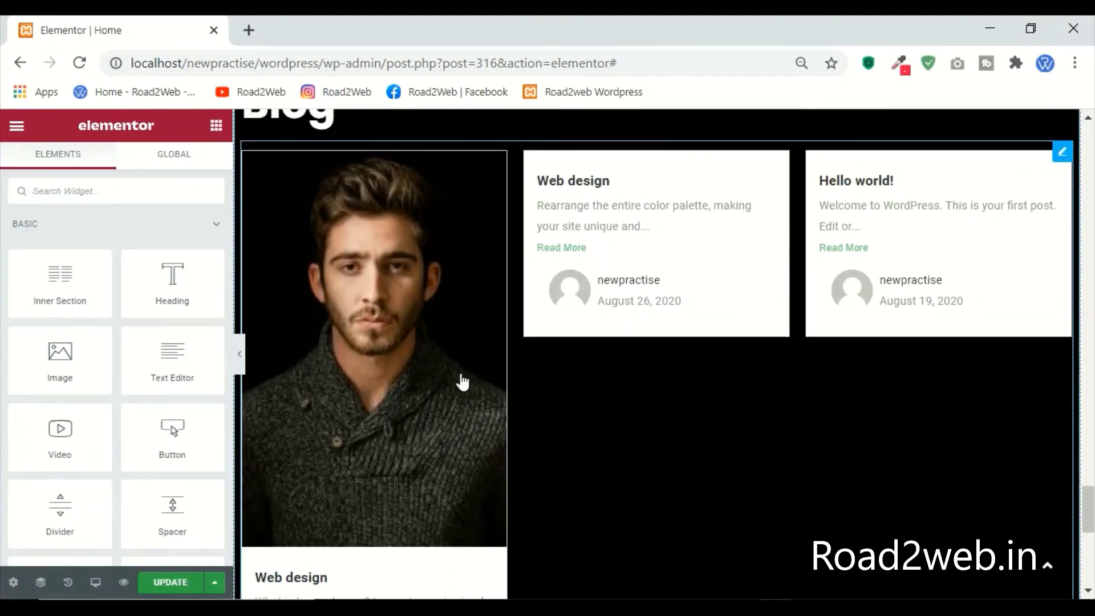
{"action": "left_click", "coordinate": [460, 378]}
{"action": "scroll", "coordinate": [189, 300], "scroll_direction": "down", "scroll_amount": 4}
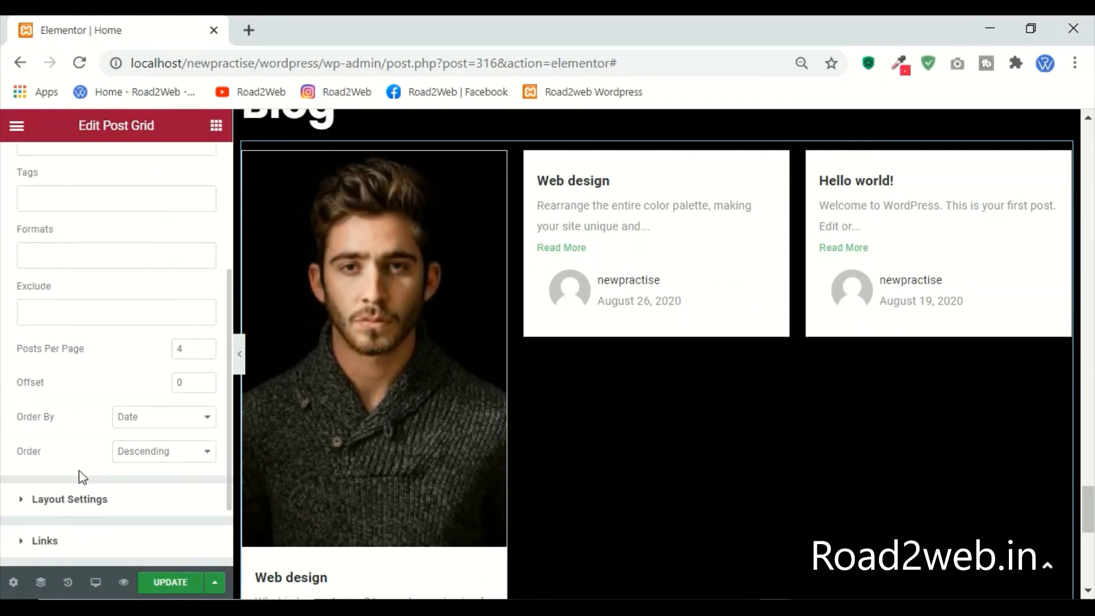
{"action": "left_click", "coordinate": [80, 511]}
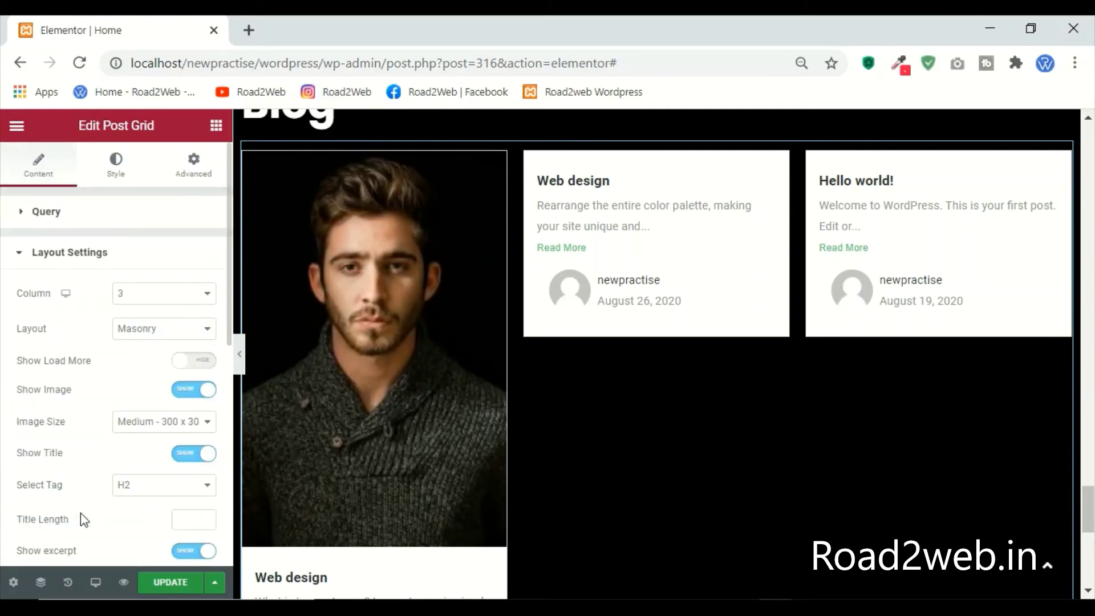
{"action": "left_click", "coordinate": [138, 423]}
{"action": "left_click", "coordinate": [145, 436]}
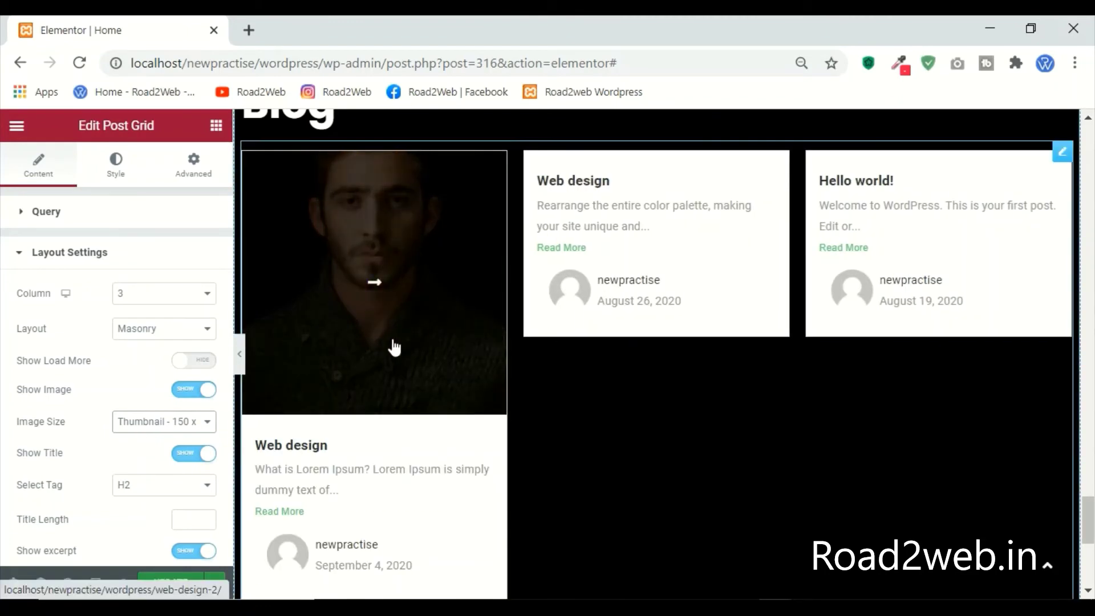
{"action": "scroll", "coordinate": [393, 347], "scroll_direction": "down", "scroll_amount": 2}
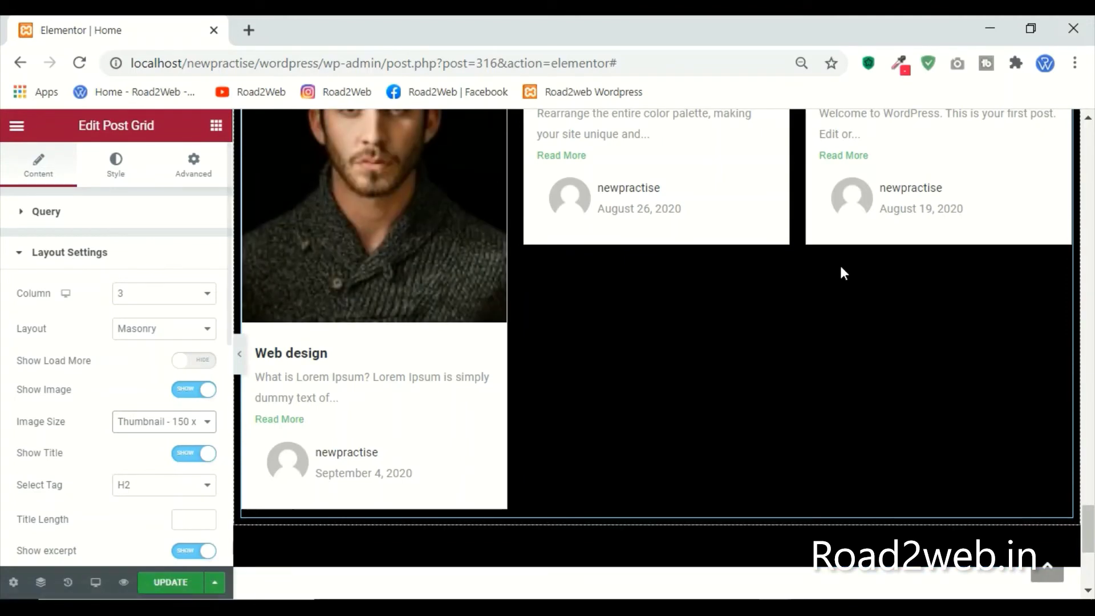
Step: Review the Blog post cards and look through the post grid's remaining layout options and link settings
{"action": "scroll", "coordinate": [746, 373], "scroll_direction": "up", "scroll_amount": 1}
{"action": "scroll", "coordinate": [746, 374], "scroll_direction": "up", "scroll_amount": 1}
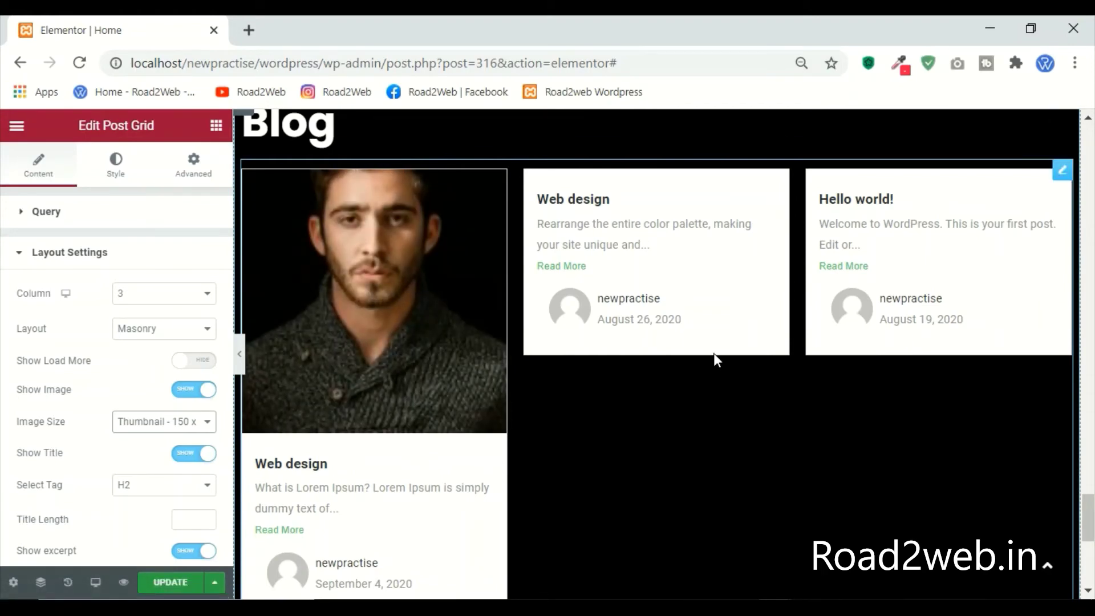
{"action": "scroll", "coordinate": [29, 443], "scroll_direction": "down", "scroll_amount": 10}
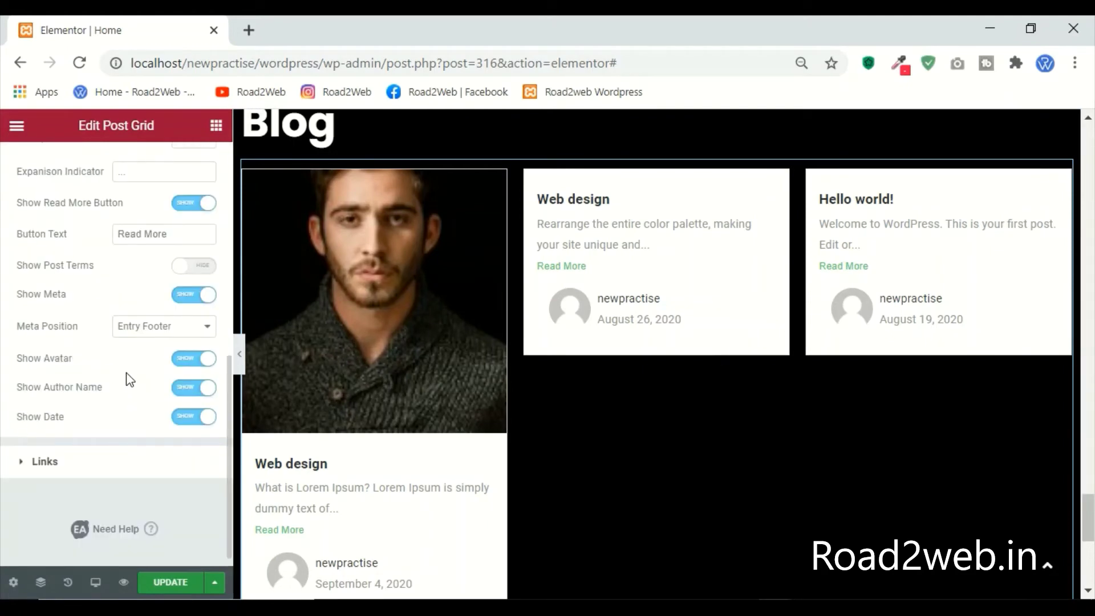
{"action": "left_click", "coordinate": [129, 467]}
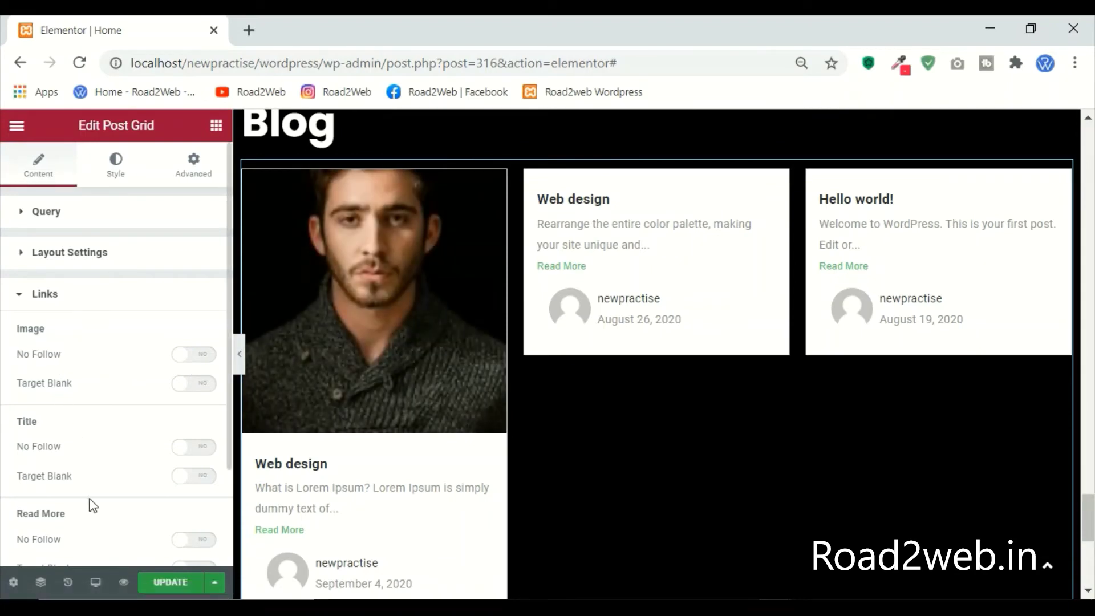
{"action": "scroll", "coordinate": [93, 496], "scroll_direction": "down", "scroll_amount": 3}
{"action": "scroll", "coordinate": [100, 349], "scroll_direction": "up", "scroll_amount": 3}
{"action": "left_click", "coordinate": [126, 310]}
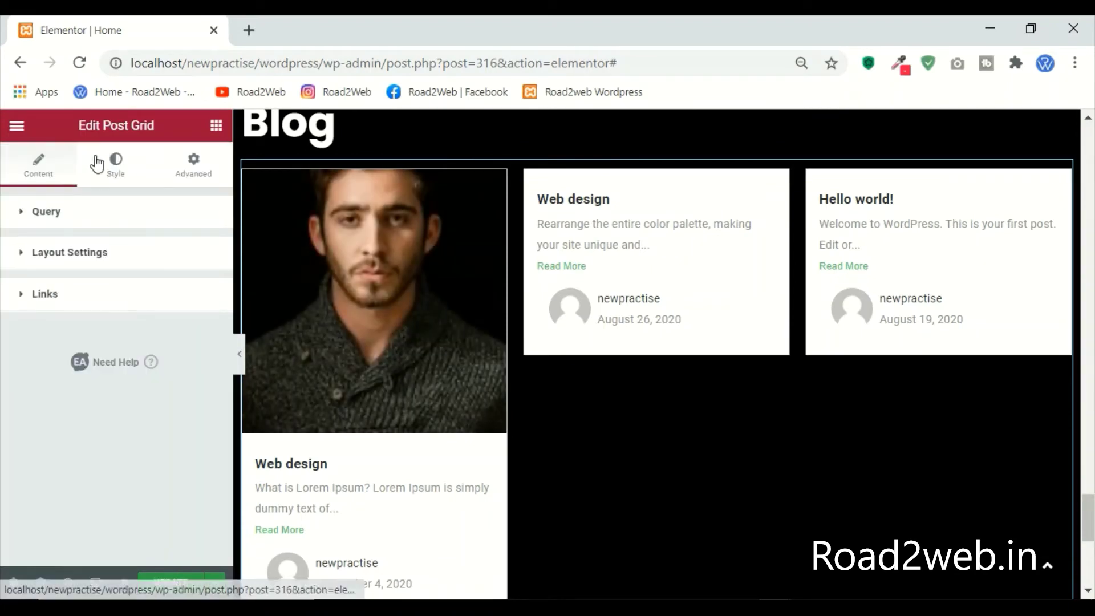
Step: Look through the post grid's style presets and style options, and check the source choices of its query
{"action": "left_click", "coordinate": [109, 161]}
{"action": "left_click", "coordinate": [146, 256]}
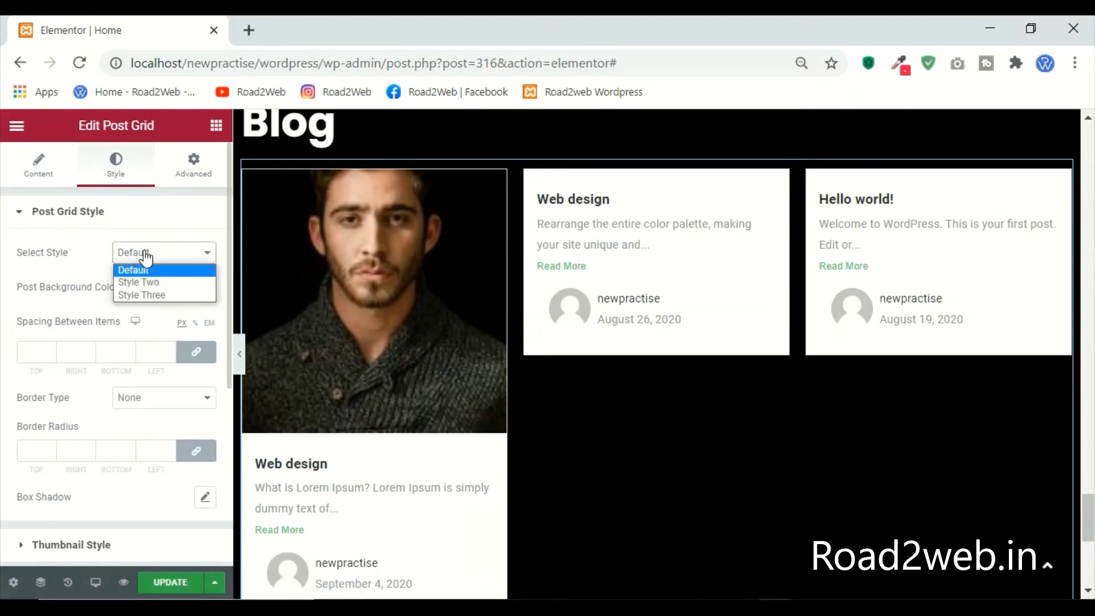
{"action": "left_click", "coordinate": [150, 270]}
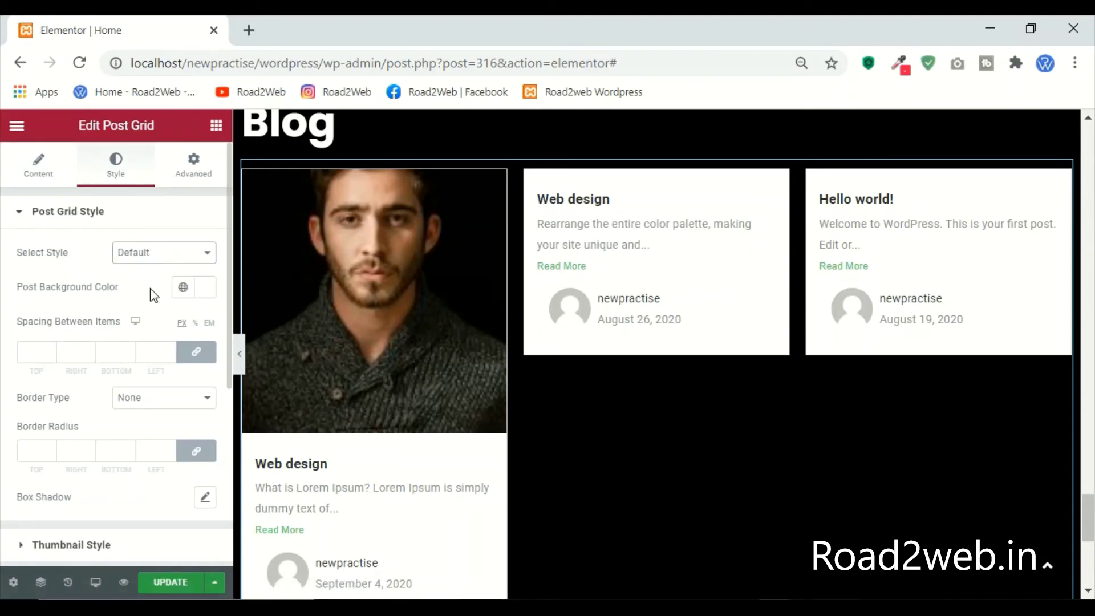
{"action": "scroll", "coordinate": [152, 295], "scroll_direction": "down", "scroll_amount": 4}
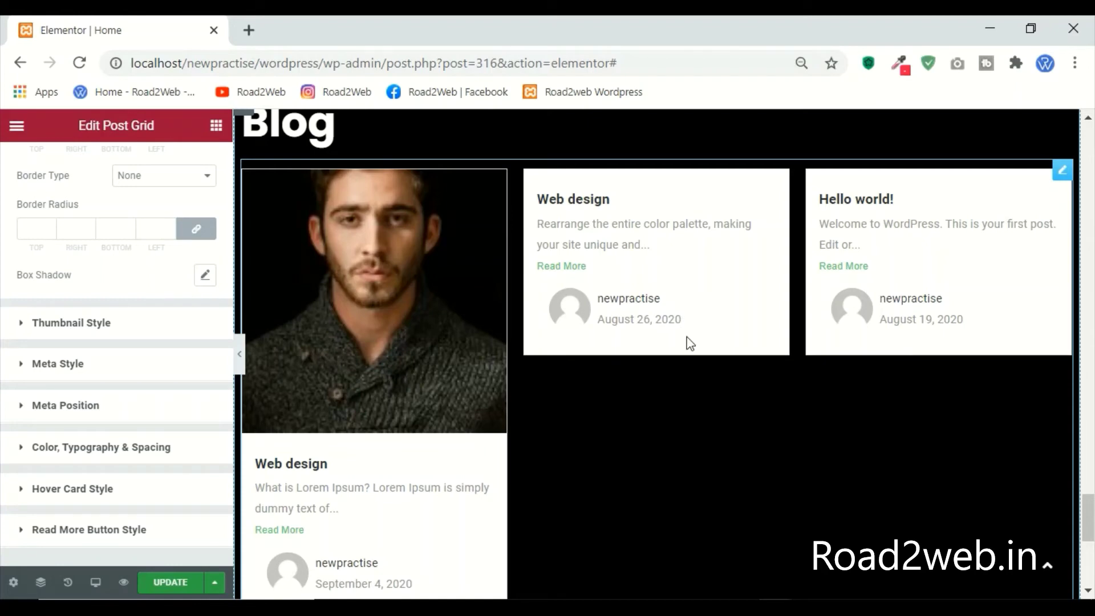
{"action": "scroll", "coordinate": [688, 342], "scroll_direction": "down", "scroll_amount": 3}
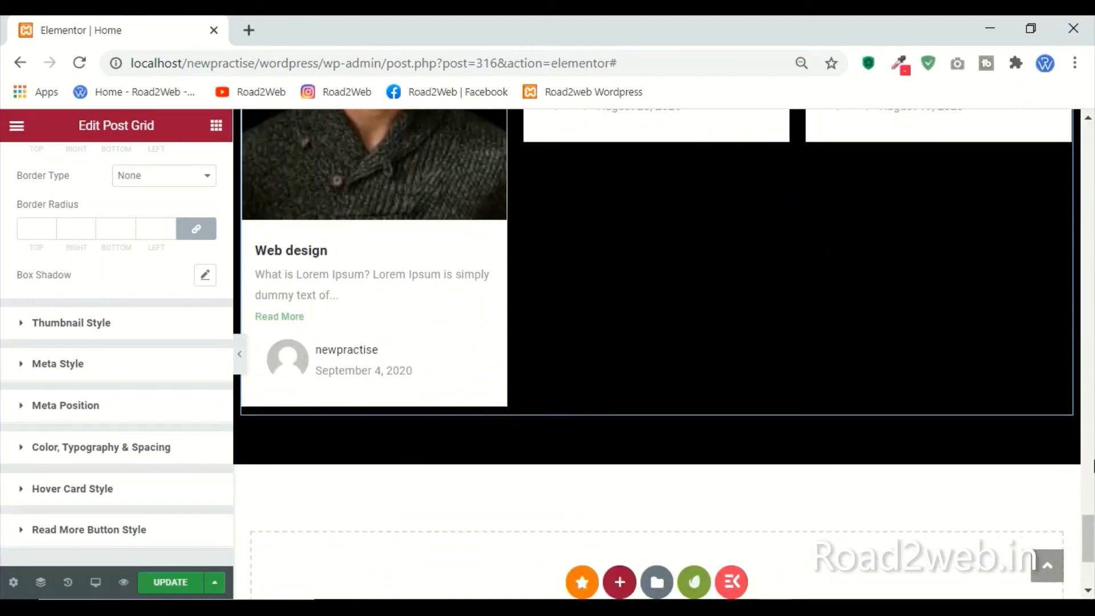
{"action": "scroll", "coordinate": [102, 325], "scroll_direction": "up", "scroll_amount": 4}
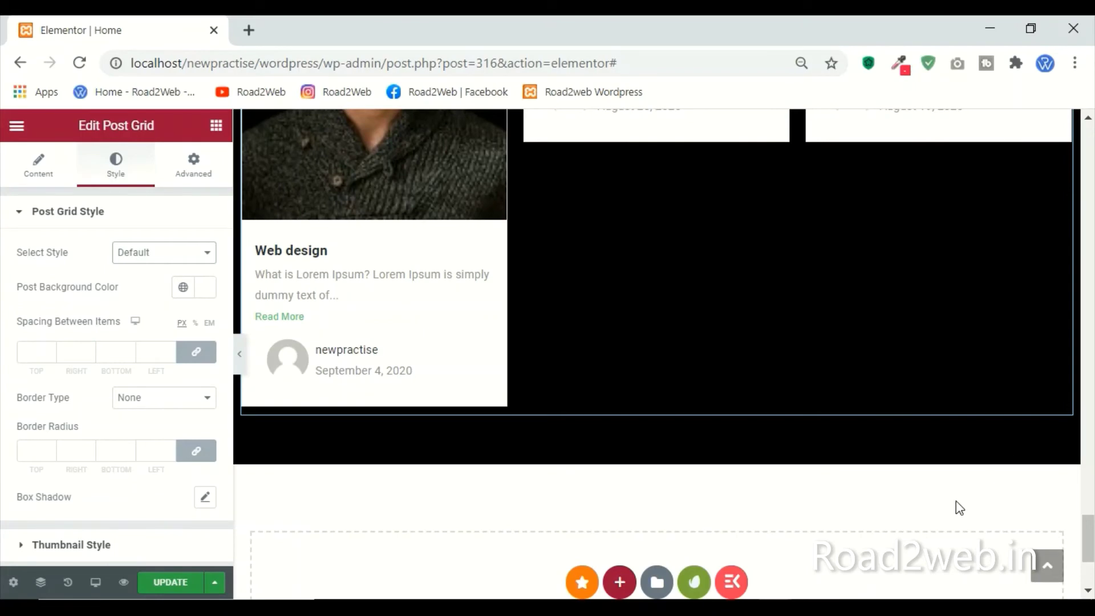
{"action": "left_click", "coordinate": [40, 172]}
{"action": "left_click", "coordinate": [150, 260]}
{"action": "left_click", "coordinate": [151, 268]}
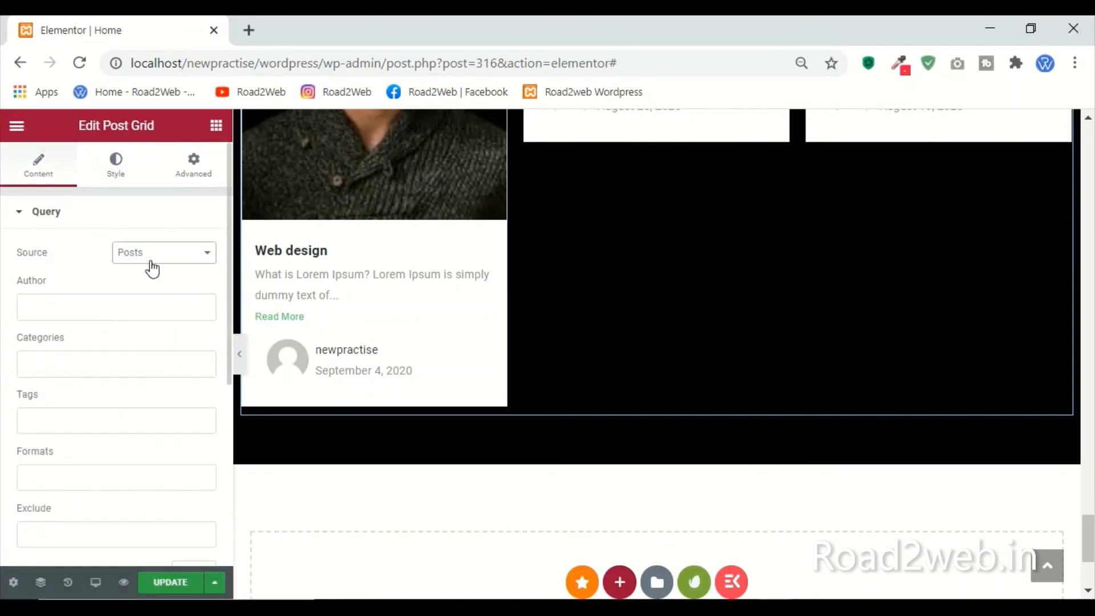
{"action": "left_click", "coordinate": [139, 166]}
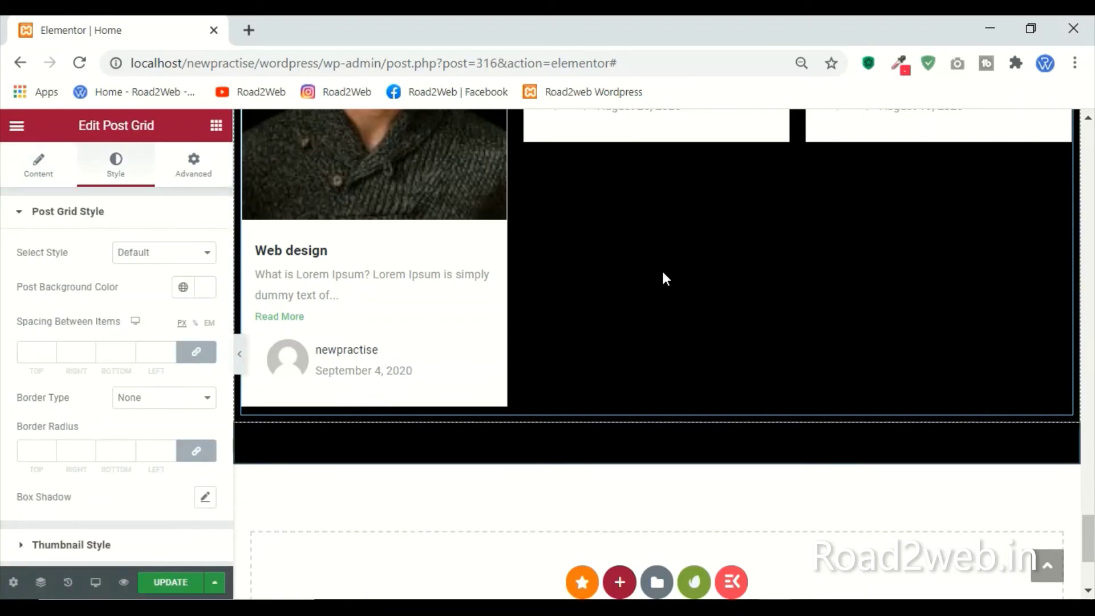
Step: Set the meta text color of the Blog post grid to a very dark brown
{"action": "scroll", "coordinate": [111, 407], "scroll_direction": "down", "scroll_amount": 5}
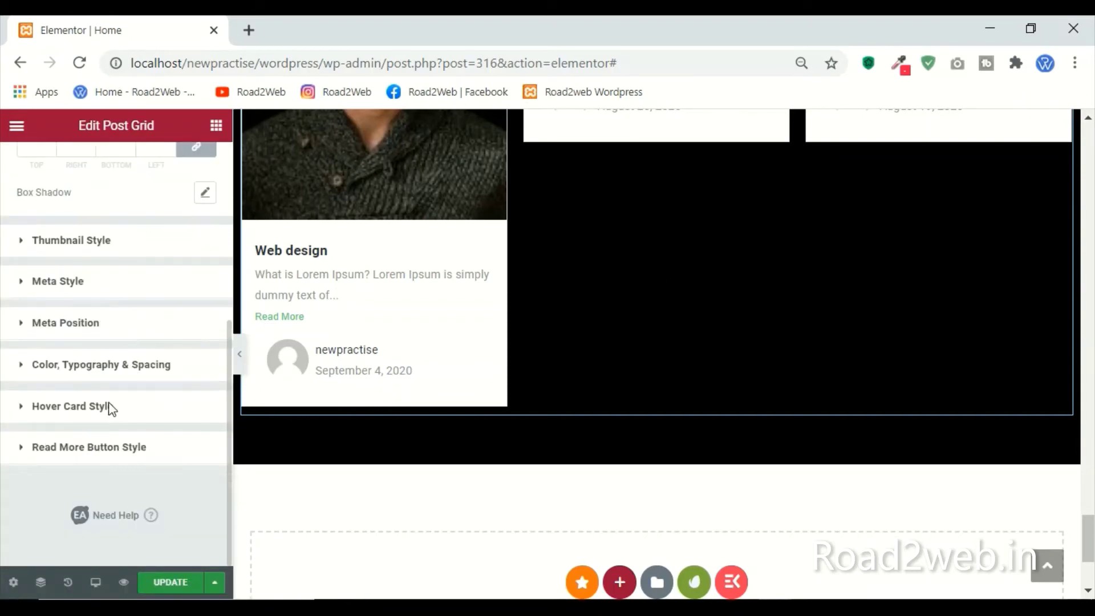
{"action": "left_click", "coordinate": [79, 284]}
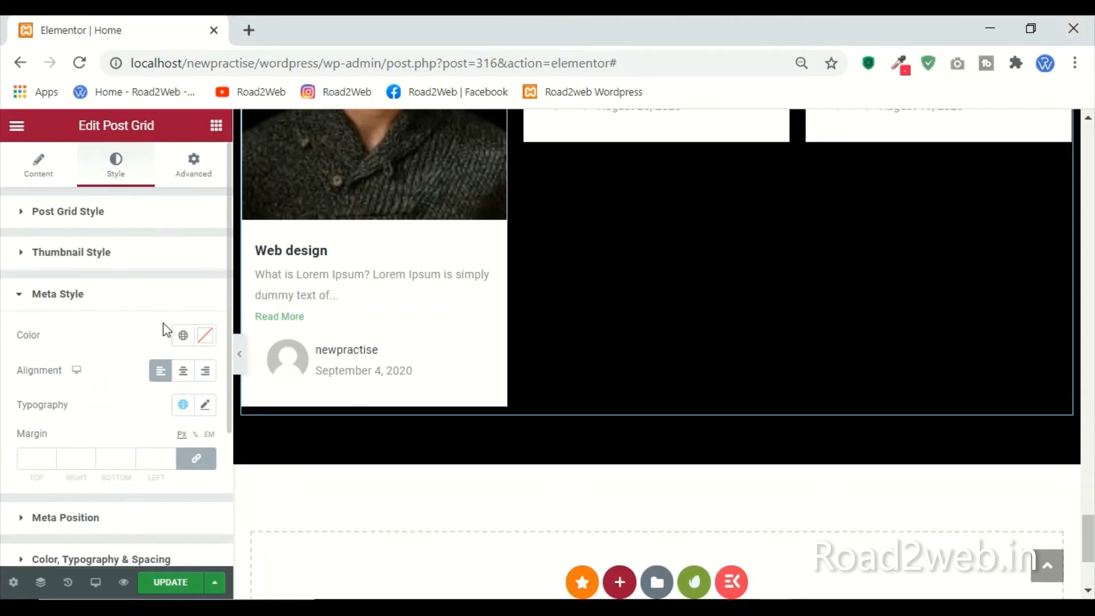
{"action": "left_click", "coordinate": [204, 336]}
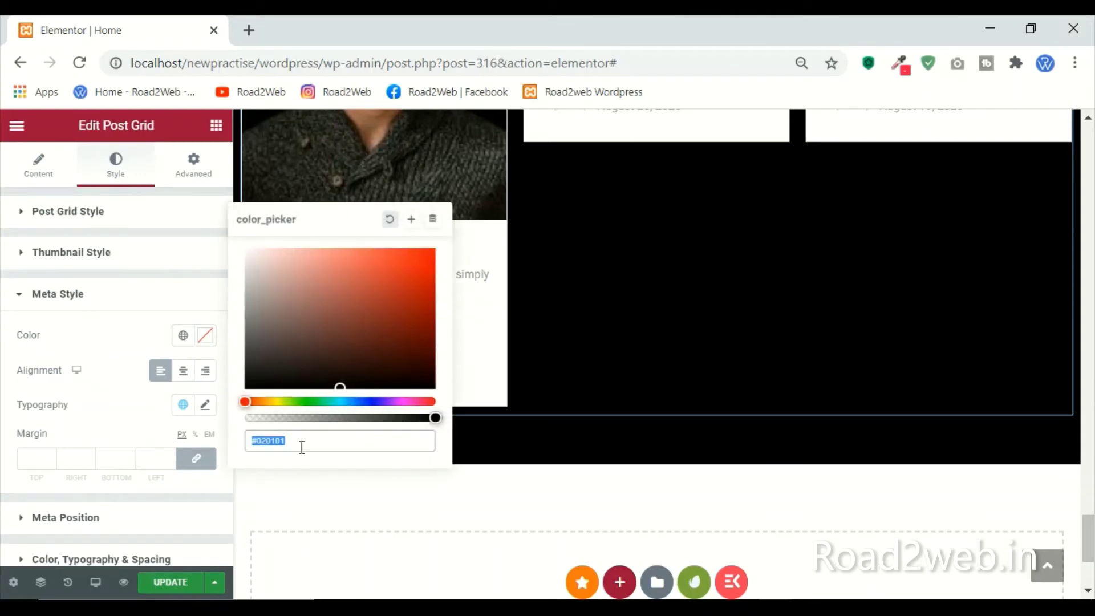
{"action": "left_click", "coordinate": [259, 293]}
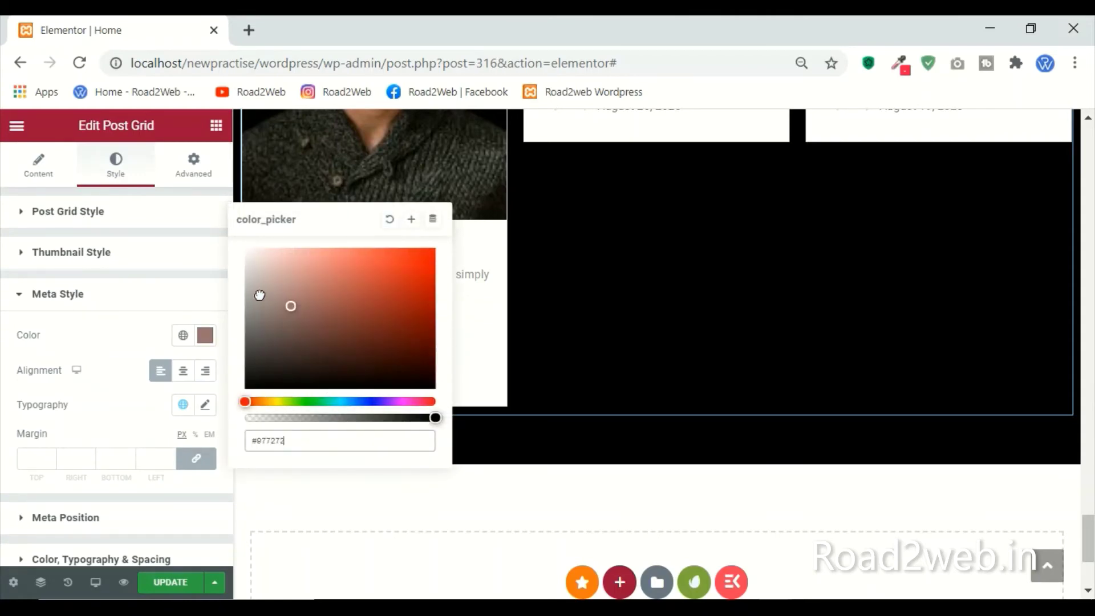
{"action": "left_click", "coordinate": [318, 368]}
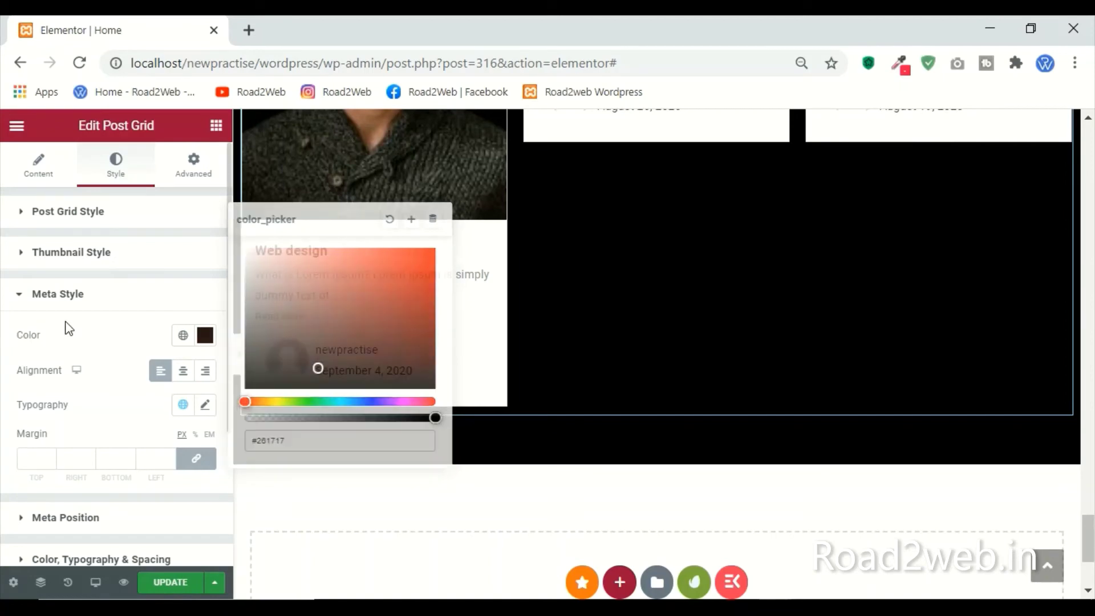
{"action": "left_click", "coordinate": [63, 294]}
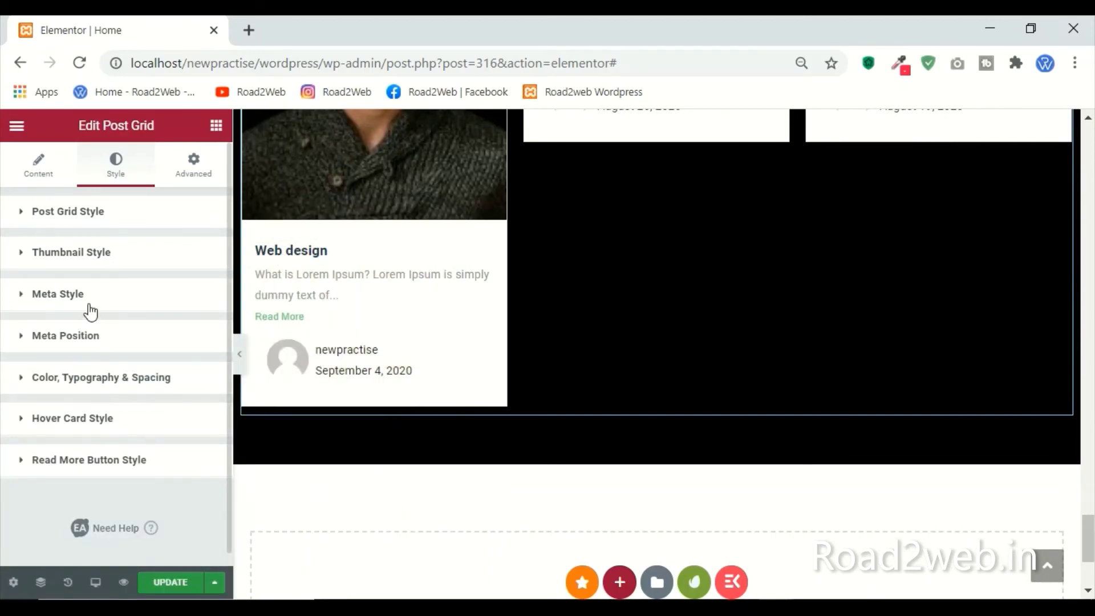
Step: Set the font family of the Blog post grid's titles to Poppins
{"action": "left_click", "coordinate": [113, 378]}
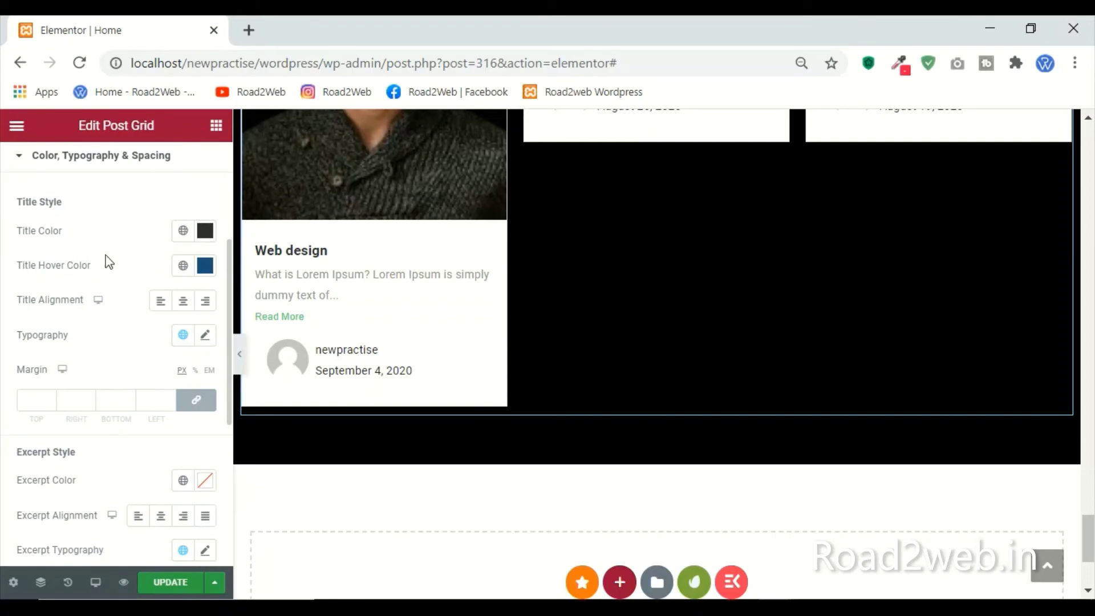
{"action": "left_click", "coordinate": [205, 336]}
{"action": "left_click", "coordinate": [162, 422]}
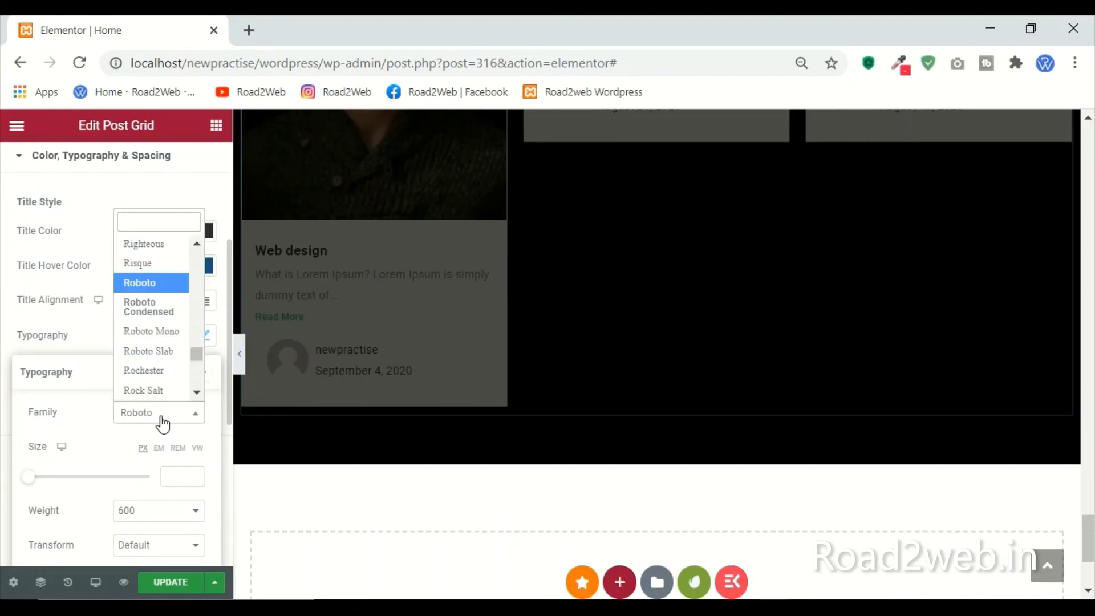
{"action": "type", "text": "pop"}
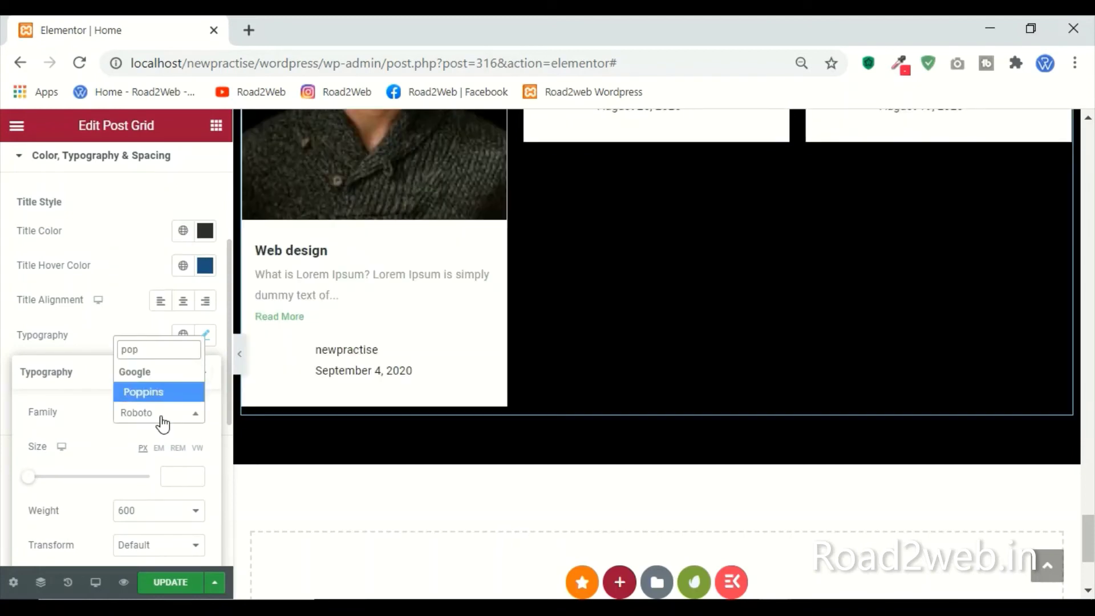
{"action": "key", "text": "Return"}
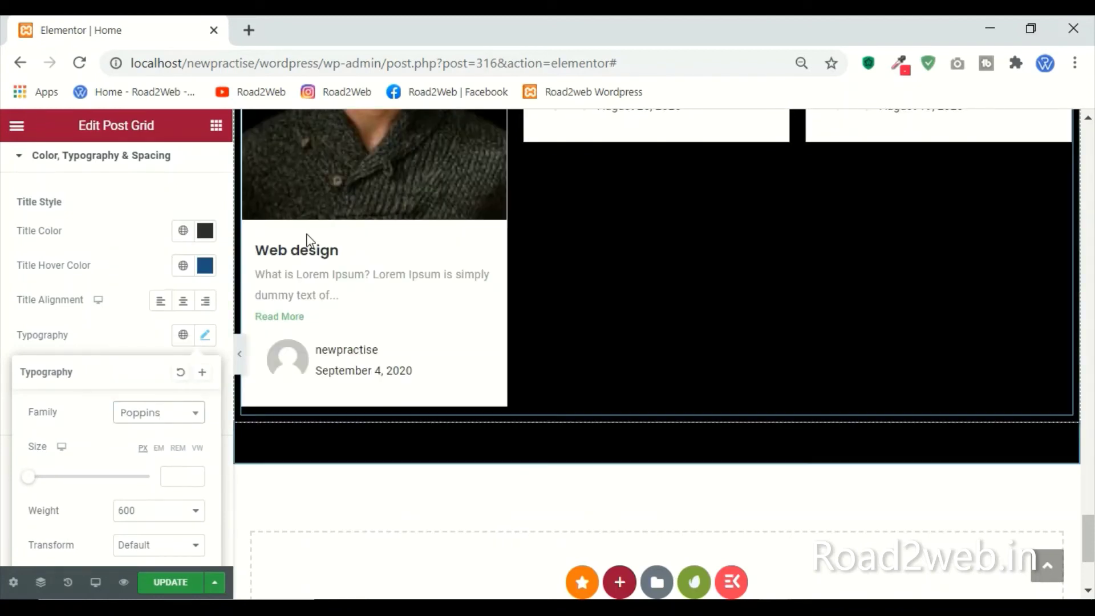
Step: Set the post titles' font size to 22 px and their weight to 700
{"action": "left_click", "coordinate": [178, 478]}
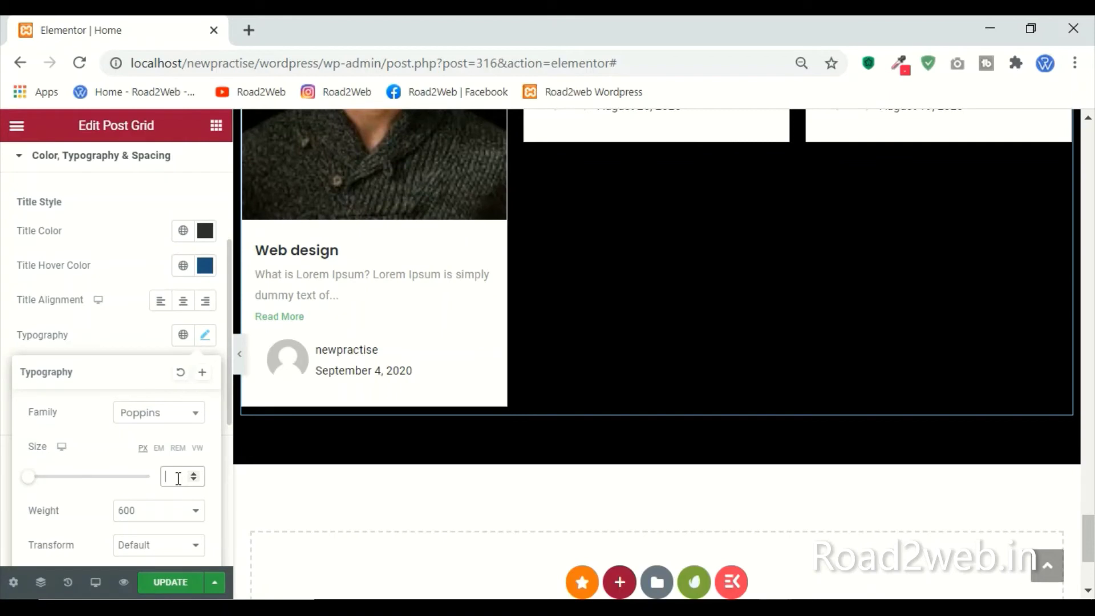
{"action": "type", "text": "16"}
{"action": "key", "text": "BackSpace"}
{"action": "key", "text": "BackSpace"}
{"action": "type", "text": "20"}
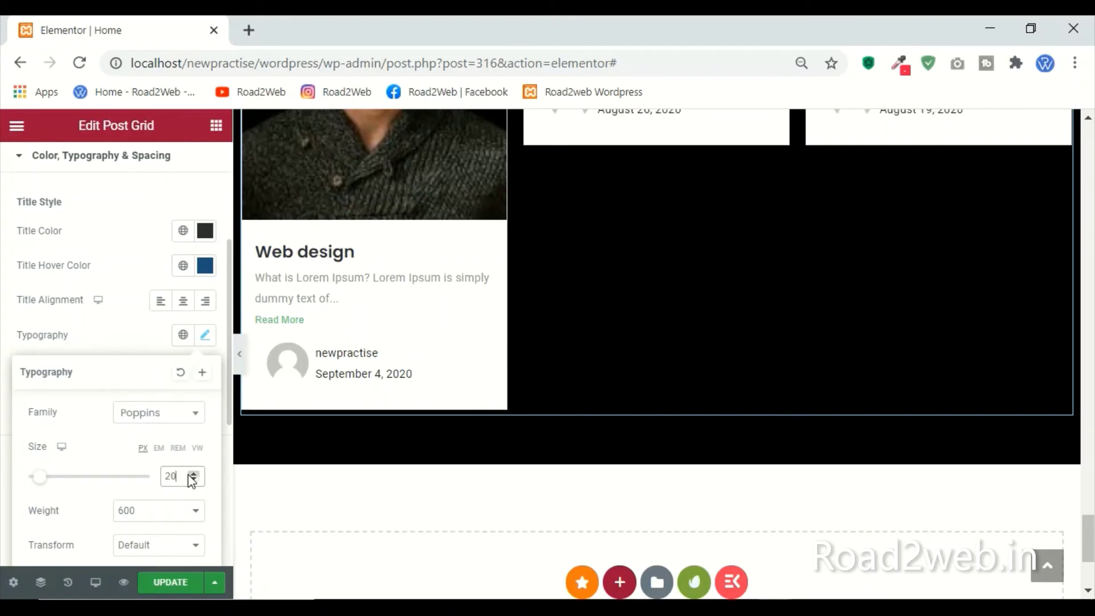
{"action": "left_click", "coordinate": [192, 473]}
{"action": "left_click", "coordinate": [192, 473]}
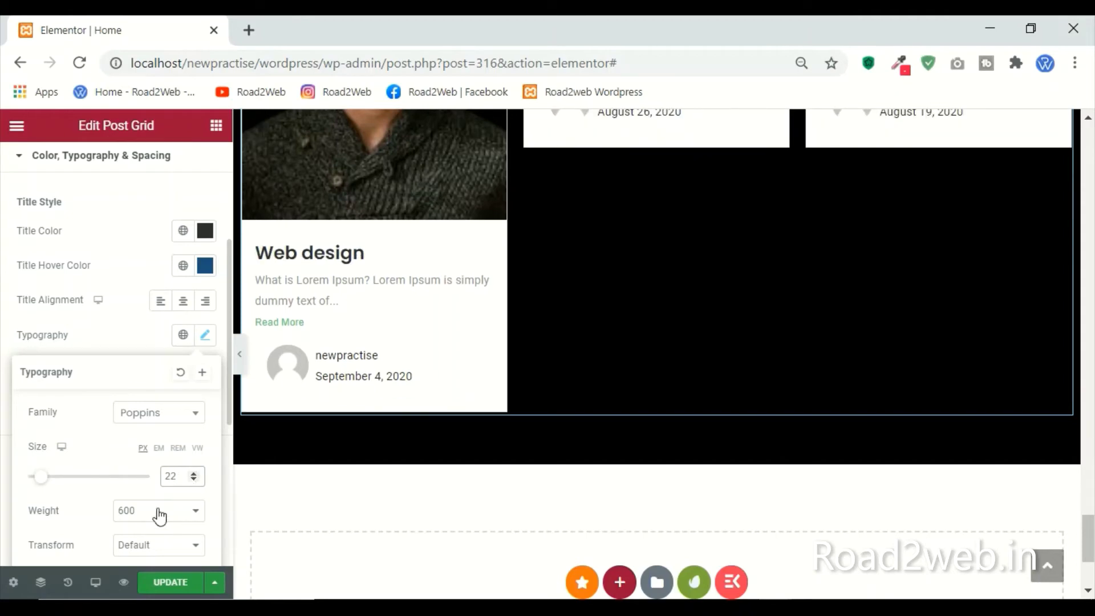
{"action": "scroll", "coordinate": [160, 516], "scroll_direction": "down", "scroll_amount": 4}
{"action": "left_click", "coordinate": [158, 291]}
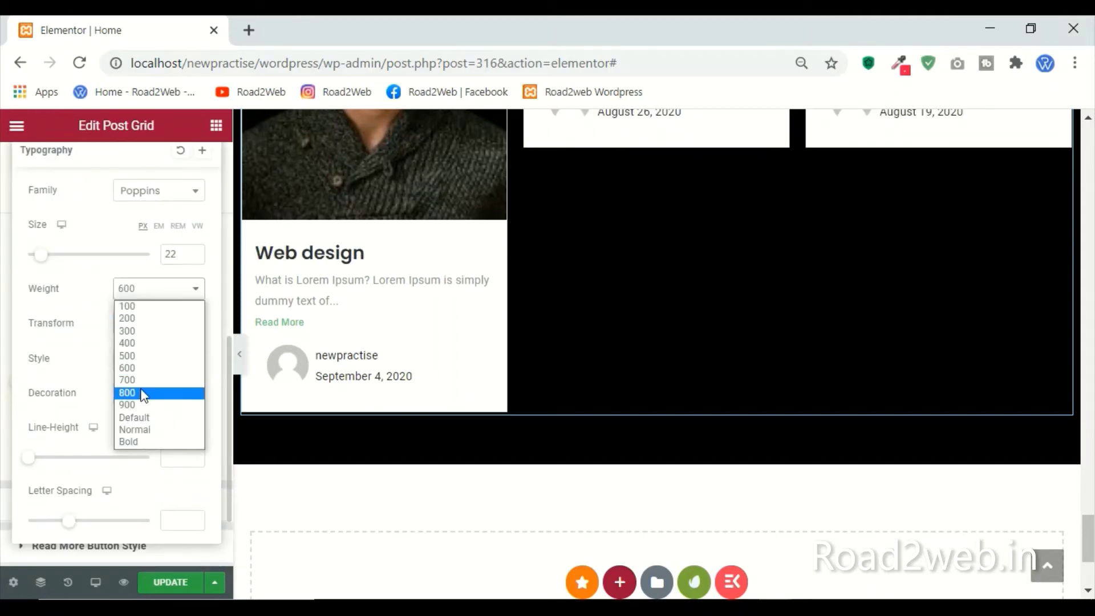
{"action": "left_click", "coordinate": [142, 381]}
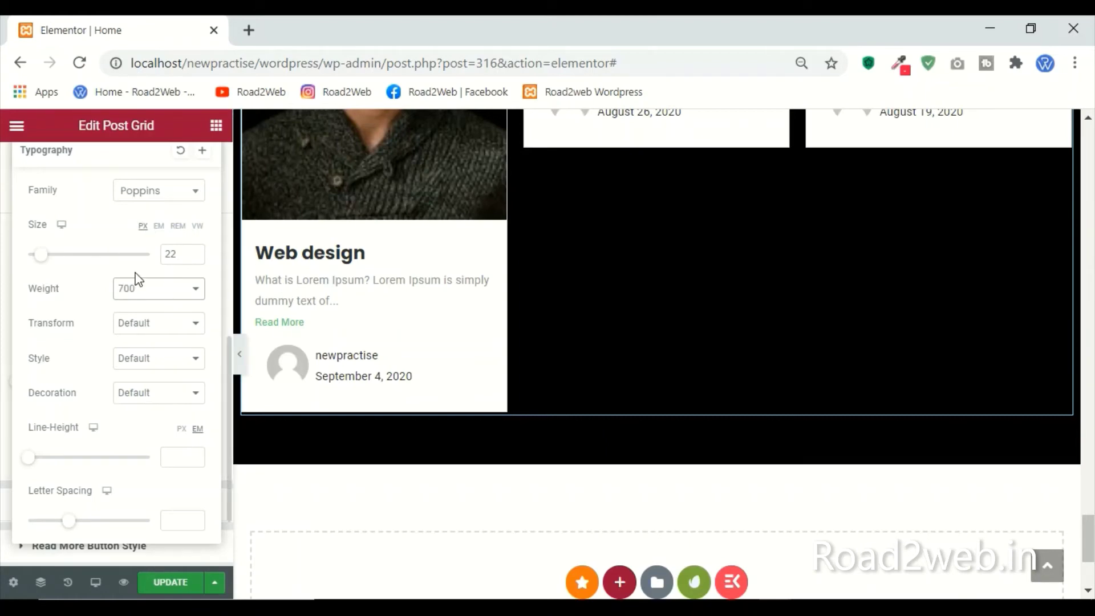
{"action": "scroll", "coordinate": [134, 504], "scroll_direction": "down", "scroll_amount": 2}
{"action": "left_click", "coordinate": [132, 518]}
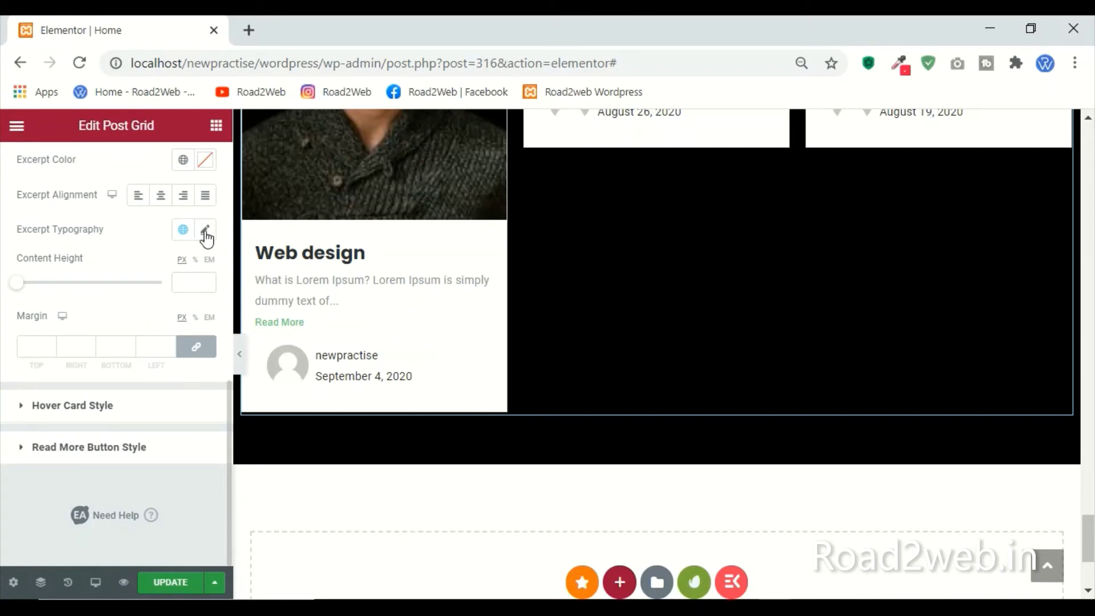
Step: Set the post grid's meta typography to Poppins at 16 px and check the post cards
{"action": "scroll", "coordinate": [111, 368], "scroll_direction": "up", "scroll_amount": 4}
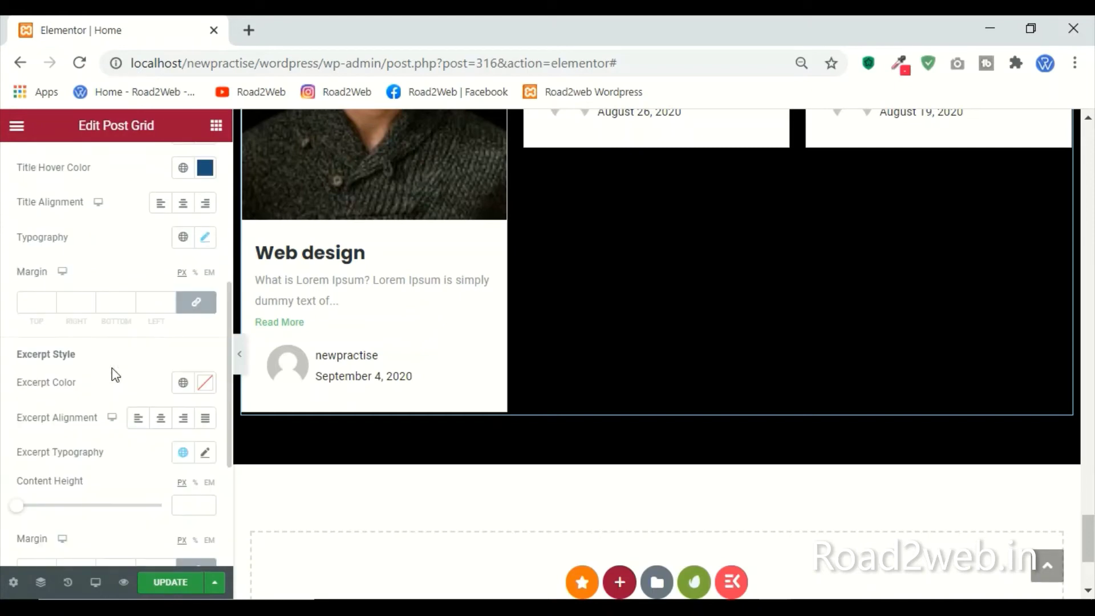
{"action": "scroll", "coordinate": [99, 260], "scroll_direction": "up", "scroll_amount": 5}
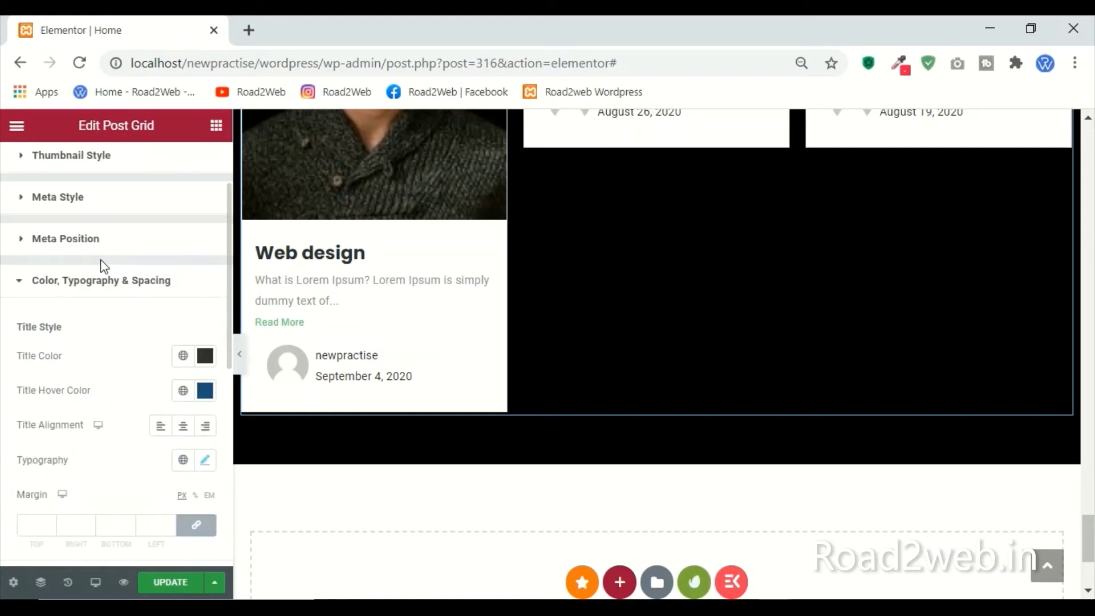
{"action": "left_click", "coordinate": [121, 249]}
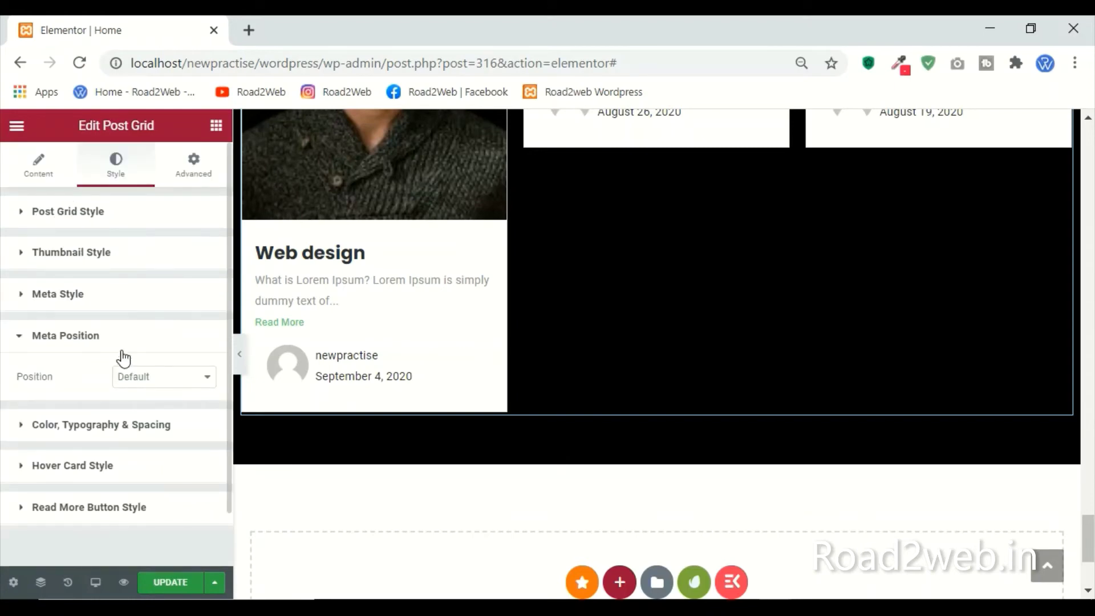
{"action": "left_click", "coordinate": [133, 304]}
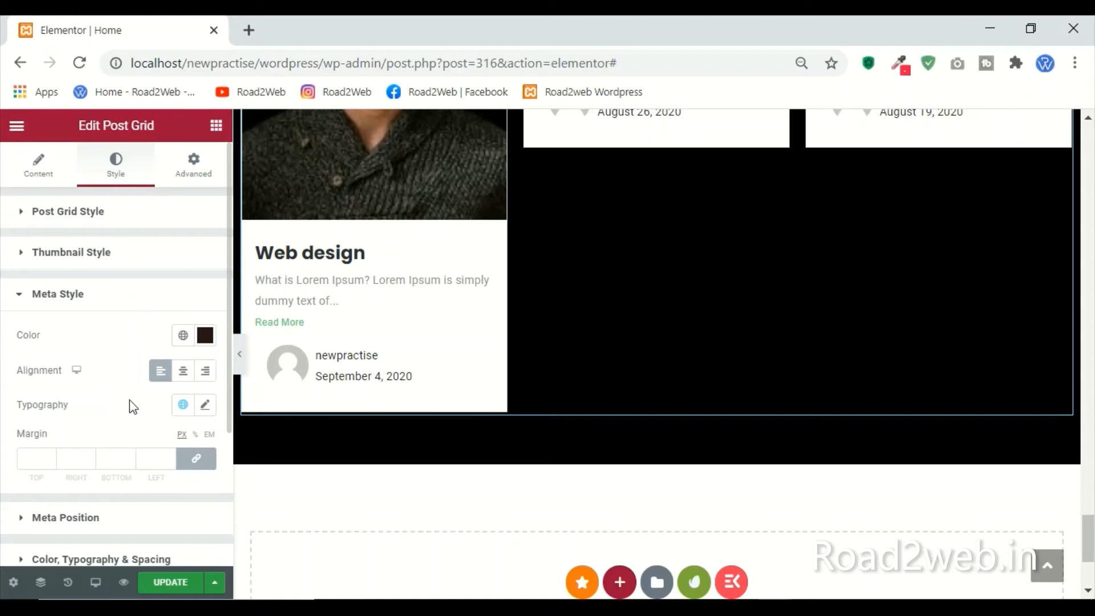
{"action": "left_click", "coordinate": [205, 404]}
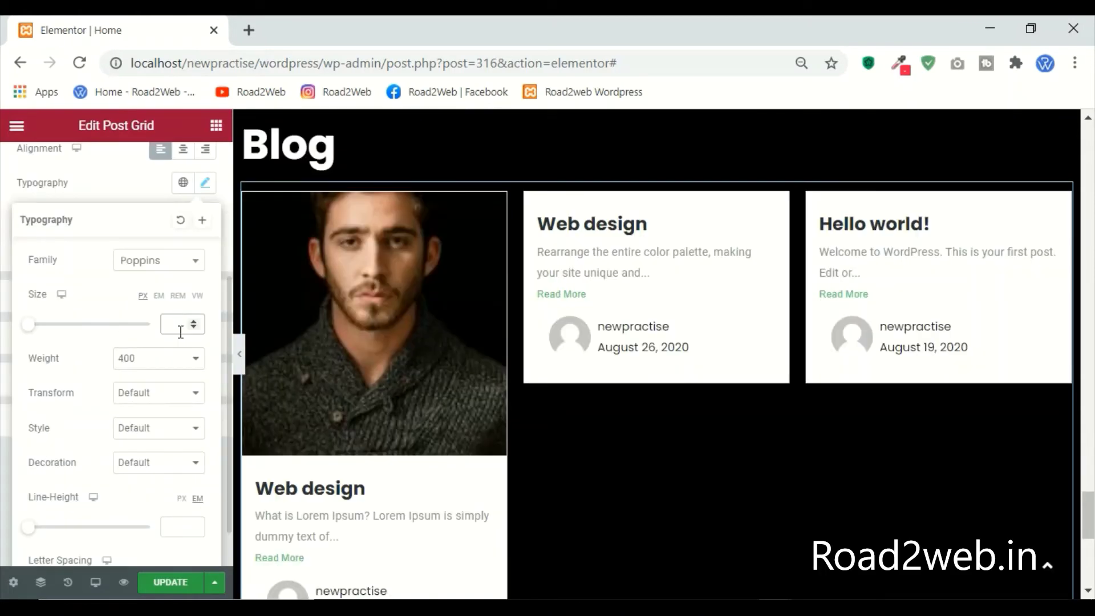
{"action": "left_click", "coordinate": [180, 332]}
{"action": "type", "text": "16"}
{"action": "scroll", "coordinate": [691, 438], "scroll_direction": "down", "scroll_amount": 3}
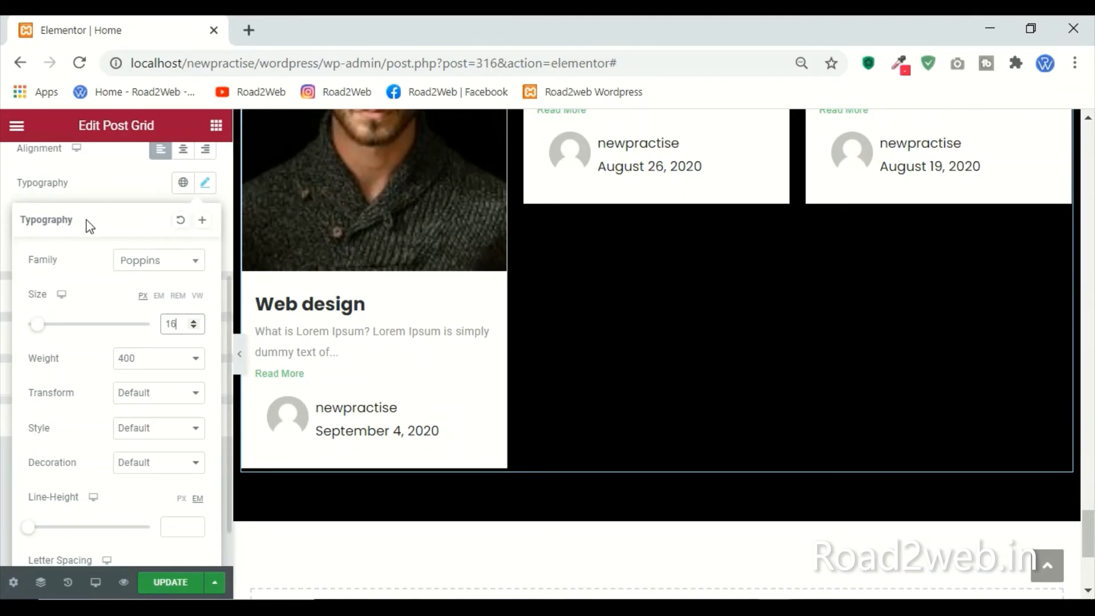
{"action": "left_click", "coordinate": [108, 194]}
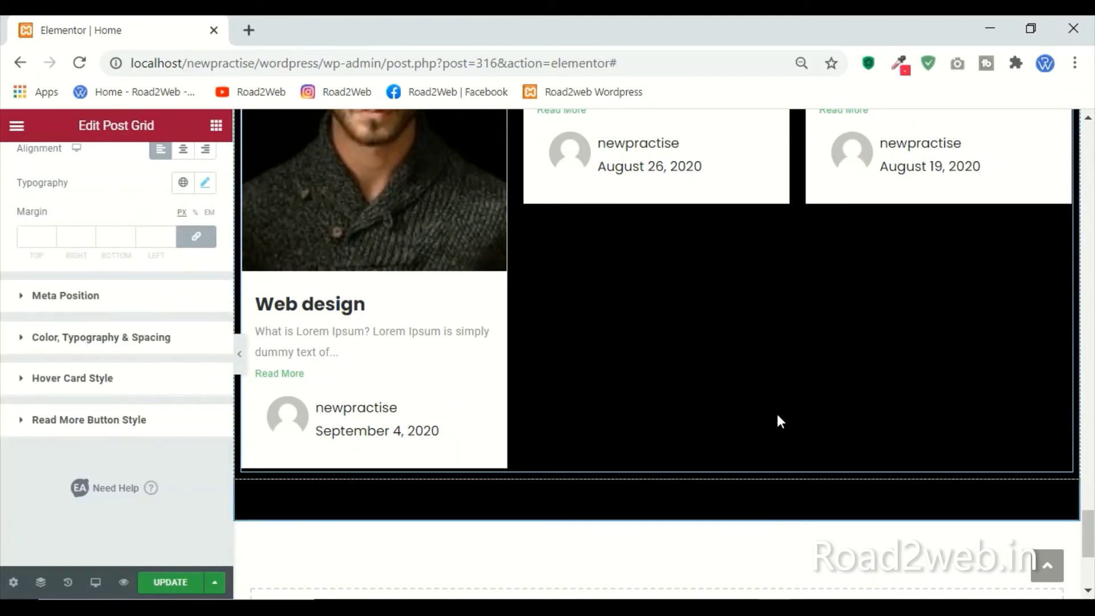
{"action": "scroll", "coordinate": [776, 422], "scroll_direction": "up", "scroll_amount": 4}
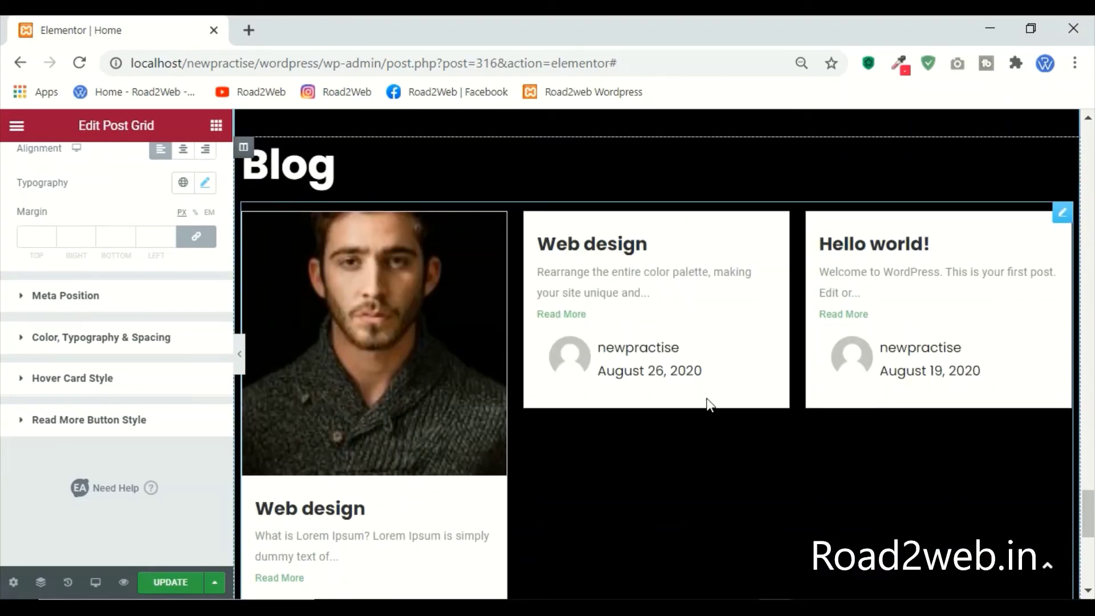
Step: Check the finished Blog section and duplicate it as a base for the next section
{"action": "scroll", "coordinate": [707, 399], "scroll_direction": "up", "scroll_amount": 2}
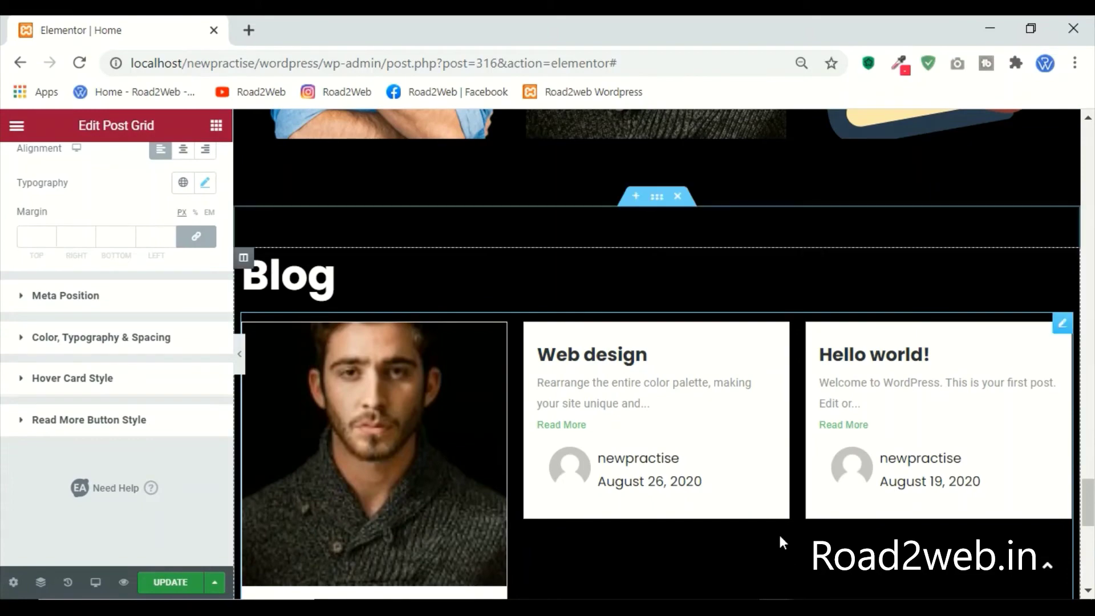
{"action": "scroll", "coordinate": [668, 361], "scroll_direction": "down", "scroll_amount": 7}
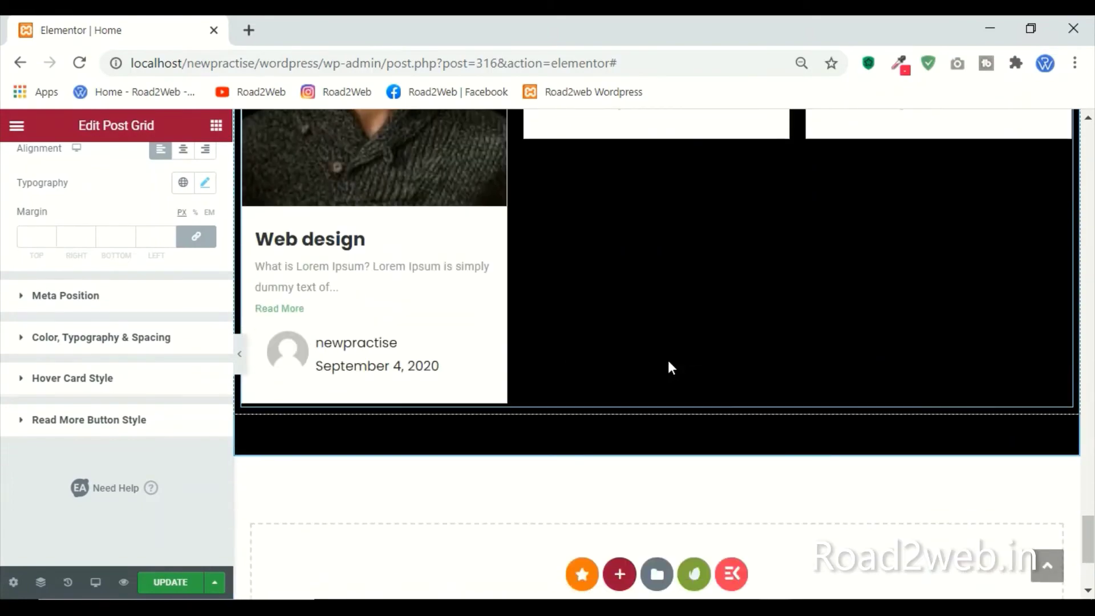
{"action": "scroll", "coordinate": [668, 360], "scroll_direction": "up", "scroll_amount": 8}
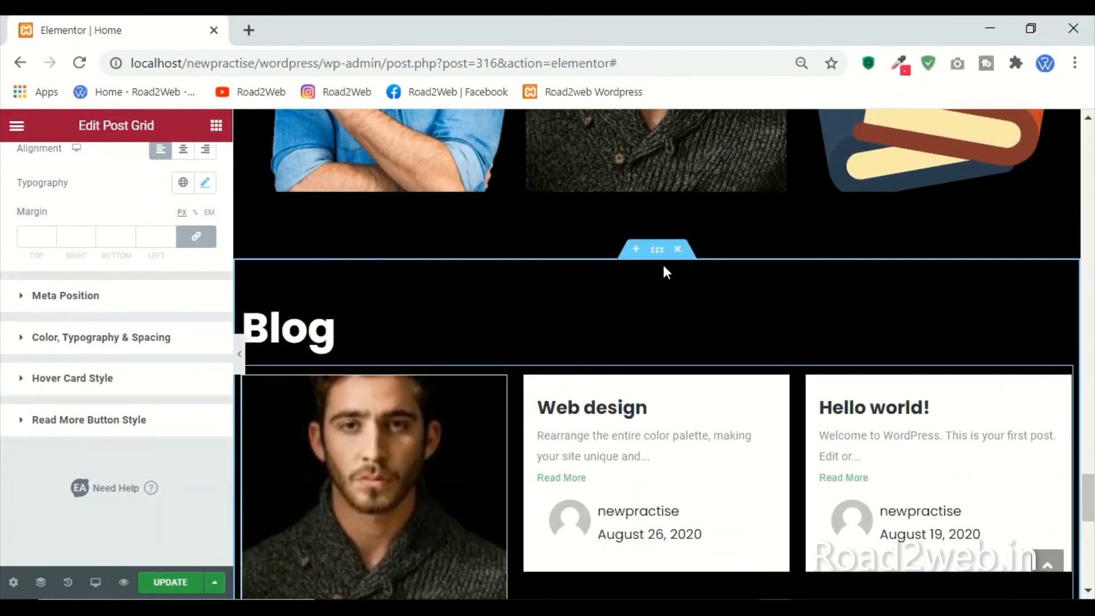
{"action": "right_click", "coordinate": [662, 256]}
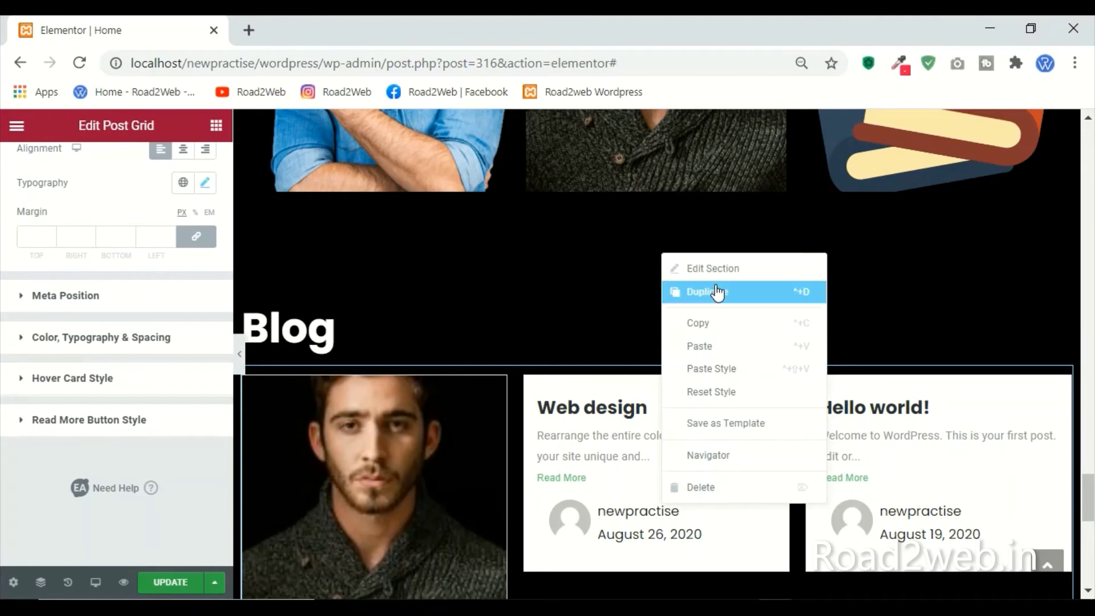
{"action": "left_click", "coordinate": [722, 293]}
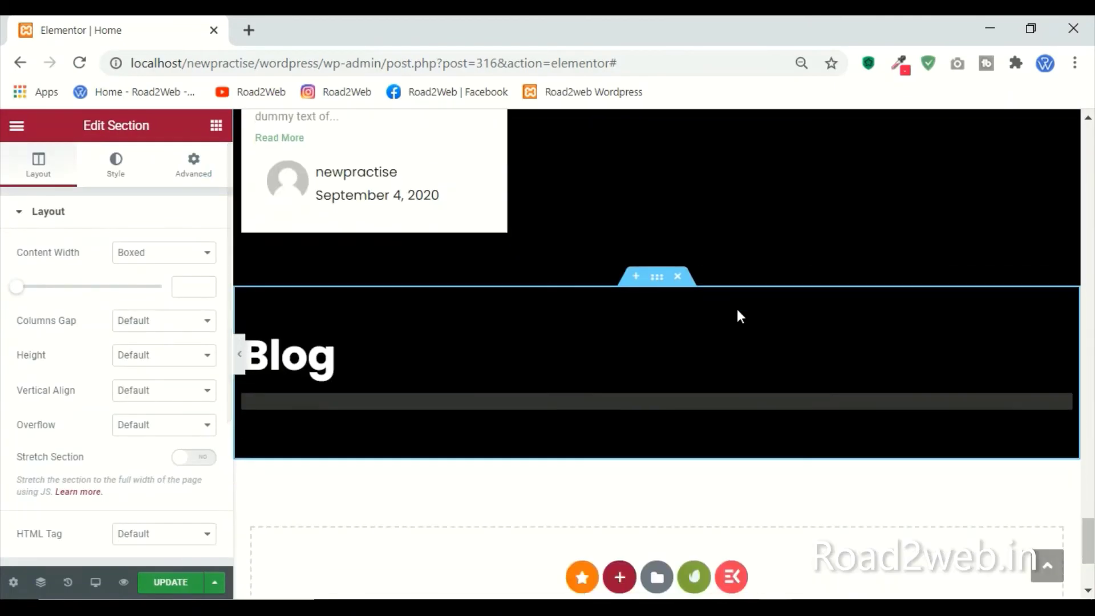
Step: Change the duplicated section's heading title to Contact
{"action": "left_click", "coordinate": [350, 371]}
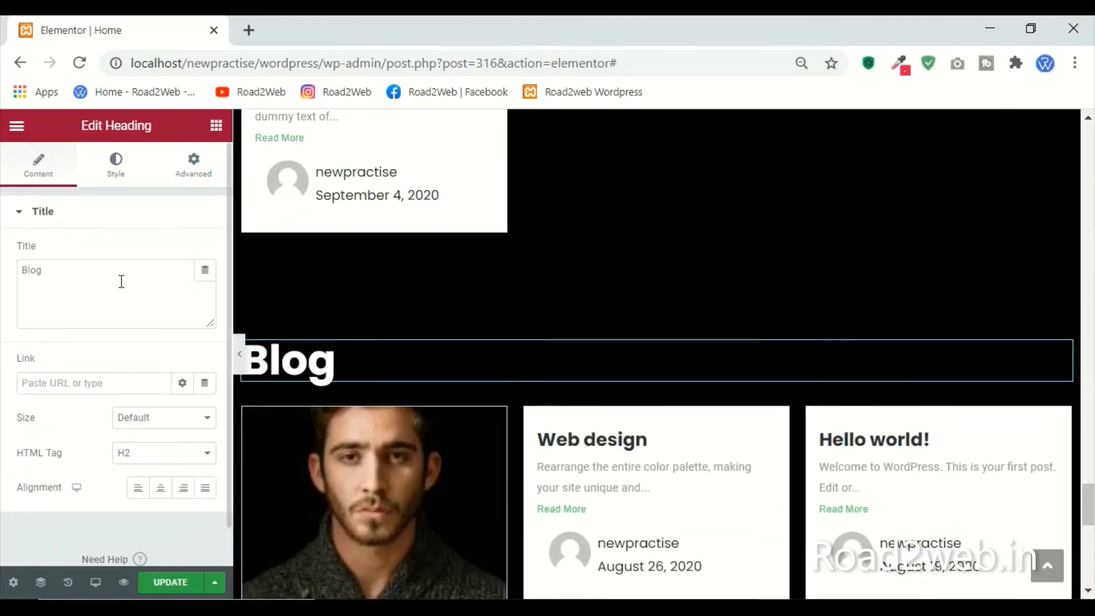
{"action": "left_click_drag", "start_coordinate": [119, 282], "coordinate": [3, 288]}
{"action": "type", "text": "Contact"}
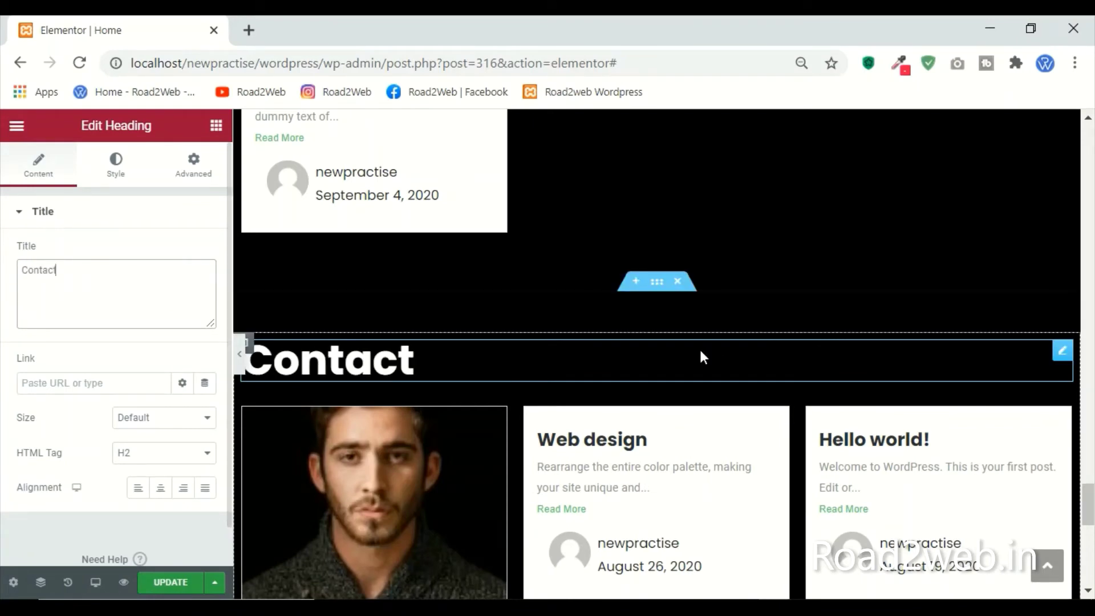
Step: Delete the post grid from the Contact section
{"action": "right_click", "coordinate": [1052, 416]}
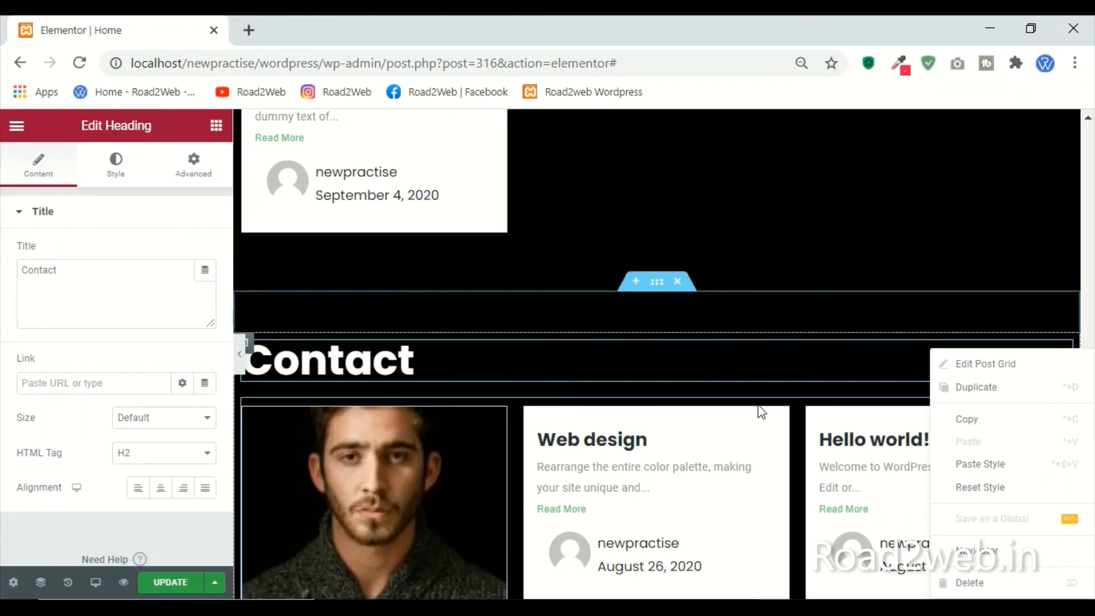
{"action": "left_click", "coordinate": [1052, 419]}
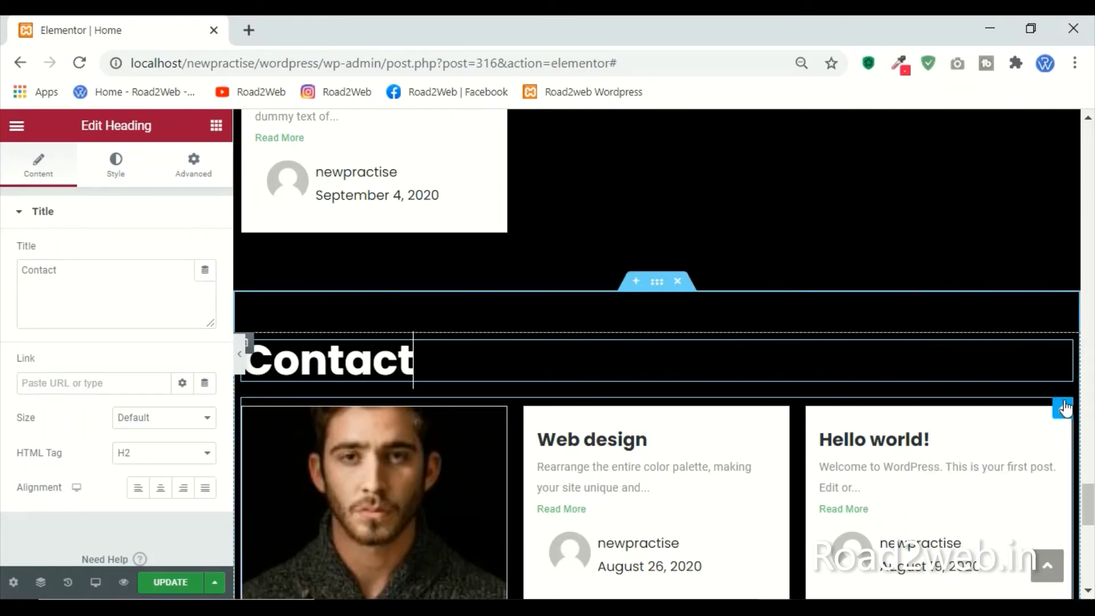
{"action": "right_click", "coordinate": [1064, 408]}
{"action": "left_click", "coordinate": [998, 582]}
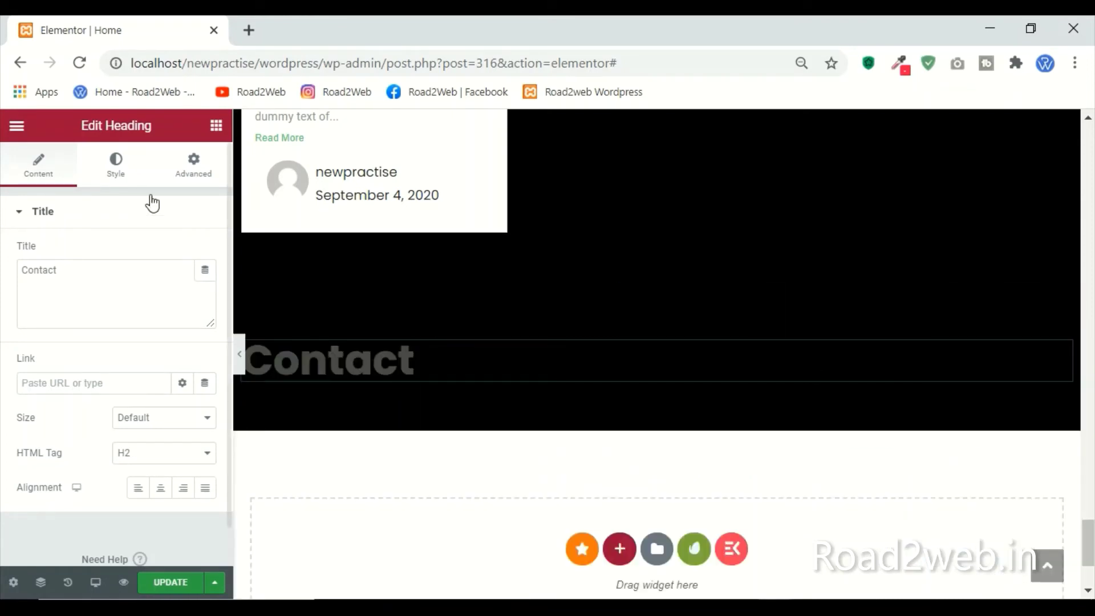
Step: Add a two-column inner section below the Contact heading
{"action": "left_click", "coordinate": [216, 127]}
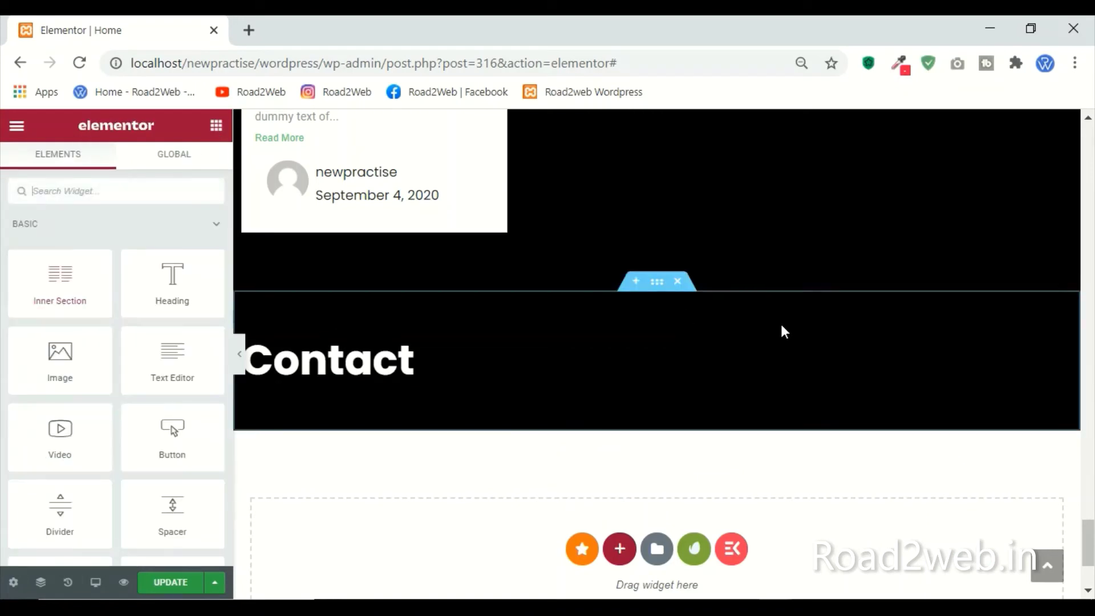
{"action": "scroll", "coordinate": [846, 325], "scroll_direction": "down", "scroll_amount": 2}
{"action": "left_click_drag", "start_coordinate": [47, 290], "coordinate": [472, 289]}
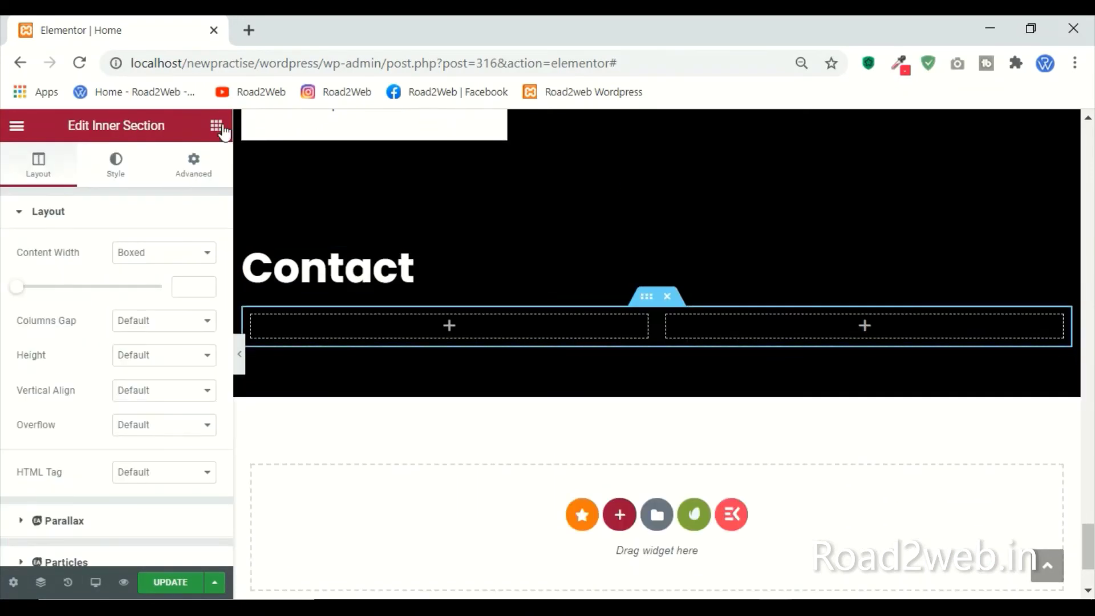
Step: Try a Google Maps widget in the inner section's first column with its location set to mumbai
{"action": "left_click", "coordinate": [450, 325]}
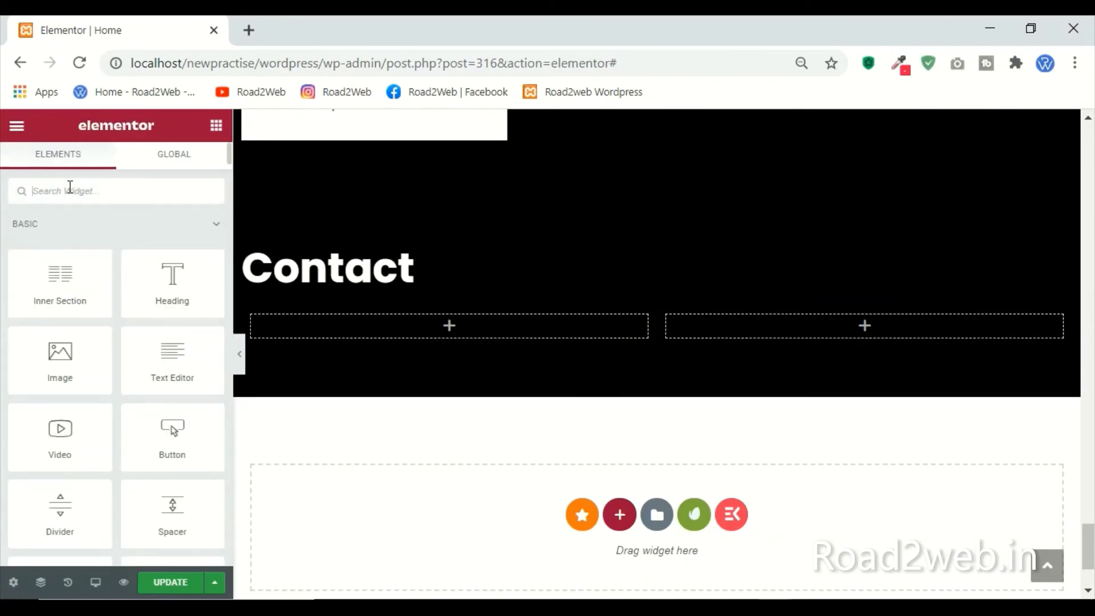
{"action": "type", "text": "goo"}
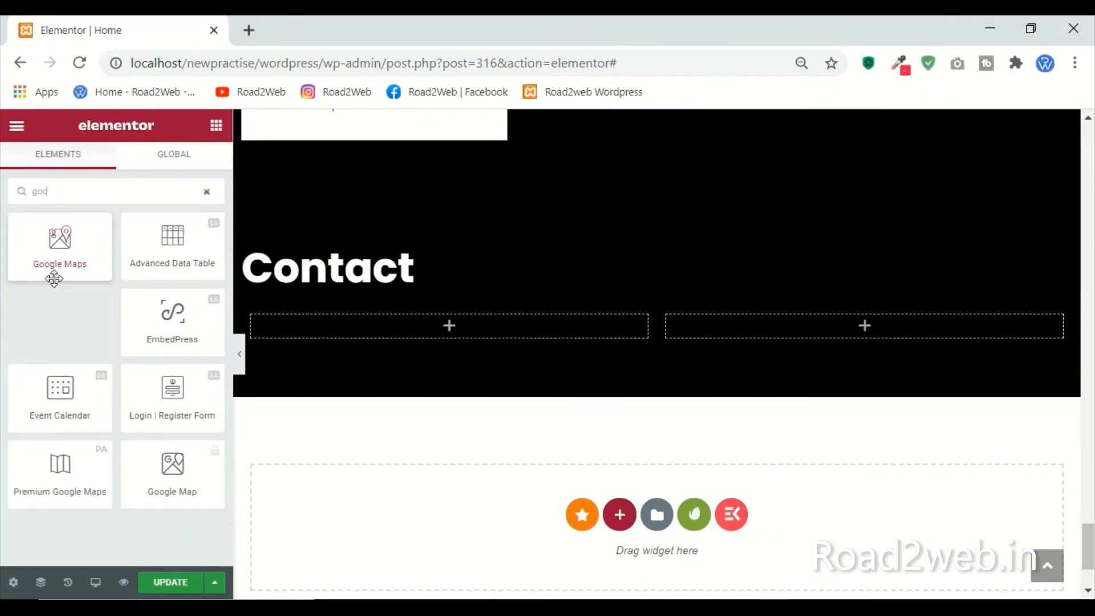
{"action": "left_click_drag", "start_coordinate": [64, 245], "coordinate": [403, 331]}
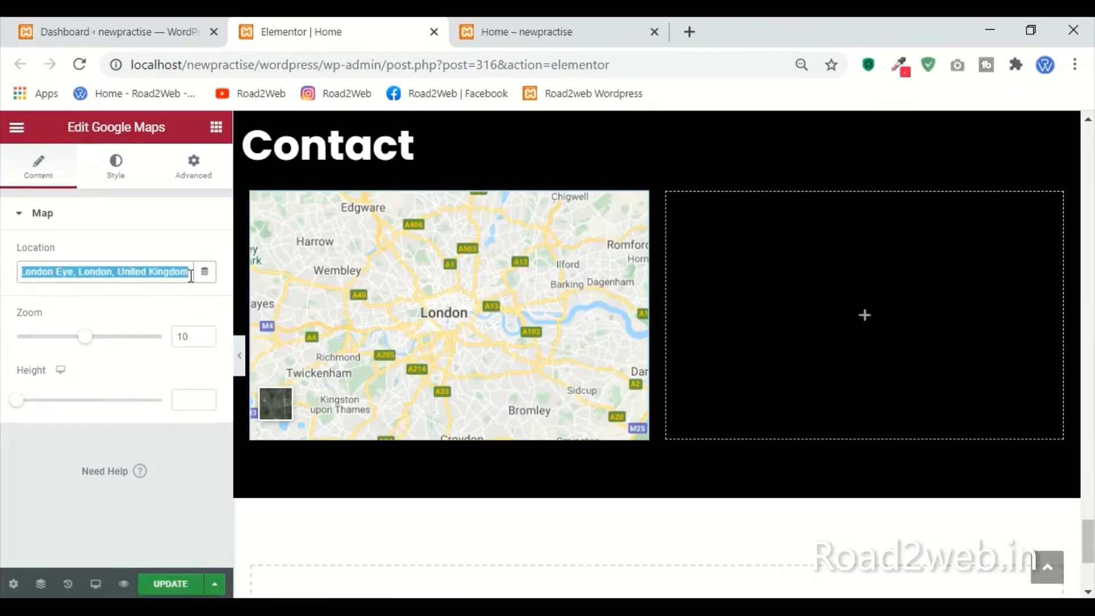
{"action": "key", "text": "BackSpace"}
{"action": "type", "text": "mumbai"}
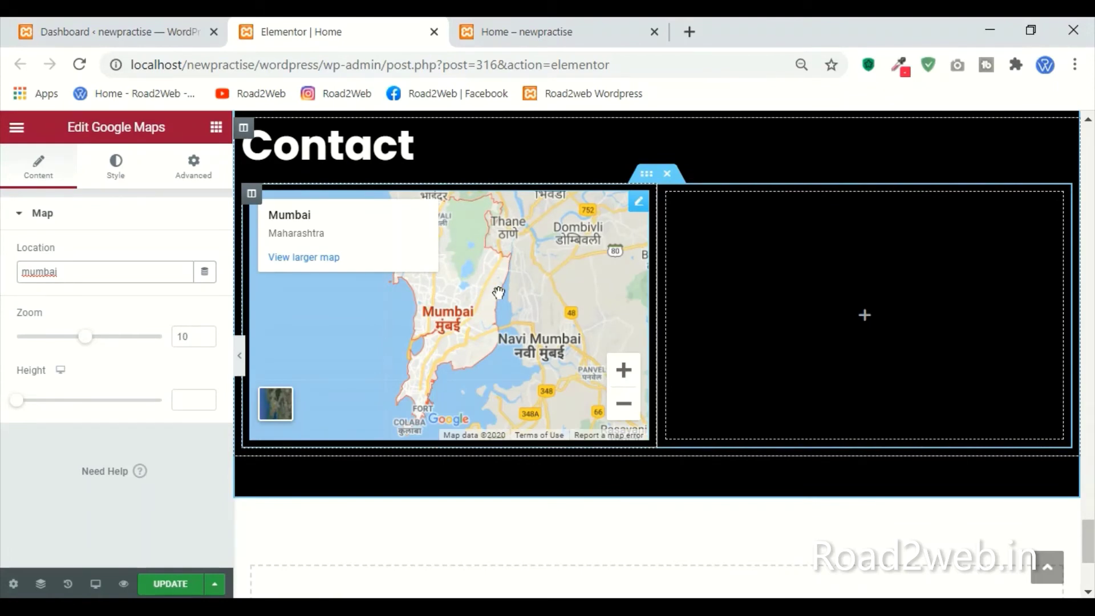
{"action": "left_click", "coordinate": [498, 293]}
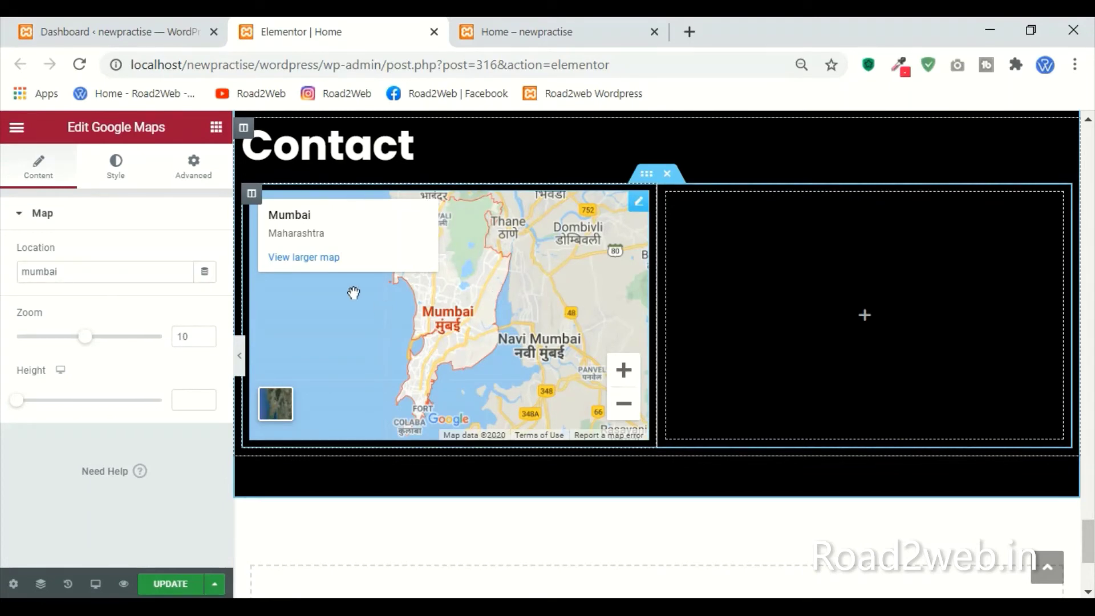
{"action": "right_click", "coordinate": [634, 209]}
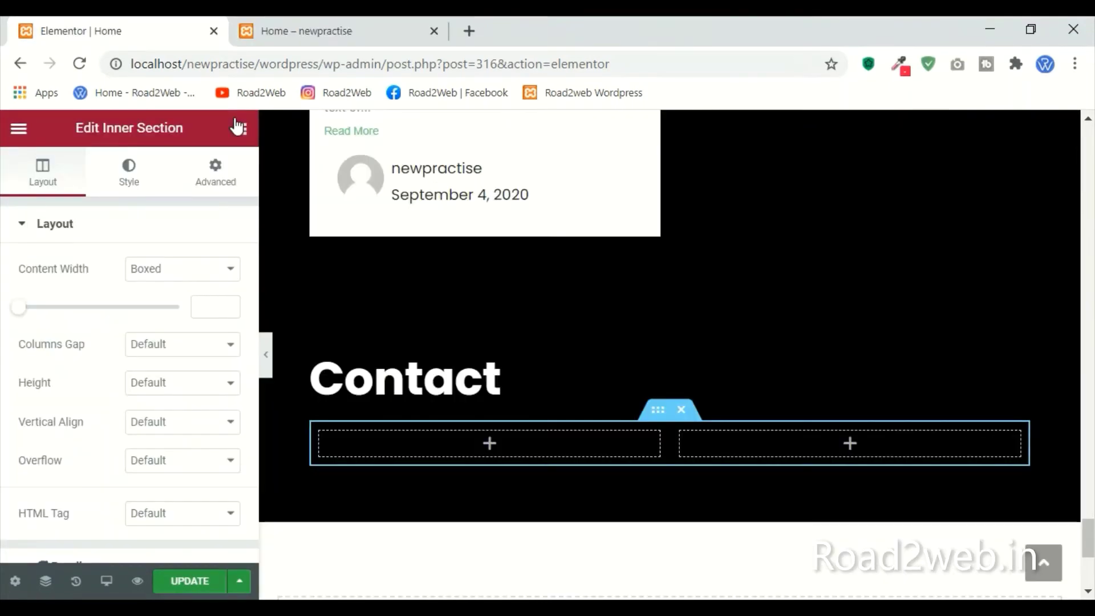
Step: Add an Image widget to the first column below the Contact heading and insert contact.png from the media library
{"action": "left_click", "coordinate": [239, 128]}
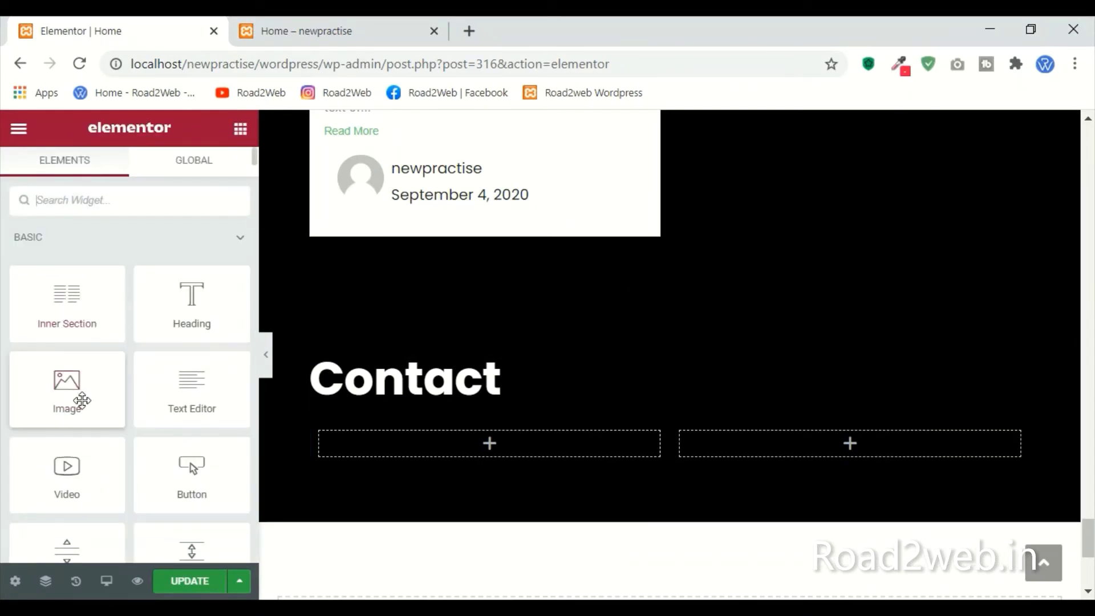
{"action": "left_click_drag", "start_coordinate": [81, 399], "coordinate": [494, 455]}
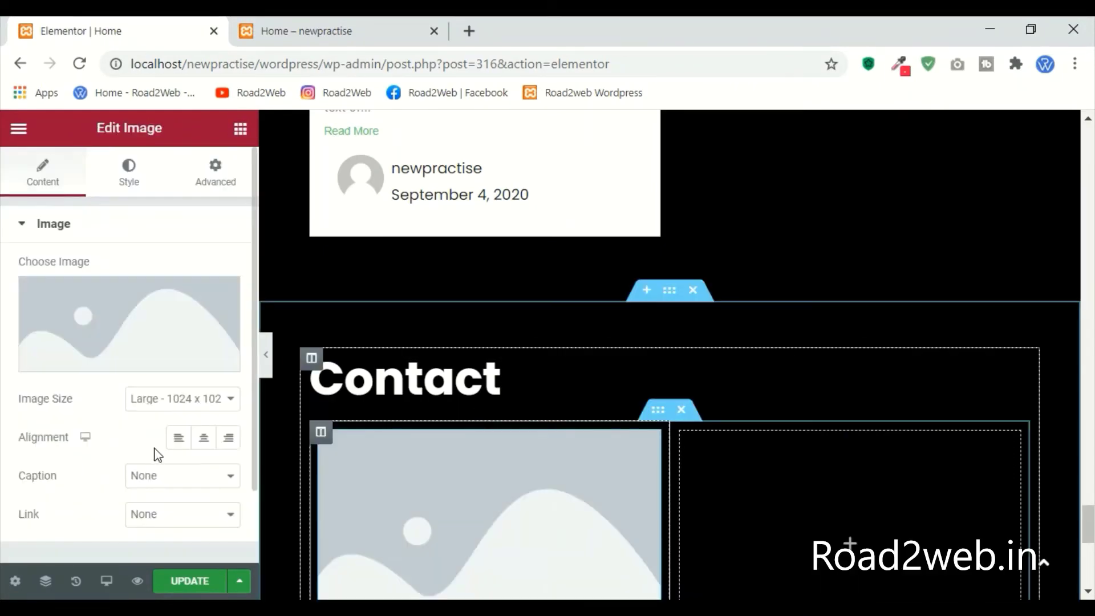
{"action": "left_click", "coordinate": [110, 364]}
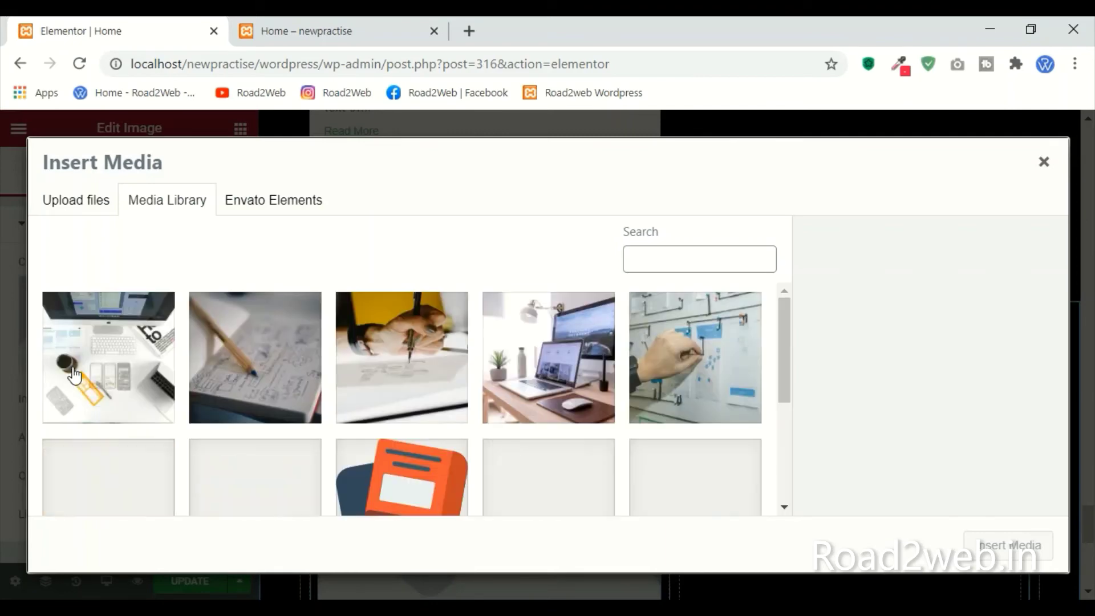
{"action": "scroll", "coordinate": [276, 437], "scroll_direction": "down", "scroll_amount": 4}
{"action": "left_click", "coordinate": [294, 349]}
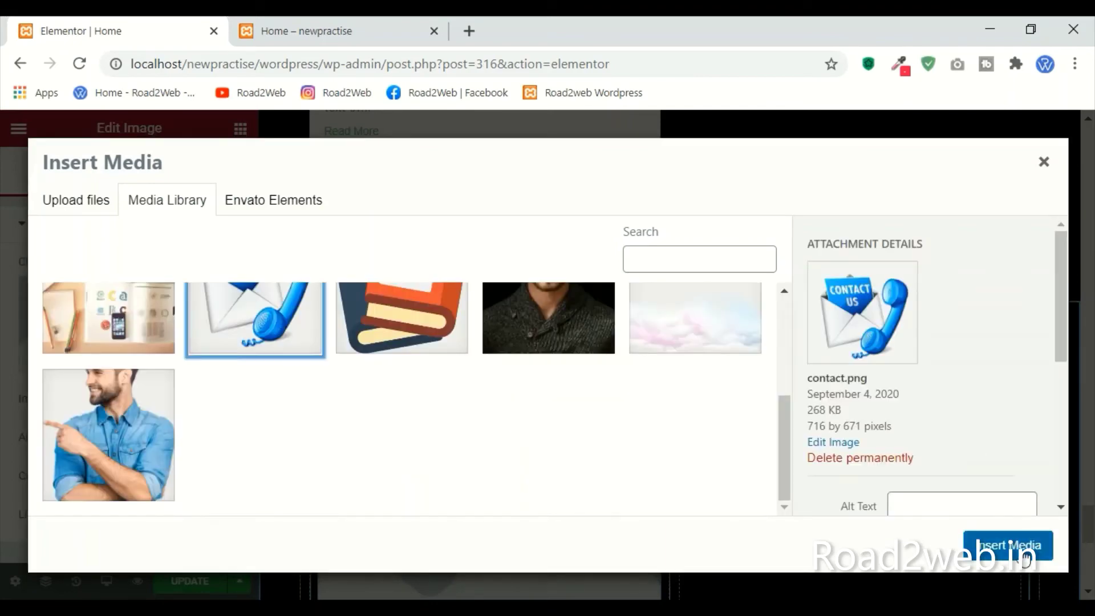
{"action": "left_click", "coordinate": [1008, 545]}
{"action": "scroll", "coordinate": [964, 406], "scroll_direction": "down", "scroll_amount": 3}
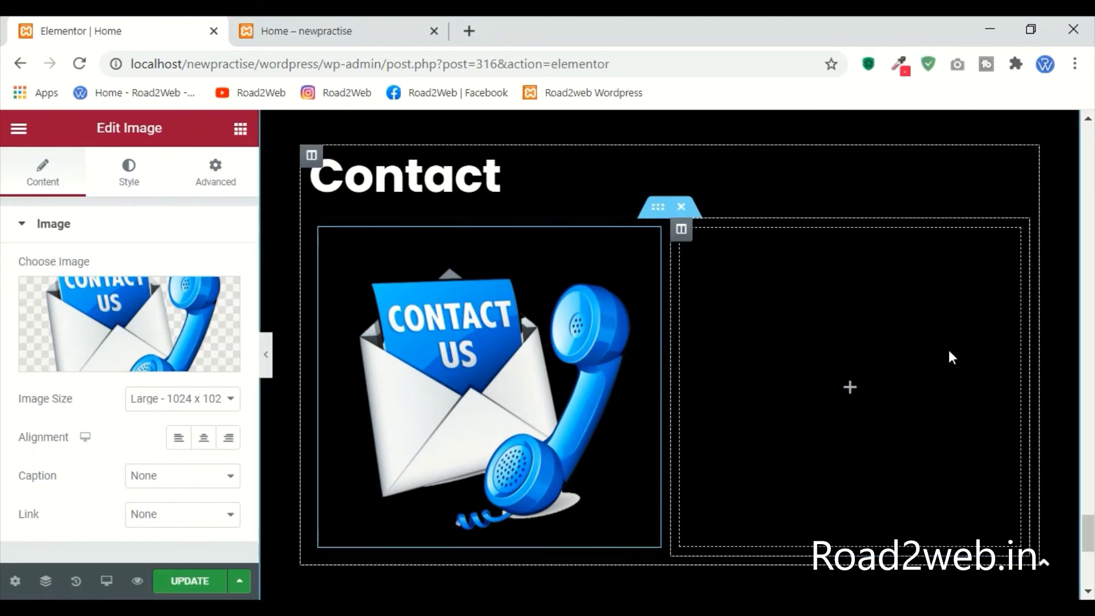
Step: Open the WordPress dashboard in a new browser tab, keeping the page editor open
{"action": "left_click", "coordinate": [19, 138]}
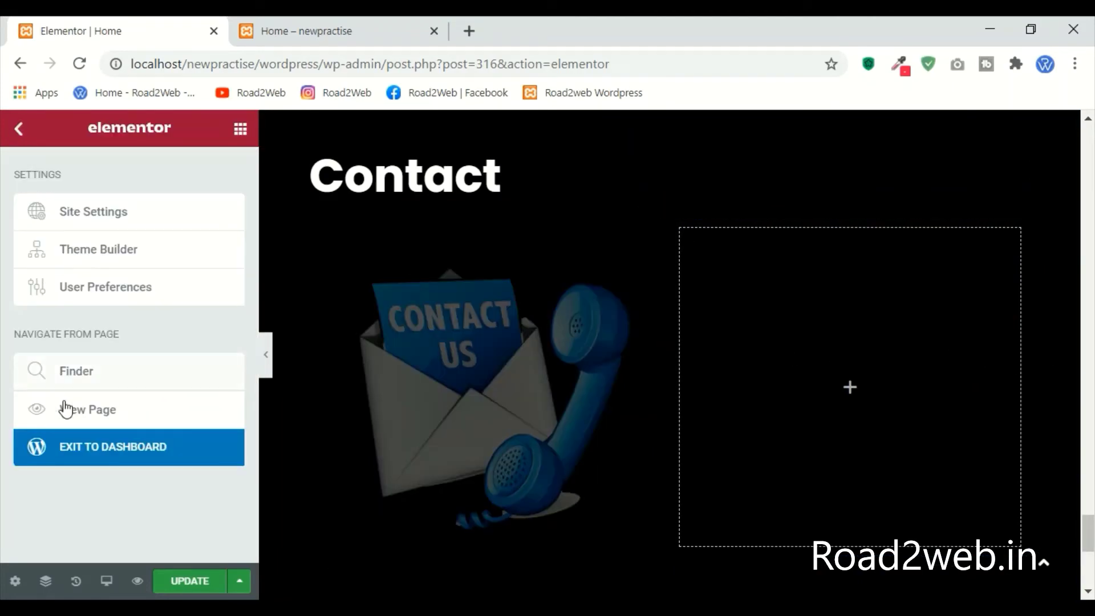
{"action": "right_click", "coordinate": [84, 447]}
{"action": "left_click", "coordinate": [159, 266]}
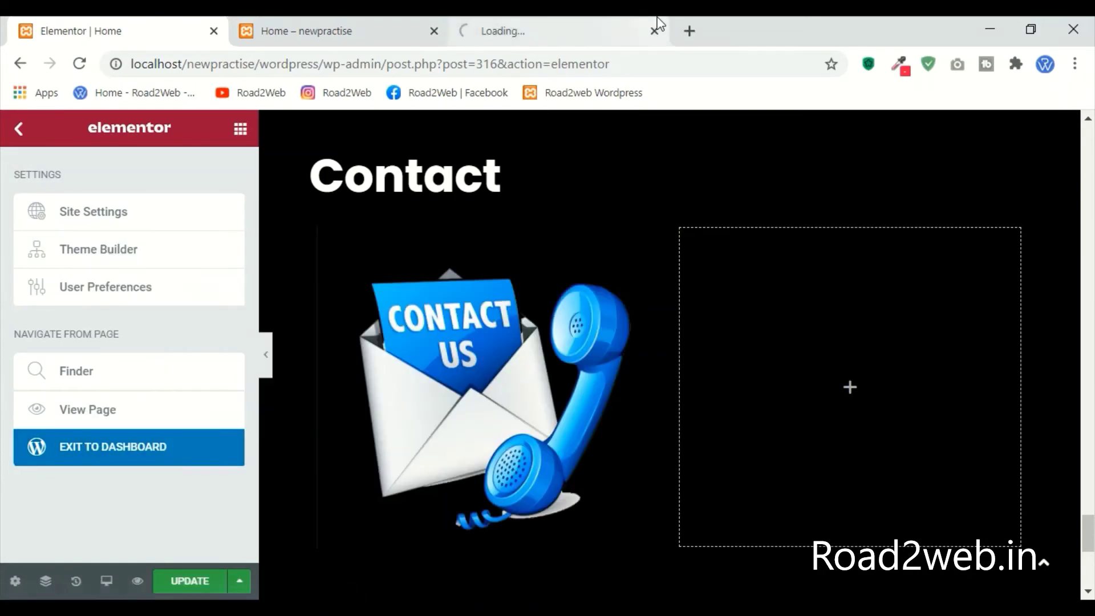
{"action": "left_click", "coordinate": [638, 28]}
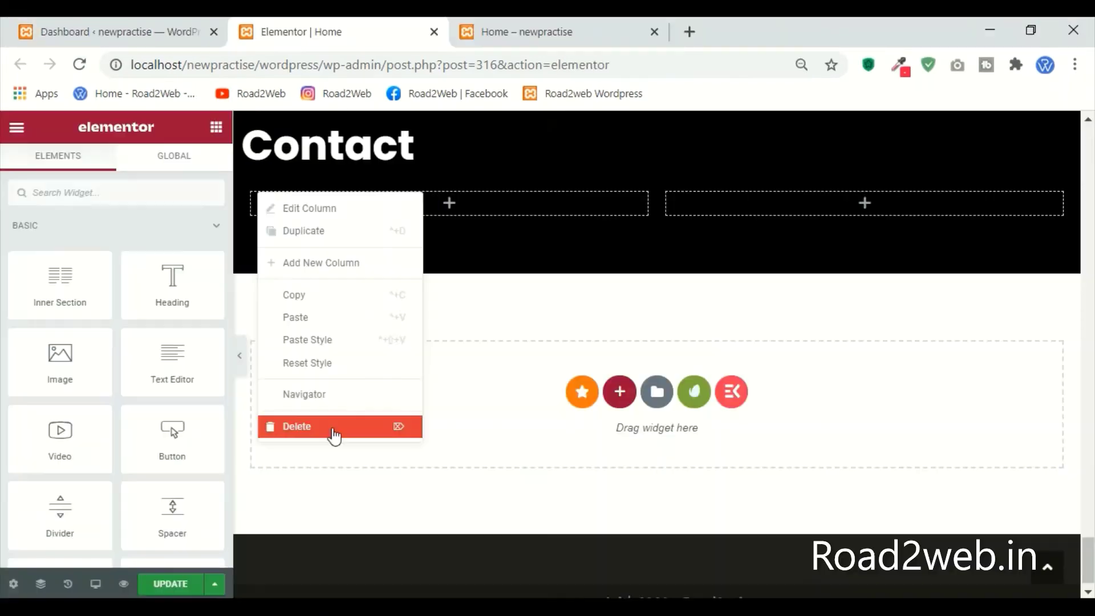
Step: Delete the empty first column of the inner section below the Contact heading
{"action": "left_click", "coordinate": [332, 436]}
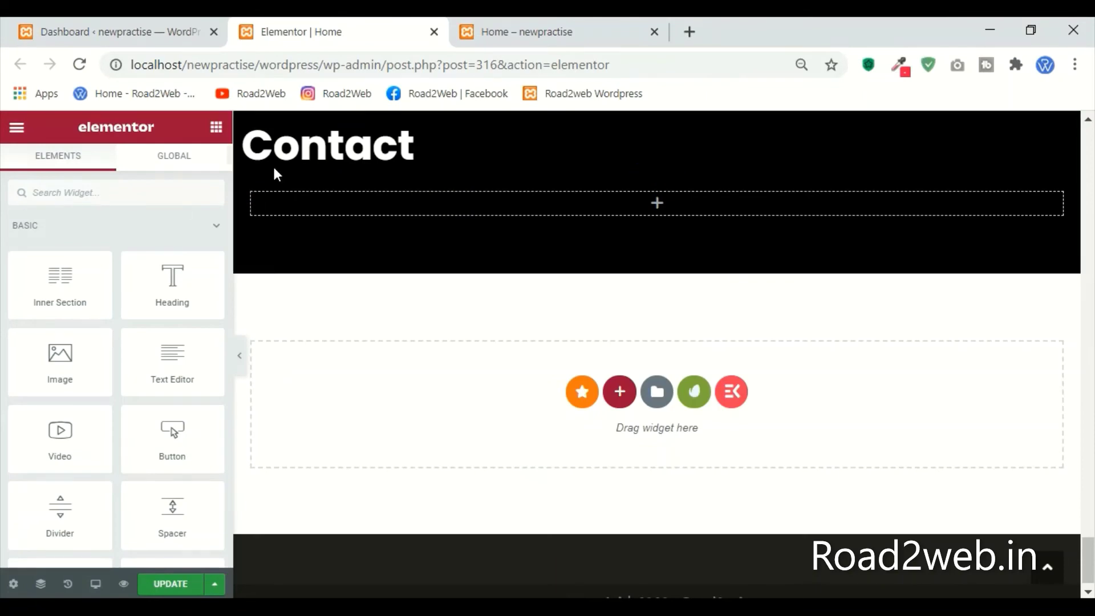
Step: Switch to the WordPress dashboard and open its page for adding new plugins
{"action": "left_click", "coordinate": [114, 31]}
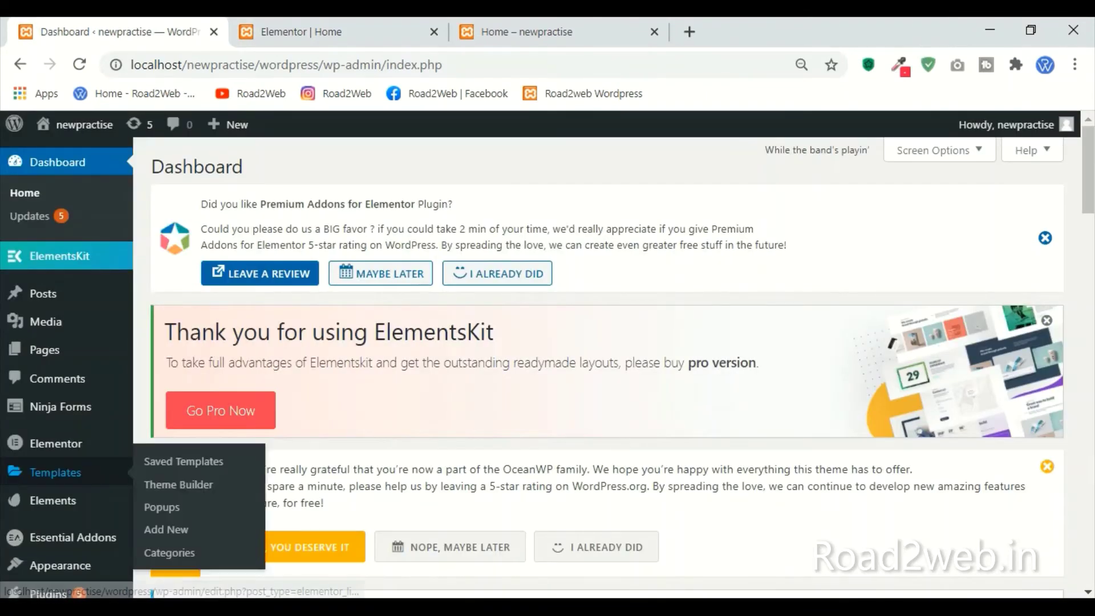
{"action": "scroll", "coordinate": [34, 473], "scroll_direction": "down", "scroll_amount": 3}
{"action": "mouse_move", "coordinate": [53, 393]}
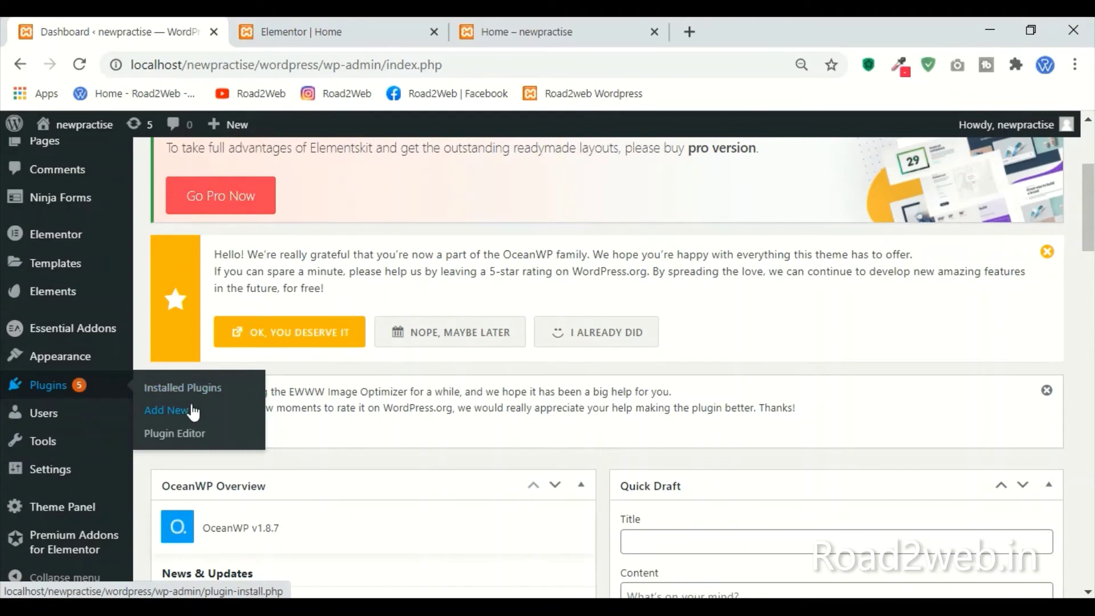
{"action": "left_click", "coordinate": [180, 416]}
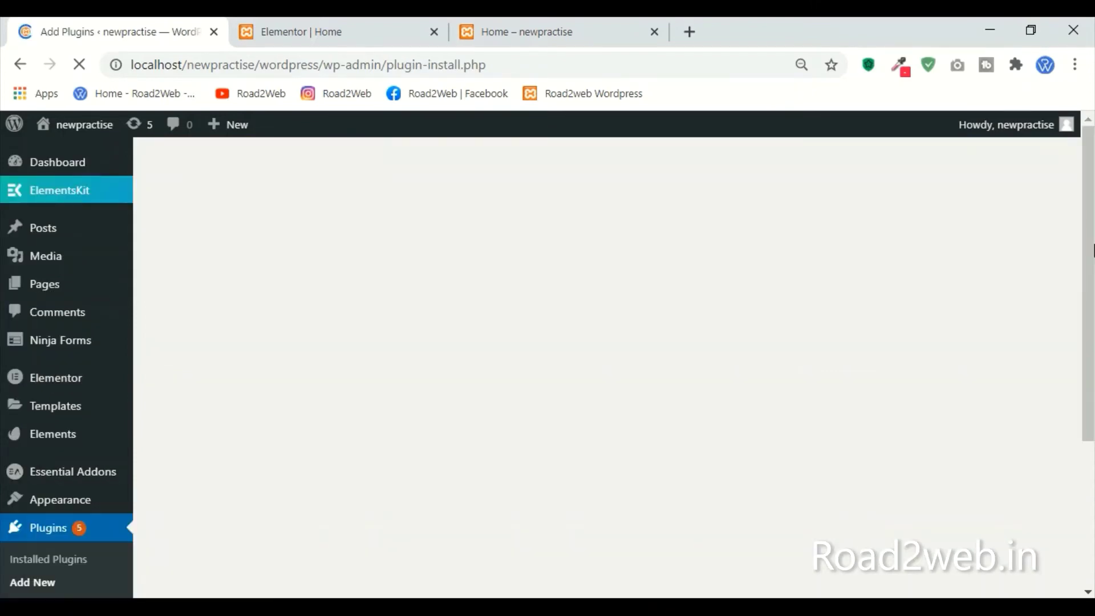
Step: Search the plugins for "ninja form" and start updating the Ninja Forms Contact Form plugin
{"action": "scroll", "coordinate": [827, 353], "scroll_direction": "down", "scroll_amount": 5}
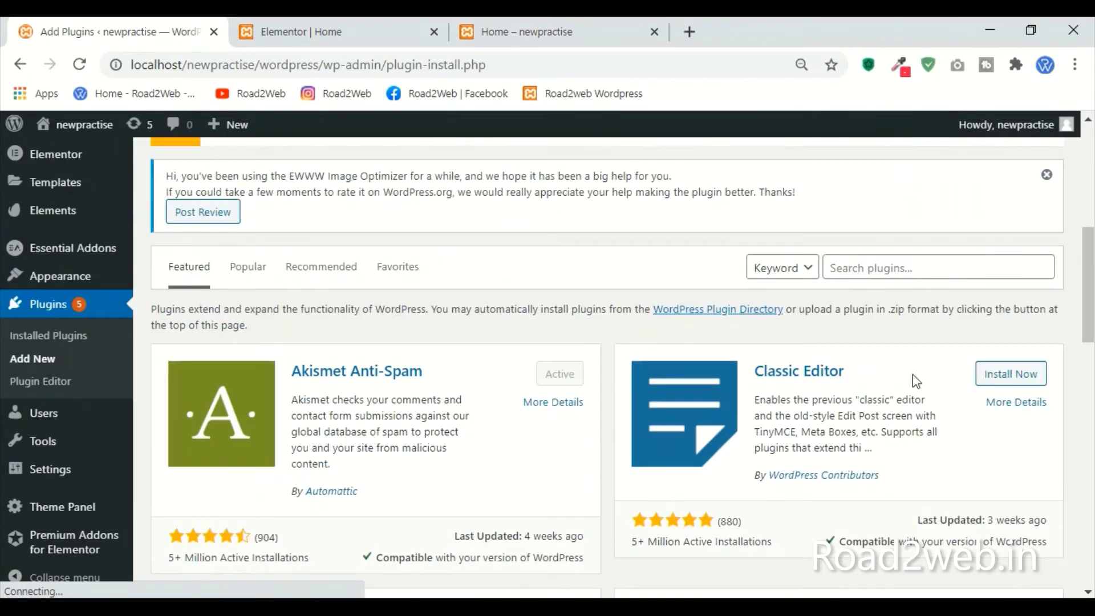
{"action": "left_click", "coordinate": [893, 266]}
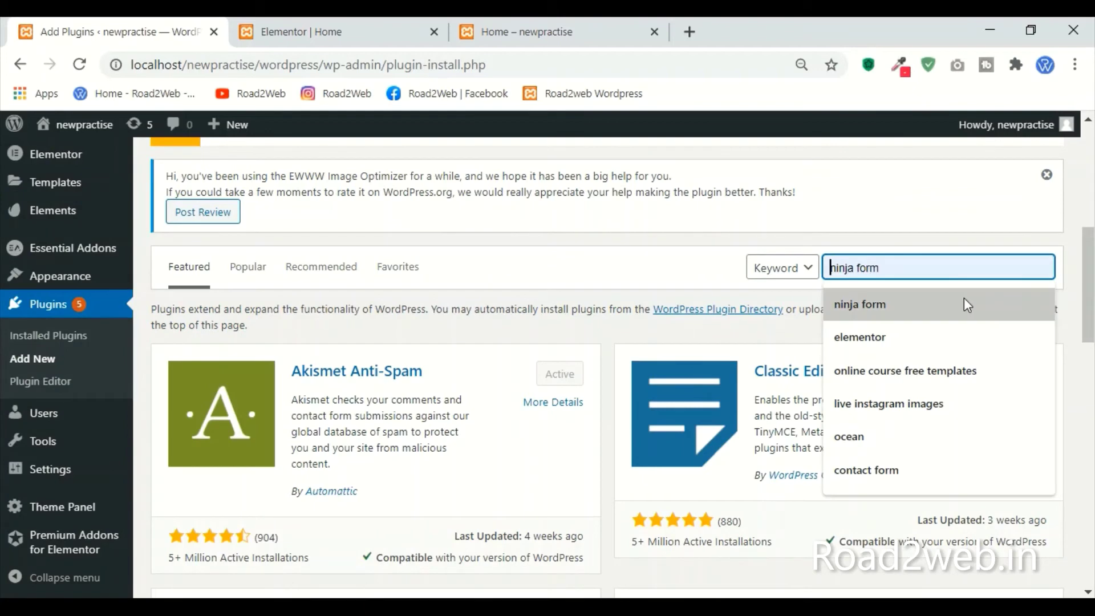
{"action": "left_click", "coordinate": [963, 301]}
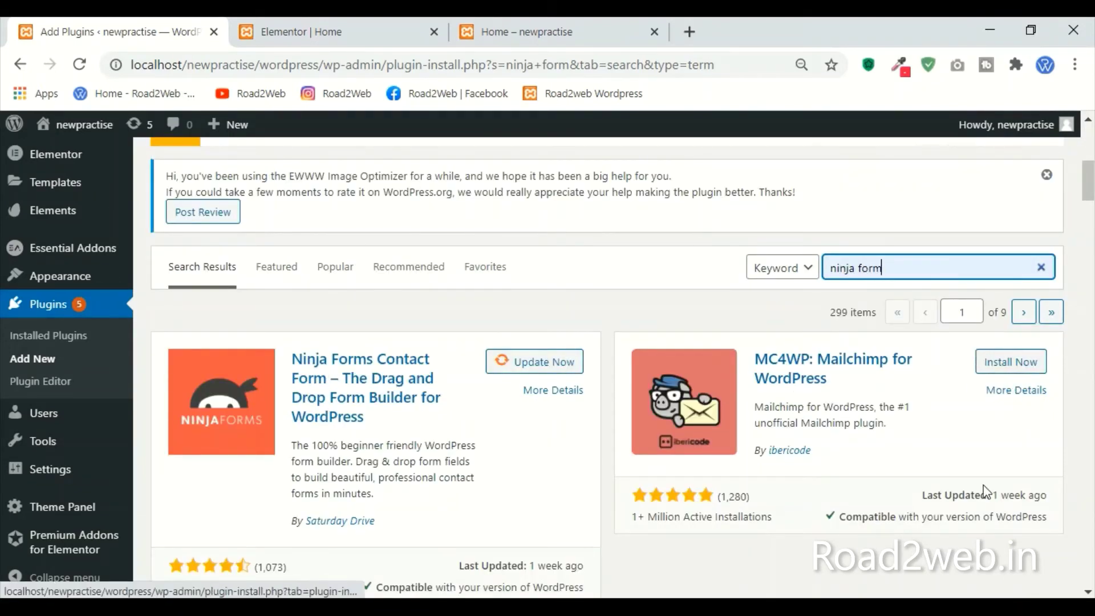
{"action": "left_click", "coordinate": [527, 365]}
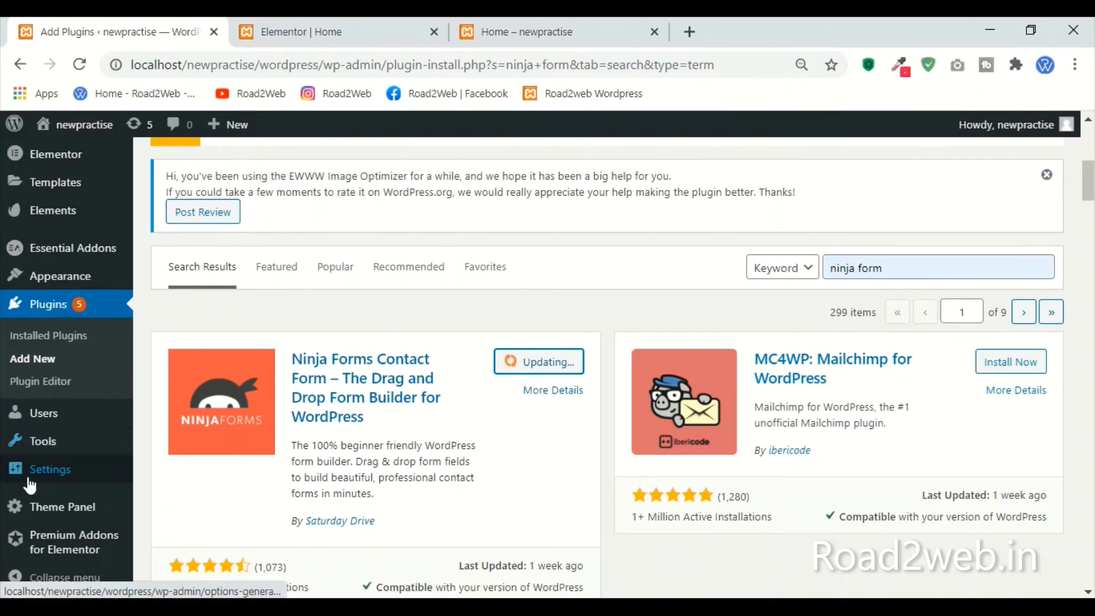
{"action": "scroll", "coordinate": [82, 156], "scroll_direction": "up", "scroll_amount": 4}
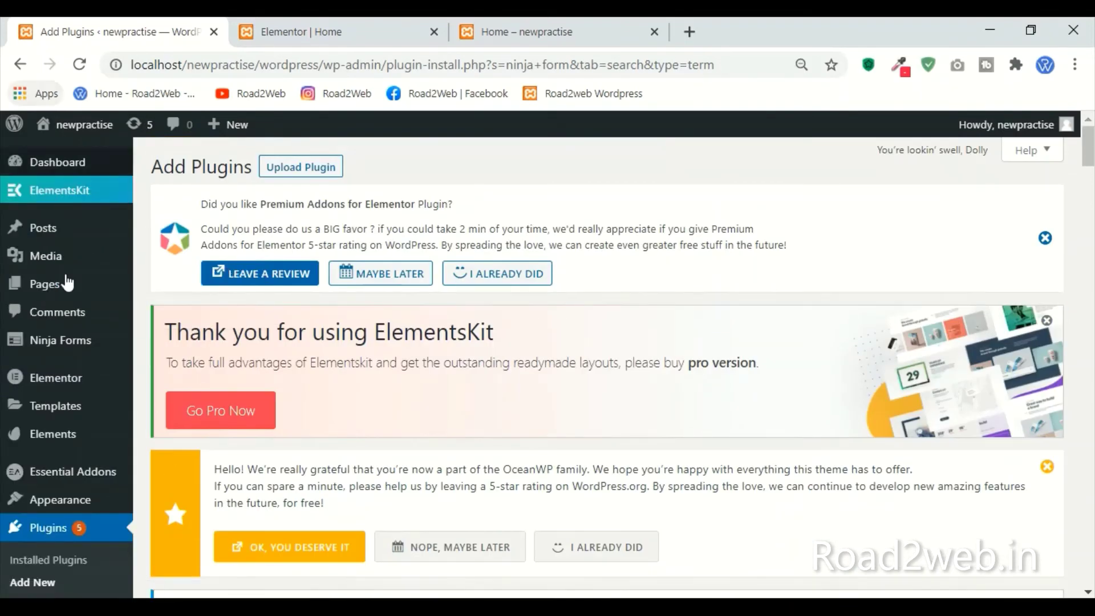
Step: Start a new Ninja Forms form and create it from the Contact Us template
{"action": "mouse_move", "coordinate": [69, 345]}
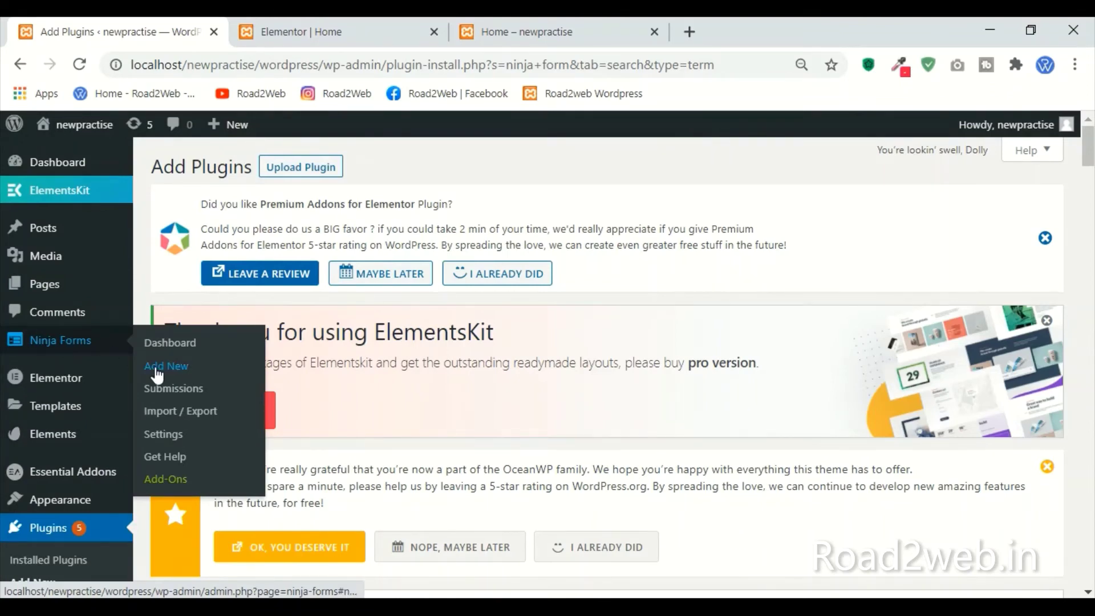
{"action": "left_click", "coordinate": [176, 244]}
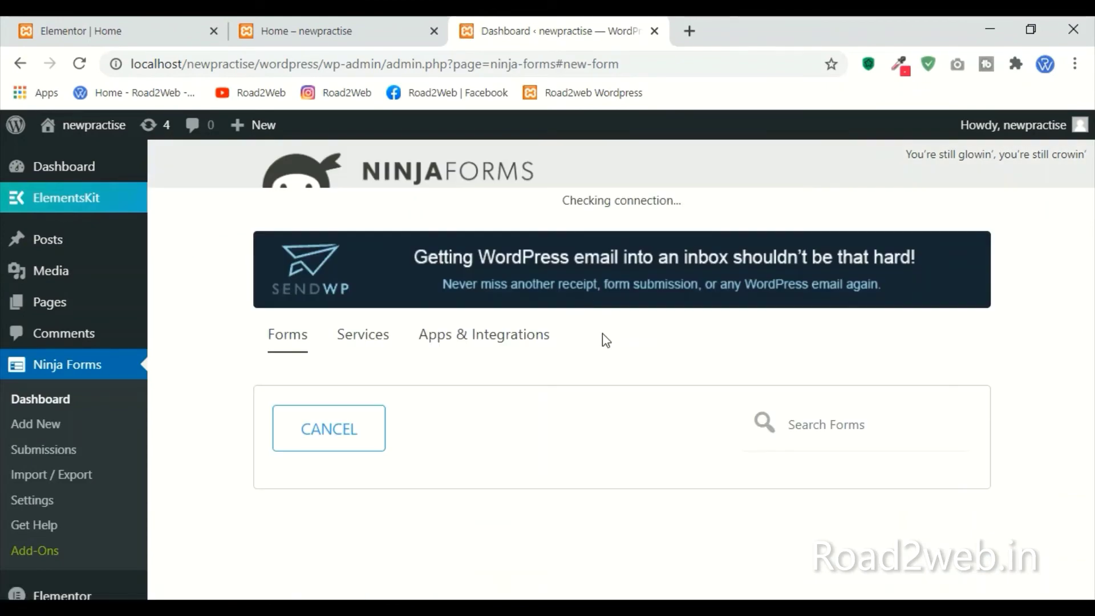
{"action": "scroll", "coordinate": [599, 358], "scroll_direction": "down", "scroll_amount": 4}
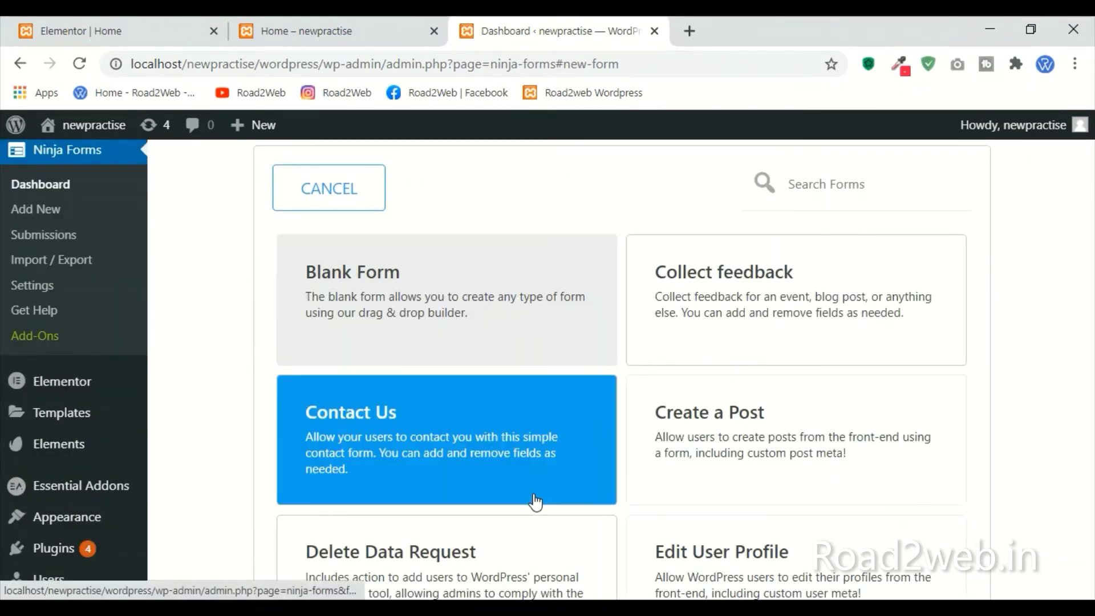
{"action": "scroll", "coordinate": [796, 485], "scroll_direction": "down", "scroll_amount": 4}
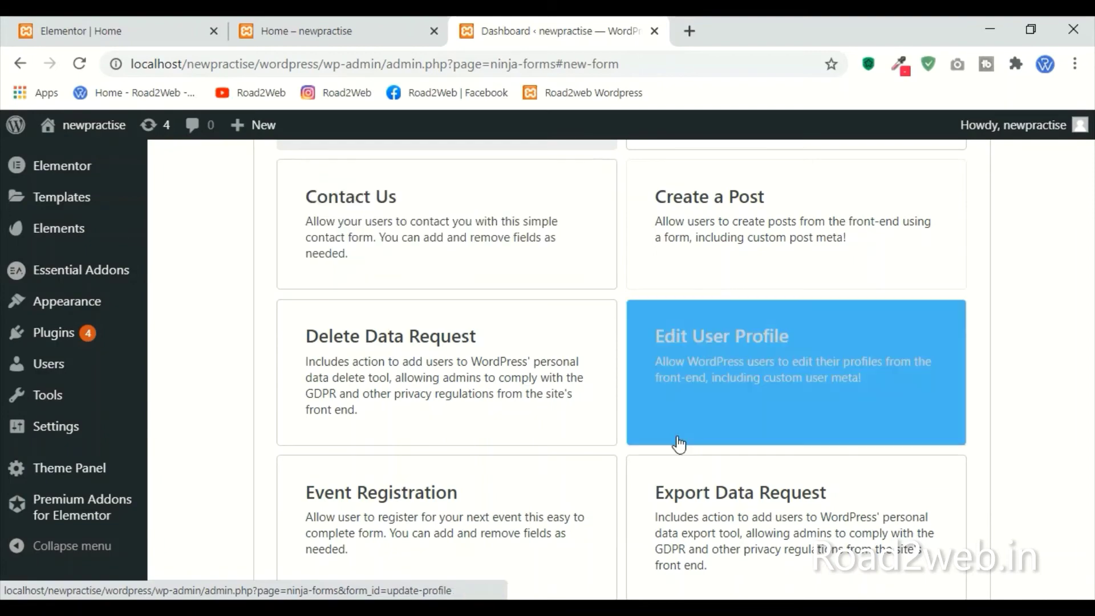
{"action": "scroll", "coordinate": [430, 371], "scroll_direction": "up", "scroll_amount": 4}
{"action": "scroll", "coordinate": [741, 376], "scroll_direction": "down", "scroll_amount": 8}
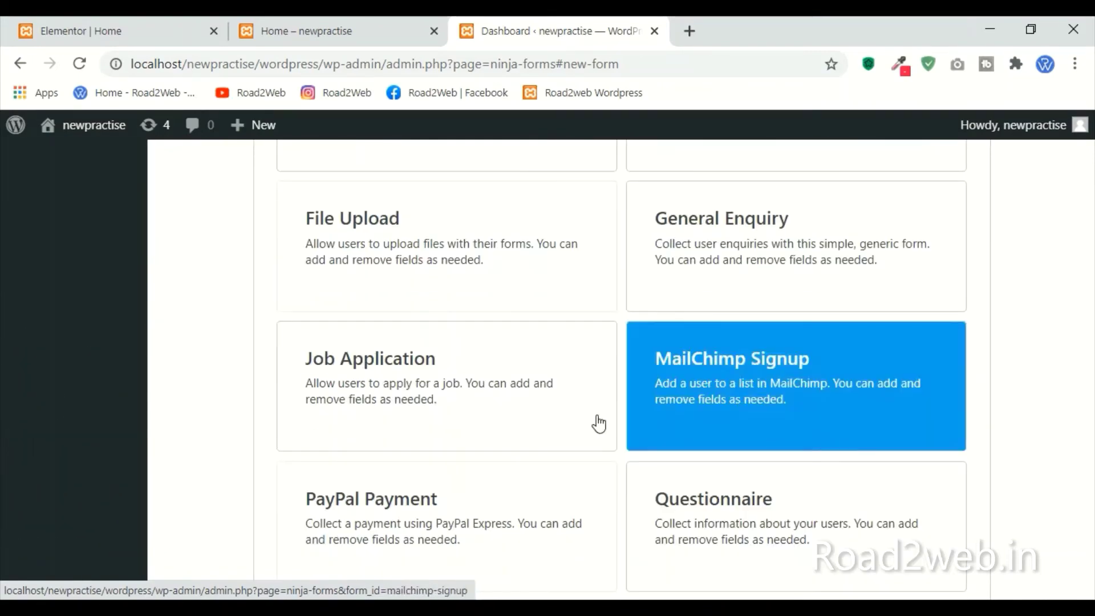
{"action": "scroll", "coordinate": [495, 482], "scroll_direction": "up", "scroll_amount": 4}
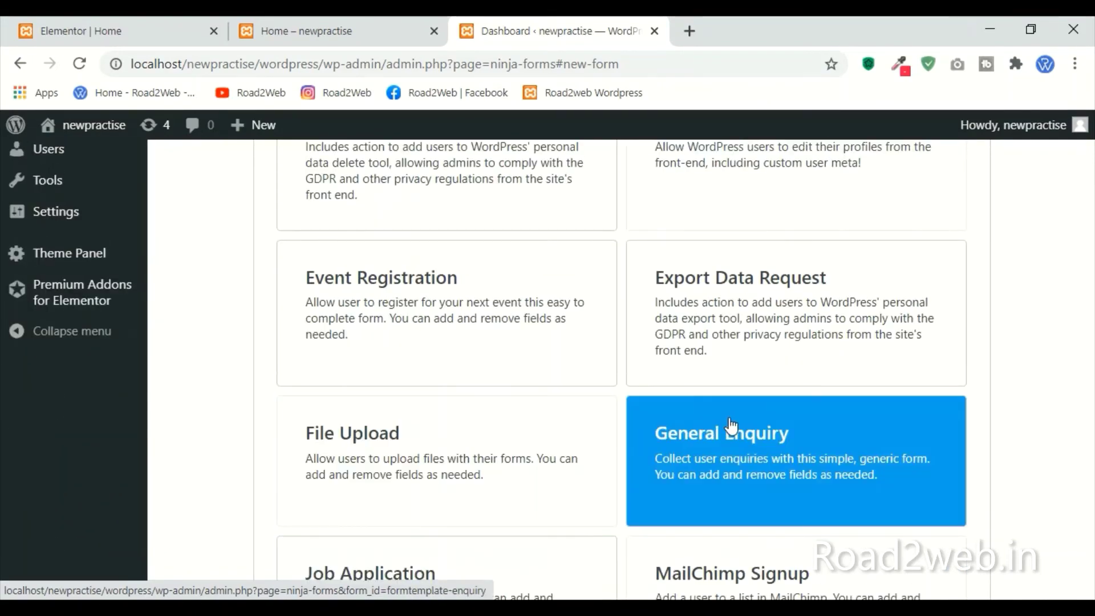
{"action": "scroll", "coordinate": [360, 317], "scroll_direction": "up", "scroll_amount": 4}
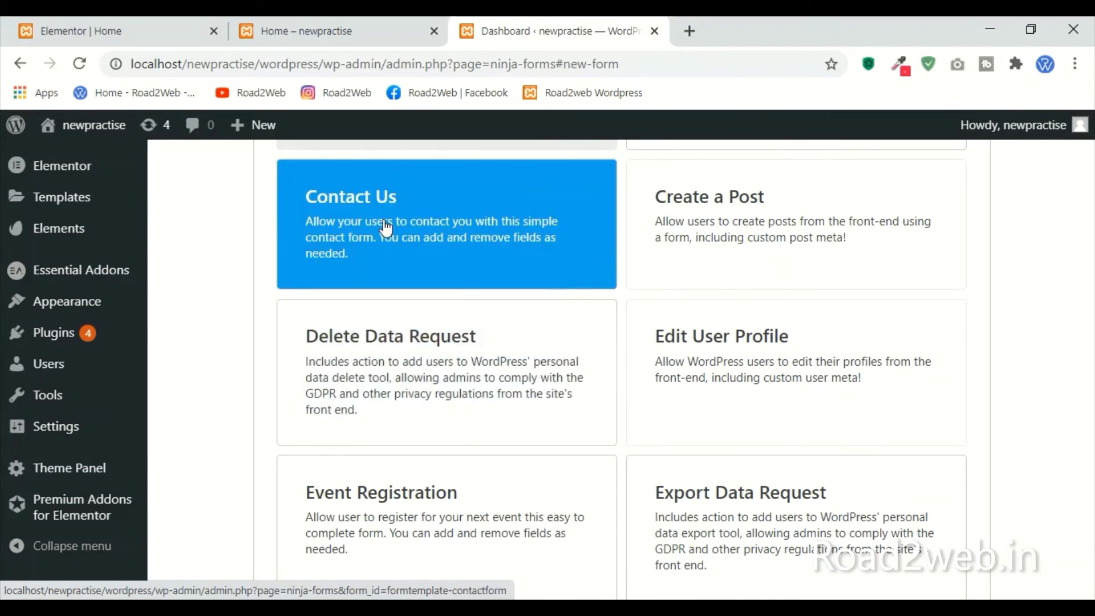
{"action": "left_click", "coordinate": [385, 226]}
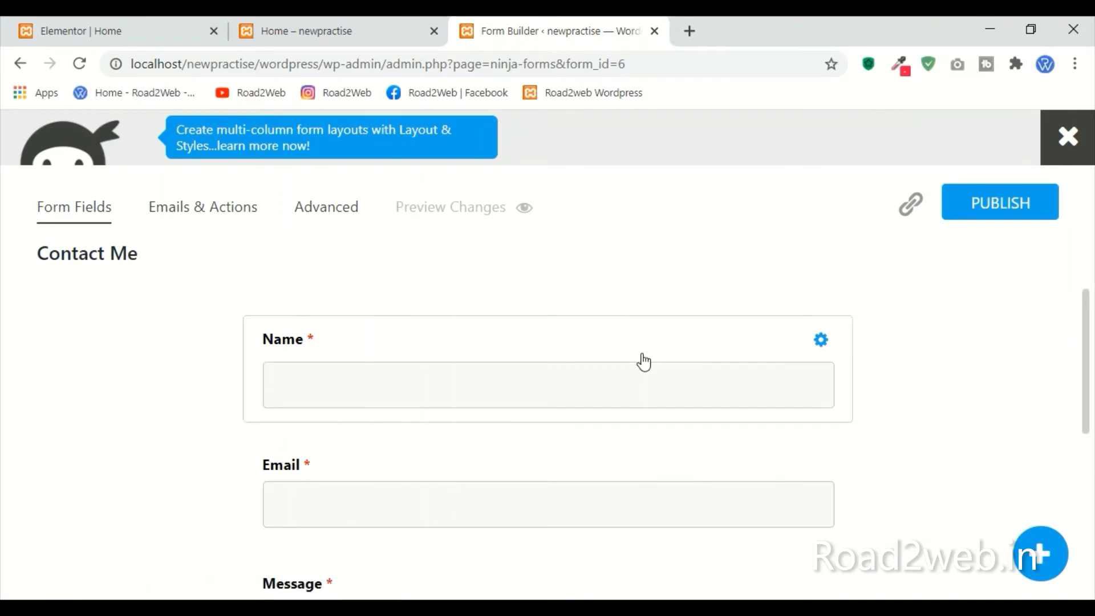
Step: Open the list of fields that can be added to the contact form and look through the available field types
{"action": "left_click", "coordinate": [1038, 552]}
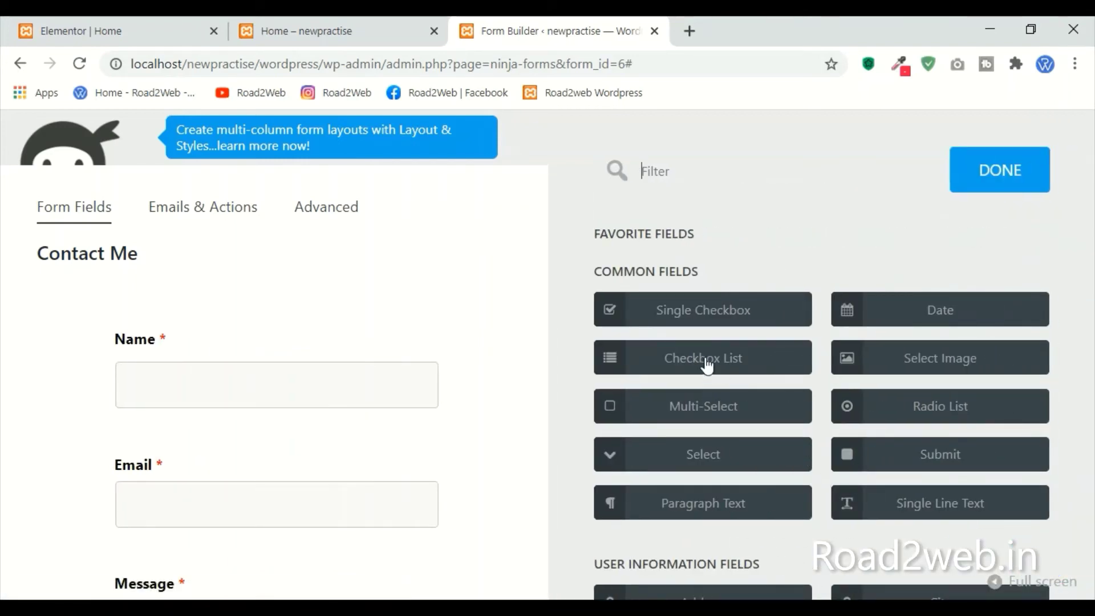
{"action": "scroll", "coordinate": [162, 484], "scroll_direction": "down", "scroll_amount": 4}
{"action": "scroll", "coordinate": [247, 477], "scroll_direction": "up", "scroll_amount": 4}
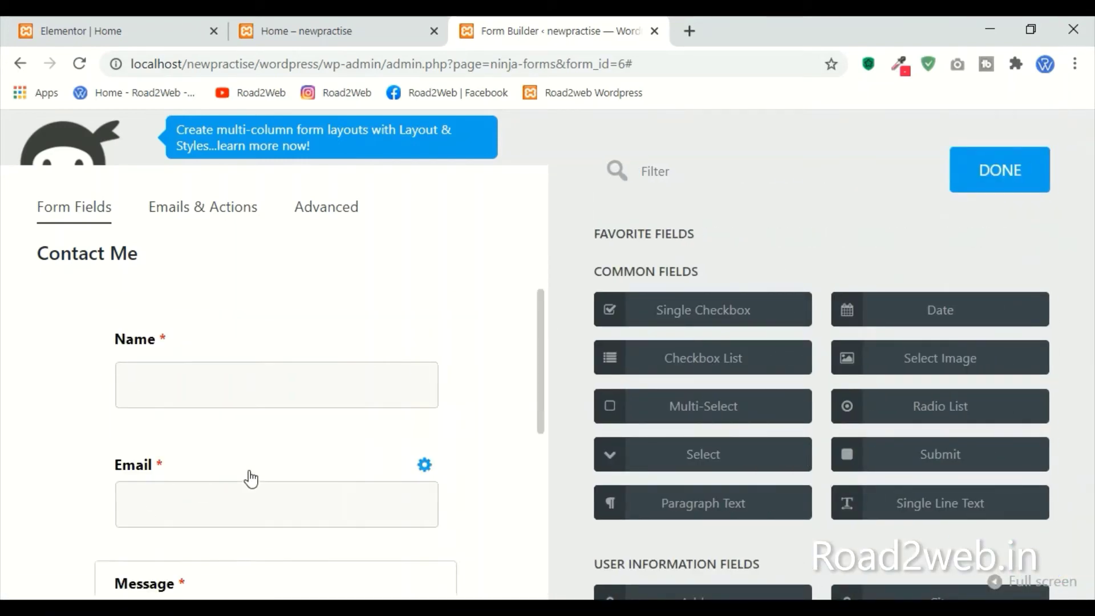
{"action": "scroll", "coordinate": [756, 422], "scroll_direction": "down", "scroll_amount": 10}
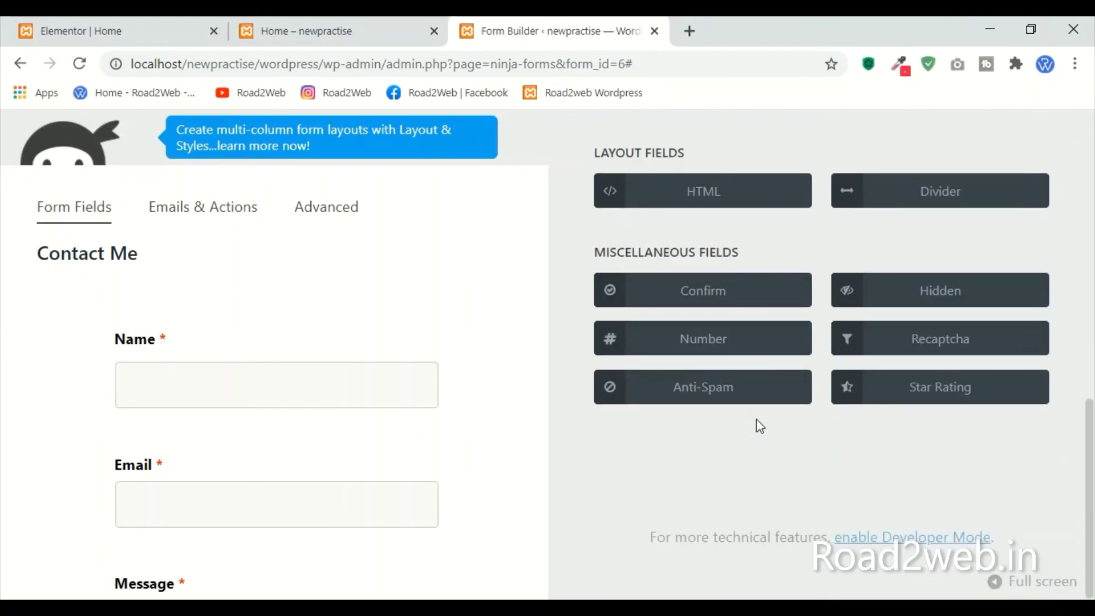
Step: Add a Phone field from the user information fields between the Name and Email fields of the Contact Me form
{"action": "scroll", "coordinate": [907, 406], "scroll_direction": "up", "scroll_amount": 4}
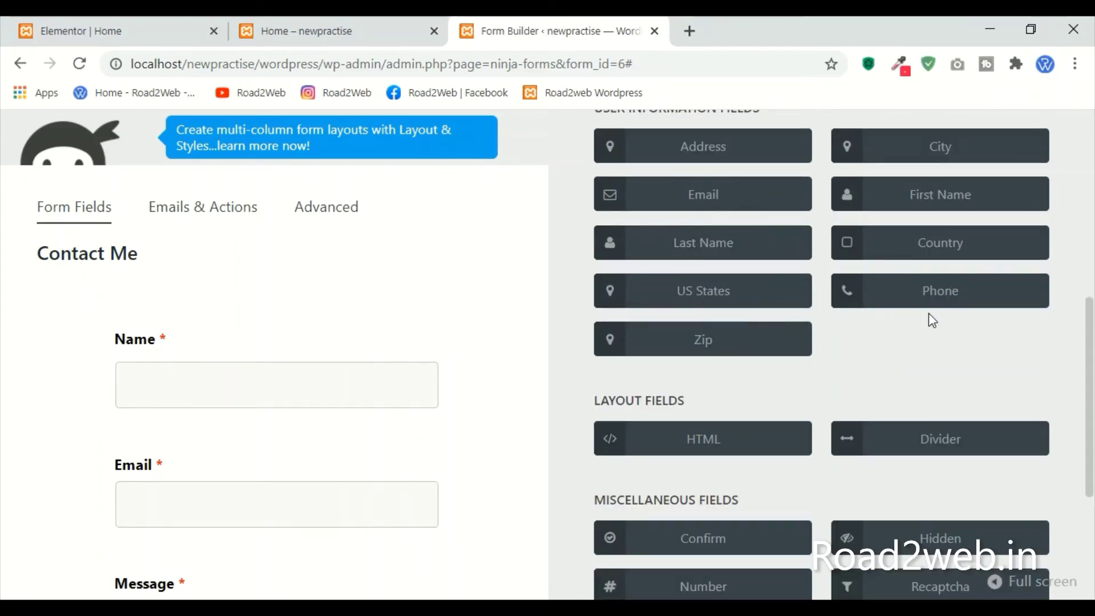
{"action": "left_click_drag", "start_coordinate": [932, 301], "coordinate": [144, 429]}
{"action": "scroll", "coordinate": [149, 513], "scroll_direction": "down", "scroll_amount": 8}
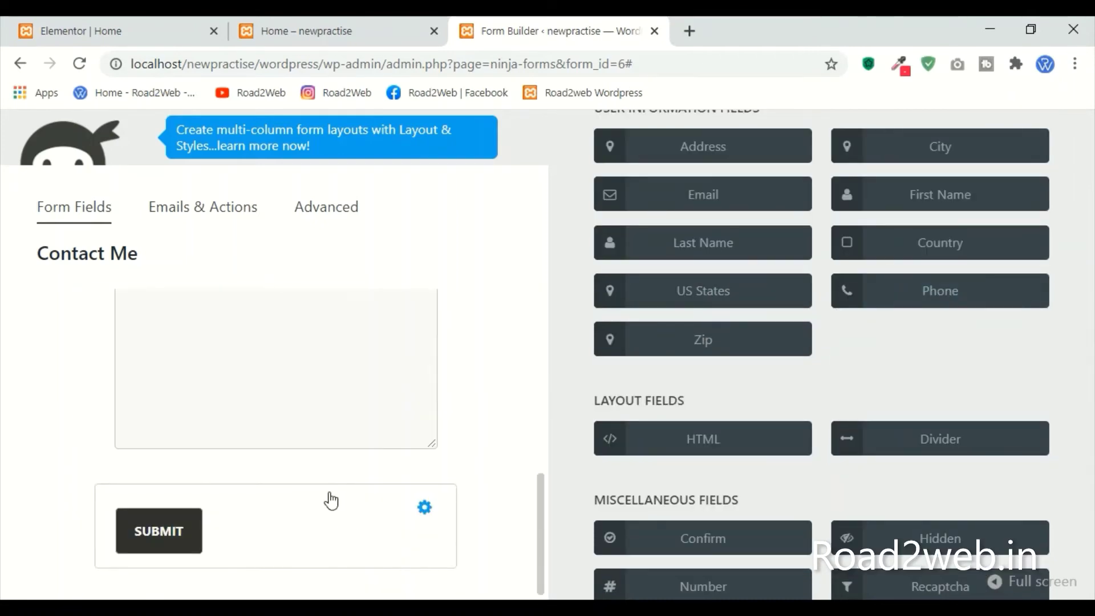
{"action": "scroll", "coordinate": [264, 355], "scroll_direction": "up", "scroll_amount": 8}
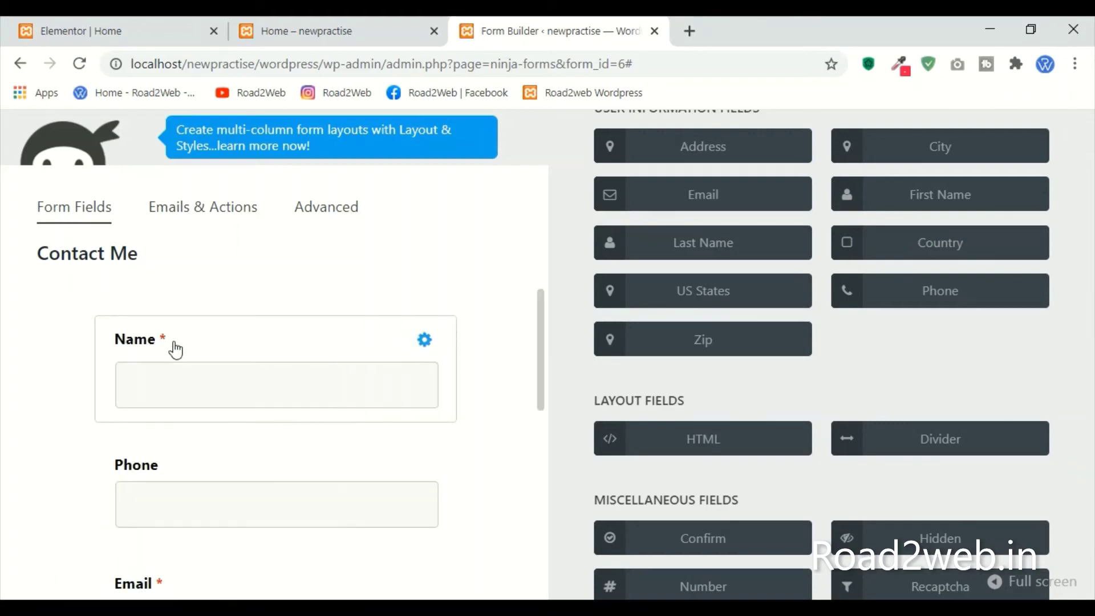
Step: Clear the Name field's label, set its placeholder to "Name" and make the field not required
{"action": "left_click", "coordinate": [245, 357]}
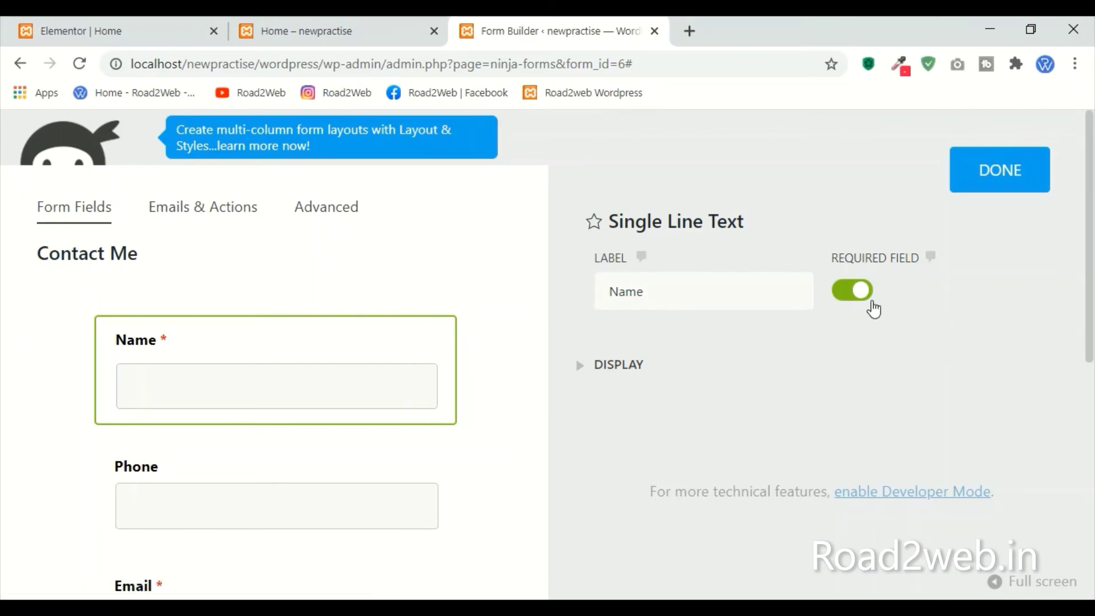
{"action": "left_click", "coordinate": [639, 301]}
{"action": "left_click_drag", "start_coordinate": [639, 300], "coordinate": [599, 294]}
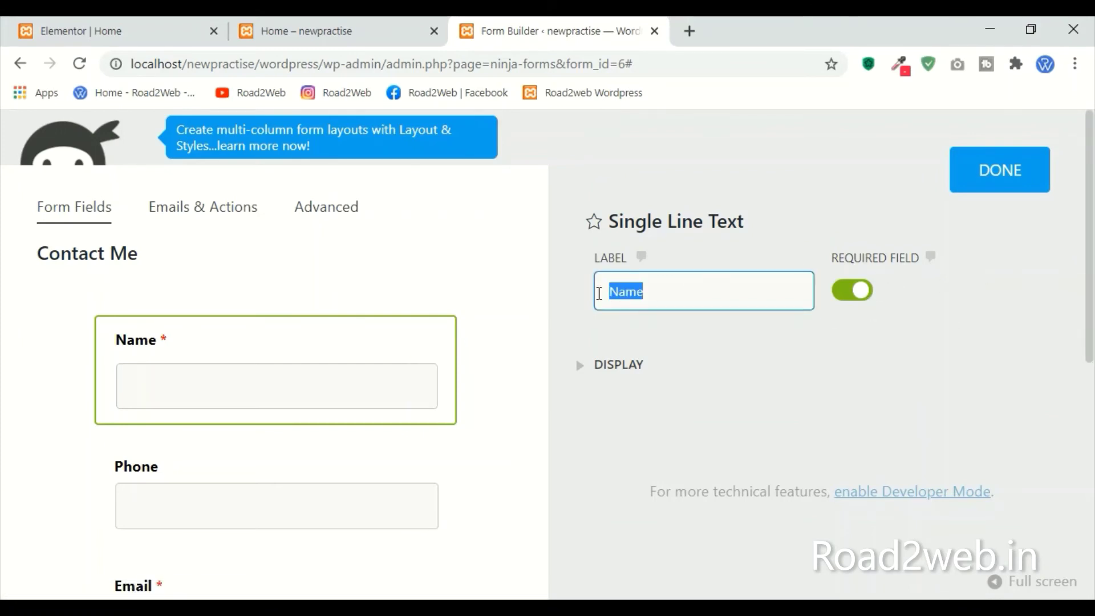
{"action": "key", "text": "BackSpace"}
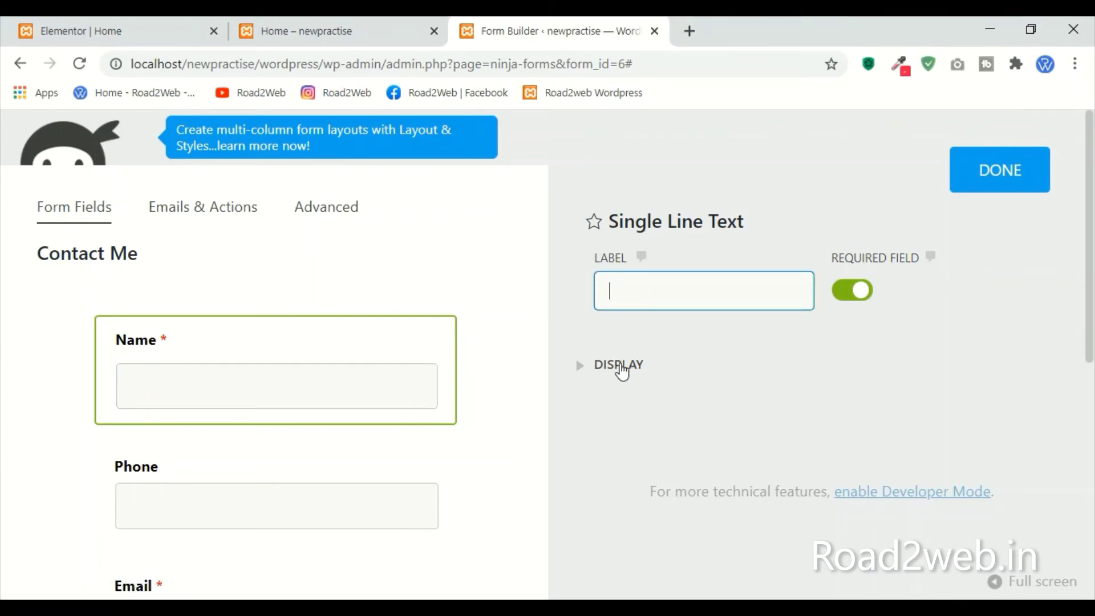
{"action": "left_click", "coordinate": [622, 368]}
{"action": "left_click", "coordinate": [645, 505]}
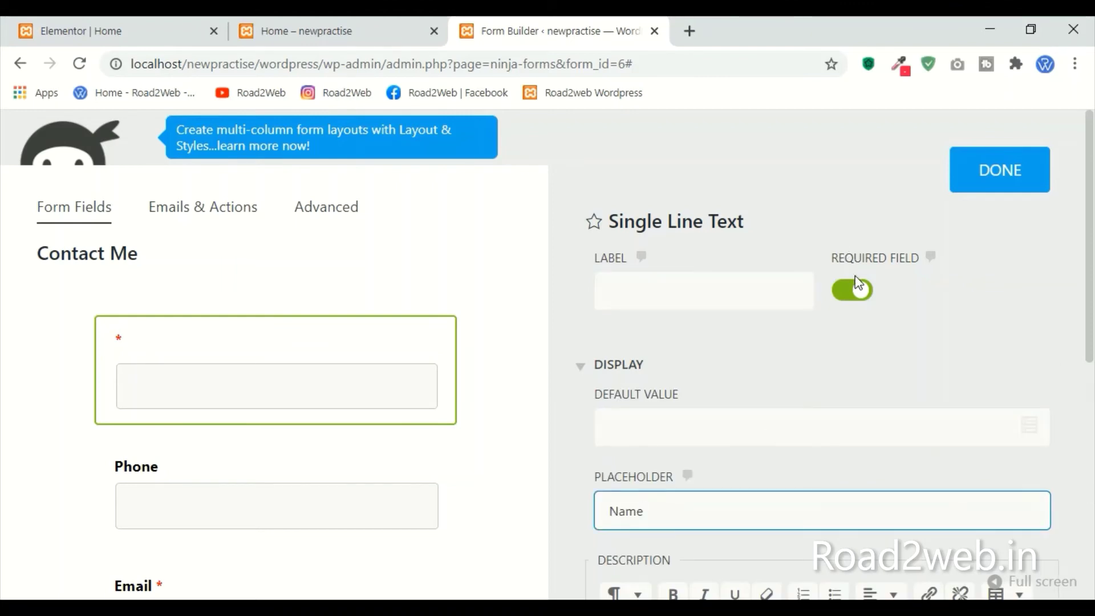
{"action": "left_click", "coordinate": [856, 292]}
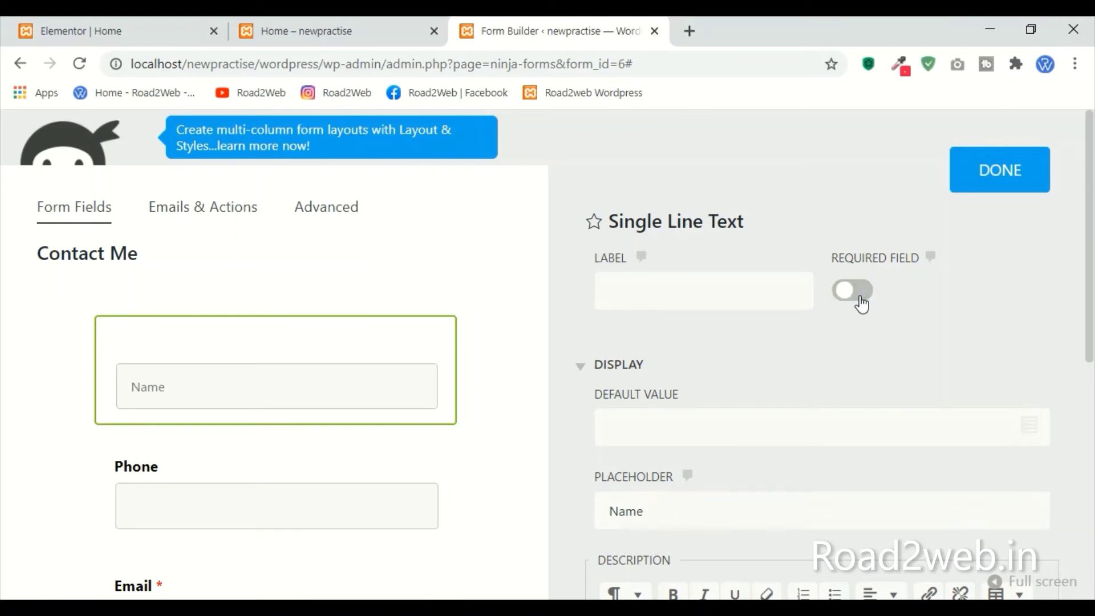
Step: Clear the Phone field's label and set its placeholder to "Phone"
{"action": "left_click", "coordinate": [252, 518]}
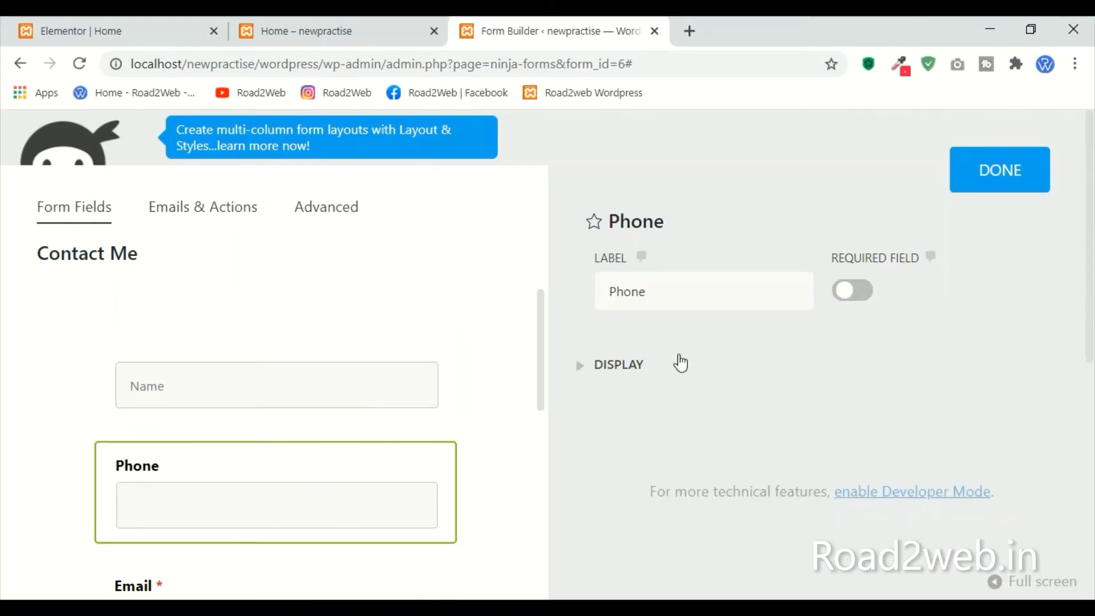
{"action": "left_click_drag", "start_coordinate": [667, 281], "coordinate": [591, 302]}
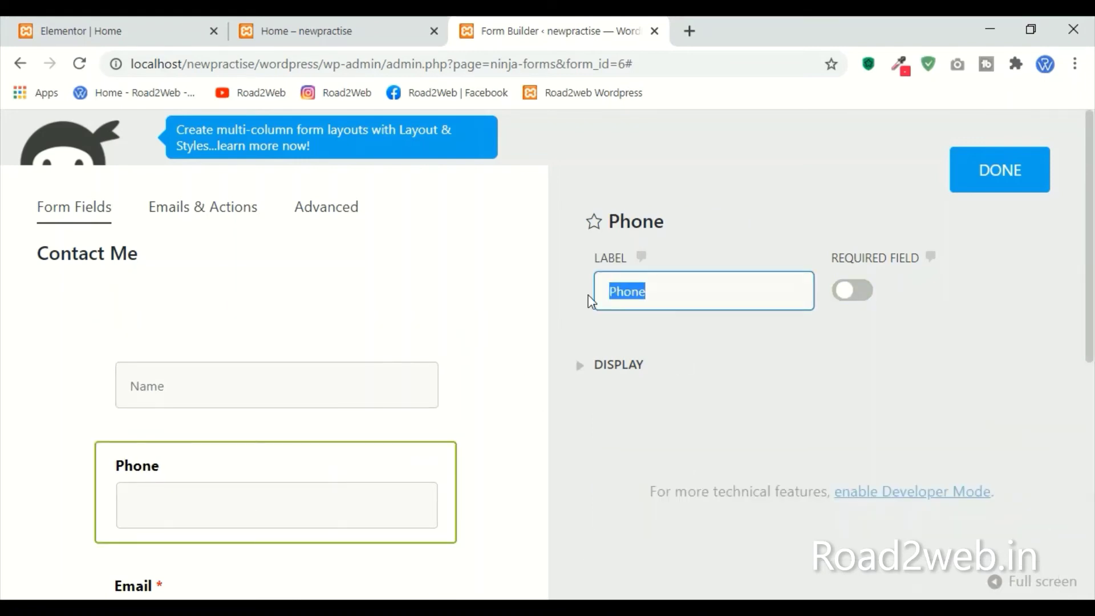
{"action": "key", "text": "BackSpace"}
{"action": "left_click", "coordinate": [642, 367]}
{"action": "left_click", "coordinate": [656, 515]}
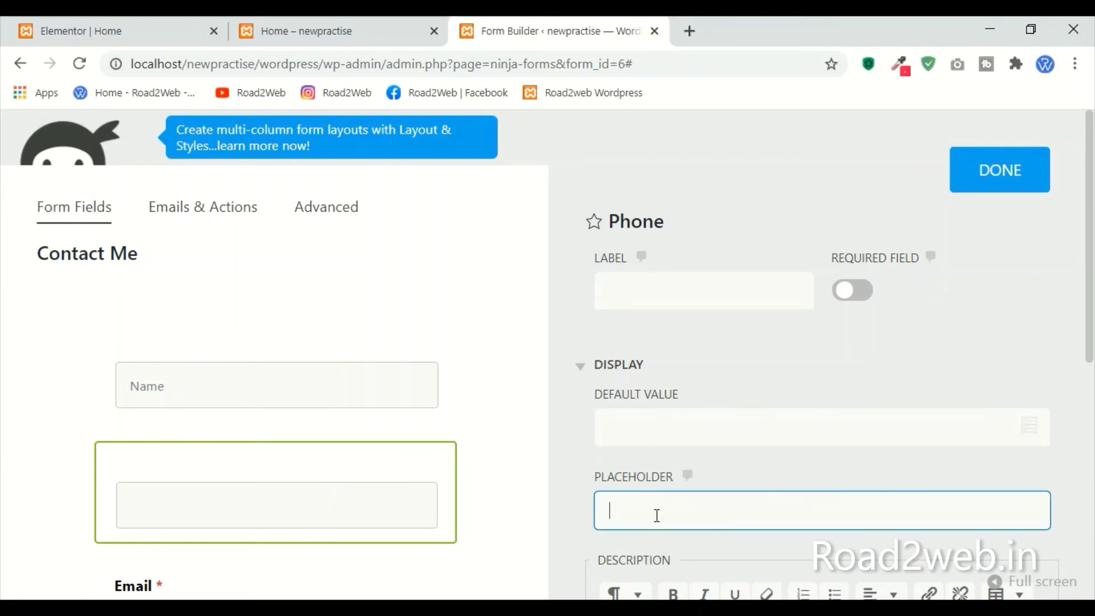
{"action": "type", "text": "Phone"}
Step: Clear the Email field's label, make it not required and set its placeholder to "Email"
{"action": "scroll", "coordinate": [183, 371], "scroll_direction": "down", "scroll_amount": 6}
{"action": "scroll", "coordinate": [171, 415], "scroll_direction": "up", "scroll_amount": 3}
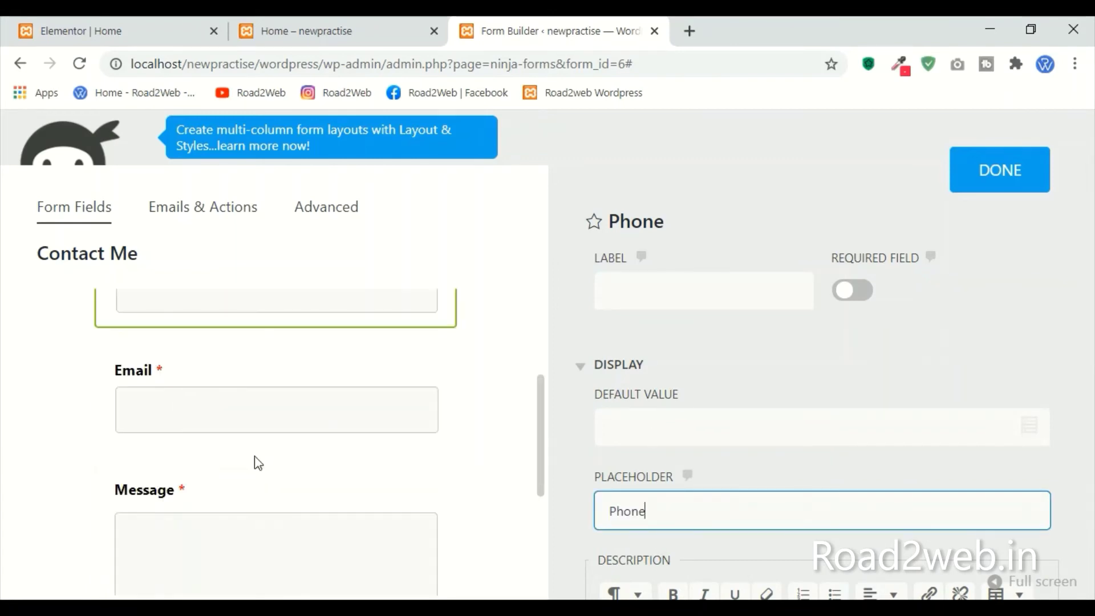
{"action": "left_click", "coordinate": [233, 422]}
{"action": "left_click_drag", "start_coordinate": [670, 295], "coordinate": [588, 301]}
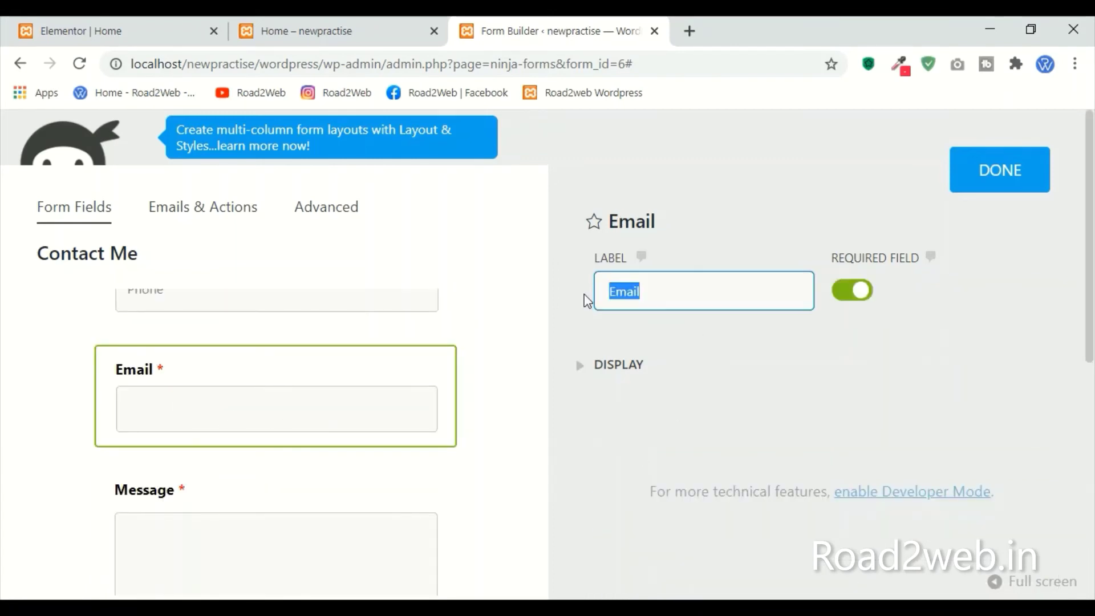
{"action": "key", "text": "BackSpace"}
{"action": "left_click", "coordinate": [861, 288]}
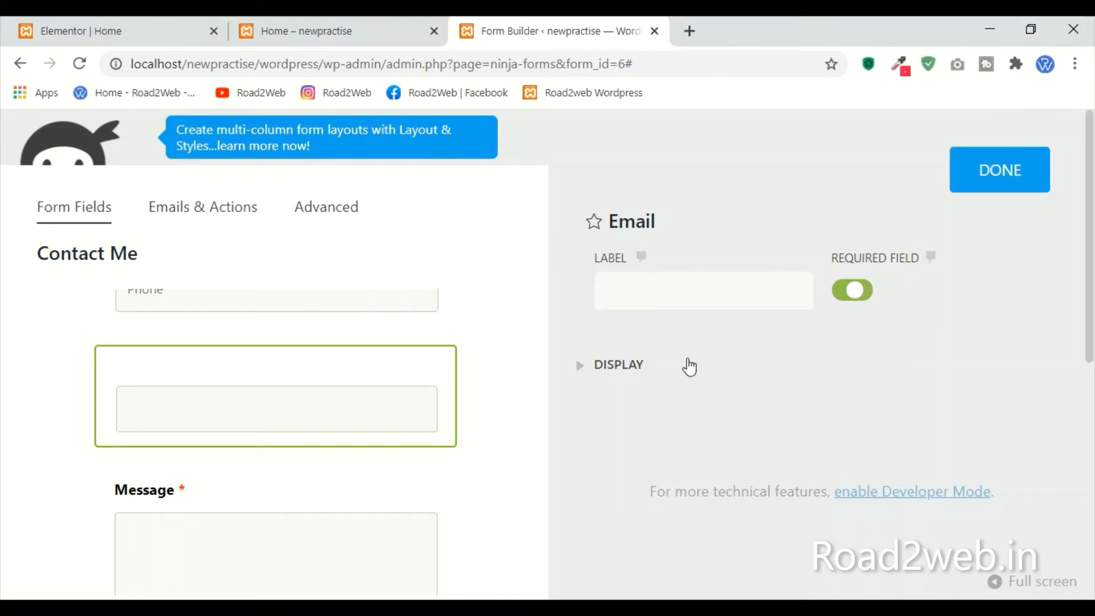
{"action": "left_click", "coordinate": [595, 368]}
{"action": "left_click", "coordinate": [630, 518]}
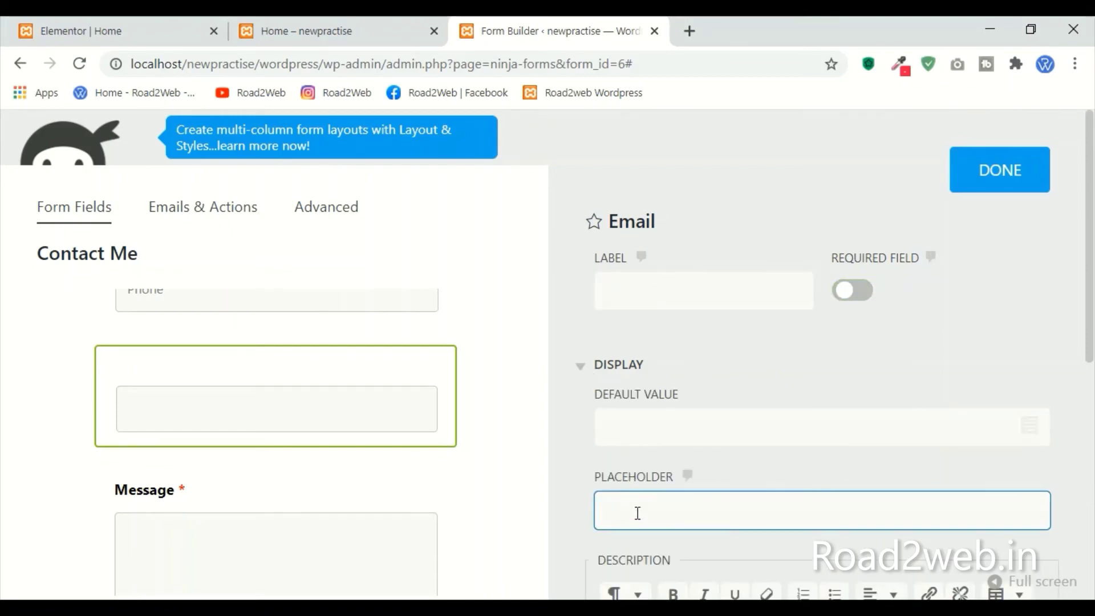
Step: Clear the Message field's label and set its placeholder to "Message", shrinking the placeholder box to one line
{"action": "left_click", "coordinate": [213, 536]}
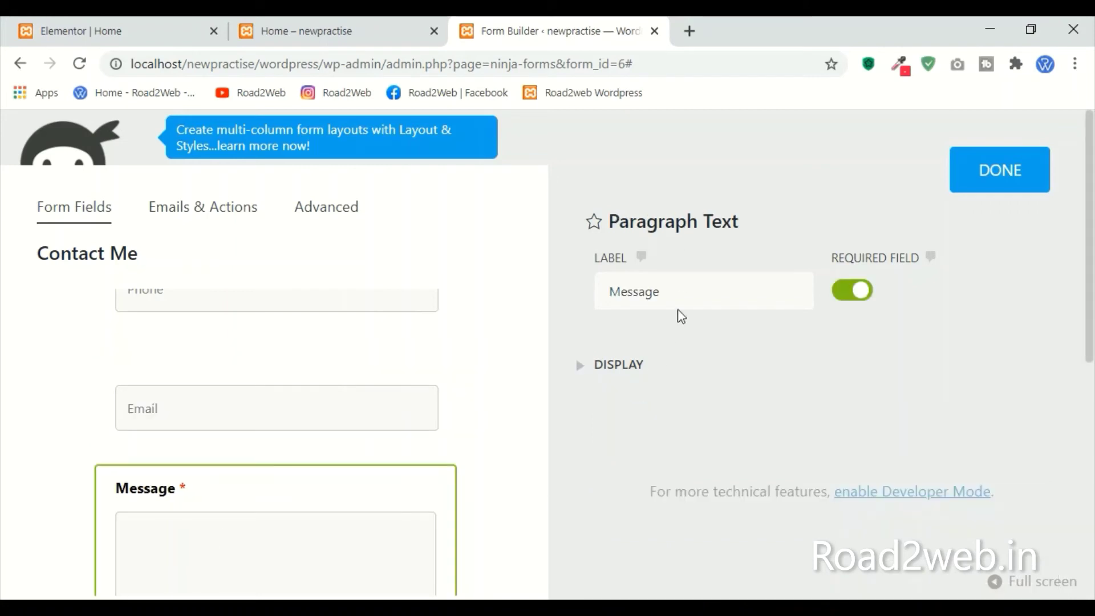
{"action": "left_click_drag", "start_coordinate": [665, 292], "coordinate": [589, 296]}
{"action": "key", "text": "BackSpace"}
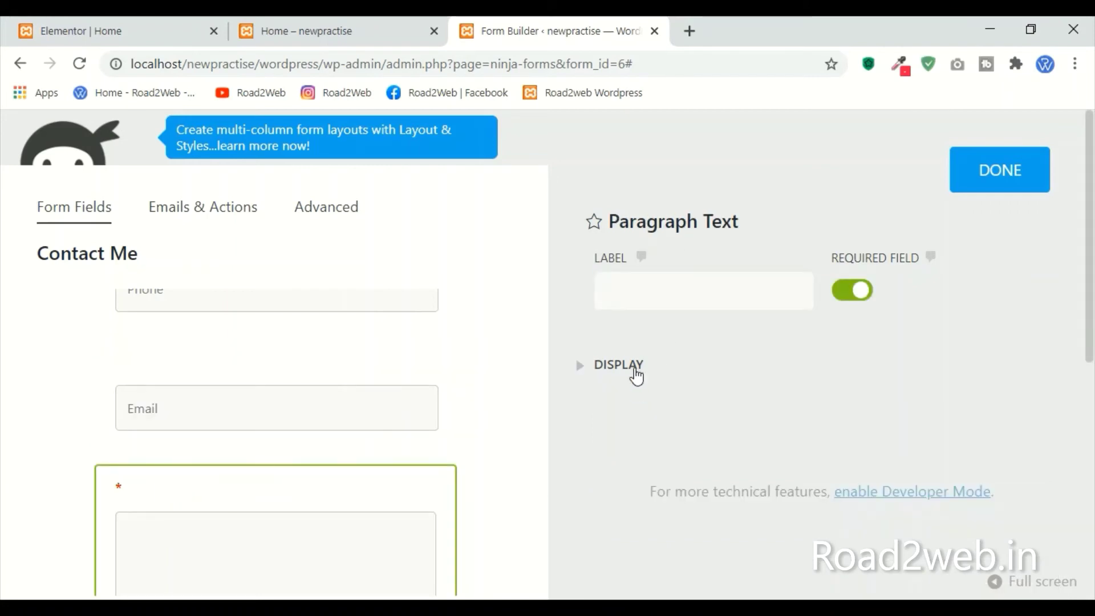
{"action": "left_click", "coordinate": [630, 368]}
{"action": "scroll", "coordinate": [643, 457], "scroll_direction": "down", "scroll_amount": 4}
{"action": "left_click", "coordinate": [643, 448]}
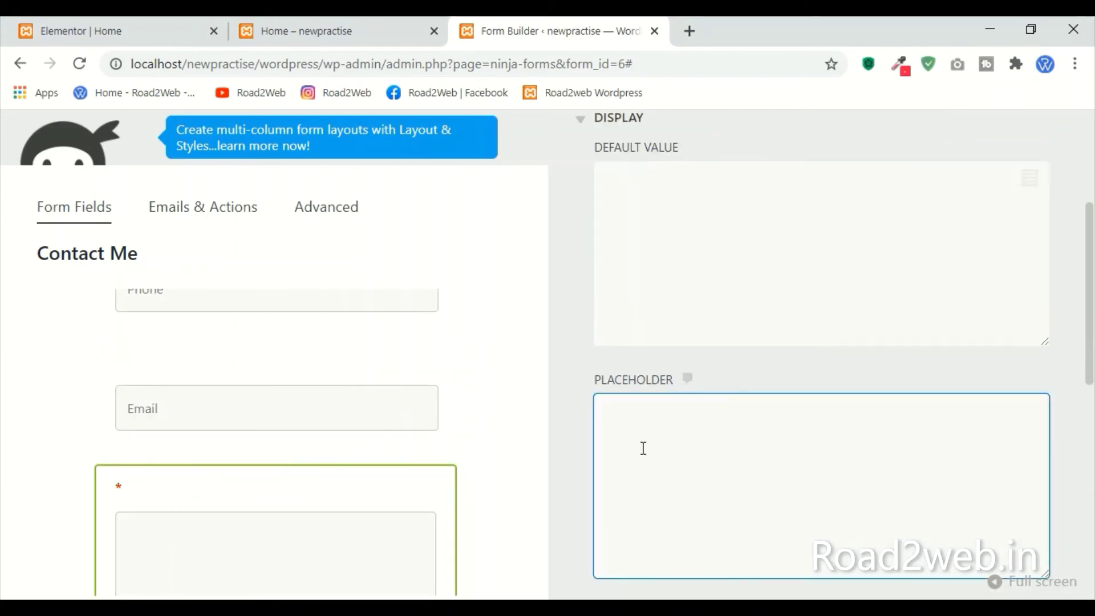
{"action": "type", "text": "Message"}
{"action": "scroll", "coordinate": [643, 448], "scroll_direction": "down", "scroll_amount": 4}
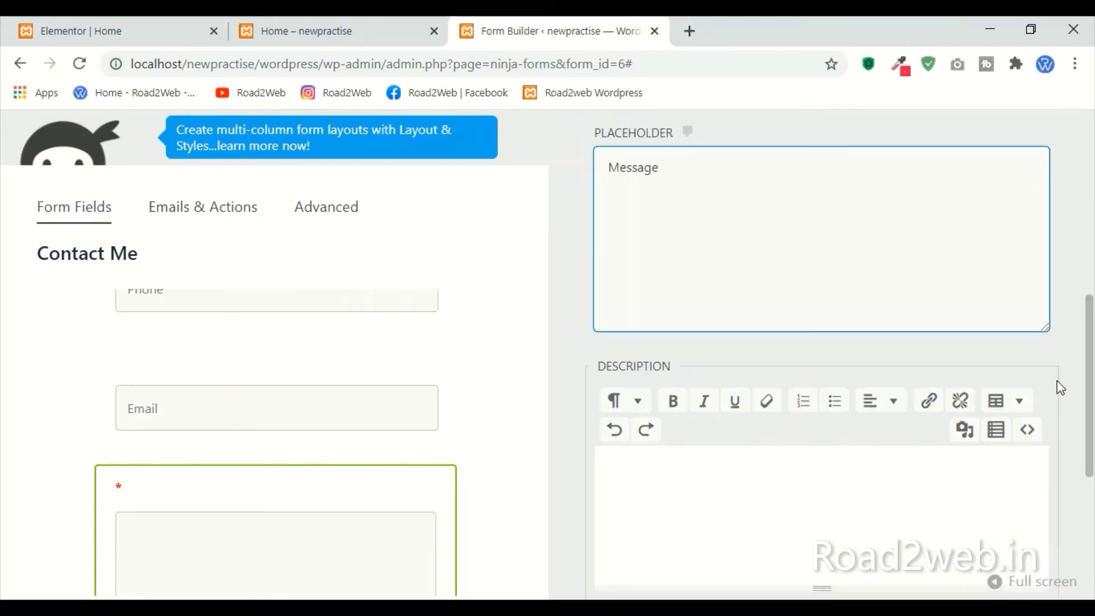
{"action": "left_click_drag", "start_coordinate": [1046, 326], "coordinate": [1036, 179]}
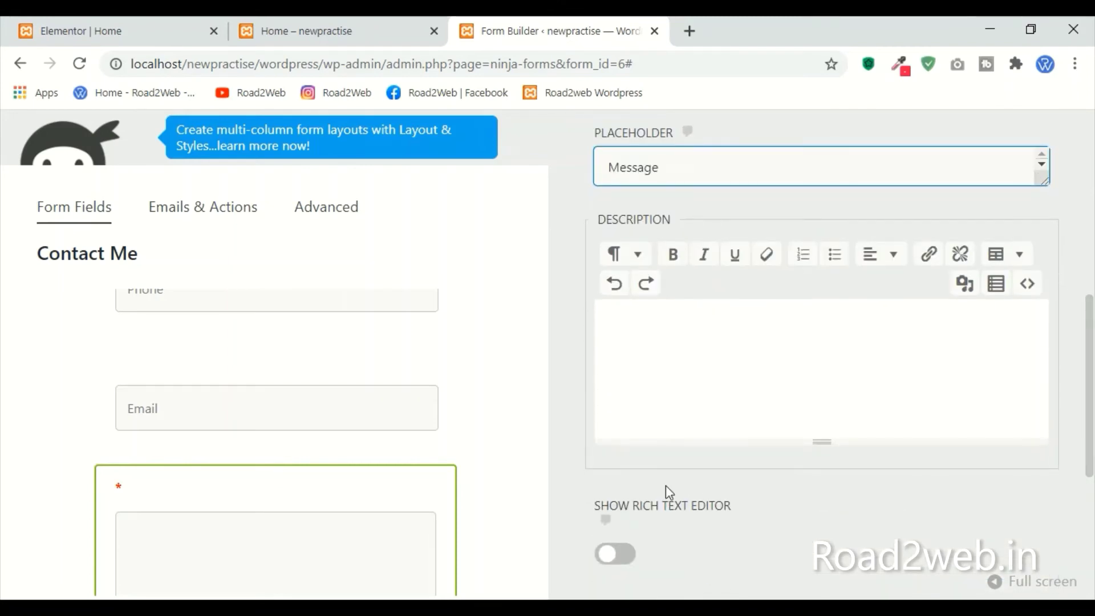
Step: Finish editing the field settings and publish the Contact Me form
{"action": "scroll", "coordinate": [1044, 166], "scroll_direction": "down", "scroll_amount": 3}
{"action": "scroll", "coordinate": [91, 537], "scroll_direction": "down", "scroll_amount": 3}
{"action": "scroll", "coordinate": [647, 397], "scroll_direction": "up", "scroll_amount": 10}
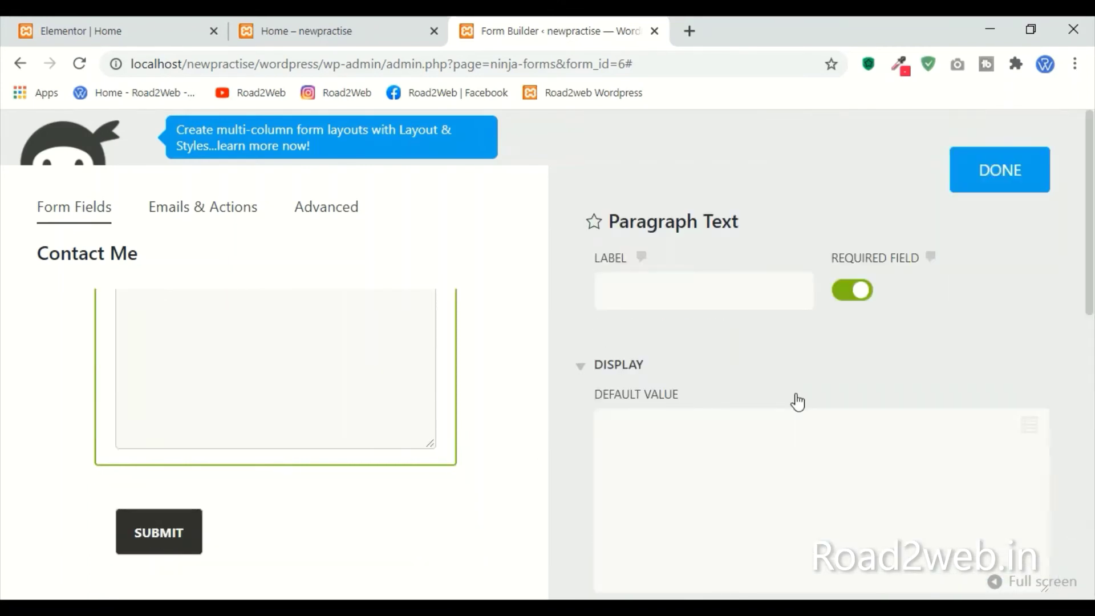
{"action": "left_click", "coordinate": [1002, 171]}
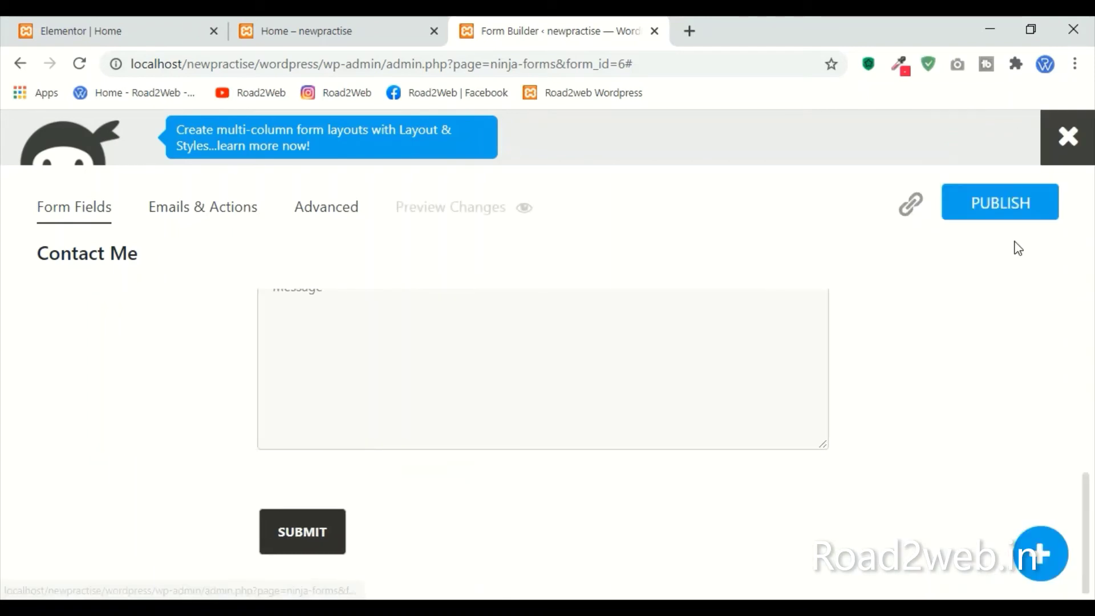
{"action": "left_click", "coordinate": [995, 206]}
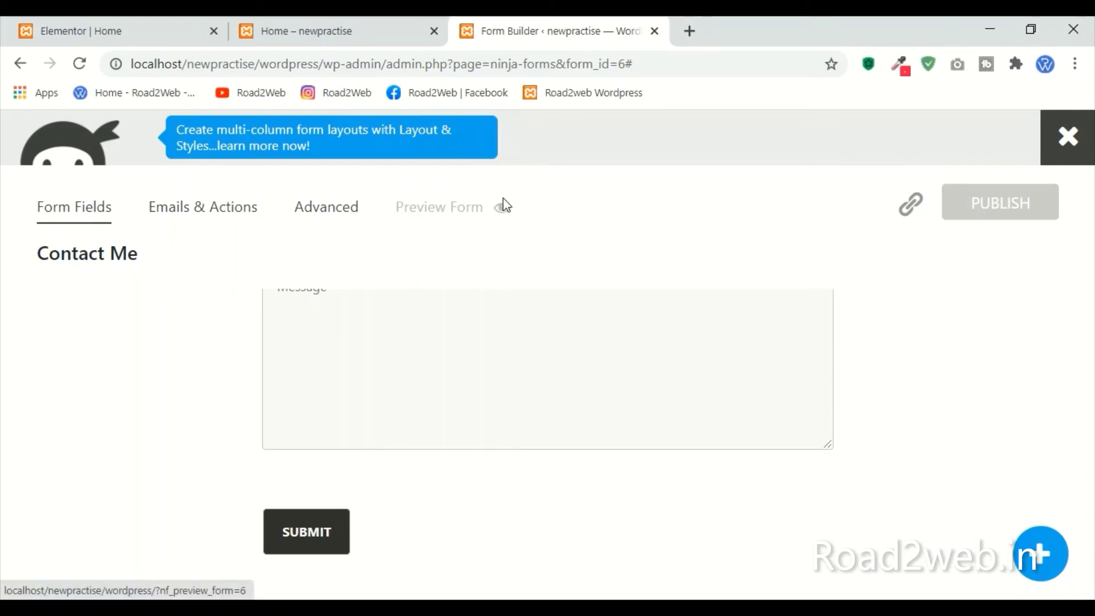
{"action": "scroll", "coordinate": [1015, 325], "scroll_direction": "up", "scroll_amount": 5}
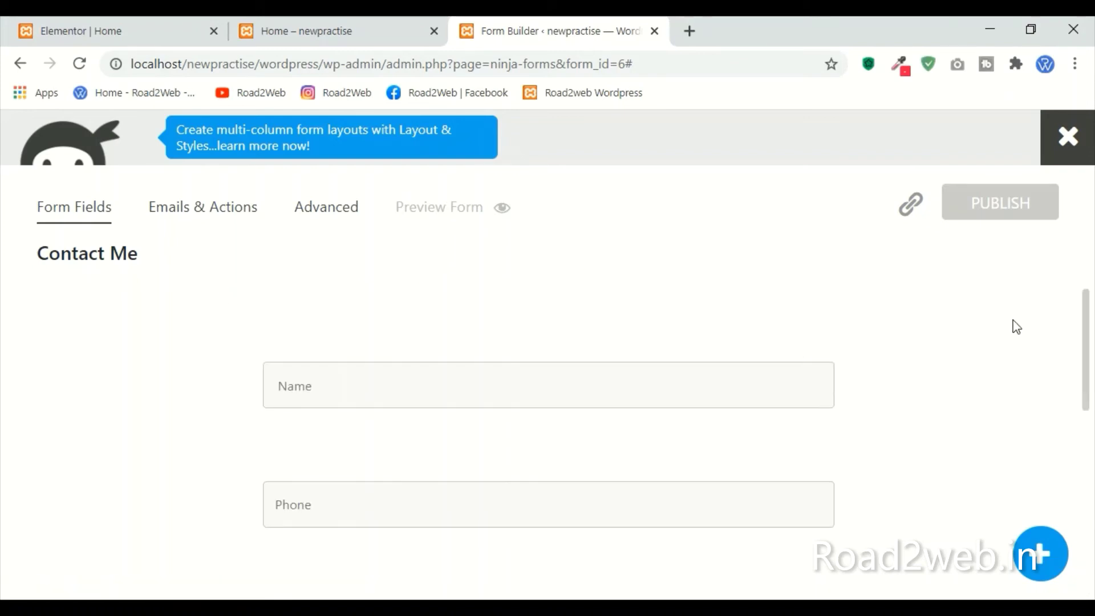
Step: Reload the home page in the Elementor editor and close the form builder page
{"action": "left_click", "coordinate": [21, 23]}
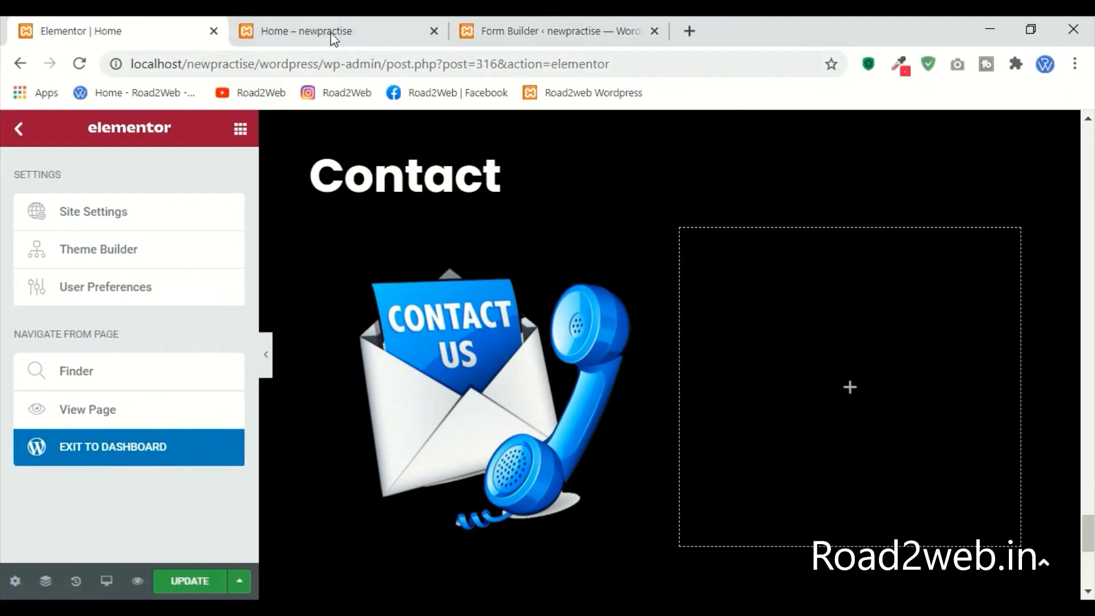
{"action": "left_click", "coordinate": [79, 64]}
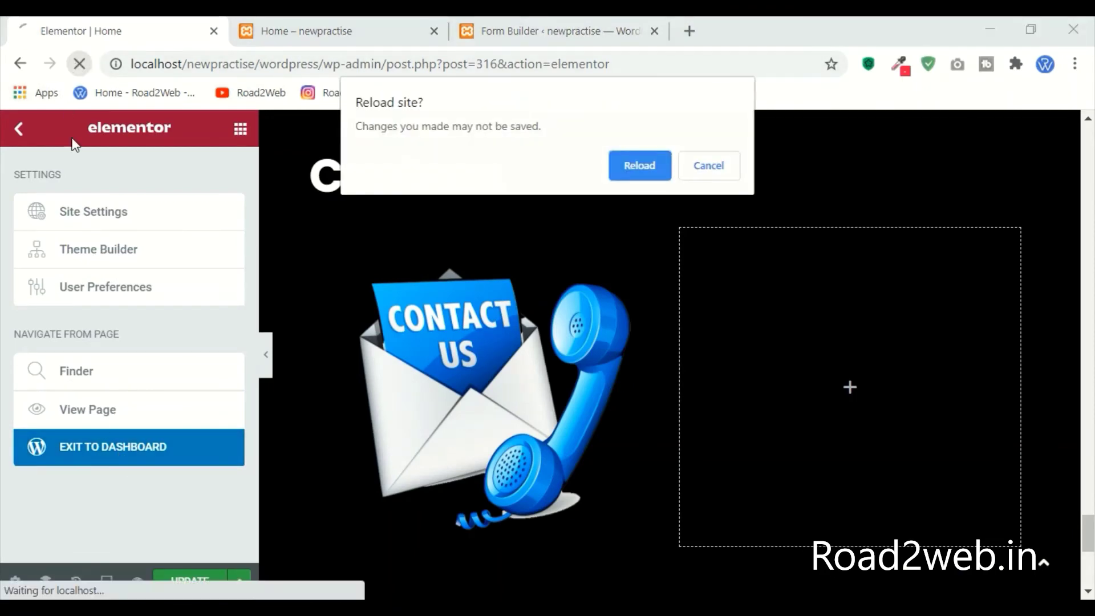
{"action": "left_click", "coordinate": [629, 167]}
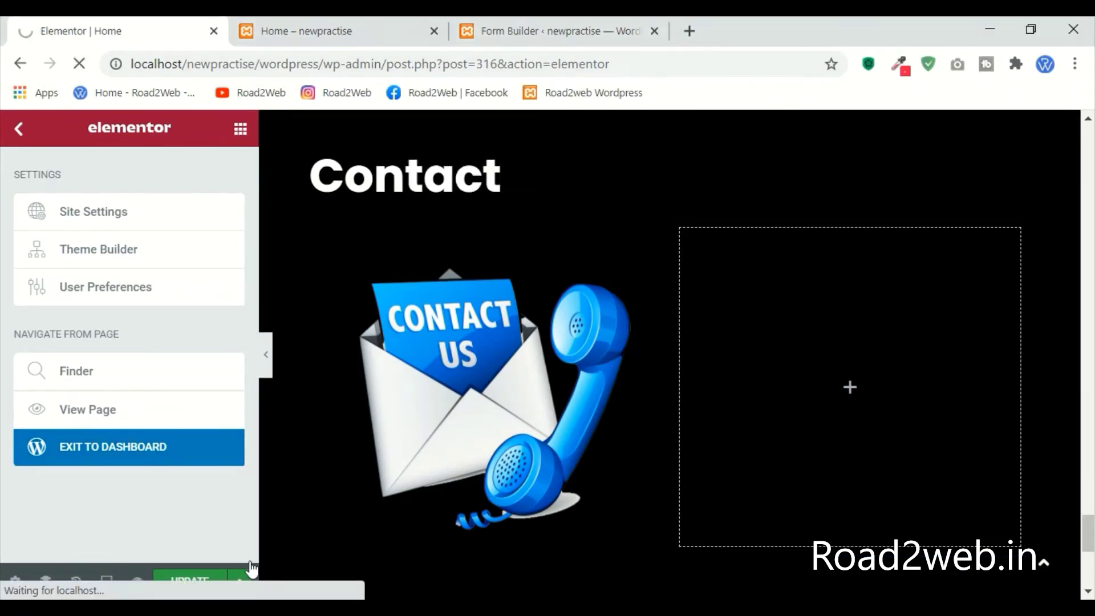
{"action": "left_click", "coordinate": [626, 22]}
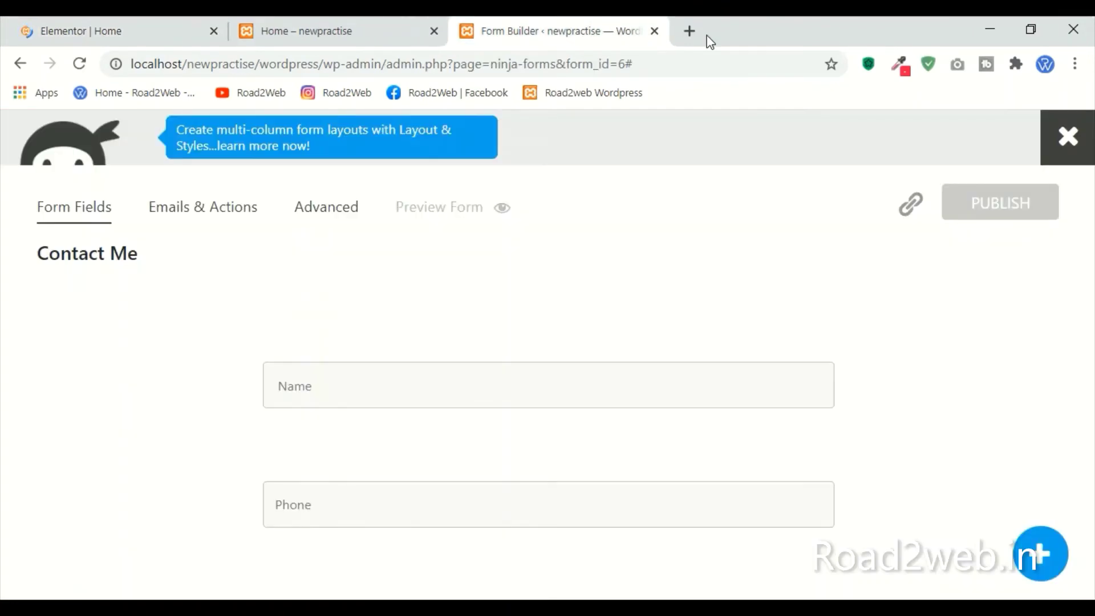
{"action": "left_click", "coordinate": [654, 32]}
{"action": "left_click", "coordinate": [147, 24]}
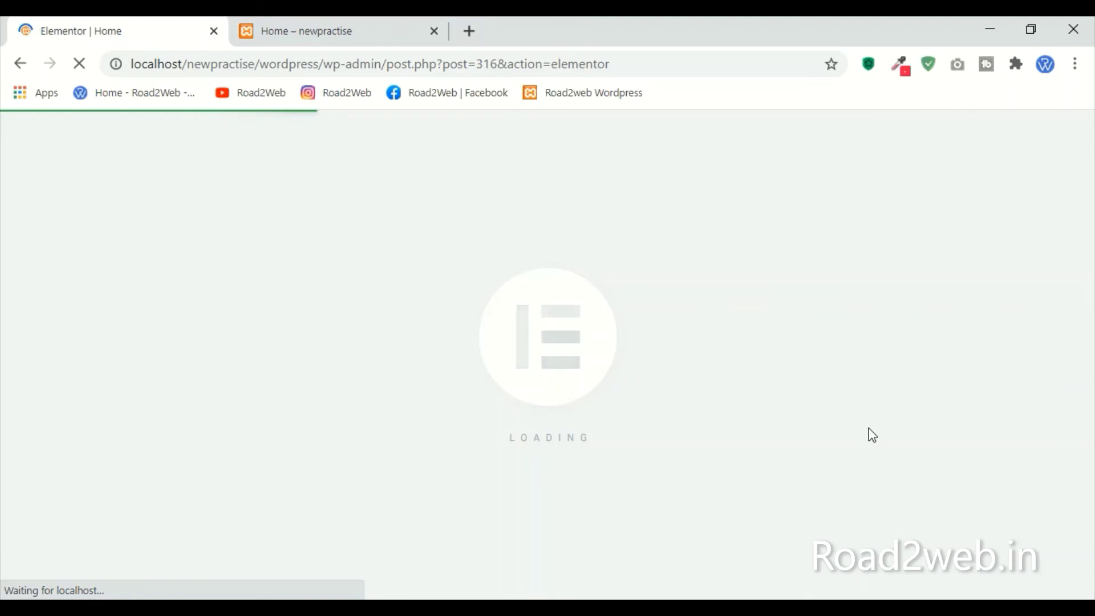
Step: Review the home page preview down to the Contact section
{"action": "left_click", "coordinate": [335, 26]}
{"action": "scroll", "coordinate": [744, 412], "scroll_direction": "down", "scroll_amount": 15}
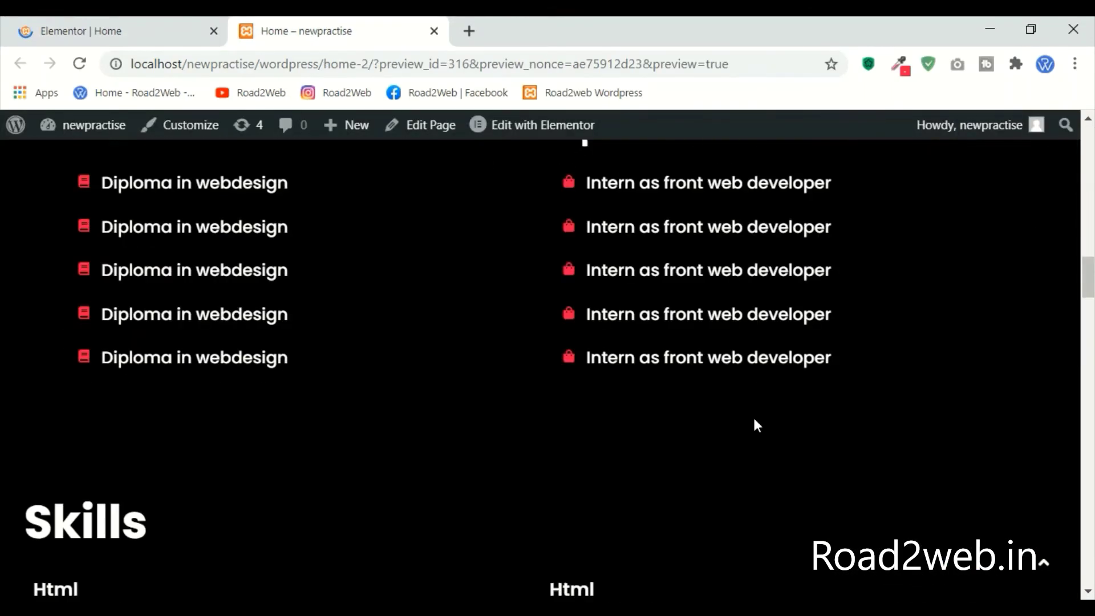
{"action": "scroll", "coordinate": [756, 425], "scroll_direction": "down", "scroll_amount": 20}
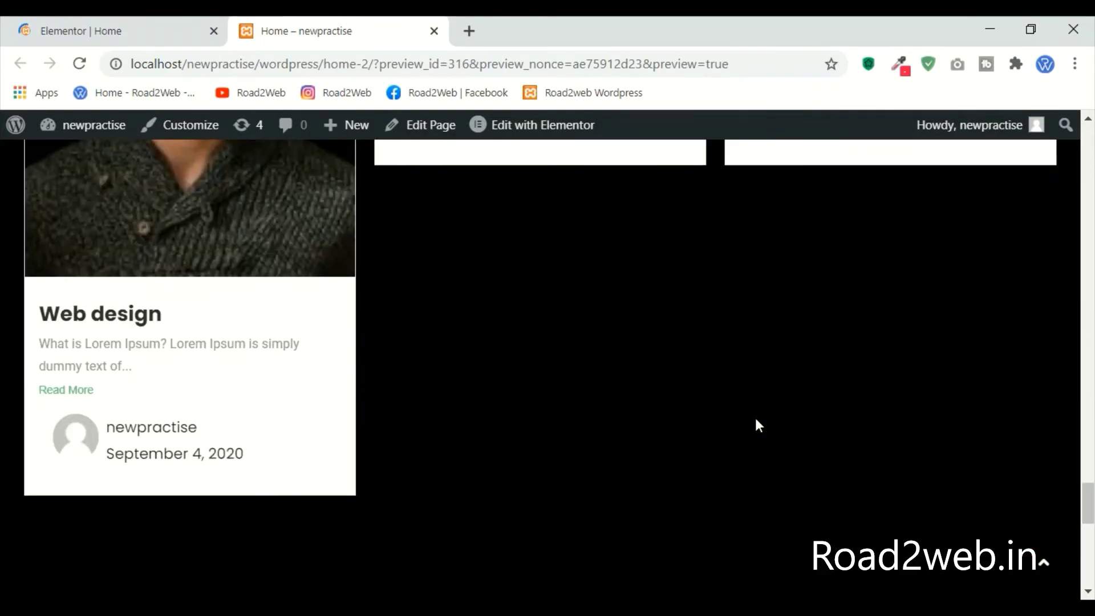
{"action": "scroll", "coordinate": [756, 424], "scroll_direction": "down", "scroll_amount": 8}
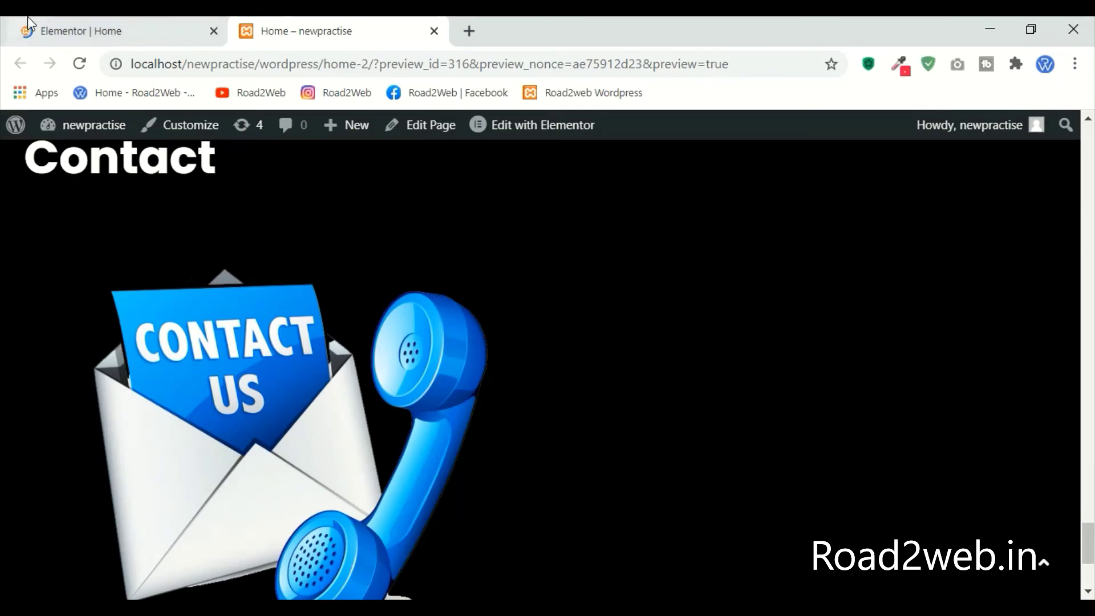
Step: Add the EA Ninja Forms widget to the empty column beside the Contact Us image in the Elementor editor
{"action": "left_click", "coordinate": [162, 26]}
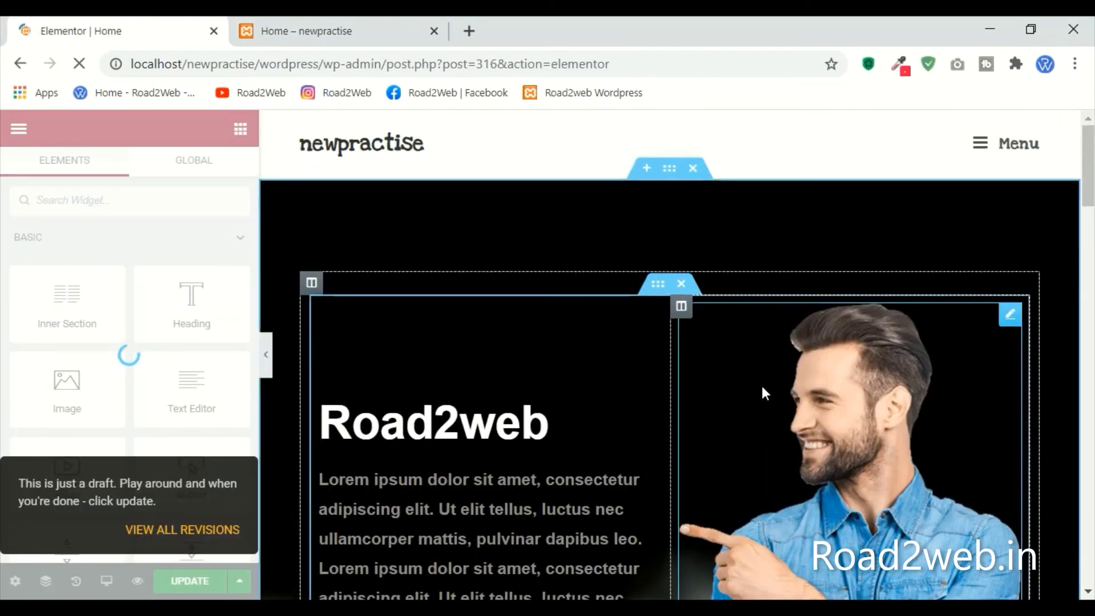
{"action": "scroll", "coordinate": [787, 467], "scroll_direction": "down", "scroll_amount": 15}
{"action": "scroll", "coordinate": [790, 468], "scroll_direction": "up", "scroll_amount": 8}
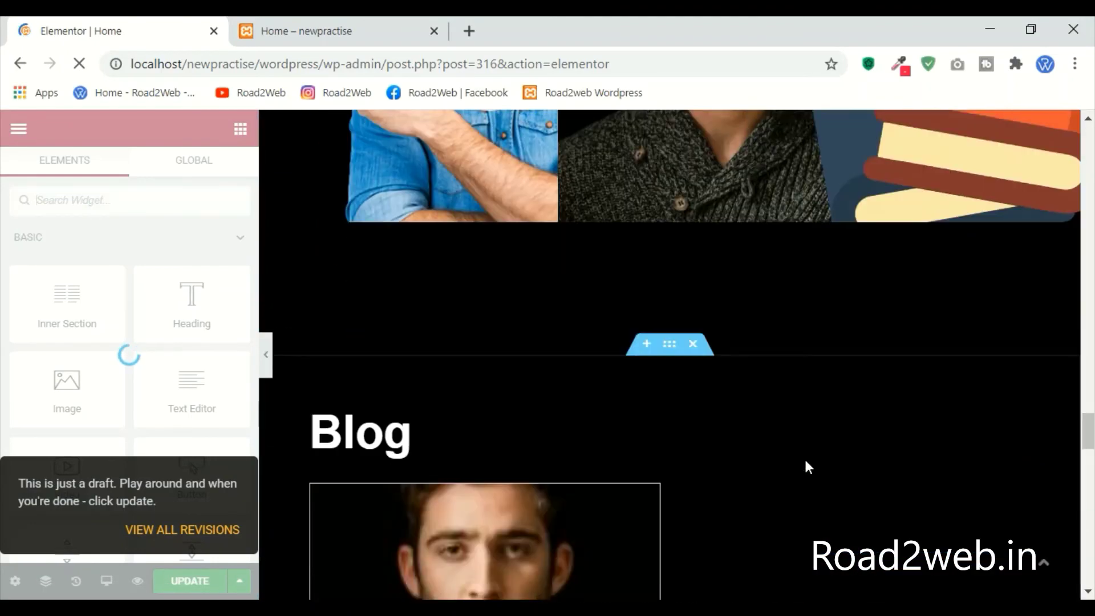
{"action": "scroll", "coordinate": [805, 466], "scroll_direction": "down", "scroll_amount": 20}
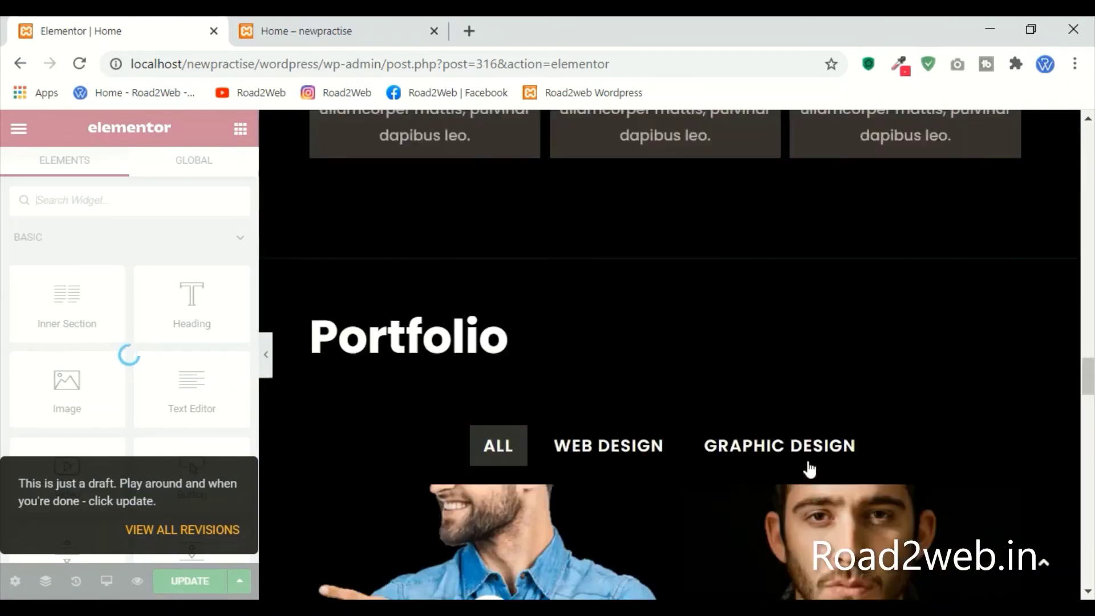
{"action": "scroll", "coordinate": [816, 465], "scroll_direction": "down", "scroll_amount": 7}
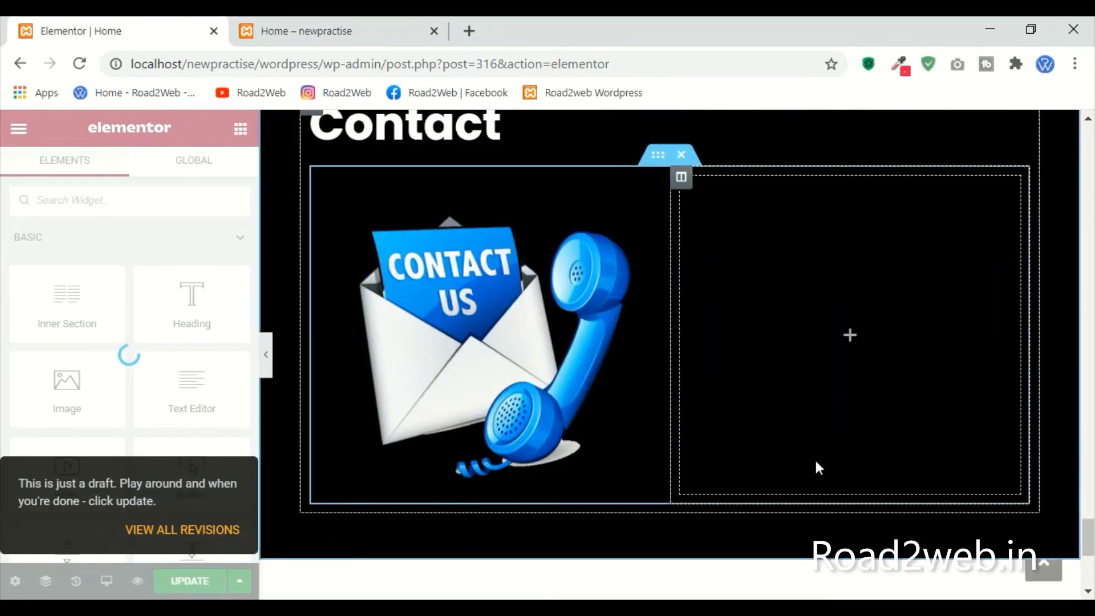
{"action": "scroll", "coordinate": [727, 354], "scroll_direction": "up", "scroll_amount": 4}
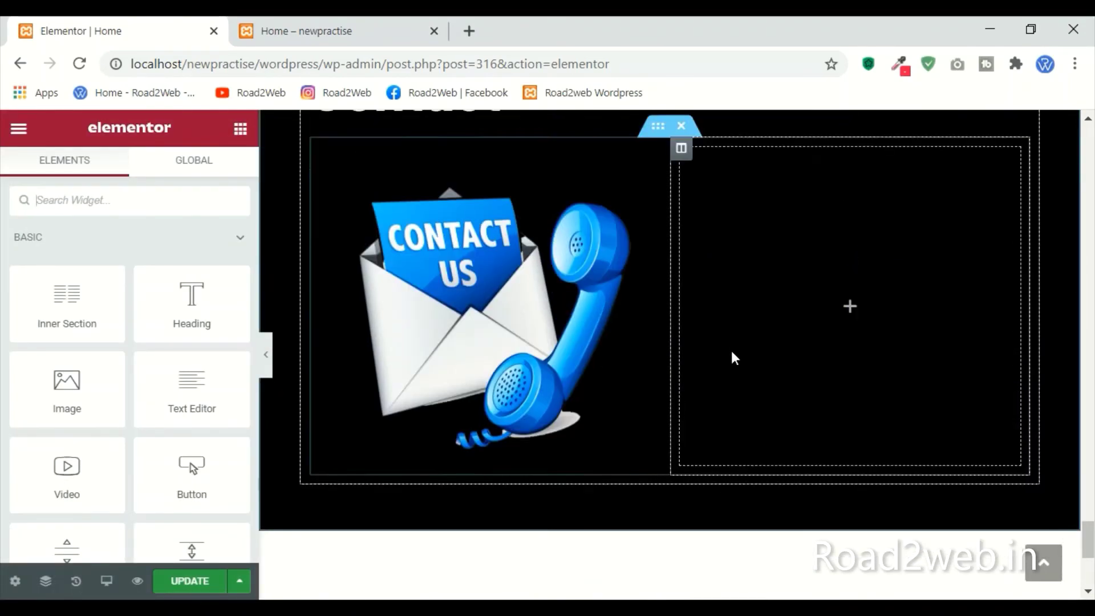
{"action": "left_click", "coordinate": [89, 201]}
{"action": "type", "text": "ninja"}
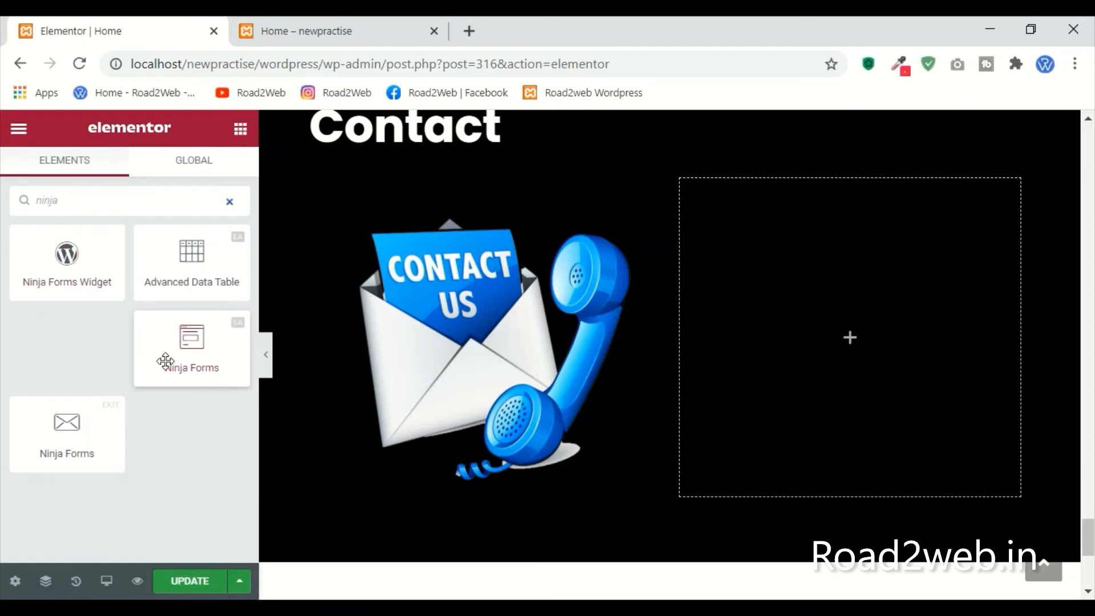
{"action": "left_click_drag", "start_coordinate": [188, 338], "coordinate": [850, 337]}
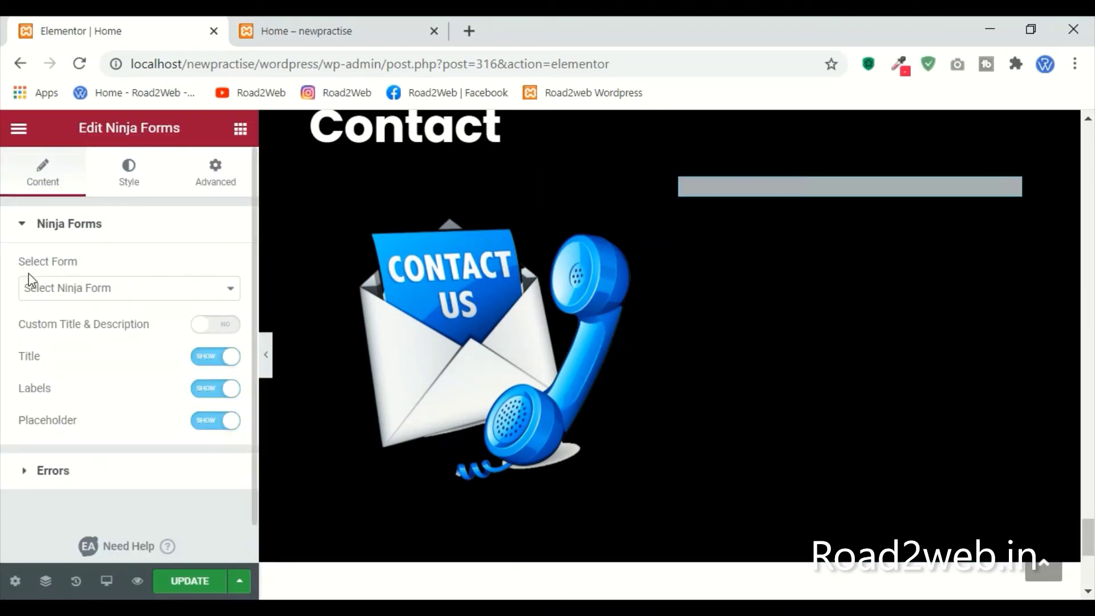
Step: Choose Contact Me as the form shown by the Ninja Forms widget and reload the home page preview
{"action": "left_click", "coordinate": [36, 296]}
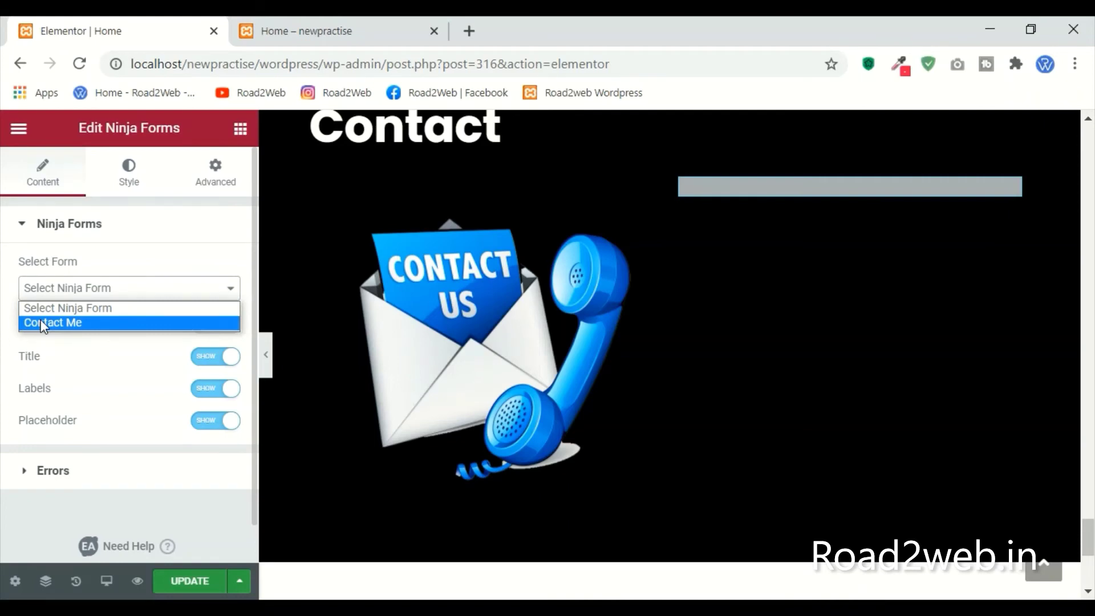
{"action": "left_click", "coordinate": [43, 323]}
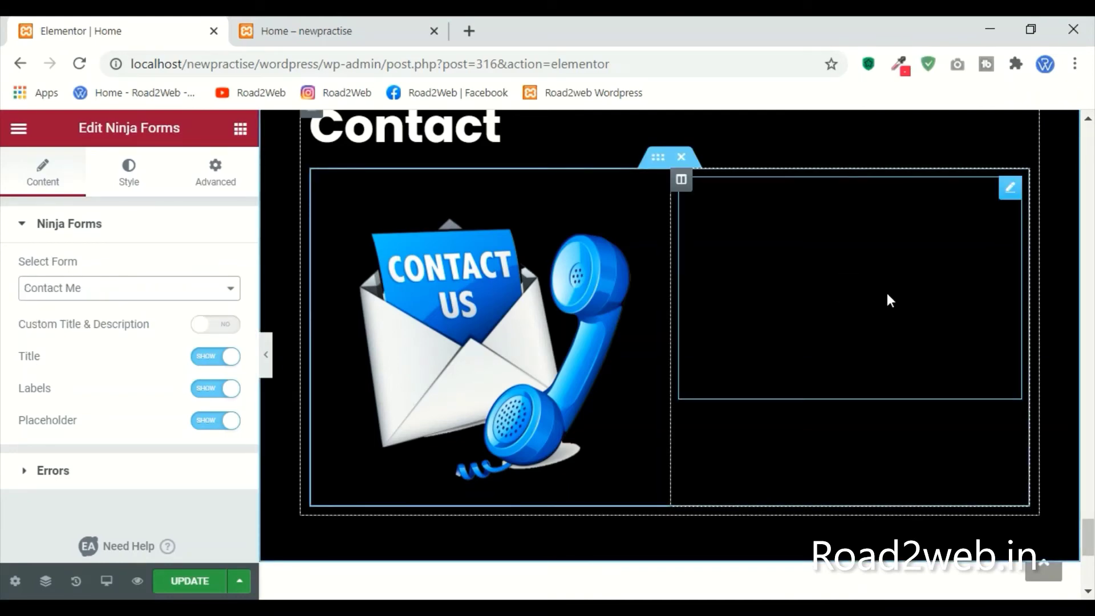
{"action": "left_click", "coordinate": [245, 17]}
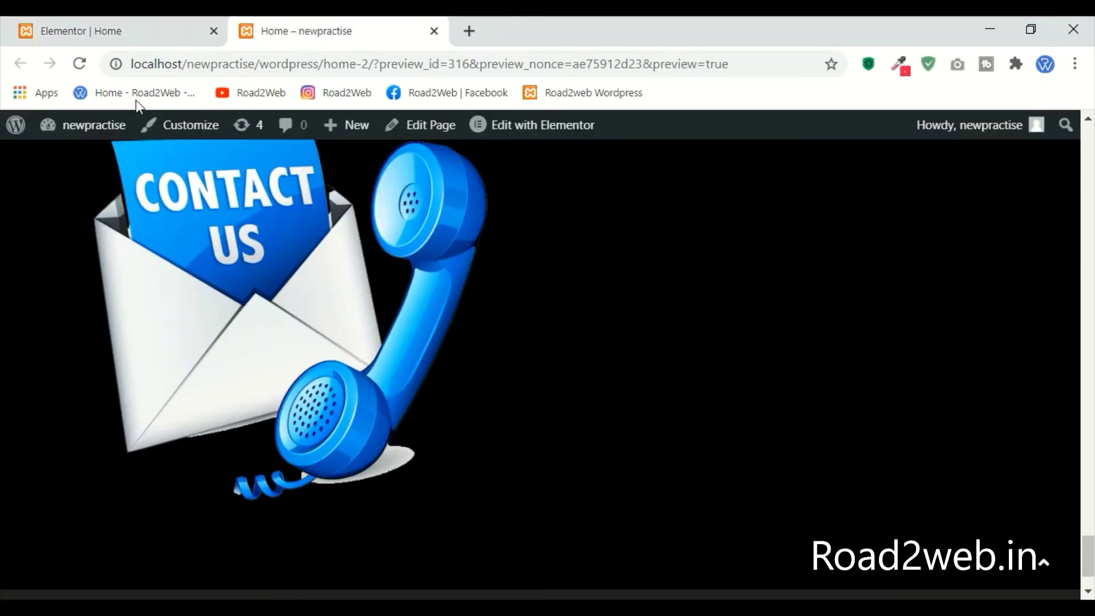
{"action": "left_click", "coordinate": [80, 64]}
{"action": "left_click", "coordinate": [150, 23]}
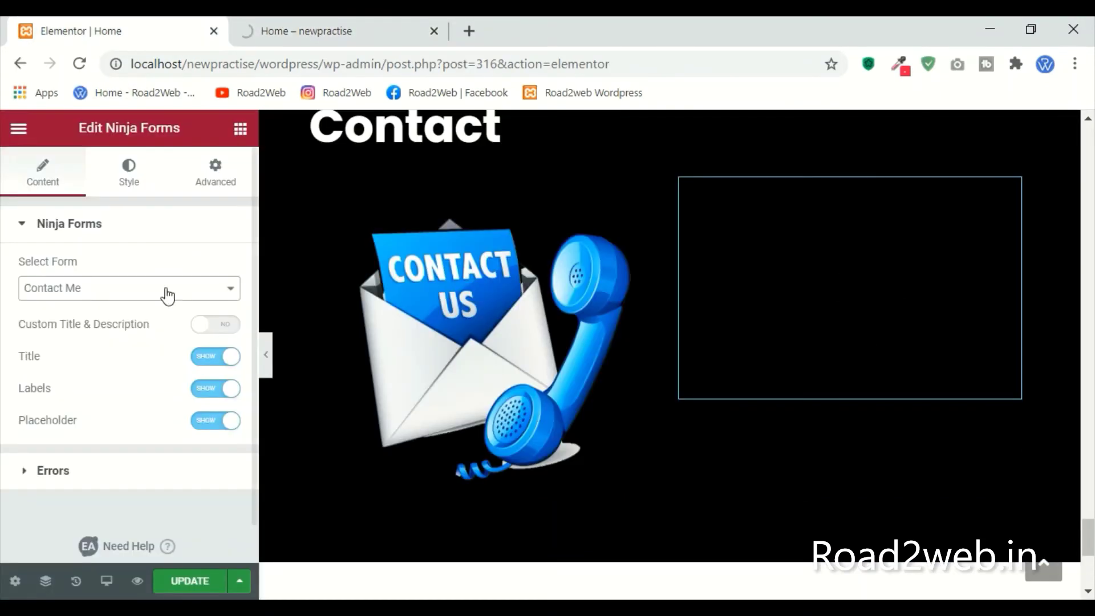
Step: Set the Ninja Forms widget's placeholder text color to #fff and update the page
{"action": "left_click", "coordinate": [146, 177]}
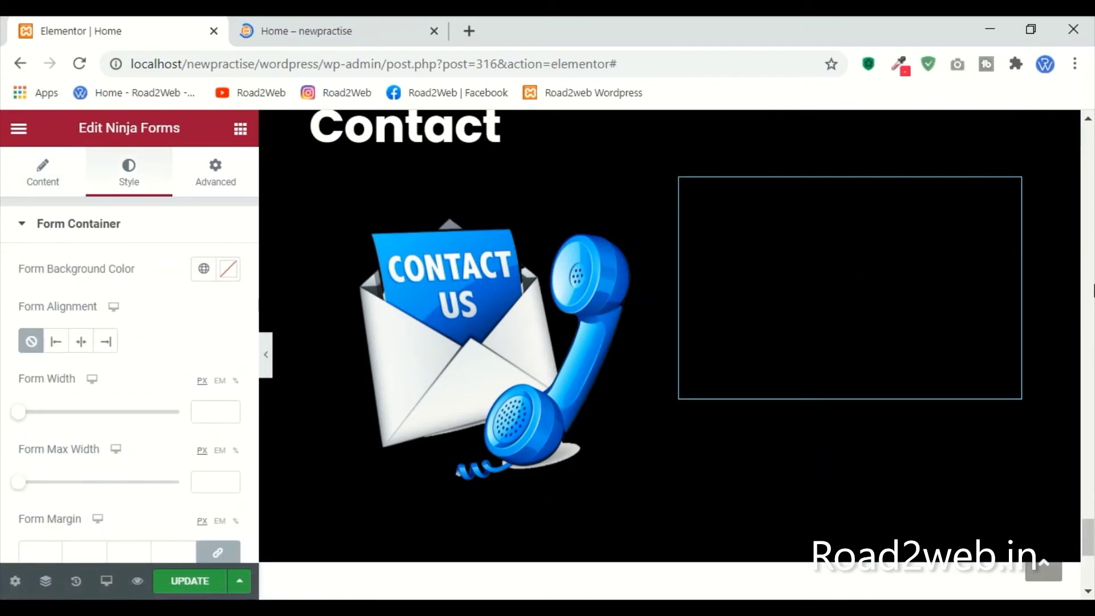
{"action": "scroll", "coordinate": [82, 331], "scroll_direction": "down", "scroll_amount": 6}
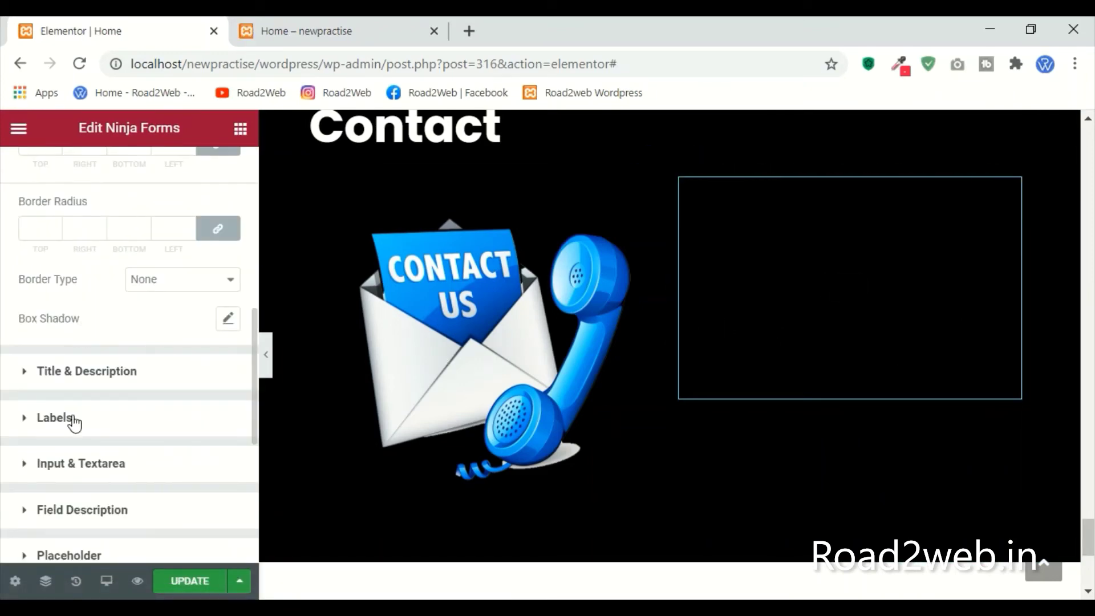
{"action": "scroll", "coordinate": [97, 408], "scroll_direction": "down", "scroll_amount": 4}
{"action": "left_click", "coordinate": [46, 311]}
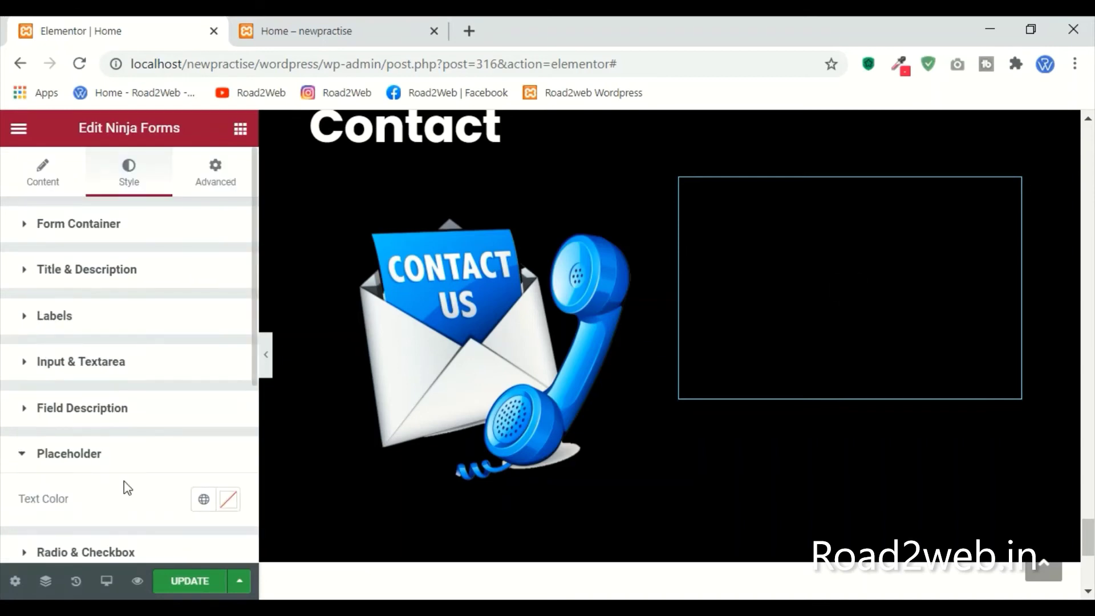
{"action": "scroll", "coordinate": [103, 473], "scroll_direction": "down", "scroll_amount": 4}
{"action": "left_click", "coordinate": [222, 260]}
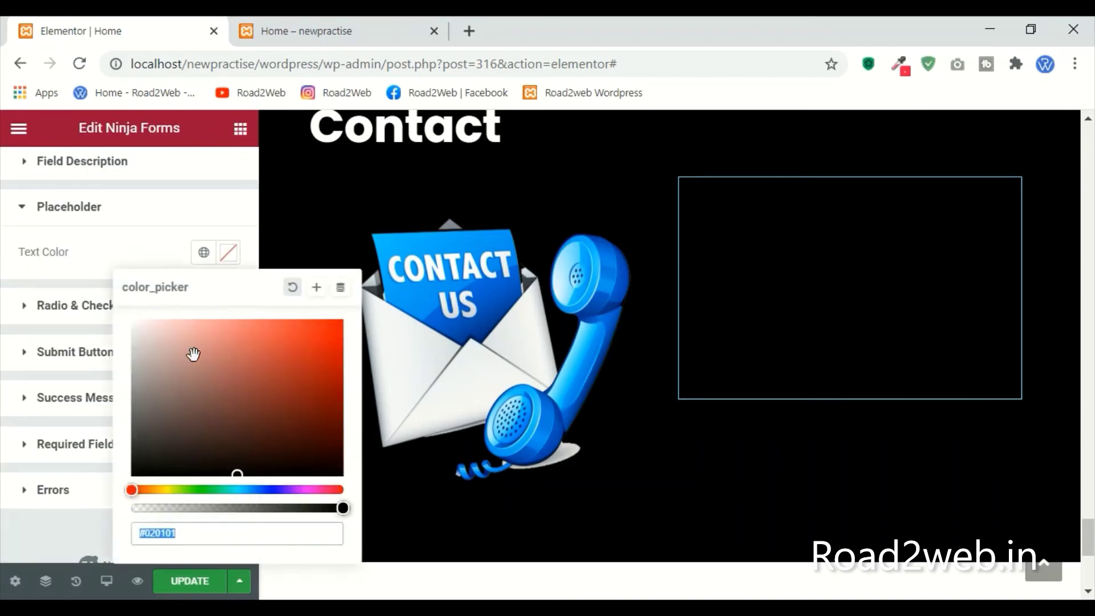
{"action": "left_click", "coordinate": [147, 343]}
{"action": "left_click_drag", "start_coordinate": [145, 333], "coordinate": [134, 324]}
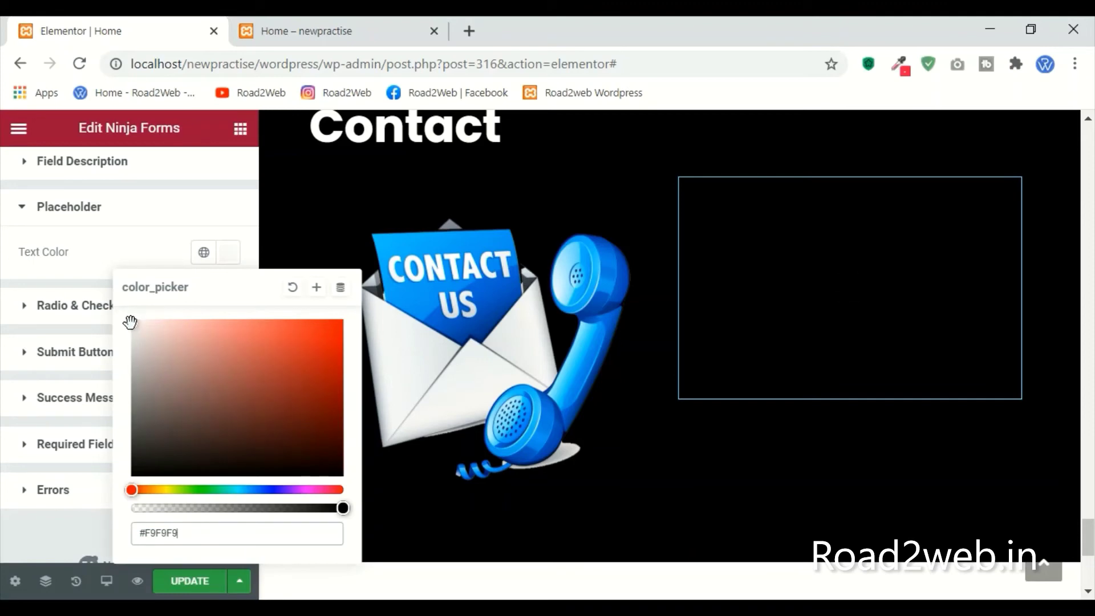
{"action": "triple_click", "coordinate": [132, 533]}
{"action": "type", "text": "#fff"}
{"action": "left_click", "coordinate": [191, 585]}
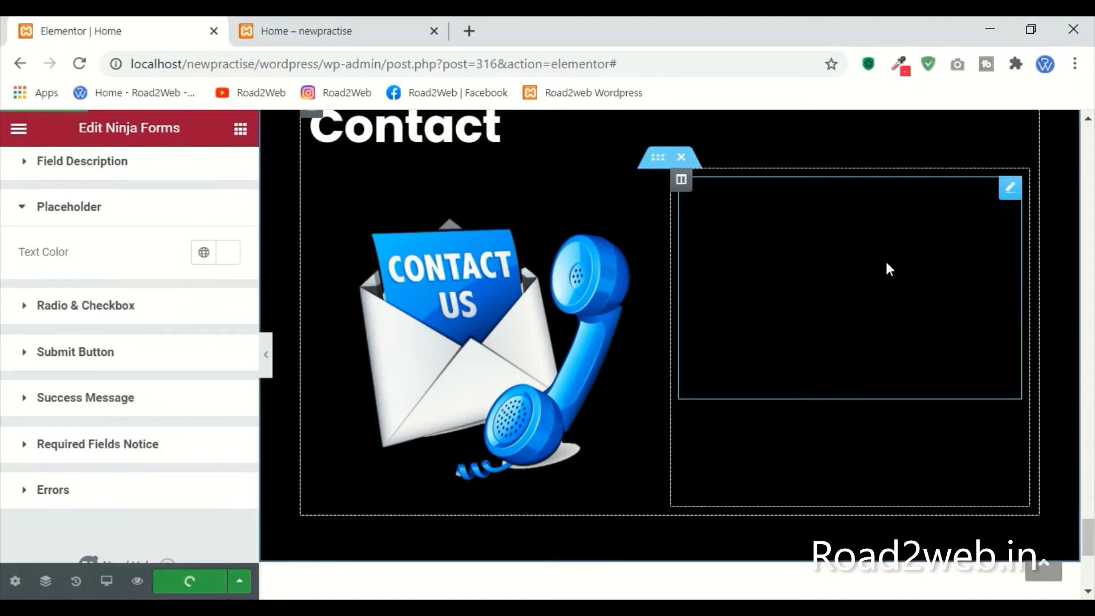
Step: Reload the home page preview and examine the contact form's title, required-fields notice, placeholders and Submit button
{"action": "key", "text": "ctrl+Tab"}
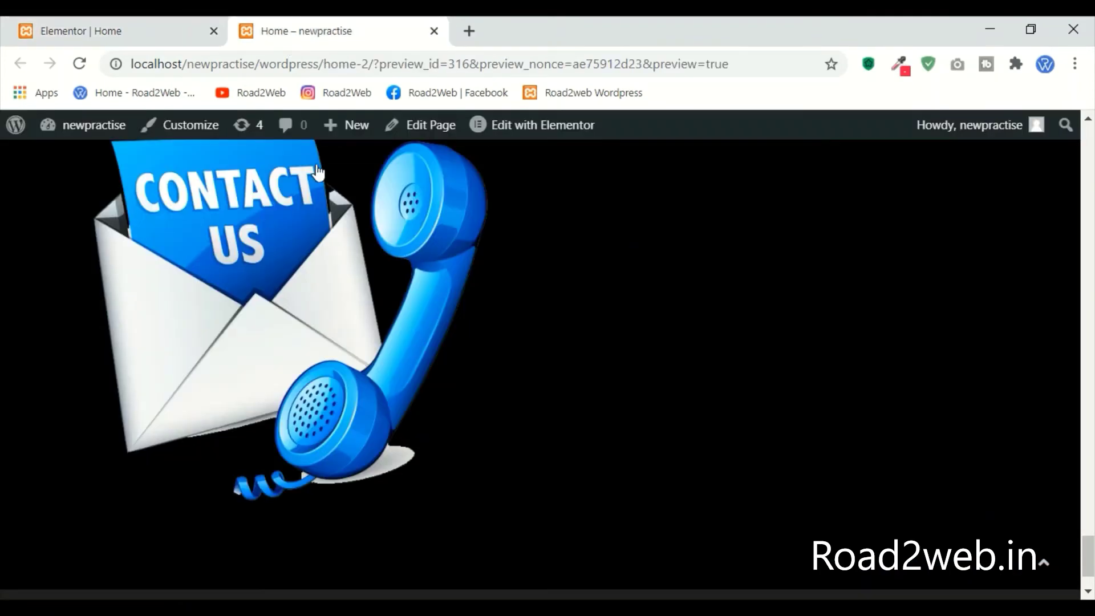
{"action": "left_click", "coordinate": [78, 64]}
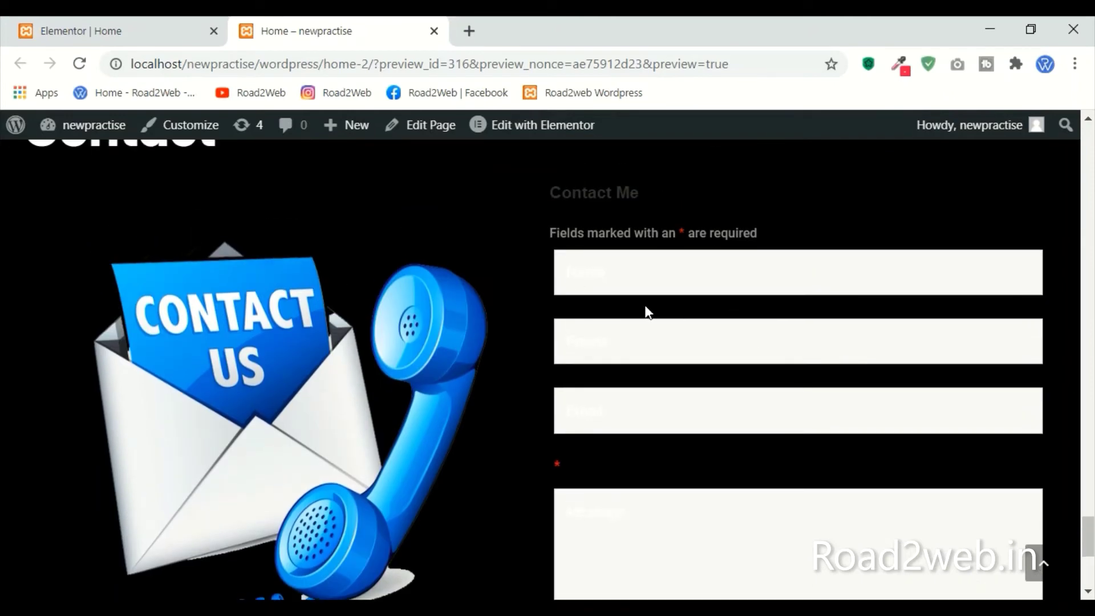
{"action": "scroll", "coordinate": [752, 337], "scroll_direction": "down", "scroll_amount": 3}
{"action": "scroll", "coordinate": [767, 396], "scroll_direction": "up", "scroll_amount": 4}
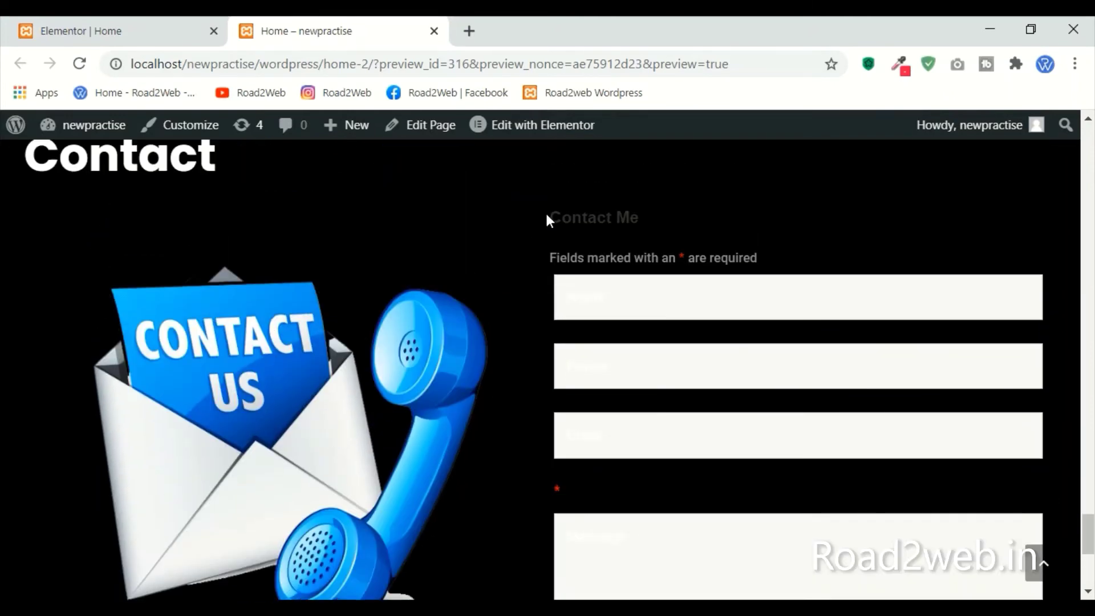
{"action": "left_click_drag", "start_coordinate": [678, 260], "coordinate": [755, 262]}
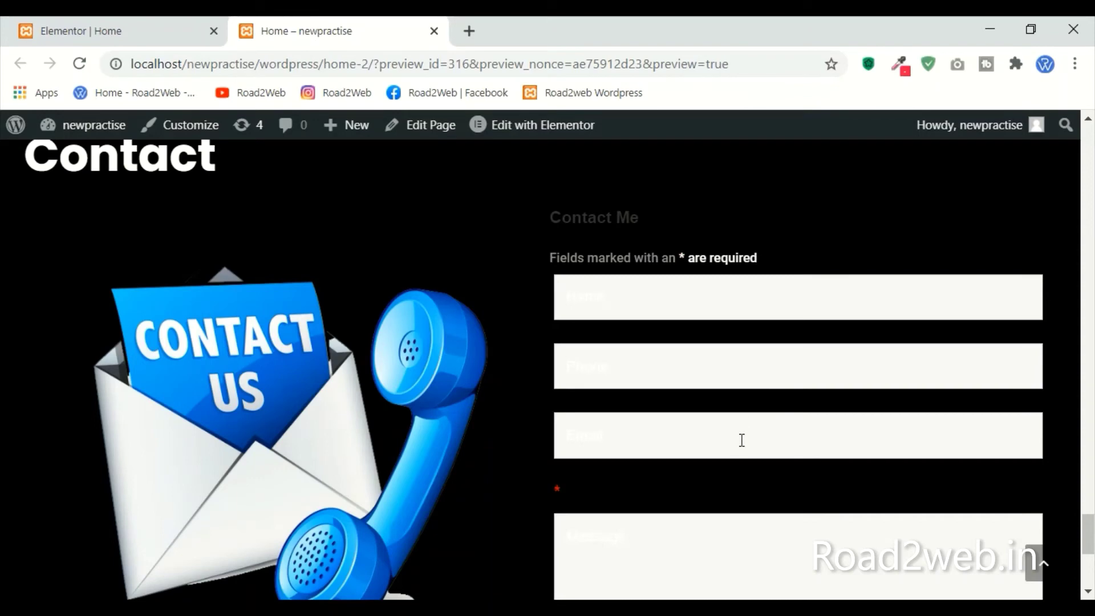
{"action": "scroll", "coordinate": [569, 466], "scroll_direction": "down", "scroll_amount": 3}
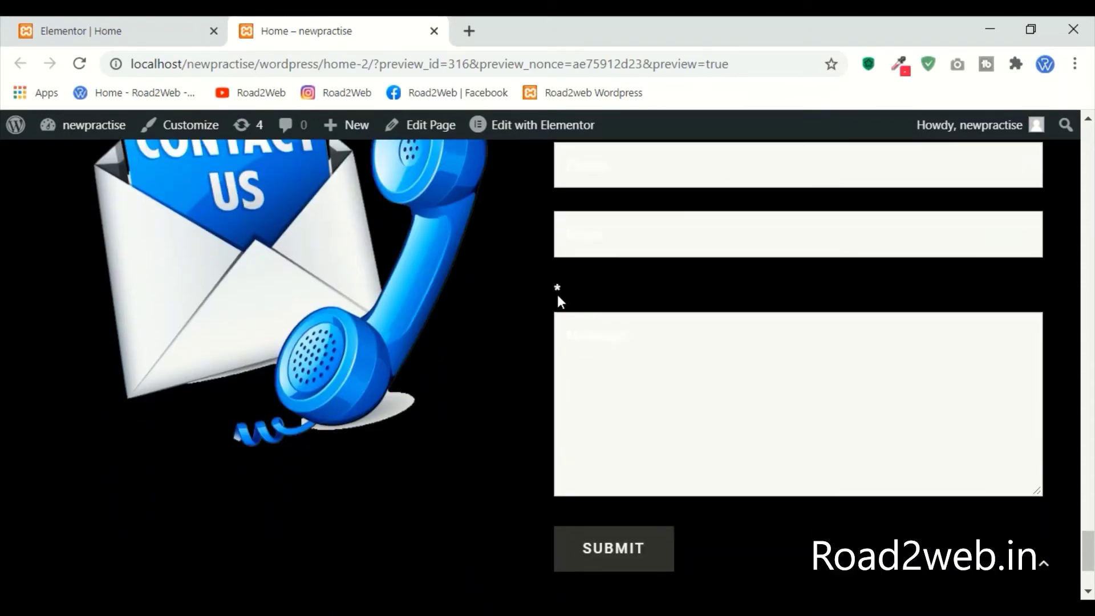
{"action": "scroll", "coordinate": [559, 293], "scroll_direction": "up", "scroll_amount": 3}
{"action": "left_click_drag", "start_coordinate": [542, 280], "coordinate": [755, 285]}
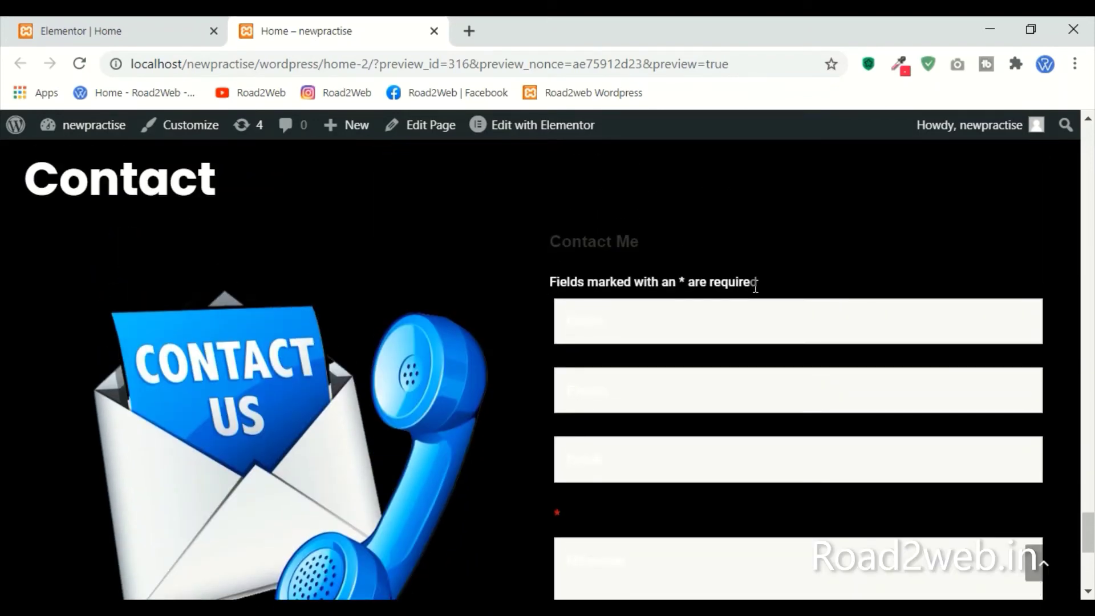
{"action": "scroll", "coordinate": [745, 525], "scroll_direction": "down", "scroll_amount": 5}
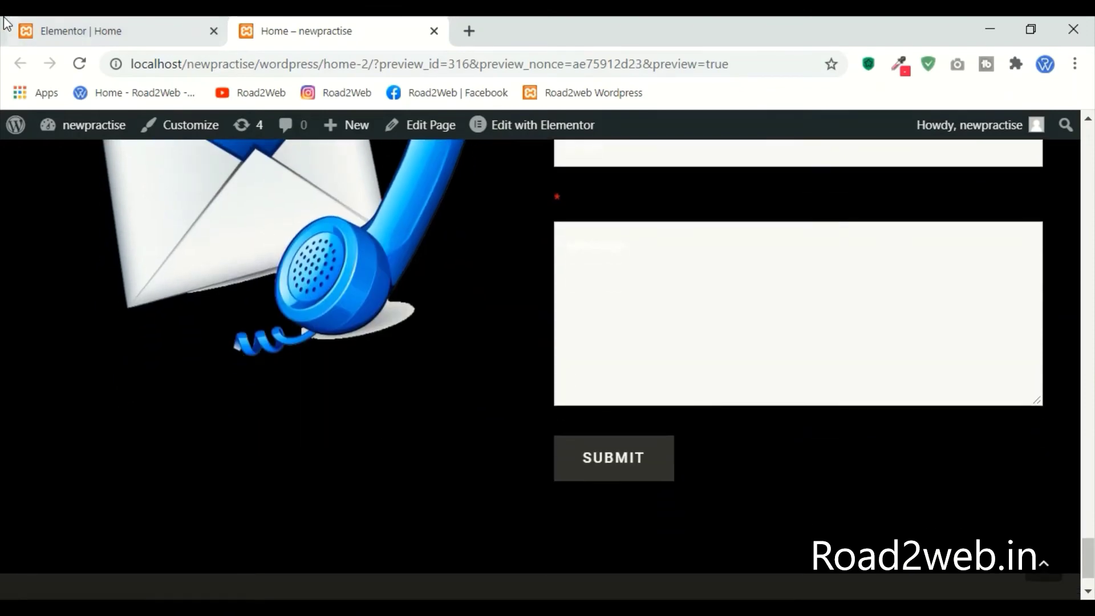
Step: Compare the placeholders with the preview, set the form's placeholder text color to #000, and update the page
{"action": "left_click", "coordinate": [17, 29]}
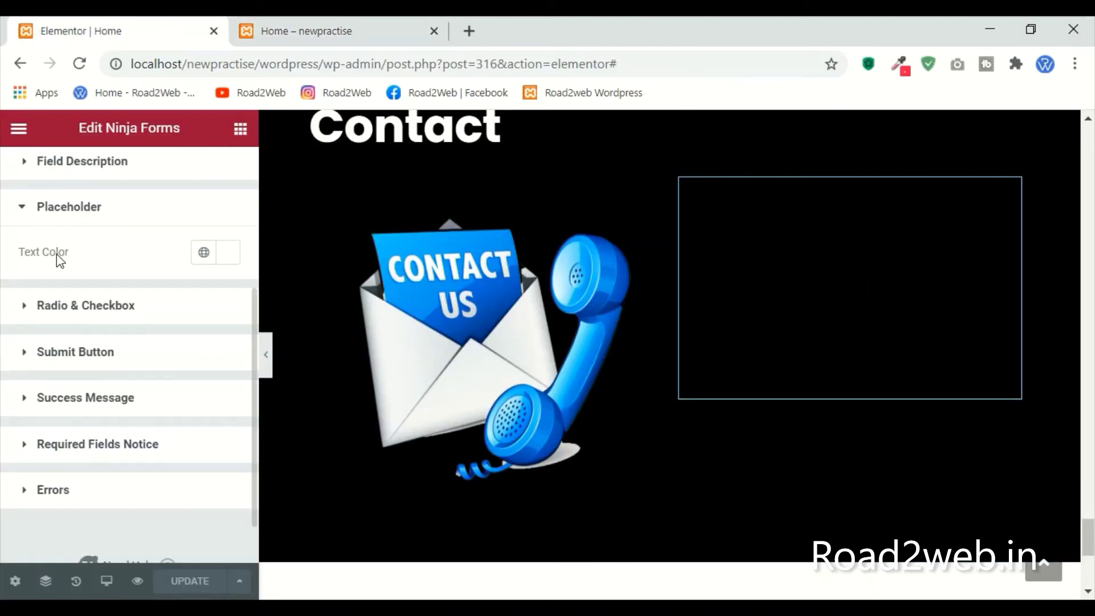
{"action": "left_click", "coordinate": [237, 255]}
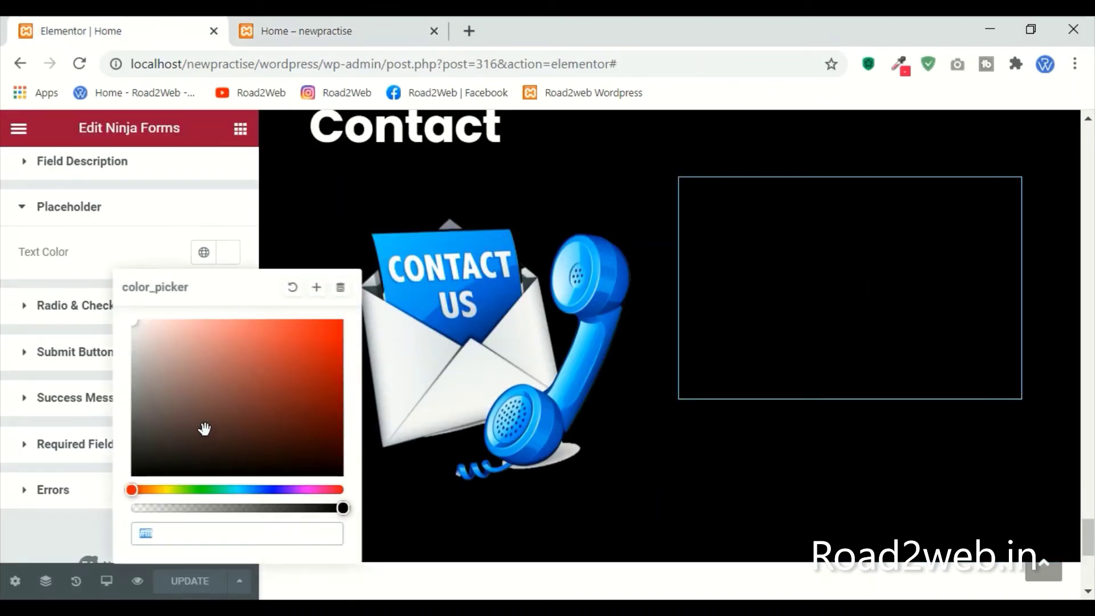
{"action": "left_click", "coordinate": [354, 22]}
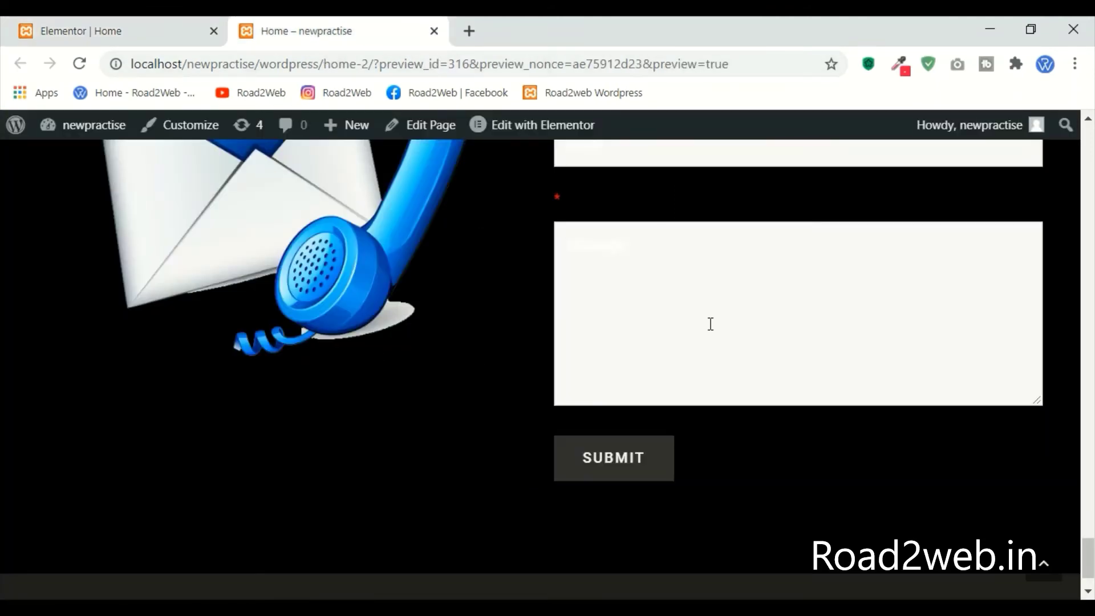
{"action": "scroll", "coordinate": [710, 324], "scroll_direction": "up", "scroll_amount": 4}
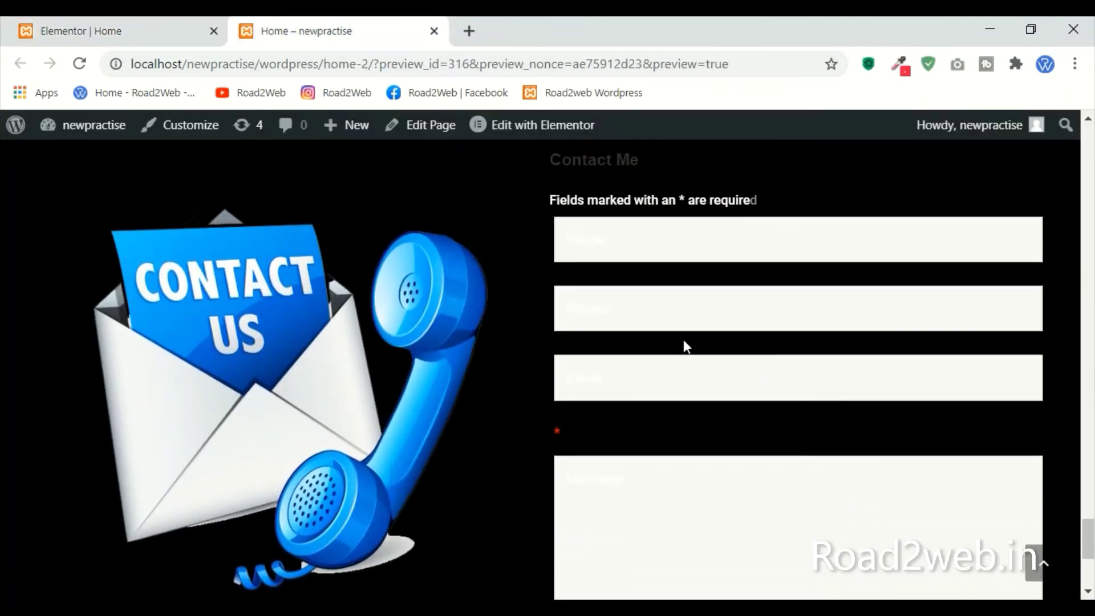
{"action": "left_click", "coordinate": [117, 31]}
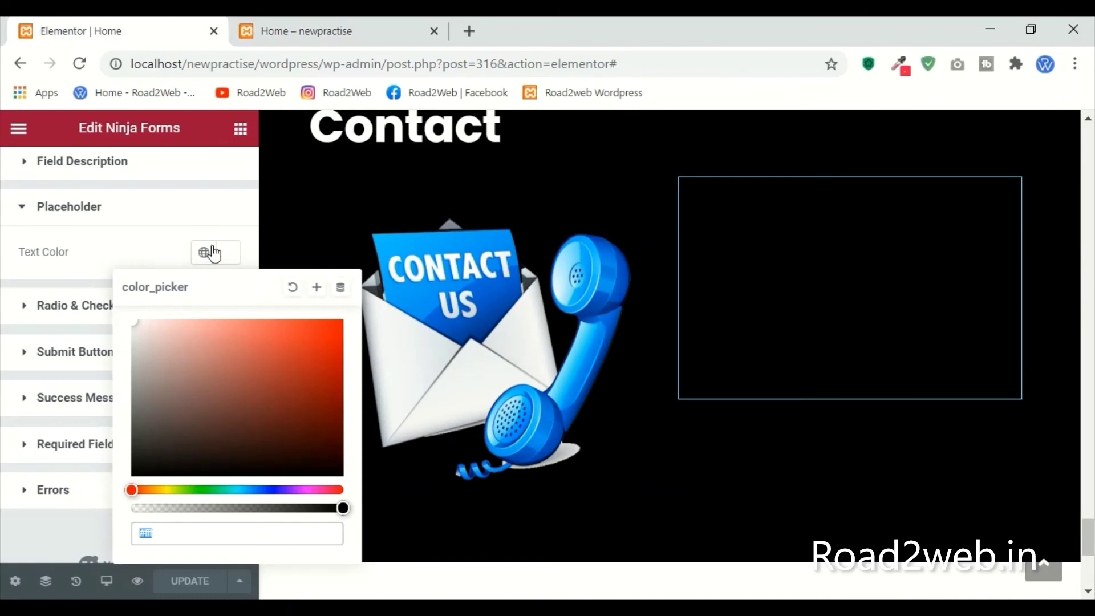
{"action": "left_click", "coordinate": [113, 261]}
{"action": "left_click", "coordinate": [226, 252]}
{"action": "type", "text": "#000"}
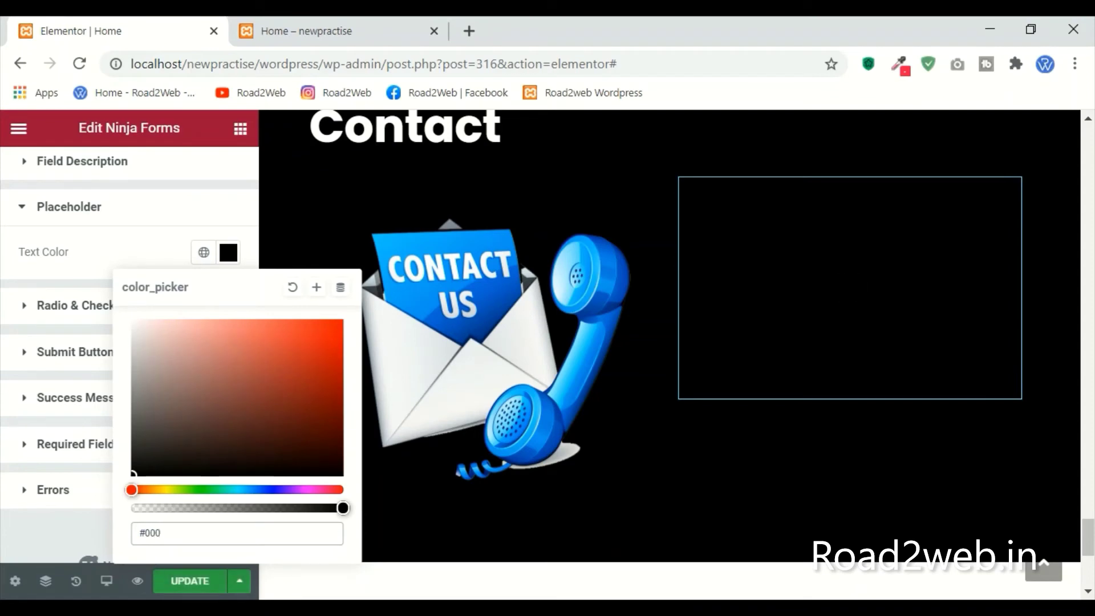
{"action": "left_click", "coordinate": [163, 587]}
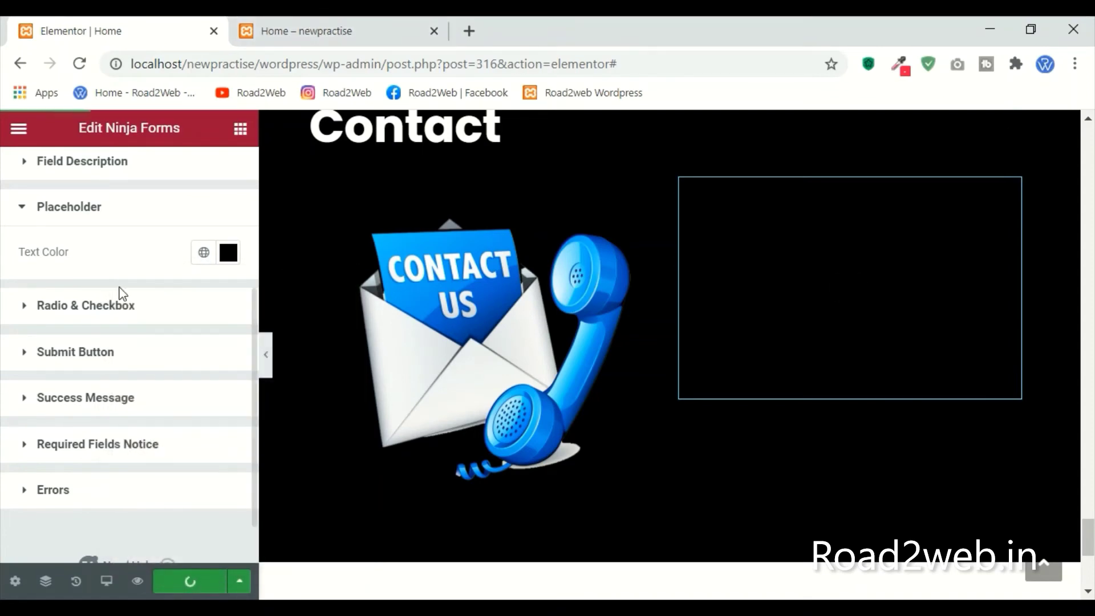
Step: Set the text color of the Ninja Forms widget's field description to #000000
{"action": "left_click", "coordinate": [88, 171]}
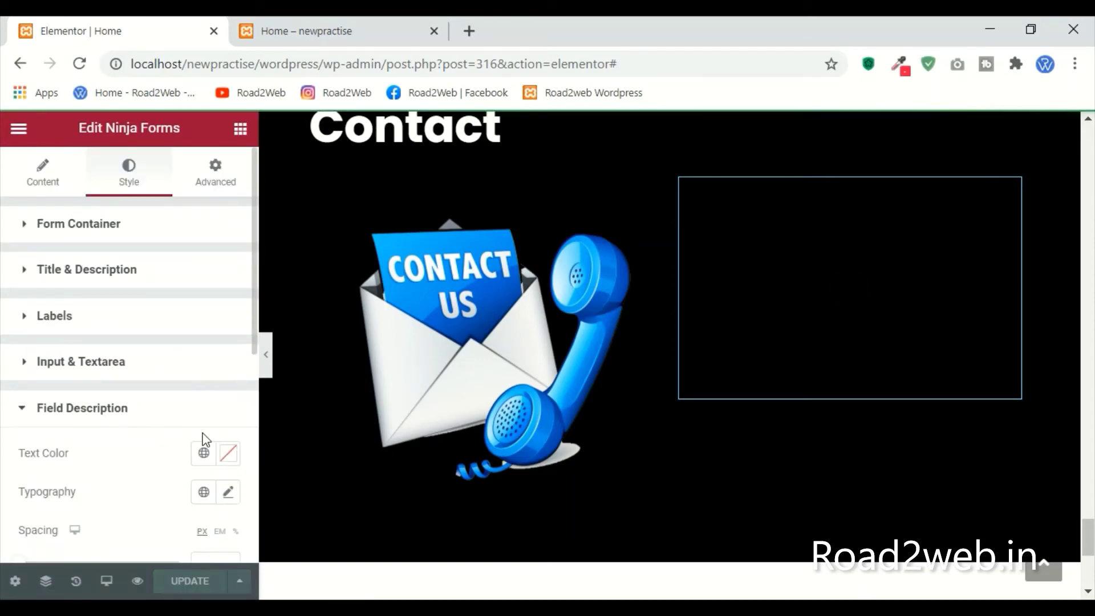
{"action": "left_click", "coordinate": [228, 453]}
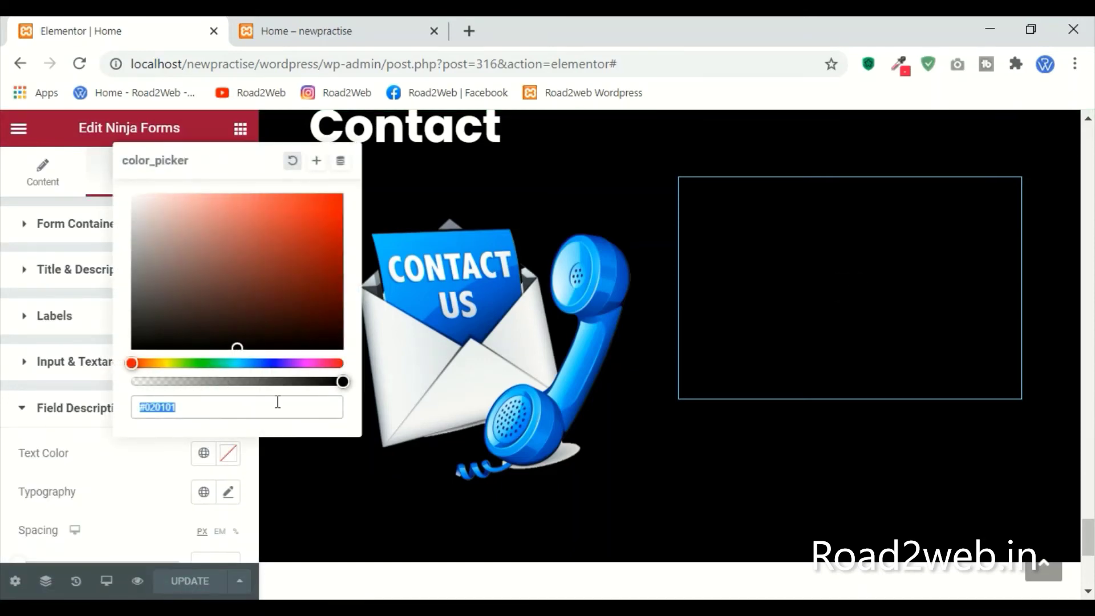
{"action": "left_click_drag", "start_coordinate": [234, 349], "coordinate": [136, 356]}
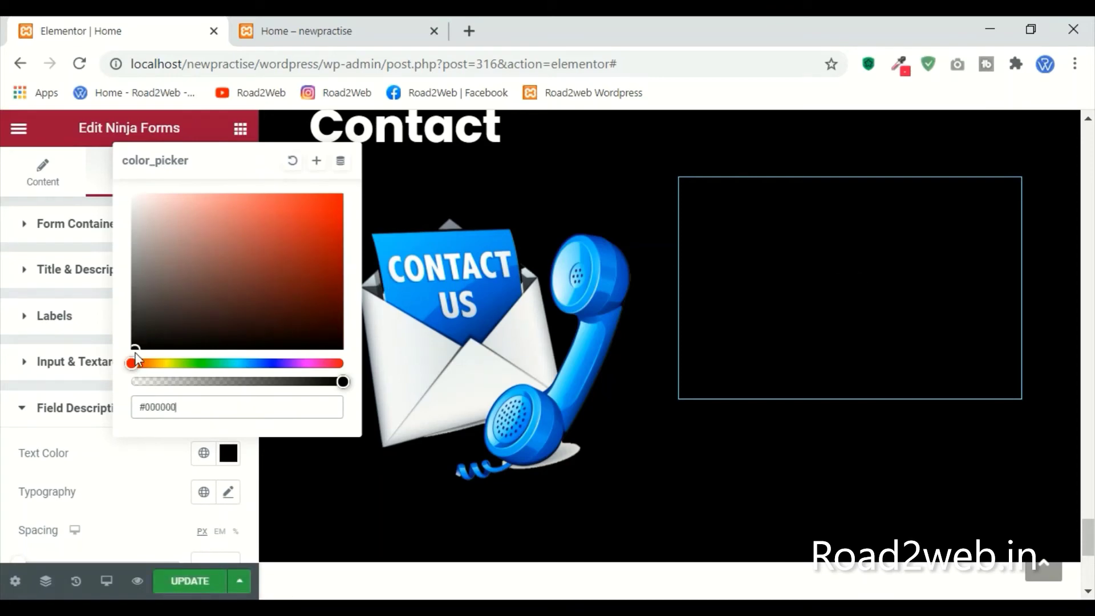
Step: Set the field description typography to Poppins, size 18 px, weight 500, and update the page
{"action": "left_click", "coordinate": [230, 492]}
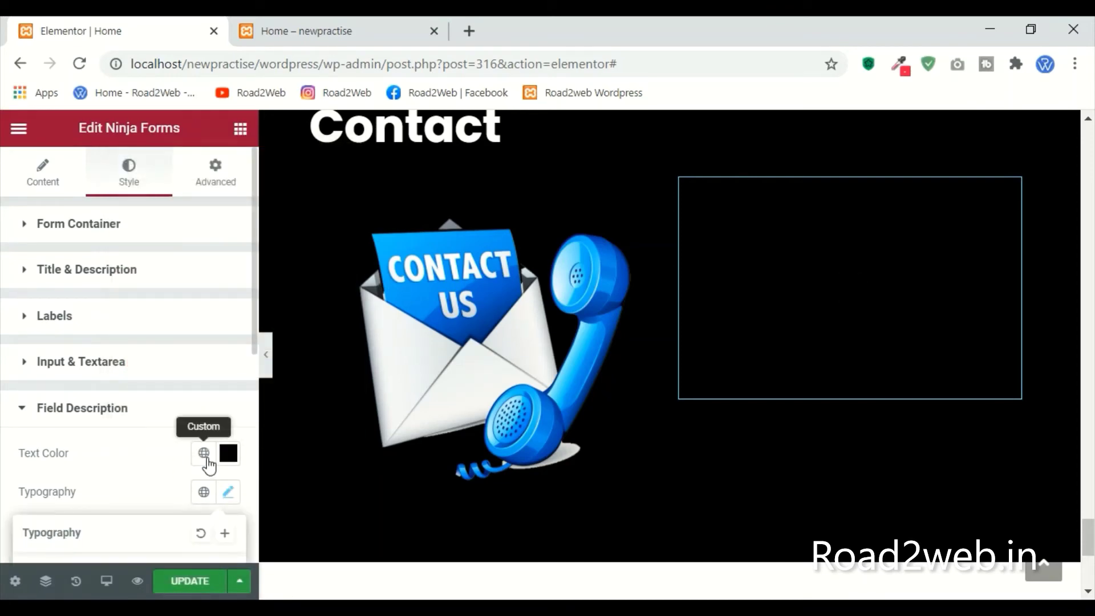
{"action": "scroll", "coordinate": [227, 437], "scroll_direction": "down", "scroll_amount": 4}
{"action": "left_click", "coordinate": [181, 344]}
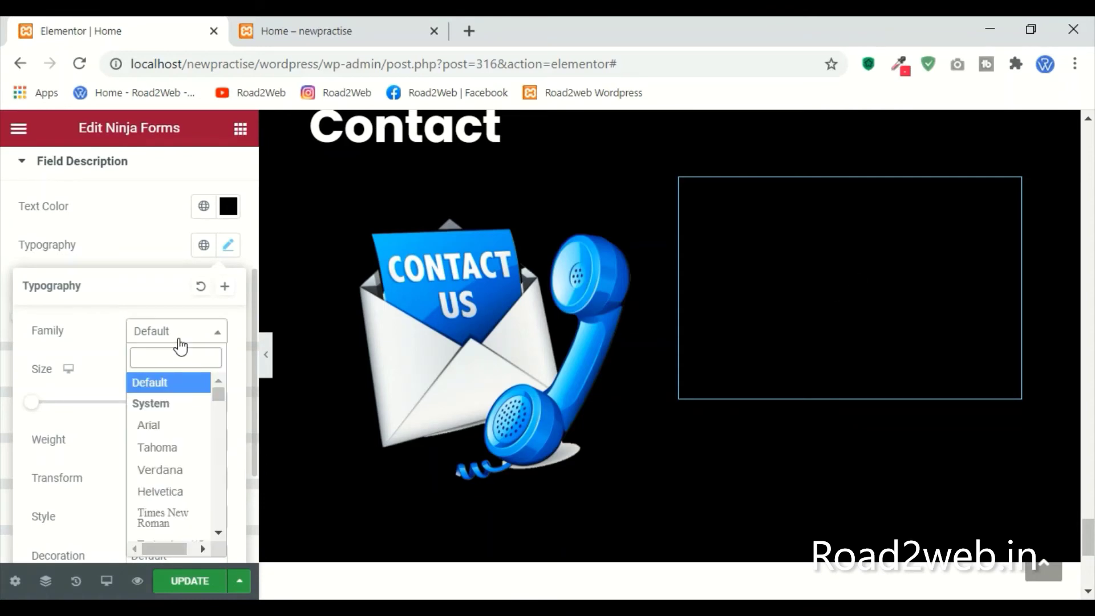
{"action": "type", "text": "p"}
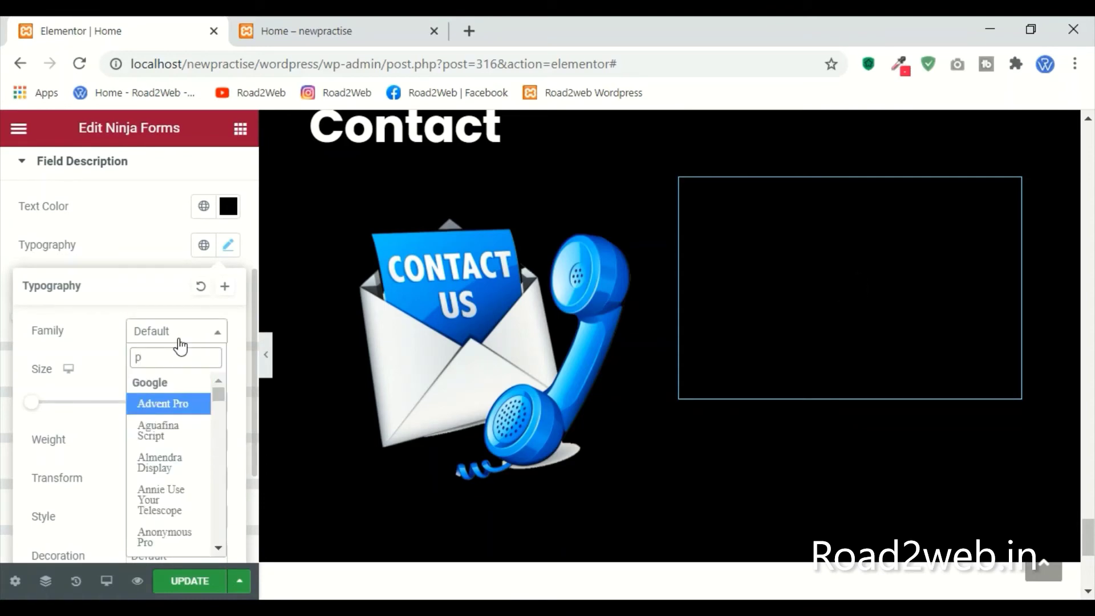
{"action": "type", "text": "op"}
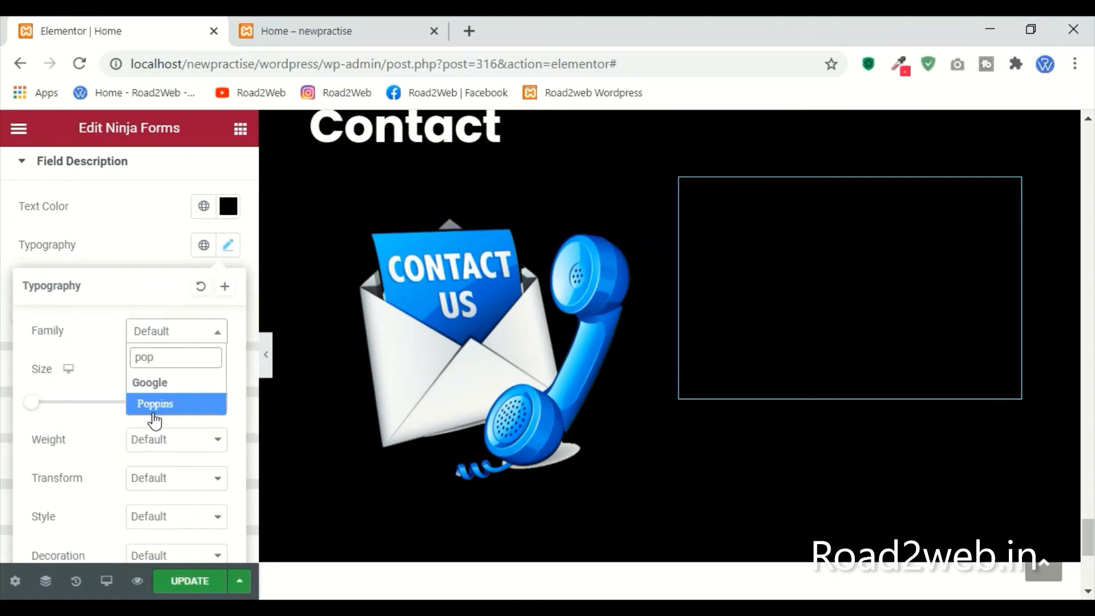
{"action": "key", "text": "Return"}
{"action": "left_click", "coordinate": [145, 457]}
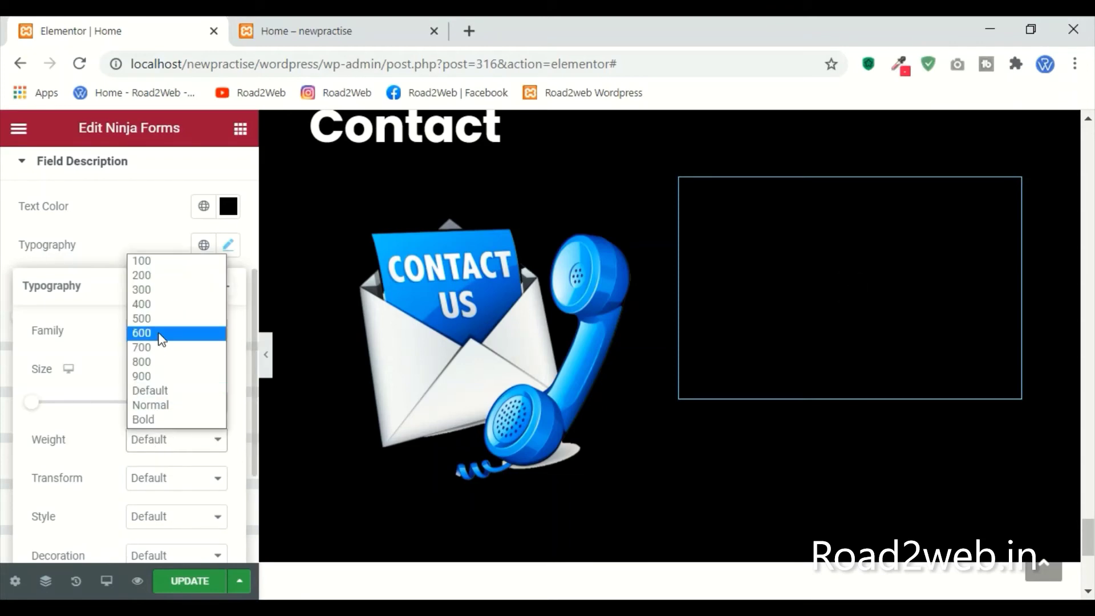
{"action": "left_click", "coordinate": [161, 317]}
{"action": "left_click", "coordinate": [186, 404]}
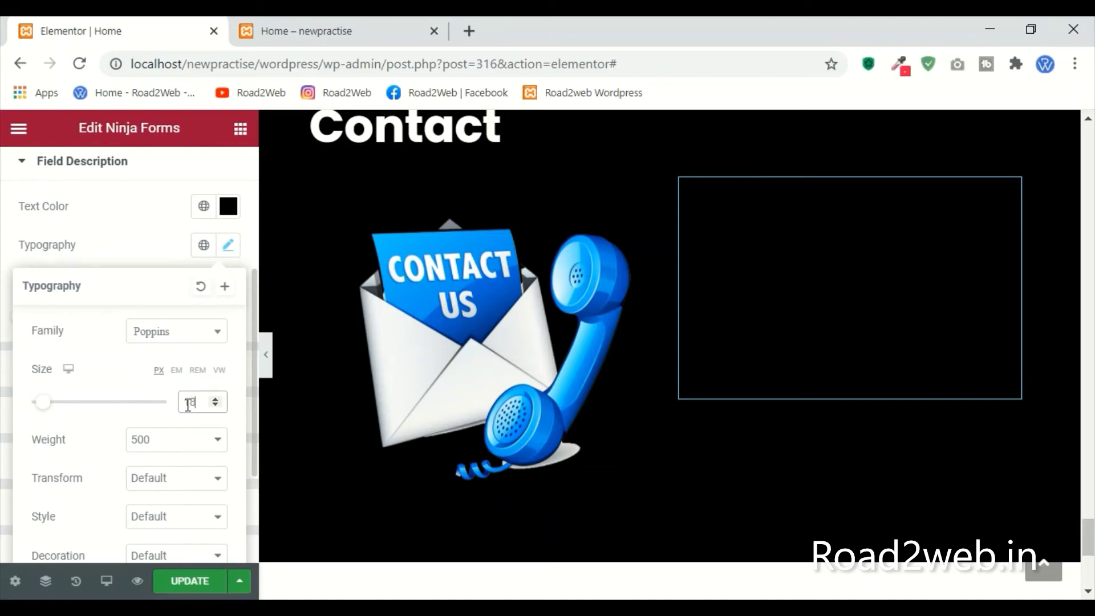
{"action": "left_click", "coordinate": [190, 581]}
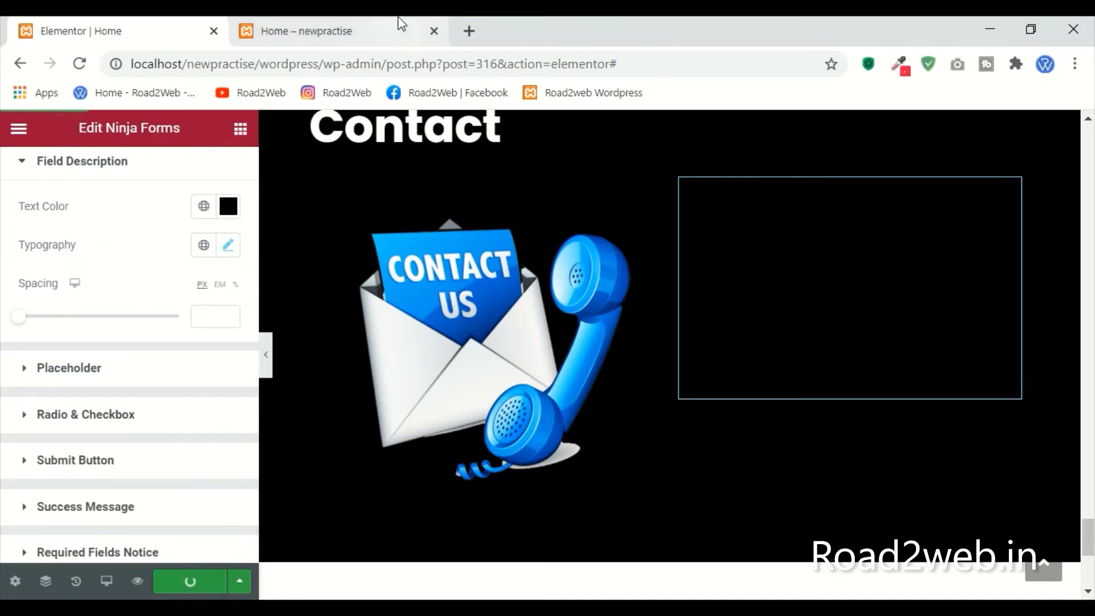
Step: Reload the home page preview and examine the contact form's placeholders, its fields and the required mark above Message
{"action": "left_click", "coordinate": [402, 25]}
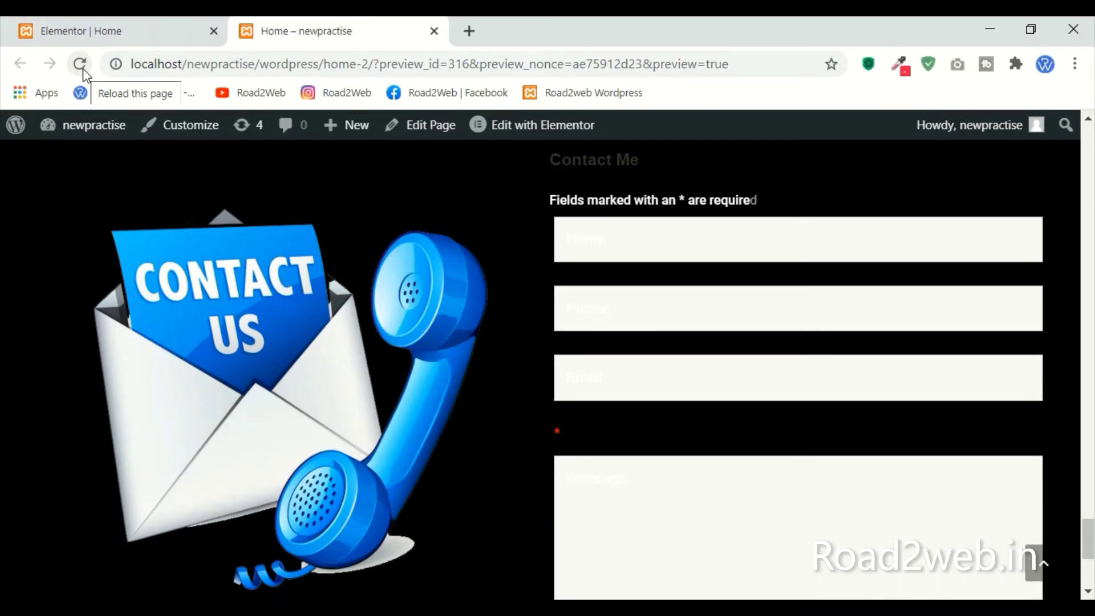
{"action": "left_click", "coordinate": [81, 65]}
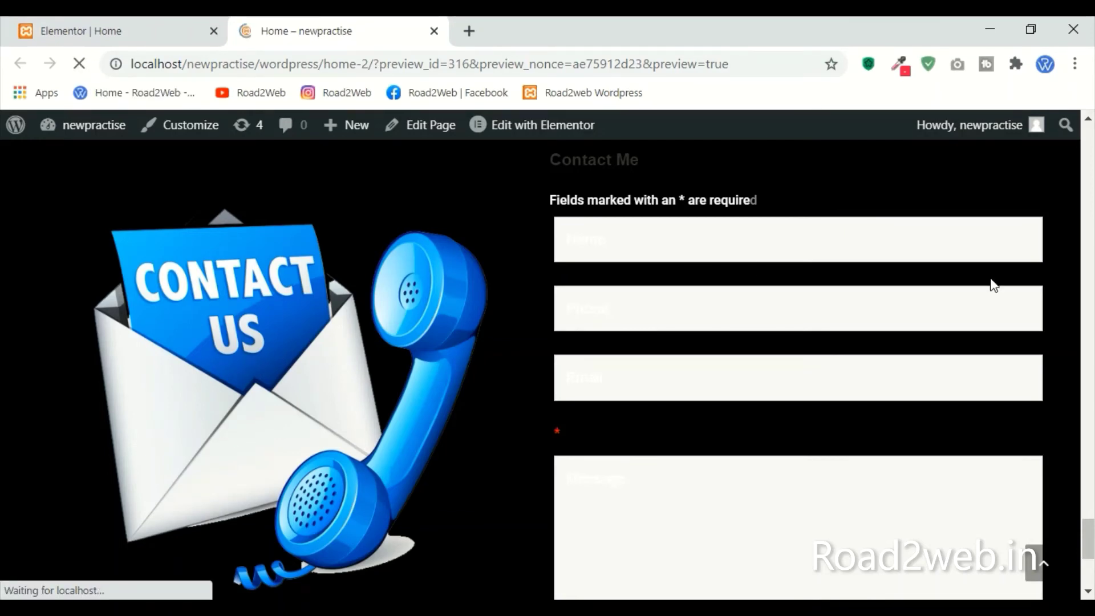
{"action": "scroll", "coordinate": [992, 285], "scroll_direction": "down", "scroll_amount": 5}
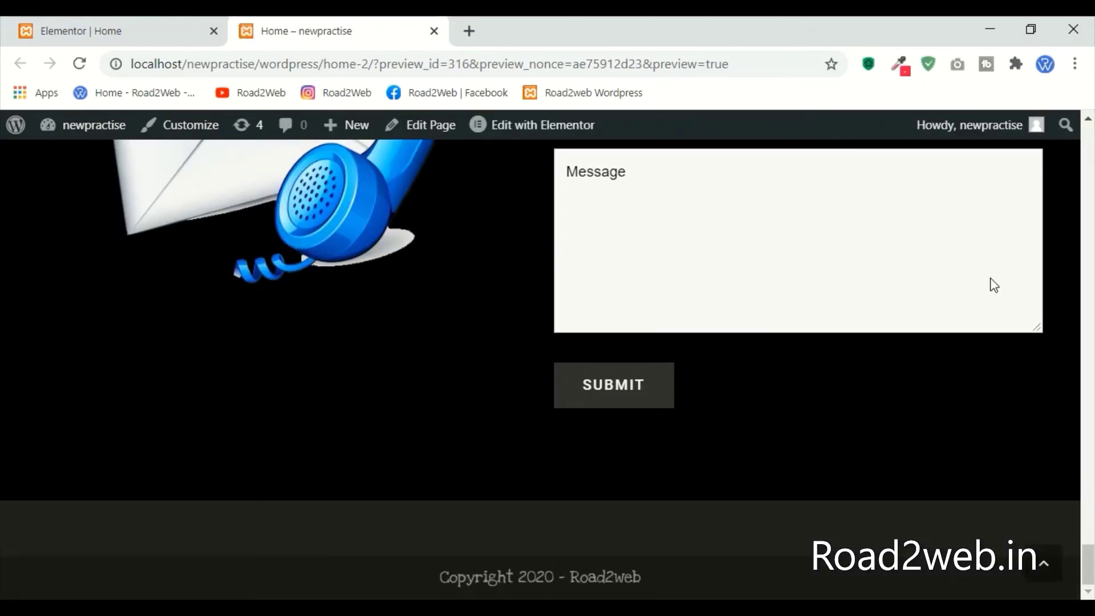
{"action": "scroll", "coordinate": [990, 276], "scroll_direction": "down", "scroll_amount": 8}
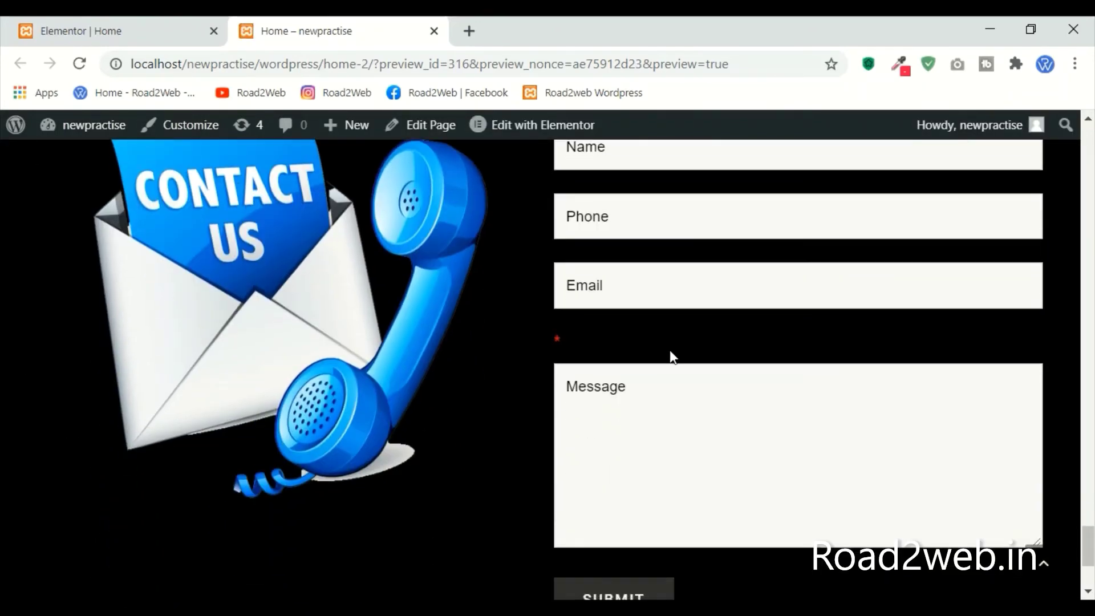
{"action": "left_click", "coordinate": [606, 278]}
{"action": "left_click", "coordinate": [597, 437]}
{"action": "left_click", "coordinate": [586, 235]}
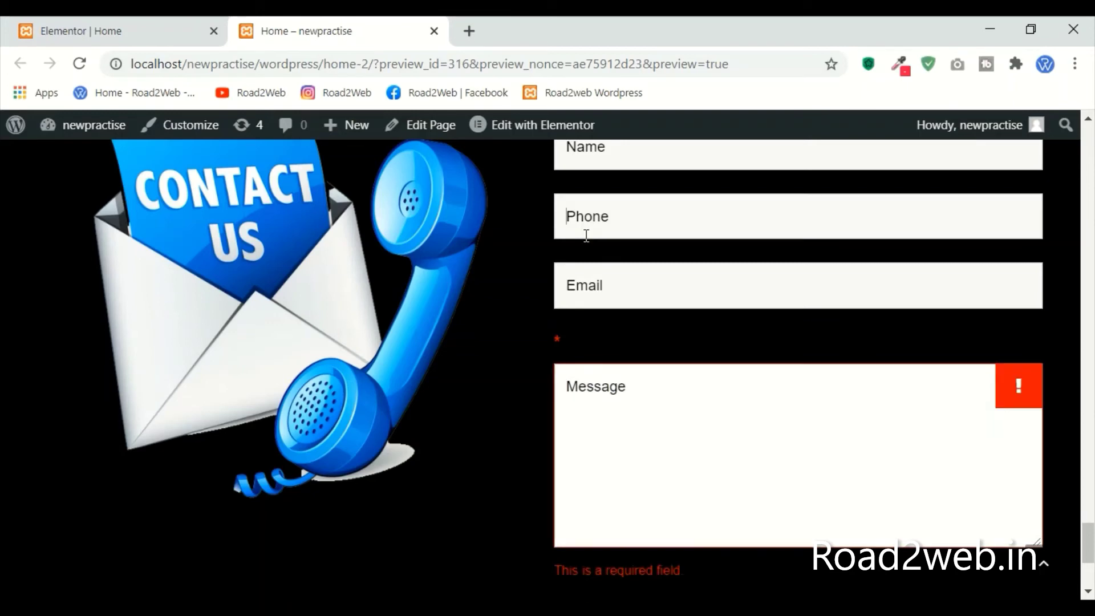
{"action": "left_click", "coordinate": [594, 168]}
{"action": "scroll", "coordinate": [877, 475], "scroll_direction": "up", "scroll_amount": 2}
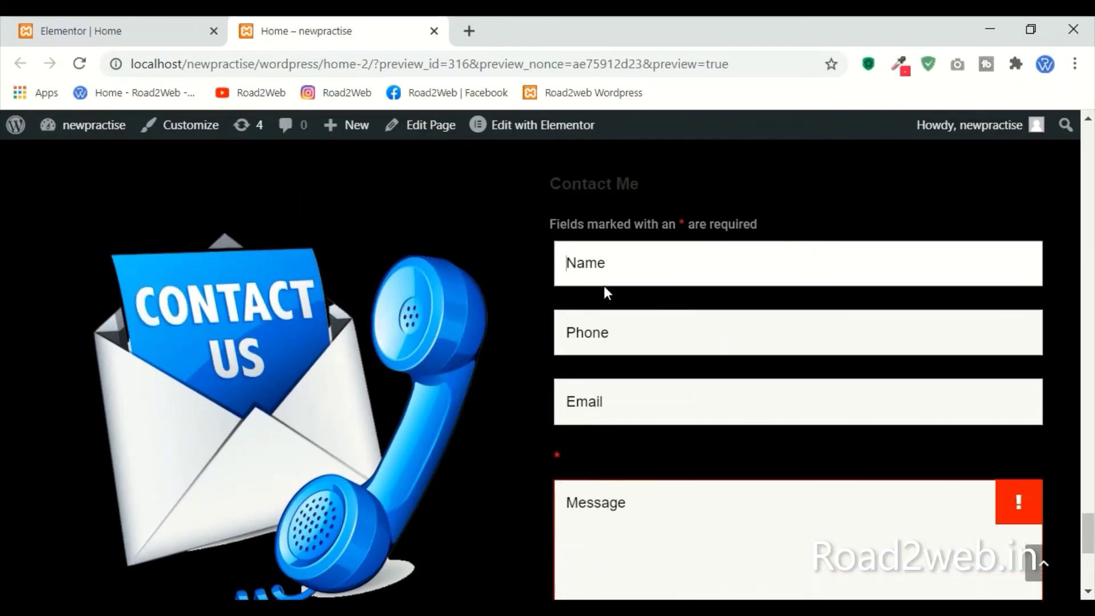
{"action": "scroll", "coordinate": [494, 443], "scroll_direction": "down", "scroll_amount": 2}
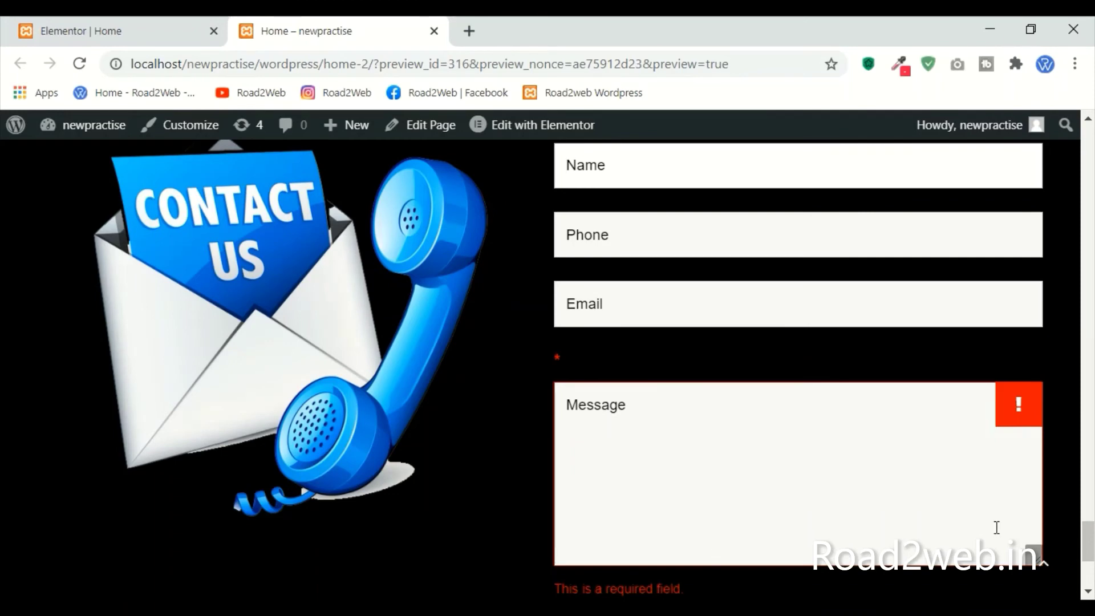
{"action": "scroll", "coordinate": [948, 507], "scroll_direction": "up", "scroll_amount": 4}
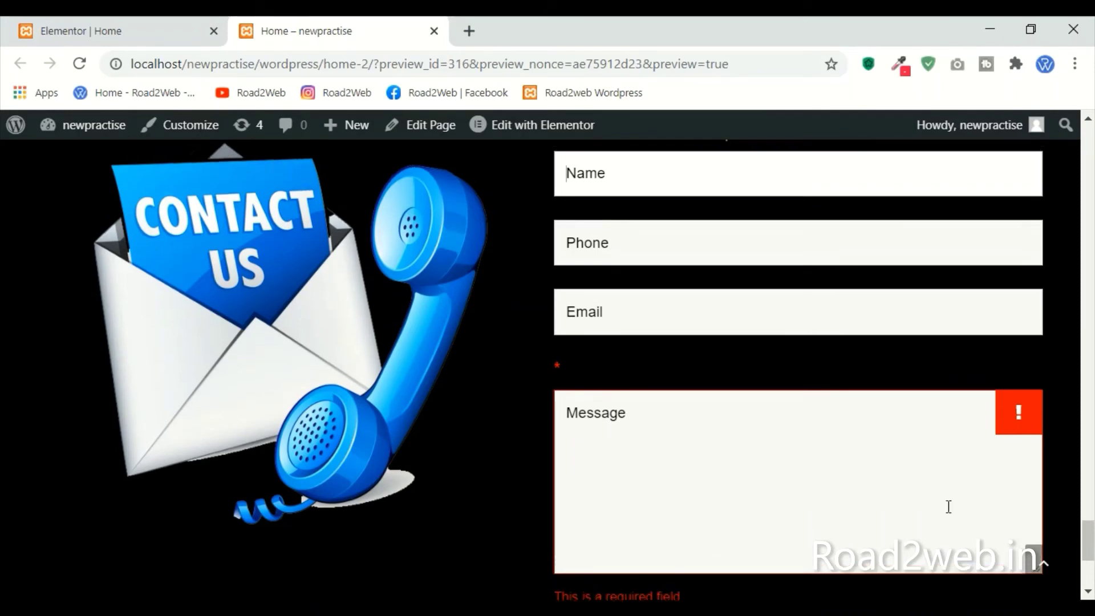
{"action": "scroll", "coordinate": [436, 181], "scroll_direction": "down", "scroll_amount": 3}
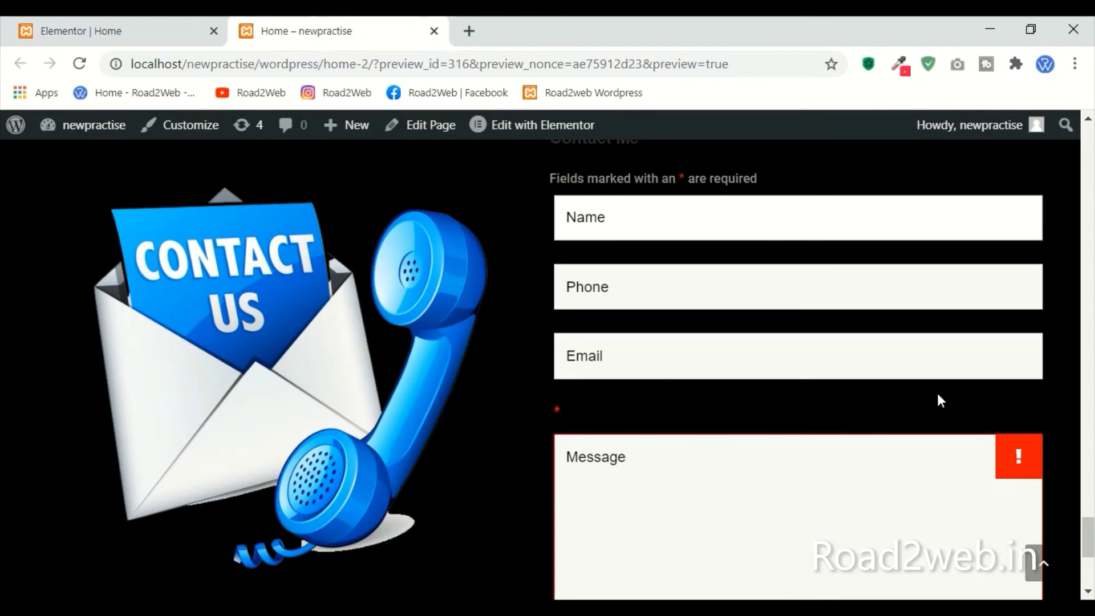
{"action": "left_click", "coordinate": [564, 406]}
Step: Open the WordPress dashboard in a new browser tab and close the blank tab
{"action": "left_click", "coordinate": [469, 31]}
{"action": "key", "text": "ctrl+shift+Tab"}
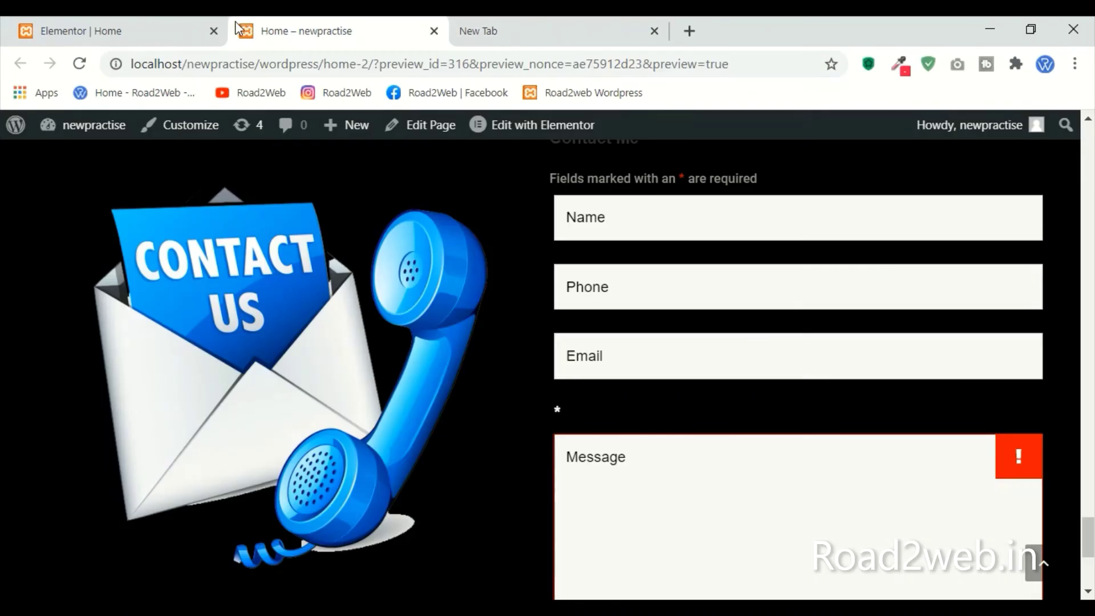
{"action": "right_click", "coordinate": [80, 158]}
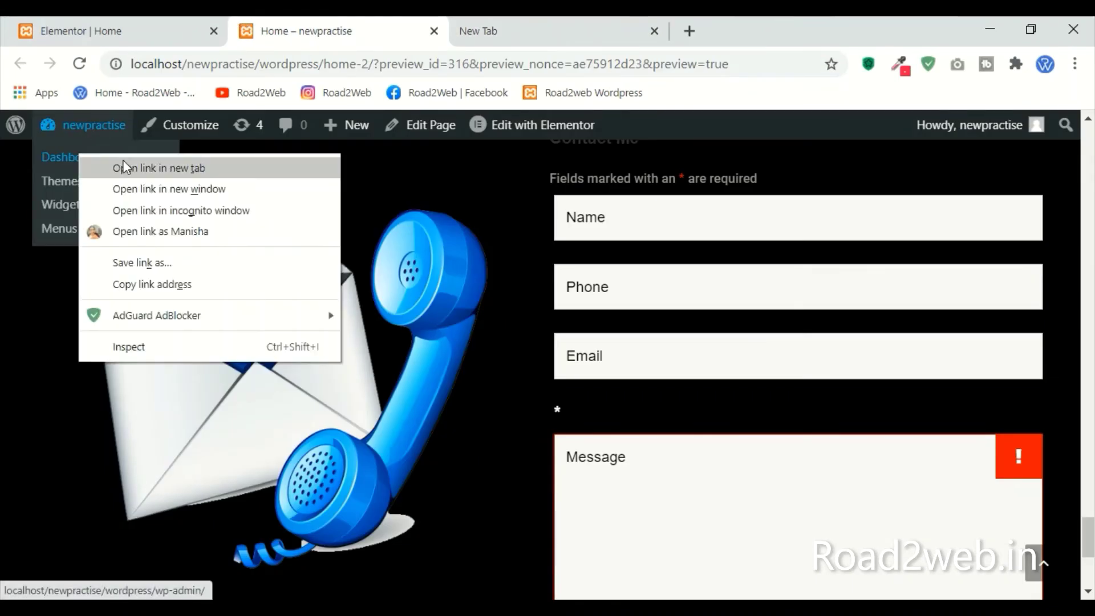
{"action": "left_click", "coordinate": [126, 165]}
{"action": "left_click", "coordinate": [861, 35]}
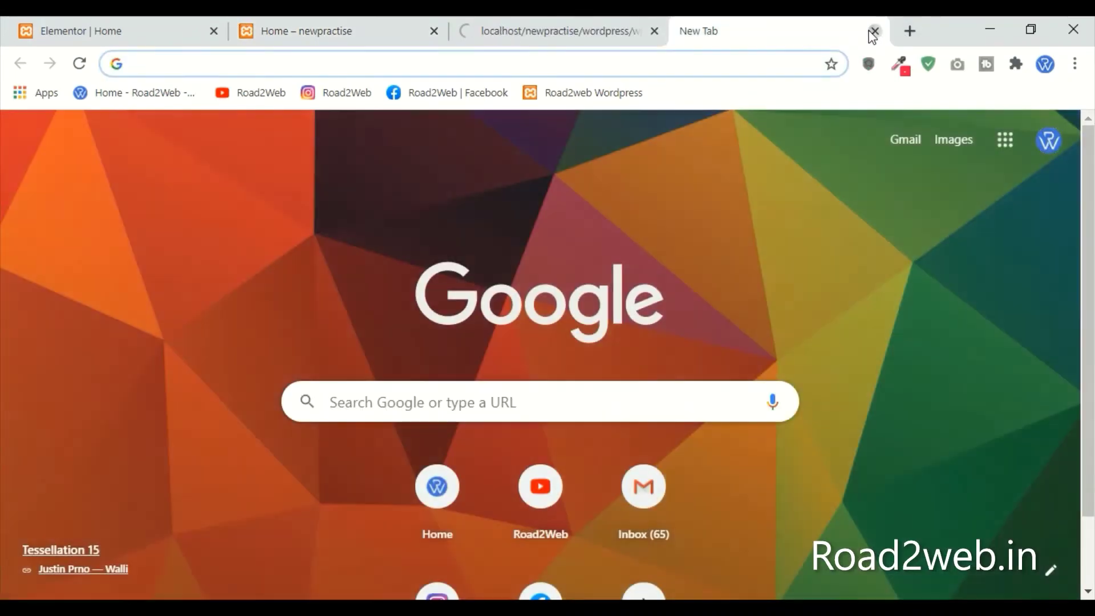
{"action": "left_click", "coordinate": [874, 31]}
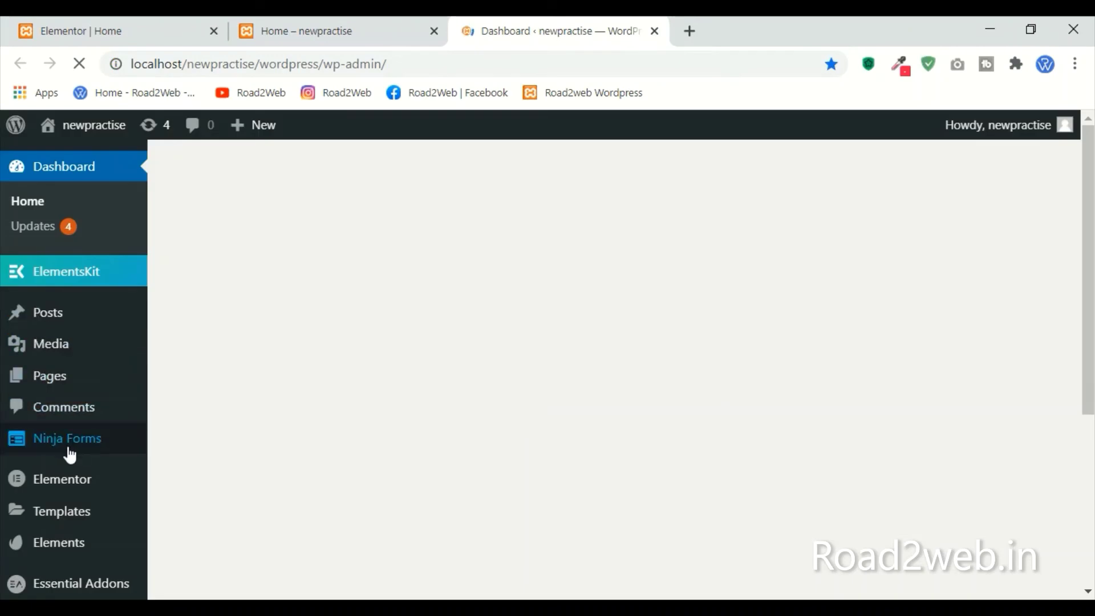
Step: Open the Contact Me form for editing from the Ninja Forms dashboard
{"action": "mouse_move", "coordinate": [121, 446]}
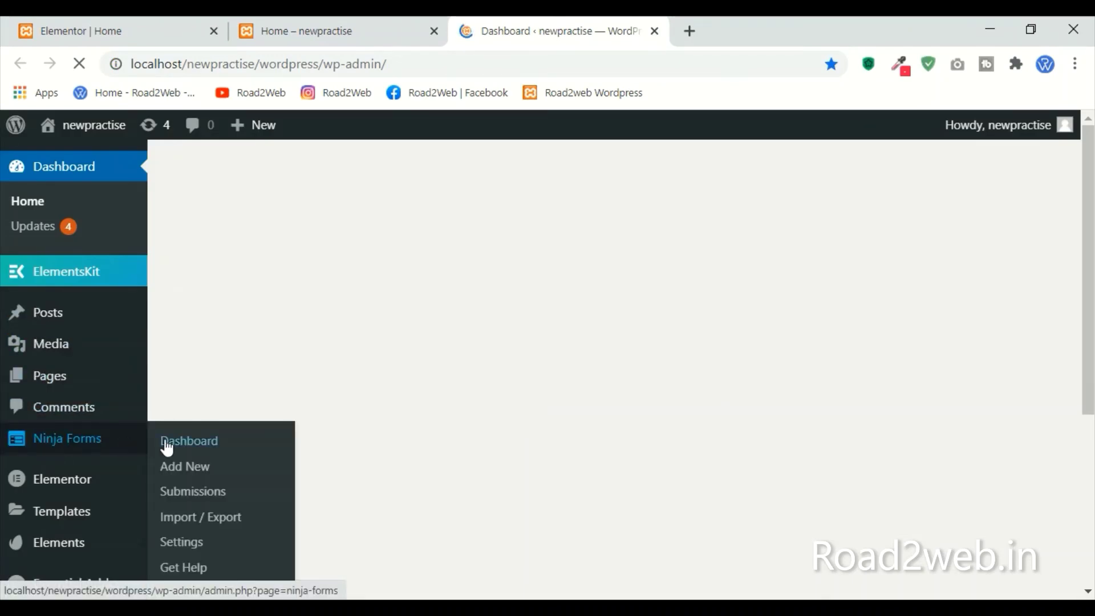
{"action": "left_click", "coordinate": [190, 449]}
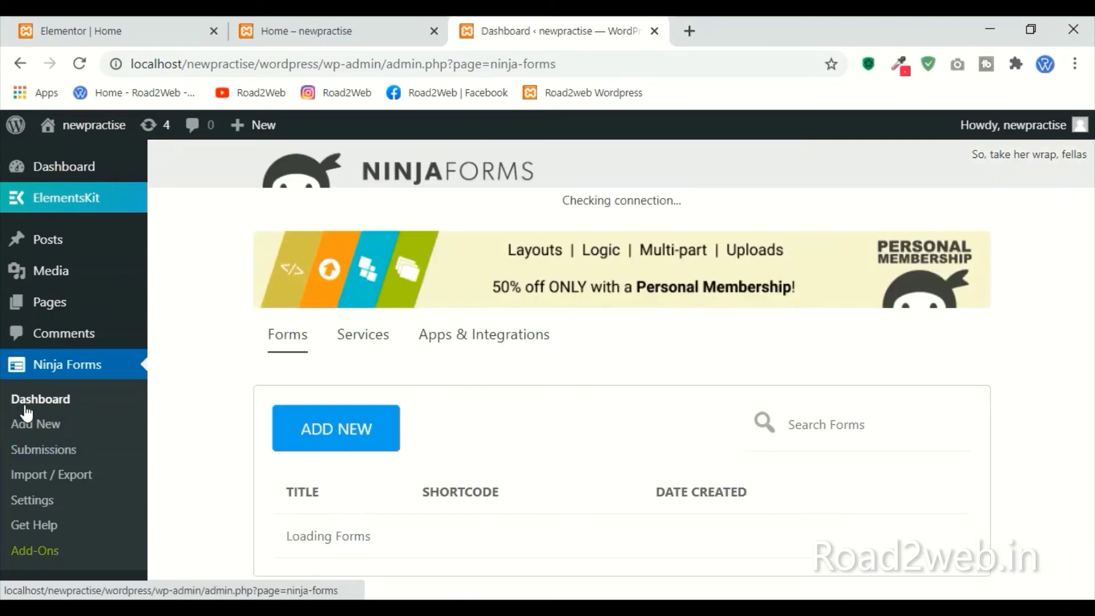
{"action": "scroll", "coordinate": [577, 498], "scroll_direction": "down", "scroll_amount": 4}
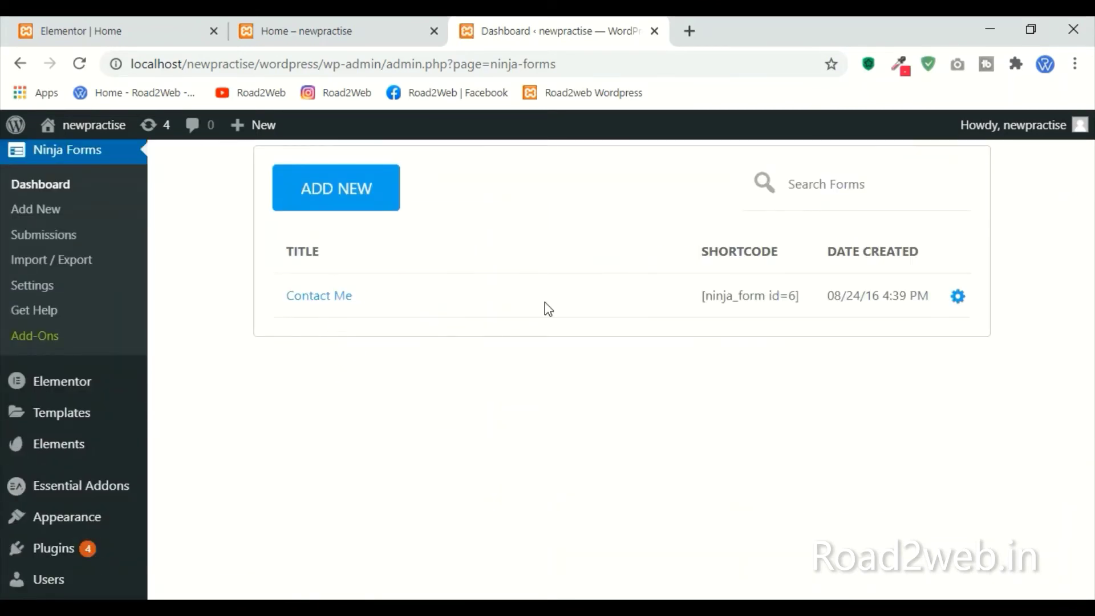
{"action": "left_click", "coordinate": [958, 296]}
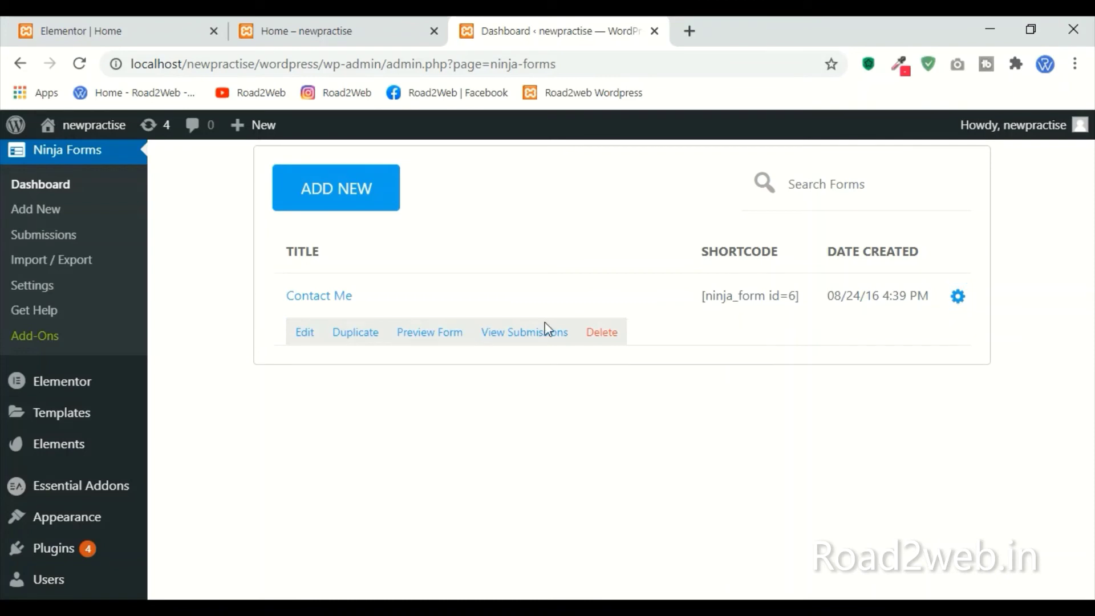
{"action": "left_click", "coordinate": [300, 335]}
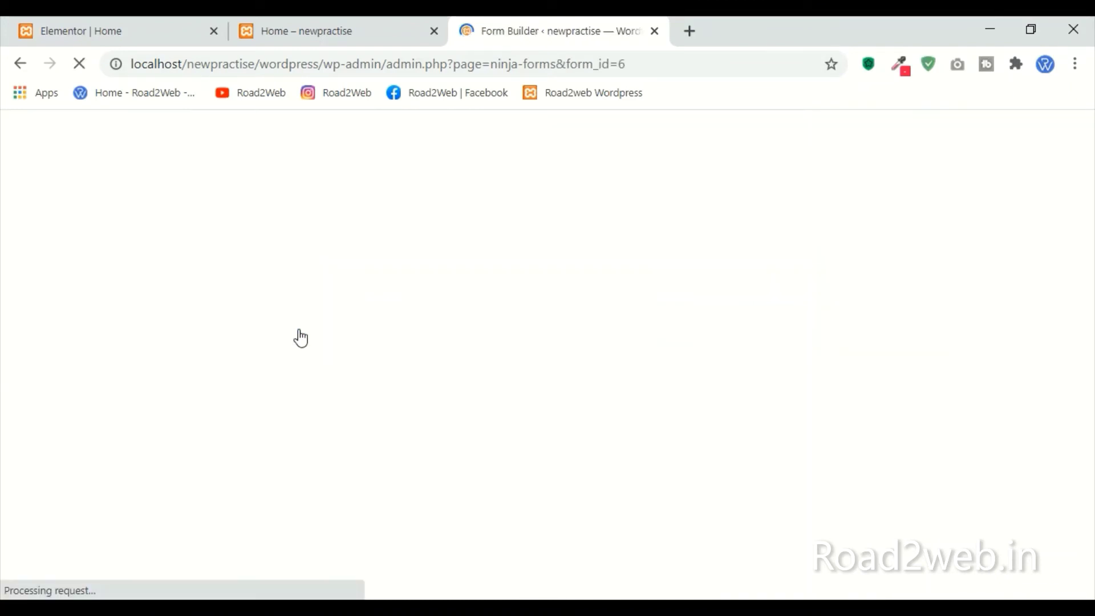
Step: Make the Contact Me form's Message field not required and publish the form
{"action": "scroll", "coordinate": [299, 337], "scroll_direction": "down", "scroll_amount": 8}
{"action": "scroll", "coordinate": [447, 489], "scroll_direction": "up", "scroll_amount": 4}
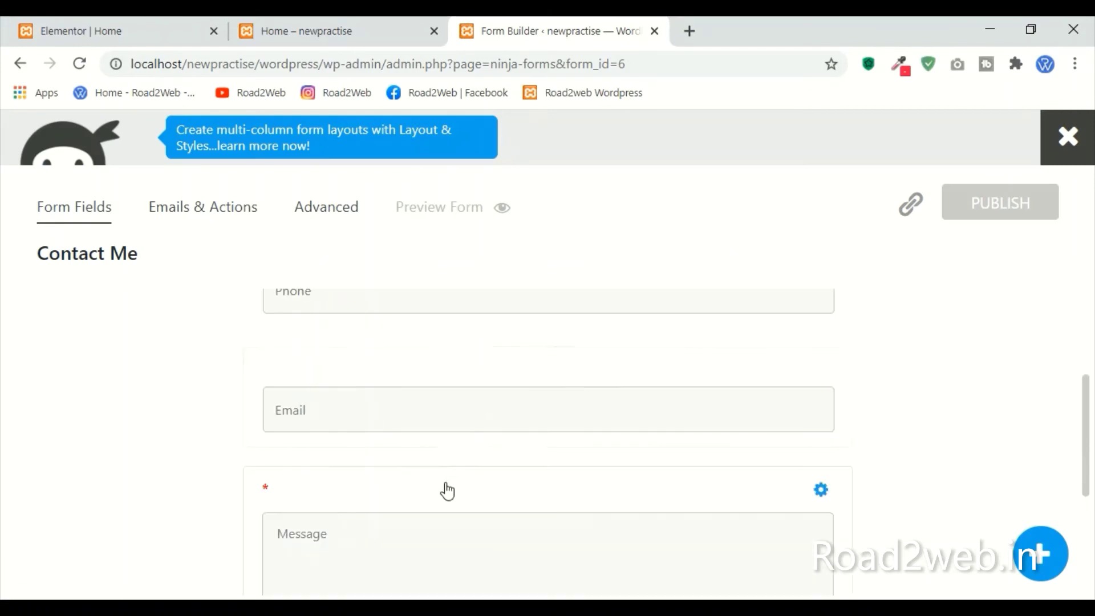
{"action": "left_click", "coordinate": [447, 513]}
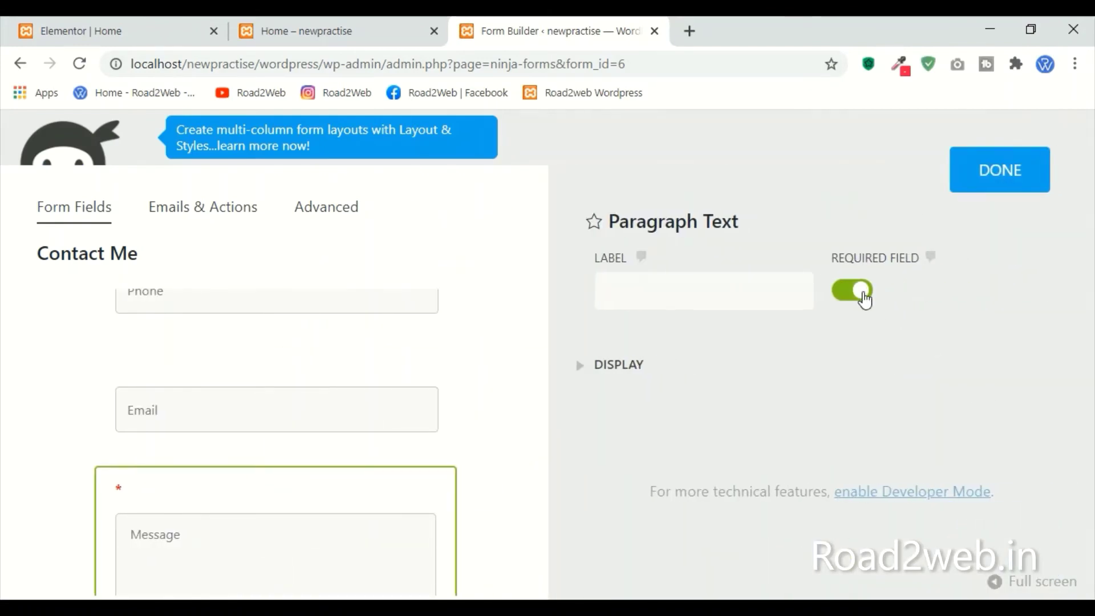
{"action": "left_click", "coordinate": [851, 290]}
{"action": "left_click", "coordinate": [978, 186]}
{"action": "left_click", "coordinate": [1000, 212]}
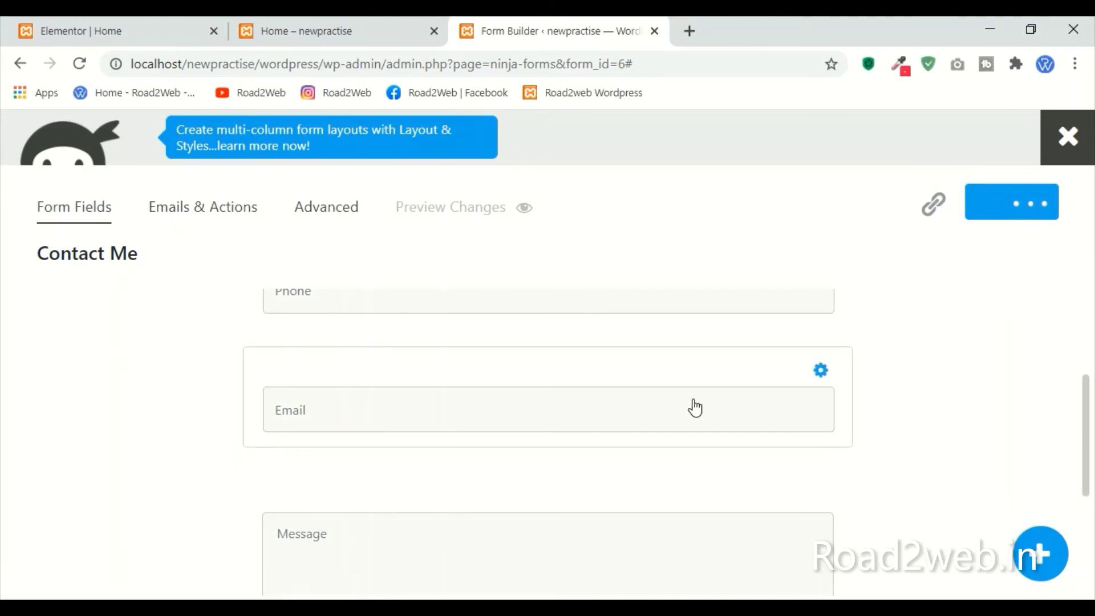
Step: Close the form builder tab, reload the home page preview, and check the contact form from its title down to the Submit button
{"action": "left_click", "coordinate": [654, 31]}
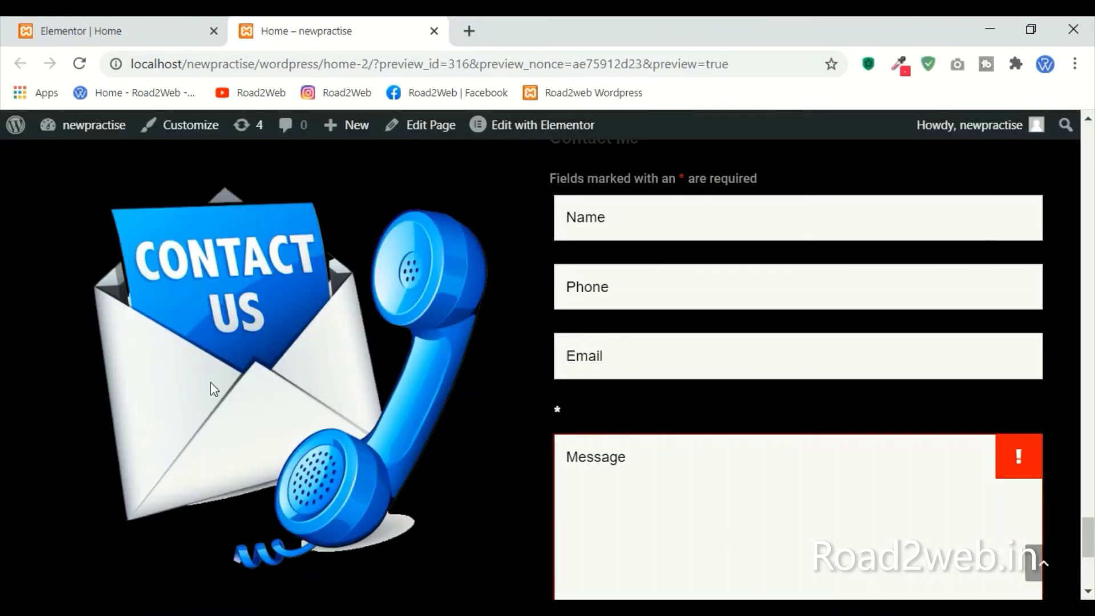
{"action": "left_click", "coordinate": [91, 31]}
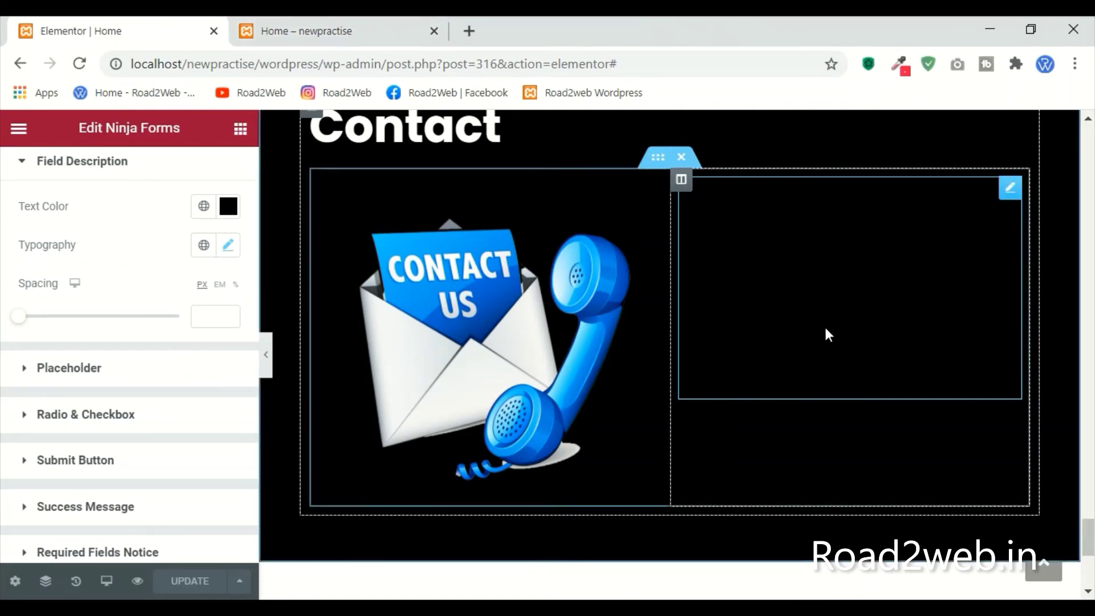
{"action": "key", "text": "ctrl+Tab"}
{"action": "scroll", "coordinate": [757, 362], "scroll_direction": "up", "scroll_amount": 4}
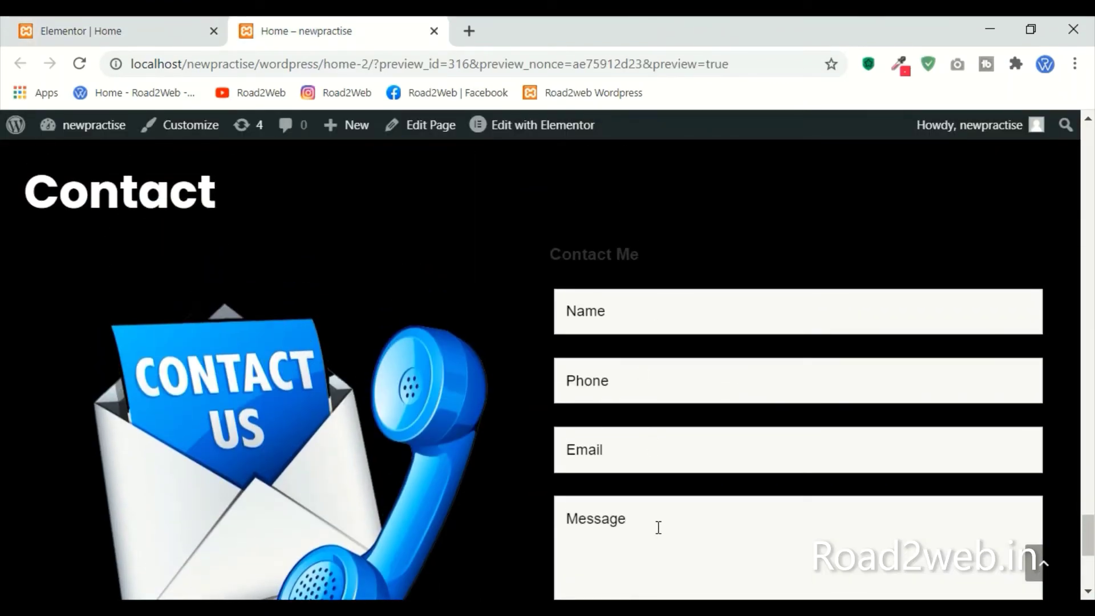
{"action": "scroll", "coordinate": [644, 461], "scroll_direction": "down", "scroll_amount": 5}
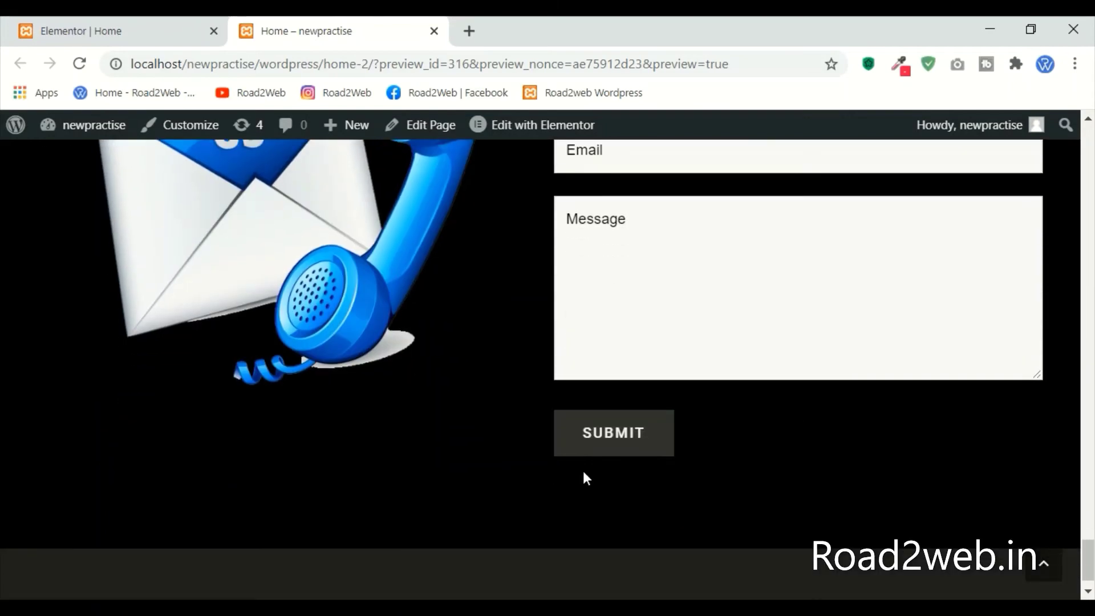
Step: Return to the Elementor editor and set the Ninja Forms Submit button's custom width to about 192 px
{"action": "left_click", "coordinate": [51, 26]}
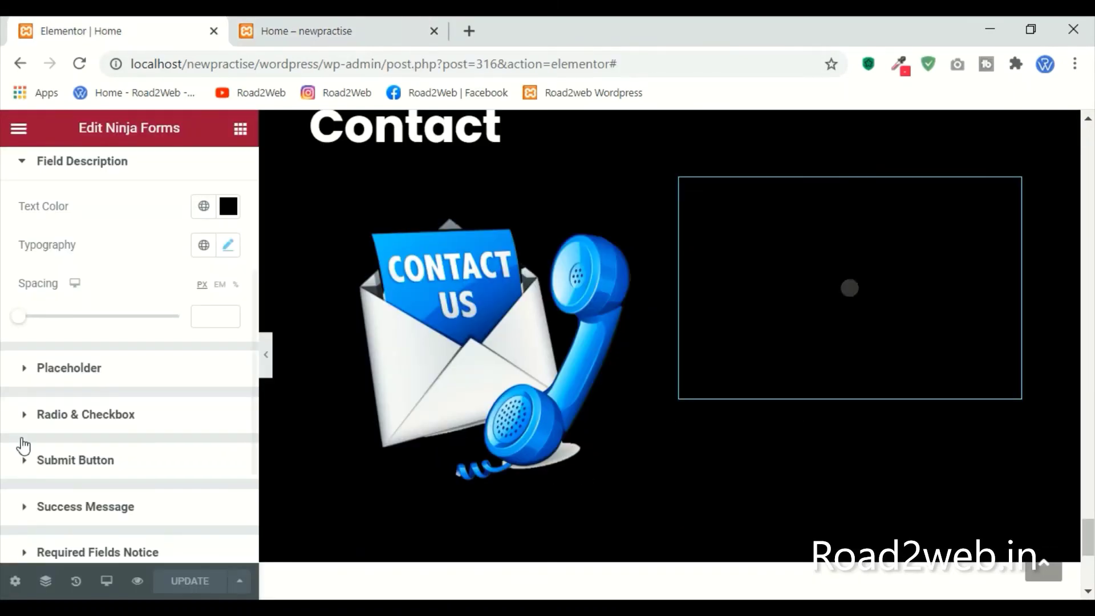
{"action": "left_click", "coordinate": [69, 474]}
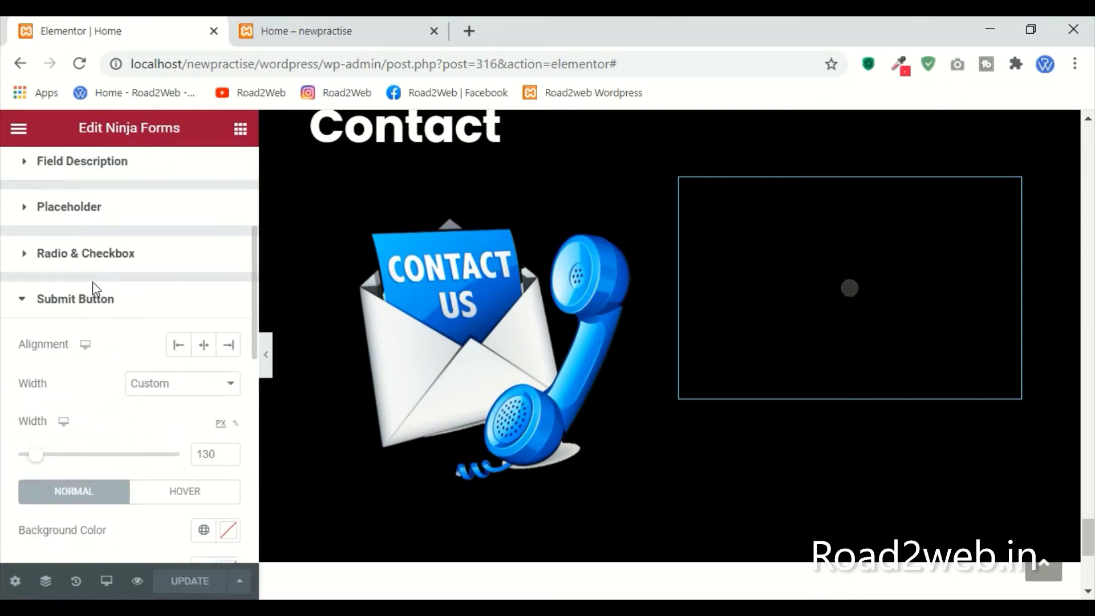
{"action": "scroll", "coordinate": [122, 367], "scroll_direction": "down", "scroll_amount": 5}
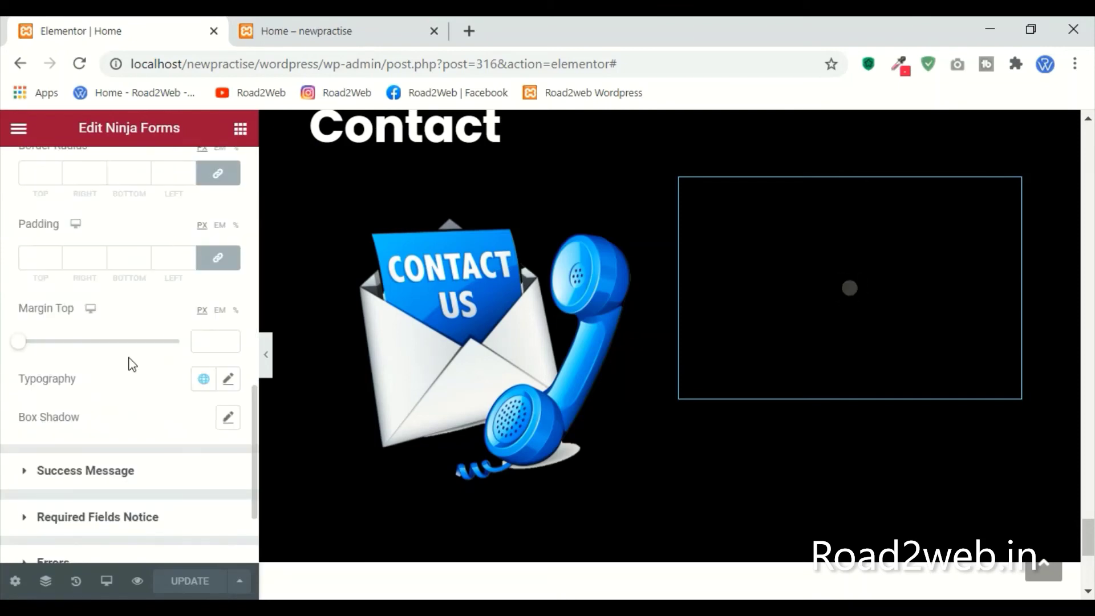
{"action": "scroll", "coordinate": [132, 363], "scroll_direction": "up", "scroll_amount": 4}
{"action": "scroll", "coordinate": [132, 406], "scroll_direction": "up", "scroll_amount": 4}
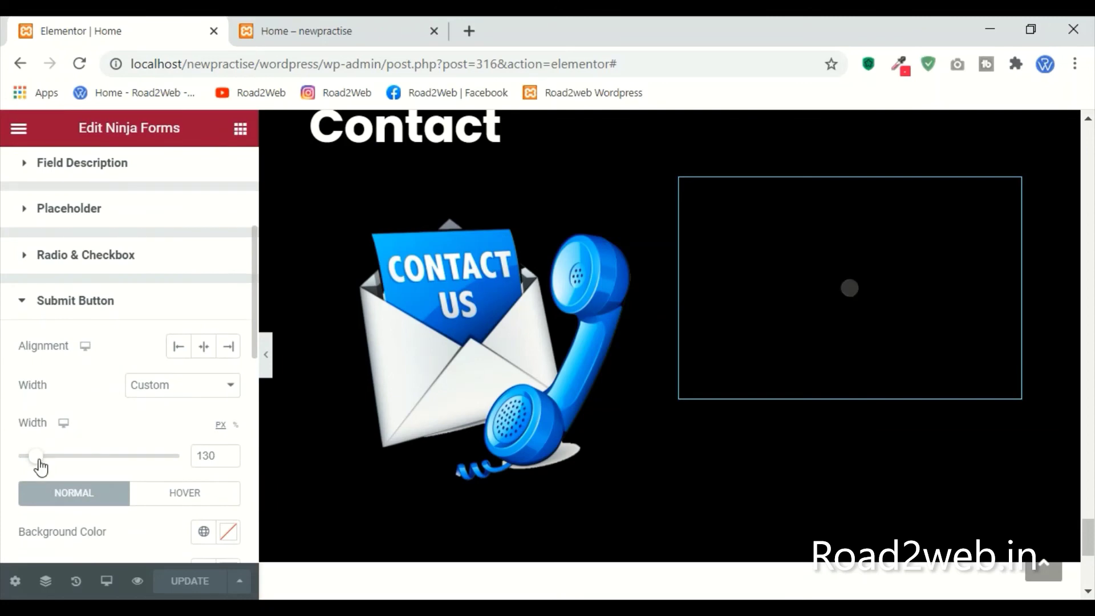
{"action": "mouse_move", "coordinate": [37, 456]}
{"action": "left_mouse_down"}
{"action": "mouse_move", "coordinate": [105, 464]}
{"action": "mouse_move", "coordinate": [45, 463]}
{"action": "left_mouse_up"}
Step: Set the Submit button's normal background color to #F0004D, sampled from the red progress bar above the Services section
{"action": "scroll", "coordinate": [119, 455], "scroll_direction": "down", "scroll_amount": 4}
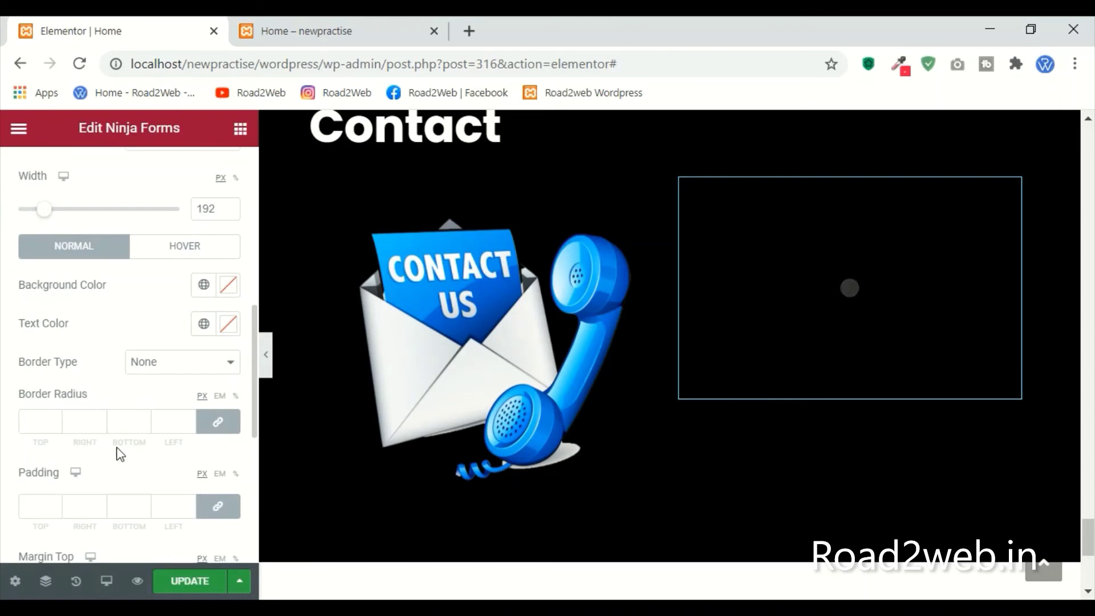
{"action": "left_click", "coordinate": [225, 293]}
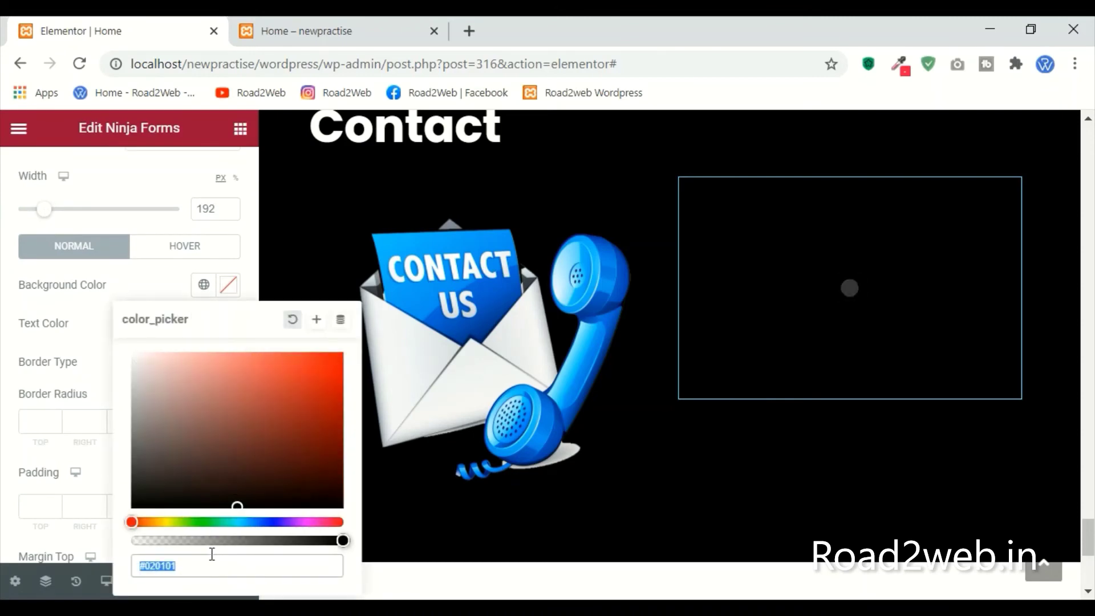
{"action": "left_click_drag", "start_coordinate": [264, 406], "coordinate": [279, 379]}
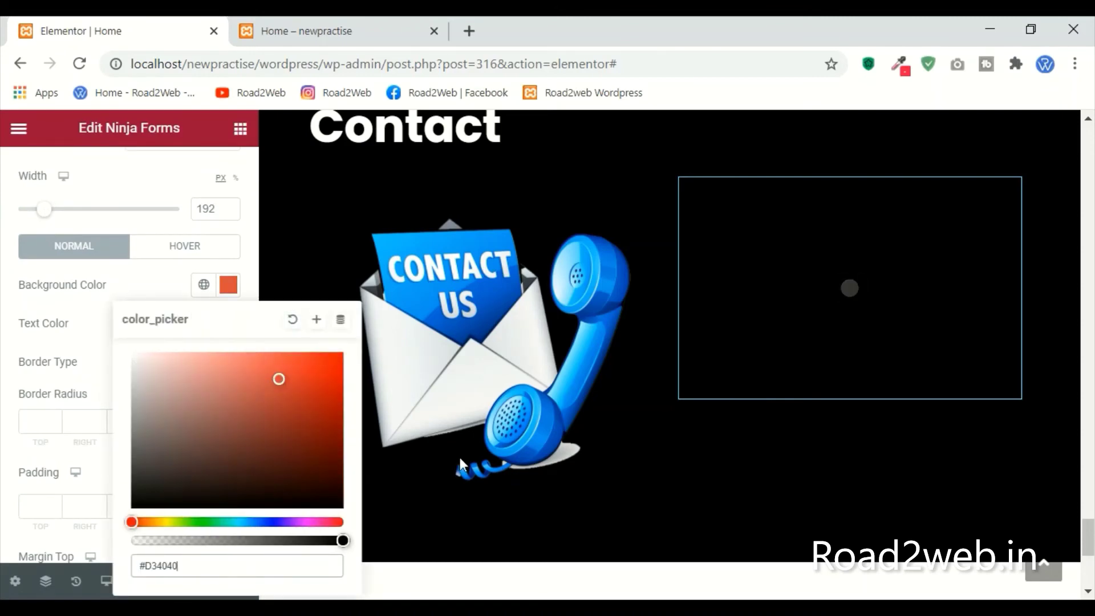
{"action": "scroll", "coordinate": [740, 336], "scroll_direction": "up", "scroll_amount": 15}
{"action": "scroll", "coordinate": [828, 262], "scroll_direction": "up", "scroll_amount": 20}
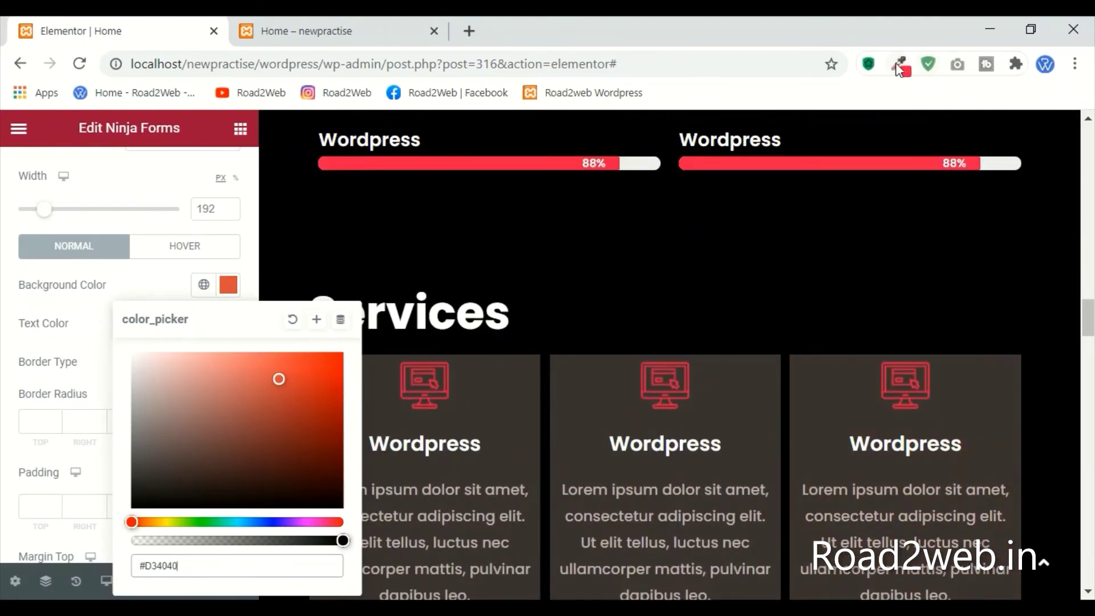
{"action": "left_click", "coordinate": [899, 66]}
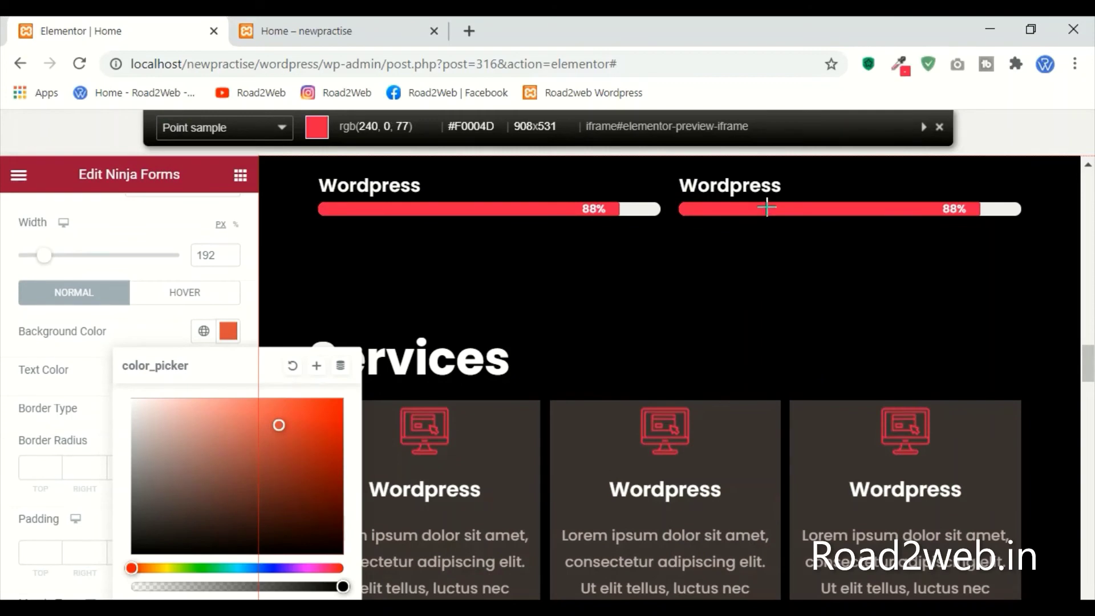
{"action": "left_click", "coordinate": [764, 209]}
{"action": "left_click", "coordinate": [233, 342]}
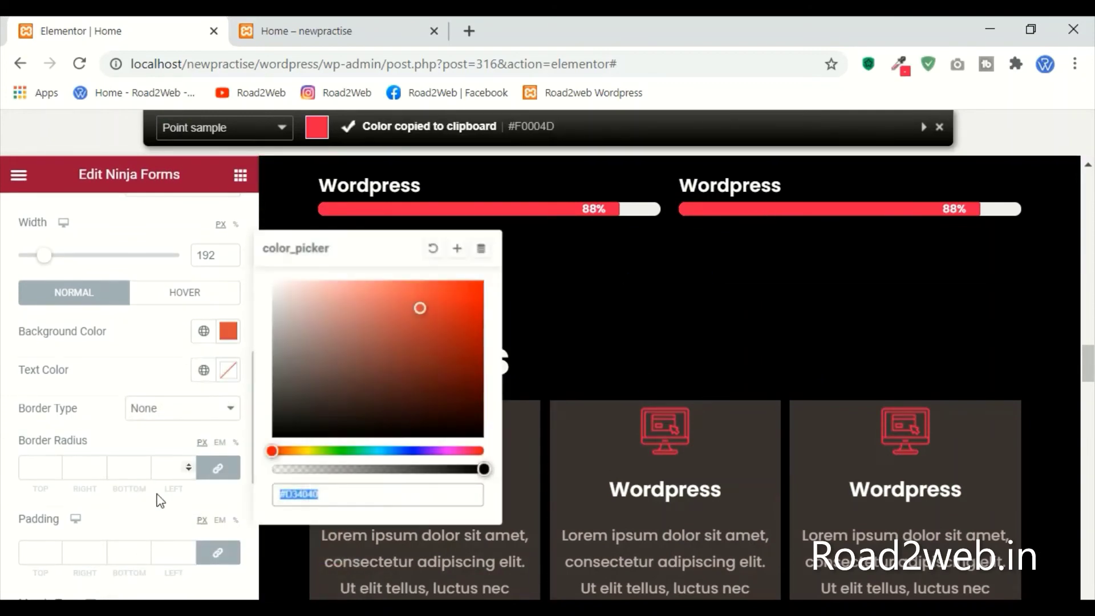
{"action": "key", "text": "ctrl+v"}
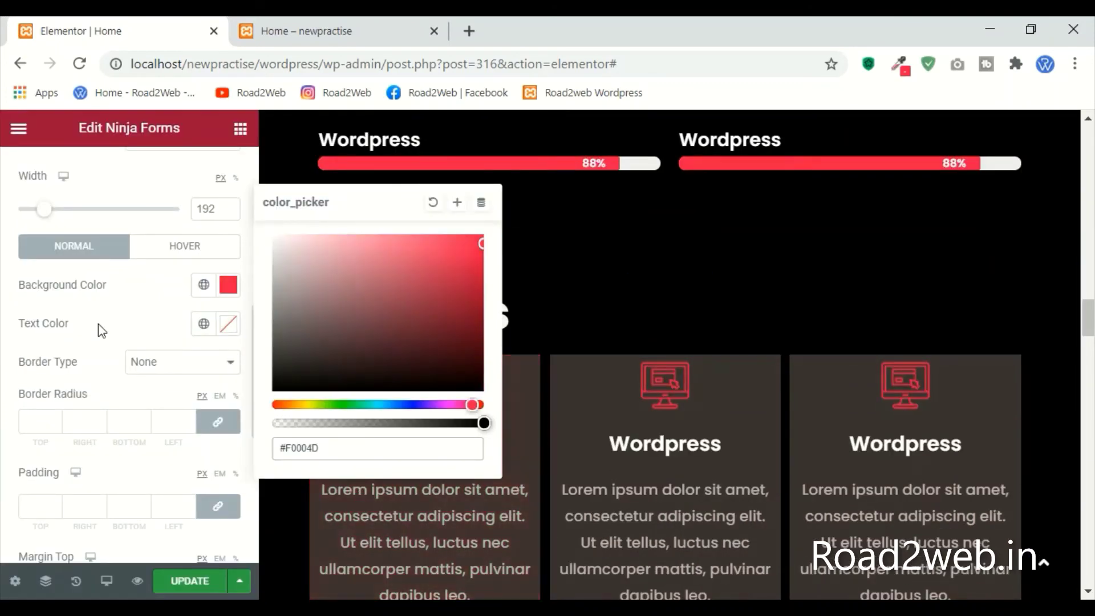
Step: Give the Submit button's hover state a near-white background color and a near-black text color (#0F0F0F)
{"action": "left_click", "coordinate": [174, 250]}
{"action": "left_click", "coordinate": [228, 285]}
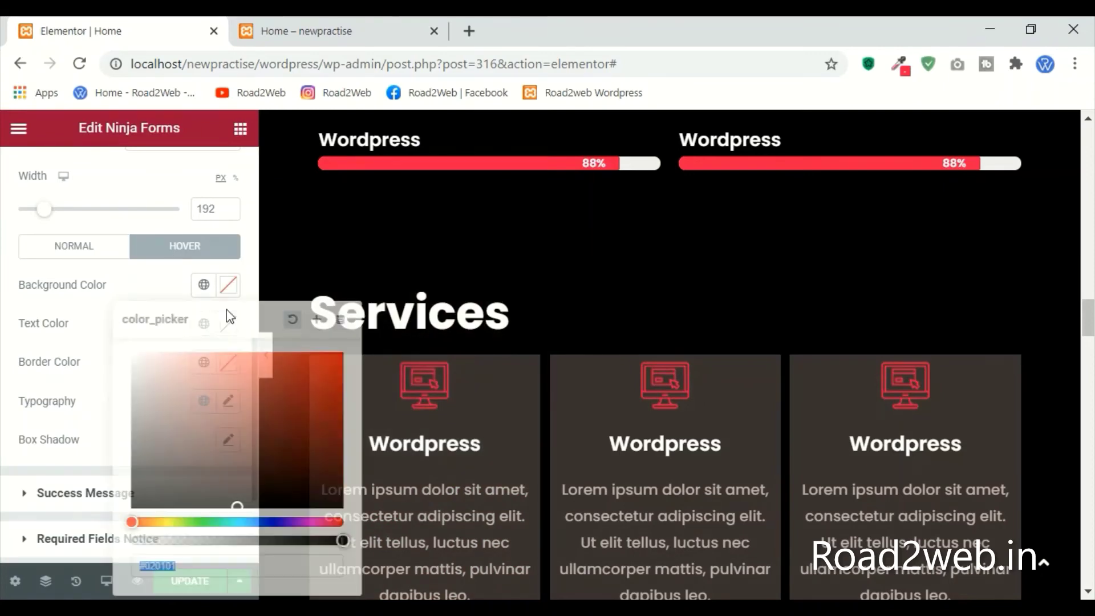
{"action": "left_click_drag", "start_coordinate": [146, 365], "coordinate": [135, 358]}
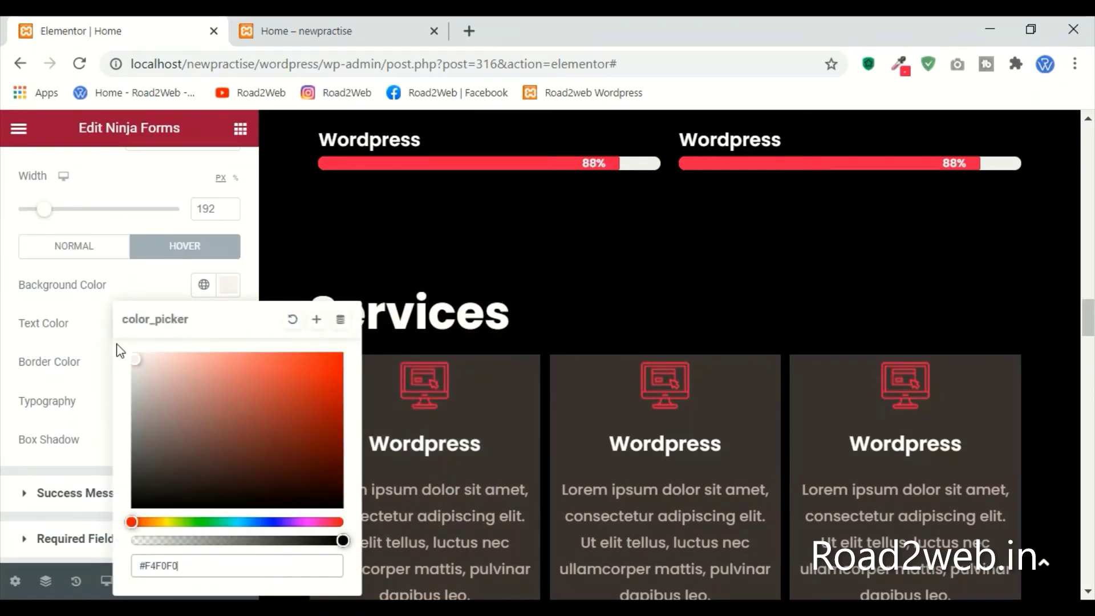
{"action": "left_click", "coordinate": [147, 283]}
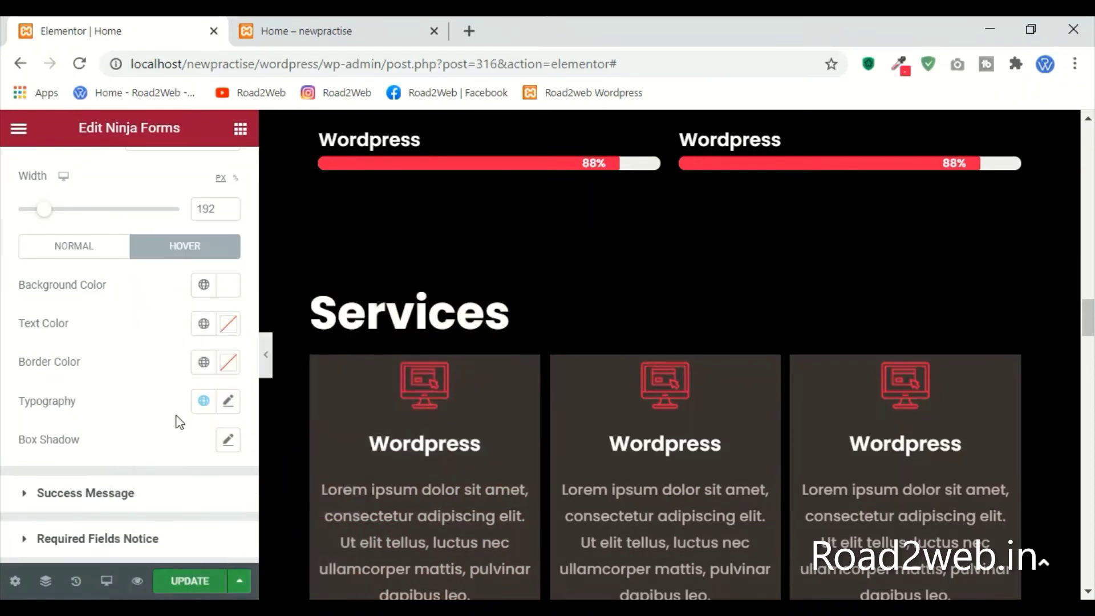
{"action": "left_click", "coordinate": [222, 329]}
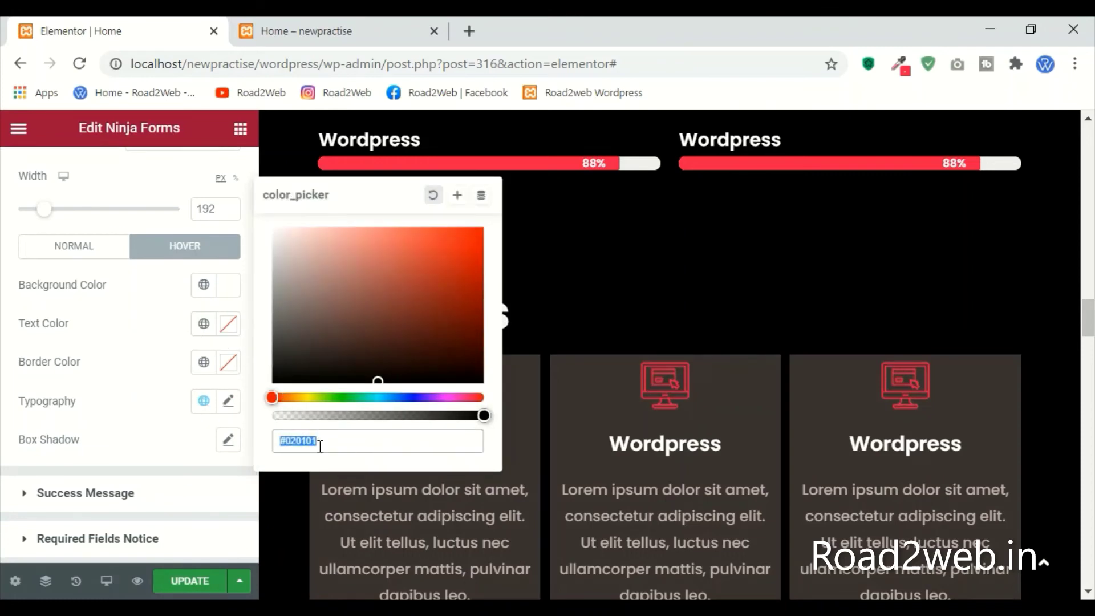
{"action": "left_click_drag", "start_coordinate": [313, 367], "coordinate": [272, 379]}
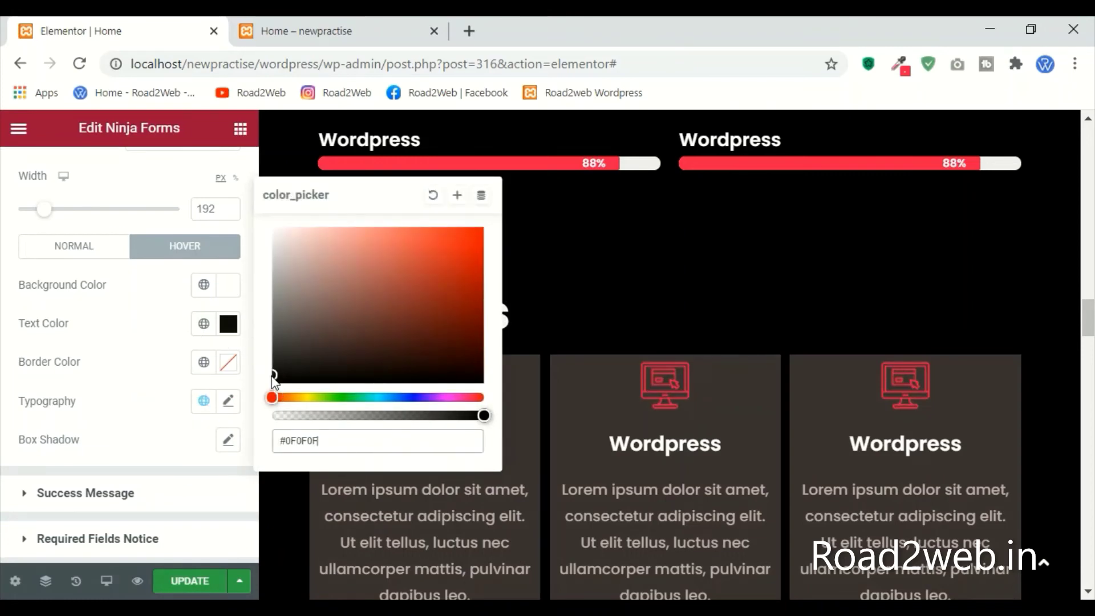
Step: Set the Submit button's normal text color to near-white and update the page
{"action": "left_click", "coordinate": [64, 256]}
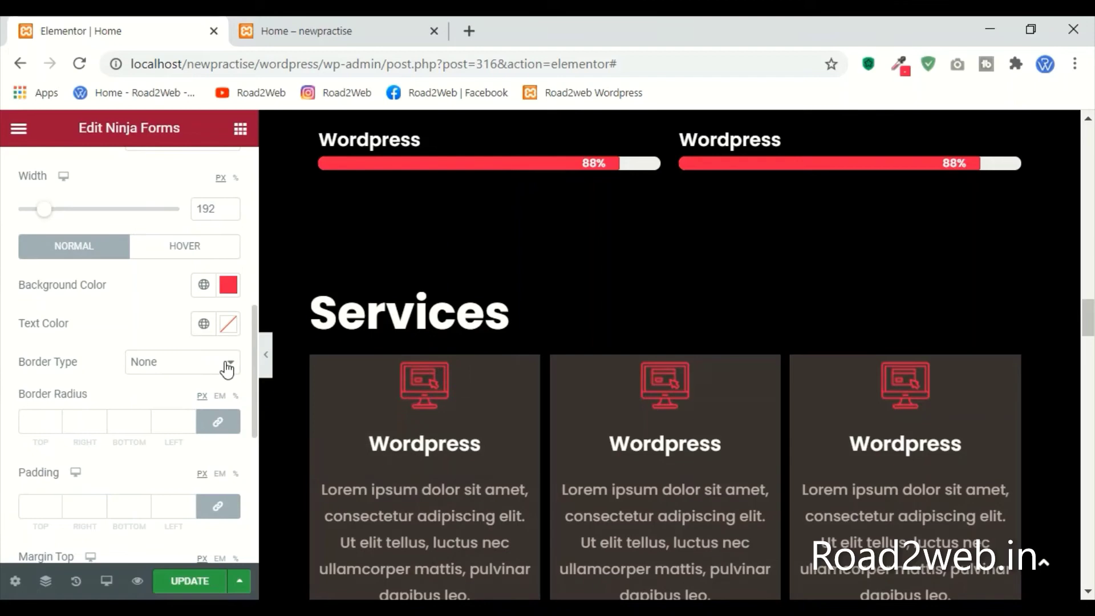
{"action": "left_click", "coordinate": [227, 329]}
{"action": "left_click_drag", "start_coordinate": [374, 384], "coordinate": [280, 227]}
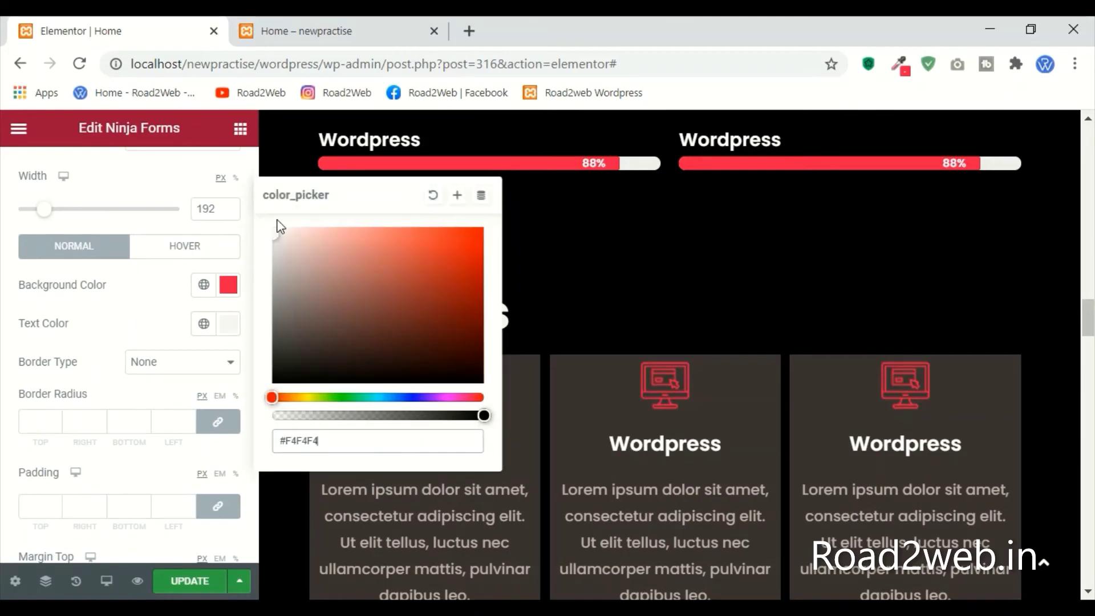
{"action": "left_click", "coordinate": [189, 580]}
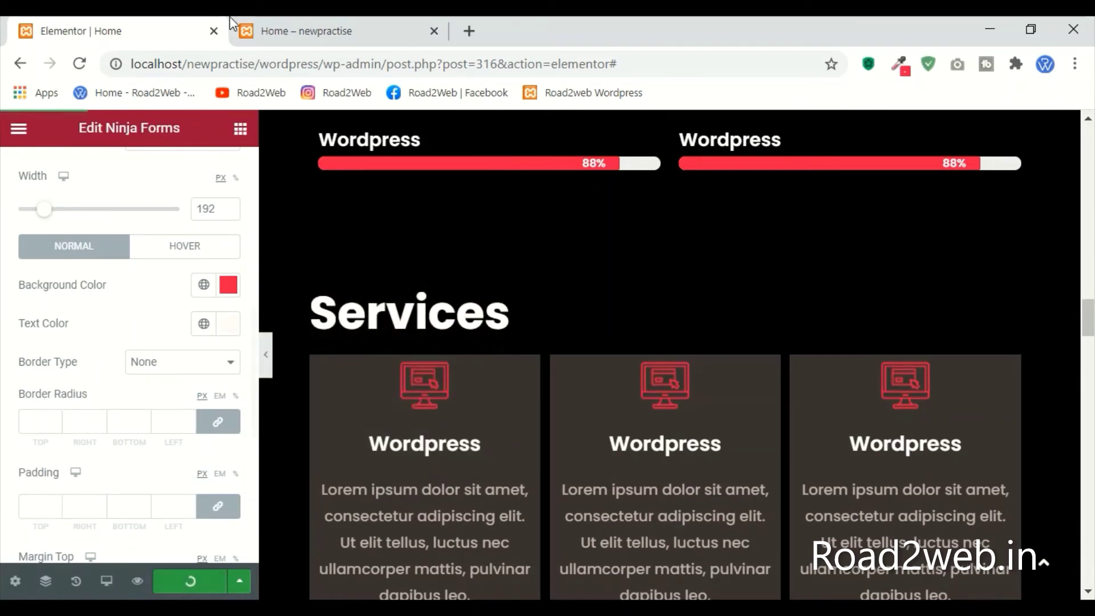
Step: Check the Submit button's size, colors and hover look in the home page preview, and return to the Elementor editor
{"action": "left_click", "coordinate": [308, 31]}
{"action": "scroll", "coordinate": [1063, 291], "scroll_direction": "down", "scroll_amount": 1}
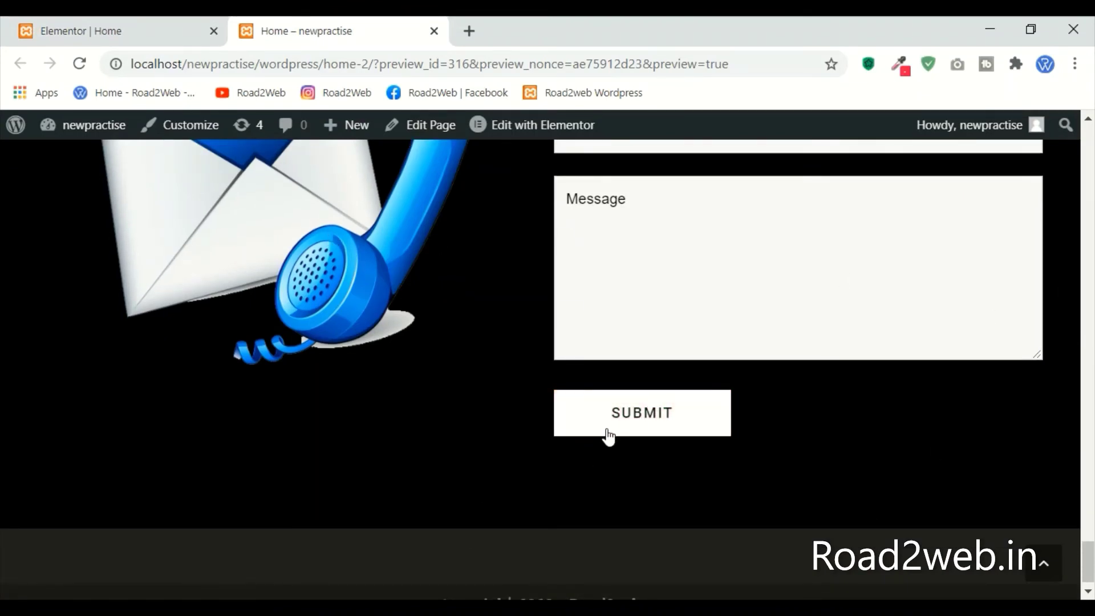
{"action": "left_click", "coordinate": [28, 24]}
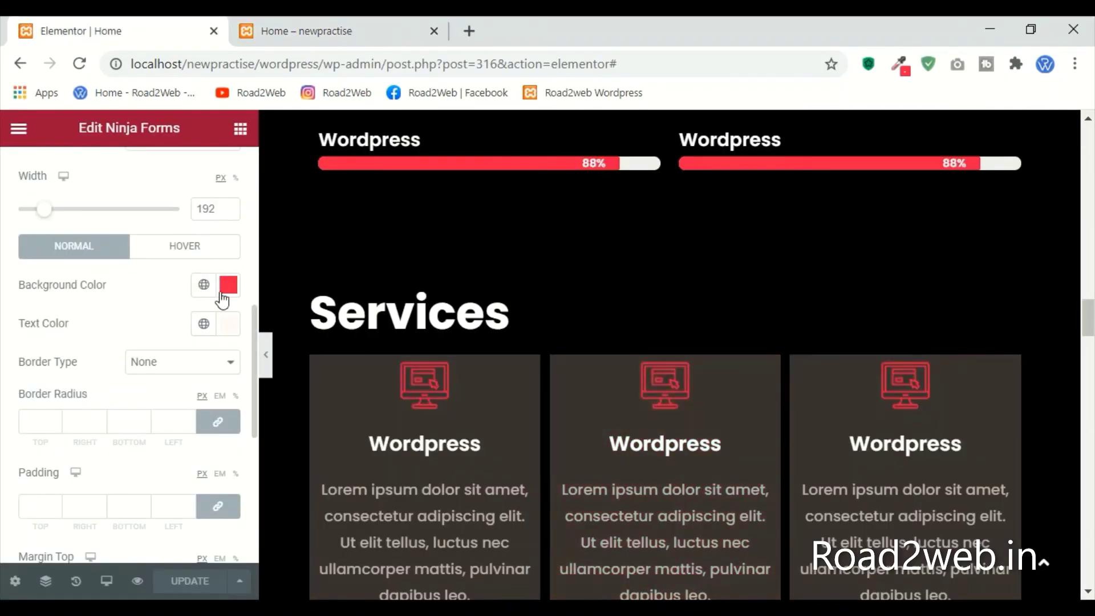
Step: Set the form container's border radius to 40 px on all corners, after checking the form's outline in the page preview
{"action": "left_click", "coordinate": [194, 251]}
{"action": "scroll", "coordinate": [54, 315], "scroll_direction": "up", "scroll_amount": 10}
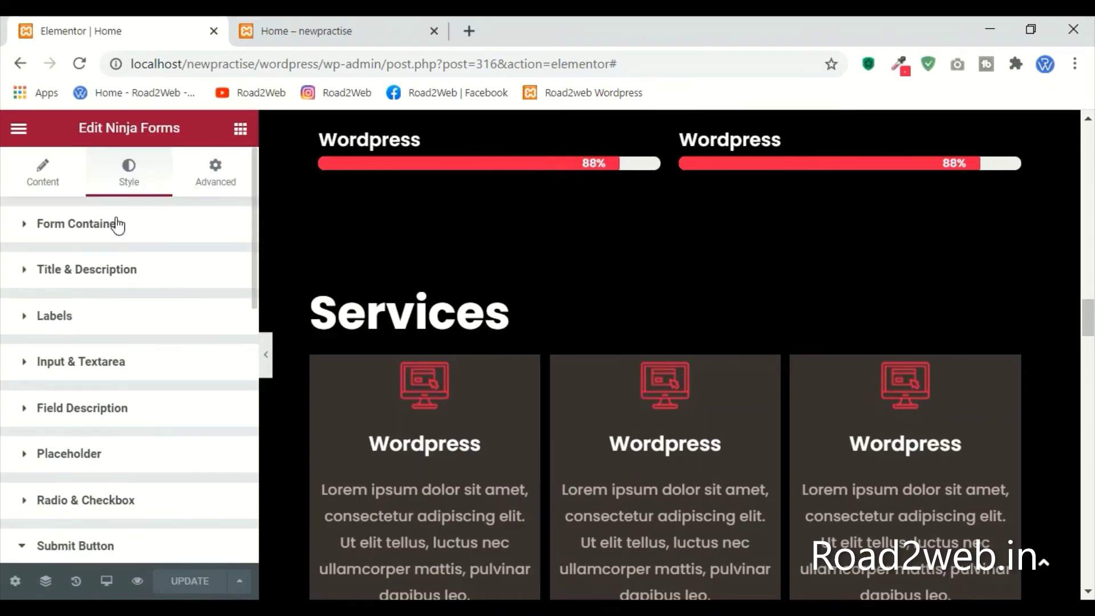
{"action": "left_click", "coordinate": [117, 225]}
{"action": "scroll", "coordinate": [112, 468], "scroll_direction": "down", "scroll_amount": 4}
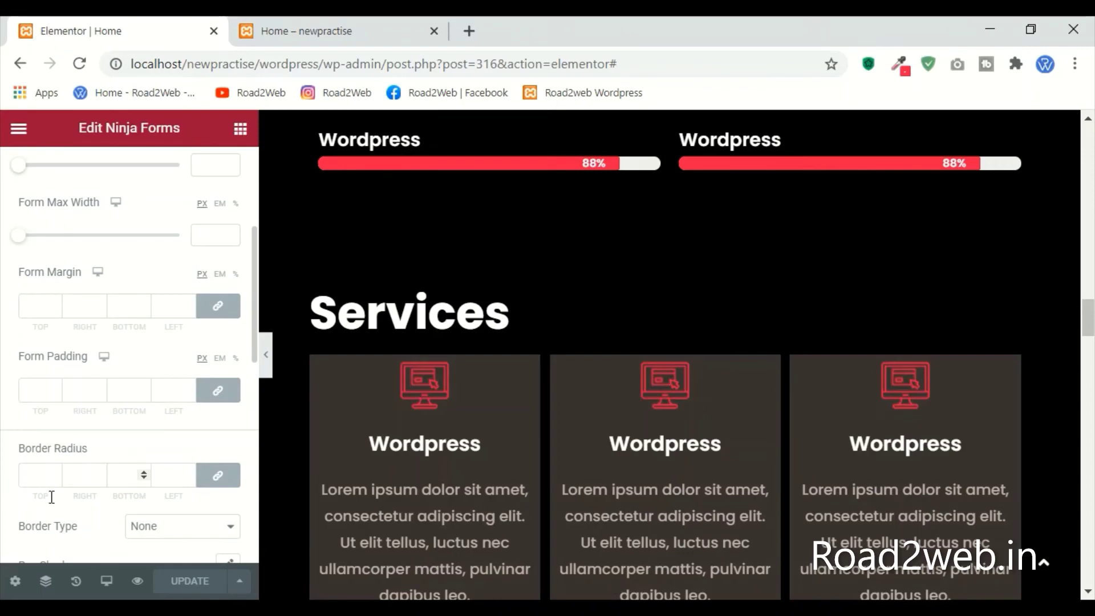
{"action": "left_click", "coordinate": [268, 31]}
{"action": "scroll", "coordinate": [810, 360], "scroll_direction": "up", "scroll_amount": 2}
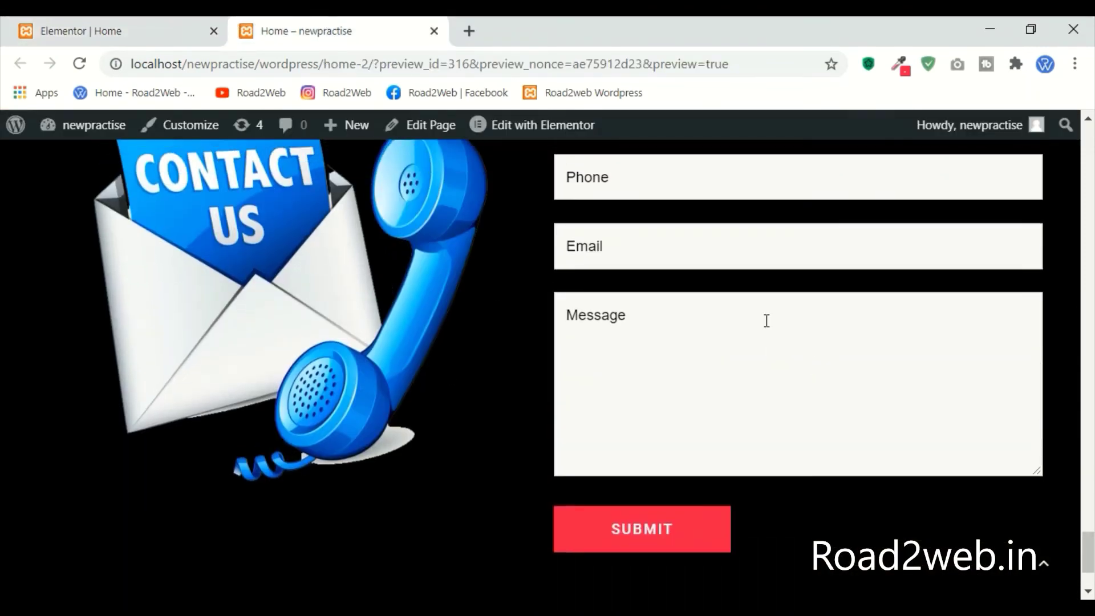
{"action": "scroll", "coordinate": [766, 320], "scroll_direction": "up", "scroll_amount": 2}
{"action": "left_click", "coordinate": [108, 30]}
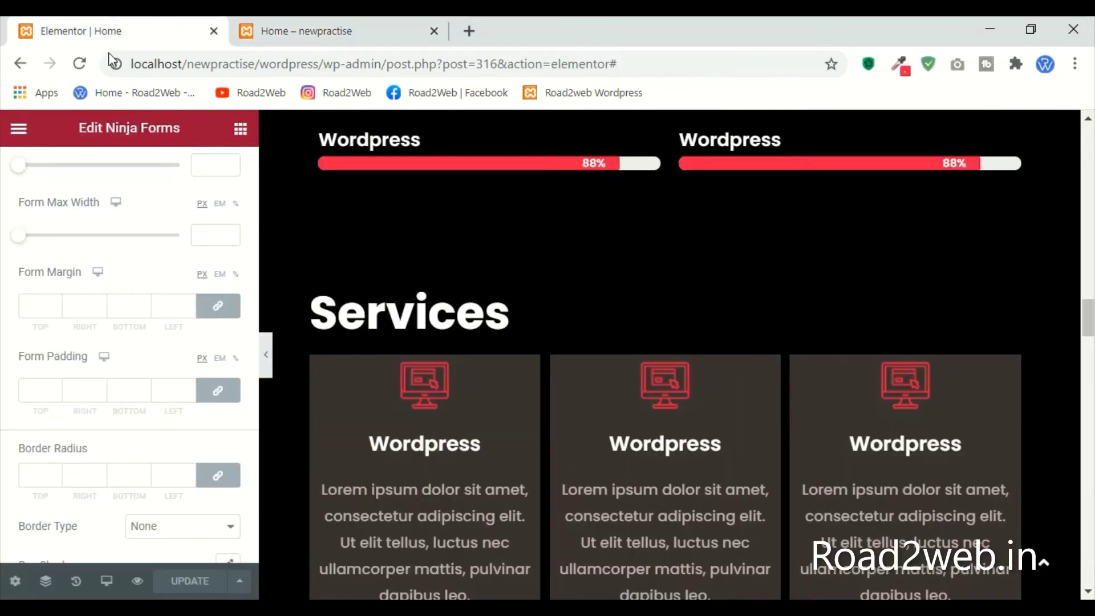
{"action": "left_click", "coordinate": [37, 479]}
{"action": "type", "text": "4"}
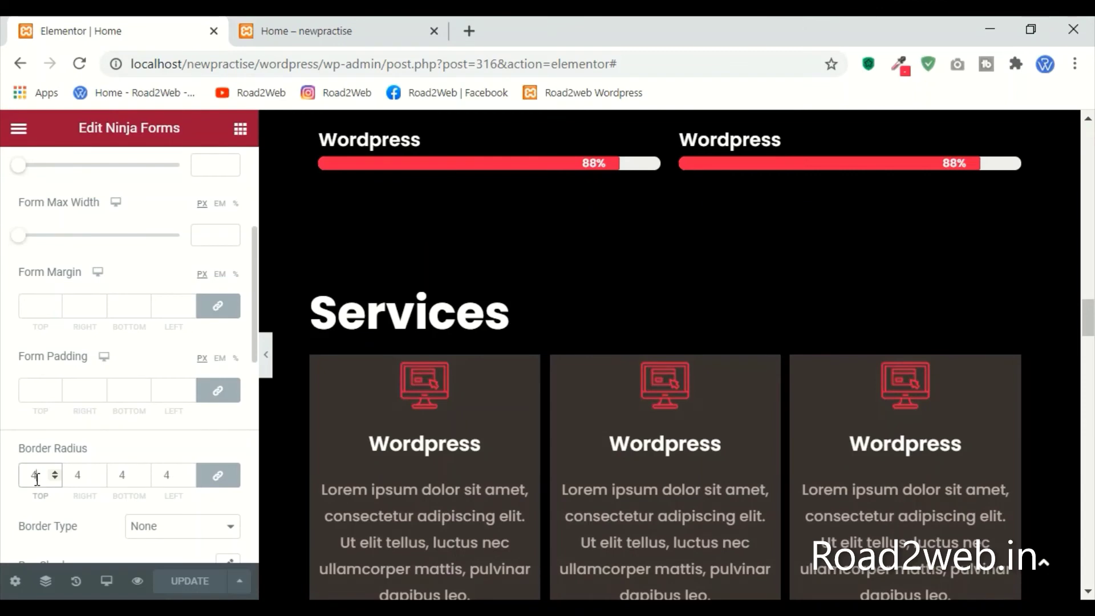
{"action": "type", "text": "0"}
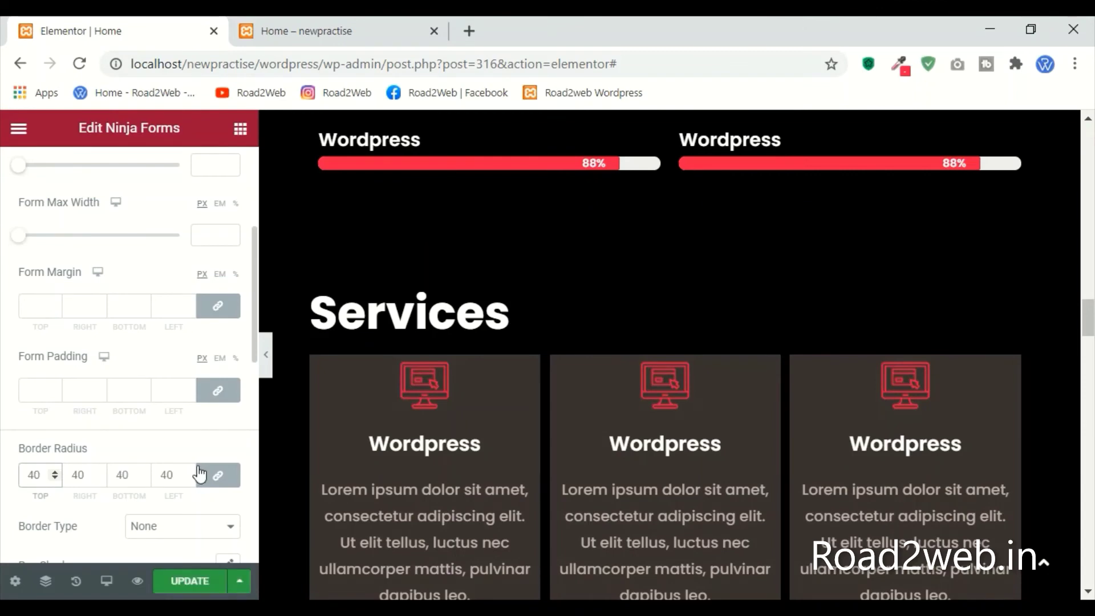
Step: Set the form container's border type to Solid
{"action": "scroll", "coordinate": [197, 478], "scroll_direction": "down", "scroll_amount": 4}
{"action": "left_click", "coordinate": [163, 281]}
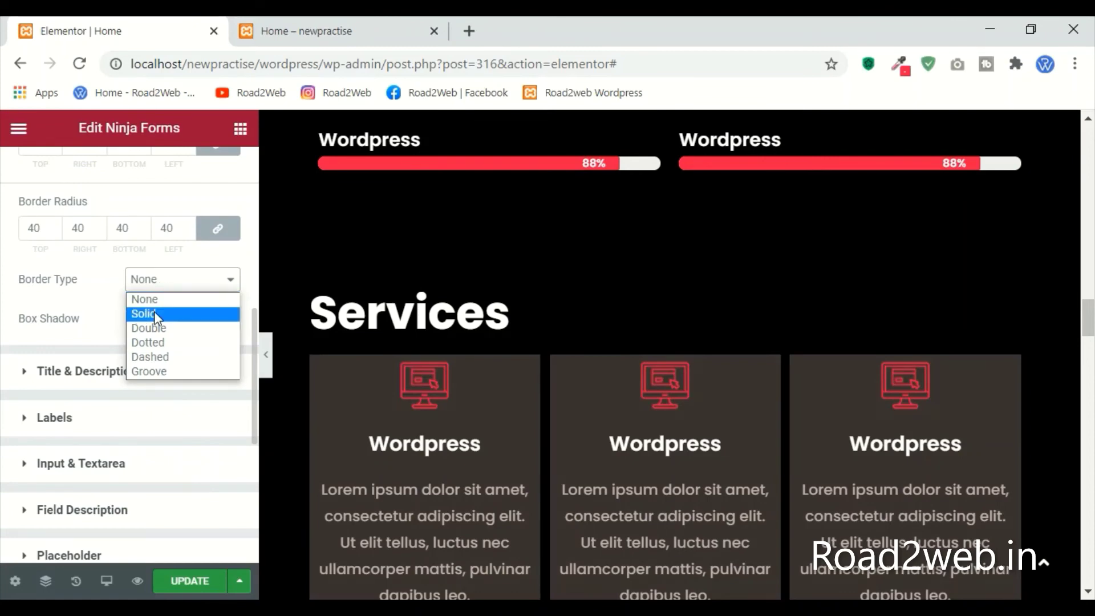
{"action": "left_click", "coordinate": [154, 310]}
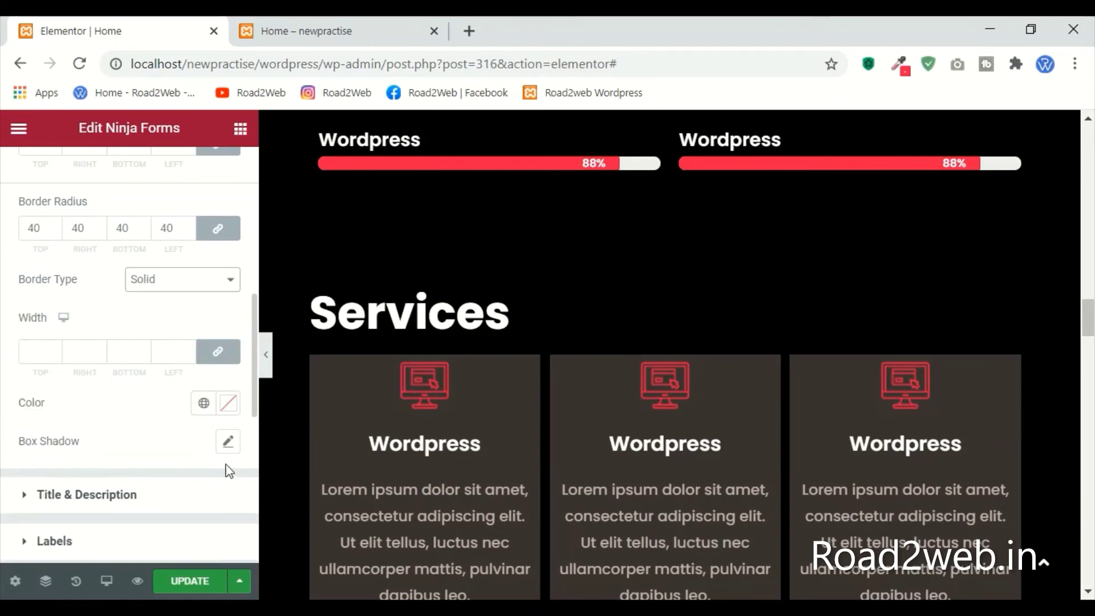
Step: Give the form container a box shadow in semi-transparent red and update the page
{"action": "left_click", "coordinate": [227, 442]}
{"action": "left_click", "coordinate": [215, 490]}
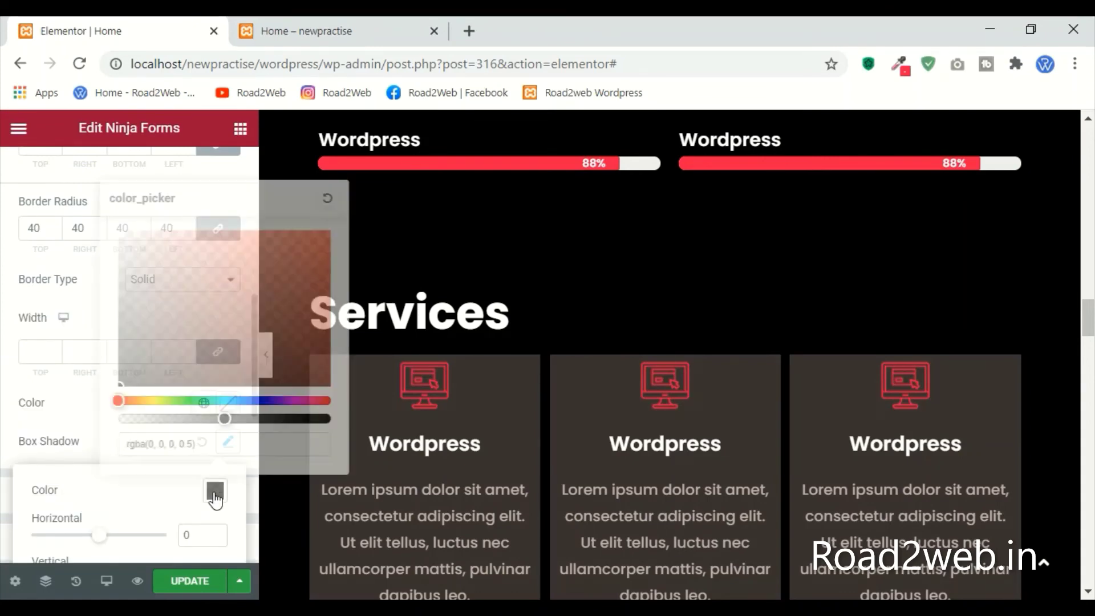
{"action": "left_click_drag", "start_coordinate": [312, 285], "coordinate": [313, 260]}
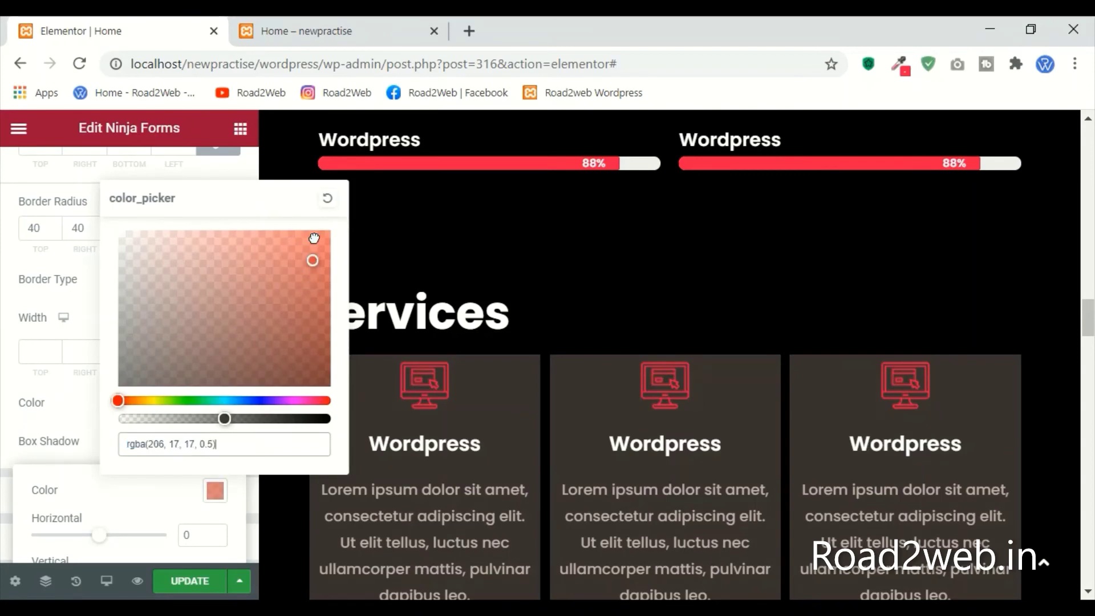
{"action": "left_click", "coordinate": [59, 403]}
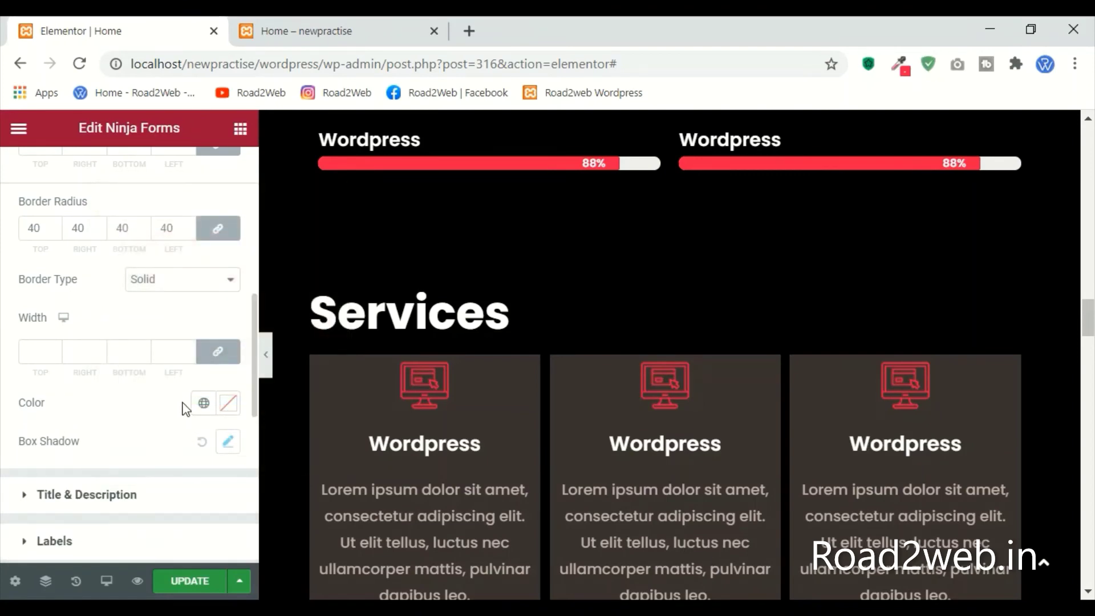
{"action": "left_click", "coordinate": [171, 580]}
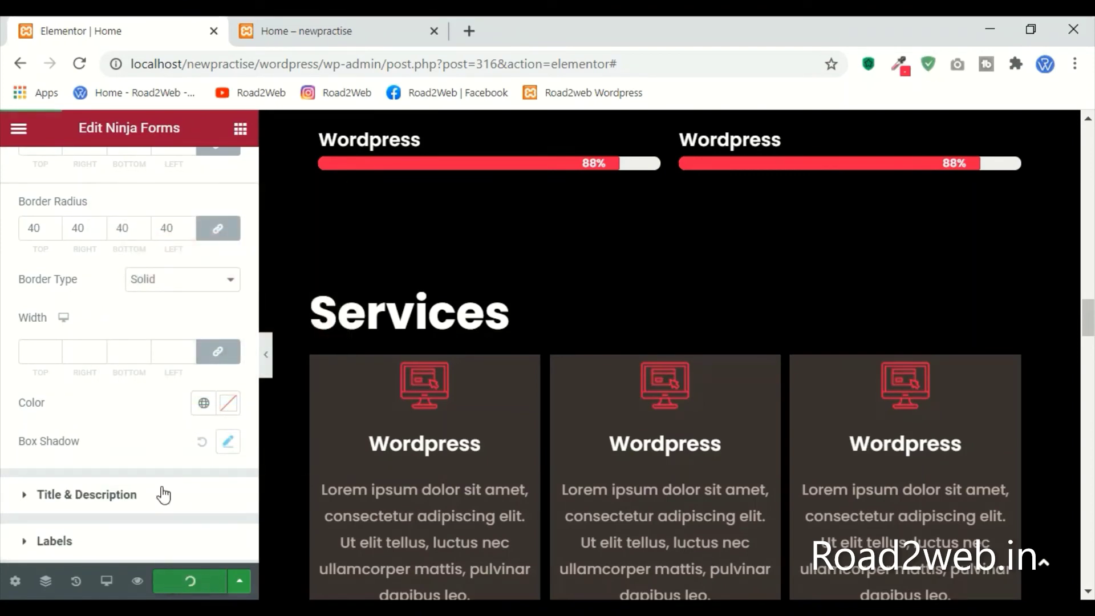
Step: Set the form container's border width to 2 px on all sides
{"action": "left_click", "coordinate": [34, 358]}
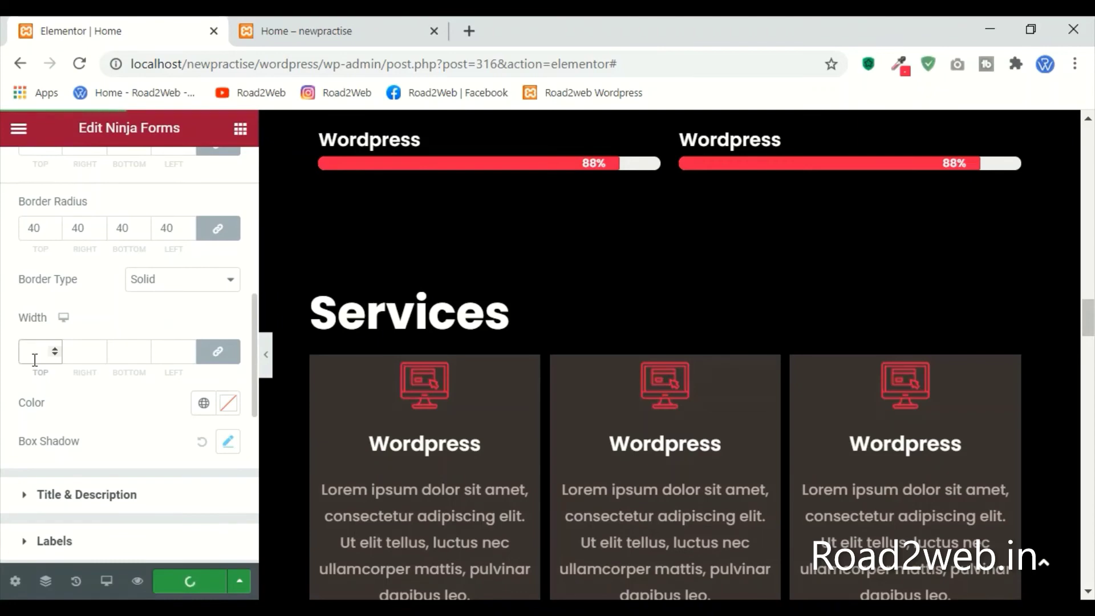
{"action": "type", "text": "2"}
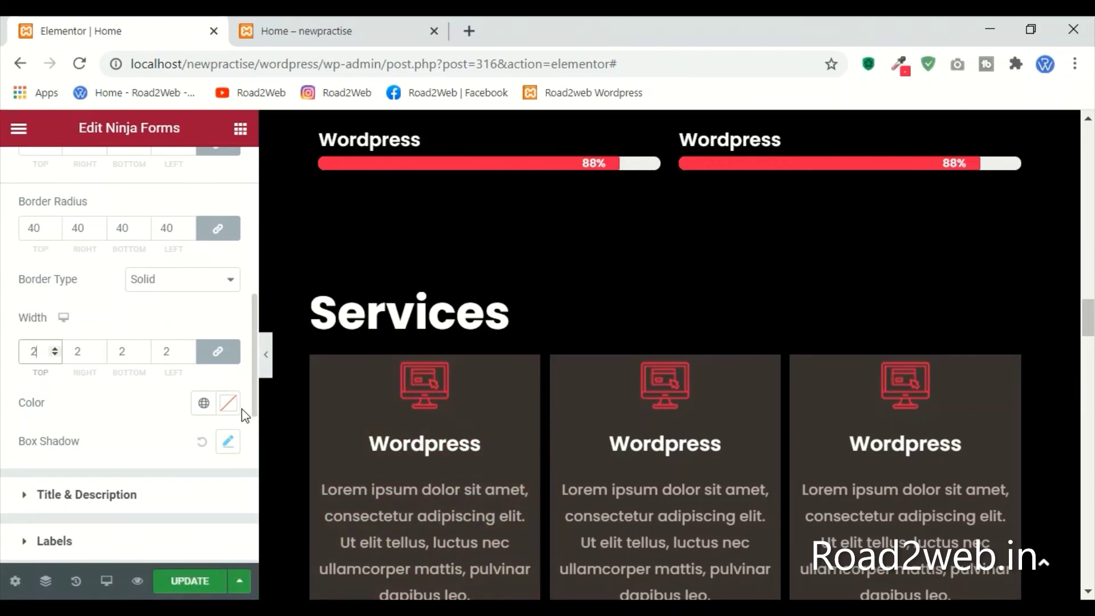
Step: Set the form container's border colour to red (#F0004D) and update the page
{"action": "left_click", "coordinate": [228, 404]}
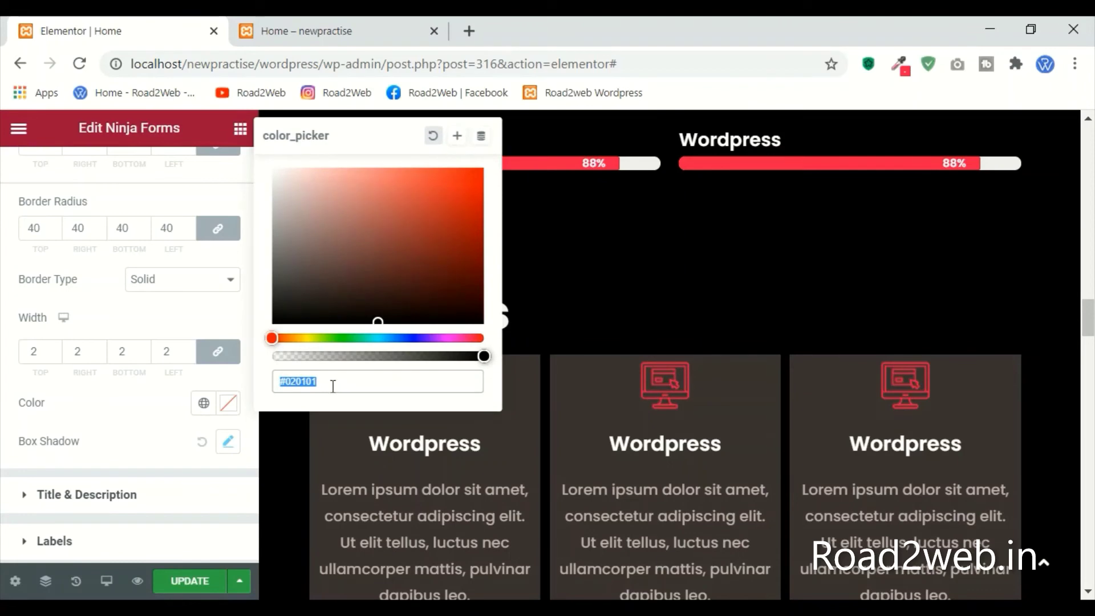
{"action": "left_click", "coordinate": [377, 321]}
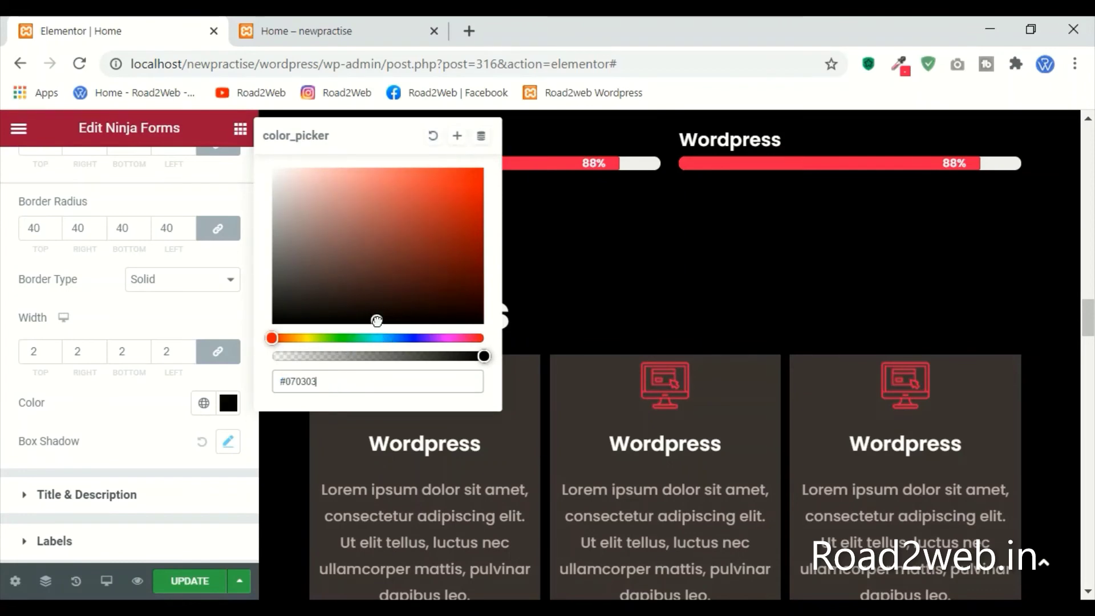
{"action": "left_click_drag", "start_coordinate": [335, 381], "coordinate": [228, 392]}
{"action": "type", "text": "#F0004D"}
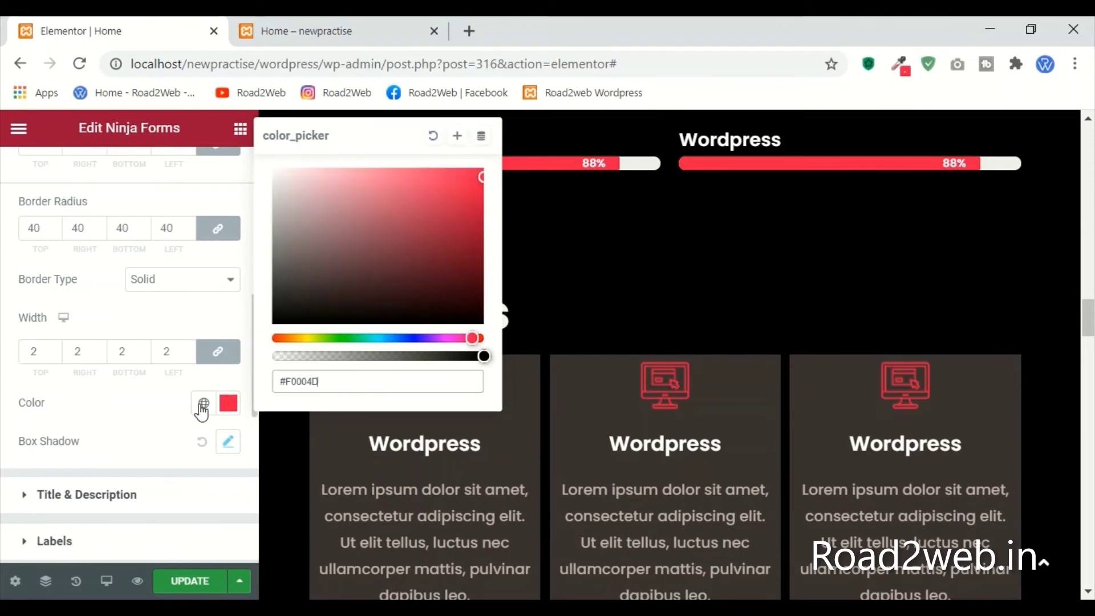
{"action": "left_click", "coordinate": [190, 581]}
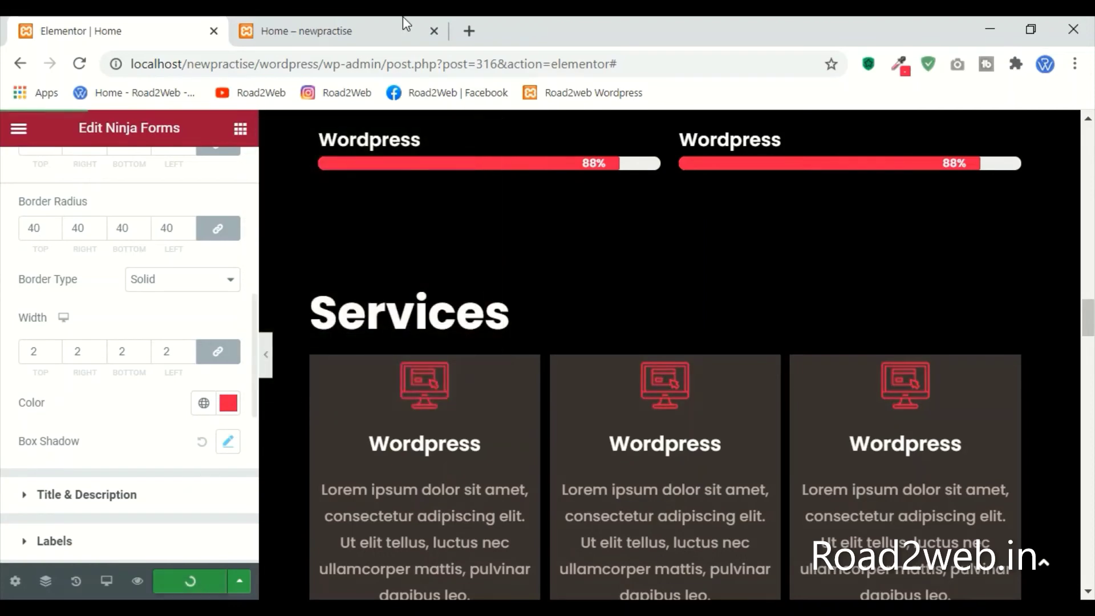
Step: Set the form padding to 15 px on all sides with linked values and update the page
{"action": "scroll", "coordinate": [114, 445], "scroll_direction": "up", "scroll_amount": 4}
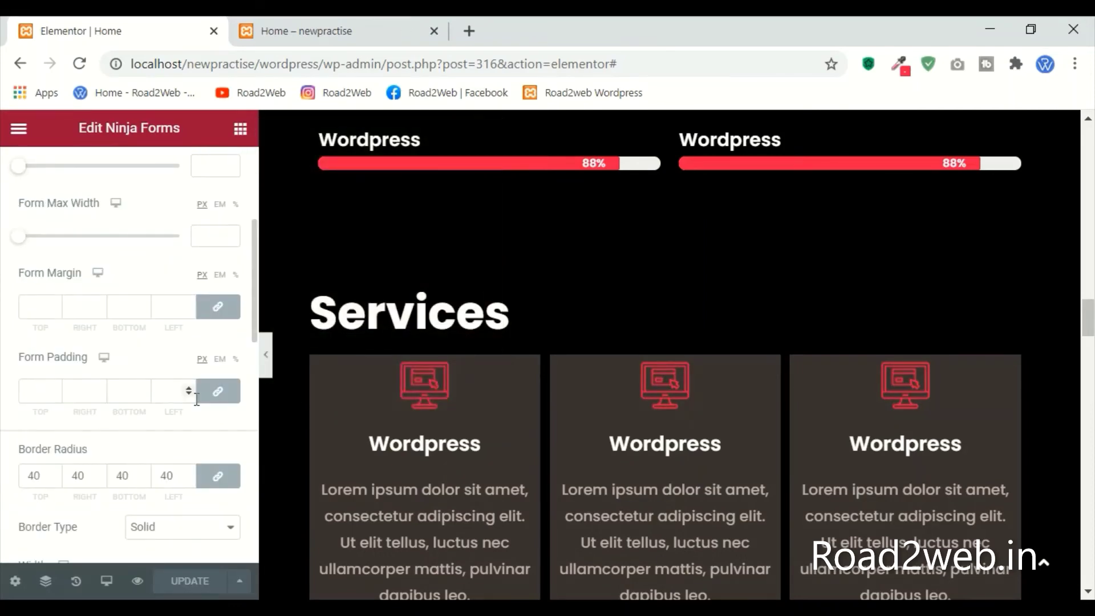
{"action": "left_click", "coordinate": [218, 392]}
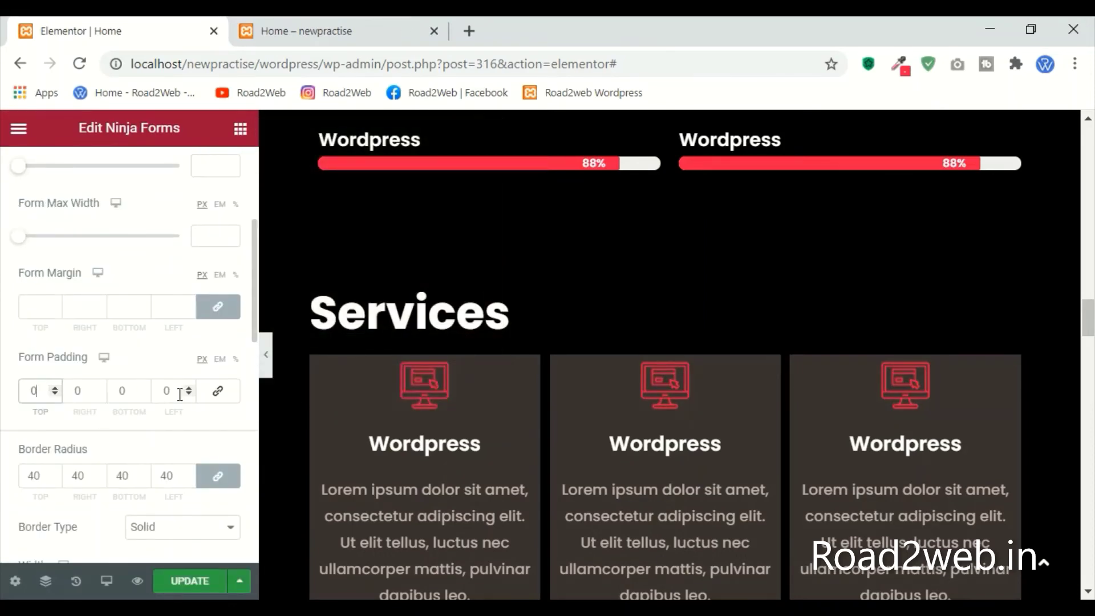
{"action": "left_click", "coordinate": [218, 392]}
{"action": "left_click", "coordinate": [47, 391]}
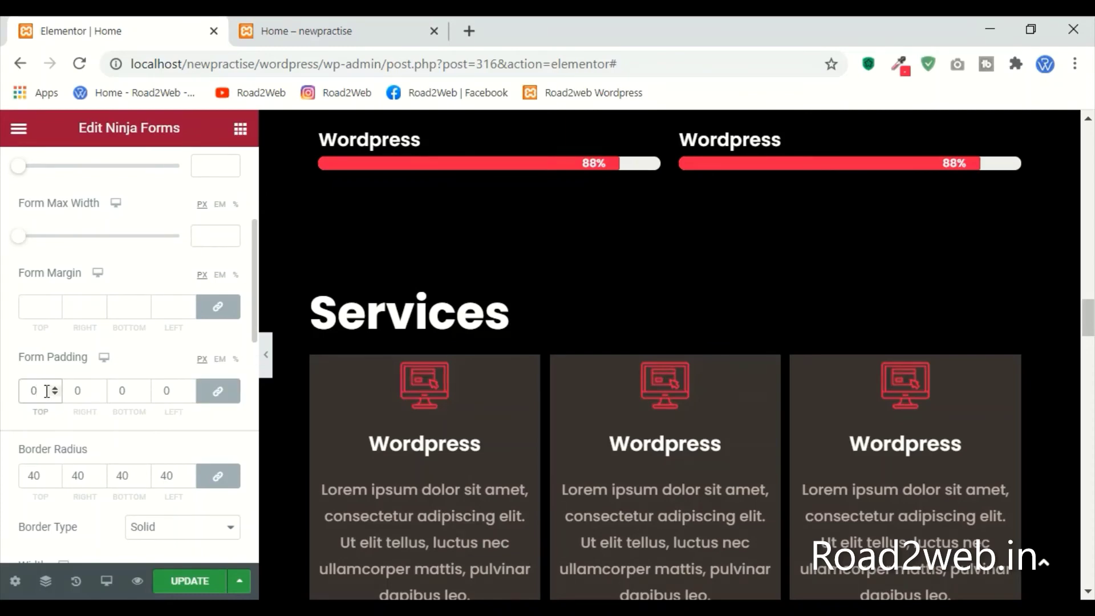
{"action": "type", "text": "15"}
{"action": "left_click", "coordinate": [187, 582]}
Step: Hide the Contact Me form's title and labels in the Ninja Forms content settings and update the page
{"action": "scroll", "coordinate": [120, 358], "scroll_direction": "up", "scroll_amount": 5}
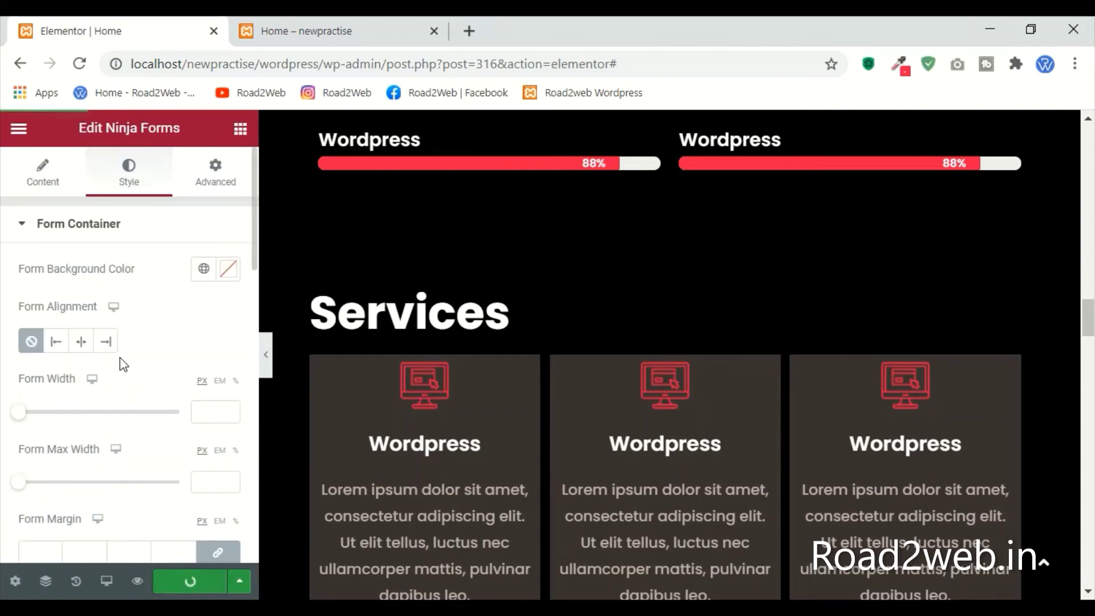
{"action": "left_click", "coordinate": [80, 228]}
{"action": "left_click", "coordinate": [44, 178]}
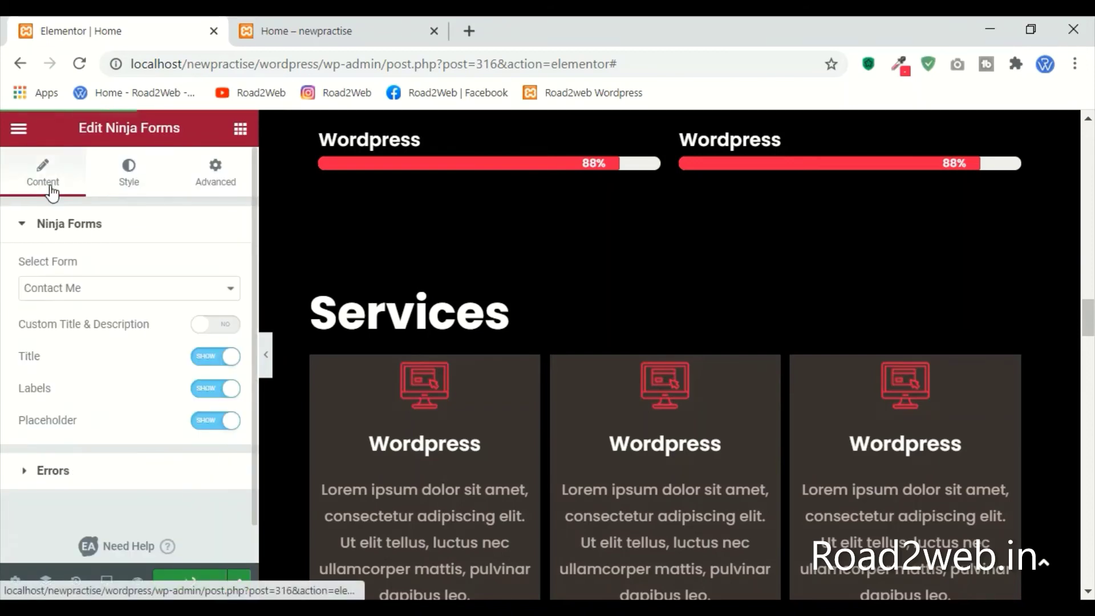
{"action": "left_click", "coordinate": [108, 296]}
{"action": "left_click", "coordinate": [110, 293]}
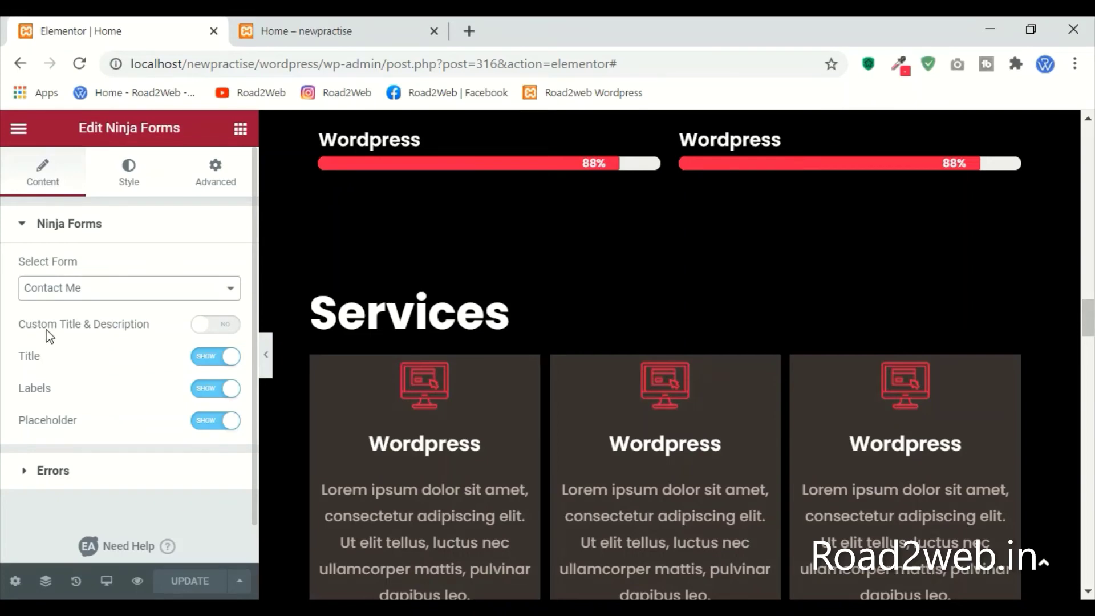
{"action": "left_click", "coordinate": [216, 359]}
{"action": "left_click", "coordinate": [221, 392]}
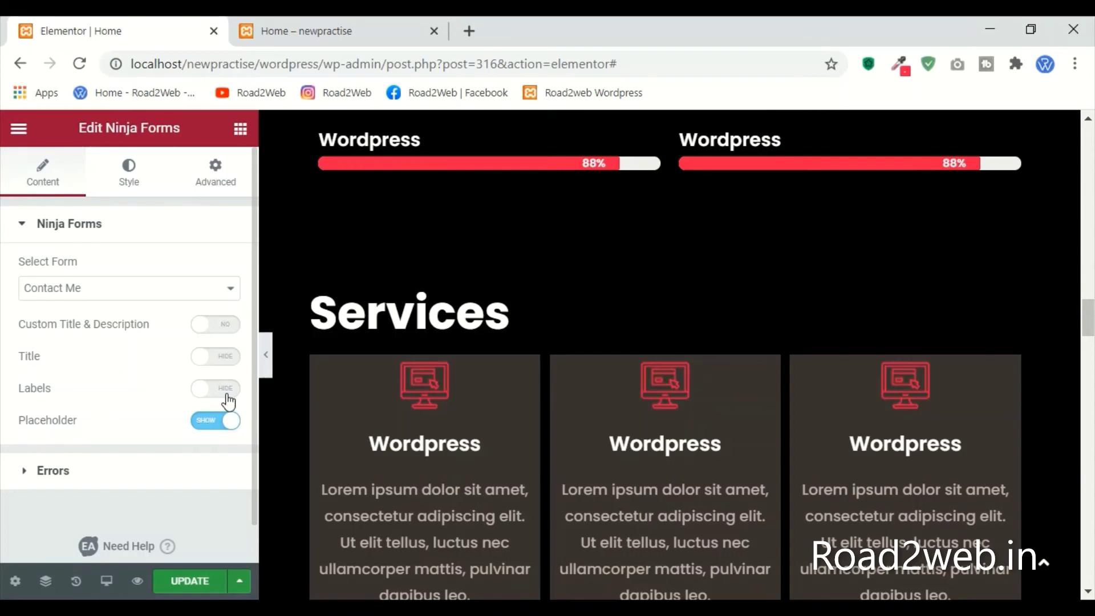
{"action": "left_click", "coordinate": [63, 469]}
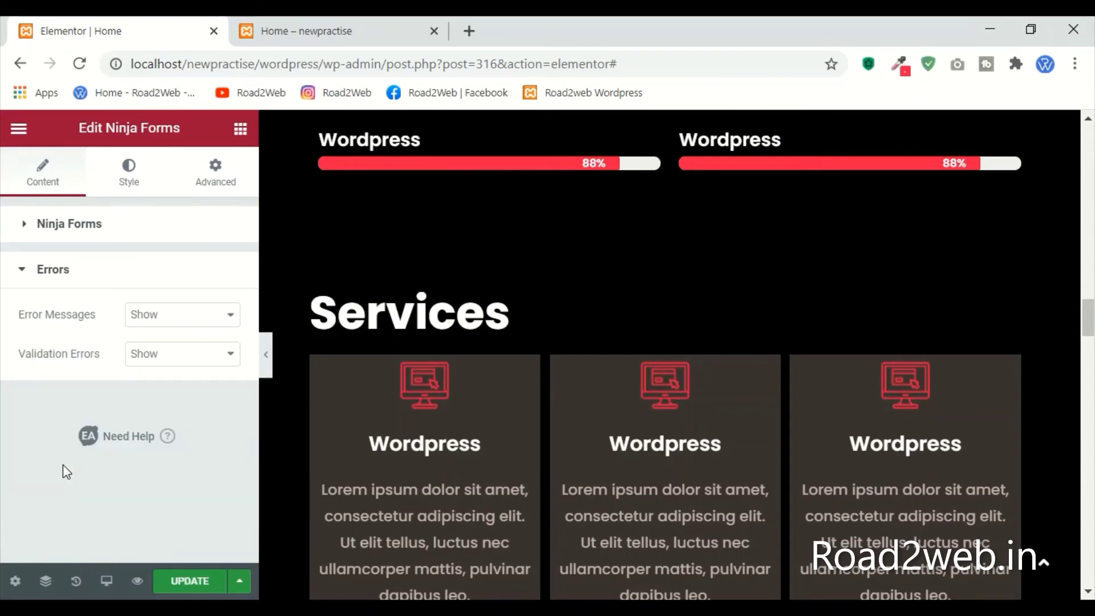
{"action": "left_click", "coordinate": [194, 581]}
Step: Check the contact form's border, padding, placeholder fields and Submit button in the page preview
{"action": "left_click", "coordinate": [276, 23]}
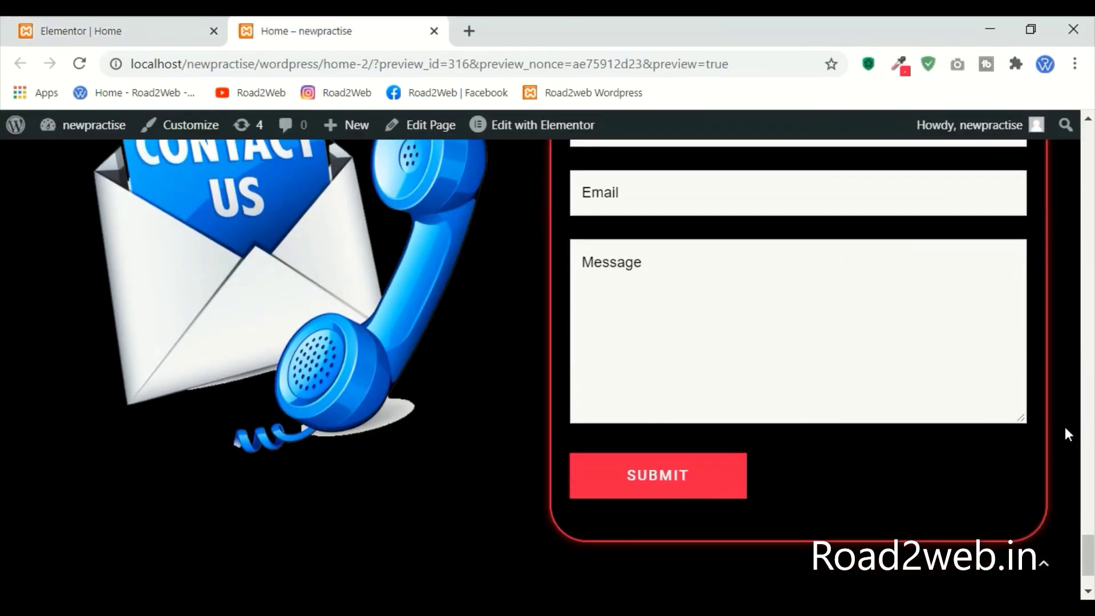
{"action": "scroll", "coordinate": [1064, 423], "scroll_direction": "up", "scroll_amount": 4}
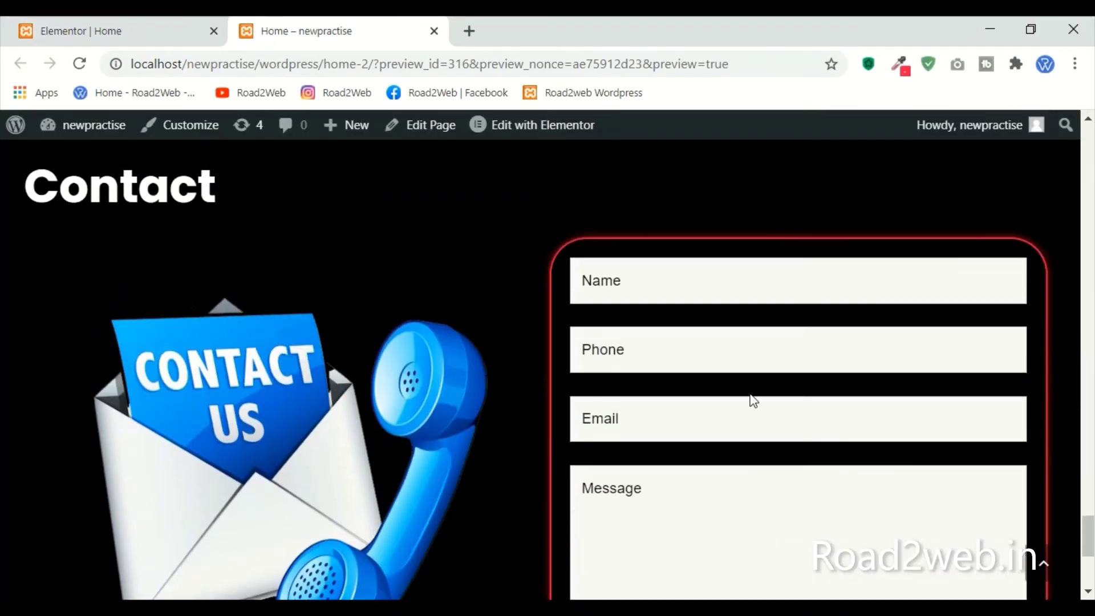
{"action": "left_click", "coordinate": [639, 416]}
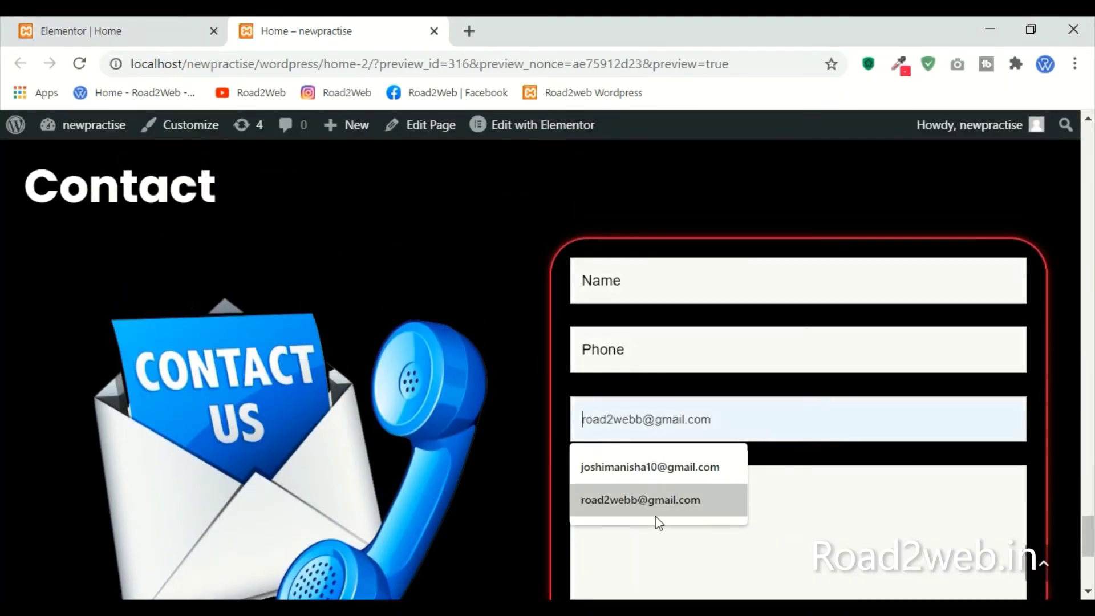
{"action": "left_click", "coordinate": [655, 522]}
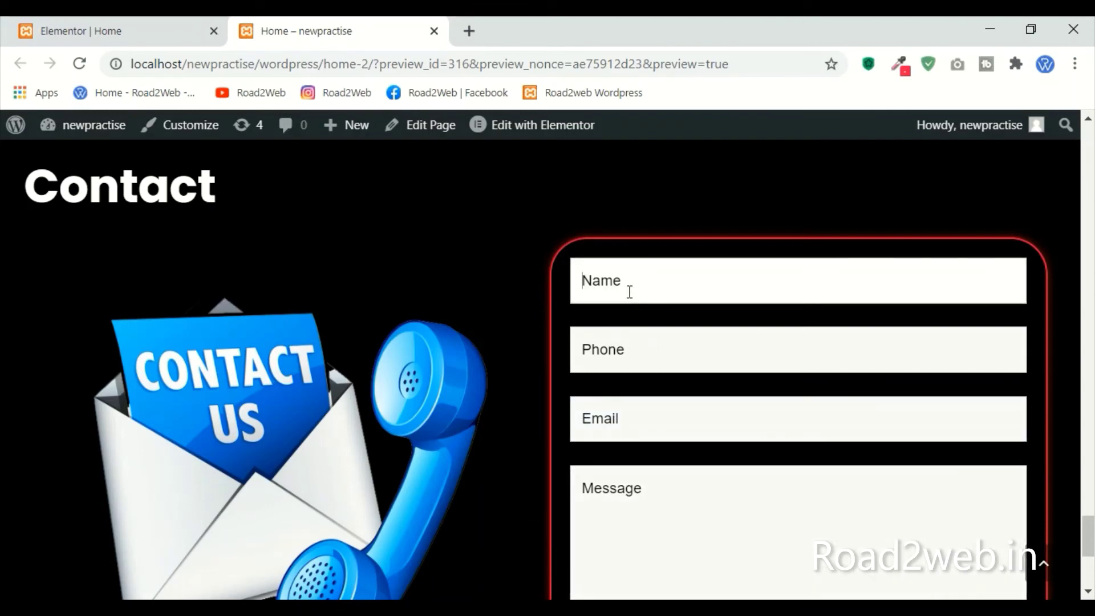
{"action": "scroll", "coordinate": [829, 447], "scroll_direction": "down", "scroll_amount": 4}
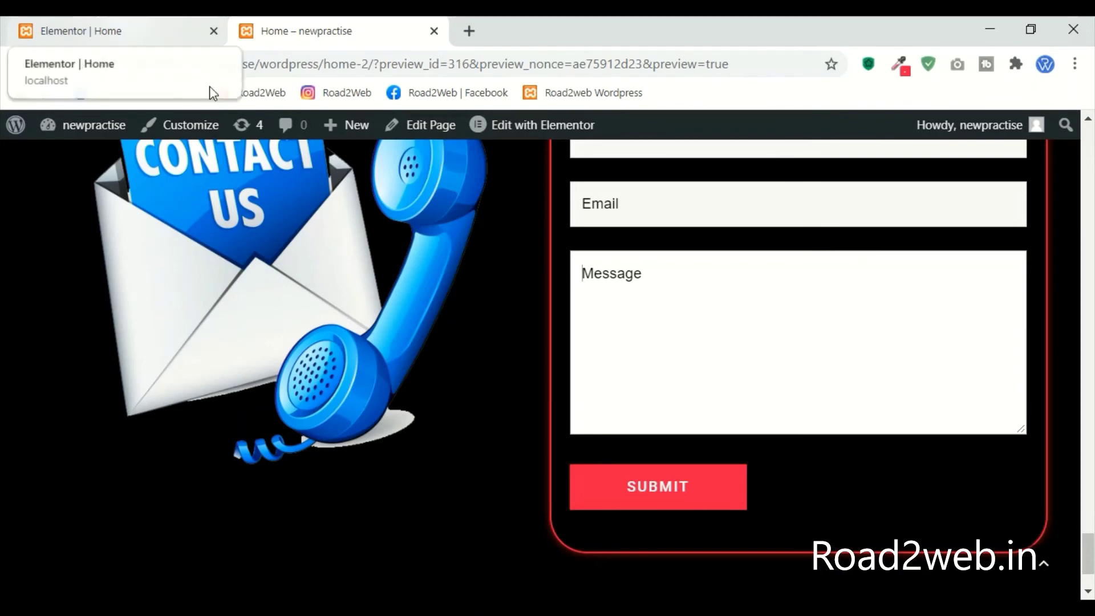
{"action": "scroll", "coordinate": [653, 300], "scroll_direction": "up", "scroll_amount": 5}
Step: Return to the Elementor editor and set the form's success message text colour to near-white (#FCFCFC)
{"action": "key", "text": "ctrl+shift+Tab"}
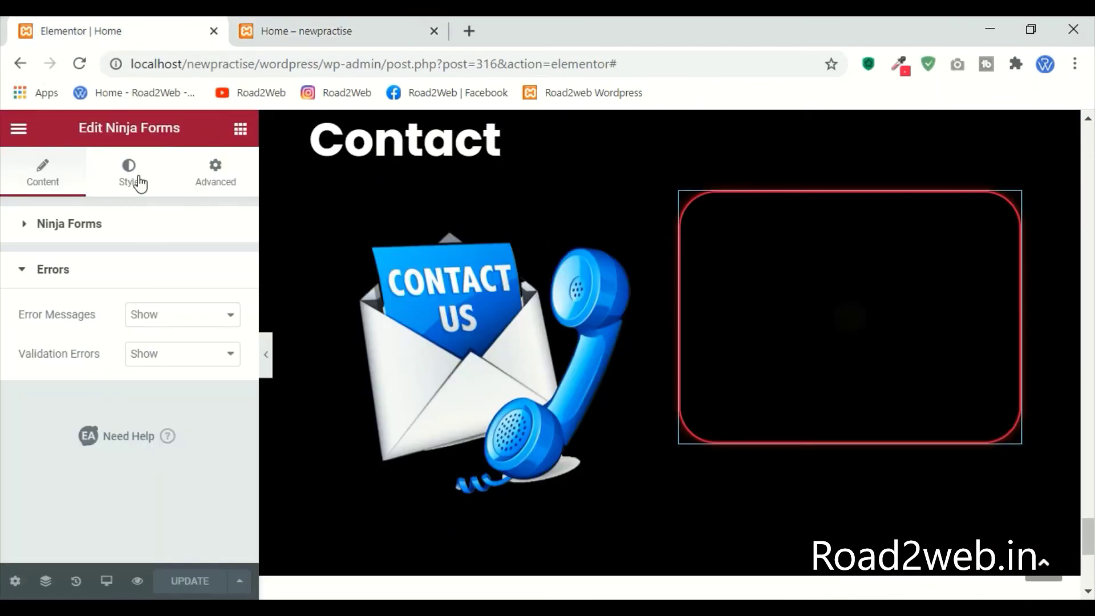
{"action": "left_click", "coordinate": [131, 182]}
{"action": "scroll", "coordinate": [97, 419], "scroll_direction": "down", "scroll_amount": 8}
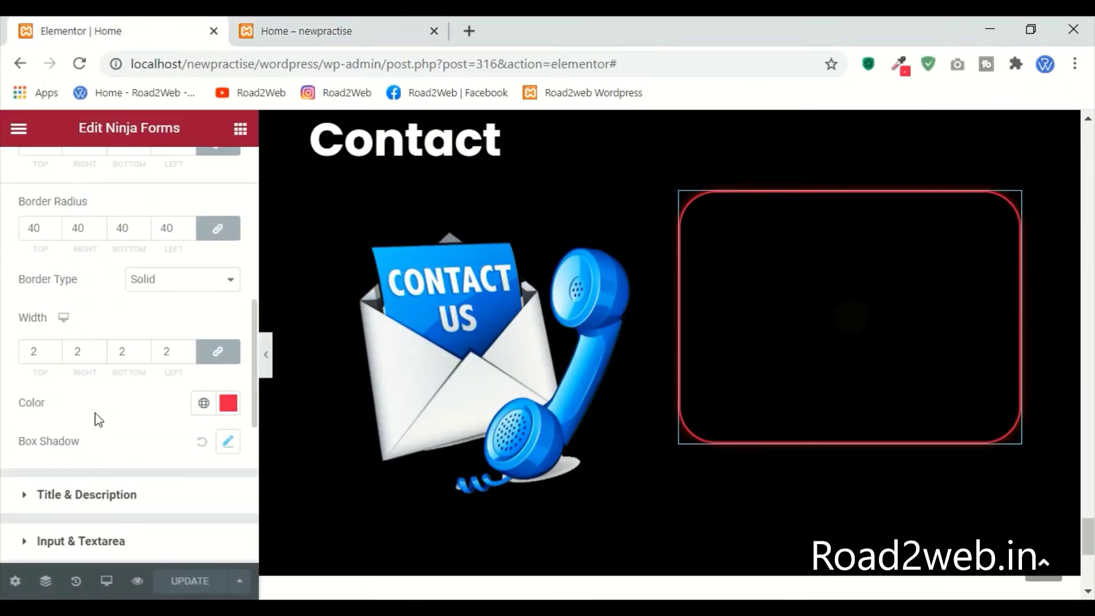
{"action": "scroll", "coordinate": [97, 419], "scroll_direction": "down", "scroll_amount": 4}
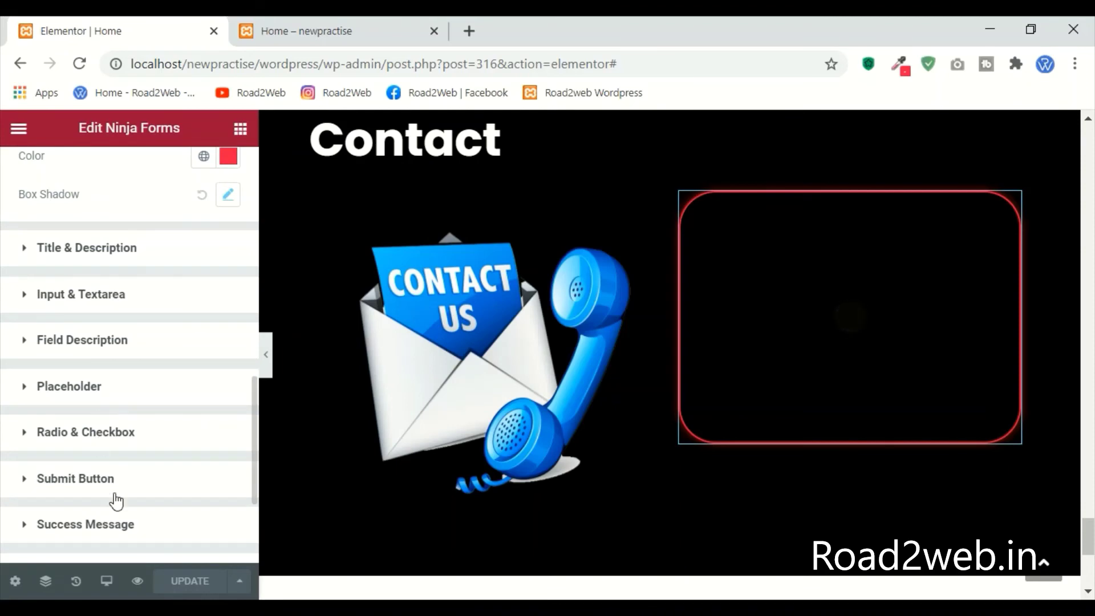
{"action": "scroll", "coordinate": [97, 505], "scroll_direction": "down", "scroll_amount": 3}
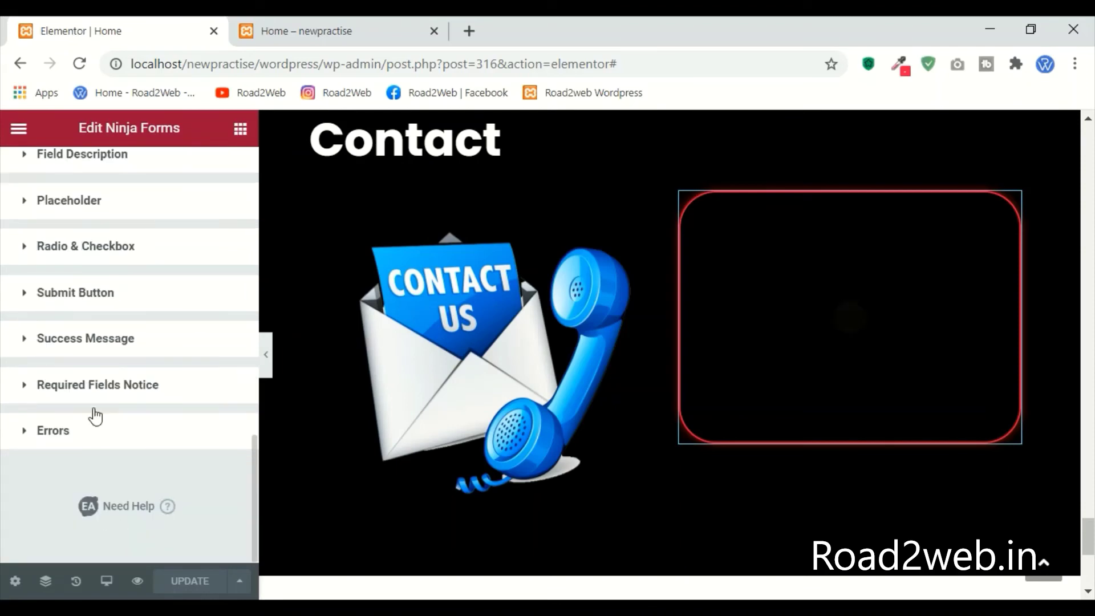
{"action": "left_click", "coordinate": [114, 356]}
{"action": "scroll", "coordinate": [114, 361], "scroll_direction": "down", "scroll_amount": 5}
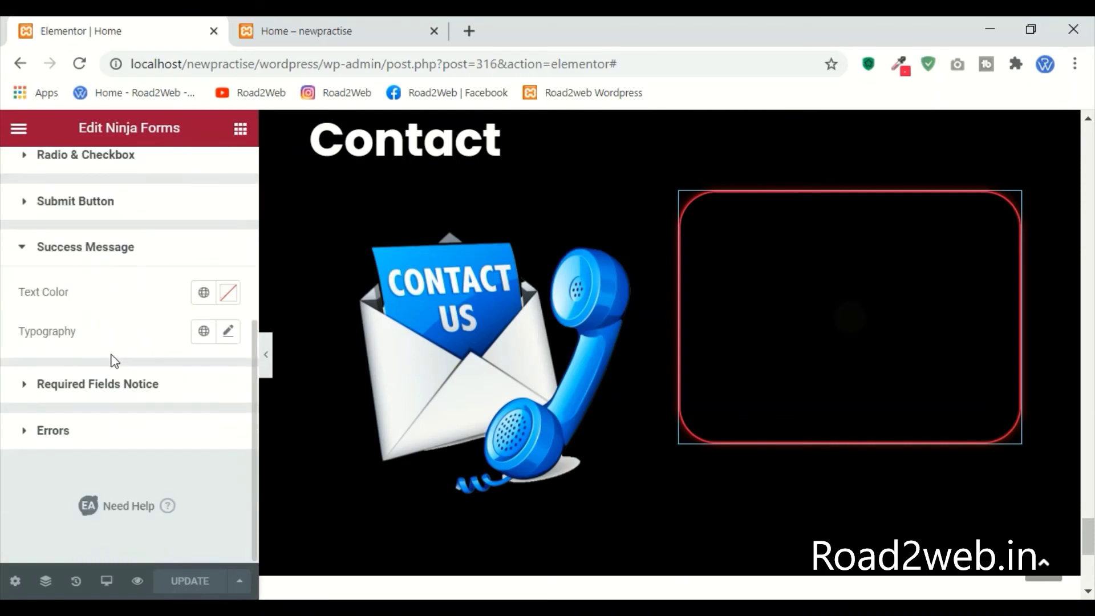
{"action": "left_click", "coordinate": [228, 293]}
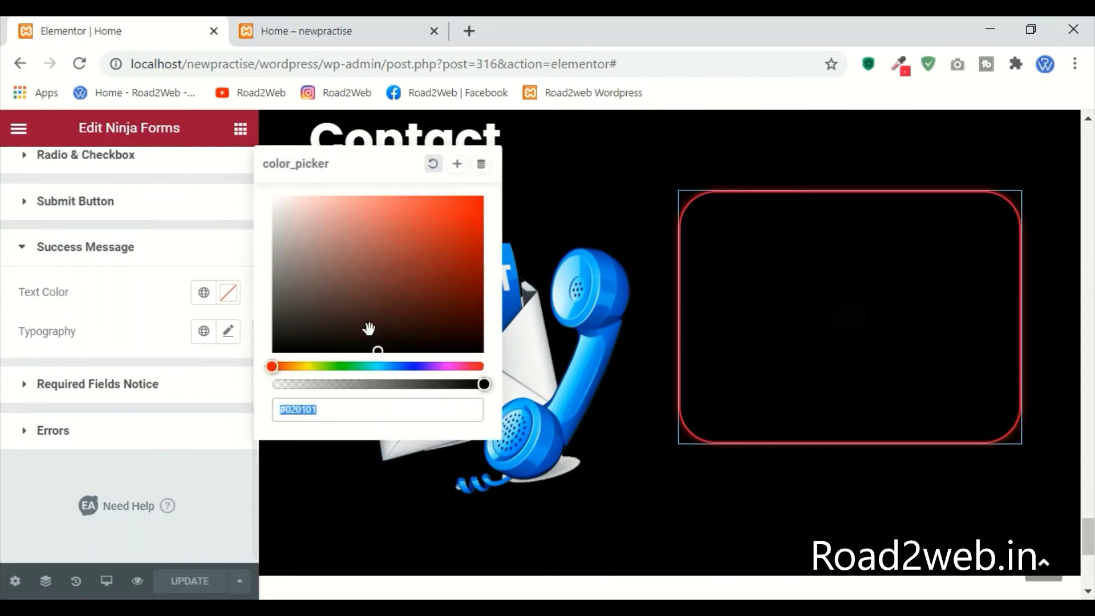
{"action": "left_click", "coordinate": [273, 199]}
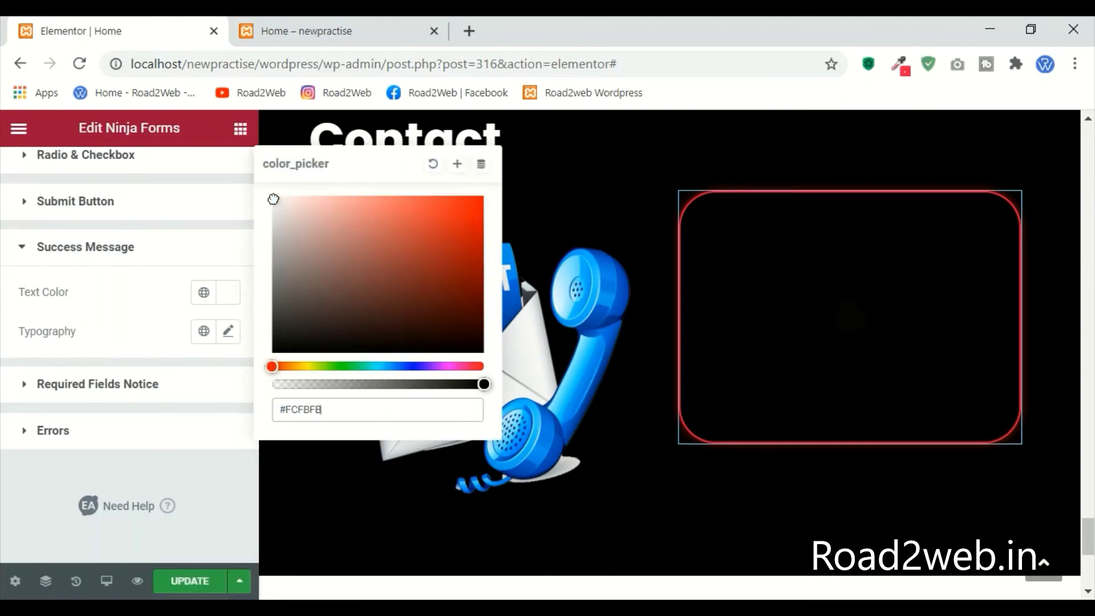
Step: Set the success message typography to Poppins, size 18 px and weight 500, and update the page
{"action": "left_click", "coordinate": [227, 332]}
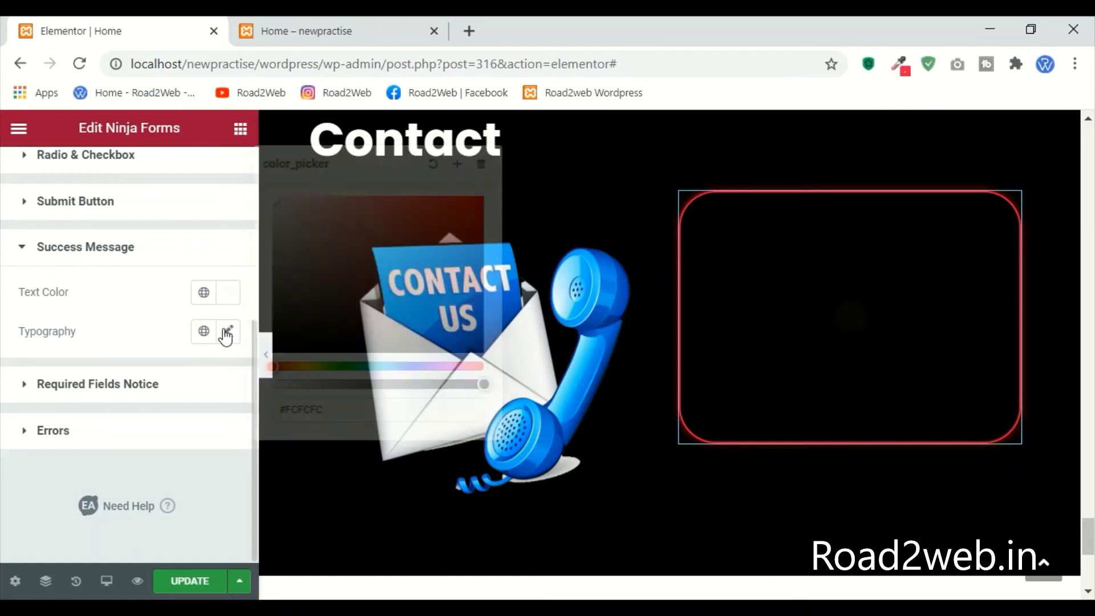
{"action": "left_click", "coordinate": [195, 422]}
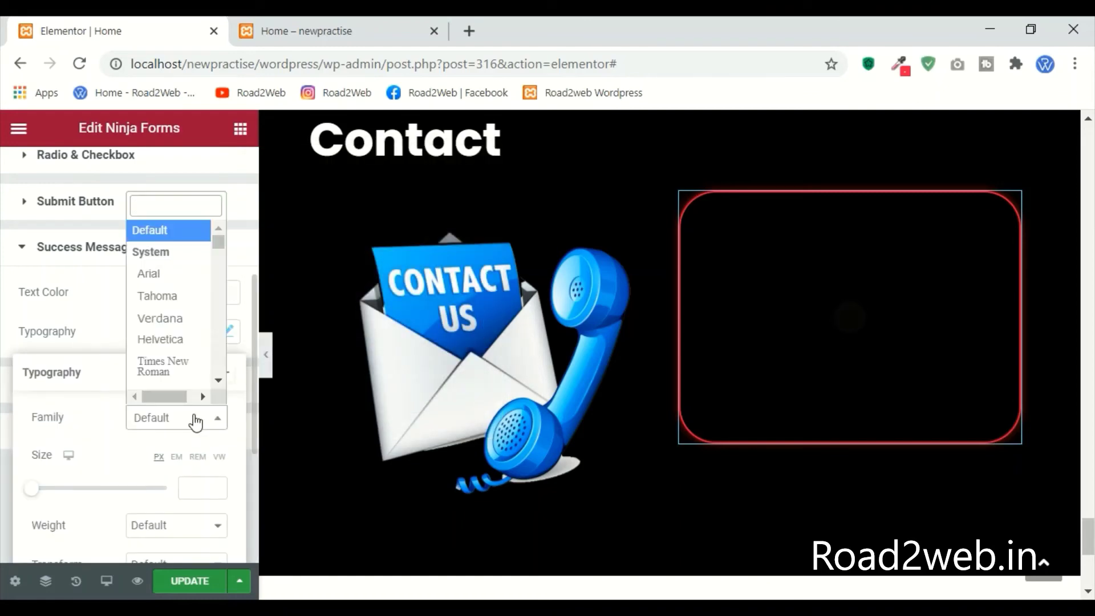
{"action": "type", "text": "pop"}
{"action": "key", "text": "Return"}
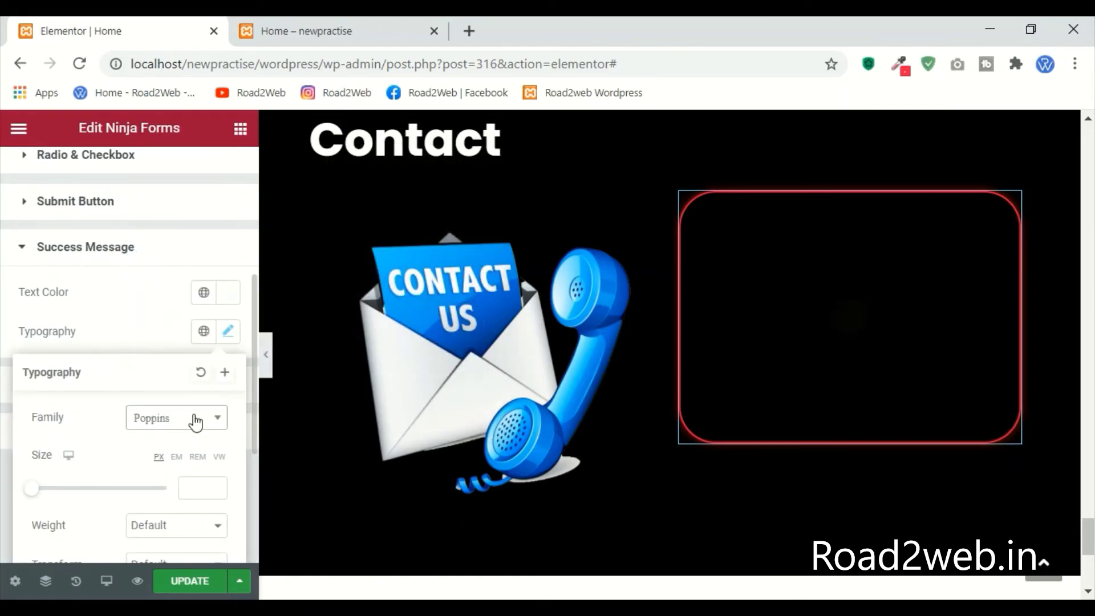
{"action": "left_click", "coordinate": [198, 486]}
{"action": "type", "text": "18"}
{"action": "scroll", "coordinate": [166, 465], "scroll_direction": "down", "scroll_amount": 4}
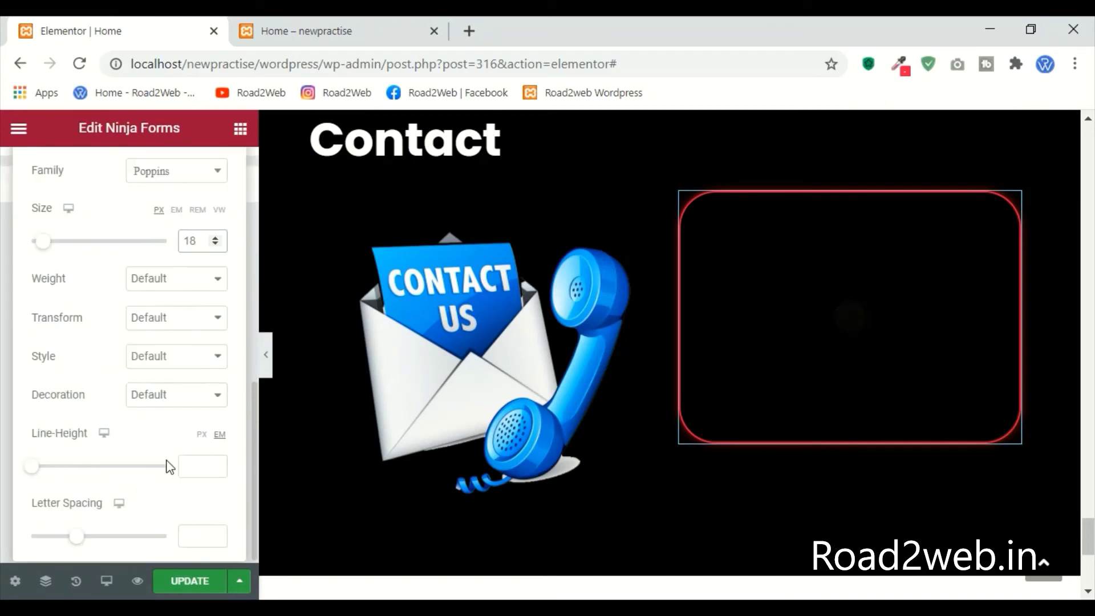
{"action": "left_click", "coordinate": [177, 284]}
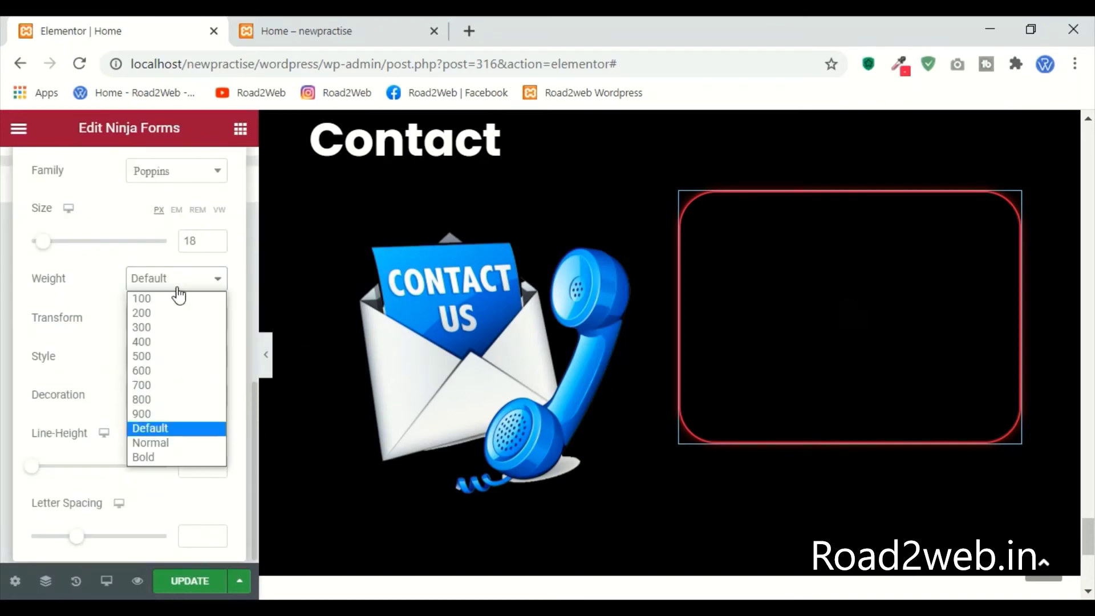
{"action": "left_click", "coordinate": [145, 354]}
{"action": "left_click", "coordinate": [158, 587]}
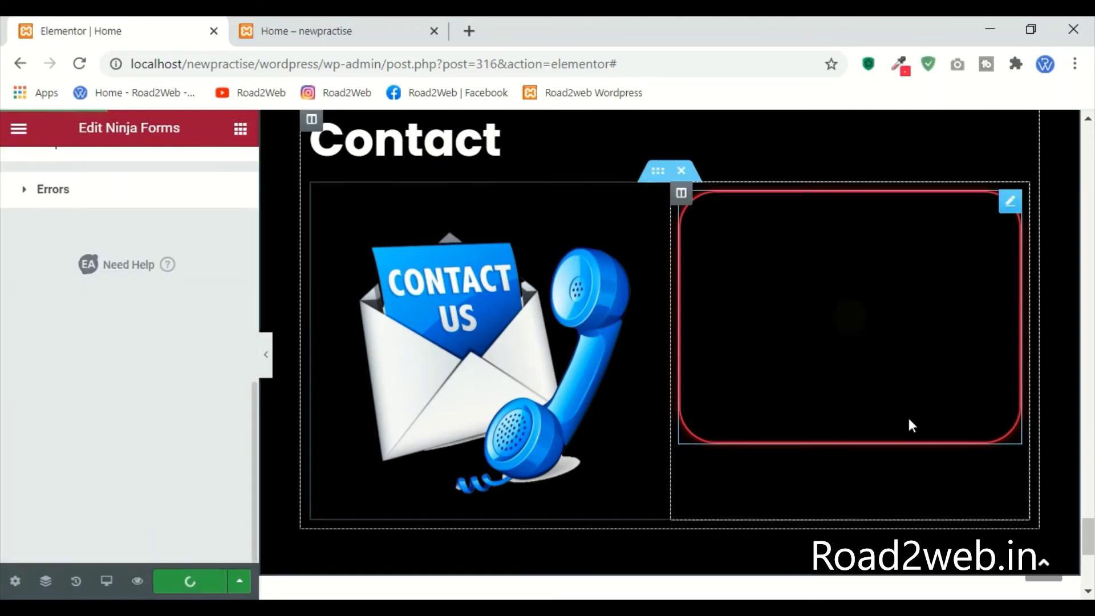
Step: Try out a textarea width in the form's Input & Textarea styling, leave it empty, and set the textarea height to 3 px
{"action": "left_click", "coordinate": [80, 315]}
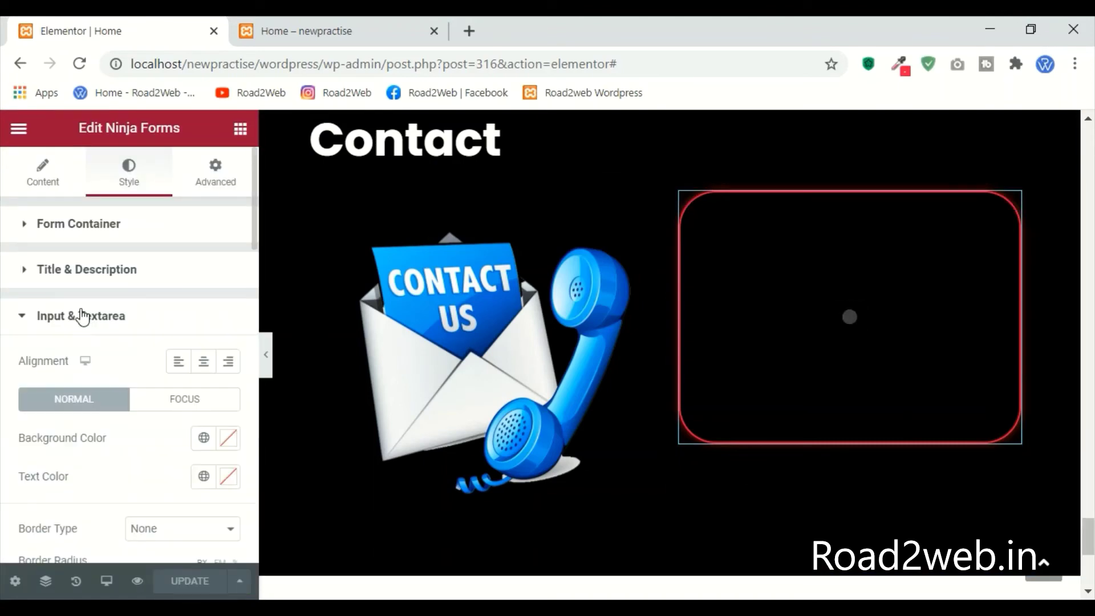
{"action": "scroll", "coordinate": [44, 398], "scroll_direction": "down", "scroll_amount": 5}
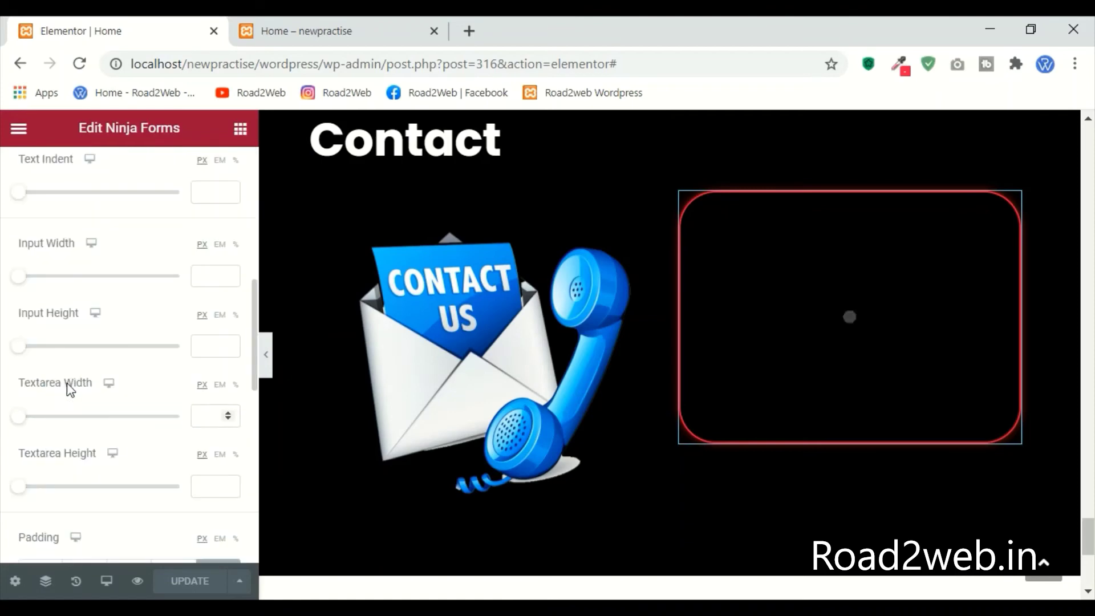
{"action": "left_click", "coordinate": [228, 419]}
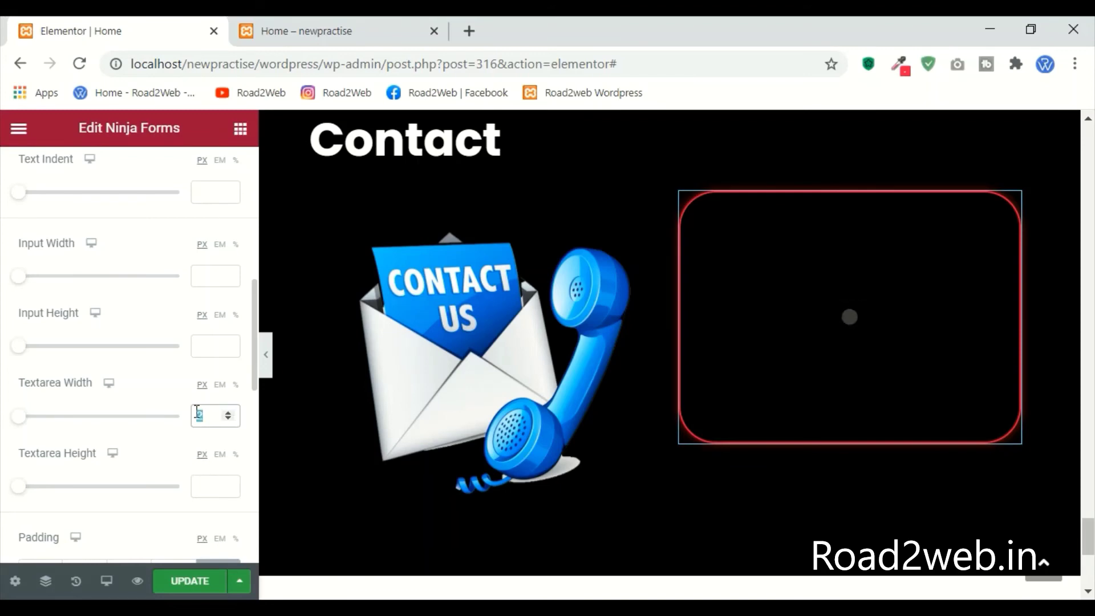
{"action": "left_click", "coordinate": [230, 488]}
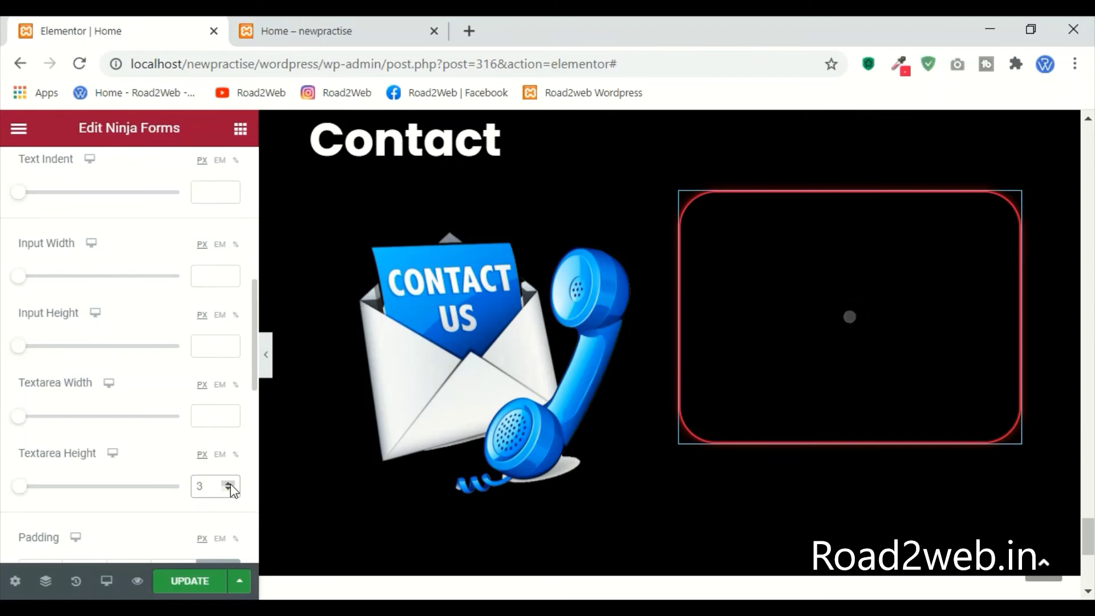
{"action": "scroll", "coordinate": [114, 483], "scroll_direction": "down", "scroll_amount": 4}
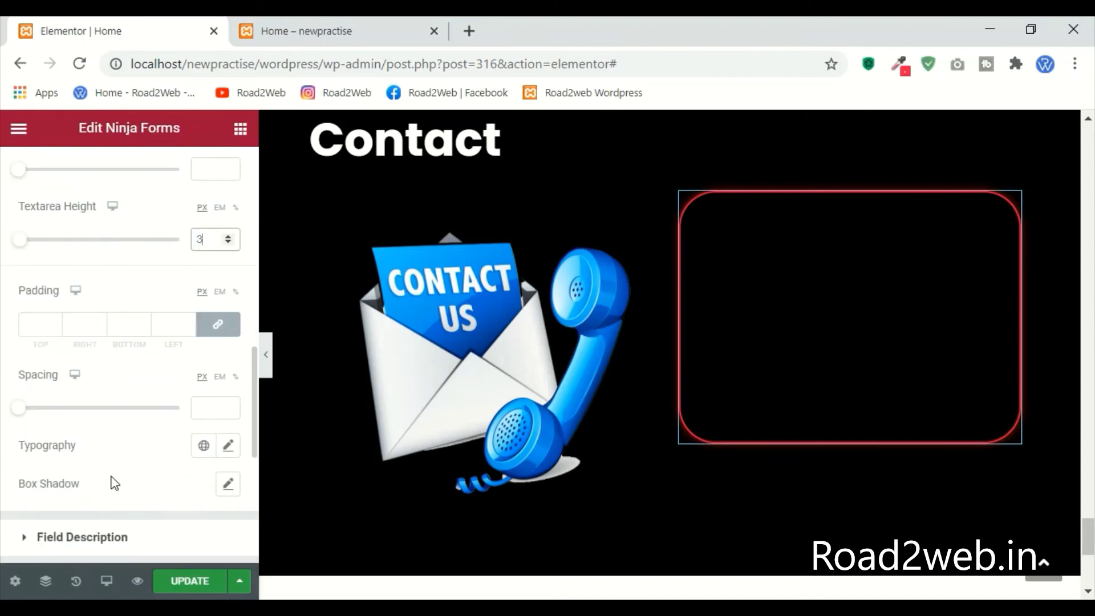
Step: Check the contact form's Message field and Submit button in the page preview, and return to the Elementor editor
{"action": "left_click", "coordinate": [229, 446]}
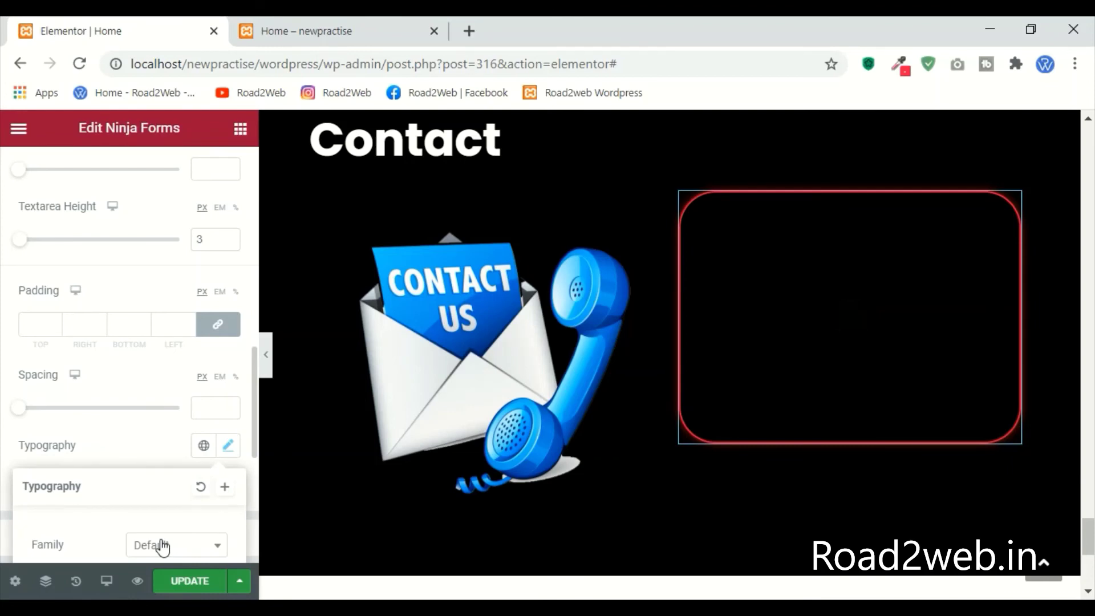
{"action": "left_click", "coordinate": [246, 36]}
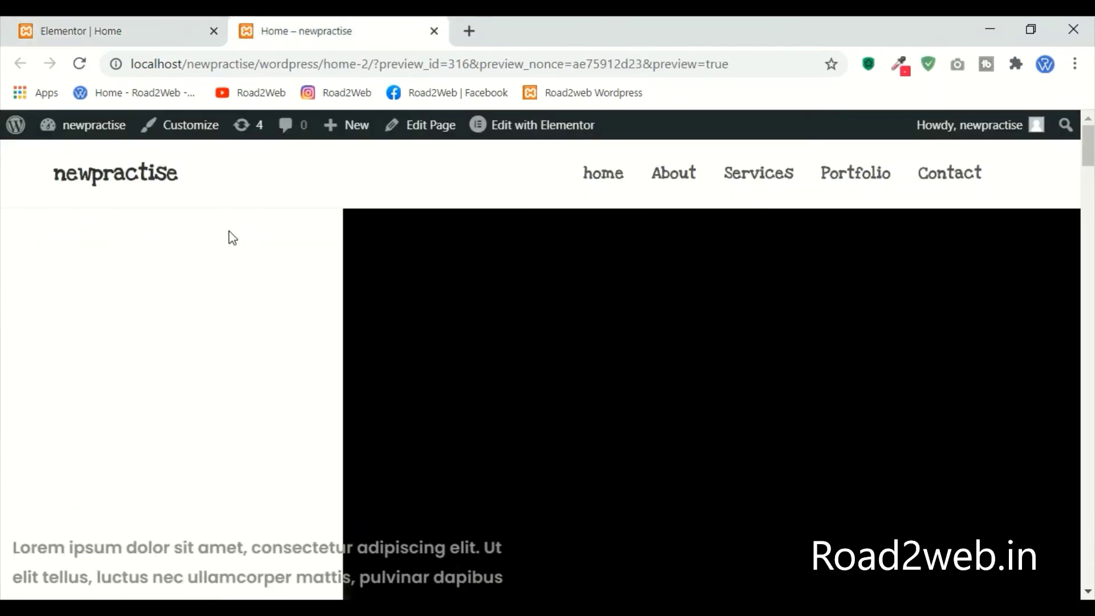
{"action": "scroll", "coordinate": [894, 410], "scroll_direction": "down", "scroll_amount": 15}
{"action": "scroll", "coordinate": [897, 407], "scroll_direction": "down", "scroll_amount": 20}
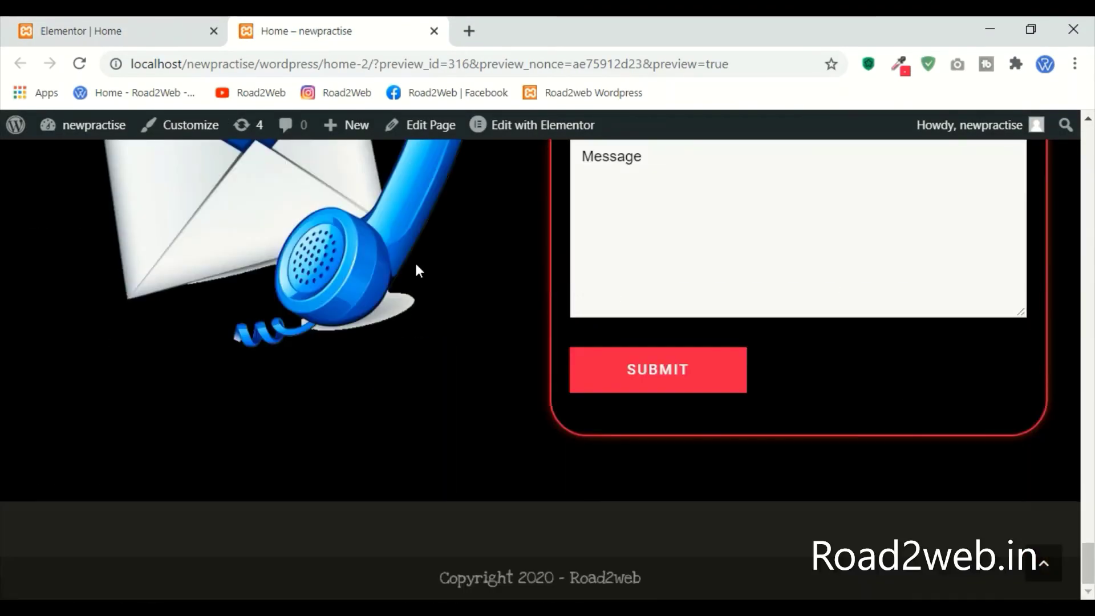
{"action": "left_click", "coordinate": [80, 30]}
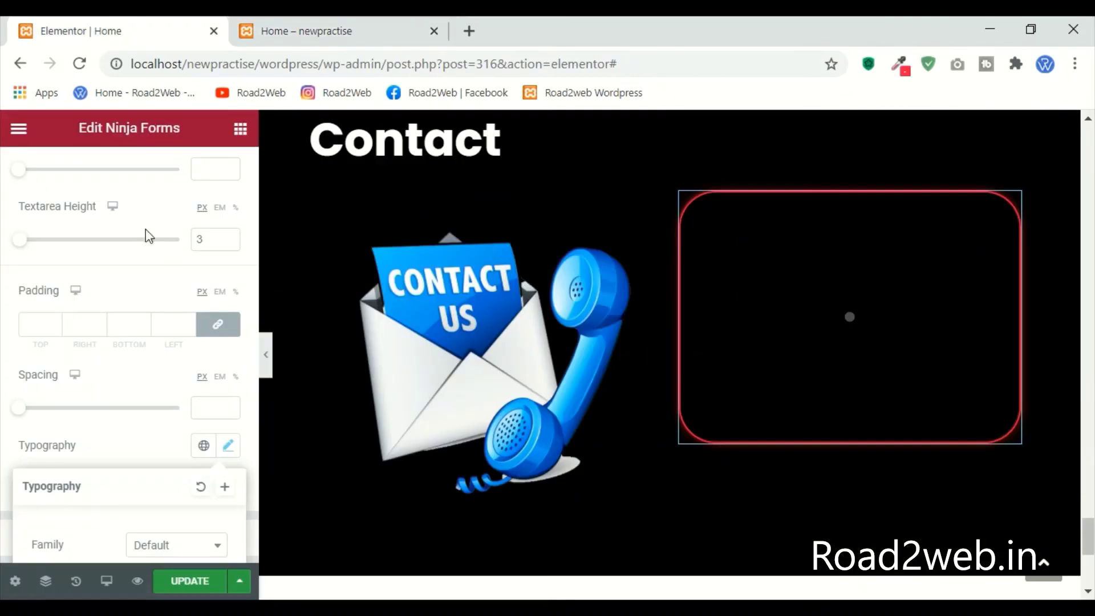
Step: Update the page and reload the preview to inspect the contact form's Message field height
{"action": "left_click", "coordinate": [191, 582]}
{"action": "left_click", "coordinate": [281, 33]}
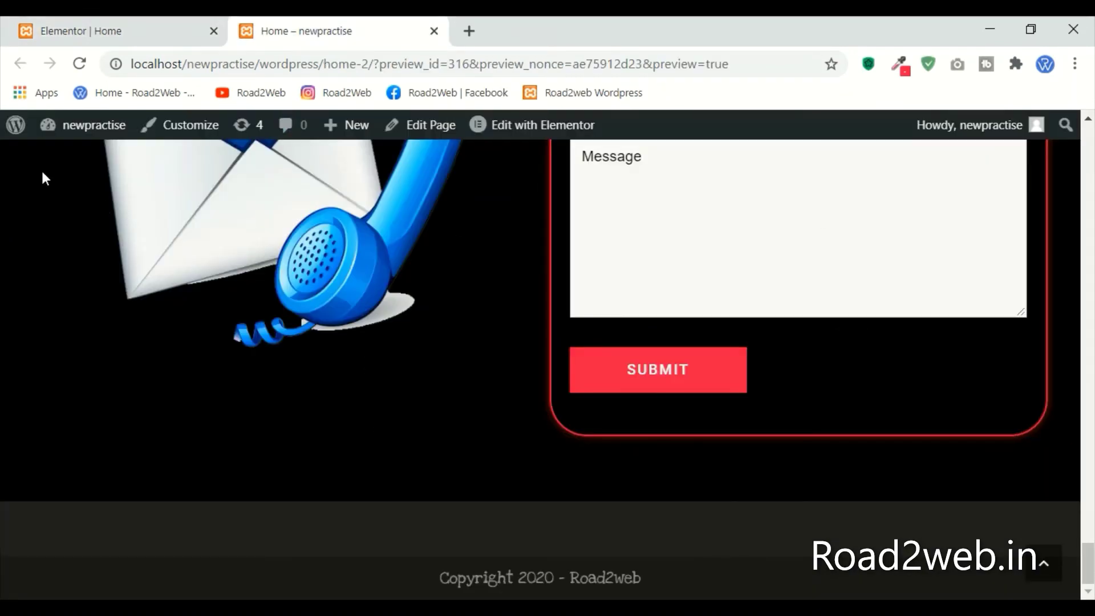
{"action": "left_click", "coordinate": [79, 63]}
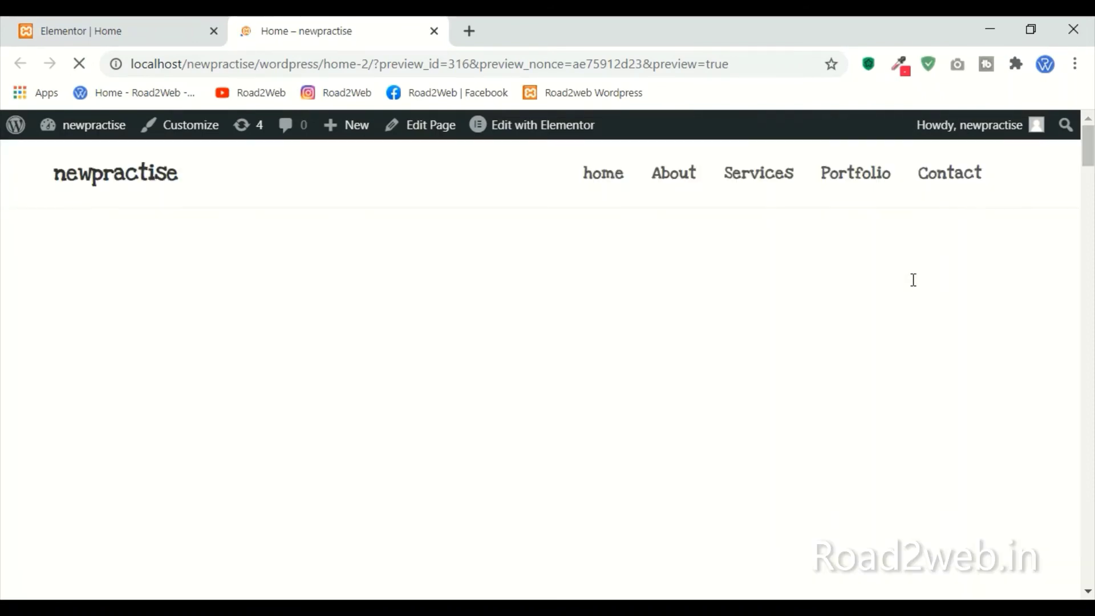
{"action": "scroll", "coordinate": [907, 330], "scroll_direction": "down", "scroll_amount": 20}
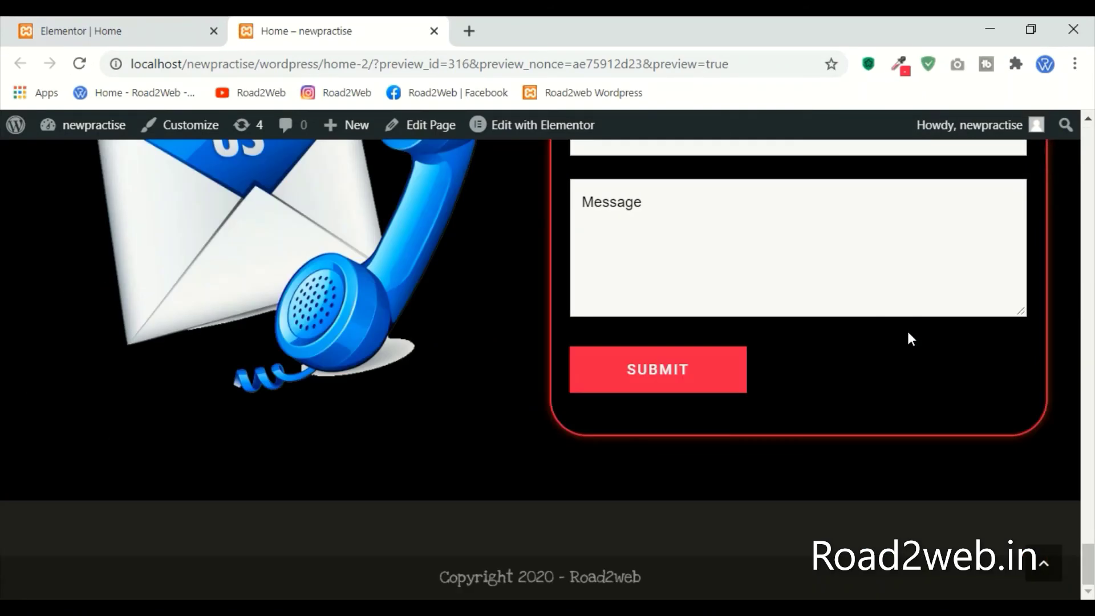
{"action": "scroll", "coordinate": [907, 334], "scroll_direction": "up", "scroll_amount": 2}
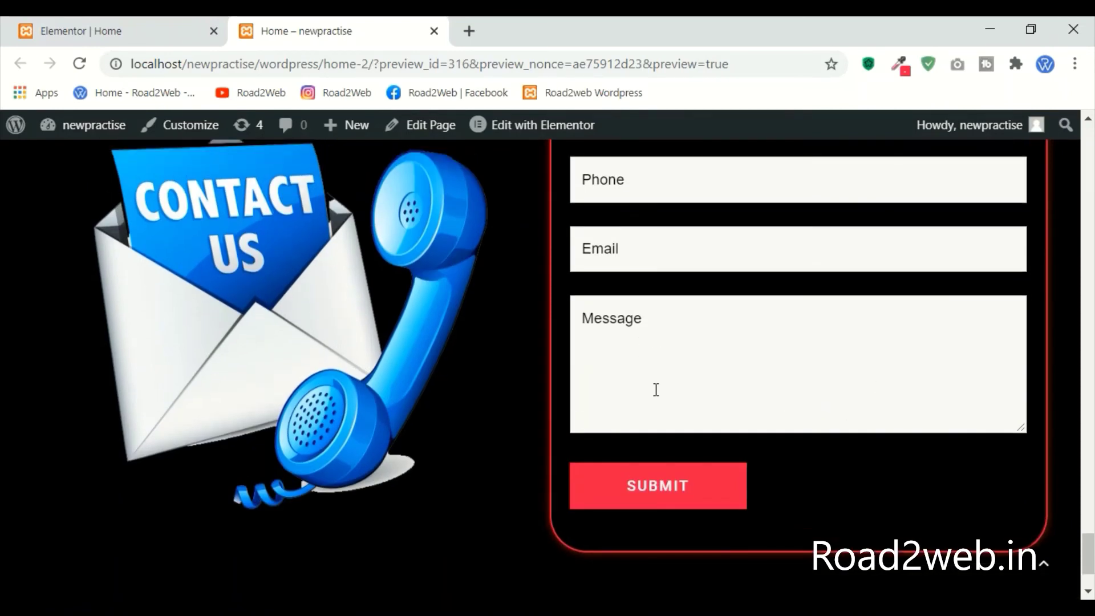
{"action": "scroll", "coordinate": [1047, 383], "scroll_direction": "down", "scroll_amount": 1}
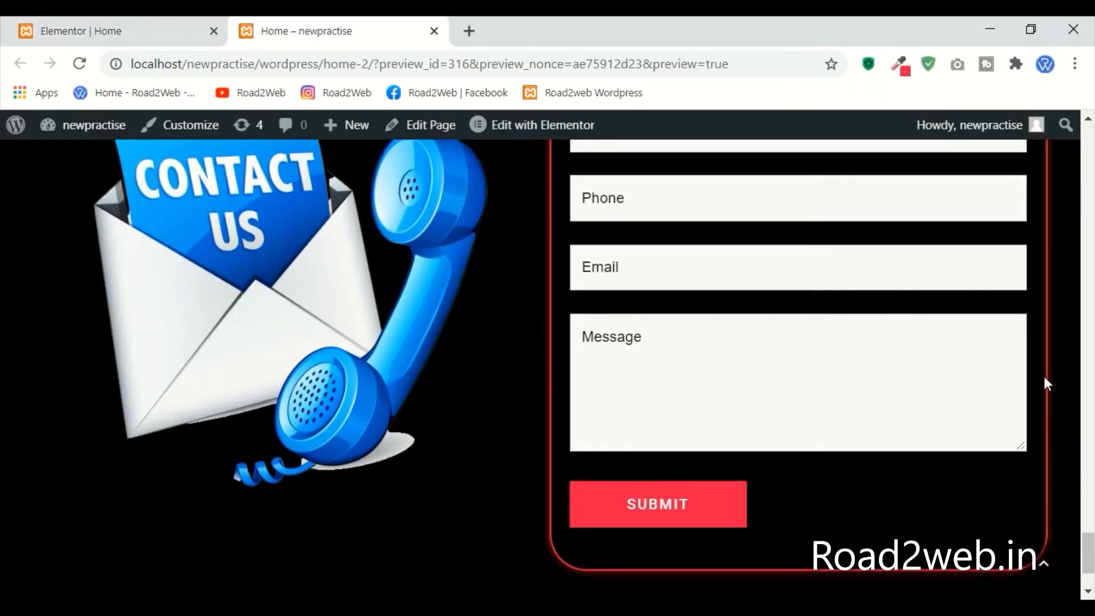
{"action": "key", "text": "F5"}
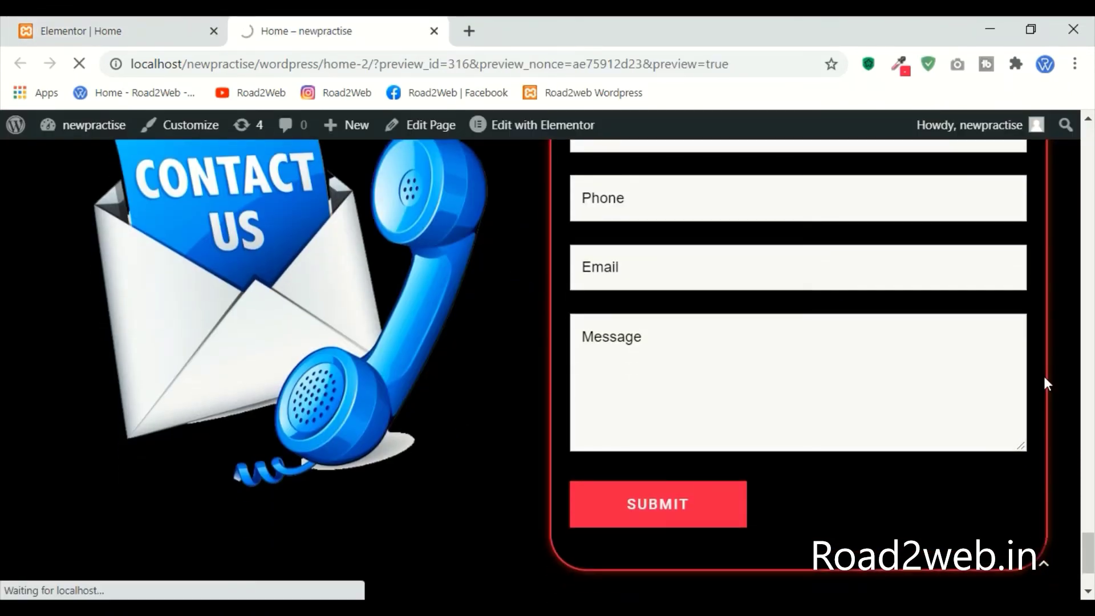
{"action": "scroll", "coordinate": [1061, 382], "scroll_direction": "down", "scroll_amount": 2}
{"action": "left_click", "coordinate": [92, 28]}
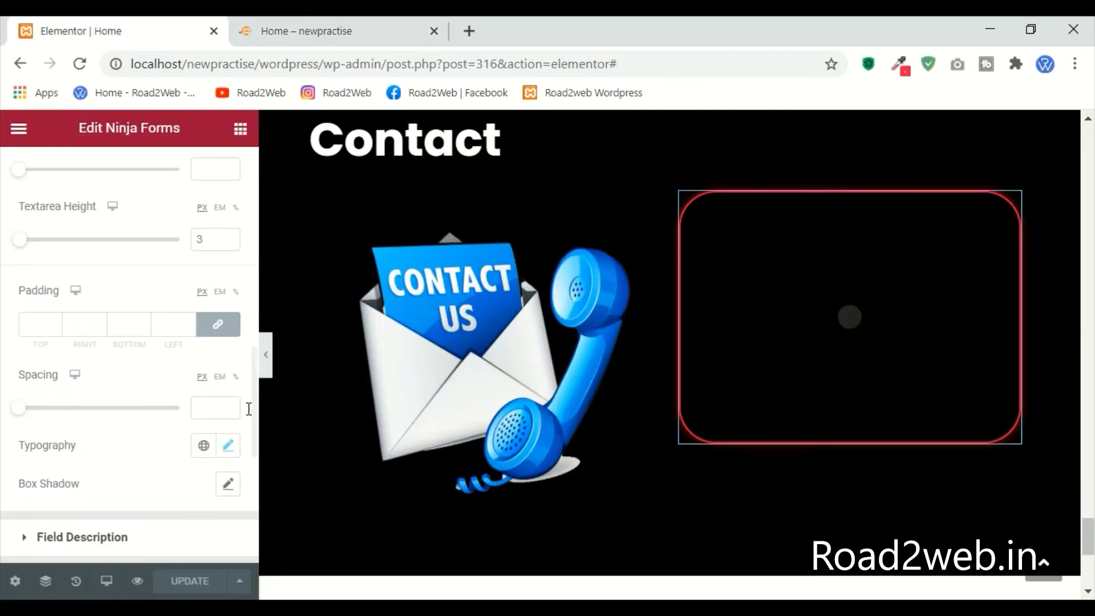
{"action": "left_click", "coordinate": [237, 25]}
{"action": "left_click", "coordinate": [171, 22]}
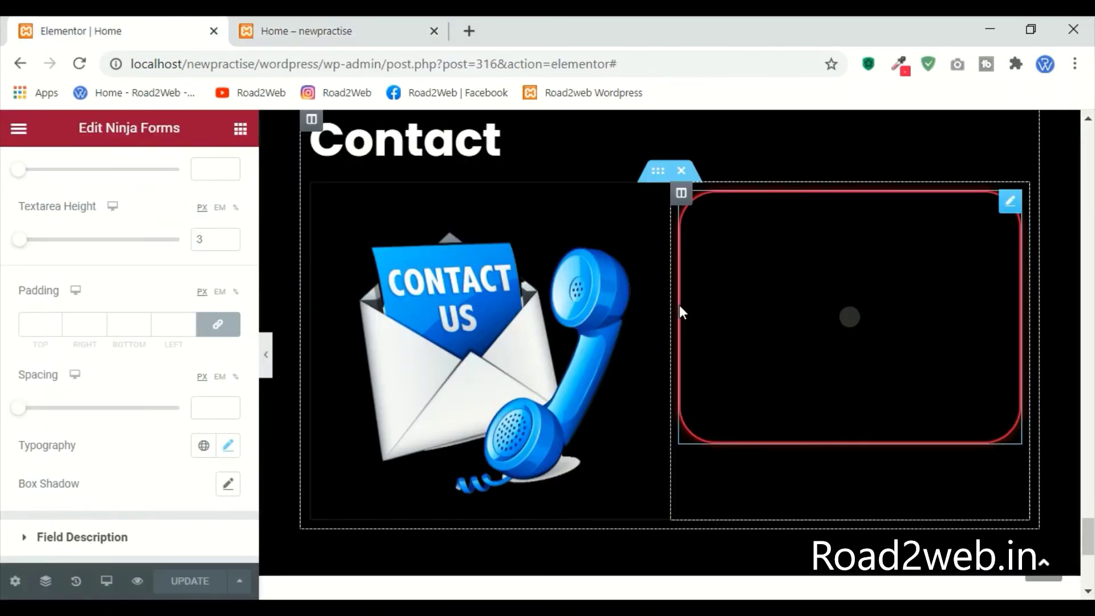
Step: Try adding an empty single-column section below the Contact section
{"action": "scroll", "coordinate": [679, 305], "scroll_direction": "down", "scroll_amount": 2}
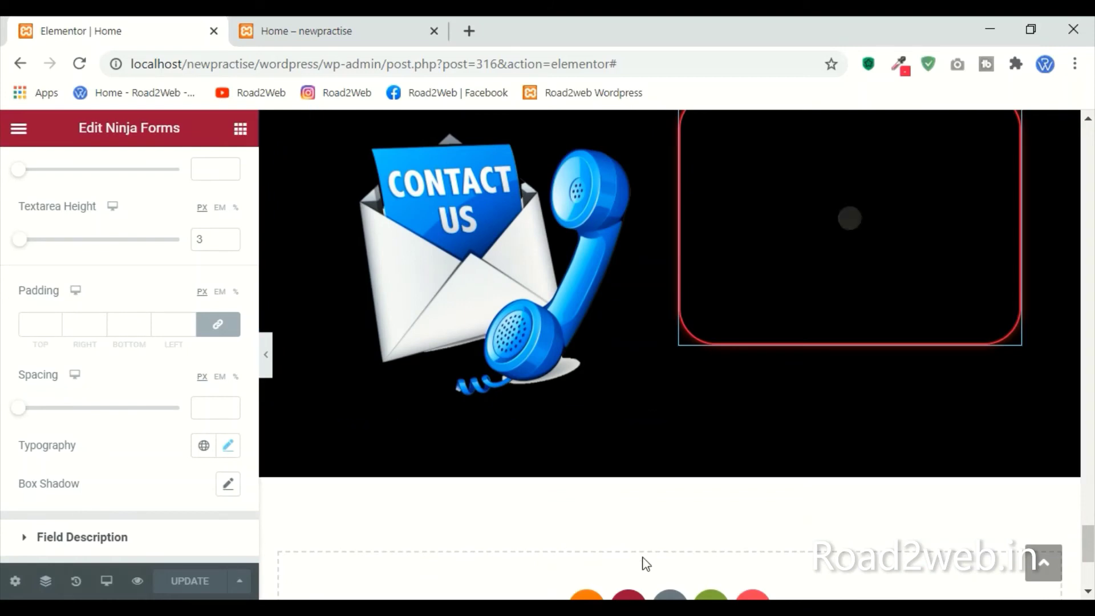
{"action": "scroll", "coordinate": [869, 463], "scroll_direction": "up", "scroll_amount": 3}
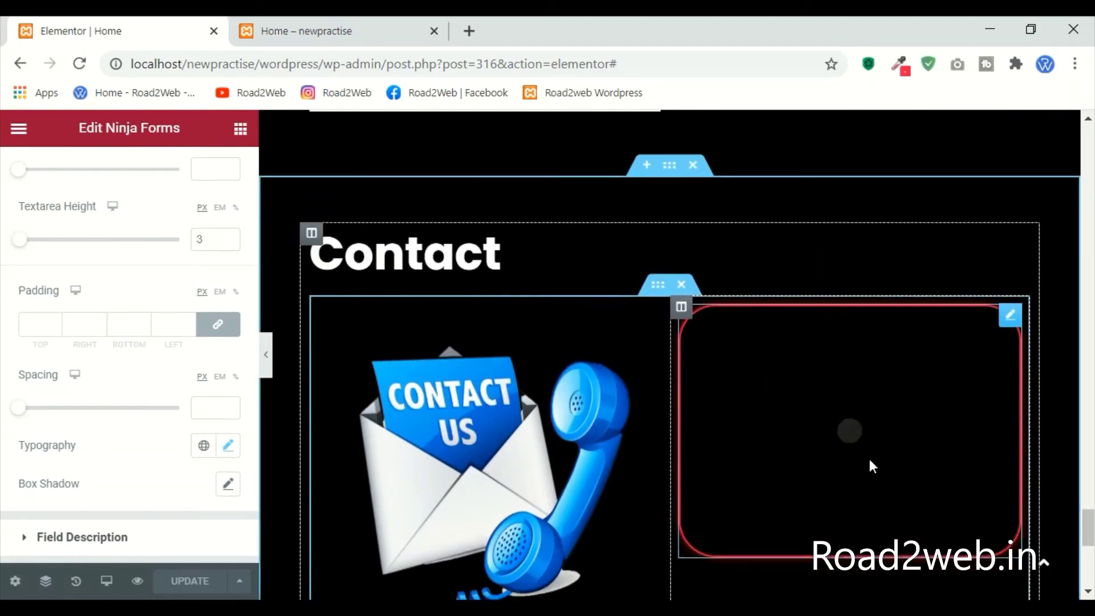
{"action": "scroll", "coordinate": [869, 461], "scroll_direction": "down", "scroll_amount": 5}
{"action": "left_click", "coordinate": [628, 469]}
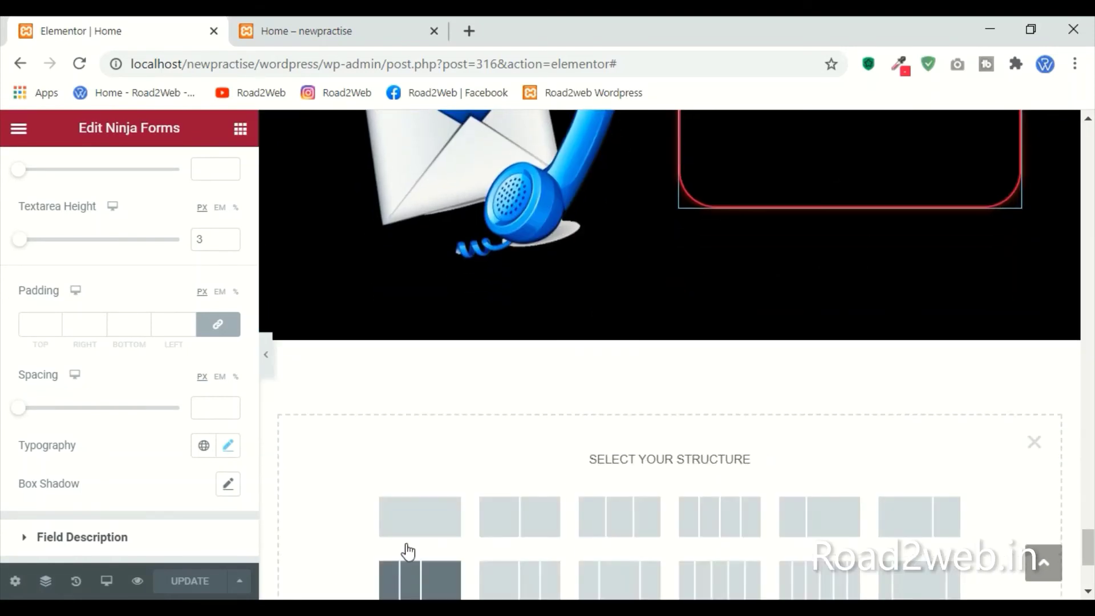
{"action": "left_click", "coordinate": [427, 525]}
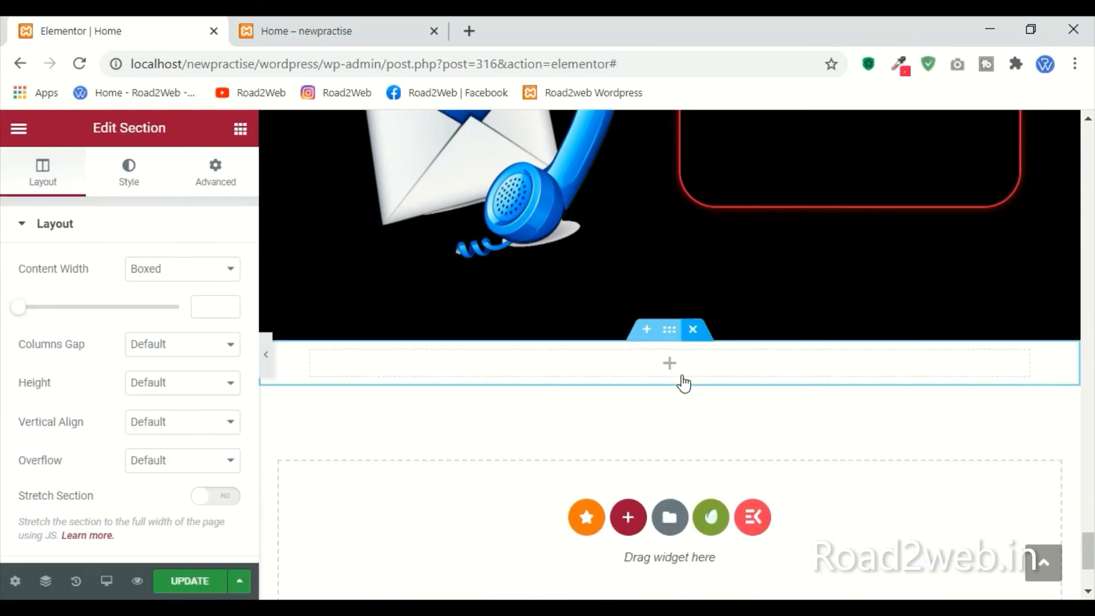
{"action": "left_click", "coordinate": [669, 368]}
Step: Duplicate the whole Contact section directly below the original
{"action": "scroll", "coordinate": [650, 376], "scroll_direction": "up", "scroll_amount": 2}
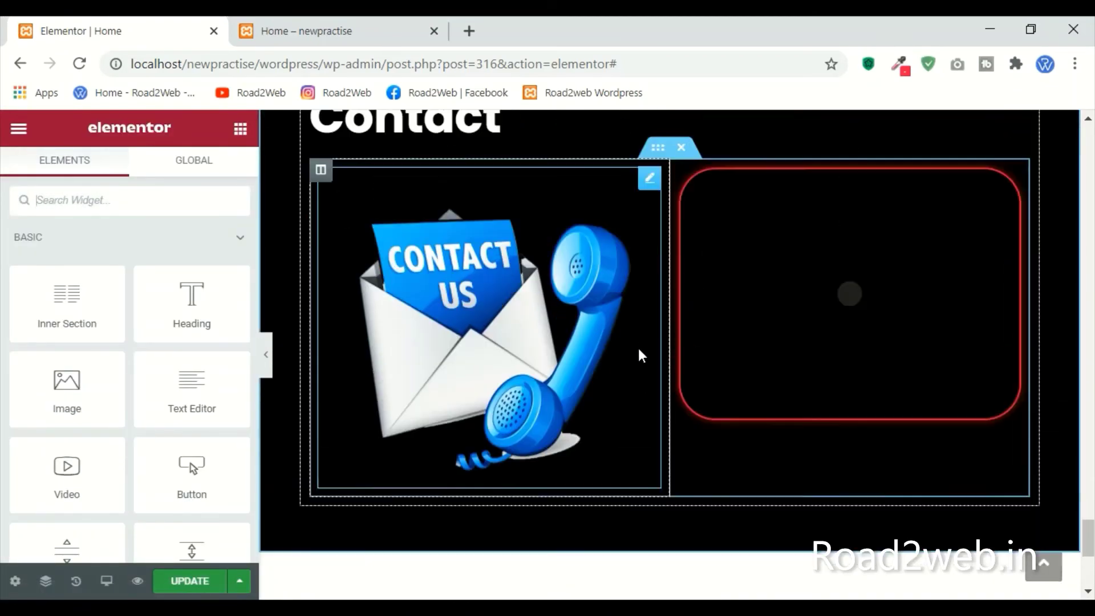
{"action": "scroll", "coordinate": [636, 296], "scroll_direction": "up", "scroll_amount": 1}
{"action": "scroll", "coordinate": [661, 325], "scroll_direction": "up", "scroll_amount": 3}
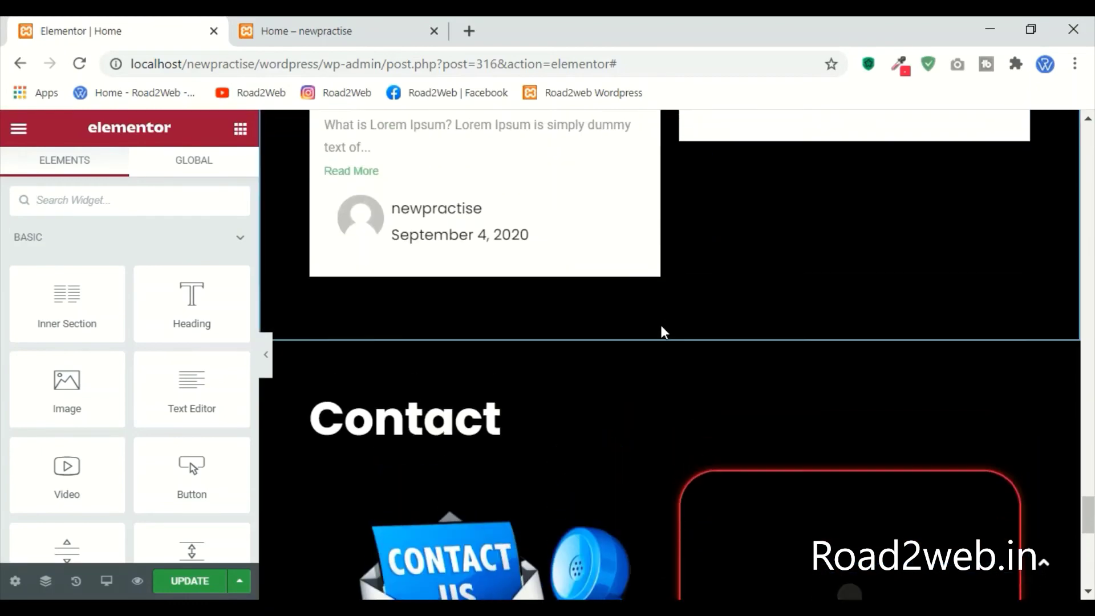
{"action": "right_click", "coordinate": [666, 341]}
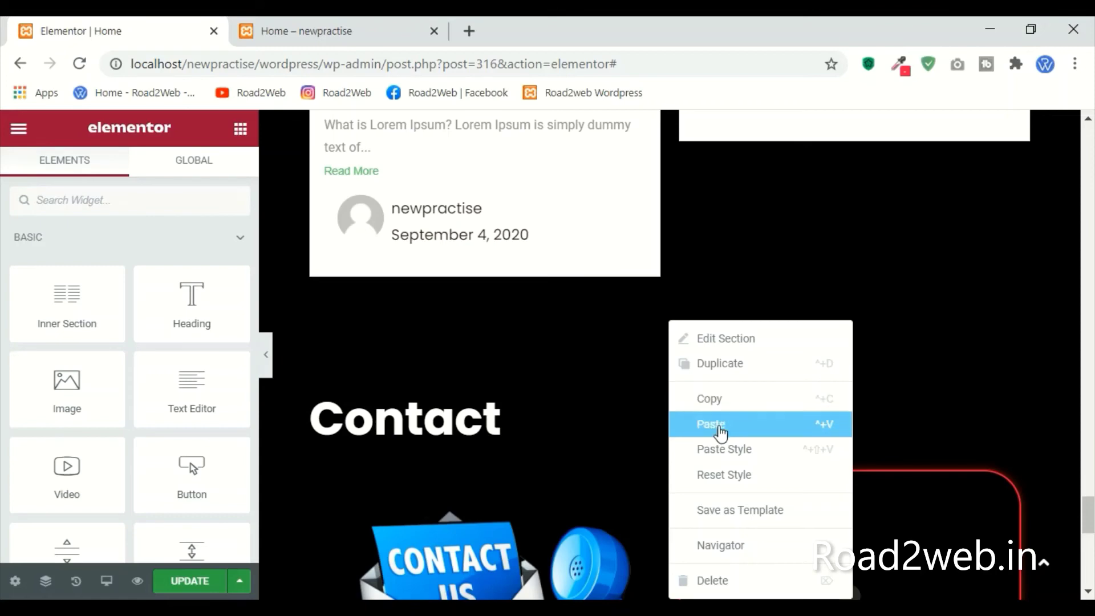
{"action": "left_click", "coordinate": [650, 485]}
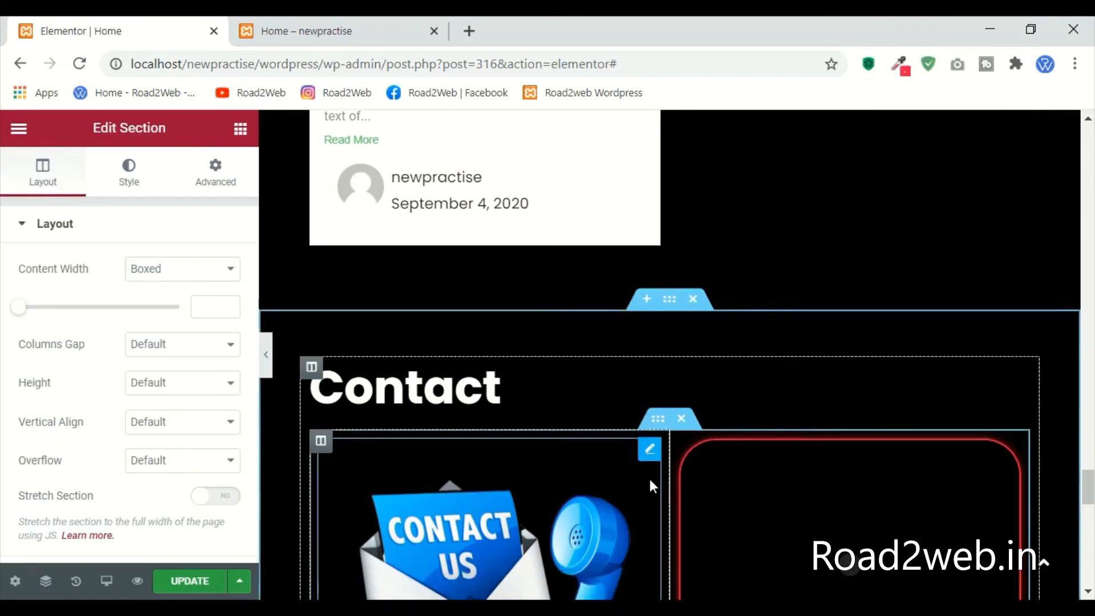
{"action": "key", "text": "ctrl+d"}
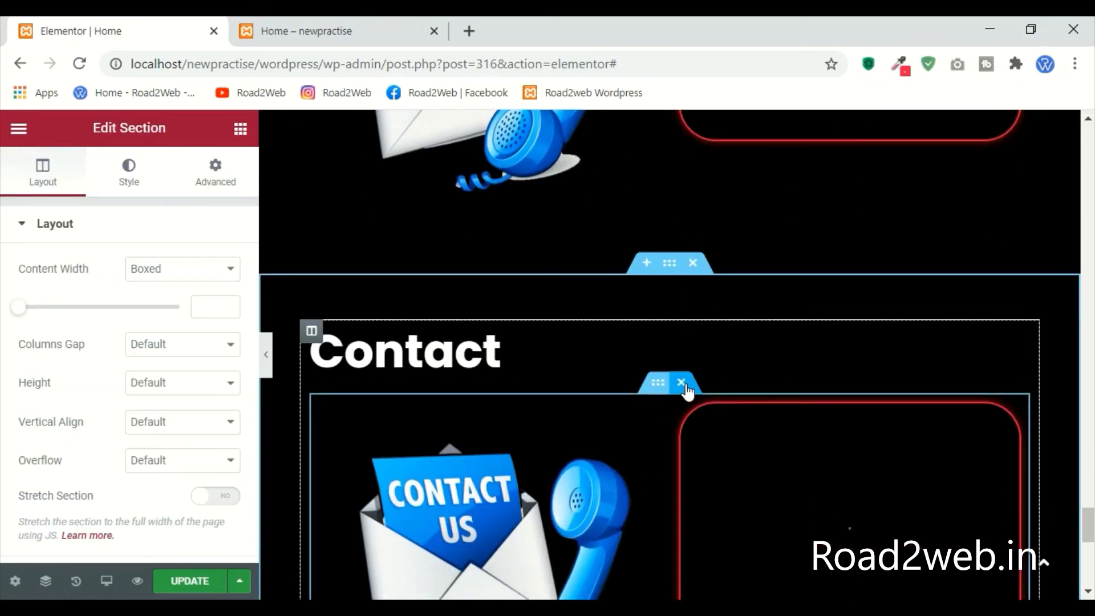
Step: Empty the duplicated Contact section by deleting its inner section and the Contact heading
{"action": "left_click", "coordinate": [686, 384]}
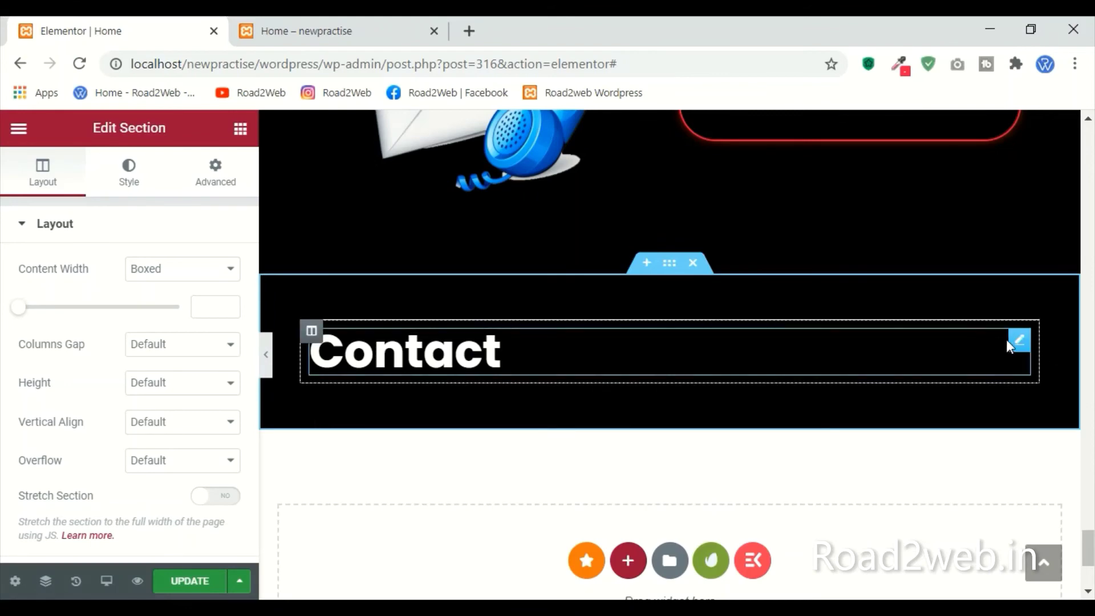
{"action": "right_click", "coordinate": [1018, 350]}
{"action": "left_click", "coordinate": [953, 581]}
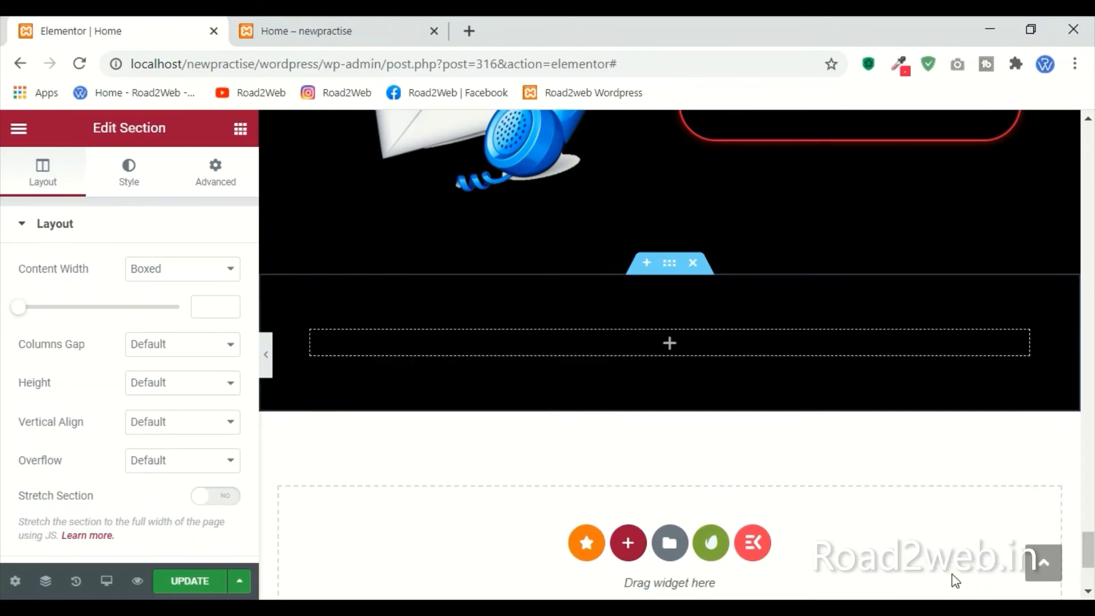
Step: Find the Social Icons widget and place it in the emptied section below Contact
{"action": "left_click", "coordinate": [228, 136]}
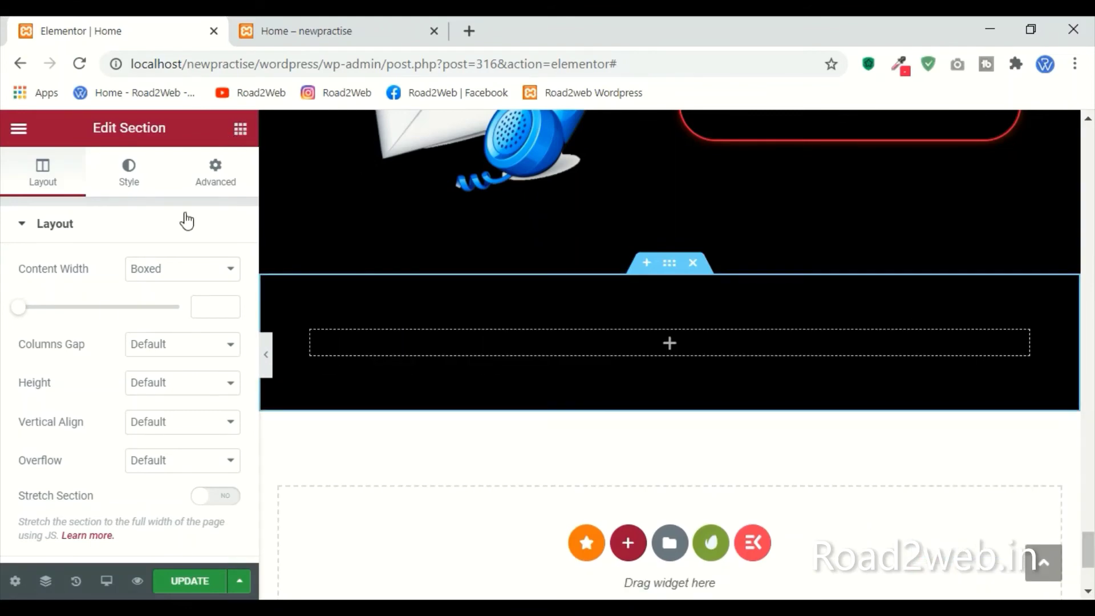
{"action": "left_click", "coordinate": [127, 194]}
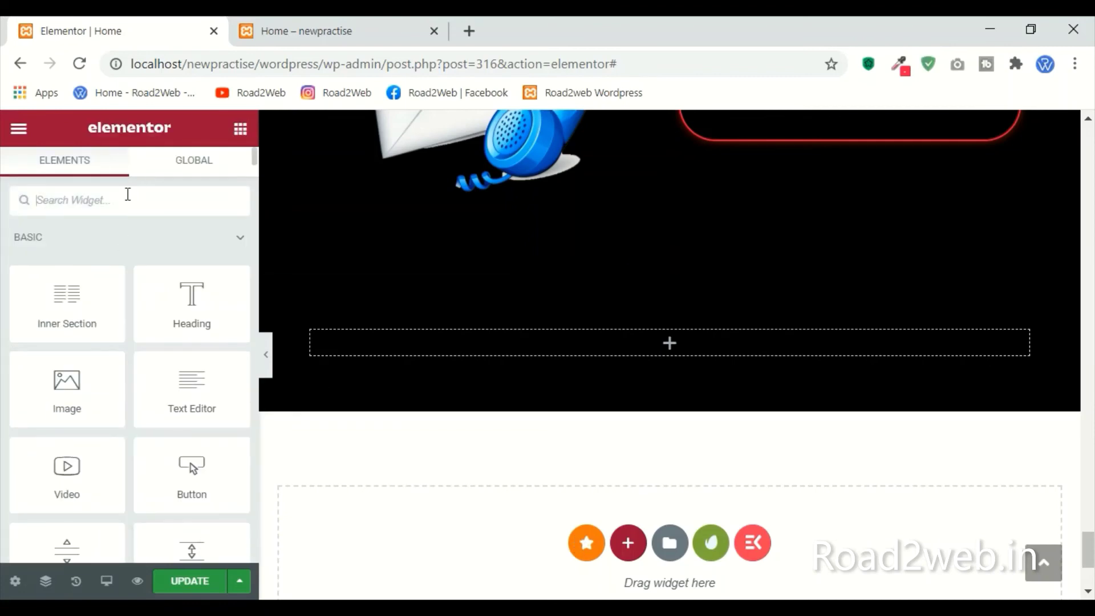
{"action": "type", "text": "sd"}
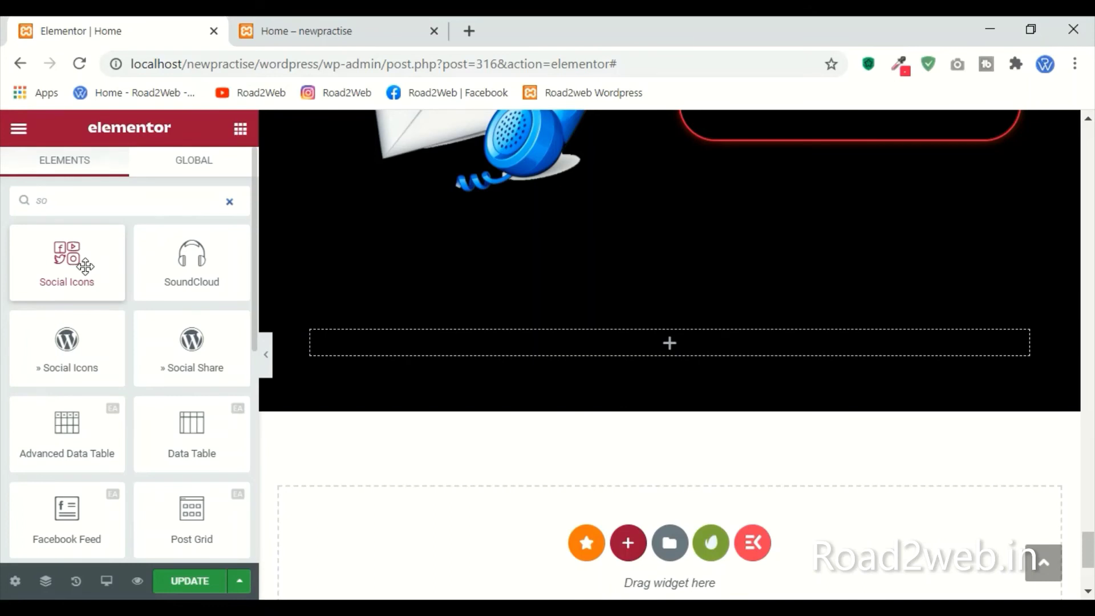
{"action": "left_click_drag", "start_coordinate": [86, 266], "coordinate": [614, 354]}
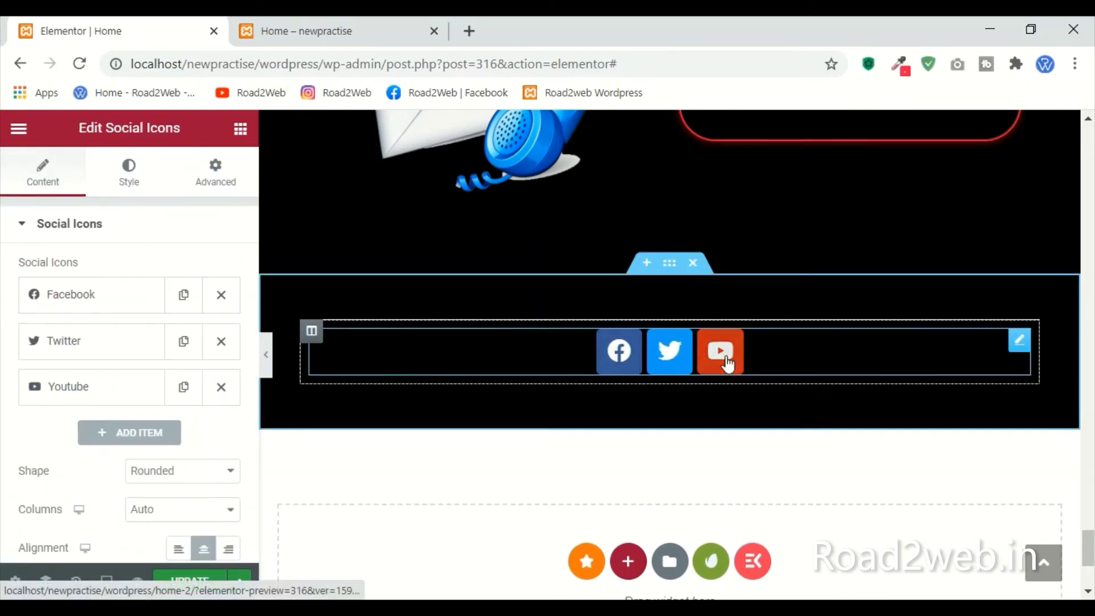
Step: Duplicate the Youtube social item and replace the copy's icon with an Instagram icon found by filtering all icons for "ins"
{"action": "left_click", "coordinate": [183, 387]}
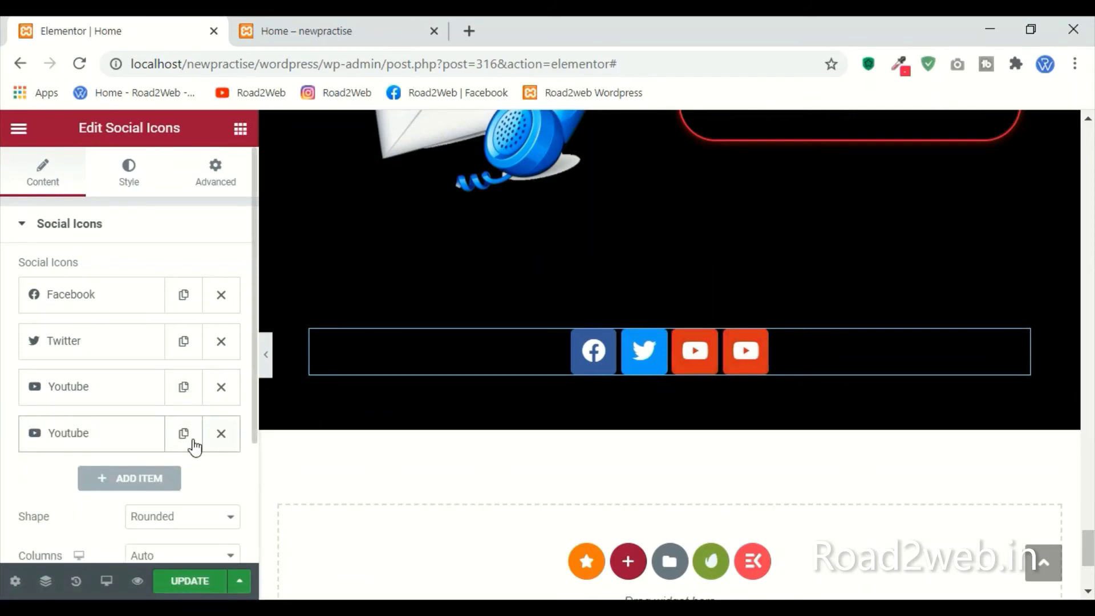
{"action": "left_click", "coordinate": [115, 445]}
{"action": "scroll", "coordinate": [114, 342], "scroll_direction": "down", "scroll_amount": 4}
{"action": "mouse_move", "coordinate": [128, 304]}
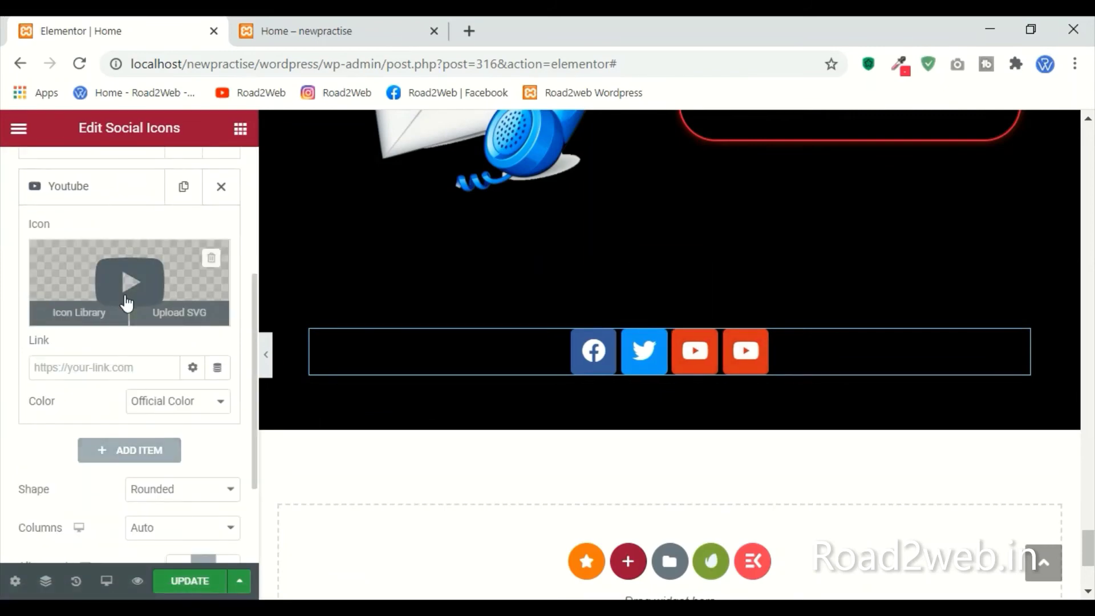
{"action": "left_click", "coordinate": [89, 317]}
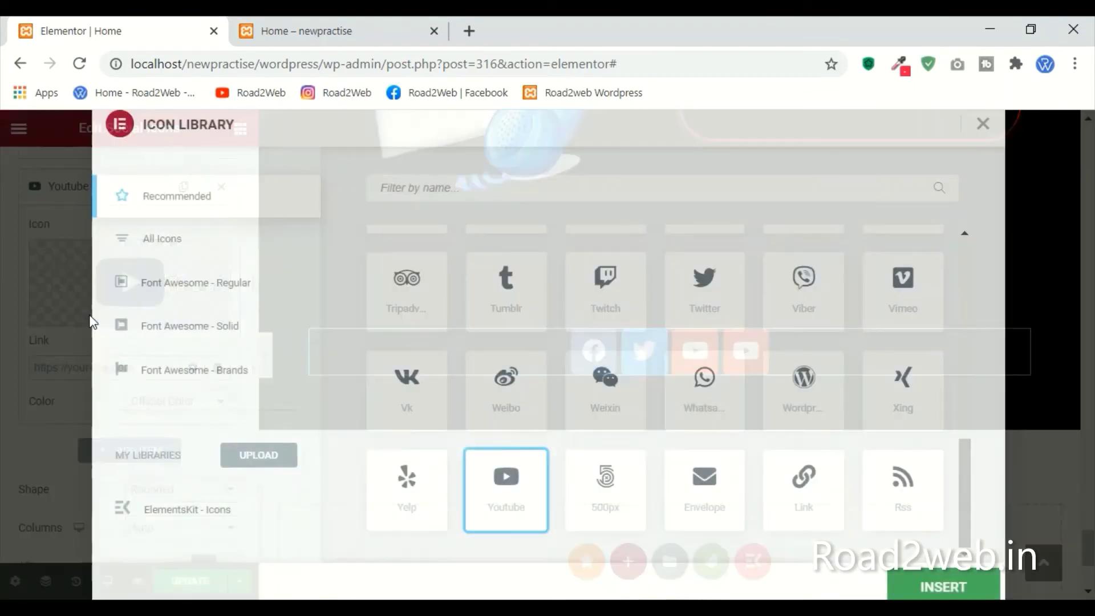
{"action": "scroll", "coordinate": [569, 375], "scroll_direction": "up", "scroll_amount": 10}
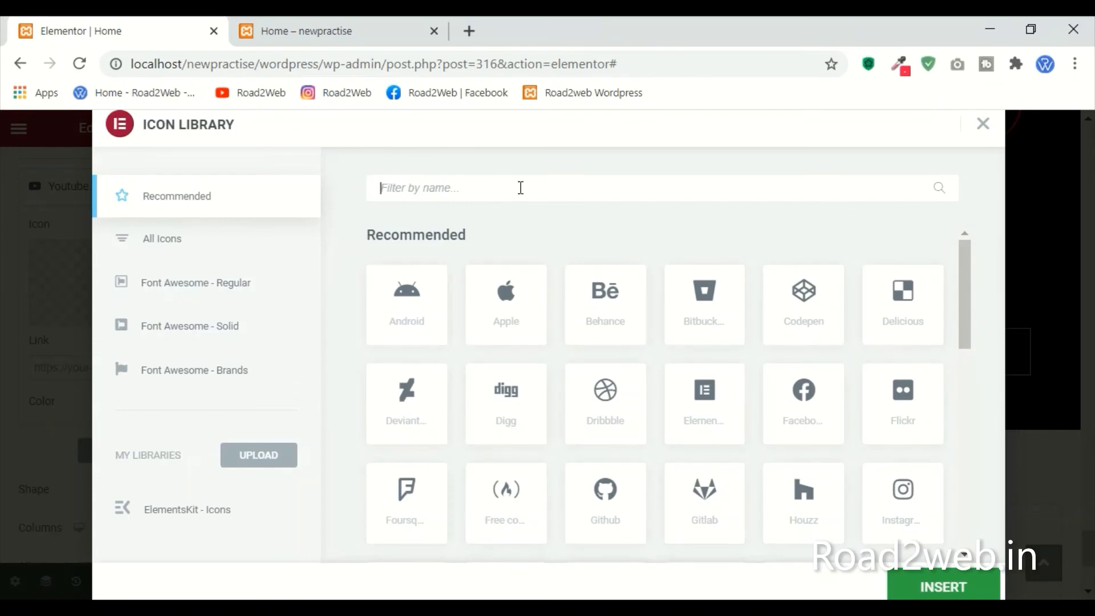
{"action": "left_click", "coordinate": [179, 249]}
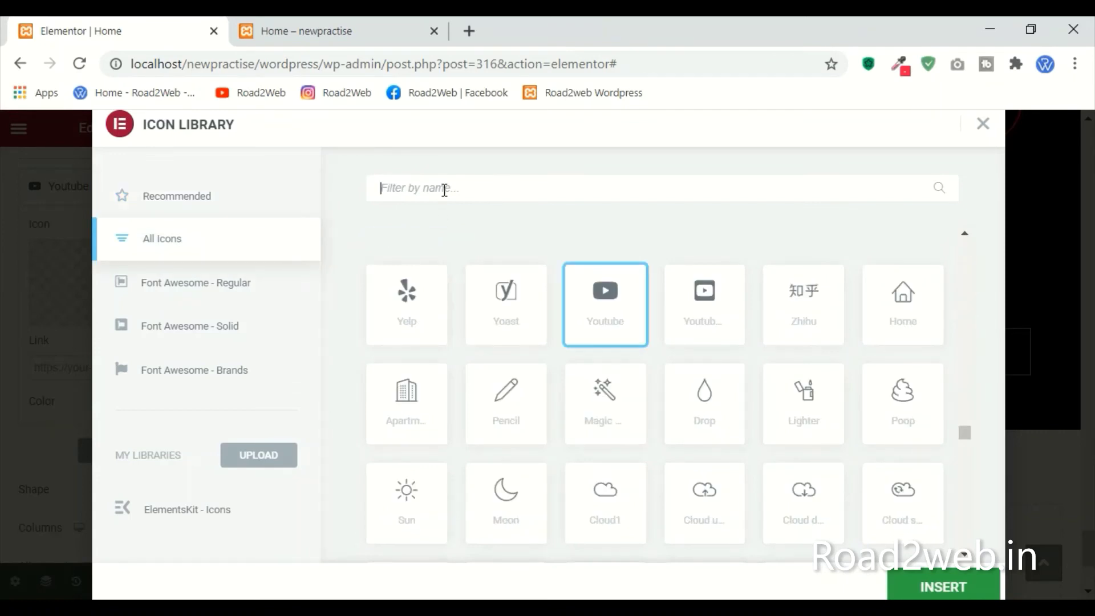
{"action": "type", "text": "in"}
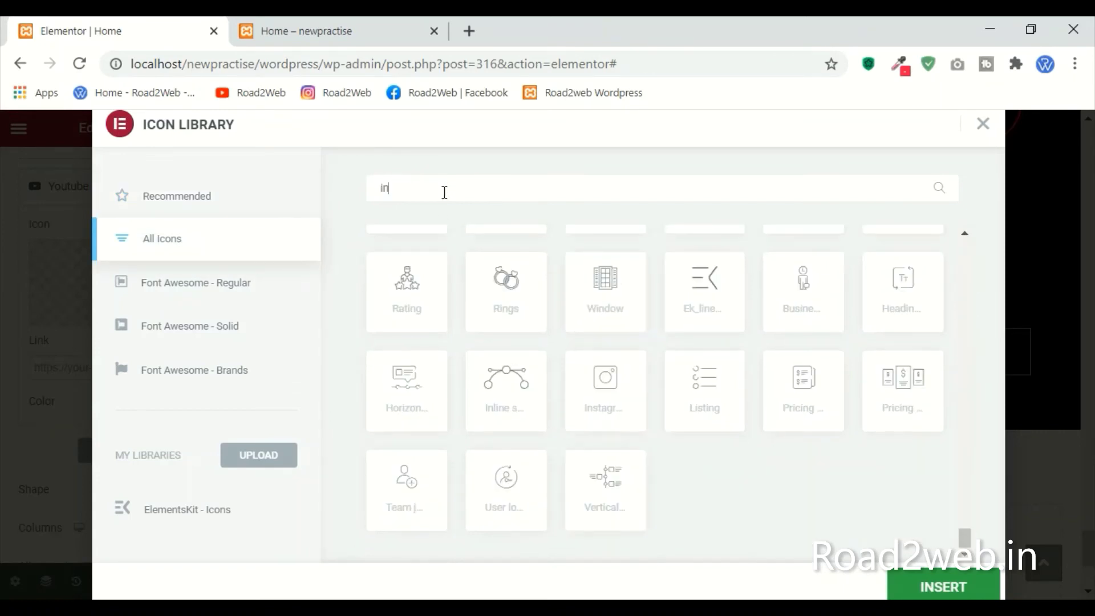
{"action": "type", "text": "s"}
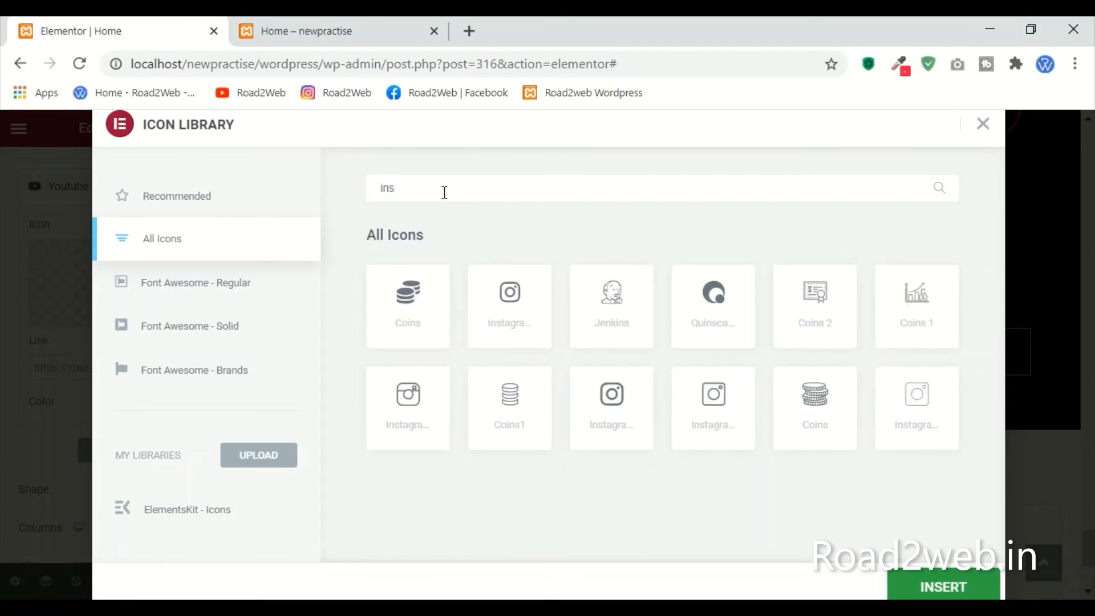
{"action": "left_click", "coordinate": [620, 397]}
{"action": "left_click", "coordinate": [952, 587]}
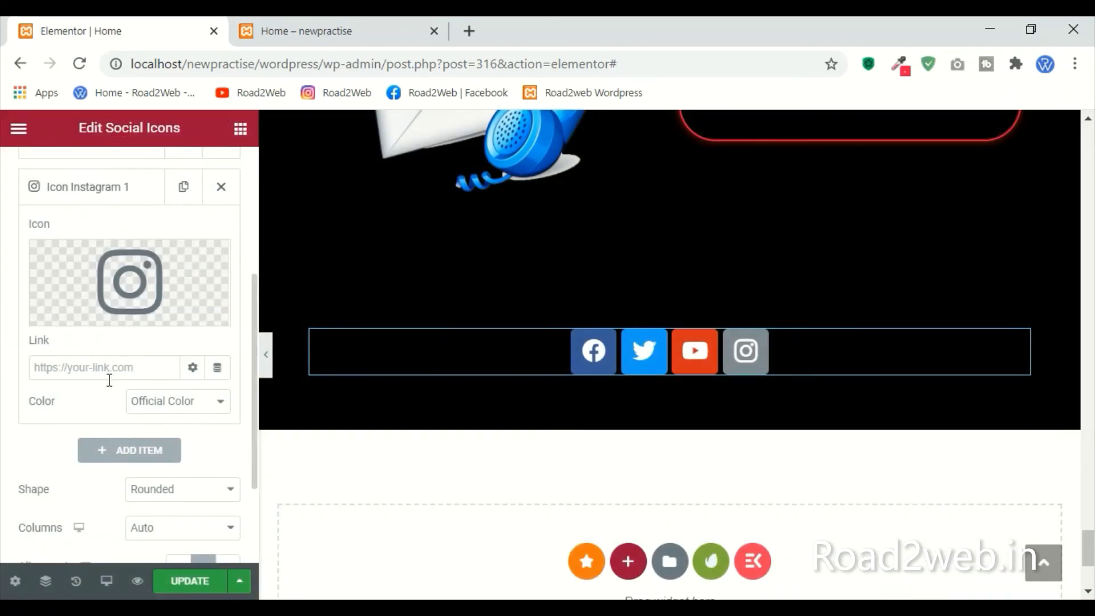
Step: Switch the Instagram item's color from official to Custom and pick the near-black primary color #010102
{"action": "left_click", "coordinate": [110, 370]}
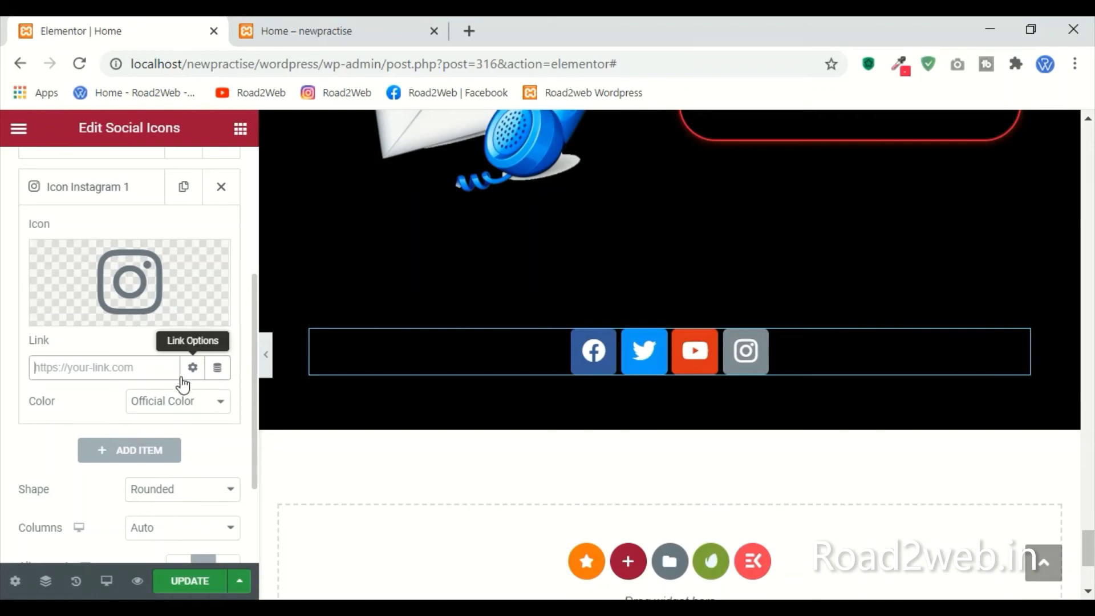
{"action": "left_click", "coordinate": [153, 402]}
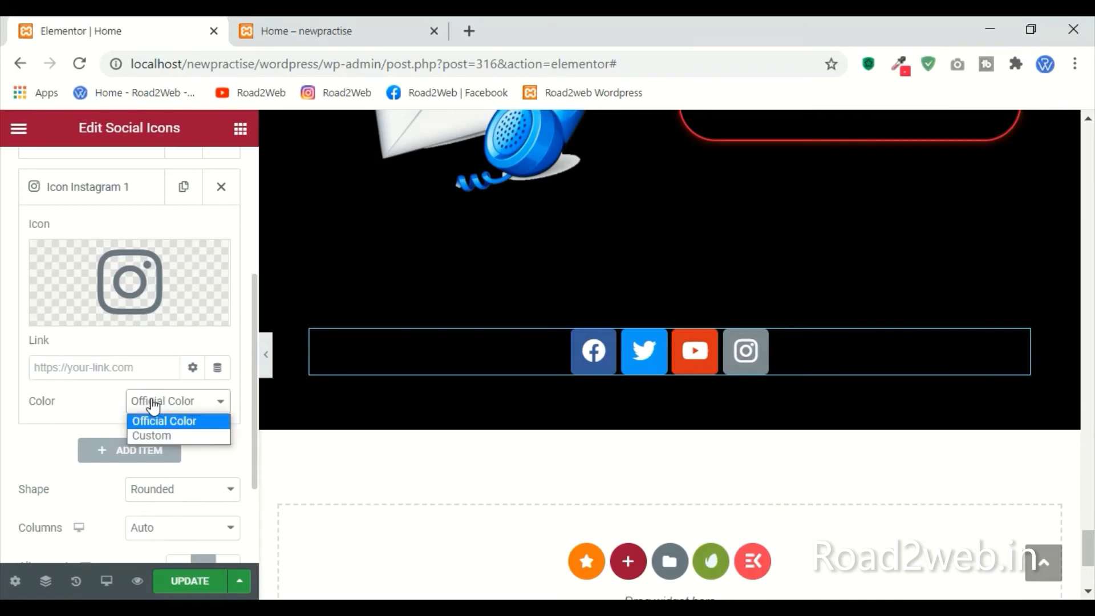
{"action": "left_click", "coordinate": [154, 436]}
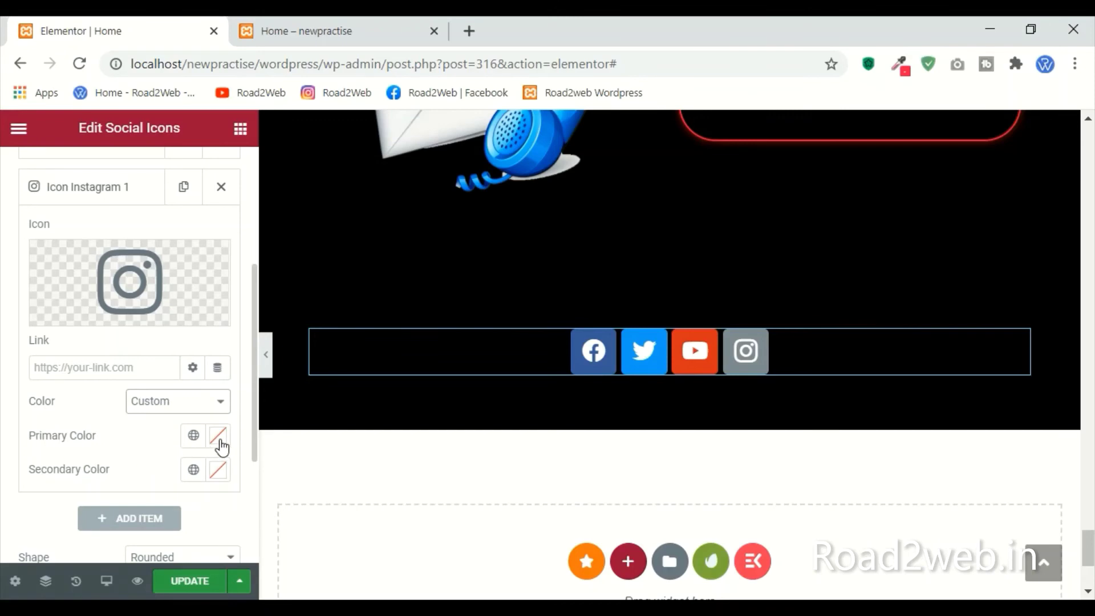
{"action": "left_click", "coordinate": [219, 444]}
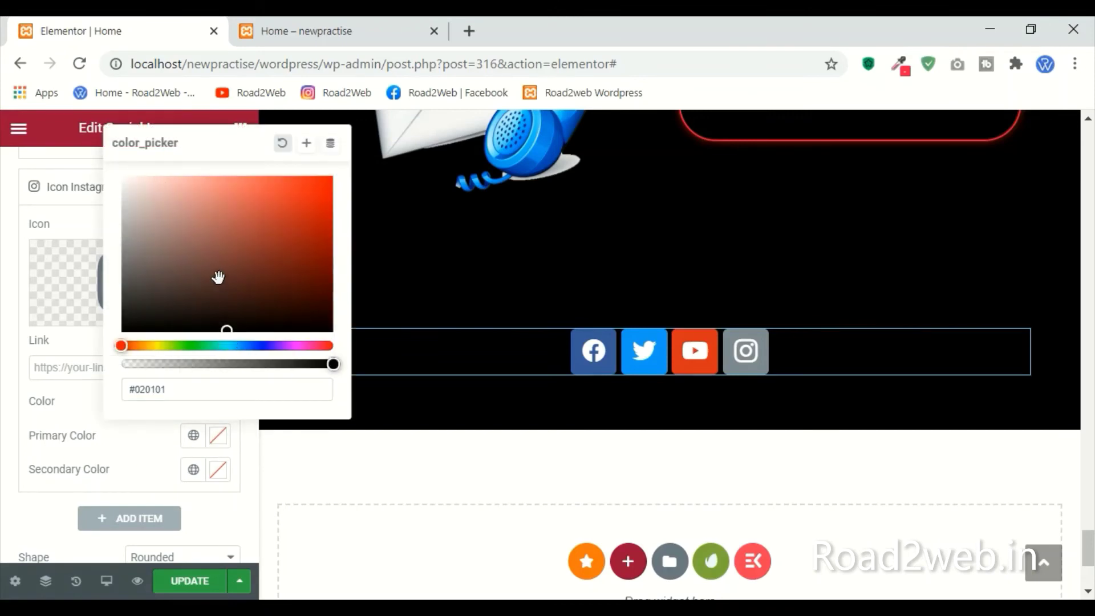
{"action": "mouse_move", "coordinate": [295, 342]}
{"action": "left_mouse_down"}
{"action": "mouse_move", "coordinate": [325, 344]}
{"action": "mouse_move", "coordinate": [279, 347]}
{"action": "left_mouse_up"}
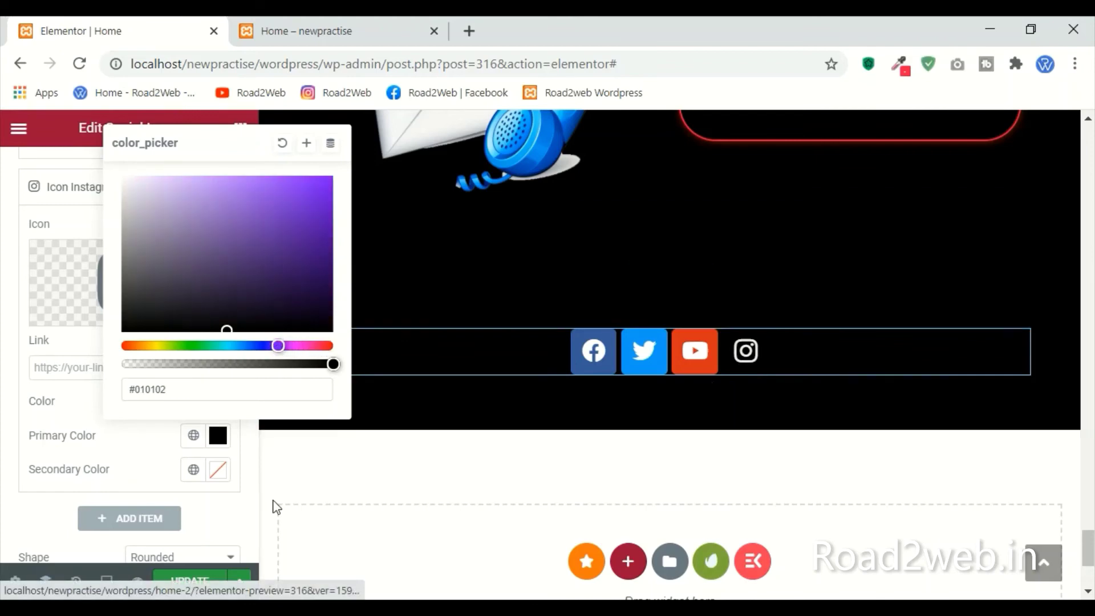
Step: Try several shades for the Instagram icon's secondary color and settle on the blue #1318FA
{"action": "left_click", "coordinate": [219, 469]}
{"action": "left_click", "coordinate": [232, 310]}
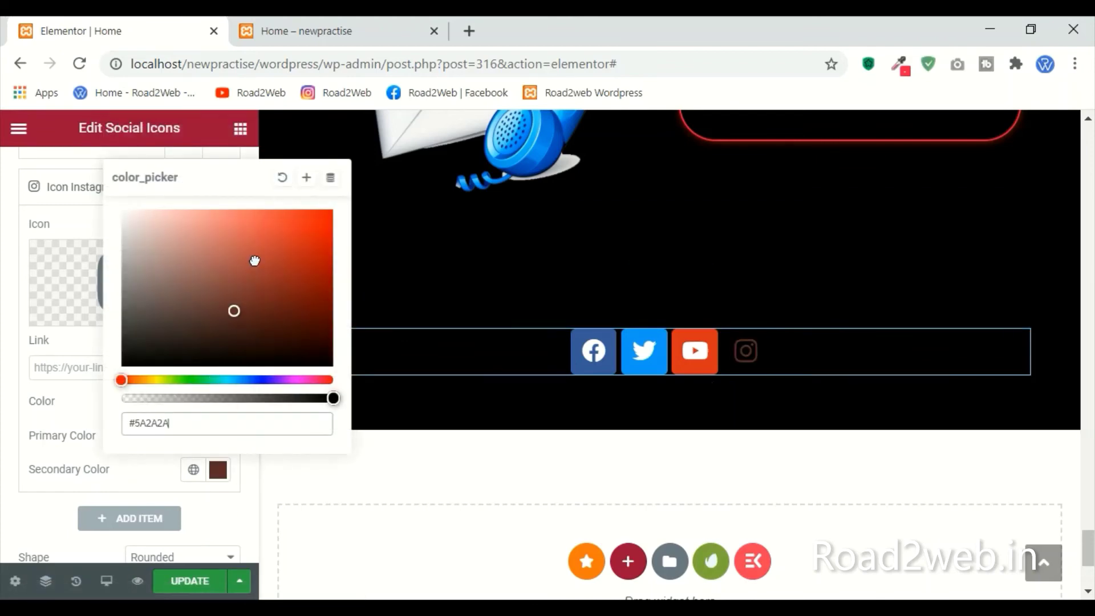
{"action": "left_click", "coordinate": [255, 258]}
{"action": "left_click", "coordinate": [310, 316]}
{"action": "left_click", "coordinate": [287, 321]}
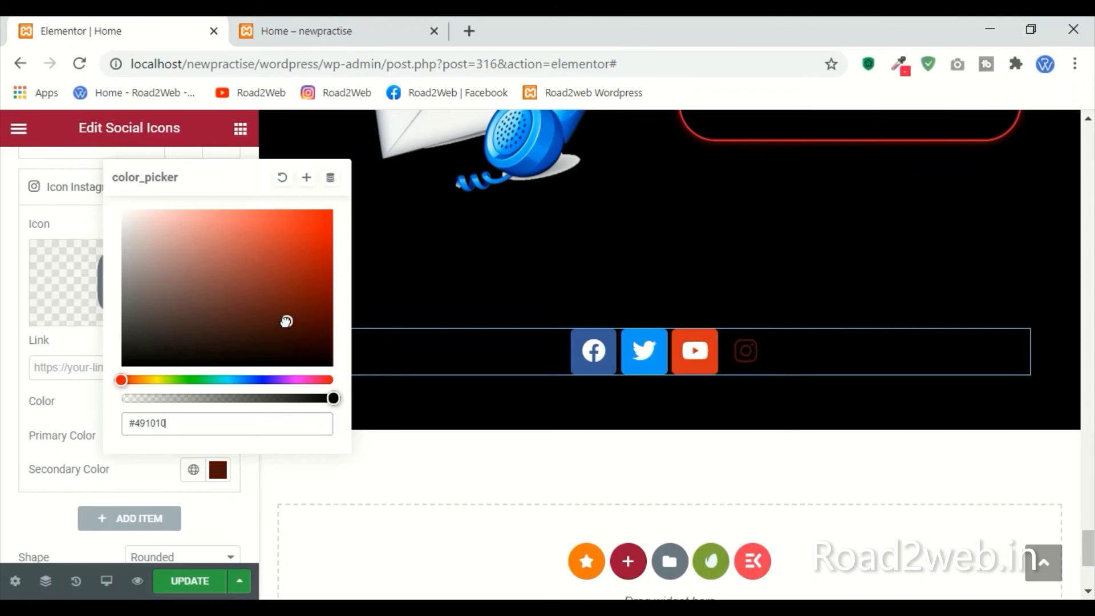
{"action": "left_click", "coordinate": [300, 227]}
{"action": "left_click_drag", "start_coordinate": [313, 299], "coordinate": [317, 213]}
{"action": "left_click", "coordinate": [261, 380]}
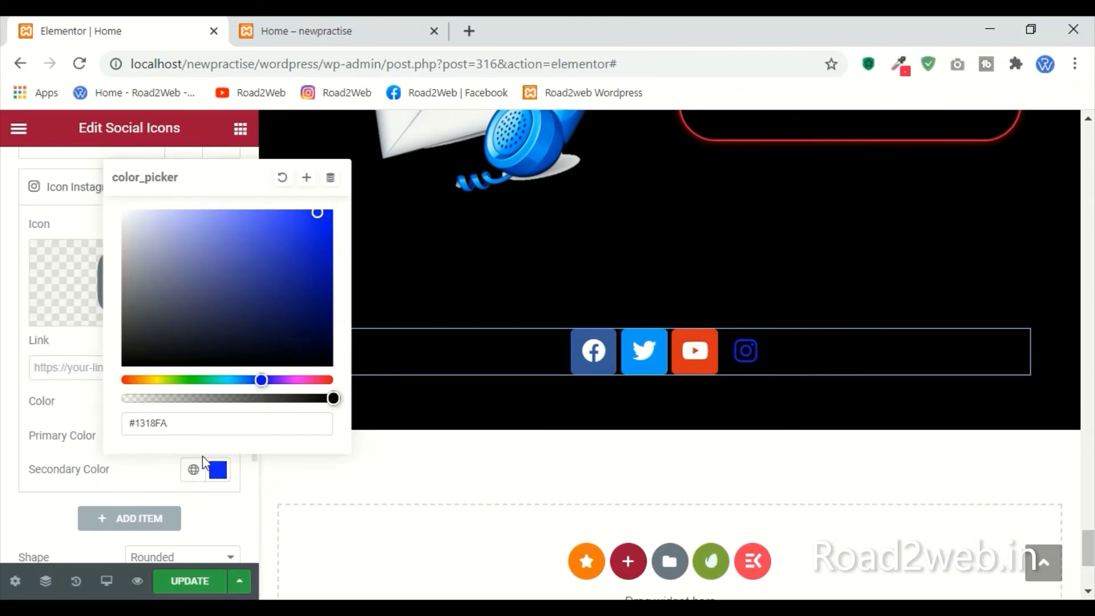
{"action": "left_click", "coordinate": [152, 488]}
Step: Change the Instagram icon's primary color to the bright green #79F614
{"action": "left_click", "coordinate": [218, 435]}
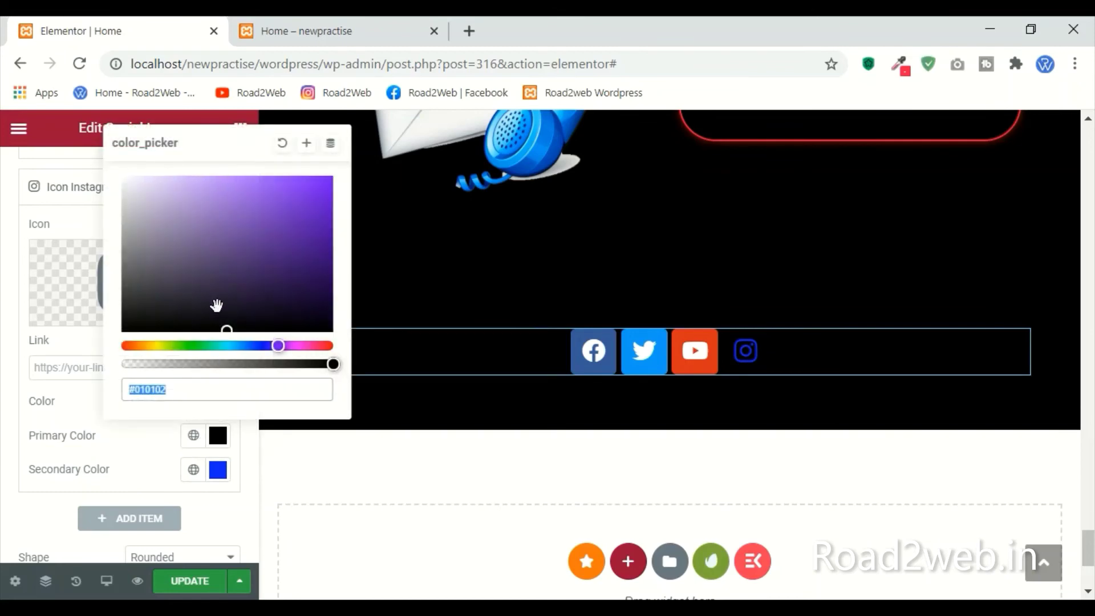
{"action": "left_click", "coordinate": [301, 346]}
{"action": "left_click_drag", "start_coordinate": [223, 326], "coordinate": [257, 241]}
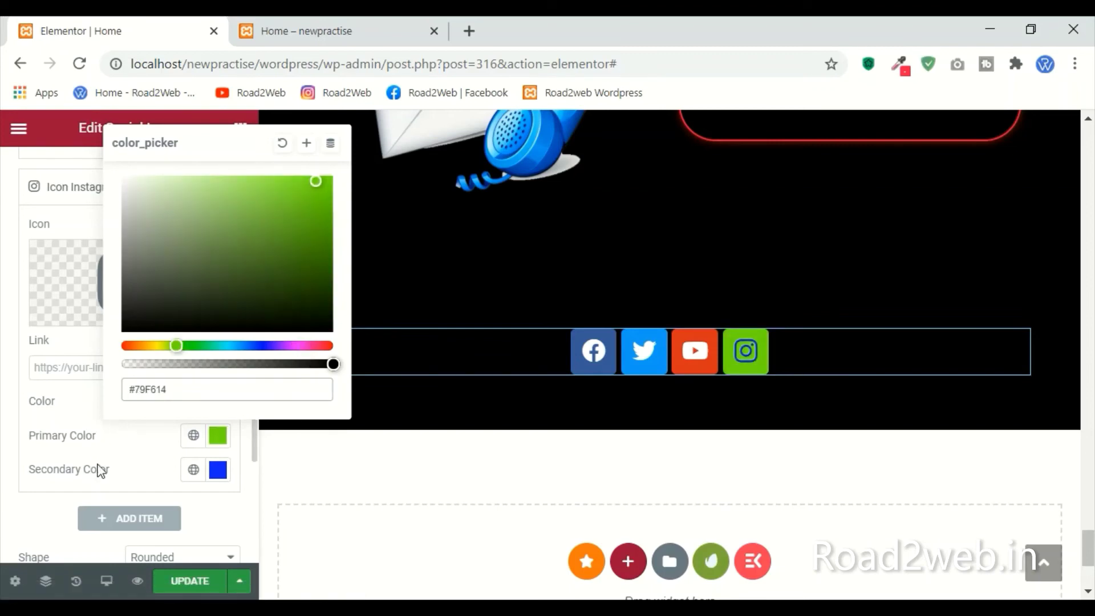
{"action": "left_click", "coordinate": [111, 471]}
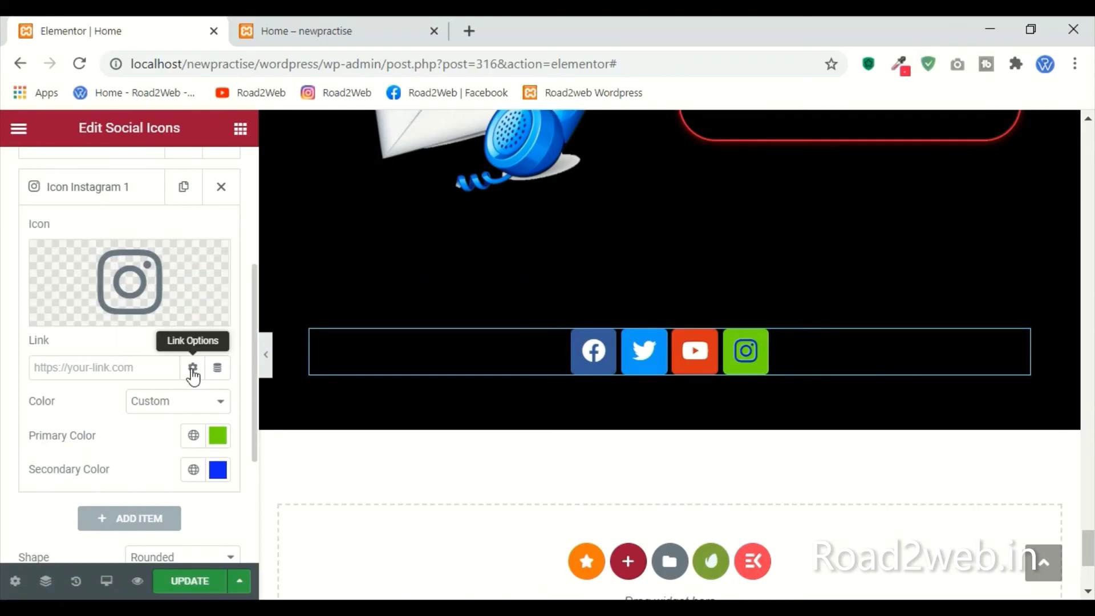
{"action": "mouse_move", "coordinate": [66, 325]}
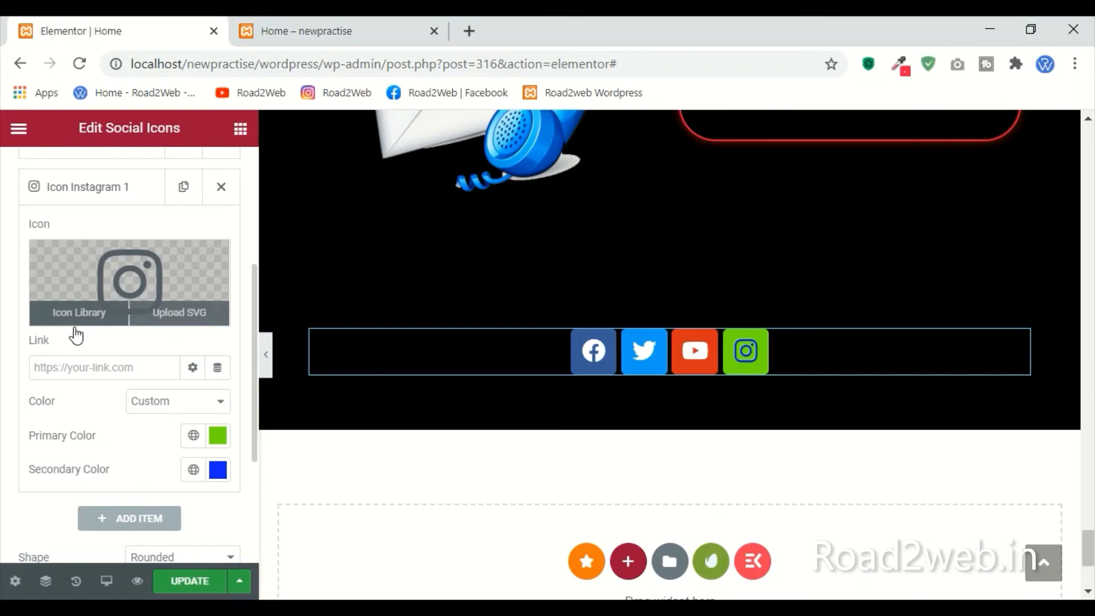
{"action": "left_click", "coordinate": [75, 369]}
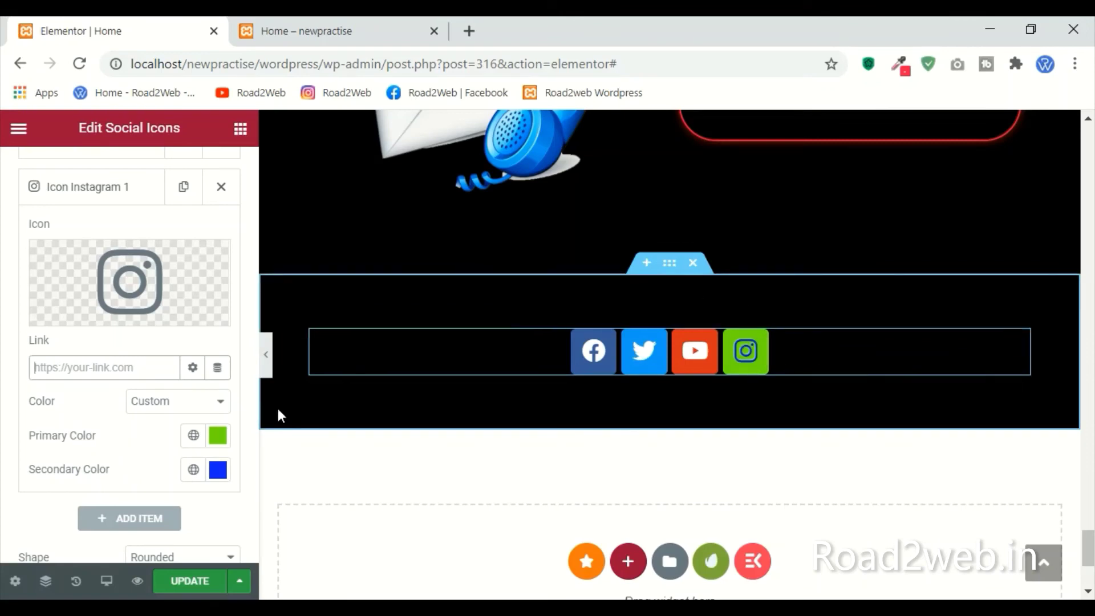
Step: Try the Square shape for the social icons and settle on the Circle shape
{"action": "scroll", "coordinate": [143, 498], "scroll_direction": "down", "scroll_amount": 4}
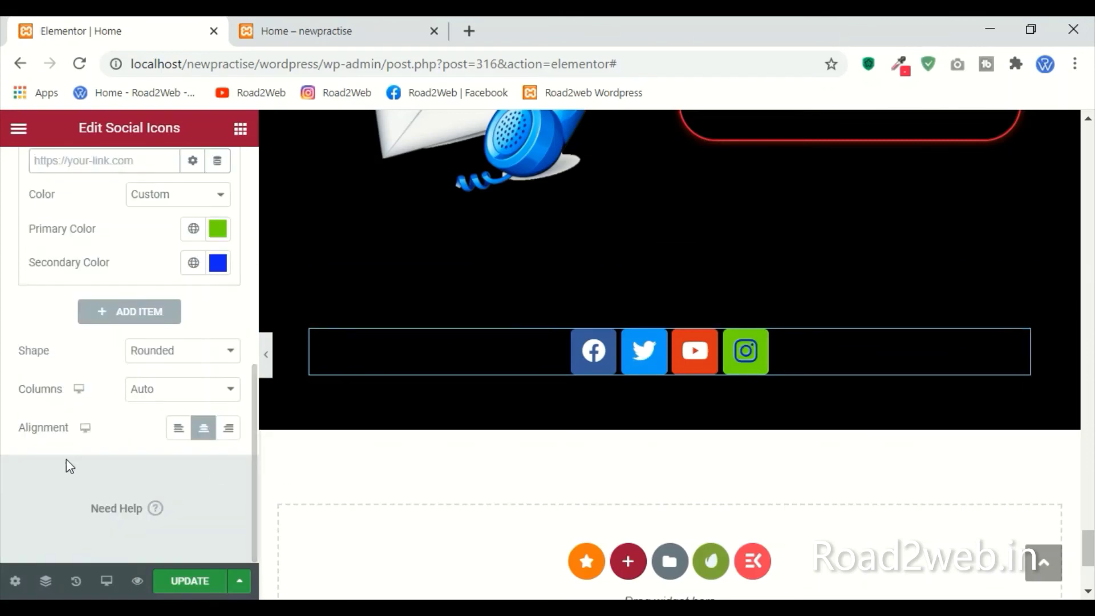
{"action": "left_click", "coordinate": [141, 364]}
{"action": "left_click", "coordinate": [151, 391]}
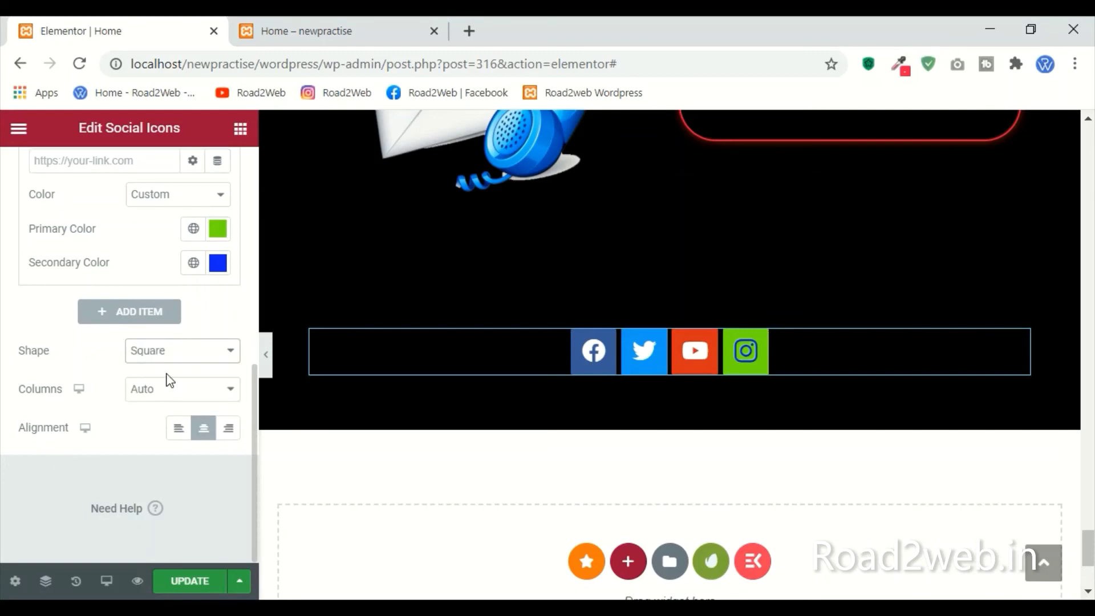
{"action": "left_click", "coordinate": [171, 361]}
{"action": "left_click", "coordinate": [170, 401]}
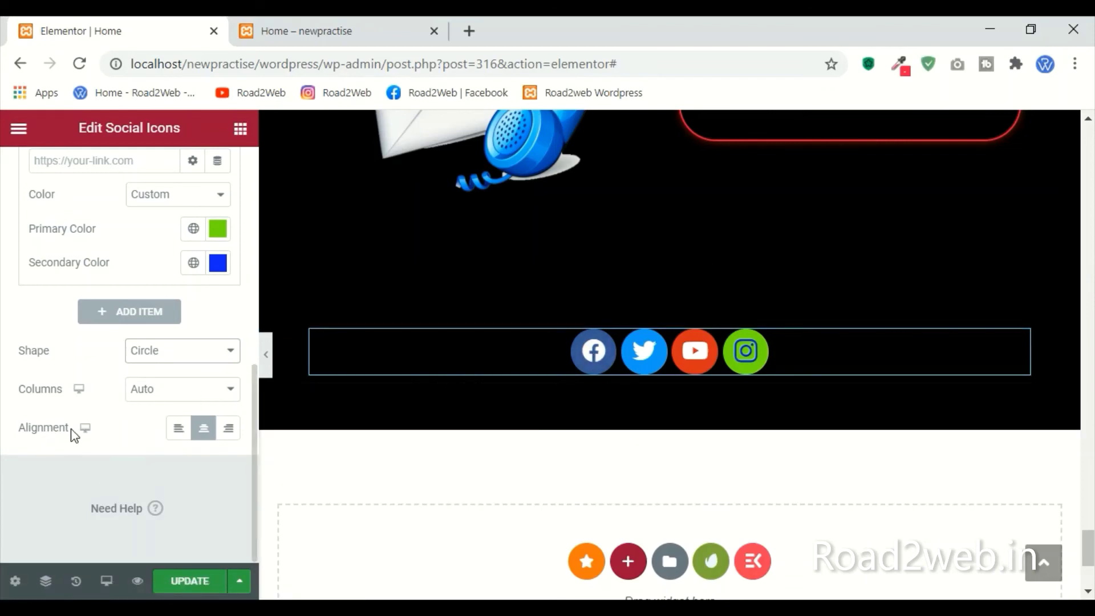
Step: Keep the social icons' style color on Official Color and set their size to 26 and padding to 0.5
{"action": "scroll", "coordinate": [74, 436], "scroll_direction": "up", "scroll_amount": 10}
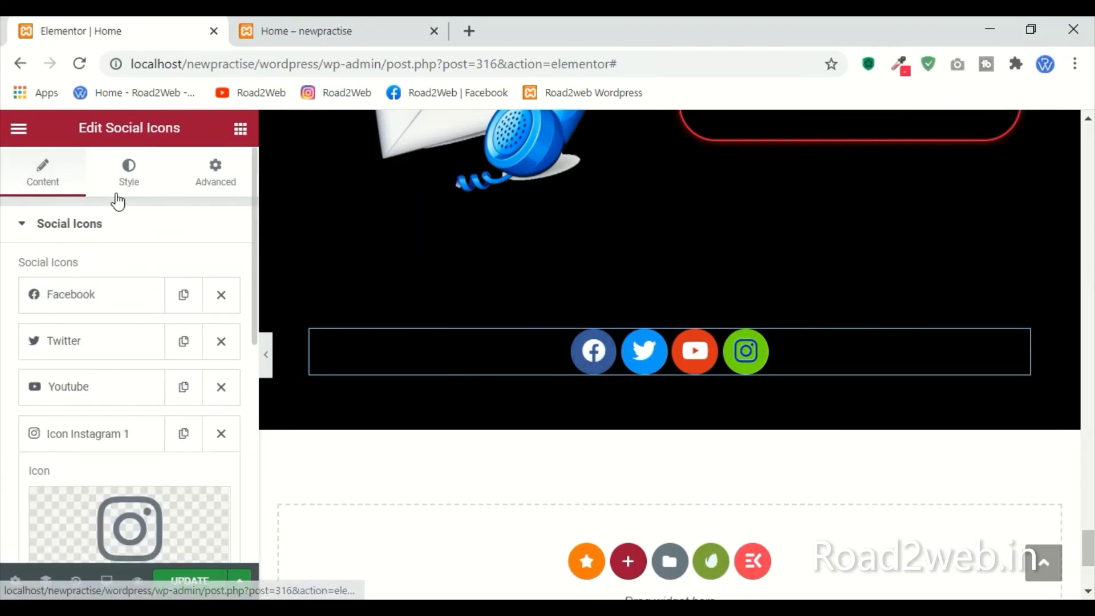
{"action": "left_click", "coordinate": [117, 196]}
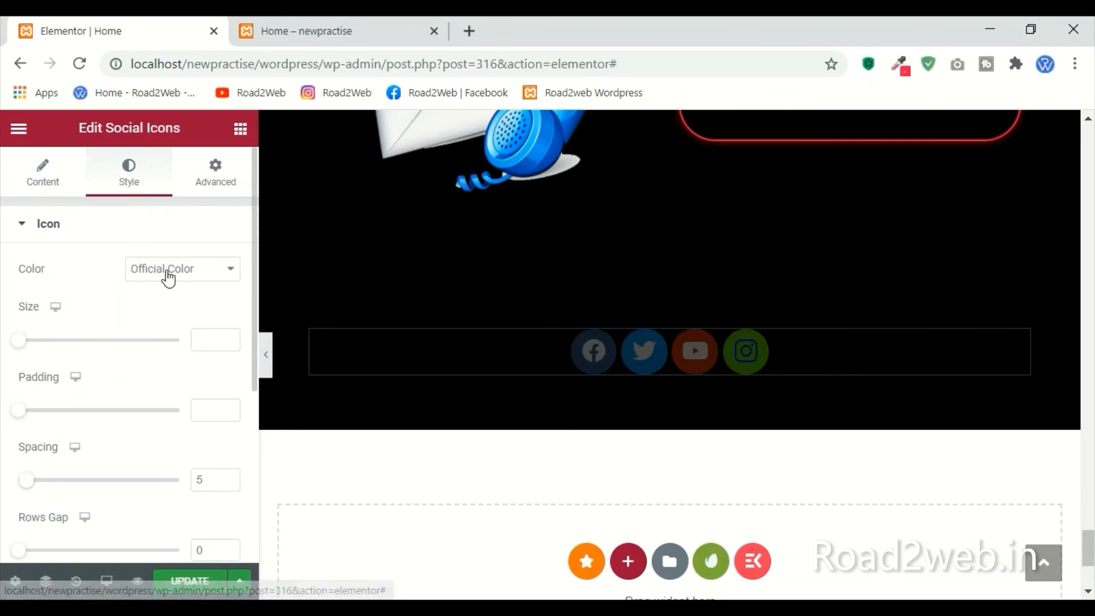
{"action": "left_click", "coordinate": [160, 278]}
{"action": "left_click", "coordinate": [158, 286]}
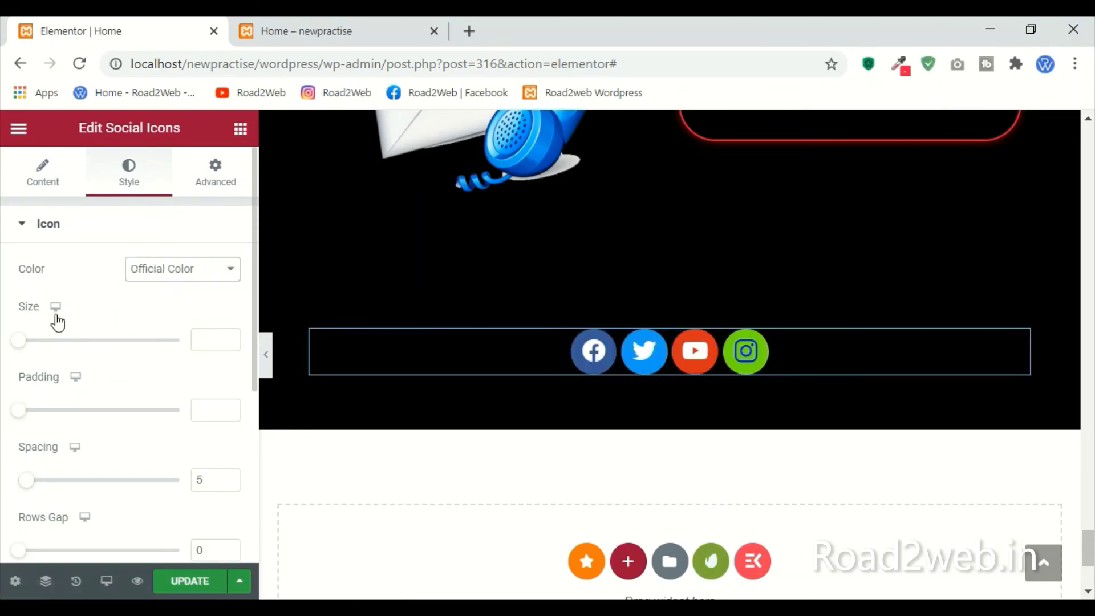
{"action": "left_click_drag", "start_coordinate": [21, 341], "coordinate": [97, 343]}
{"action": "left_click", "coordinate": [19, 342]}
{"action": "mouse_move", "coordinate": [19, 342]}
{"action": "left_mouse_down"}
{"action": "mouse_move", "coordinate": [57, 342]}
{"action": "mouse_move", "coordinate": [19, 342]}
{"action": "mouse_move", "coordinate": [34, 343]}
{"action": "left_mouse_up"}
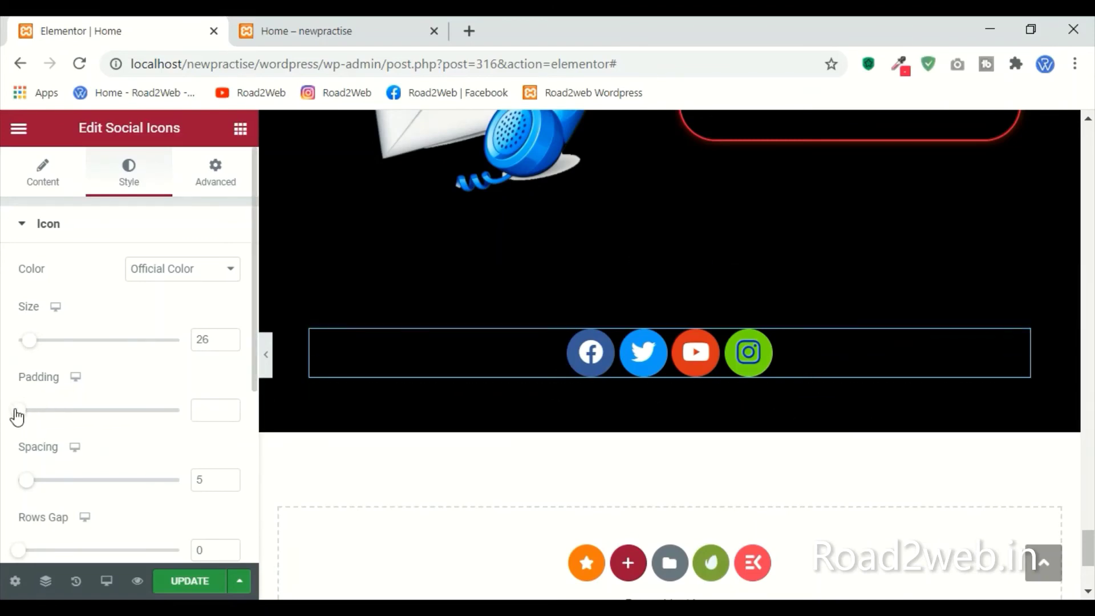
{"action": "left_click_drag", "start_coordinate": [17, 417], "coordinate": [33, 422]}
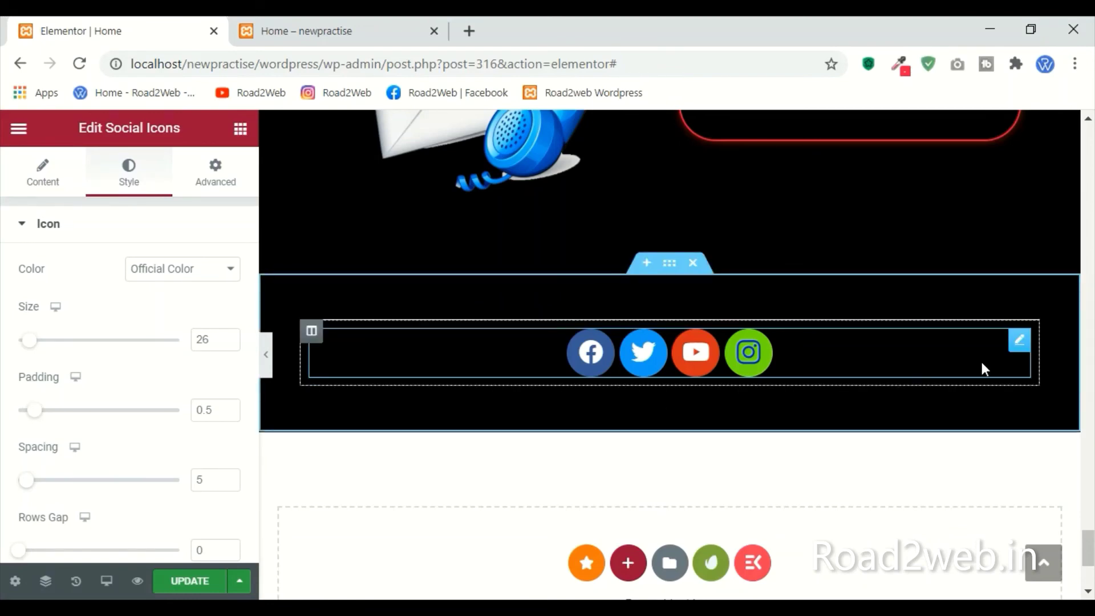
Step: Add a Heading widget below the social icons and select its placeholder title text
{"action": "left_click", "coordinate": [238, 142]}
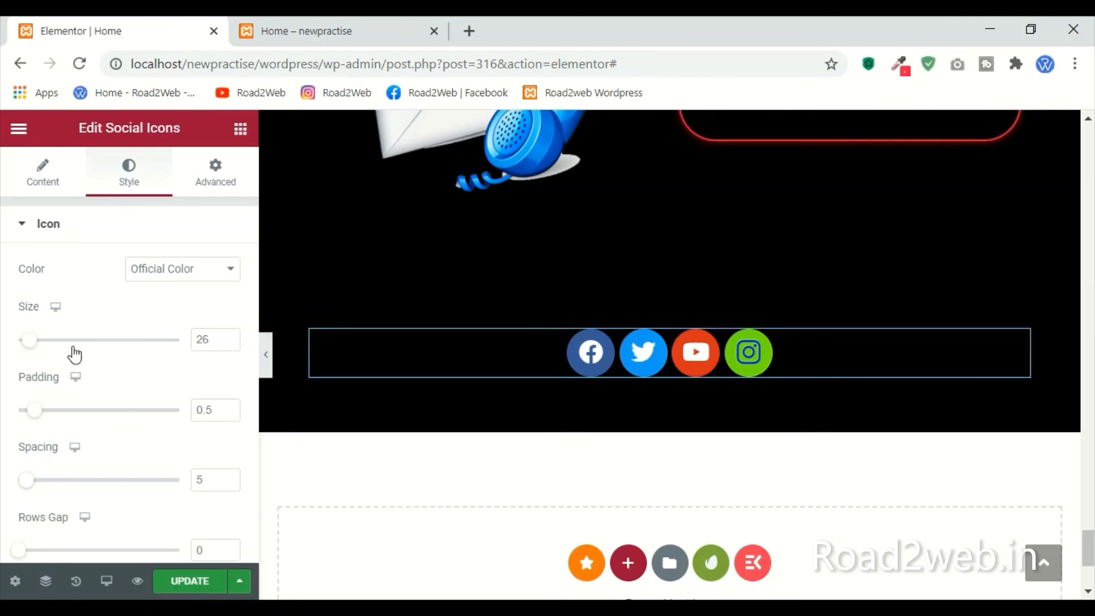
{"action": "left_click_drag", "start_coordinate": [196, 318], "coordinate": [700, 379]}
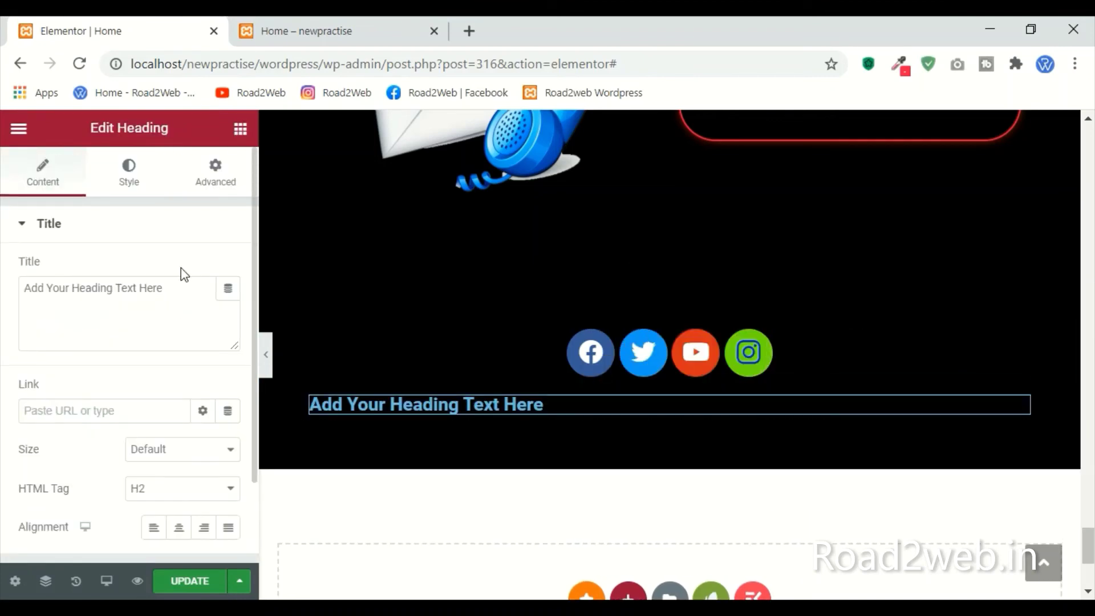
{"action": "left_click_drag", "start_coordinate": [168, 288], "coordinate": [2, 305]}
Step: Copy the description Text Editor widget beneath the About Me heading
{"action": "scroll", "coordinate": [576, 406], "scroll_direction": "up", "scroll_amount": 10}
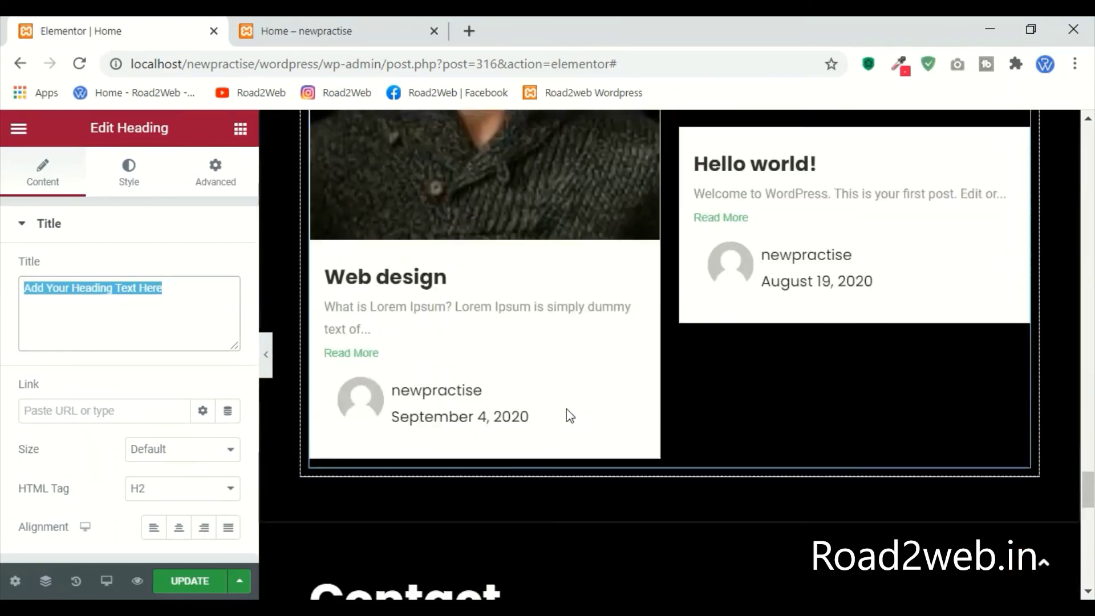
{"action": "scroll", "coordinate": [566, 408], "scroll_direction": "up", "scroll_amount": 10}
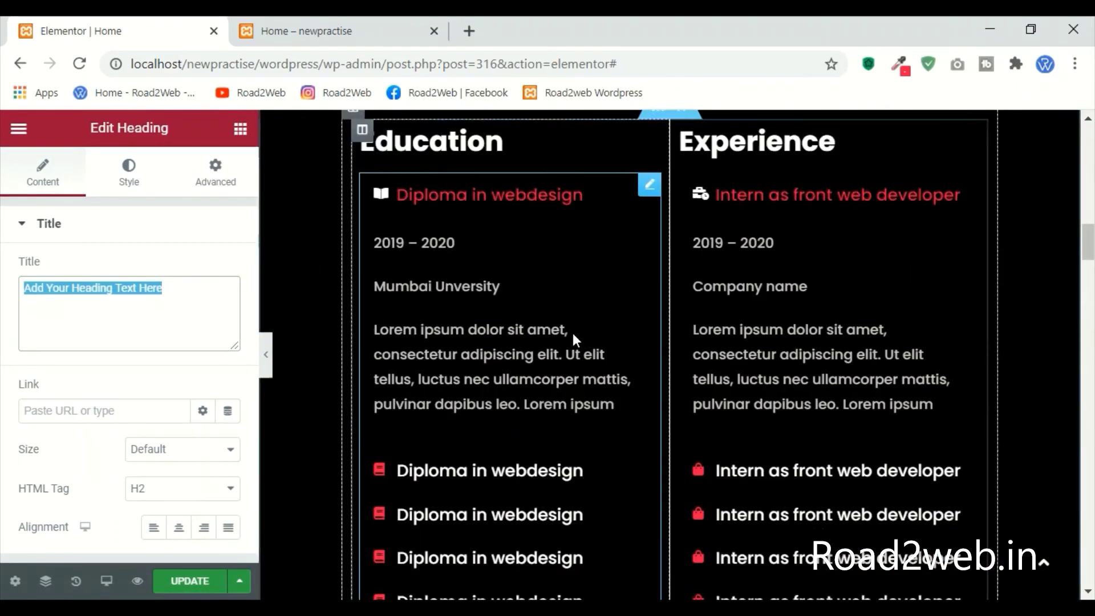
{"action": "scroll", "coordinate": [574, 335], "scroll_direction": "up", "scroll_amount": 3}
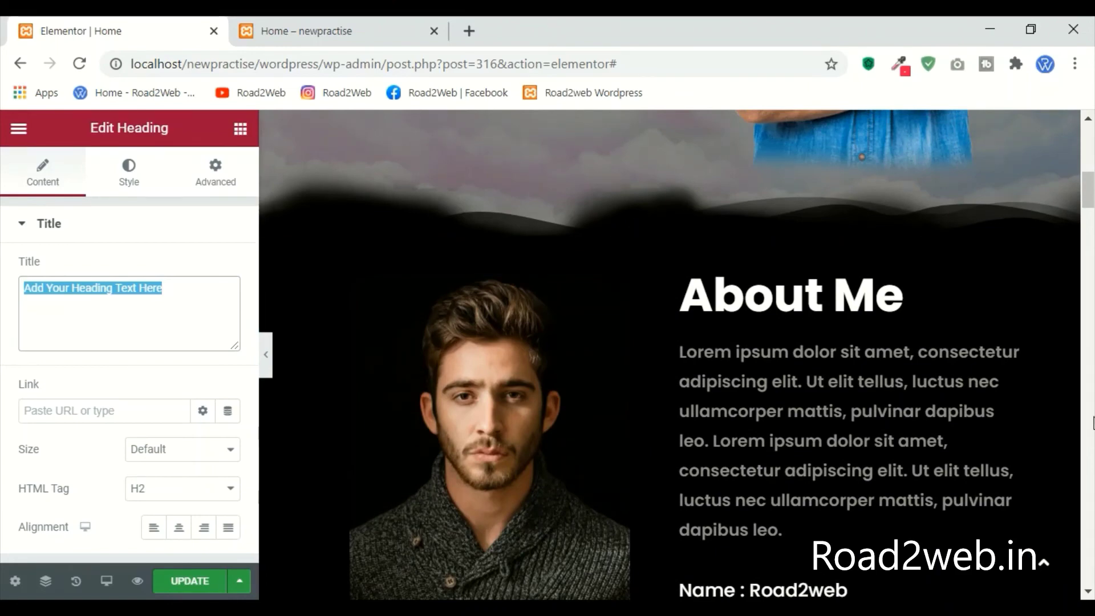
{"action": "right_click", "coordinate": [1019, 358]}
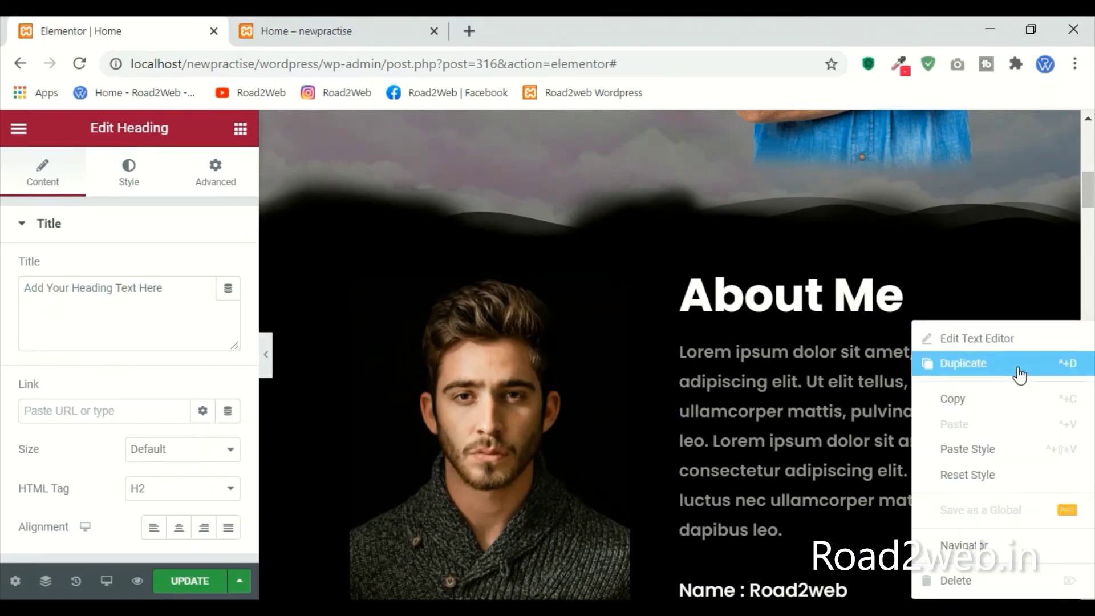
{"action": "left_click", "coordinate": [977, 399]}
Step: Paste the copied text widget below the placeholder heading under the social icons and delete that heading
{"action": "scroll", "coordinate": [604, 416], "scroll_direction": "down", "scroll_amount": 10}
{"action": "scroll", "coordinate": [610, 431], "scroll_direction": "down", "scroll_amount": 15}
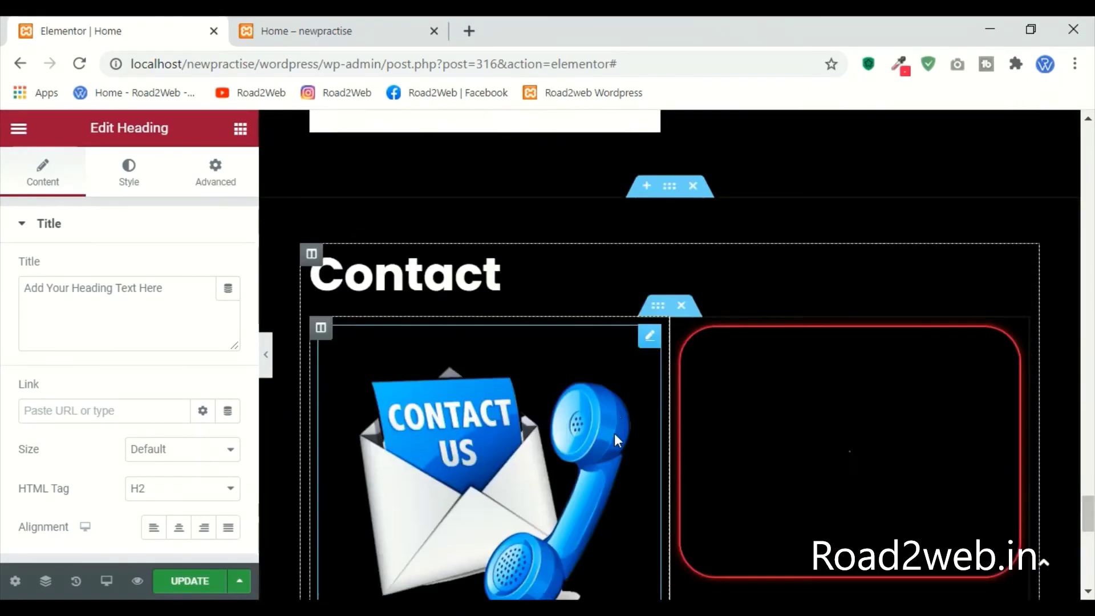
{"action": "scroll", "coordinate": [518, 419], "scroll_direction": "up", "scroll_amount": 5}
{"action": "scroll", "coordinate": [519, 429], "scroll_direction": "up", "scroll_amount": 1}
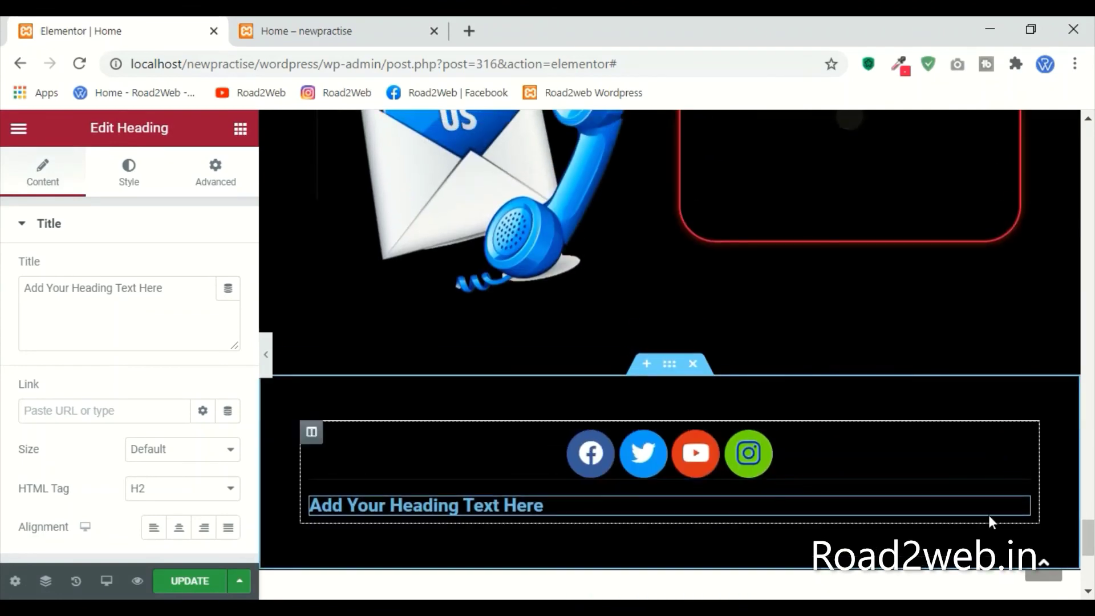
{"action": "right_click", "coordinate": [1019, 507]}
{"action": "left_click", "coordinate": [954, 423]}
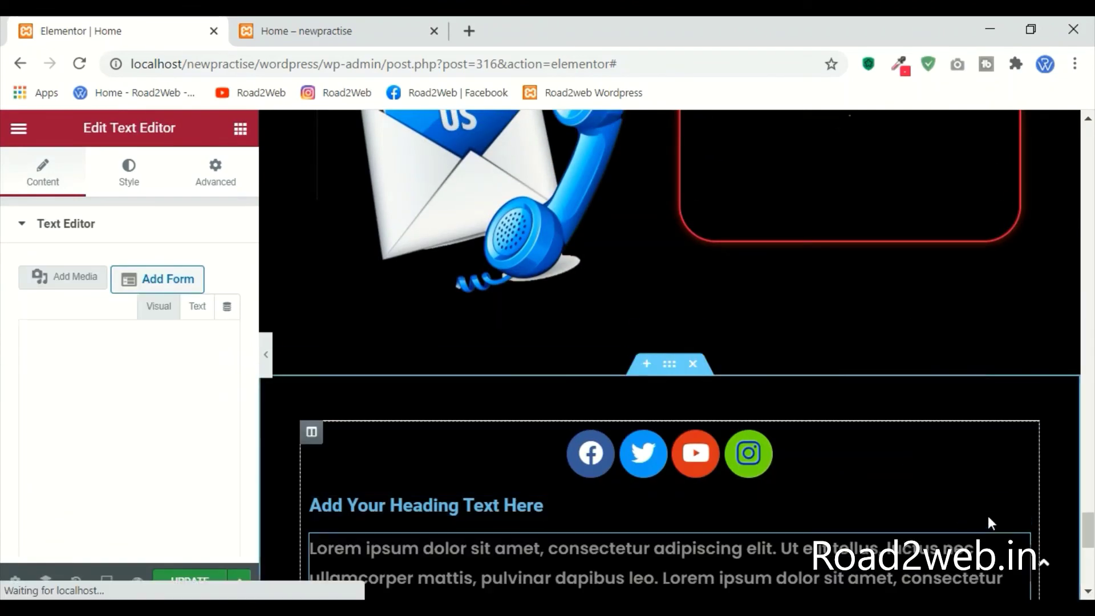
{"action": "right_click", "coordinate": [1018, 511]}
{"action": "left_click", "coordinate": [961, 581]}
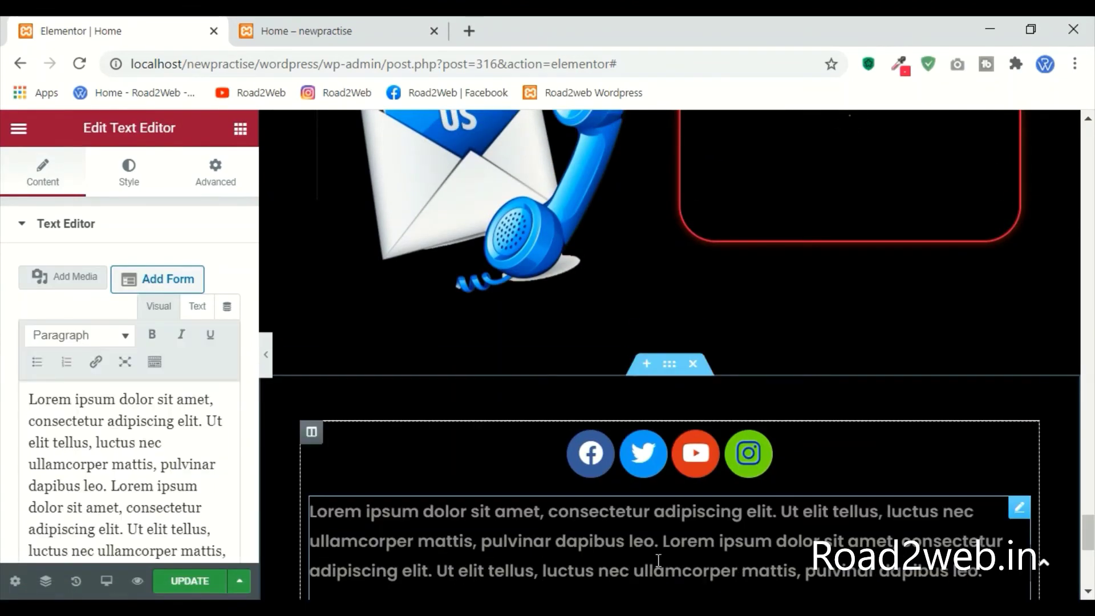
Step: Replace the pasted paragraph below the social icons with "Copyright 2020 - Made by Road2web"
{"action": "left_click", "coordinate": [150, 492]}
{"action": "key", "text": "ctrl+a"}
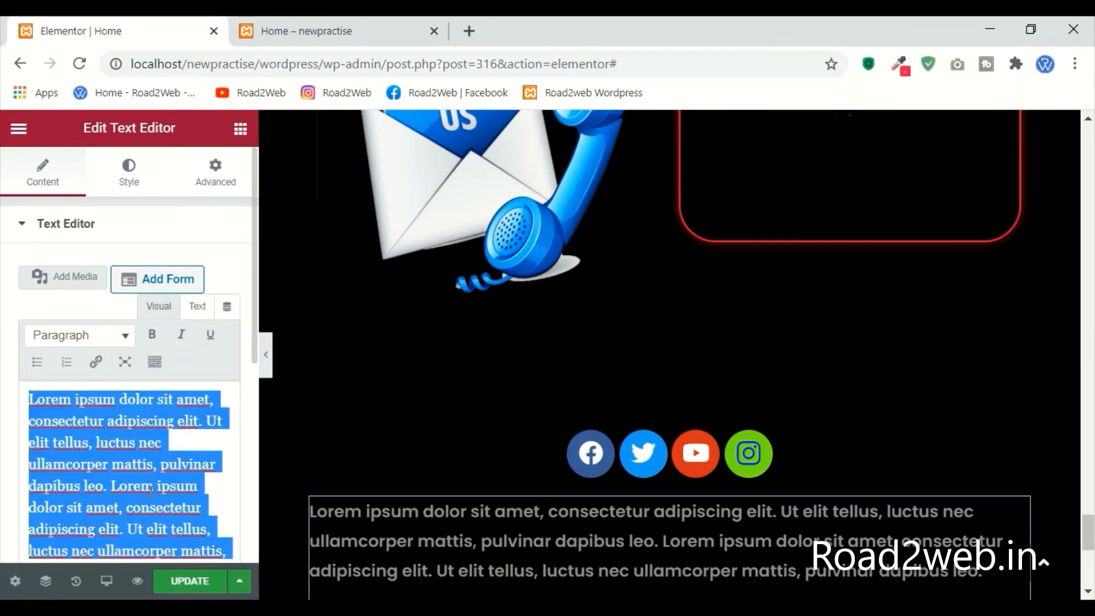
{"action": "key", "text": "BackSpace"}
{"action": "type", "text": "Copyri"}
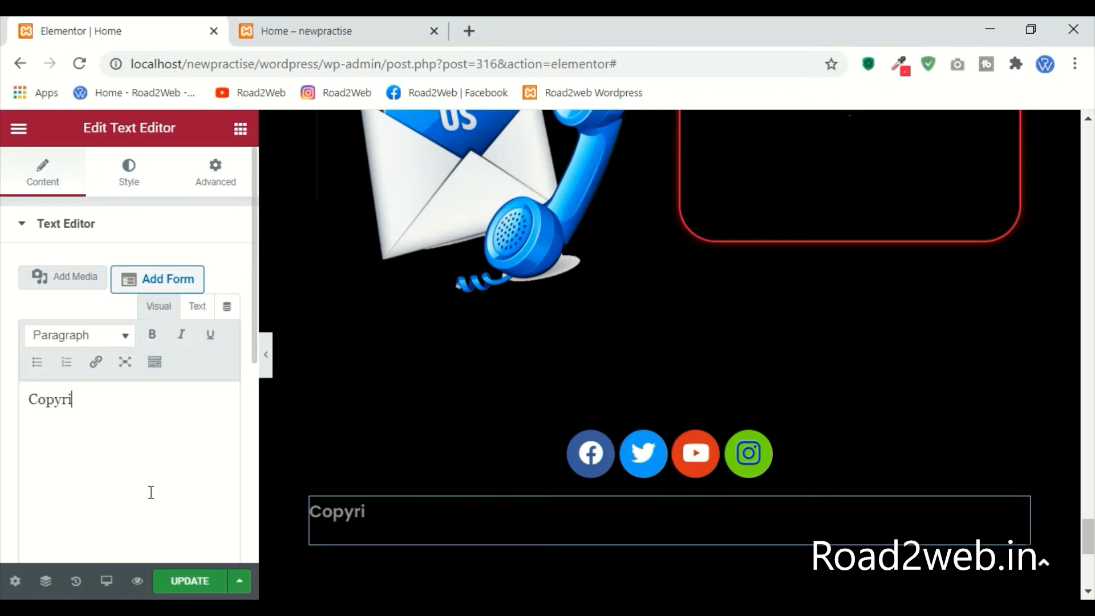
{"action": "type", "text": "ght 2020"}
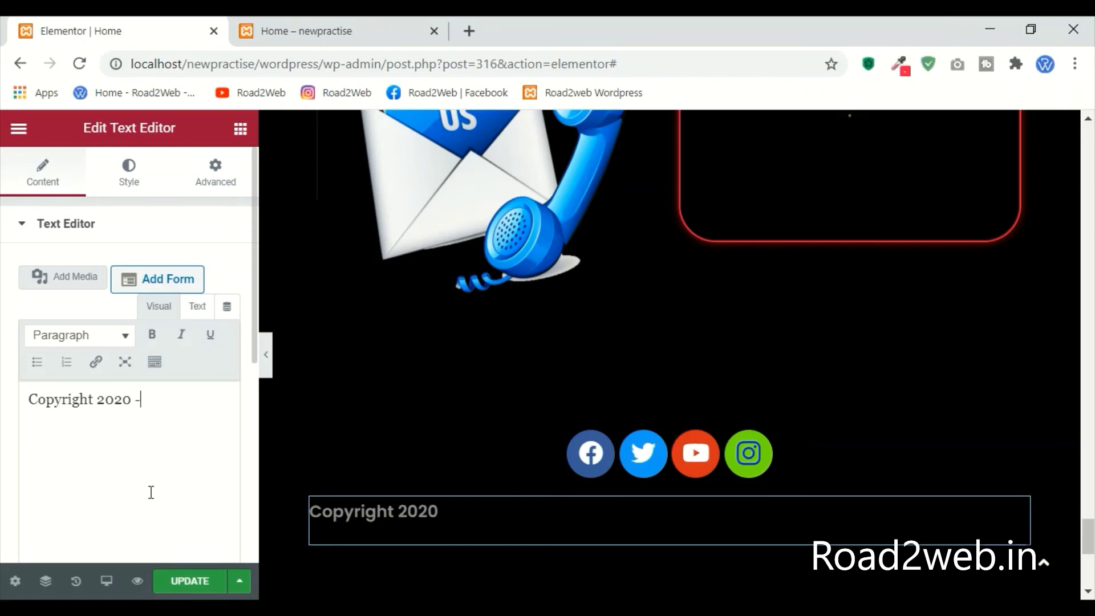
{"action": "type", "text": " - Made "}
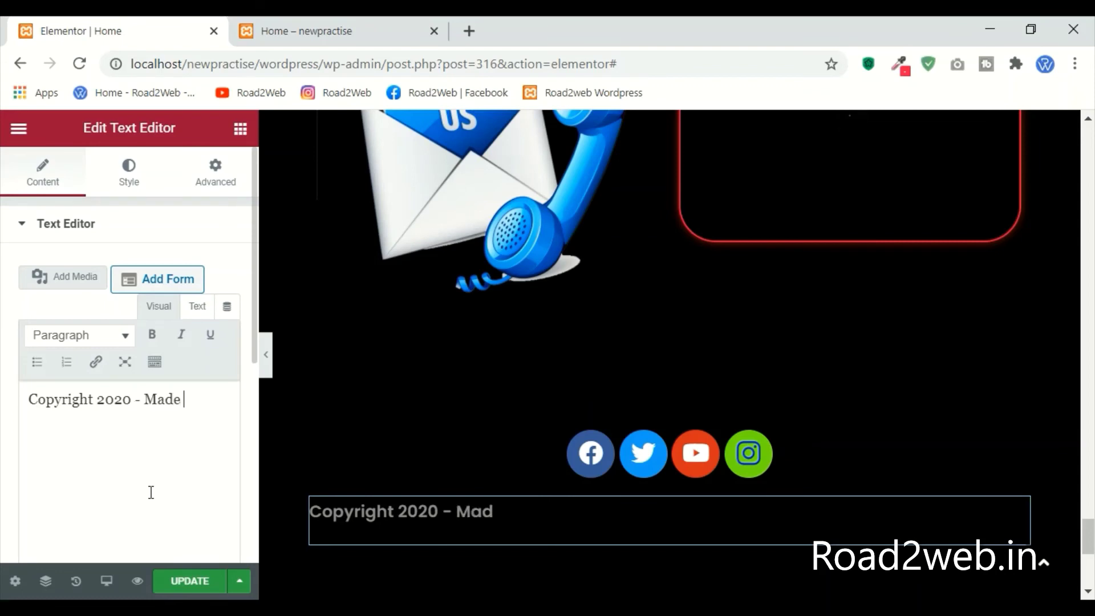
{"action": "type", "text": "by road"}
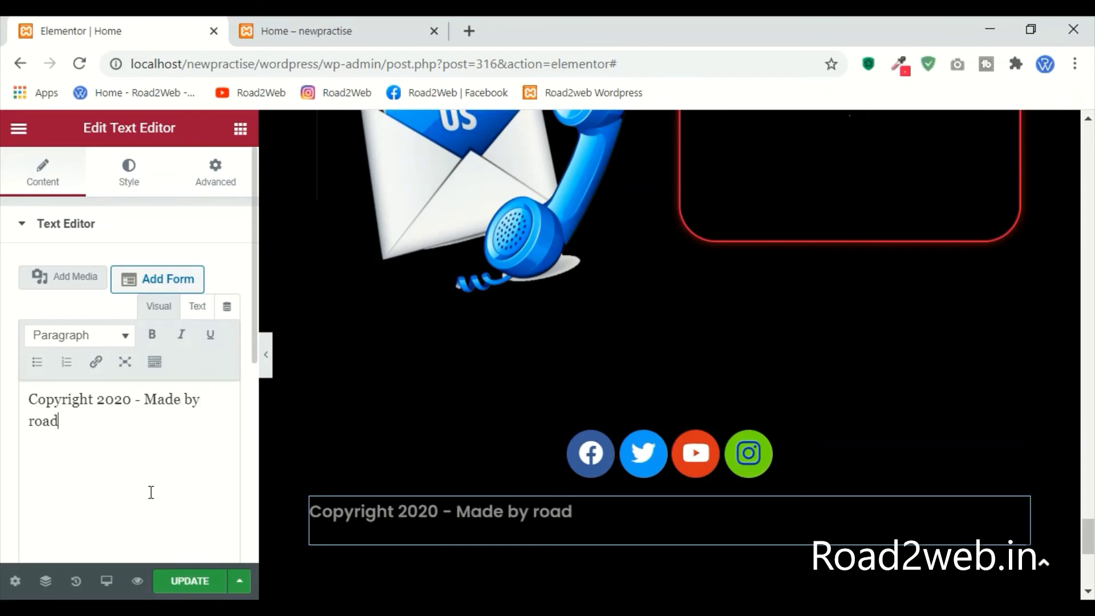
{"action": "type", "text": "2web"}
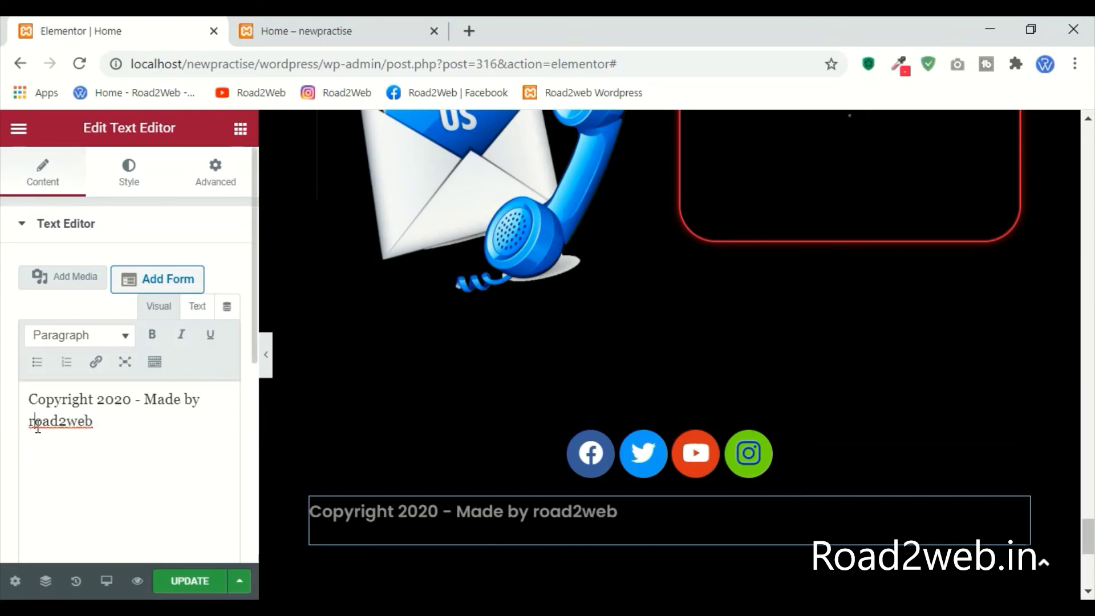
{"action": "key", "text": "BackSpace"}
{"action": "type", "text": "R"}
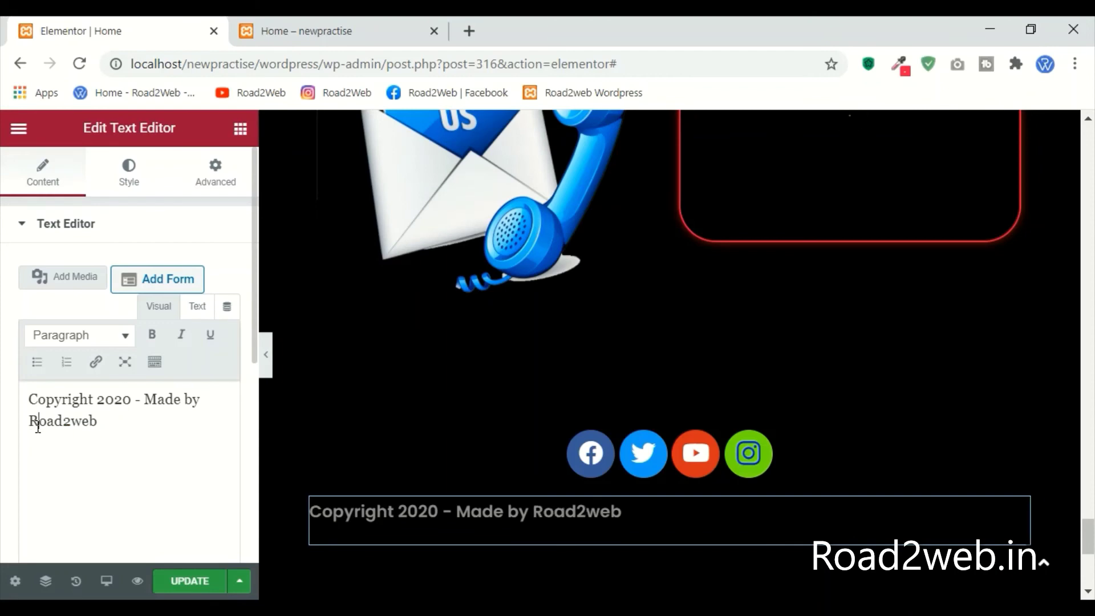
Step: Center-align the copyright text and update the page
{"action": "left_click", "coordinate": [123, 193]}
{"action": "left_click", "coordinate": [180, 271]}
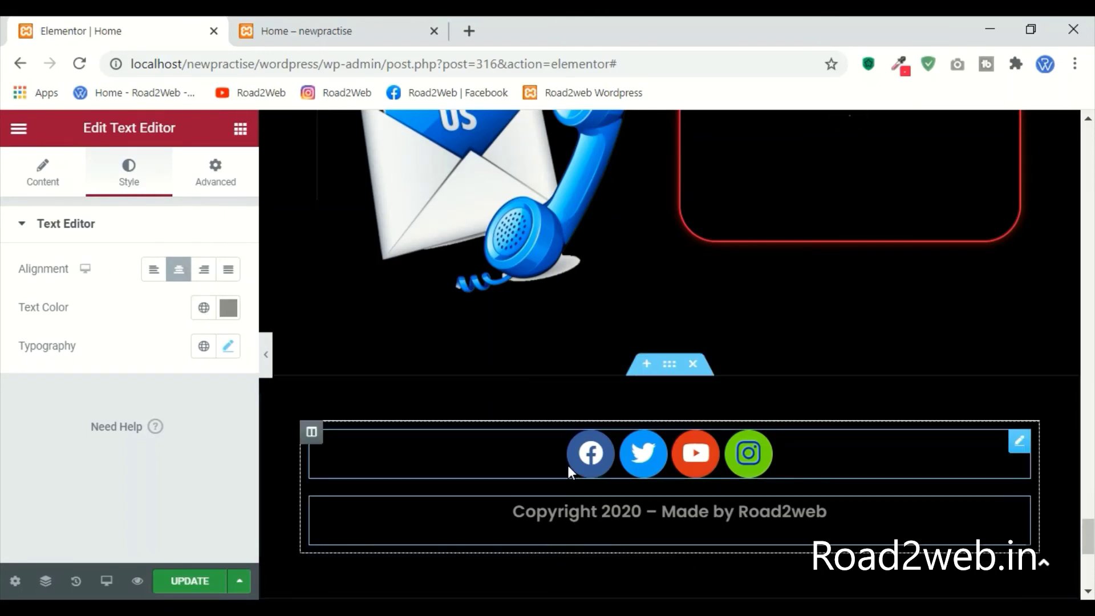
{"action": "left_click", "coordinate": [191, 580]}
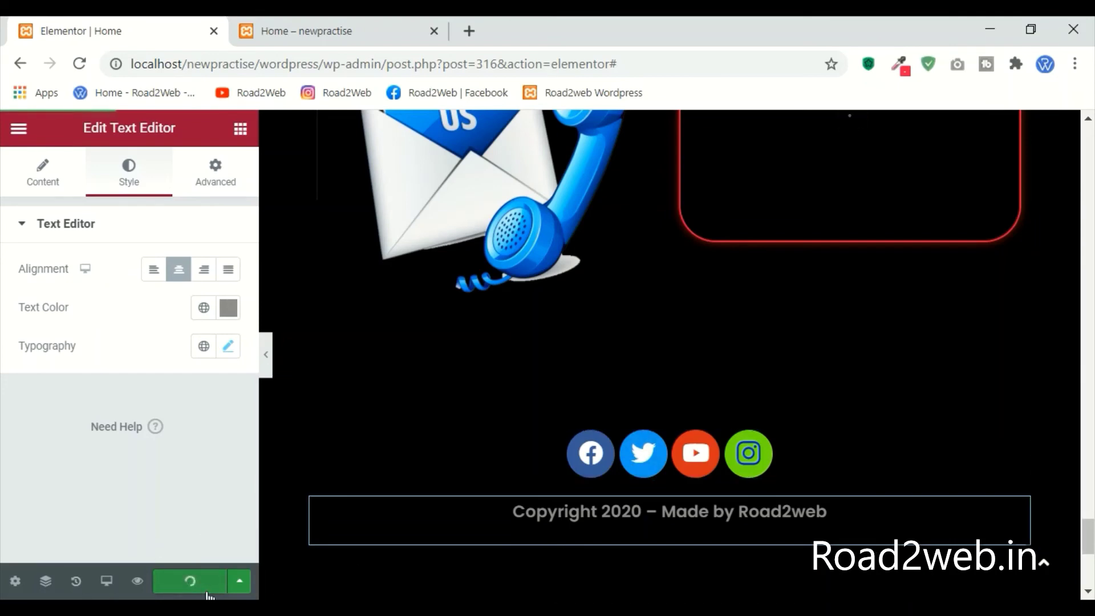
Step: Open the previewed page in the WordPress editor, disable OceanWP's footer widgets area and copyright area, and update the page
{"action": "left_click", "coordinate": [255, 20]}
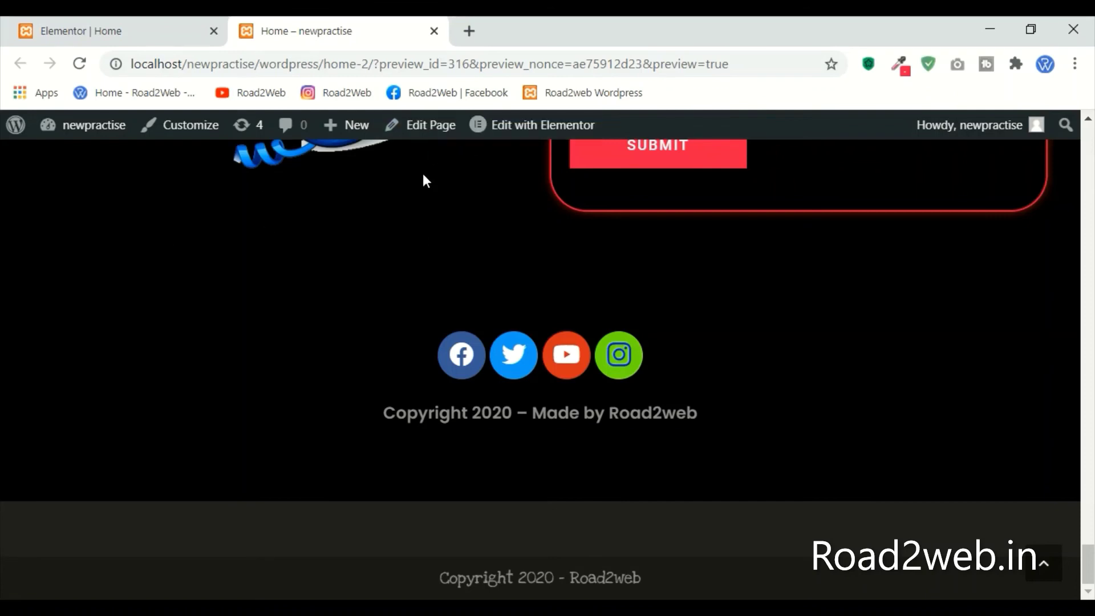
{"action": "left_click", "coordinate": [432, 131]}
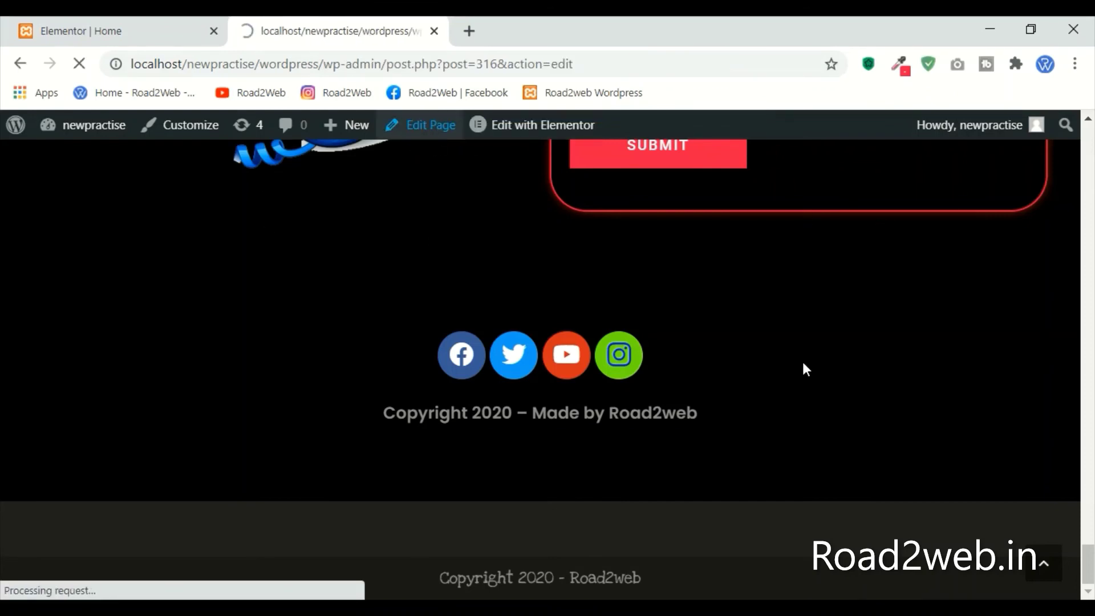
{"action": "scroll", "coordinate": [450, 462], "scroll_direction": "down", "scroll_amount": 5}
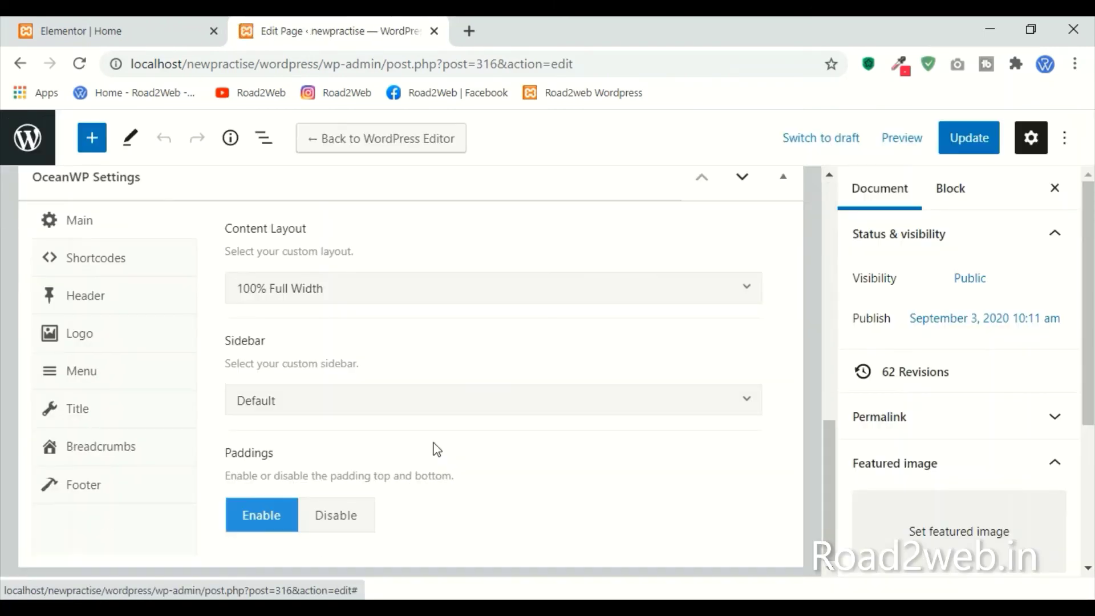
{"action": "left_click", "coordinate": [119, 496]}
{"action": "left_click", "coordinate": [412, 303]}
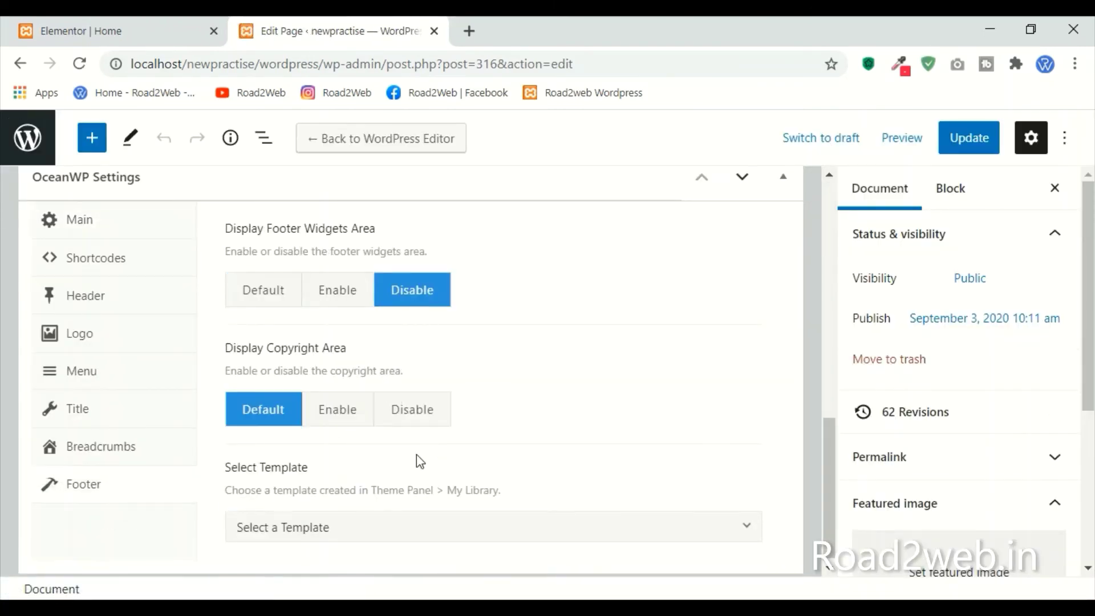
{"action": "left_click", "coordinate": [409, 422]}
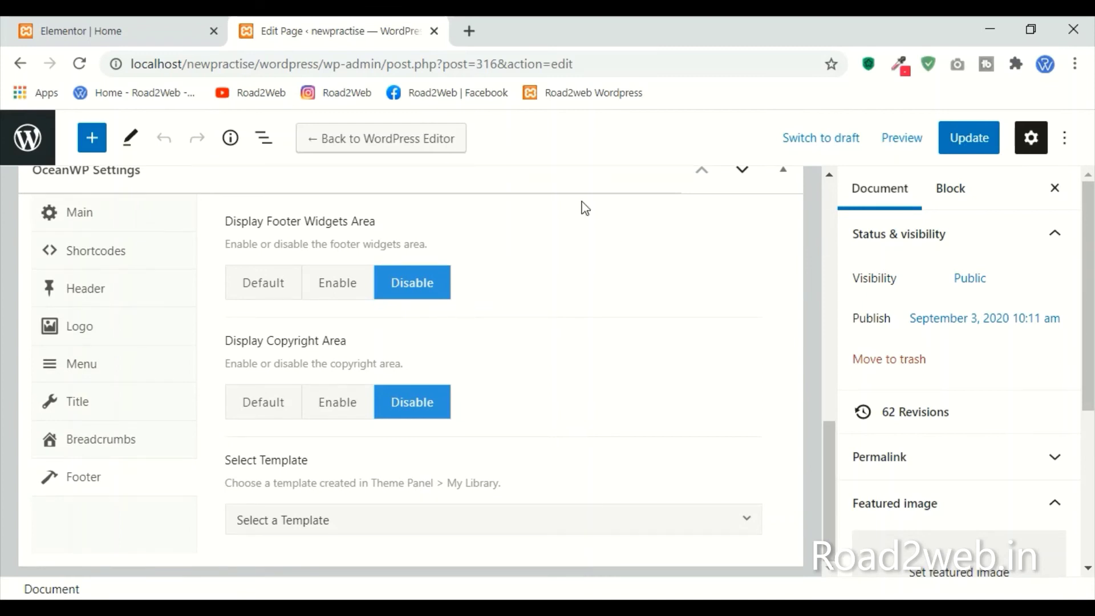
{"action": "left_click", "coordinate": [960, 141]}
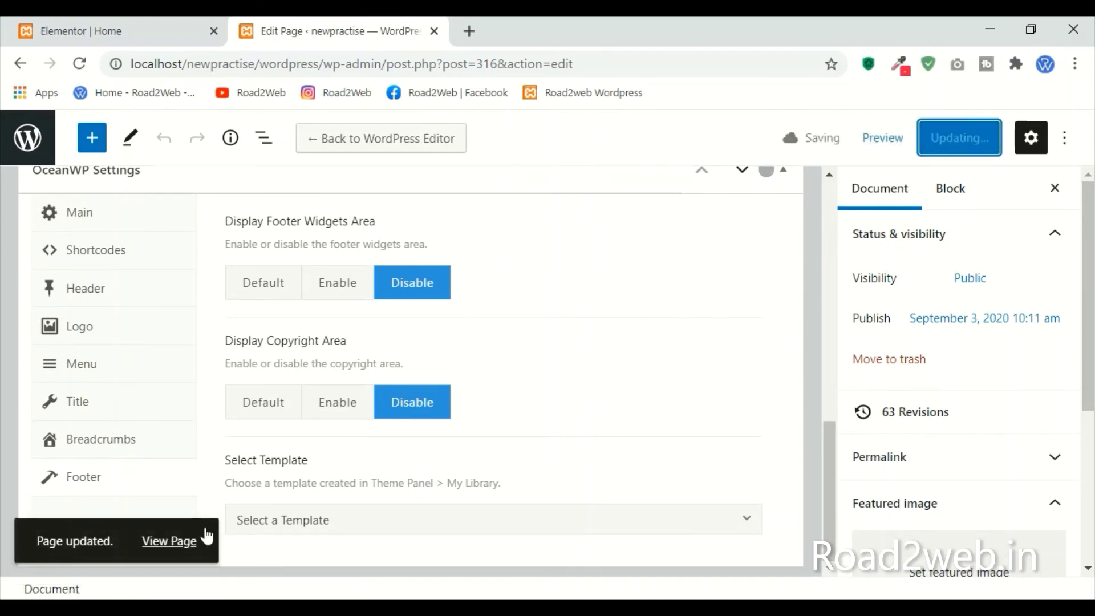
Step: View the published home page and examine its sections from the header down to the new footer
{"action": "left_click", "coordinate": [181, 542]}
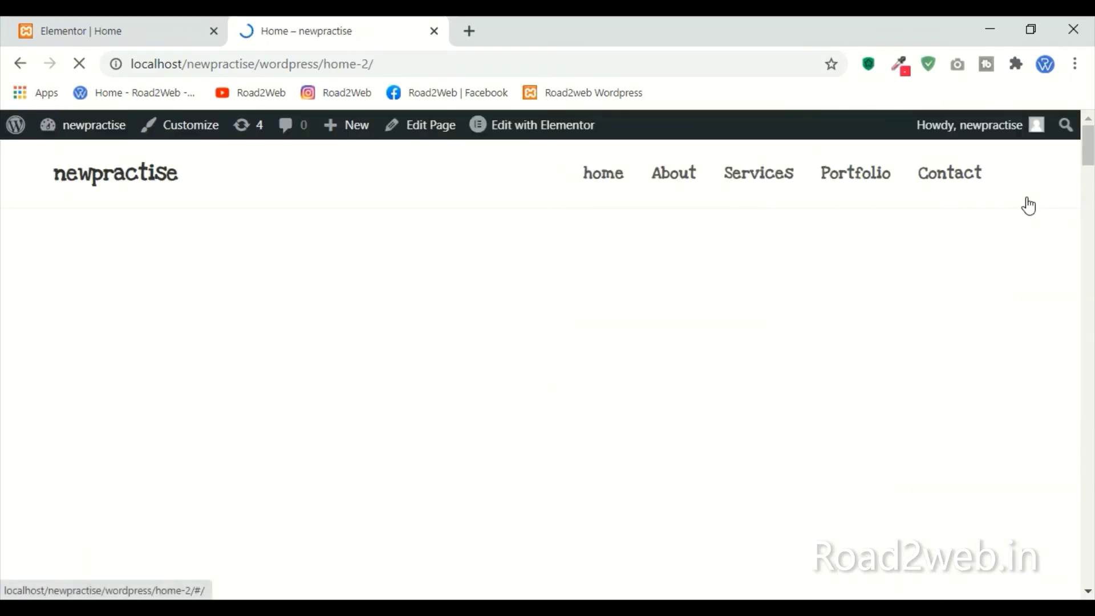
{"action": "scroll", "coordinate": [970, 319], "scroll_direction": "down", "scroll_amount": 15}
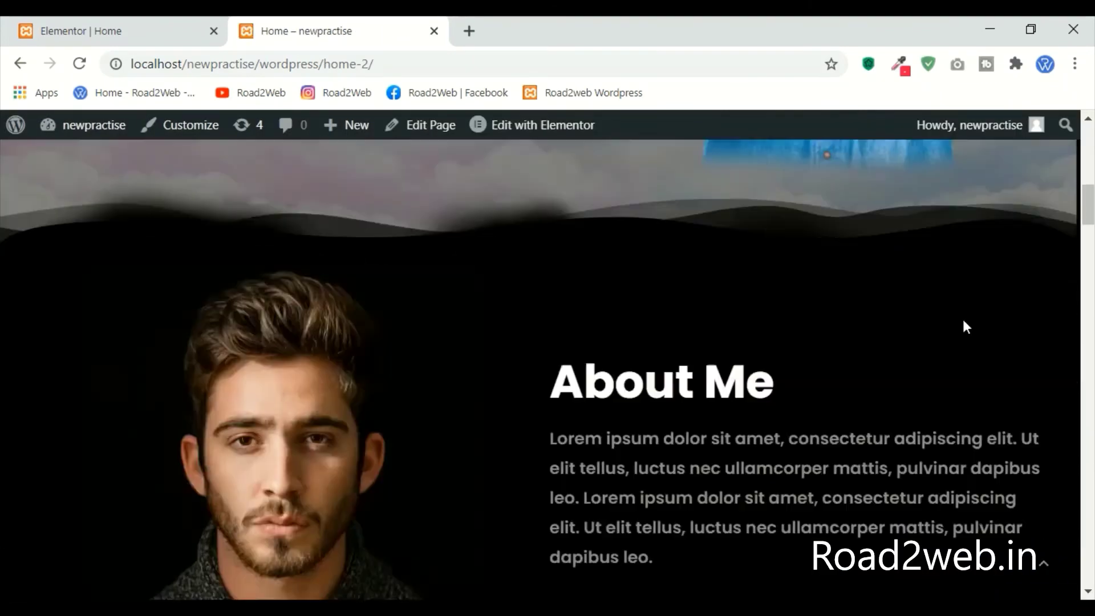
{"action": "scroll", "coordinate": [984, 328], "scroll_direction": "down", "scroll_amount": 20}
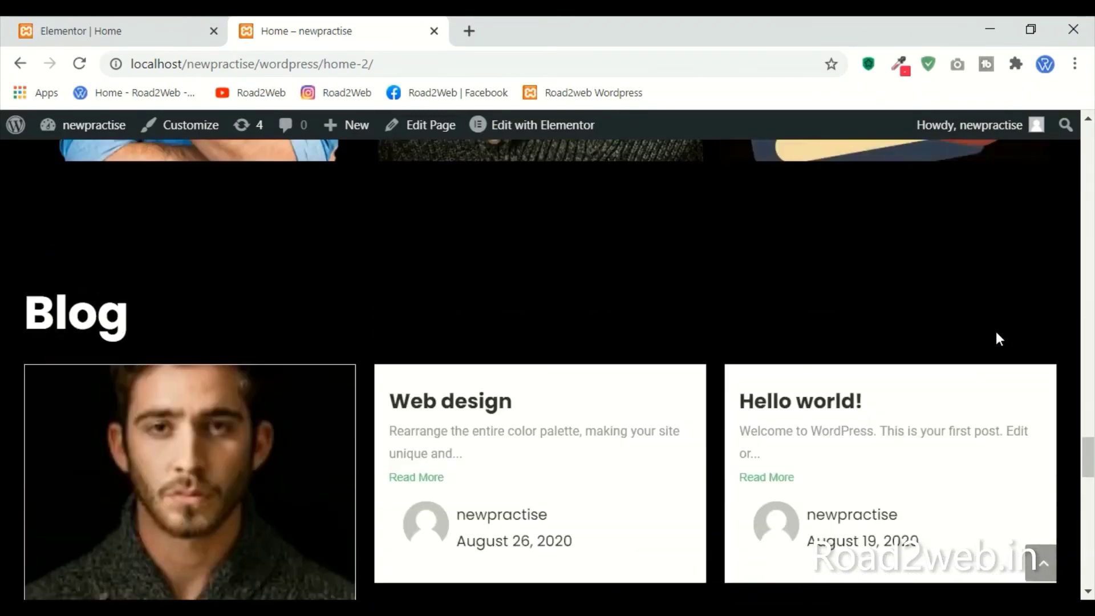
{"action": "scroll", "coordinate": [1009, 322], "scroll_direction": "down", "scroll_amount": 3}
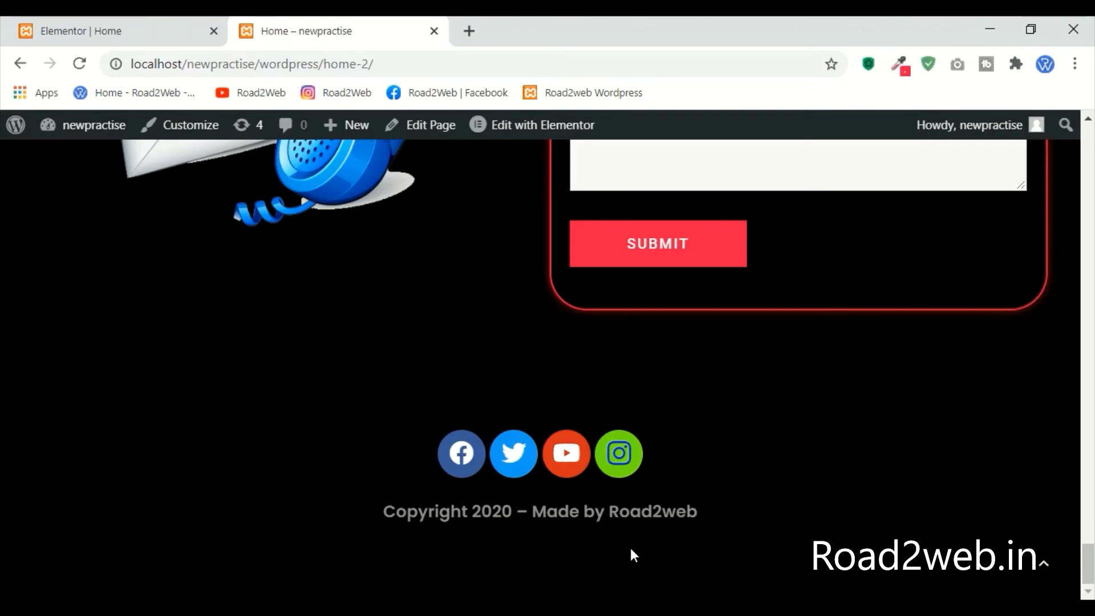
{"action": "scroll", "coordinate": [633, 551], "scroll_direction": "up", "scroll_amount": 15}
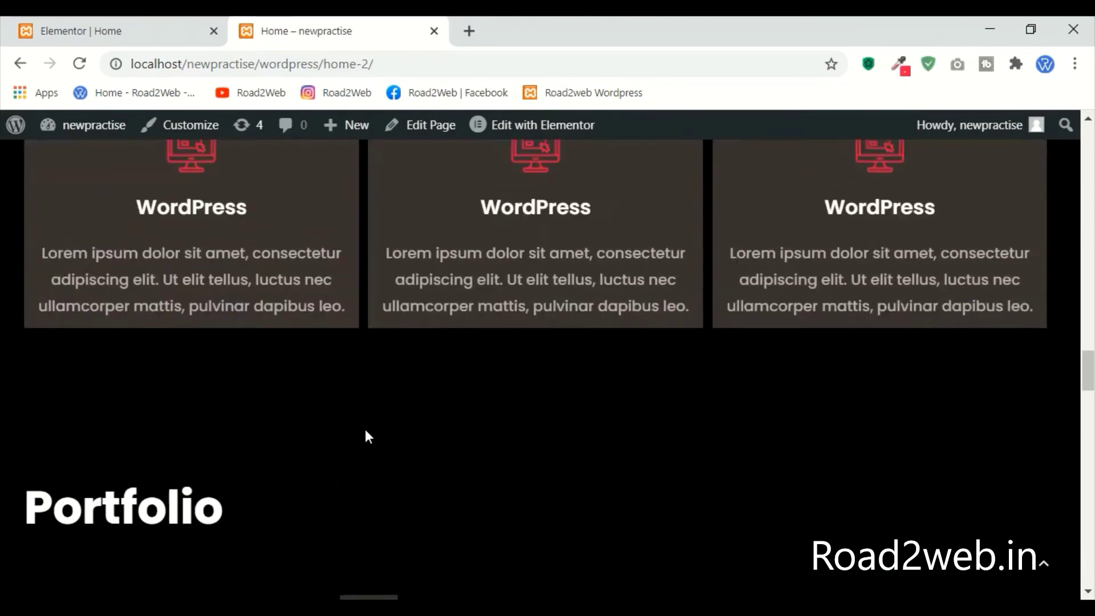
{"action": "left_click", "coordinate": [91, 32]}
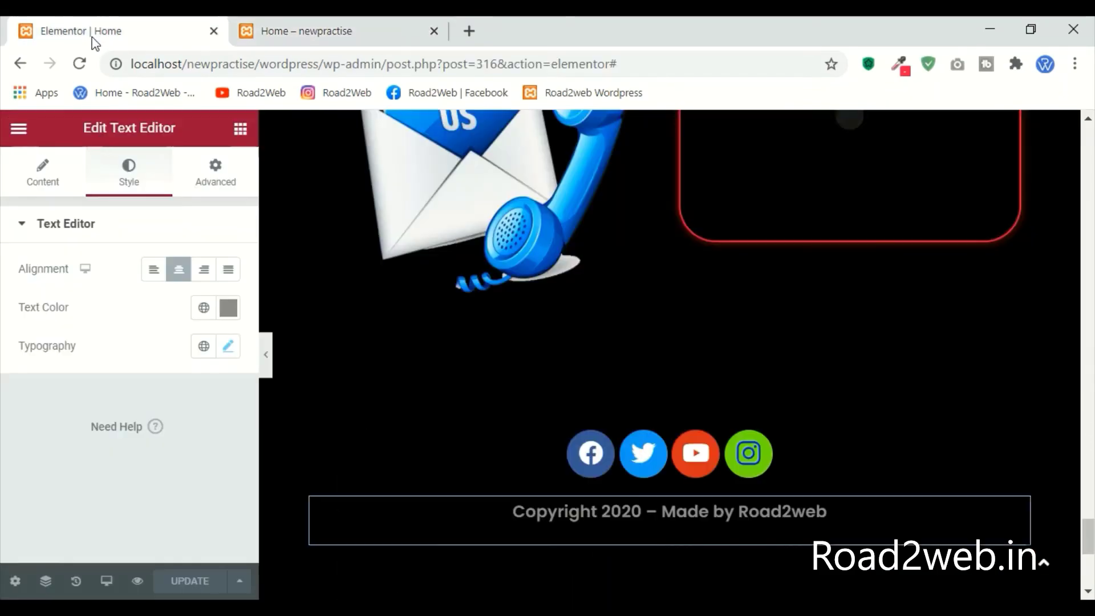
{"action": "scroll", "coordinate": [784, 332], "scroll_direction": "up", "scroll_amount": 10}
{"action": "left_click", "coordinate": [377, 24]}
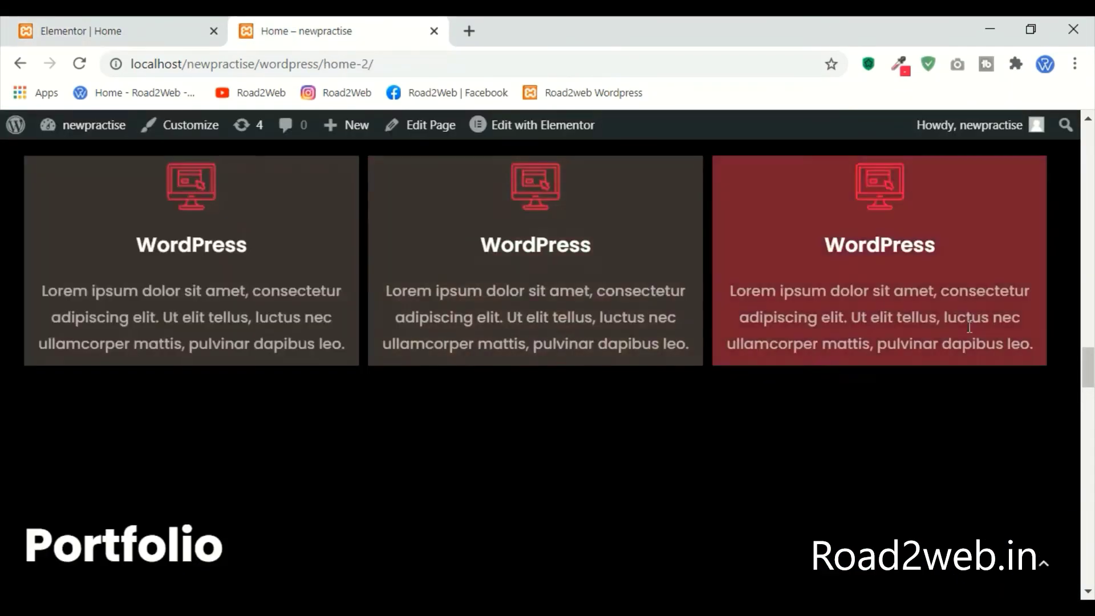
{"action": "scroll", "coordinate": [741, 285], "scroll_direction": "up", "scroll_amount": 15}
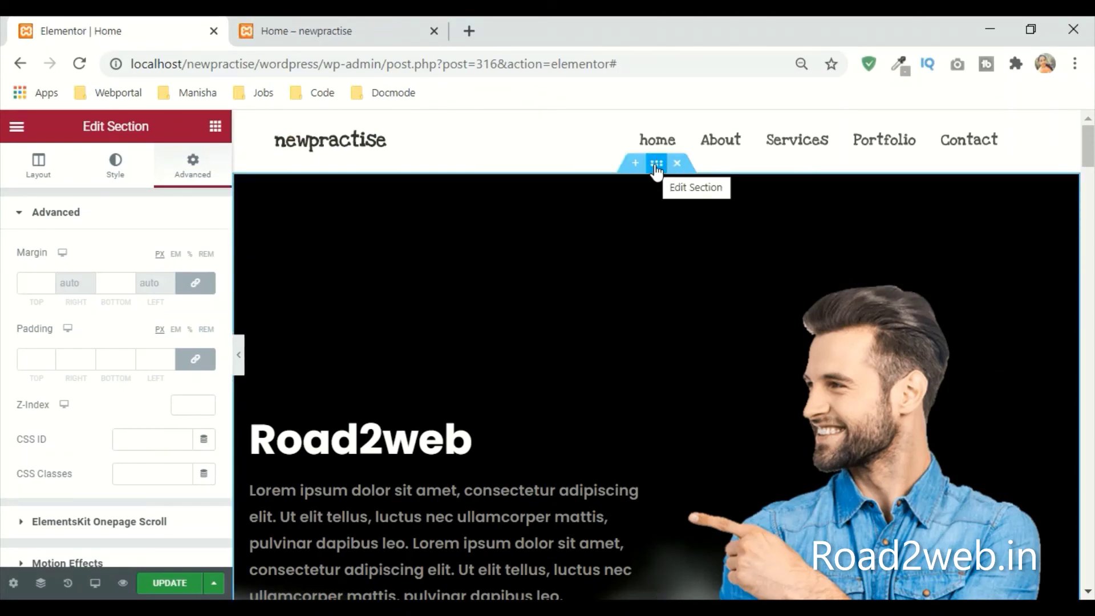
Step: Set the CSS ID of the top Road2web hero section to "home"
{"action": "left_click", "coordinate": [657, 165]}
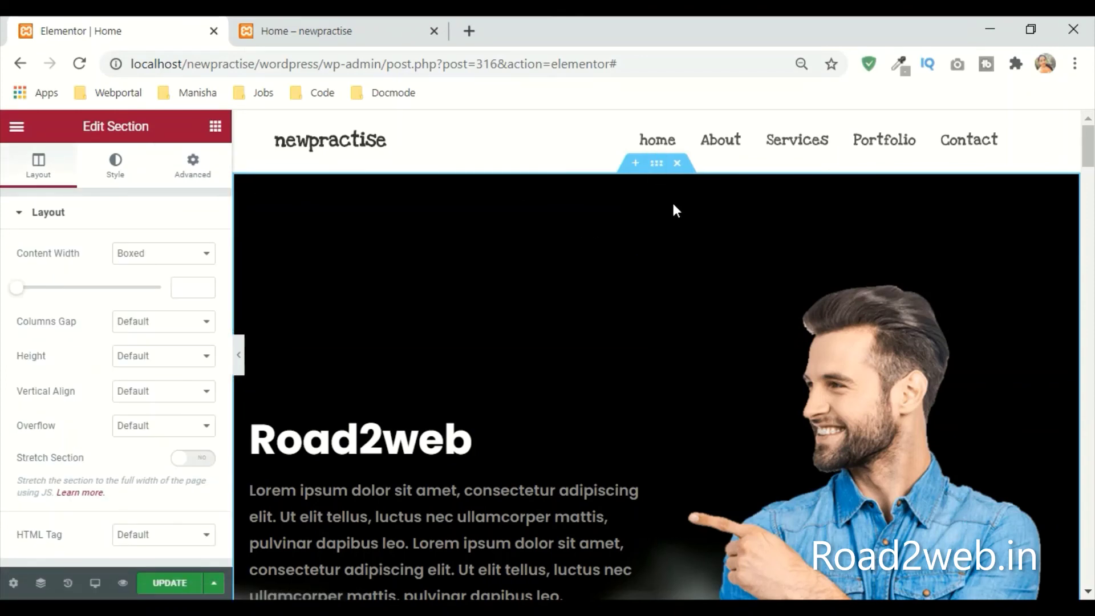
{"action": "left_click", "coordinate": [194, 176]}
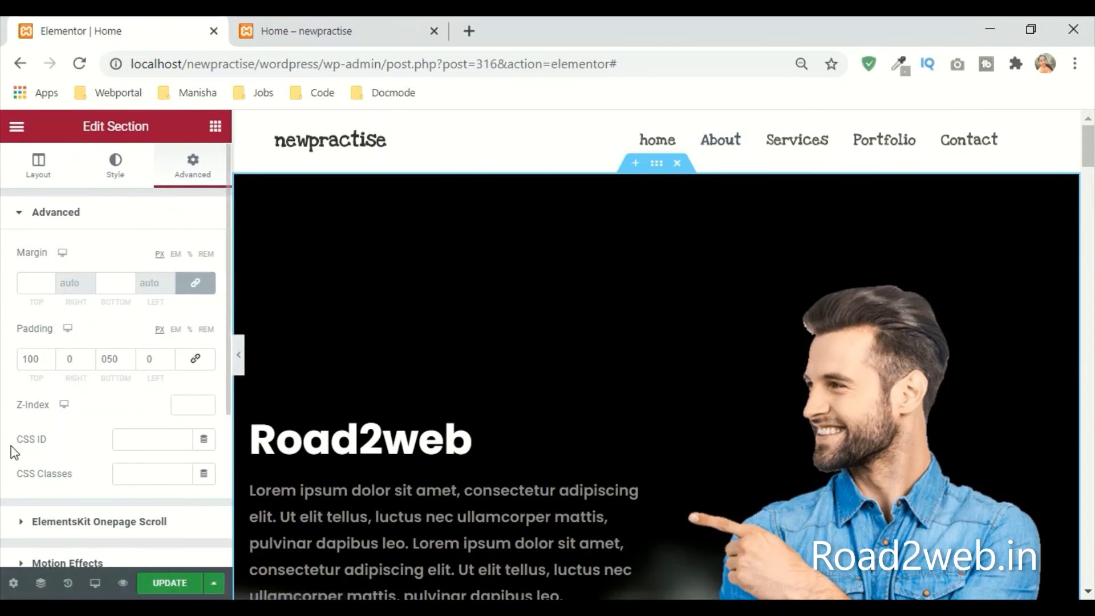
{"action": "left_click", "coordinate": [151, 444]}
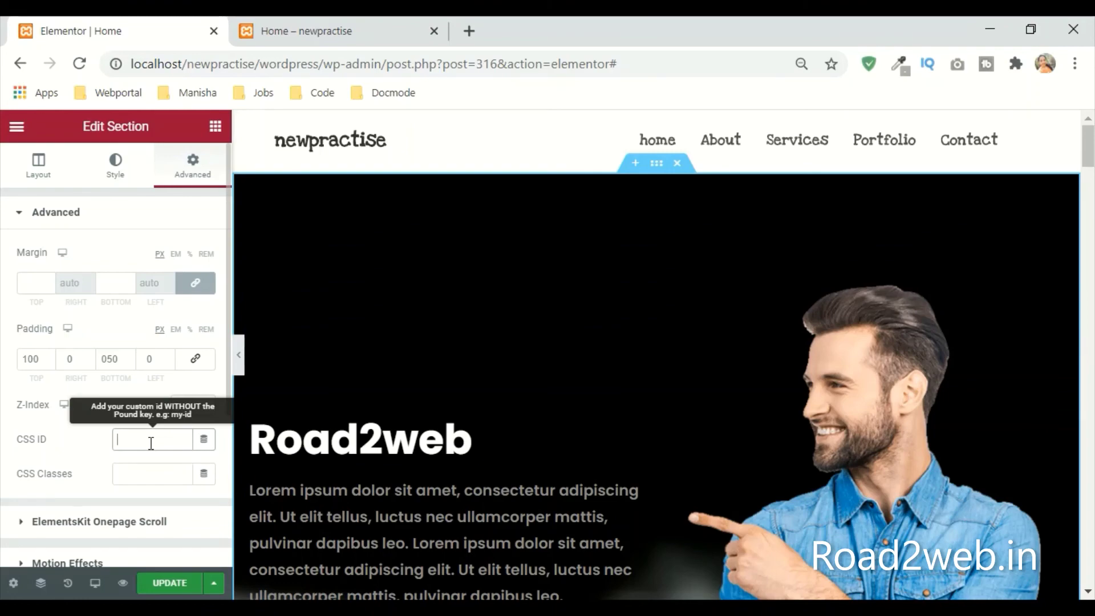
Step: Set the CSS ID of the About Me section to "about"
{"action": "left_click", "coordinate": [724, 143]}
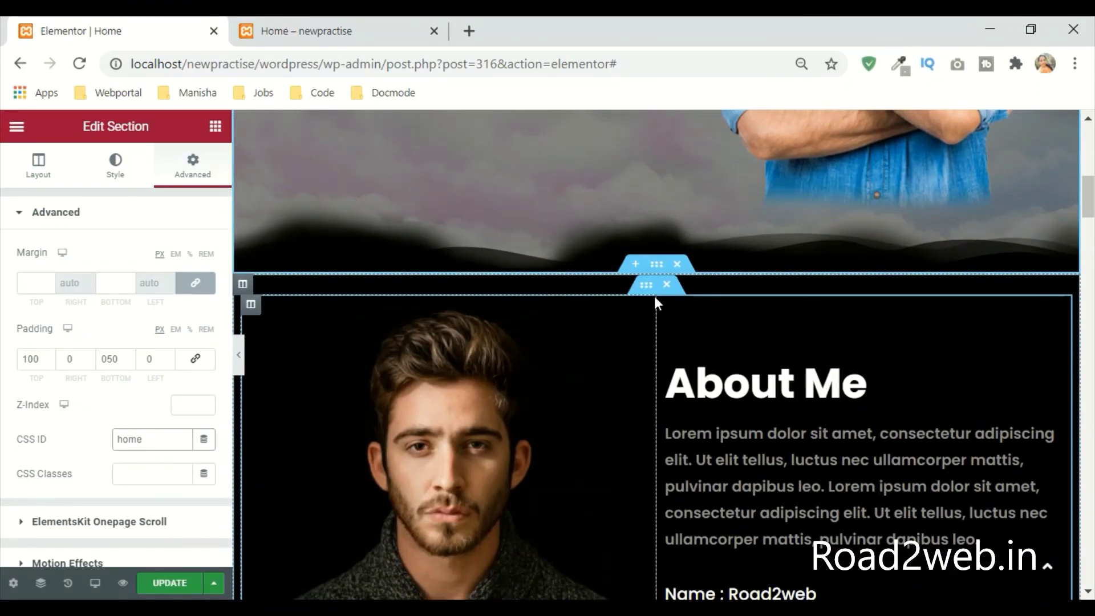
{"action": "left_click", "coordinate": [656, 266]}
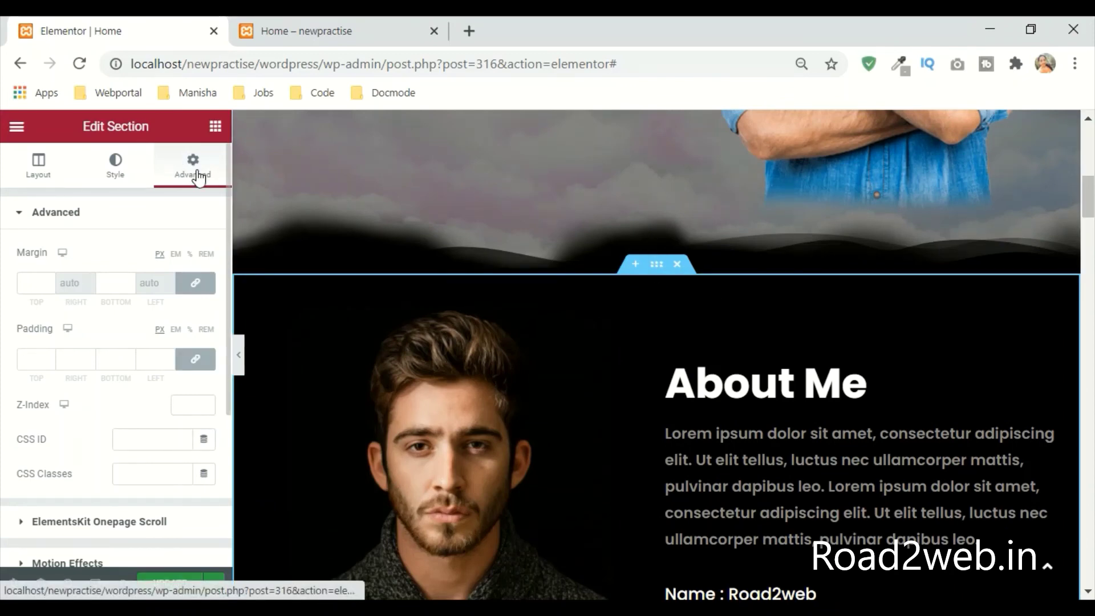
{"action": "left_click", "coordinate": [137, 437]}
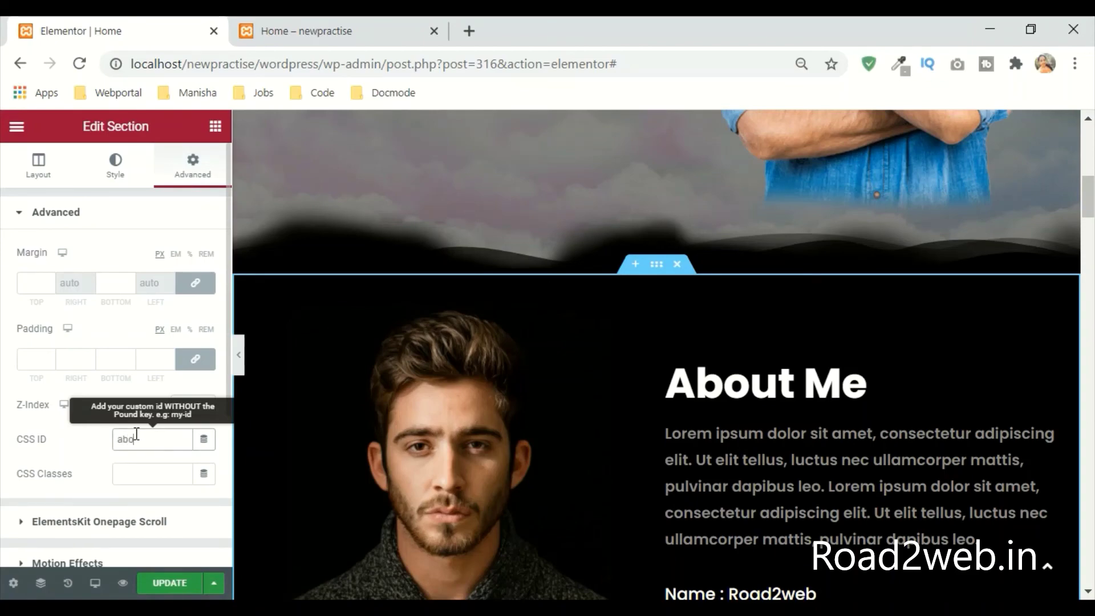
{"action": "type", "text": "about"}
Step: Set the CSS ID of the Services section to "services"
{"action": "scroll", "coordinate": [761, 360], "scroll_direction": "down", "scroll_amount": 8}
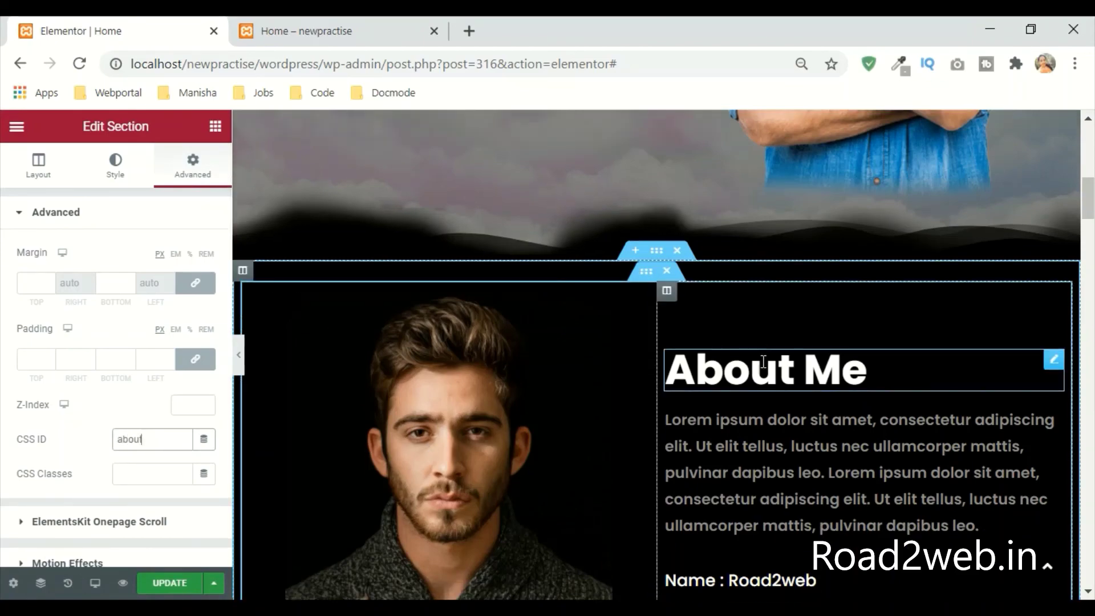
{"action": "scroll", "coordinate": [762, 361], "scroll_direction": "down", "scroll_amount": 10}
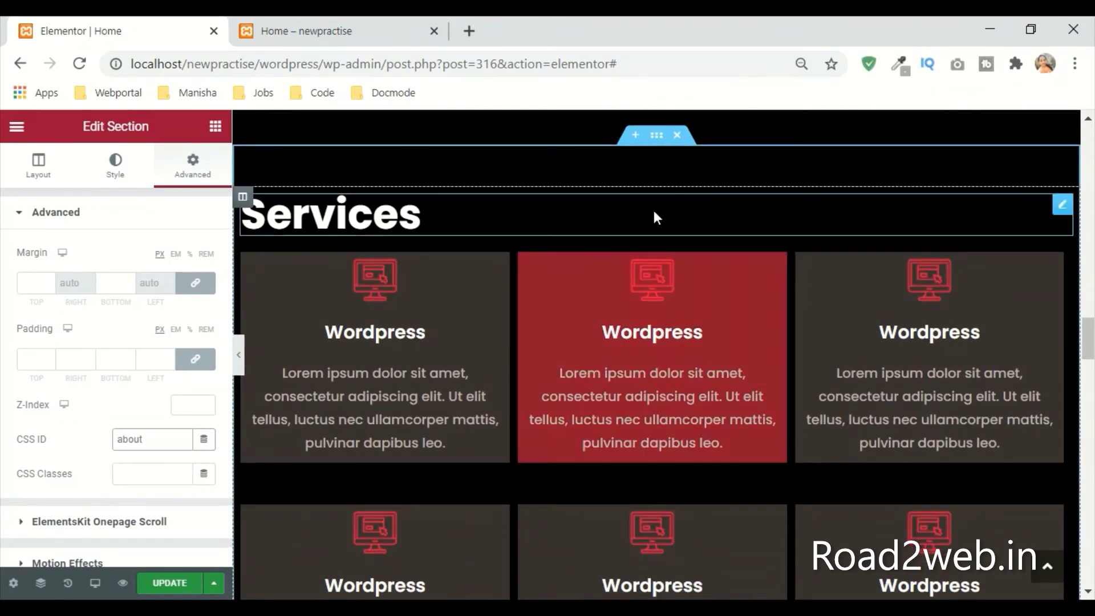
{"action": "left_click", "coordinate": [657, 143]}
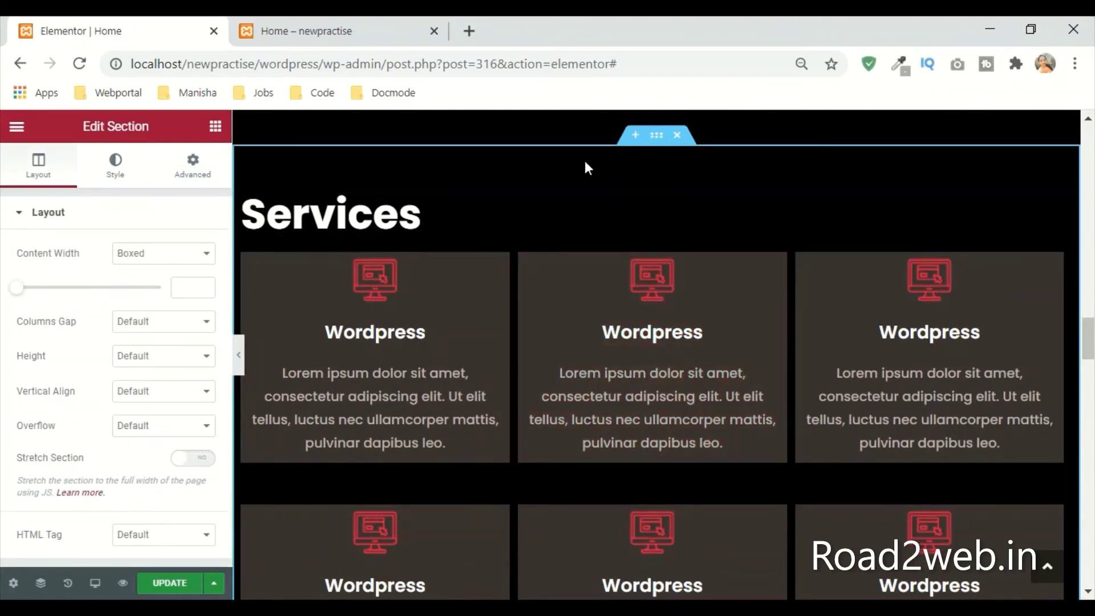
{"action": "left_click", "coordinate": [211, 181]}
{"action": "left_click", "coordinate": [118, 438]}
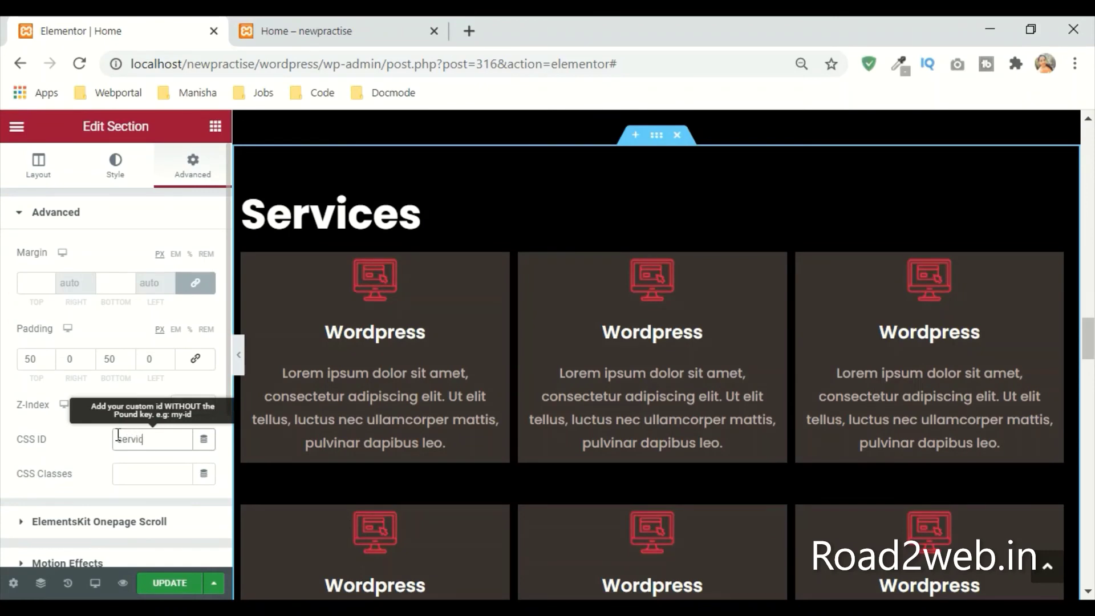
{"action": "type", "text": "servicess"}
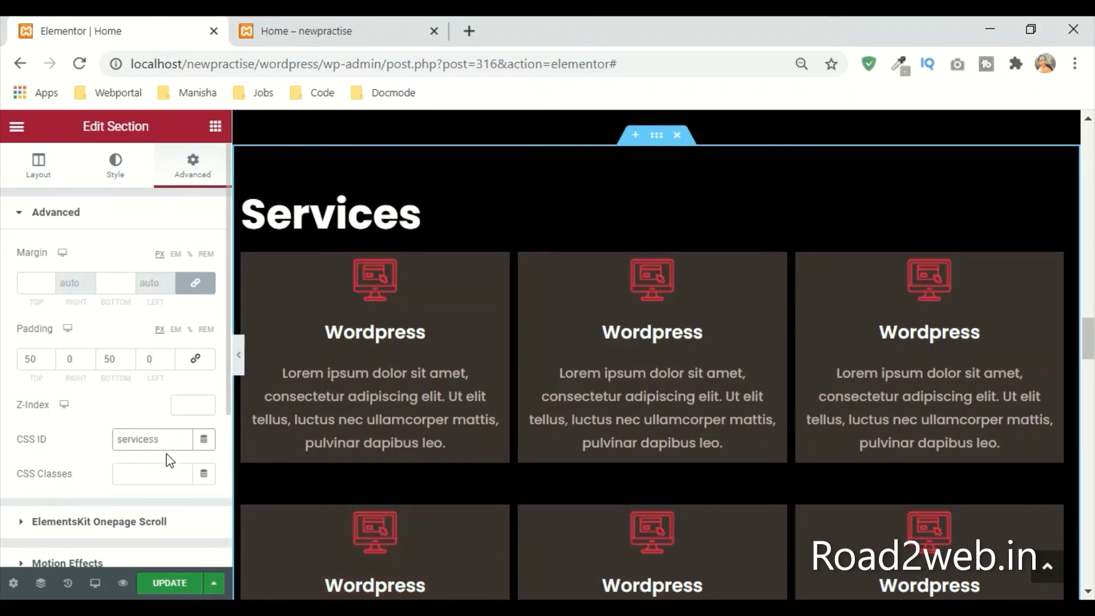
{"action": "key", "text": "BackSpace"}
{"action": "scroll", "coordinate": [700, 474], "scroll_direction": "down", "scroll_amount": 10}
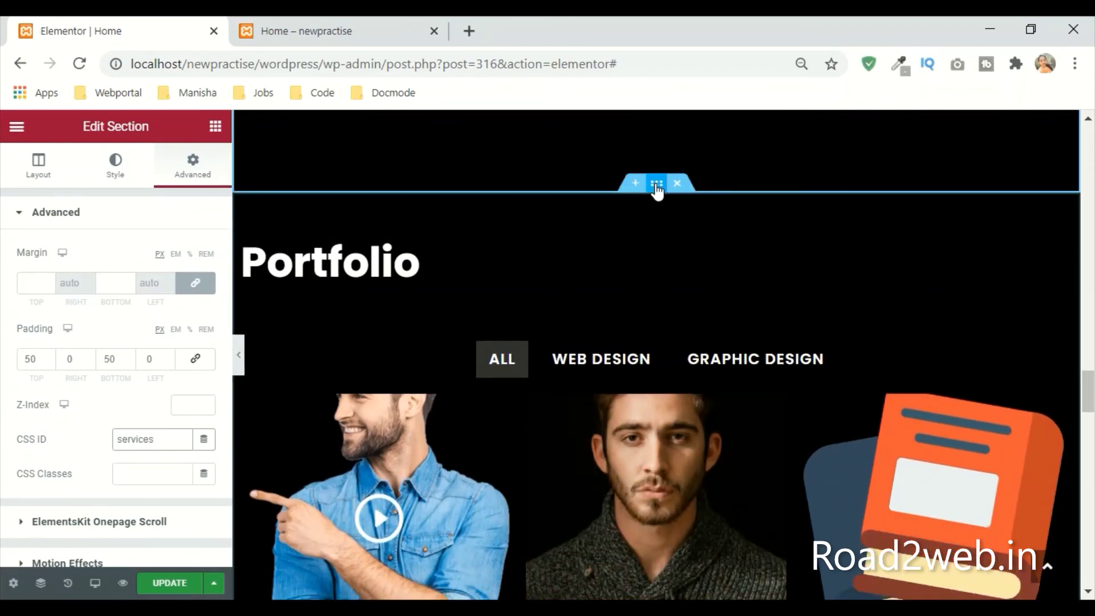
Step: Set the CSS ID of the Portfolio section to "portfolio"
{"action": "left_click", "coordinate": [656, 184]}
{"action": "left_click", "coordinate": [192, 165]}
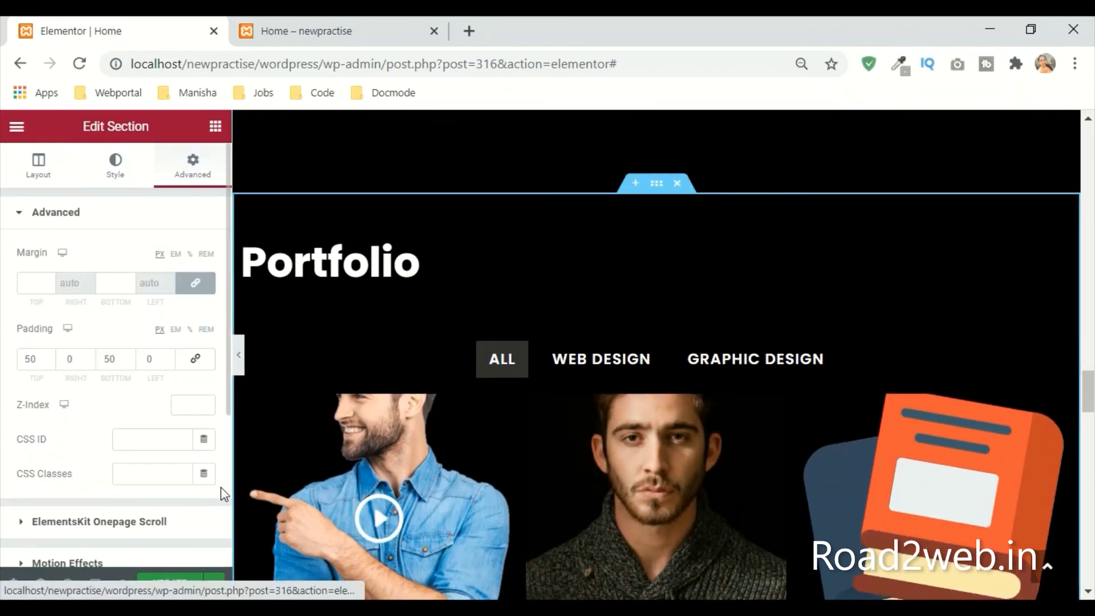
{"action": "left_click", "coordinate": [126, 439]}
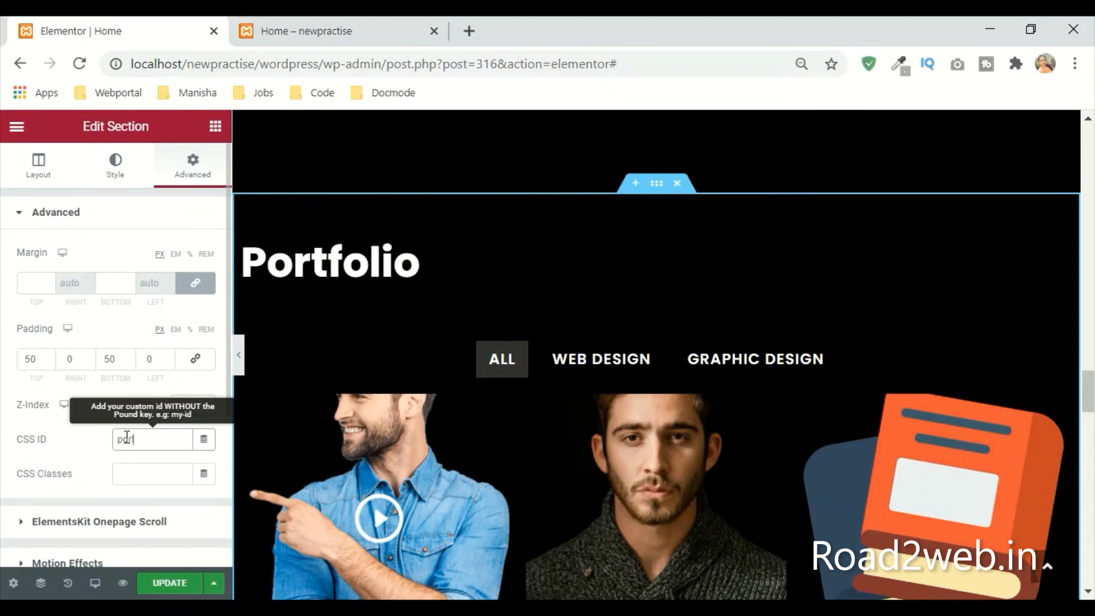
Step: Set the CSS ID of the Contact section to "contact" and update the page
{"action": "scroll", "coordinate": [879, 362], "scroll_direction": "down", "scroll_amount": 12}
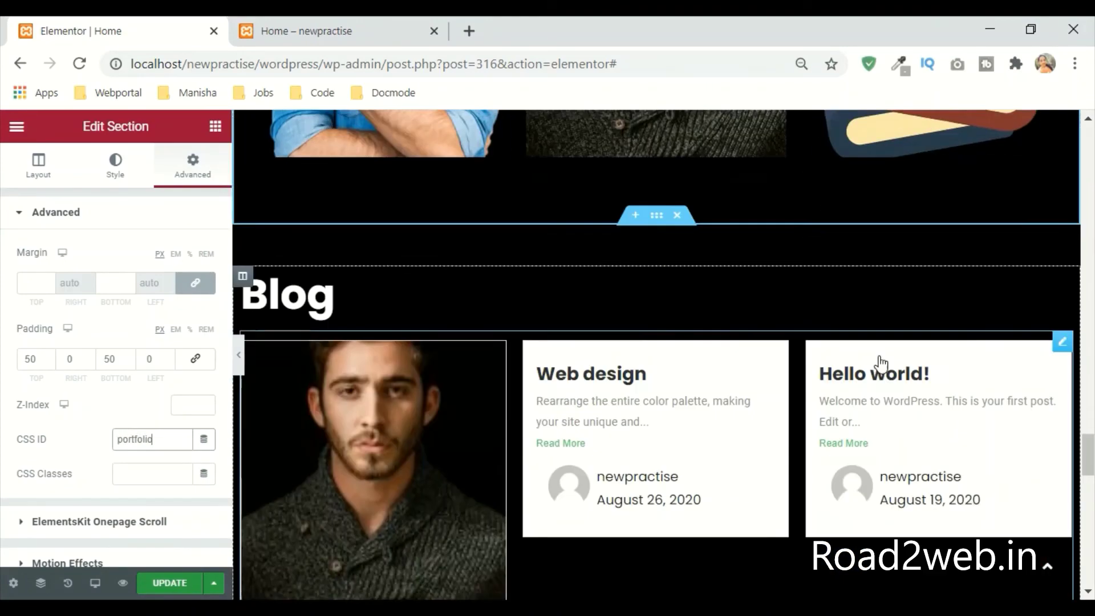
{"action": "scroll", "coordinate": [718, 348], "scroll_direction": "down", "scroll_amount": 5}
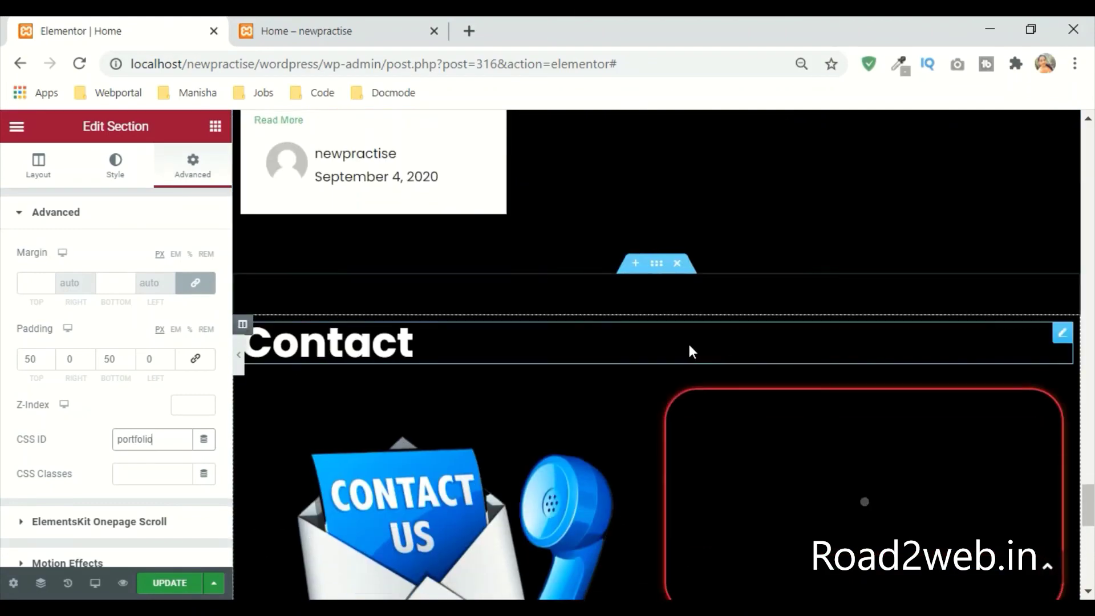
{"action": "left_click", "coordinate": [650, 266]}
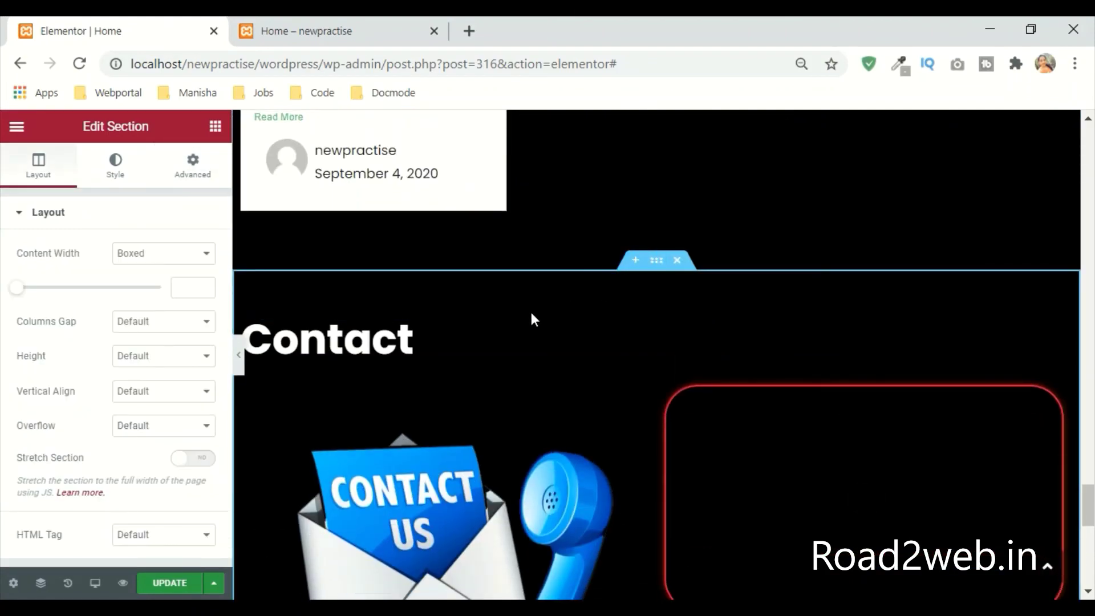
{"action": "left_click", "coordinate": [200, 167]}
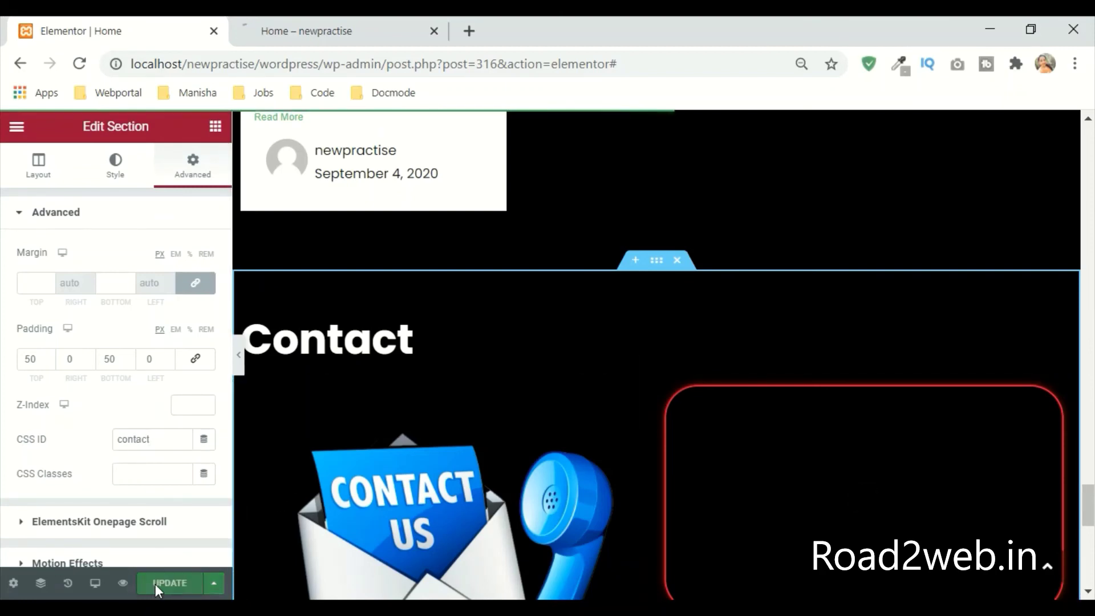
Step: Test the About and Services menu links on the home page preview
{"action": "left_click", "coordinate": [315, 27]}
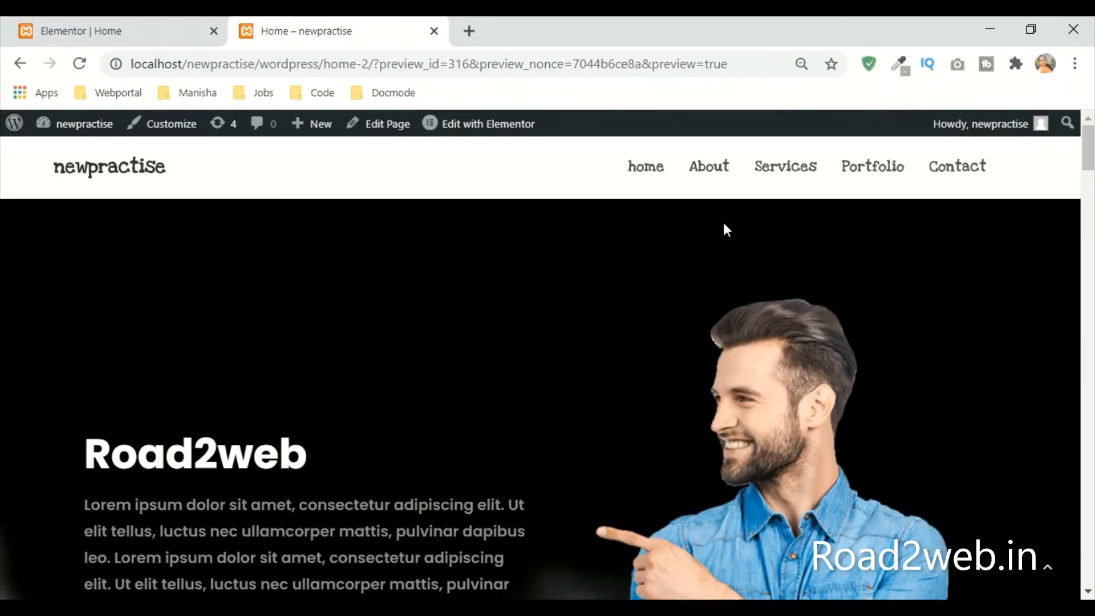
{"action": "scroll", "coordinate": [714, 176], "scroll_direction": "down", "scroll_amount": 3}
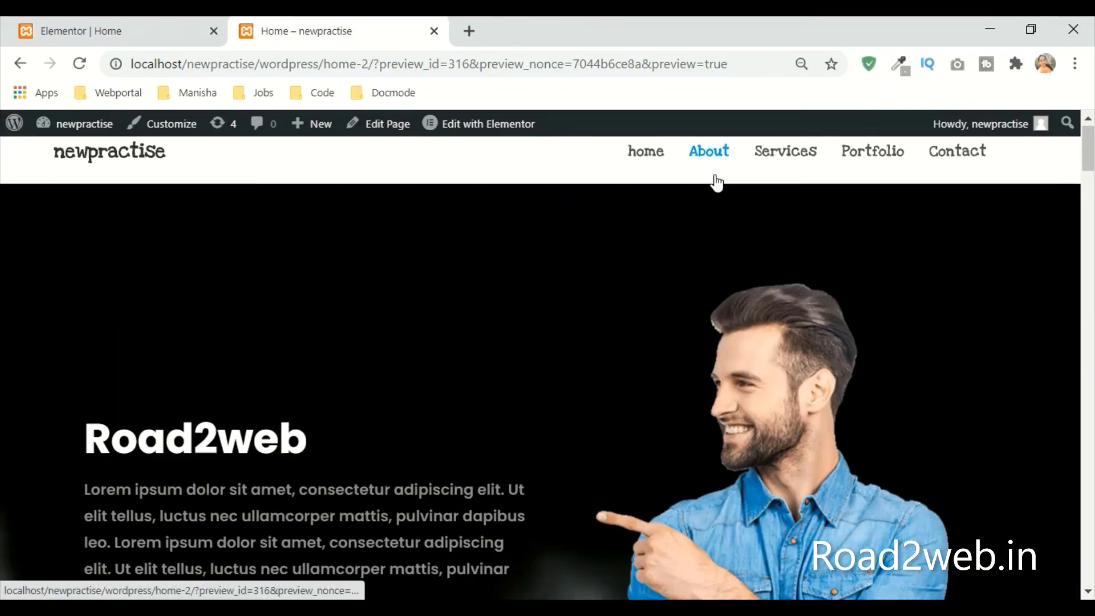
{"action": "scroll", "coordinate": [714, 173], "scroll_direction": "down", "scroll_amount": 7}
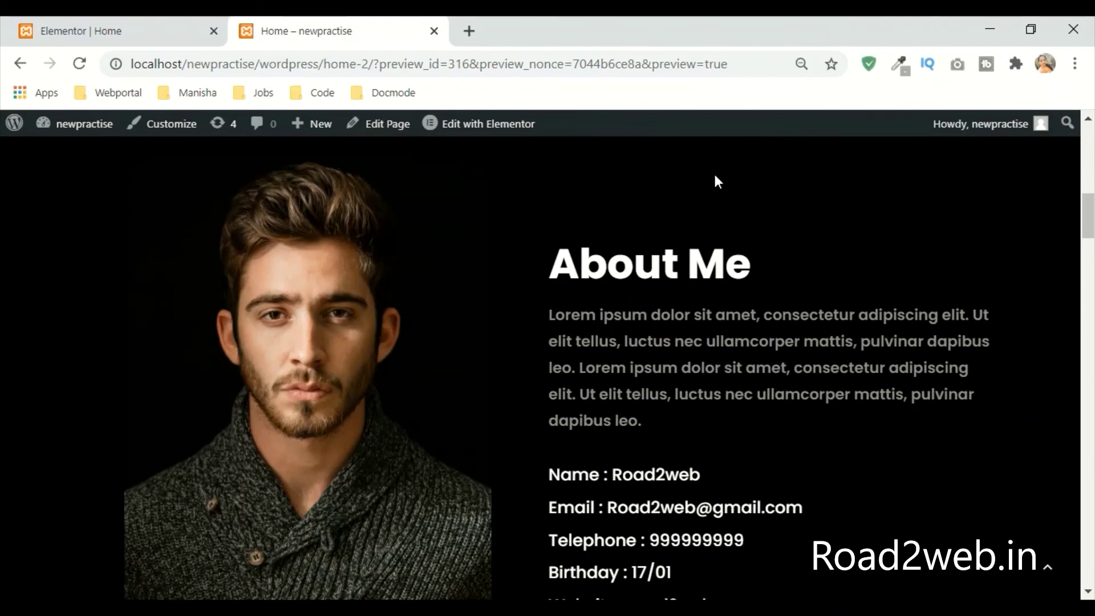
{"action": "scroll", "coordinate": [713, 177], "scroll_direction": "up", "scroll_amount": 10}
{"action": "left_click", "coordinate": [787, 167]}
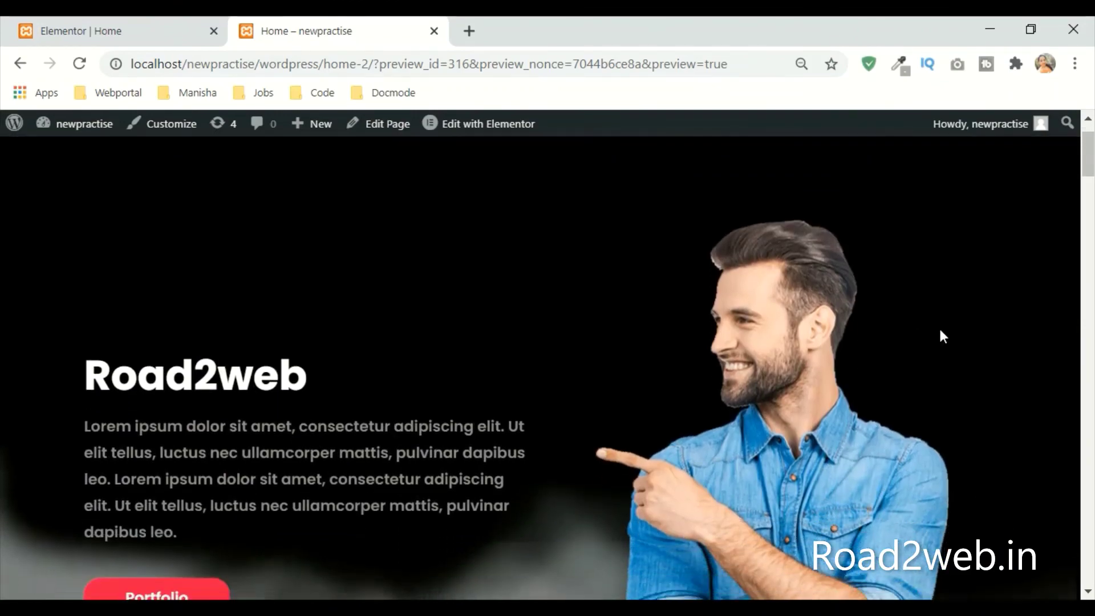
Step: Test the Portfolio and Contact menu links on the preview and check the contact form and footer
{"action": "scroll", "coordinate": [941, 337], "scroll_direction": "up", "scroll_amount": 15}
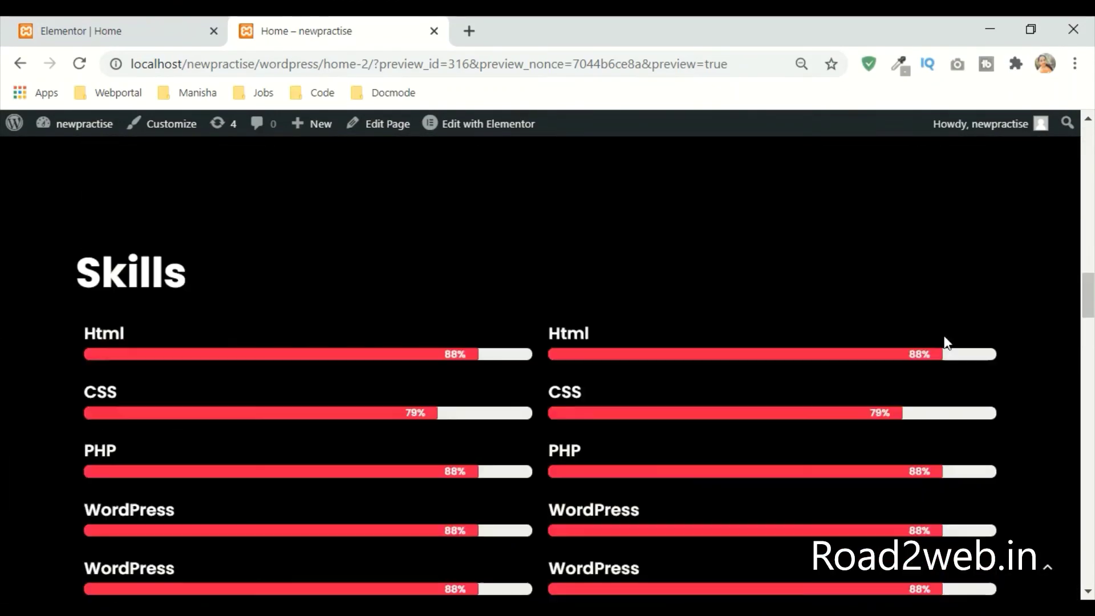
{"action": "left_click", "coordinate": [887, 171]}
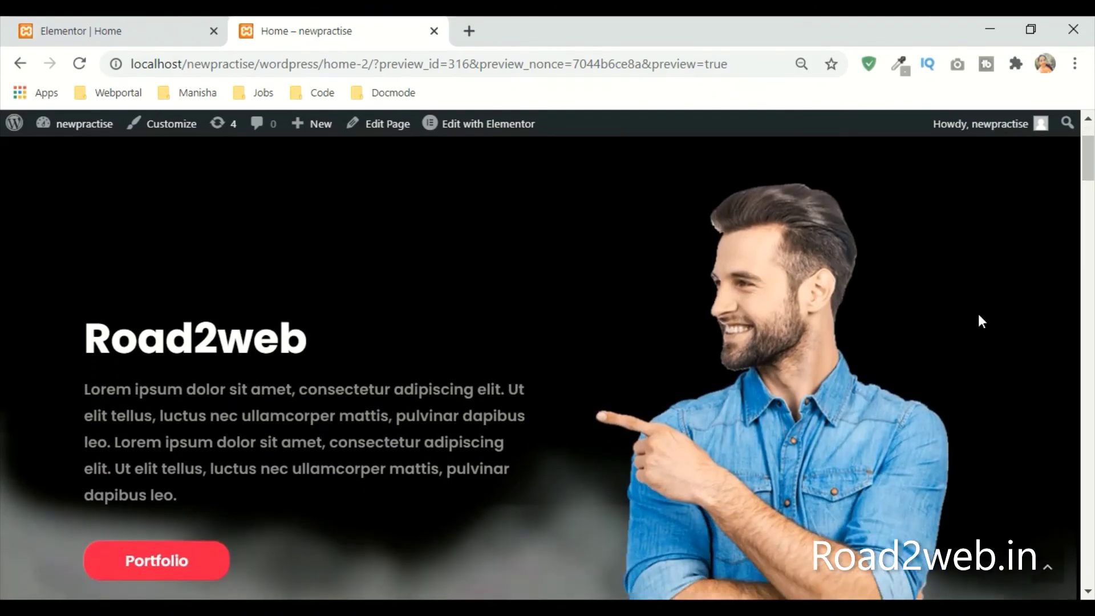
{"action": "scroll", "coordinate": [969, 326], "scroll_direction": "up", "scroll_amount": 15}
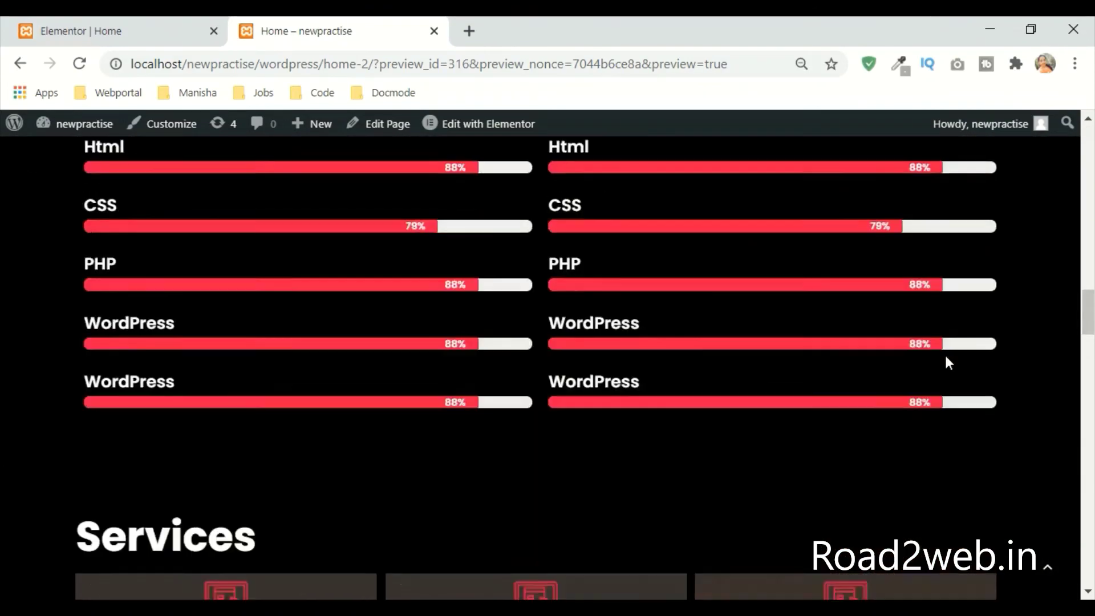
{"action": "left_click", "coordinate": [942, 172]}
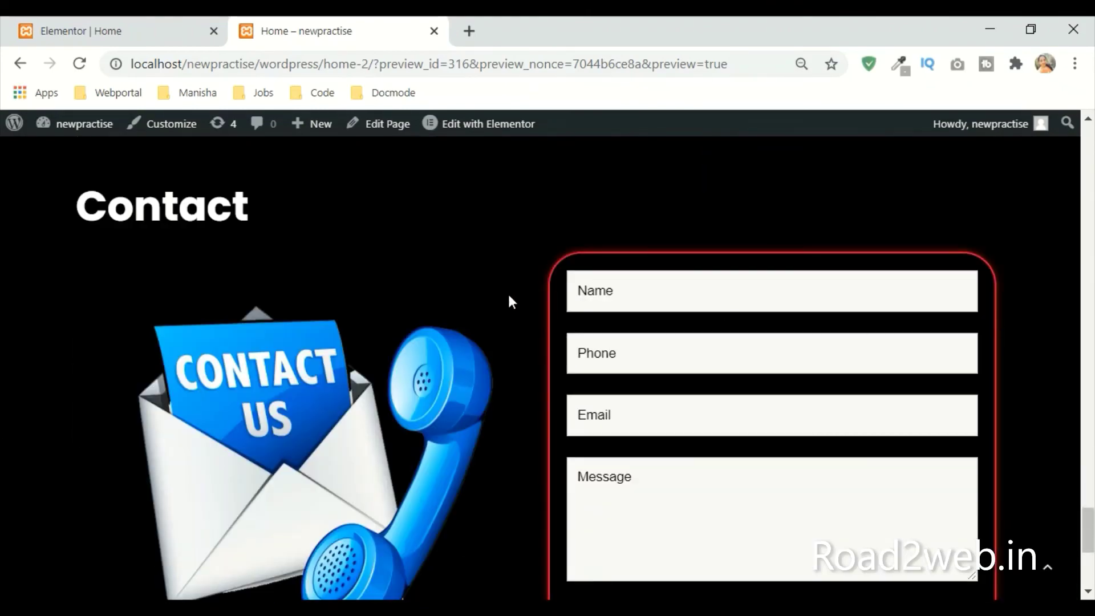
{"action": "scroll", "coordinate": [837, 342], "scroll_direction": "down", "scroll_amount": 5}
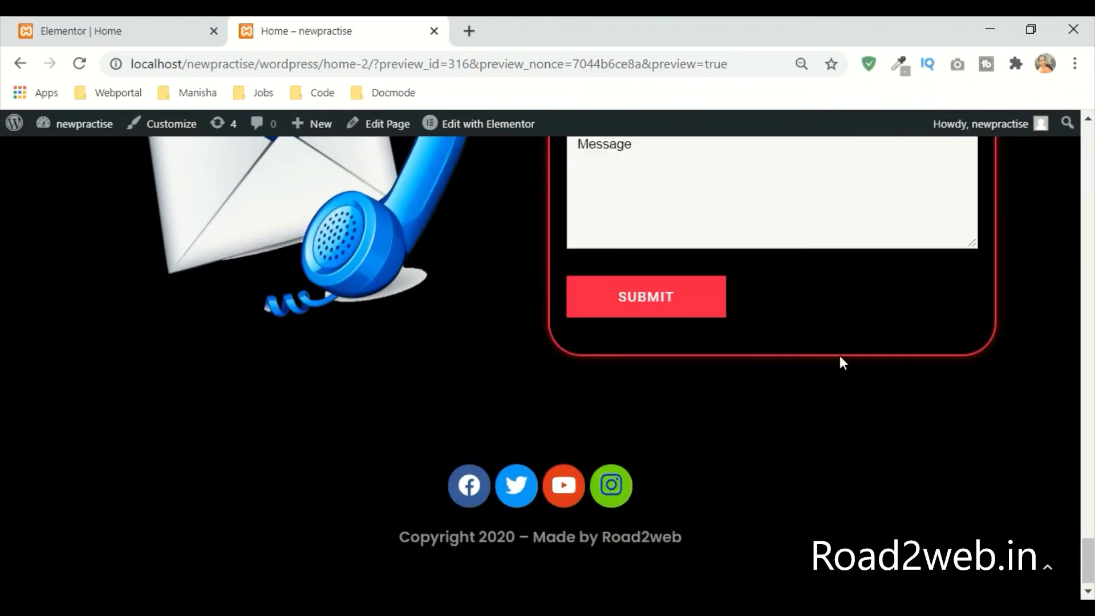
{"action": "scroll", "coordinate": [1014, 369], "scroll_direction": "up", "scroll_amount": 20}
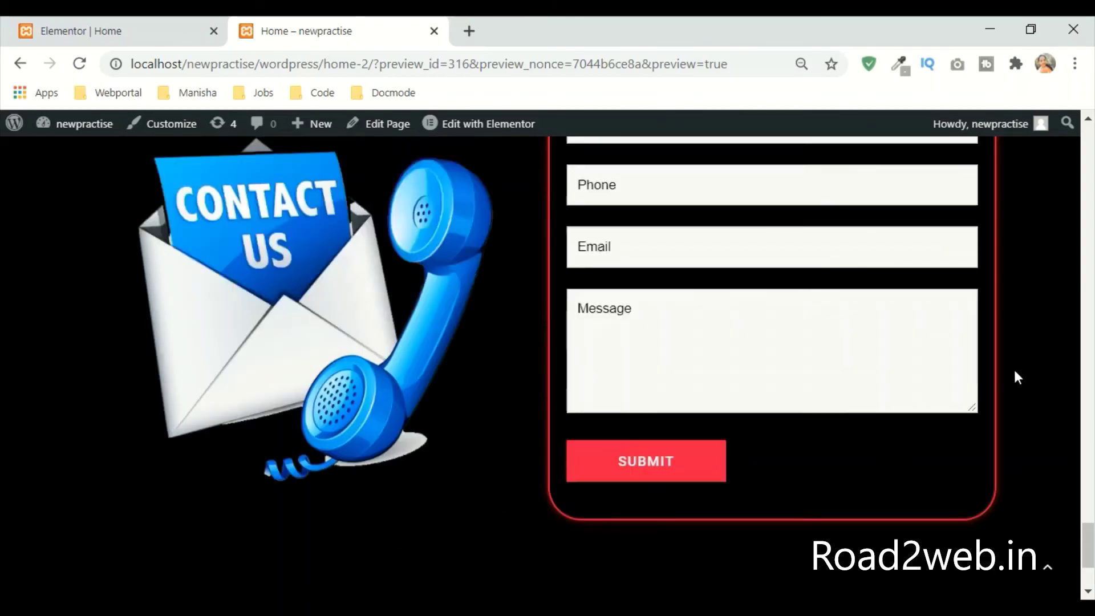
{"action": "scroll", "coordinate": [748, 222], "scroll_direction": "up", "scroll_amount": 7}
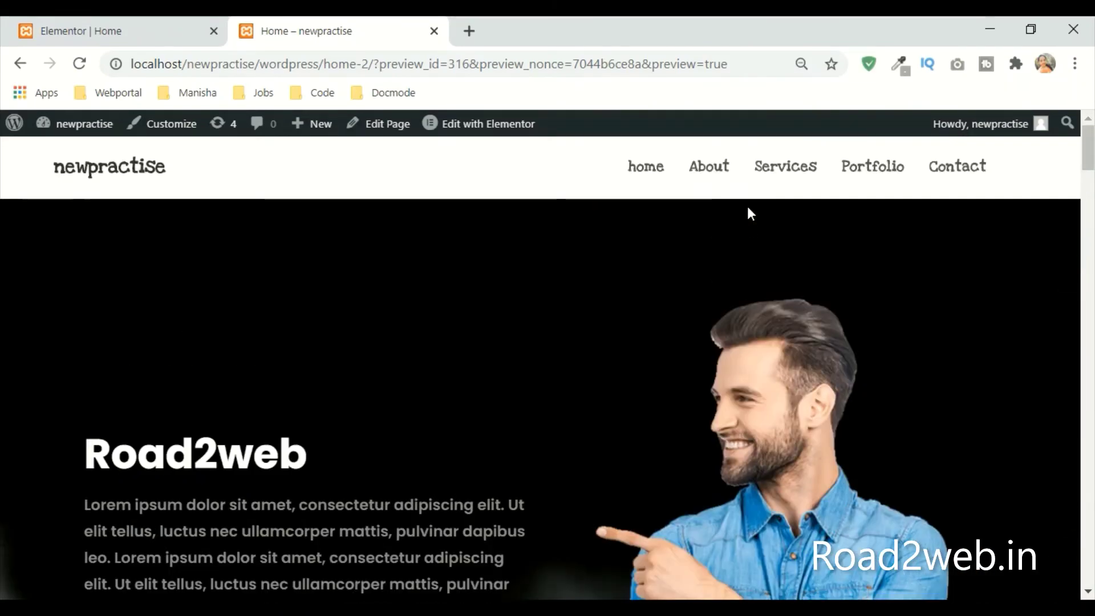
Step: Set the link of the hero section's Portfolio button to "#port" in the Elementor editor
{"action": "scroll", "coordinate": [710, 354], "scroll_direction": "down", "scroll_amount": 7}
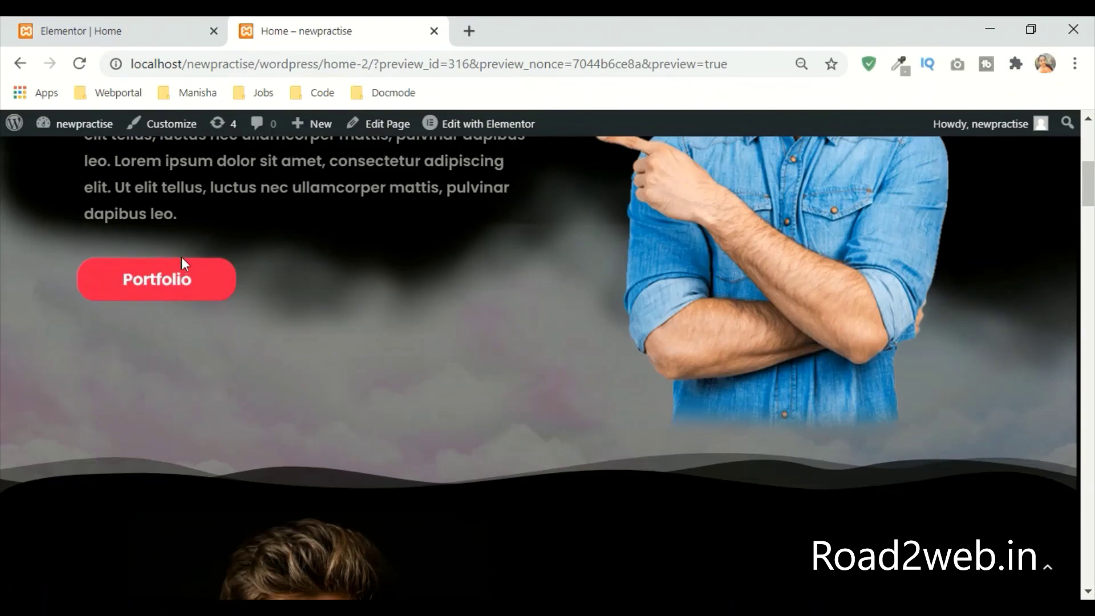
{"action": "left_click", "coordinate": [161, 32]}
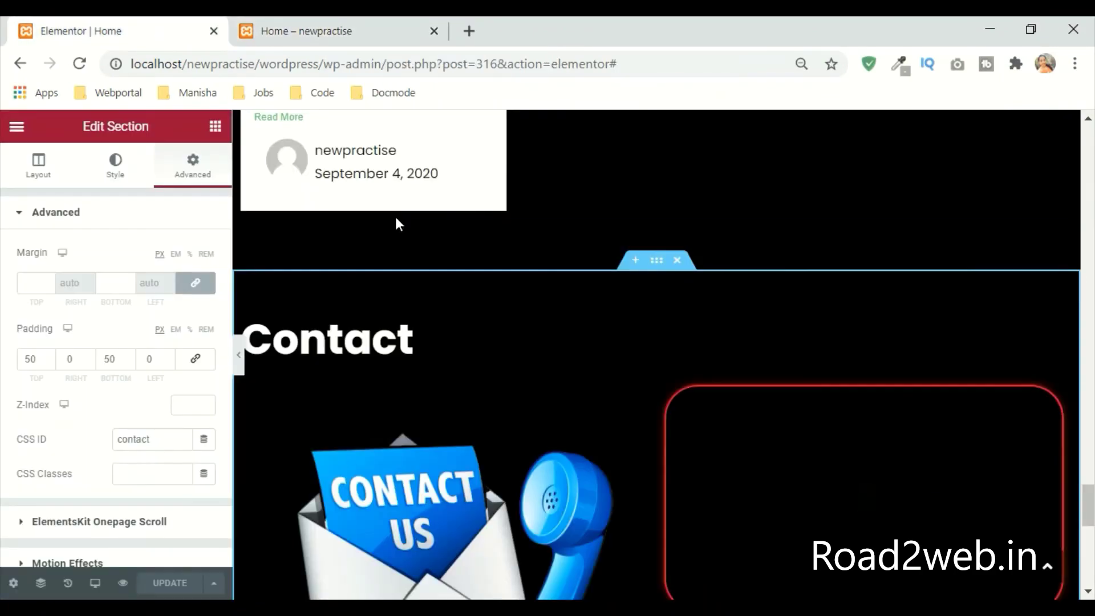
{"action": "scroll", "coordinate": [396, 217], "scroll_direction": "up", "scroll_amount": 15}
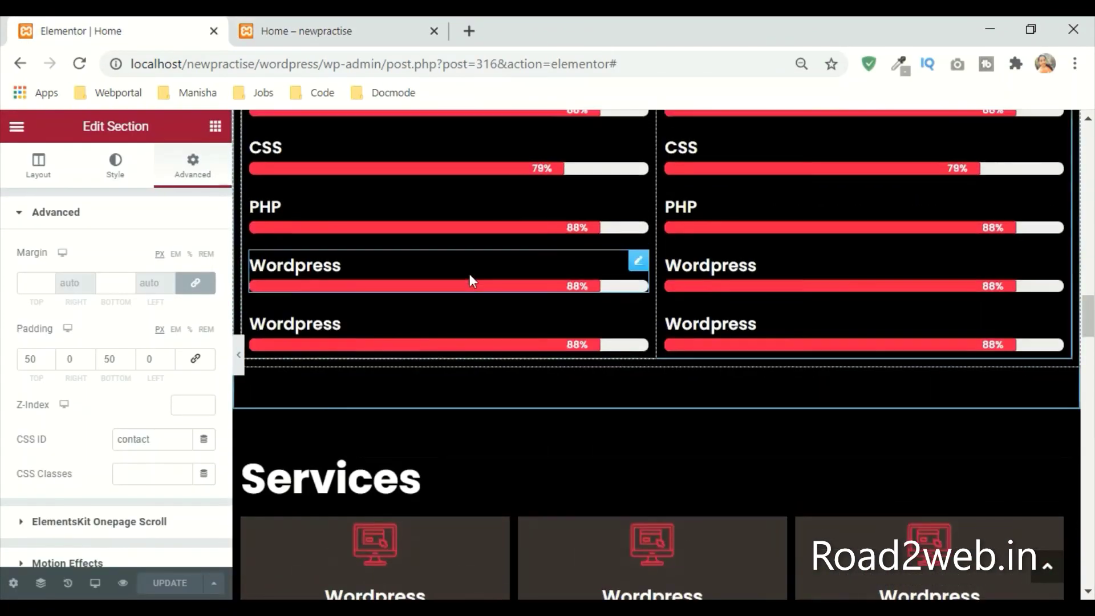
{"action": "scroll", "coordinate": [470, 274], "scroll_direction": "up", "scroll_amount": 15}
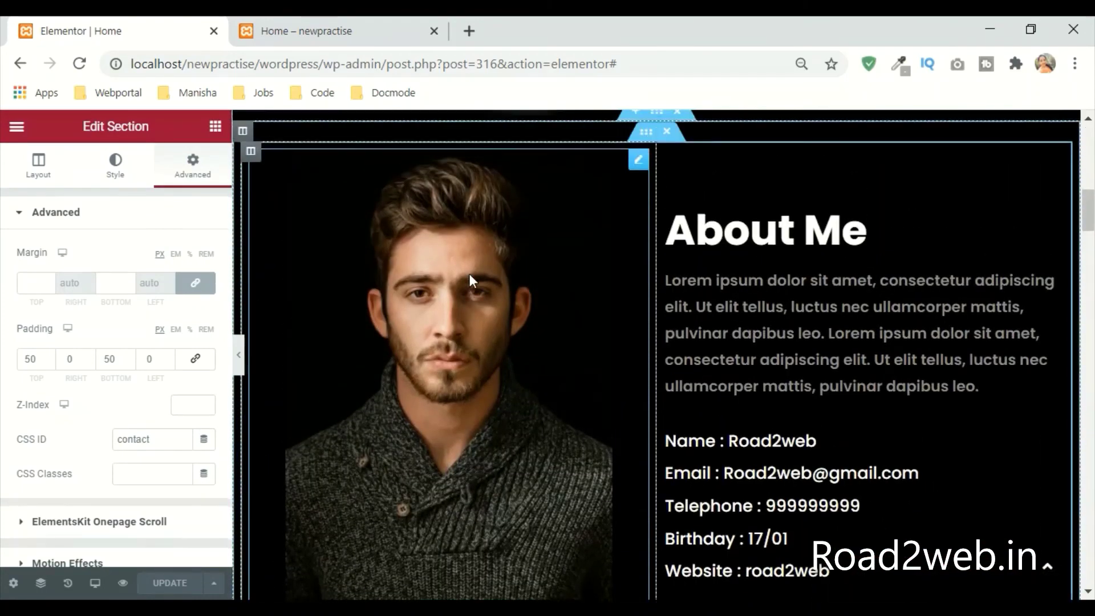
{"action": "scroll", "coordinate": [470, 274], "scroll_direction": "up", "scroll_amount": 10}
{"action": "scroll", "coordinate": [532, 392], "scroll_direction": "down", "scroll_amount": 5}
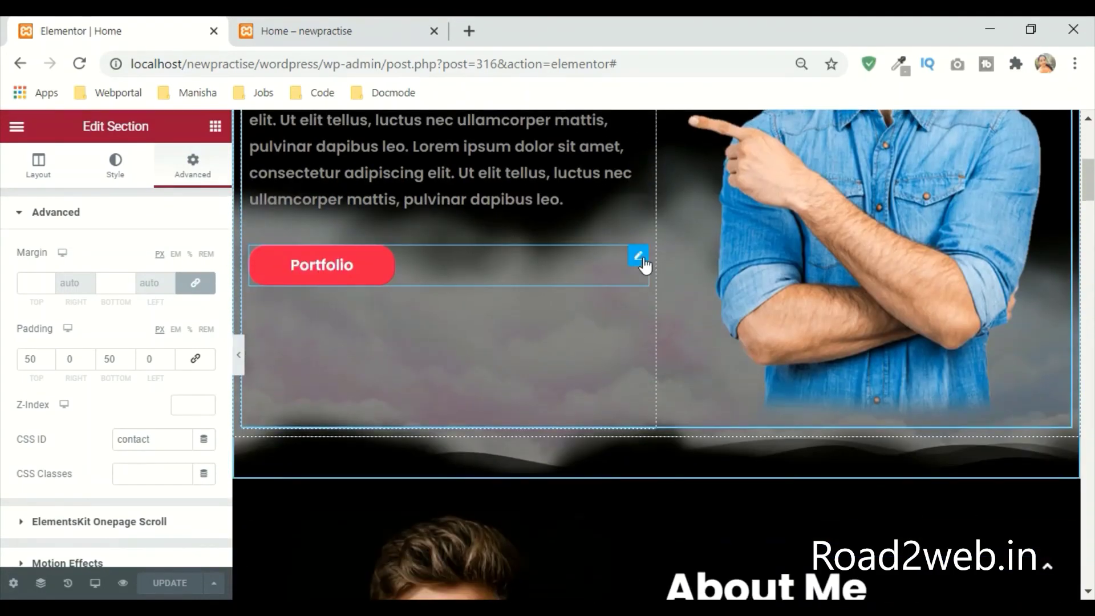
{"action": "left_click", "coordinate": [639, 256]}
{"action": "left_click", "coordinate": [110, 340]}
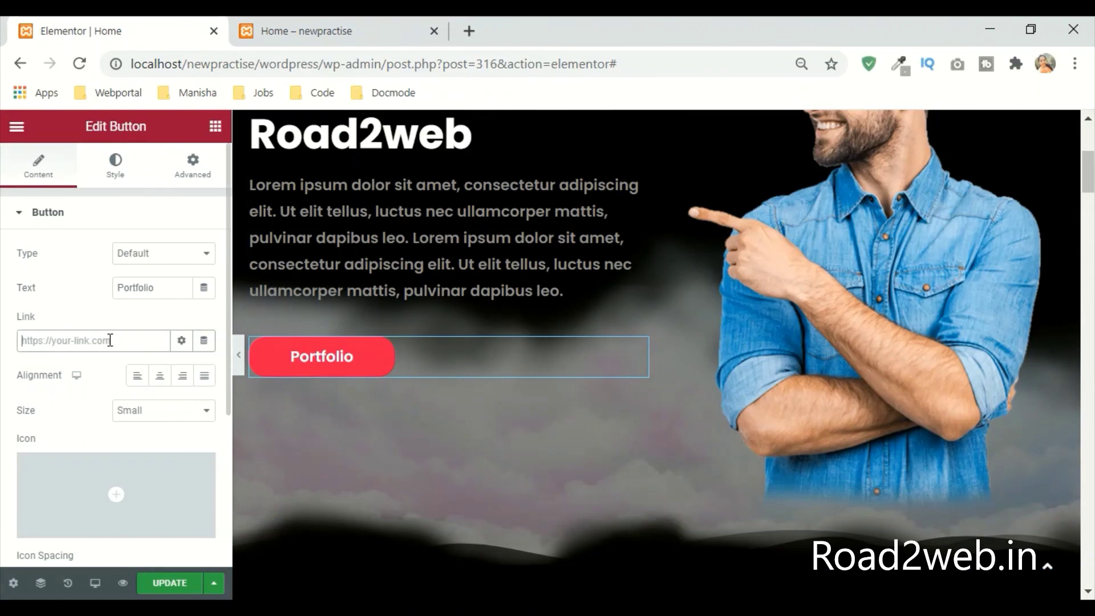
{"action": "type", "text": "#por"}
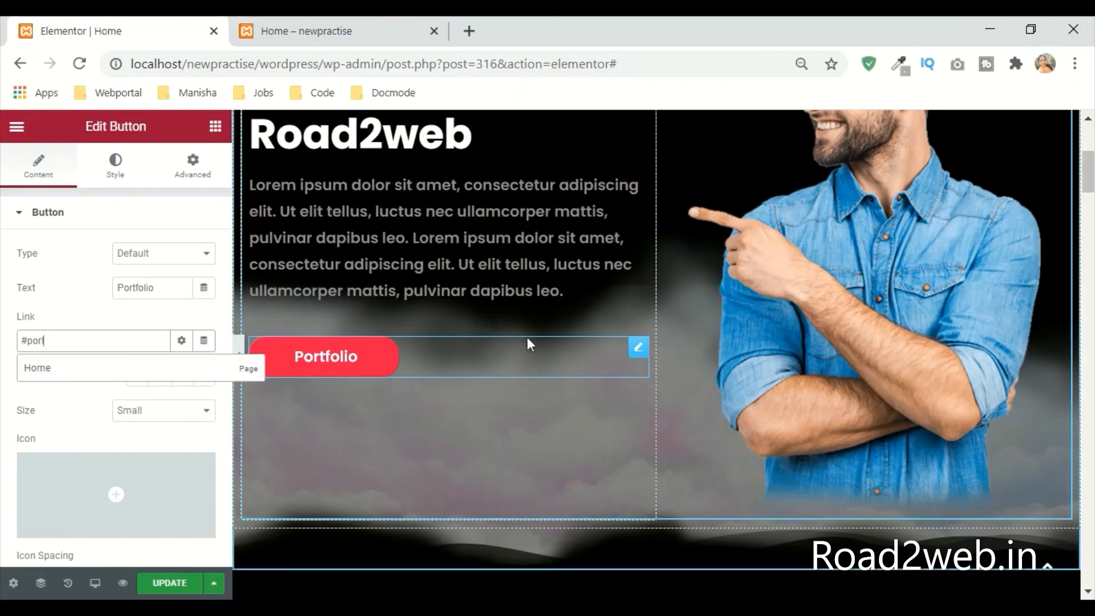
Step: Set the CSS ID of the Portfolio section's column to "port" and update the page
{"action": "scroll", "coordinate": [402, 363], "scroll_direction": "down", "scroll_amount": 15}
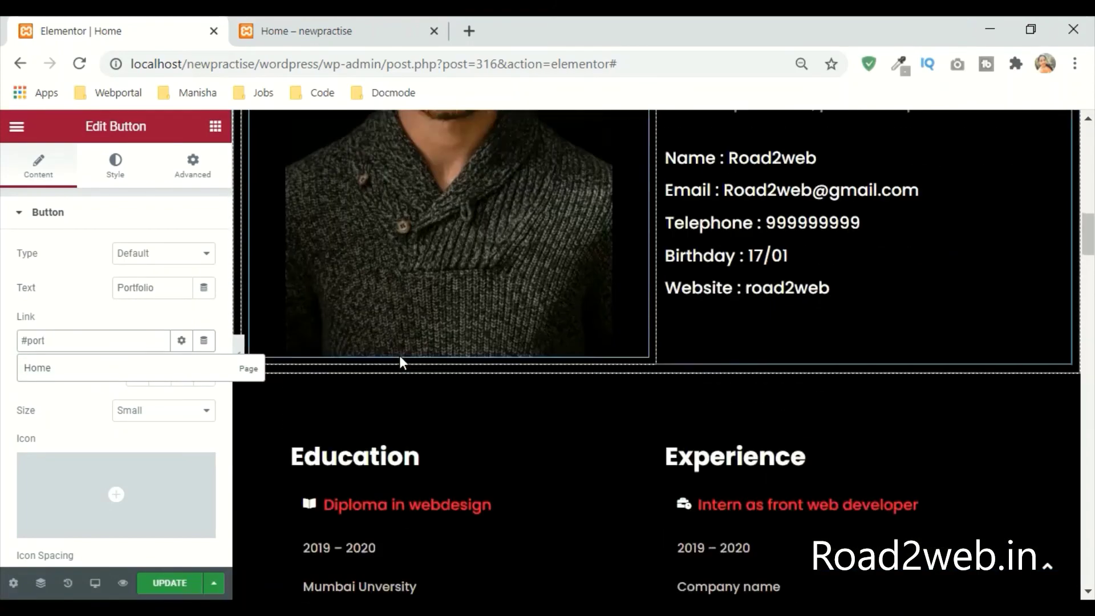
{"action": "scroll", "coordinate": [402, 363], "scroll_direction": "up", "scroll_amount": 10}
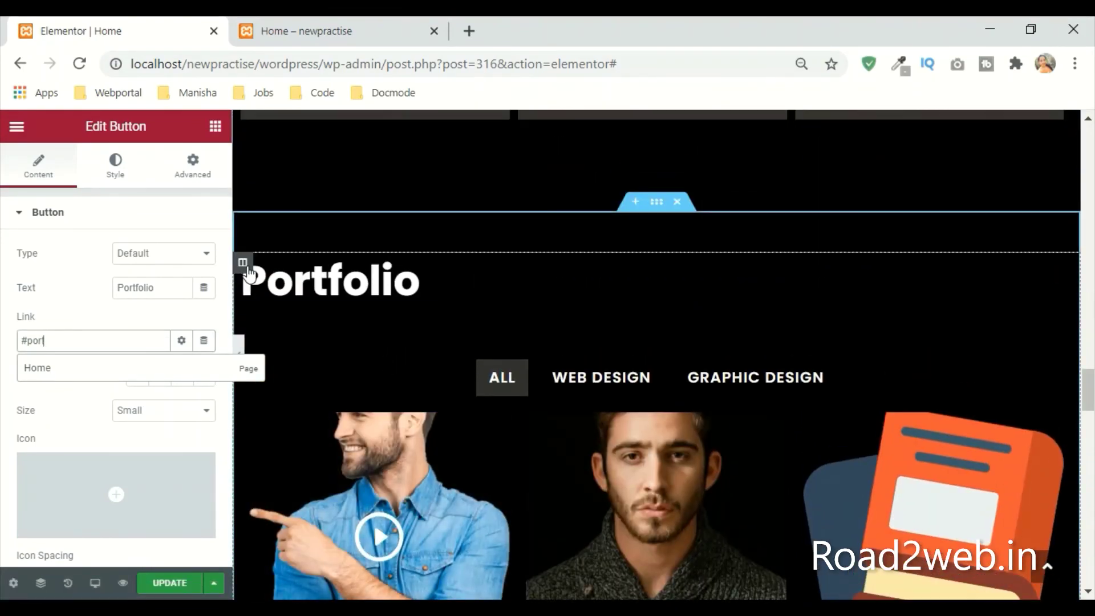
{"action": "left_click", "coordinate": [243, 262]}
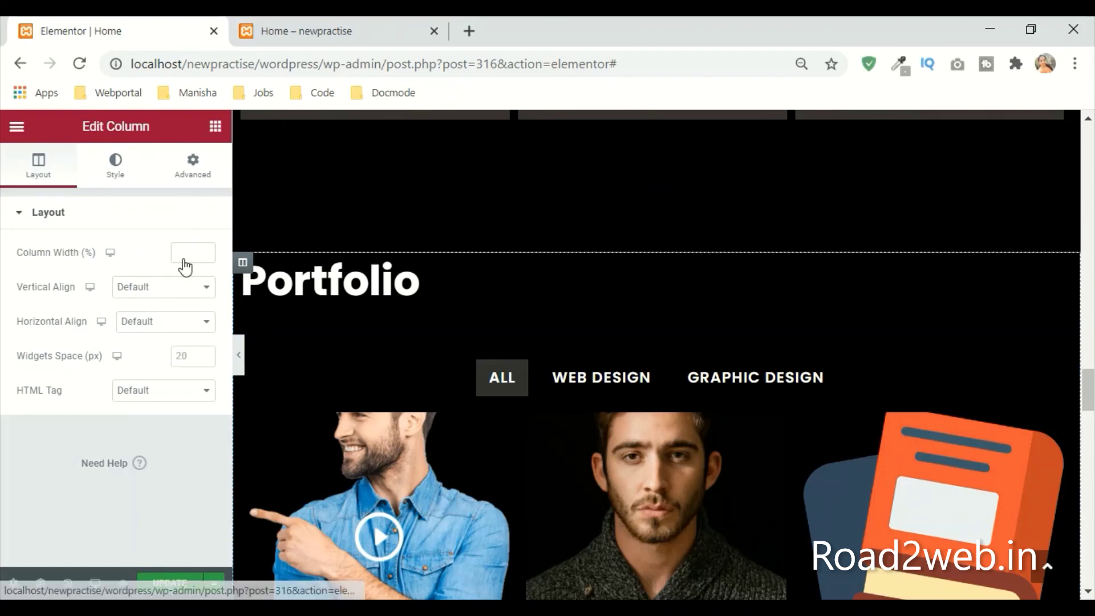
{"action": "left_click", "coordinate": [192, 165]}
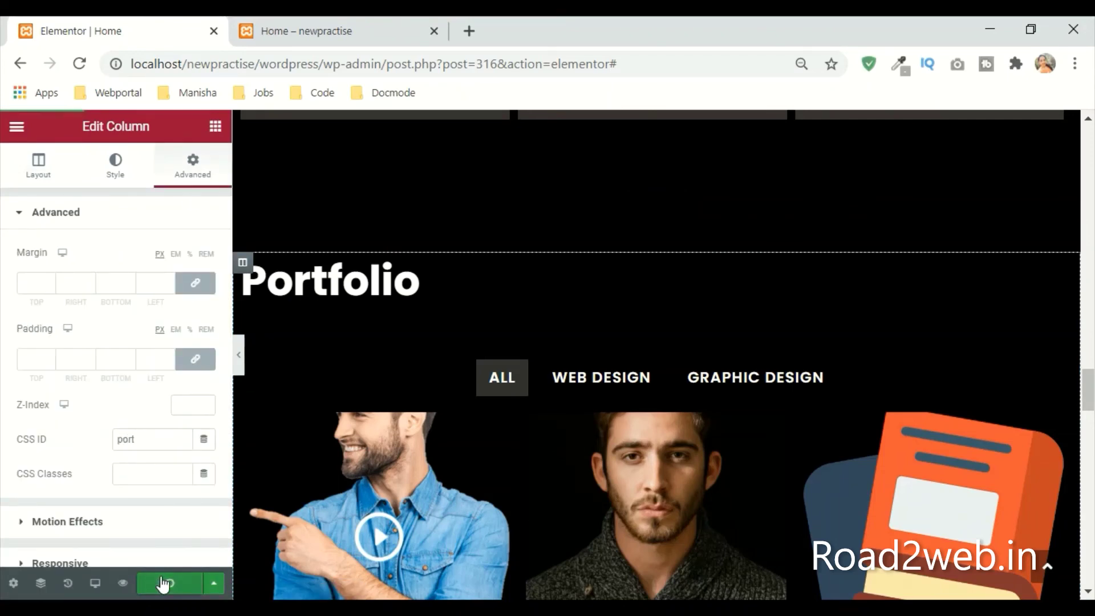
Step: Reload the home page preview and test the hero section's Portfolio button, checking the gallery it leads to
{"action": "left_click", "coordinate": [284, 28]}
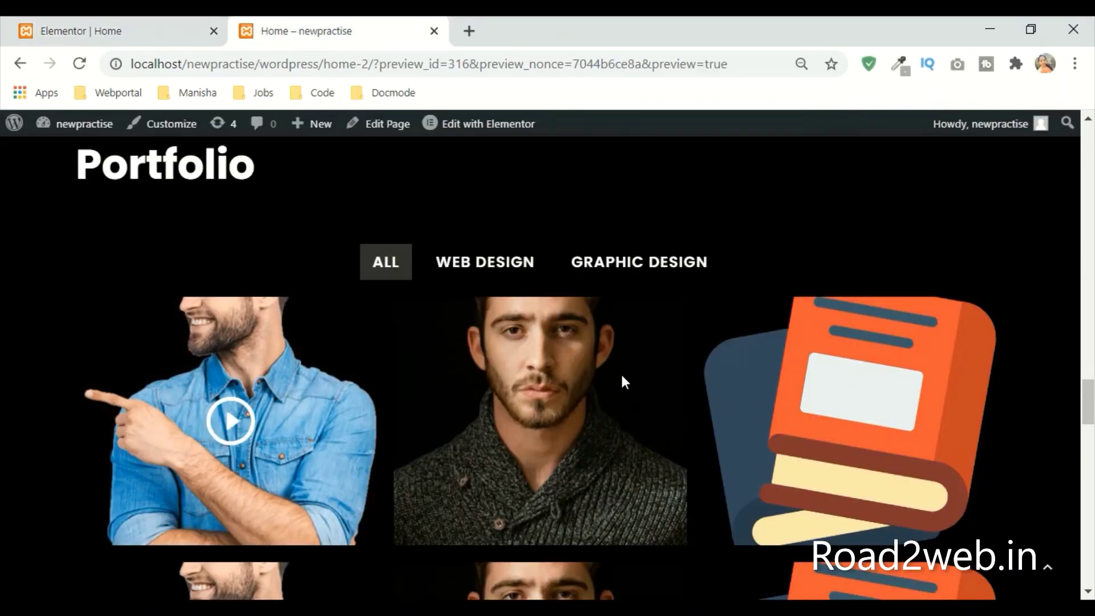
{"action": "scroll", "coordinate": [503, 335], "scroll_direction": "up", "scroll_amount": 20}
{"action": "key", "text": "F5"}
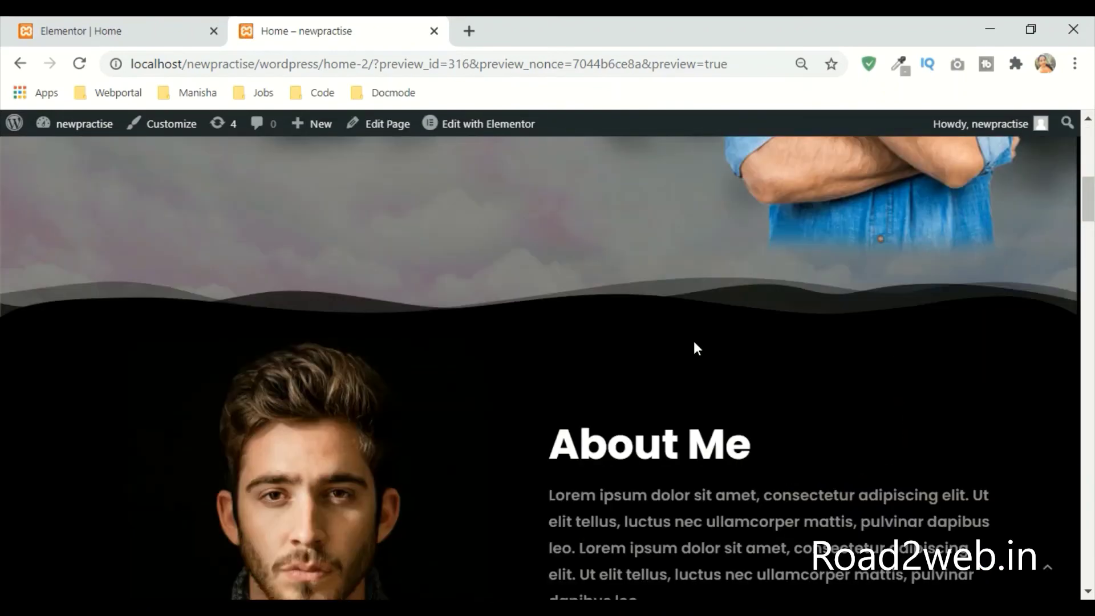
{"action": "scroll", "coordinate": [337, 330], "scroll_direction": "up", "scroll_amount": 10}
{"action": "scroll", "coordinate": [298, 424], "scroll_direction": "down", "scroll_amount": 4}
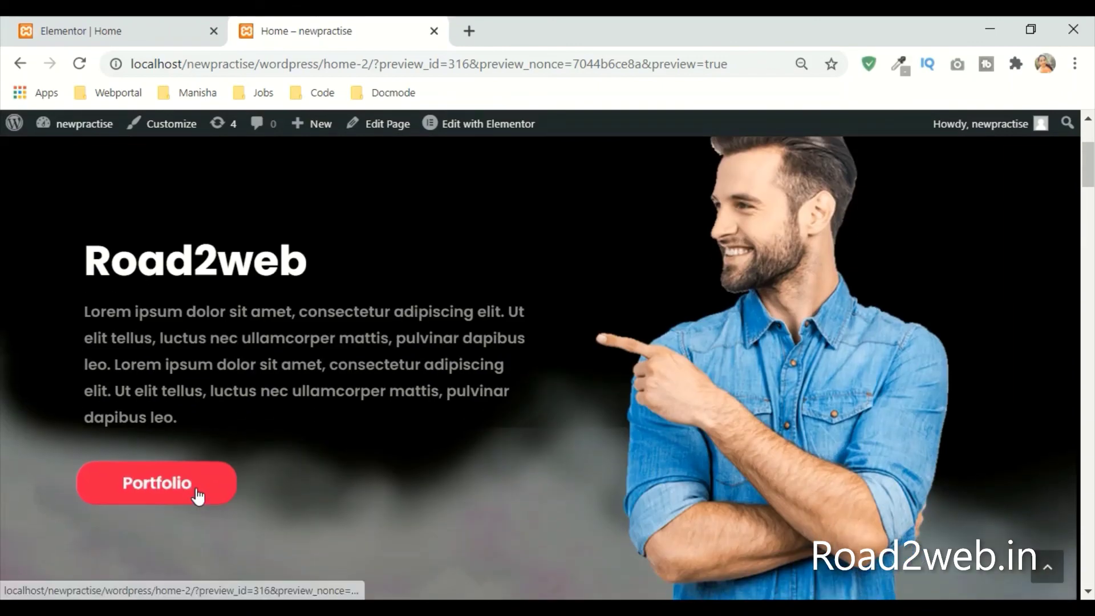
{"action": "scroll", "coordinate": [196, 488], "scroll_direction": "down", "scroll_amount": 10}
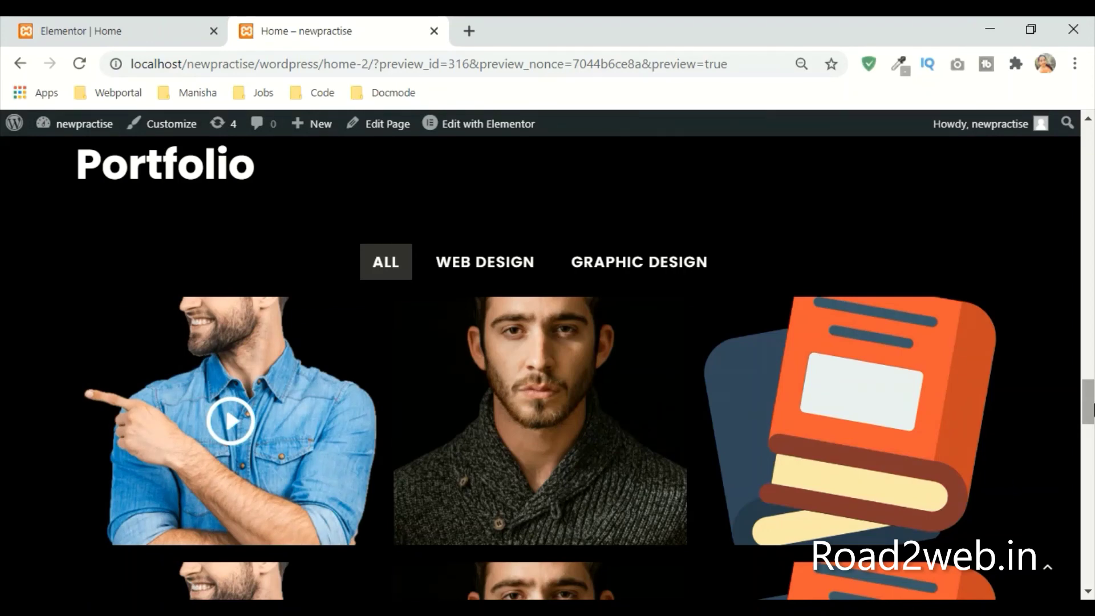
{"action": "scroll", "coordinate": [741, 485], "scroll_direction": "down", "scroll_amount": 5}
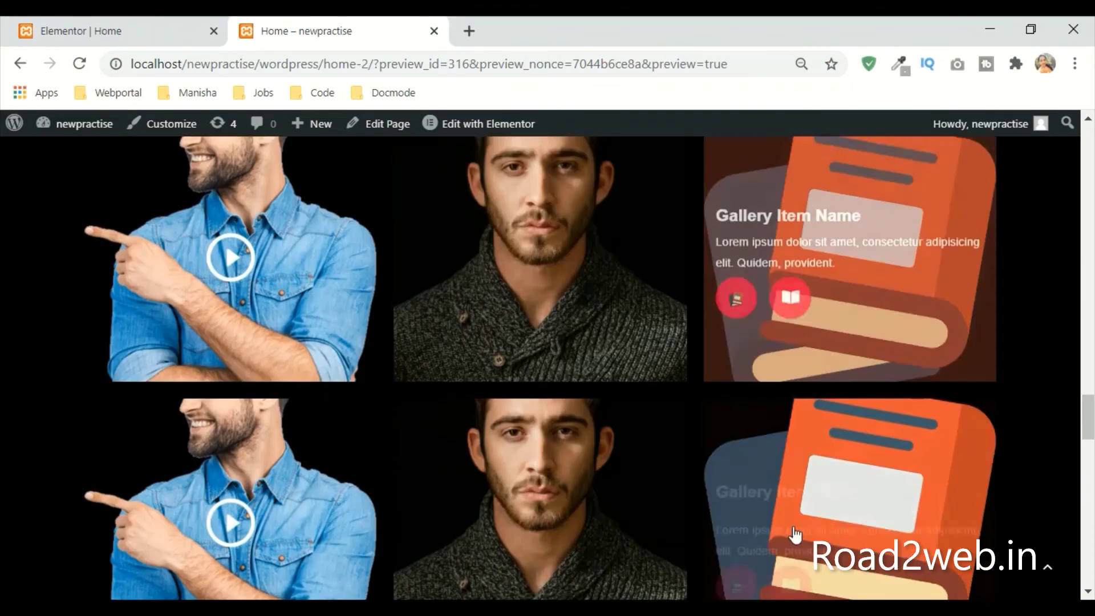
Step: Return to the Elementor editor and open the gallery items settings of the Portfolio section's Filterable Gallery
{"action": "left_click", "coordinate": [117, 31]}
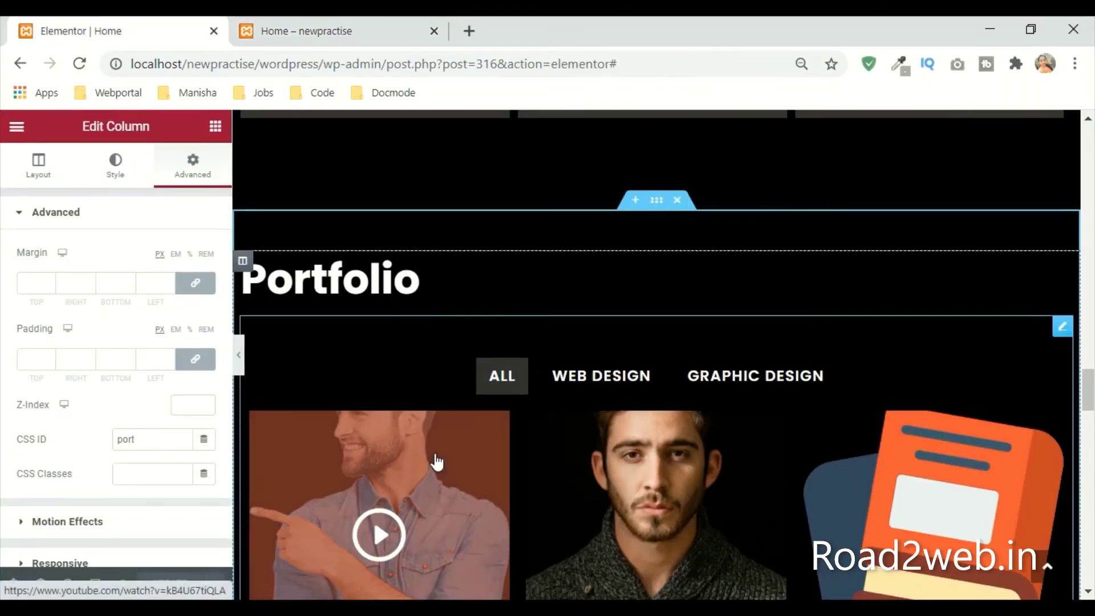
{"action": "scroll", "coordinate": [489, 365], "scroll_direction": "down", "scroll_amount": 2}
{"action": "left_click", "coordinate": [493, 354]}
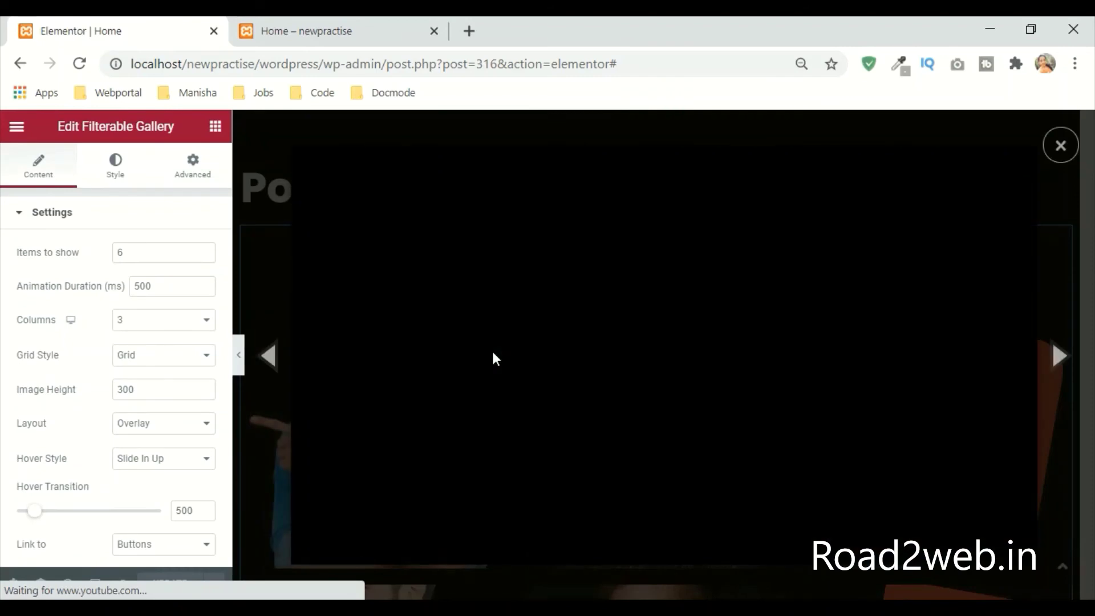
{"action": "left_click", "coordinate": [1060, 145]}
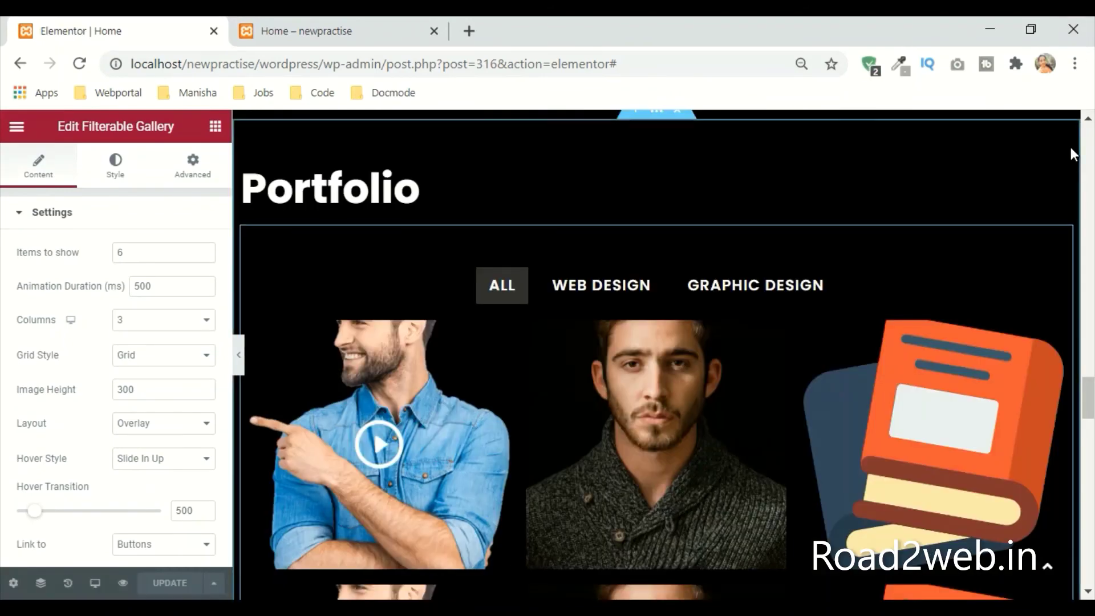
{"action": "scroll", "coordinate": [136, 463], "scroll_direction": "down", "scroll_amount": 6}
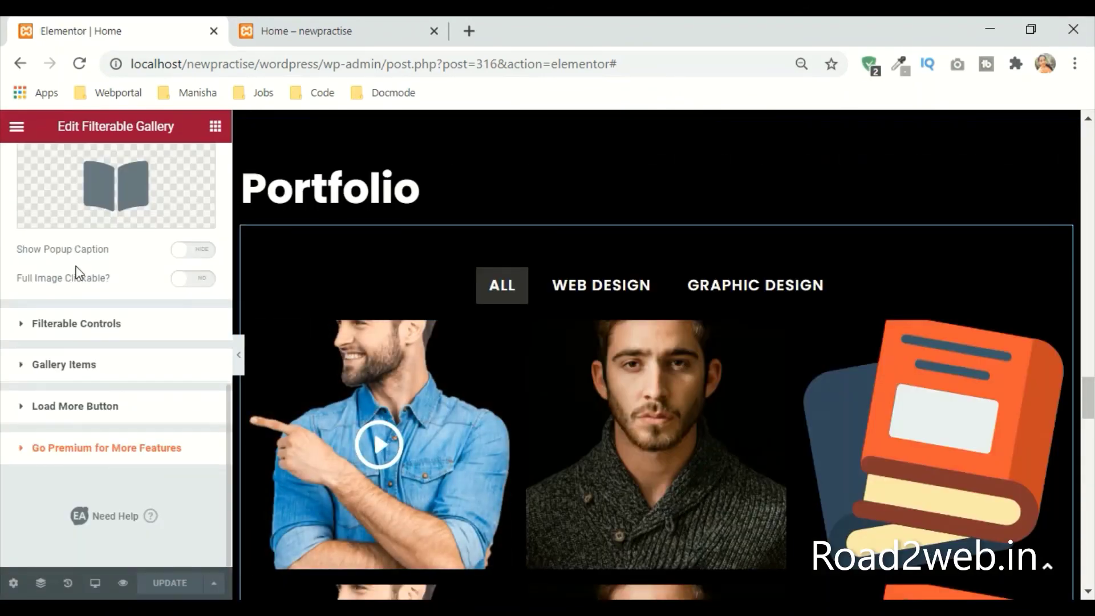
{"action": "scroll", "coordinate": [102, 348], "scroll_direction": "up", "scroll_amount": 4}
{"action": "scroll", "coordinate": [111, 433], "scroll_direction": "down", "scroll_amount": 4}
{"action": "left_click", "coordinate": [76, 323]}
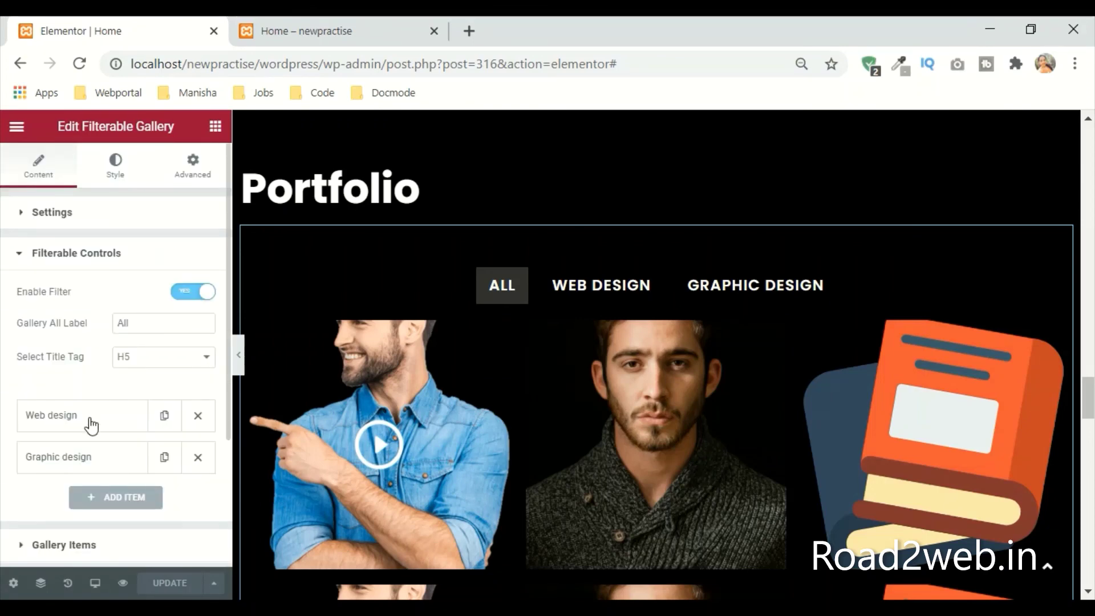
{"action": "scroll", "coordinate": [103, 465], "scroll_direction": "down", "scroll_amount": 3}
{"action": "left_click", "coordinate": [122, 368]}
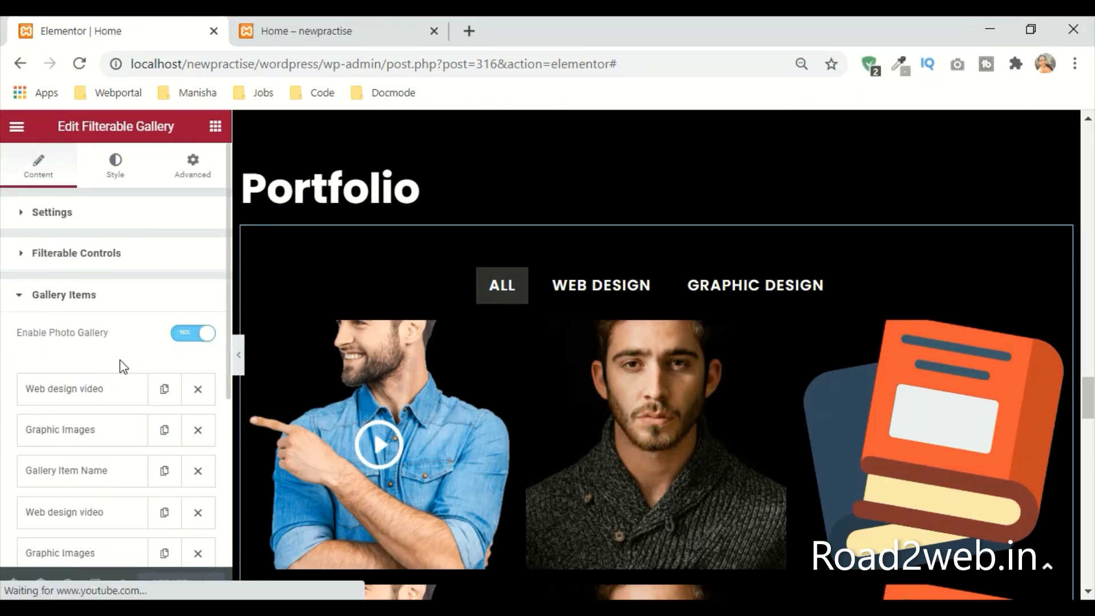
Step: Replace the image of the first "Web design video" gallery item with the white desk workspace photo from the media library
{"action": "scroll", "coordinate": [103, 325], "scroll_direction": "down", "scroll_amount": 4}
{"action": "scroll", "coordinate": [87, 292], "scroll_direction": "up", "scroll_amount": 4}
{"action": "left_click", "coordinate": [73, 345]}
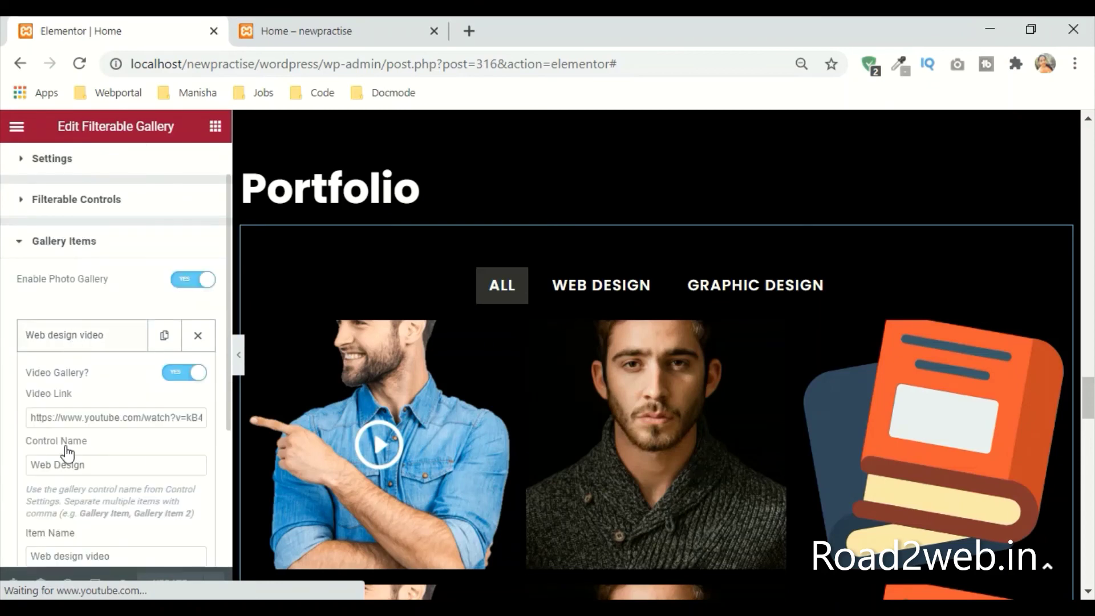
{"action": "scroll", "coordinate": [131, 473], "scroll_direction": "down", "scroll_amount": 5}
{"action": "left_click", "coordinate": [133, 479]}
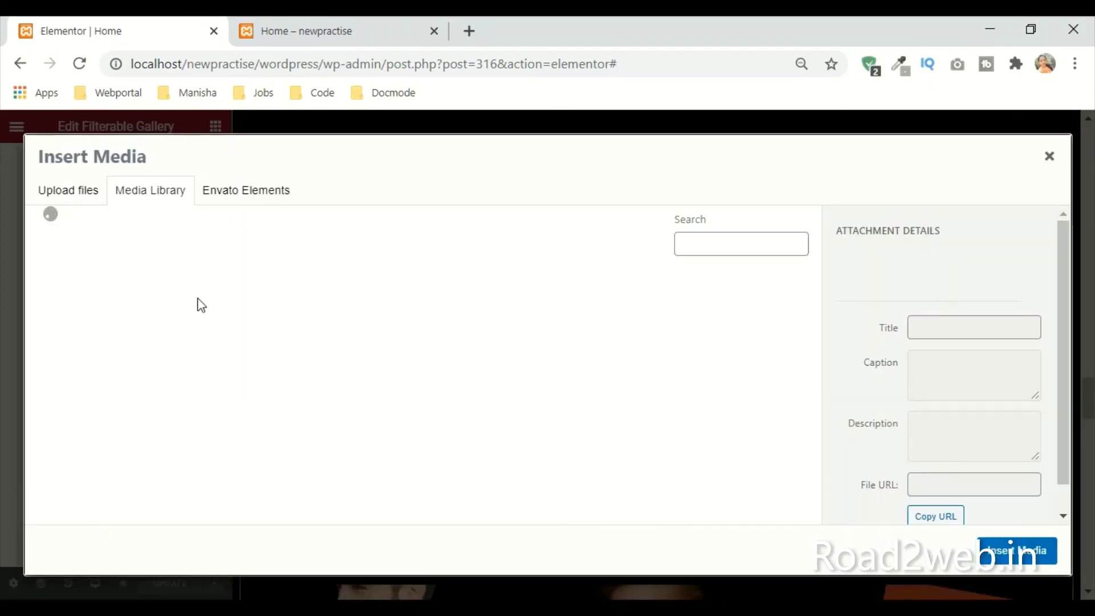
{"action": "left_click", "coordinate": [97, 325]}
{"action": "left_click", "coordinate": [1021, 550]}
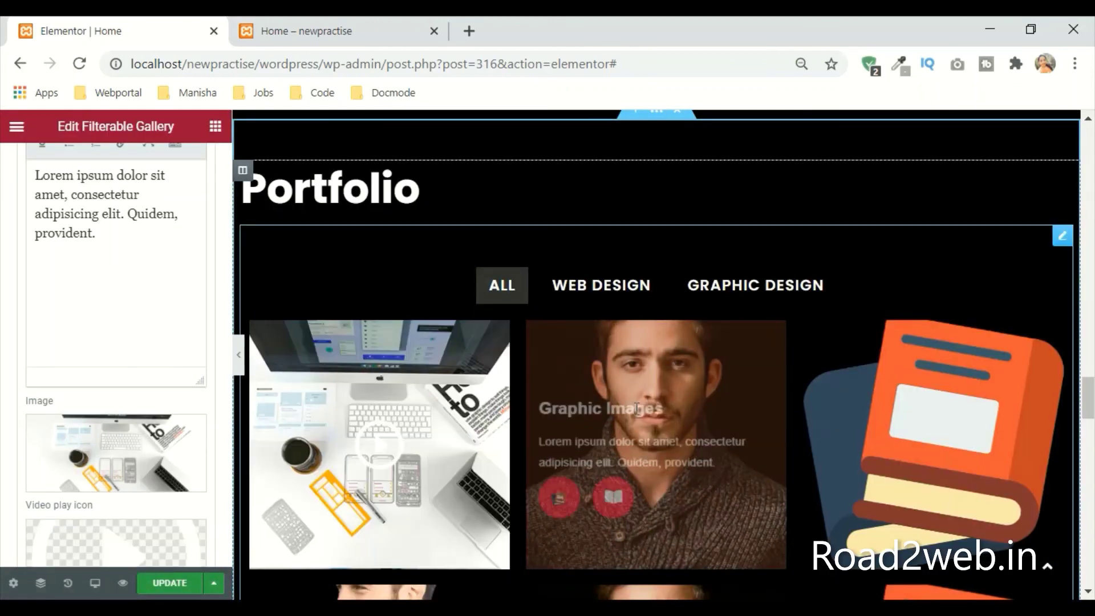
Step: Replace the image of the first "Graphic Images" gallery item with the notebook and pencil photo 5.jpg
{"action": "scroll", "coordinate": [140, 381], "scroll_direction": "down", "scroll_amount": 4}
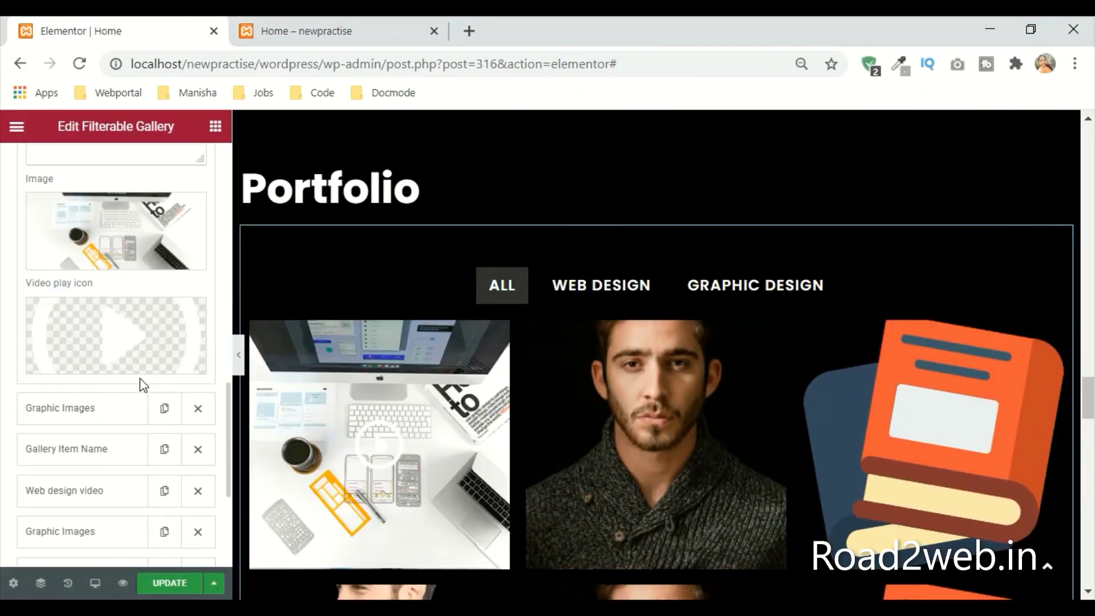
{"action": "left_click", "coordinate": [105, 411]}
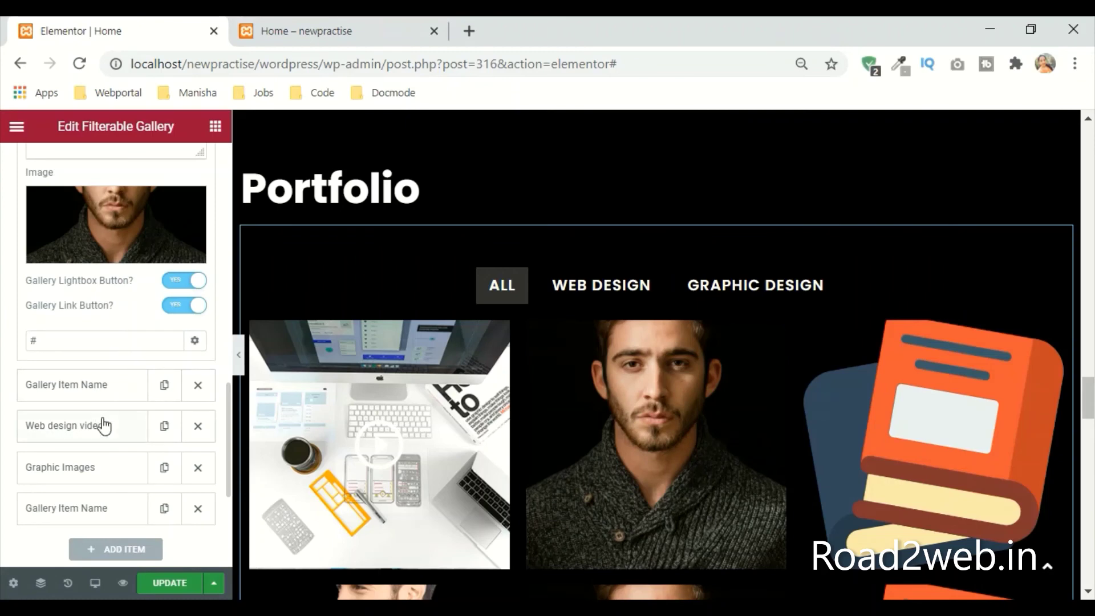
{"action": "left_click", "coordinate": [97, 249]}
{"action": "left_click", "coordinate": [252, 341]}
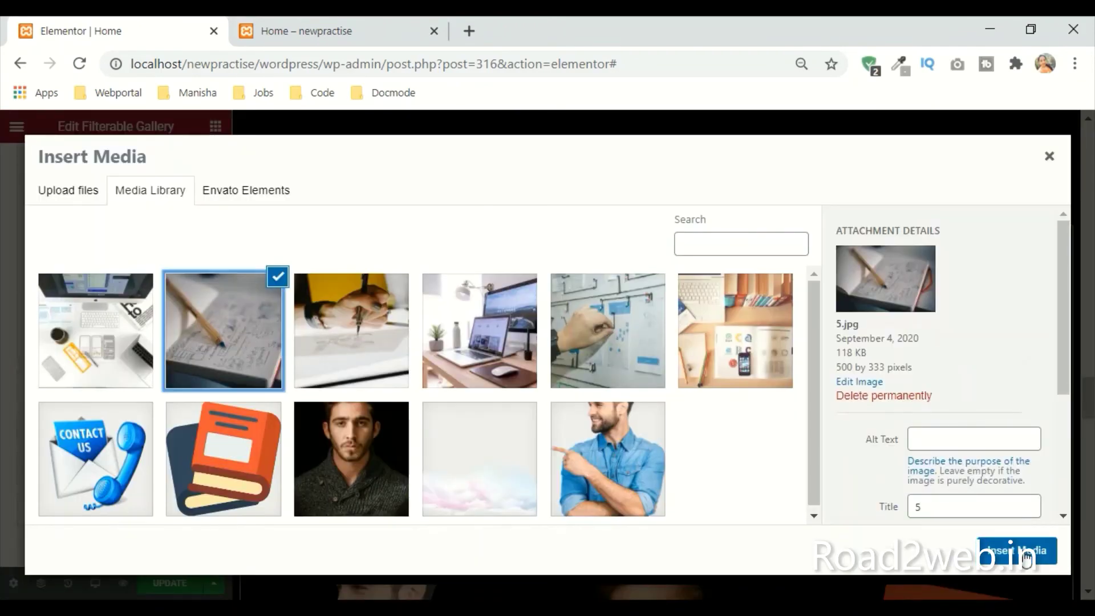
{"action": "left_click", "coordinate": [1025, 553]}
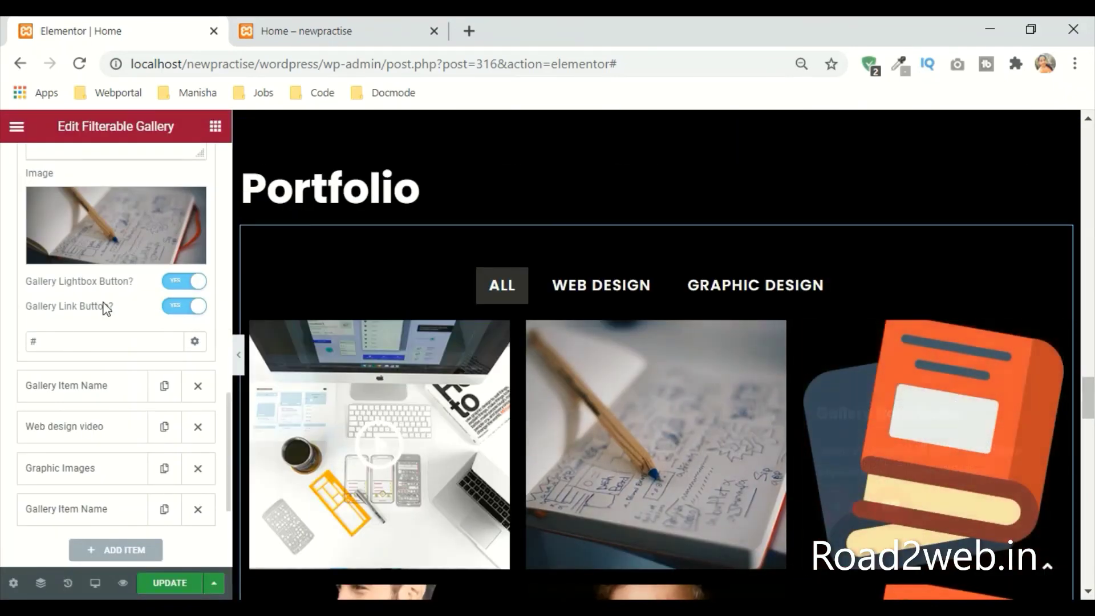
Step: Replace the image of the first "Gallery Item Name" gallery item with the hand drawing photo 4.jpg
{"action": "left_click", "coordinate": [76, 390]}
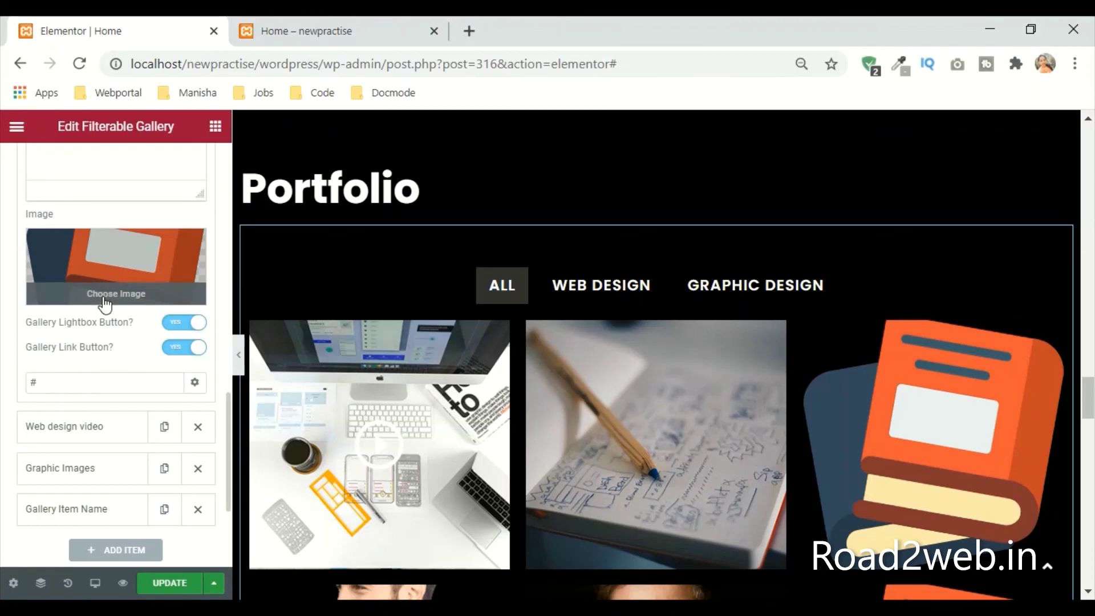
{"action": "left_click", "coordinate": [105, 302]}
{"action": "left_click", "coordinate": [335, 354]}
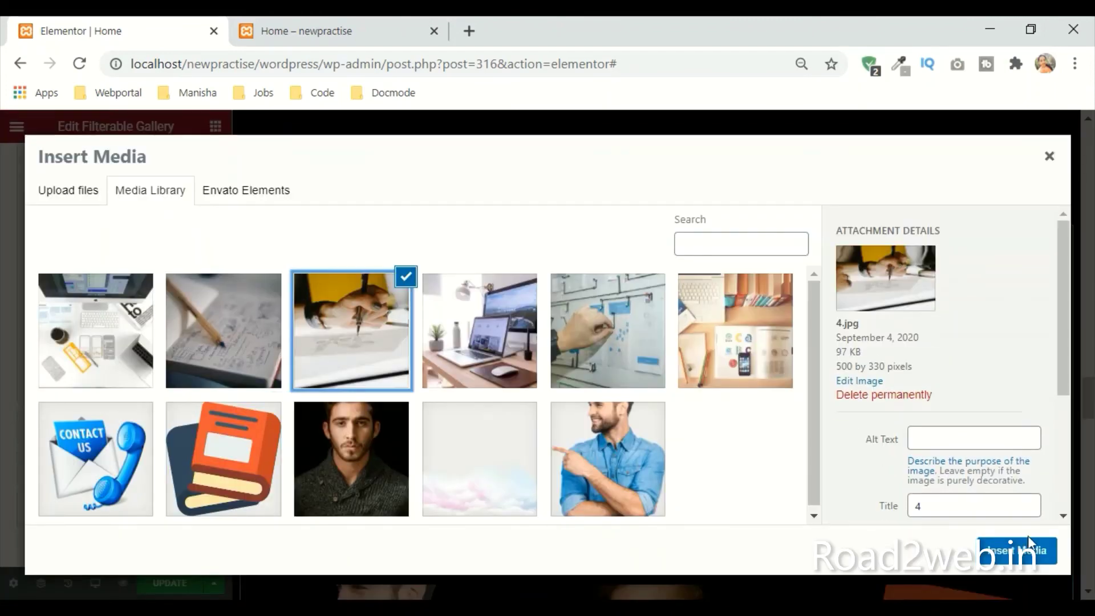
{"action": "left_click", "coordinate": [1017, 551]}
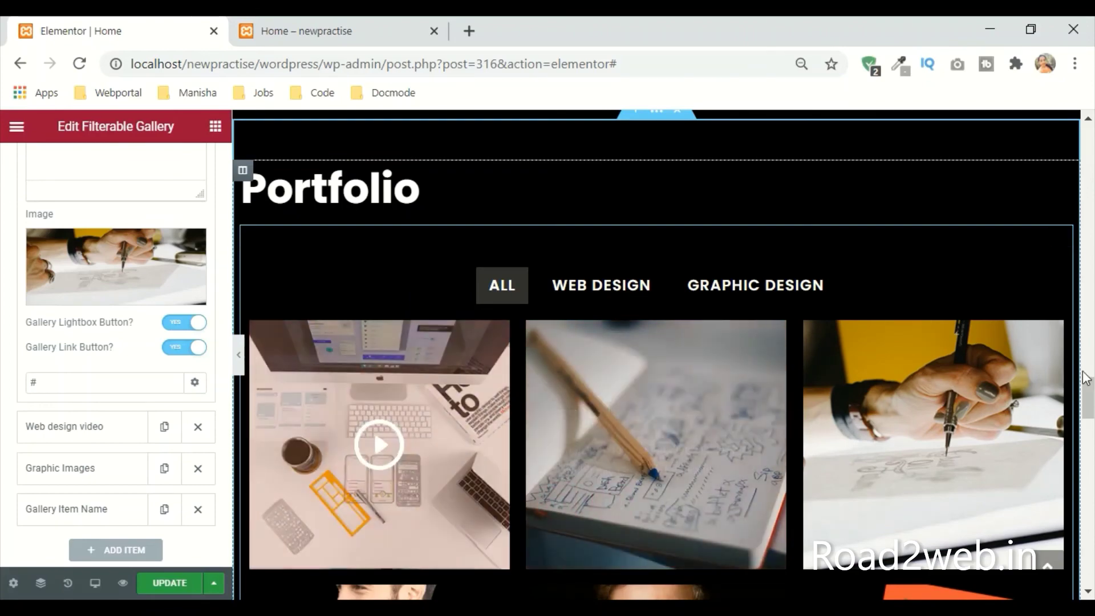
Step: Replace the image of the second "Web design video" gallery item with the laptop desk photo 3.jpg
{"action": "scroll", "coordinate": [898, 402], "scroll_direction": "down", "scroll_amount": 3}
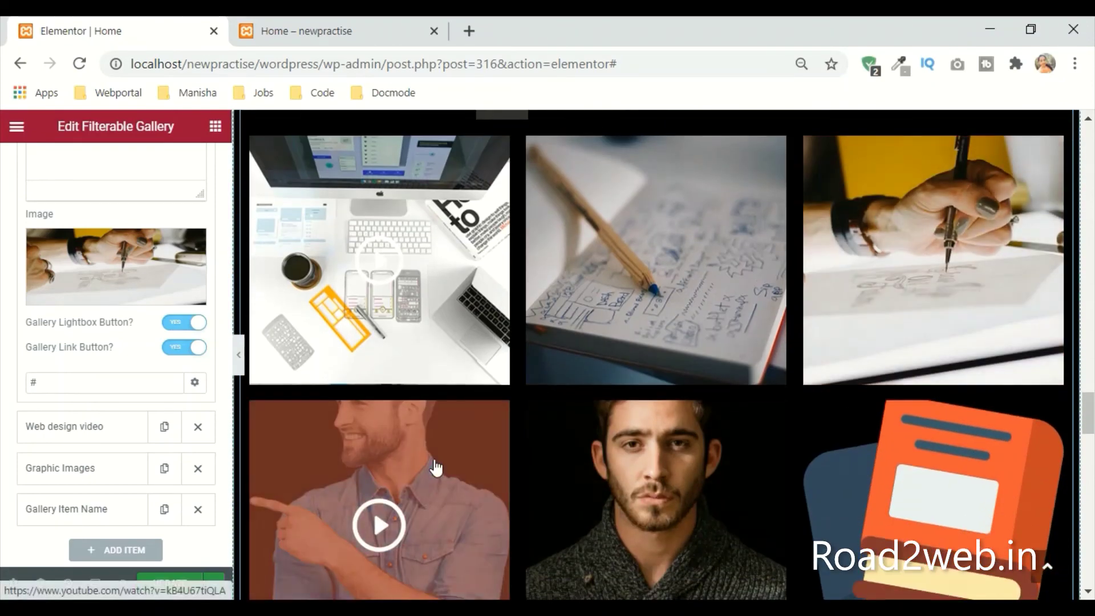
{"action": "left_click", "coordinate": [435, 466]}
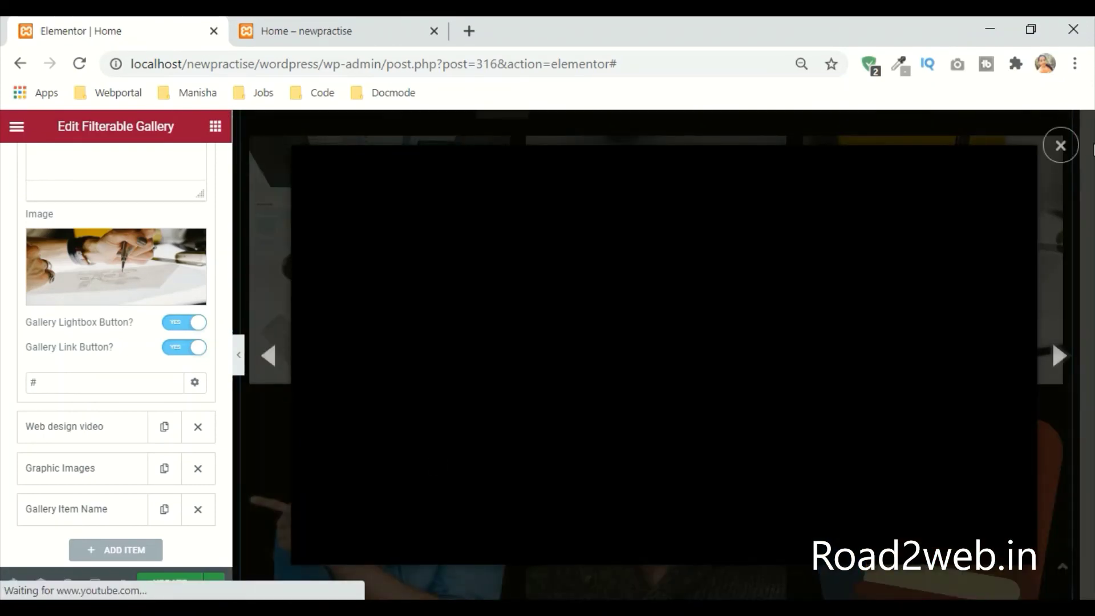
{"action": "left_click", "coordinate": [1061, 148]}
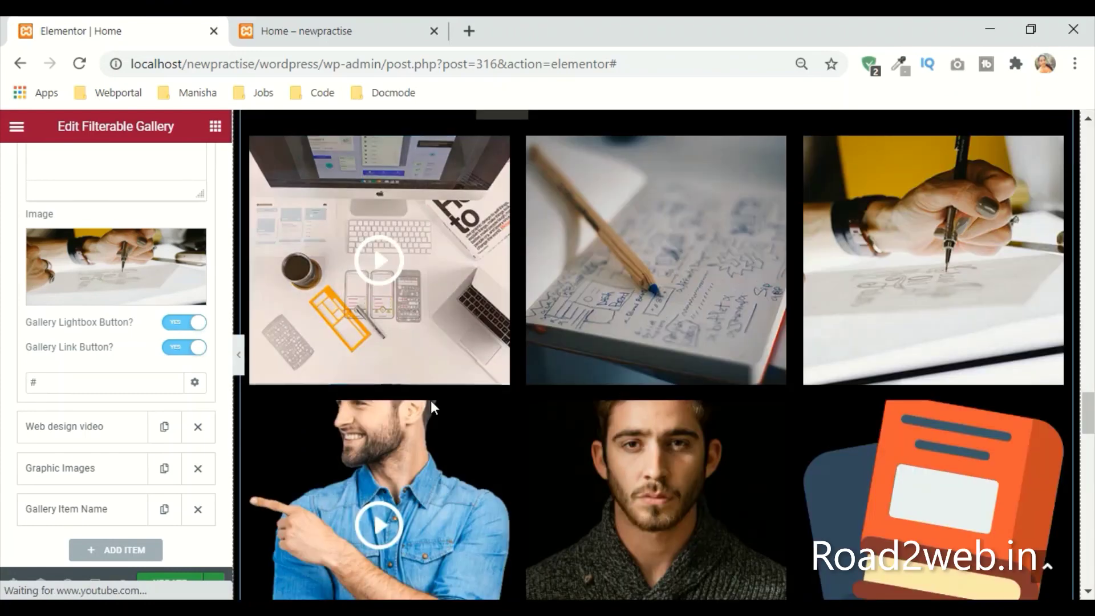
{"action": "scroll", "coordinate": [430, 400], "scroll_direction": "down", "scroll_amount": 3}
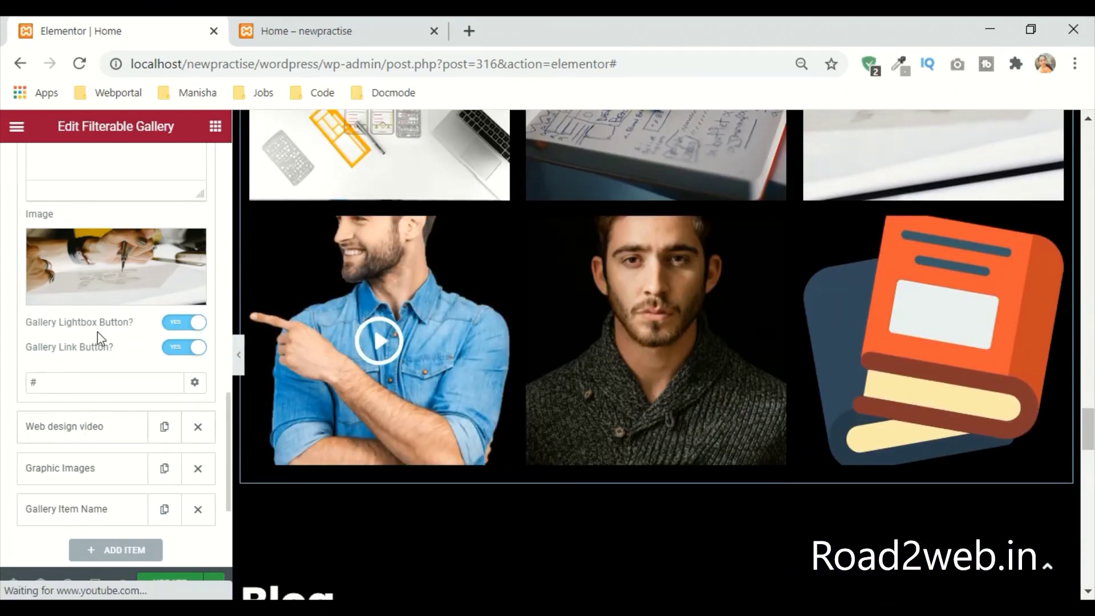
{"action": "left_click", "coordinate": [94, 434]}
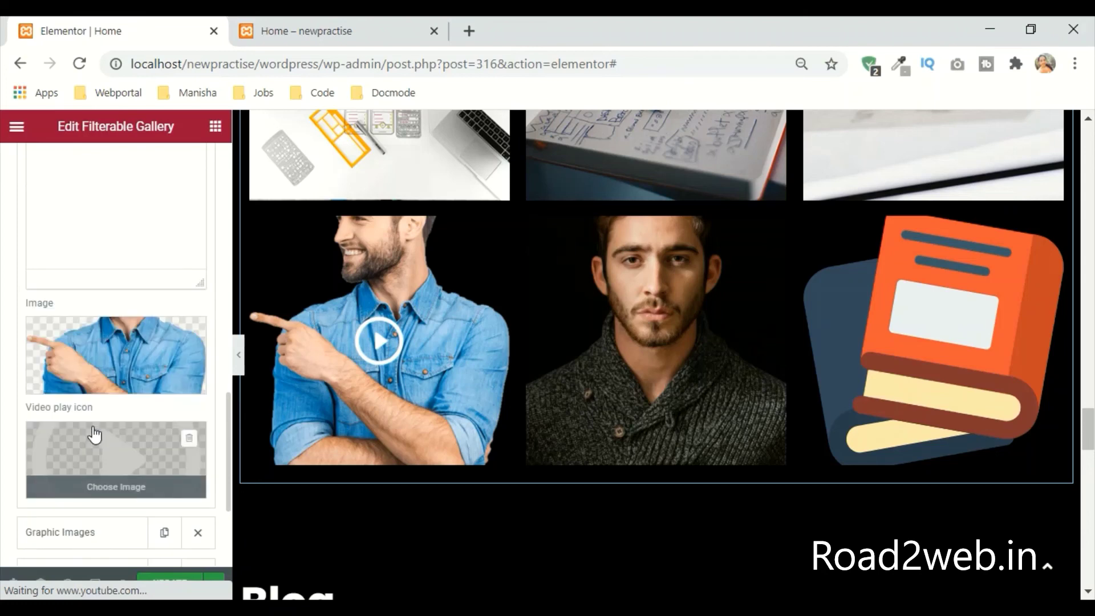
{"action": "left_click", "coordinate": [108, 378]}
{"action": "left_click", "coordinate": [439, 356]}
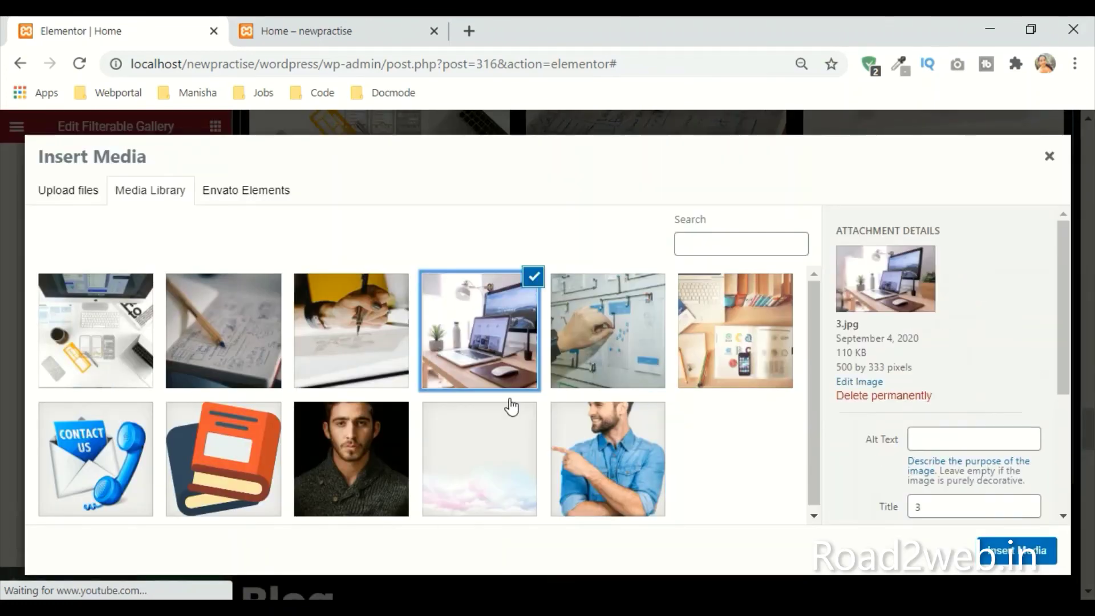
{"action": "left_click", "coordinate": [999, 553]}
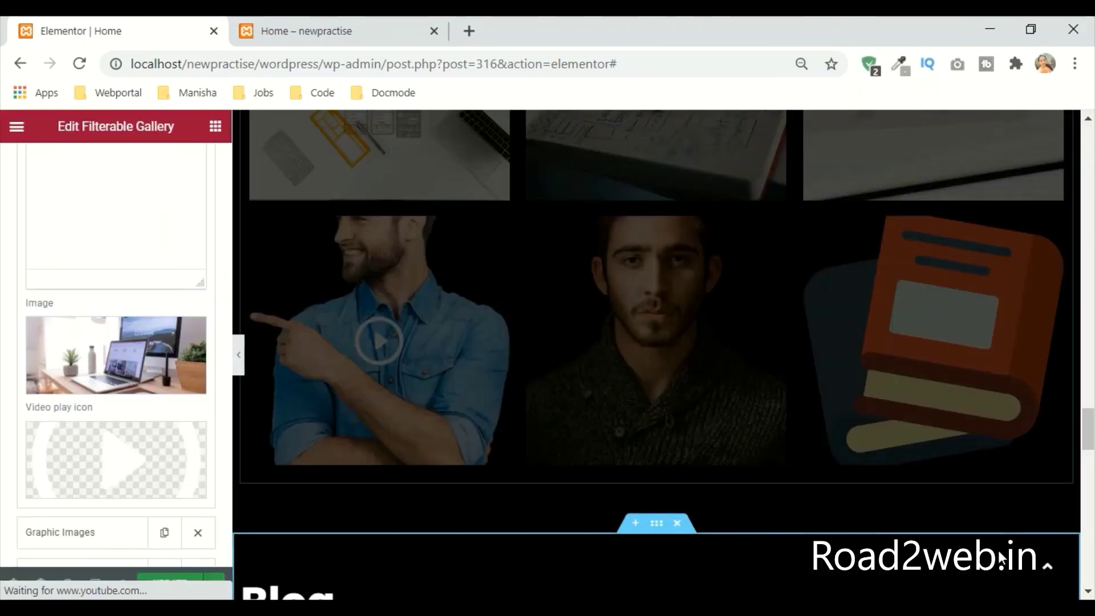
Step: Check the Portfolio gallery's new images on the home page preview
{"action": "key", "text": "ctrl+Tab"}
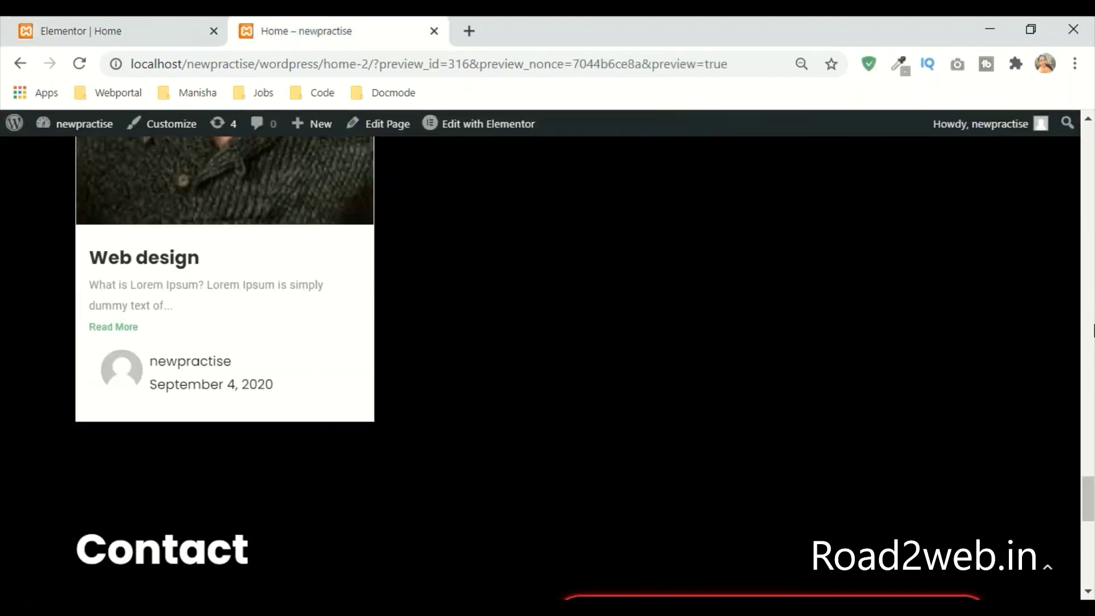
{"action": "scroll", "coordinate": [547, 365], "scroll_direction": "up", "scroll_amount": 10}
{"action": "scroll", "coordinate": [547, 365], "scroll_direction": "up", "scroll_amount": 2}
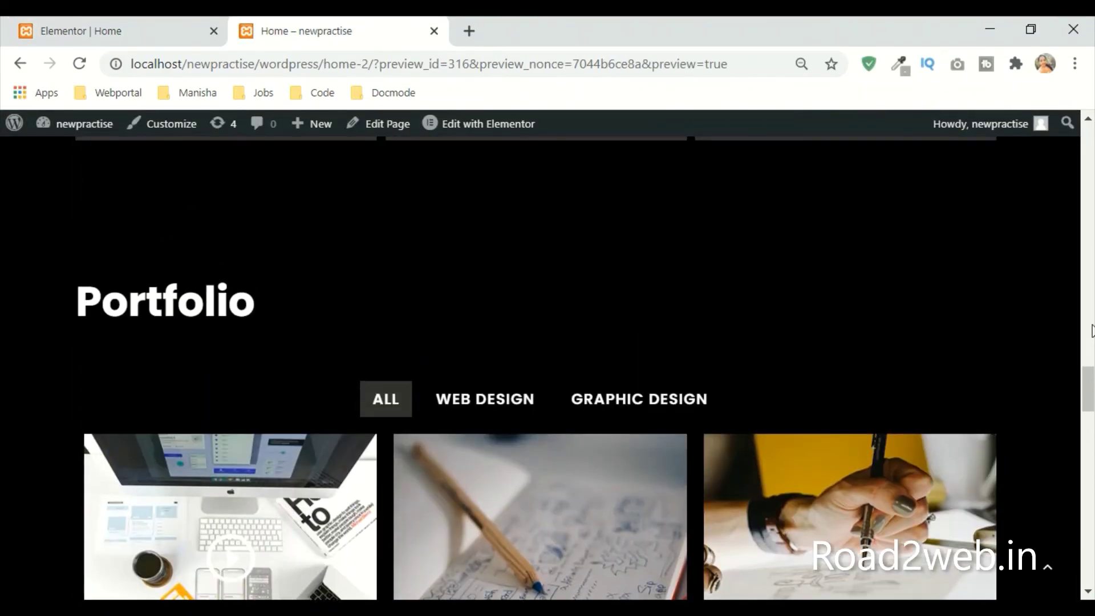
Step: Set the entrance animation of the hero section's Road2web text column to None in the Elementor editor
{"action": "left_click", "coordinate": [86, 28]}
{"action": "scroll", "coordinate": [655, 483], "scroll_direction": "up", "scroll_amount": 4}
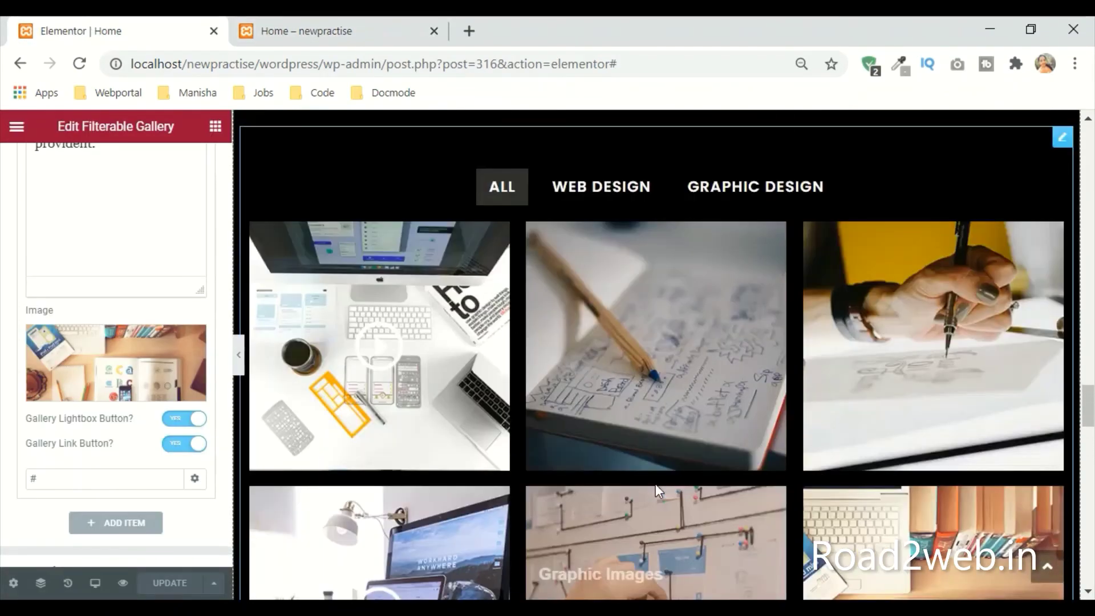
{"action": "scroll", "coordinate": [734, 422], "scroll_direction": "up", "scroll_amount": 20}
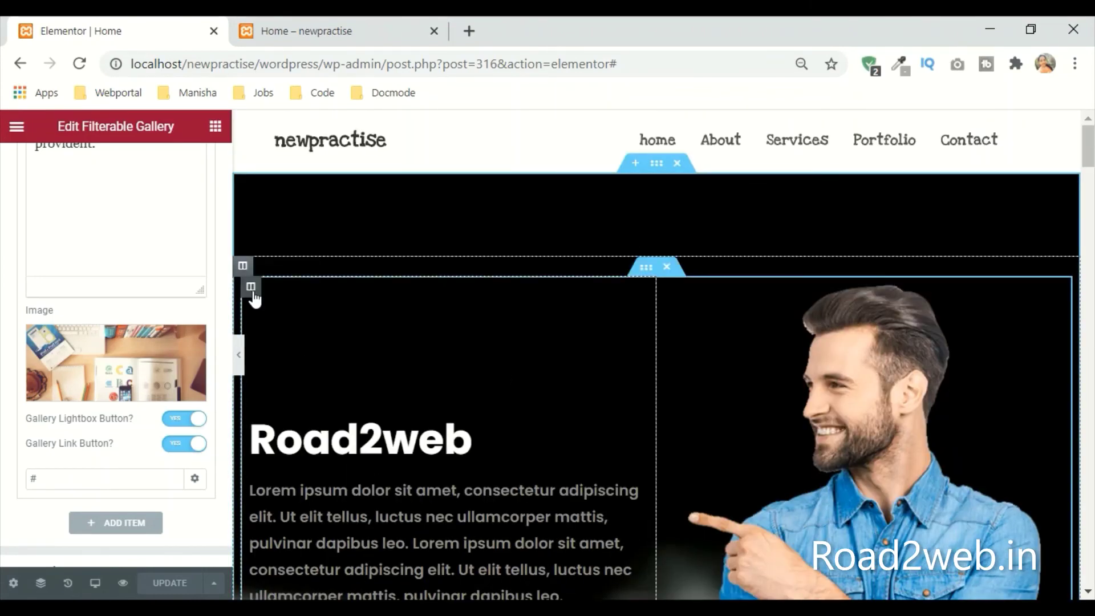
{"action": "left_click", "coordinate": [251, 286]}
{"action": "left_click", "coordinate": [194, 164]}
{"action": "scroll", "coordinate": [131, 468], "scroll_direction": "down", "scroll_amount": 3}
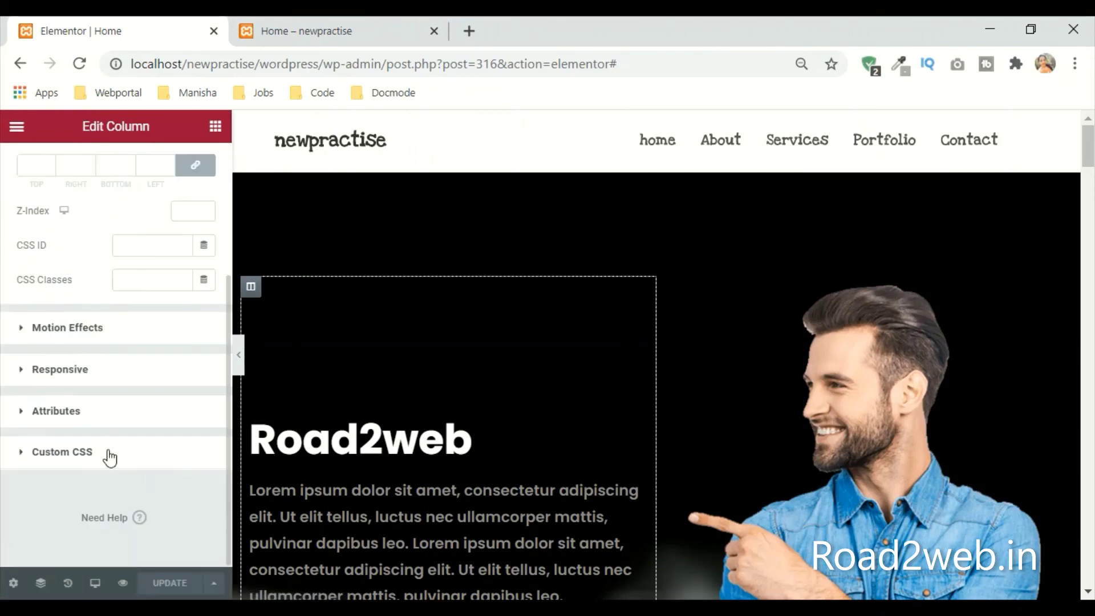
{"action": "left_click", "coordinate": [94, 341]}
{"action": "left_click", "coordinate": [136, 328]}
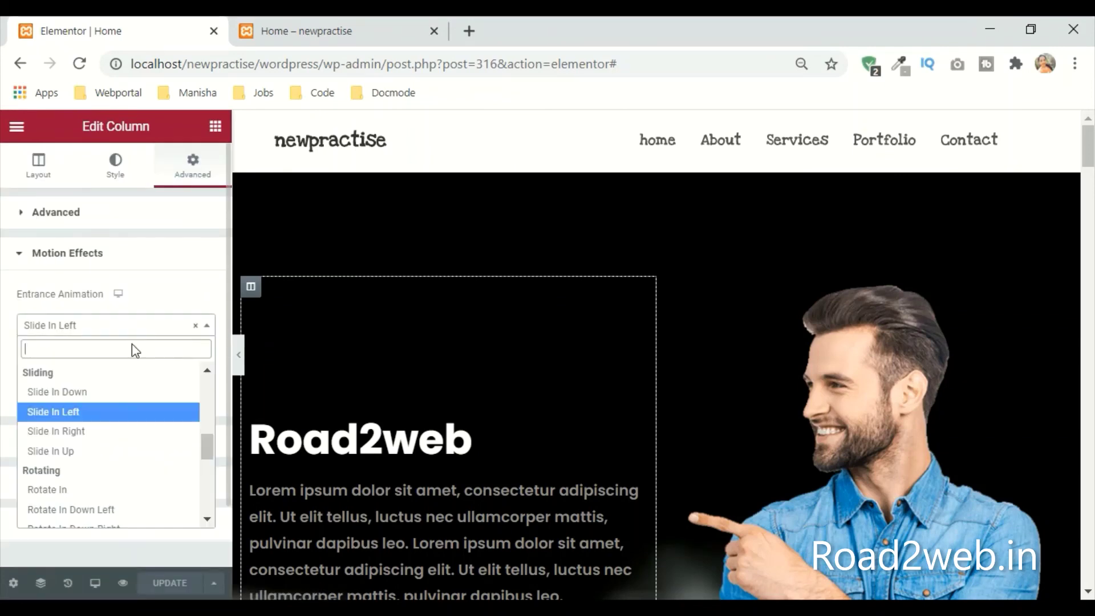
{"action": "scroll", "coordinate": [78, 402], "scroll_direction": "up", "scroll_amount": 3}
{"action": "left_click", "coordinate": [72, 379]}
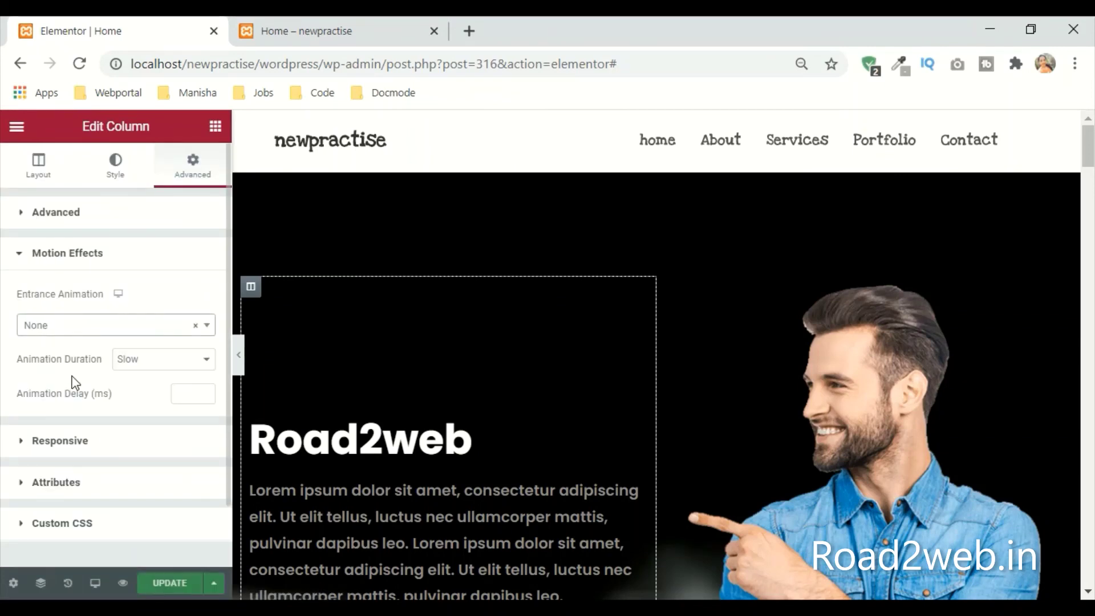
Step: Set the entrance animation of the hero section's image column to None
{"action": "left_click", "coordinate": [666, 286]}
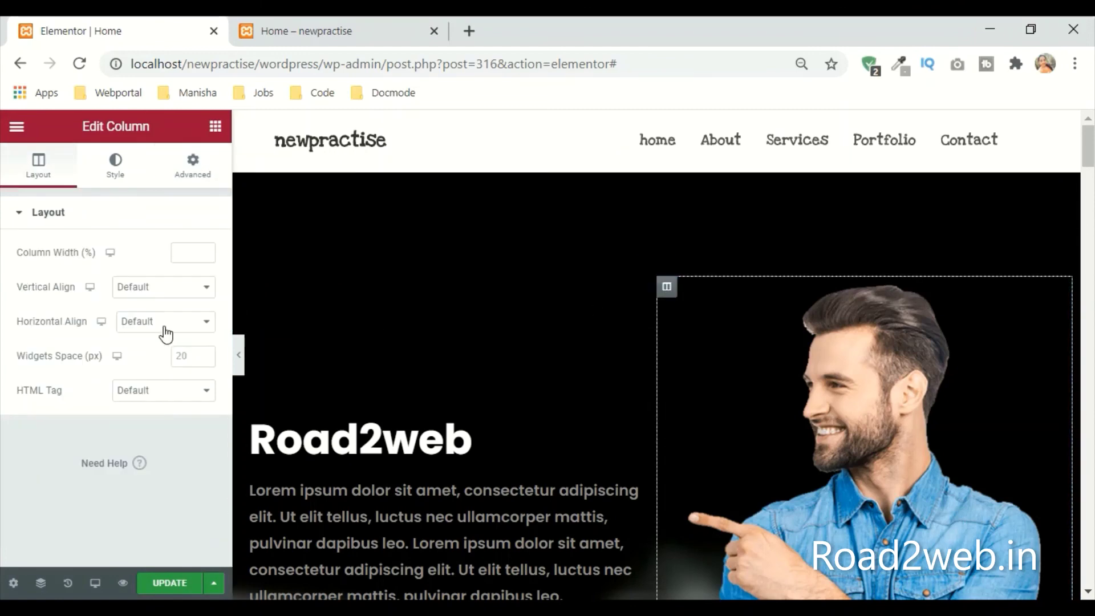
{"action": "left_click", "coordinate": [194, 168]}
{"action": "scroll", "coordinate": [89, 451], "scroll_direction": "down", "scroll_amount": 3}
{"action": "scroll", "coordinate": [87, 447], "scroll_direction": "up", "scroll_amount": 3}
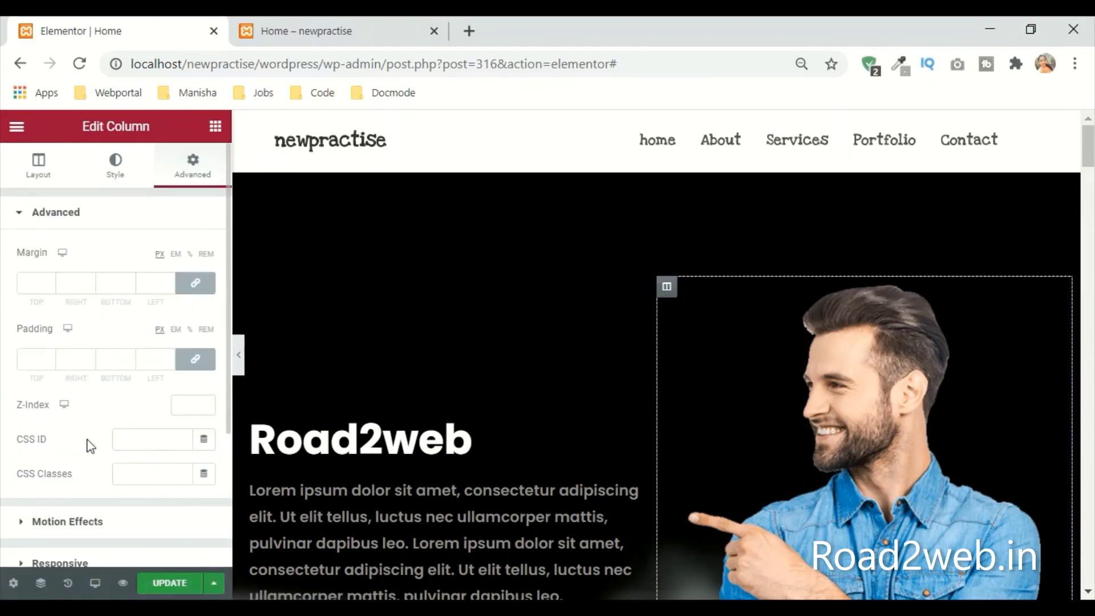
{"action": "scroll", "coordinate": [79, 473], "scroll_direction": "down", "scroll_amount": 3}
{"action": "left_click", "coordinate": [100, 332]}
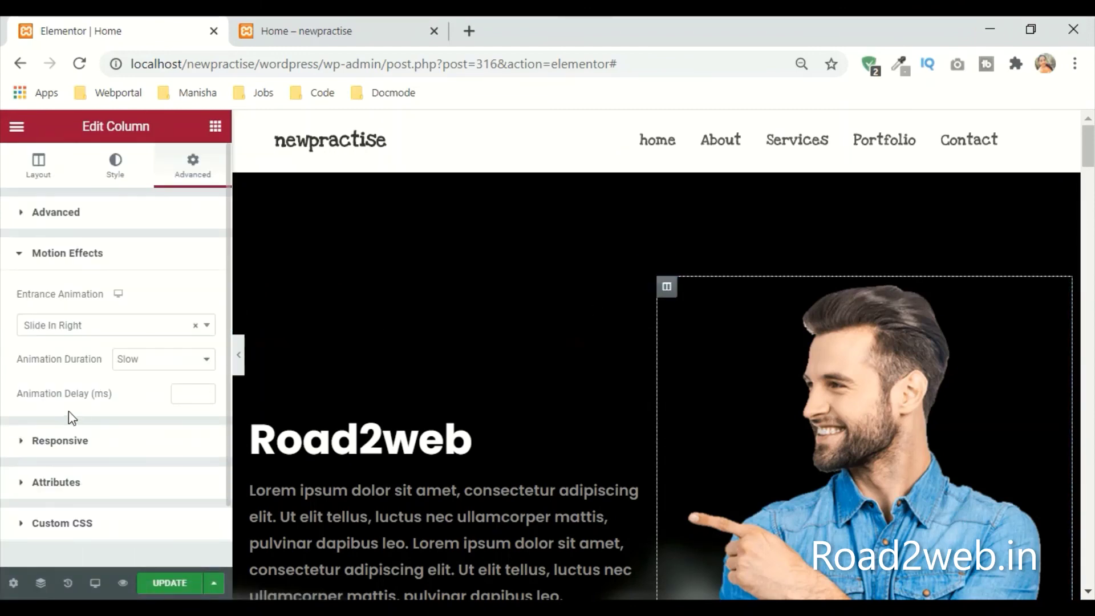
{"action": "left_click", "coordinate": [65, 329]}
{"action": "scroll", "coordinate": [57, 381], "scroll_direction": "up", "scroll_amount": 5}
{"action": "left_click", "coordinate": [65, 373]}
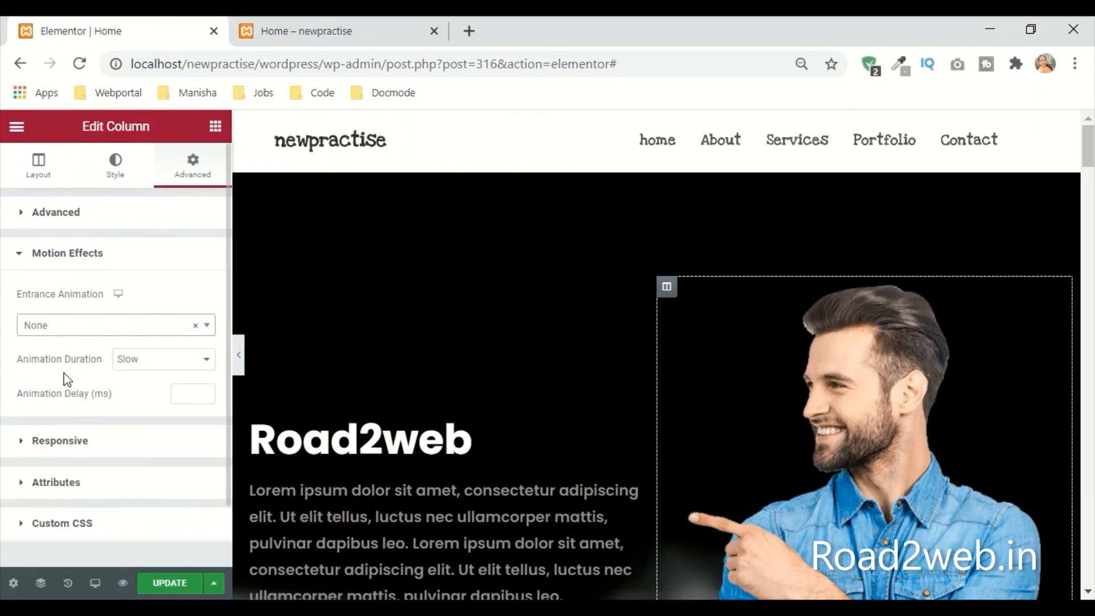
{"action": "scroll", "coordinate": [778, 421], "scroll_direction": "down", "scroll_amount": 12}
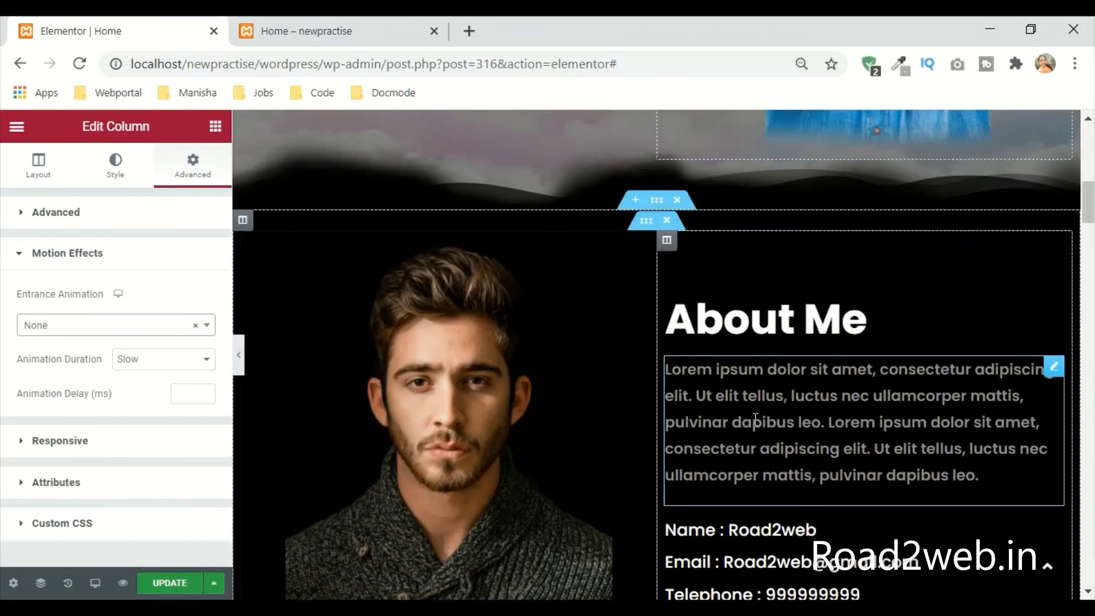
Step: Check the entrance animation assigned to the whole hero section
{"action": "scroll", "coordinate": [645, 274], "scroll_direction": "up", "scroll_amount": 4}
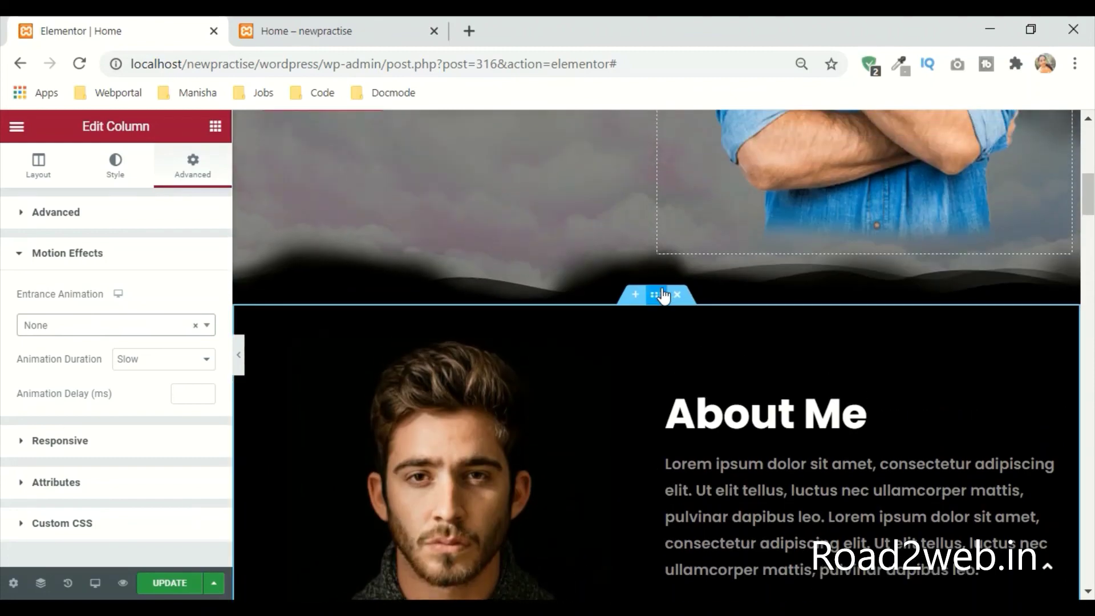
{"action": "left_click", "coordinate": [662, 295]}
{"action": "scroll", "coordinate": [705, 296], "scroll_direction": "up", "scroll_amount": 8}
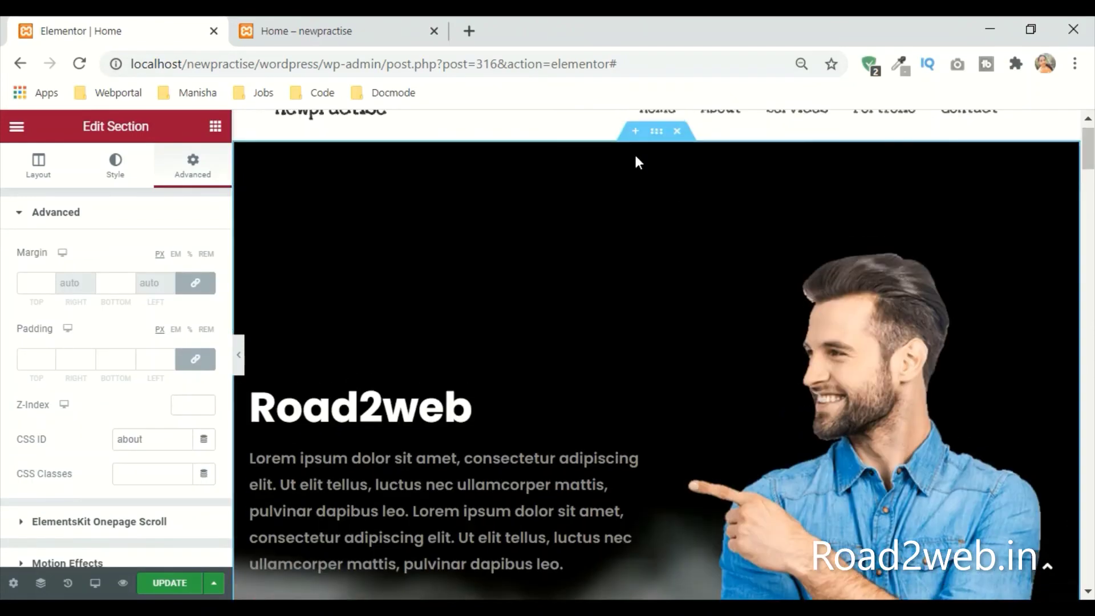
{"action": "left_click", "coordinate": [656, 138]}
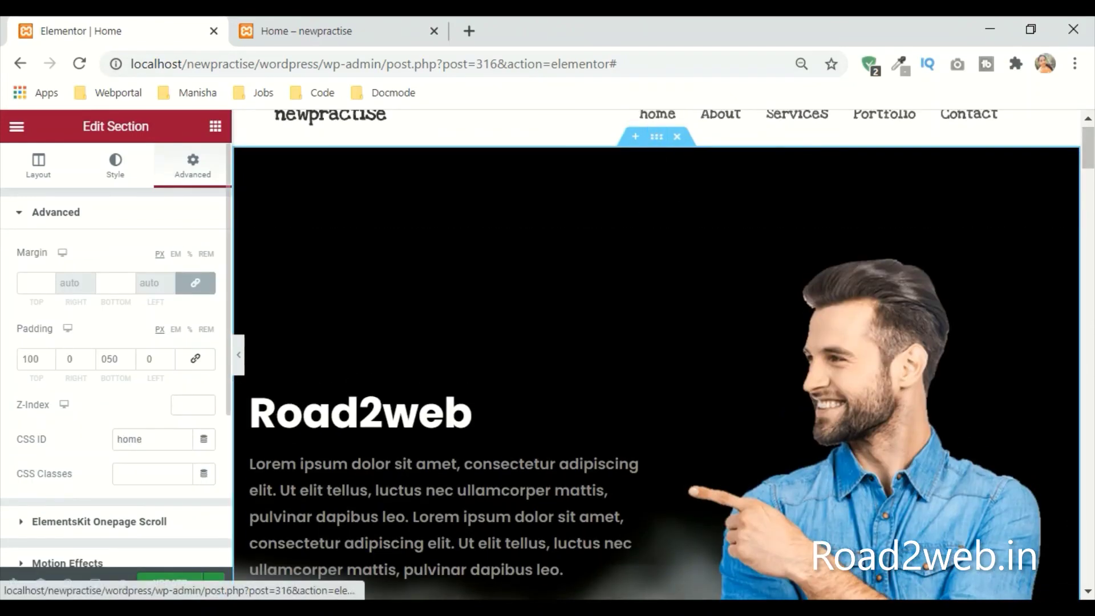
{"action": "scroll", "coordinate": [110, 481], "scroll_direction": "down", "scroll_amount": 4}
{"action": "left_click", "coordinate": [90, 327]}
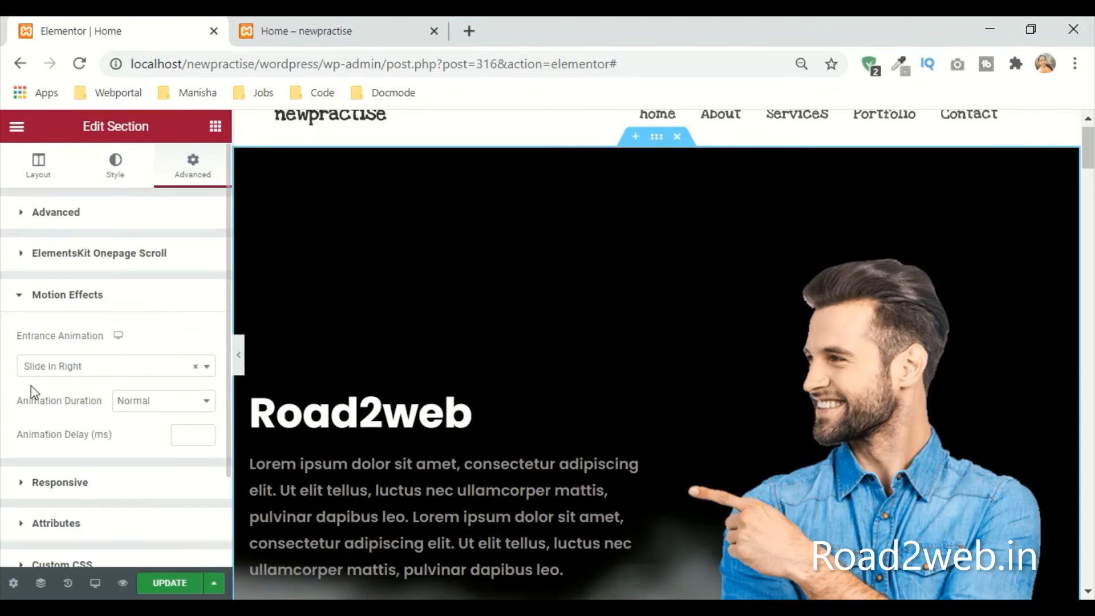
Step: Set the entrance animation of the About Me section to Slide In Left
{"action": "scroll", "coordinate": [616, 405], "scroll_direction": "down", "scroll_amount": 8}
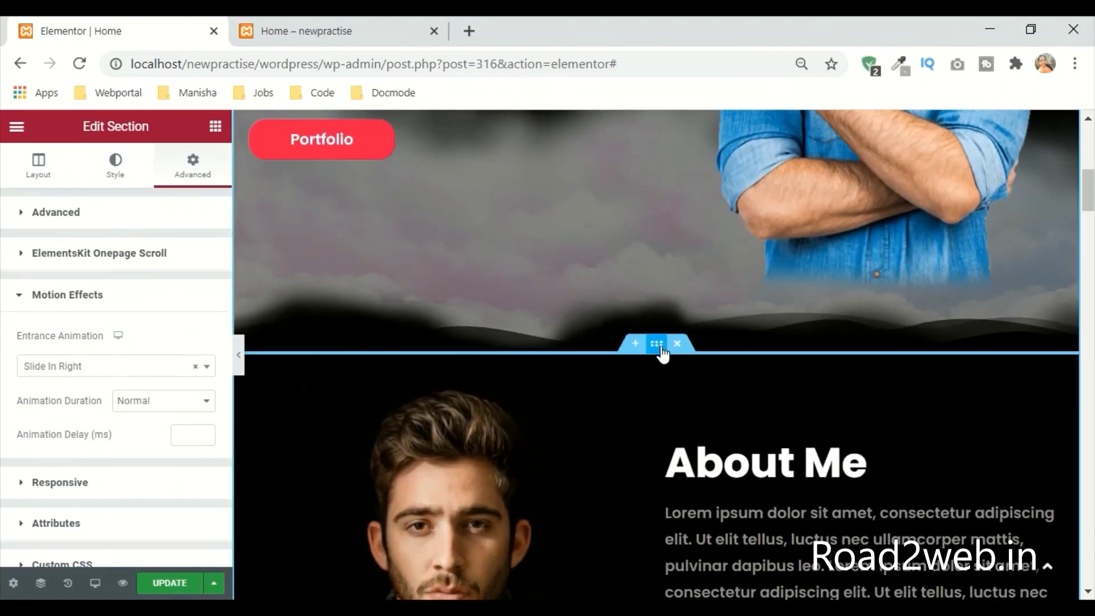
{"action": "left_click", "coordinate": [656, 344]}
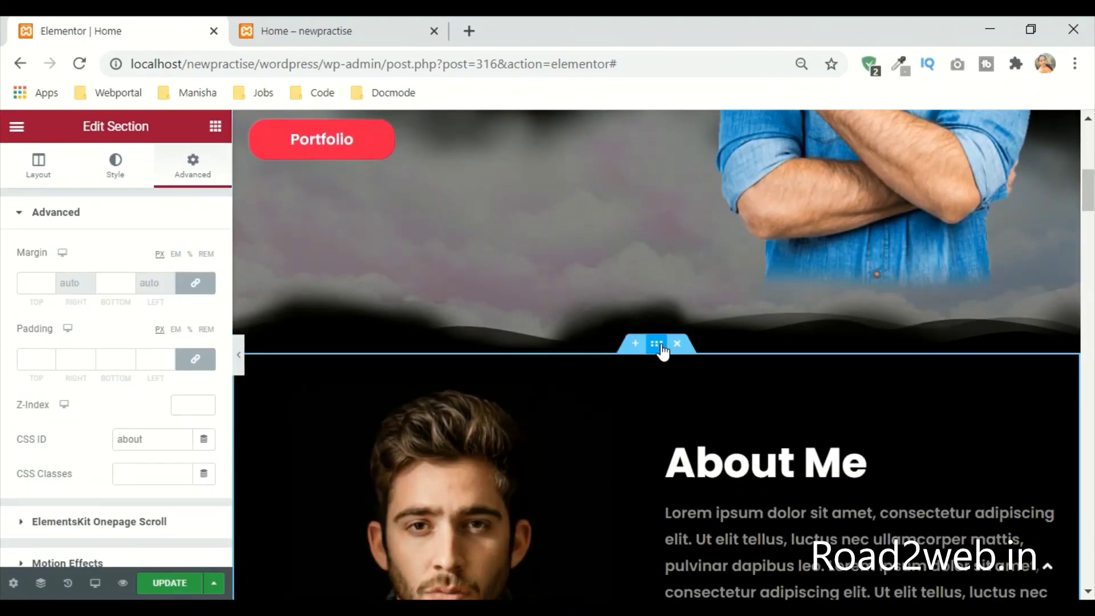
{"action": "scroll", "coordinate": [117, 370], "scroll_direction": "down", "scroll_amount": 4}
{"action": "left_click", "coordinate": [84, 328]}
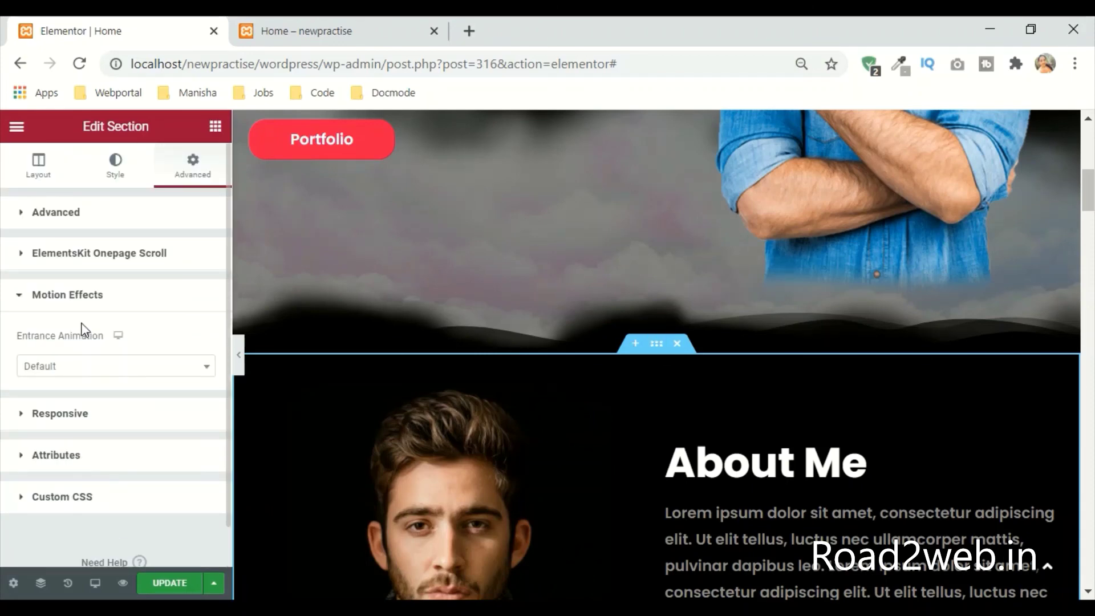
{"action": "left_click", "coordinate": [118, 368]}
{"action": "scroll", "coordinate": [100, 520], "scroll_direction": "down", "scroll_amount": 4}
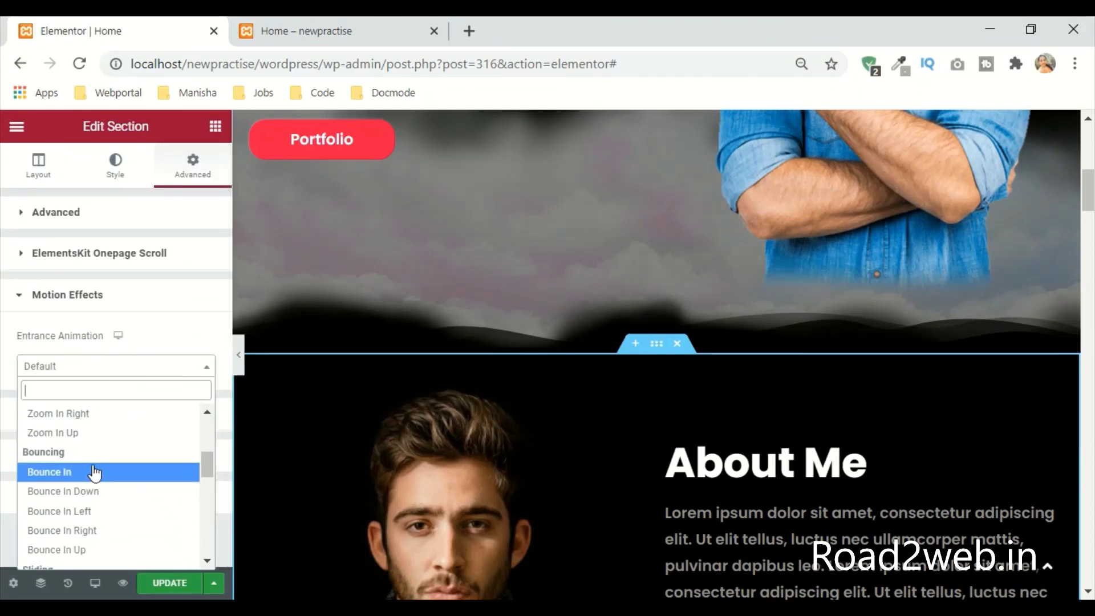
{"action": "scroll", "coordinate": [94, 496], "scroll_direction": "down", "scroll_amount": 3}
{"action": "scroll", "coordinate": [94, 505], "scroll_direction": "down", "scroll_amount": 1}
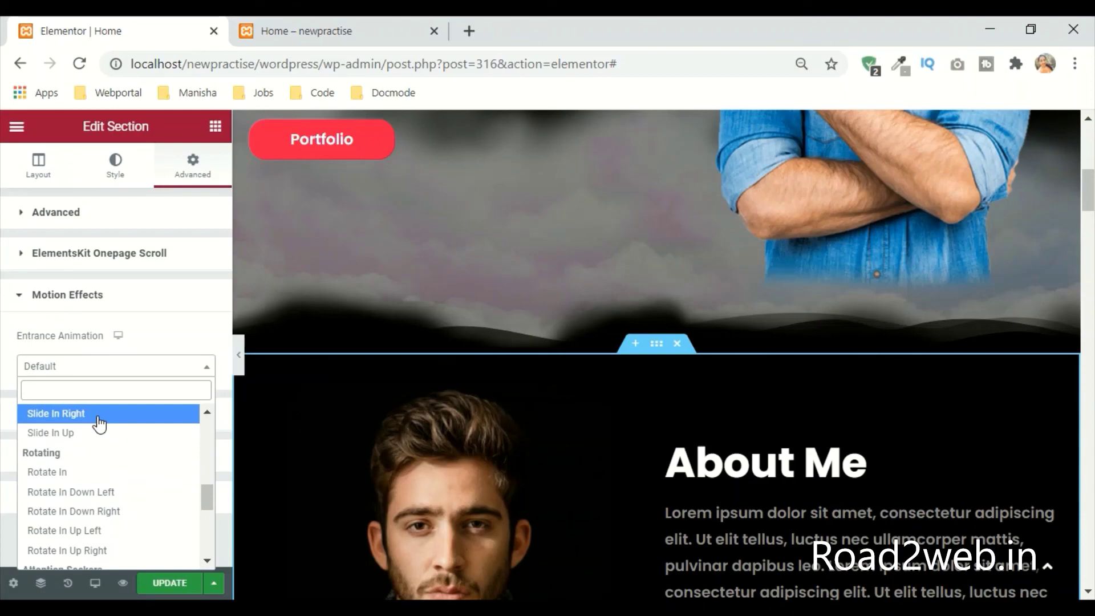
{"action": "scroll", "coordinate": [200, 491], "scroll_direction": "up", "scroll_amount": 1}
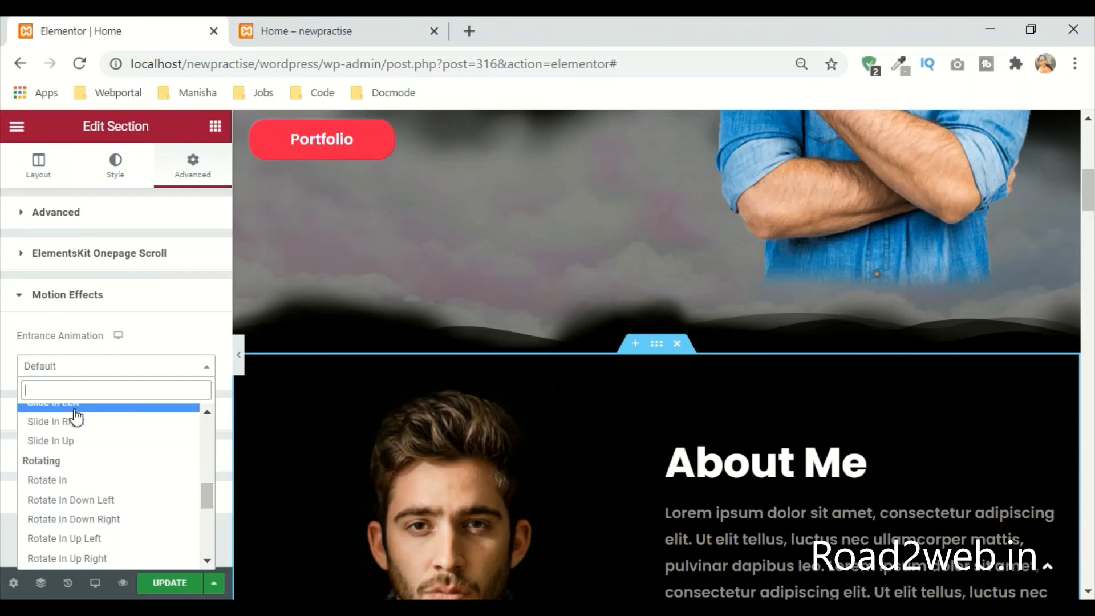
{"action": "left_click", "coordinate": [74, 408]}
Step: Open the advanced settings of the section holding Education and Experience
{"action": "scroll", "coordinate": [567, 422], "scroll_direction": "down", "scroll_amount": 8}
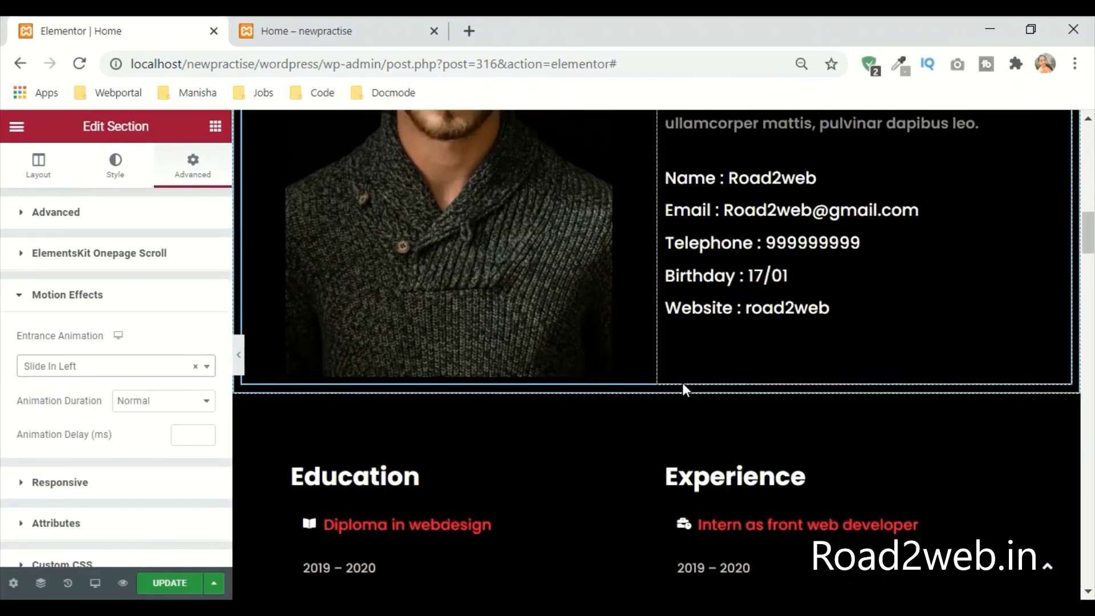
{"action": "scroll", "coordinate": [684, 390], "scroll_direction": "down", "scroll_amount": 2}
{"action": "left_click", "coordinate": [655, 291]}
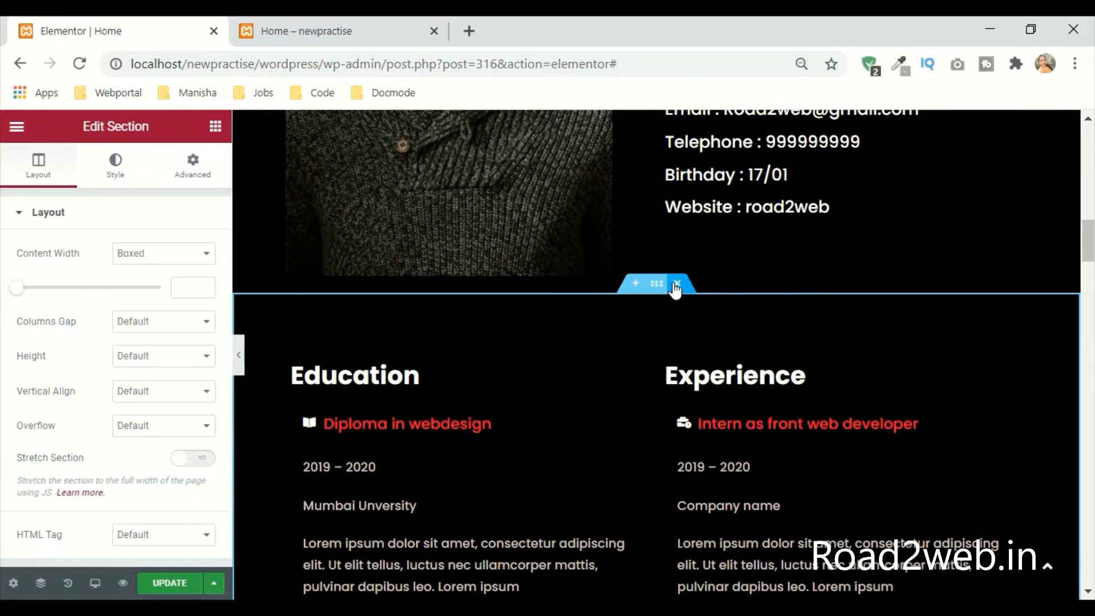
{"action": "left_click", "coordinate": [193, 164]}
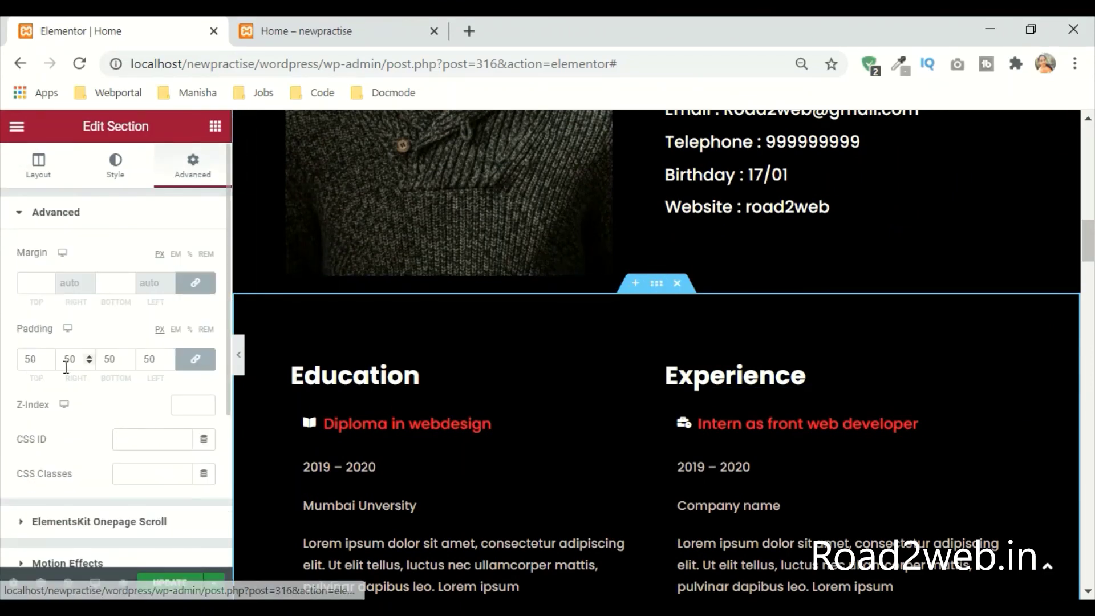
{"action": "scroll", "coordinate": [68, 376], "scroll_direction": "down", "scroll_amount": 4}
Step: Switch to the home page preview and look over the page down to the Skills section
{"action": "left_click", "coordinate": [285, 31]}
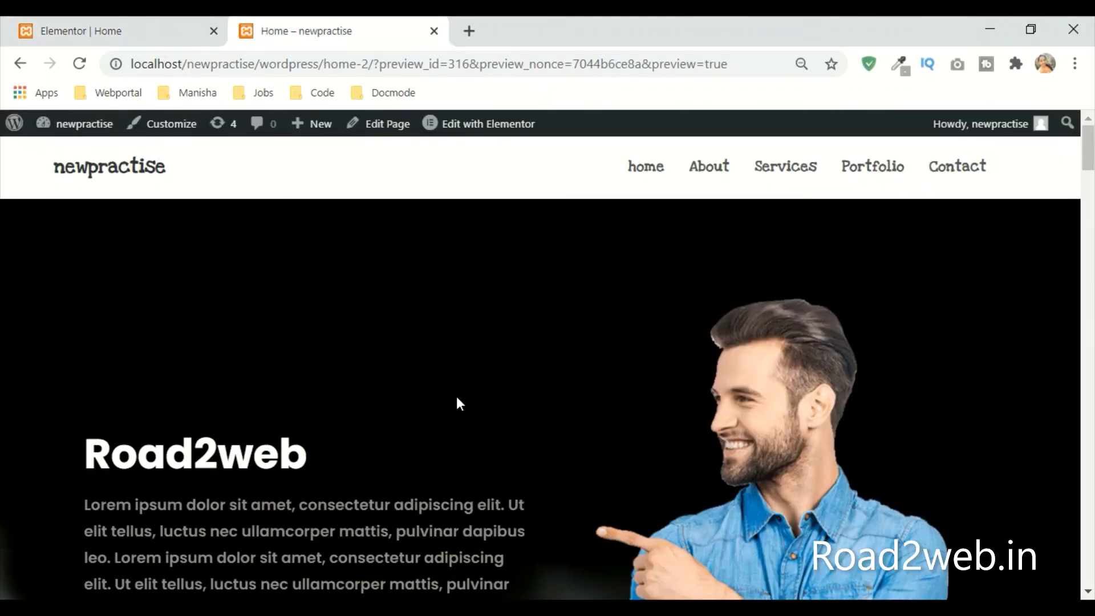
{"action": "scroll", "coordinate": [772, 368], "scroll_direction": "down", "scroll_amount": 20}
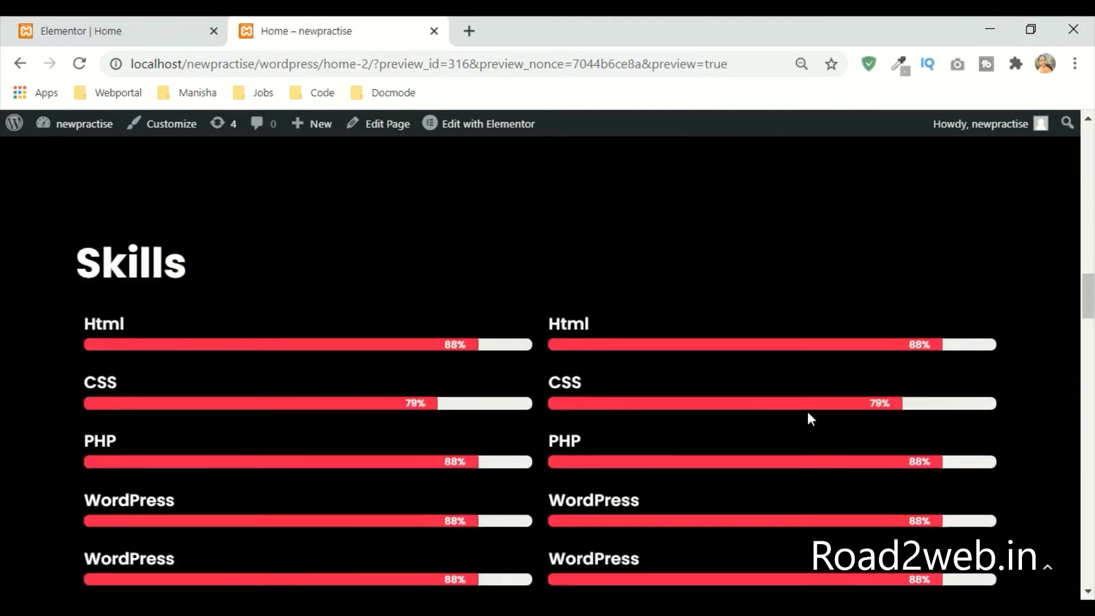
{"action": "scroll", "coordinate": [806, 408], "scroll_direction": "up", "scroll_amount": 10}
{"action": "scroll", "coordinate": [639, 331], "scroll_direction": "up", "scroll_amount": 10}
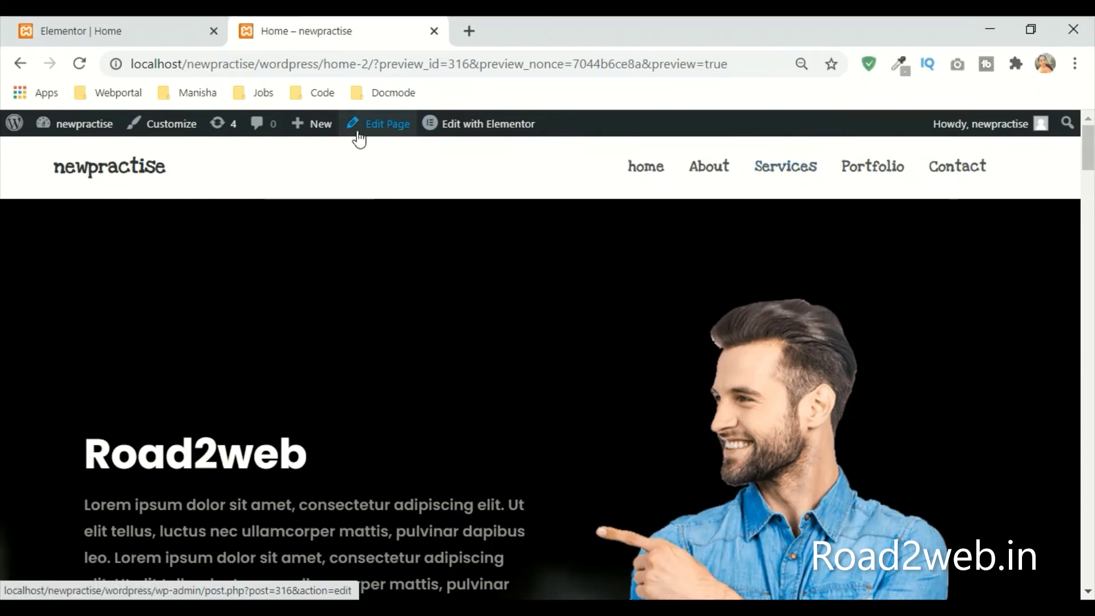
Step: Open the Home page in the WordPress page editor and set its OceanWP header style to Transparent
{"action": "left_click", "coordinate": [392, 127]}
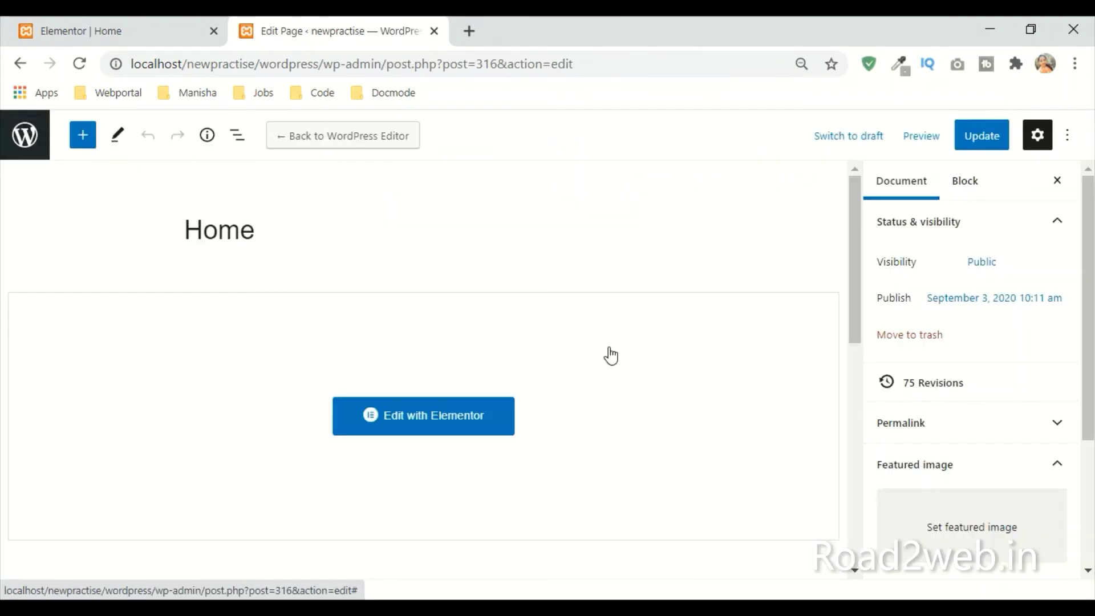
{"action": "scroll", "coordinate": [609, 354], "scroll_direction": "down", "scroll_amount": 5}
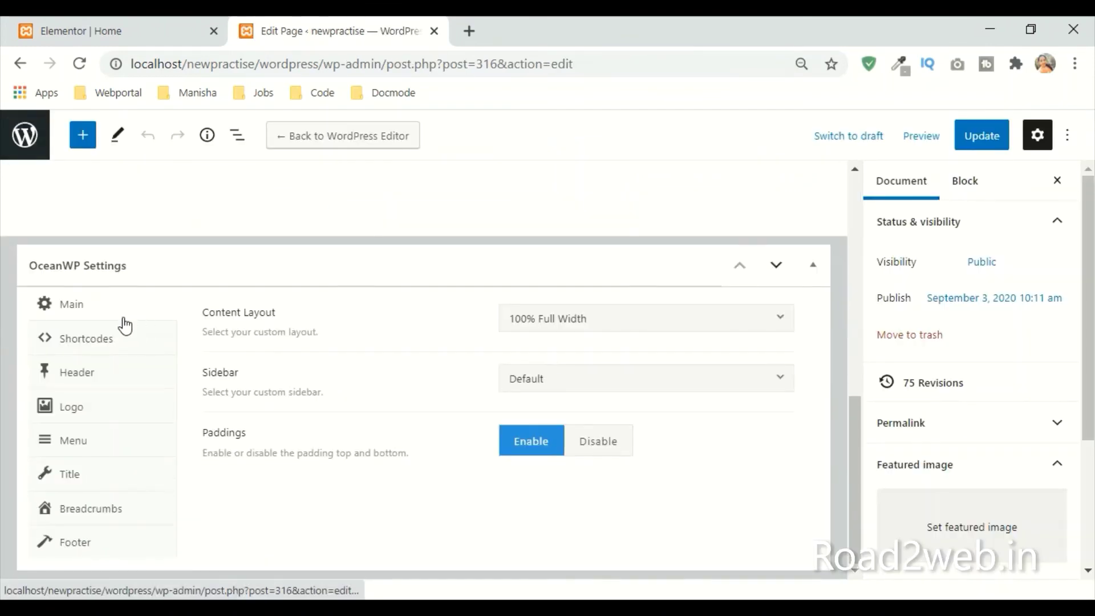
{"action": "left_click", "coordinate": [596, 330]}
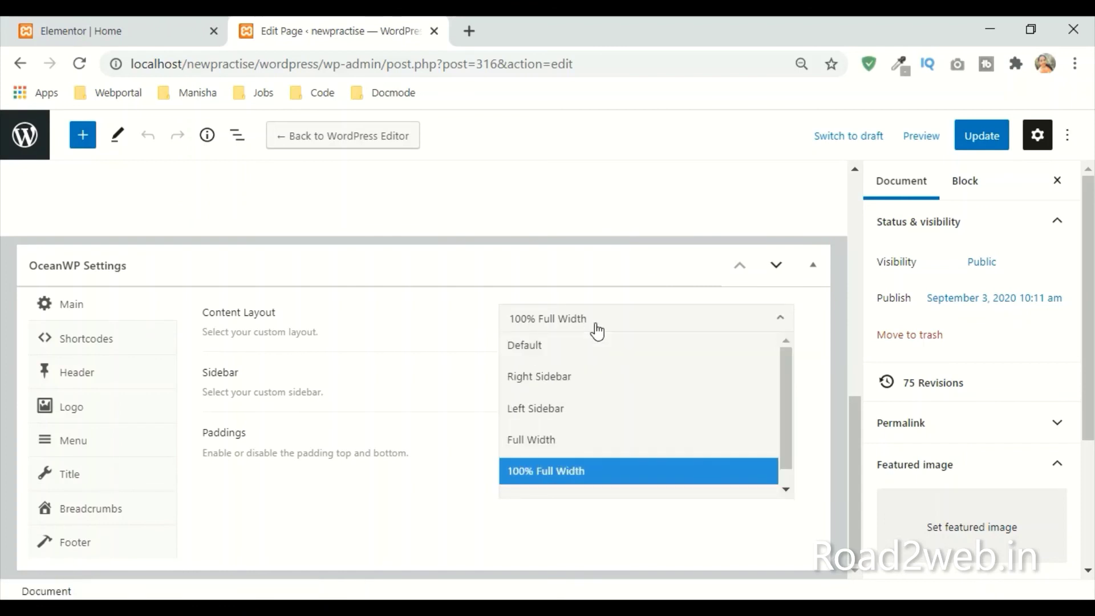
{"action": "left_click", "coordinate": [596, 329]}
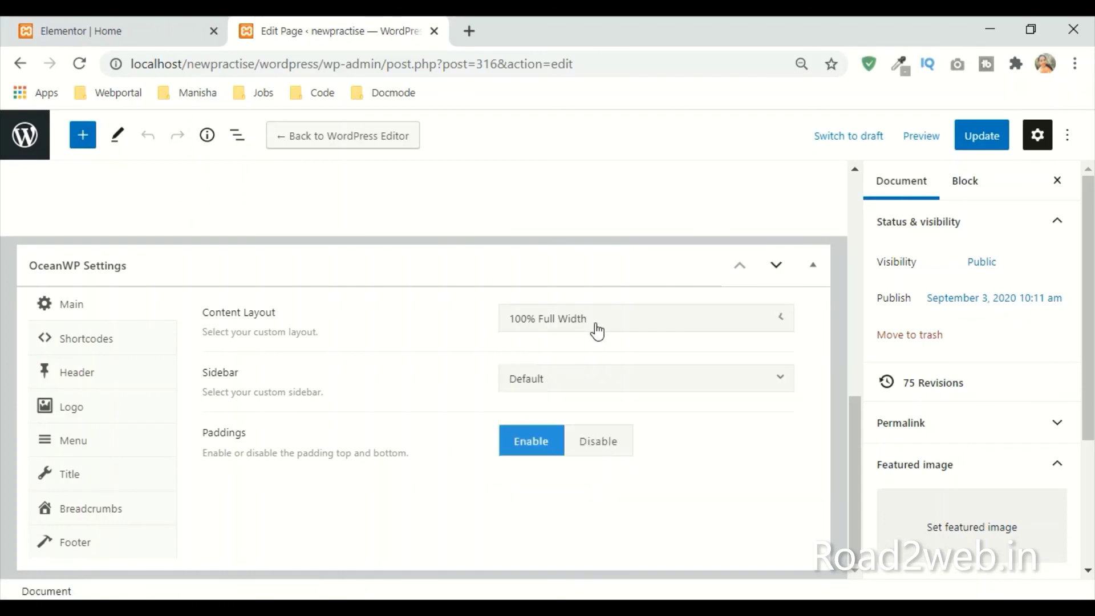
{"action": "left_click", "coordinate": [78, 374]}
{"action": "left_click", "coordinate": [604, 448]}
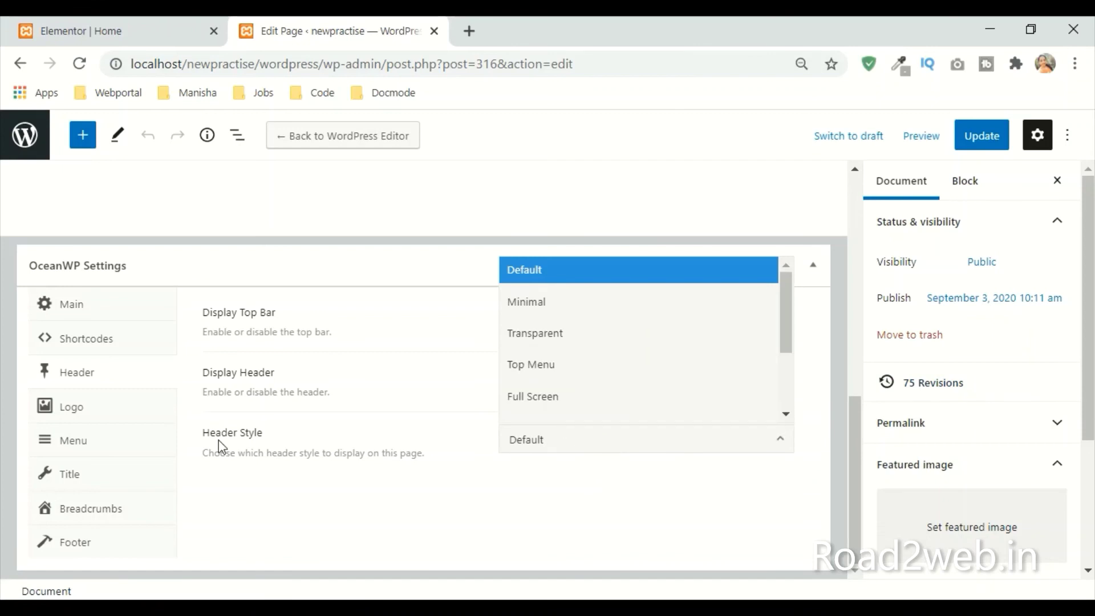
{"action": "left_click", "coordinate": [587, 337]}
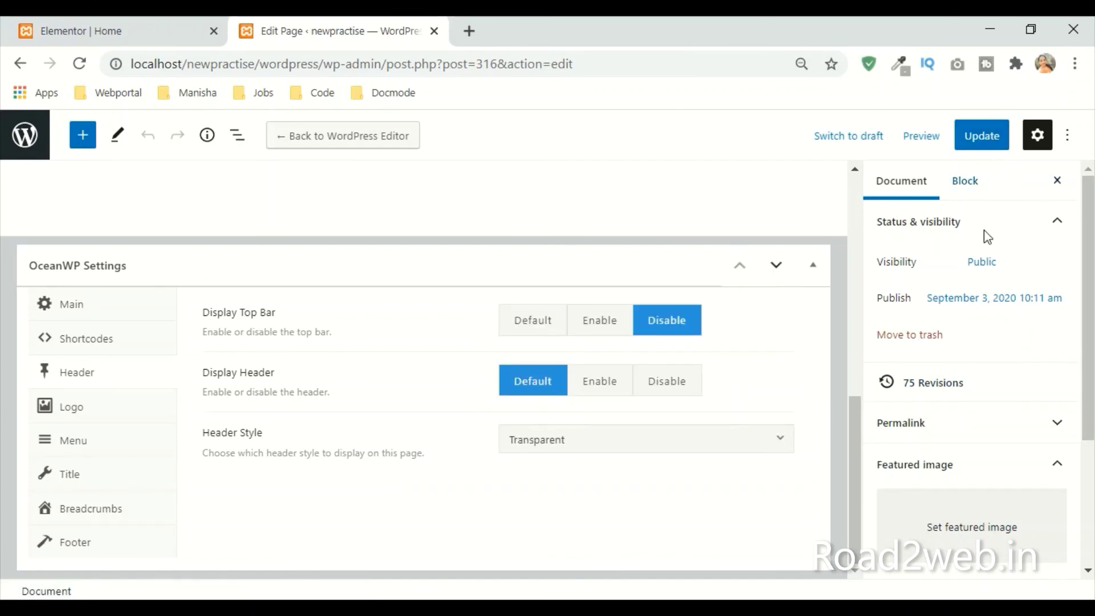
Step: Save the updated Home page with the transparent header style and view it on the site
{"action": "left_click", "coordinate": [658, 448]}
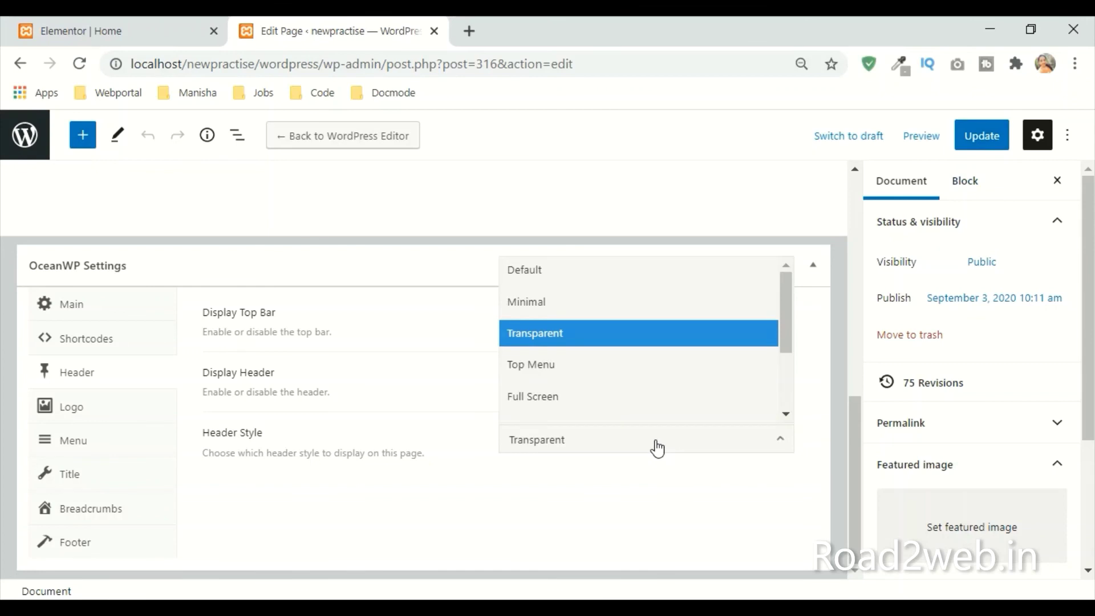
{"action": "left_click", "coordinate": [657, 448]}
{"action": "left_click", "coordinate": [655, 448]}
{"action": "left_click", "coordinate": [655, 447]}
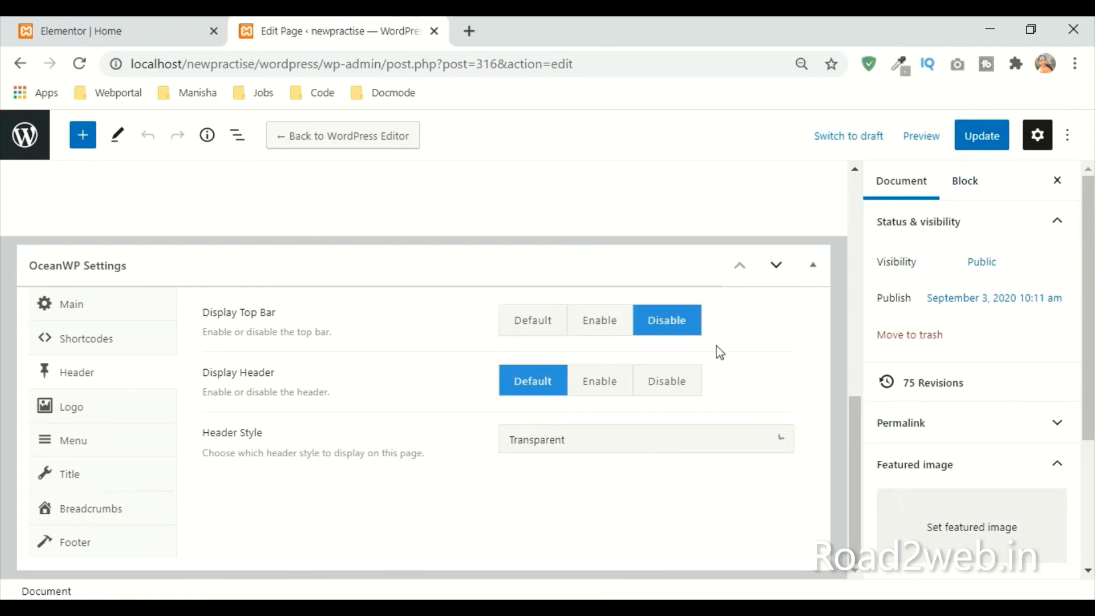
{"action": "left_click", "coordinate": [966, 132]}
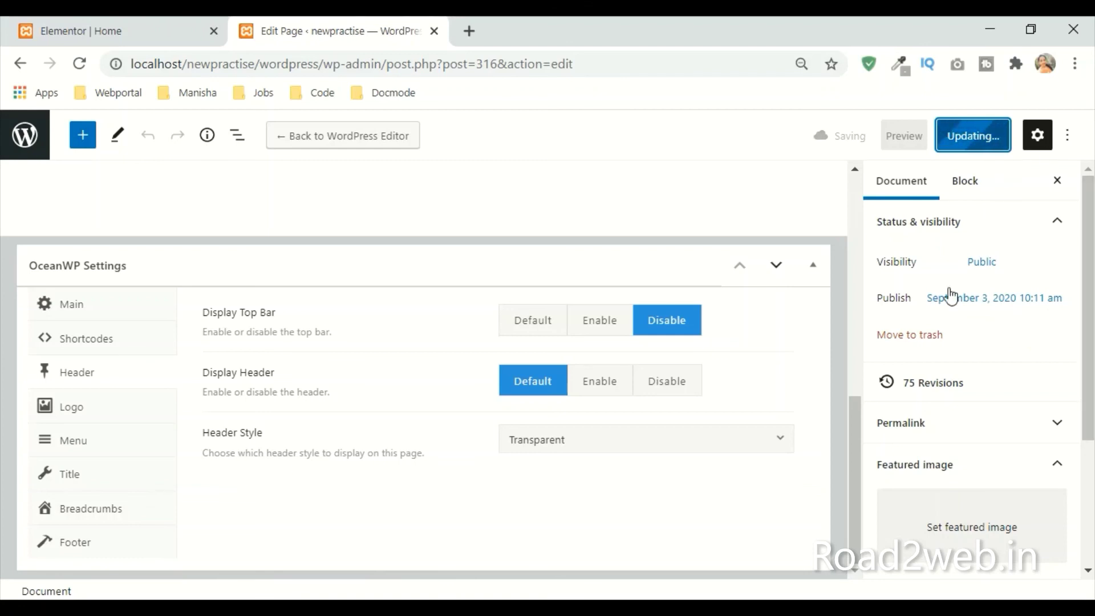
{"action": "left_click", "coordinate": [149, 549]}
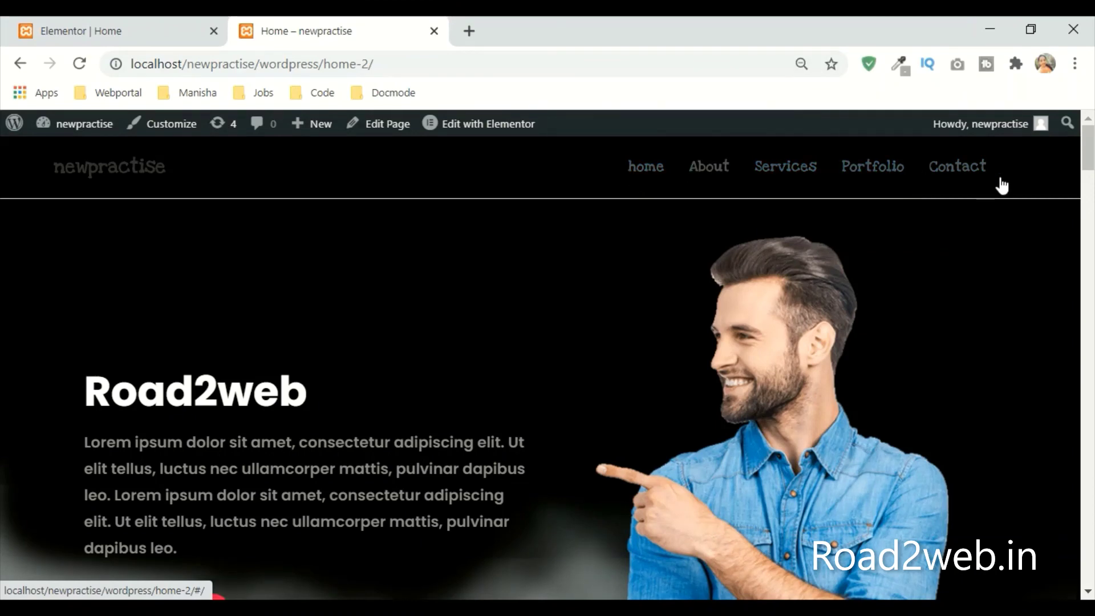
Step: Open the theme customizer for the Home page and set the Main Menu font family to Poppins
{"action": "left_click", "coordinate": [172, 126]}
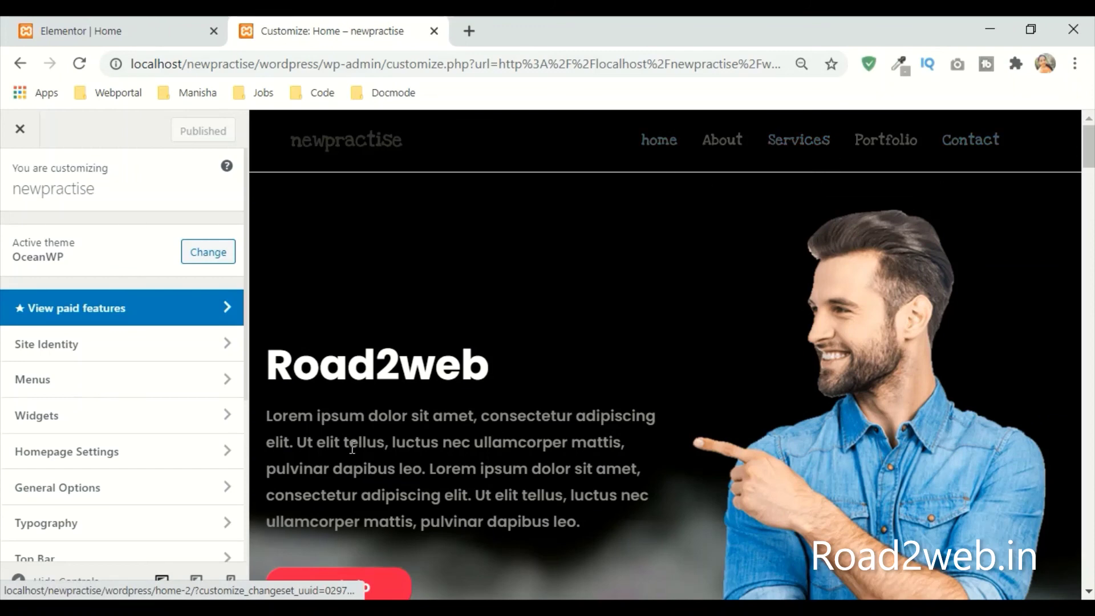
{"action": "left_click", "coordinate": [88, 392]}
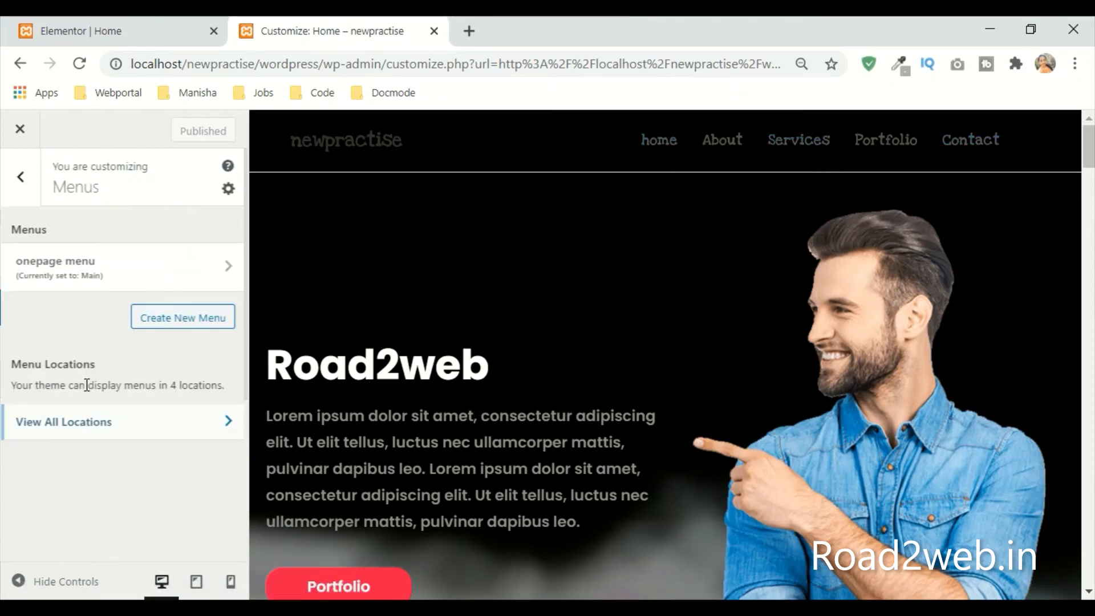
{"action": "left_click", "coordinate": [17, 181]}
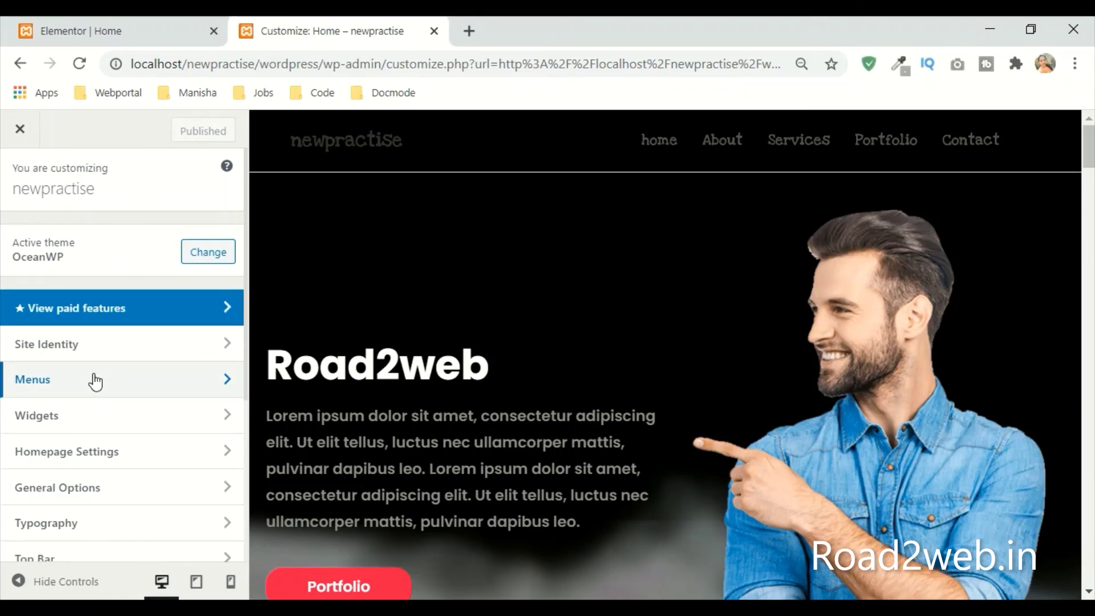
{"action": "scroll", "coordinate": [103, 450], "scroll_direction": "down", "scroll_amount": 4}
{"action": "left_click", "coordinate": [126, 321]}
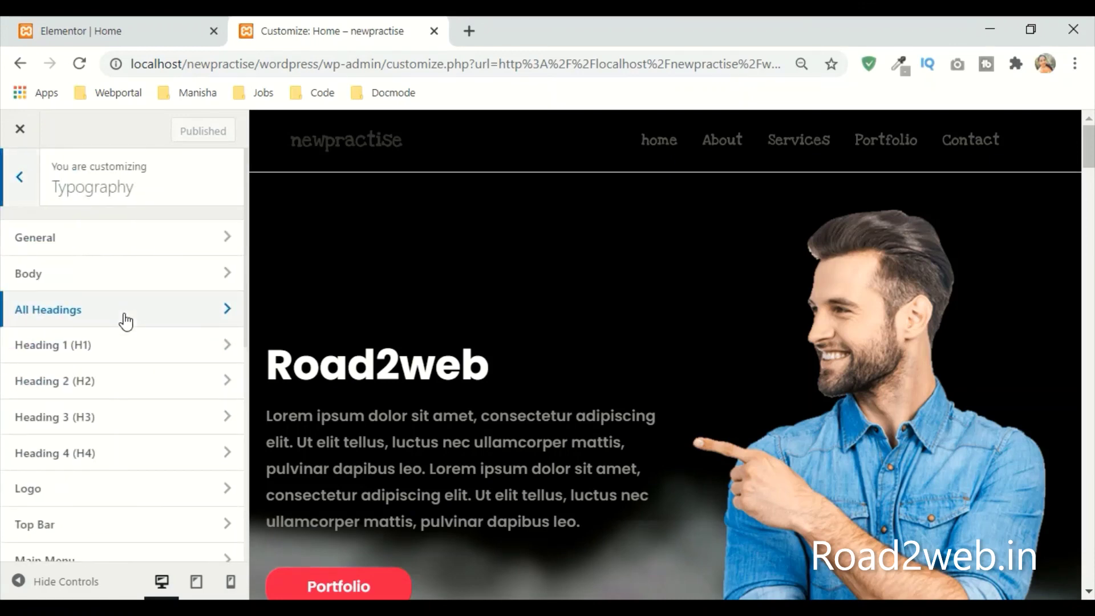
{"action": "scroll", "coordinate": [127, 410], "scroll_direction": "down", "scroll_amount": 5}
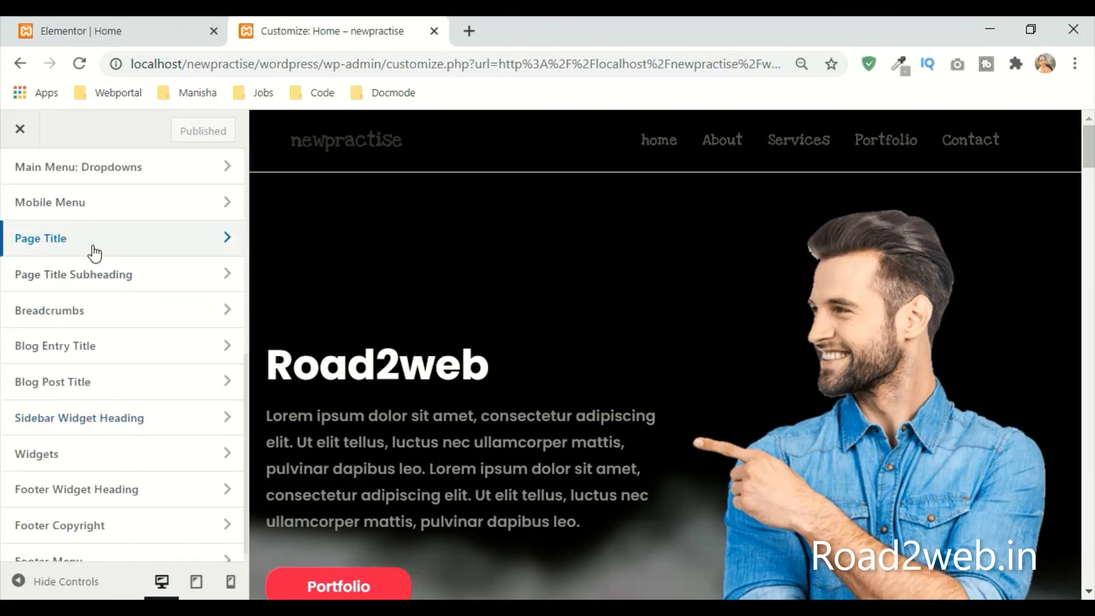
{"action": "scroll", "coordinate": [120, 274], "scroll_direction": "up", "scroll_amount": 4}
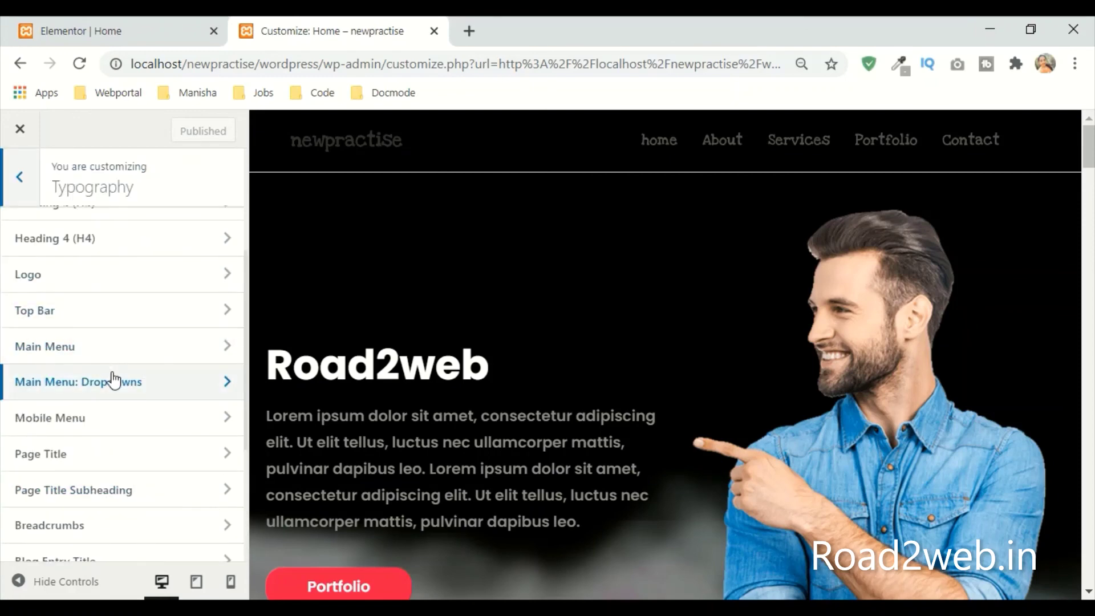
{"action": "left_click", "coordinate": [125, 362]}
{"action": "left_click", "coordinate": [147, 280]}
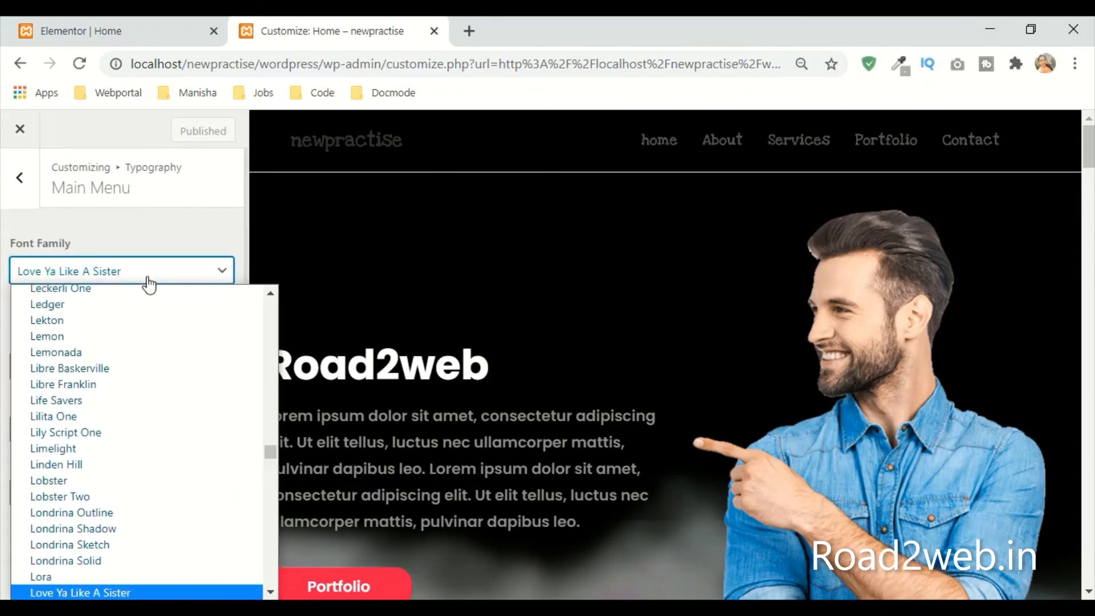
{"action": "type", "text": "pop"}
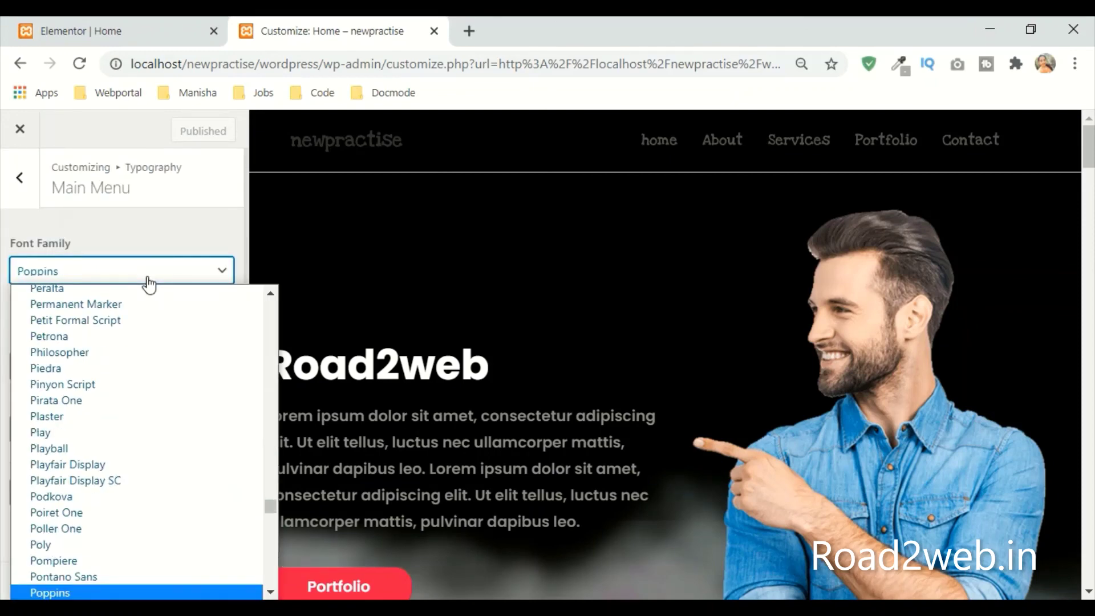
{"action": "key", "text": "Return"}
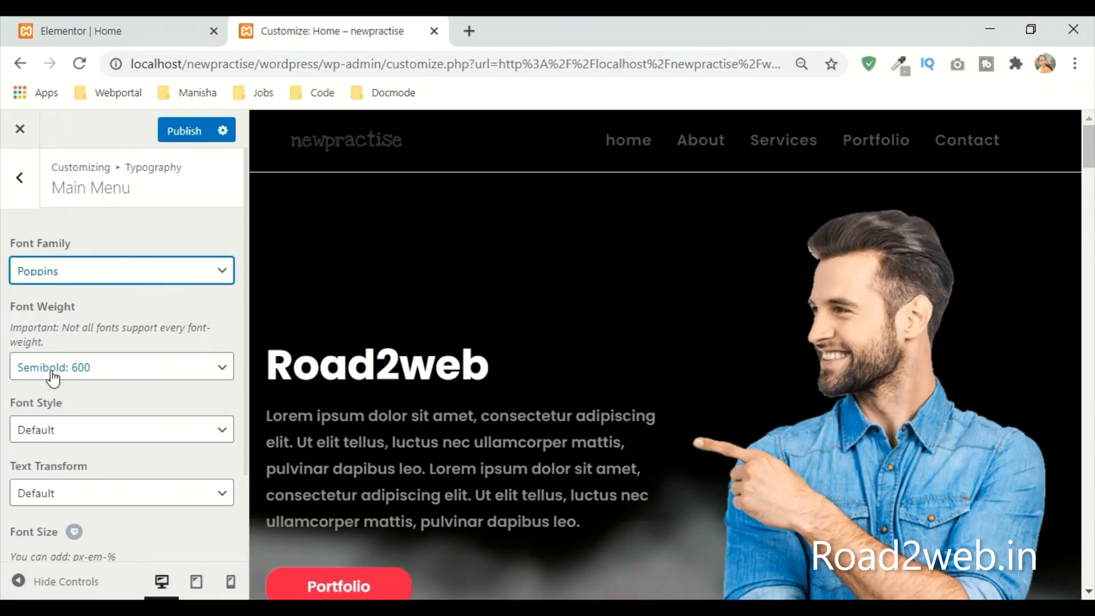
Step: Review the Main Menu typography options, then return to the customizer's top-level section list
{"action": "scroll", "coordinate": [60, 399], "scroll_direction": "down", "scroll_amount": 2}
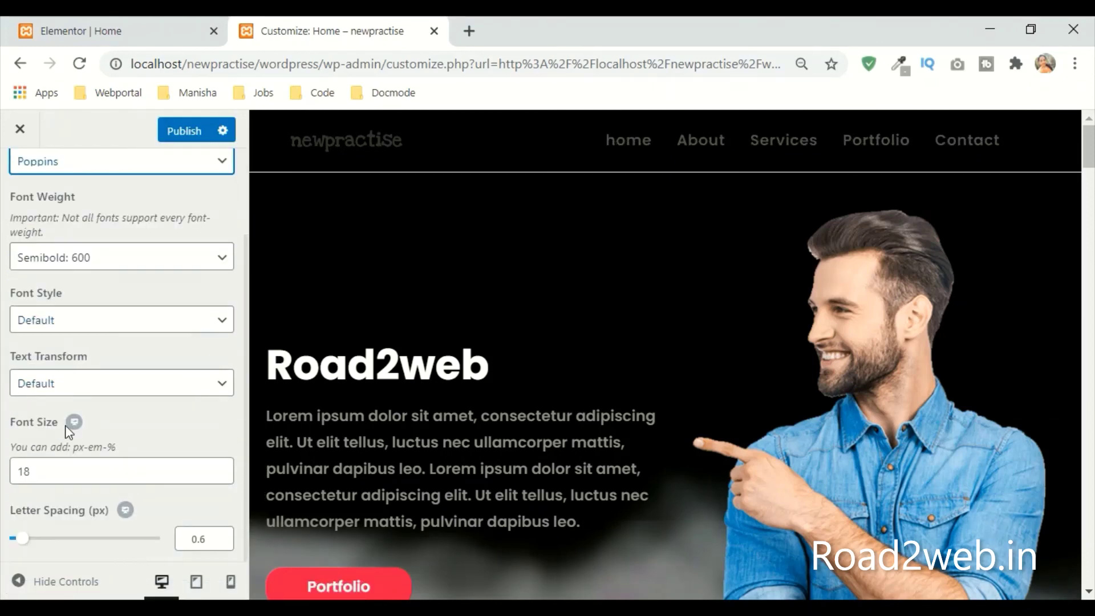
{"action": "scroll", "coordinate": [127, 485], "scroll_direction": "up", "scroll_amount": 2}
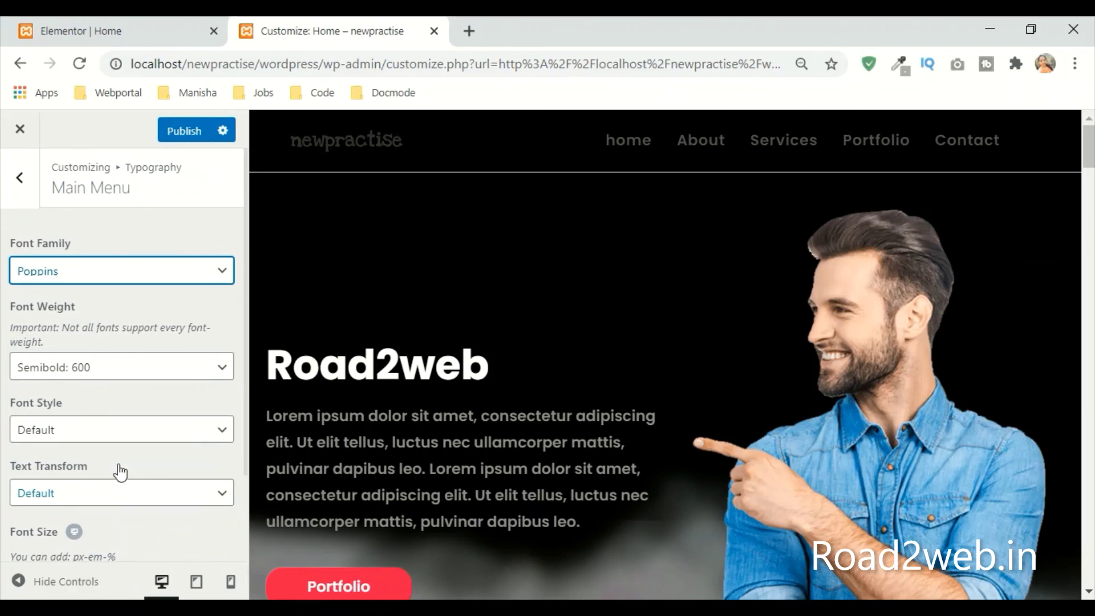
{"action": "left_click", "coordinate": [18, 180]}
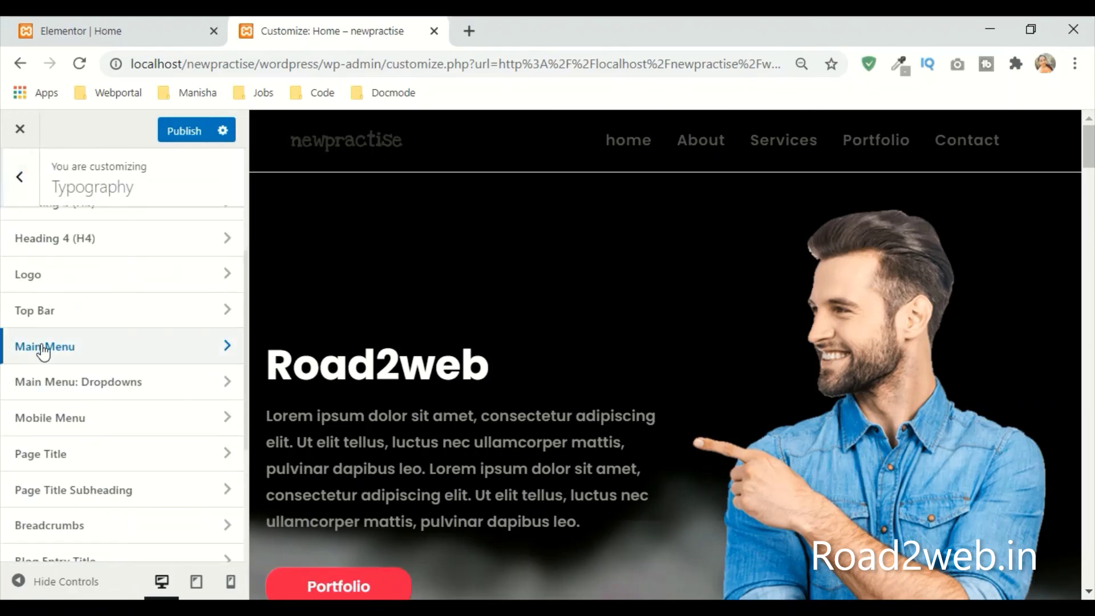
{"action": "key", "text": "Escape"}
{"action": "left_click", "coordinate": [92, 313]}
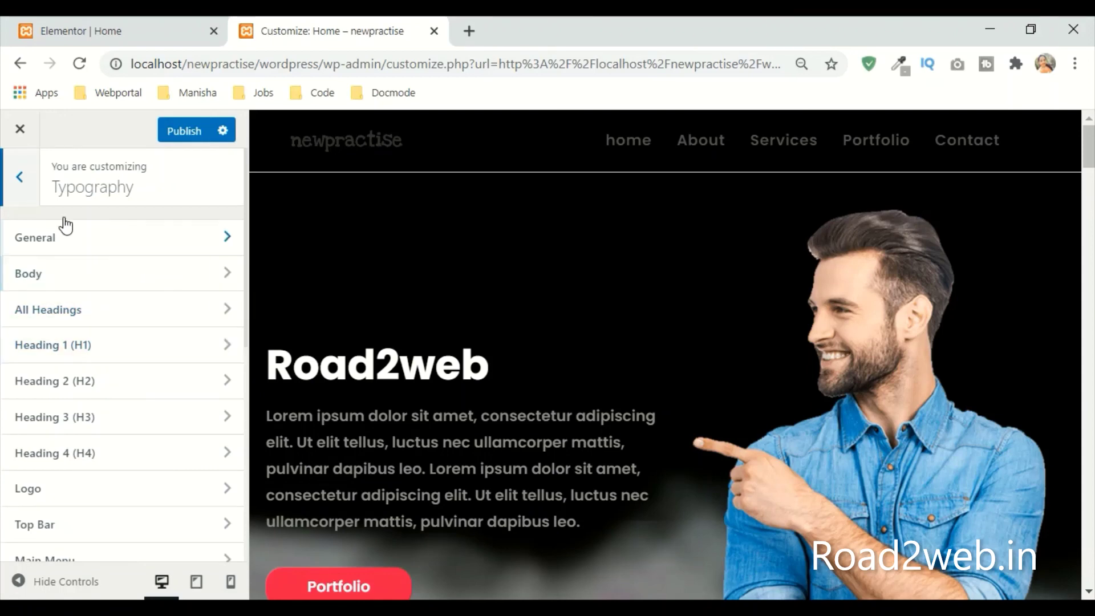
{"action": "left_click", "coordinate": [9, 181]}
{"action": "scroll", "coordinate": [142, 332], "scroll_direction": "up", "scroll_amount": 4}
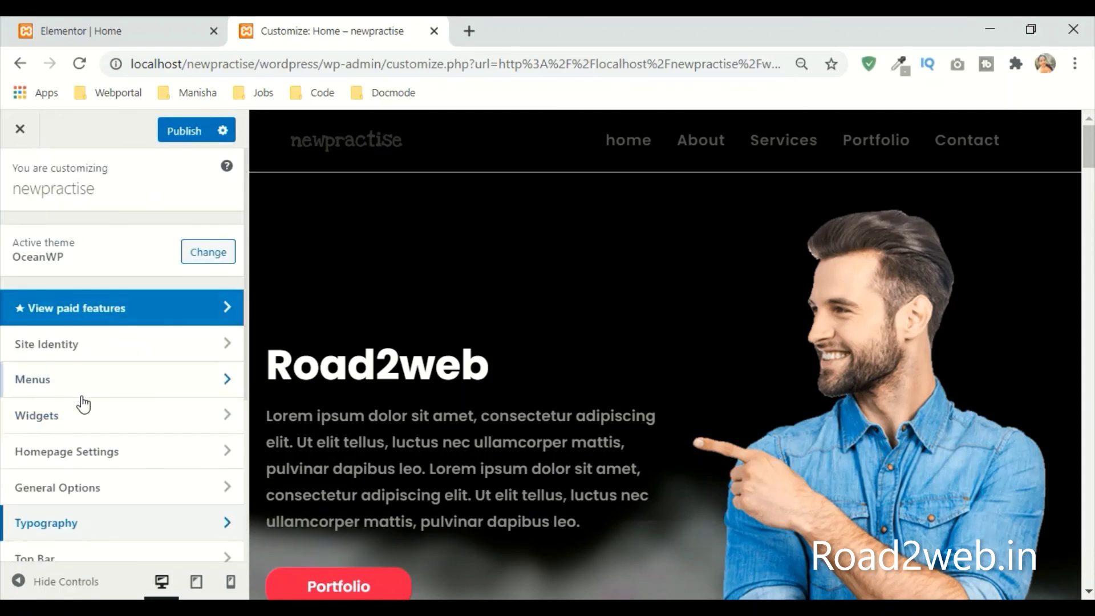
Step: Set the site-wide links color to #fff in the General Styling options and return to the main customizer list
{"action": "left_click", "coordinate": [107, 491]}
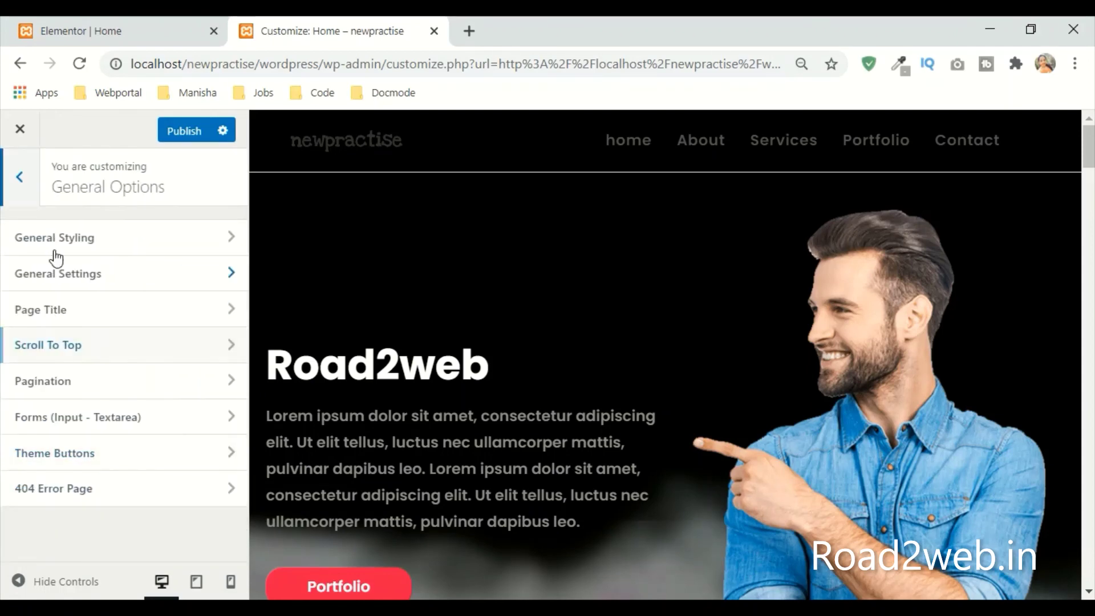
{"action": "left_click", "coordinate": [69, 260]}
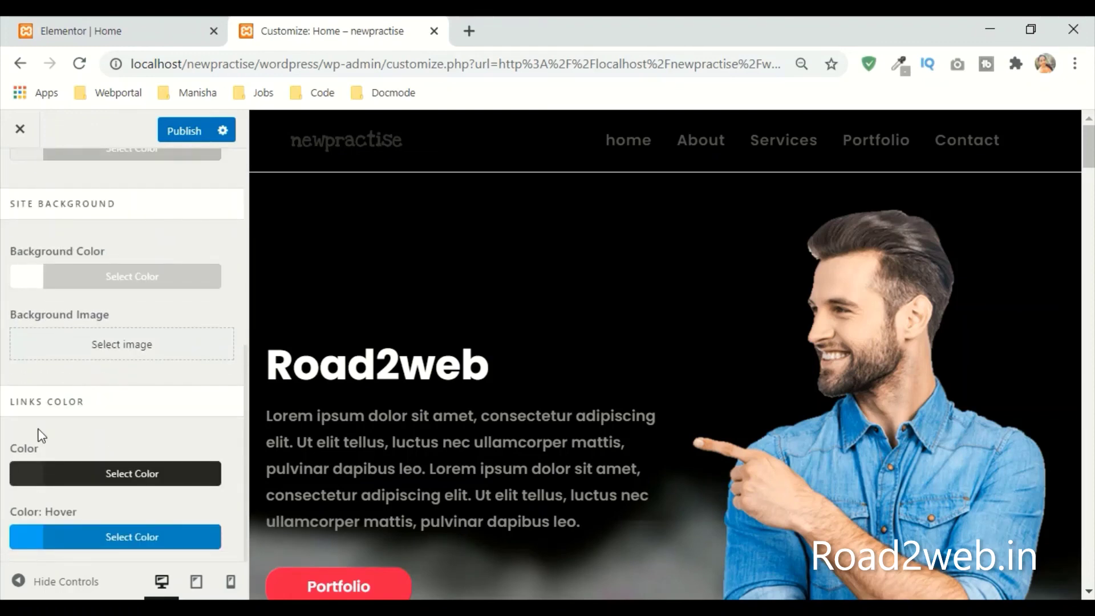
{"action": "left_click", "coordinate": [37, 479]}
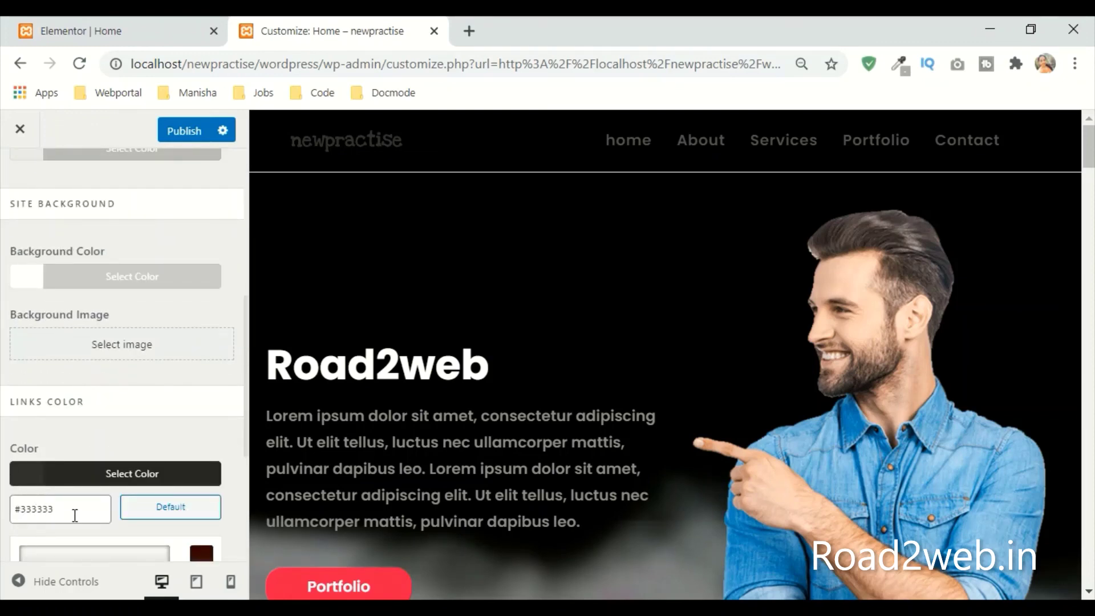
{"action": "left_click", "coordinate": [3, 510]}
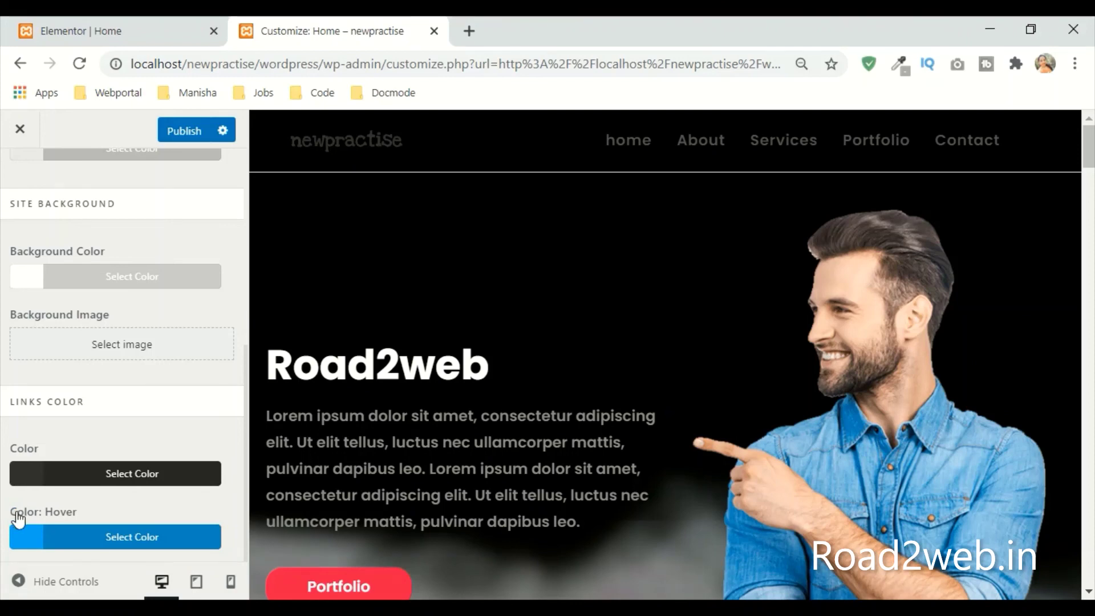
{"action": "left_click", "coordinate": [26, 486]}
{"action": "left_click_drag", "start_coordinate": [63, 510], "coordinate": [3, 507]}
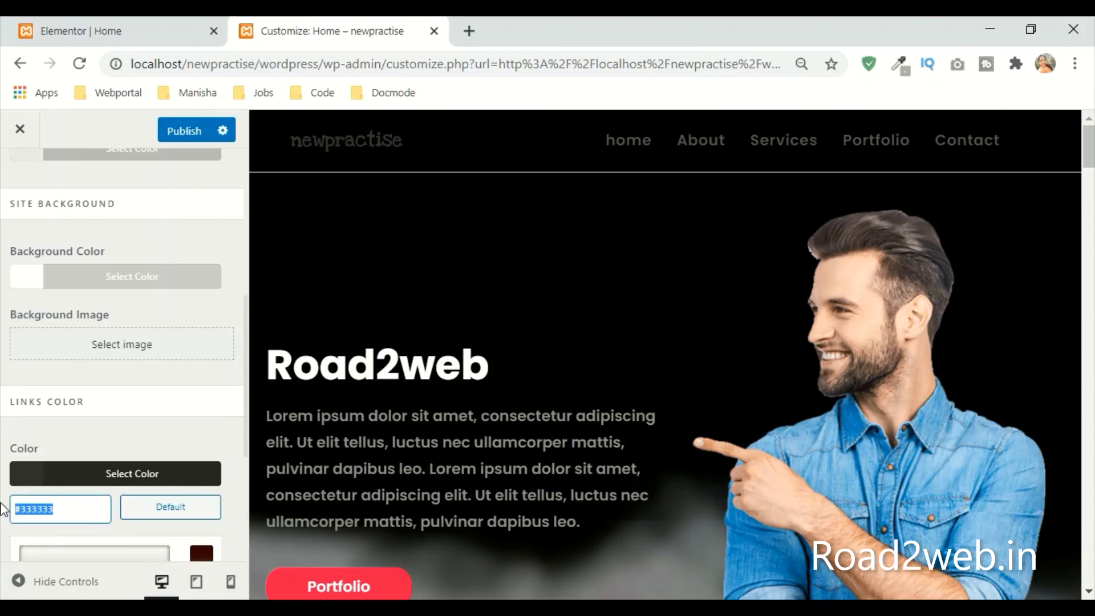
{"action": "type", "text": "3"}
{"action": "key", "text": "BackSpace"}
{"action": "type", "text": "#fff"}
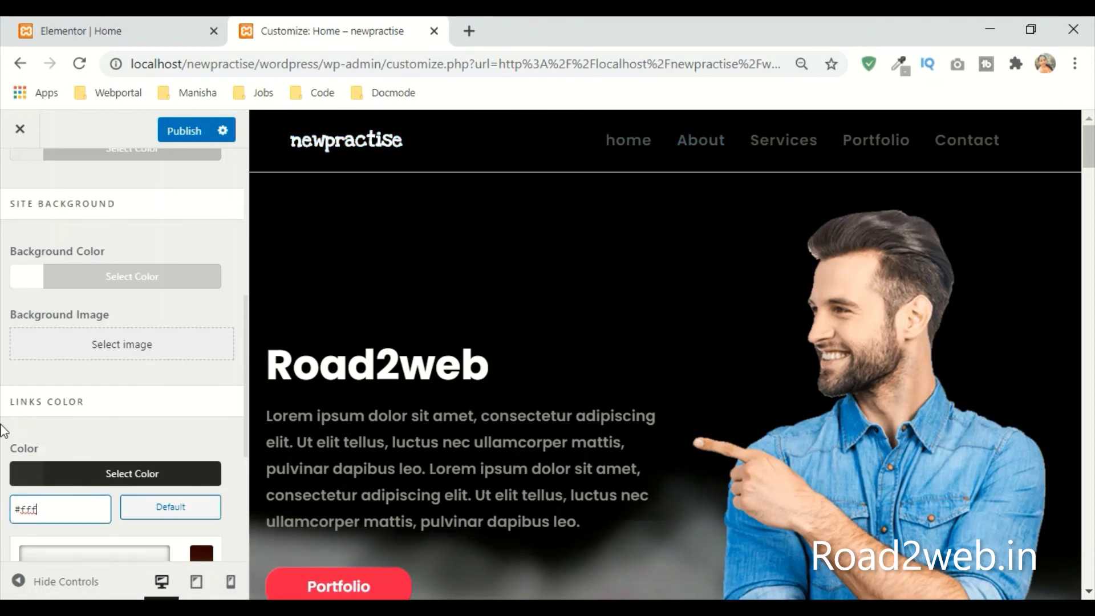
{"action": "left_click", "coordinate": [160, 422]}
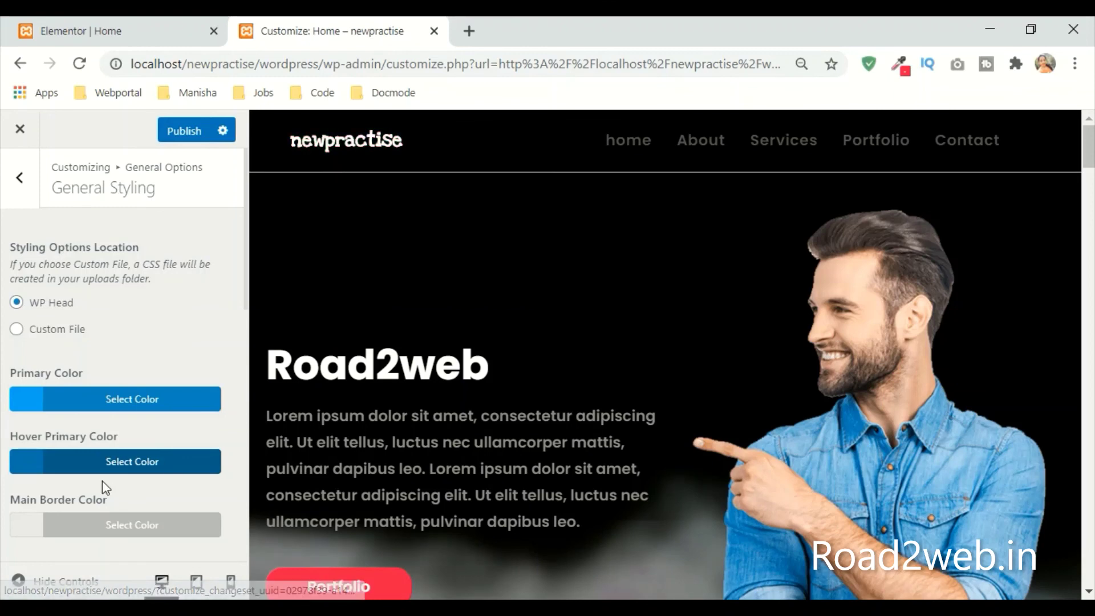
{"action": "key", "text": "Escape"}
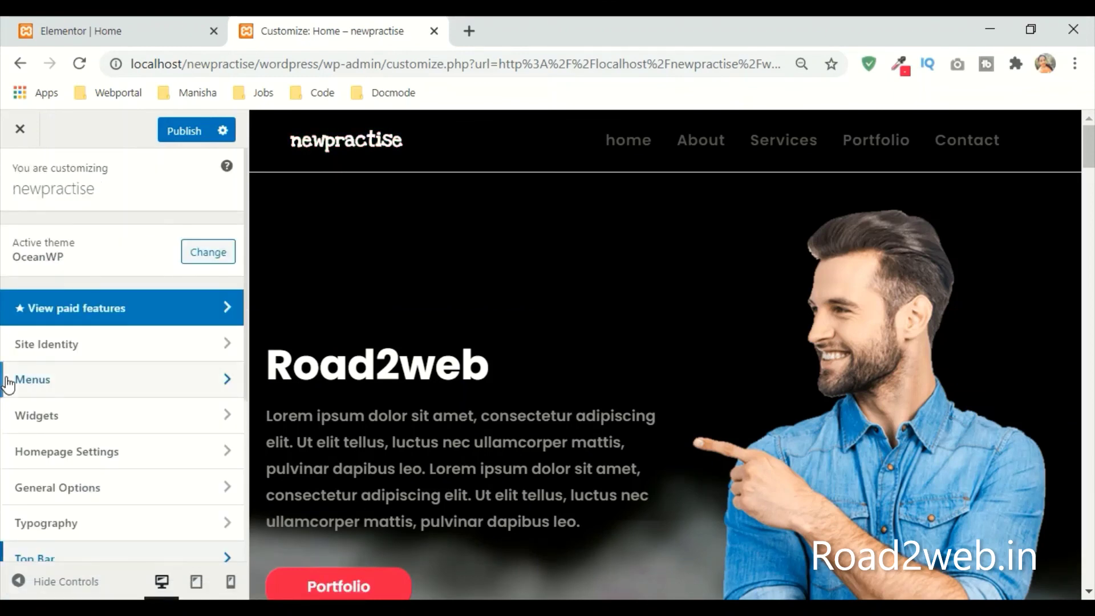
Step: Open the header's Menu settings and the main styling Link Color value for editing
{"action": "scroll", "coordinate": [49, 336], "scroll_direction": "down", "scroll_amount": 5}
{"action": "left_click", "coordinate": [49, 336]}
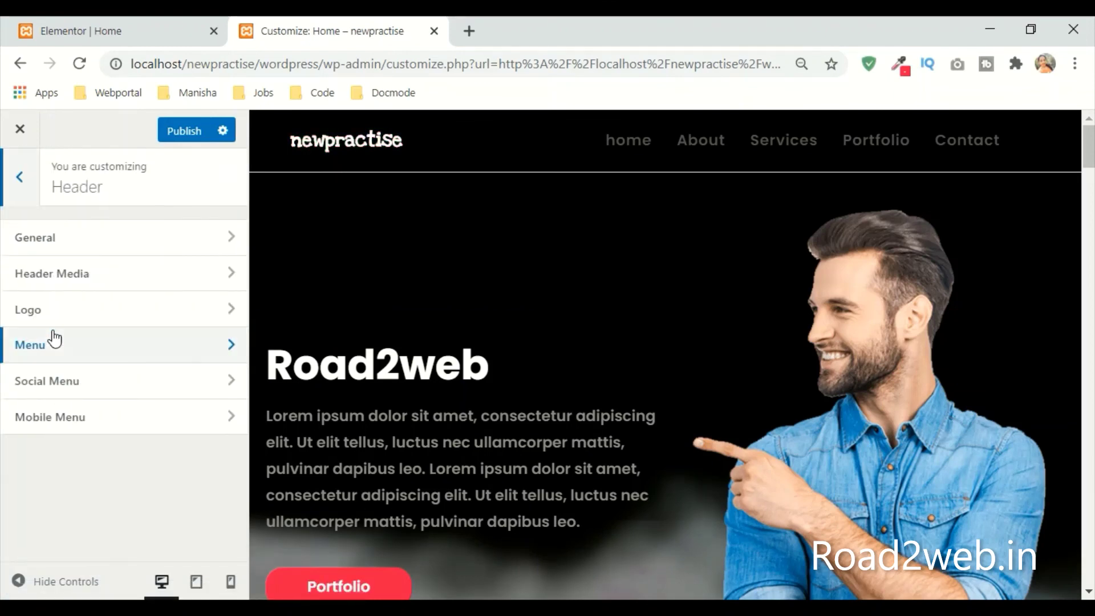
{"action": "left_click", "coordinate": [55, 340]}
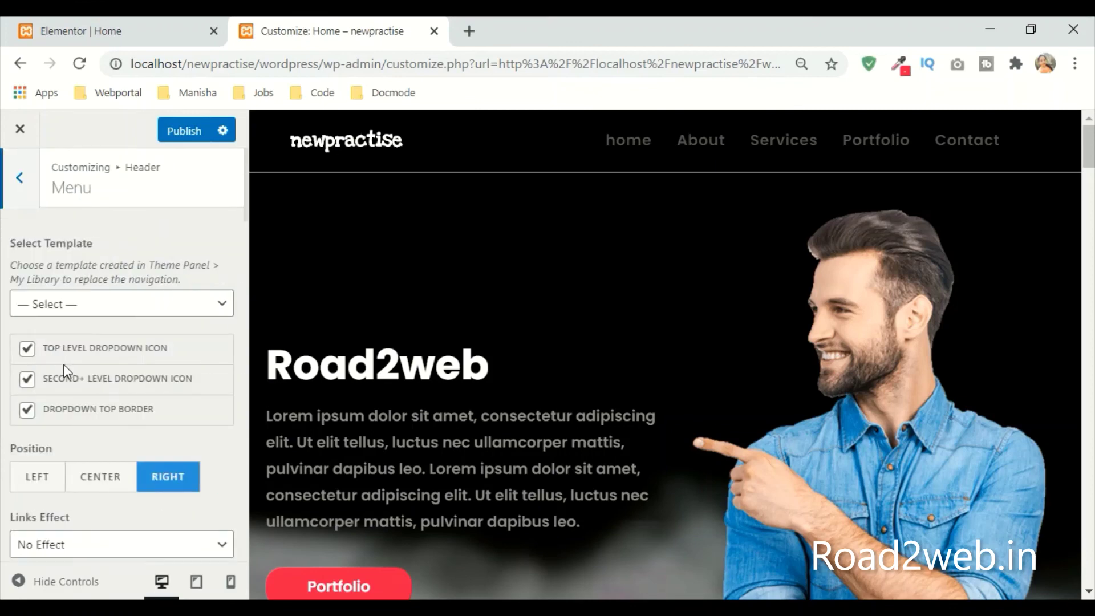
{"action": "scroll", "coordinate": [67, 373], "scroll_direction": "down", "scroll_amount": 5}
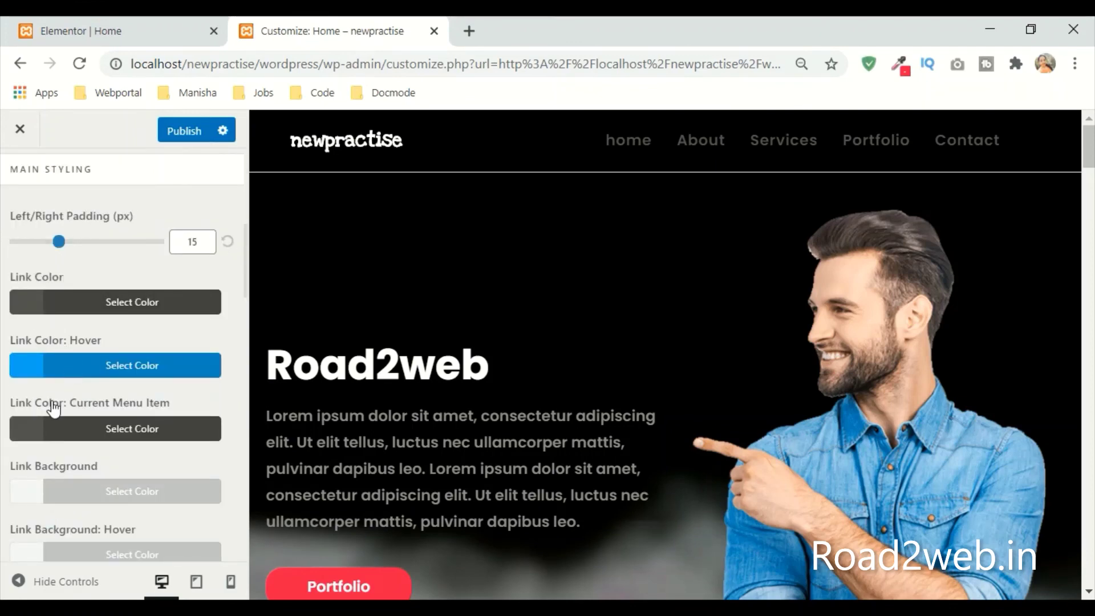
{"action": "left_click", "coordinate": [25, 311]}
{"action": "left_click_drag", "start_coordinate": [61, 348], "coordinate": [12, 347]}
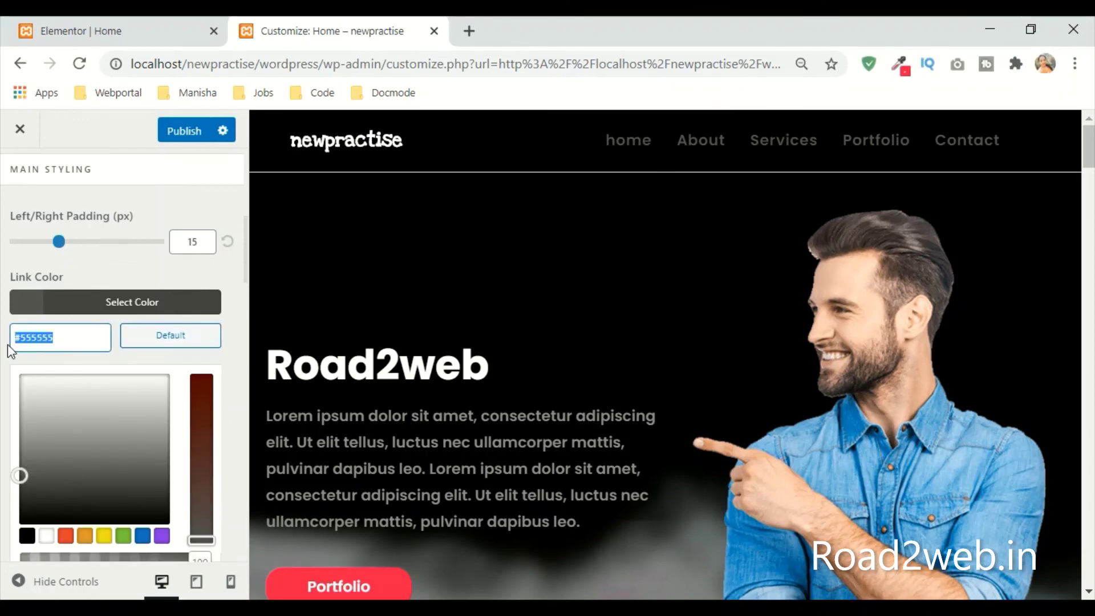